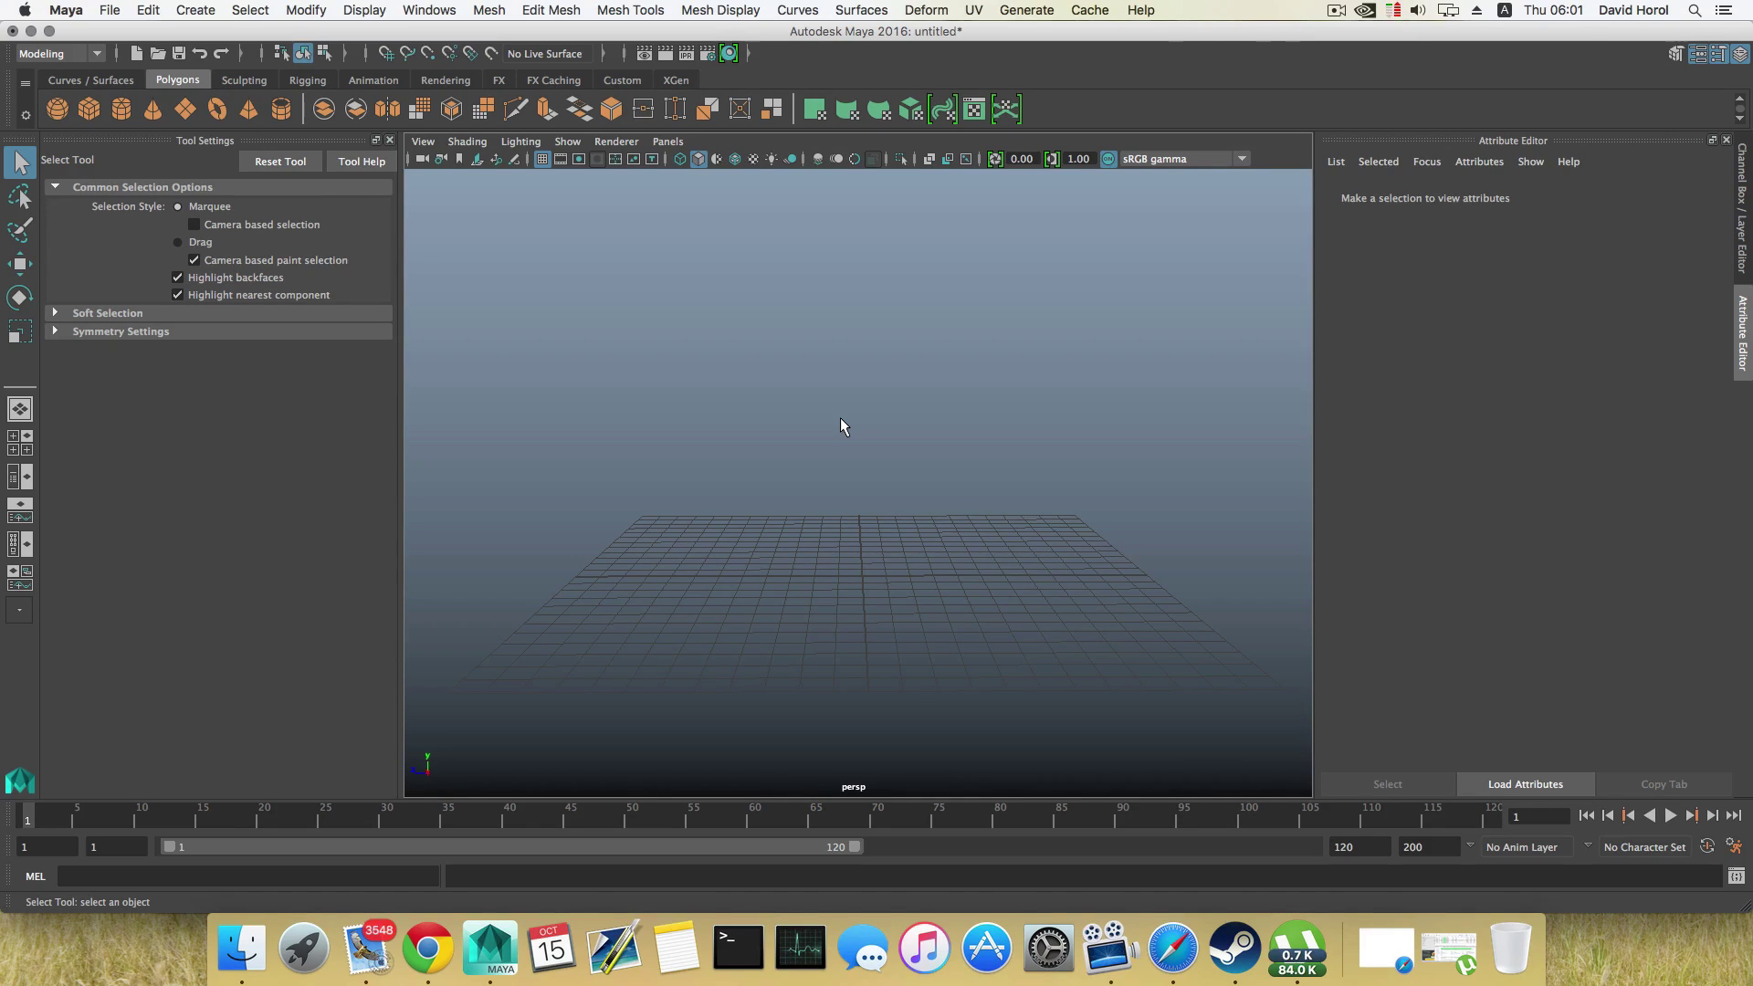
# Step: Create a polygon cube at the grid origin and scale it up uniformly to about three times its size
pyautogui.click(90, 113)
pyautogui.press('r')
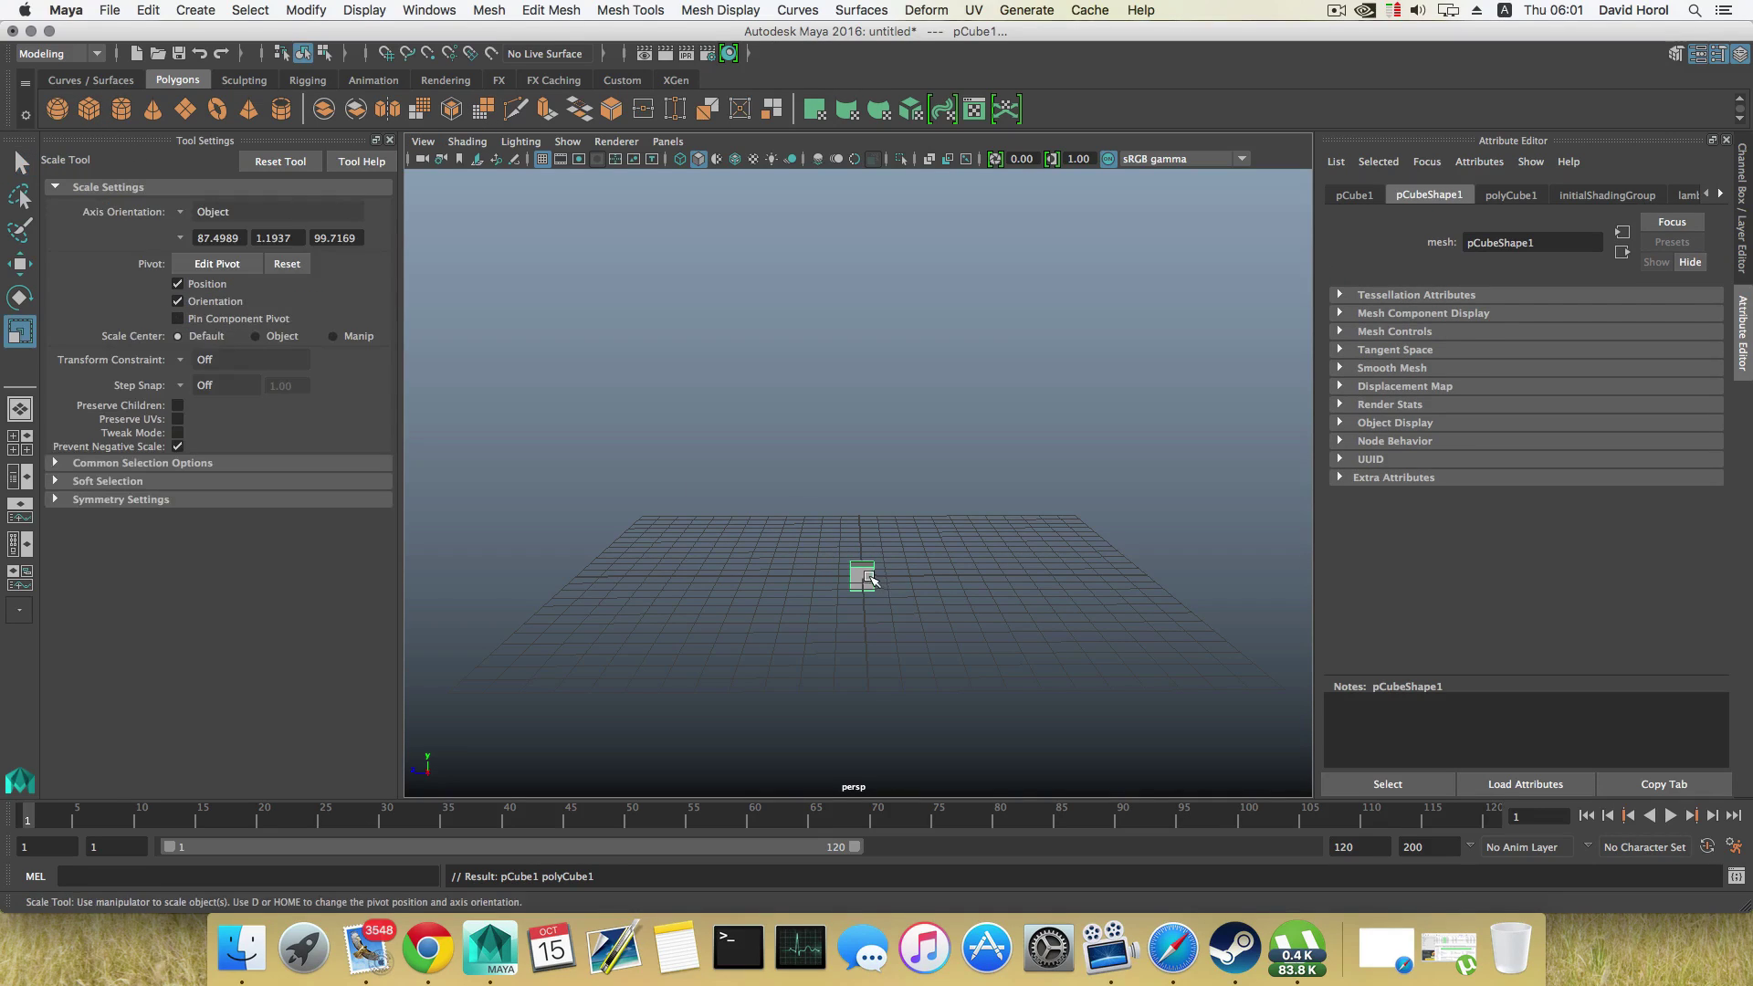
pyautogui.moveTo(861, 575)
pyautogui.mouseDown()
pyautogui.moveTo(902, 575)
pyautogui.moveTo(884, 542)
pyautogui.moveTo(908, 546)
pyautogui.moveTo(885, 554)
pyautogui.mouseUp()
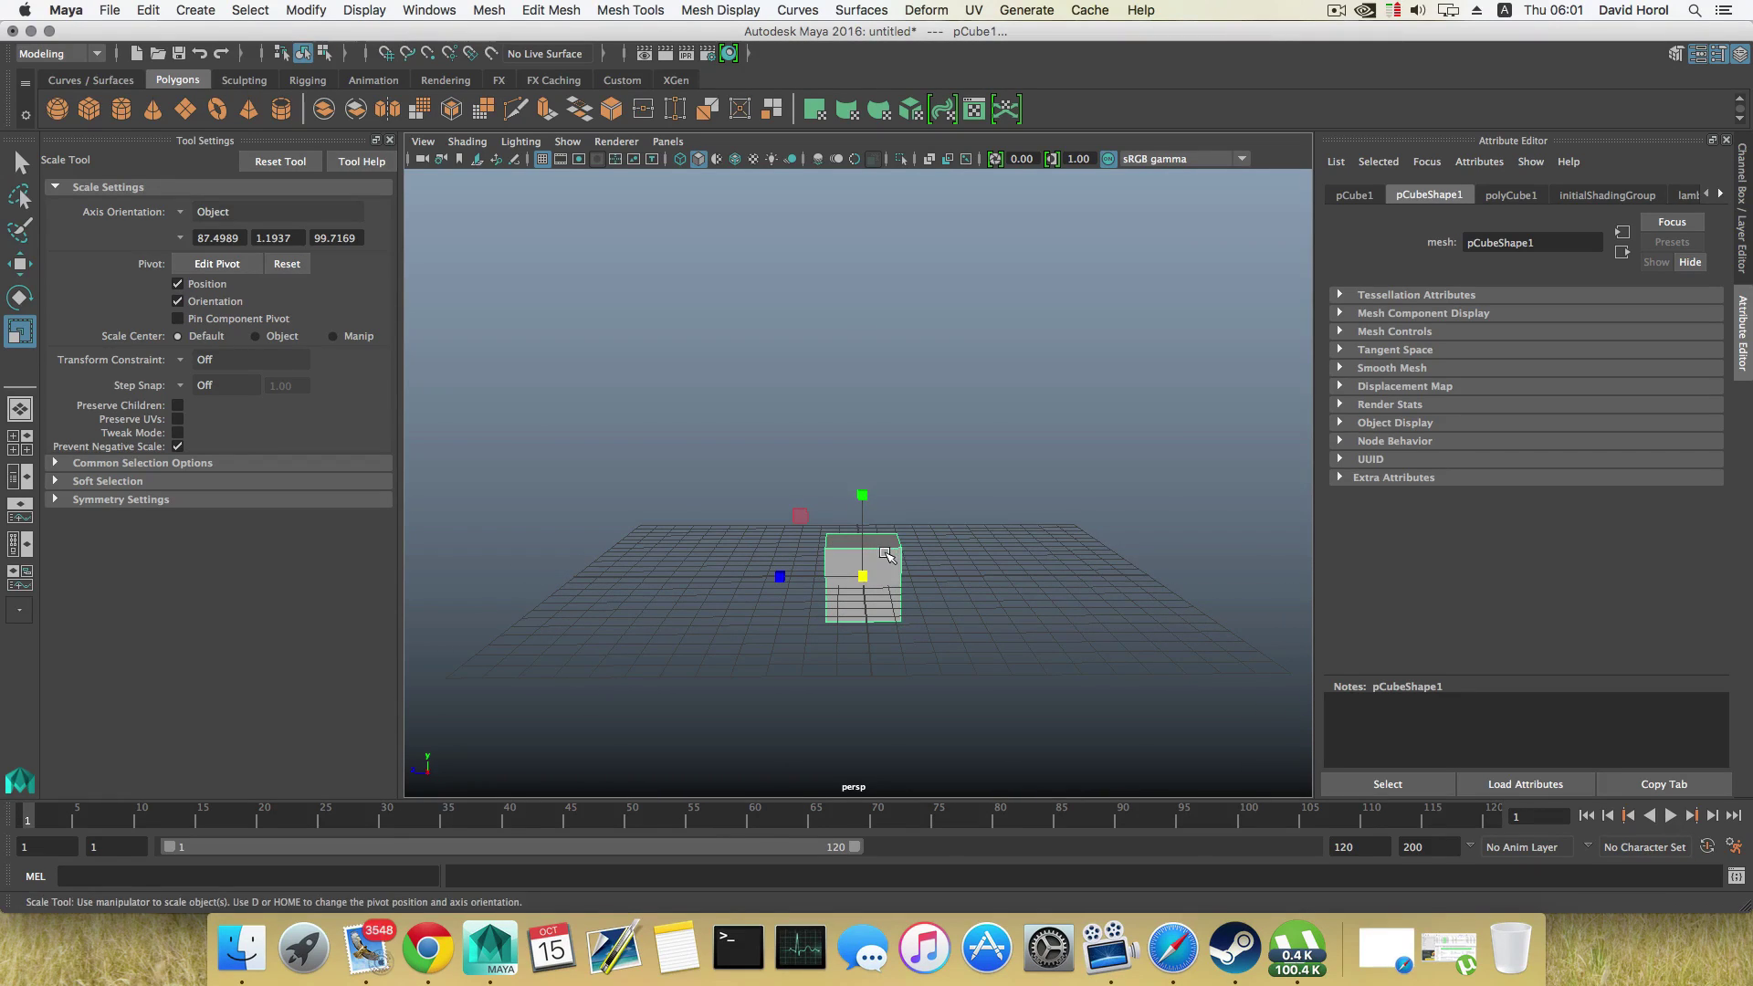
pyautogui.moveTo(884, 550)
pyautogui.keyDown('alt'); pyautogui.mouseDown(button='middle')
pyautogui.moveTo(859, 533)
pyautogui.moveTo(872, 527)
pyautogui.mouseUp(button='middle'); pyautogui.keyUp('alt')
pyautogui.keyDown('alt'); pyautogui.moveTo(872, 526); pyautogui.dragTo(900, 530, button='right'); pyautogui.keyUp('alt')
pyautogui.moveTo(900, 530)
pyautogui.keyDown('alt'); pyautogui.mouseDown()
pyautogui.moveTo(835, 522)
pyautogui.moveTo(882, 532)
pyautogui.mouseUp(); pyautogui.keyUp('alt')
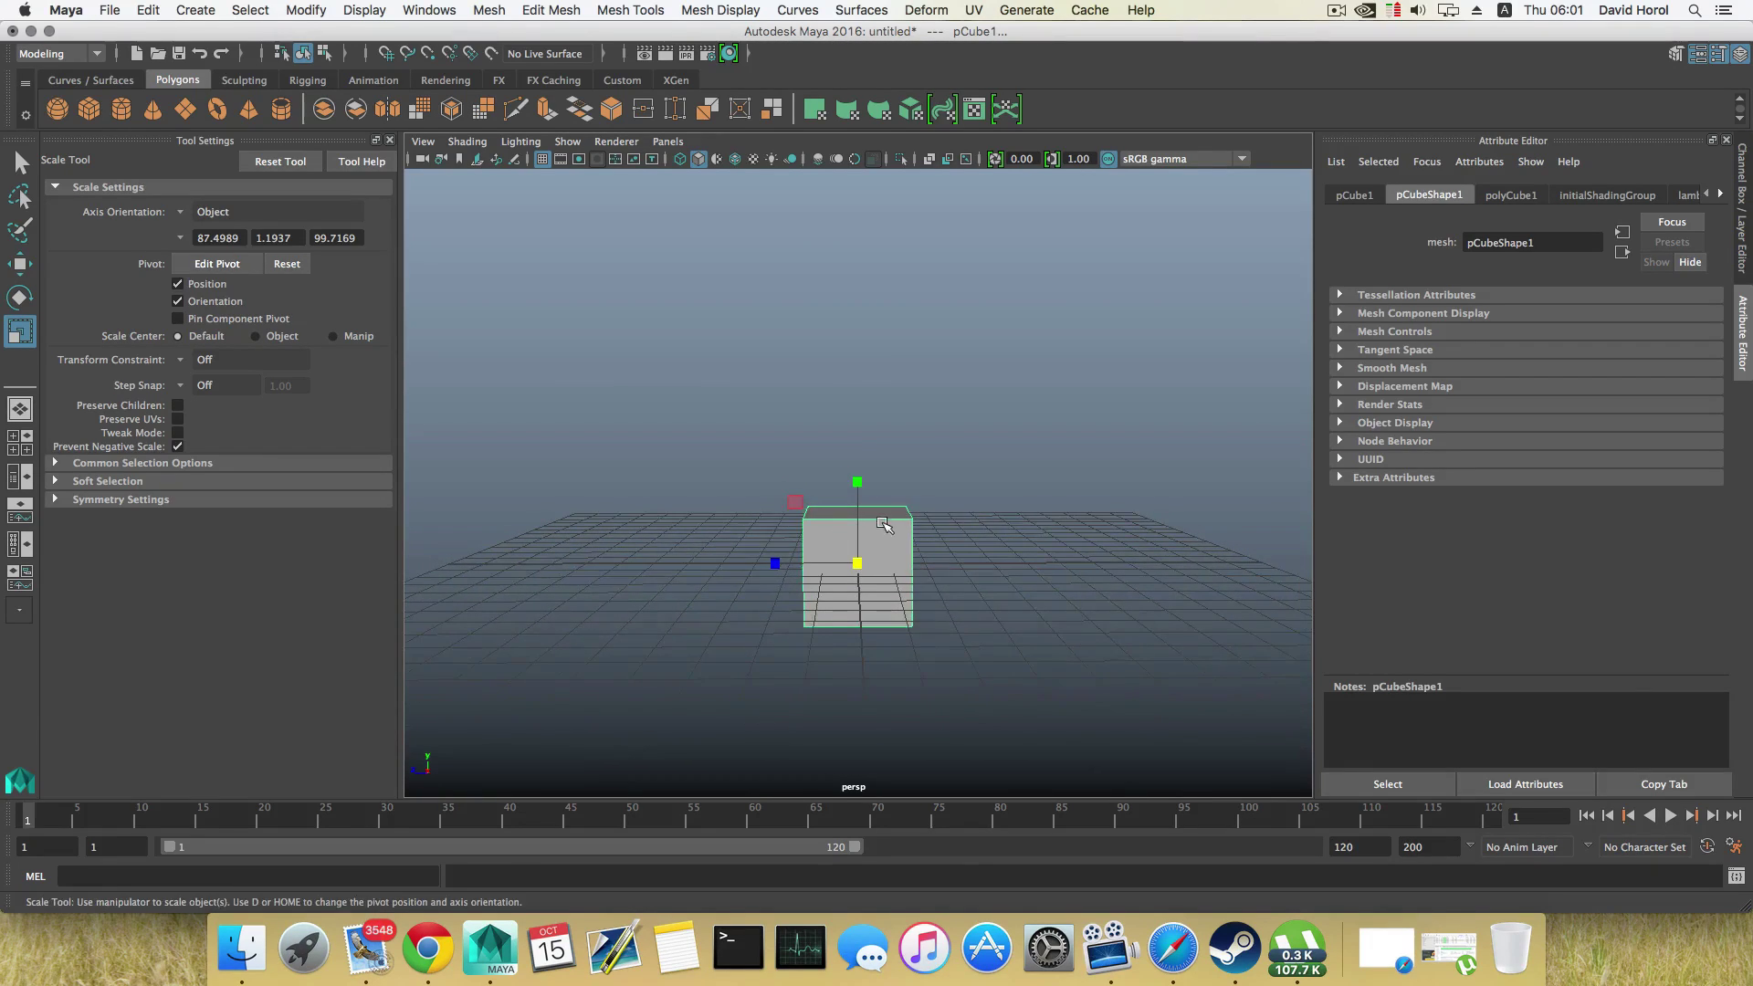
# Step: Extrude the cube's top face upward by about 12 units
pyautogui.rightClick(883, 531)
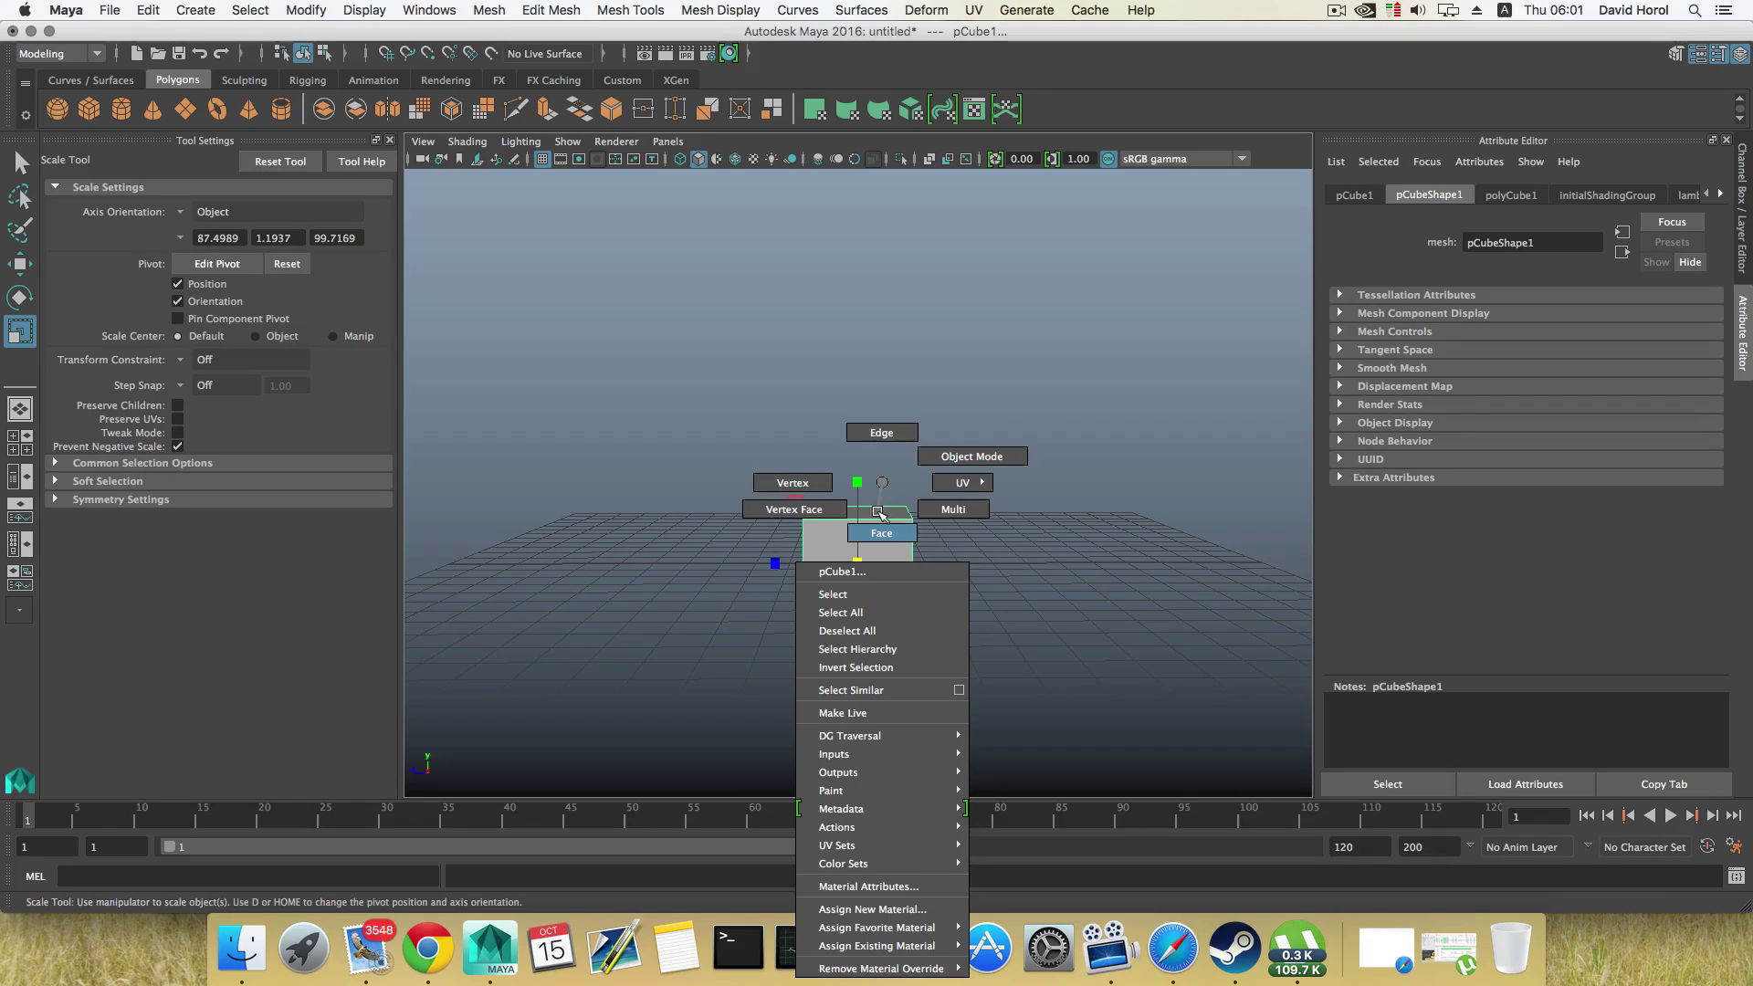
pyautogui.moveTo(882, 479); pyautogui.dragTo(883, 526, button='right')
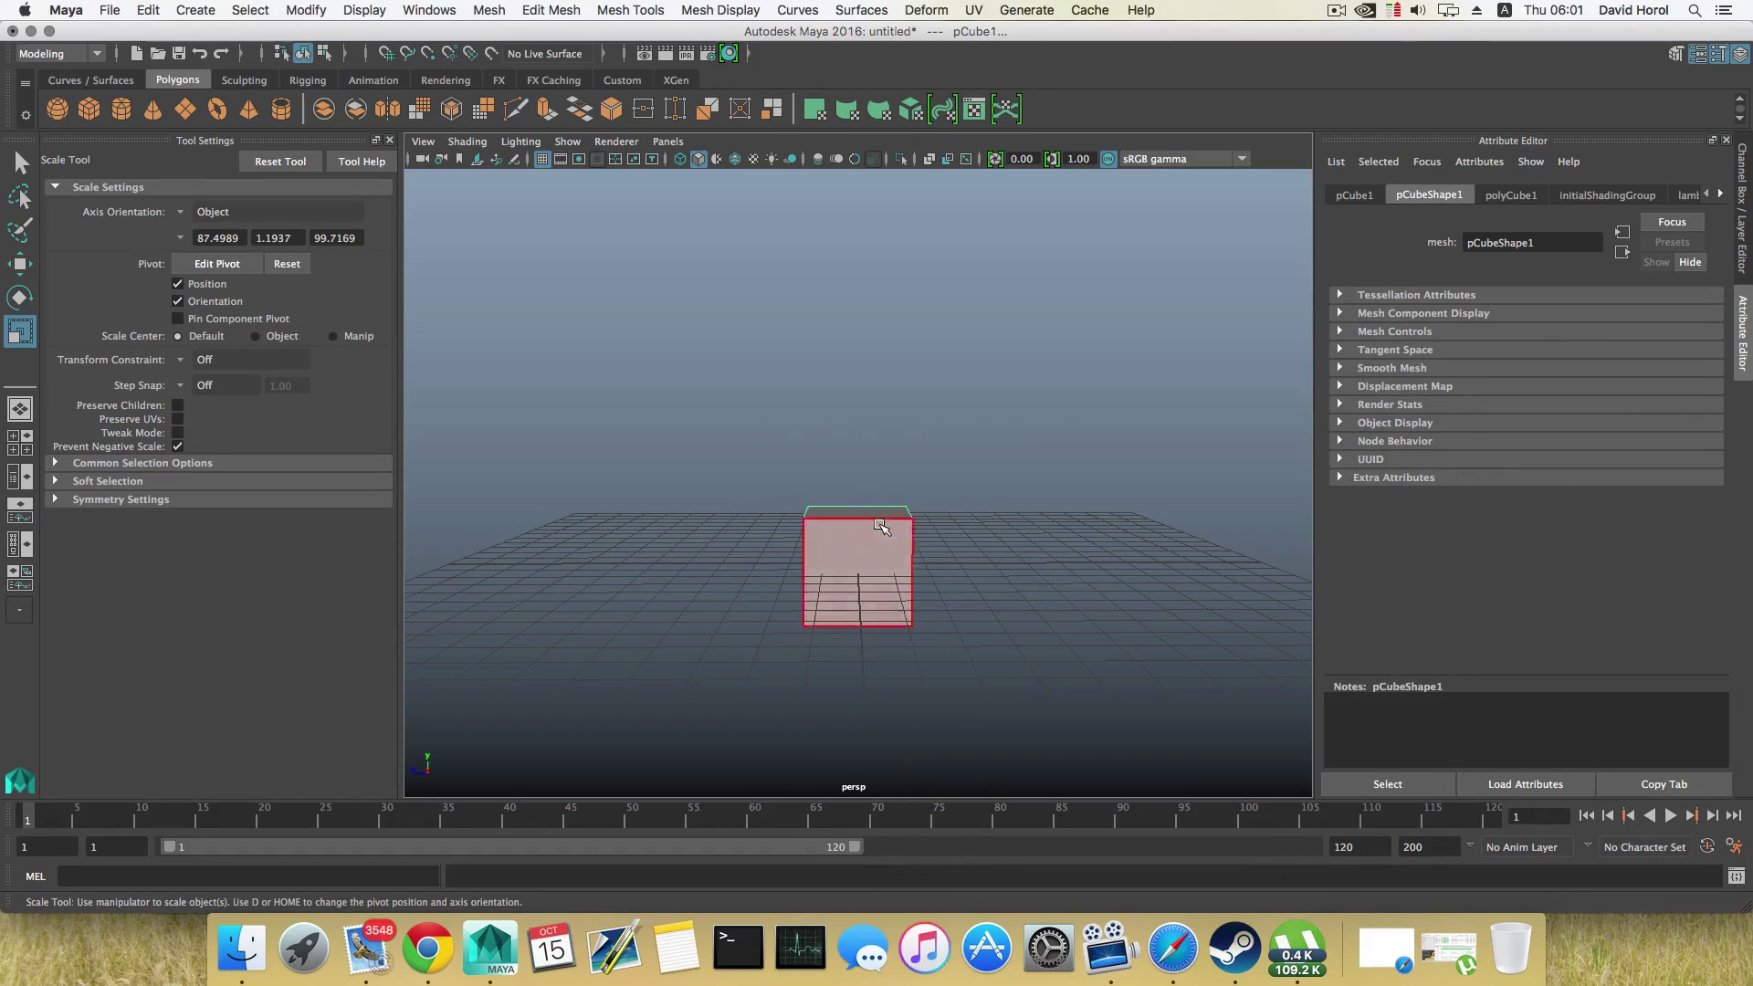
pyautogui.click(911, 518)
pyautogui.keyDown('alt'); pyautogui.moveTo(911, 517); pyautogui.dragTo(862, 557); pyautogui.keyUp('alt')
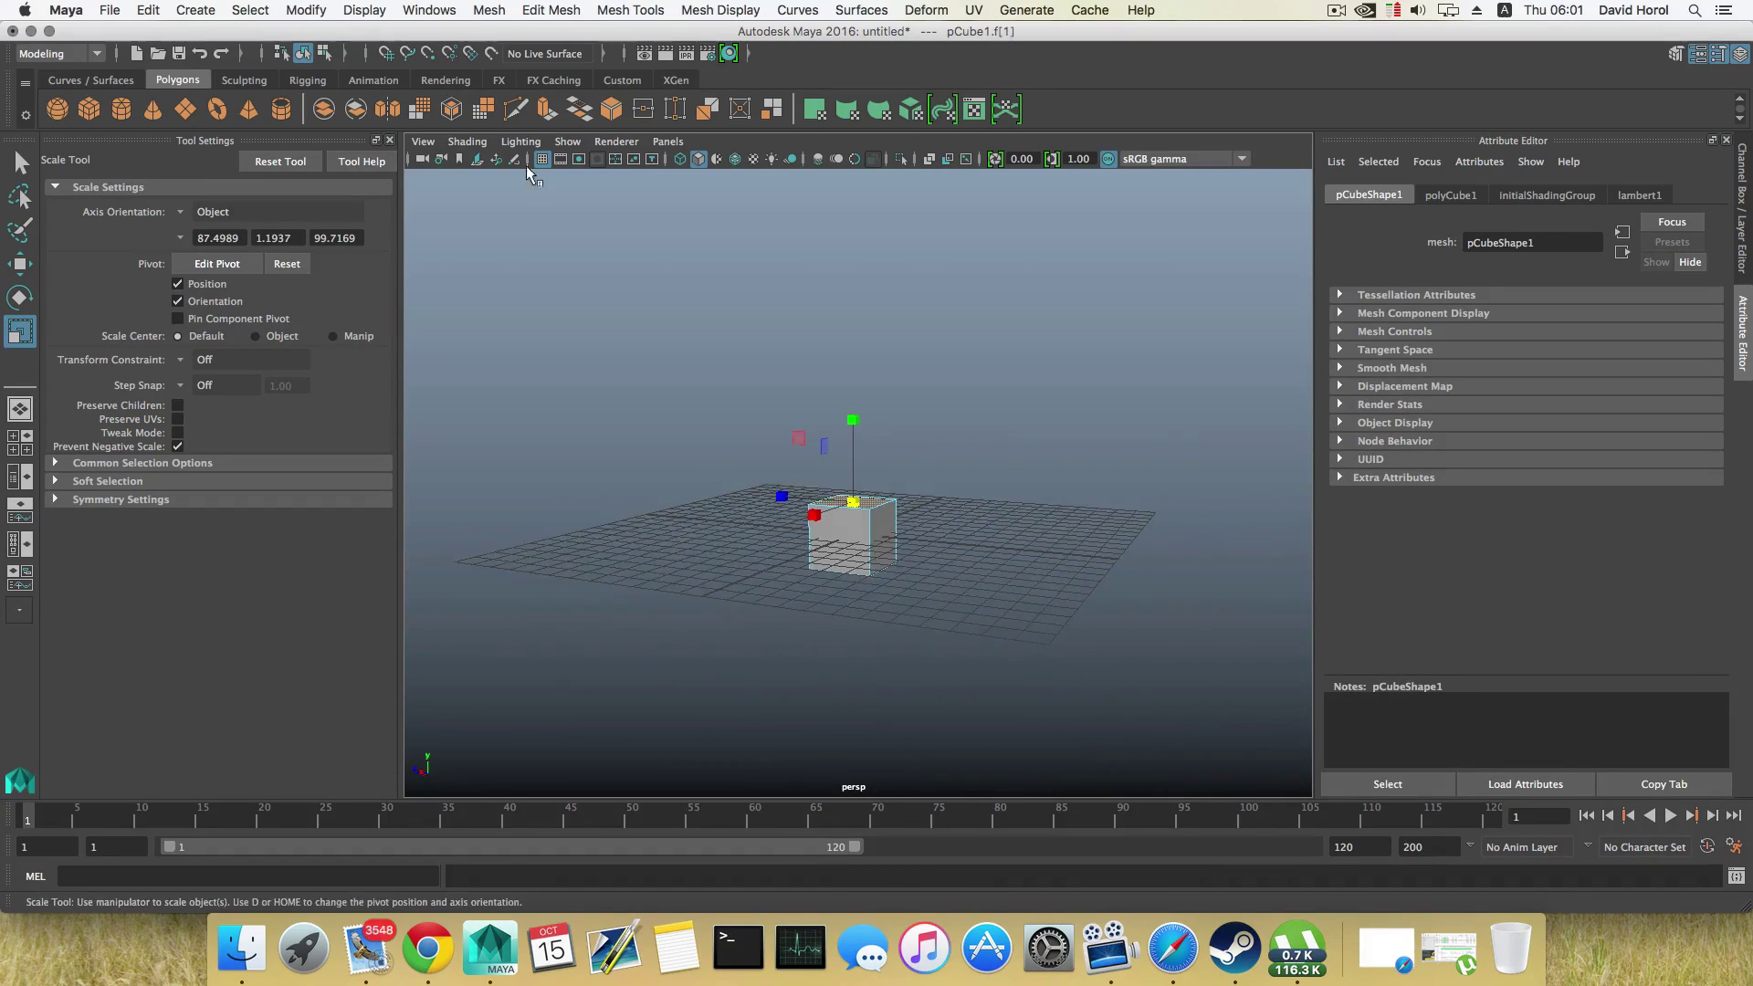
pyautogui.click(546, 108)
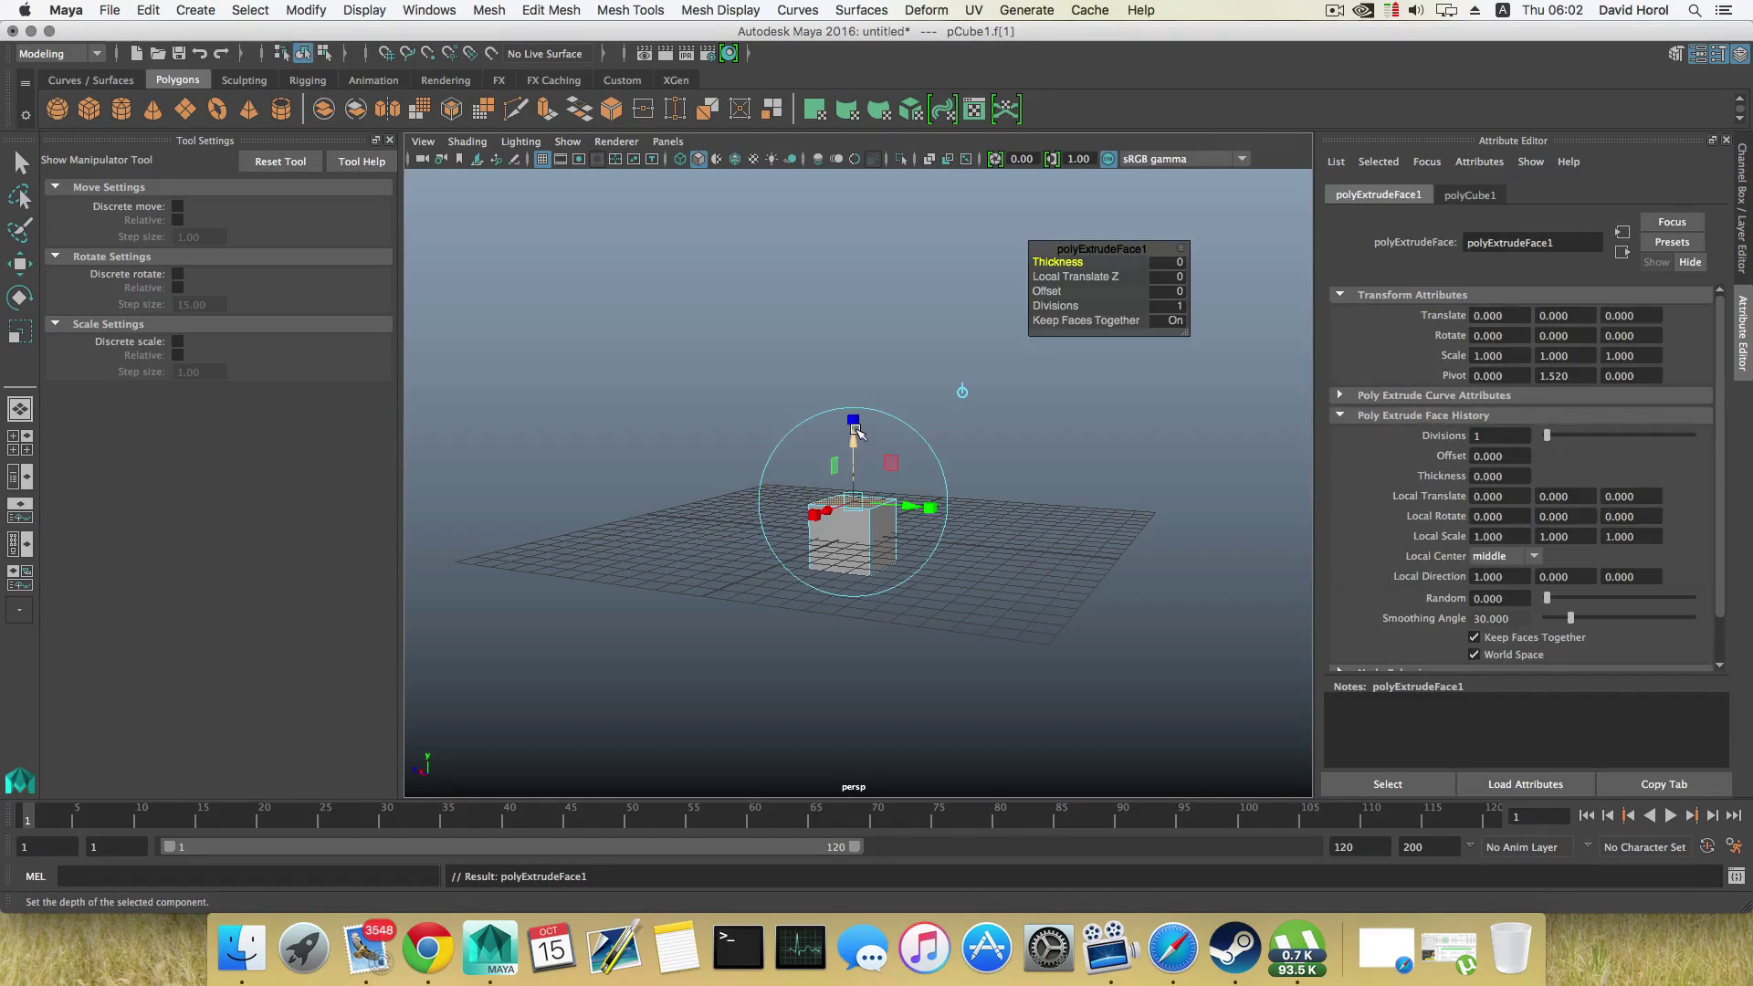
pyautogui.moveTo(856, 434); pyautogui.dragTo(867, 182)
# Step: Raise the top face's extrusion to a height of about 34 units to form a tall column
pyautogui.keyDown('alt'); pyautogui.moveTo(901, 341); pyautogui.dragTo(904, 561, button='middle'); pyautogui.keyUp('alt')
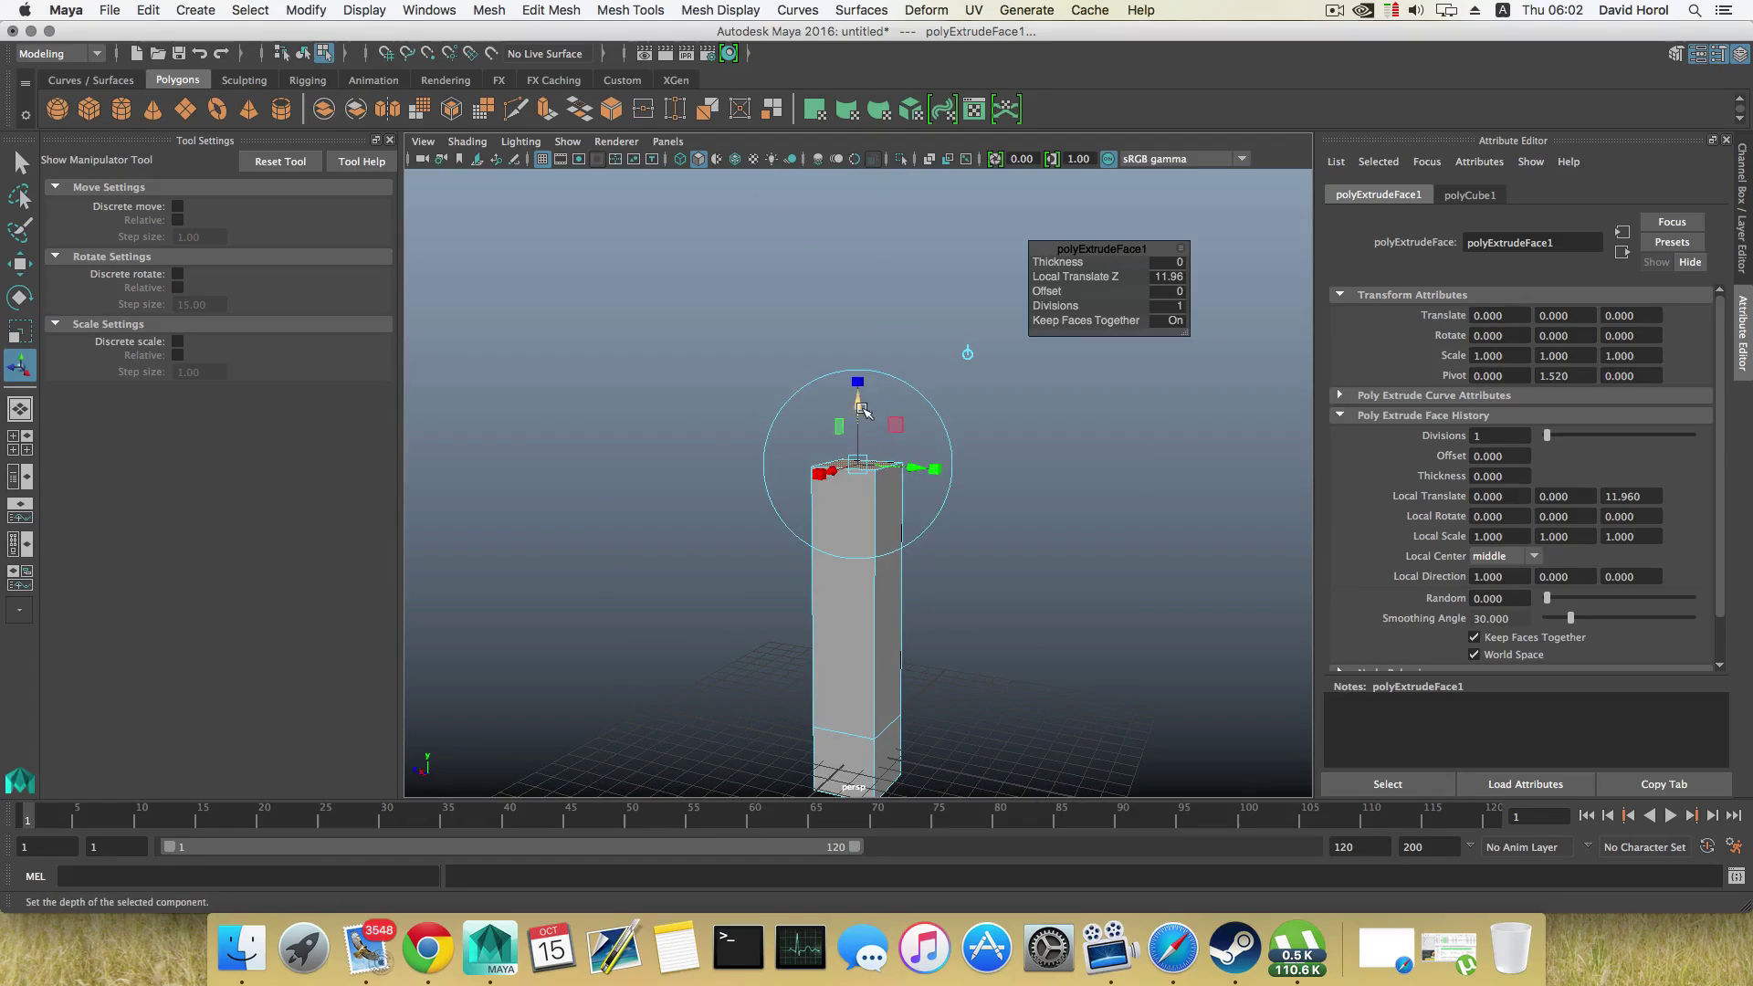
pyautogui.moveTo(856, 402); pyautogui.dragTo(858, 193)
pyautogui.keyDown('alt'); pyautogui.moveTo(947, 261); pyautogui.dragTo(931, 490, button='middle'); pyautogui.keyUp('alt')
pyautogui.scroll(-5, 931, 490)
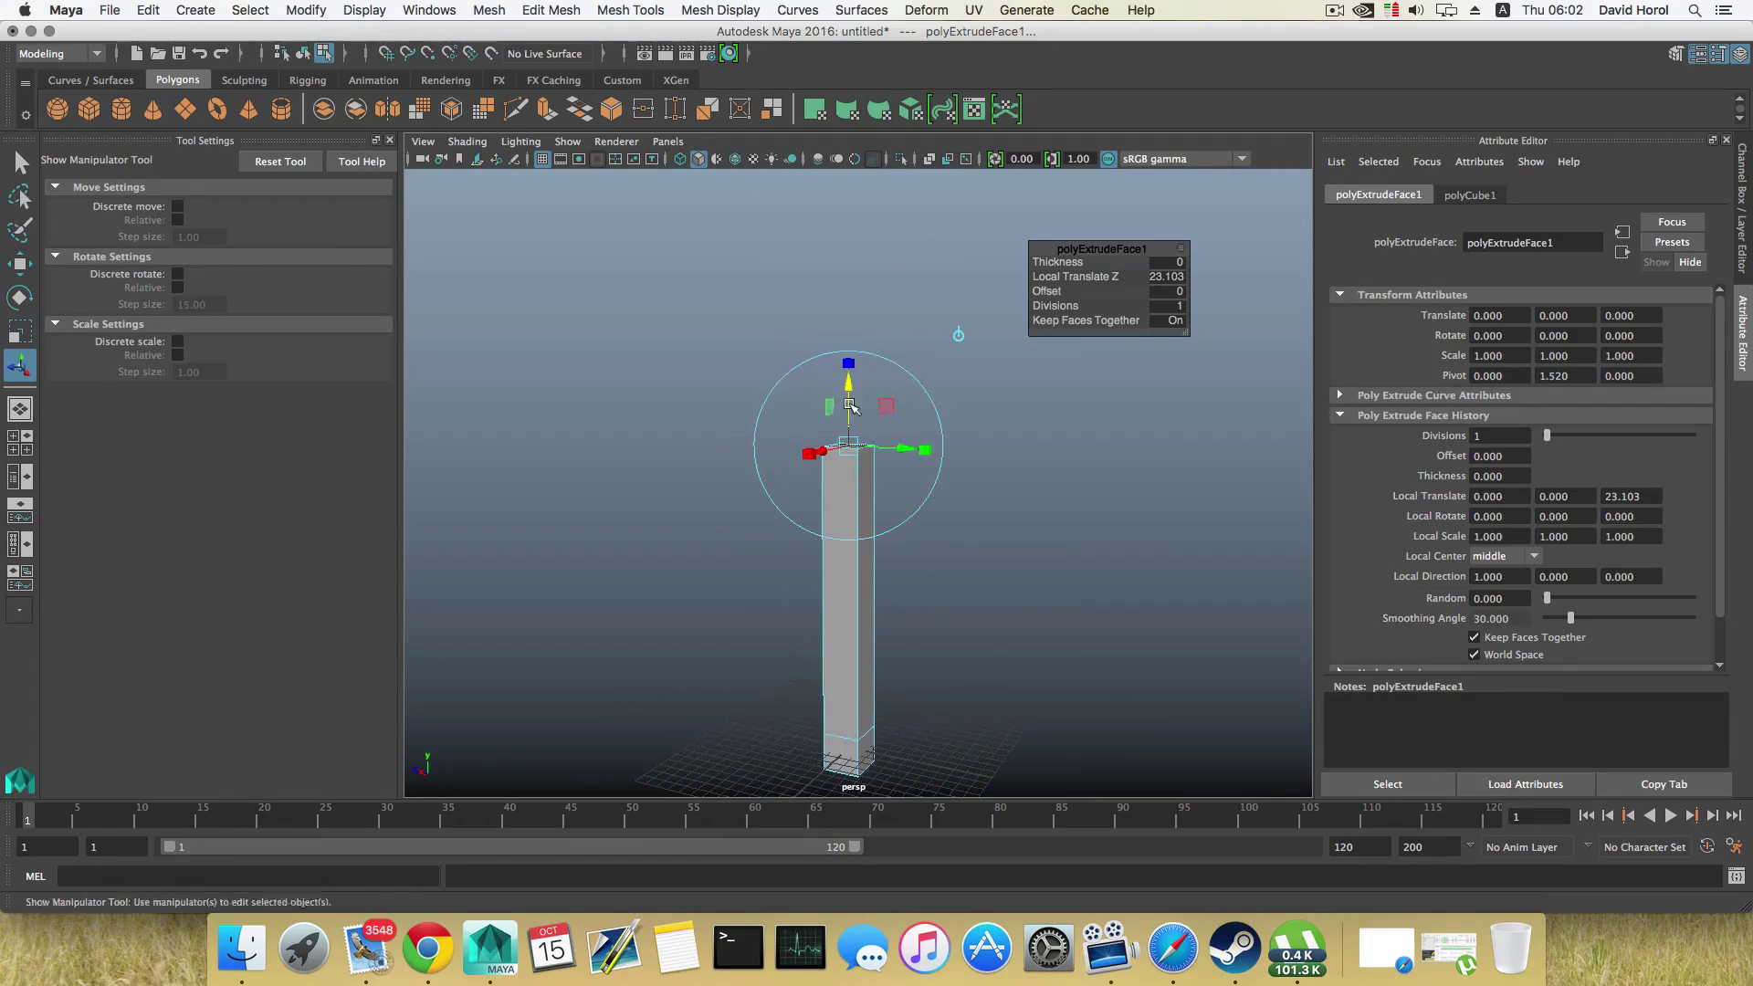
pyautogui.moveTo(850, 395); pyautogui.dragTo(852, 276)
pyautogui.keyDown('alt'); pyautogui.moveTo(841, 493); pyautogui.dragTo(869, 460); pyautogui.keyUp('alt')
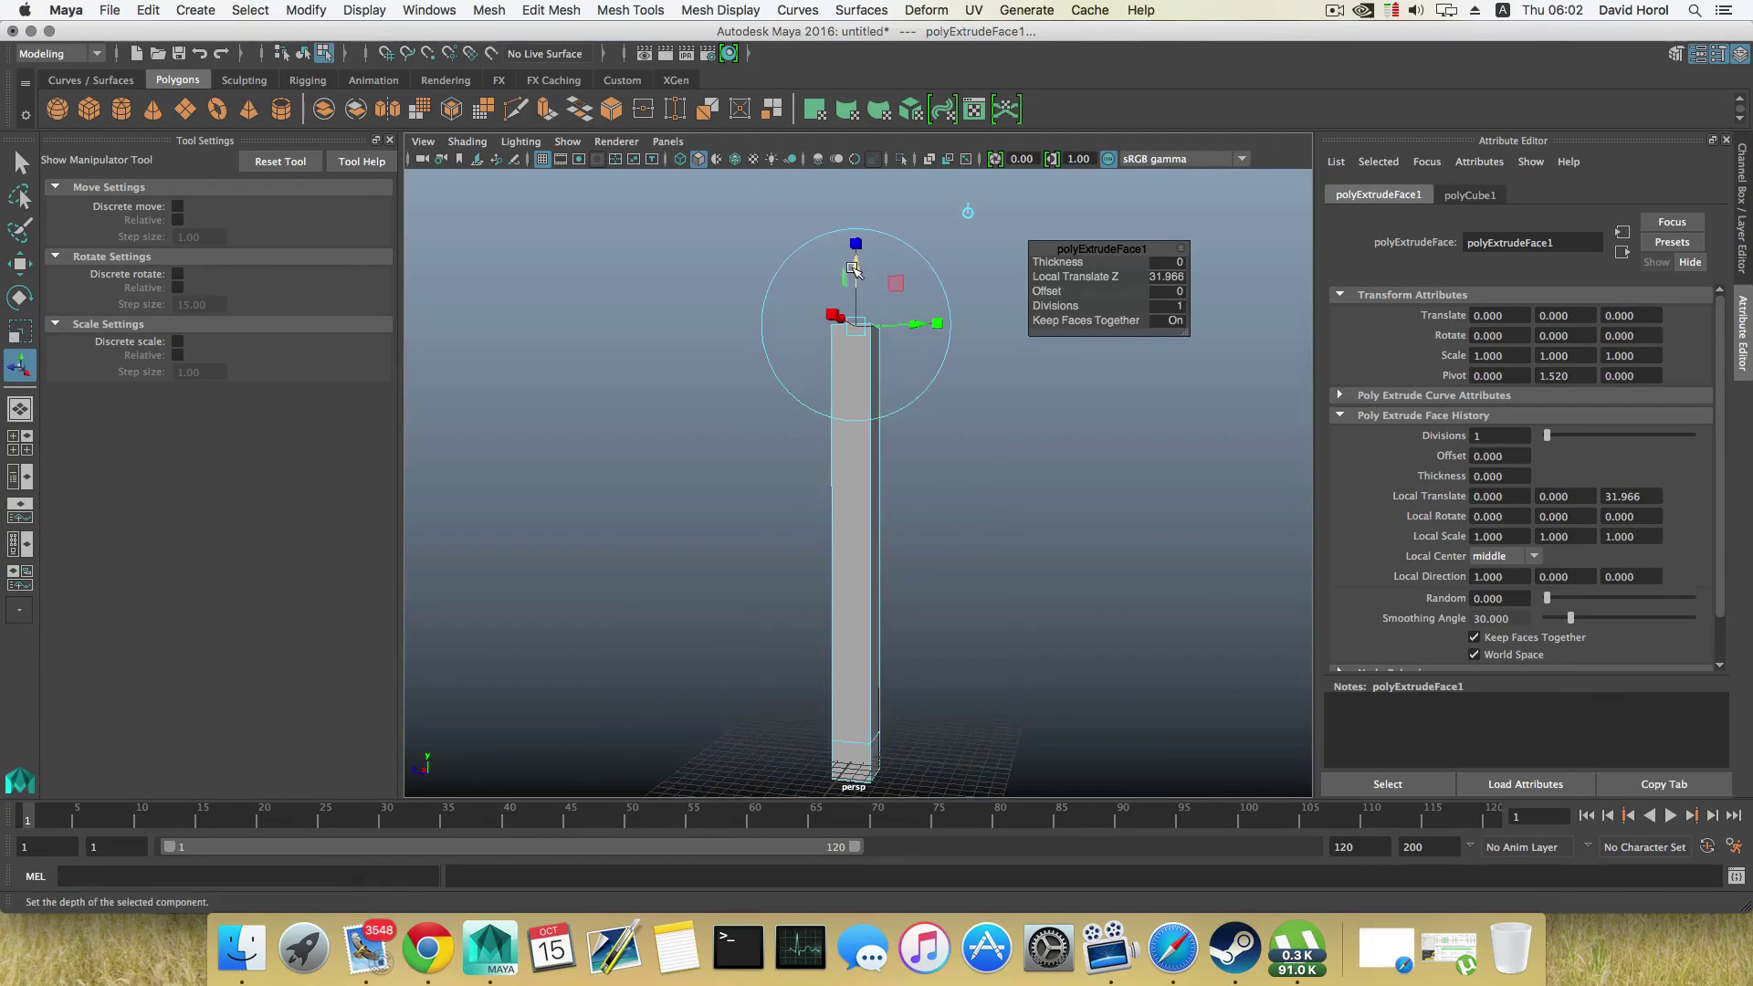
pyautogui.moveTo(853, 264); pyautogui.dragTo(855, 237)
# Step: Insert eight evenly spaced edge loops along the column's tall section using the Multiple edge loops option
pyautogui.keyDown('alt'); pyautogui.moveTo(872, 513); pyautogui.dragTo(874, 462, button='middle'); pyautogui.keyUp('alt')
pyautogui.keyDown('alt'); pyautogui.moveTo(874, 463); pyautogui.dragTo(895, 484); pyautogui.keyUp('alt')
pyautogui.keyDown('alt'); pyautogui.moveTo(896, 475); pyautogui.dragTo(880, 540, button='middle'); pyautogui.keyUp('alt')
pyautogui.keyDown('alt'); pyautogui.moveTo(880, 540); pyautogui.dragTo(864, 524, button='right'); pyautogui.keyUp('alt')
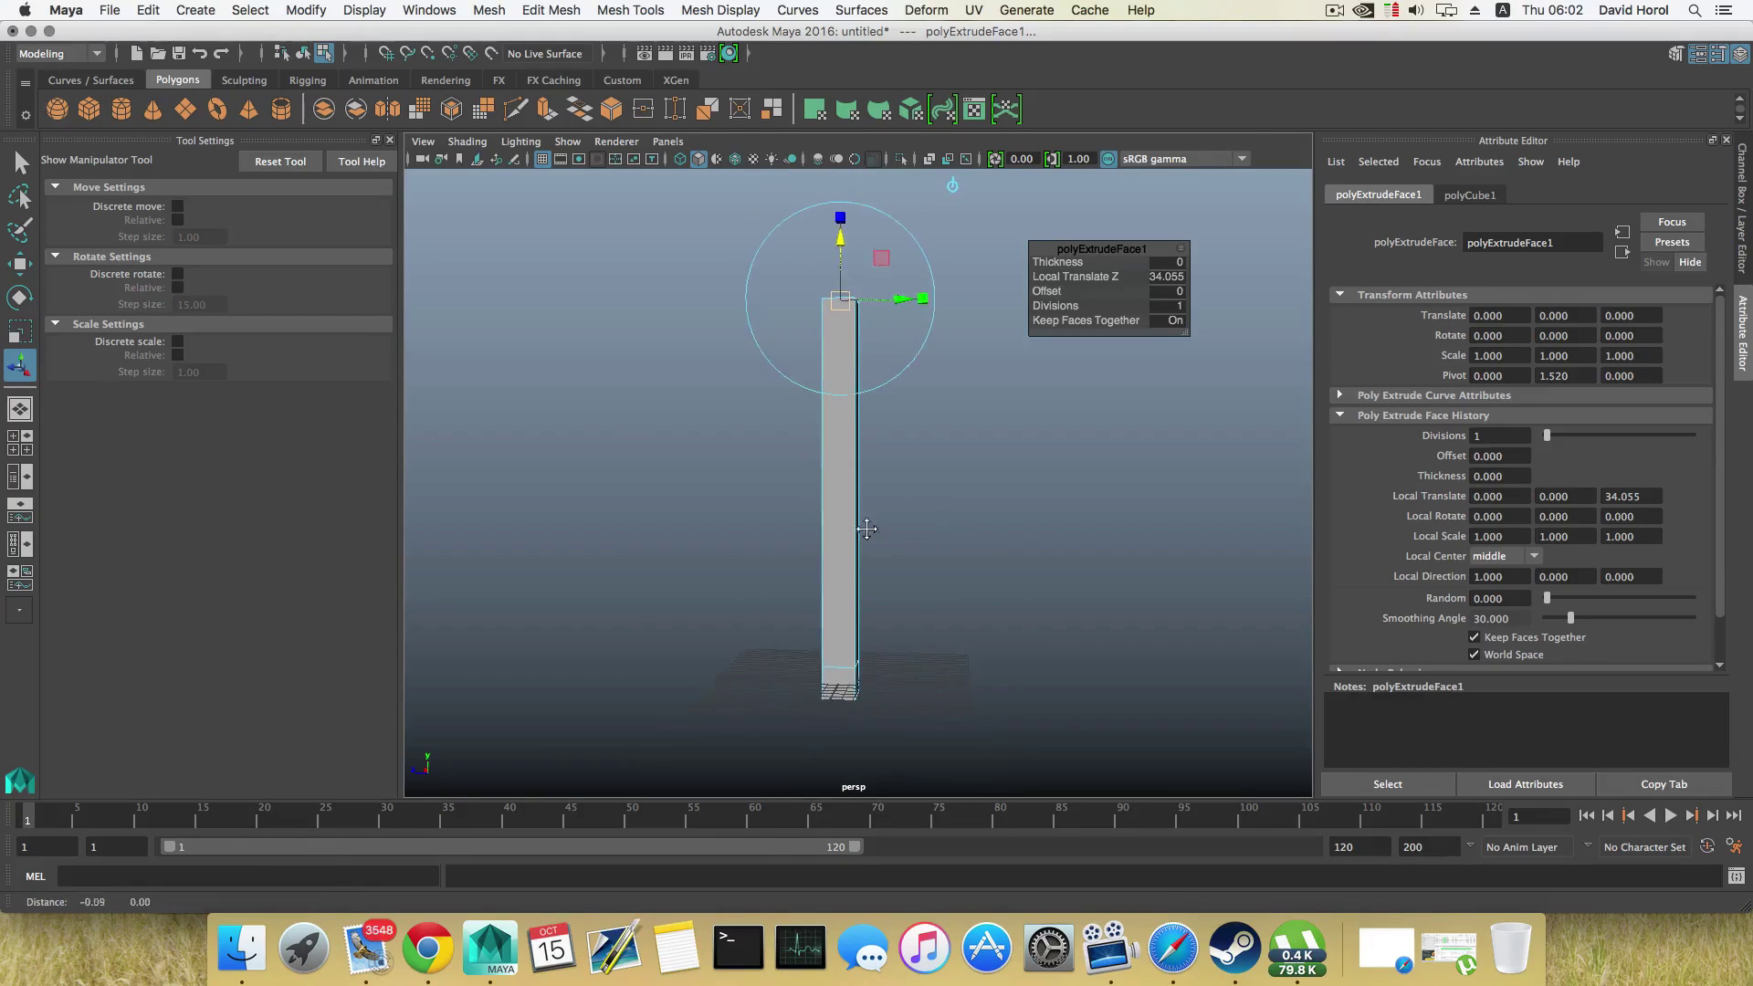
pyautogui.keyDown('alt'); pyautogui.moveTo(864, 525); pyautogui.dragTo(875, 528); pyautogui.keyUp('alt')
pyautogui.press('F8')
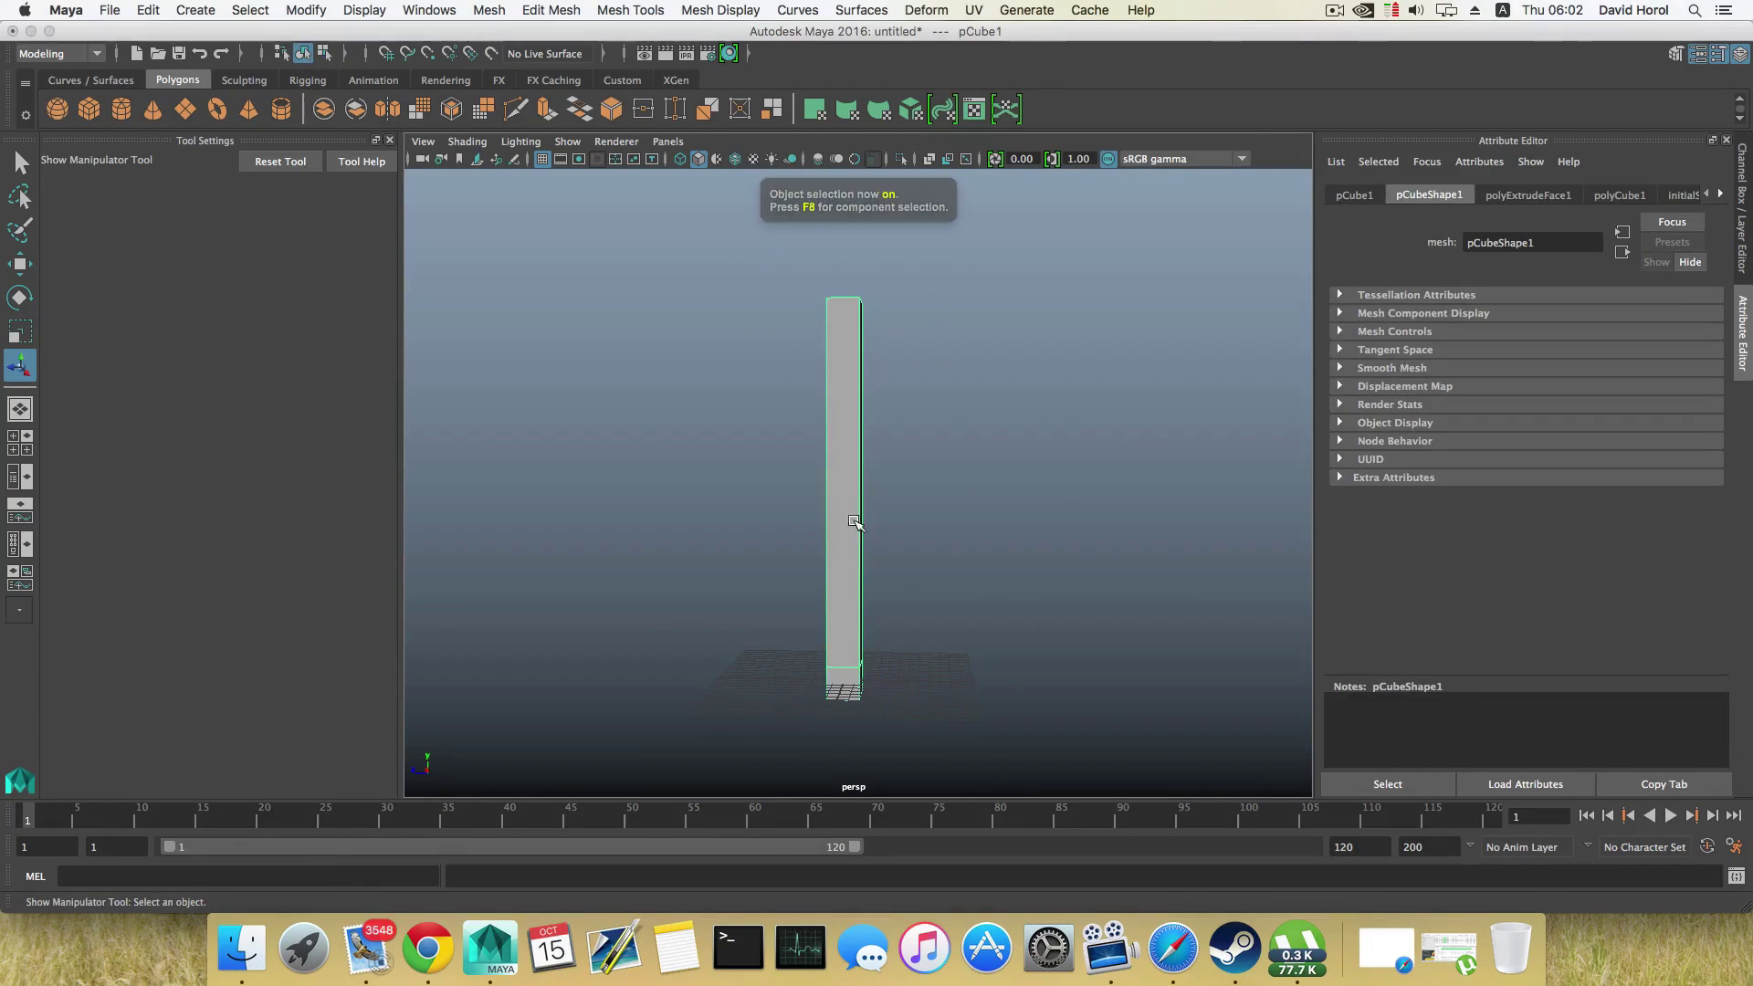
pyautogui.keyDown('shift'); pyautogui.moveTo(853, 509); pyautogui.dragTo(730, 535, button='right'); pyautogui.keyUp('shift')
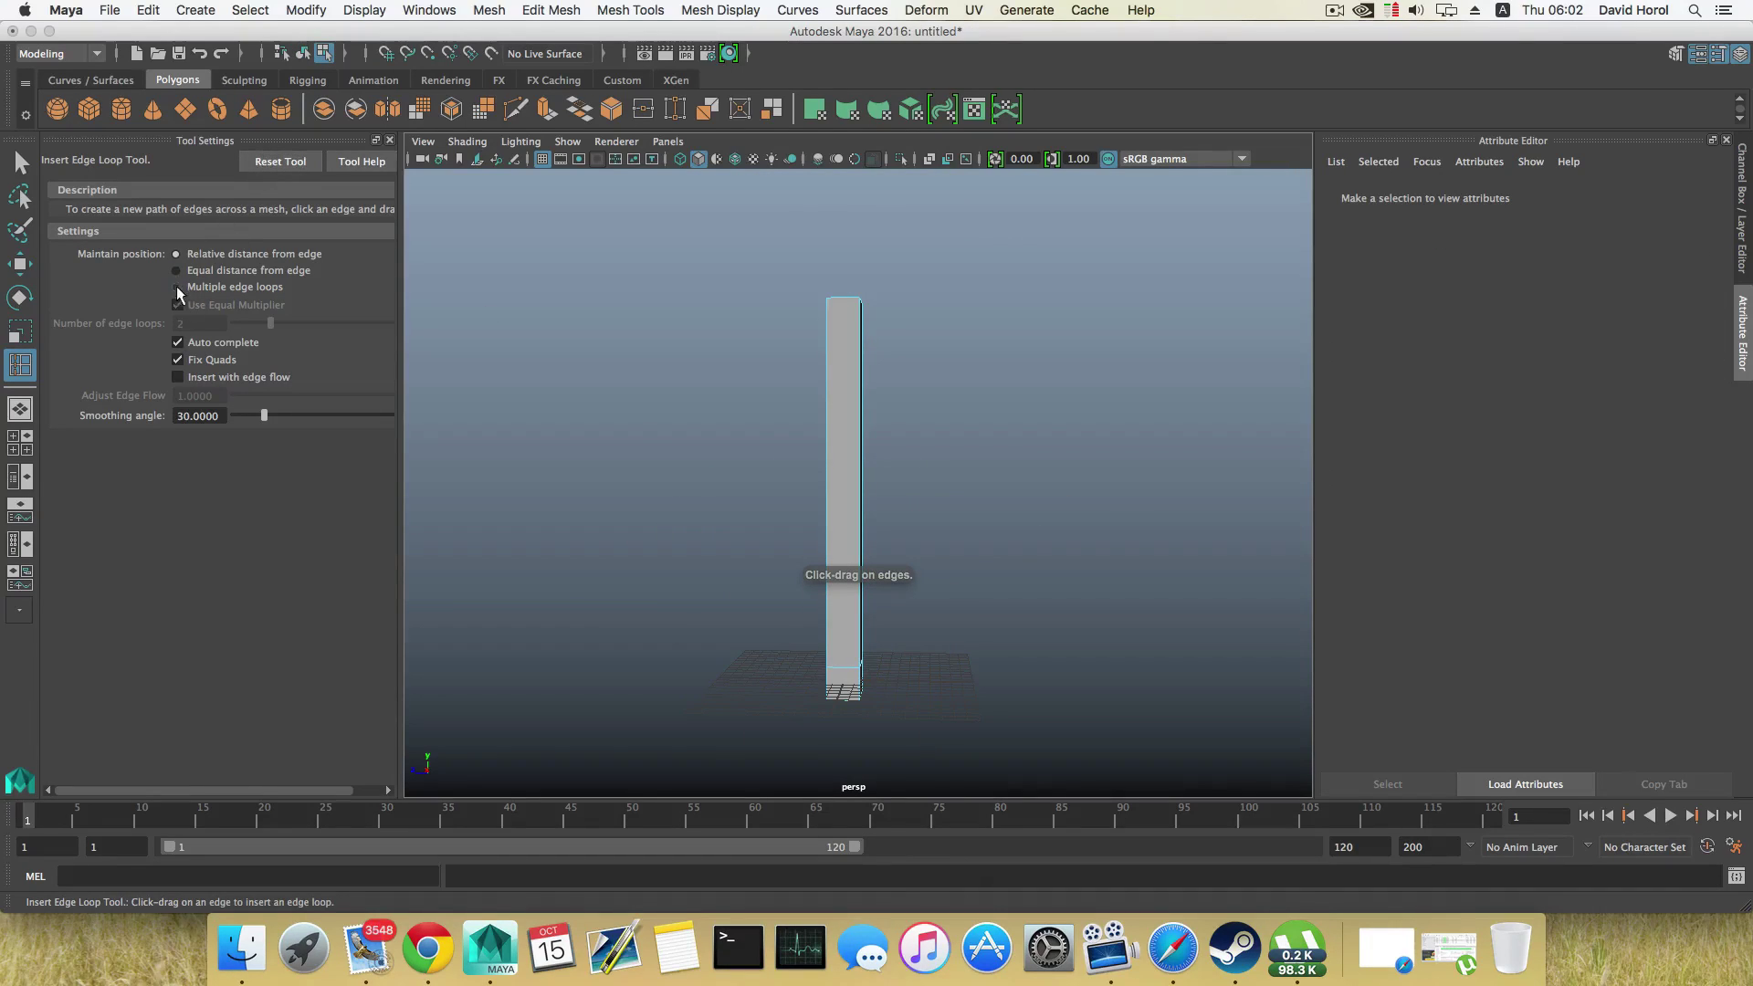
pyautogui.click(178, 288)
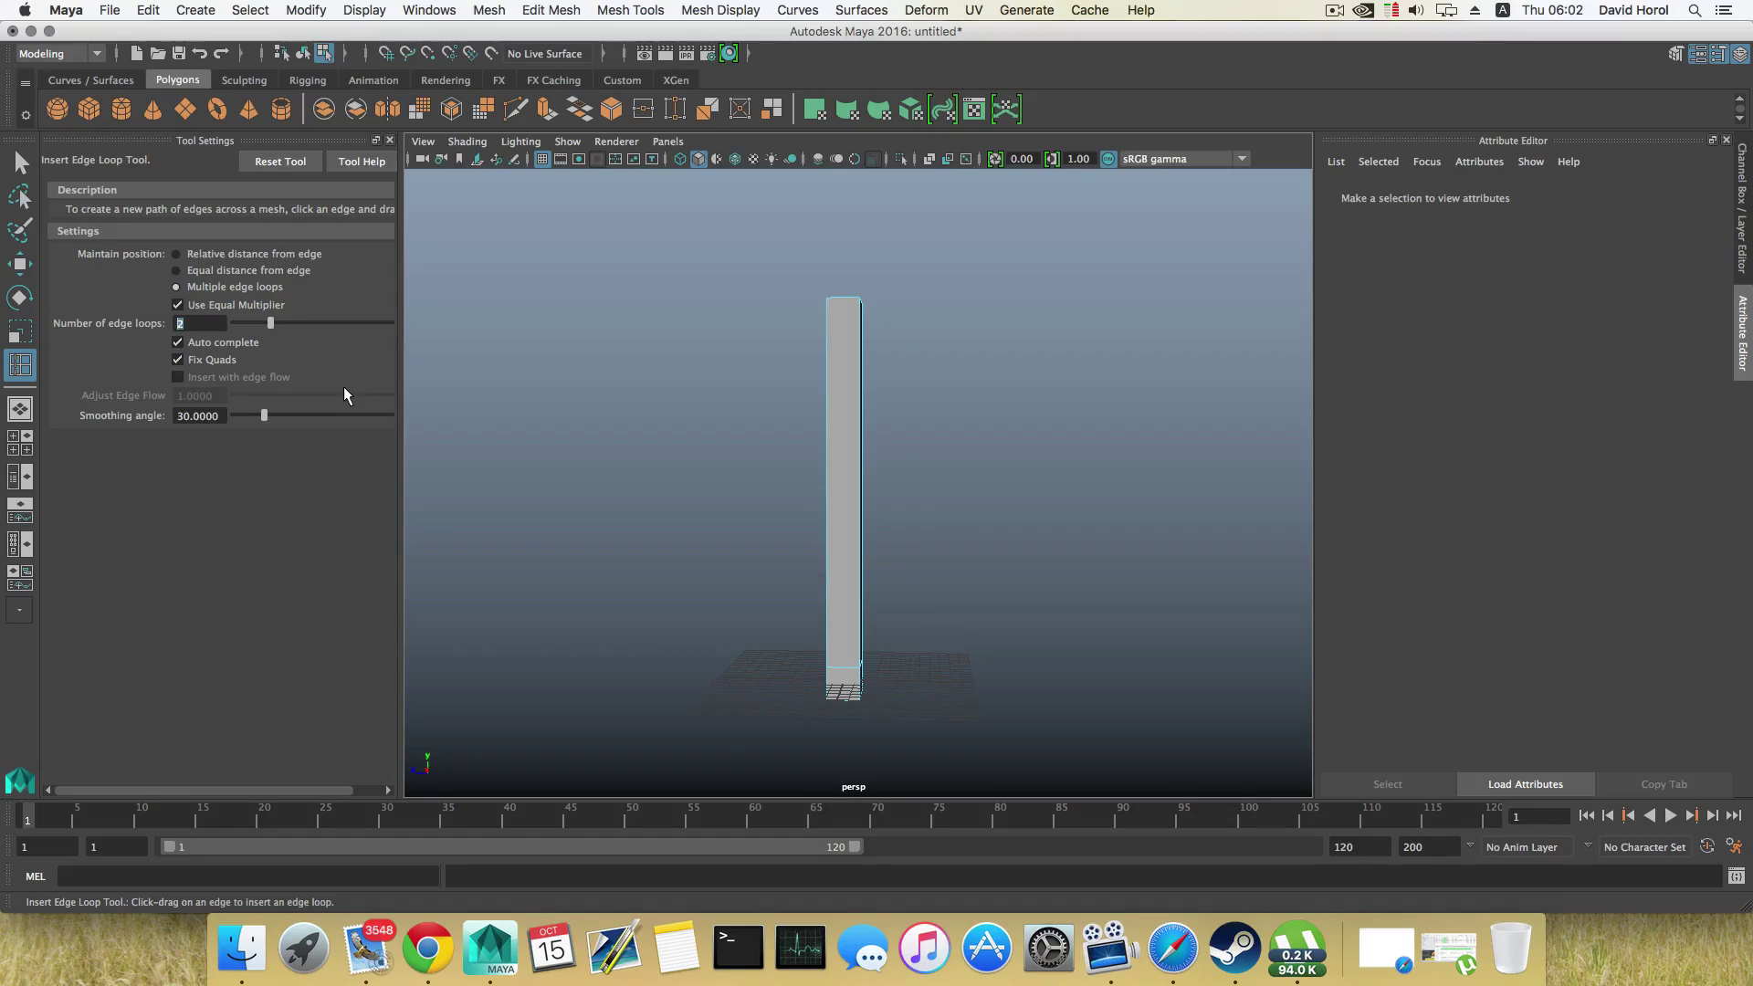
pyautogui.click(863, 490)
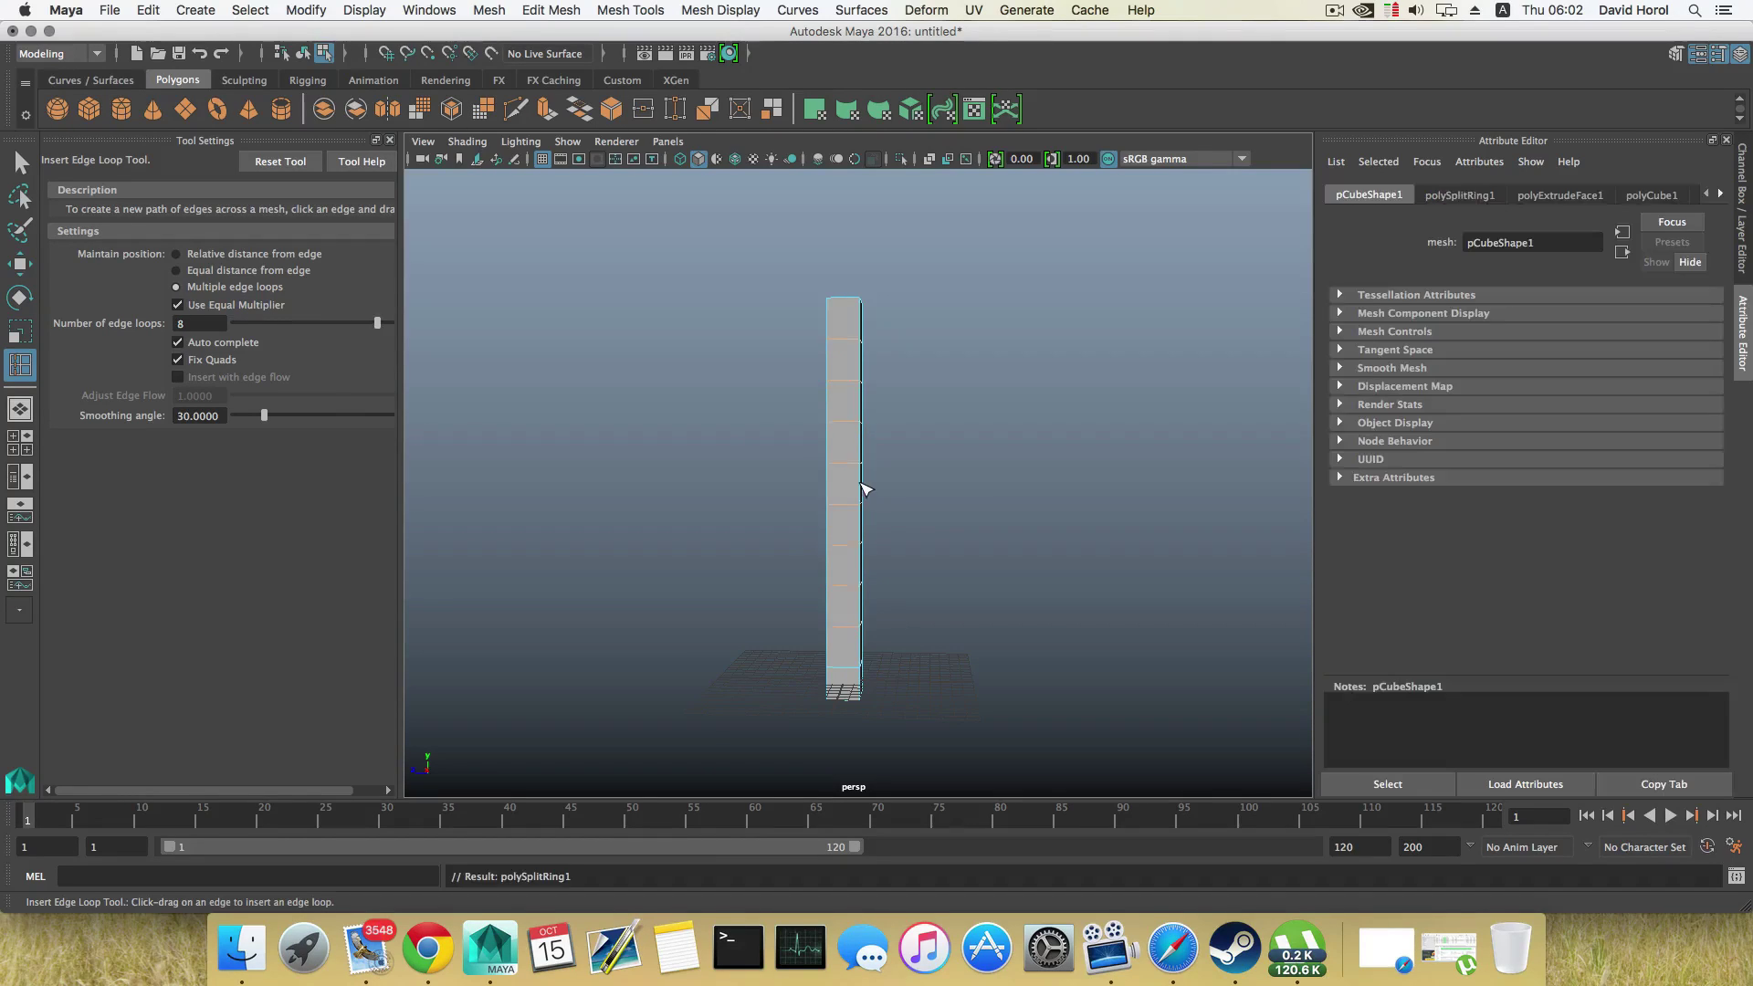
# Step: Extrude the four side faces of the column's bottom segment outward by about 9 units with Keep Faces Together off
pyautogui.keyDown('alt'); pyautogui.moveTo(908, 580); pyautogui.dragTo(892, 587); pyautogui.keyUp('alt')
pyautogui.keyDown('alt'); pyautogui.moveTo(892, 587); pyautogui.dragTo(896, 461, button='middle'); pyautogui.keyUp('alt')
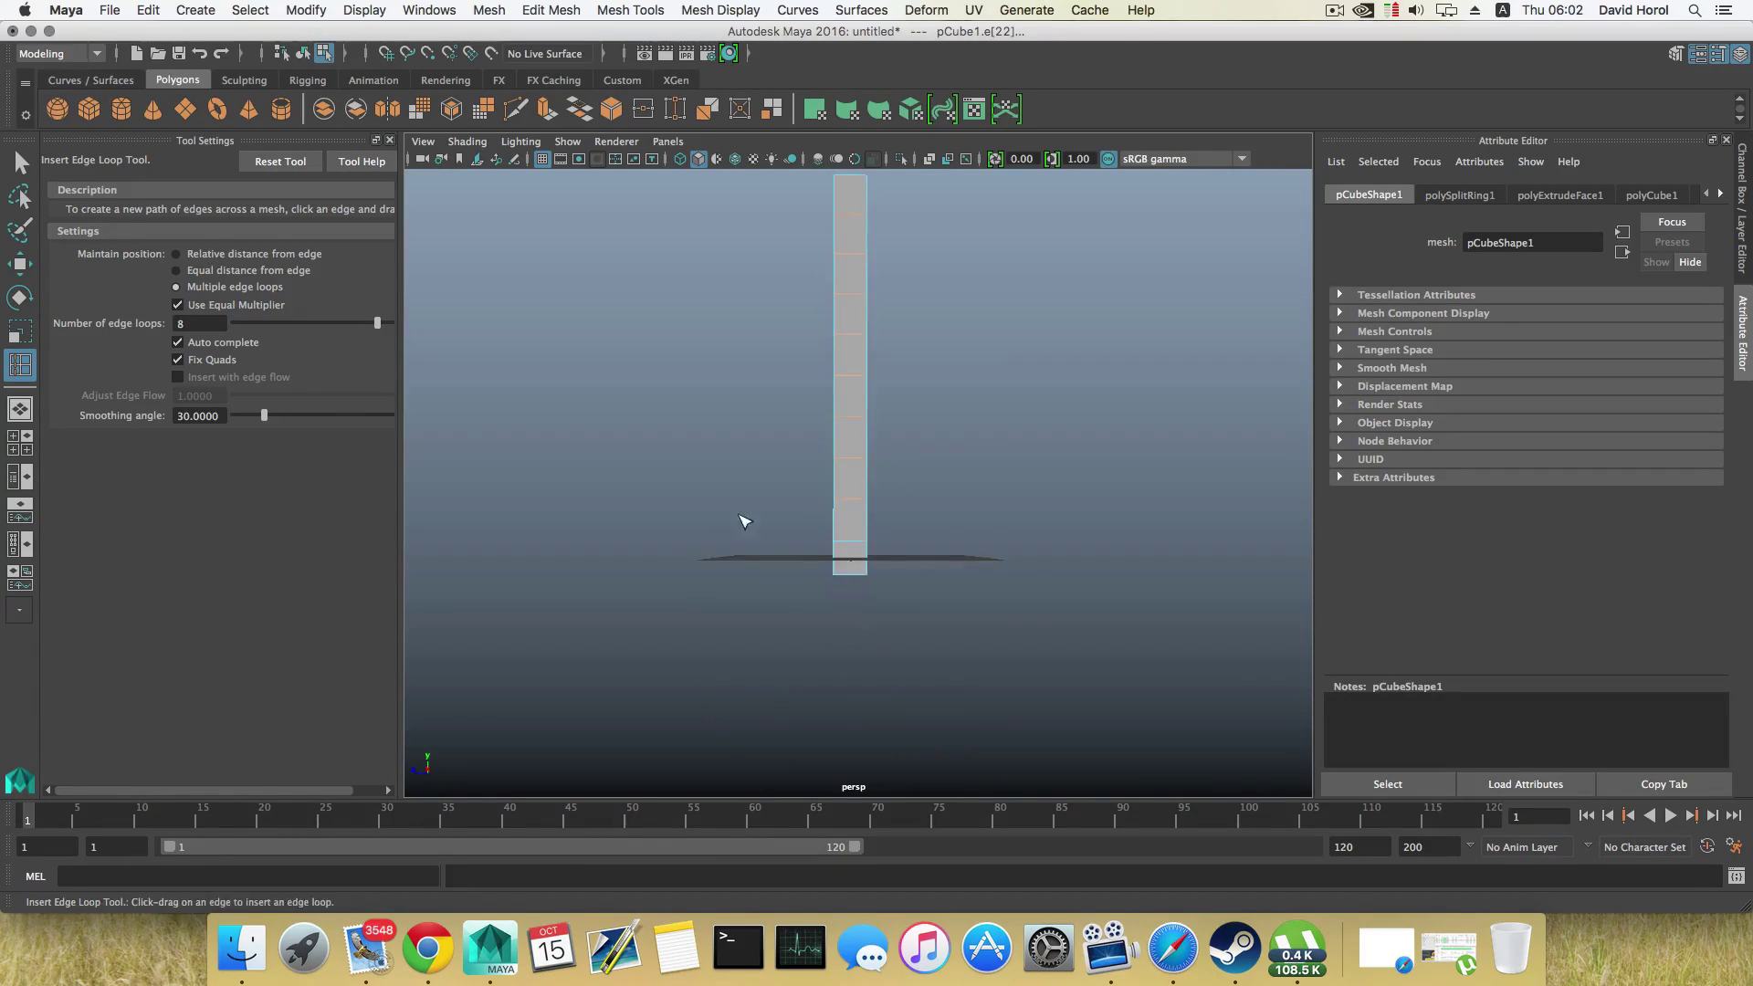
pyautogui.keyDown('alt'); pyautogui.moveTo(743, 521); pyautogui.dragTo(1005, 630, button='right'); pyautogui.keyUp('alt')
pyautogui.keyDown('alt'); pyautogui.moveTo(1010, 649); pyautogui.dragTo(1064, 666); pyautogui.keyUp('alt')
pyautogui.keyDown('alt'); pyautogui.moveTo(1064, 667); pyautogui.dragTo(1002, 644, button='middle'); pyautogui.keyUp('alt')
pyautogui.keyDown('alt'); pyautogui.moveTo(1002, 644); pyautogui.dragTo(873, 573); pyautogui.keyUp('alt')
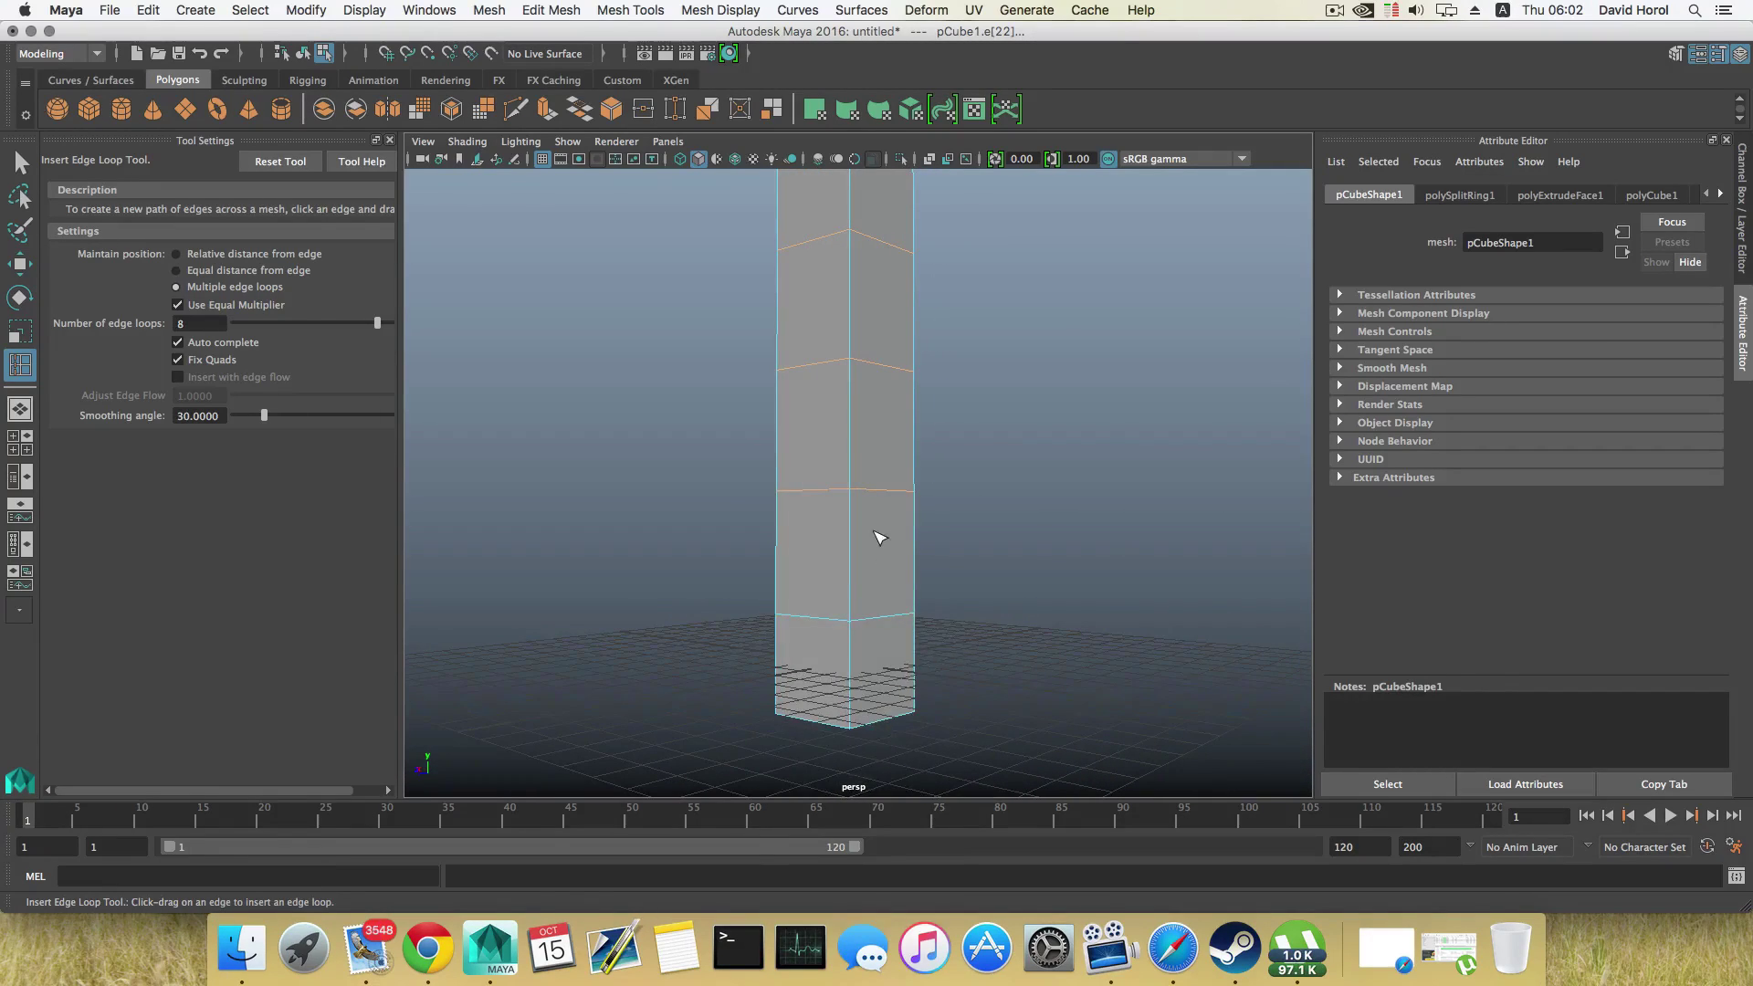
pyautogui.moveTo(875, 532); pyautogui.dragTo(877, 540, button='right')
pyautogui.press('q')
pyautogui.click(885, 683)
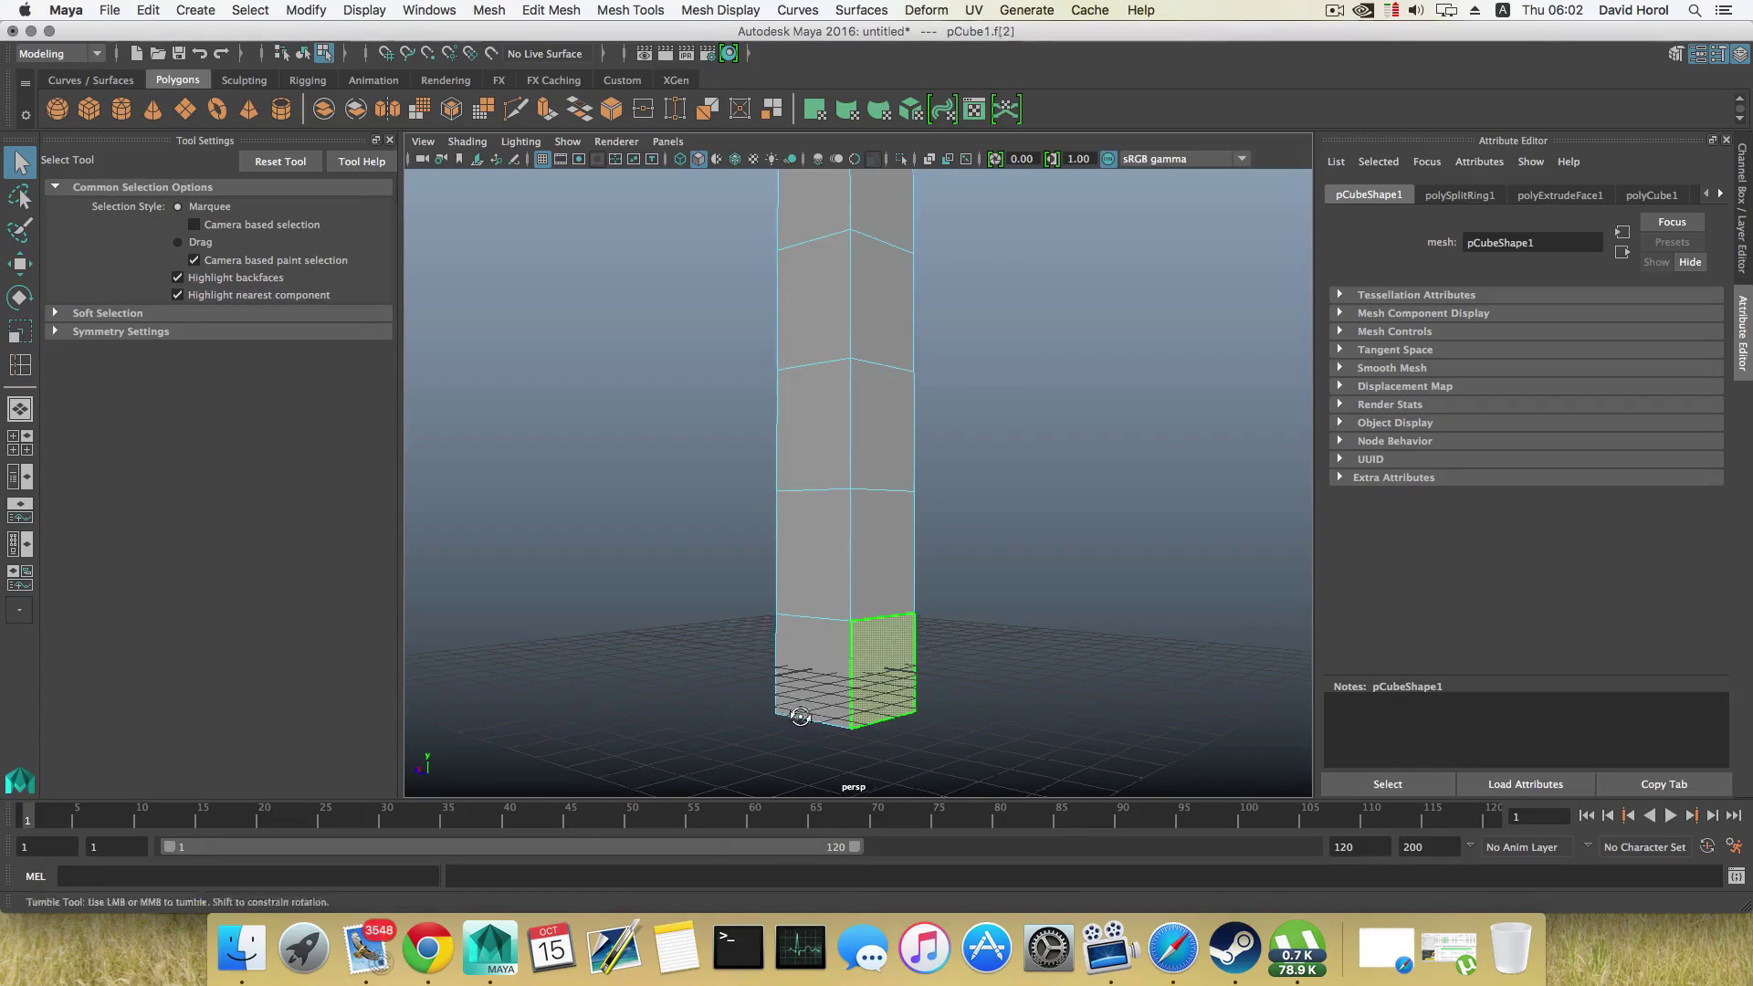
pyautogui.keyDown('alt'); pyautogui.moveTo(885, 683); pyautogui.dragTo(687, 483); pyautogui.keyUp('alt')
pyautogui.keyDown('shift'); pyautogui.click(865, 681); pyautogui.keyUp('shift')
pyautogui.keyDown('shift'); pyautogui.click(856, 644); pyautogui.keyUp('shift')
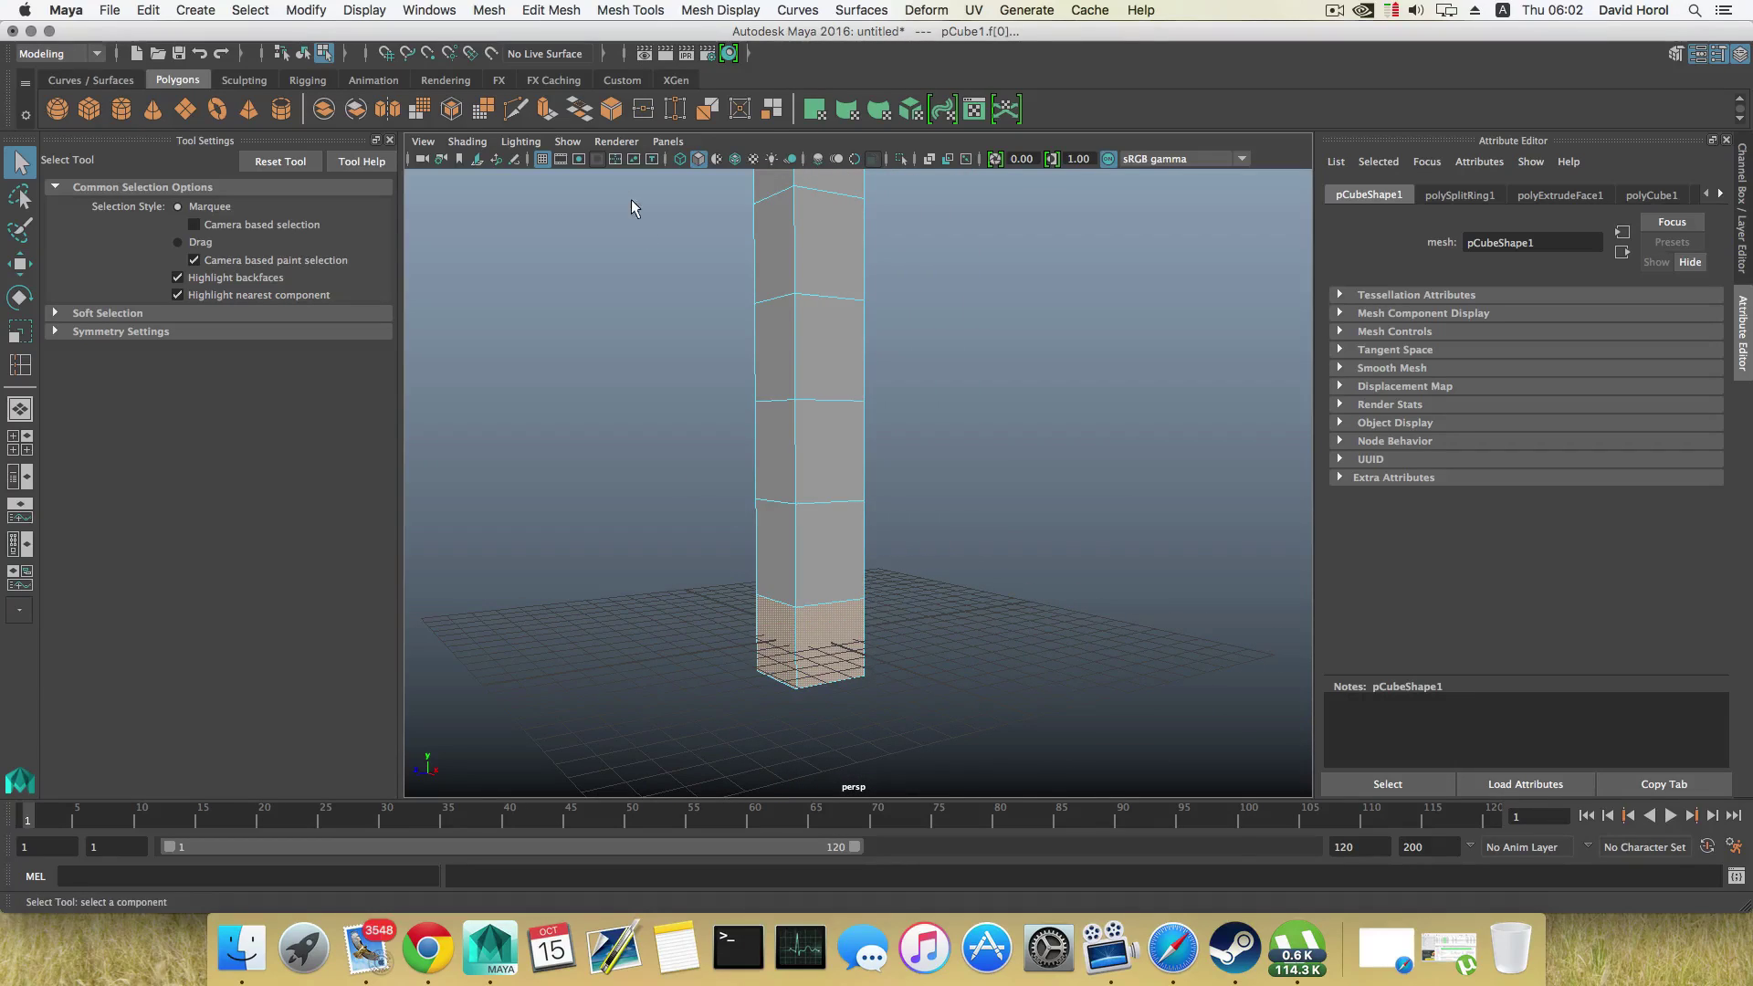
pyautogui.hotkey('ctrl', 'e')
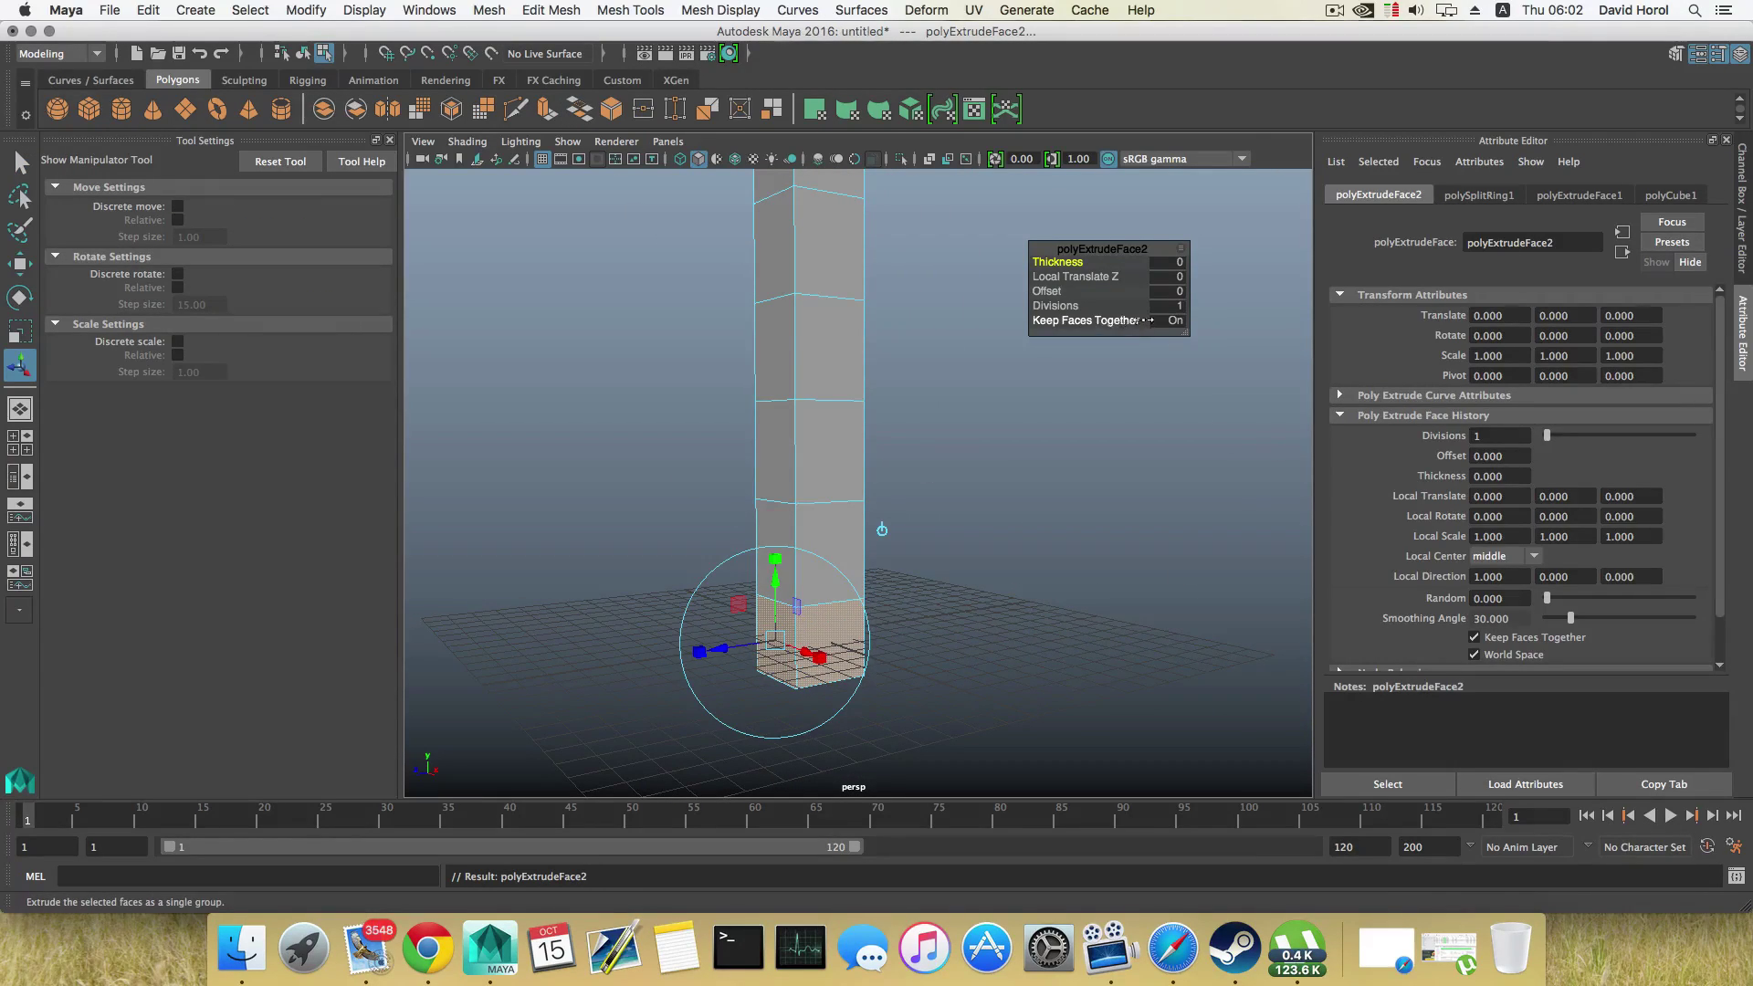
pyautogui.moveTo(1096, 248); pyautogui.dragTo(1085, 233)
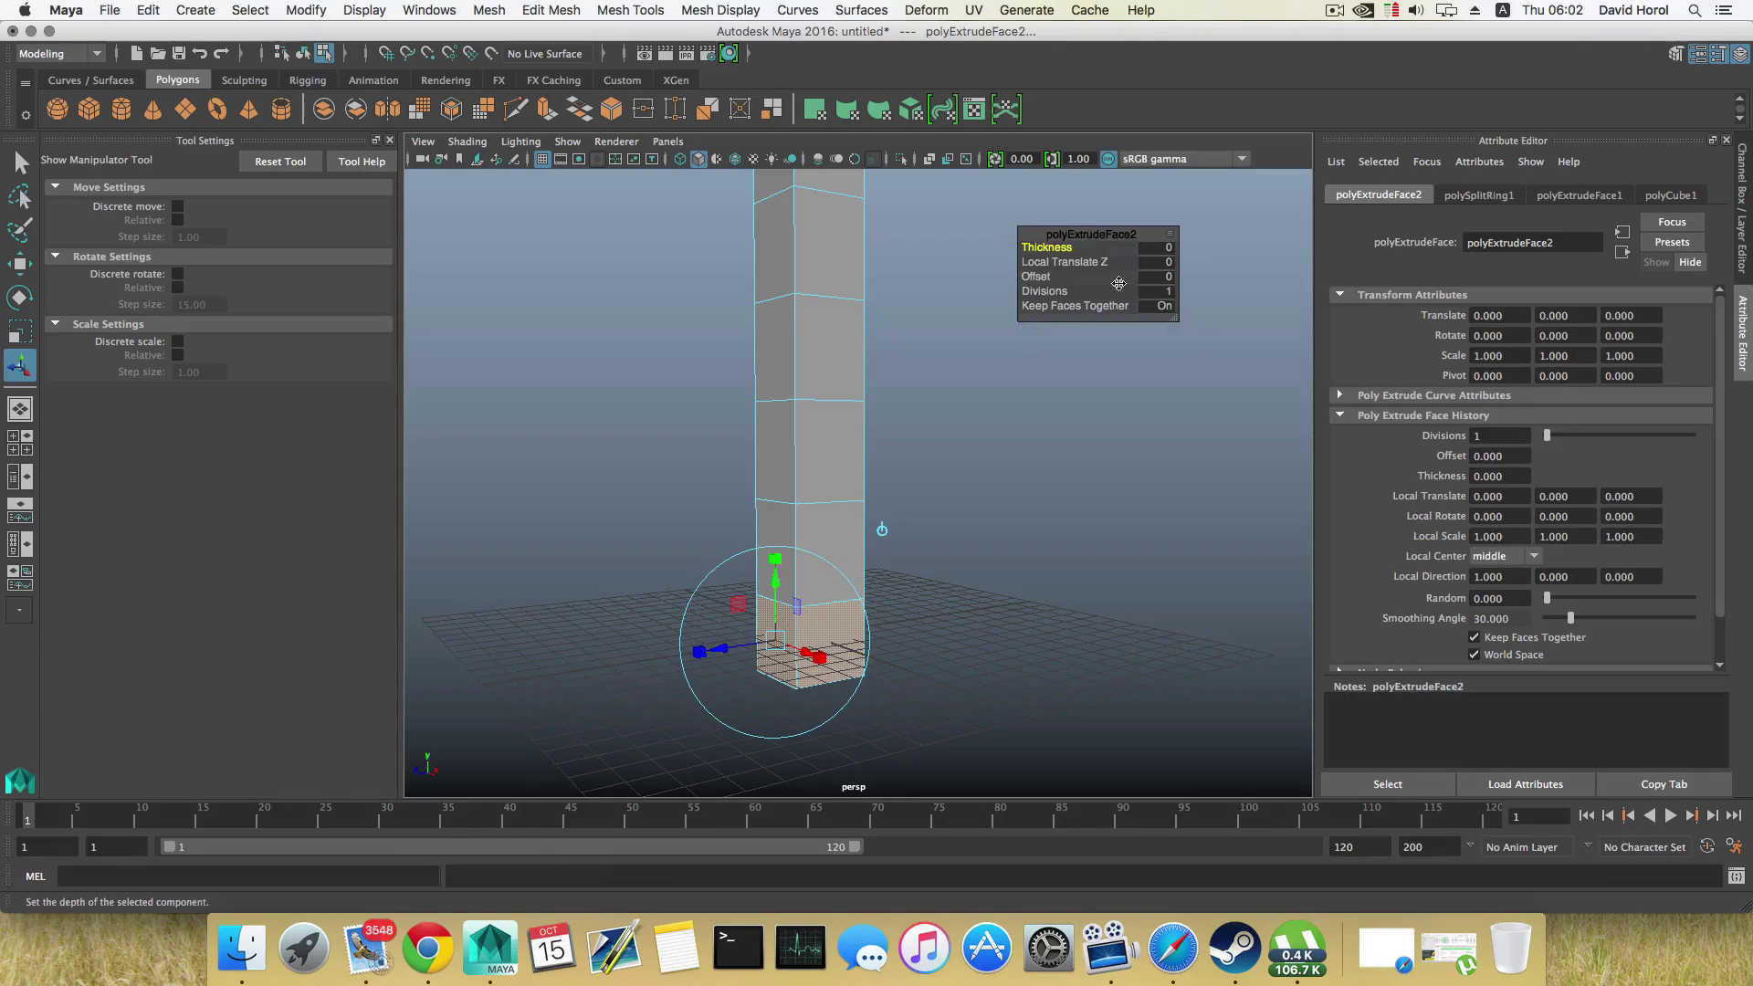
pyautogui.scroll(-1, 1508, 610)
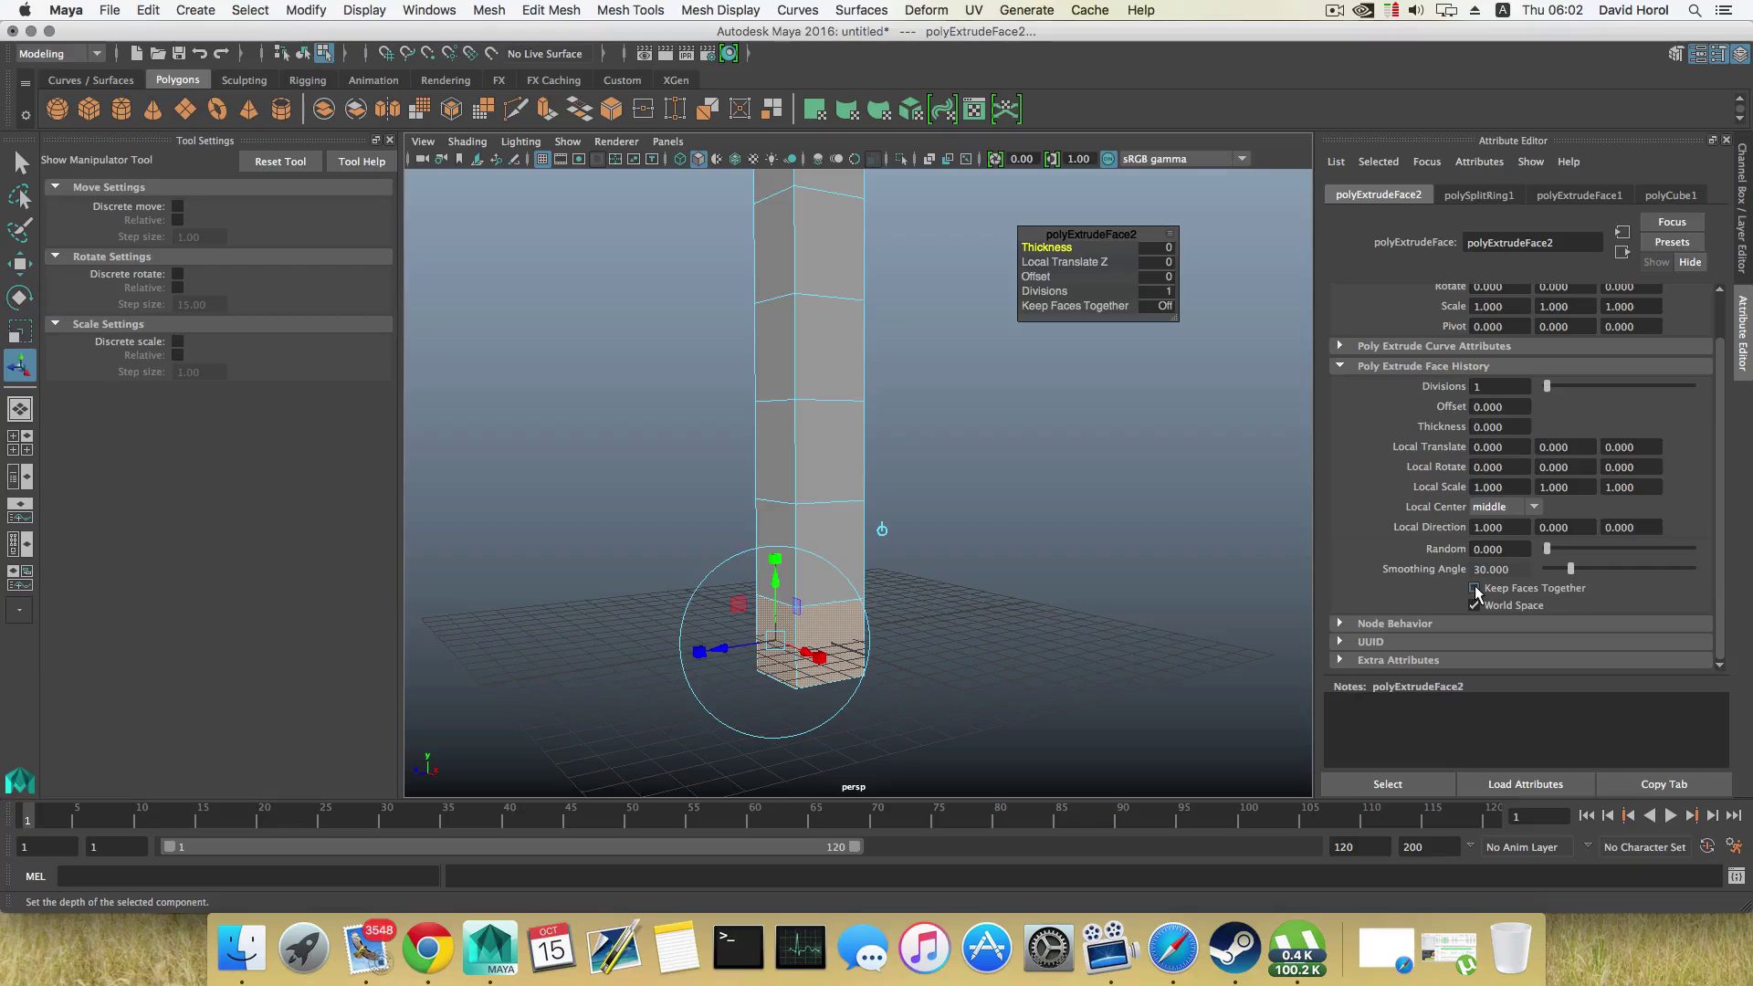
pyautogui.moveTo(754, 652); pyautogui.dragTo(456, 740)
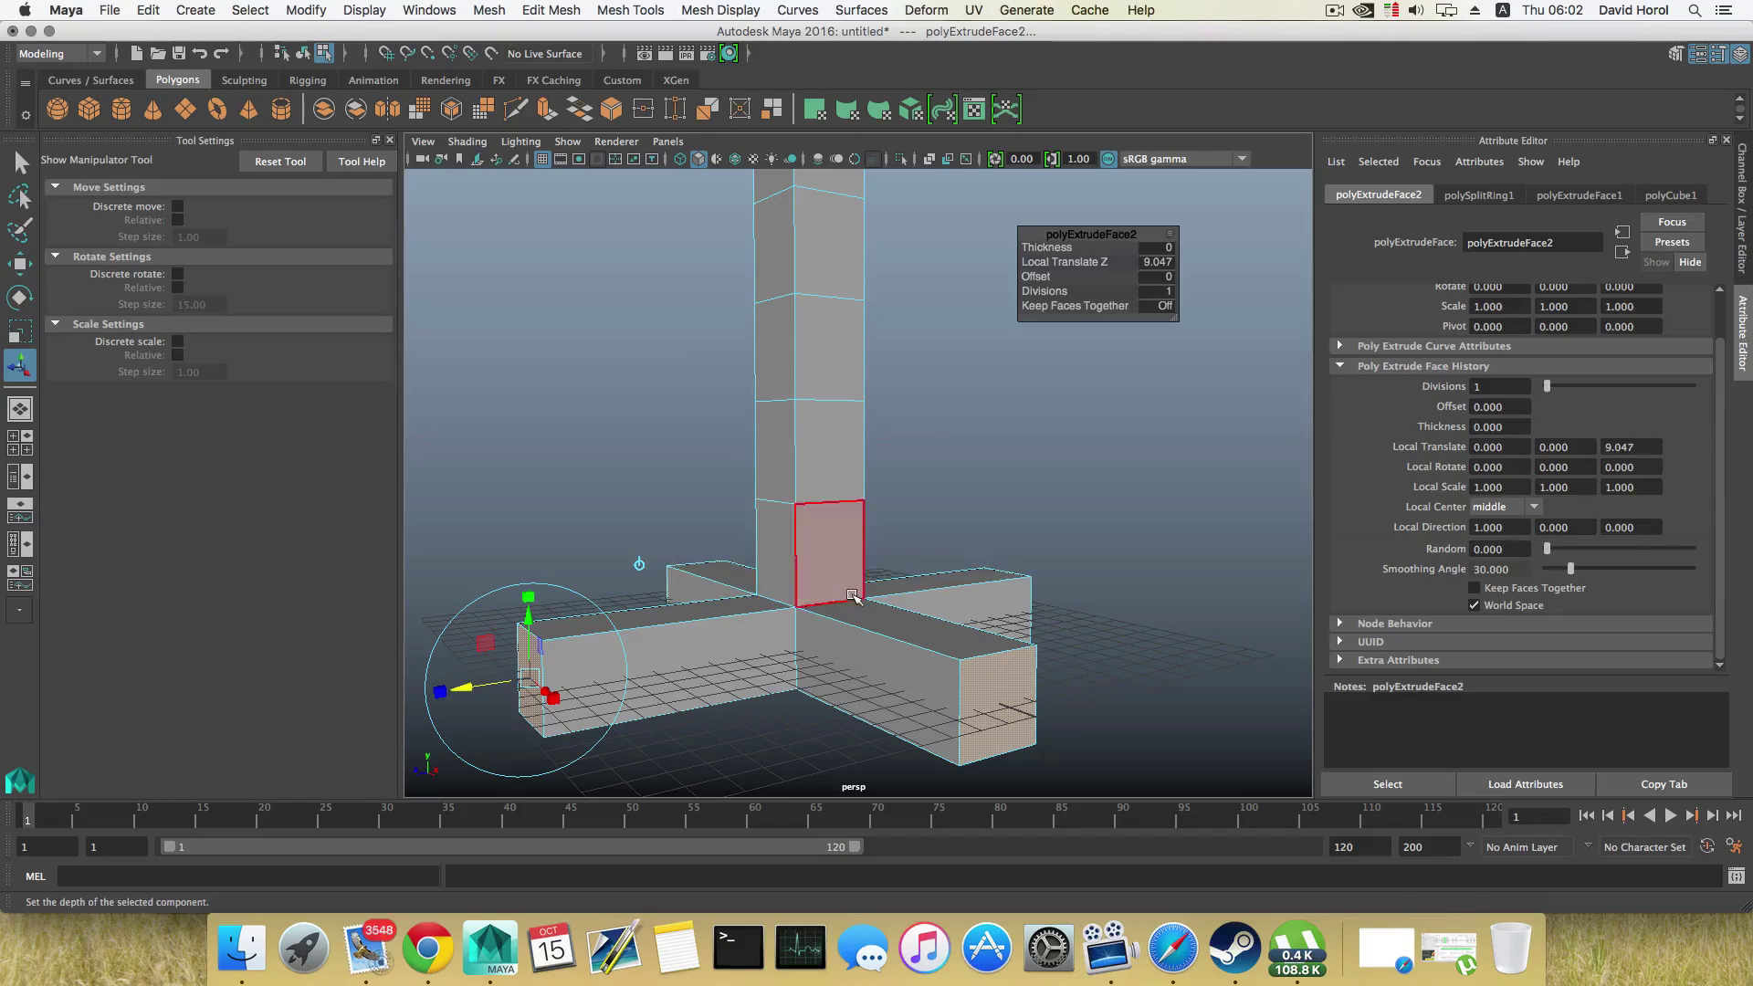
# Step: Inspect the four base arms and compare the extrusion with Keep Faces Together on and off
pyautogui.keyDown('alt'); pyautogui.moveTo(949, 640); pyautogui.dragTo(824, 664); pyautogui.keyUp('alt')
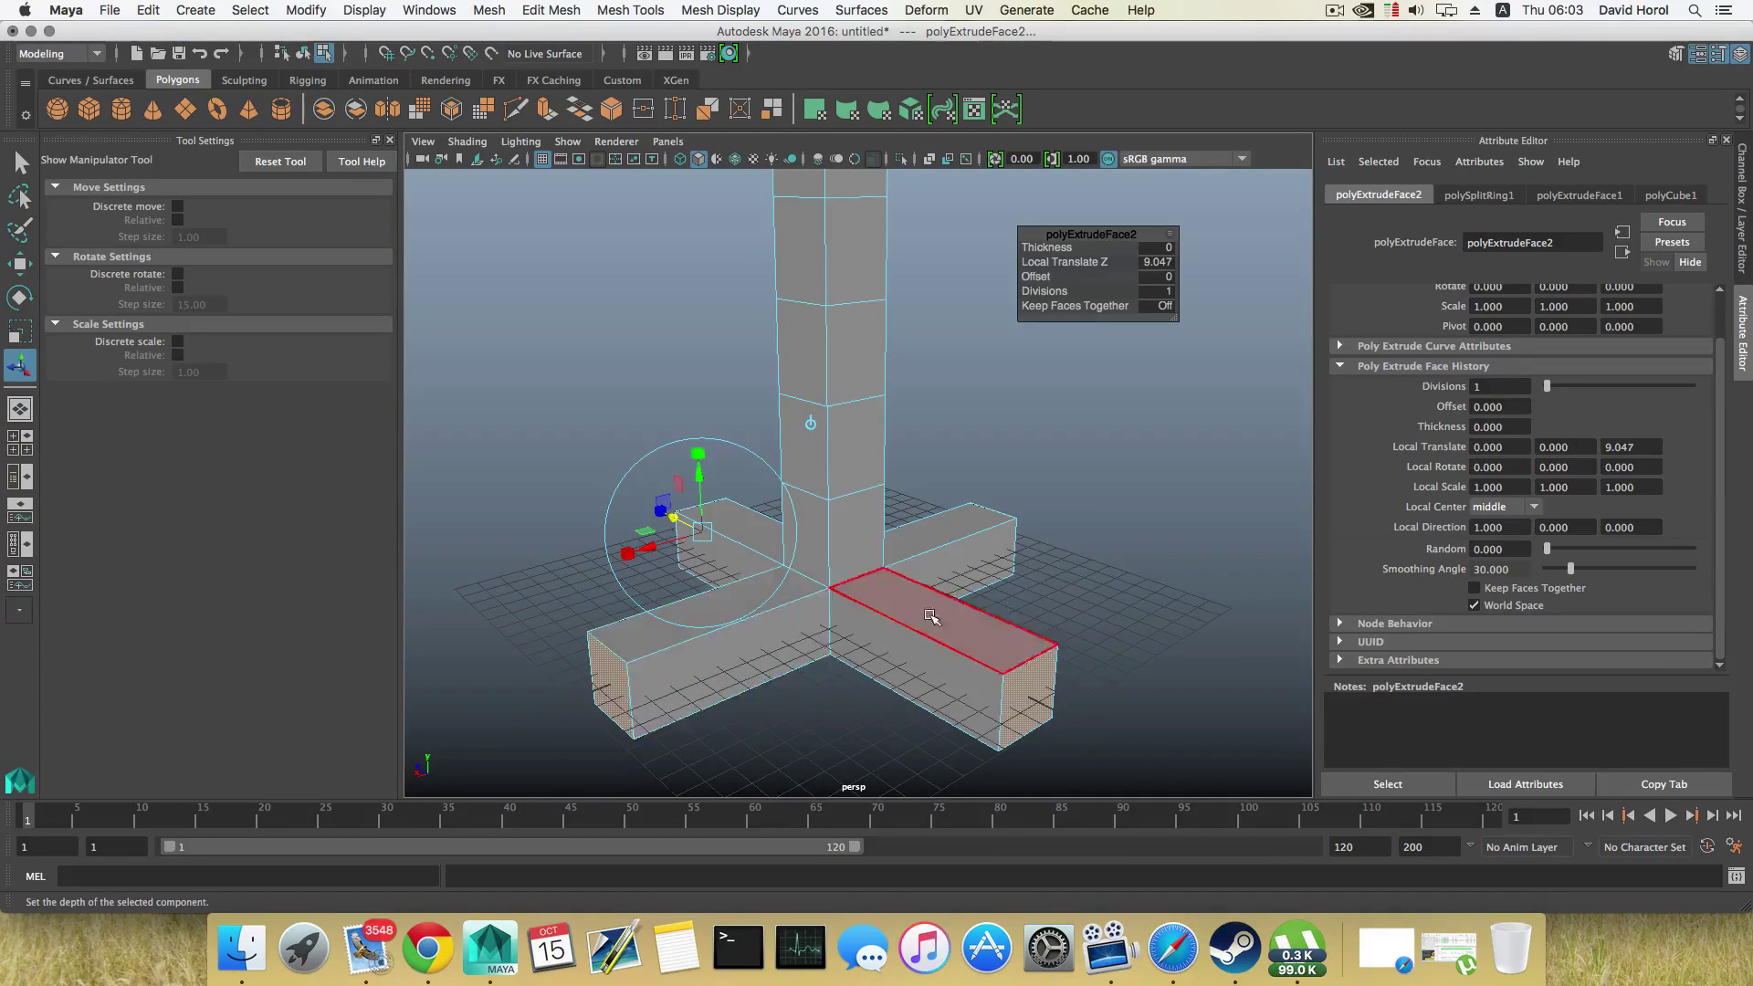
pyautogui.moveTo(933, 617)
pyautogui.keyDown('alt'); pyautogui.mouseDown()
pyautogui.moveTo(1028, 640)
pyautogui.moveTo(940, 647)
pyautogui.mouseUp(); pyautogui.keyUp('alt')
pyautogui.keyDown('alt'); pyautogui.moveTo(940, 647); pyautogui.dragTo(751, 665, button='right'); pyautogui.keyUp('alt')
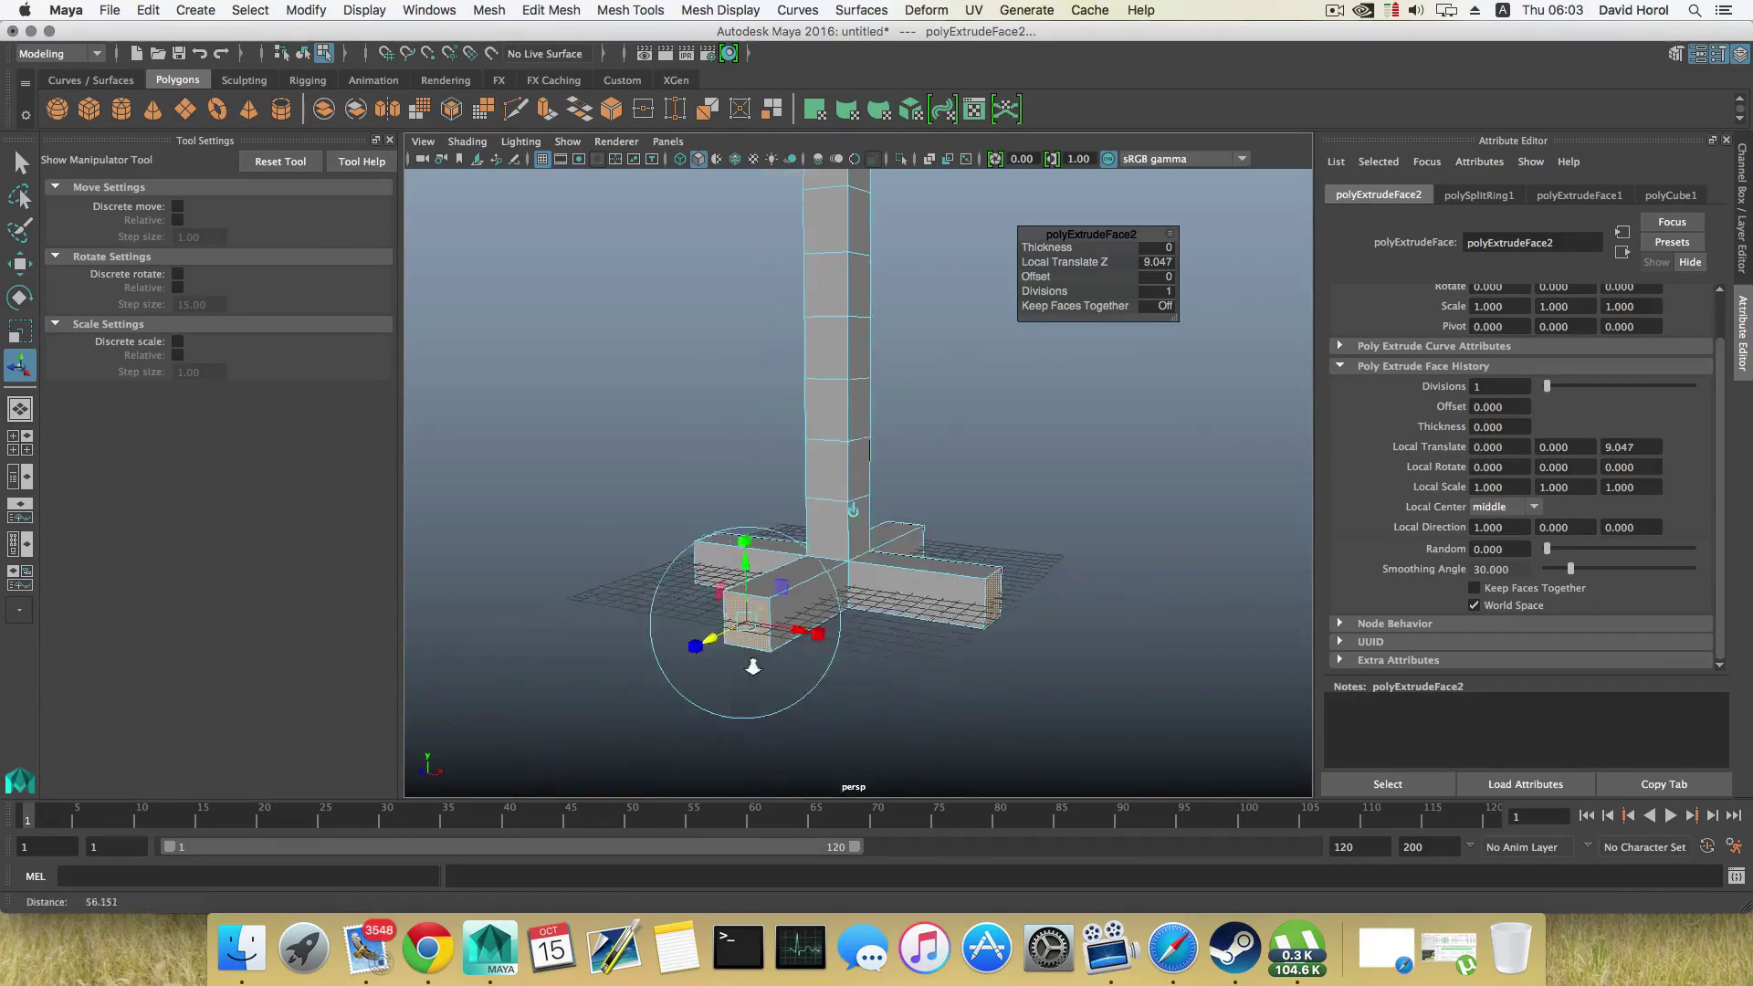
pyautogui.keyDown('alt'); pyautogui.moveTo(804, 671); pyautogui.dragTo(775, 689); pyautogui.keyUp('alt')
pyautogui.keyDown('alt'); pyautogui.moveTo(806, 688); pyautogui.dragTo(847, 693, button='middle'); pyautogui.keyUp('alt')
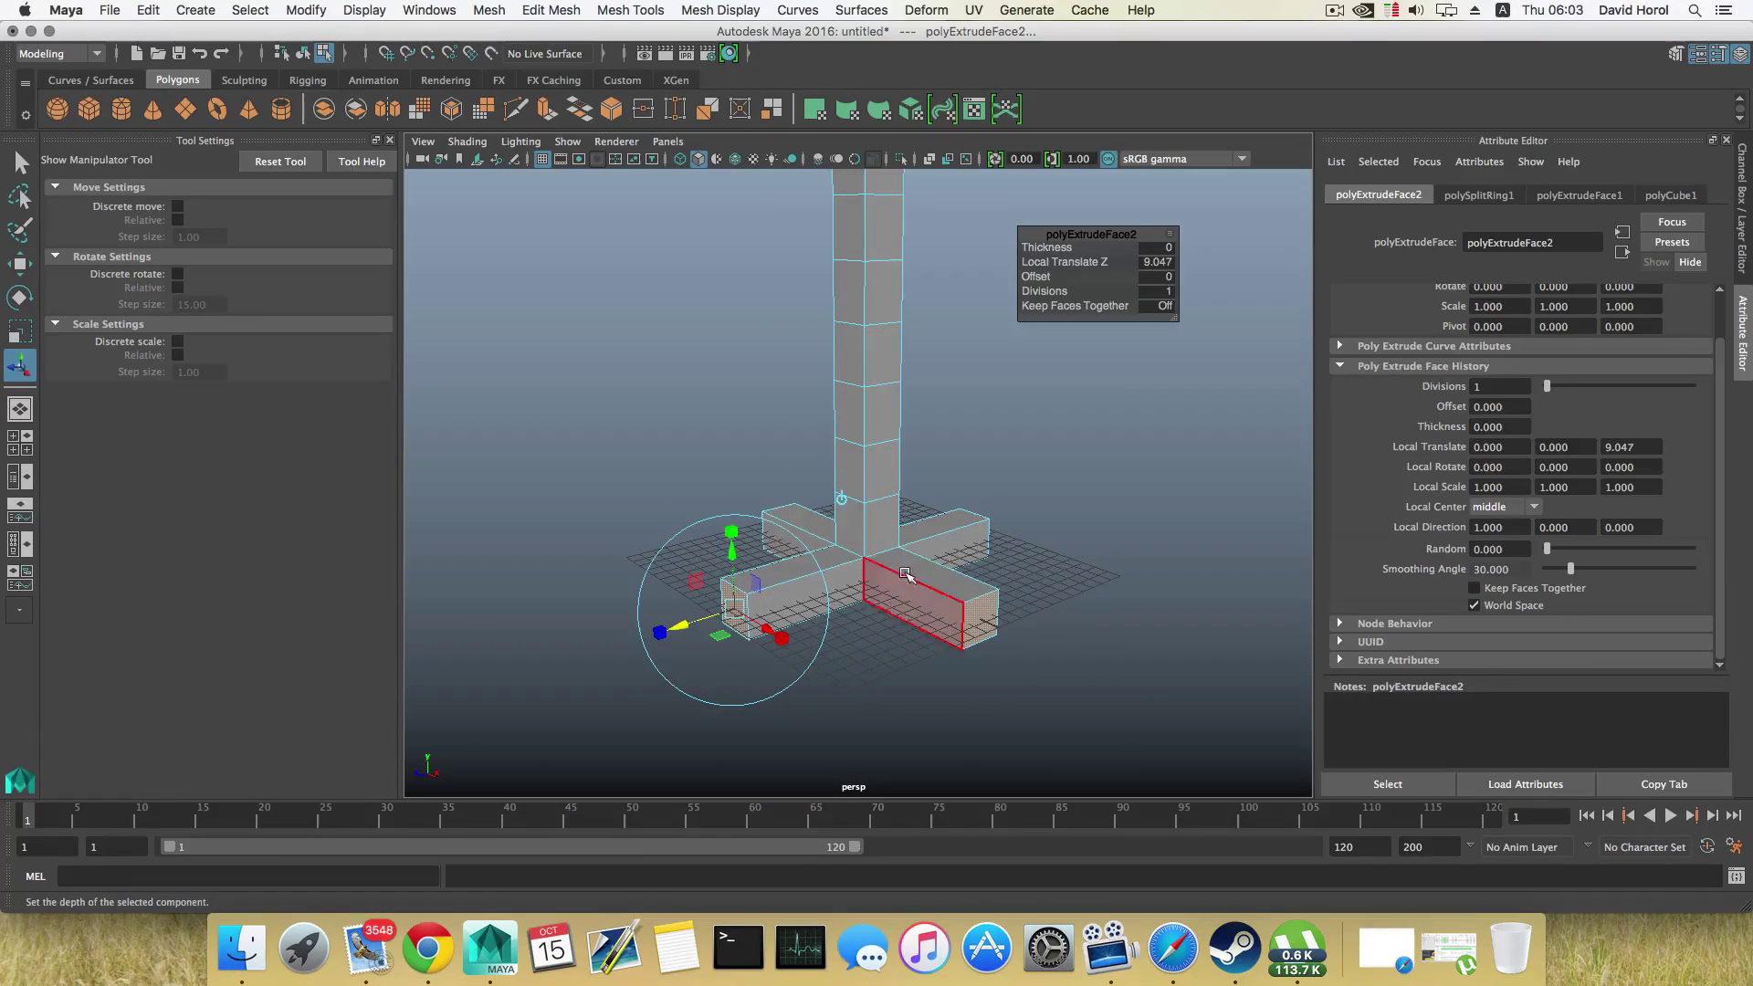
pyautogui.keyDown('alt'); pyautogui.moveTo(818, 534); pyautogui.dragTo(894, 609); pyautogui.keyUp('alt')
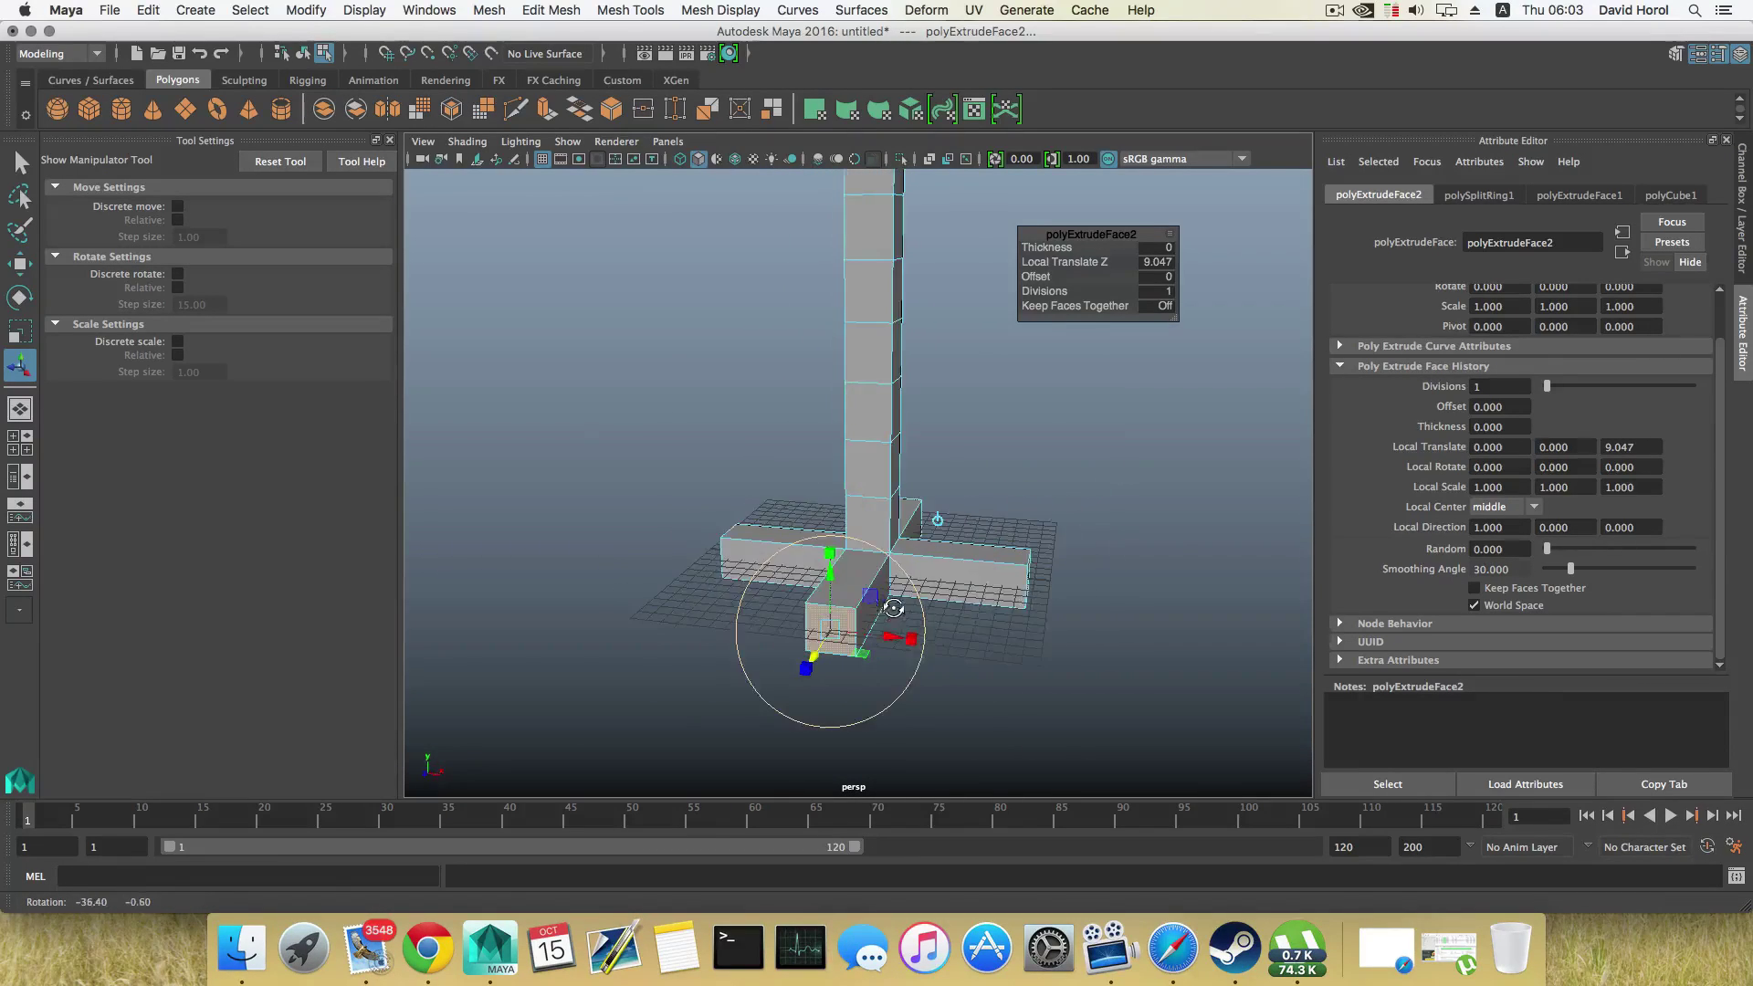
pyautogui.click(1474, 588)
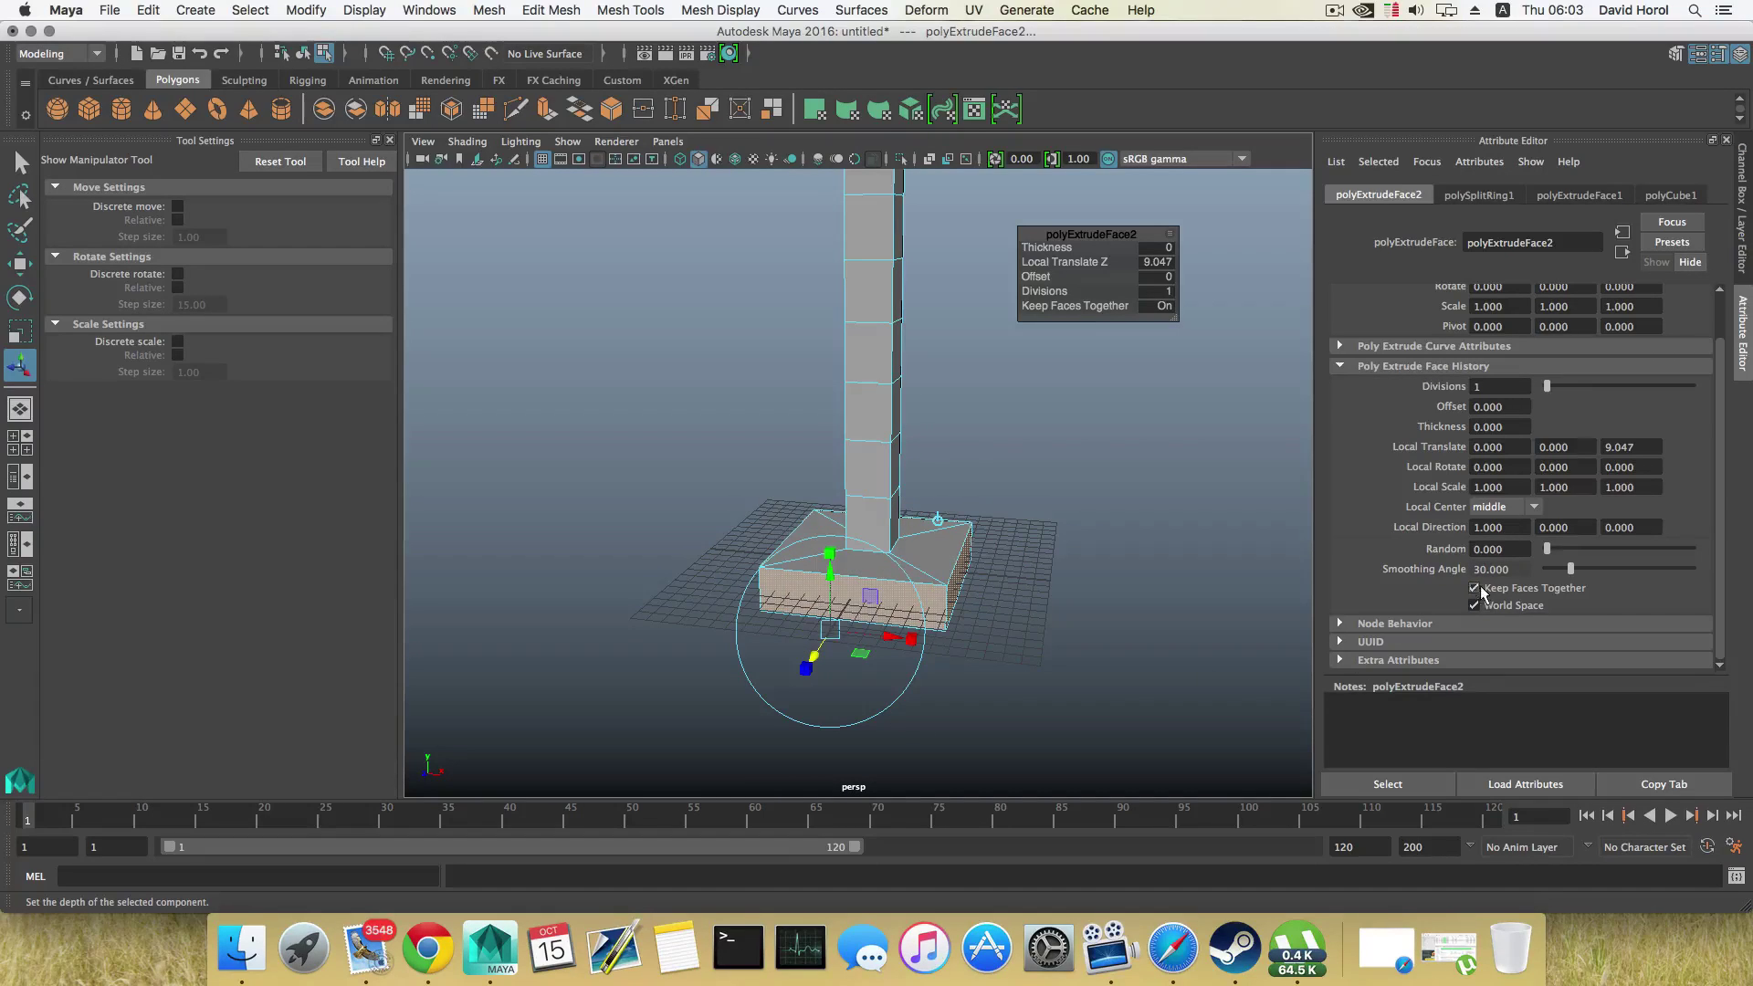
pyautogui.click(1474, 588)
# Step: Shorten the four base arms to short stubs by reducing their extrusion distance, and deselect the faces
pyautogui.keyDown('alt'); pyautogui.moveTo(864, 657); pyautogui.dragTo(803, 620); pyautogui.keyUp('alt')
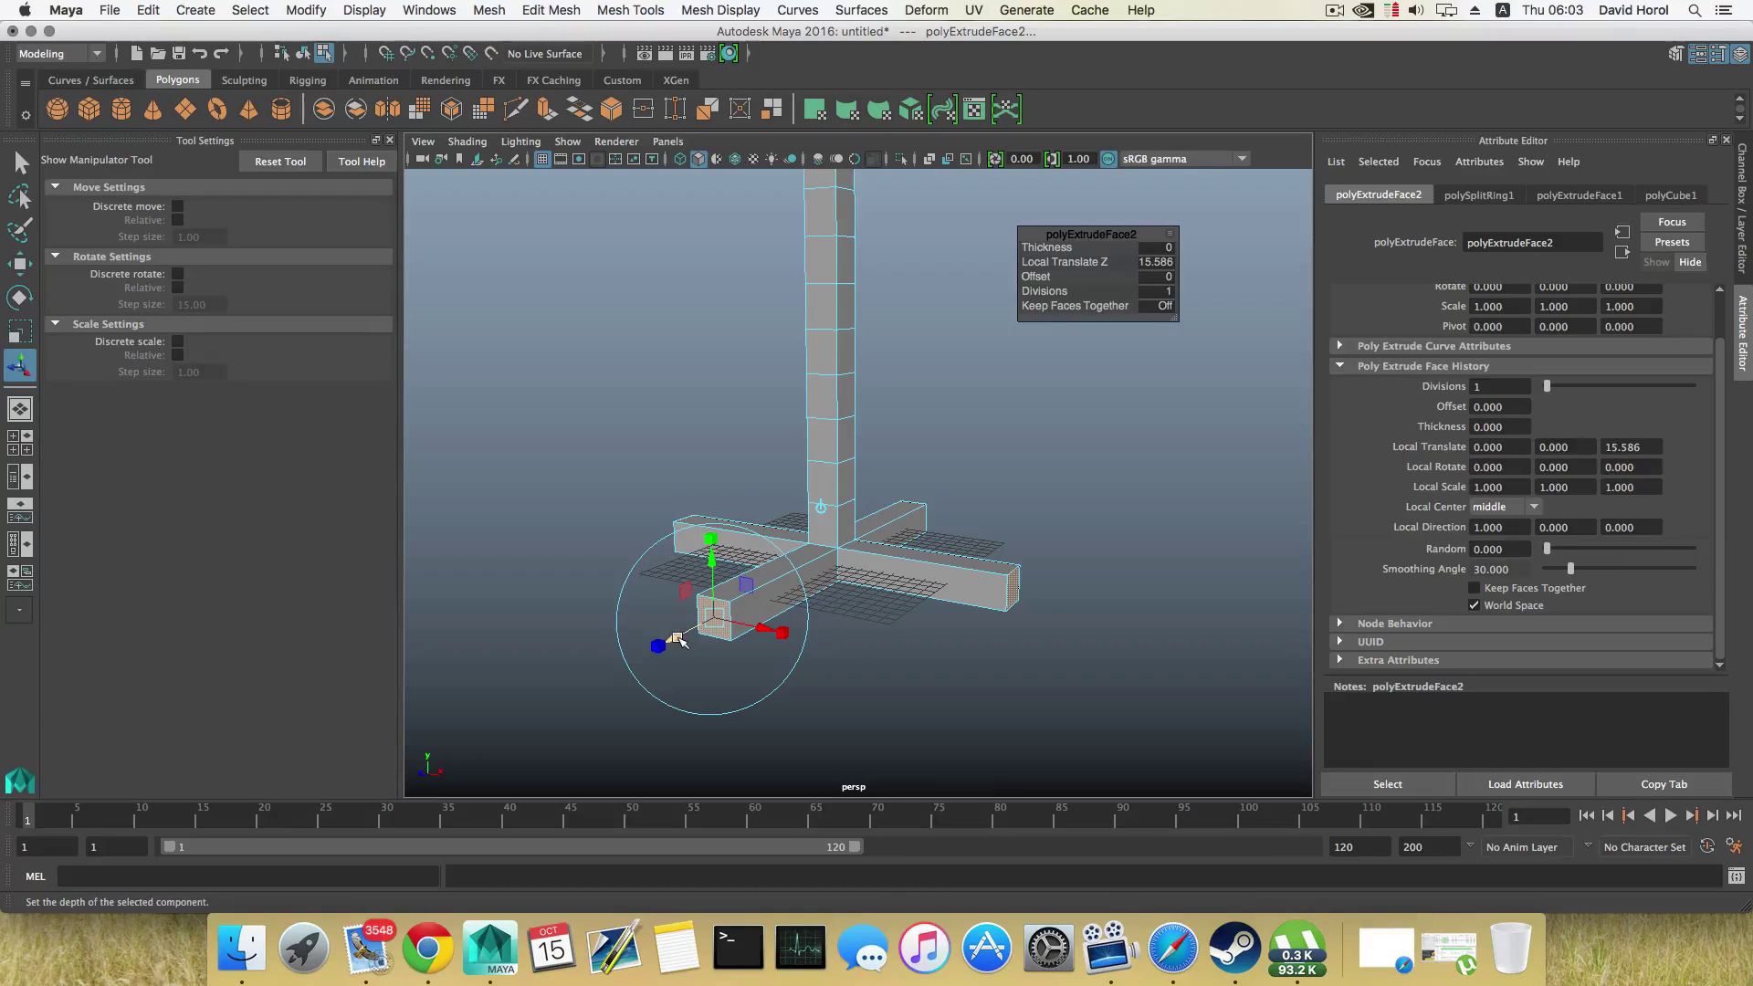
pyautogui.moveTo(680, 639); pyautogui.dragTo(782, 602)
pyautogui.click(911, 634)
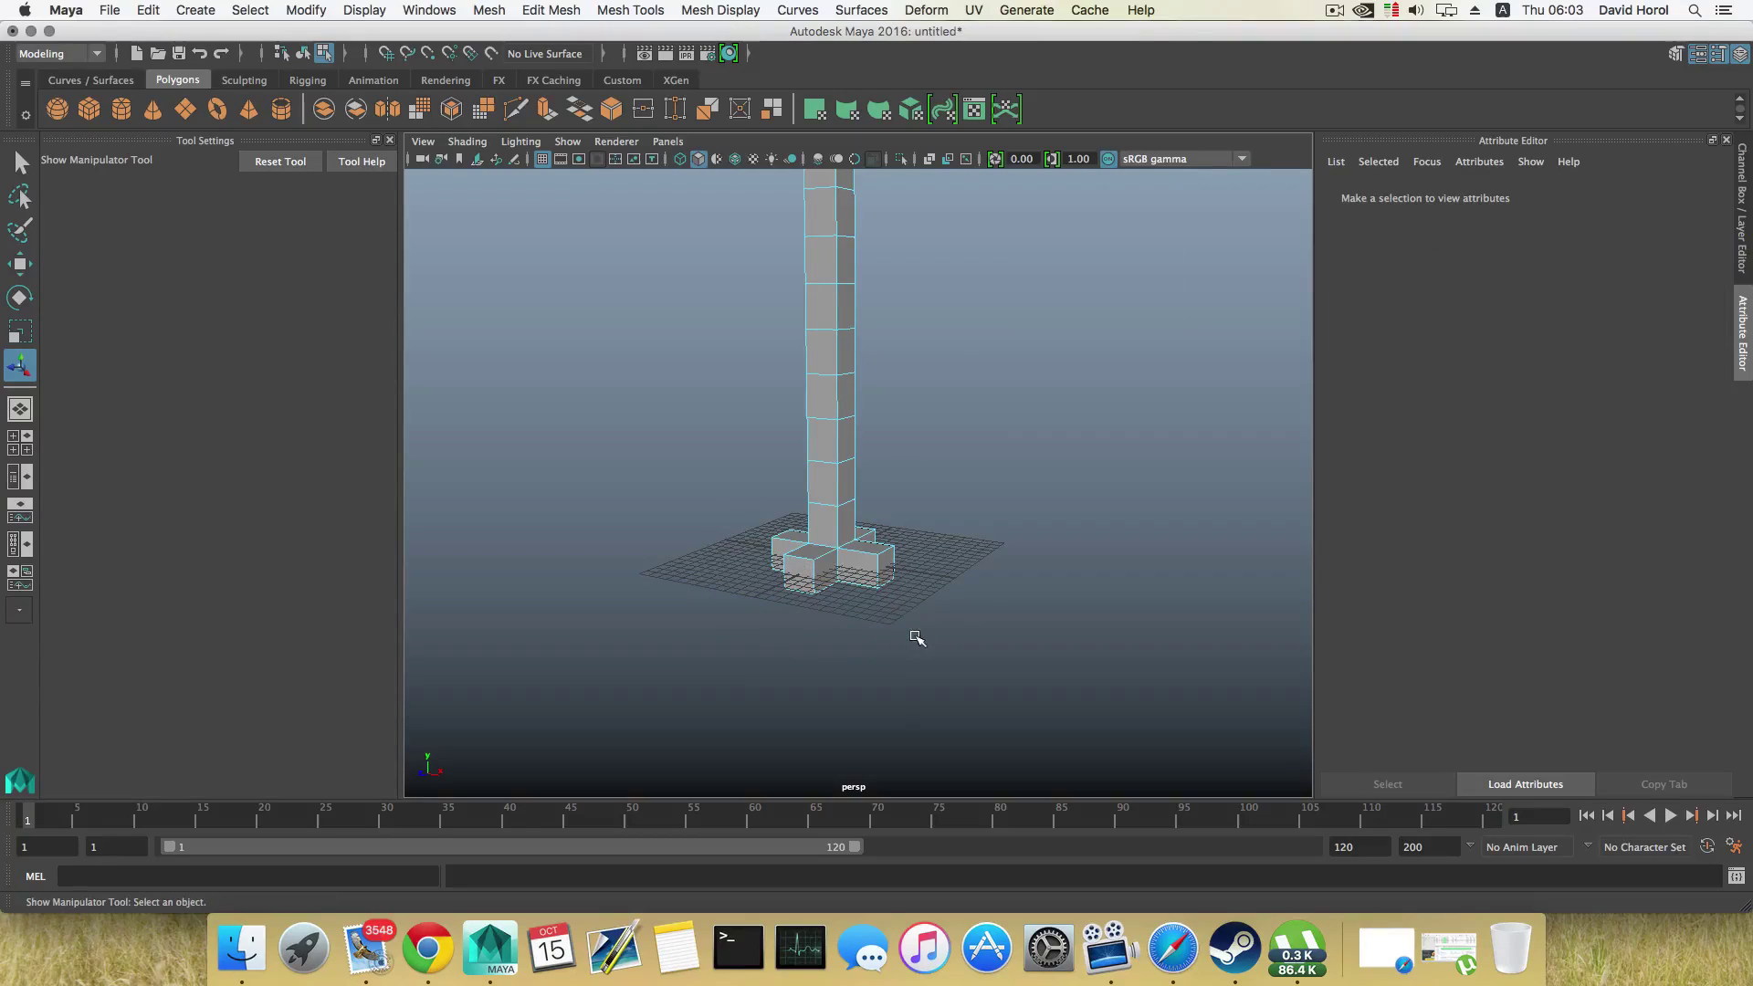
# Step: Inspect the segmented column and its four base stubs from several angles
pyautogui.keyDown('alt'); pyautogui.moveTo(911, 633); pyautogui.dragTo(737, 658); pyautogui.keyUp('alt')
pyautogui.keyDown('alt'); pyautogui.moveTo(738, 657); pyautogui.dragTo(933, 689, button='right'); pyautogui.keyUp('alt')
pyautogui.keyDown('alt'); pyautogui.moveTo(831, 680); pyautogui.dragTo(802, 691); pyautogui.keyUp('alt')
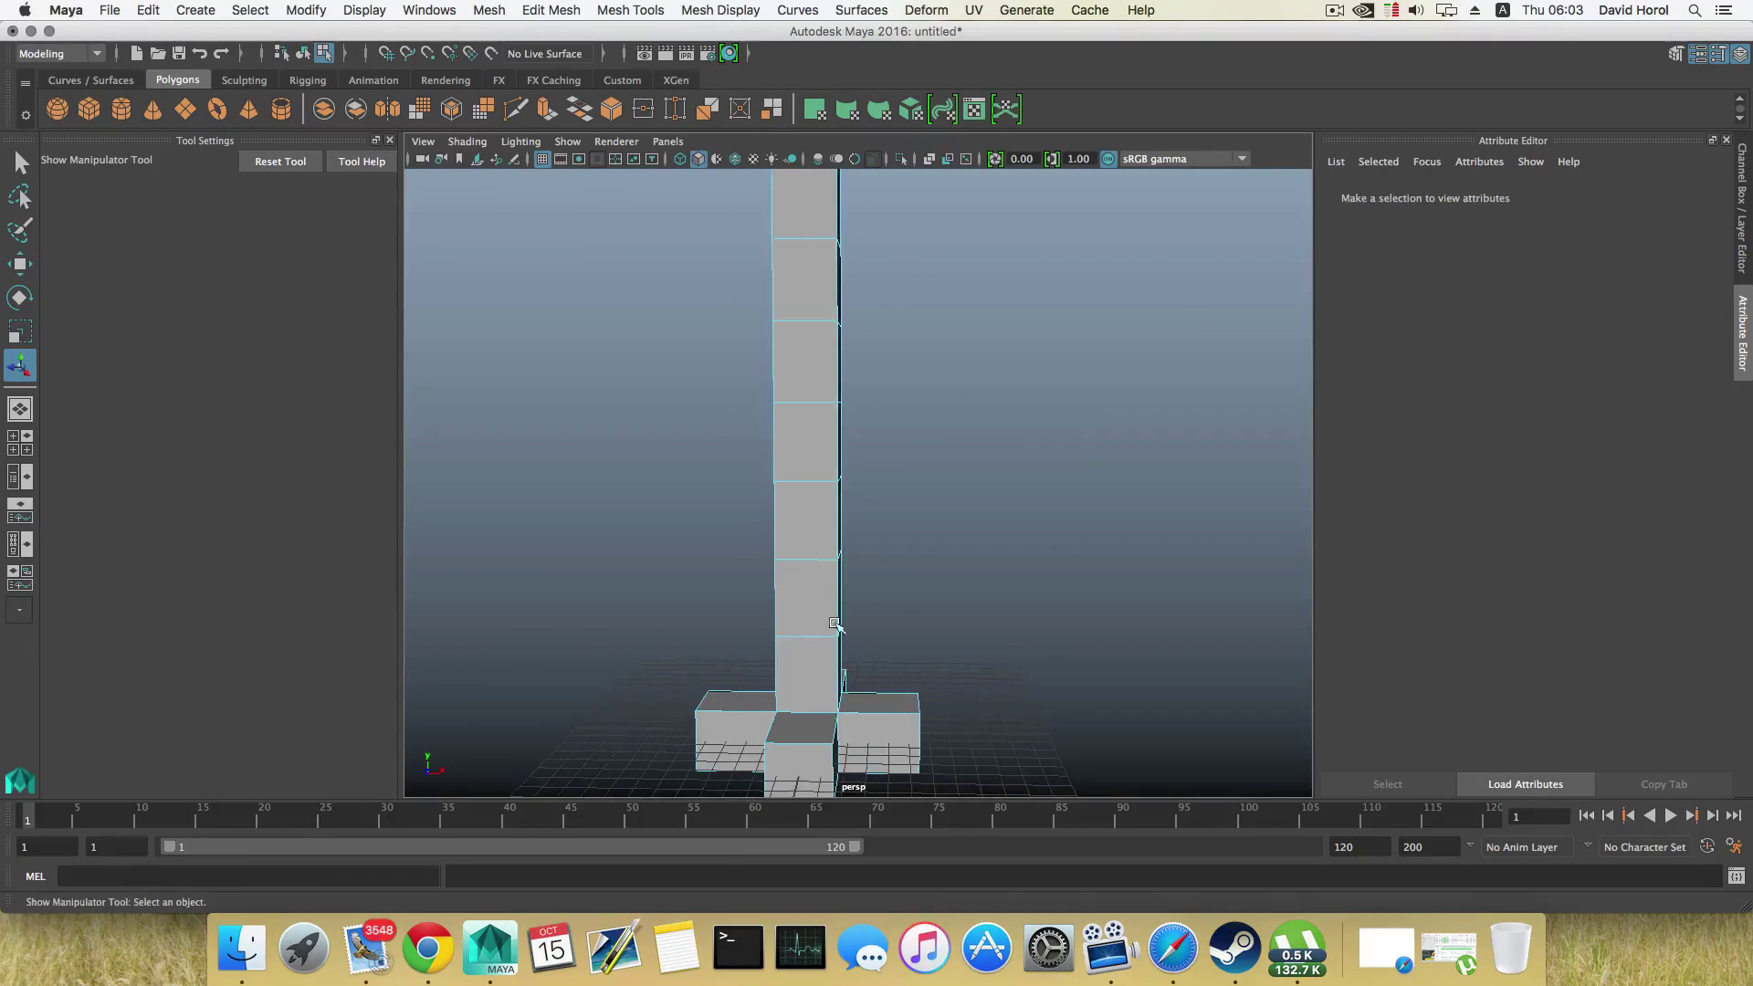
pyautogui.keyDown('alt'); pyautogui.moveTo(835, 623); pyautogui.dragTo(818, 673); pyautogui.keyUp('alt')
pyautogui.keyDown('alt'); pyautogui.moveTo(818, 673); pyautogui.dragTo(836, 636, button='right'); pyautogui.keyUp('alt')
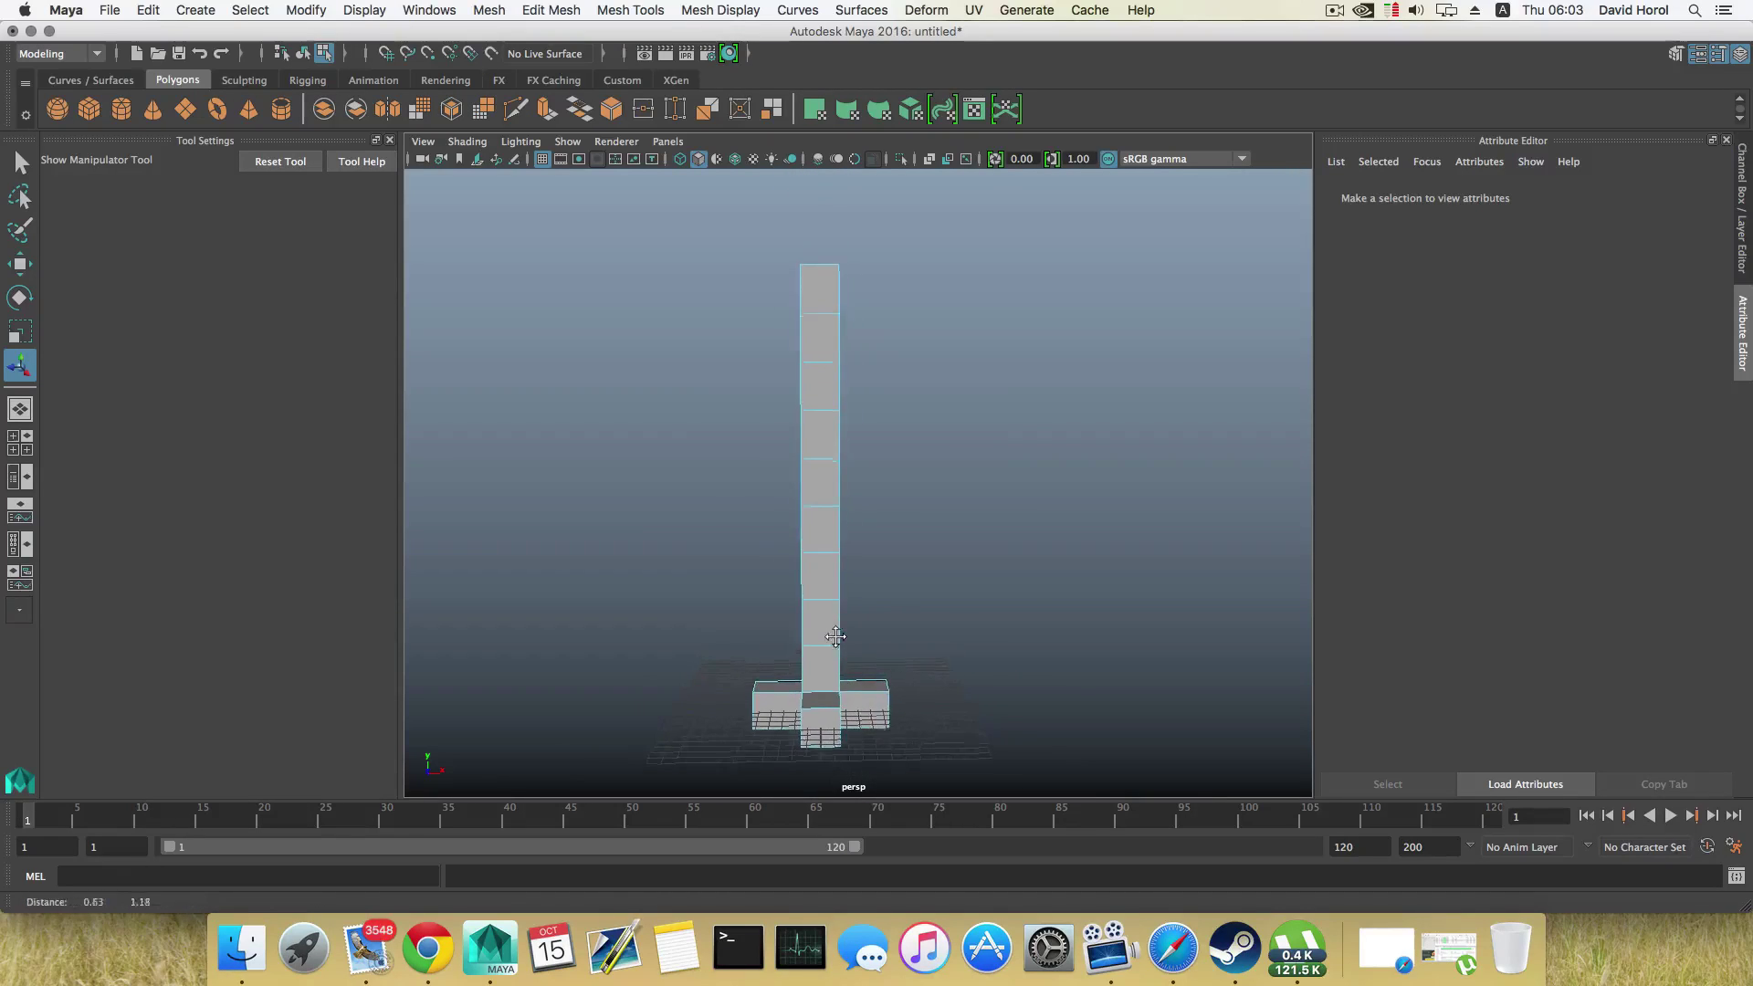
pyautogui.keyDown('alt'); pyautogui.moveTo(835, 636); pyautogui.dragTo(866, 609); pyautogui.keyUp('alt')
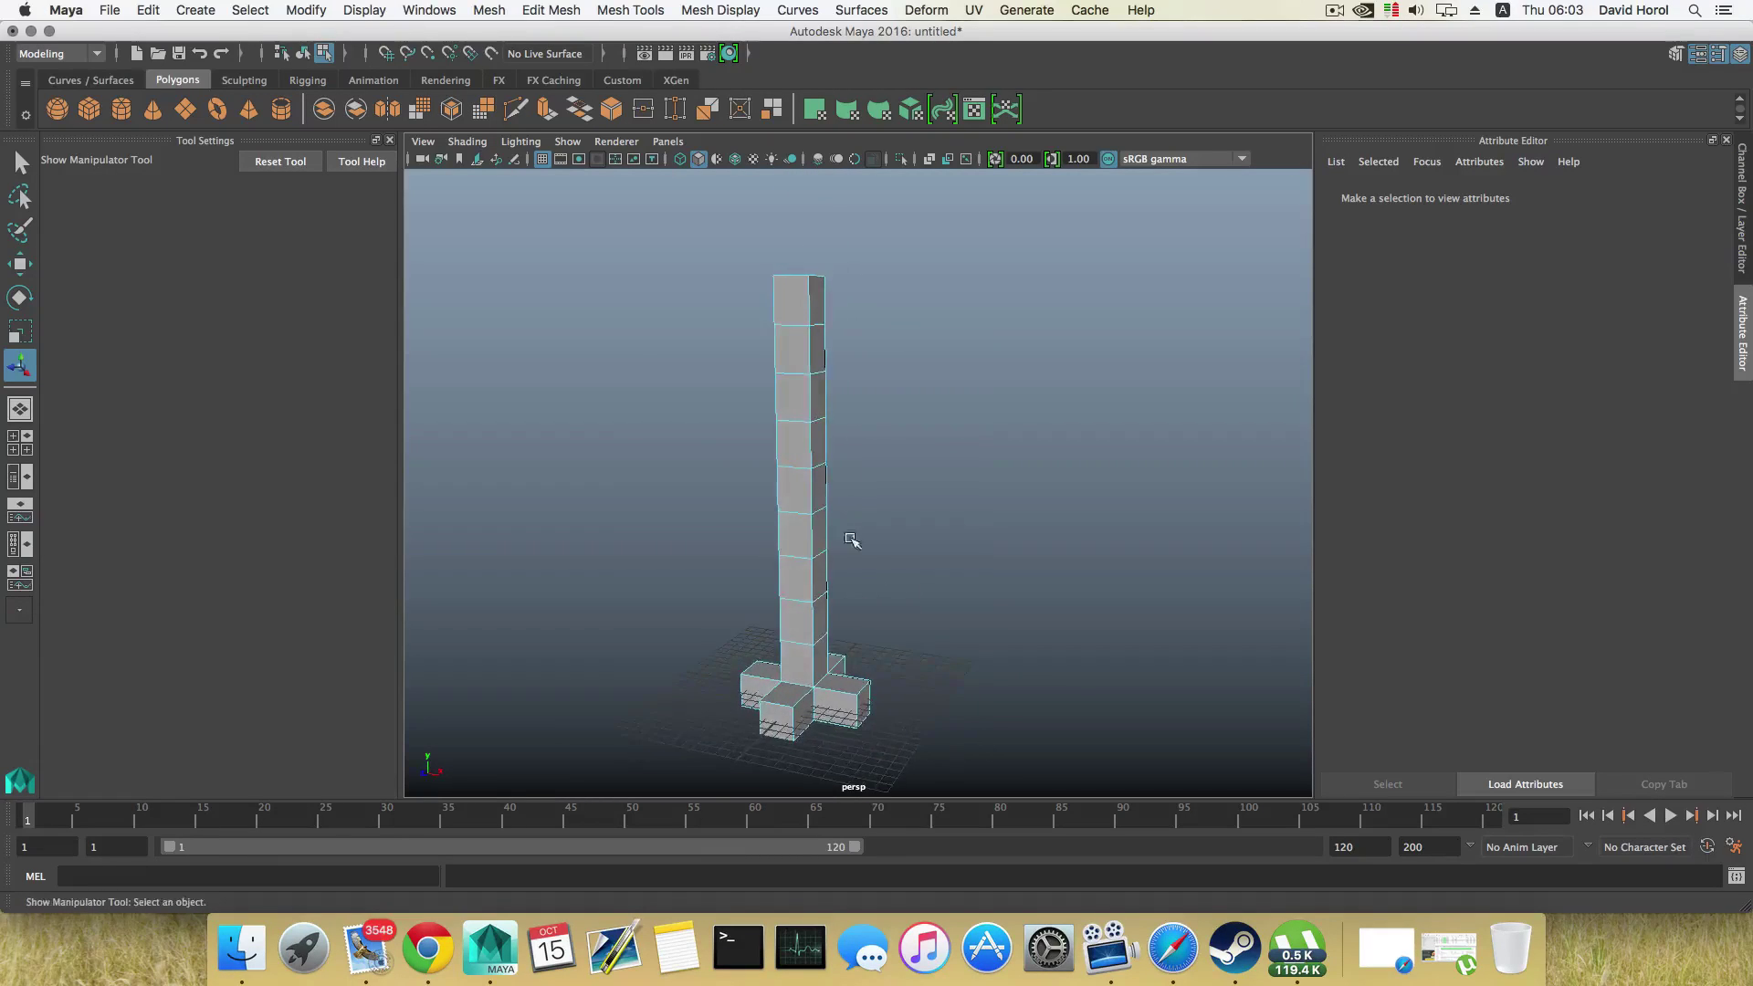
pyautogui.keyDown('alt'); pyautogui.moveTo(849, 534); pyautogui.dragTo(885, 627, button='middle'); pyautogui.keyUp('alt')
pyautogui.keyDown('alt'); pyautogui.moveTo(886, 628); pyautogui.dragTo(929, 571); pyautogui.keyUp('alt')
pyautogui.keyDown('alt'); pyautogui.moveTo(897, 673); pyautogui.dragTo(876, 528, button='middle'); pyautogui.keyUp('alt')
pyautogui.keyDown('alt'); pyautogui.moveTo(876, 529); pyautogui.dragTo(867, 575); pyautogui.keyUp('alt')
# Step: Switch to vertex editing and widen the four lowest vertex rows above the base by scaling them in X and Z
pyautogui.moveTo(841, 553); pyautogui.dragTo(736, 478, button='right')
pyautogui.moveTo(886, 635)
pyautogui.keyDown('alt'); pyautogui.mouseDown()
pyautogui.moveTo(873, 646)
pyautogui.moveTo(791, 589)
pyautogui.moveTo(866, 610)
pyautogui.mouseUp(); pyautogui.keyUp('alt')
pyautogui.press('r')
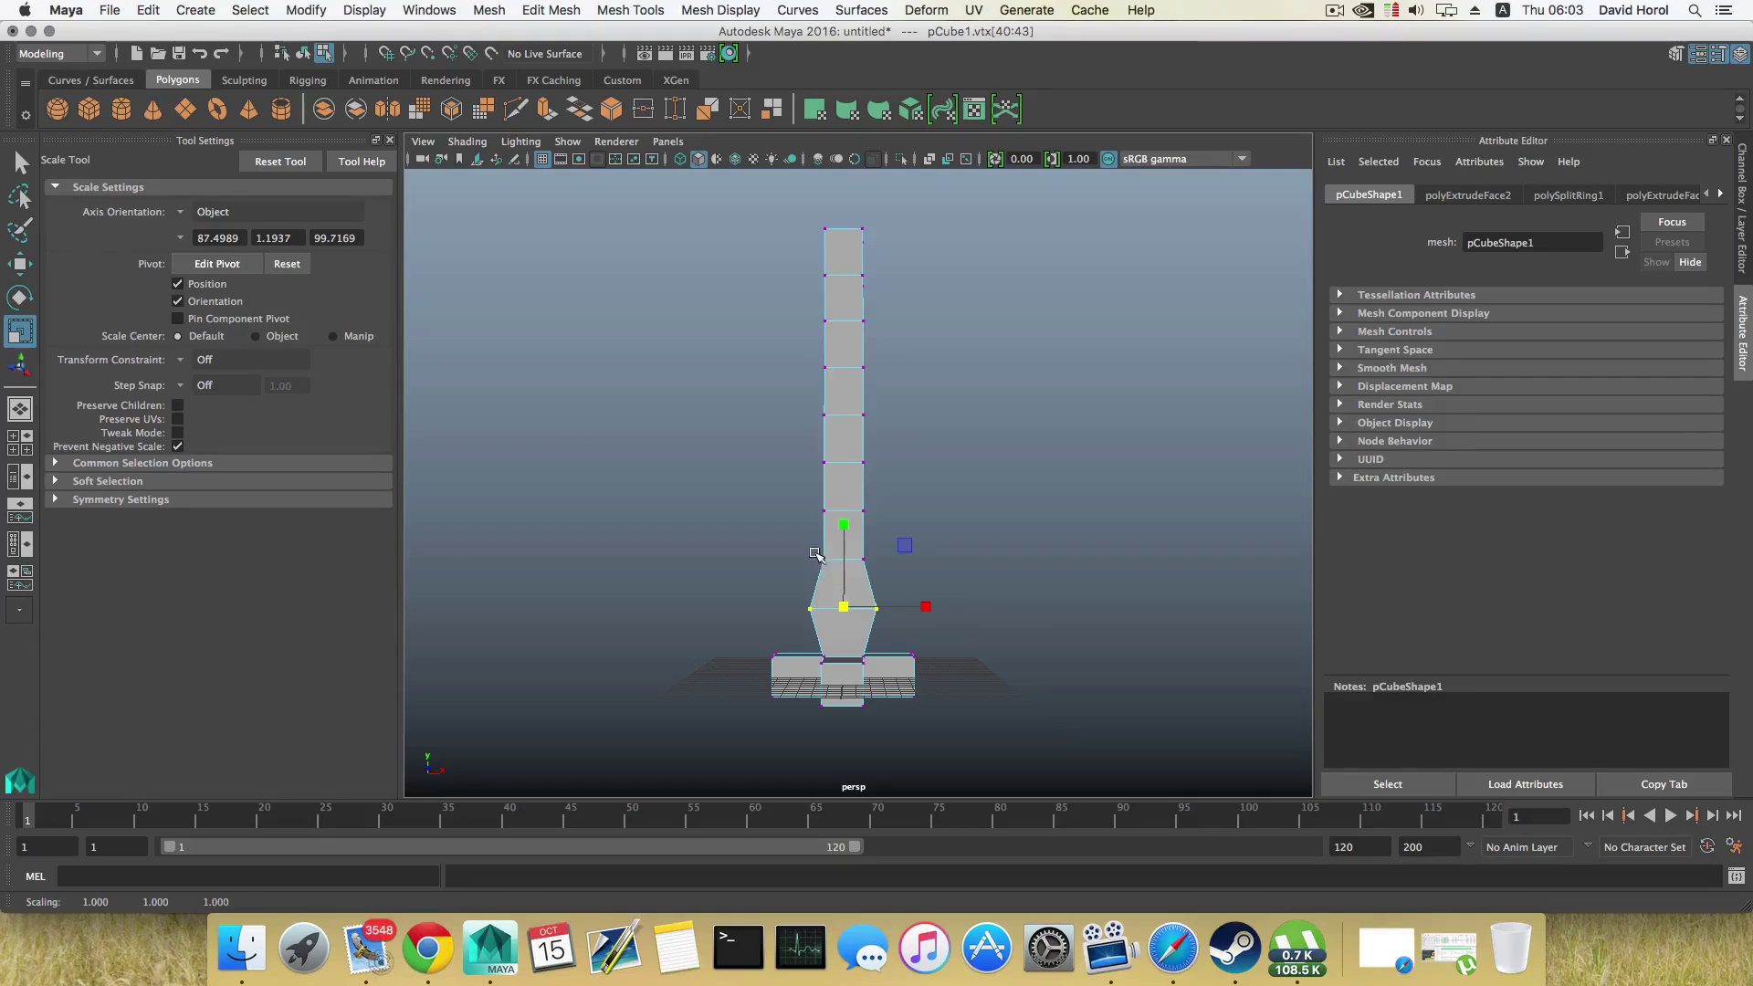
pyautogui.moveTo(804, 540); pyautogui.dragTo(864, 549)
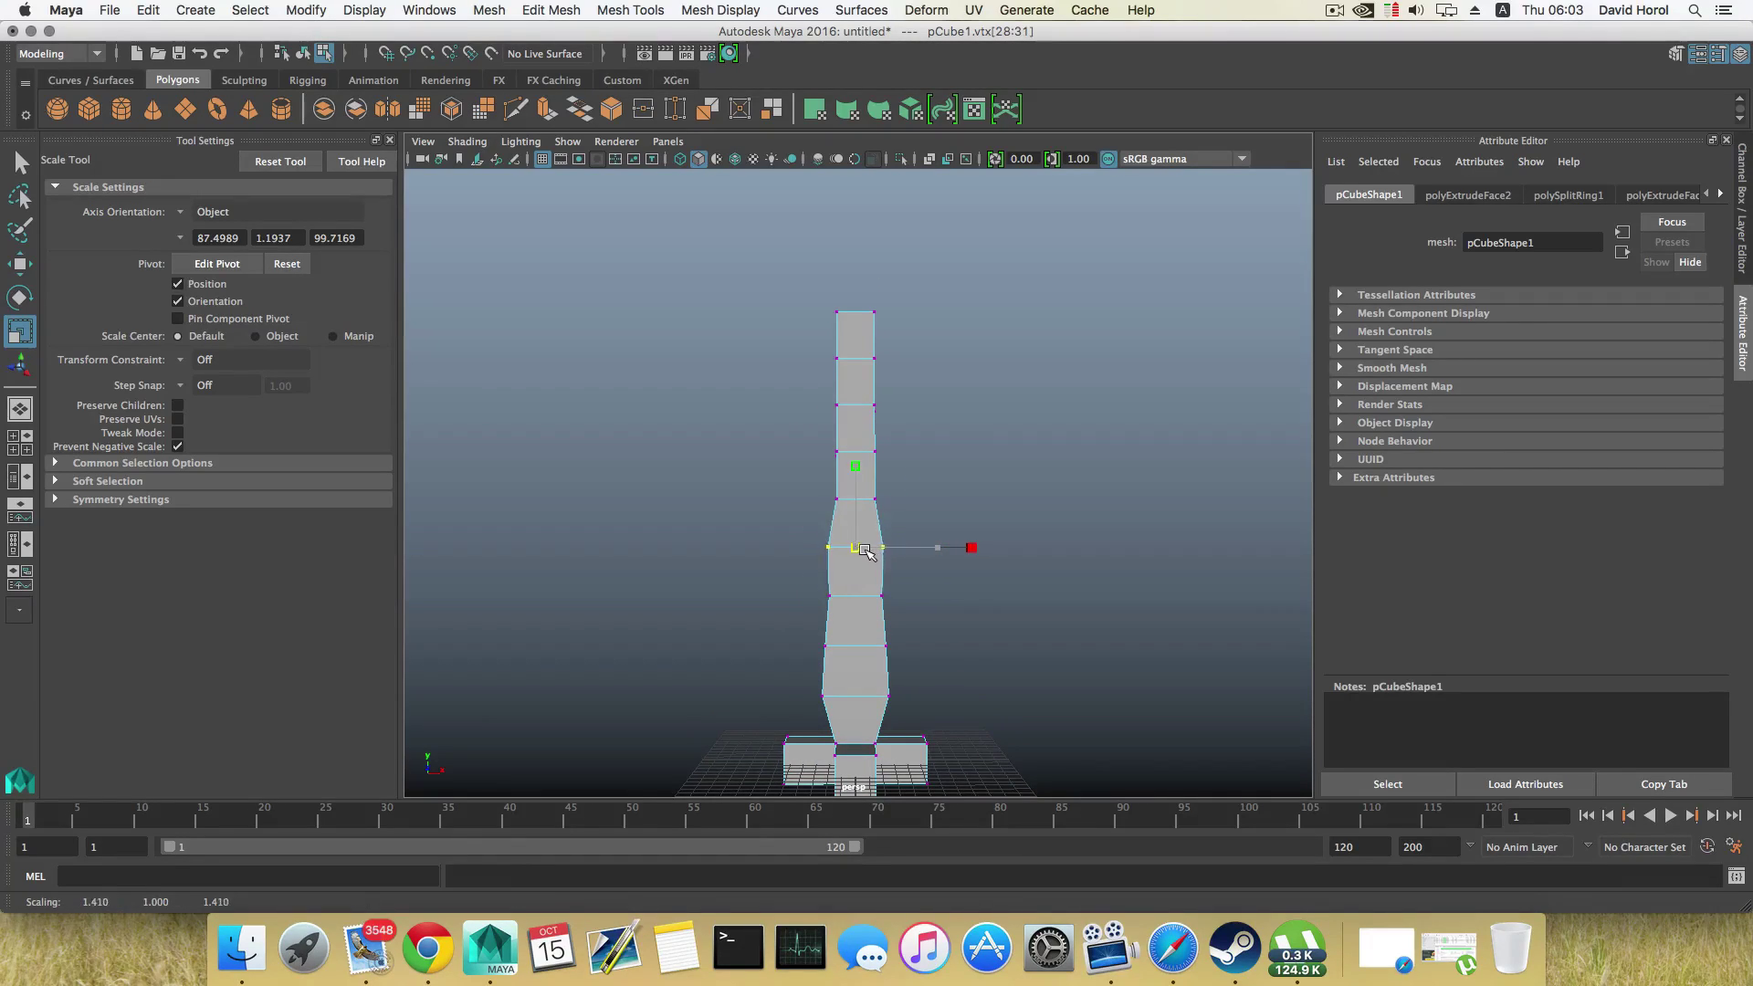
# Step: Widen the remaining vertex rows up to the column's top in X and Z, scaling each row about 1.5 times
pyautogui.keyDown('alt'); pyautogui.moveTo(862, 552); pyautogui.dragTo(864, 596, button='middle'); pyautogui.keyUp('alt')
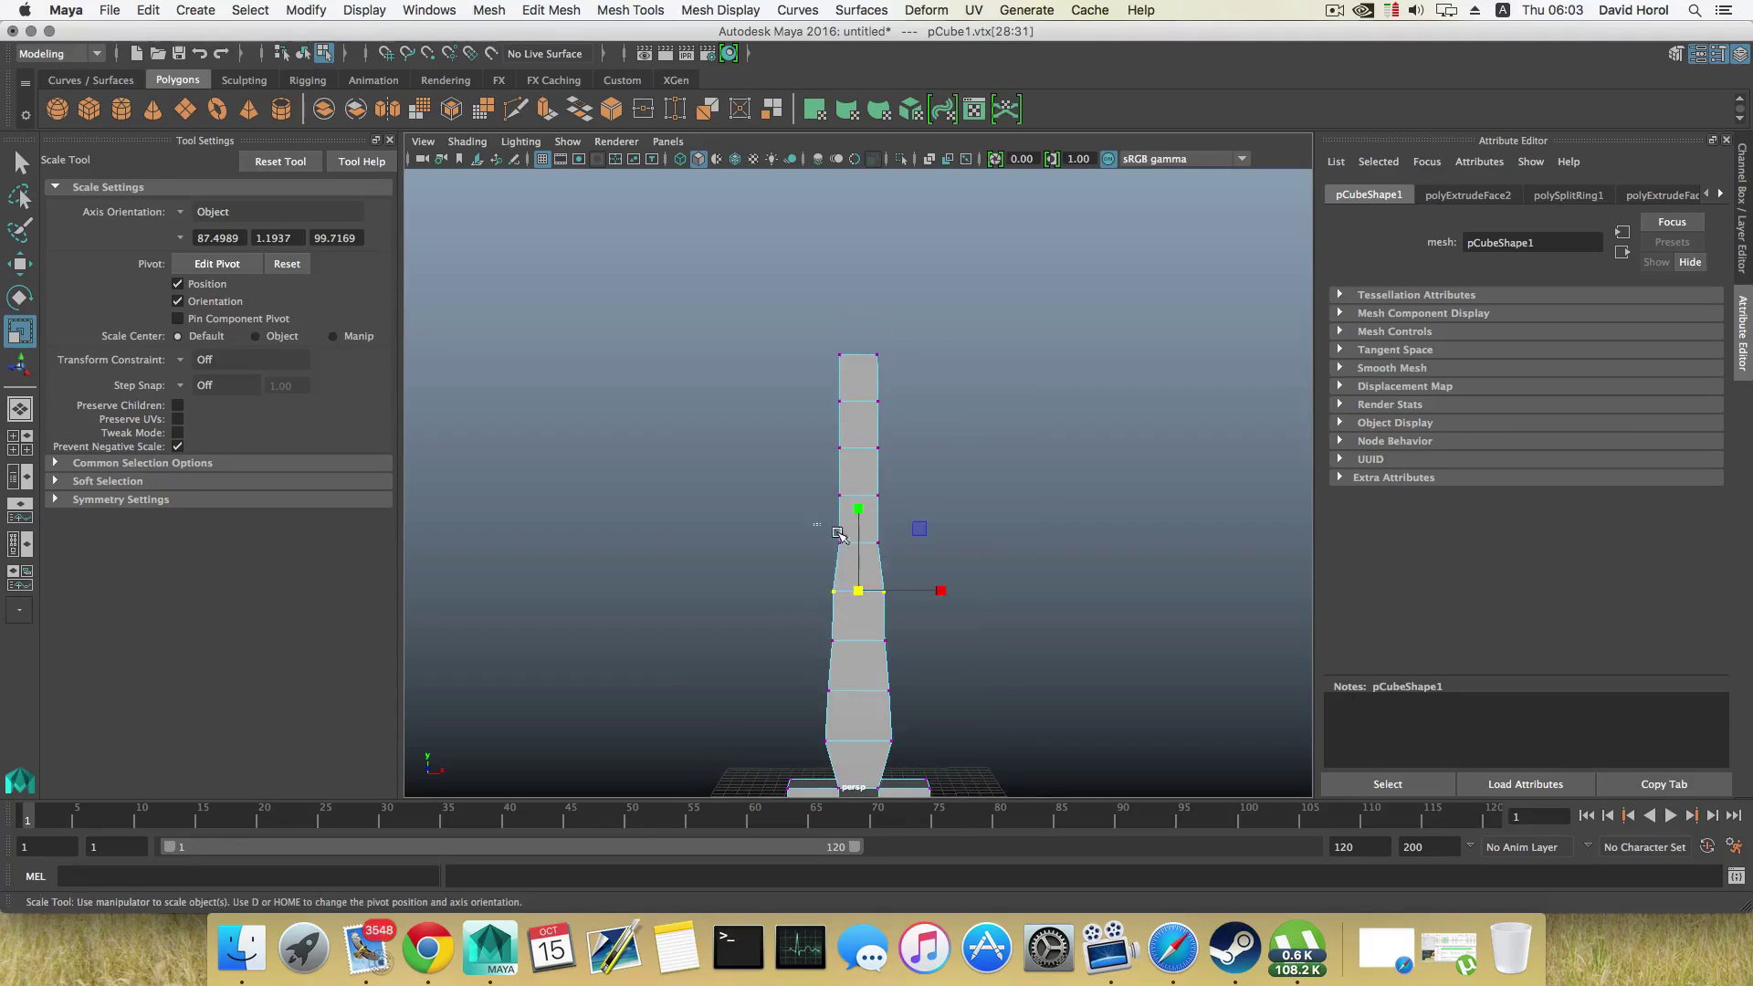
pyautogui.moveTo(816, 525); pyautogui.dragTo(860, 545)
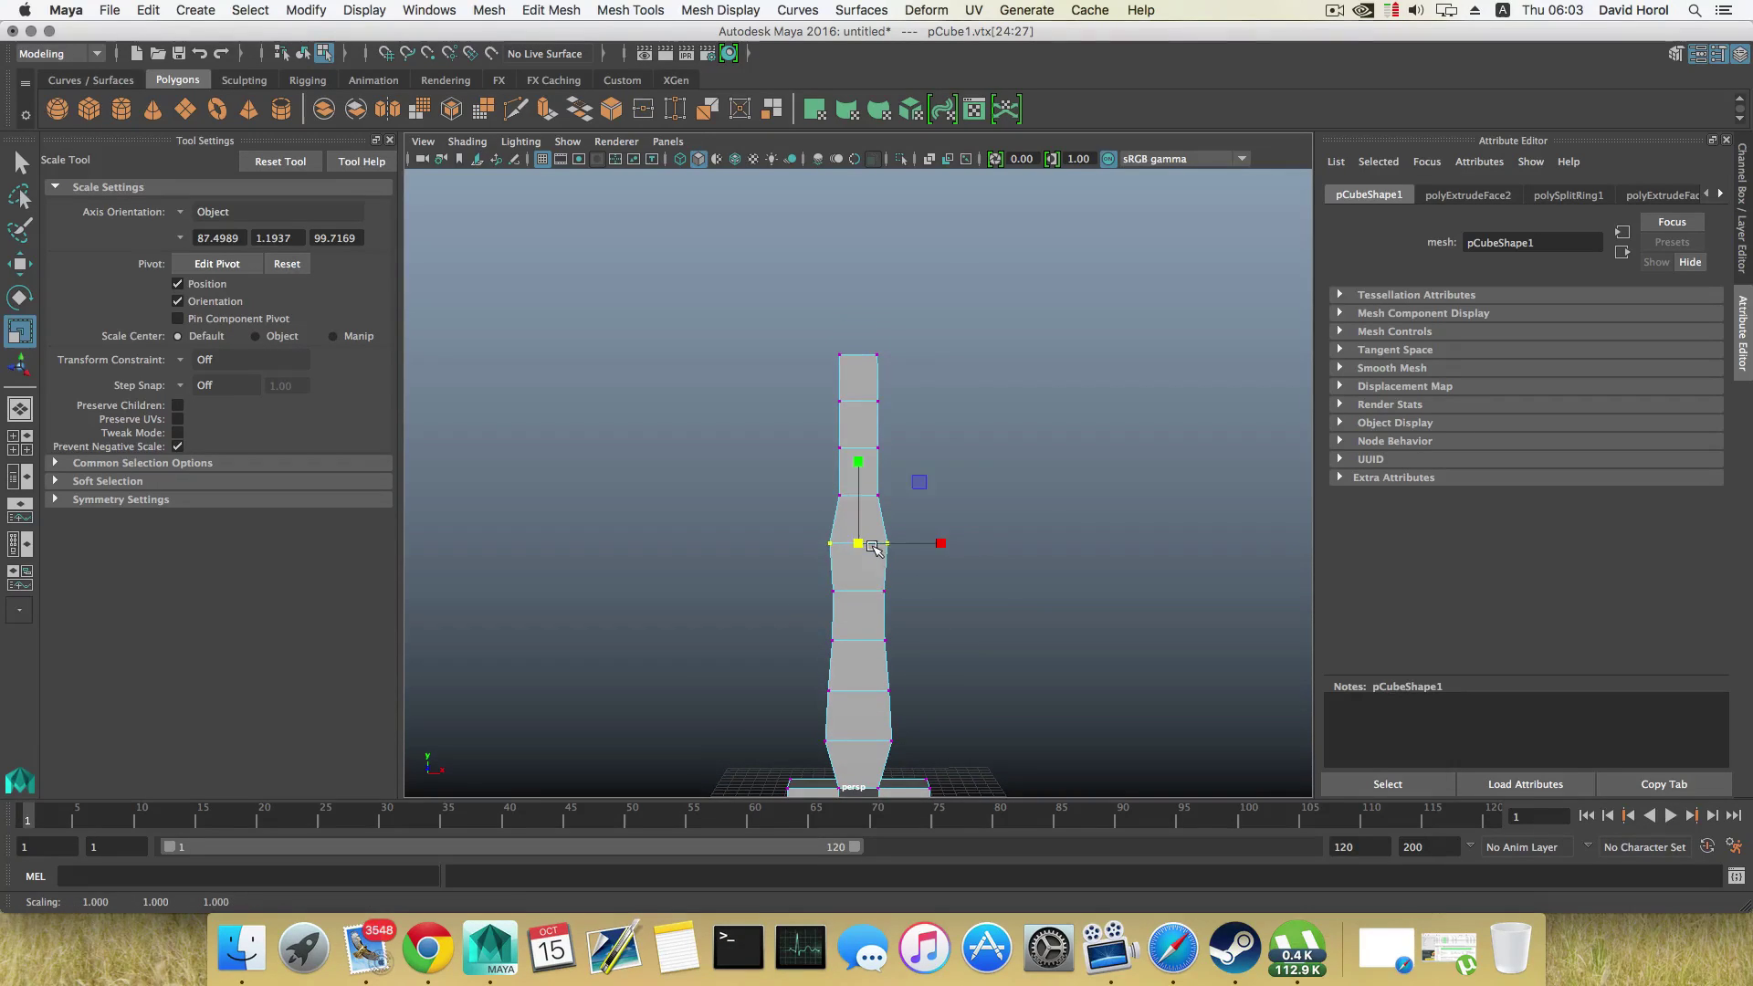
pyautogui.keyDown('alt'); pyautogui.moveTo(873, 548); pyautogui.dragTo(868, 582, button='middle'); pyautogui.keyUp('alt')
pyautogui.moveTo(858, 559); pyautogui.dragTo(879, 559)
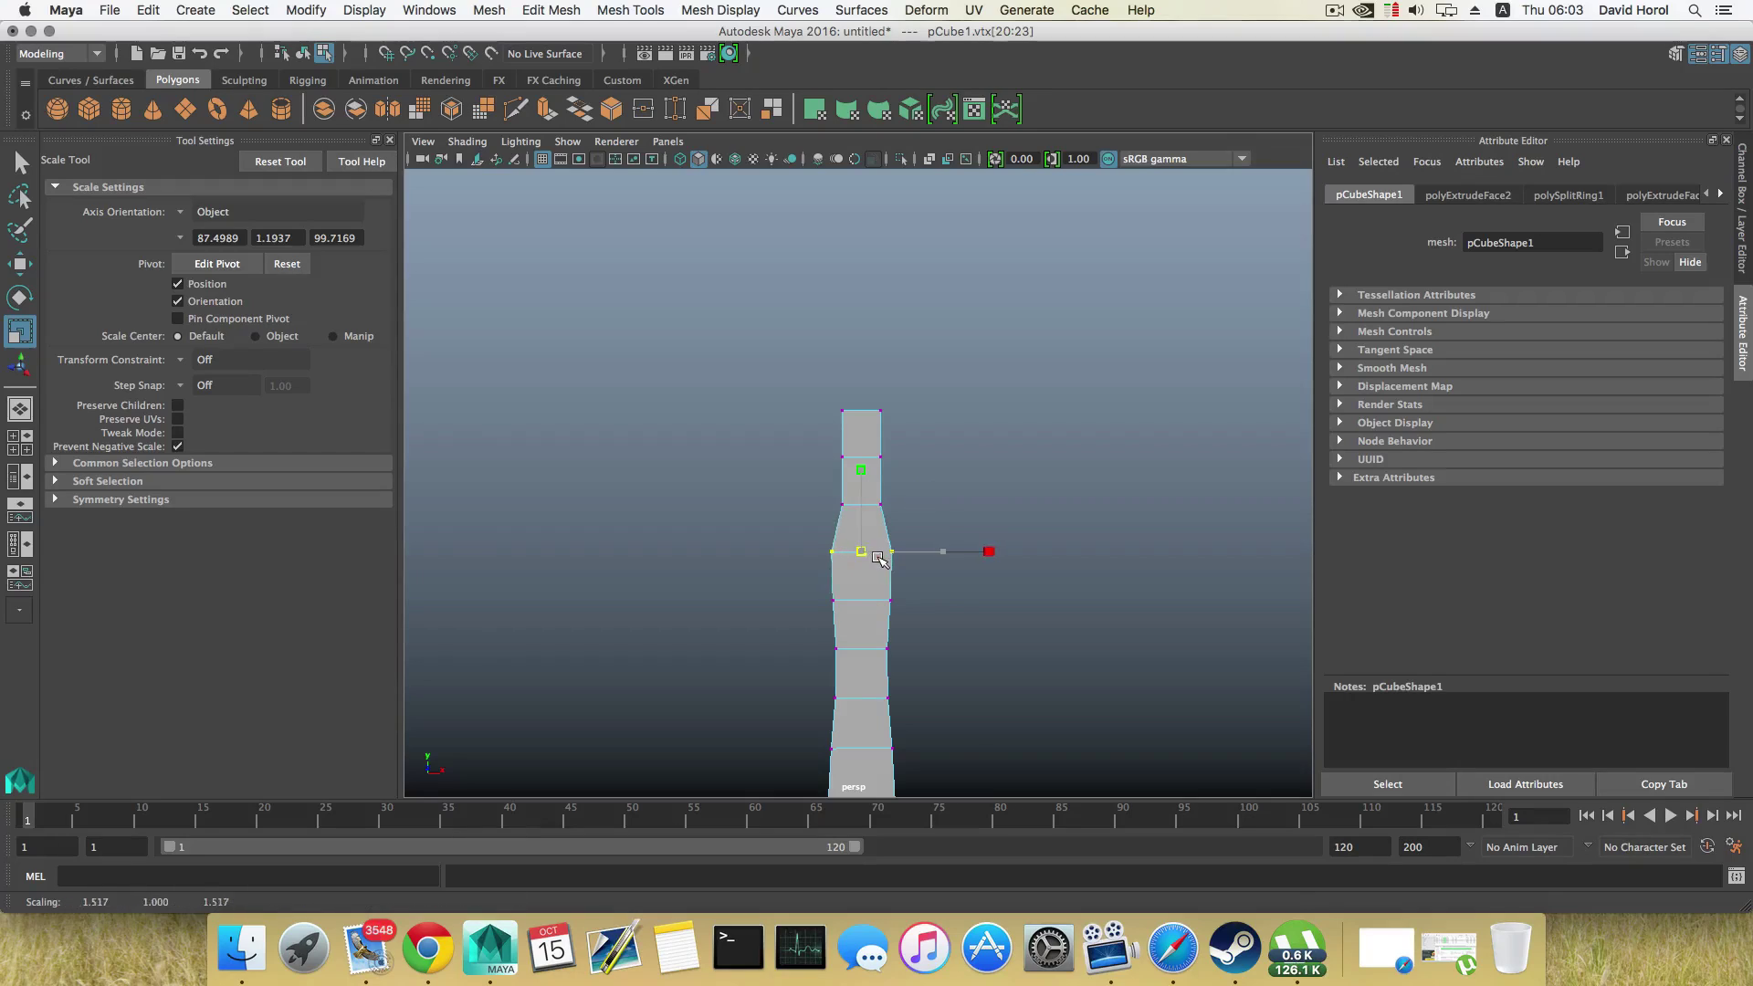
pyautogui.moveTo(821, 489); pyautogui.dragTo(888, 503)
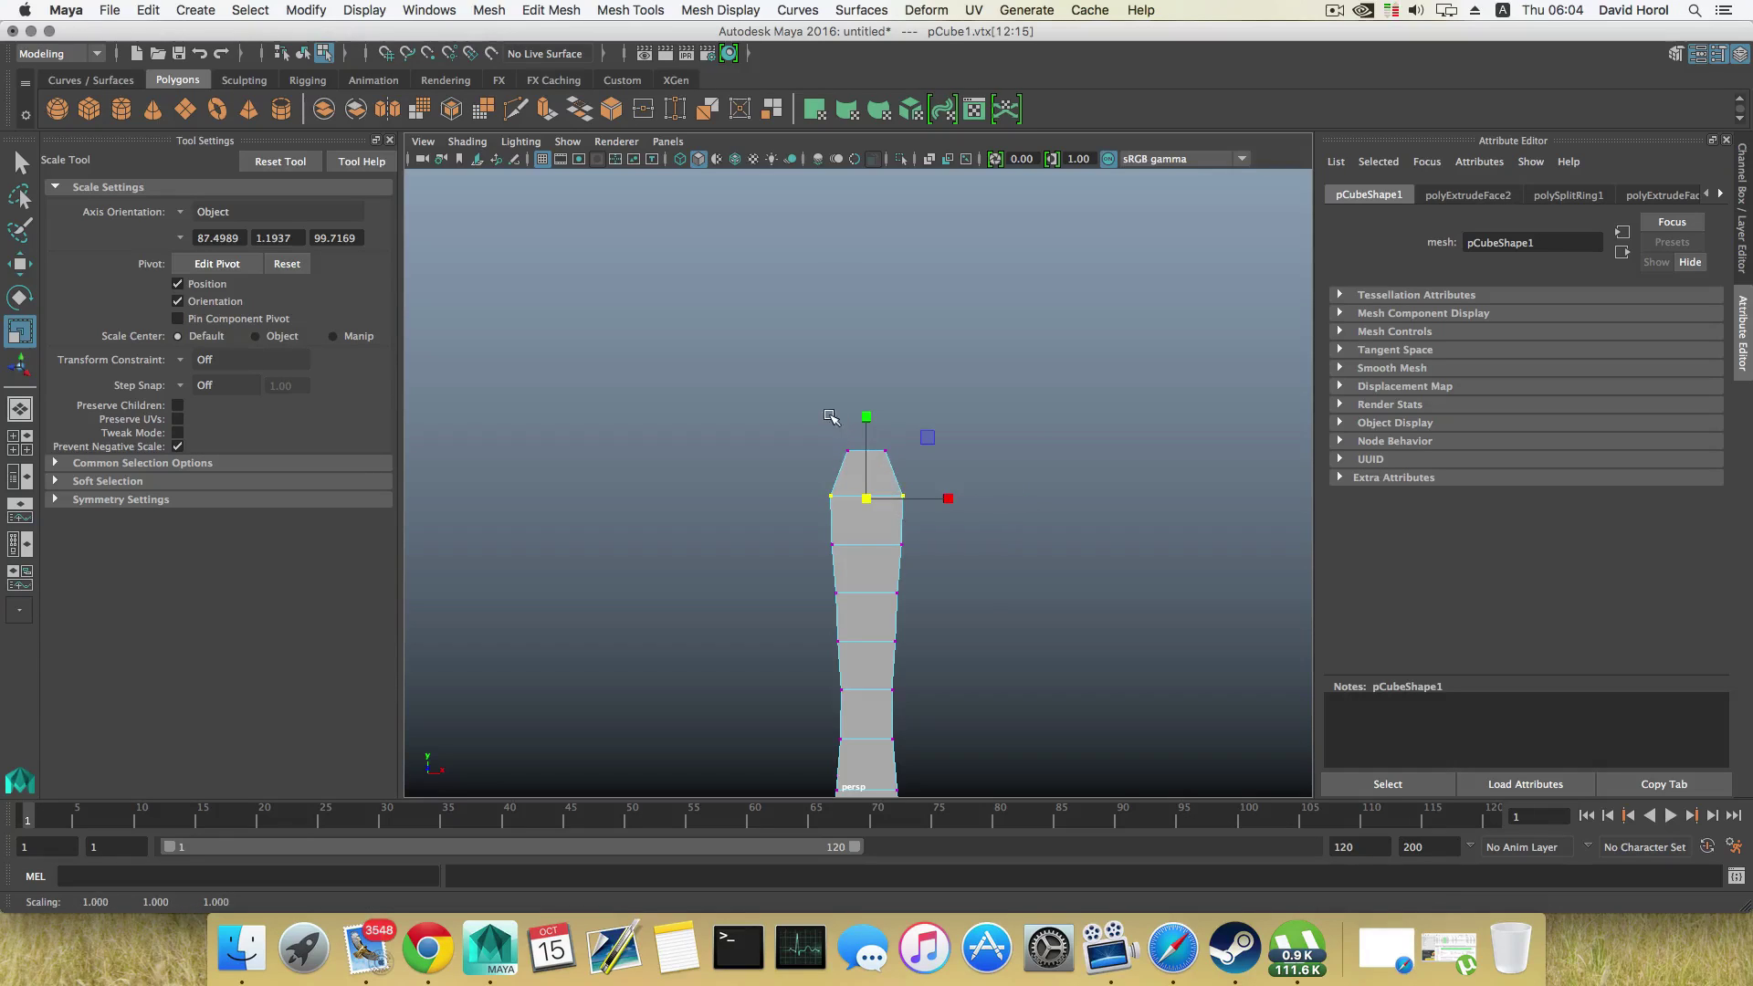
pyautogui.moveTo(813, 407); pyautogui.dragTo(922, 595)
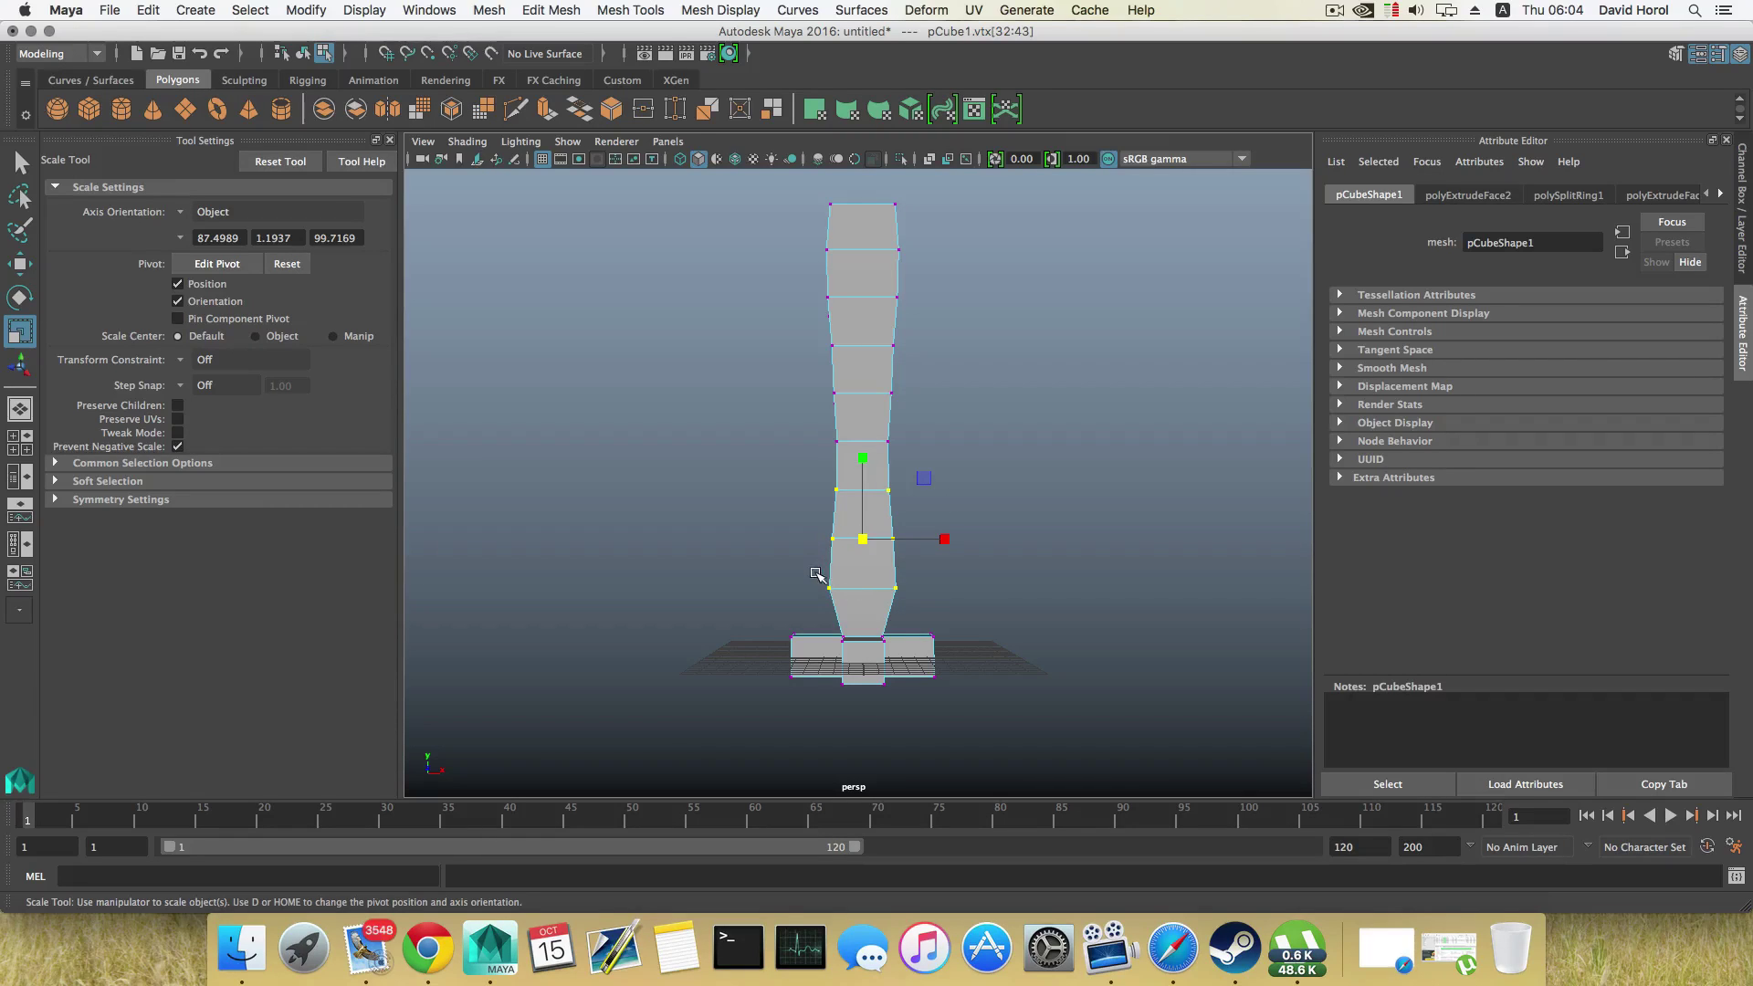
# Step: Widen the three lowest vertex rows above the base further, and scale the rows above them to form a gradual taper
pyautogui.moveTo(860, 538); pyautogui.dragTo(873, 594)
pyautogui.moveTo(820, 467); pyautogui.dragTo(866, 493)
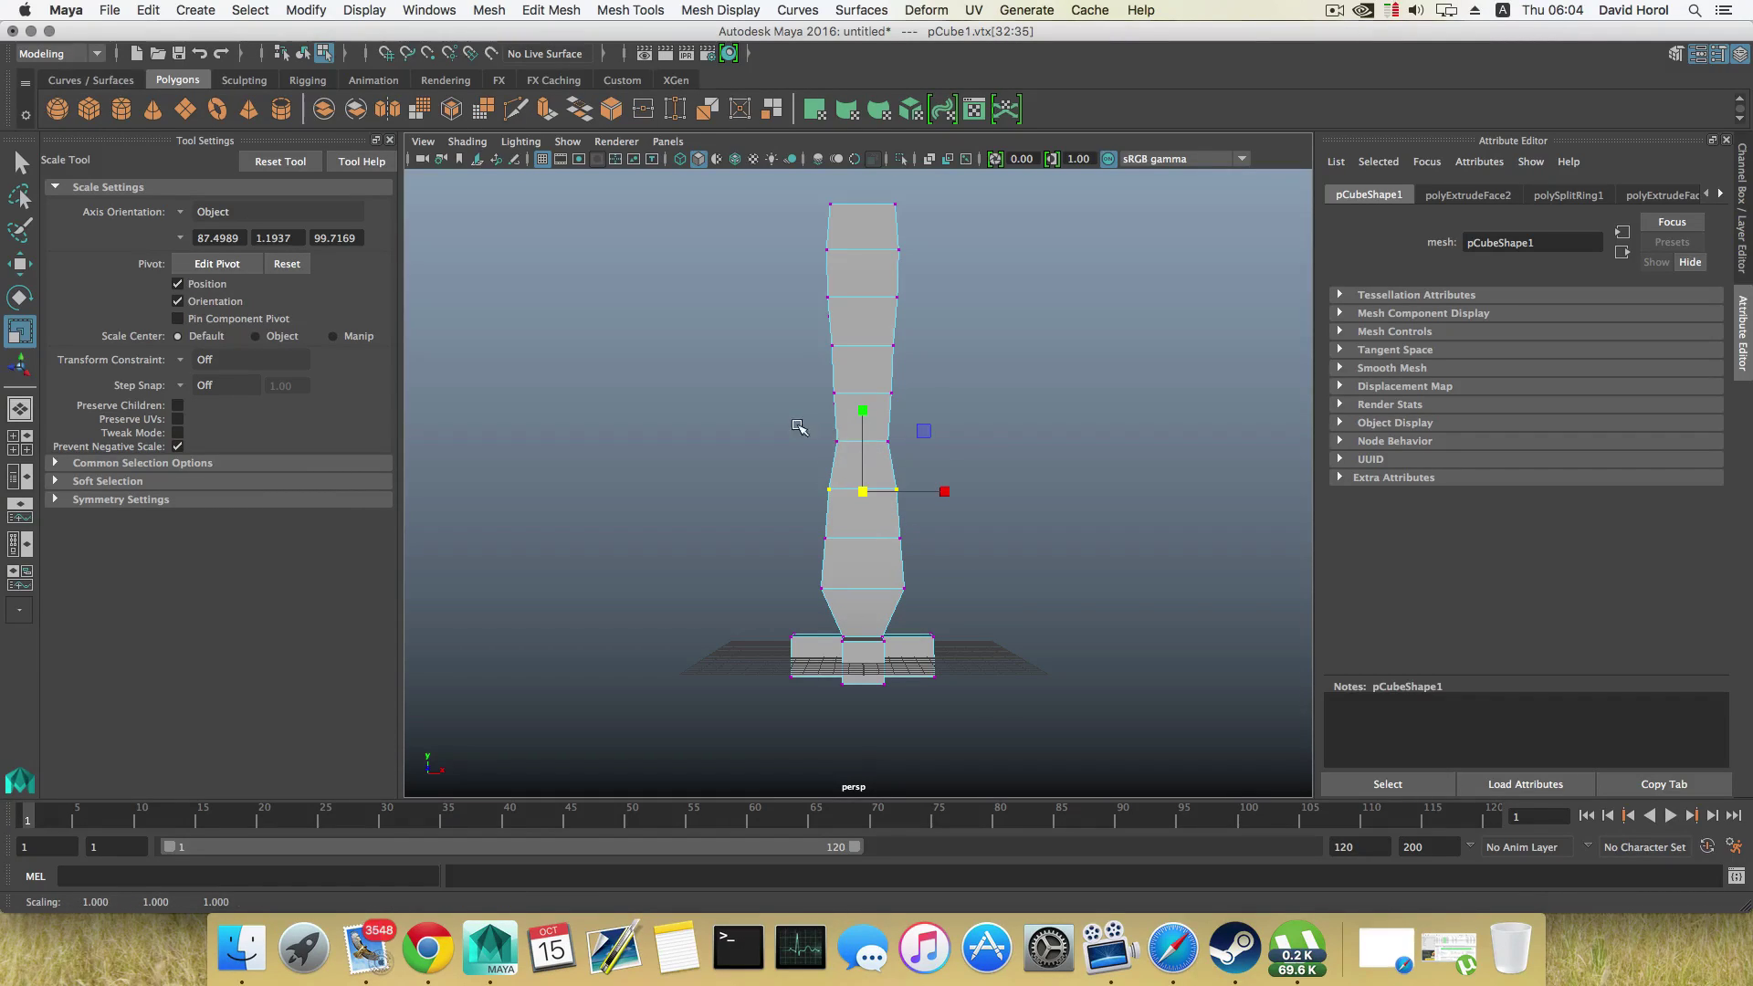
pyautogui.moveTo(800, 427); pyautogui.dragTo(875, 448)
pyautogui.keyDown('alt'); pyautogui.moveTo(875, 447); pyautogui.dragTo(874, 505, button='middle'); pyautogui.keyUp('alt')
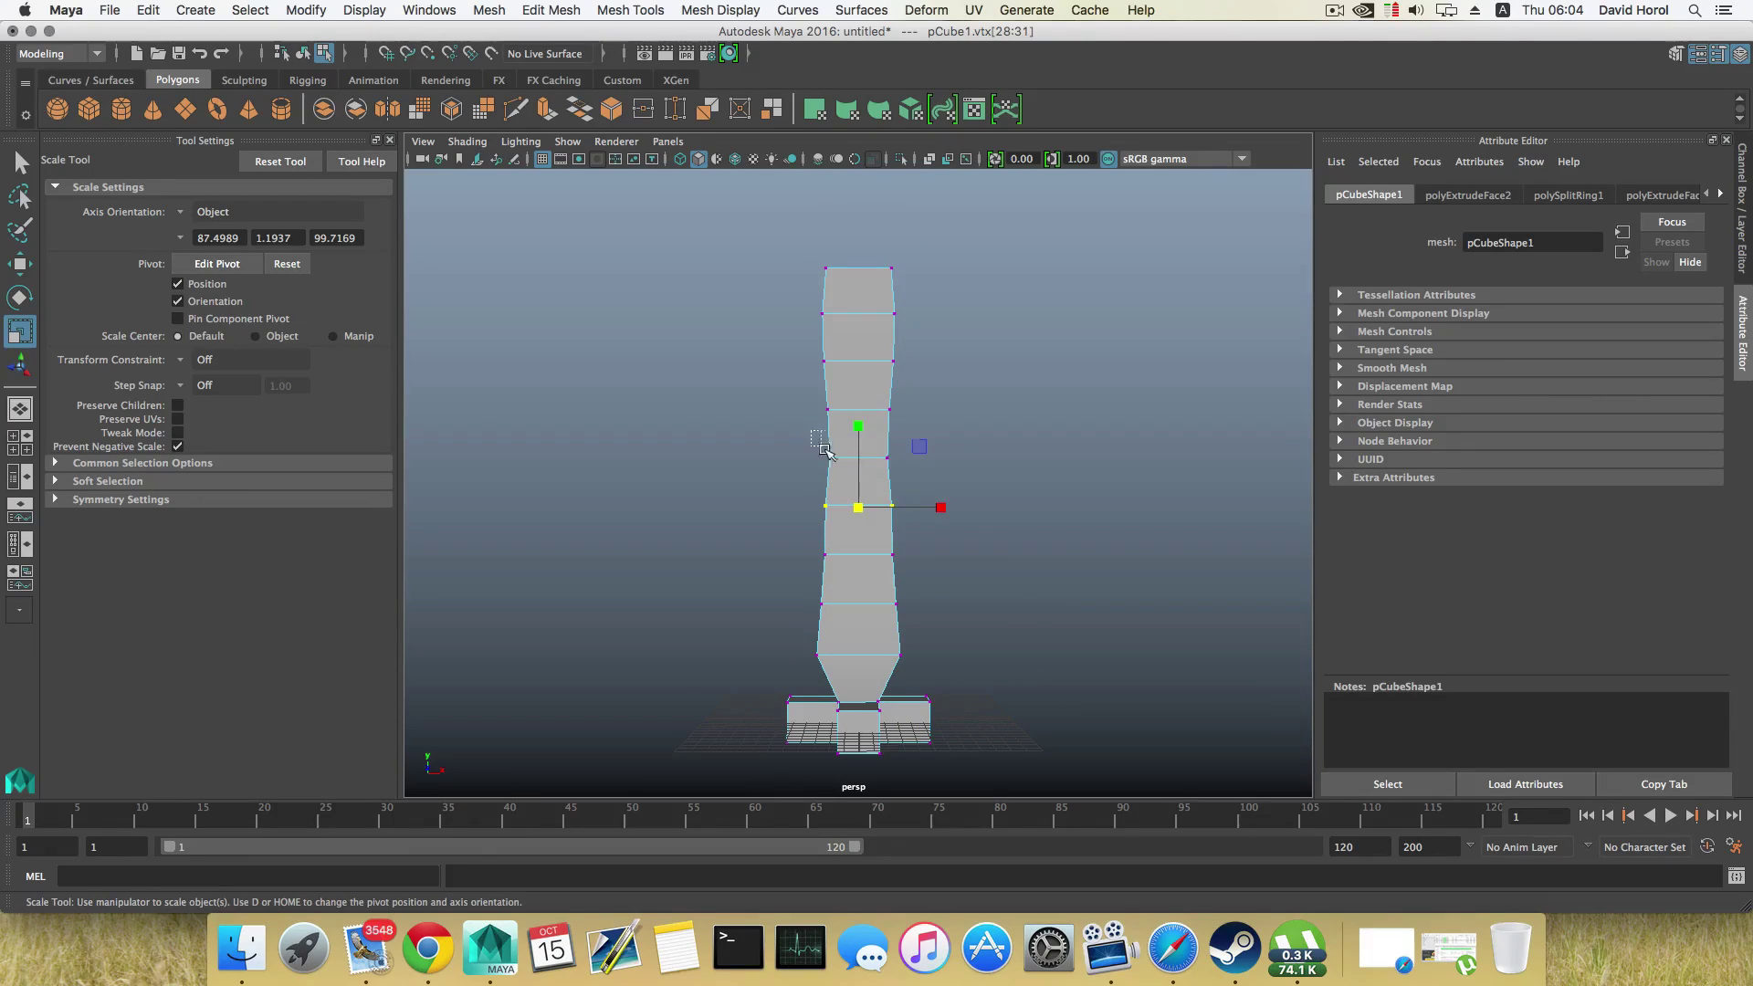
# Step: Even out the column's width by scaling the middle and upper vertex rows one by one up to the top
pyautogui.moveTo(811, 431); pyautogui.dragTo(866, 462)
pyautogui.moveTo(805, 383); pyautogui.dragTo(857, 413)
pyautogui.moveTo(808, 348); pyautogui.dragTo(858, 368)
pyautogui.keyDown('alt'); pyautogui.moveTo(878, 375); pyautogui.dragTo(869, 469, button='middle'); pyautogui.keyUp('alt')
pyautogui.moveTo(801, 384); pyautogui.dragTo(848, 411)
pyautogui.moveTo(813, 353); pyautogui.dragTo(854, 369)
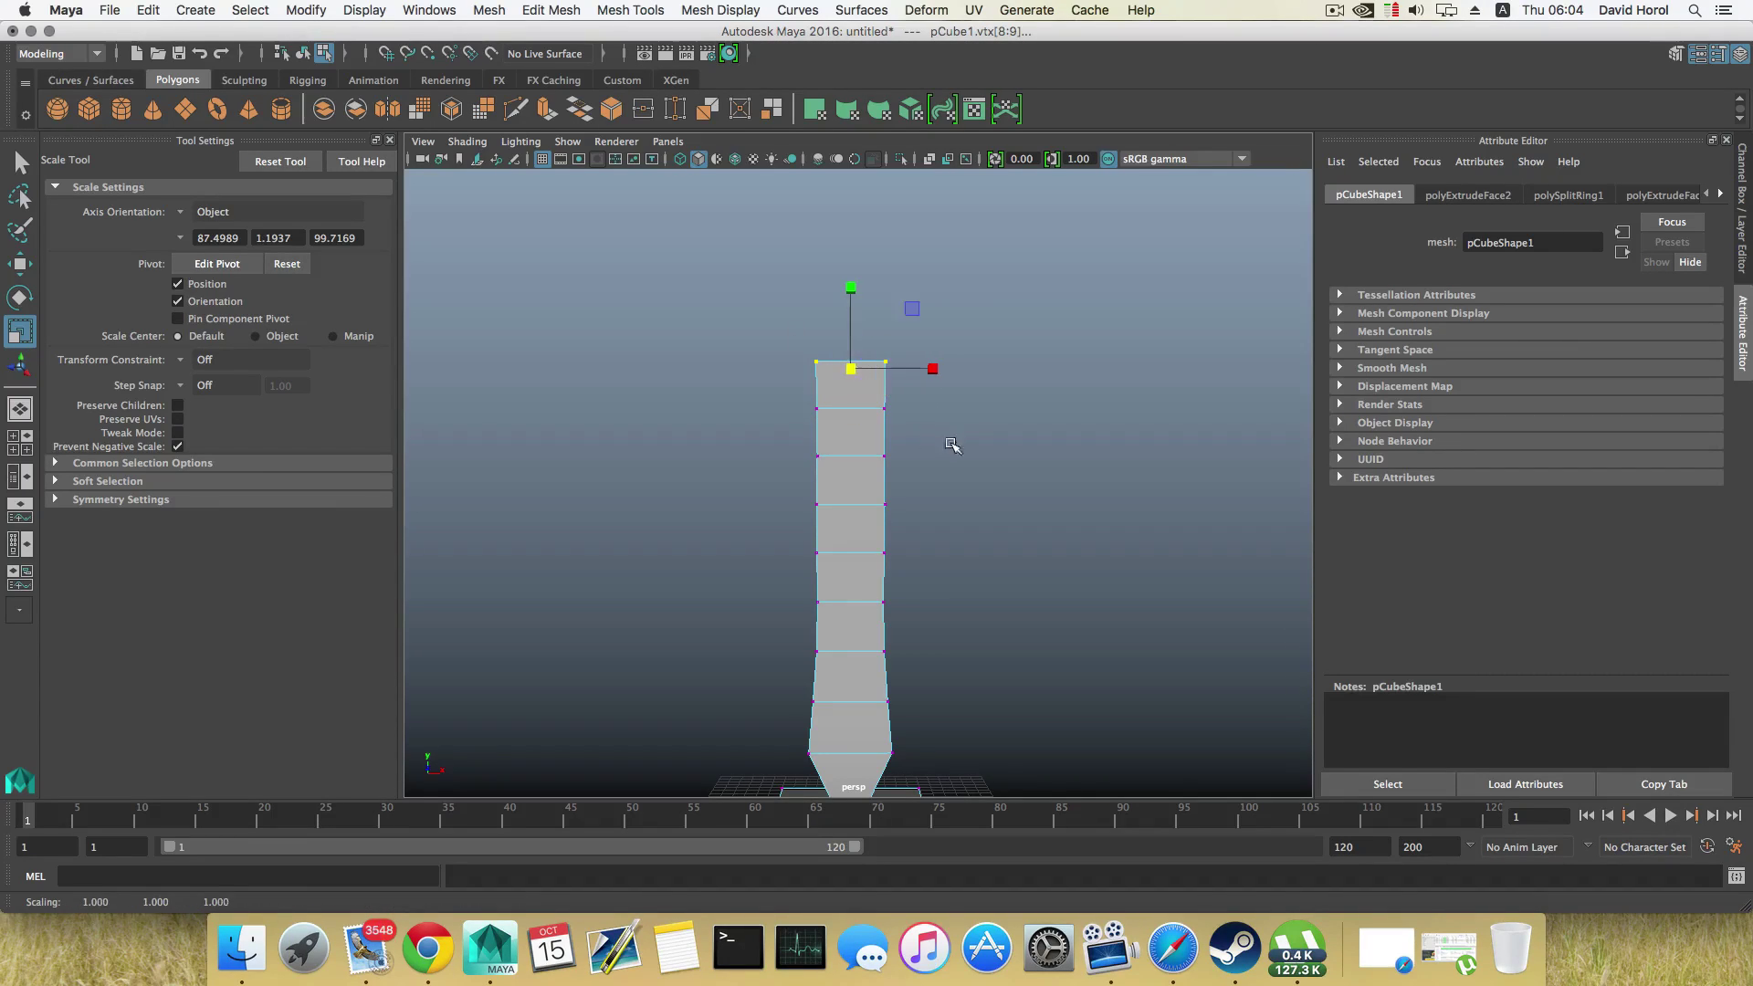
# Step: Bend the column along X by moving its top seven, six and five vertex rows sideways in small successive shifts
pyautogui.keyDown('alt'); pyautogui.moveTo(951, 445); pyautogui.dragTo(829, 466); pyautogui.keyUp('alt')
pyautogui.keyDown('alt'); pyautogui.moveTo(828, 539); pyautogui.dragTo(772, 388); pyautogui.keyUp('alt')
pyautogui.moveTo(746, 350); pyautogui.dragTo(952, 614)
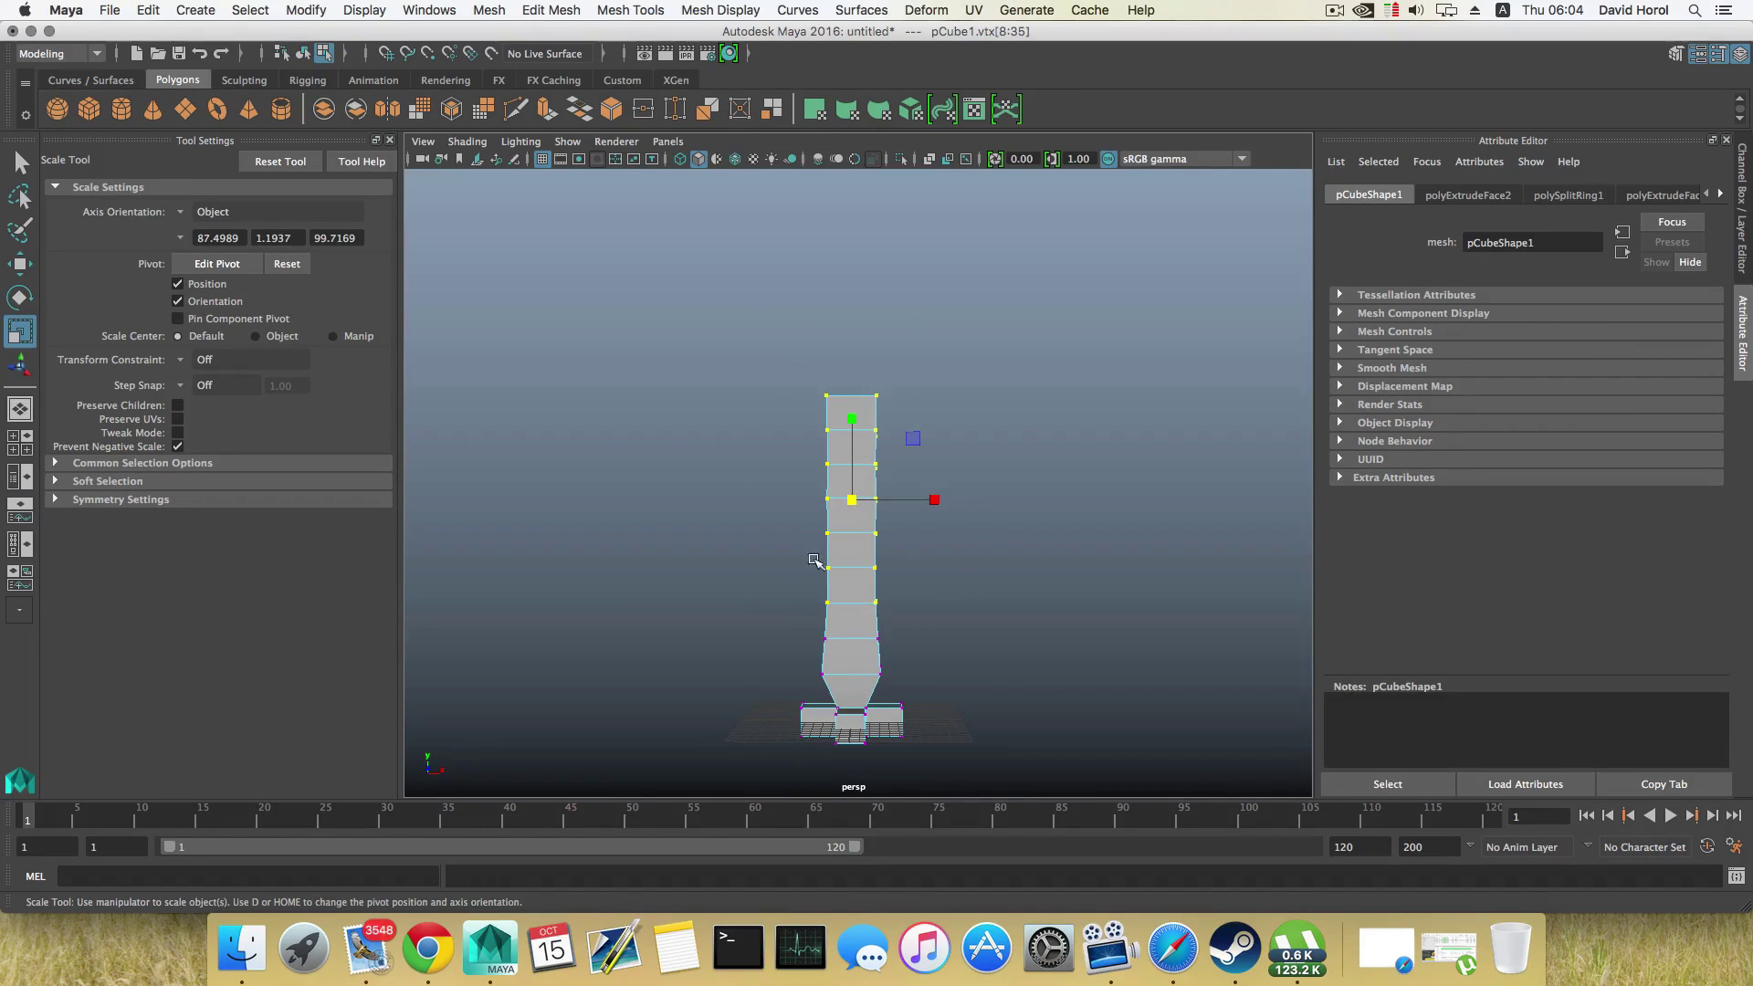
pyautogui.press('w')
pyautogui.moveTo(936, 497); pyautogui.dragTo(940, 498)
pyautogui.moveTo(805, 383); pyautogui.dragTo(952, 585)
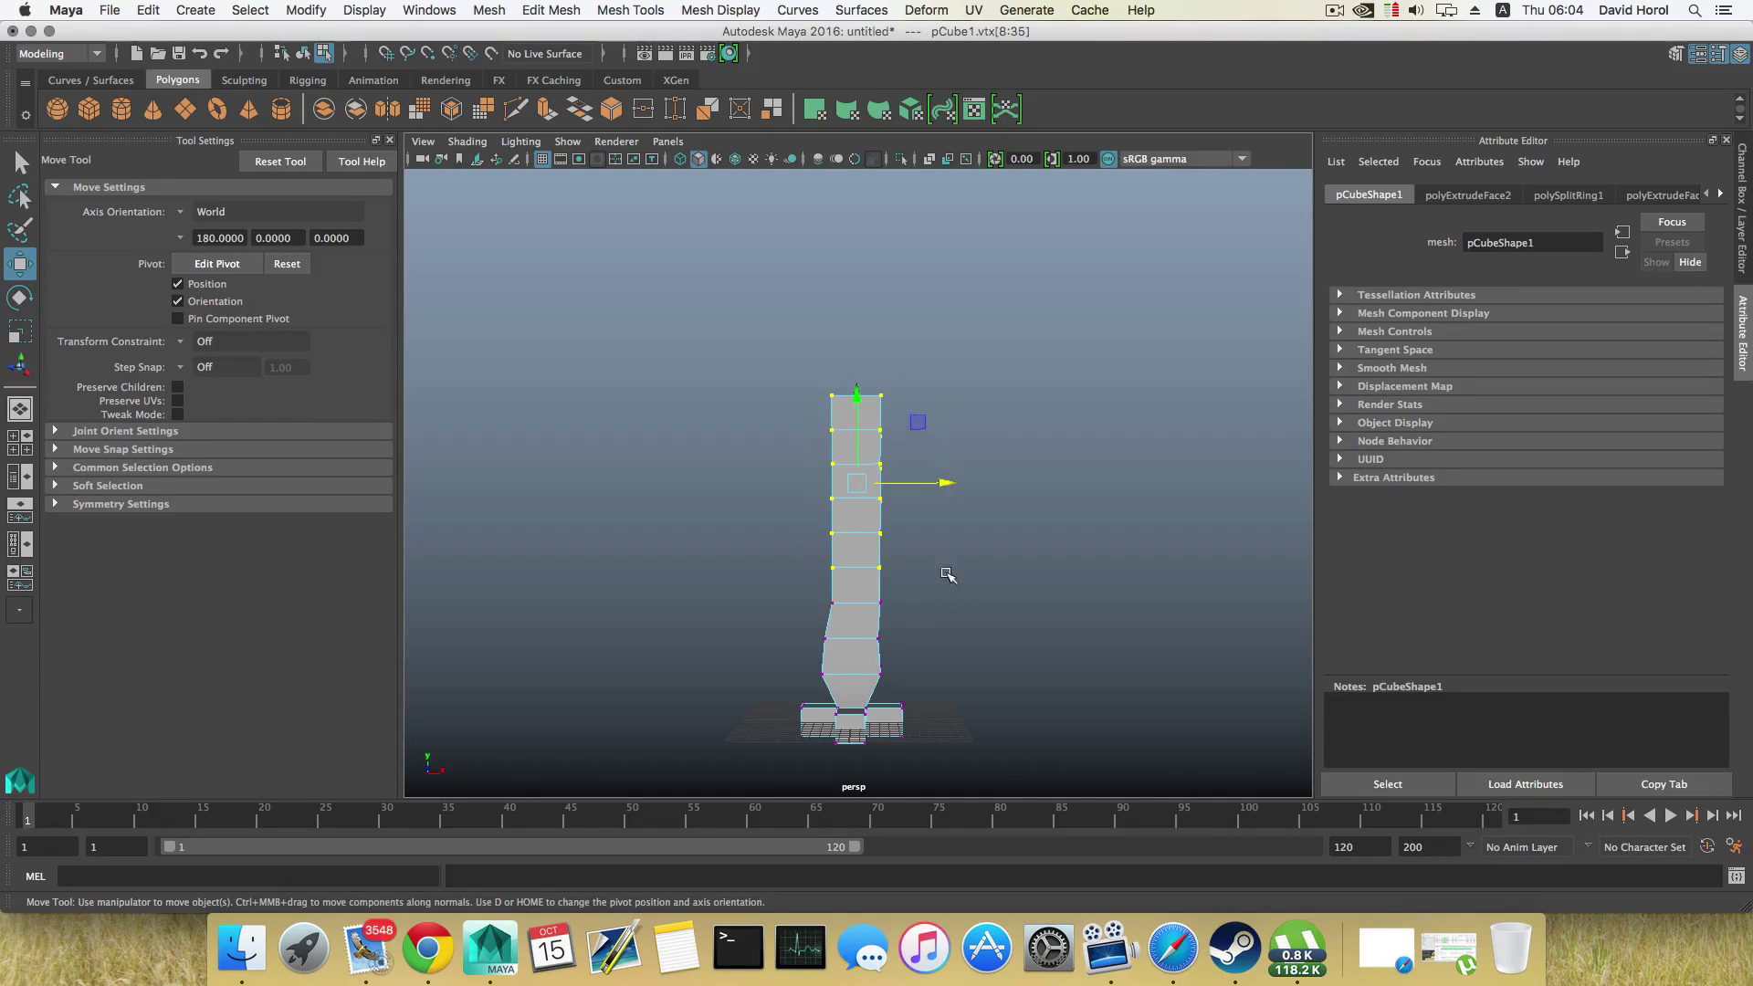
pyautogui.moveTo(943, 482); pyautogui.dragTo(955, 468)
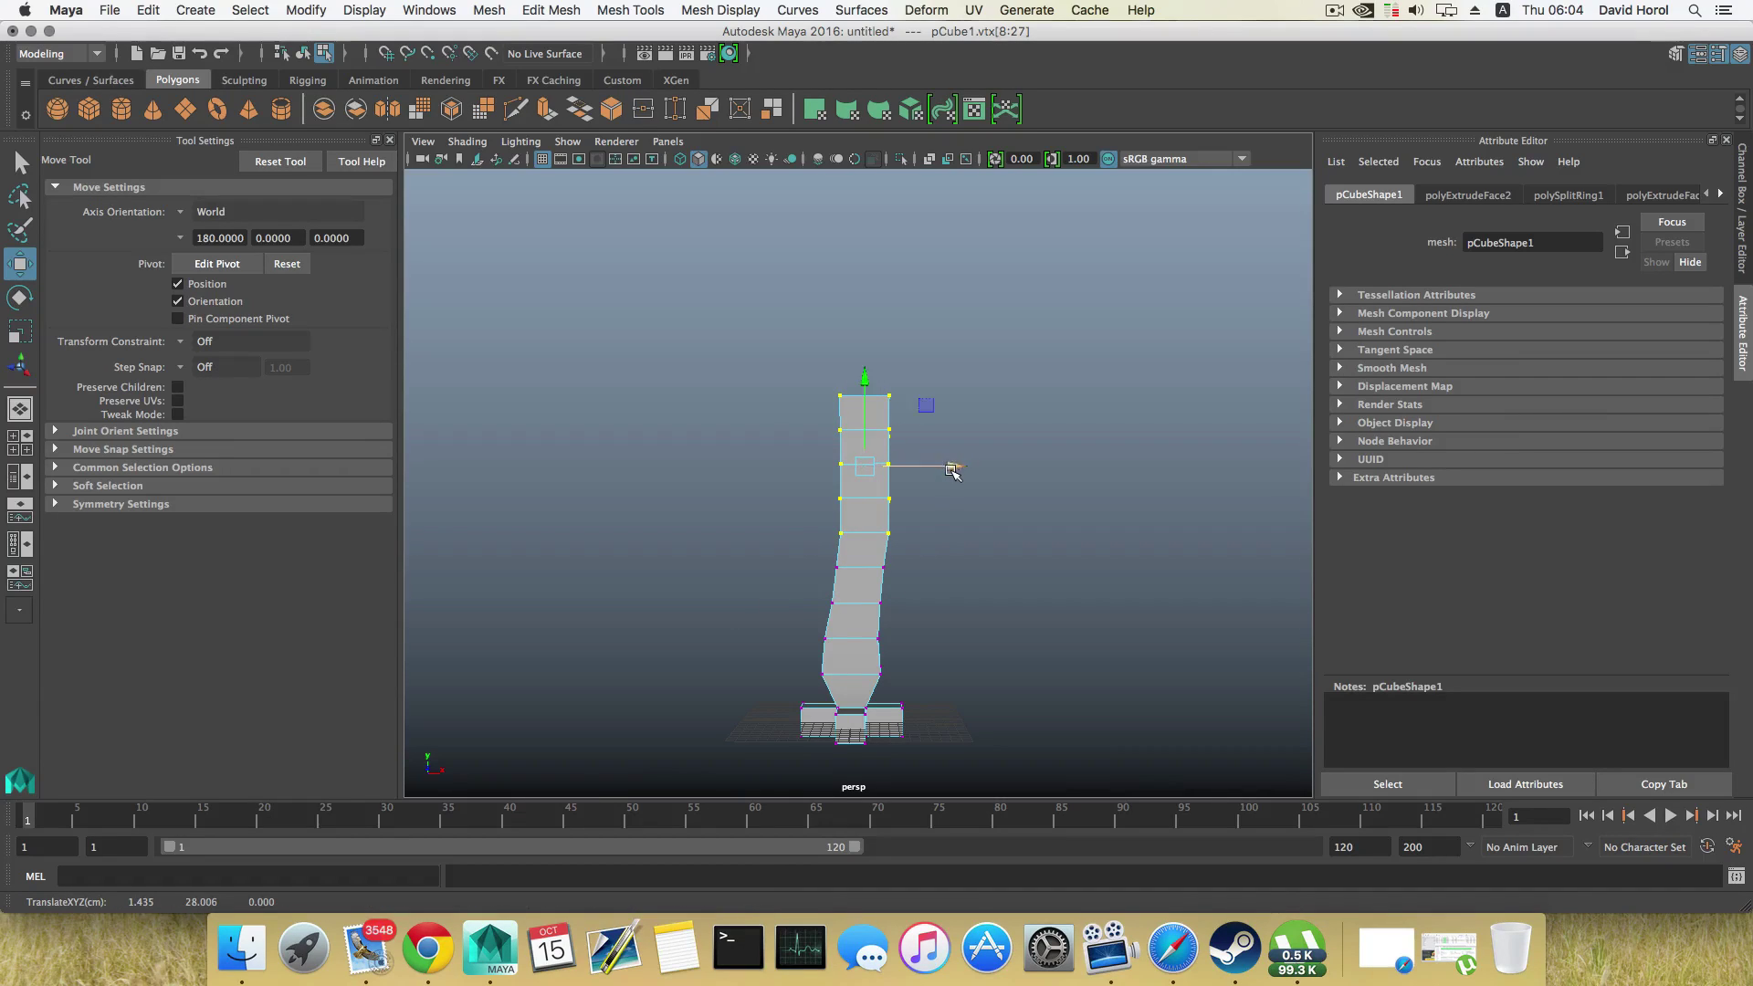
# Step: Continue the bend by moving the top four, three and two vertex rows along X, bringing the top to about X 2.26
pyautogui.moveTo(821, 376); pyautogui.dragTo(963, 525)
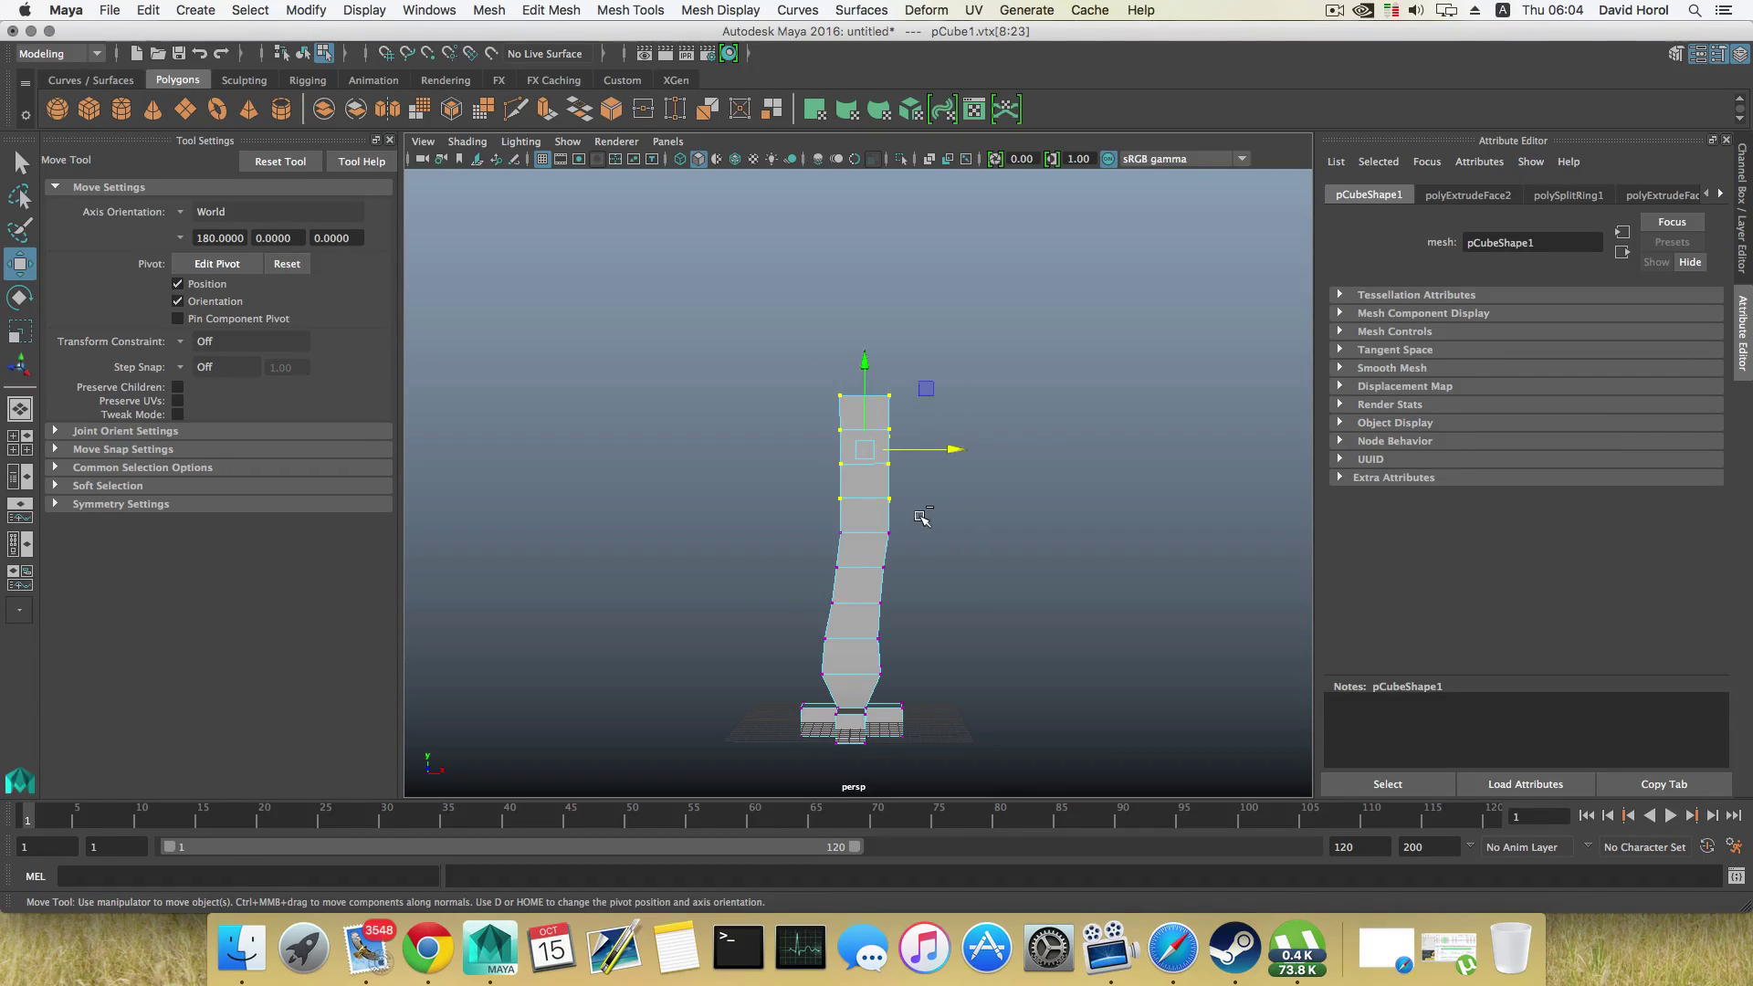
pyautogui.moveTo(947, 457); pyautogui.dragTo(785, 550)
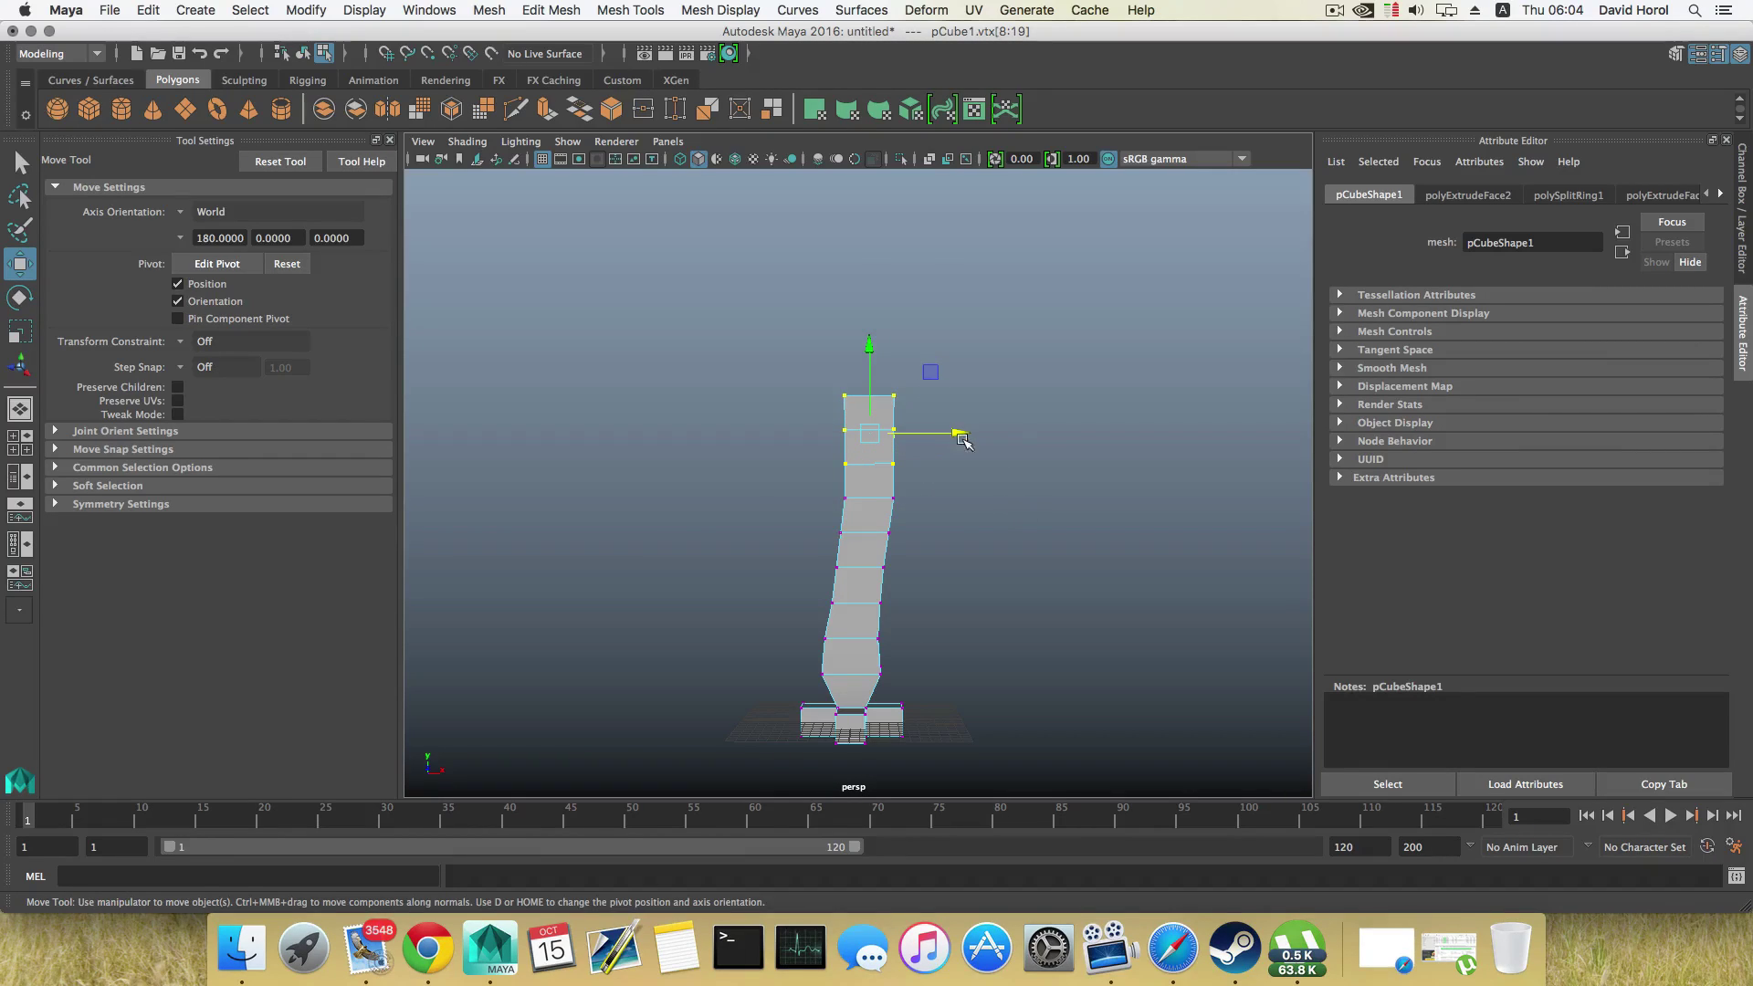
pyautogui.moveTo(963, 441); pyautogui.dragTo(818, 491)
pyautogui.moveTo(958, 417); pyautogui.dragTo(962, 417)
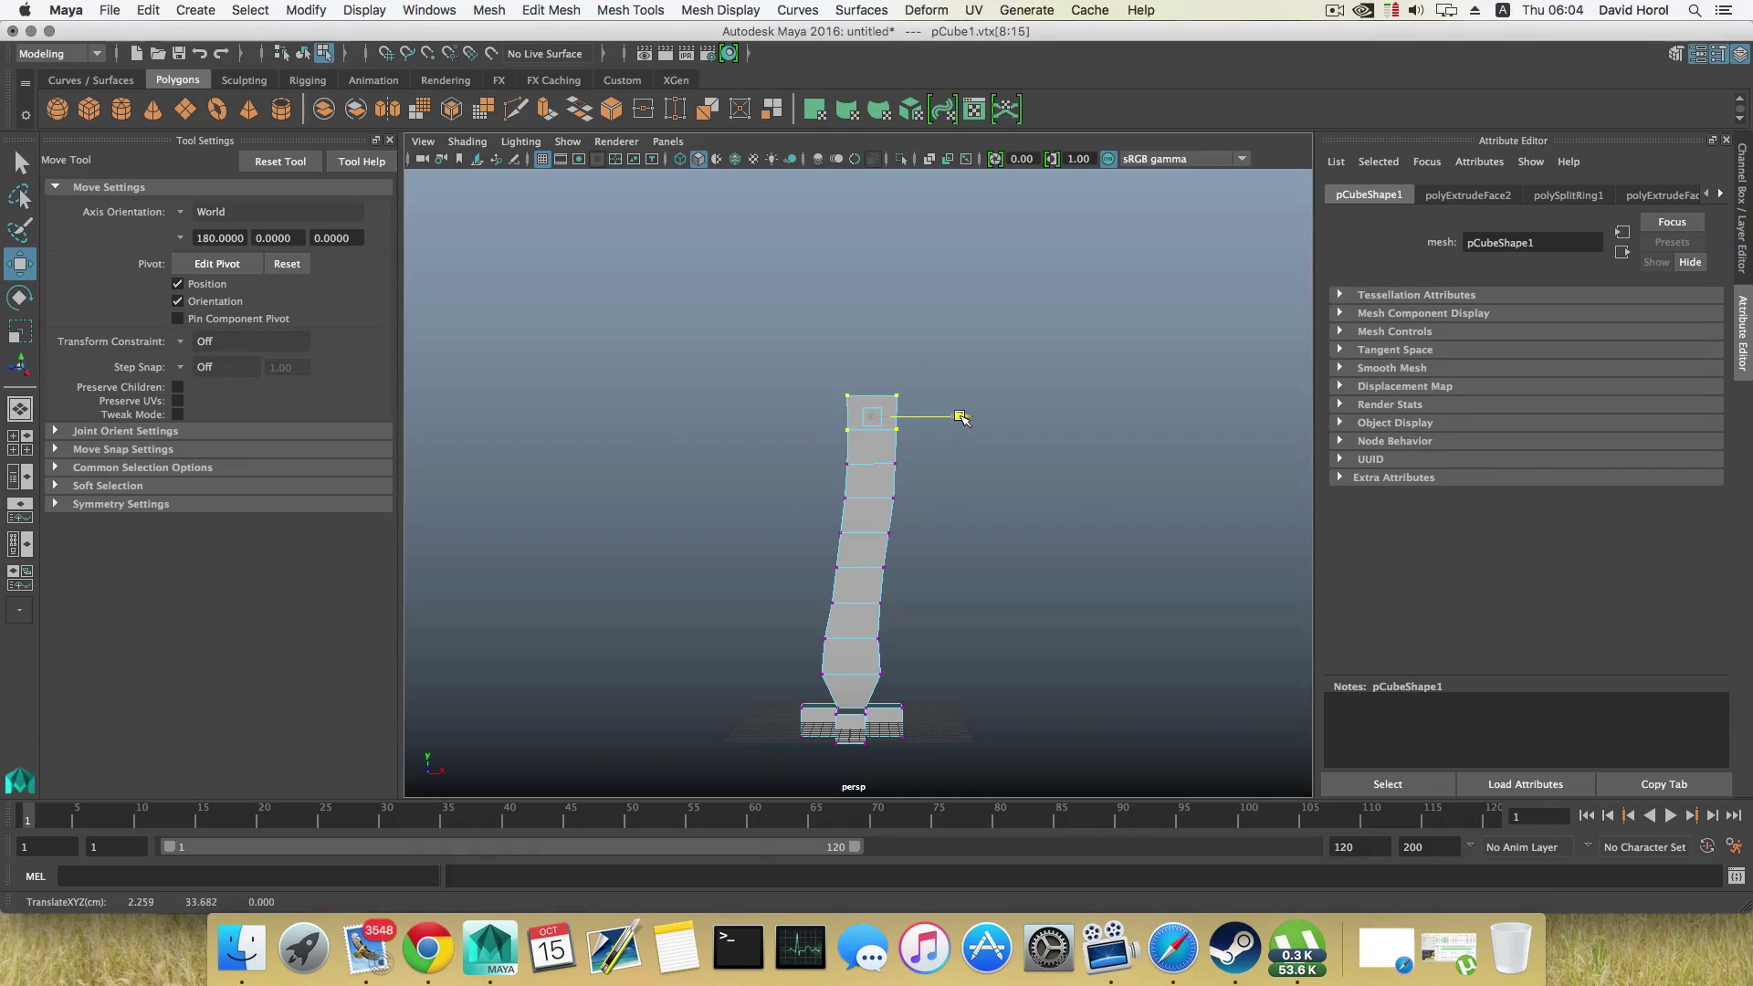
# Step: Review the bent column's shape from several sides, and switch the mesh to face selection
pyautogui.keyDown('alt'); pyautogui.moveTo(935, 595); pyautogui.dragTo(790, 595); pyautogui.keyUp('alt')
pyautogui.keyDown('alt'); pyautogui.moveTo(792, 598); pyautogui.dragTo(948, 722, button='right'); pyautogui.keyUp('alt')
pyautogui.keyDown('alt'); pyautogui.moveTo(946, 723); pyautogui.dragTo(882, 803, button='middle'); pyautogui.keyUp('alt')
pyautogui.keyDown('alt'); pyautogui.moveTo(856, 483); pyautogui.dragTo(940, 566); pyautogui.keyUp('alt')
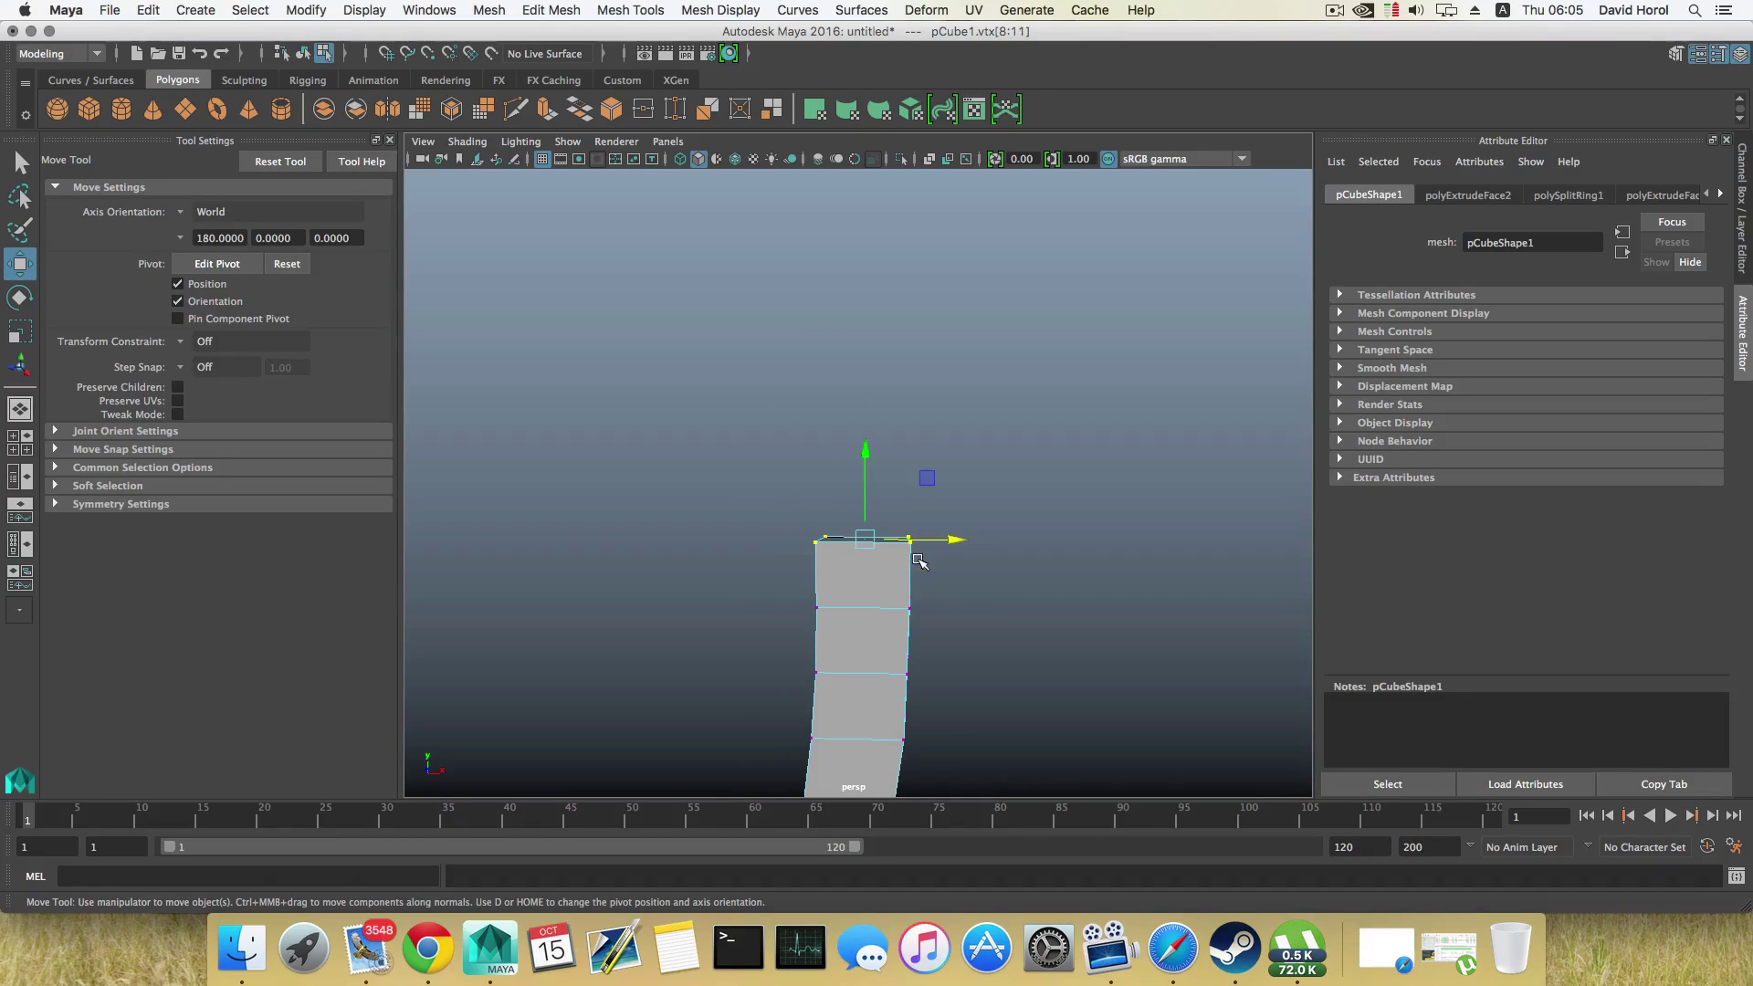
pyautogui.keyDown('alt'); pyautogui.moveTo(925, 568); pyautogui.dragTo(829, 624, button='right'); pyautogui.keyUp('alt')
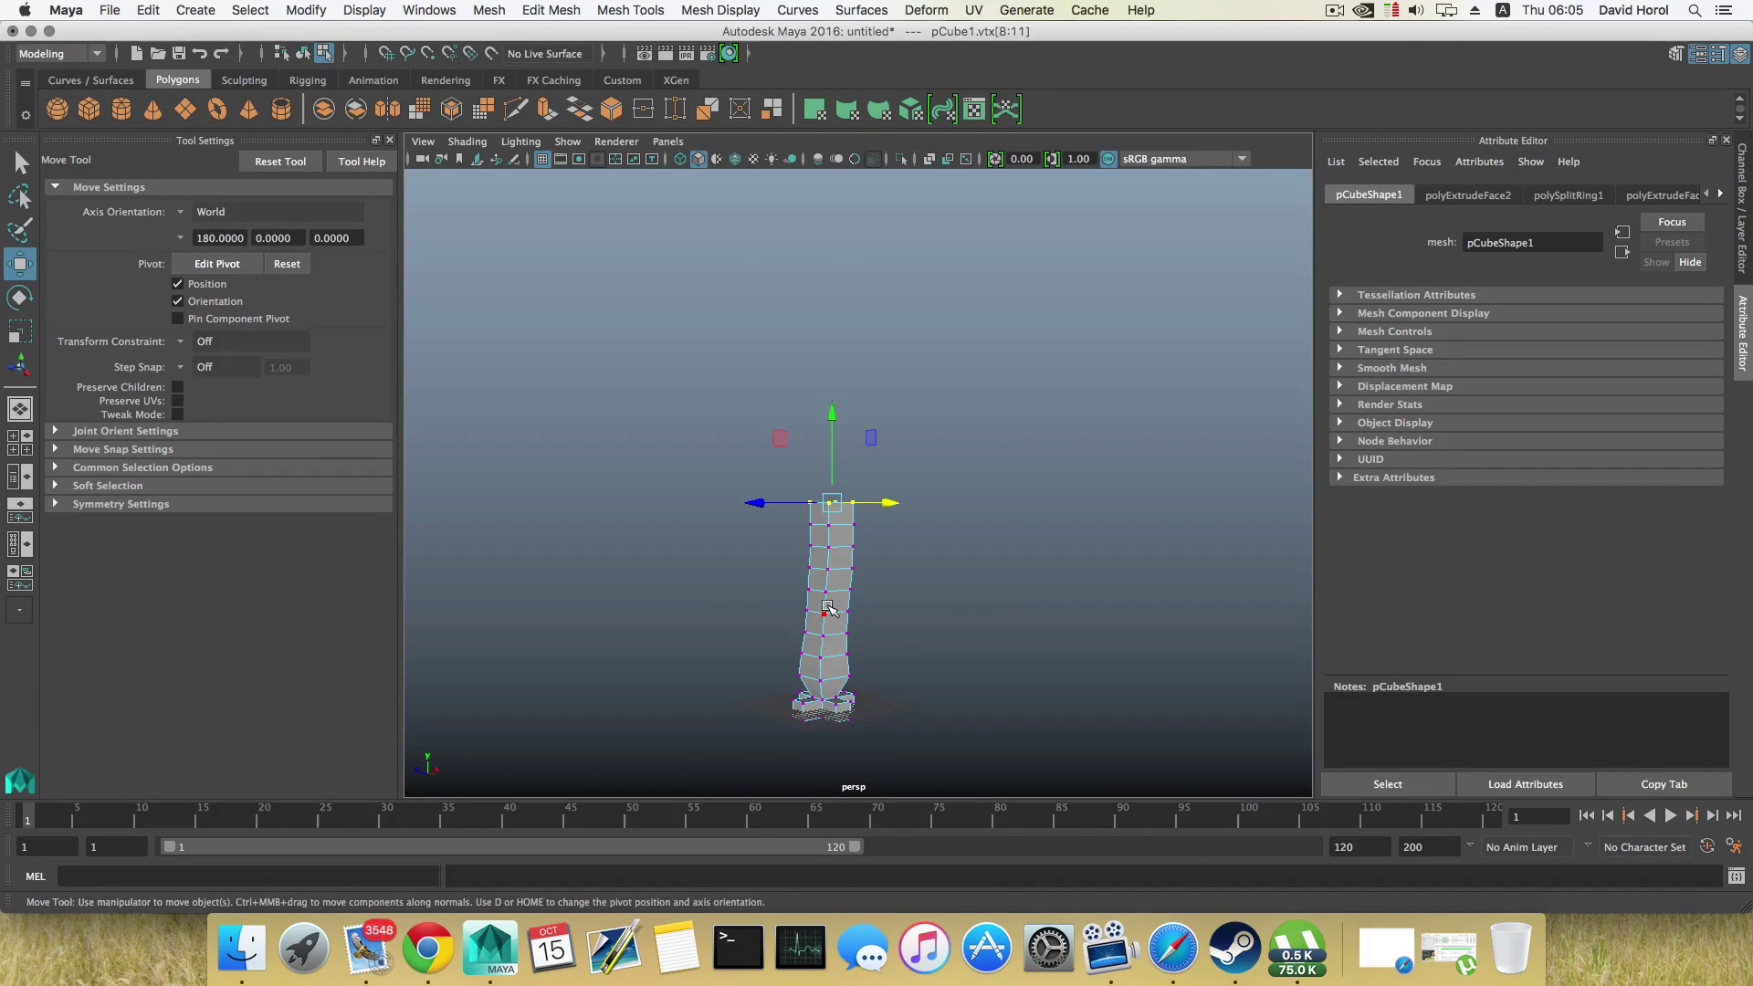
pyautogui.moveTo(827, 606)
pyautogui.keyDown('alt'); pyautogui.mouseDown()
pyautogui.moveTo(791, 608)
pyautogui.moveTo(806, 603)
pyautogui.mouseUp(); pyautogui.keyUp('alt')
pyautogui.keyDown('alt'); pyautogui.moveTo(806, 603); pyautogui.dragTo(824, 580, button='middle'); pyautogui.keyUp('alt')
pyautogui.keyDown('alt'); pyautogui.moveTo(824, 580); pyautogui.dragTo(823, 781, button='right'); pyautogui.keyUp('alt')
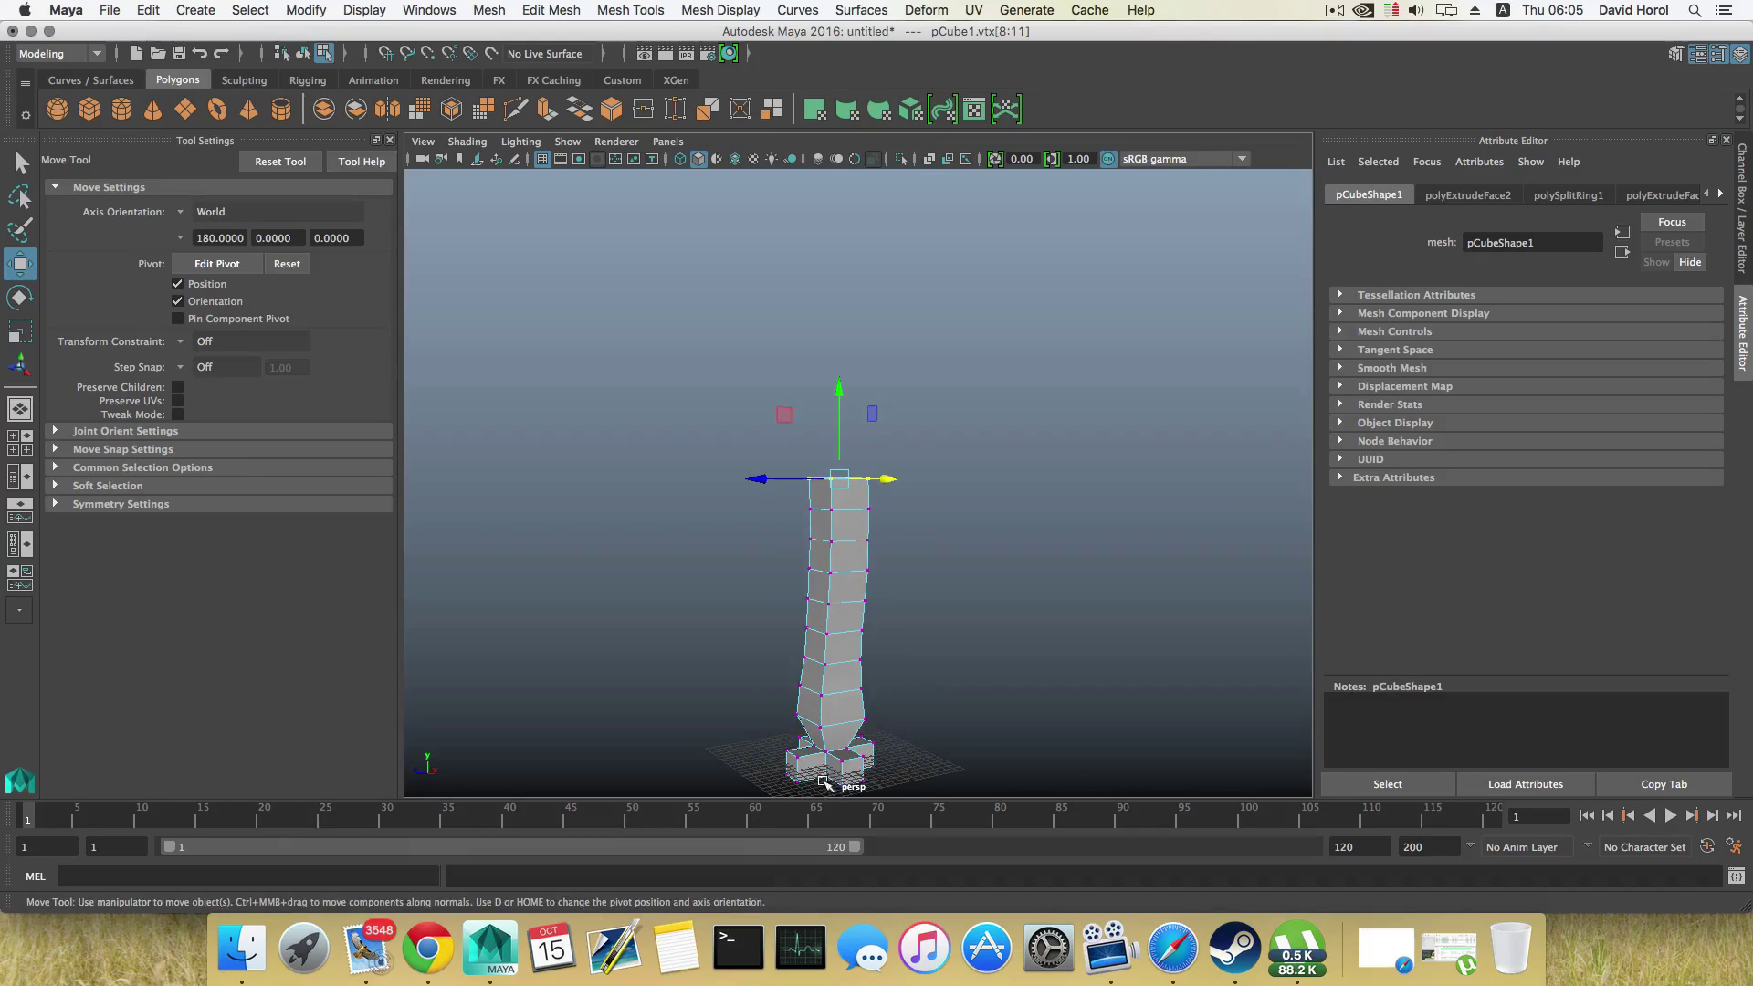
pyautogui.keyDown('alt'); pyautogui.moveTo(826, 761); pyautogui.dragTo(839, 736, button='middle'); pyautogui.keyUp('alt')
pyautogui.keyDown('alt'); pyautogui.moveTo(838, 586); pyautogui.dragTo(868, 618, button='right'); pyautogui.keyUp('alt')
pyautogui.moveTo(846, 467); pyautogui.dragTo(851, 508, button='right')
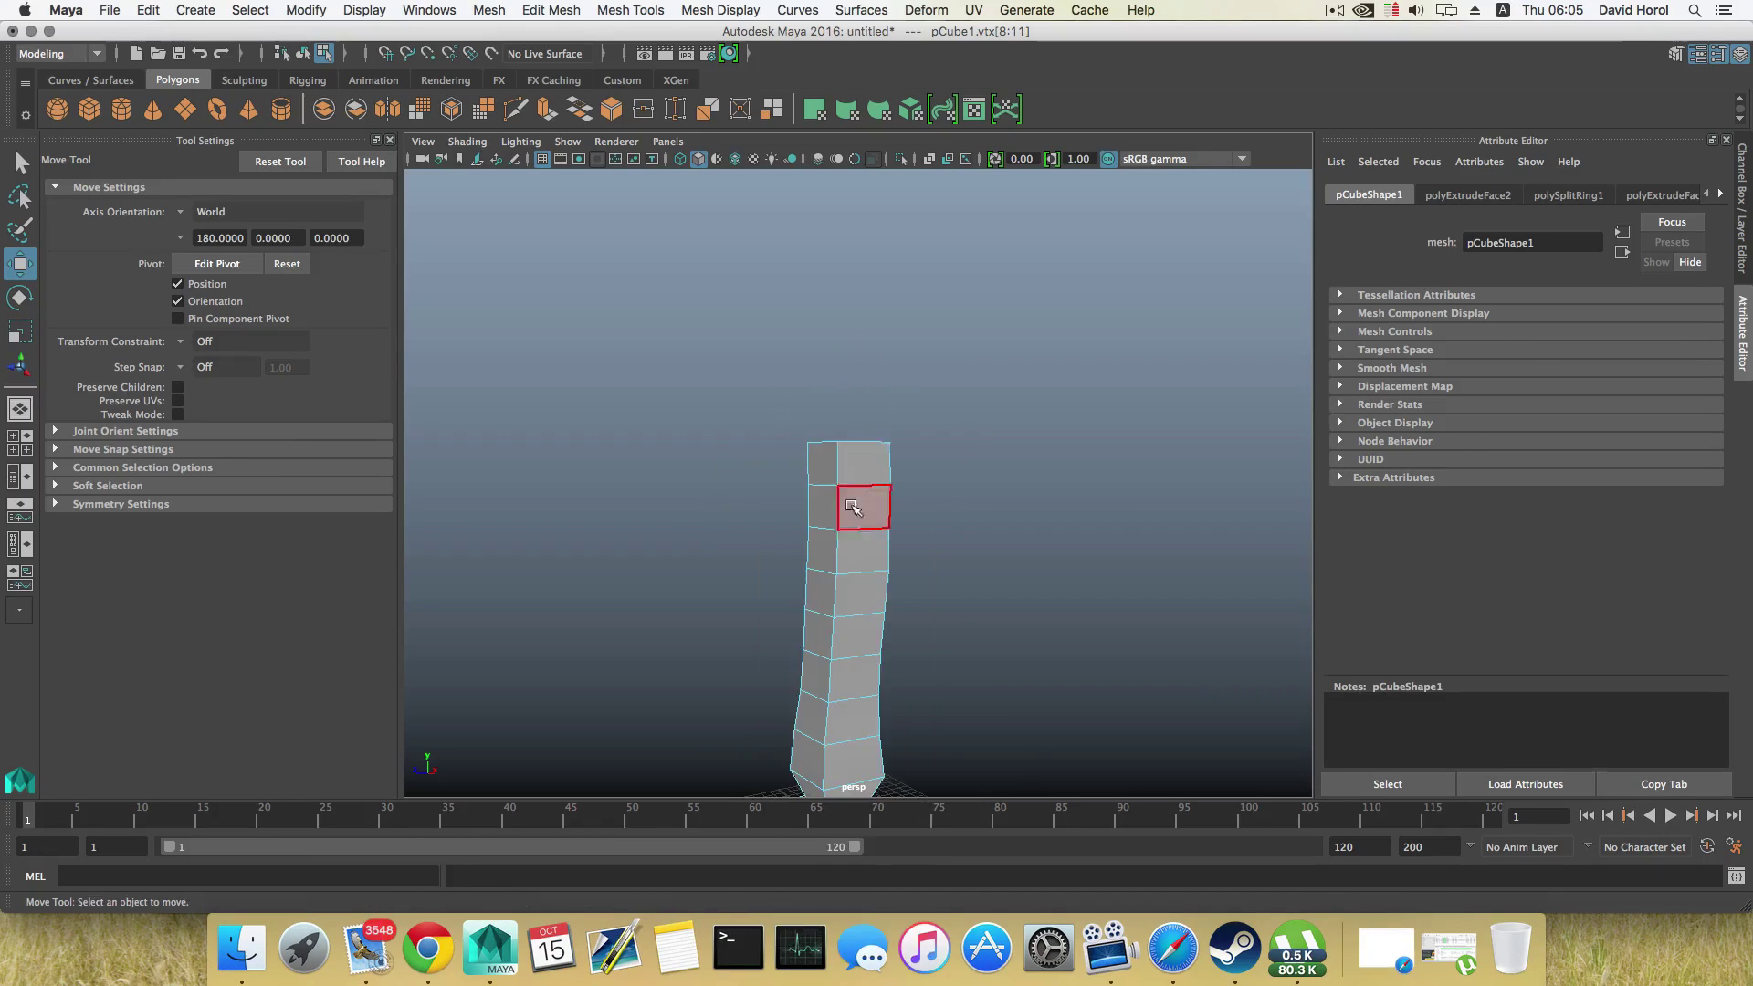
pyautogui.click(851, 507)
pyautogui.keyDown('alt'); pyautogui.moveTo(852, 508); pyautogui.dragTo(859, 533); pyautogui.keyUp('alt')
pyautogui.keyDown('shift'); pyautogui.click(853, 450); pyautogui.keyUp('shift')
pyautogui.keyDown('alt'); pyautogui.moveTo(853, 450); pyautogui.dragTo(1060, 522); pyautogui.keyUp('alt')
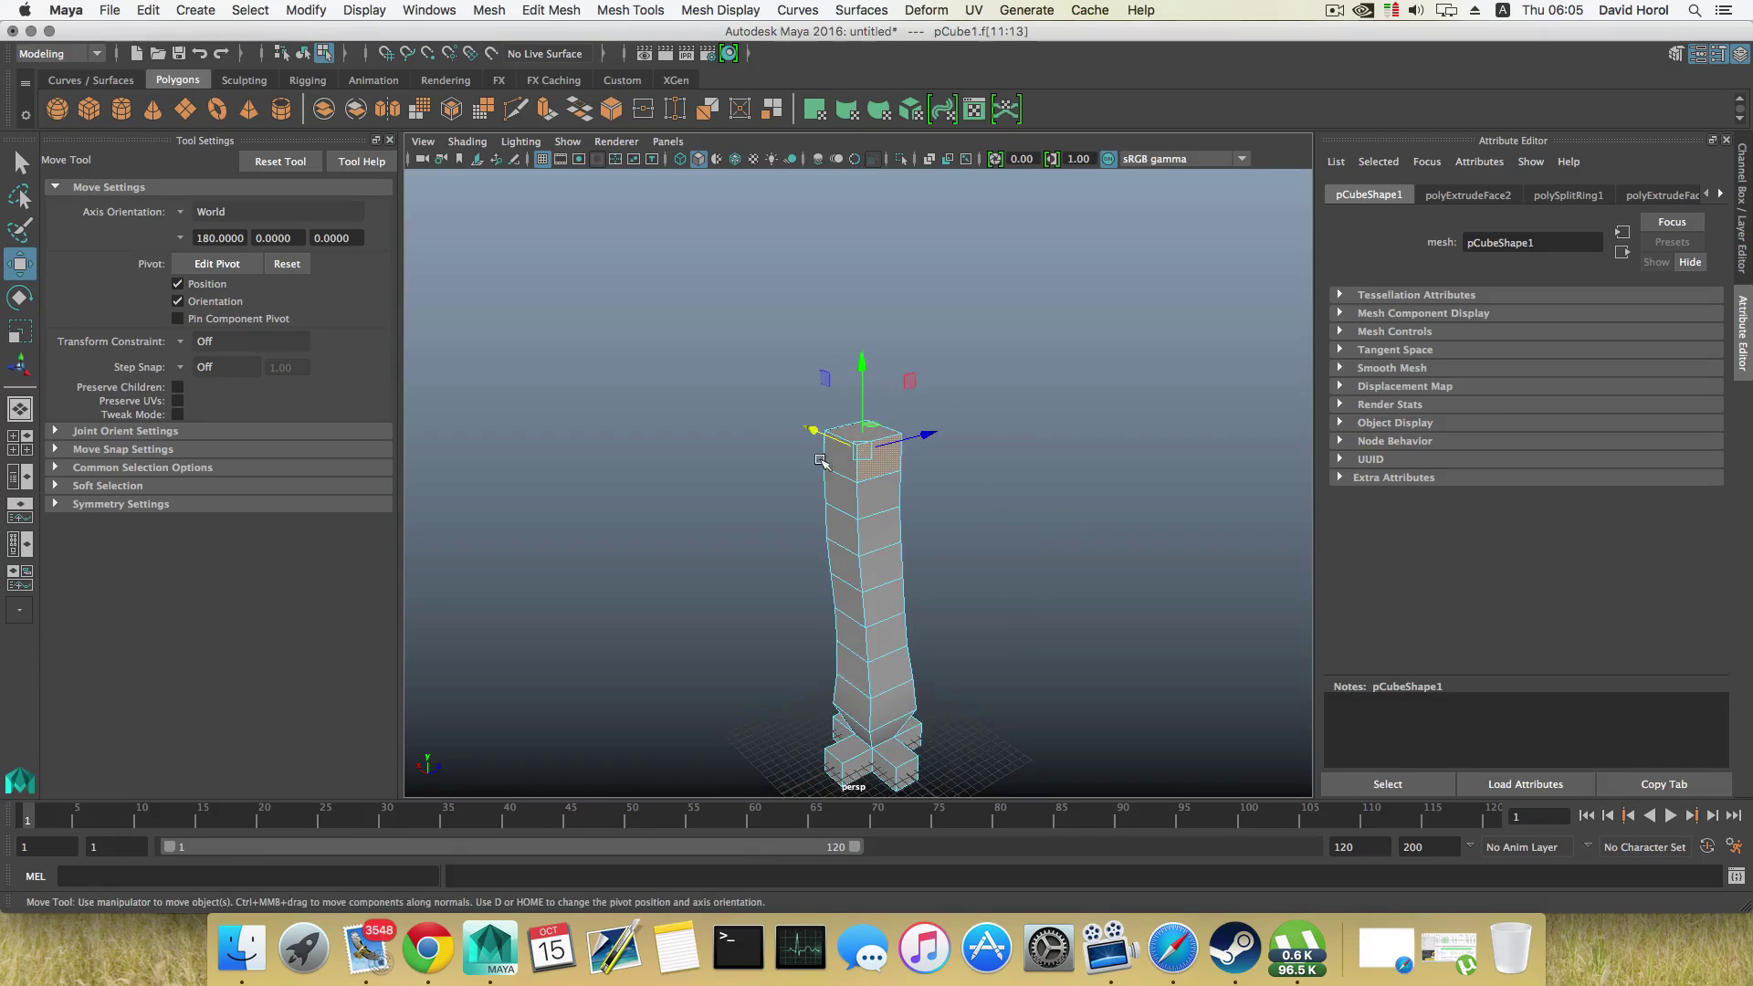
pyautogui.keyDown('shift'); pyautogui.click(840, 474); pyautogui.keyUp('shift')
pyautogui.keyDown('alt'); pyautogui.moveTo(844, 559); pyautogui.dragTo(754, 545); pyautogui.keyUp('alt')
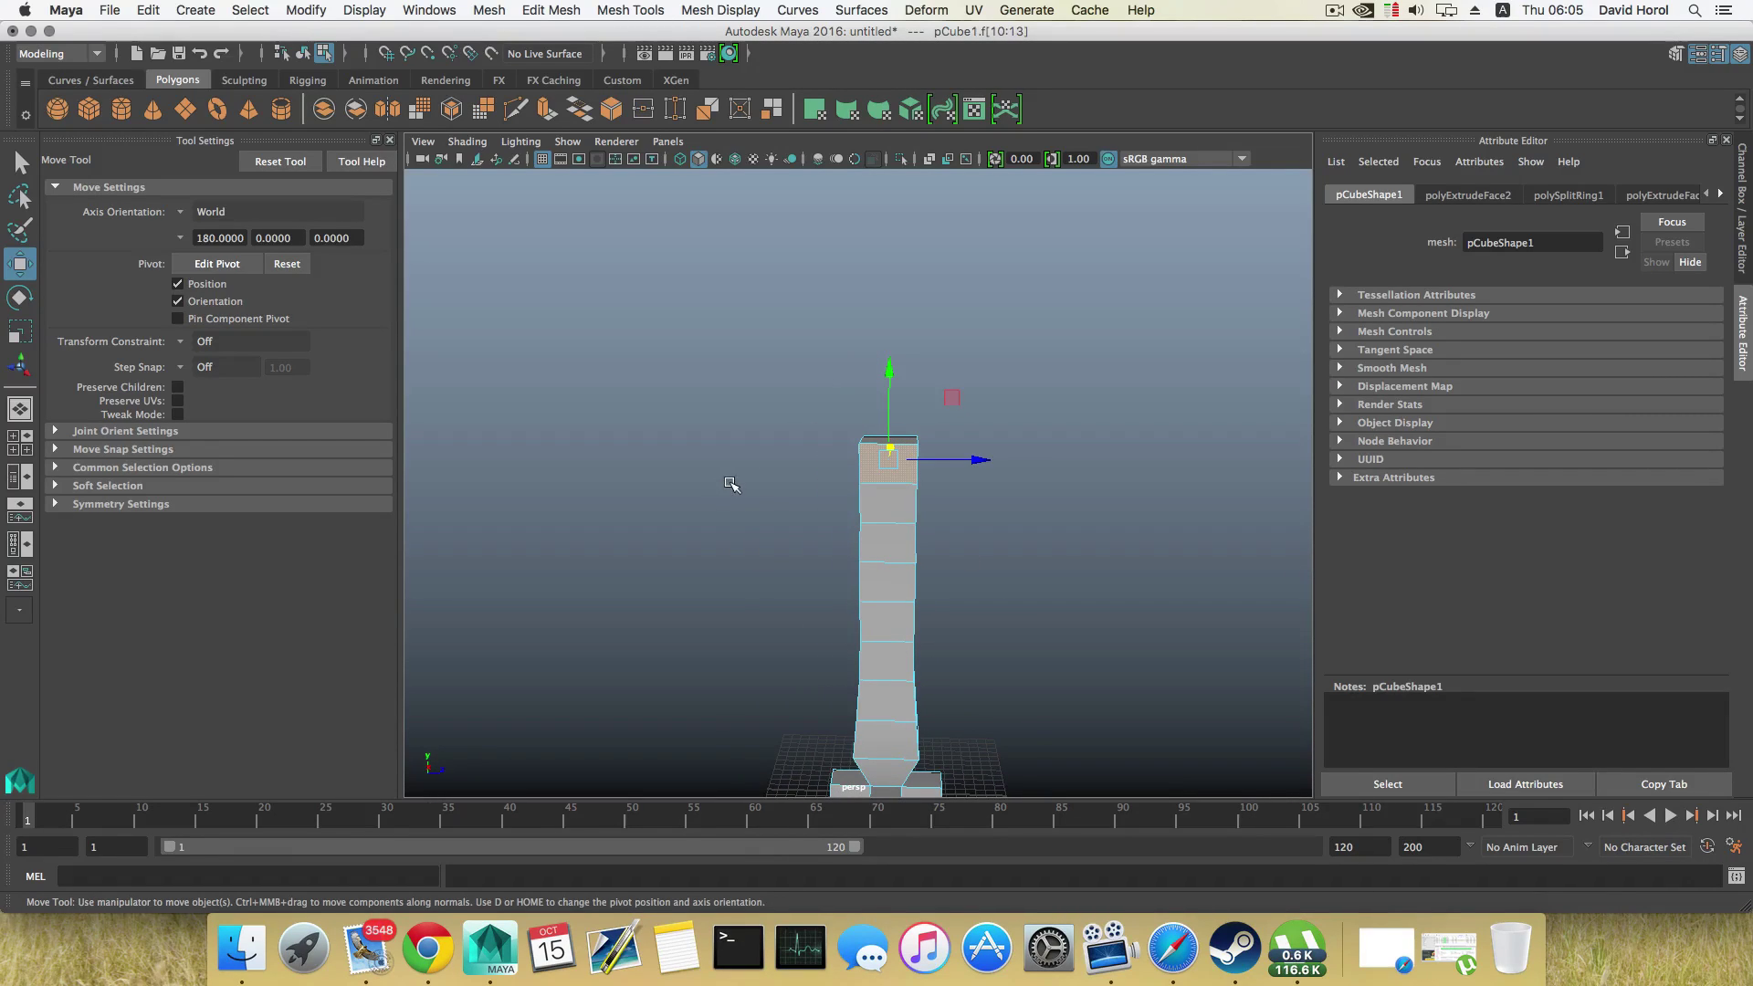
pyautogui.keyDown('alt'); pyautogui.moveTo(926, 516); pyautogui.dragTo(746, 581); pyautogui.keyUp('alt')
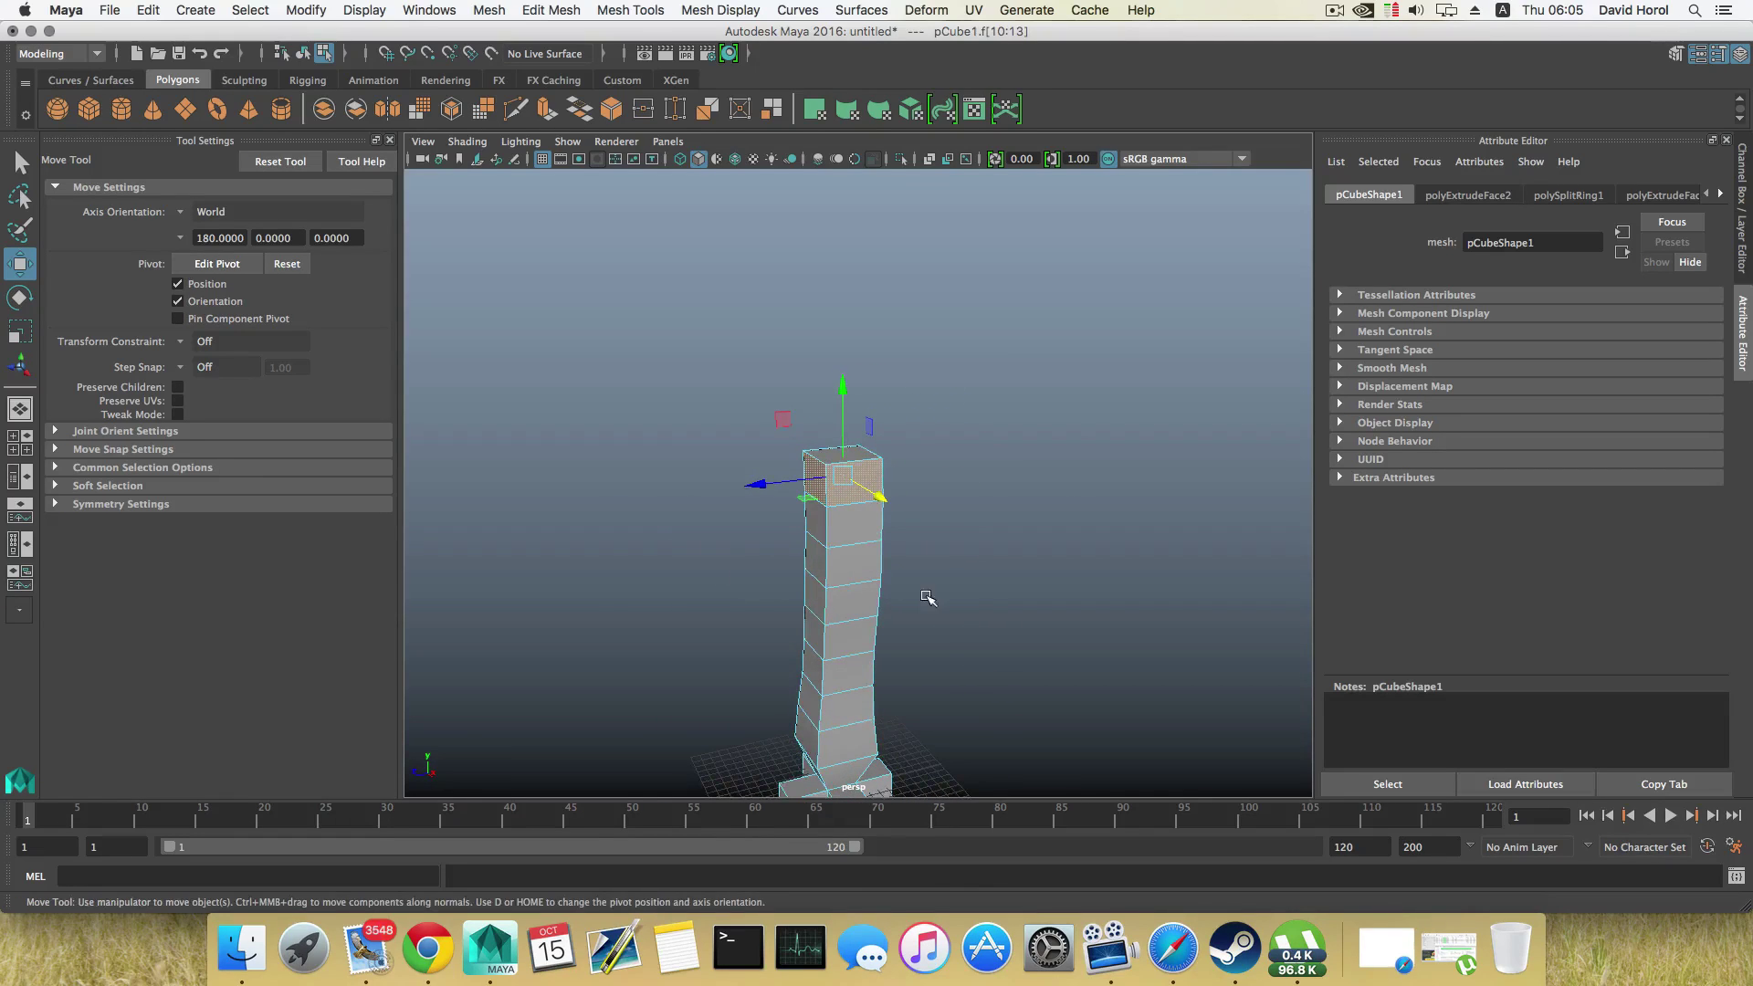
# Step: Extrude the column's top face upward by about 5.76 with Keep Faces Together on
pyautogui.keyDown('alt'); pyautogui.moveTo(890, 540); pyautogui.dragTo(858, 489); pyautogui.keyUp('alt')
pyautogui.click(856, 415)
pyautogui.click(546, 104)
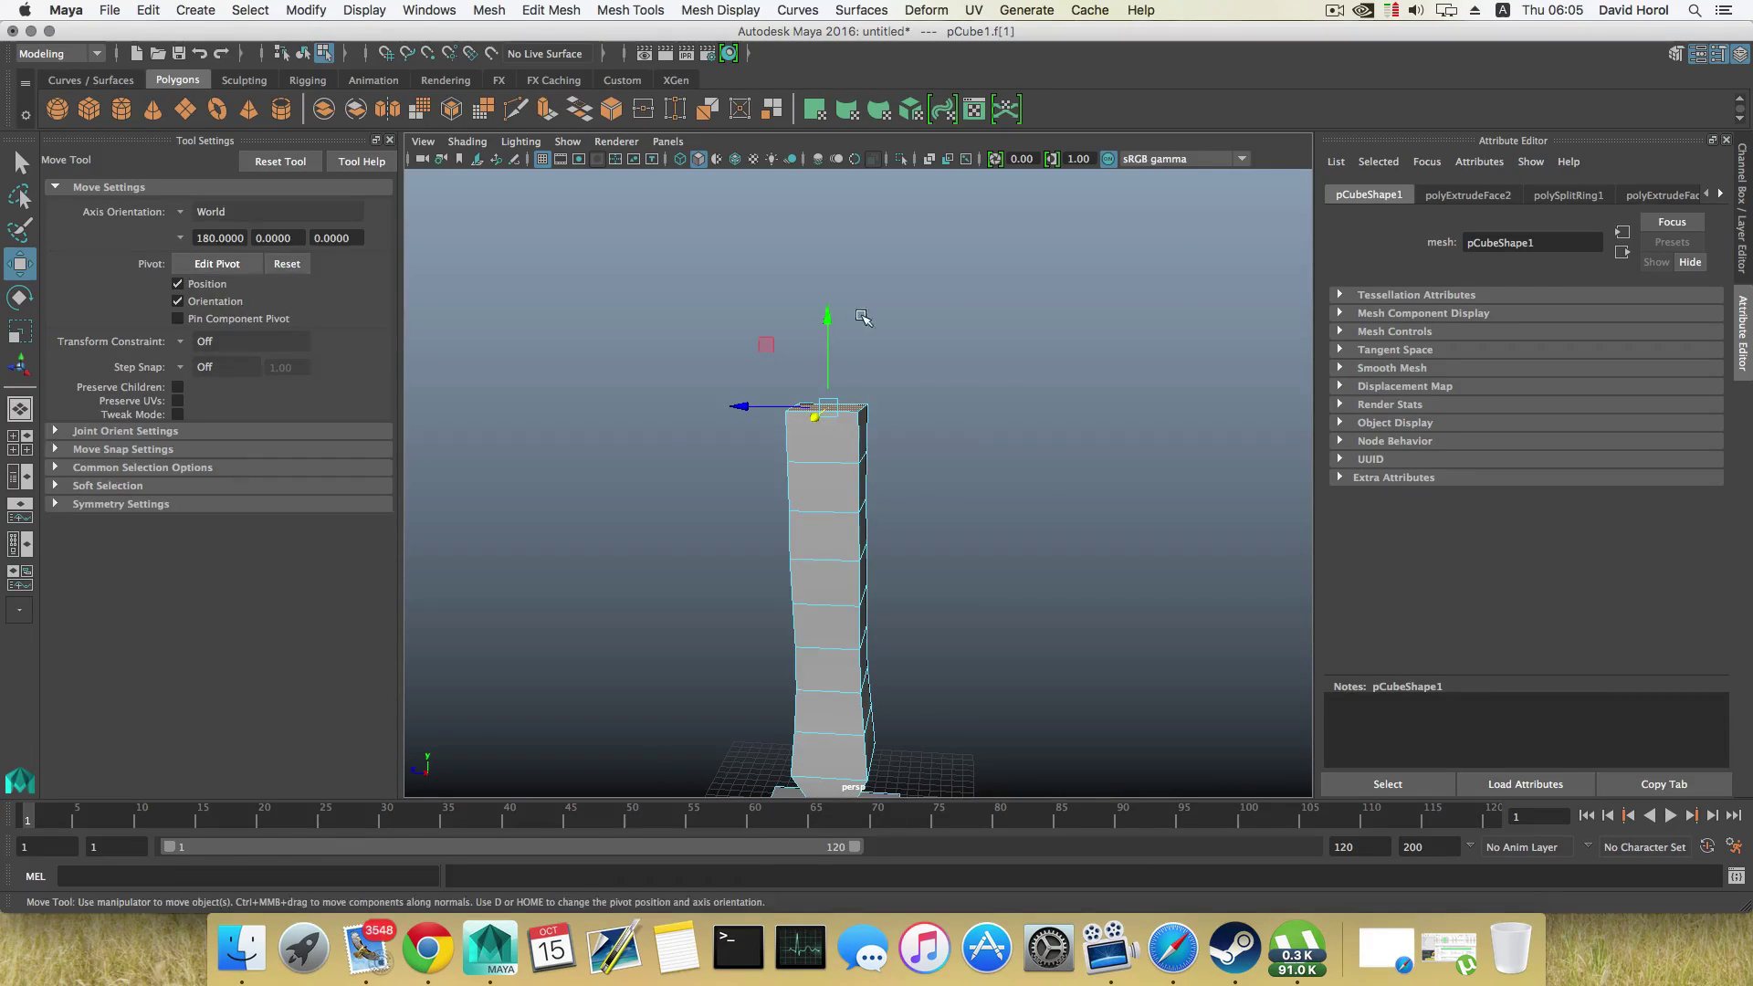
pyautogui.keyDown('alt'); pyautogui.moveTo(867, 329); pyautogui.dragTo(892, 354); pyautogui.keyUp('alt')
# Step: Shift the extruded top face along Z by about 2.45 and rotate it to tilt in the same direction
pyautogui.press('w')
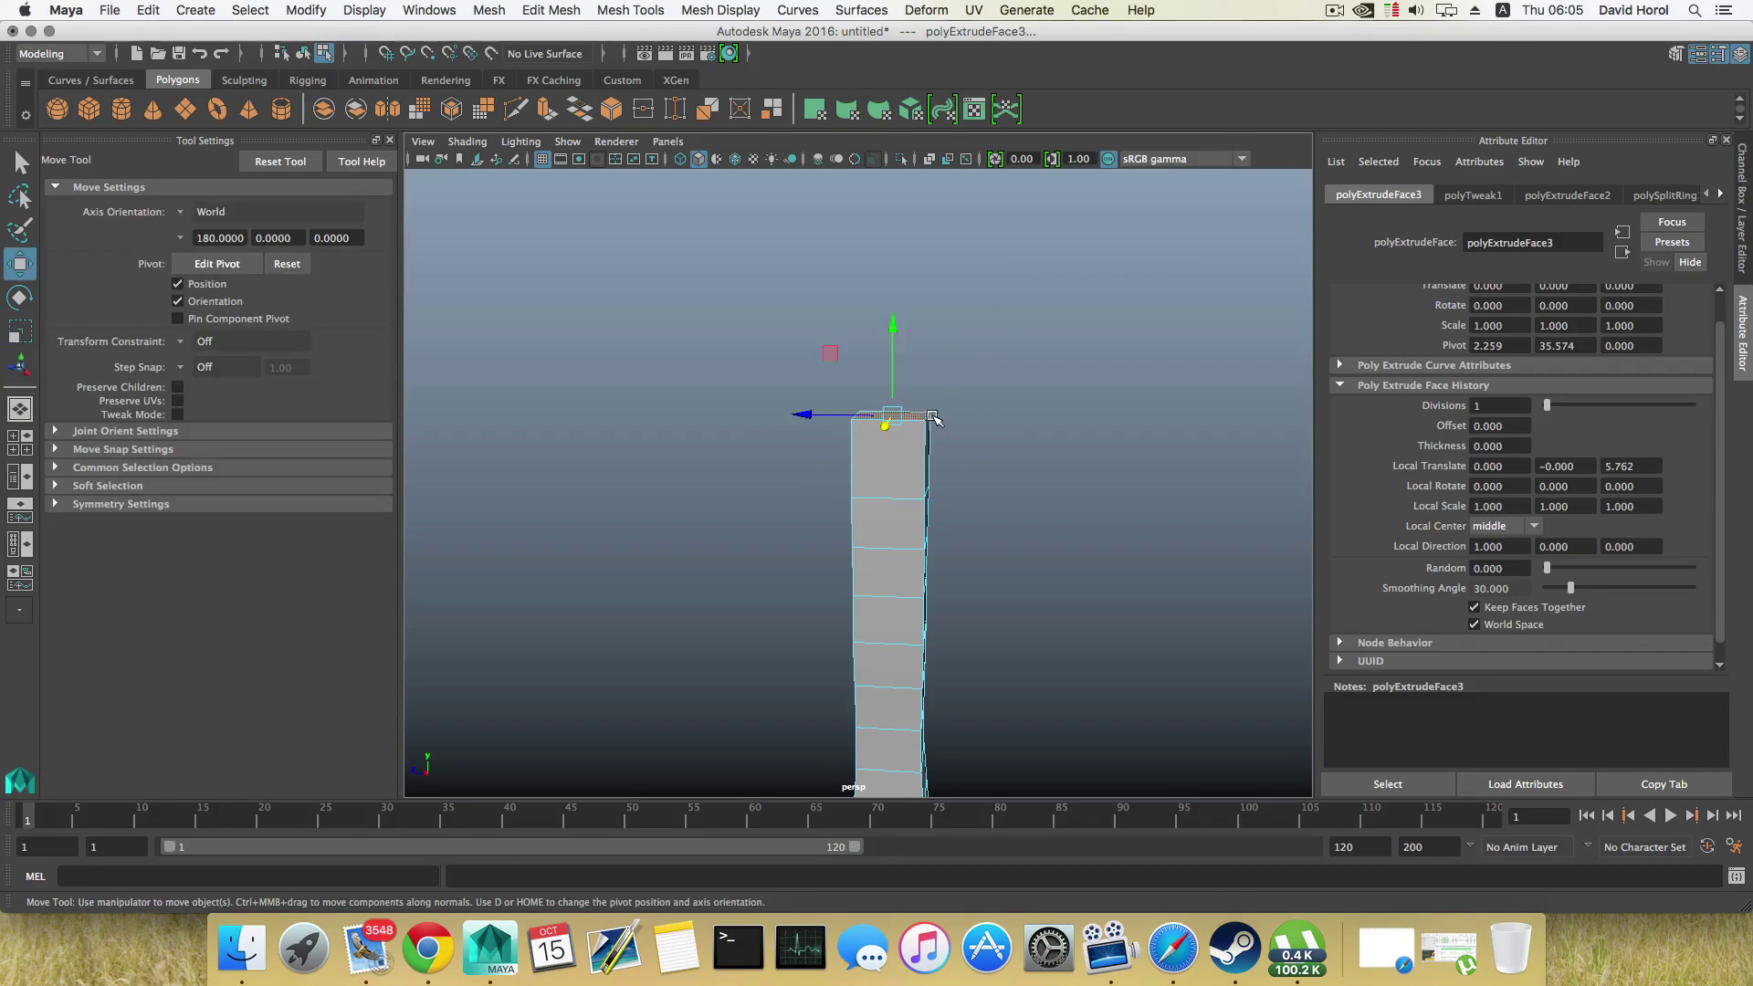
pyautogui.moveTo(826, 412); pyautogui.dragTo(794, 412)
pyautogui.press('e')
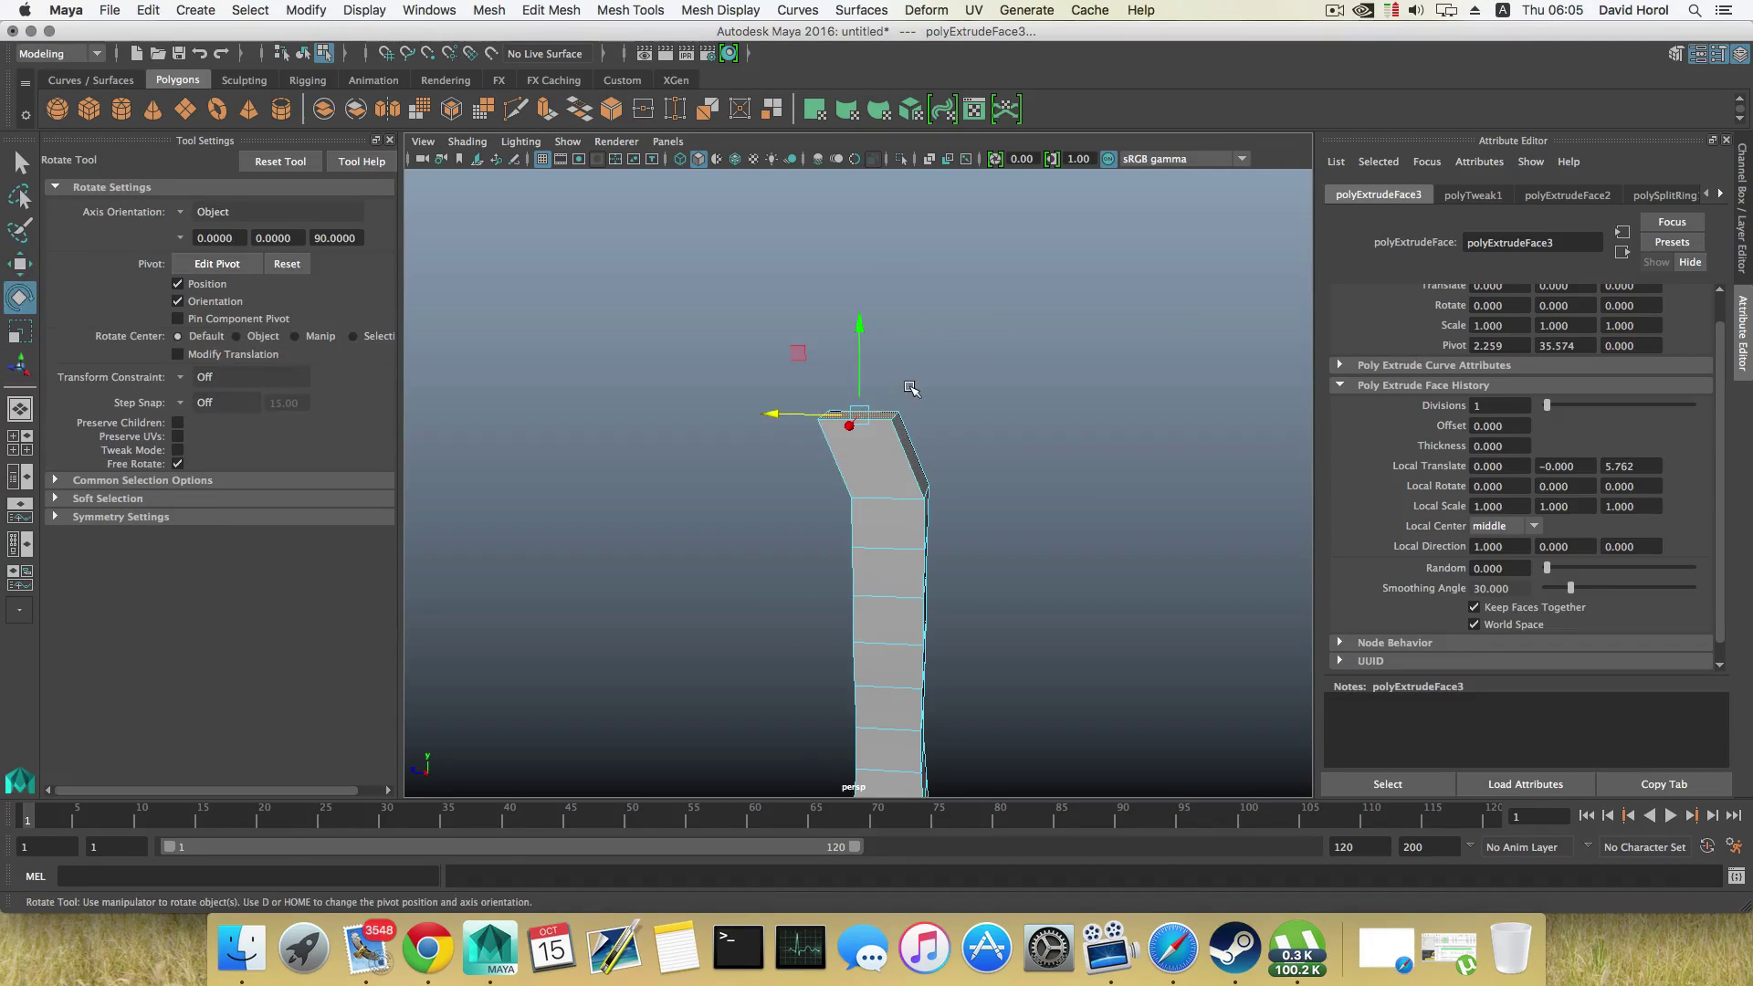
pyautogui.moveTo(923, 376); pyautogui.dragTo(885, 360)
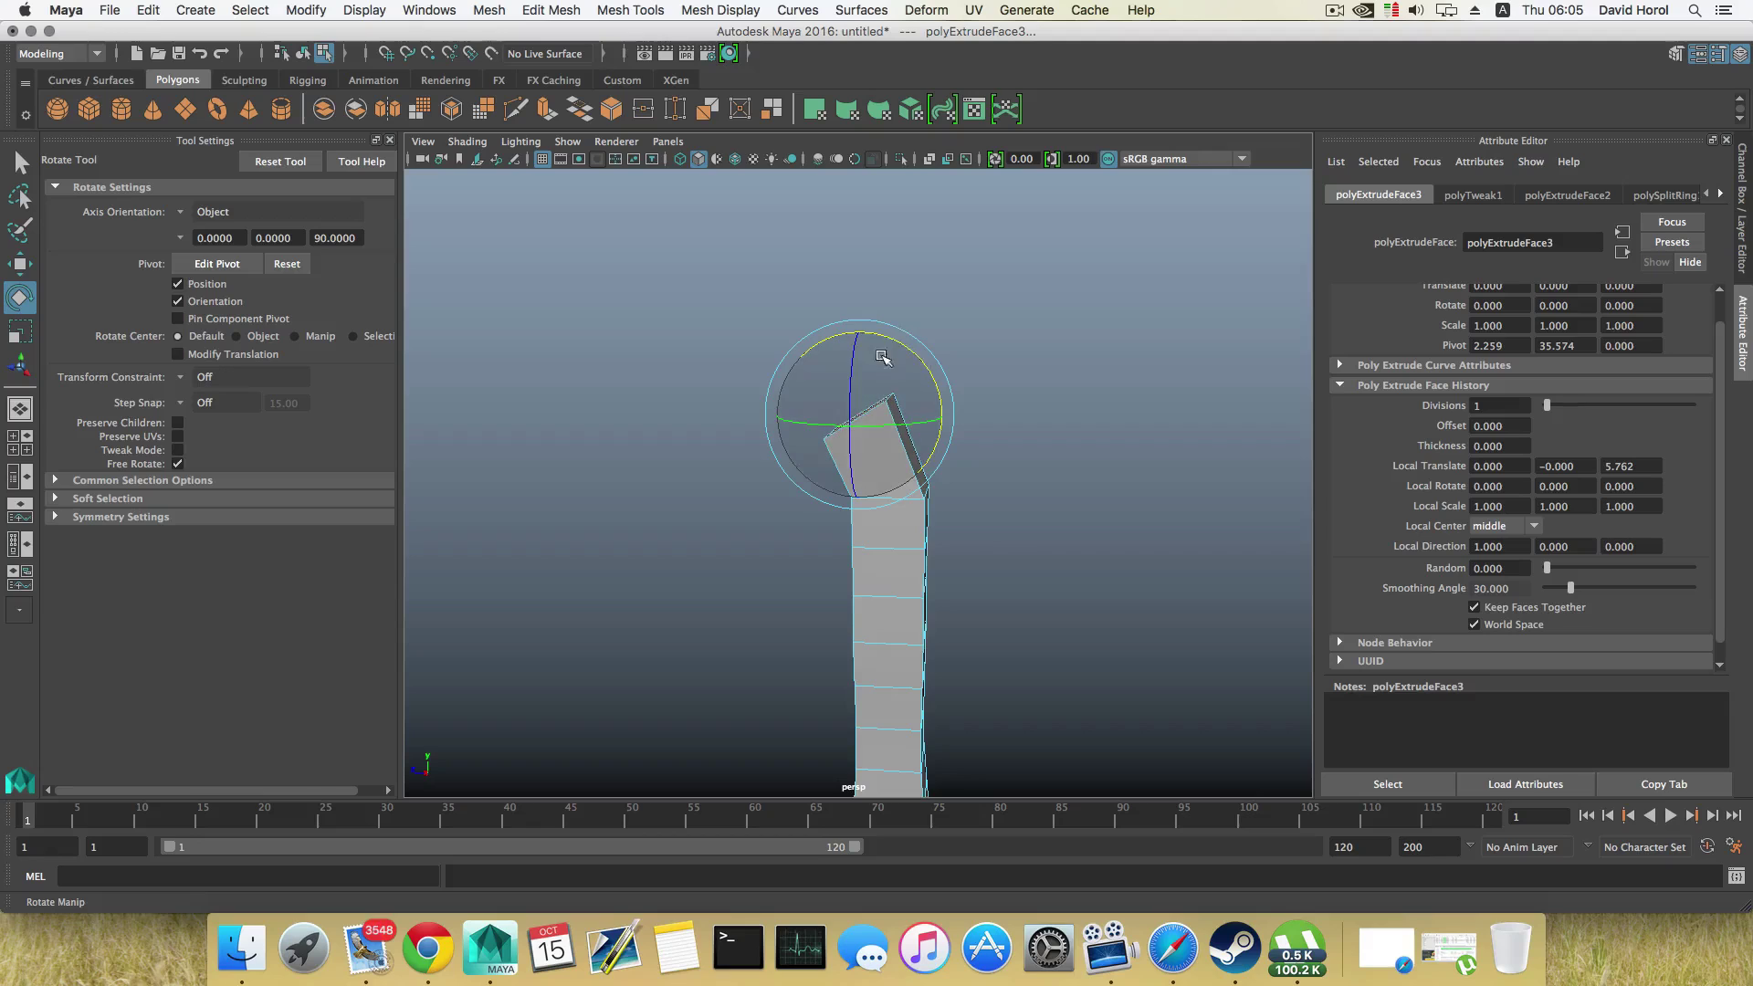
# Step: Extrude the tilted top face by about 7.08 and scale the new end face down slightly
pyautogui.keyDown('alt'); pyautogui.moveTo(885, 360); pyautogui.dragTo(918, 394, button='middle'); pyautogui.keyUp('alt')
pyautogui.click(552, 108)
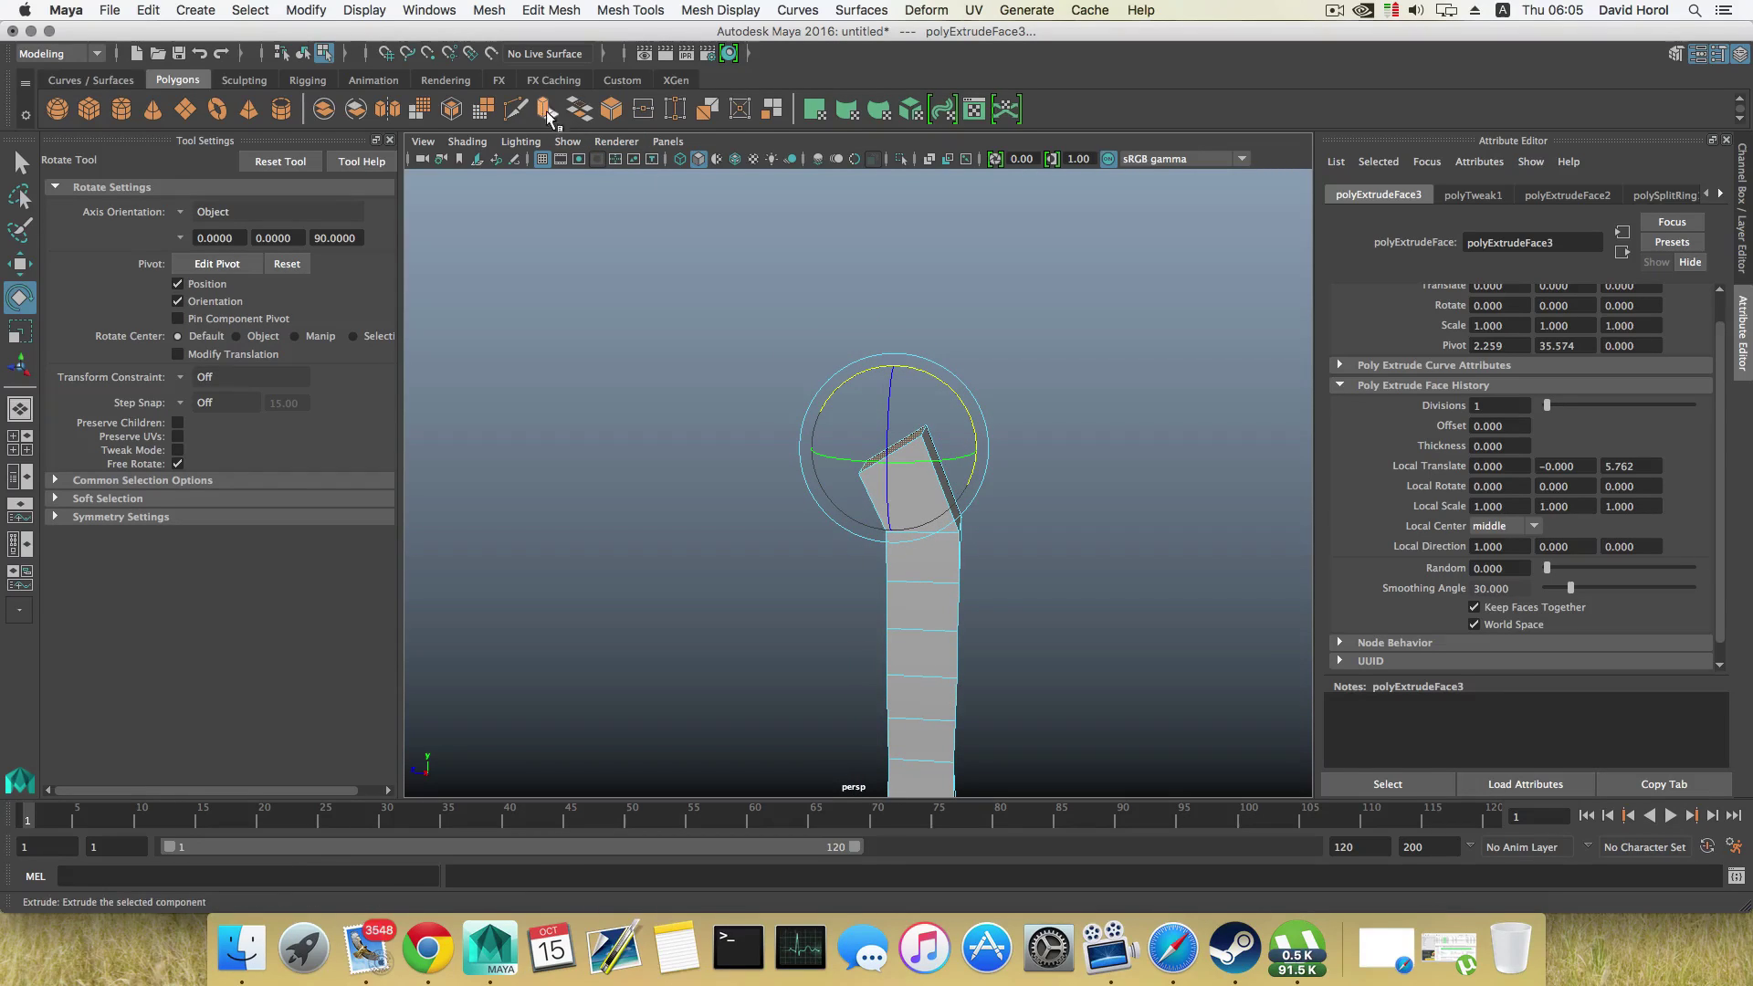
pyautogui.moveTo(858, 401); pyautogui.dragTo(872, 436)
pyautogui.press('r')
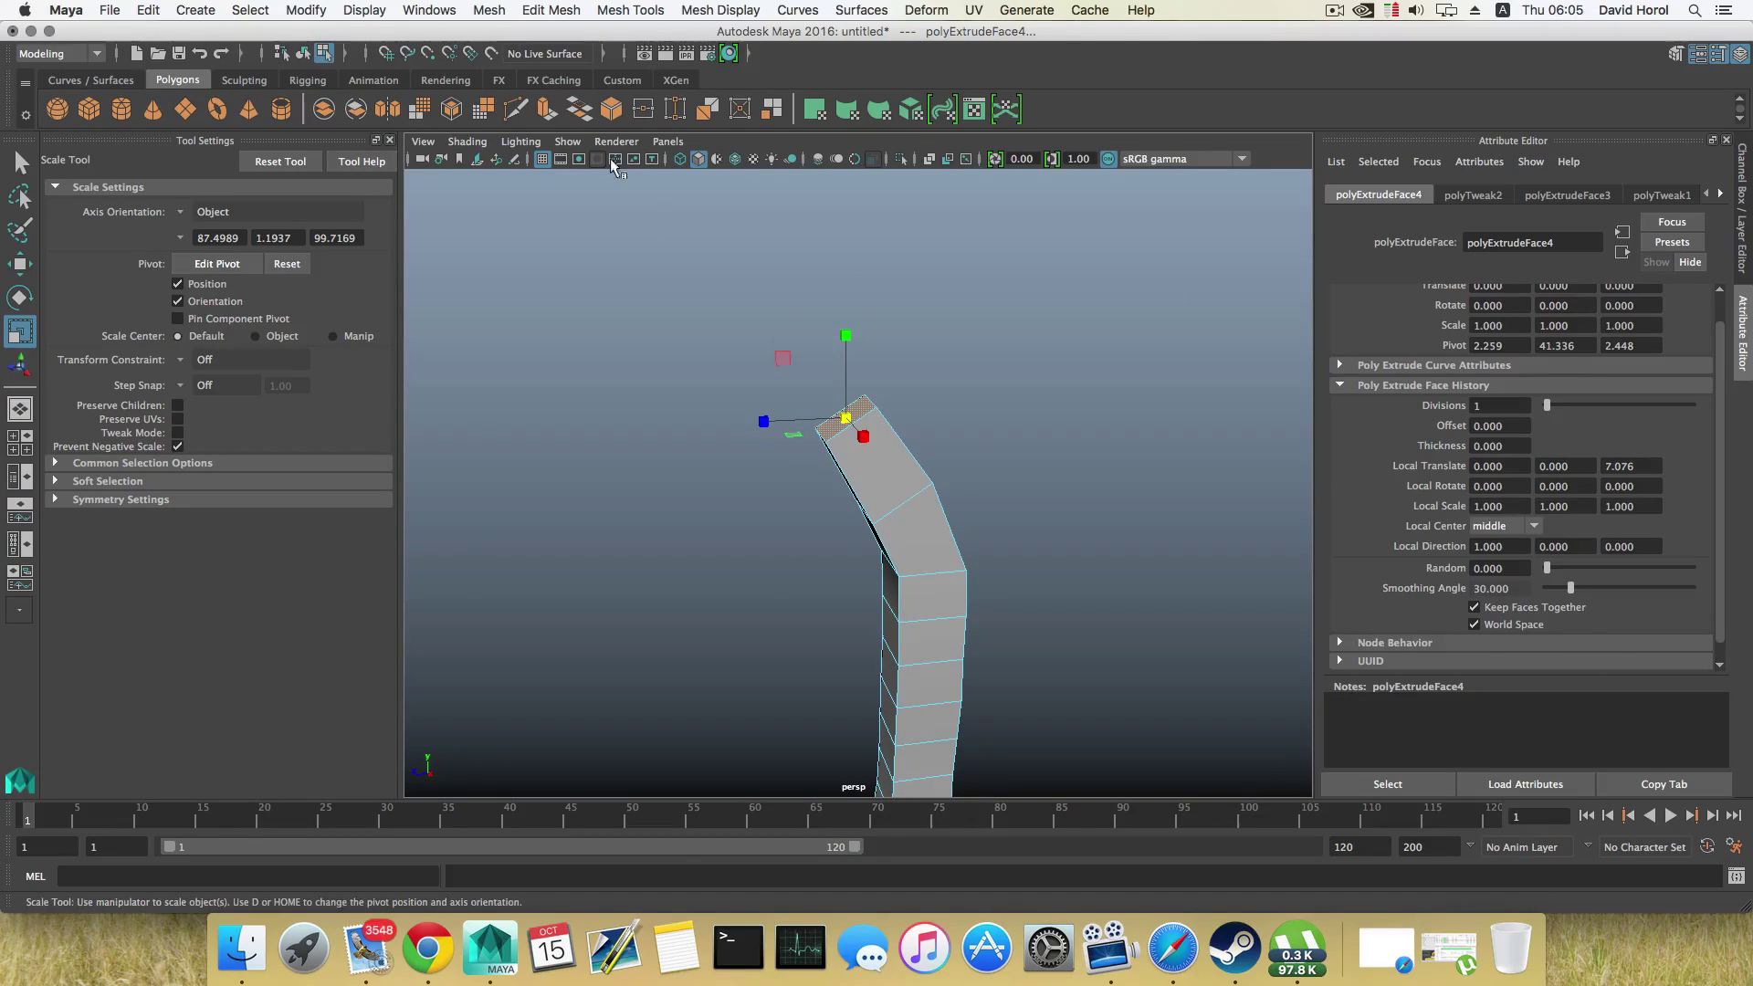
# Step: Extrude the end face again by about 5.77, scale it down, rotate it, and lower it slightly along Y
pyautogui.click(546, 111)
pyautogui.moveTo(817, 374); pyautogui.dragTo(840, 345)
pyautogui.press('r')
pyautogui.press('e')
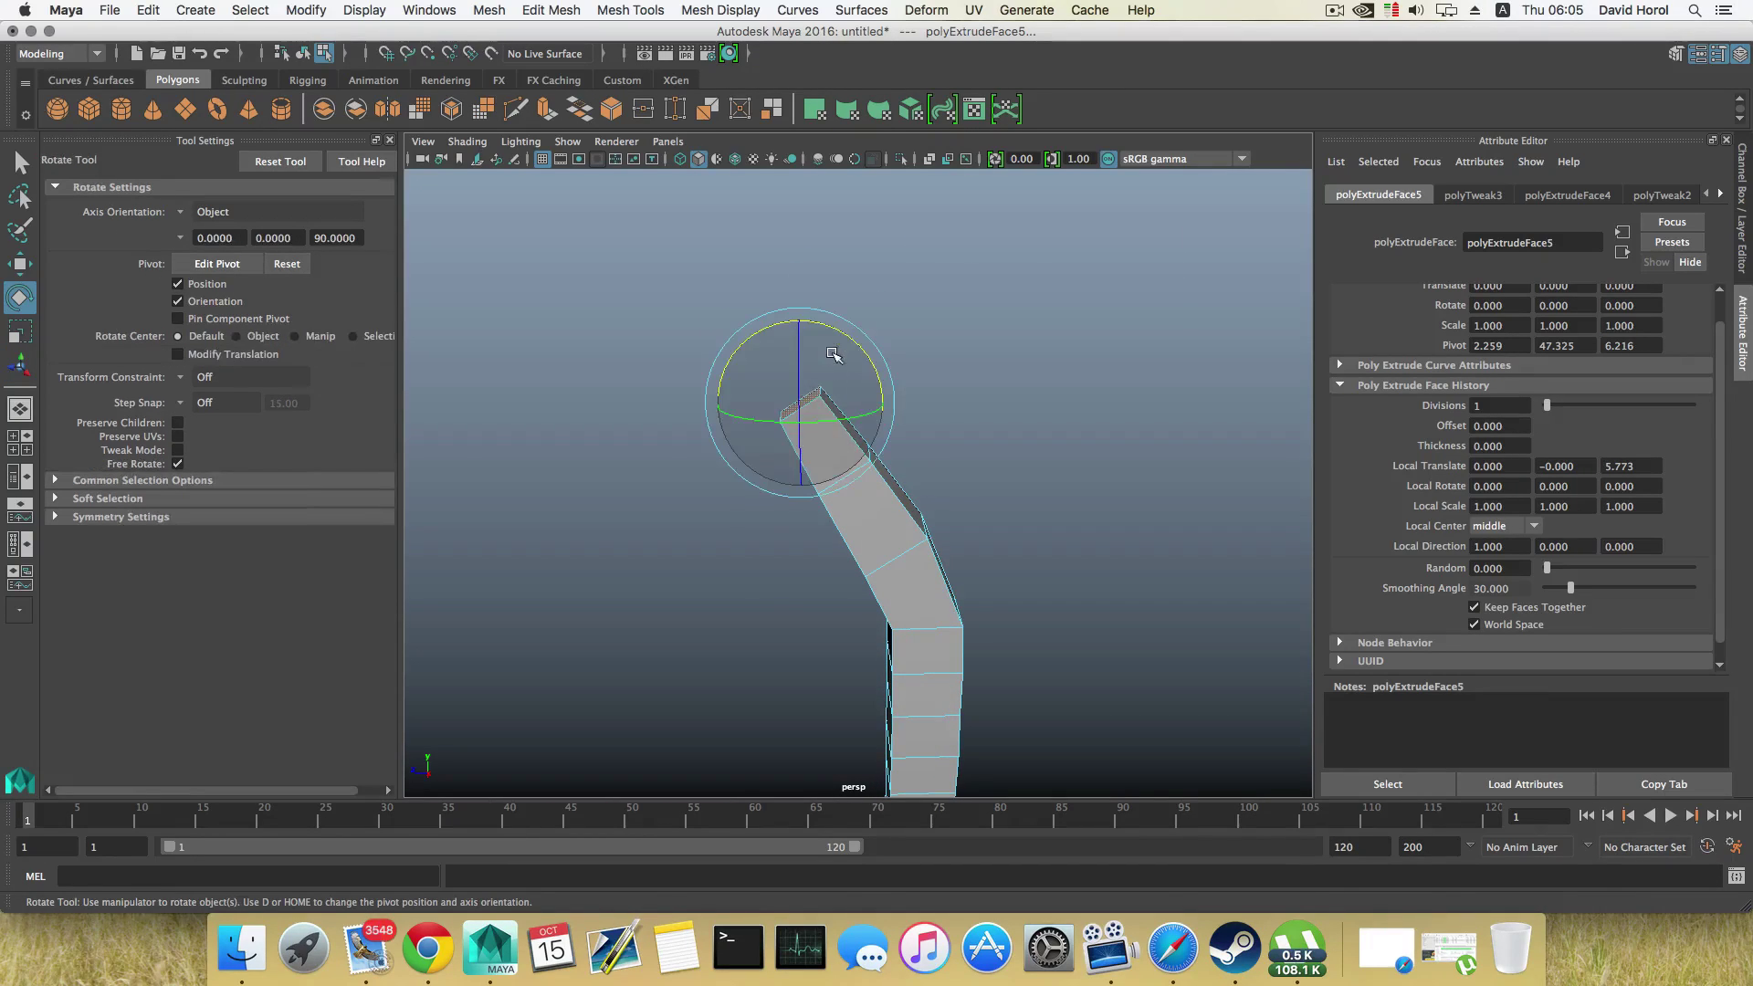
pyautogui.press('w')
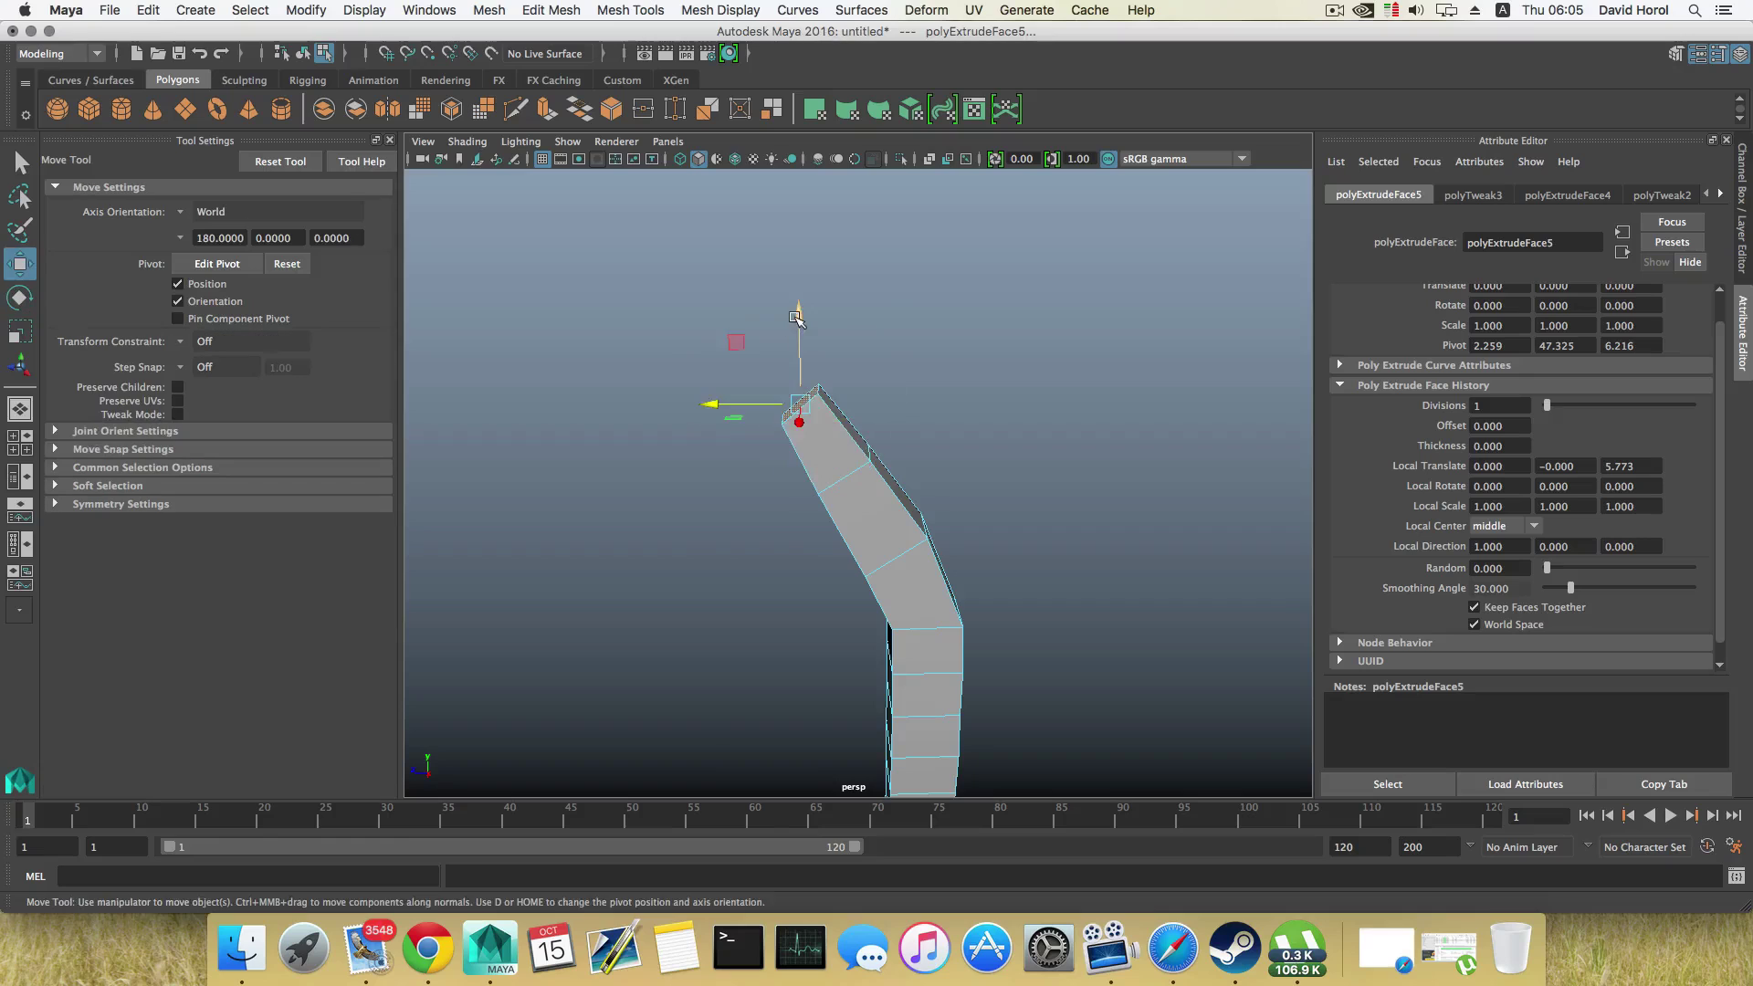
pyautogui.moveTo(799, 314); pyautogui.dragTo(797, 325)
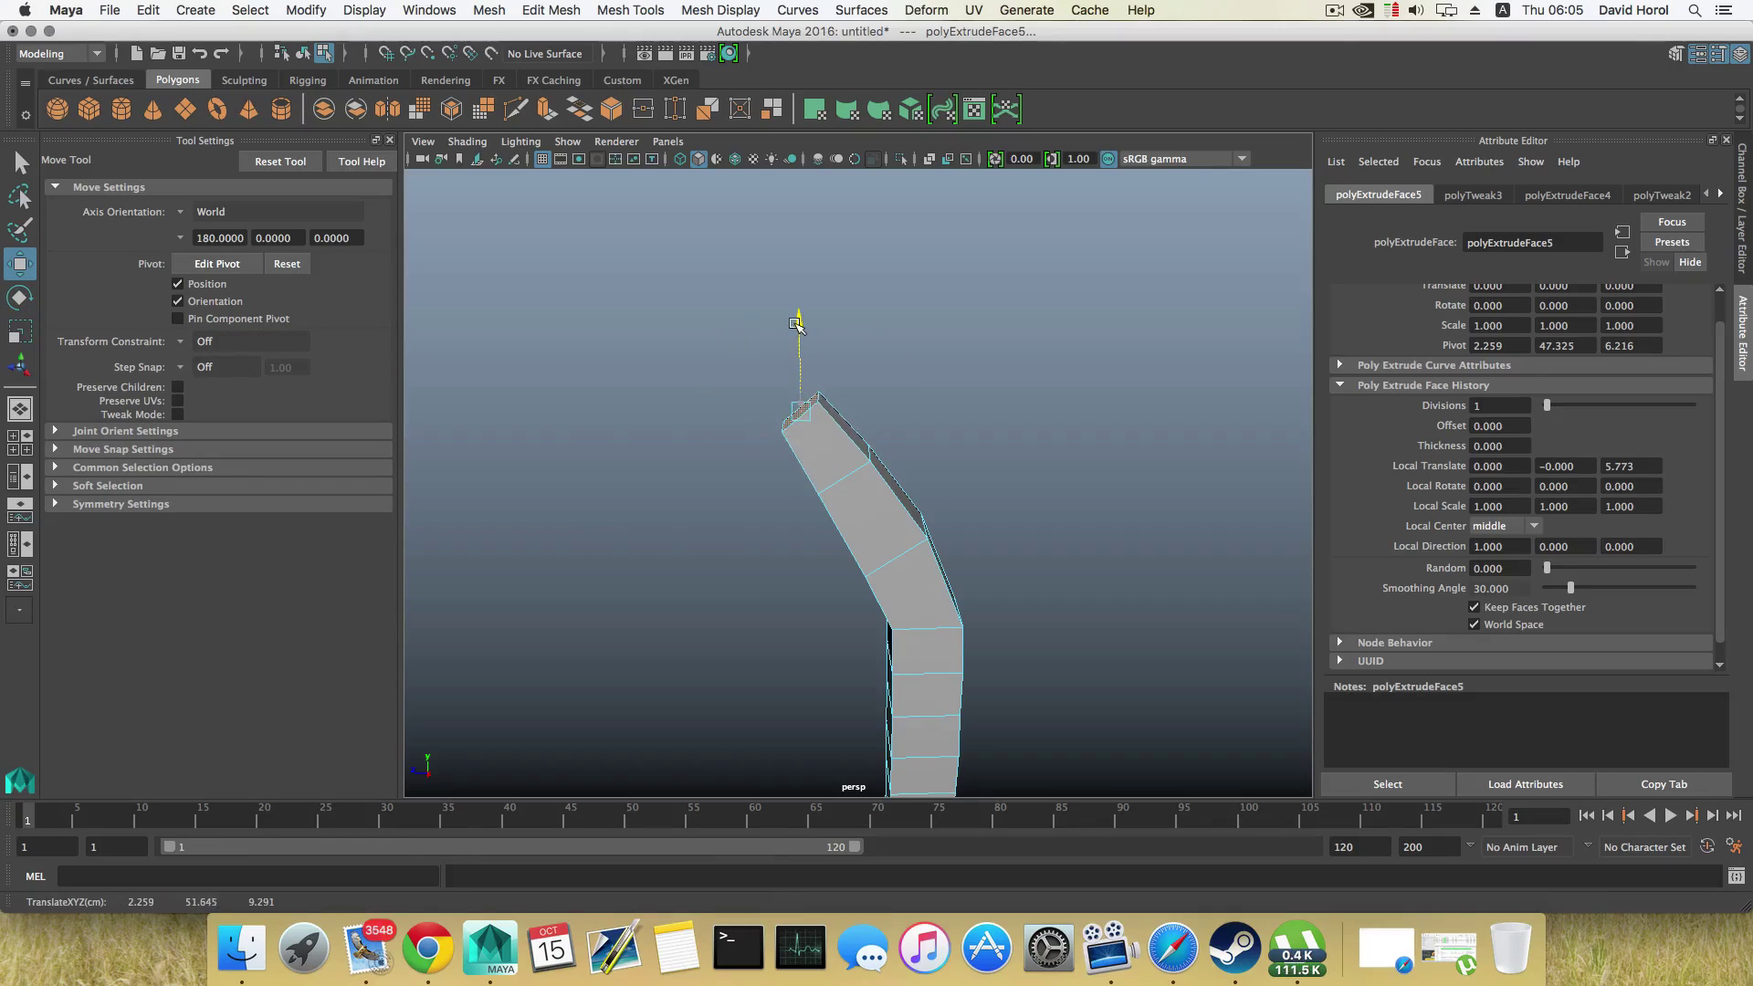
# Step: Extrude the branch's end face by about 6.48, scale it to about 0.87, rotate it slightly, and lower it along Y
pyautogui.click(546, 110)
pyautogui.moveTo(744, 356); pyautogui.dragTo(691, 303)
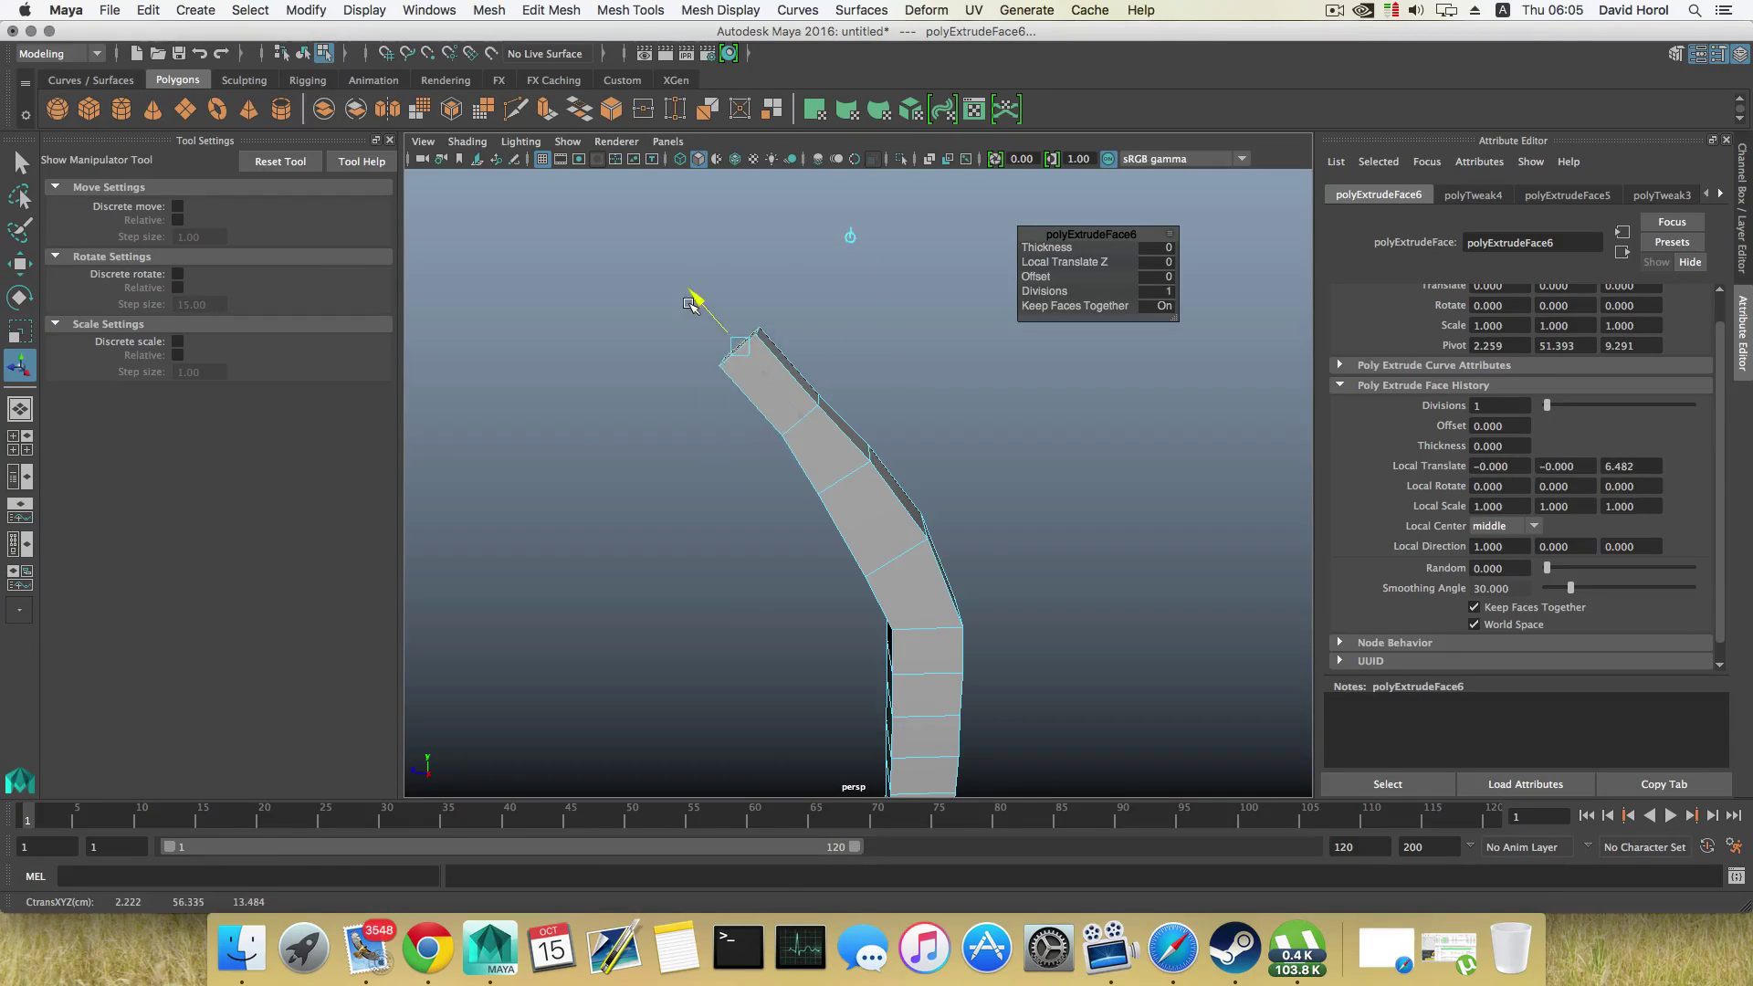
pyautogui.press('e')
pyautogui.press('r')
pyautogui.click(740, 346)
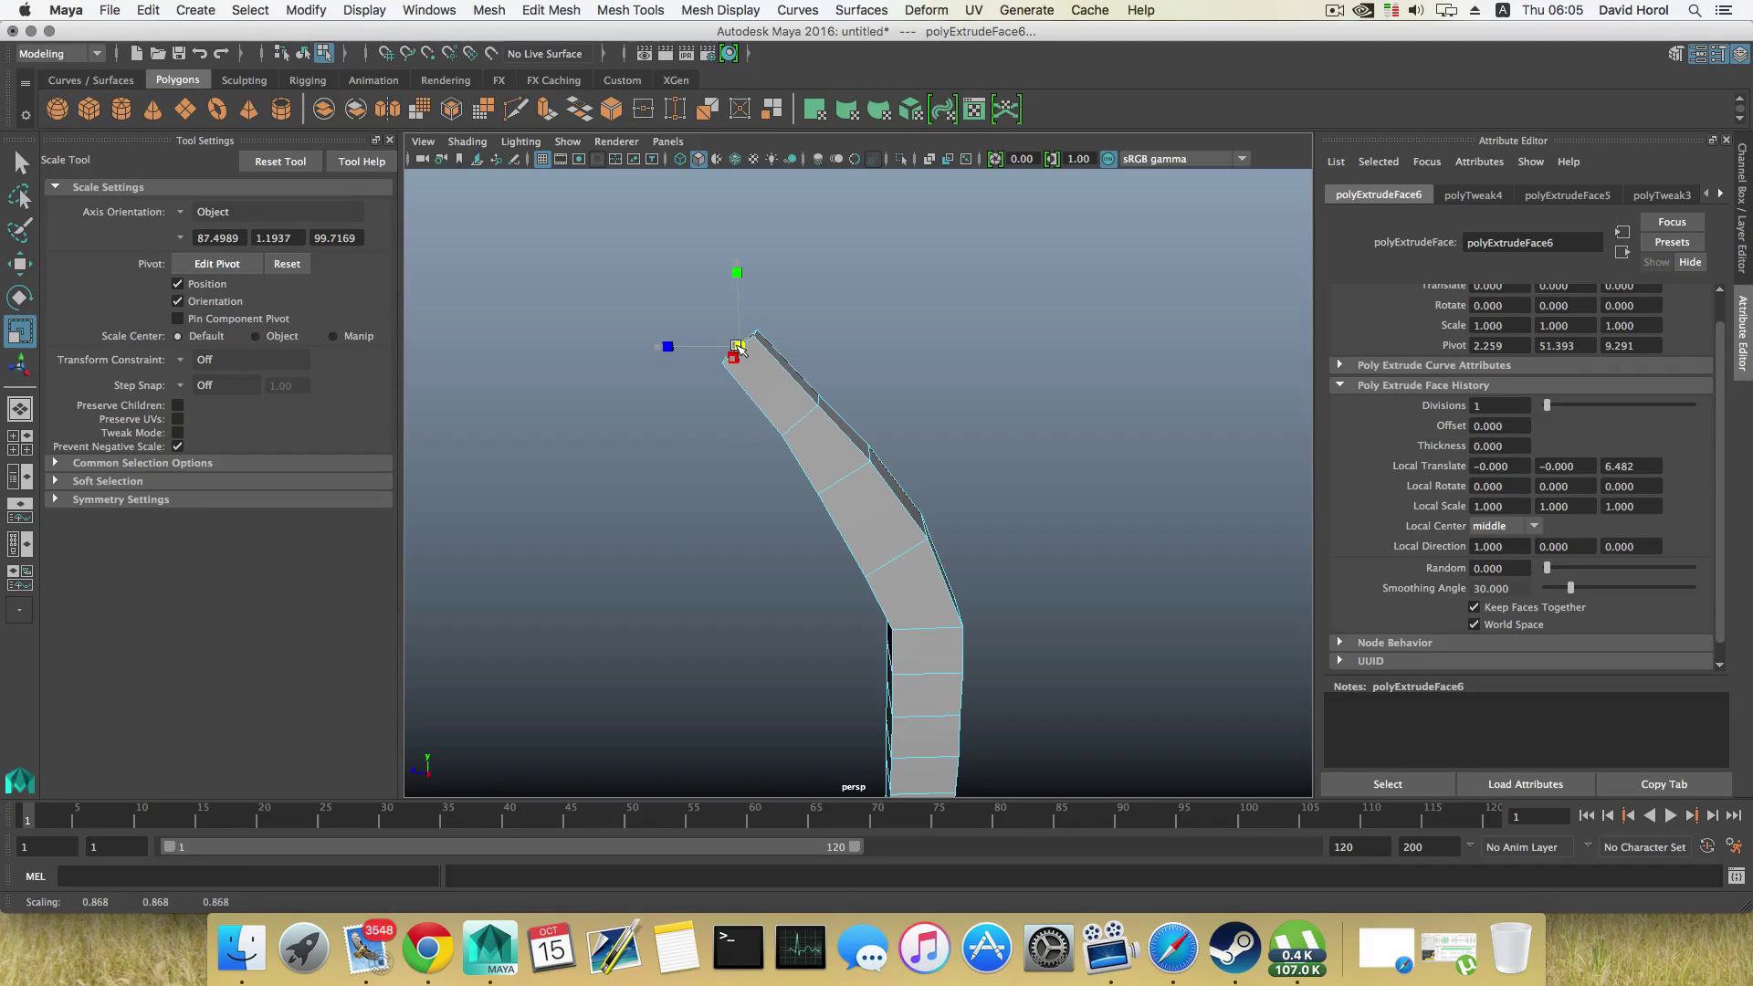
pyautogui.keyDown('alt'); pyautogui.moveTo(762, 364); pyautogui.dragTo(782, 378); pyautogui.keyUp('alt')
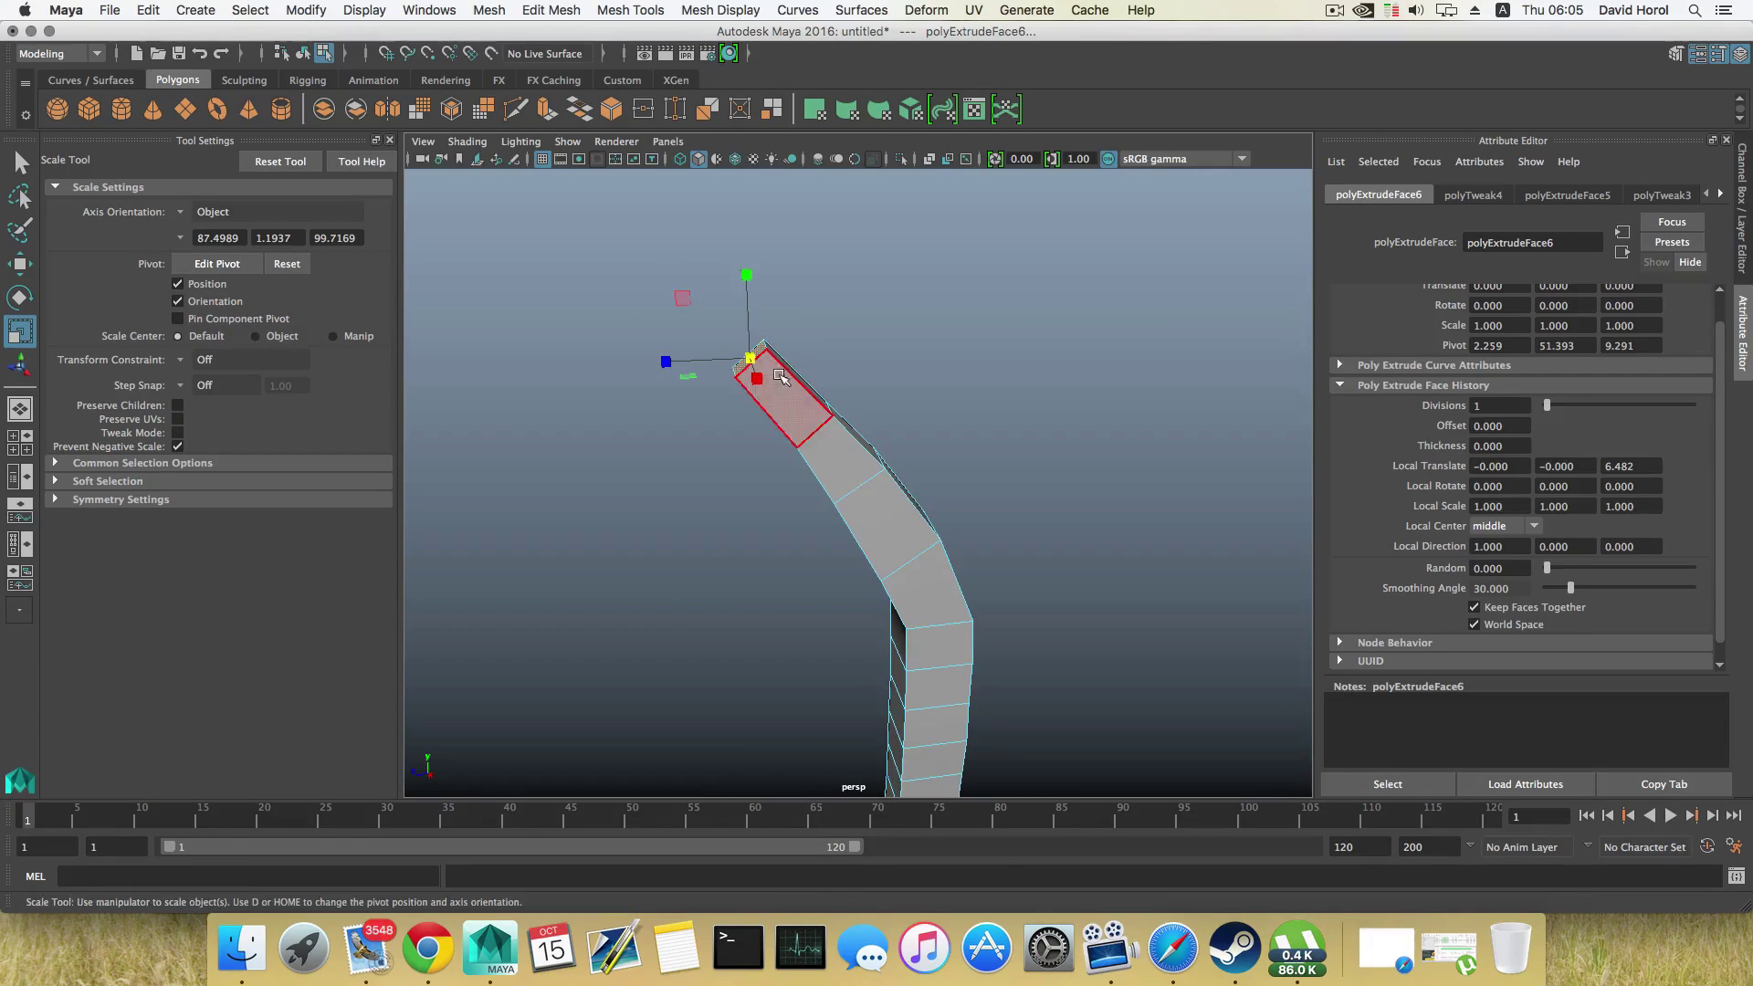
pyautogui.press('e')
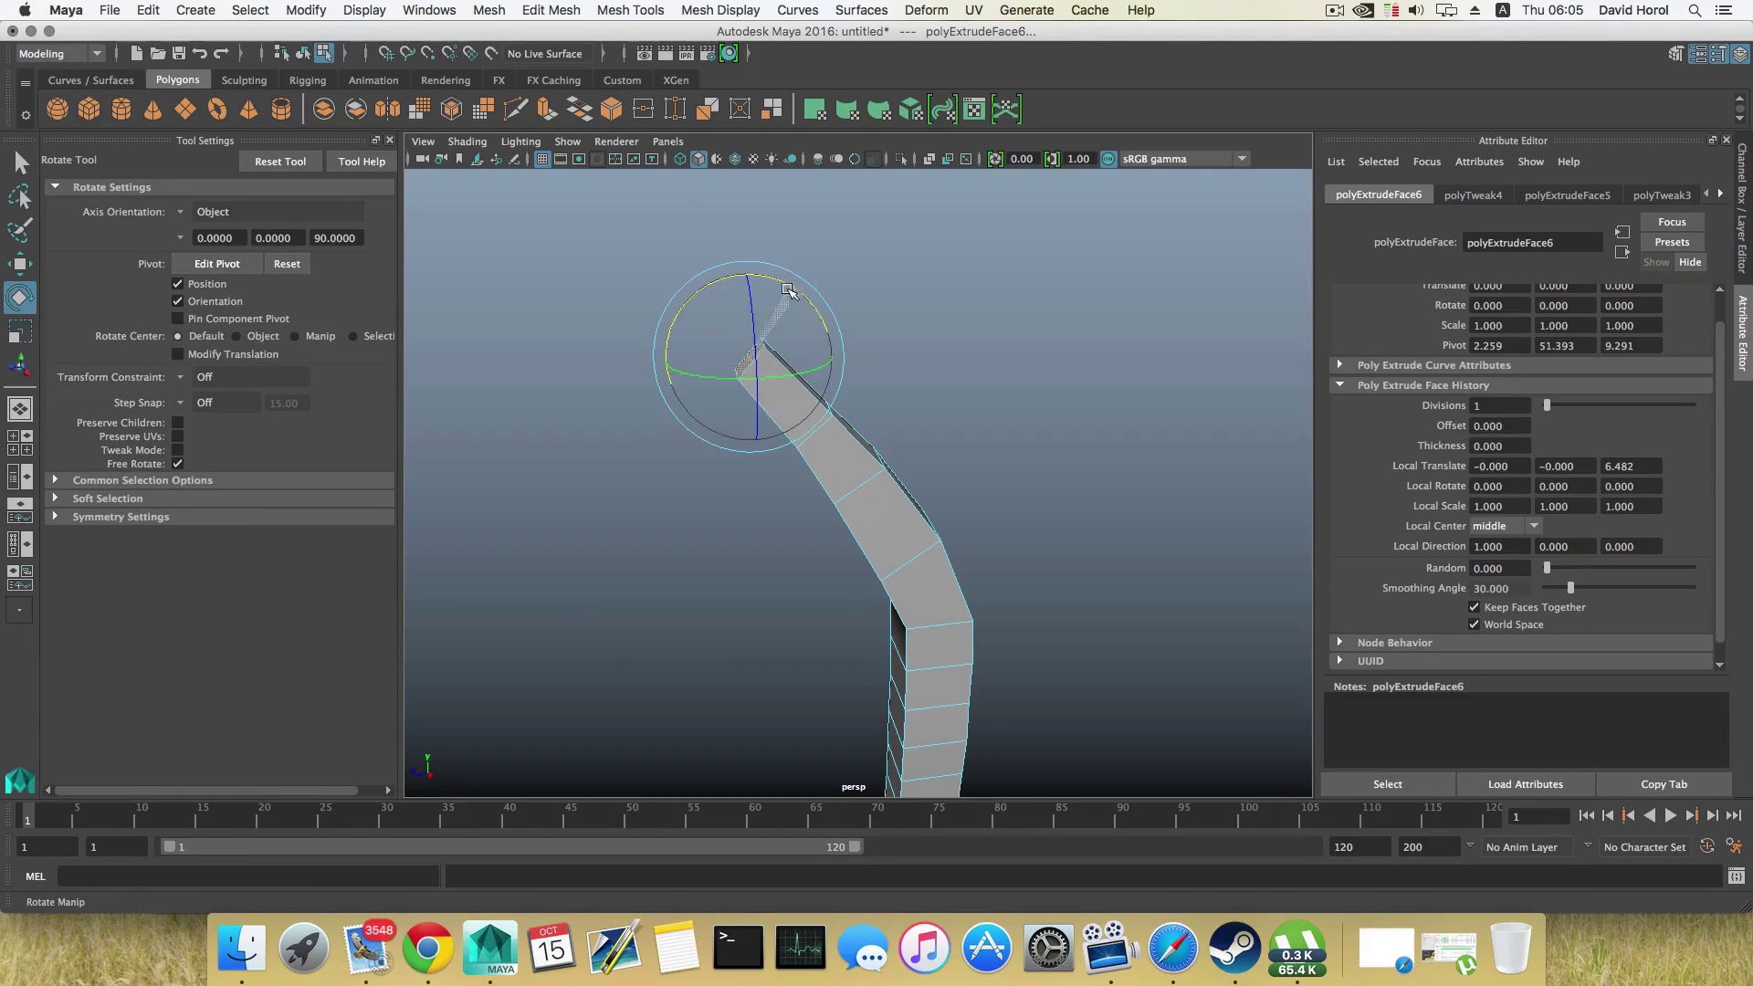
pyautogui.press('w')
pyautogui.click(749, 276)
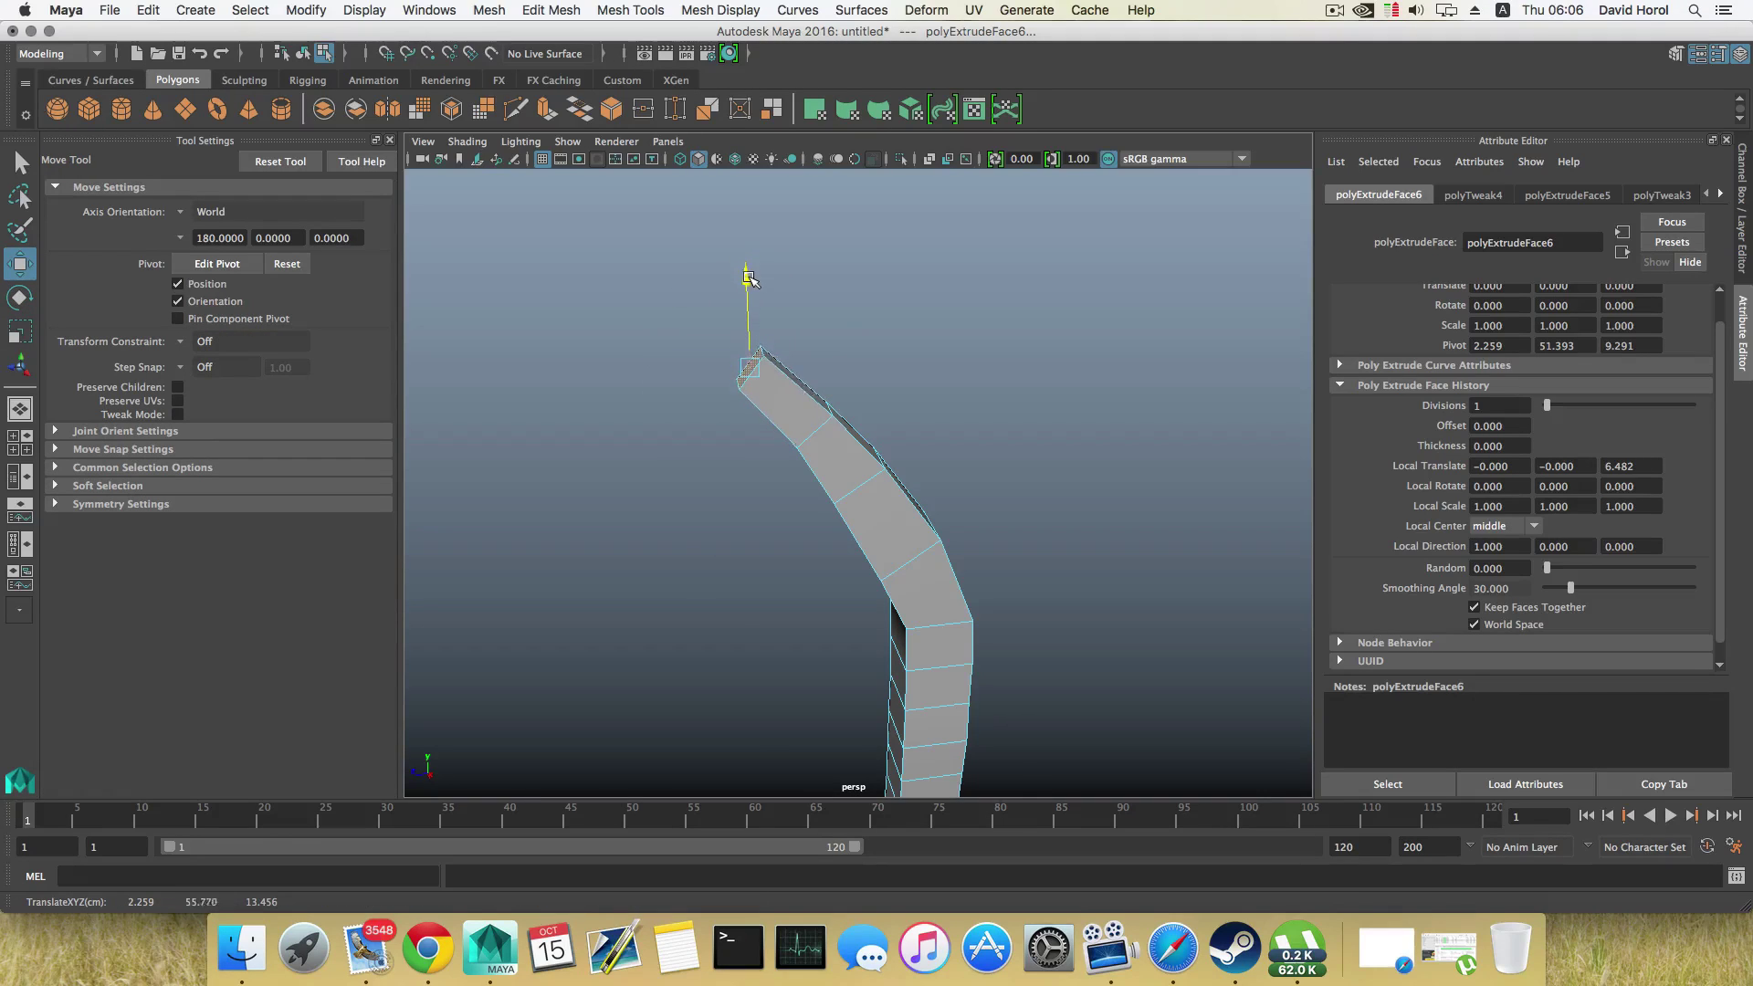
# Step: Extrude the branch's end face twice more, the second time by about 4.88, scaling each new end face down
pyautogui.keyDown('alt'); pyautogui.moveTo(754, 305); pyautogui.dragTo(682, 600); pyautogui.keyUp('alt')
pyautogui.click(548, 111)
pyautogui.press('r')
pyautogui.hotkey('ctrl', 'e')
pyautogui.press('r')
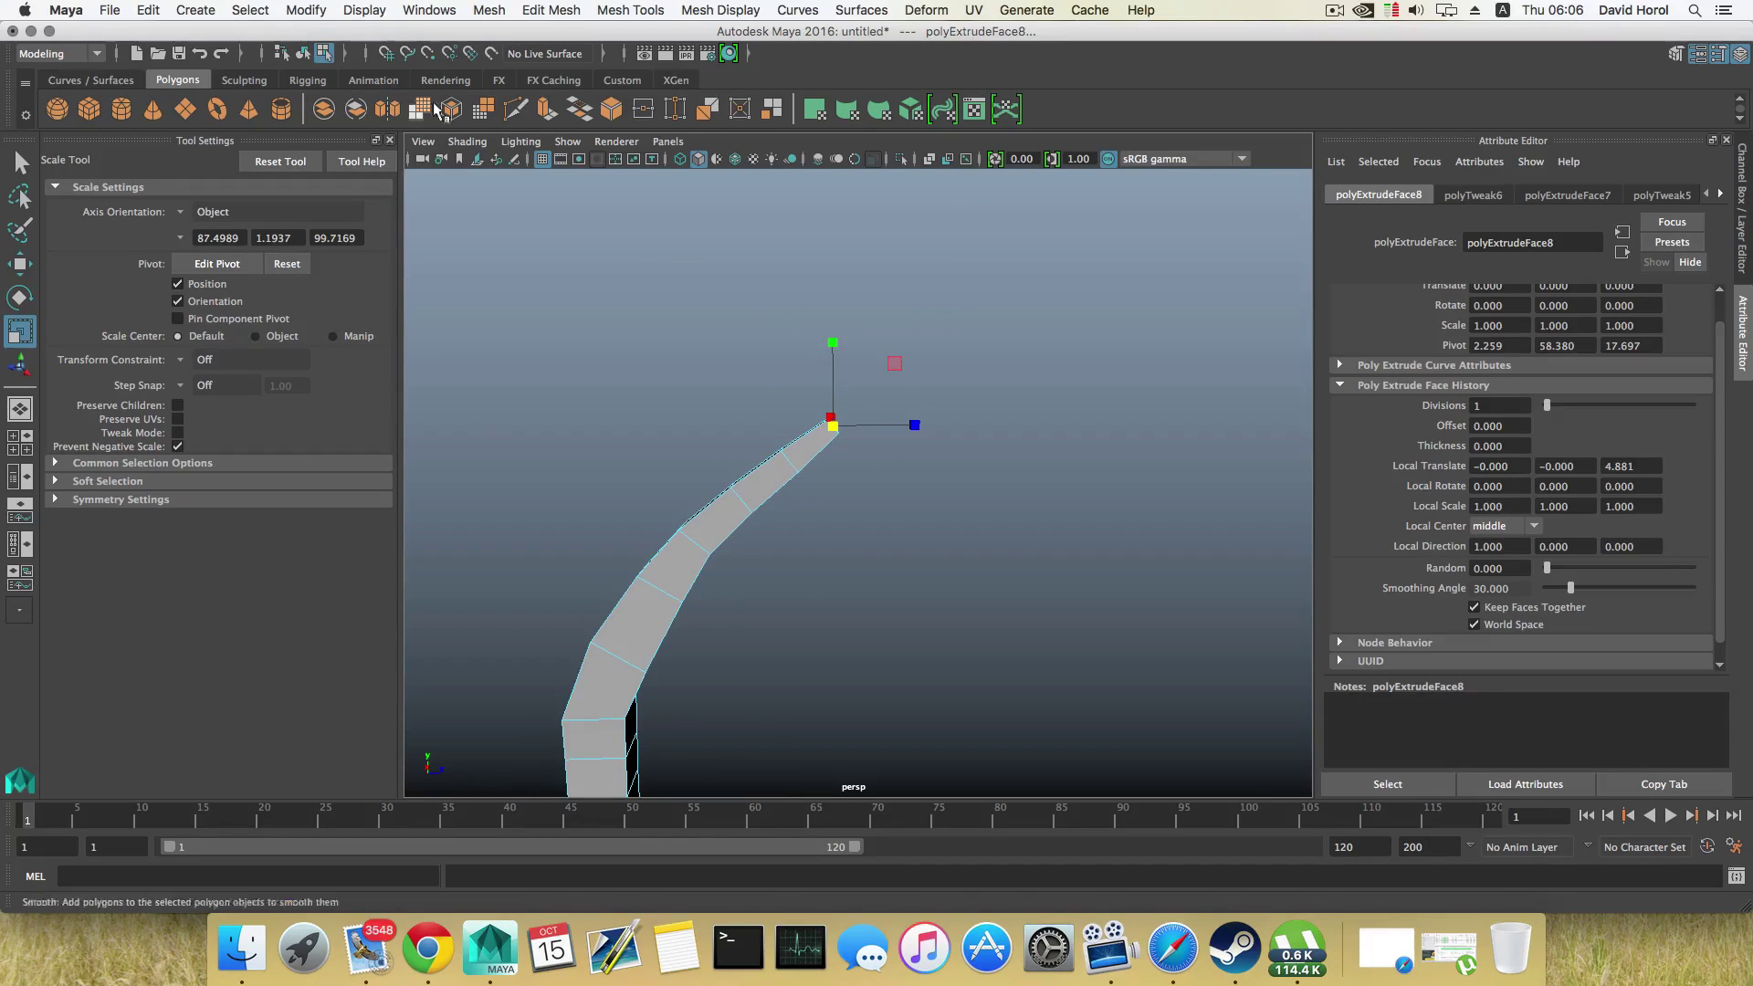
# Step: Extrude the branch tip by about 4.72, scale its end face to about 0.41, and nudge it along Z
pyautogui.click(544, 110)
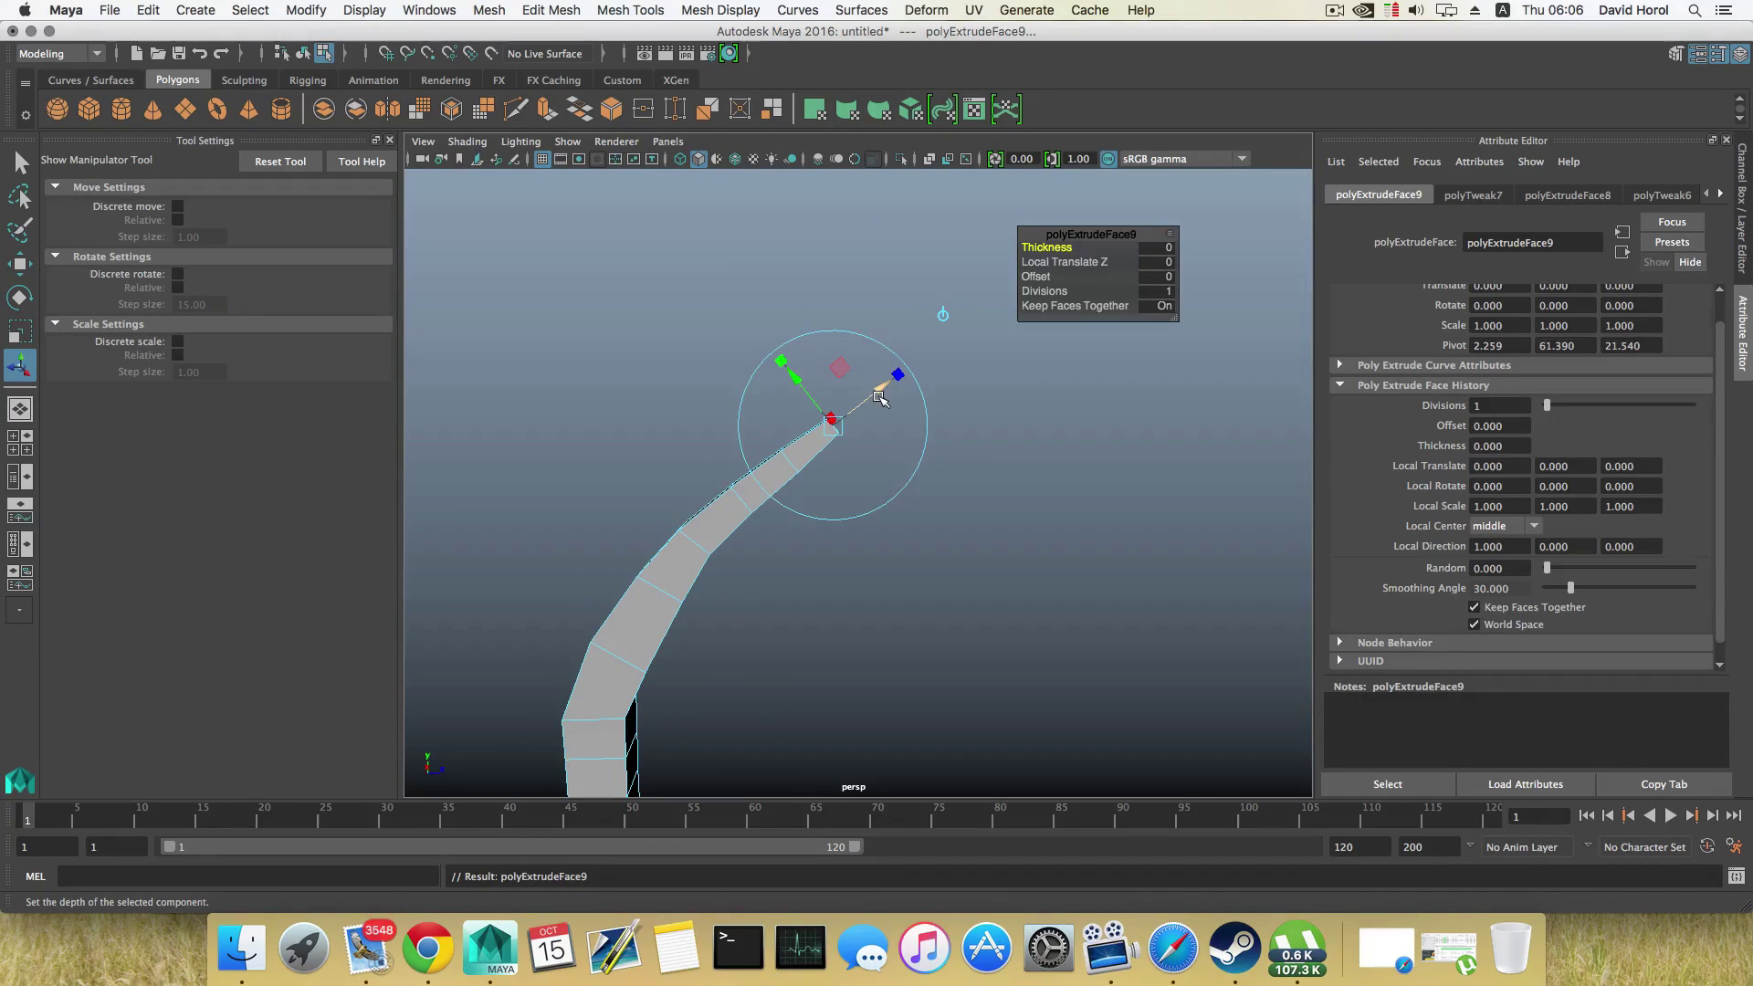
pyautogui.moveTo(878, 396); pyautogui.dragTo(900, 365)
pyautogui.press('r')
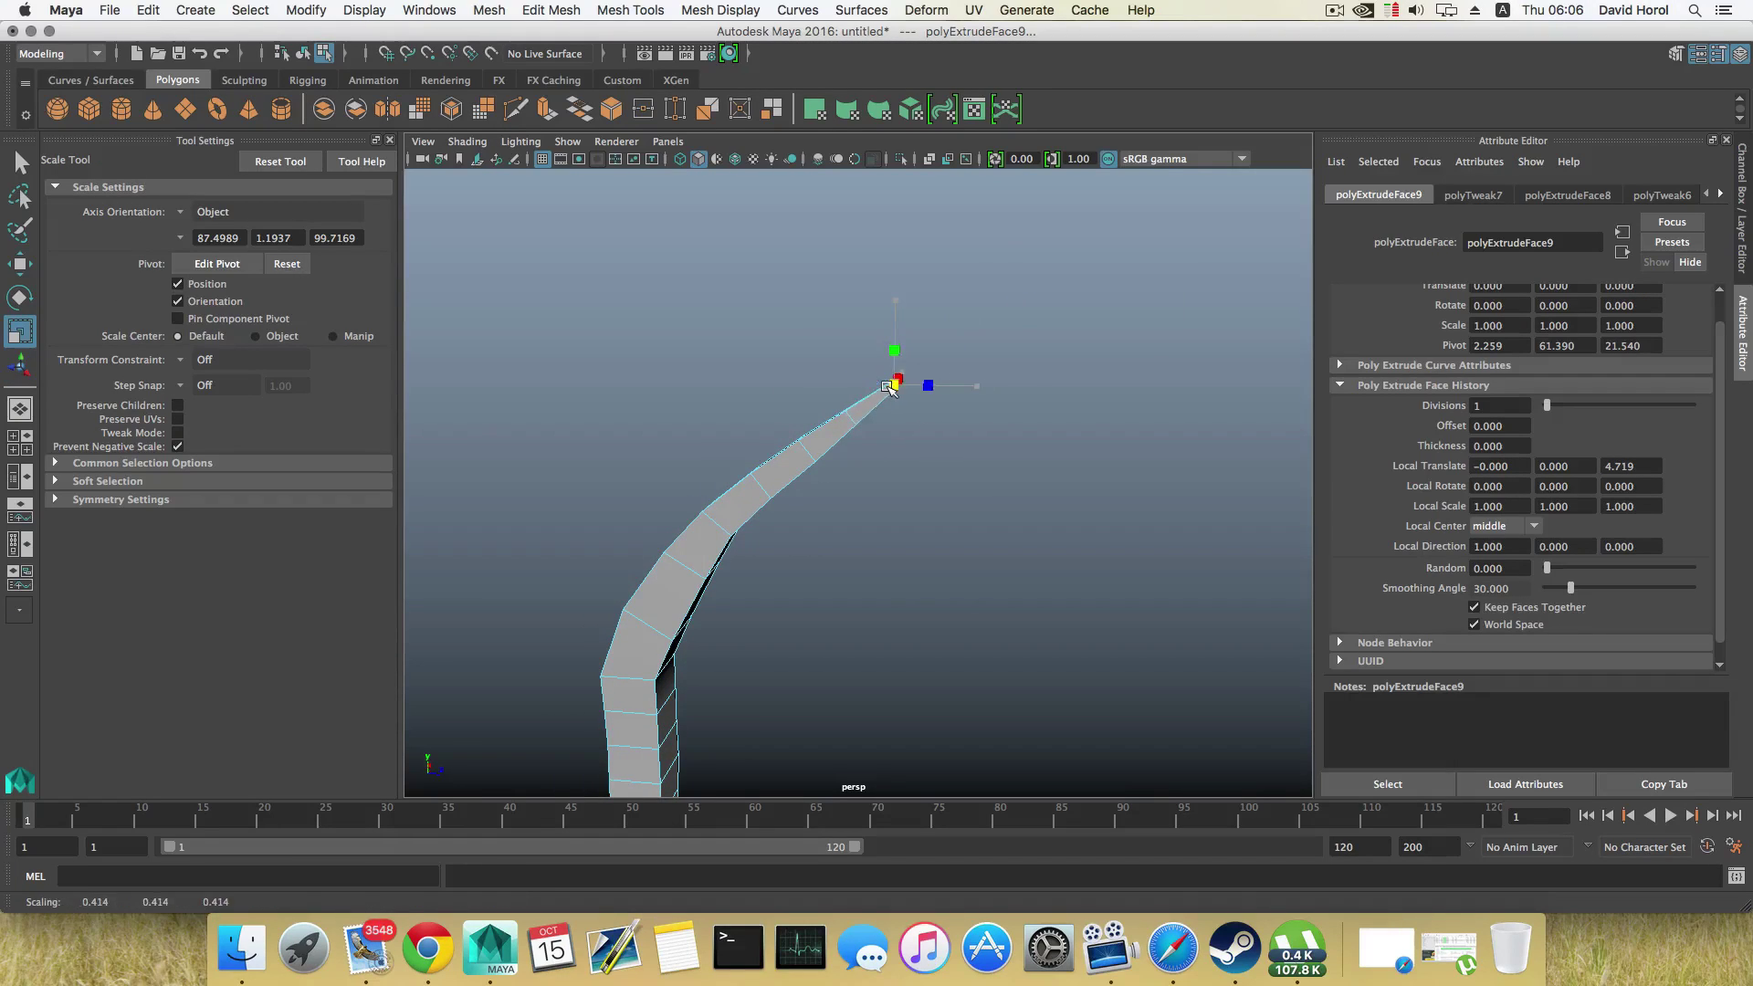
pyautogui.press('w')
pyautogui.click(979, 387)
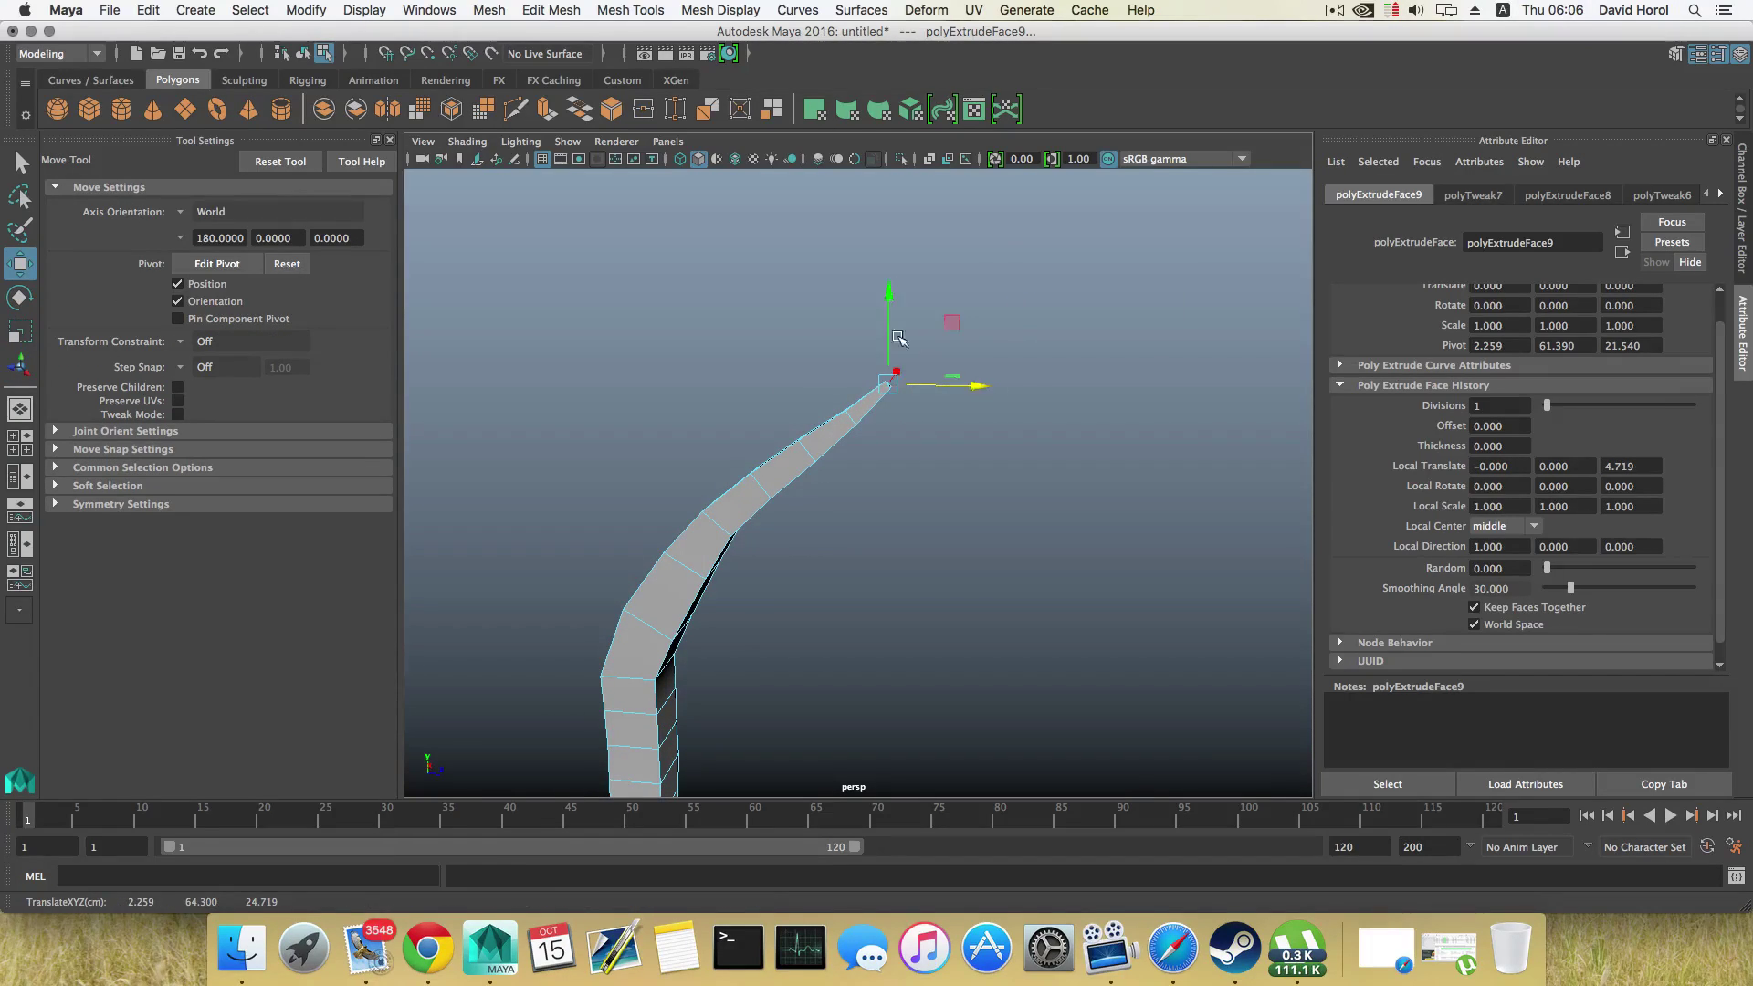
# Step: Insert an edge loop around the middle of the segment just above the trunk's bend
pyautogui.keyDown('alt'); pyautogui.moveTo(863, 337); pyautogui.dragTo(854, 545); pyautogui.keyUp('alt')
pyautogui.click(765, 538)
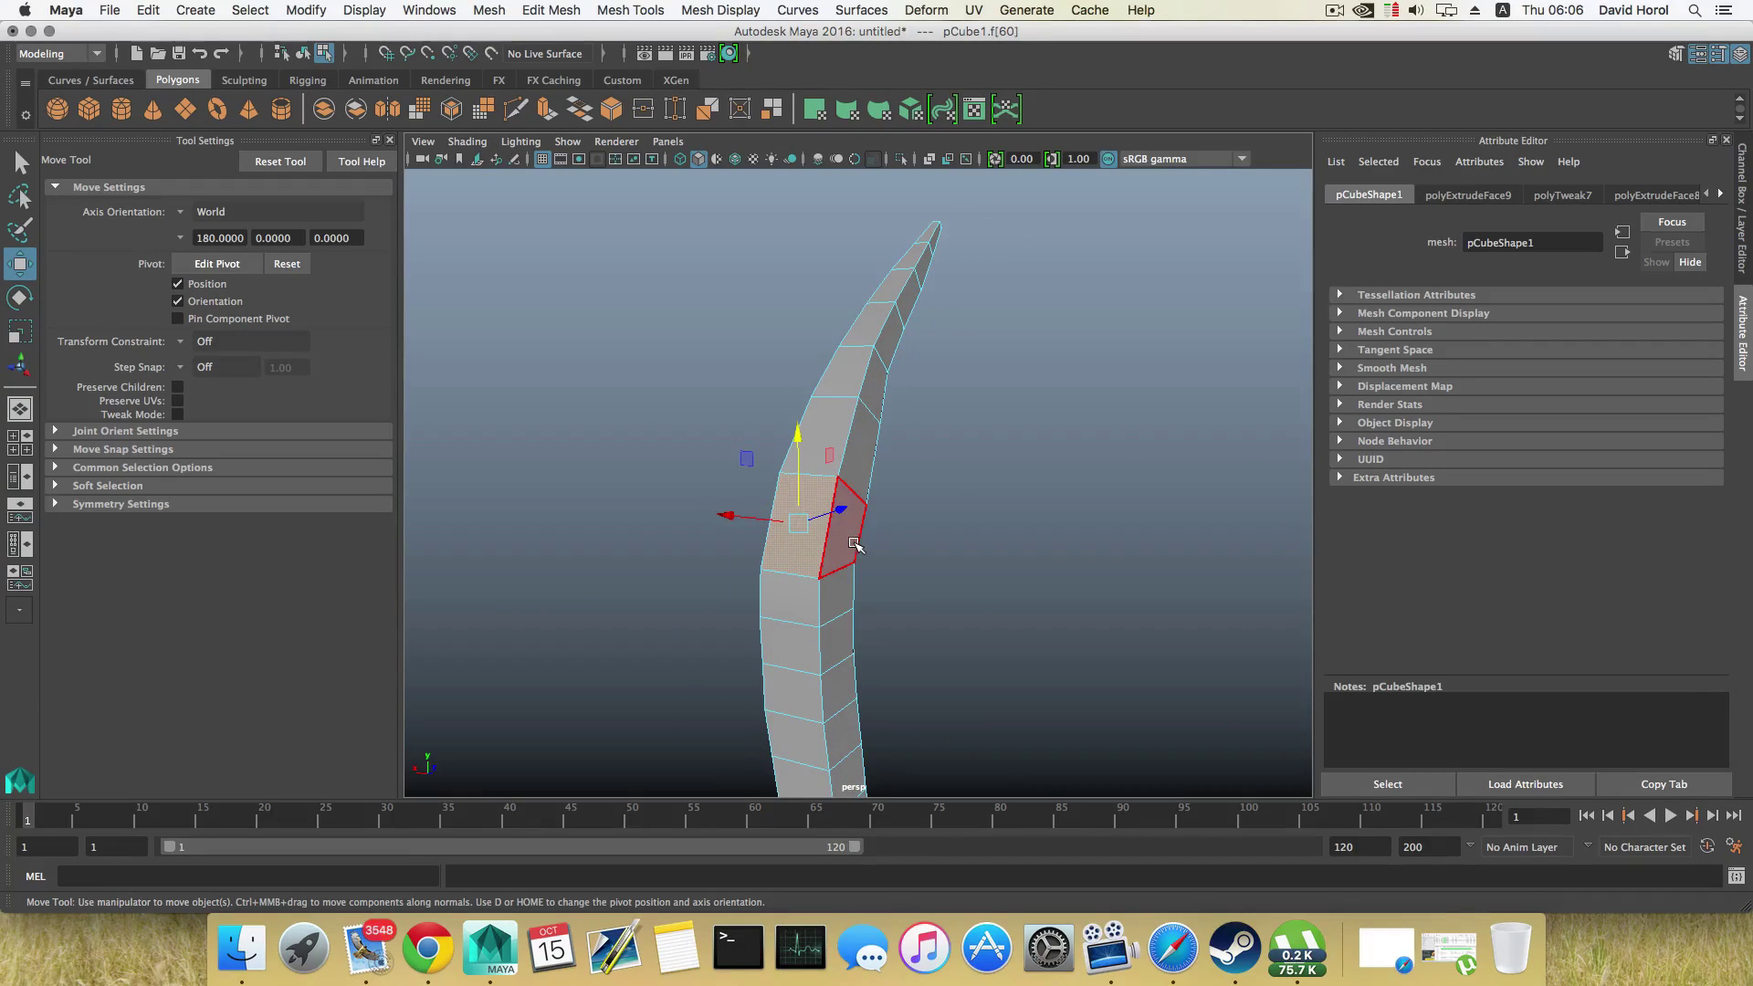
pyautogui.press('F8')
pyautogui.keyDown('shift'); pyautogui.moveTo(831, 522); pyautogui.dragTo(746, 552, button='right'); pyautogui.keyUp('shift')
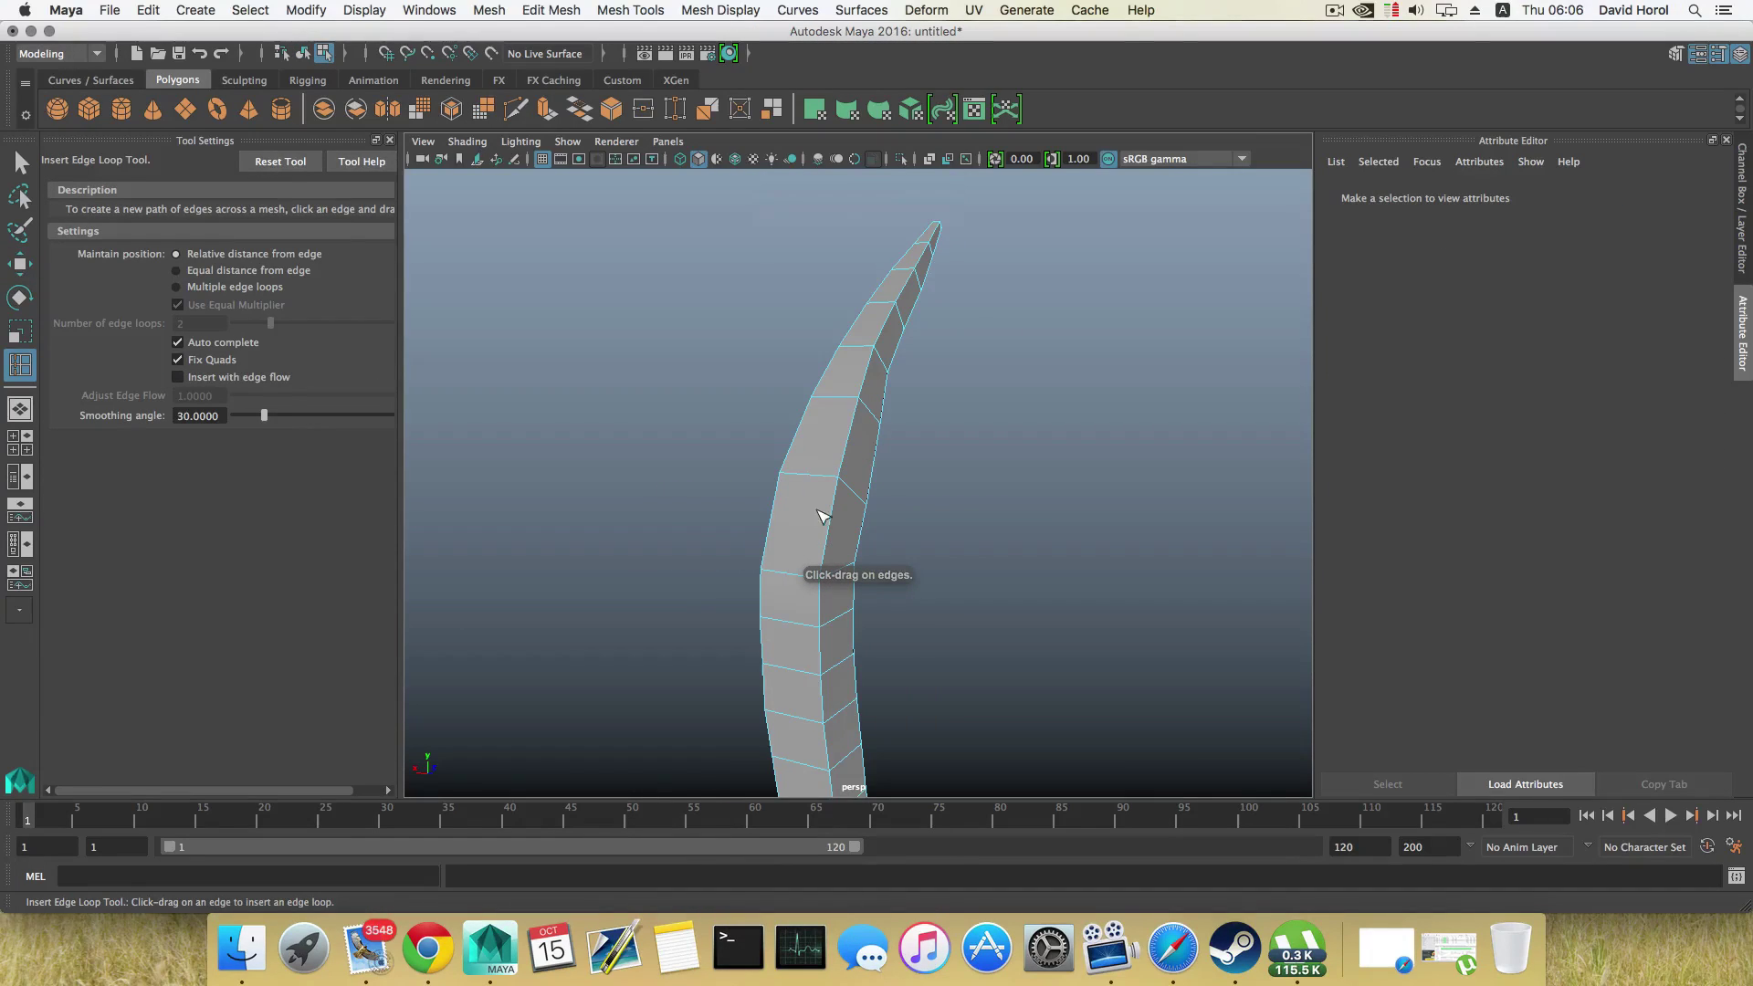
pyautogui.click(832, 530)
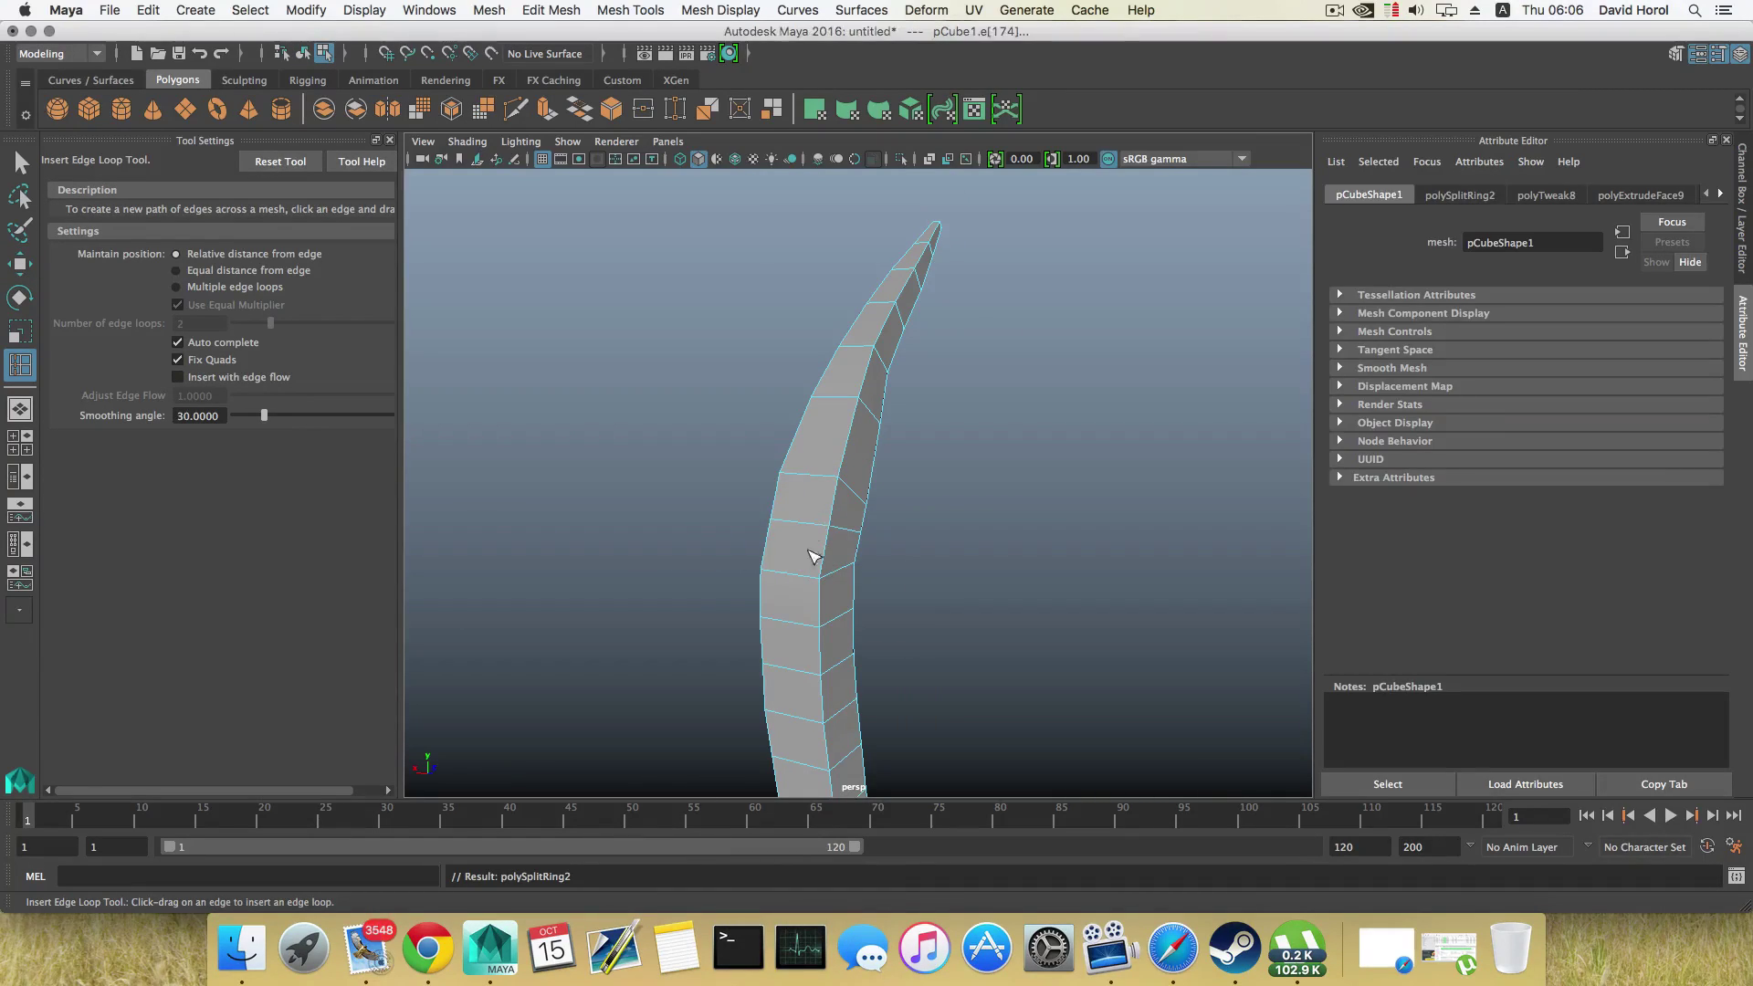
# Step: Extrude the trunk face just below the new edge loop by about 5.84 to start a second branch, and scale its end down
pyautogui.moveTo(827, 534); pyautogui.dragTo(828, 543, button='right')
pyautogui.press('q')
pyautogui.click(830, 546)
pyautogui.keyDown('alt'); pyautogui.moveTo(830, 546); pyautogui.dragTo(717, 608); pyautogui.keyUp('alt')
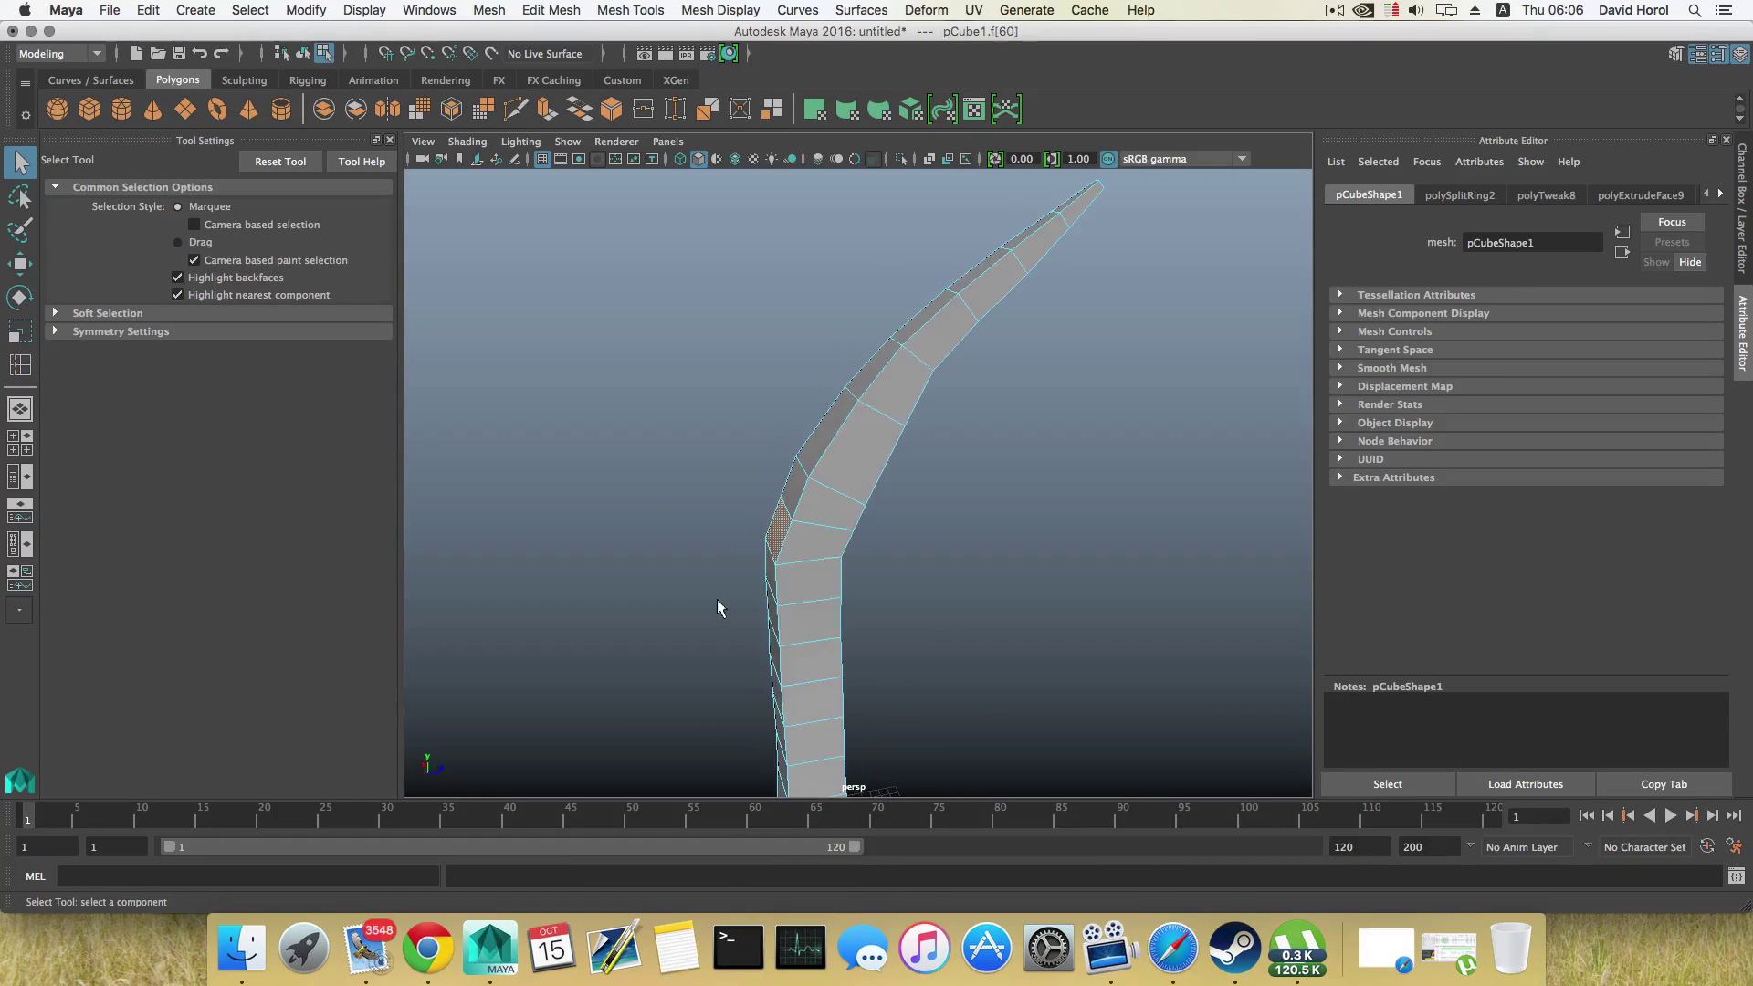
pyautogui.click(547, 109)
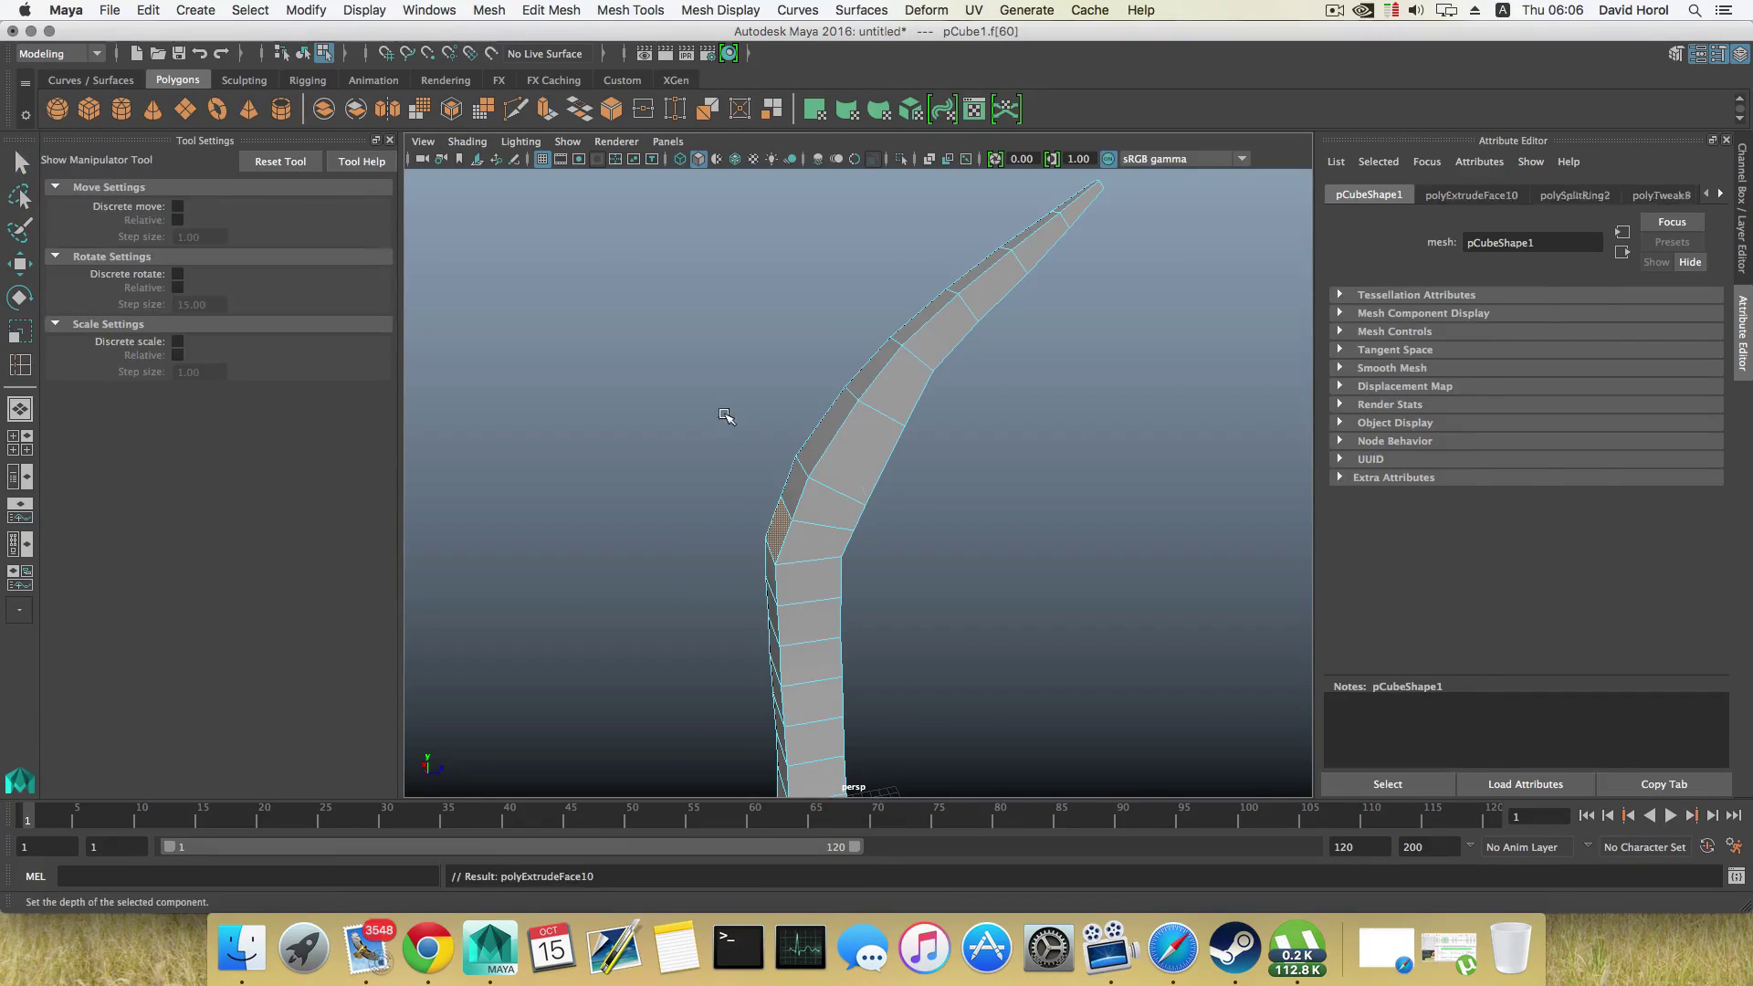
pyautogui.moveTo(733, 524)
pyautogui.mouseDown()
pyautogui.moveTo(639, 500)
pyautogui.moveTo(707, 514)
pyautogui.mouseUp()
pyautogui.press('r')
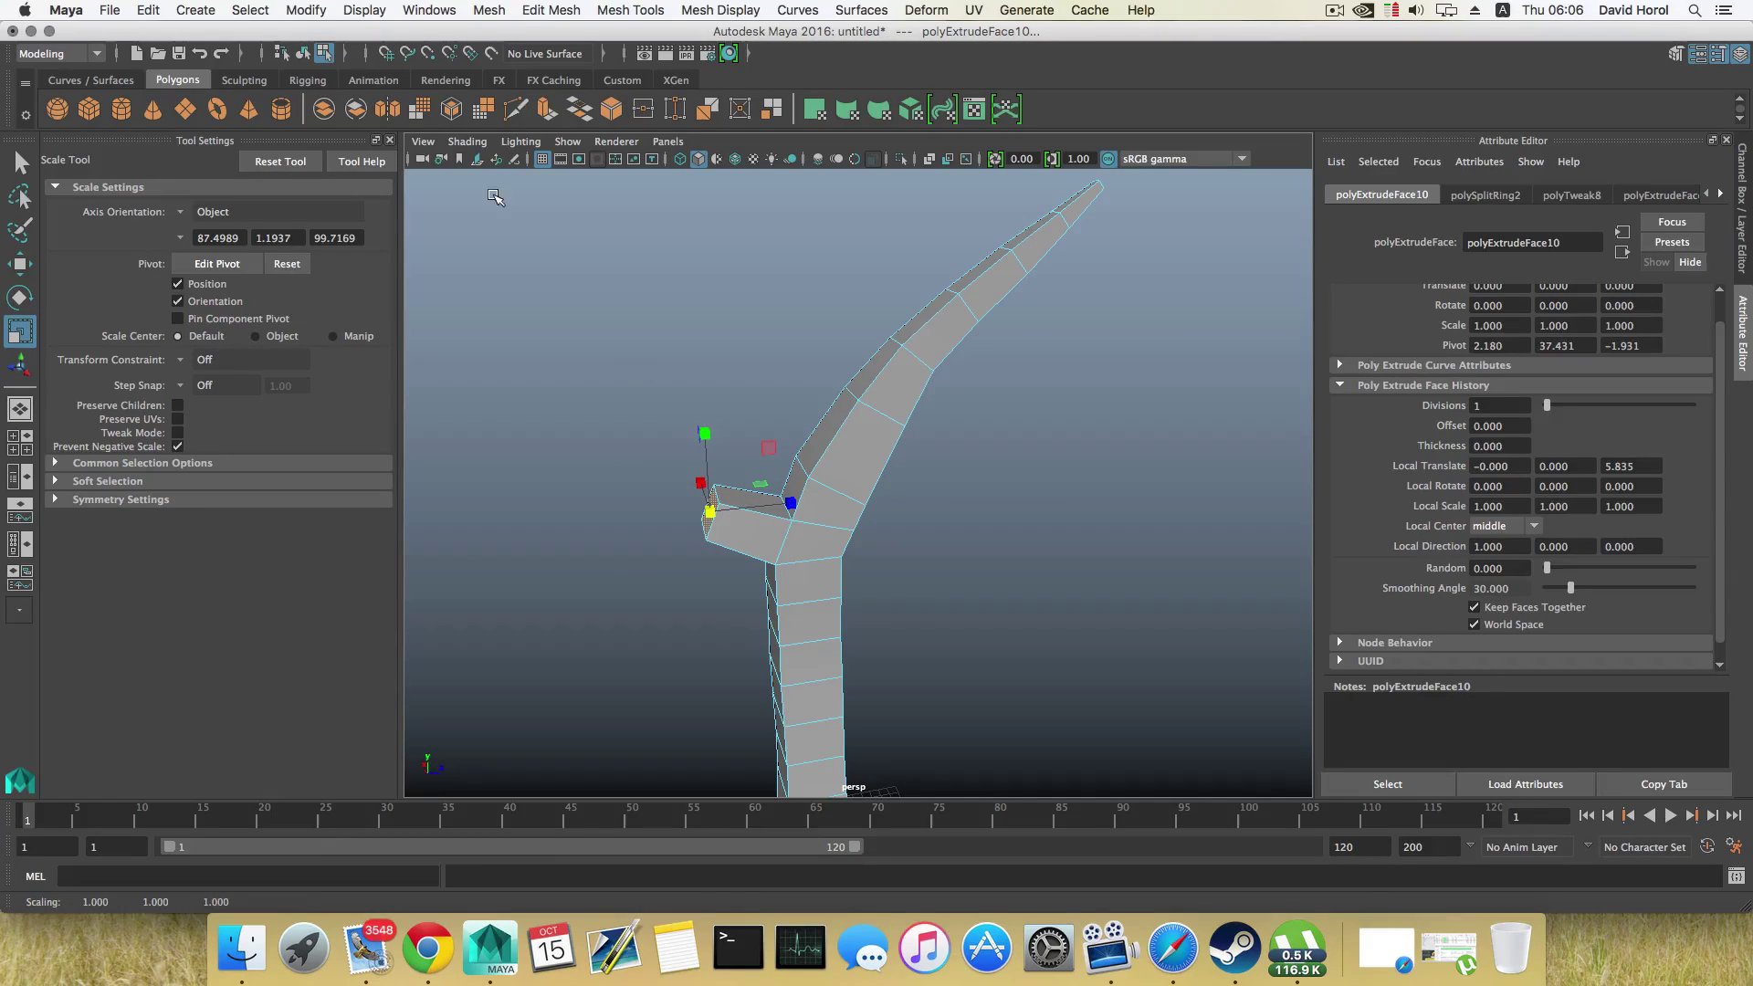
# Step: Extrude the second branch's end face by about 5.06, scale it down, and rotate it slightly
pyautogui.click(547, 109)
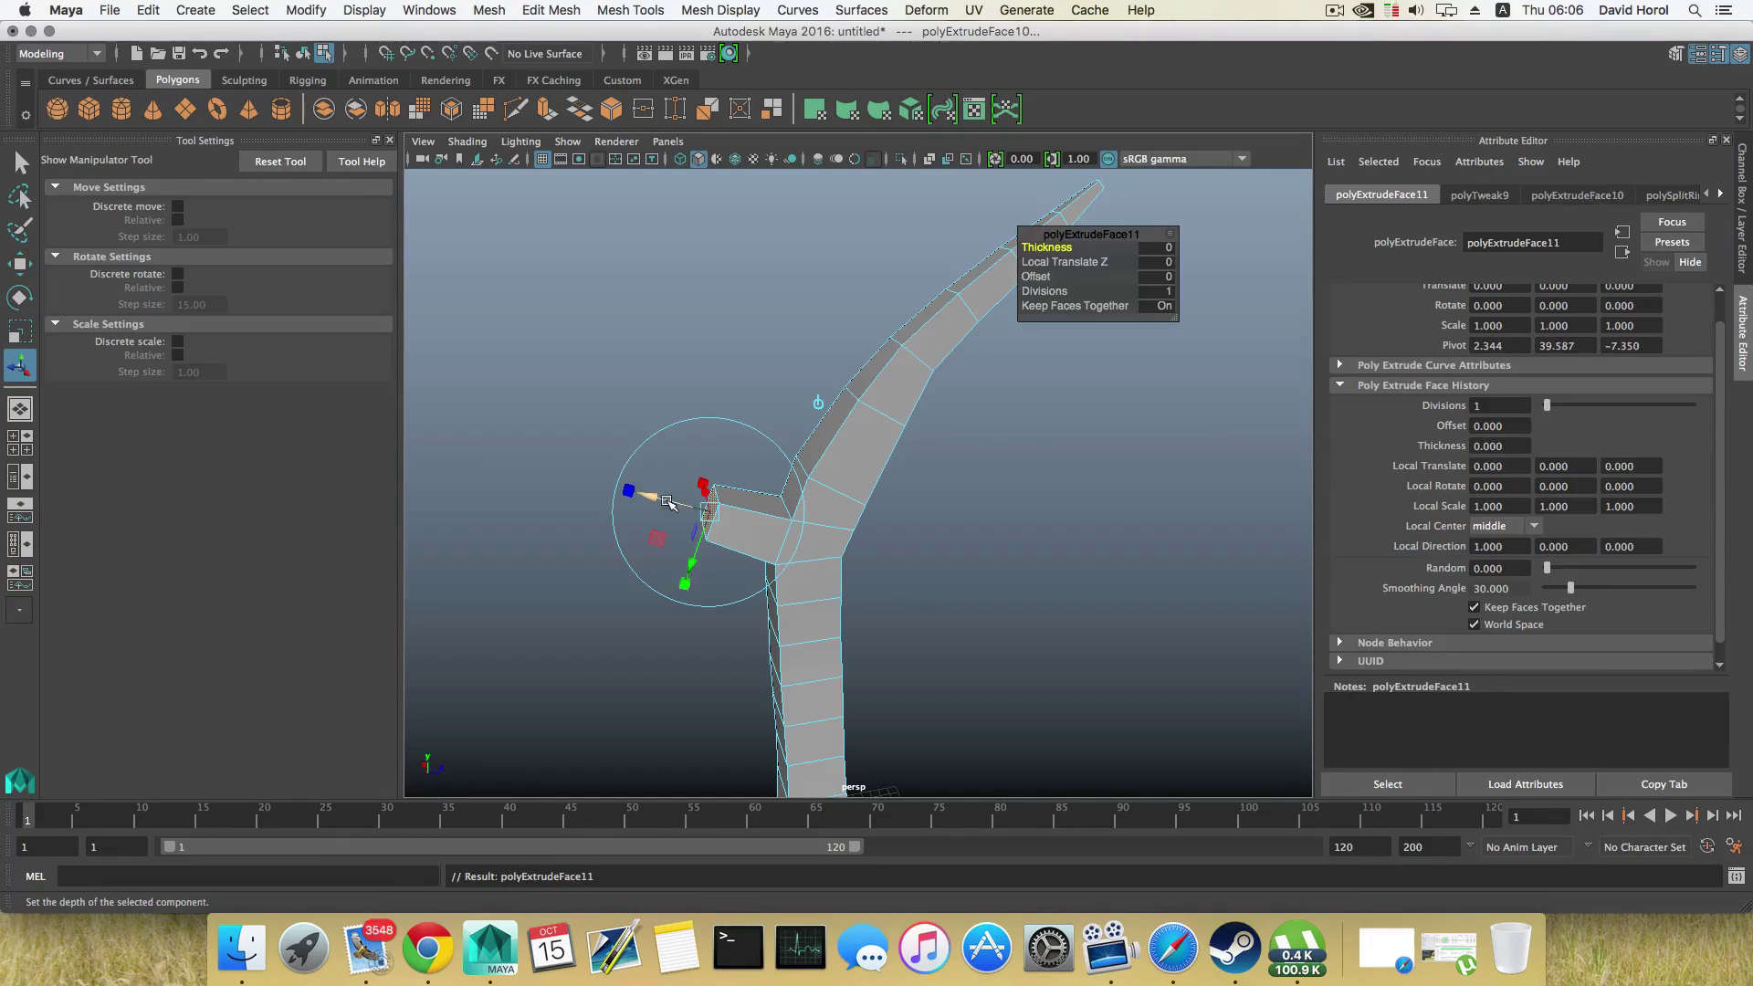
pyautogui.moveTo(655, 498)
pyautogui.mouseDown()
pyautogui.moveTo(590, 481)
pyautogui.moveTo(644, 499)
pyautogui.mouseUp()
pyautogui.press('r')
pyautogui.press('e')
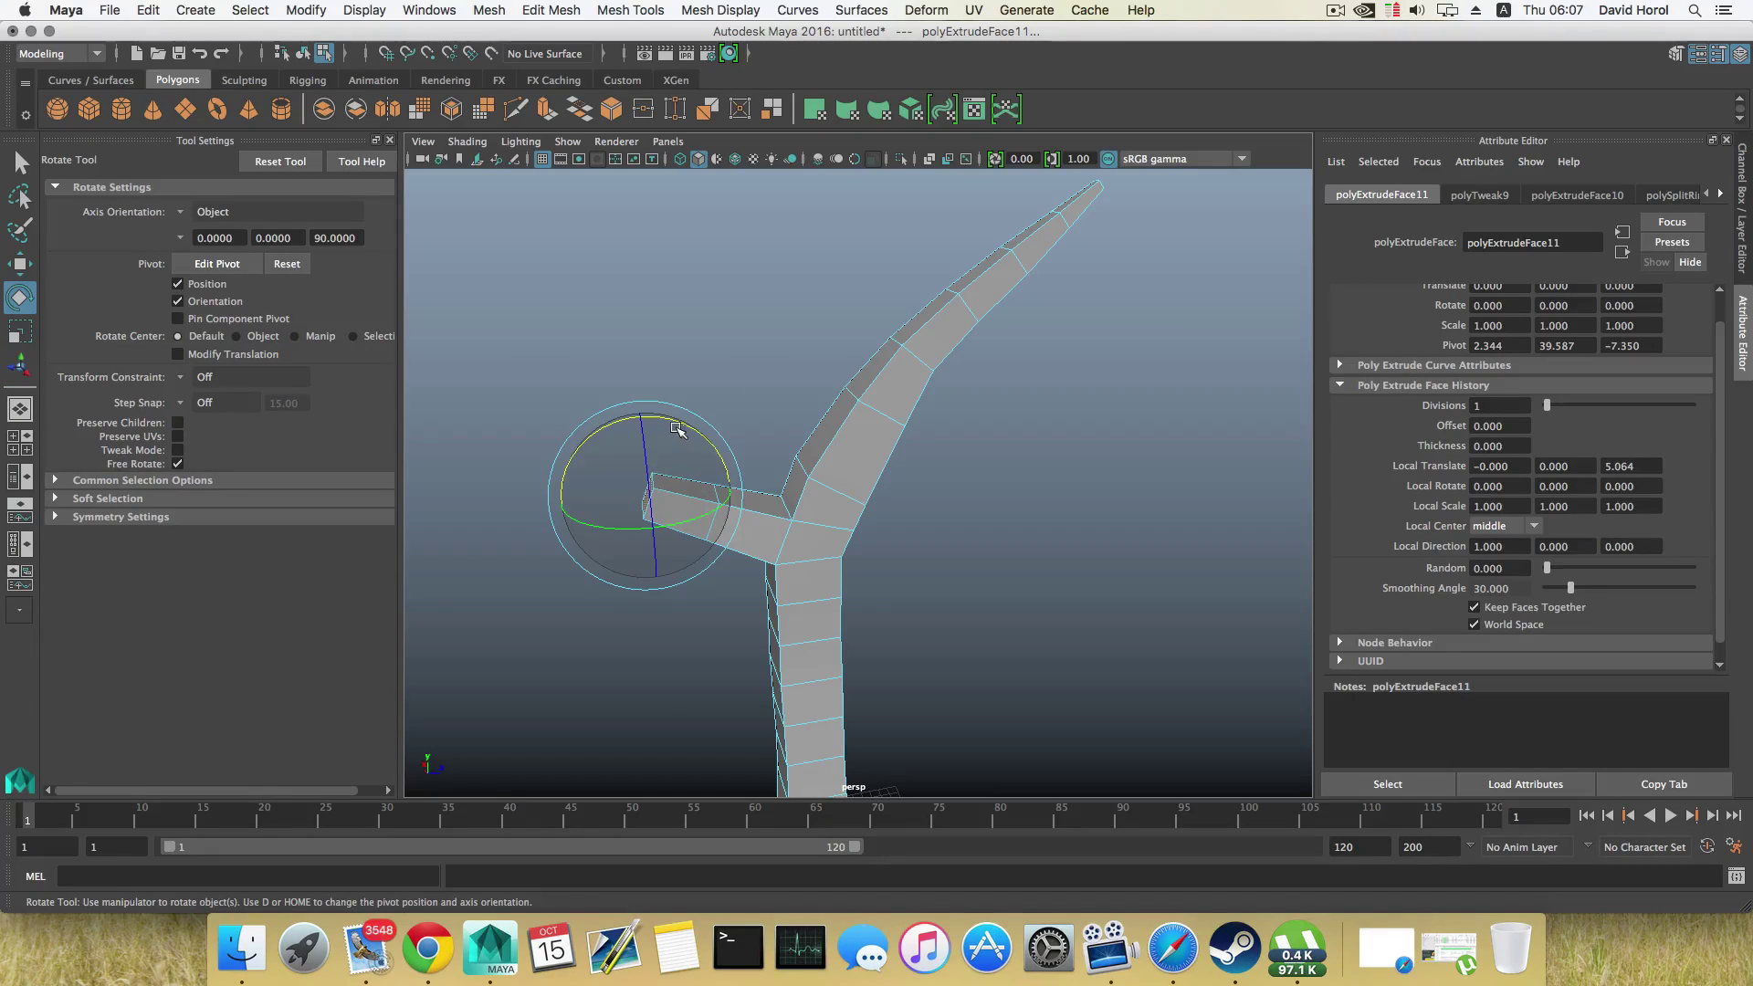
pyautogui.moveTo(677, 428); pyautogui.dragTo(683, 428)
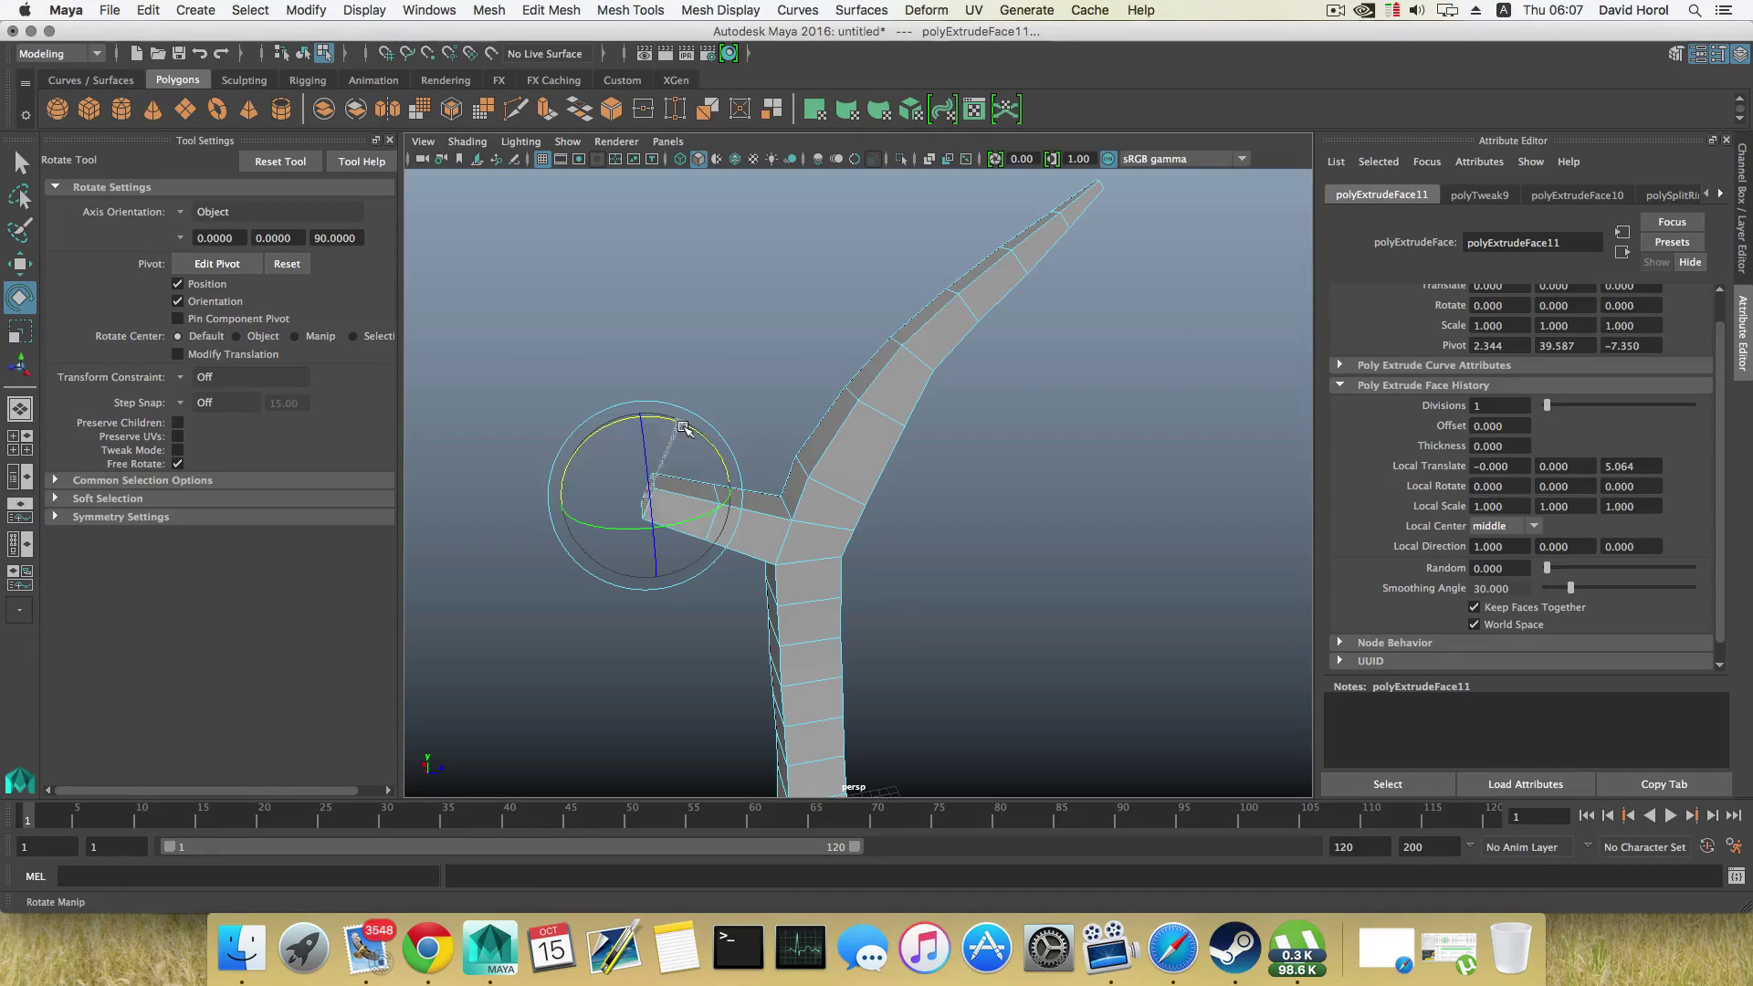
# Step: Extrude the second branch's end face by about 5.78 and scale the new end face down
pyautogui.click(545, 109)
pyautogui.moveTo(587, 471); pyautogui.dragTo(515, 442)
pyautogui.press('r')
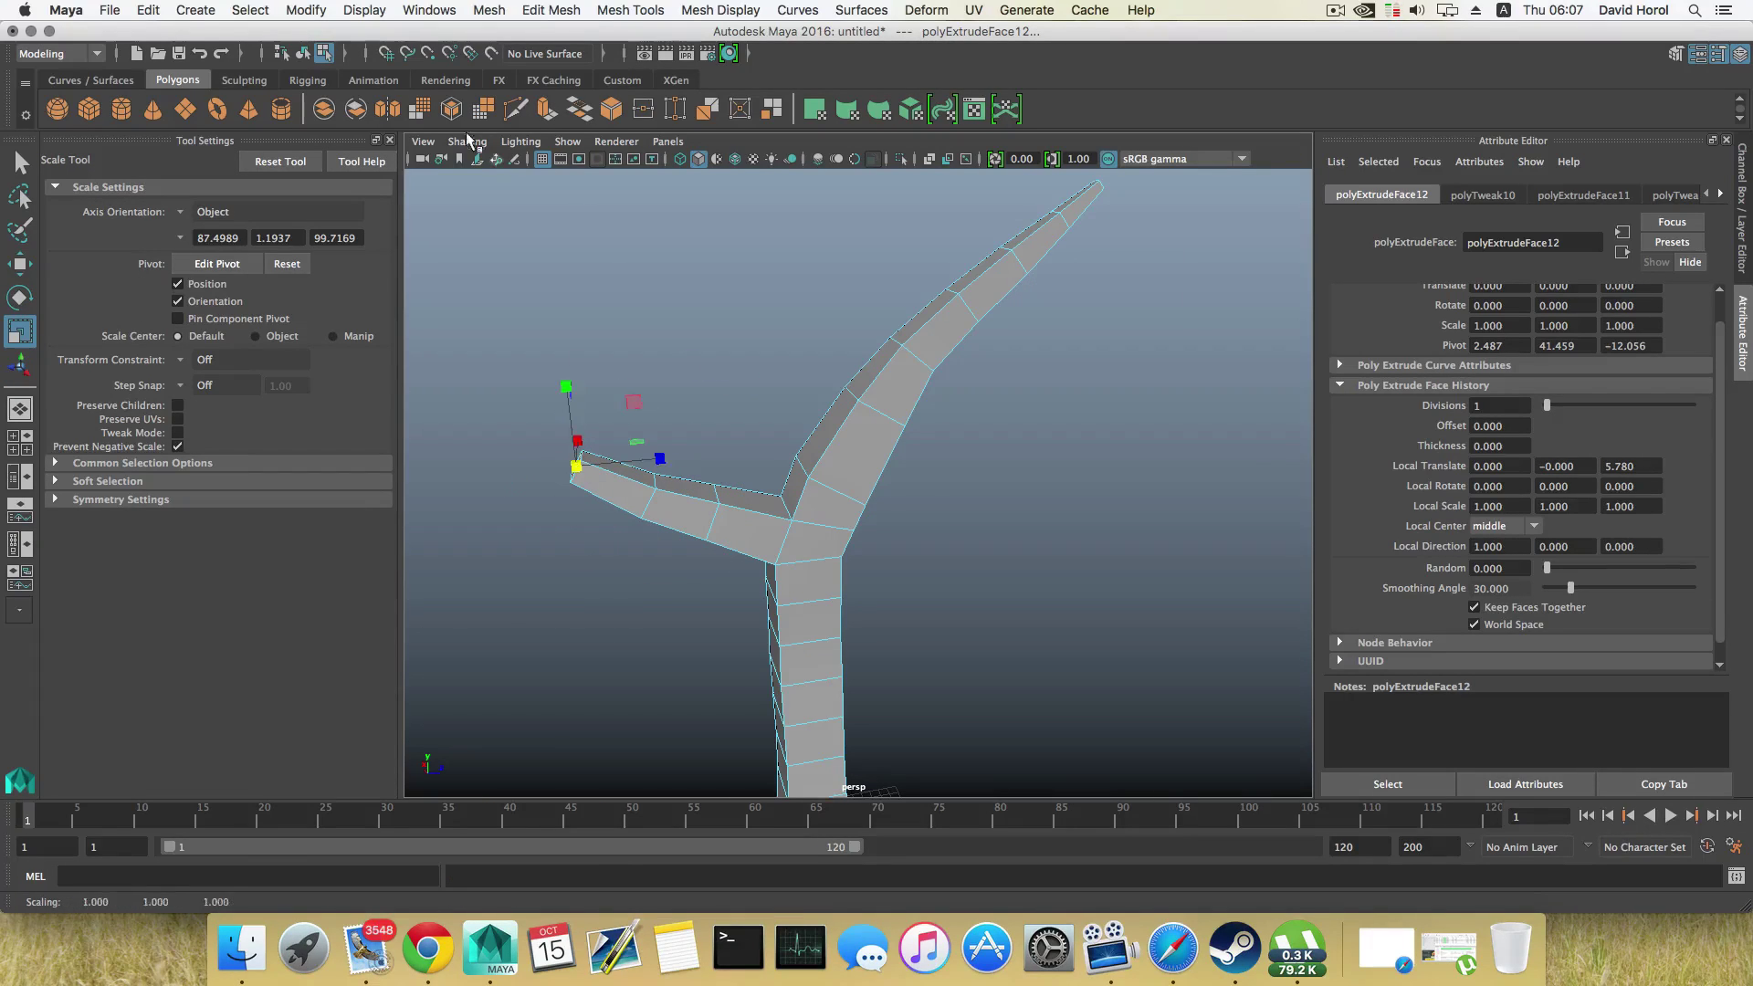
# Step: Extrude the second branch's end face three more times, scaling each new end face down to taper the branch to a tip
pyautogui.click(548, 111)
pyautogui.moveTo(639, 383)
pyautogui.keyDown('alt'); pyautogui.mouseDown()
pyautogui.moveTo(712, 384)
pyautogui.moveTo(611, 377)
pyautogui.moveTo(671, 406)
pyautogui.moveTo(567, 359)
pyautogui.moveTo(609, 384)
pyautogui.mouseUp(); pyautogui.keyUp('alt')
pyautogui.press('r')
pyautogui.click(548, 111)
pyautogui.press('r')
pyautogui.hotkey('ctrl', 'e')
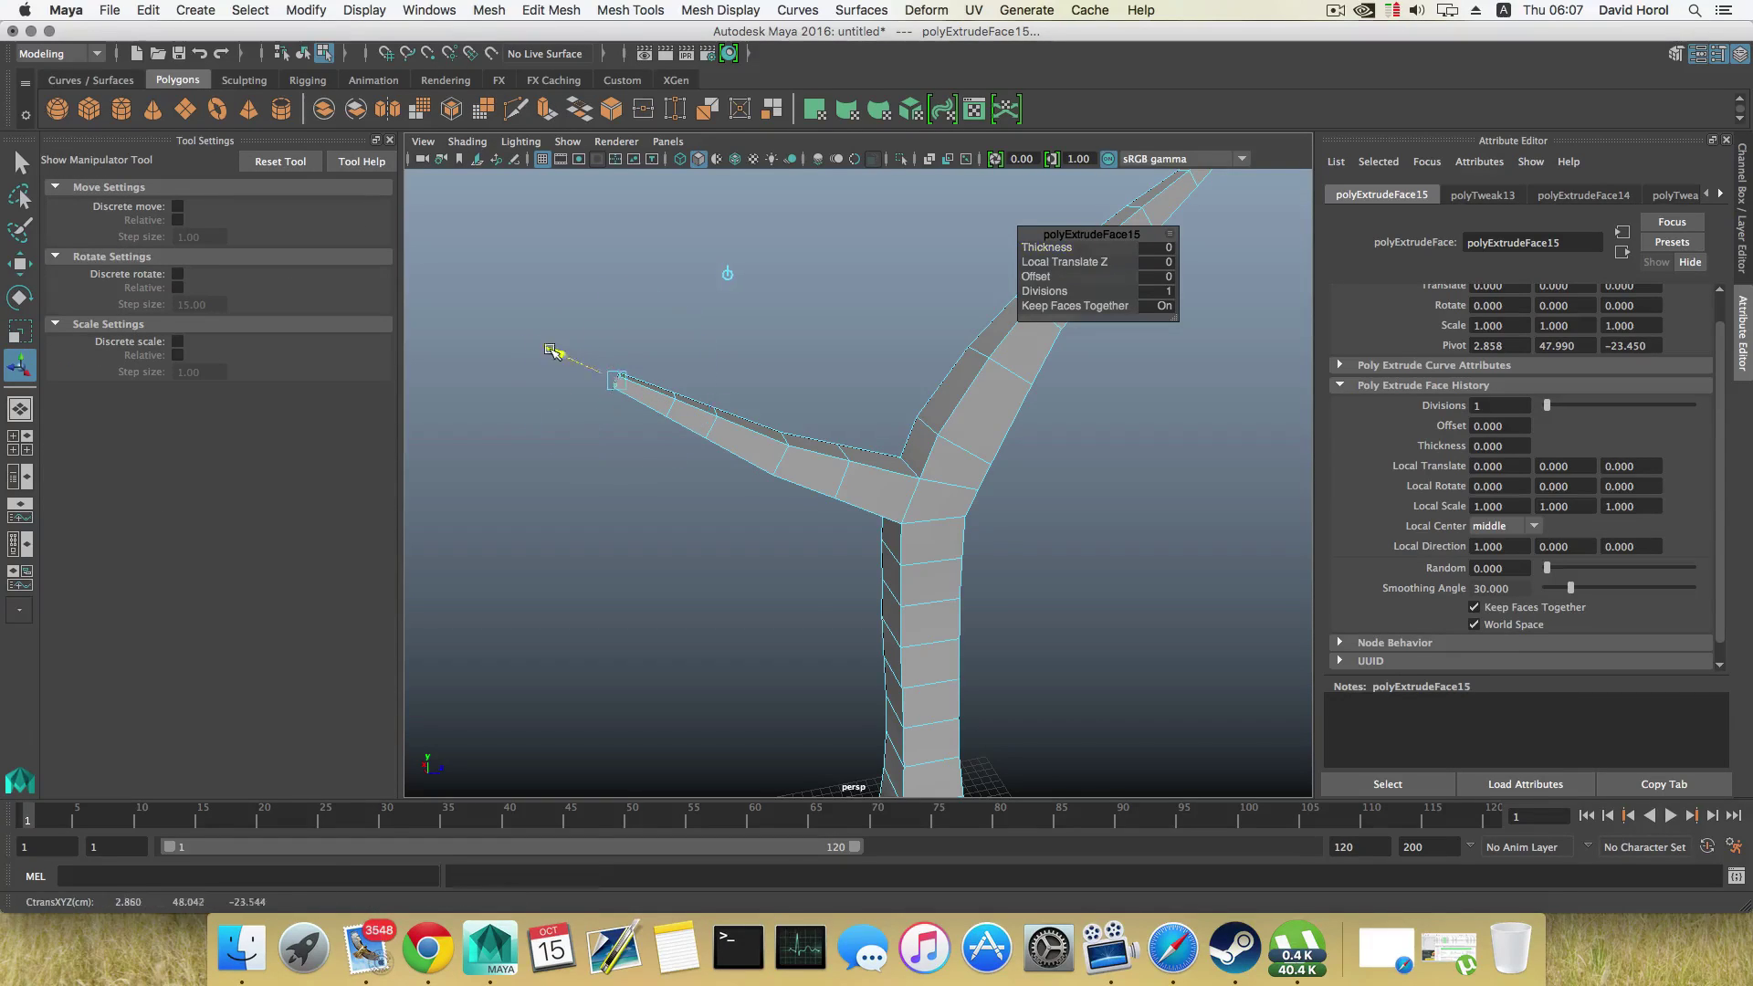
pyautogui.press('r')
# Step: Extrude the unused trunk face just below the edge loop, beside the second branch, by about 4.54 to start a third branch
pyautogui.moveTo(577, 364); pyautogui.dragTo(895, 456)
pyautogui.click(704, 382)
pyautogui.scroll(3, 949, 473)
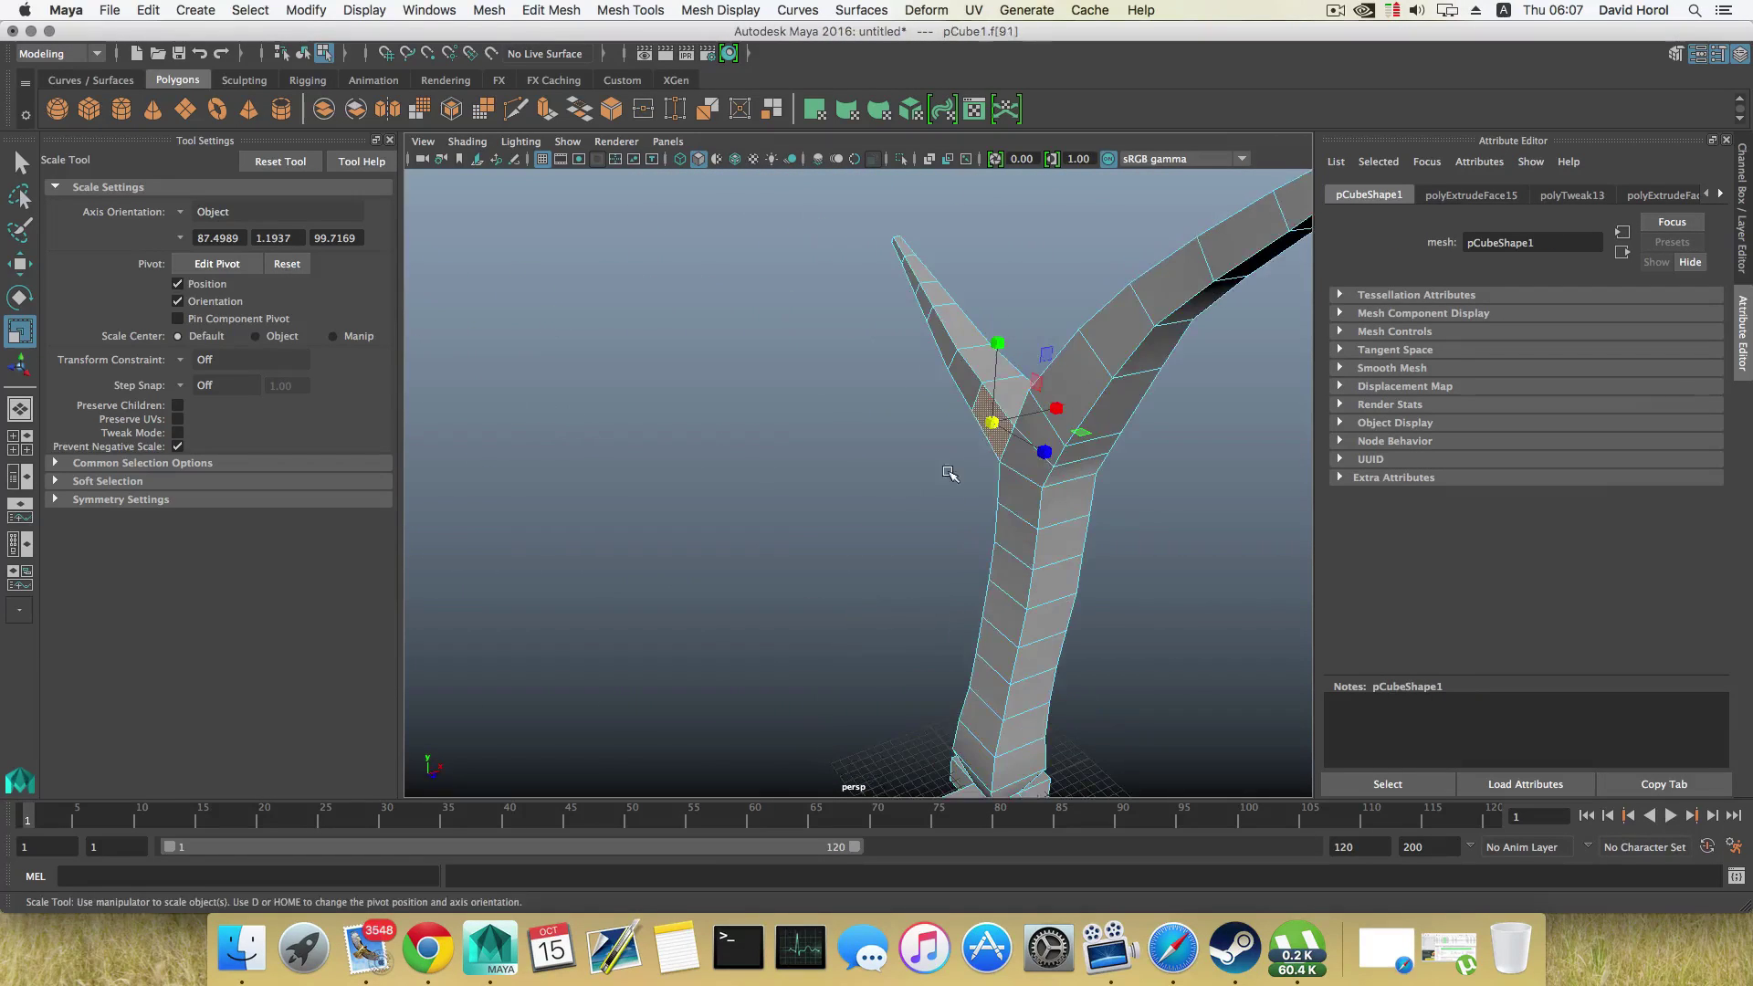
pyautogui.click(1012, 460)
pyautogui.keyDown('alt'); pyautogui.moveTo(1011, 461); pyautogui.dragTo(904, 447); pyautogui.keyUp('alt')
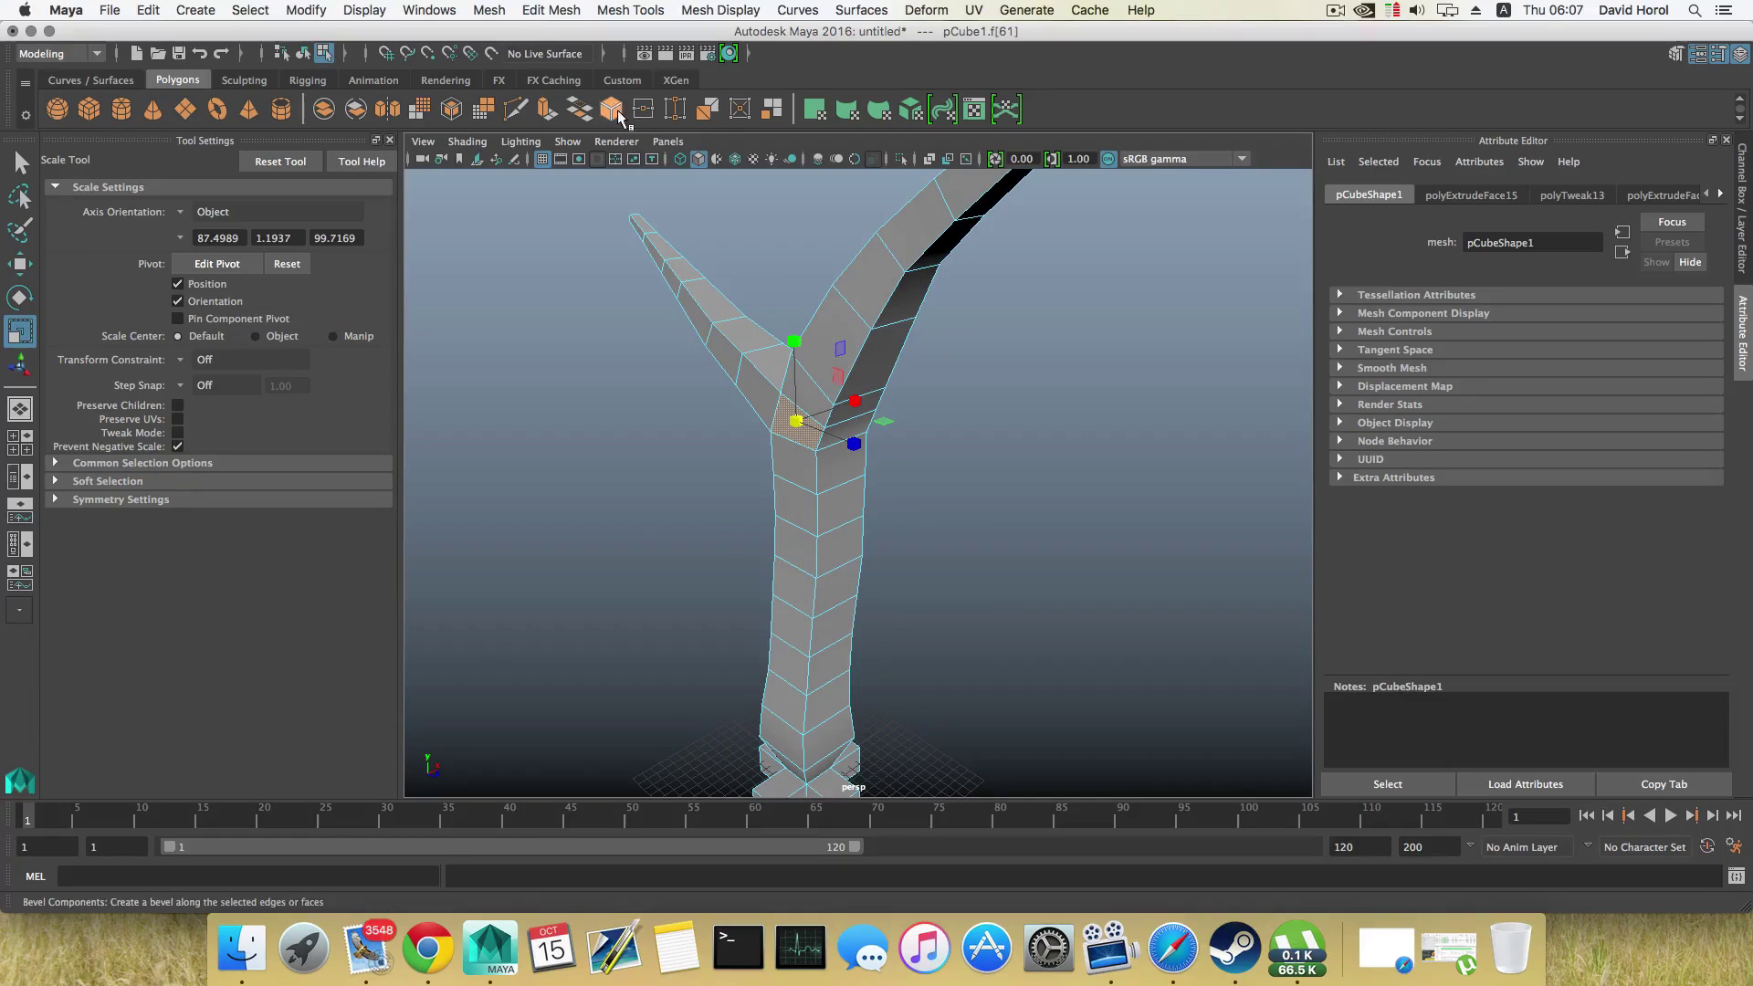
pyautogui.click(545, 111)
pyautogui.keyDown('alt'); pyautogui.moveTo(835, 402); pyautogui.dragTo(704, 418); pyautogui.keyUp('alt')
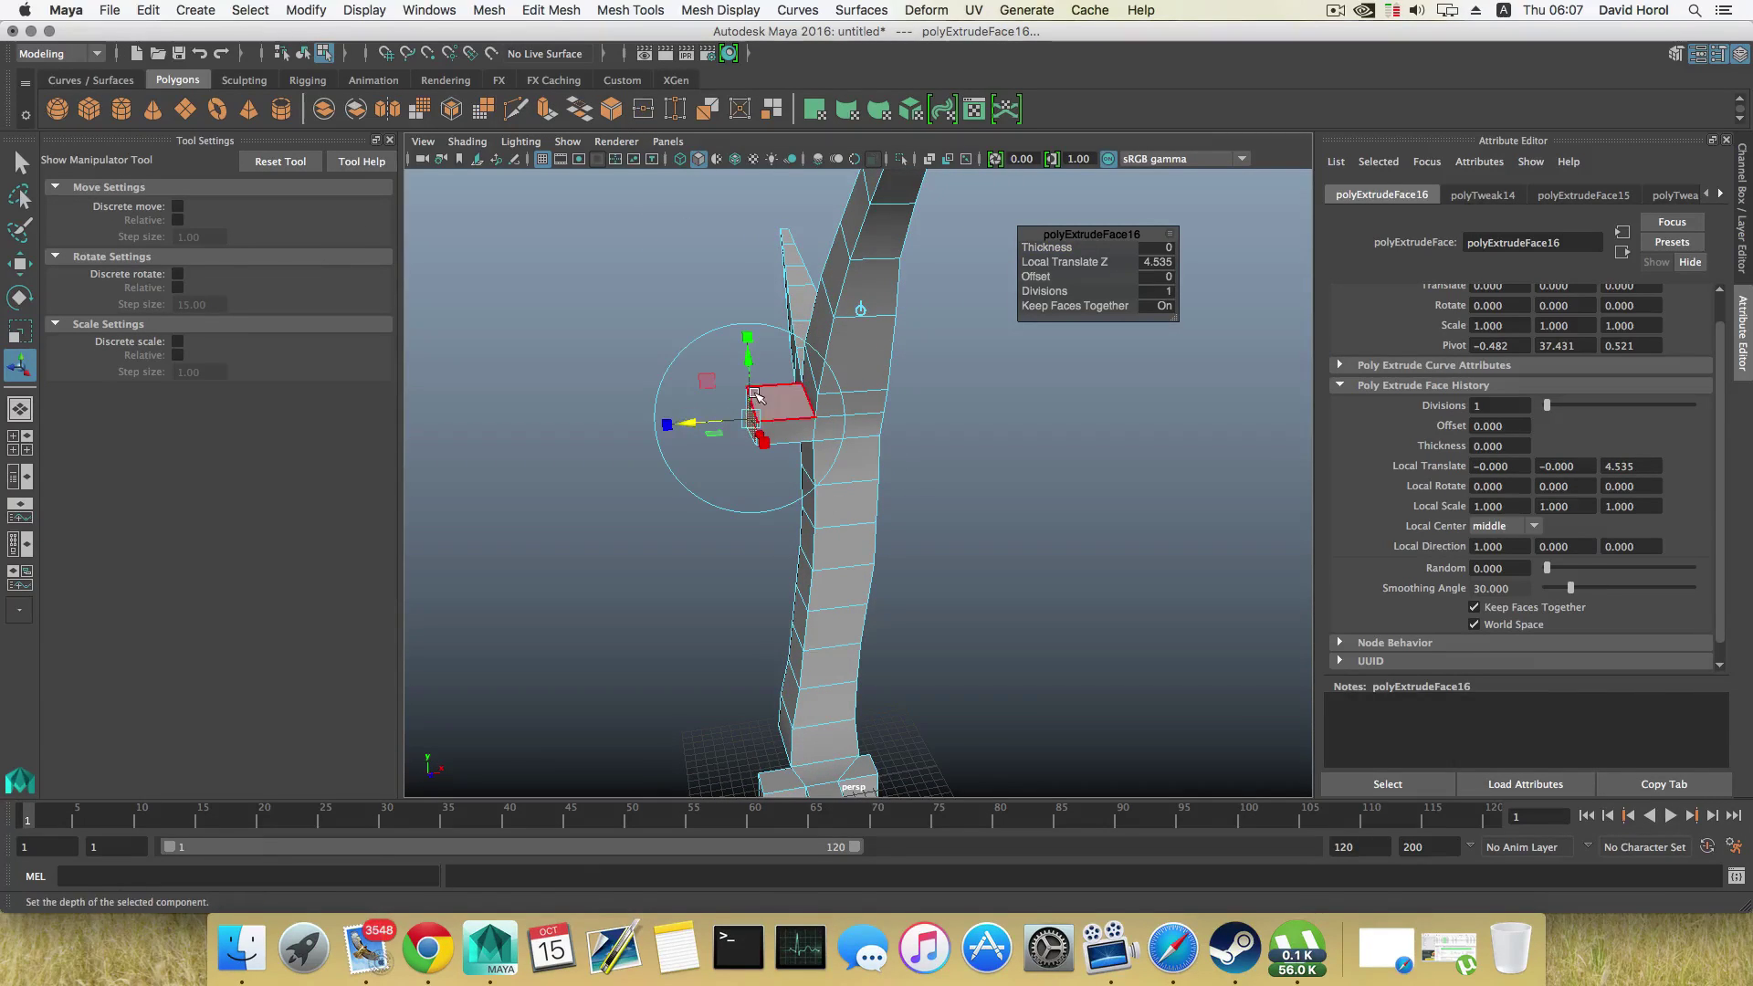
# Step: Raise the third branch's end face along Y and rotate it slightly
pyautogui.press('w')
pyautogui.moveTo(747, 336); pyautogui.dragTo(748, 333)
pyautogui.press('e')
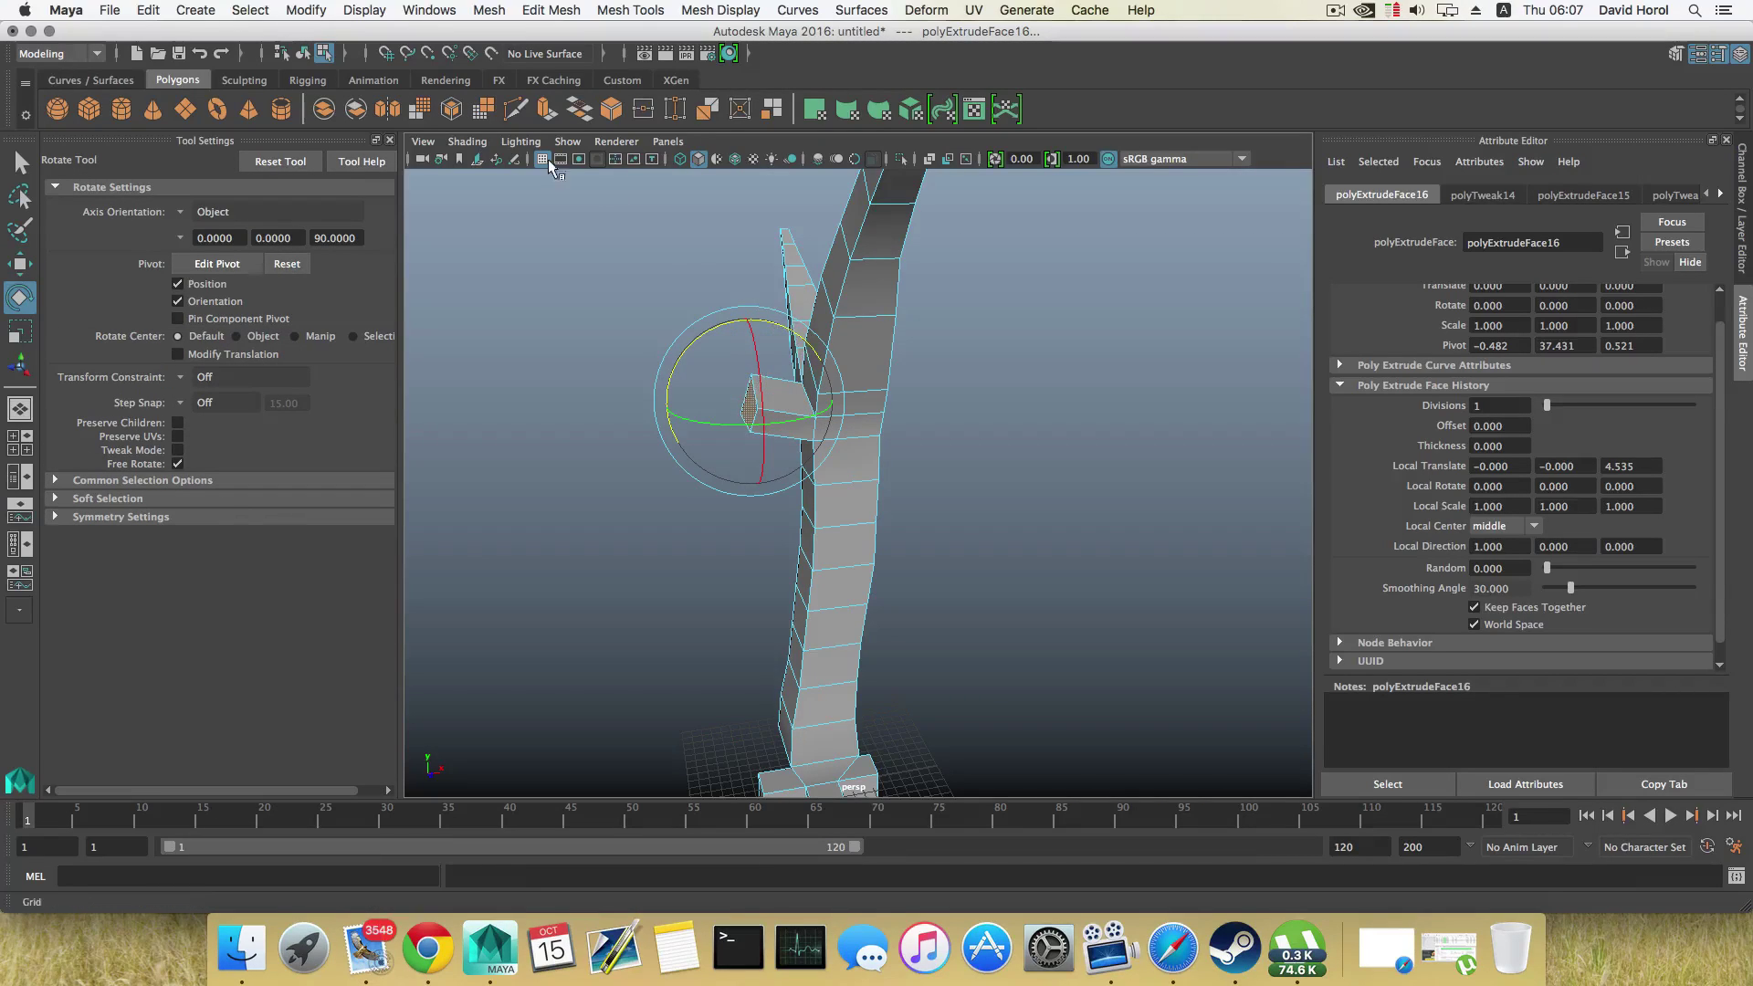
# Step: Extrude the third branch's end face twice, the second time by about 6.23, scaling each new end face down
pyautogui.click(545, 109)
pyautogui.moveTo(693, 396); pyautogui.dragTo(629, 399)
pyautogui.press('r')
pyautogui.hotkey('ctrl', 'e')
pyautogui.press('r')
pyautogui.press('w')
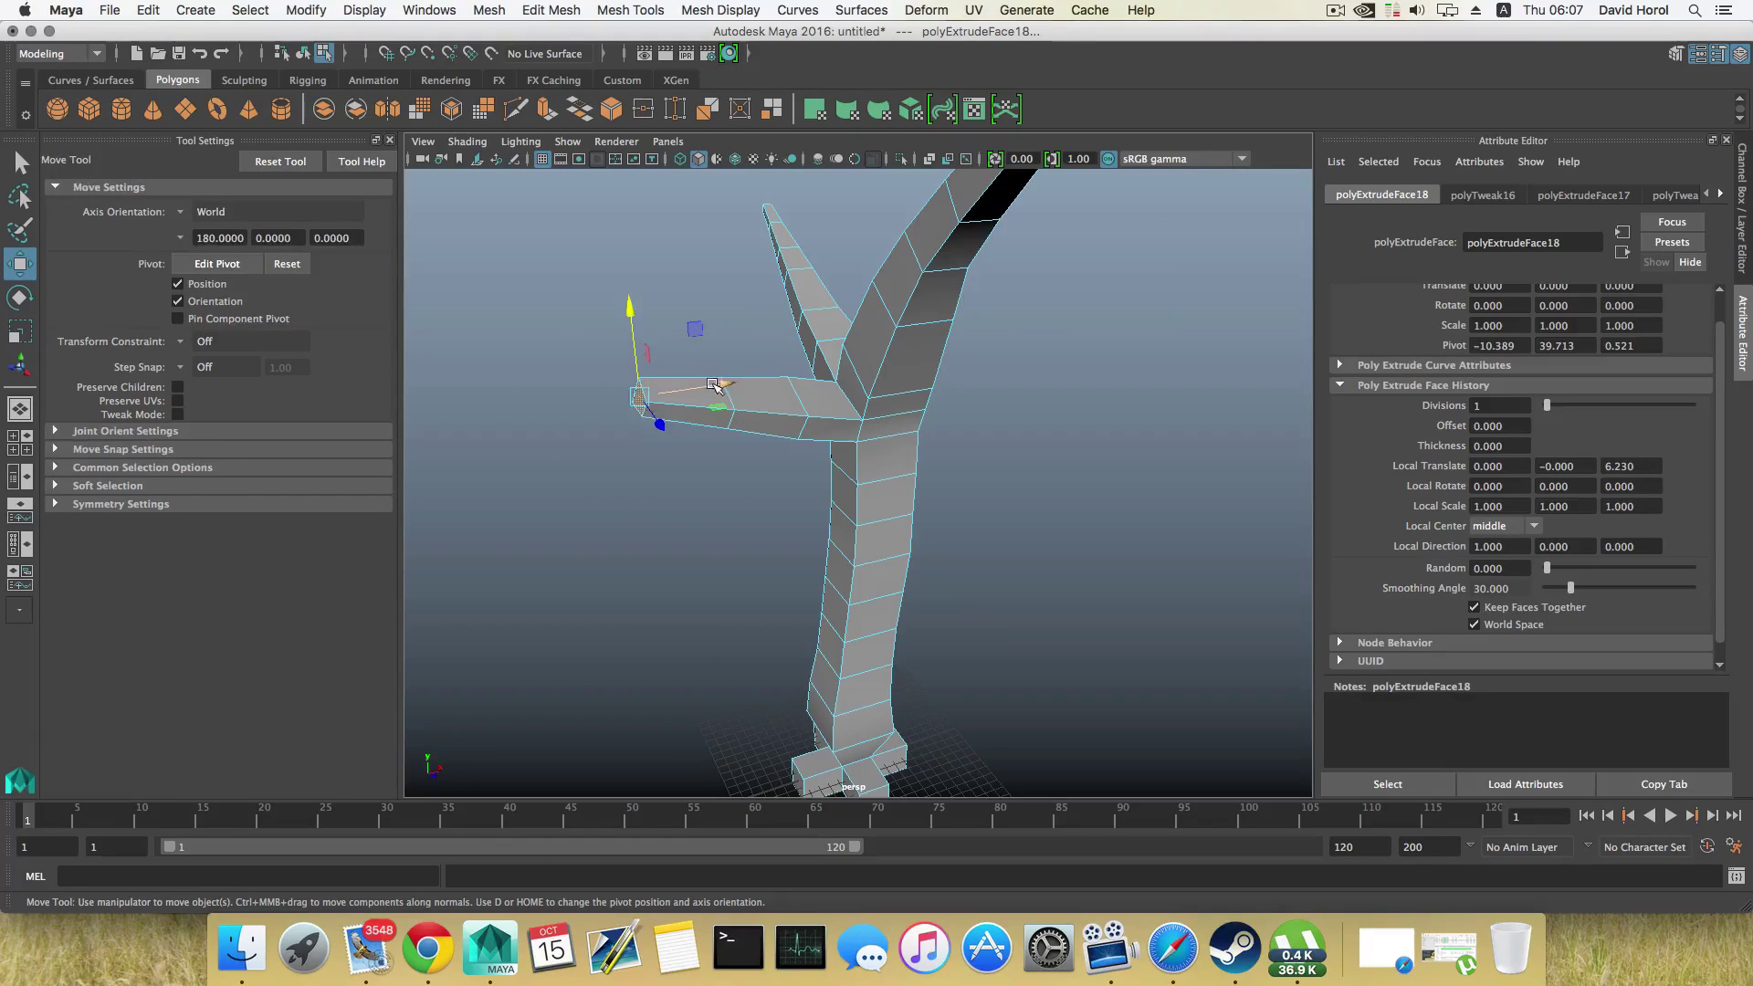
# Step: Extrude the third branch's end face by about 5.45 and scale the new end face down
pyautogui.click(549, 110)
pyautogui.keyDown('alt'); pyautogui.moveTo(641, 413); pyautogui.dragTo(584, 356); pyautogui.keyUp('alt')
pyautogui.press('r')
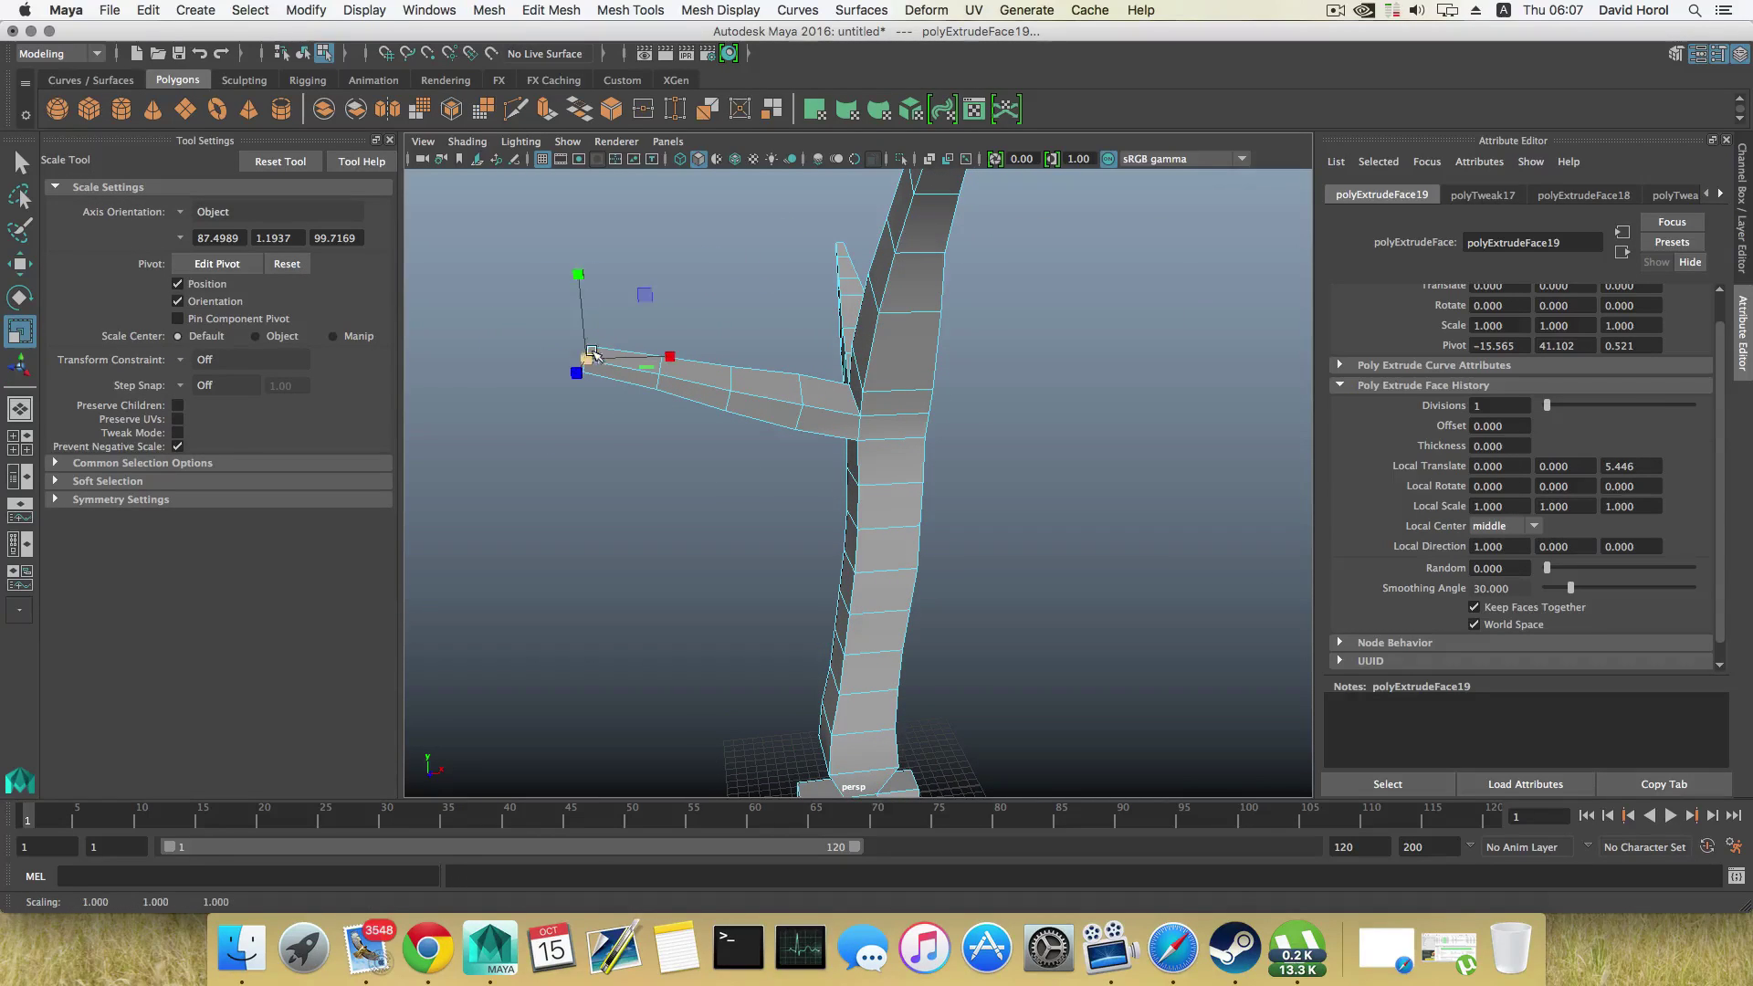
pyautogui.press('e')
pyautogui.press('w')
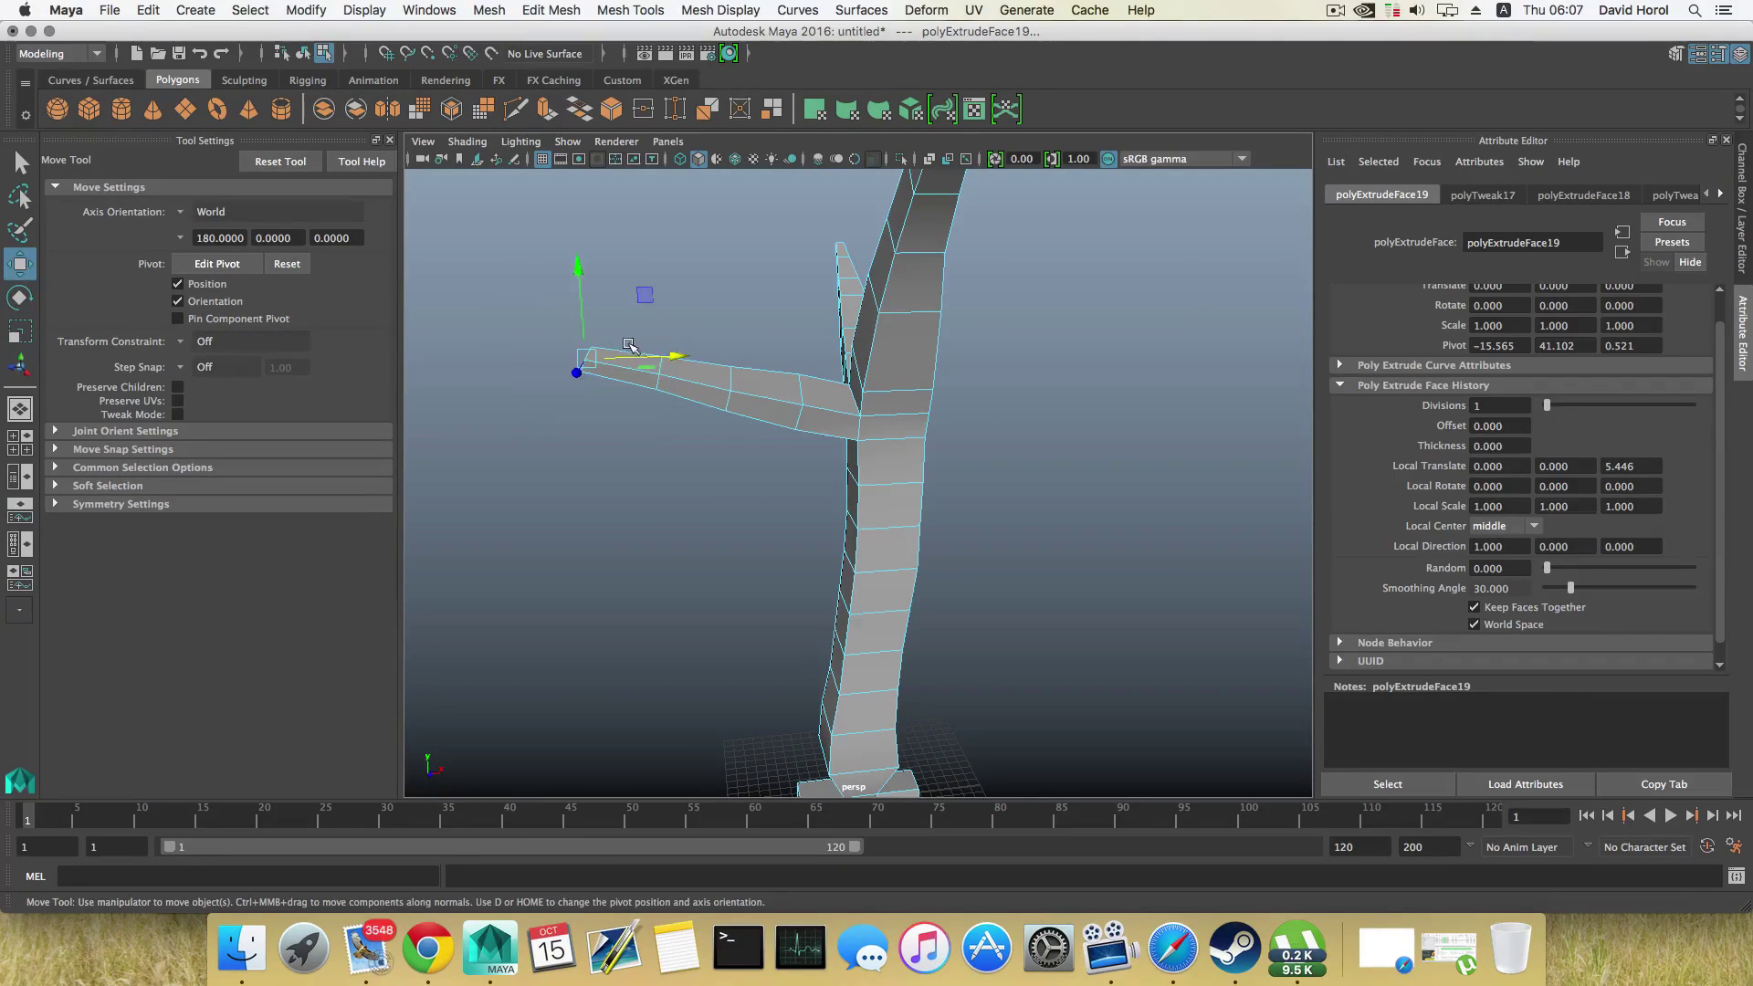
# Step: Extrude the third branch by one more segment in the same direction and scale its end face down
pyautogui.click(545, 111)
pyautogui.keyDown('alt'); pyautogui.moveTo(541, 315); pyautogui.dragTo(616, 367, button='middle'); pyautogui.keyUp('alt')
pyautogui.moveTo(607, 390); pyautogui.dragTo(559, 364)
pyautogui.press('r')
pyautogui.keyDown('alt'); pyautogui.moveTo(617, 390); pyautogui.dragTo(572, 372); pyautogui.keyUp('alt')
# Step: Extrude the third branch's end face by about 3.60, scale it down, and shift it slightly along X
pyautogui.click(550, 109)
pyautogui.press('r')
pyautogui.keyDown('alt'); pyautogui.moveTo(636, 425); pyautogui.dragTo(599, 442); pyautogui.keyUp('alt')
pyautogui.press('w')
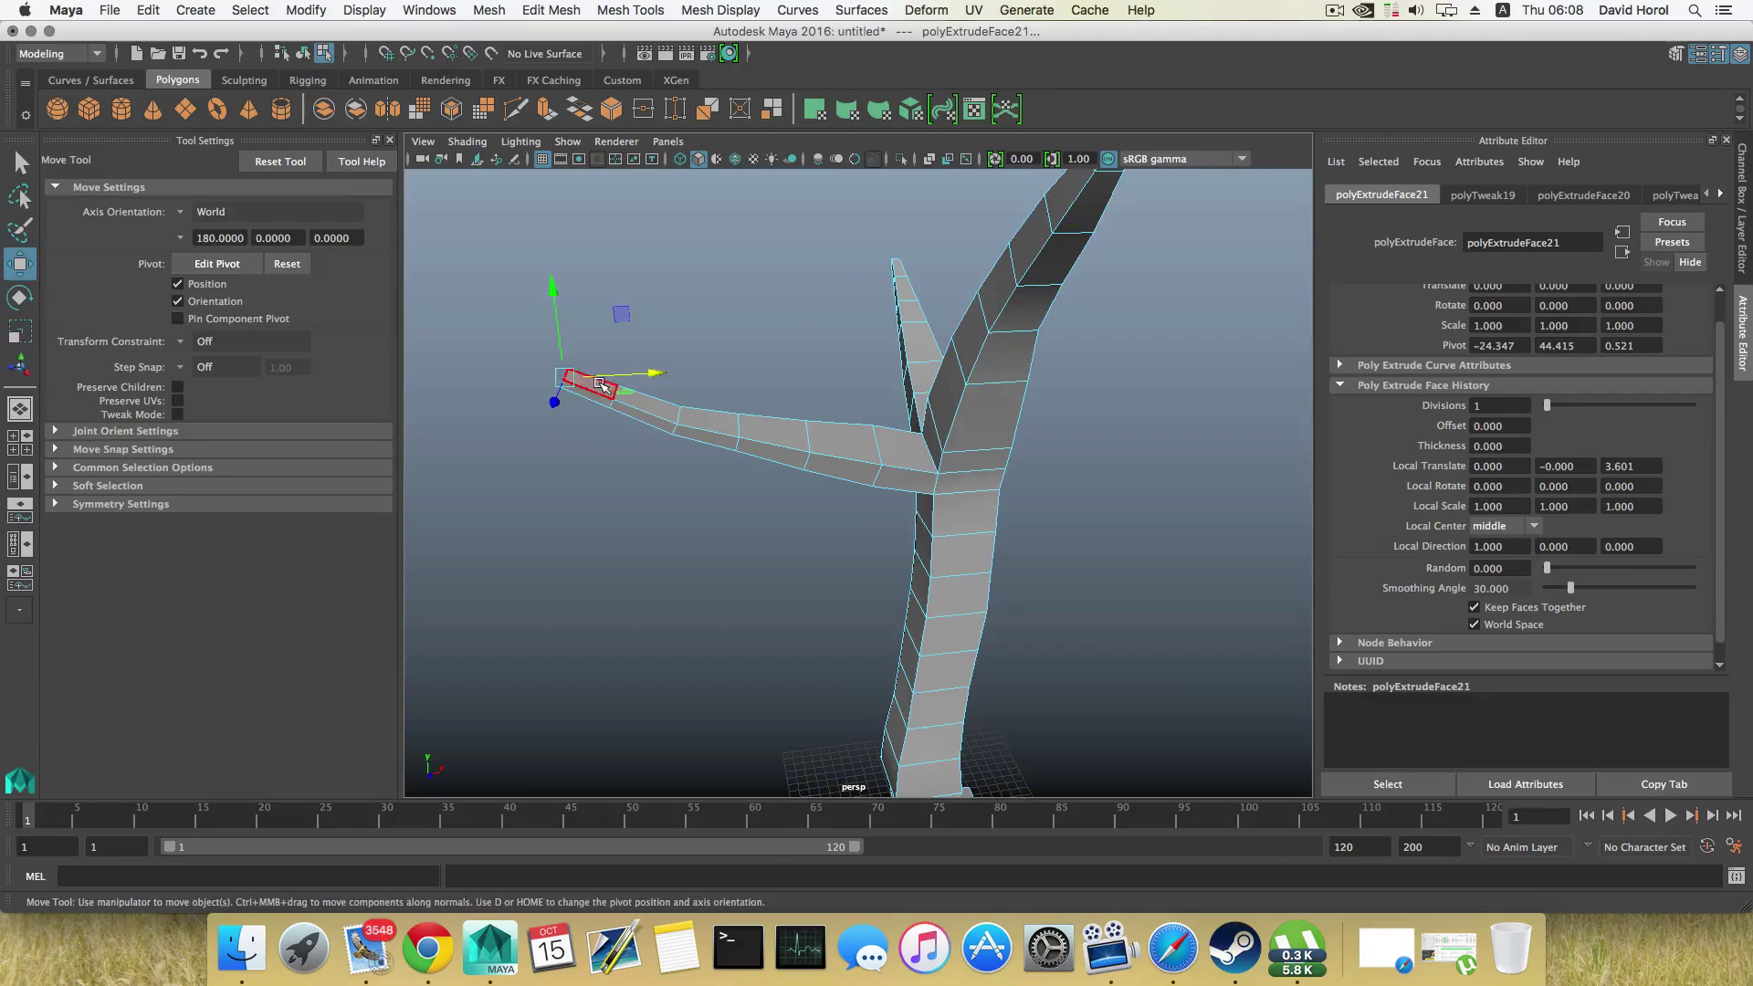
pyautogui.moveTo(655, 372); pyautogui.dragTo(666, 378)
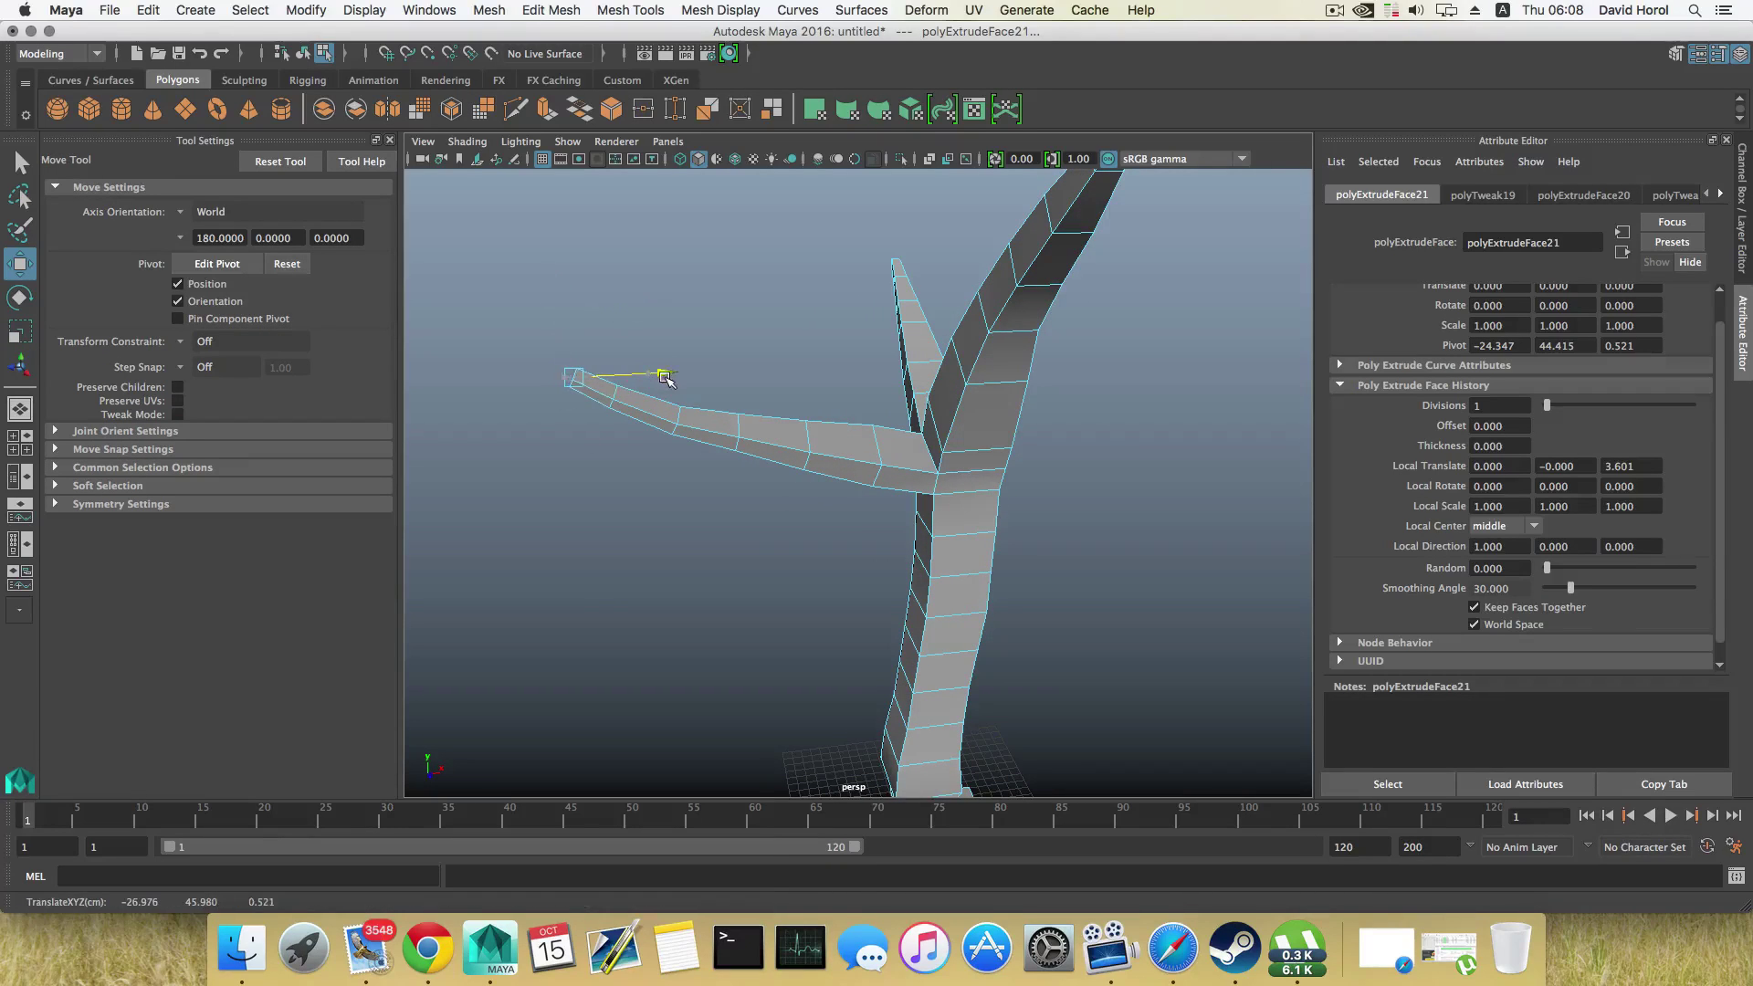
# Step: Extrude the third branch's end face by about 3.98 and scale the new end face down
pyautogui.click(545, 113)
pyautogui.keyDown('alt'); pyautogui.moveTo(607, 470); pyautogui.dragTo(616, 394); pyautogui.keyUp('alt')
pyautogui.moveTo(531, 341); pyautogui.dragTo(468, 315)
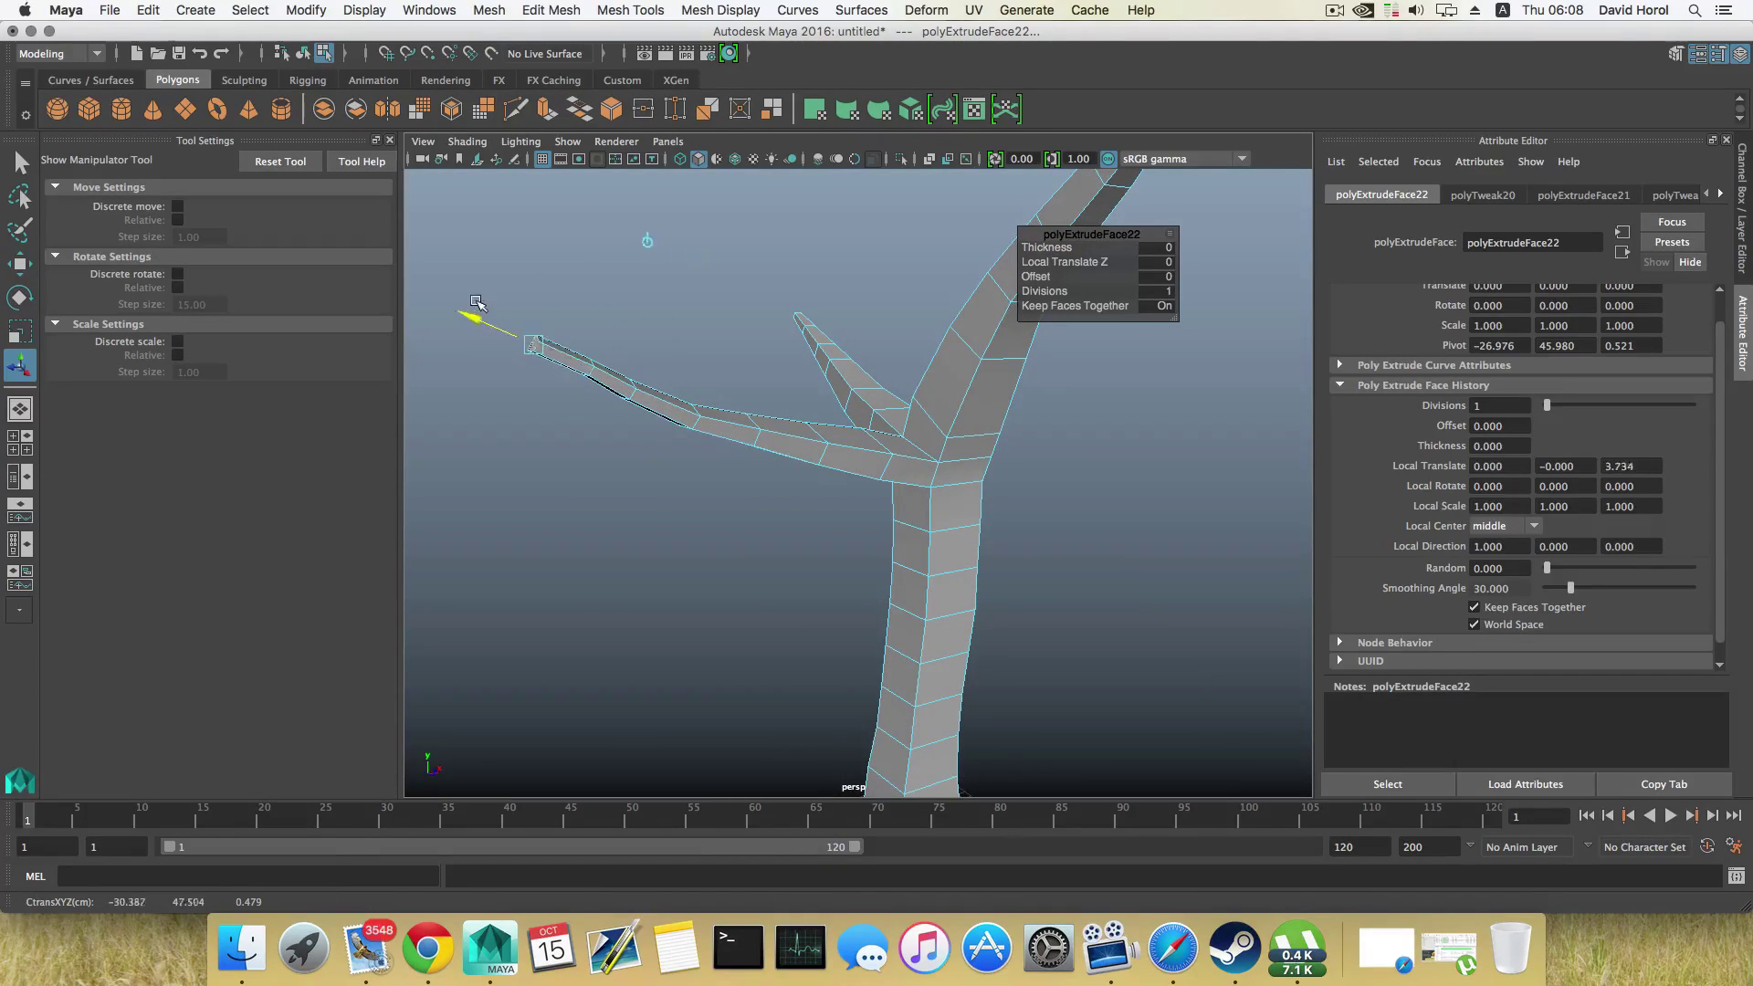
pyautogui.keyDown('alt'); pyautogui.moveTo(615, 449); pyautogui.dragTo(642, 501); pyautogui.keyUp('alt')
pyautogui.press('r')
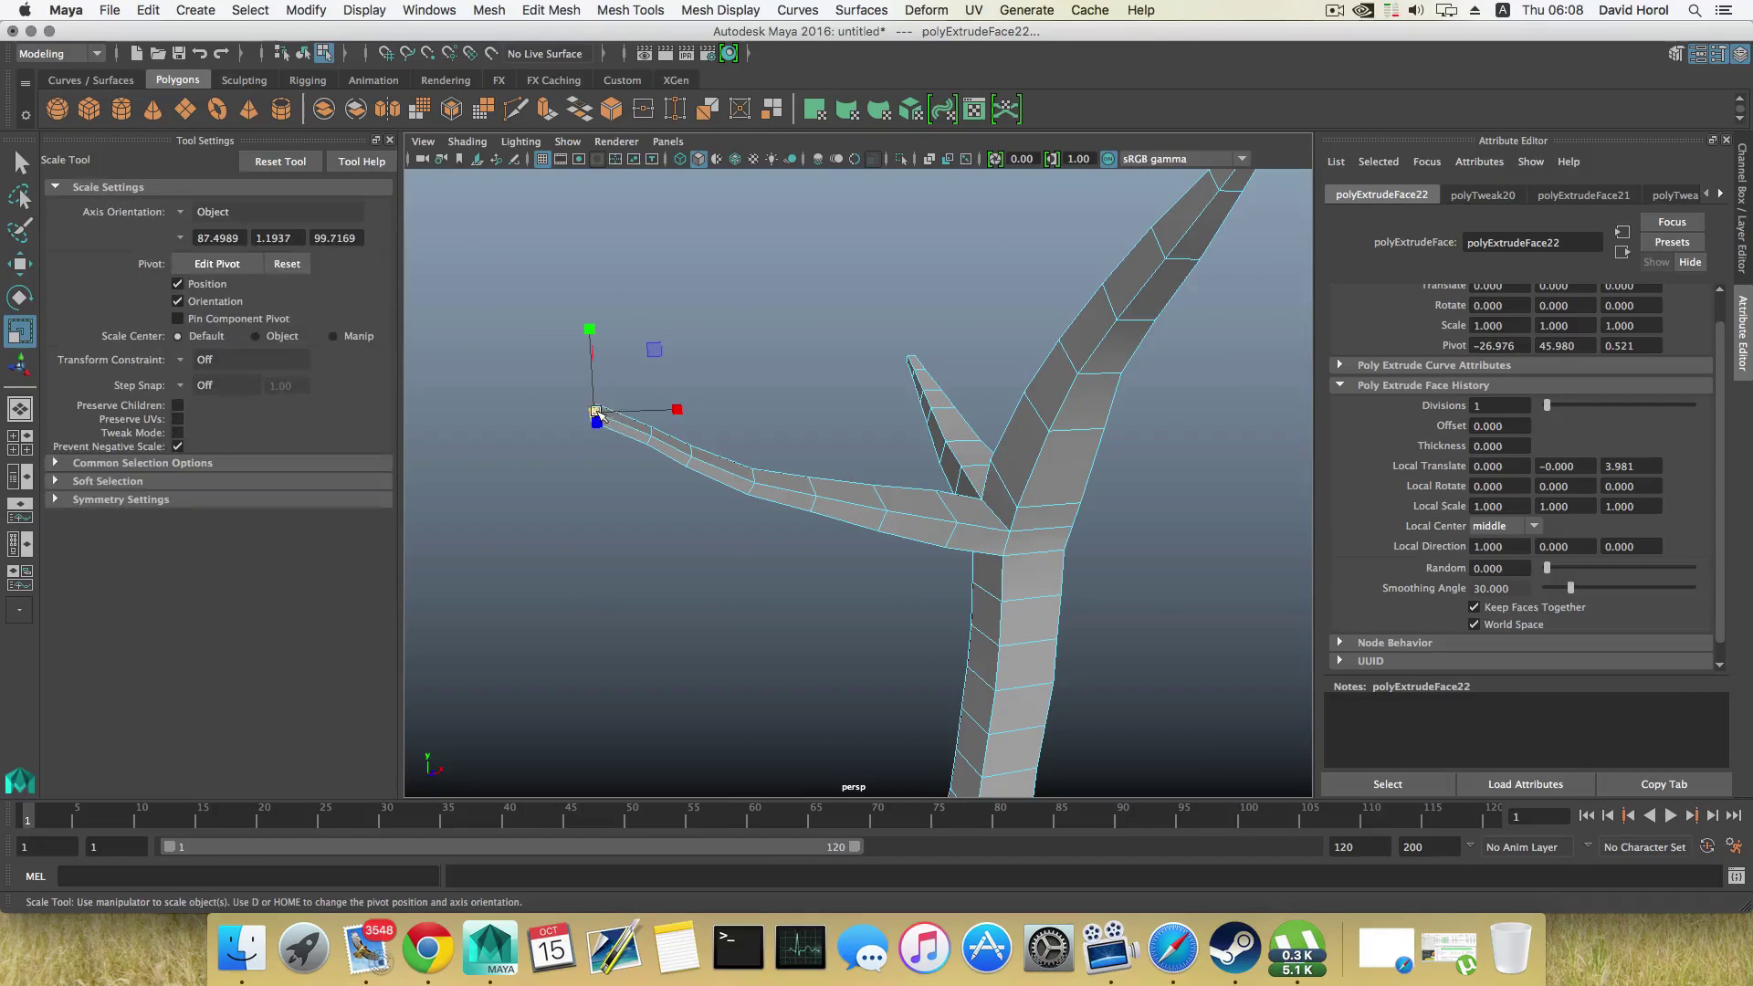
pyautogui.moveTo(598, 416); pyautogui.dragTo(597, 416)
pyautogui.press('w')
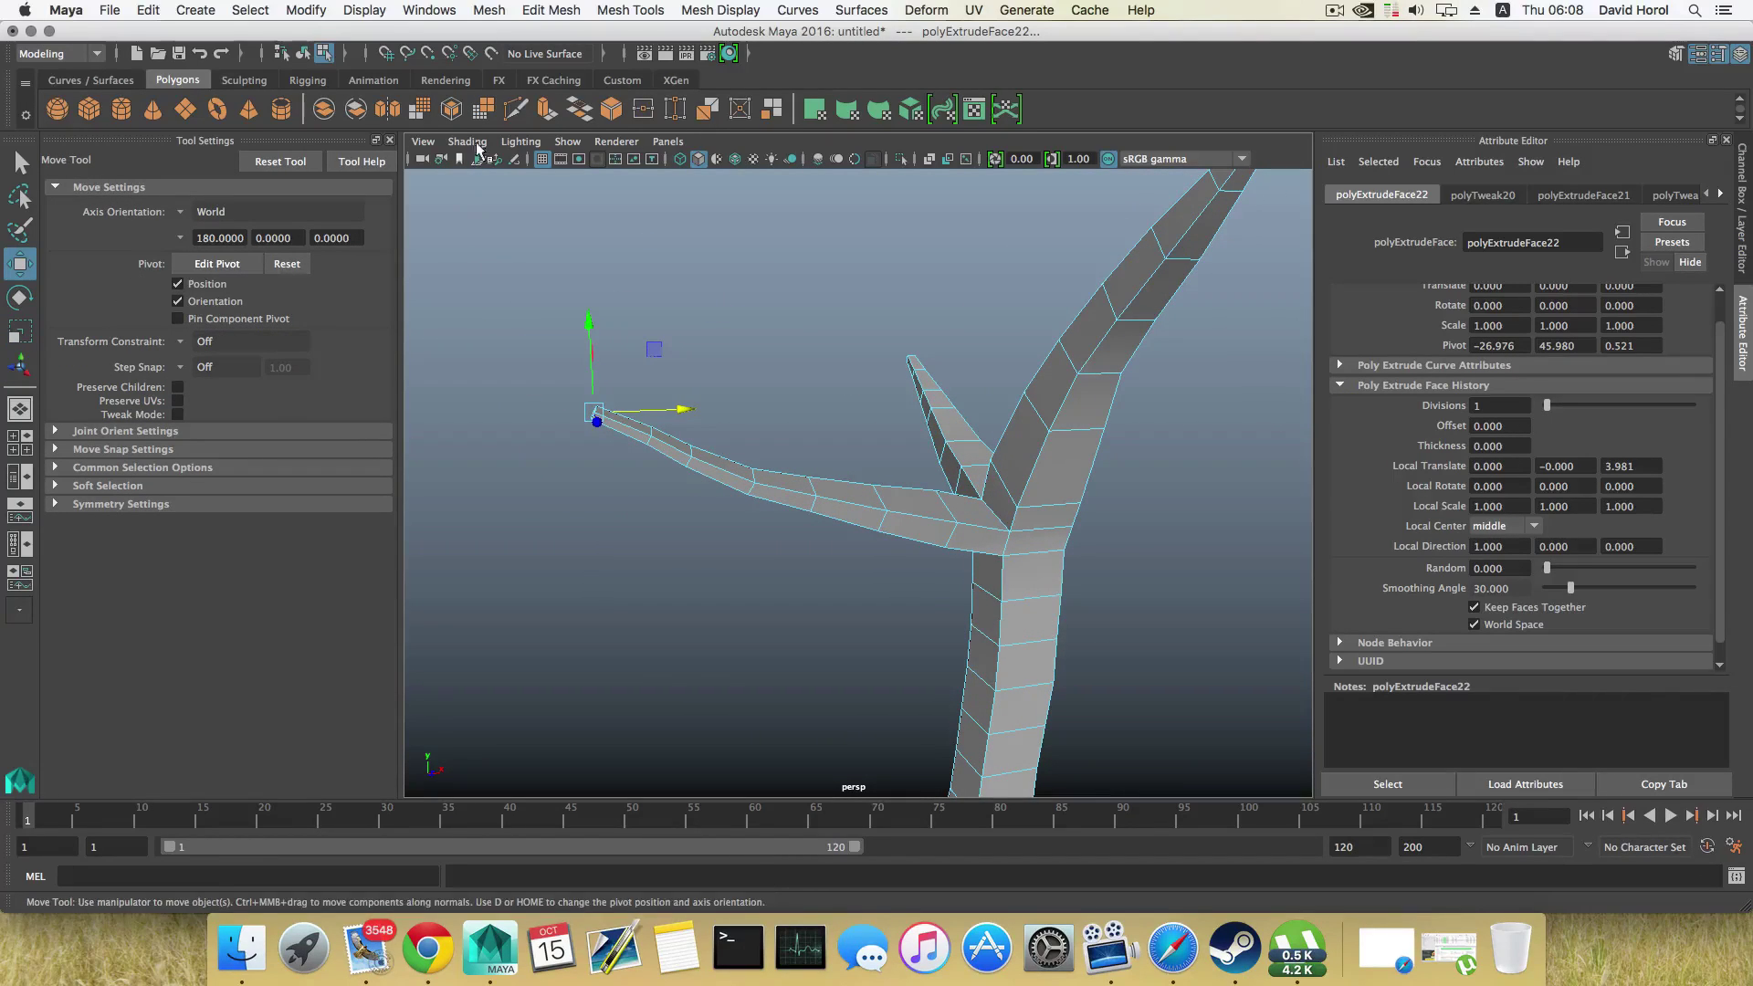
# Step: Extrude the third branch's tip by about 2.72 and scale its end face down to finish the taper
pyautogui.click(546, 108)
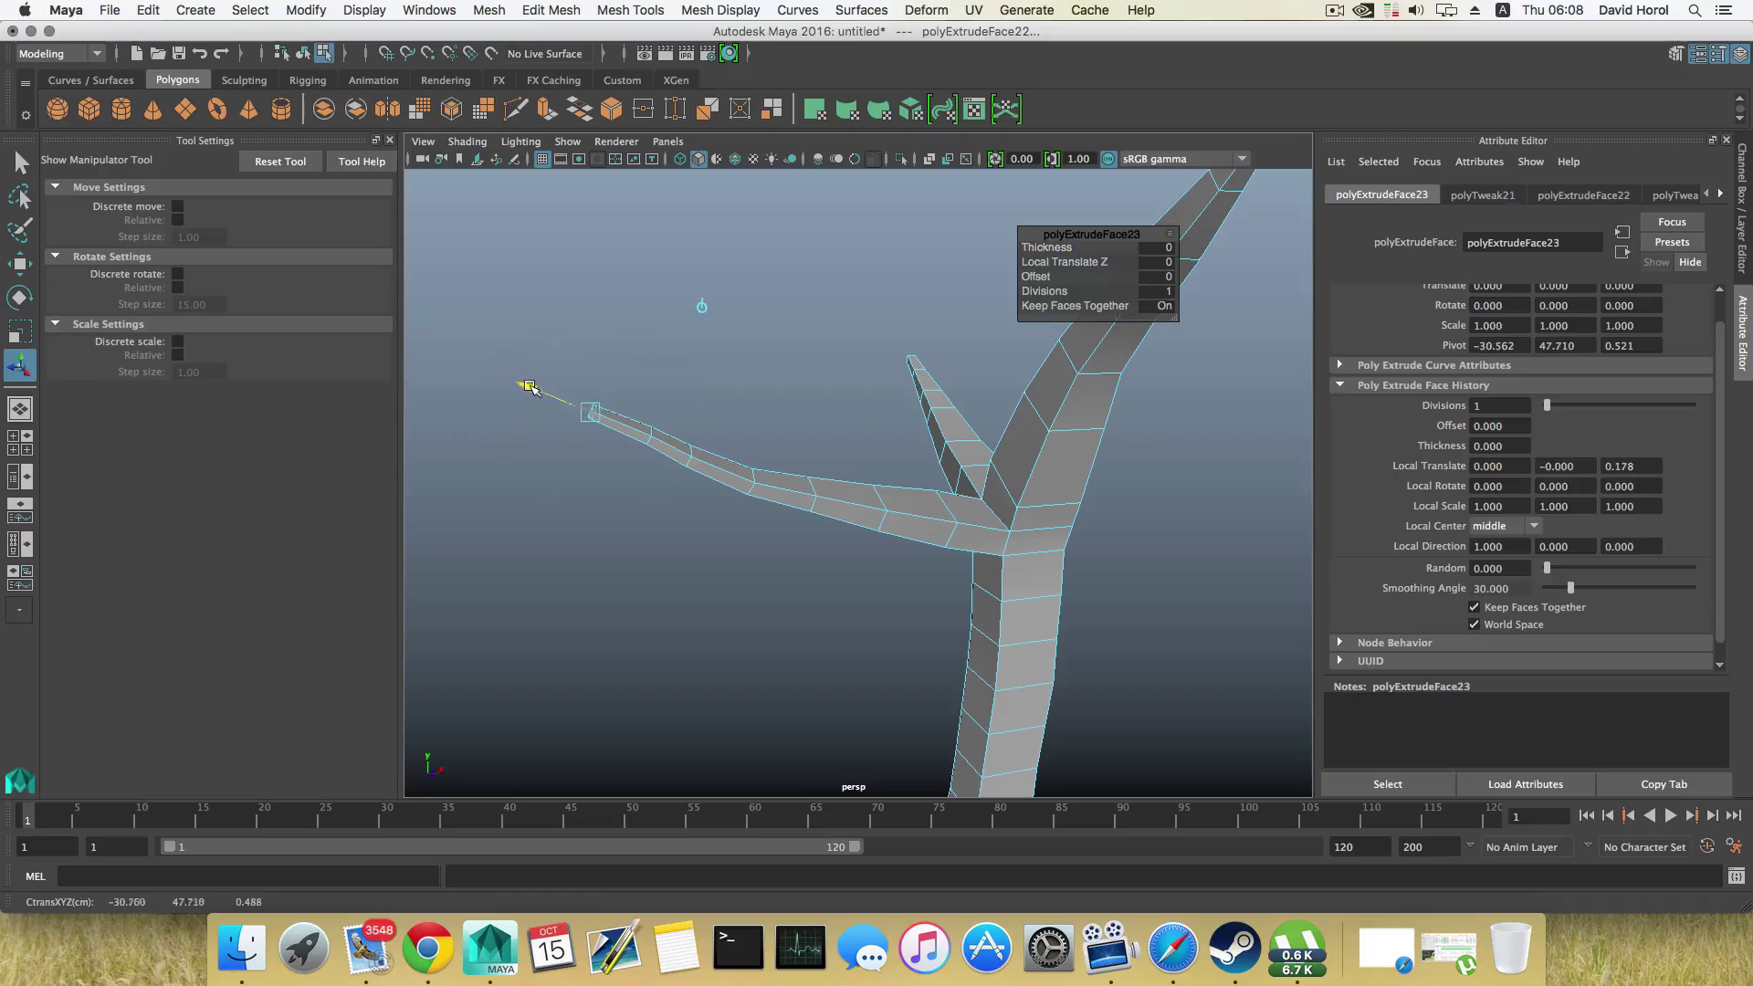
pyautogui.press('r')
# Step: Switch to vertex editing and shift two vertex rings along the third branch sideways along Z to break its straight line
pyautogui.keyDown('alt'); pyautogui.moveTo(555, 395); pyautogui.dragTo(752, 442); pyautogui.keyUp('alt')
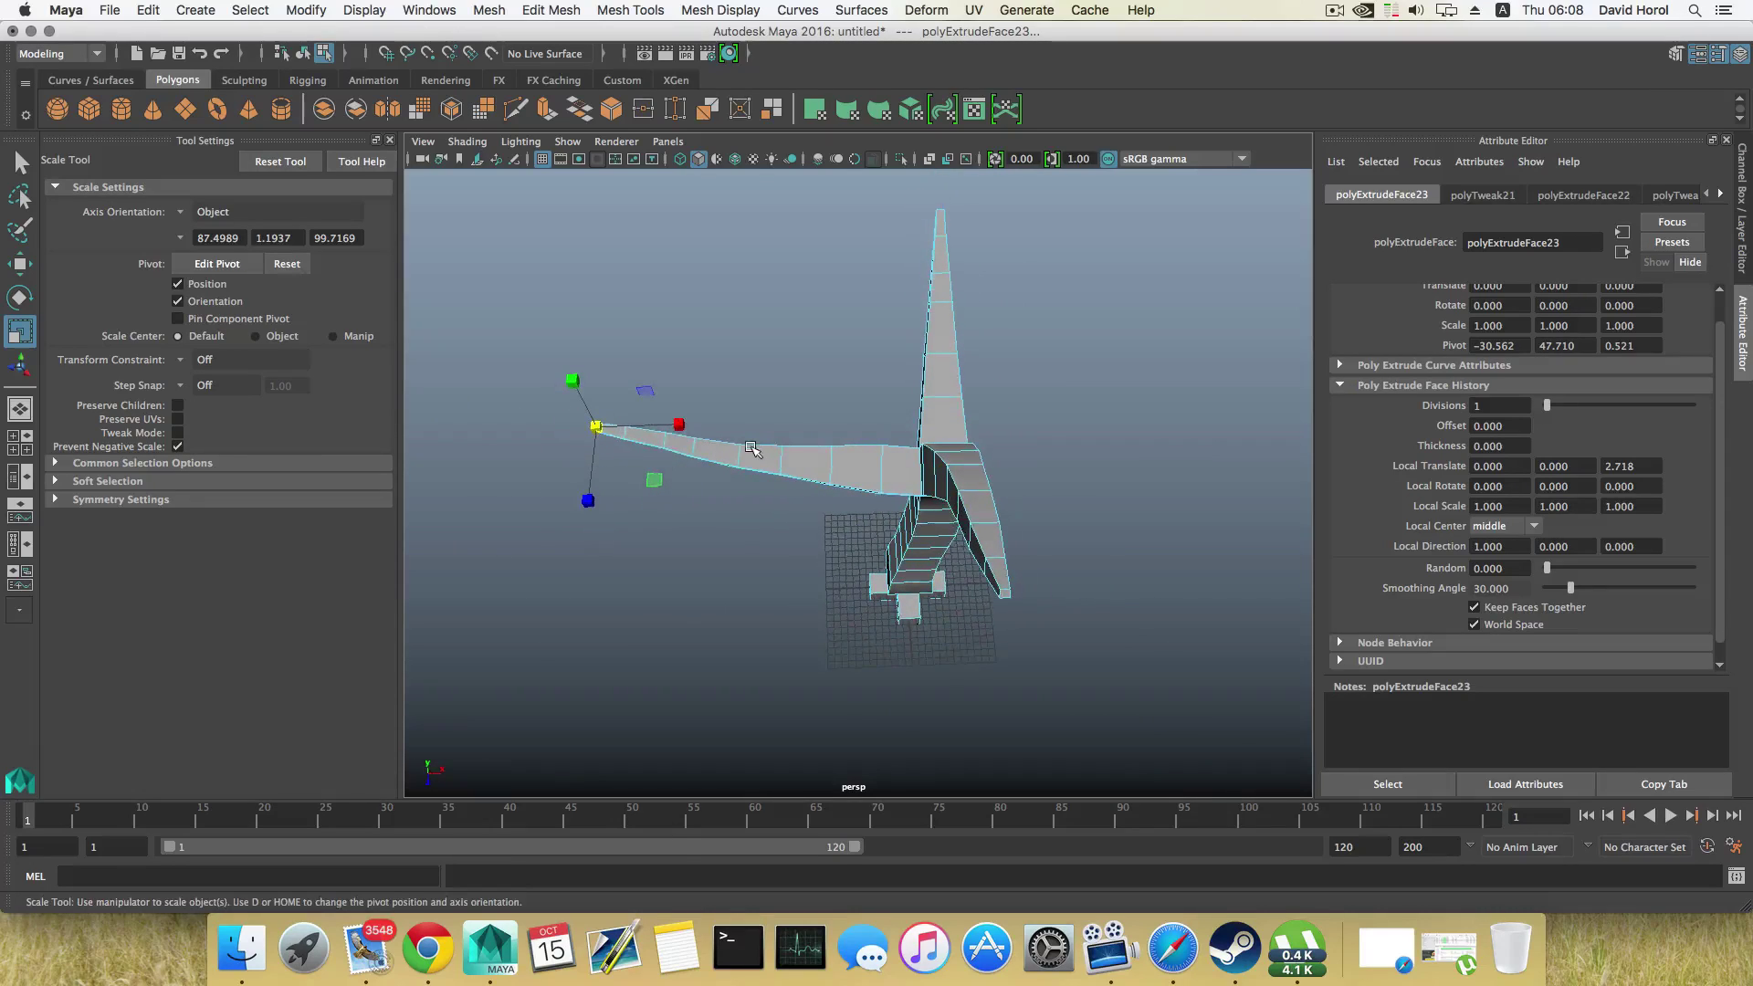
pyautogui.moveTo(752, 442); pyautogui.dragTo(683, 429, button='right')
pyautogui.keyDown('alt'); pyautogui.moveTo(683, 429); pyautogui.dragTo(680, 432); pyautogui.keyUp('alt')
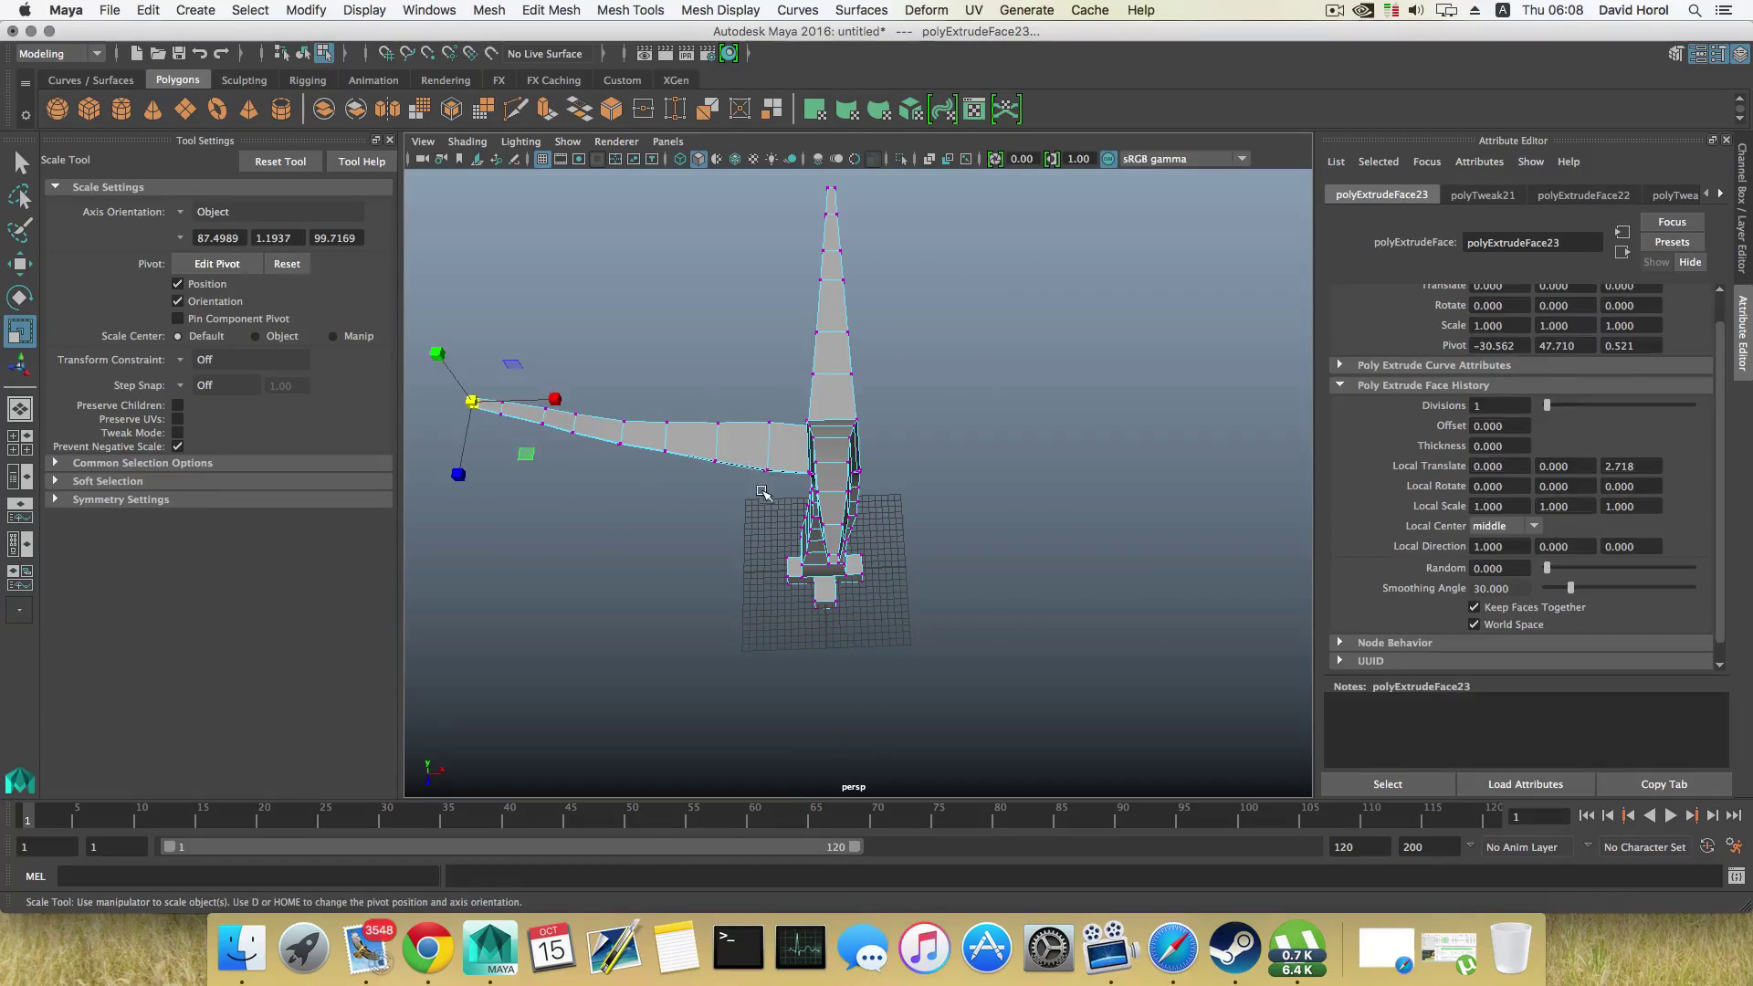
pyautogui.moveTo(761, 491); pyautogui.dragTo(693, 401)
pyautogui.press('w')
pyautogui.moveTo(714, 522); pyautogui.dragTo(717, 512)
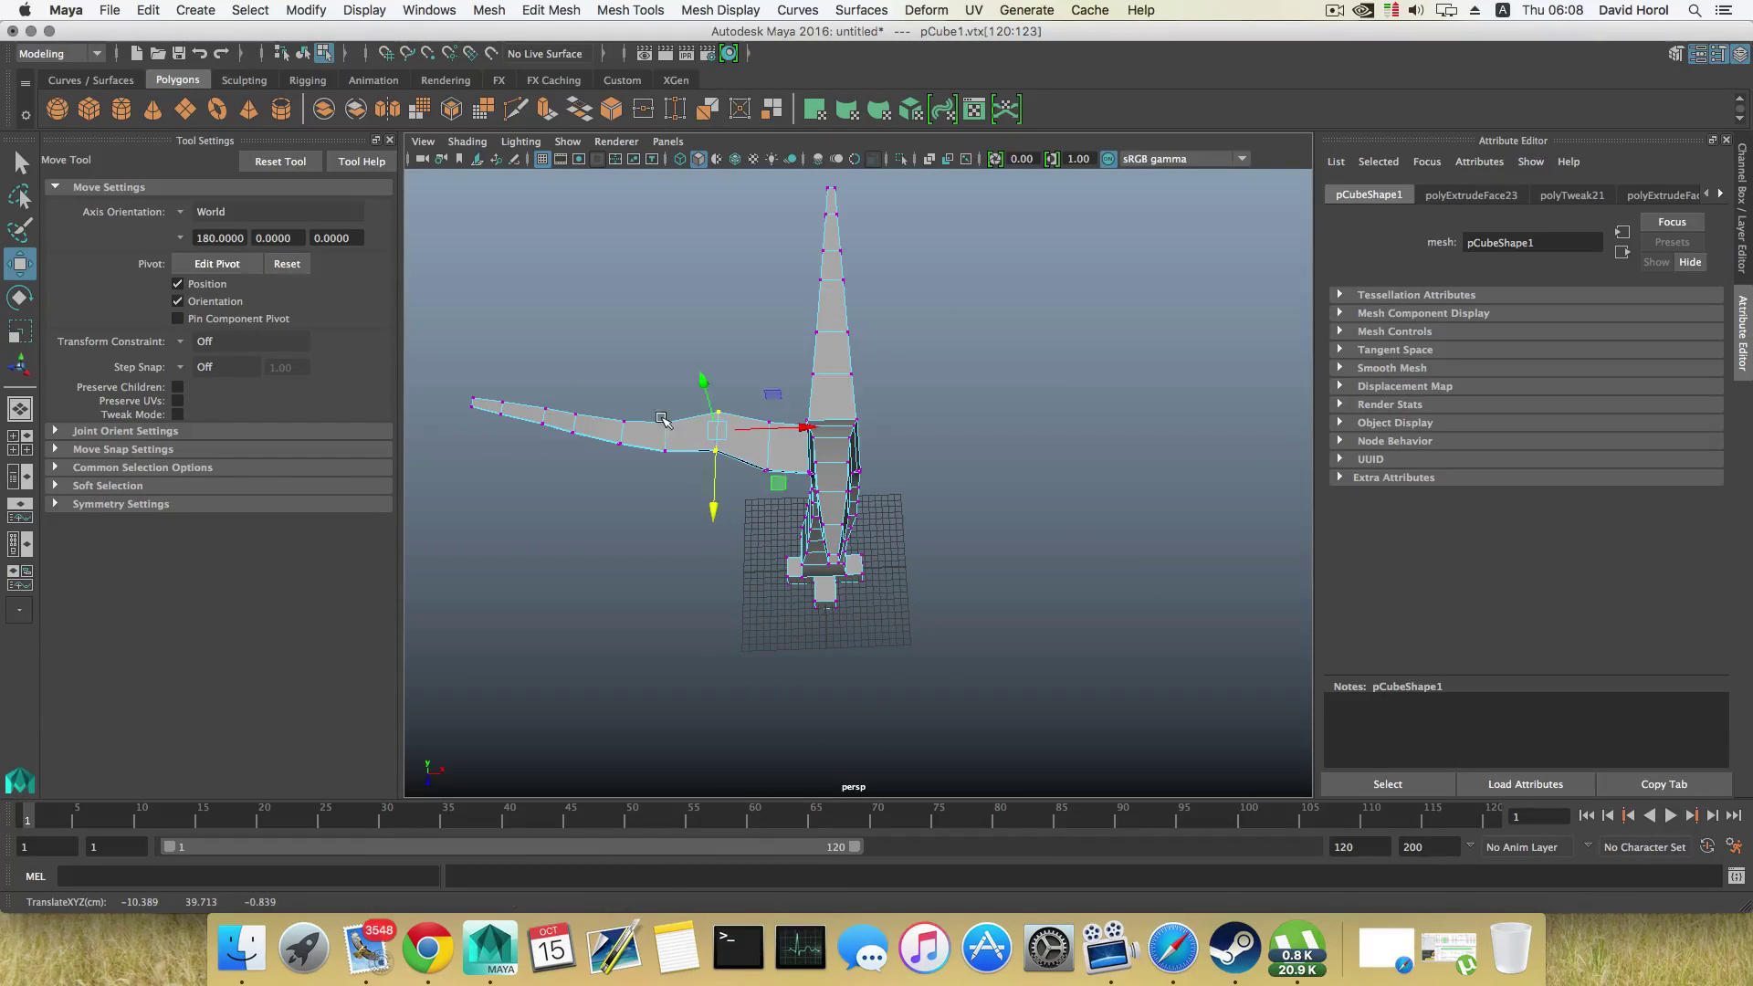
pyautogui.moveTo(603, 404); pyautogui.dragTo(629, 462)
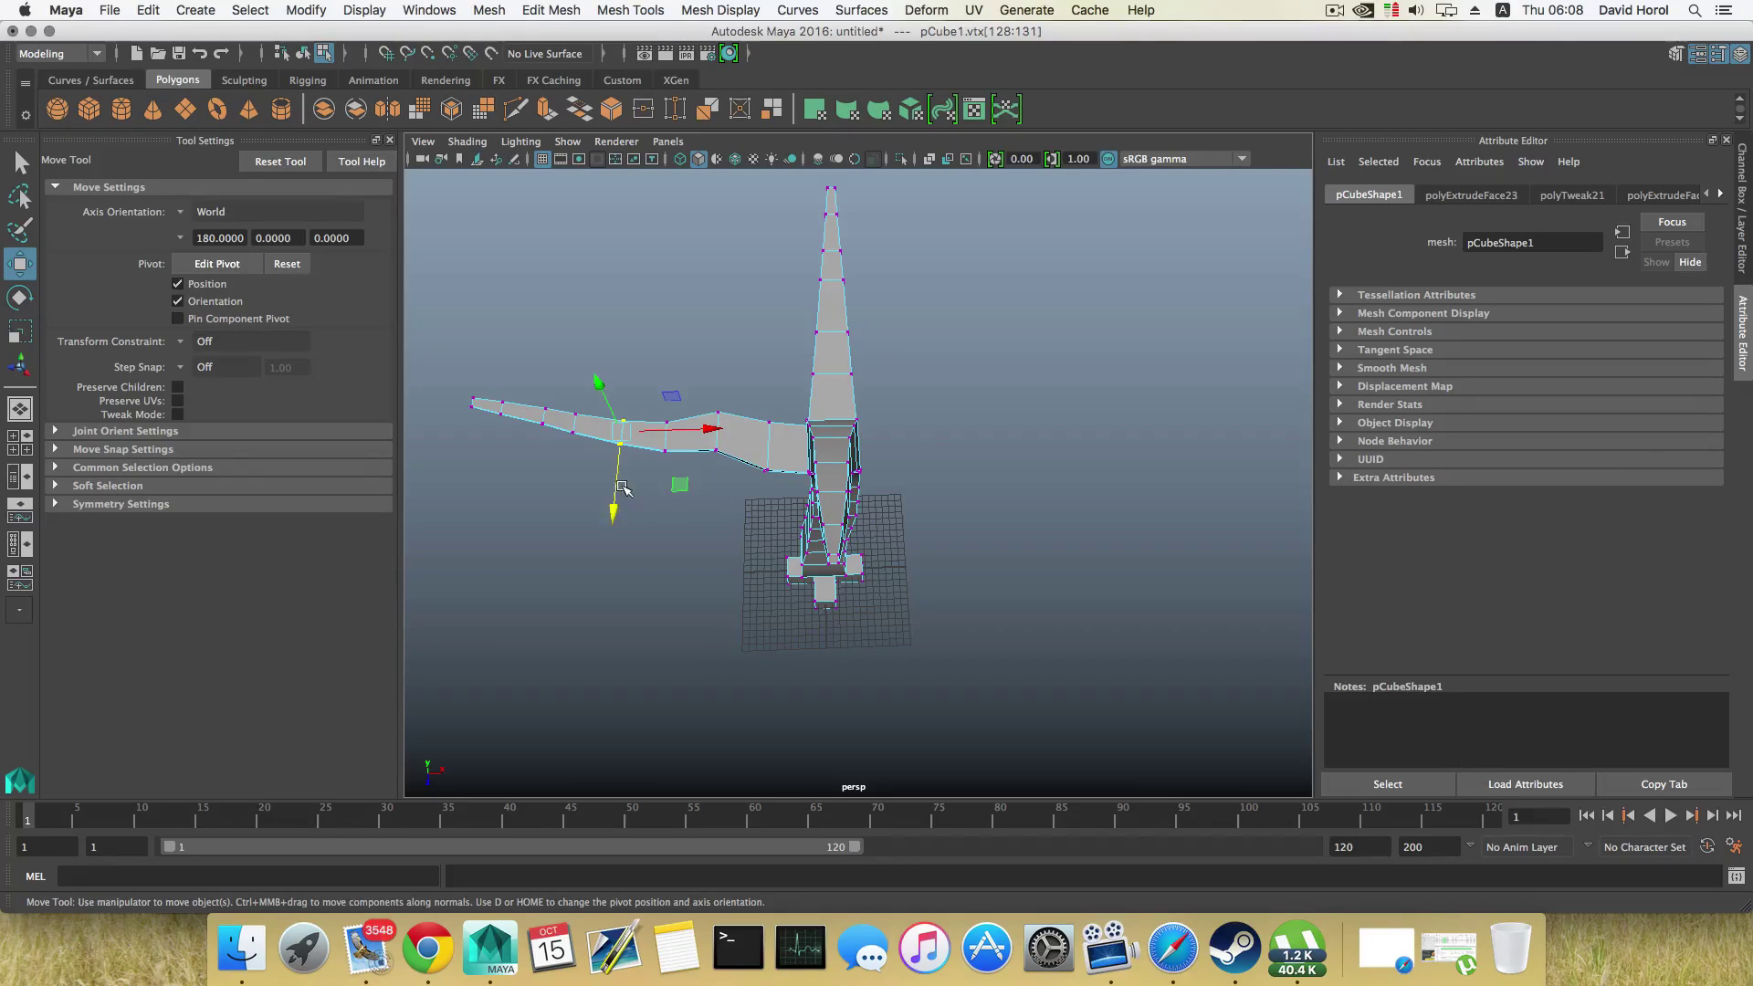
# Step: Lower two neighbouring vertex rings midway along the third branch to give it a kink
pyautogui.moveTo(566, 398); pyautogui.dragTo(565, 509)
pyautogui.keyDown('alt'); pyautogui.moveTo(751, 446); pyautogui.dragTo(761, 375); pyautogui.keyUp('alt')
pyautogui.keyDown('alt'); pyautogui.moveTo(688, 430); pyautogui.dragTo(715, 406); pyautogui.keyUp('alt')
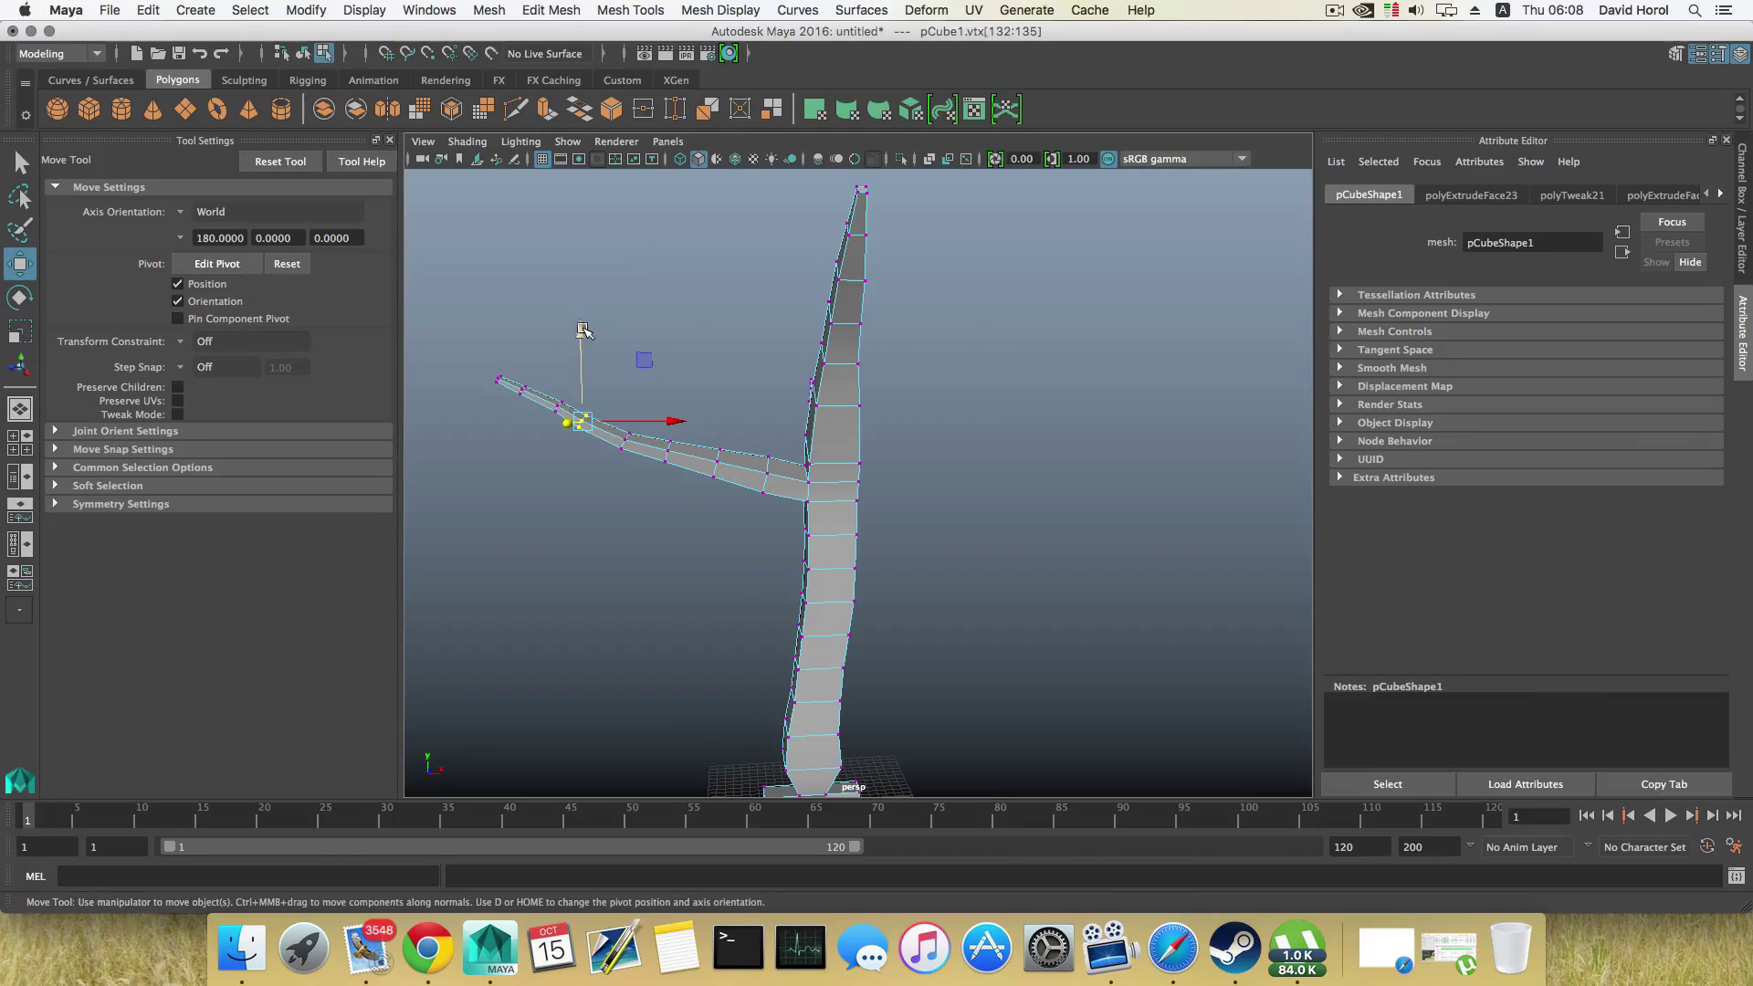
pyautogui.moveTo(581, 328); pyautogui.dragTo(582, 336)
pyautogui.moveTo(614, 397); pyautogui.dragTo(649, 468)
pyautogui.moveTo(623, 351); pyautogui.dragTo(624, 360)
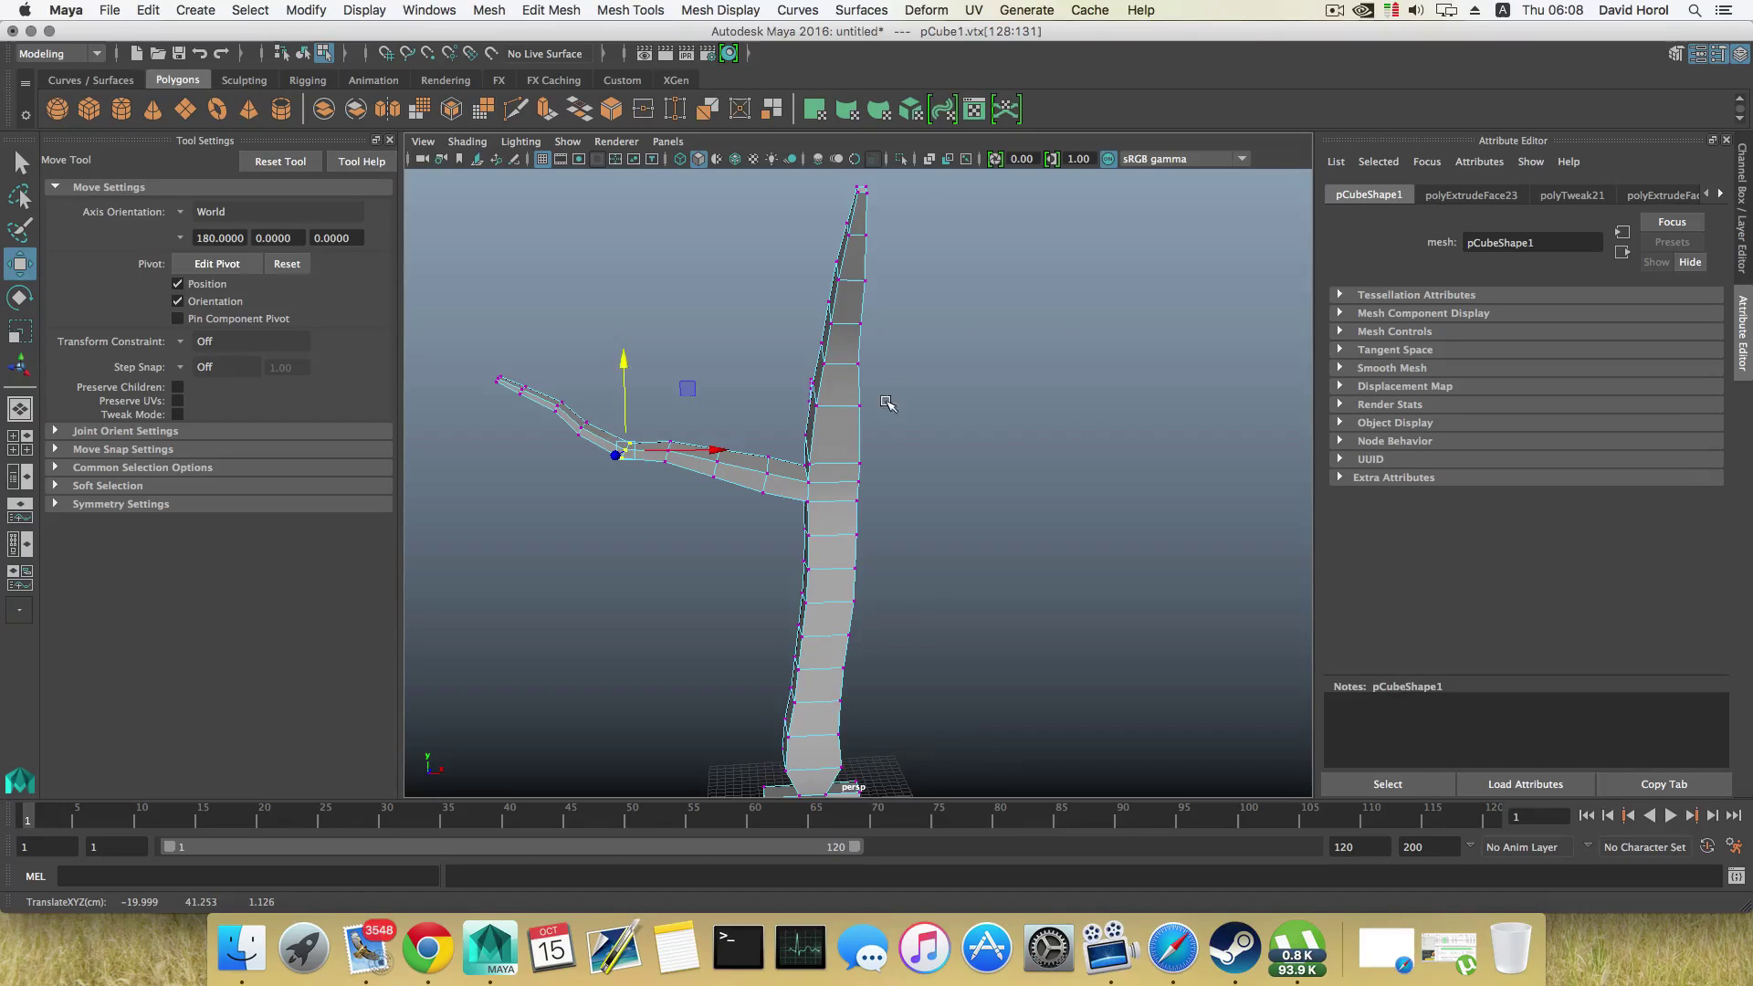
# Step: Reposition two vertex rings in the lower half of the first branch to form a bend
pyautogui.keyDown('alt'); pyautogui.moveTo(887, 403); pyautogui.dragTo(676, 372); pyautogui.keyUp('alt')
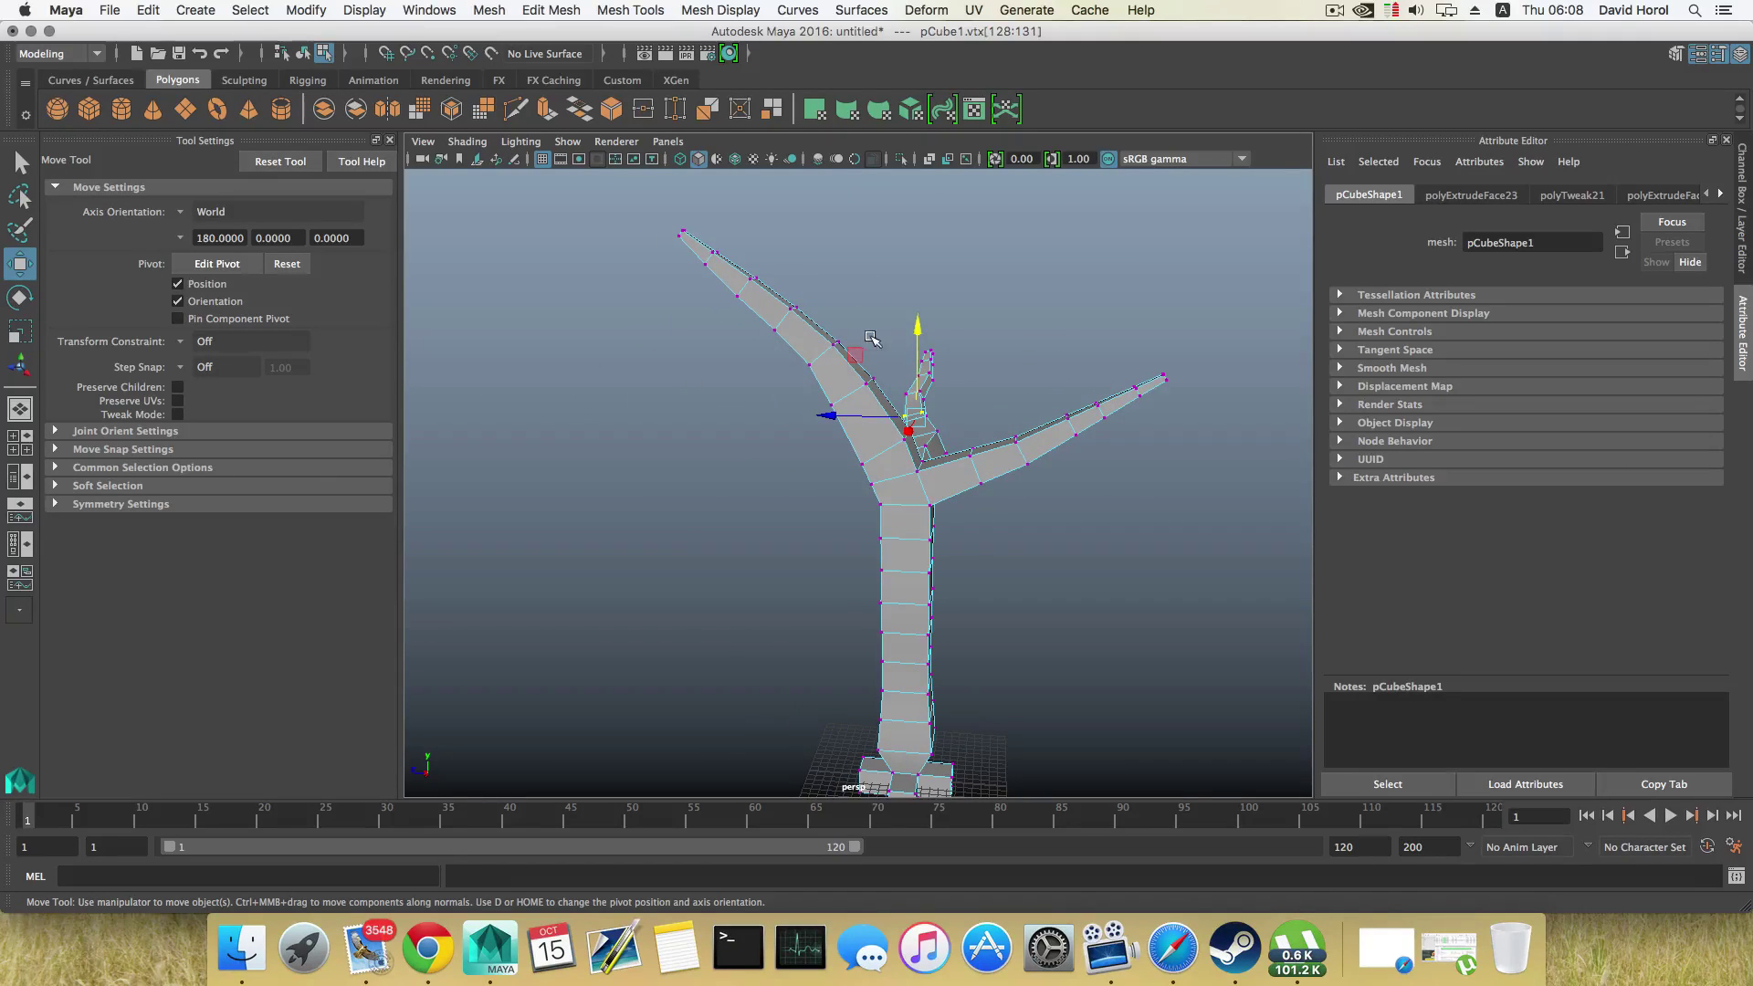
pyautogui.moveTo(813, 429); pyautogui.dragTo(743, 392)
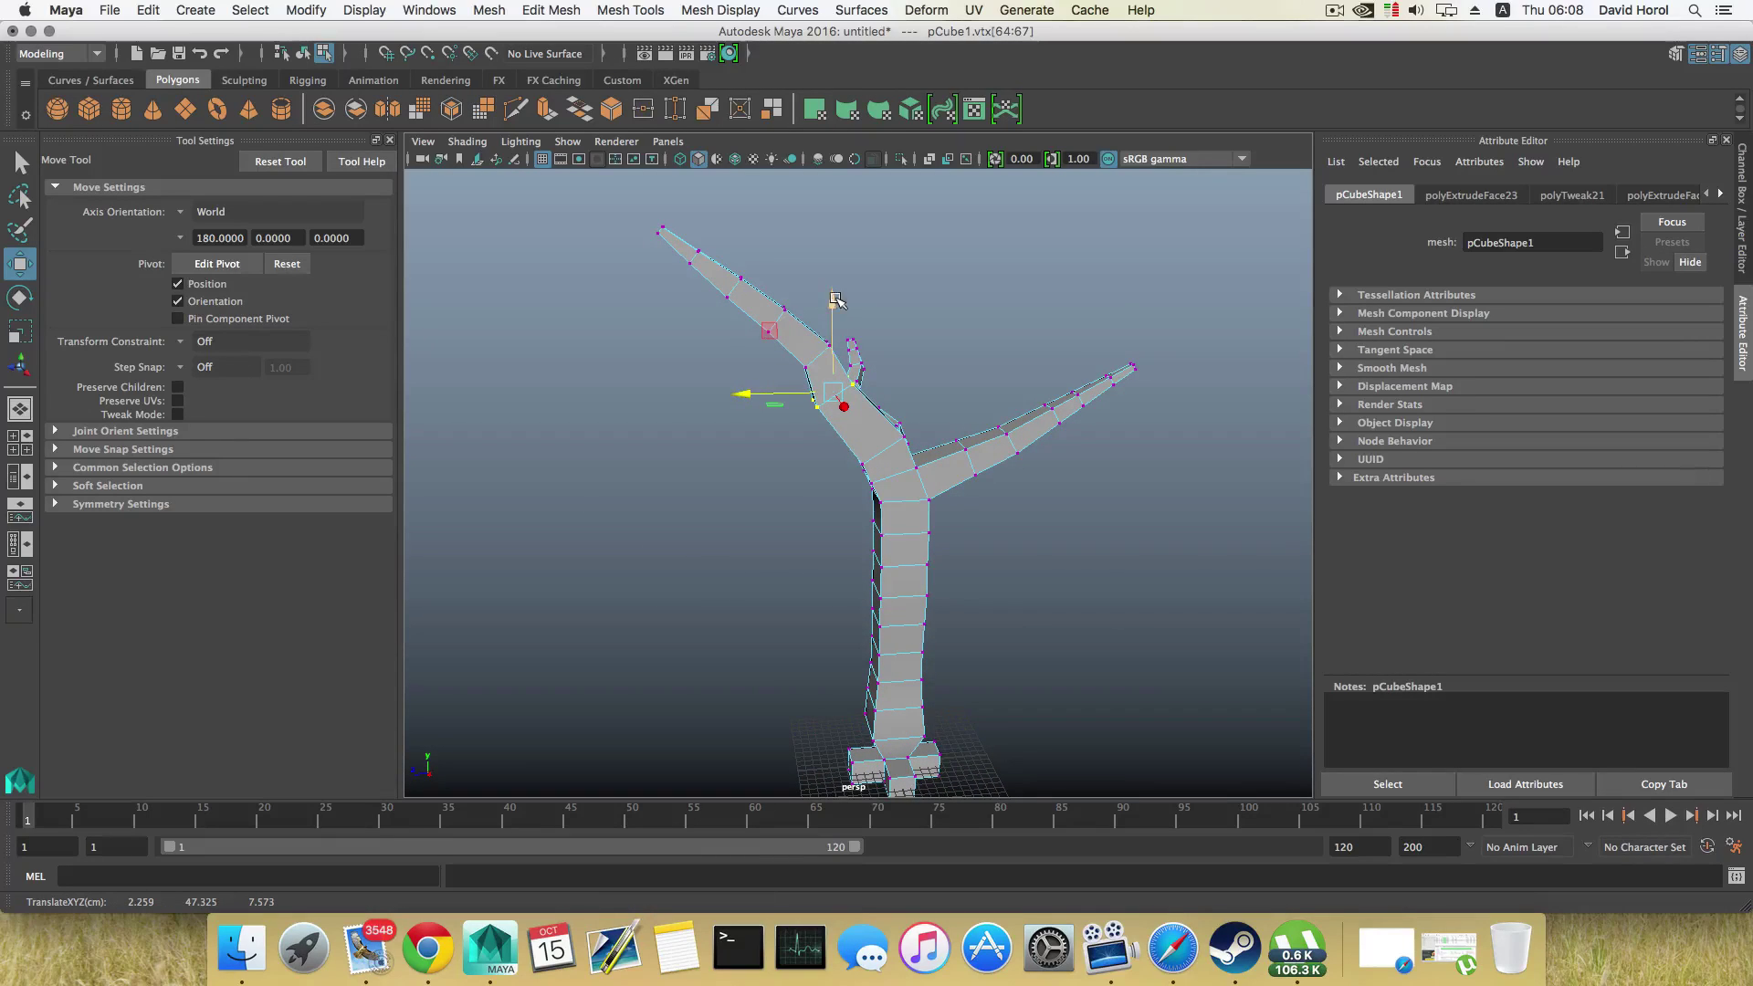
pyautogui.moveTo(834, 294); pyautogui.dragTo(735, 358)
# Step: Shift the first branch's outer vertices outward along Z and lower them, and move the end section further outward
pyautogui.moveTo(649, 228); pyautogui.dragTo(760, 328)
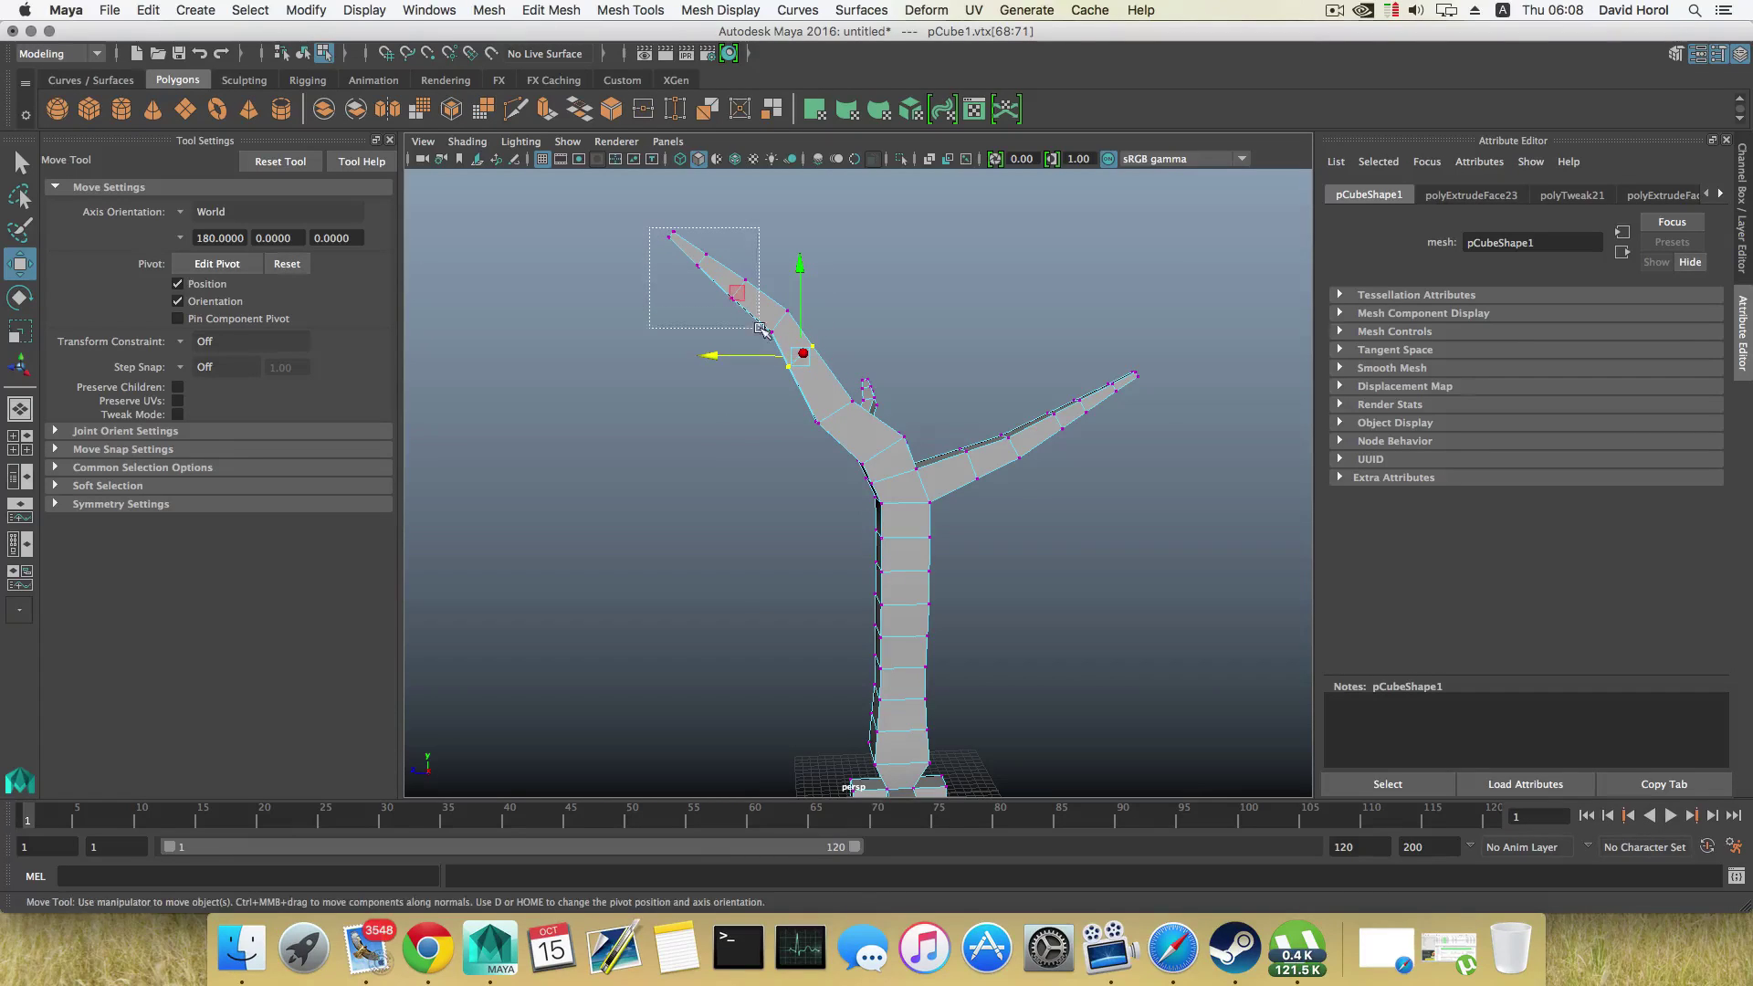
pyautogui.moveTo(647, 286); pyautogui.dragTo(616, 289)
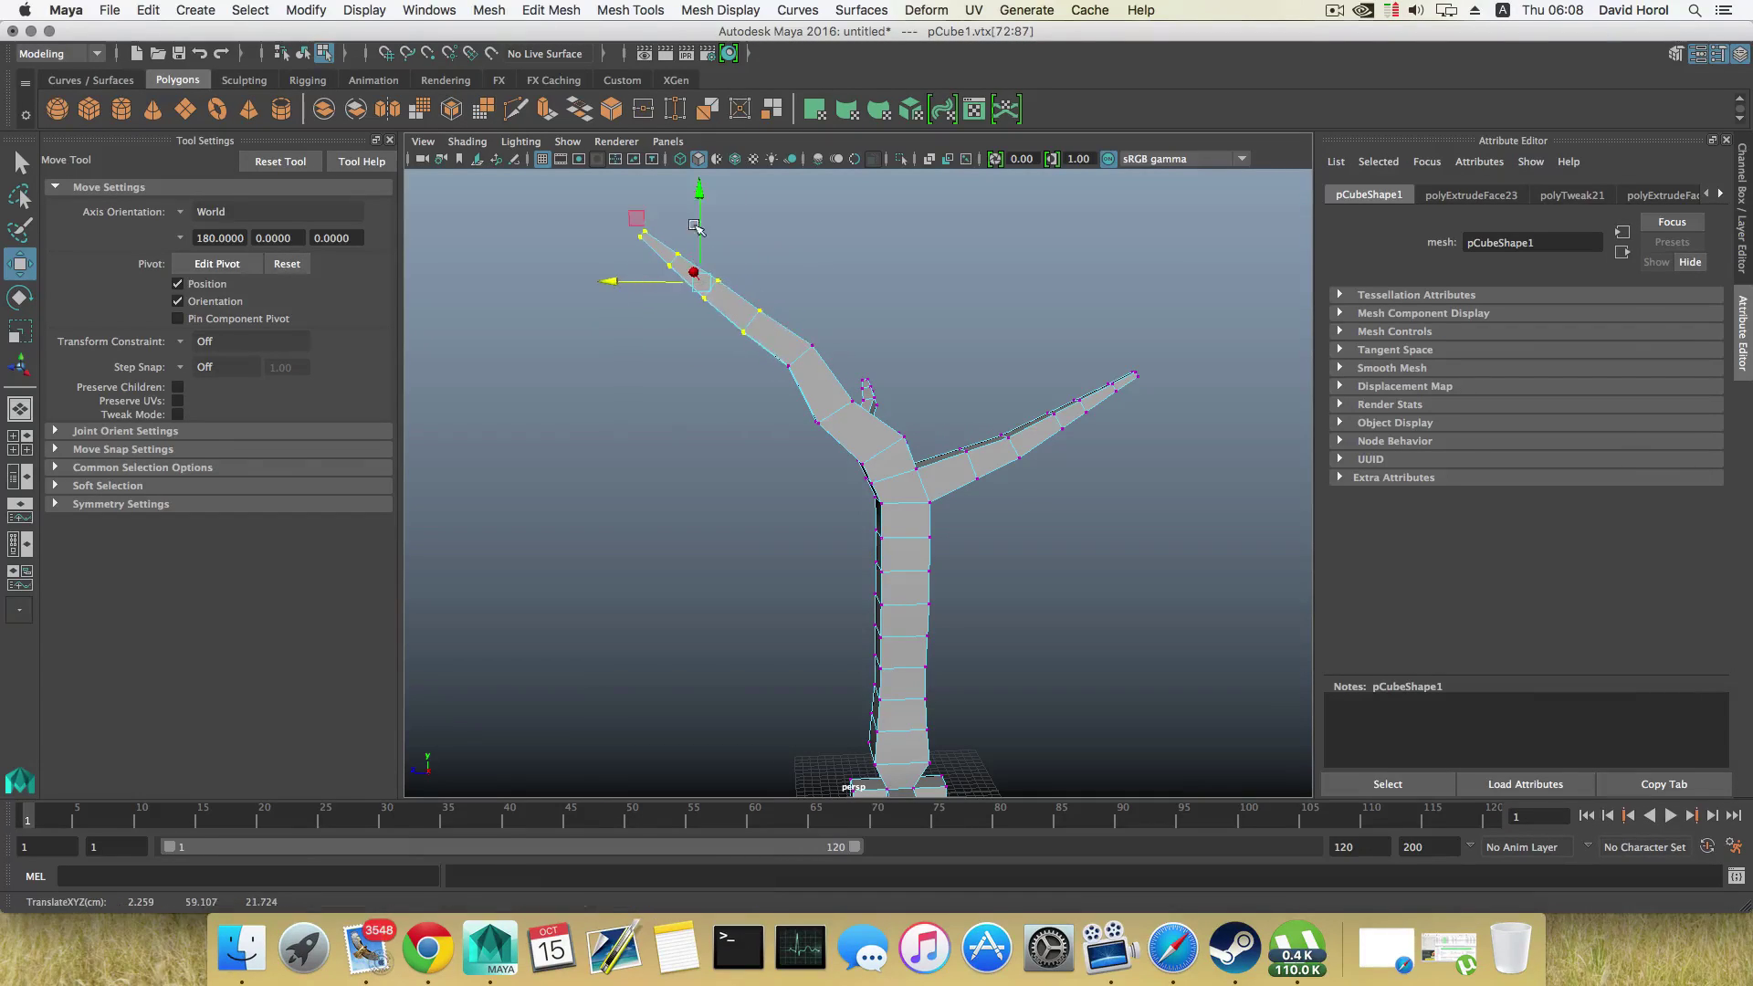
pyautogui.moveTo(697, 194); pyautogui.dragTo(697, 204)
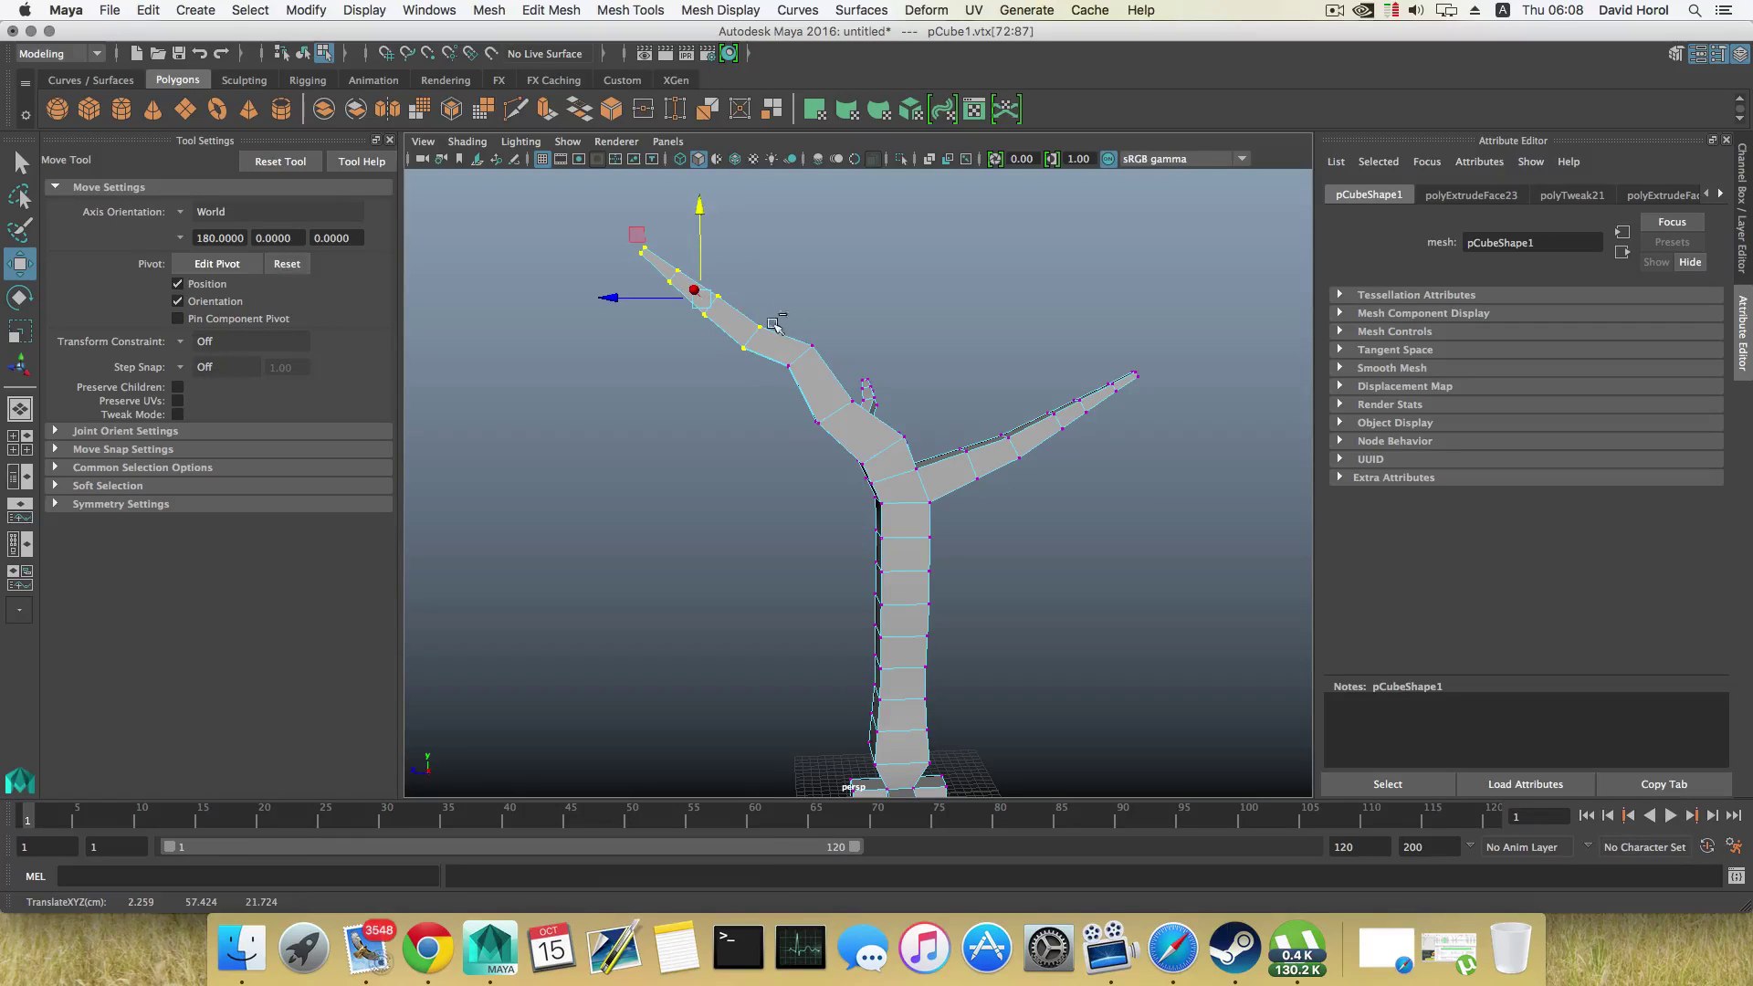
pyautogui.moveTo(773, 325); pyautogui.dragTo(718, 275, button='middle')
pyautogui.moveTo(602, 280); pyautogui.dragTo(592, 284)
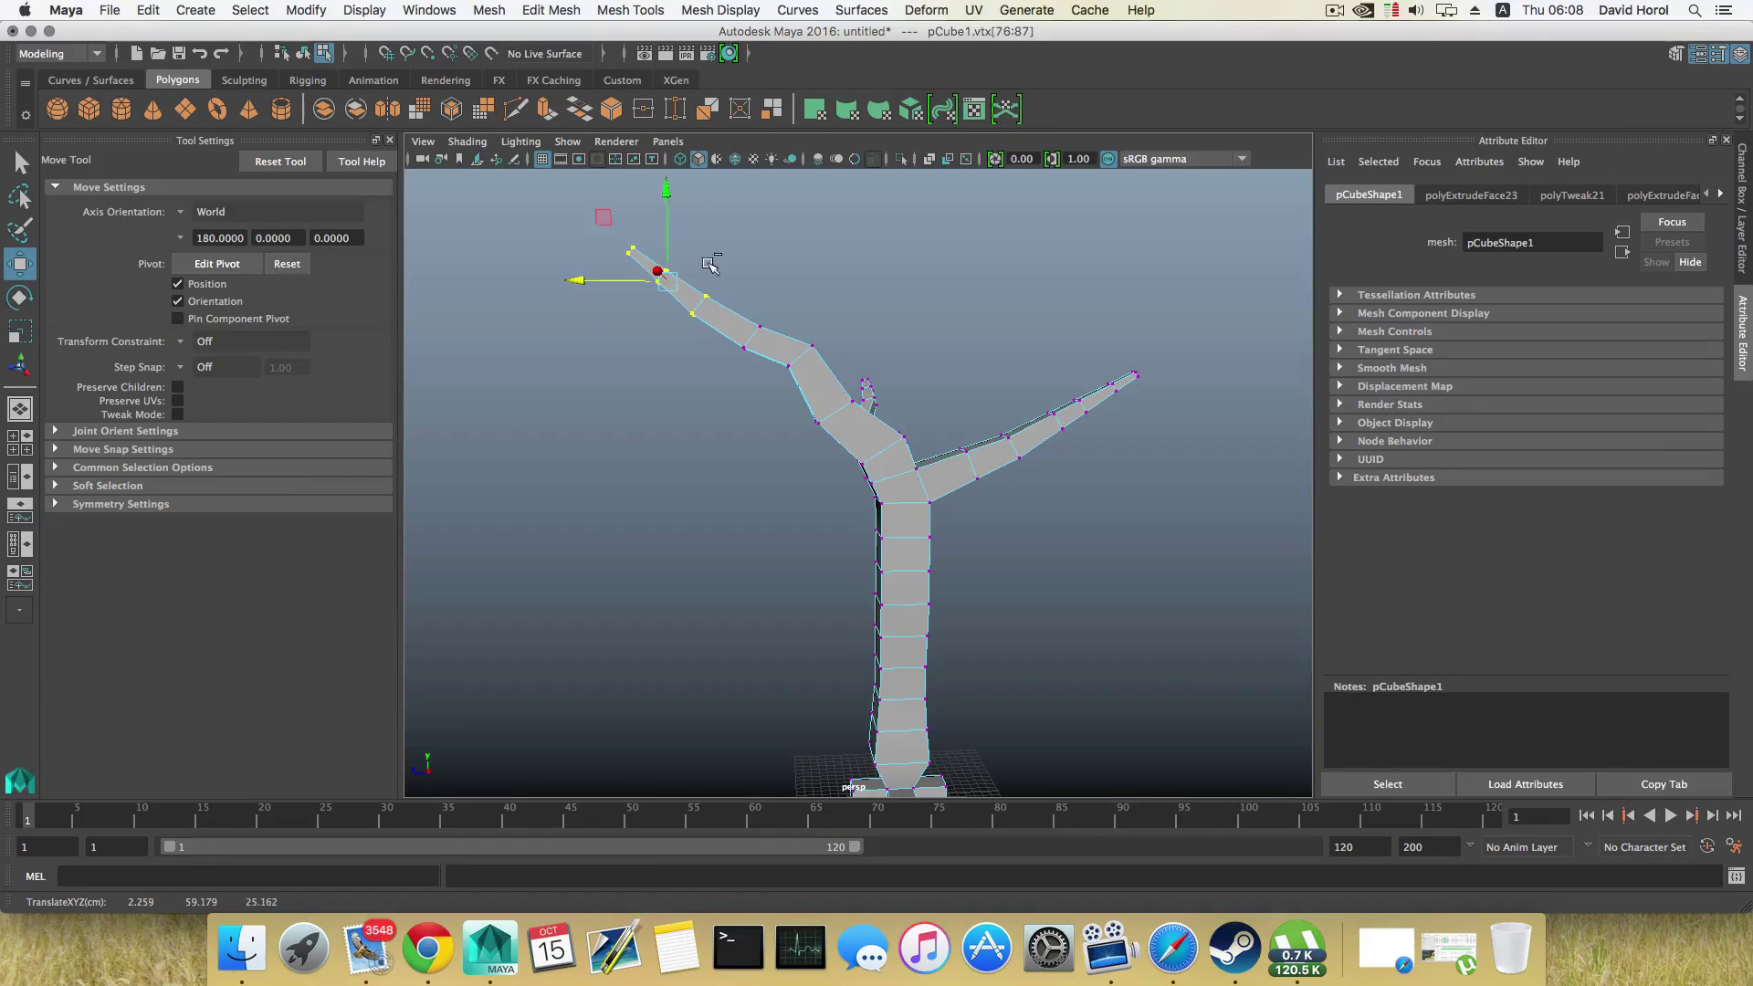
pyautogui.moveTo(727, 279); pyautogui.dragTo(684, 340)
# Step: Rotate the outer half of the first branch and shift it sideways along X so it curves away from its base
pyautogui.moveTo(583, 265); pyautogui.dragTo(737, 509)
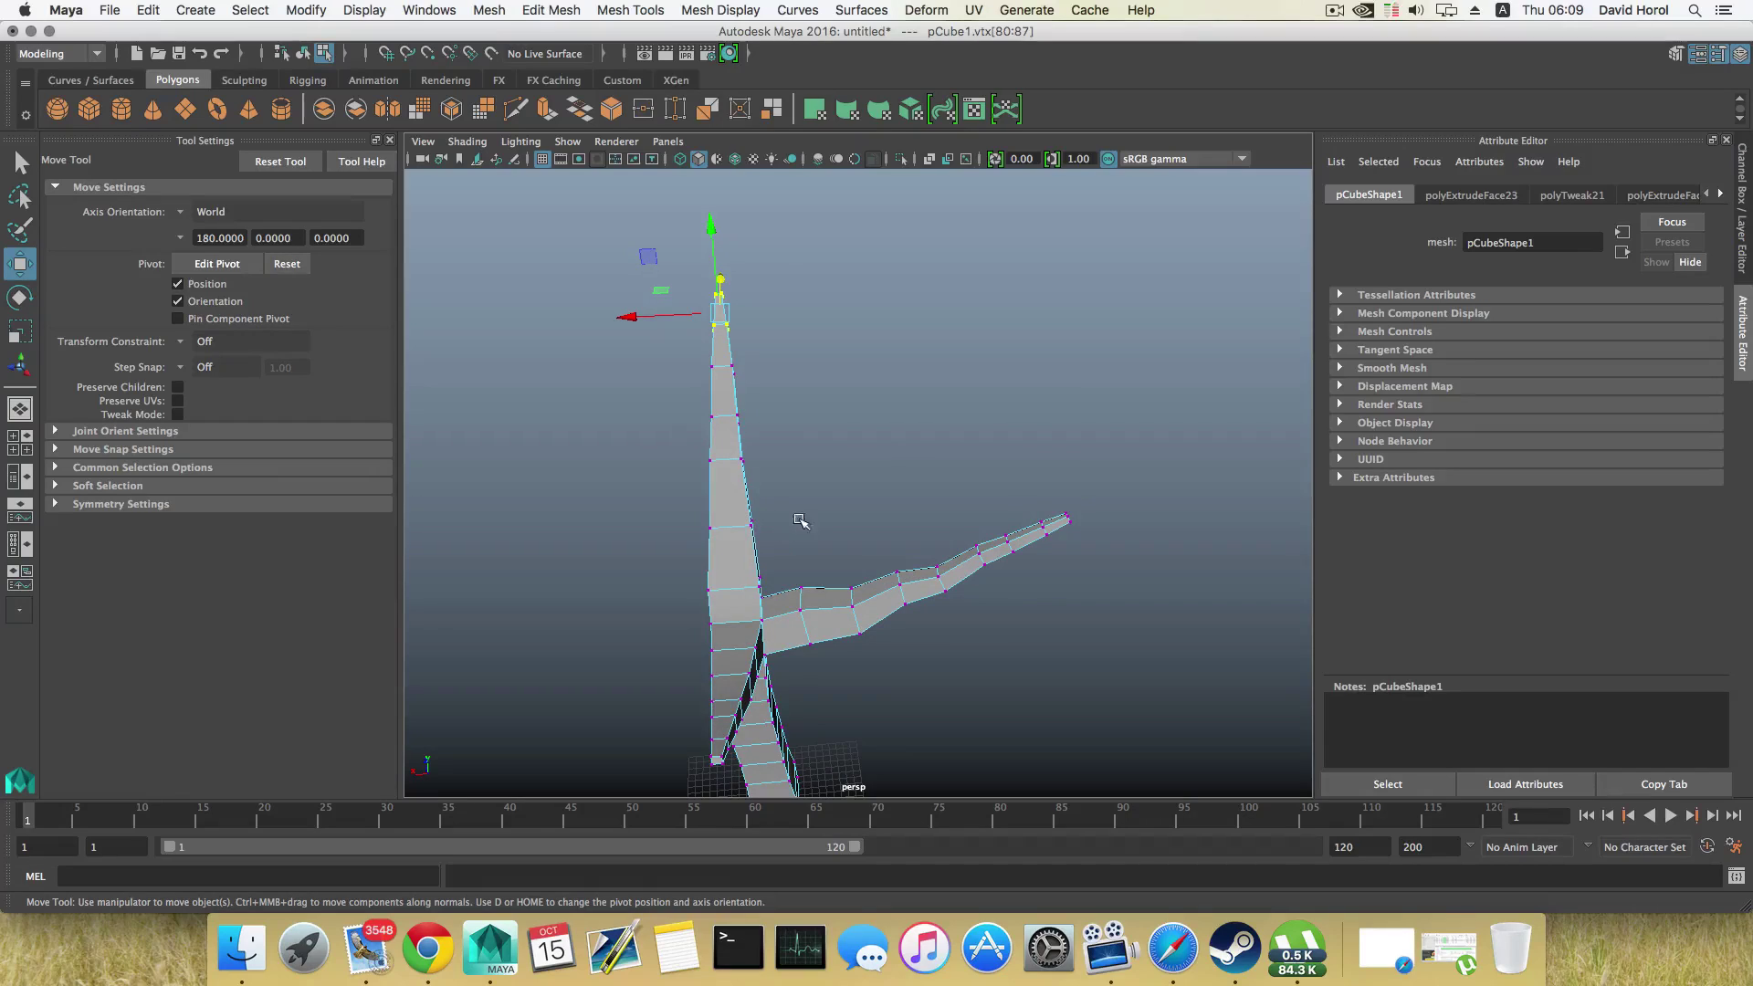
pyautogui.moveTo(730, 334); pyautogui.dragTo(833, 481)
pyautogui.press('e')
pyautogui.moveTo(770, 410); pyautogui.dragTo(797, 438)
pyautogui.press('w')
pyautogui.moveTo(634, 390); pyautogui.dragTo(669, 383)
pyautogui.press('e')
pyautogui.moveTo(792, 416); pyautogui.dragTo(677, 516)
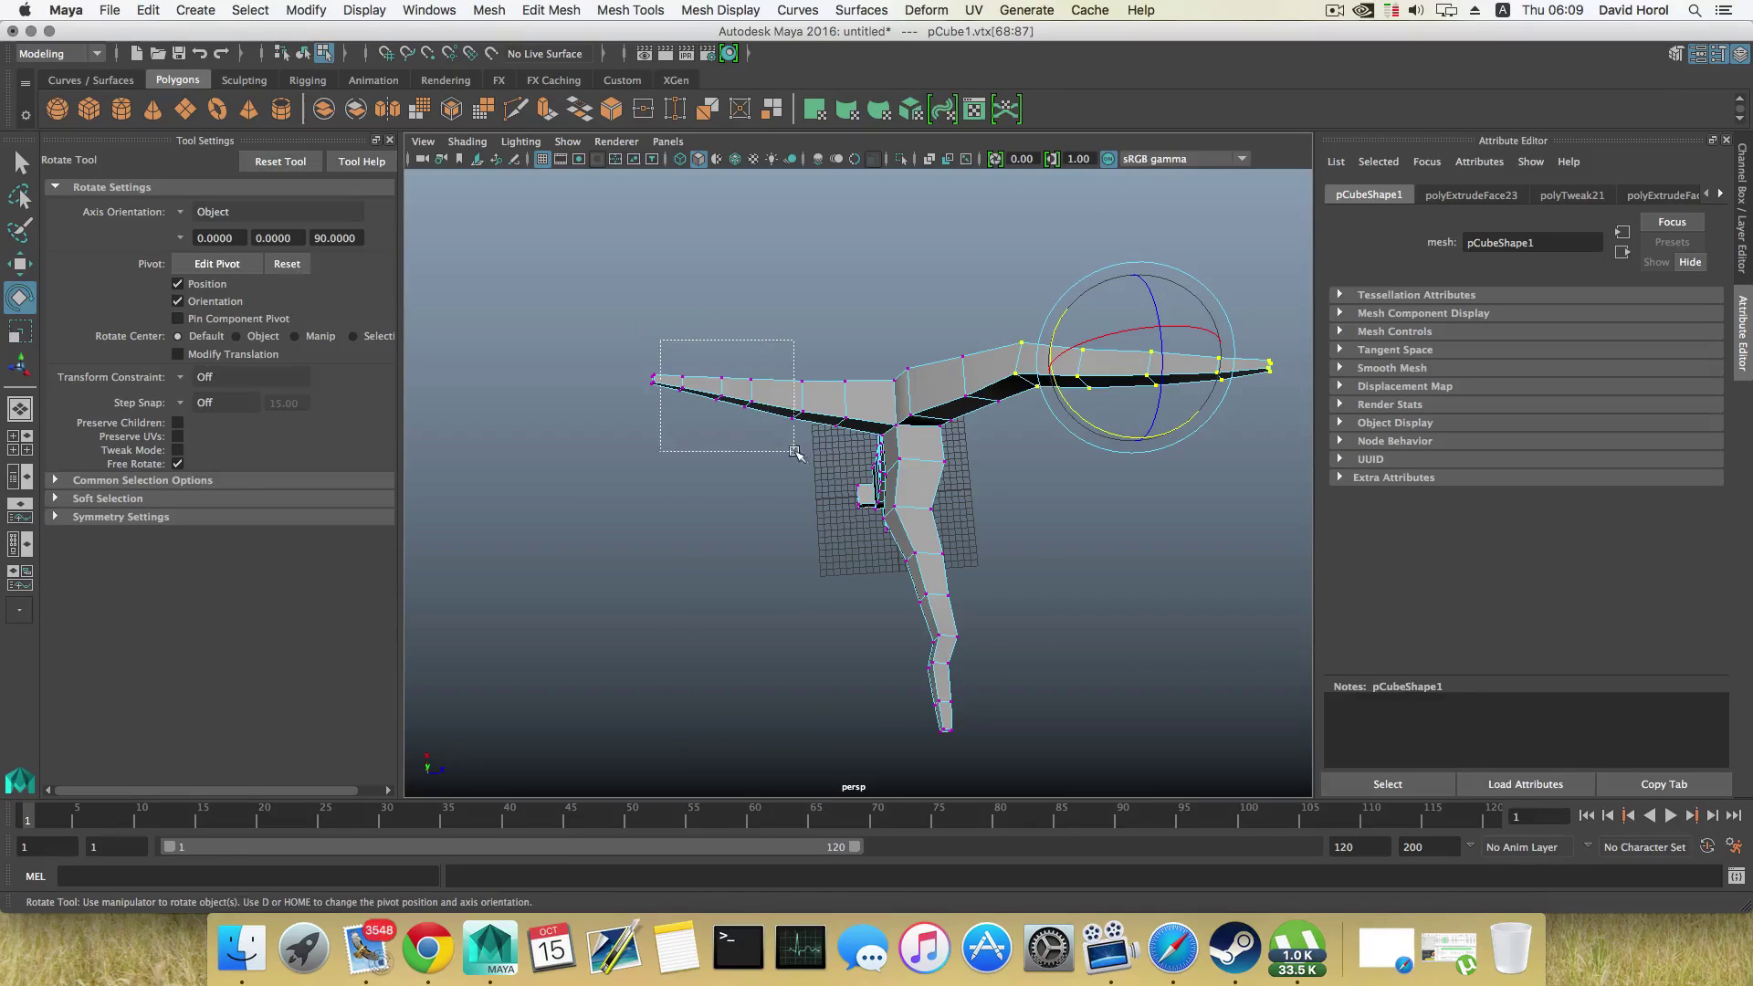
# Step: Bend the second branch sideways by rotating its outer vertices and adjusting the ring at the bend
pyautogui.moveTo(794, 451)
pyautogui.mouseDown()
pyautogui.moveTo(796, 436)
pyautogui.moveTo(782, 463)
pyautogui.moveTo(807, 407)
pyautogui.moveTo(787, 464)
pyautogui.mouseUp()
pyautogui.click(834, 279)
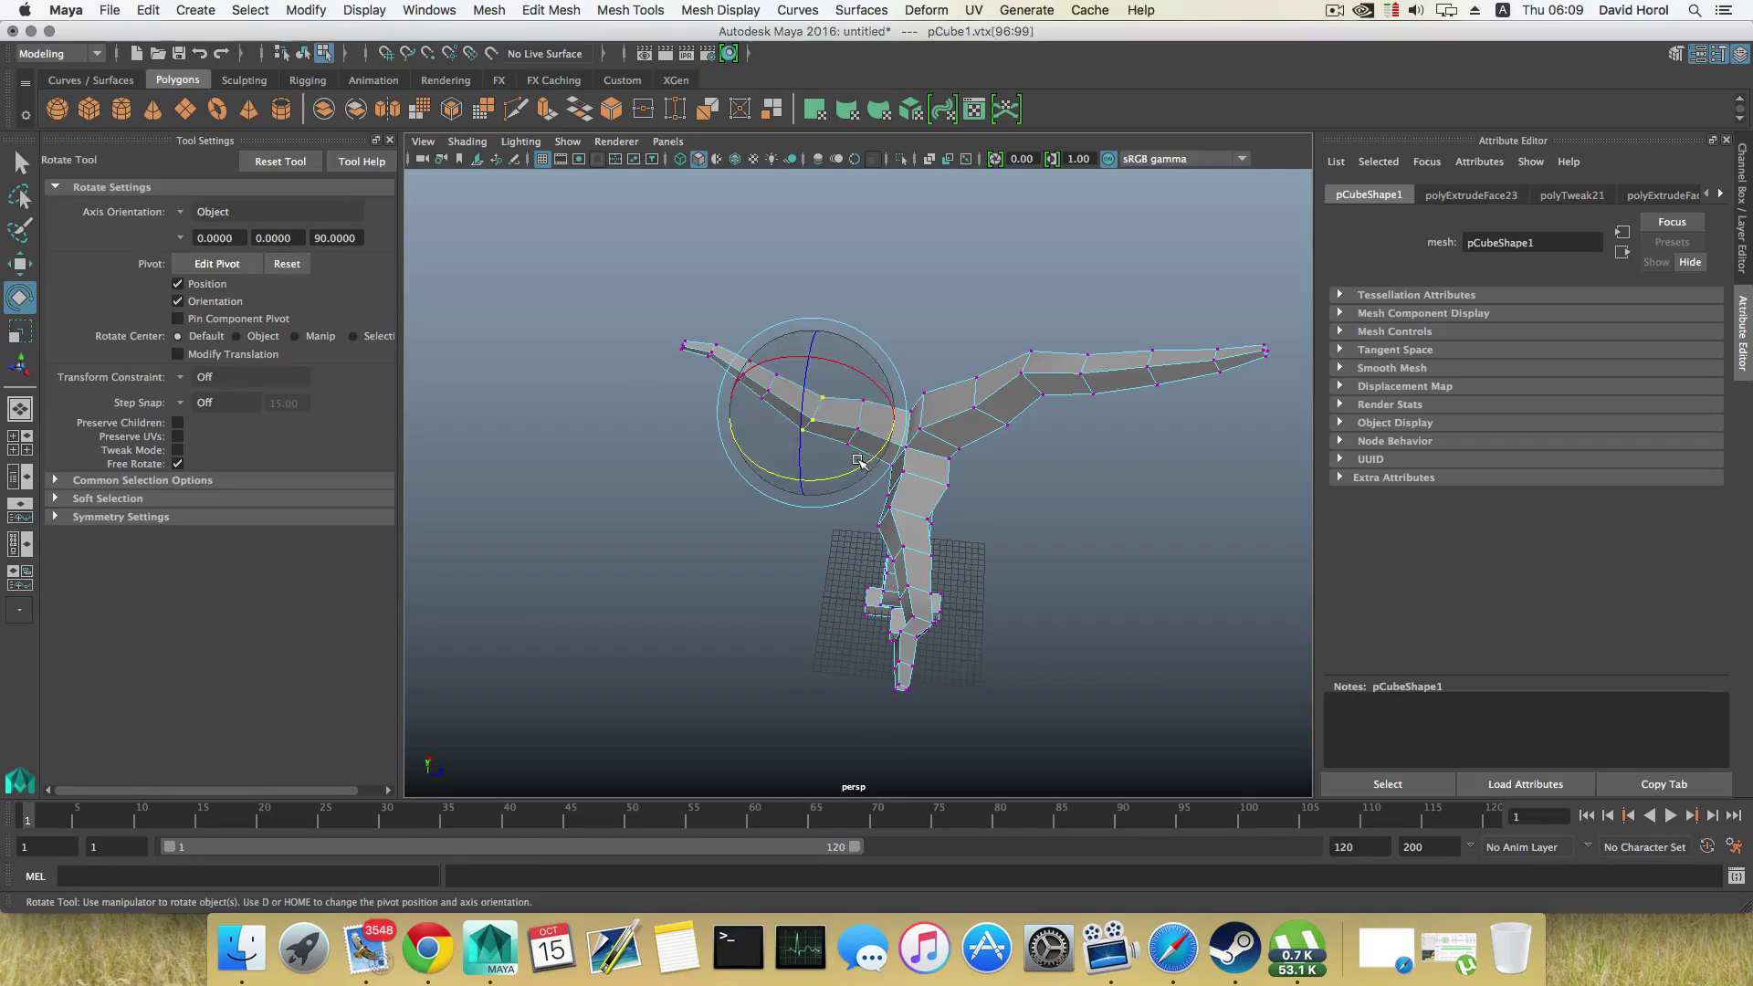
pyautogui.keyDown('alt'); pyautogui.moveTo(746, 368); pyautogui.dragTo(808, 307); pyautogui.keyUp('alt')
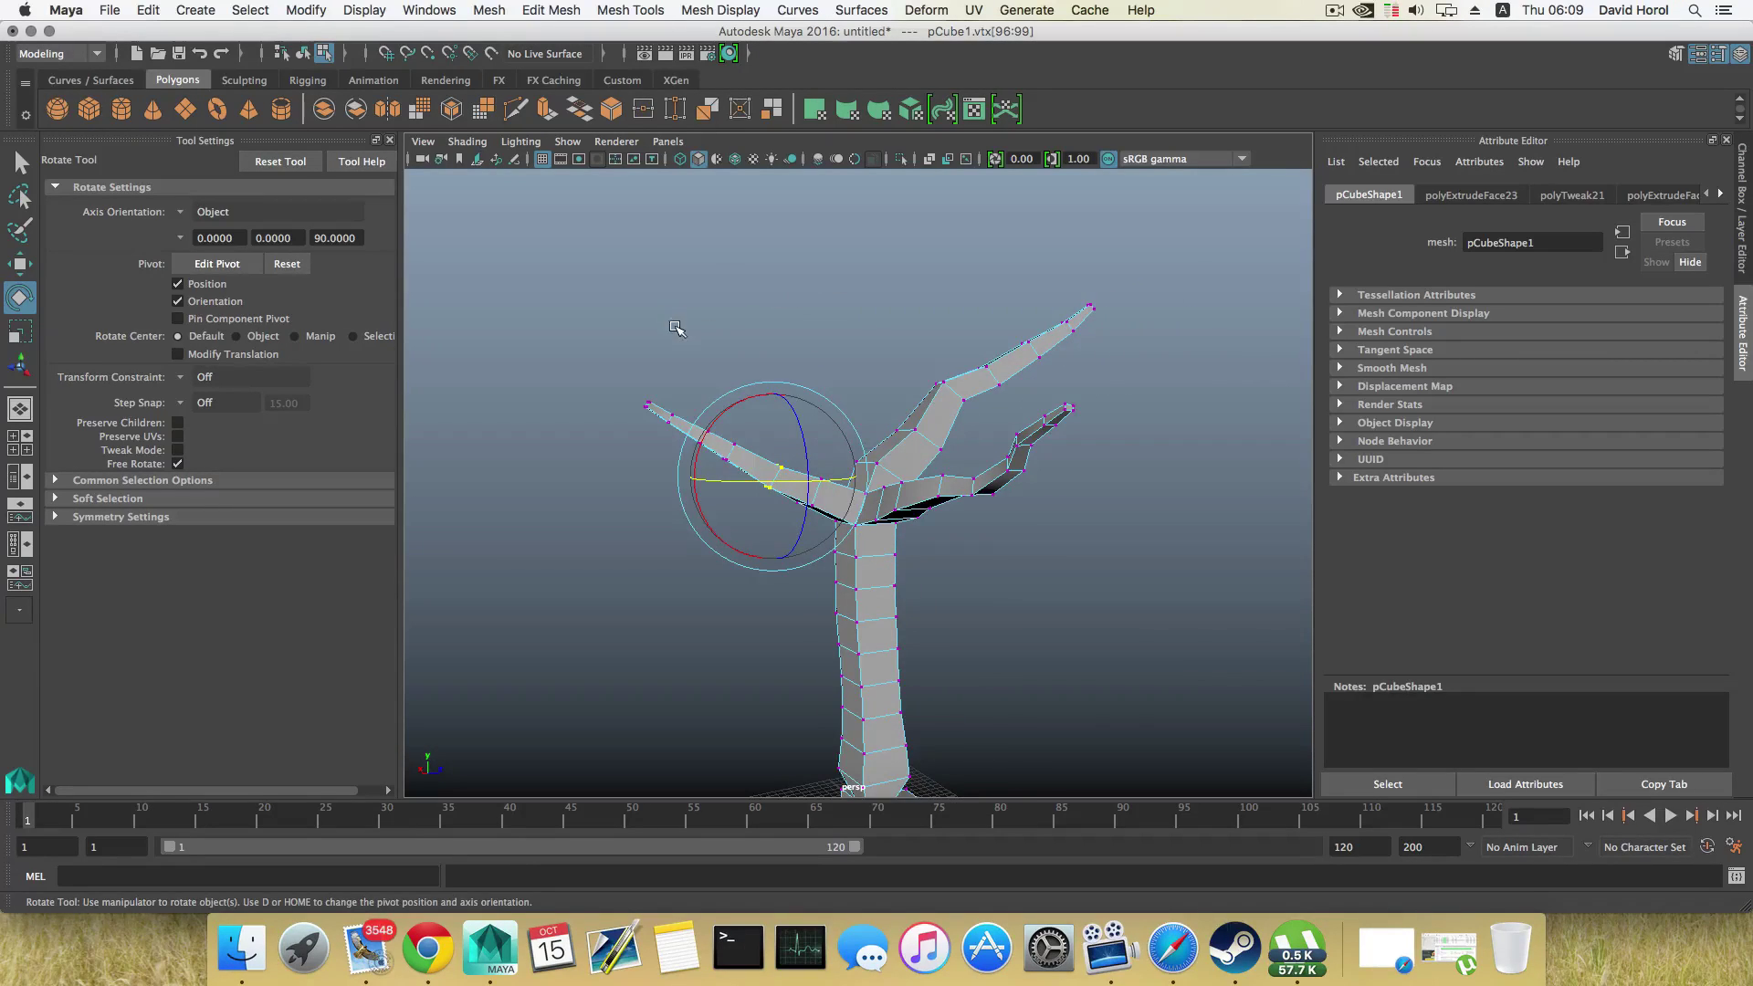
# Step: Extrude the remaining free side face at the top of the trunk by about 4.96 to start a fourth branch
pyautogui.keyDown('alt'); pyautogui.moveTo(872, 447); pyautogui.dragTo(1010, 461); pyautogui.keyUp('alt')
pyautogui.moveTo(724, 484); pyautogui.dragTo(724, 537, button='right')
pyautogui.click(726, 518)
pyautogui.keyDown('alt'); pyautogui.moveTo(761, 559); pyautogui.dragTo(662, 544); pyautogui.keyUp('alt')
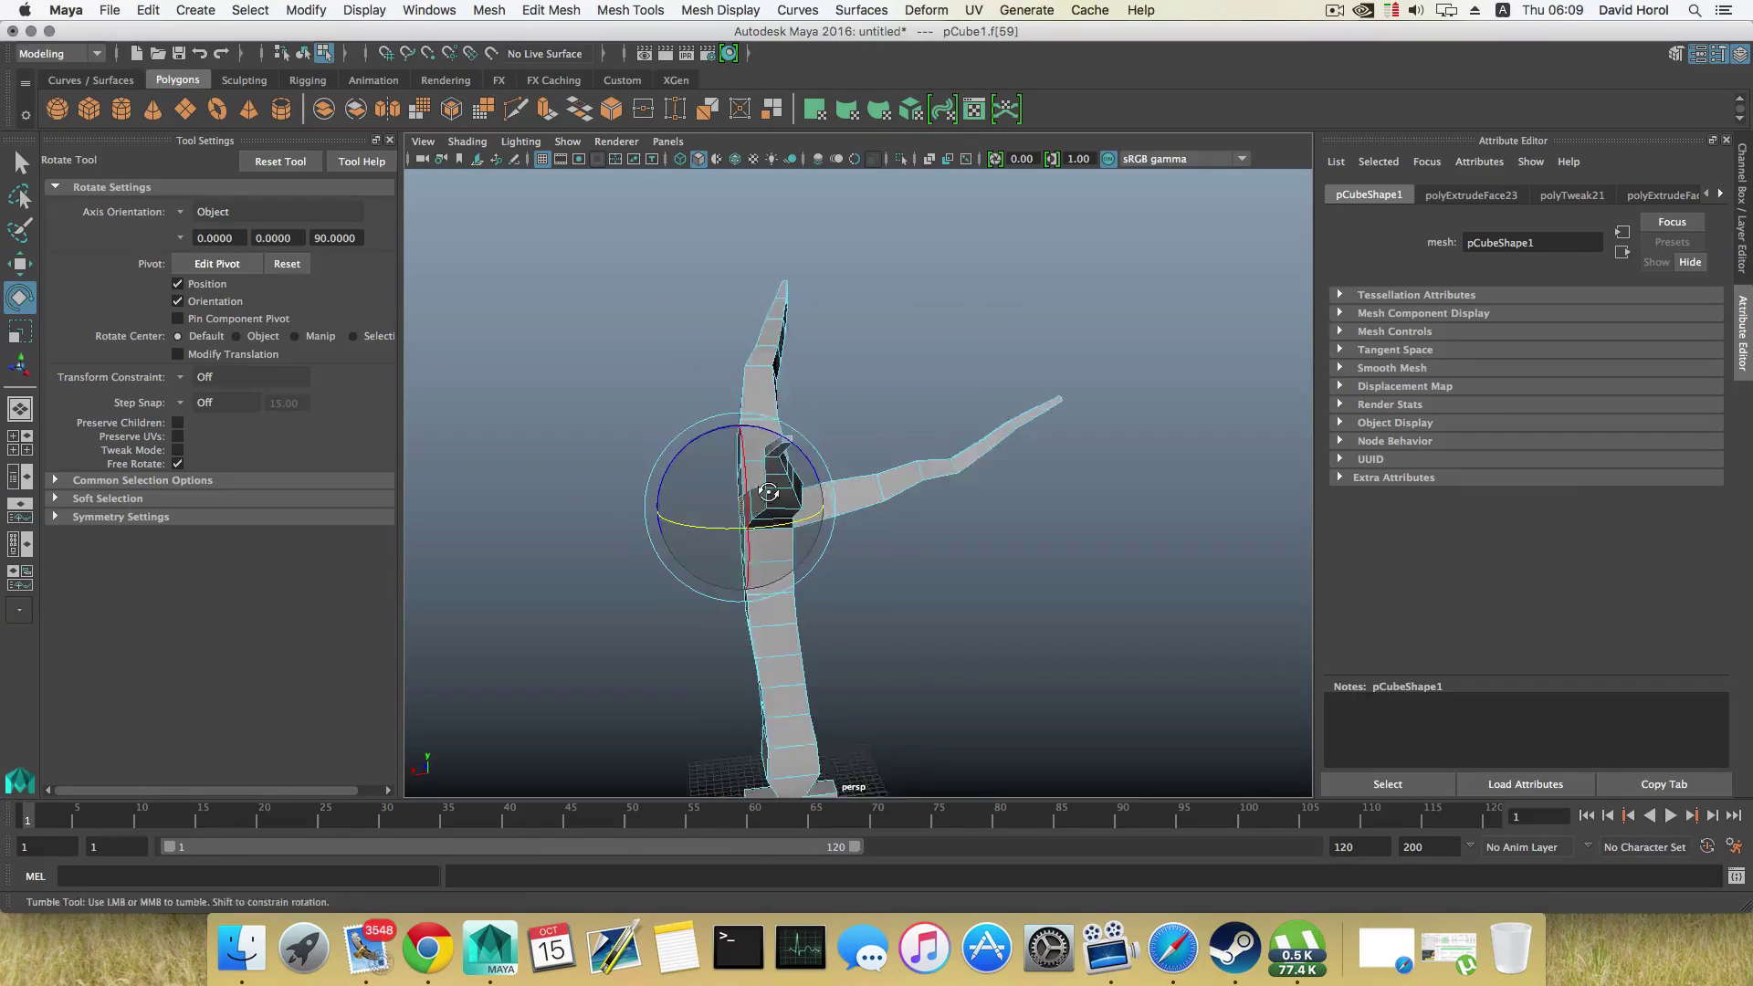
pyautogui.keyDown('alt'); pyautogui.moveTo(770, 493); pyautogui.dragTo(836, 571); pyautogui.keyUp('alt')
pyautogui.click(579, 109)
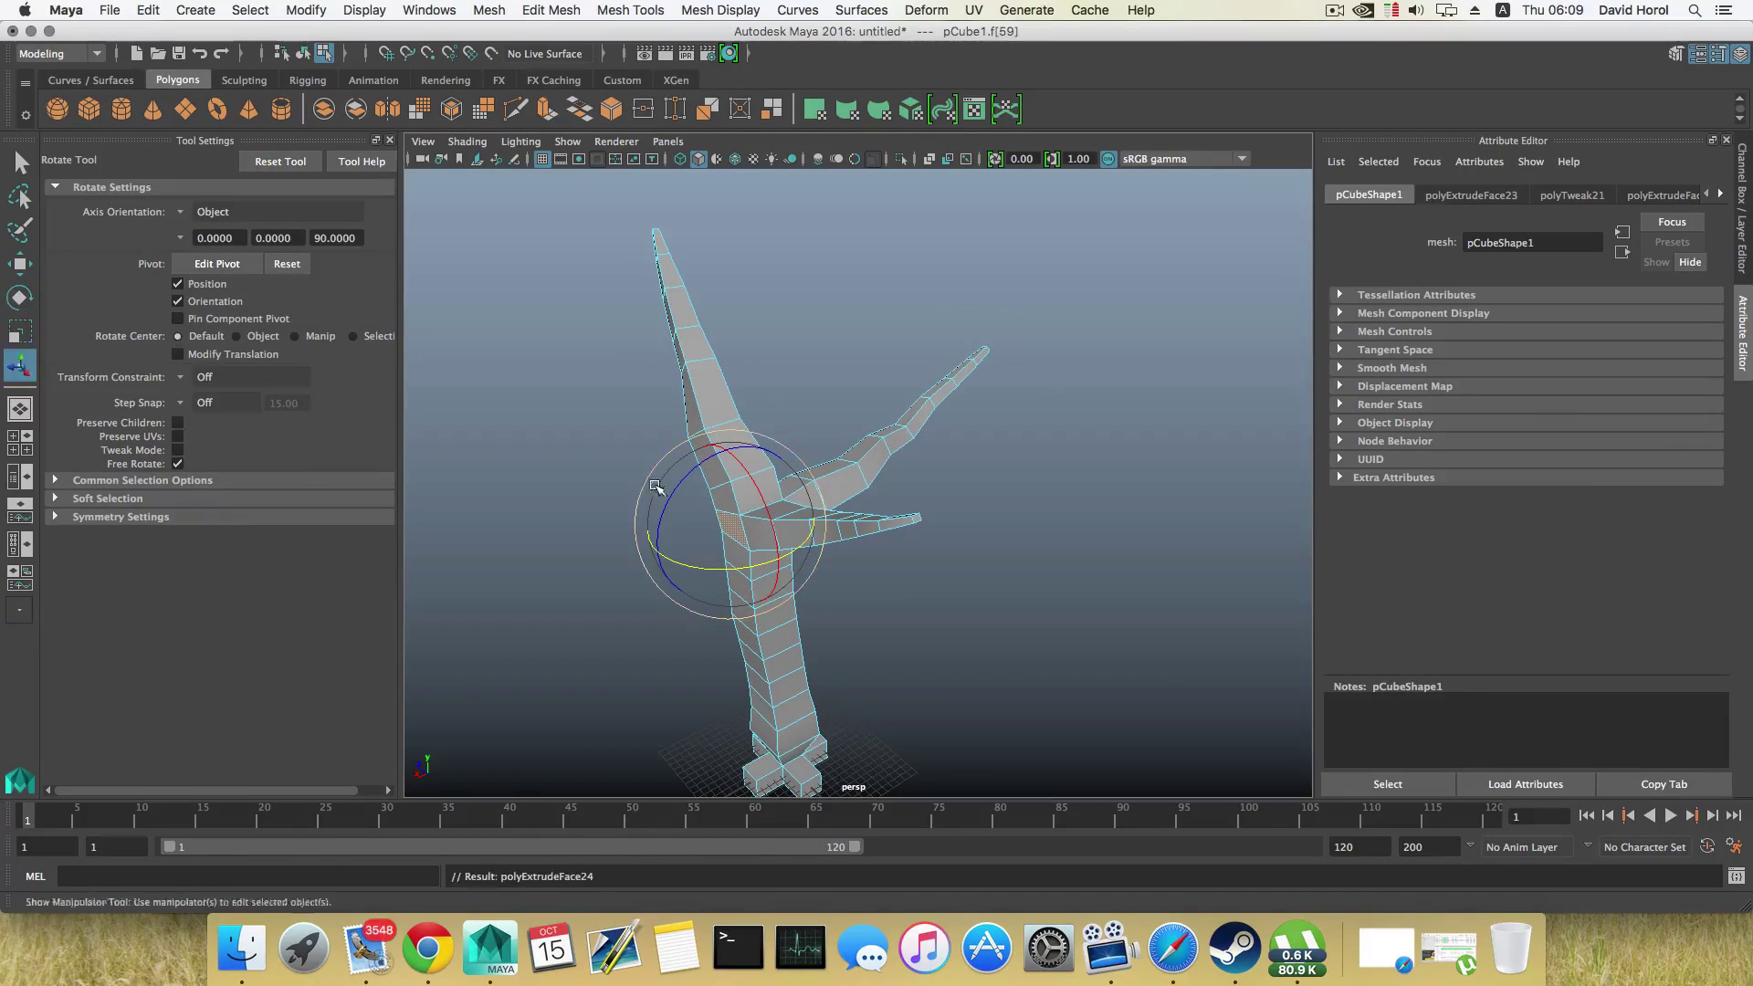
pyautogui.keyDown('alt'); pyautogui.moveTo(593, 419); pyautogui.dragTo(686, 517); pyautogui.keyUp('alt')
pyautogui.press('r')
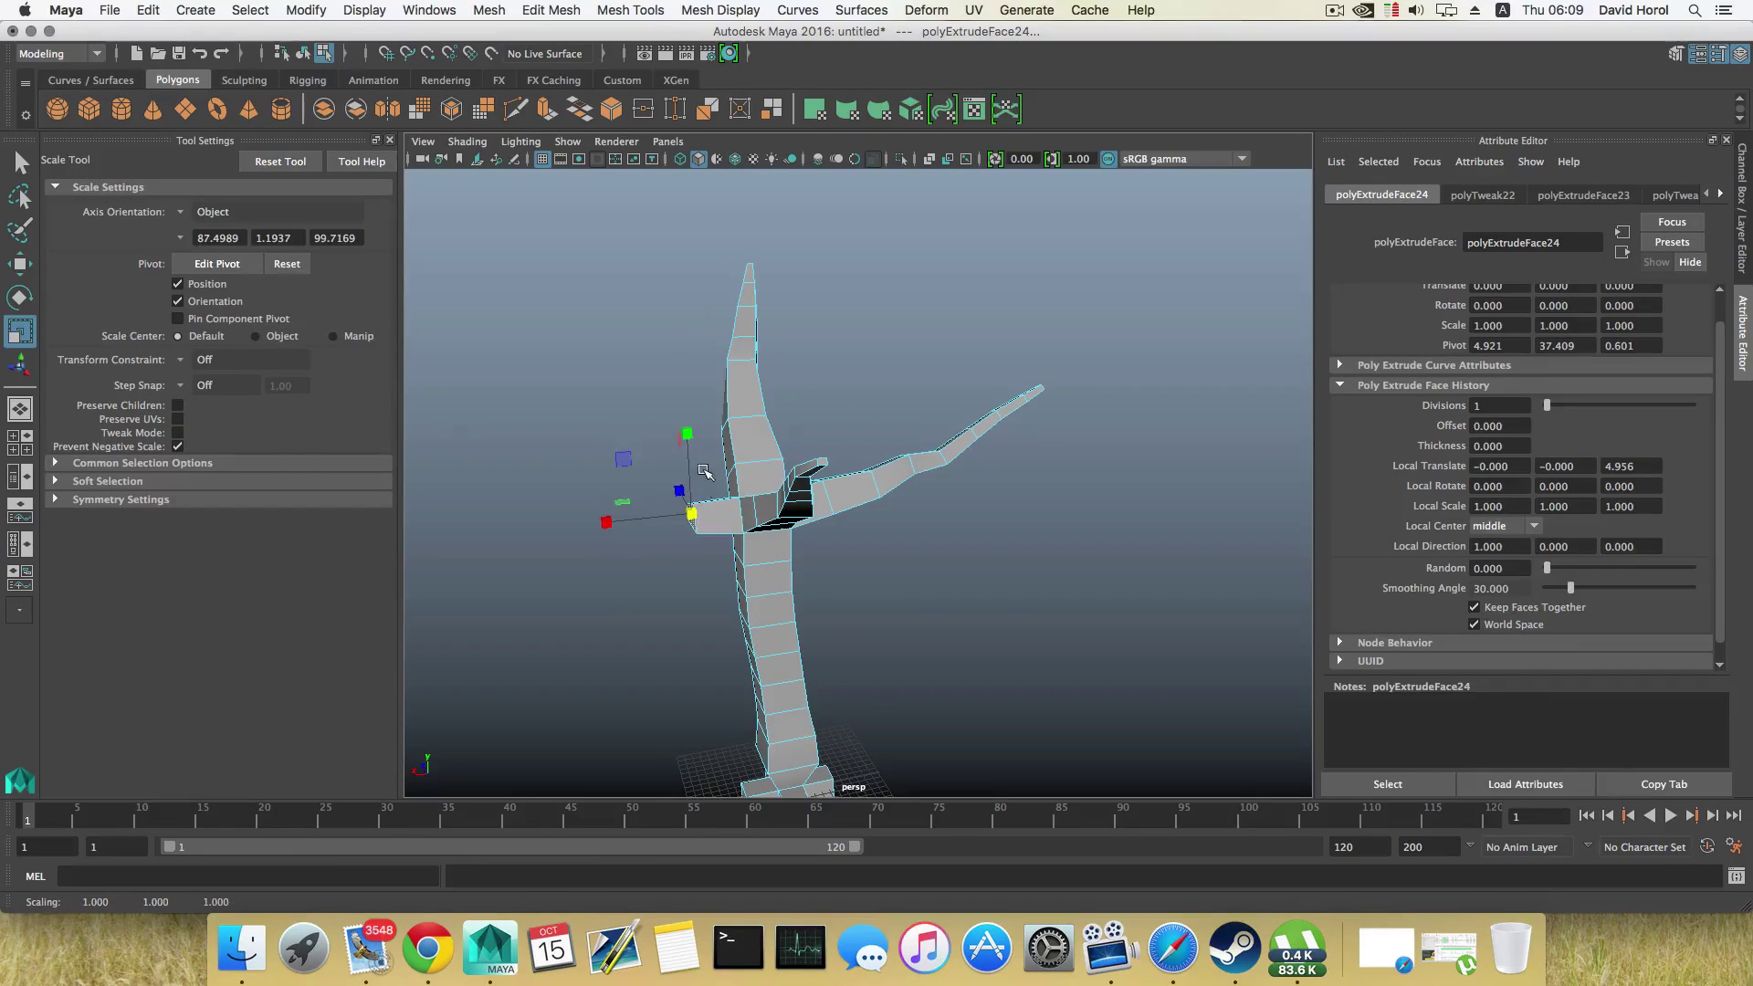
pyautogui.press('e')
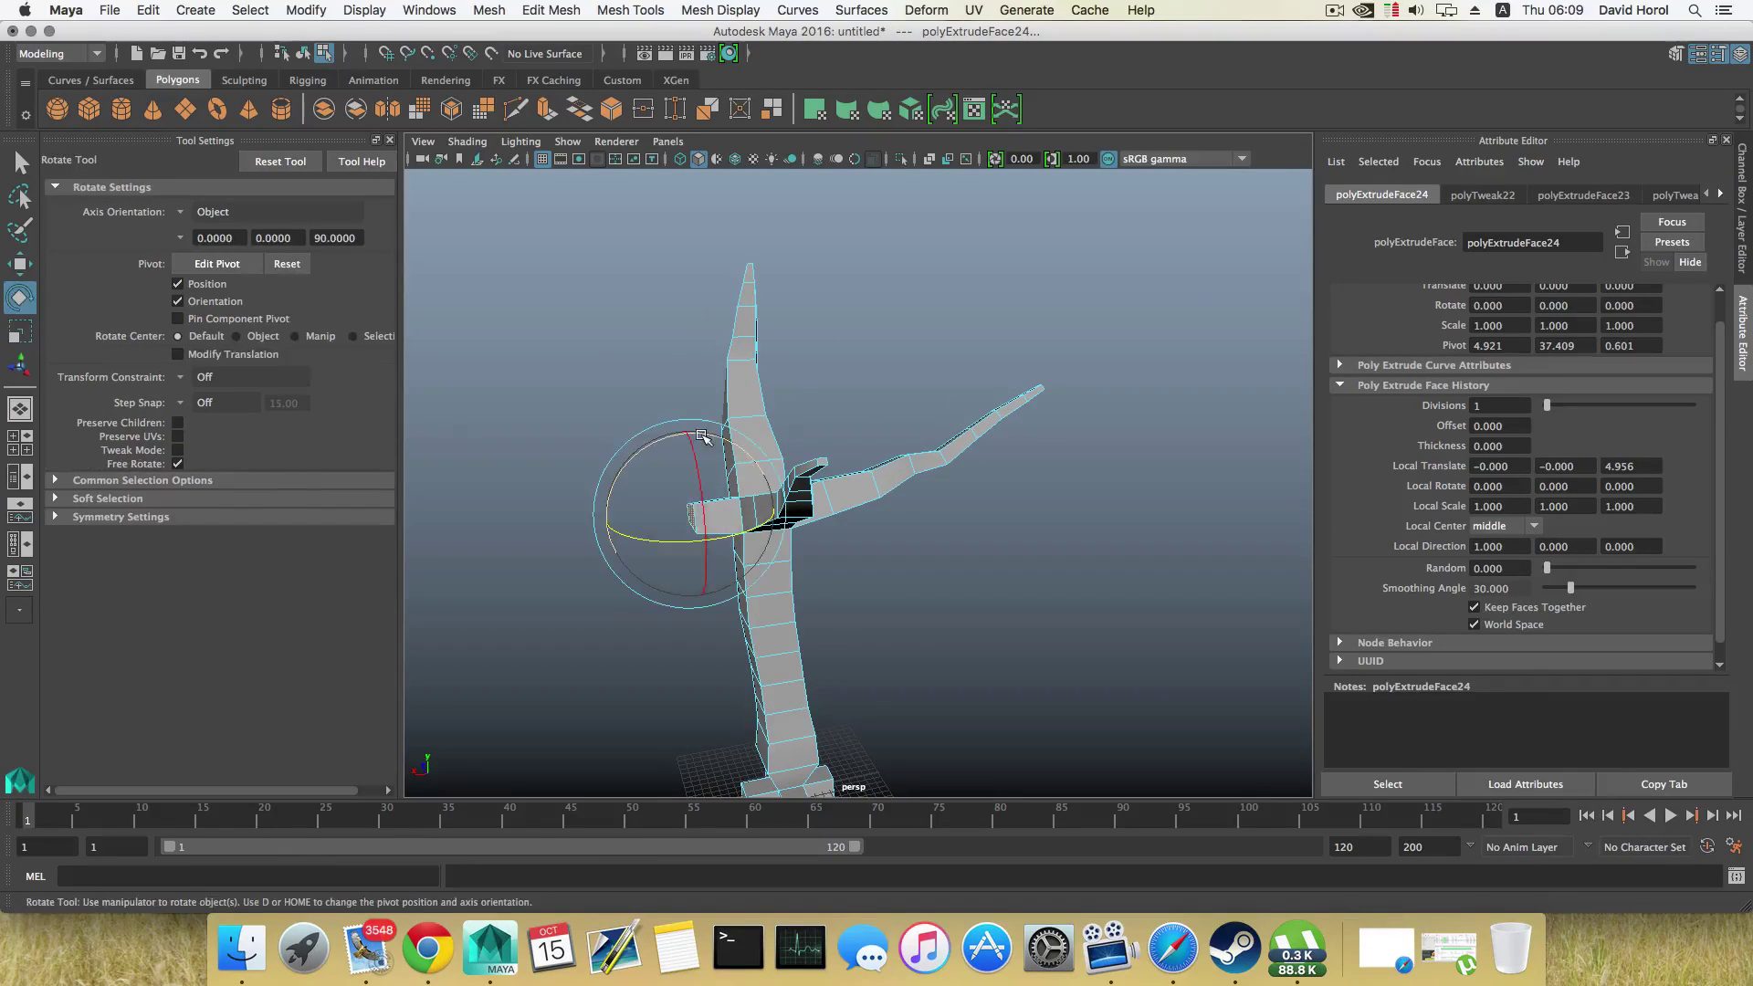
# Step: Extrude the fourth branch's end face by about 6.00 and scale the new end face down
pyautogui.click(548, 111)
pyautogui.moveTo(610, 502); pyautogui.dragTo(568, 484)
pyautogui.keyDown('alt'); pyautogui.moveTo(767, 393); pyautogui.dragTo(660, 455); pyautogui.keyUp('alt')
pyautogui.press('r')
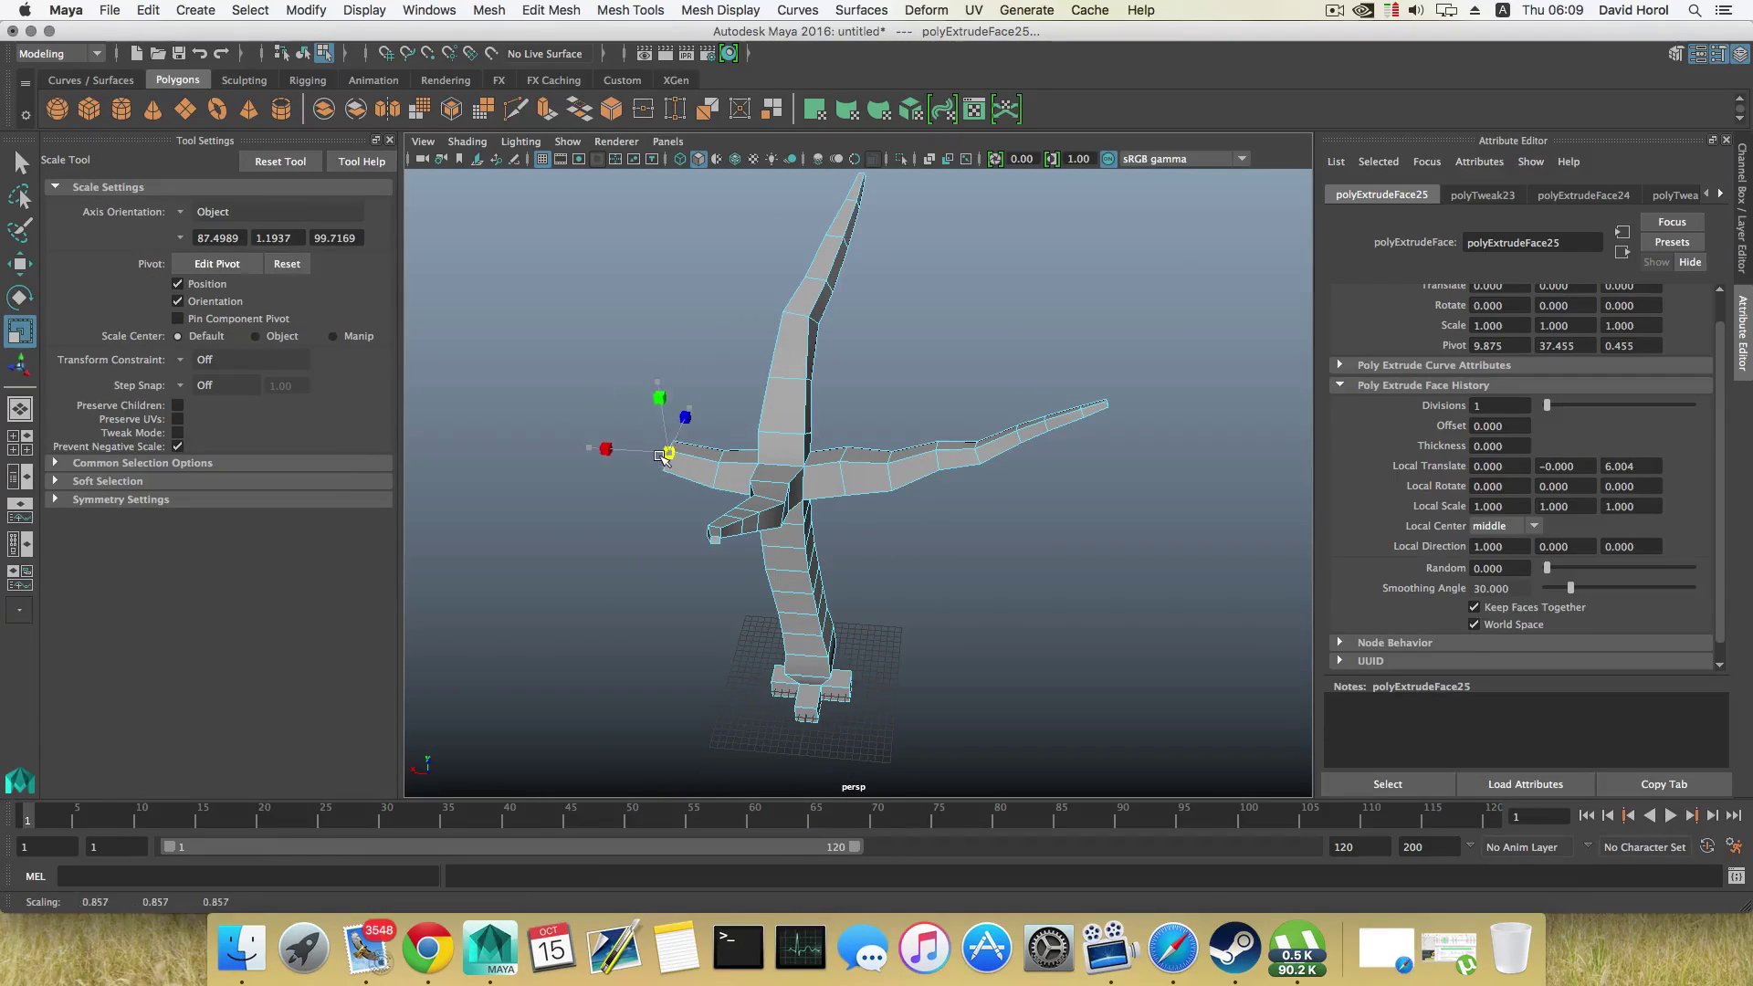
# Step: Extrude the fourth branch's end face by about 5.75, scale it down, and rotate it to steer the branch
pyautogui.click(548, 109)
pyautogui.keyDown('alt'); pyautogui.moveTo(606, 313); pyautogui.dragTo(642, 315); pyautogui.keyUp('alt')
pyautogui.moveTo(584, 474); pyautogui.dragTo(694, 402)
pyautogui.press('r')
pyautogui.press('e')
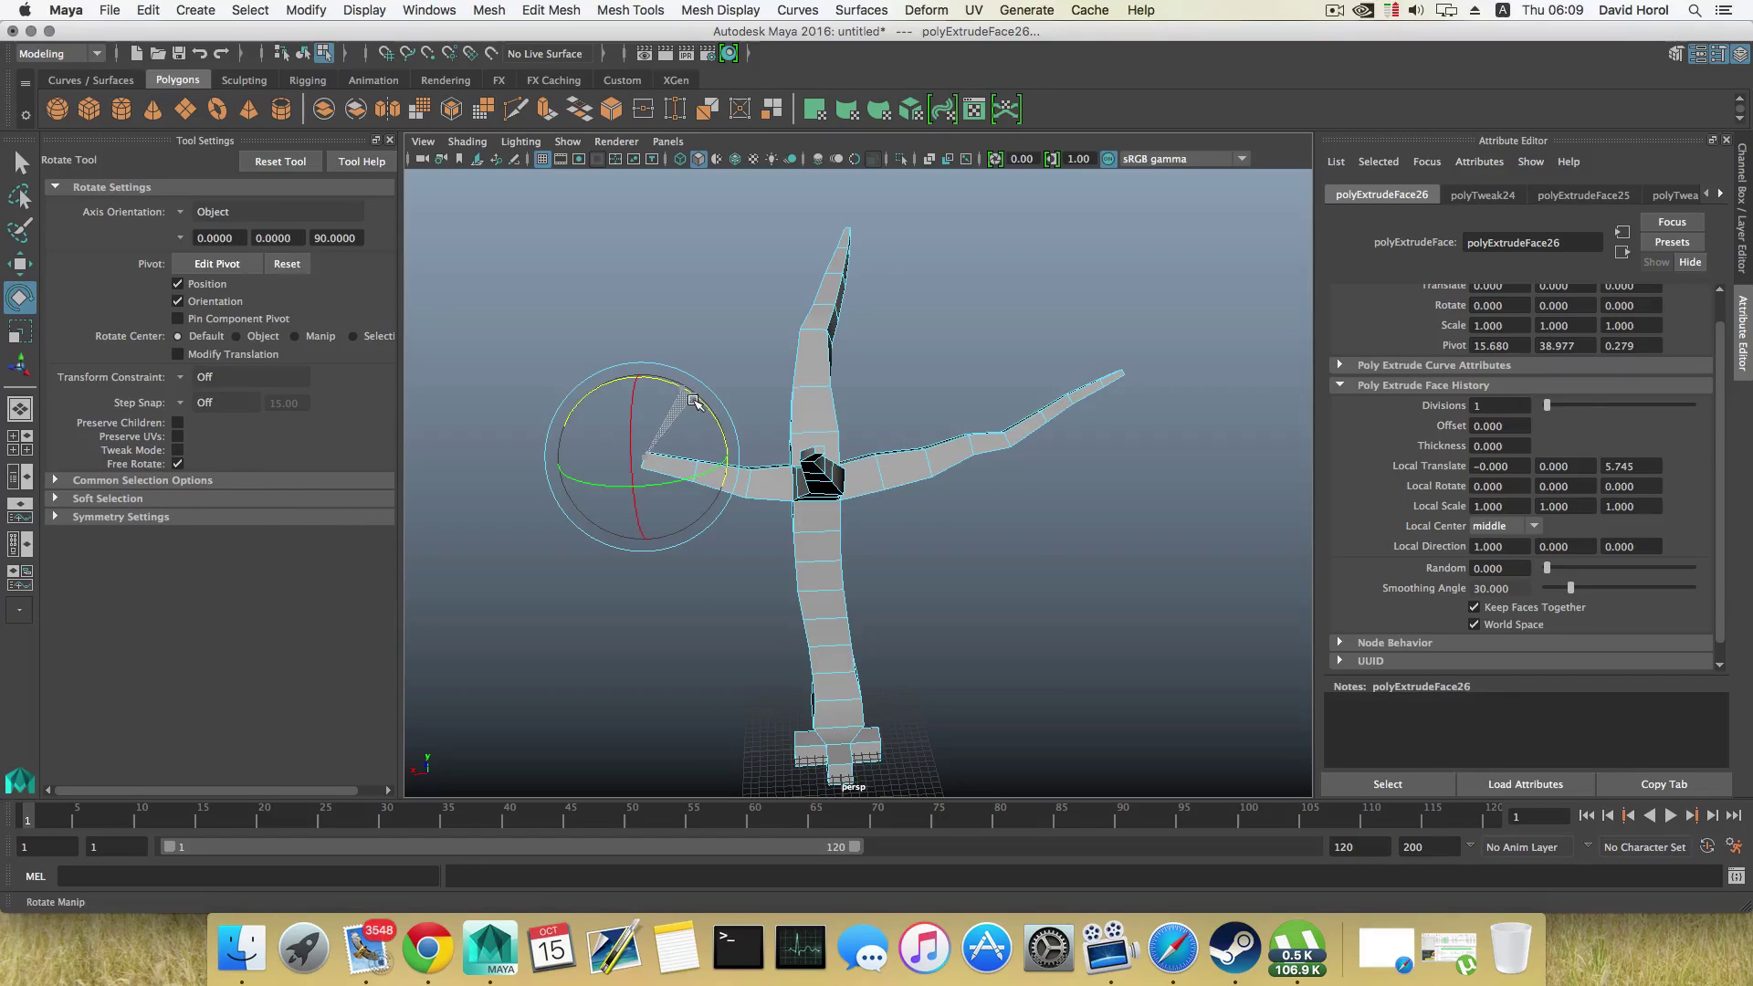
# Step: Extrude the fourth branch's end face by about 5.34 and scale the new end face down
pyautogui.click(545, 109)
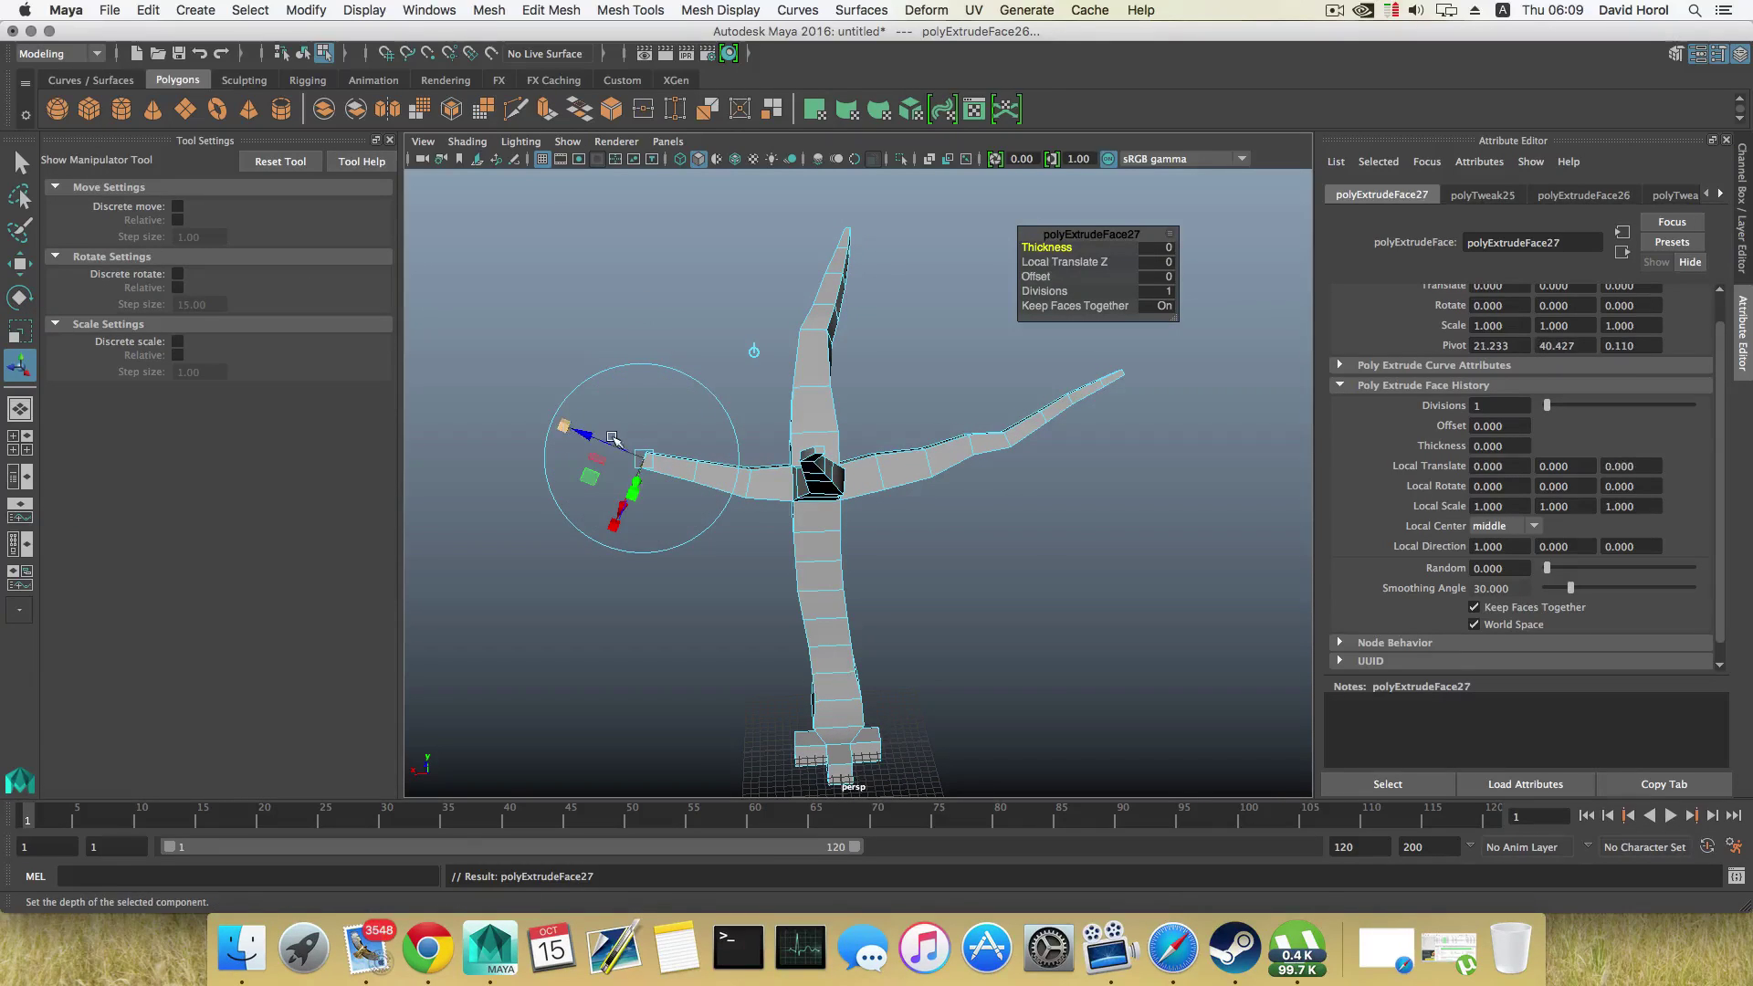
pyautogui.moveTo(613, 441)
pyautogui.mouseDown()
pyautogui.moveTo(544, 409)
pyautogui.moveTo(595, 440)
pyautogui.mouseUp()
pyautogui.press('r')
# Step: Extrude the fourth branch's tip by two more segments, scaling each end face down to taper it
pyautogui.click(545, 109)
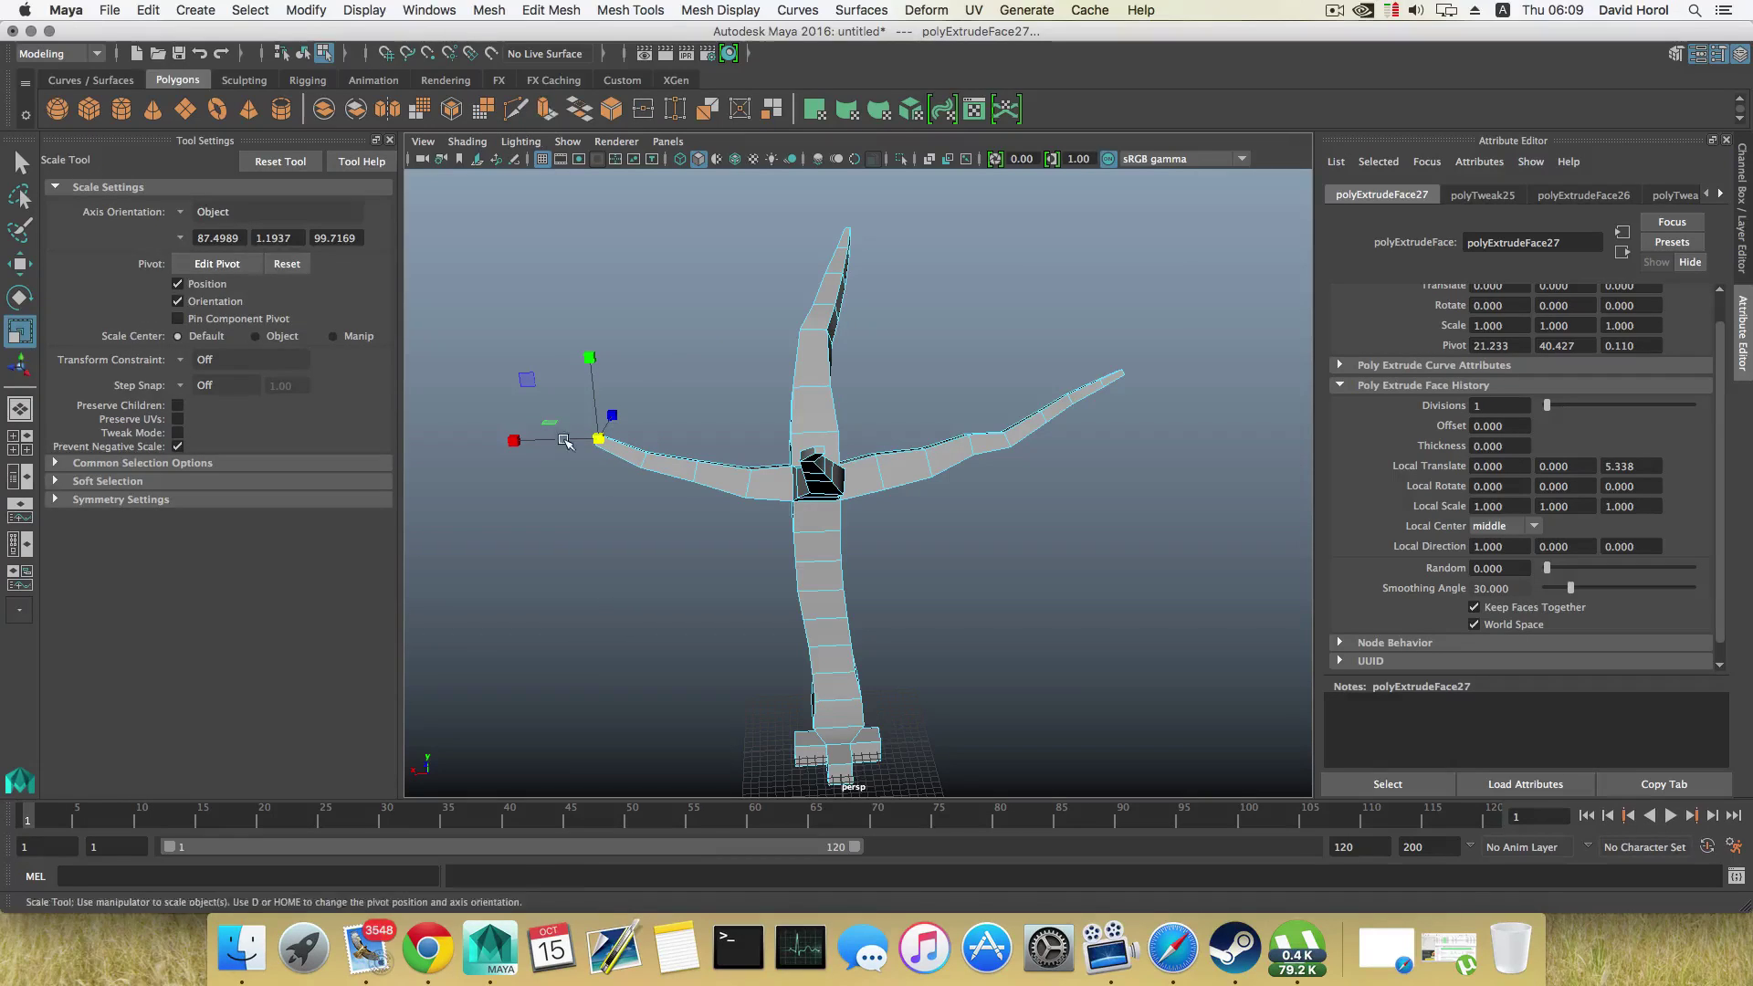
pyautogui.moveTo(539, 415); pyautogui.dragTo(607, 293)
pyautogui.press('r')
pyautogui.hotkey('ctrl', 'e')
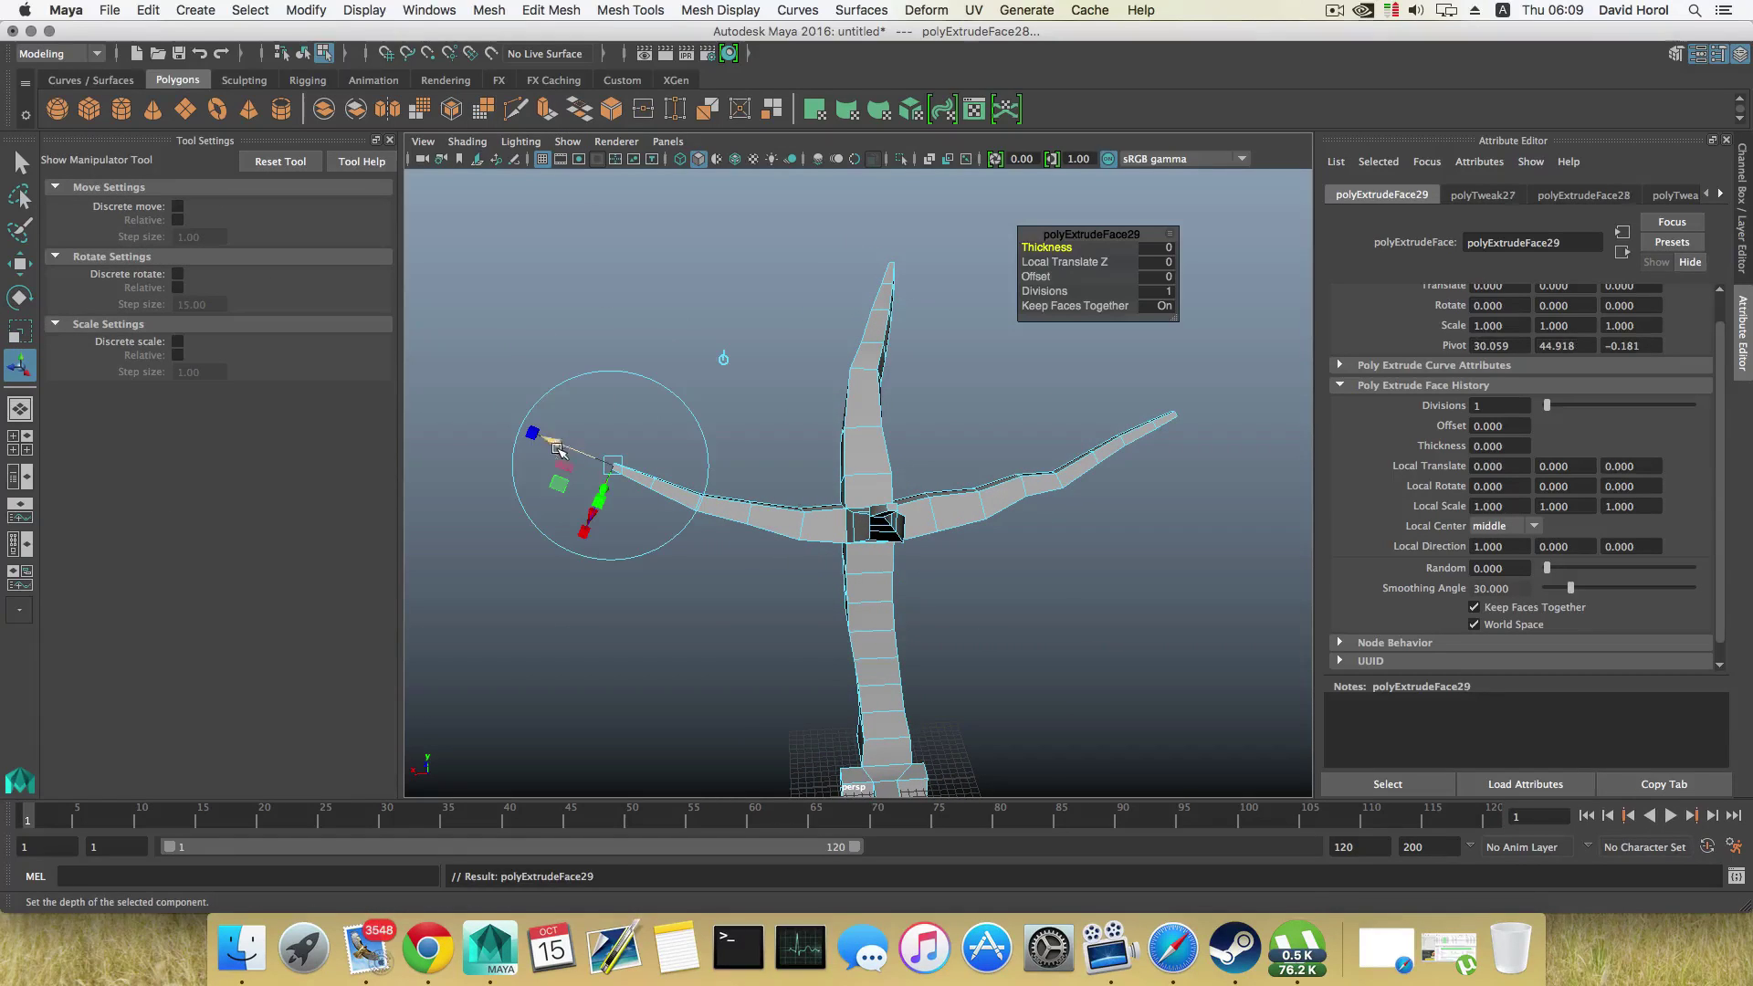
pyautogui.moveTo(557, 448); pyautogui.dragTo(712, 447)
pyautogui.press('r')
# Step: Switch to vertex editing and shift a vertex ring midway along the fourth branch along Z
pyautogui.moveTo(735, 454); pyautogui.dragTo(671, 455, button='right')
pyautogui.keyDown('alt'); pyautogui.moveTo(697, 442); pyautogui.dragTo(707, 468); pyautogui.keyUp('alt')
pyautogui.press('w')
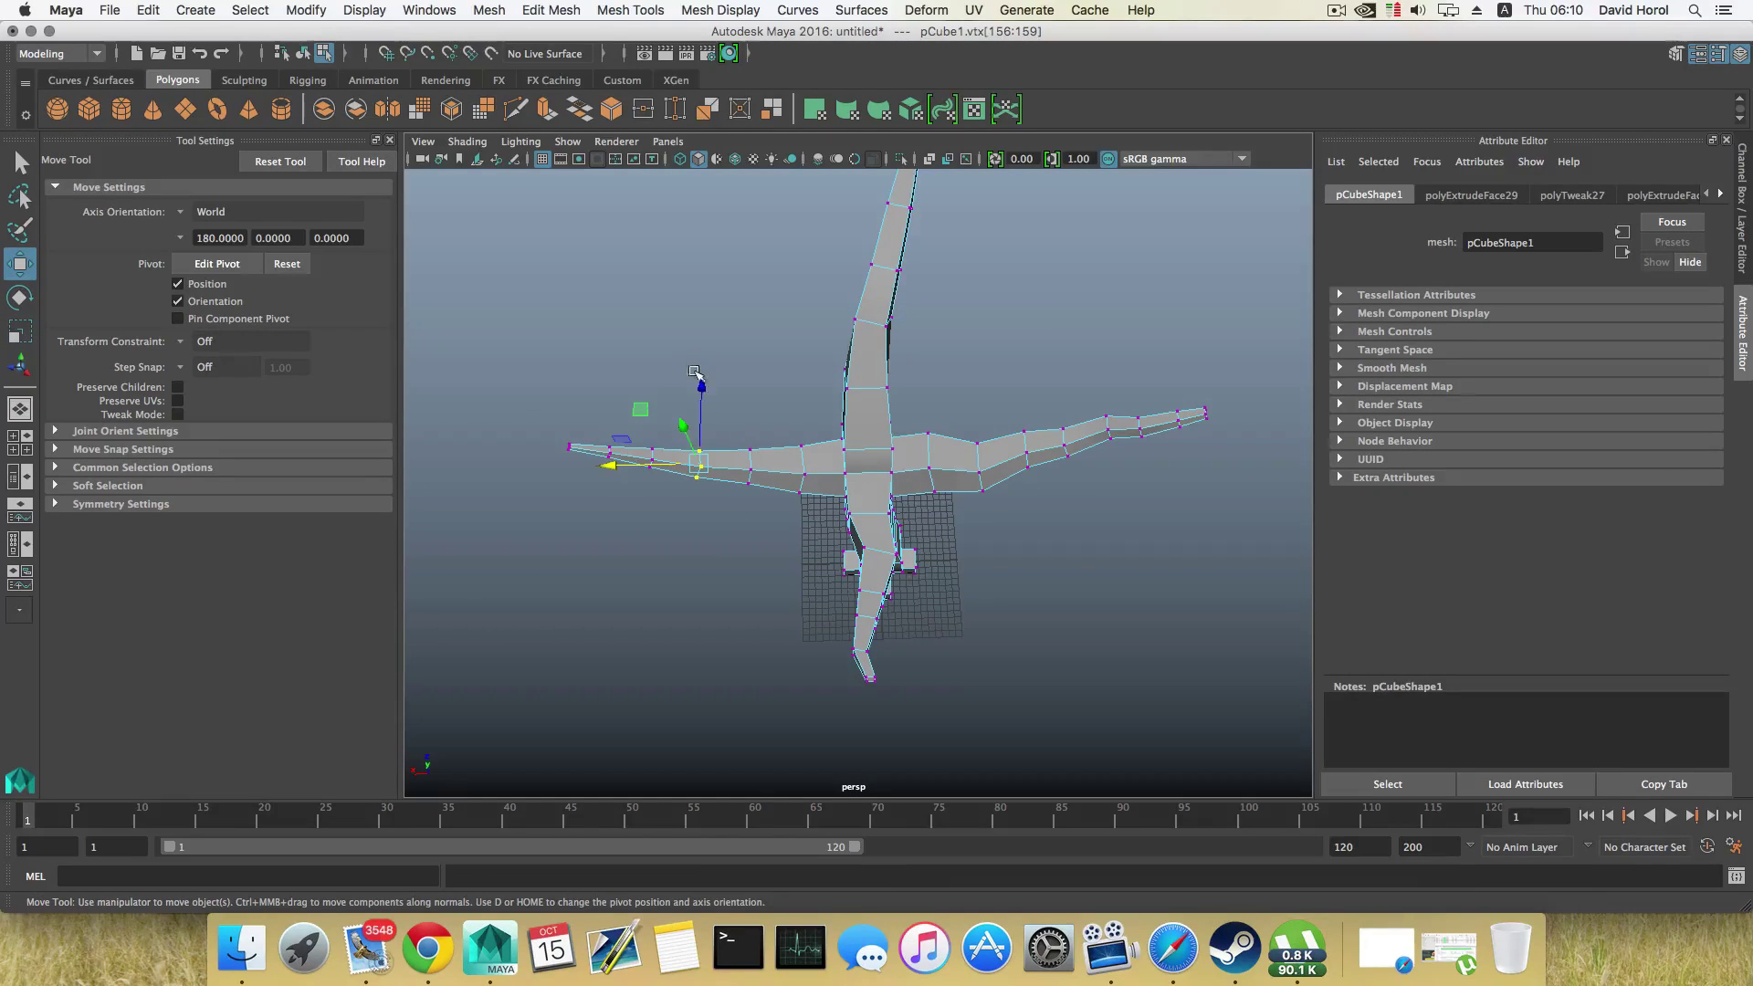
pyautogui.click(700, 390)
# Step: Move the outer half of the first branch outward along Z and lower it slightly to soften the bend
pyautogui.moveTo(771, 507); pyautogui.dragTo(1179, 424)
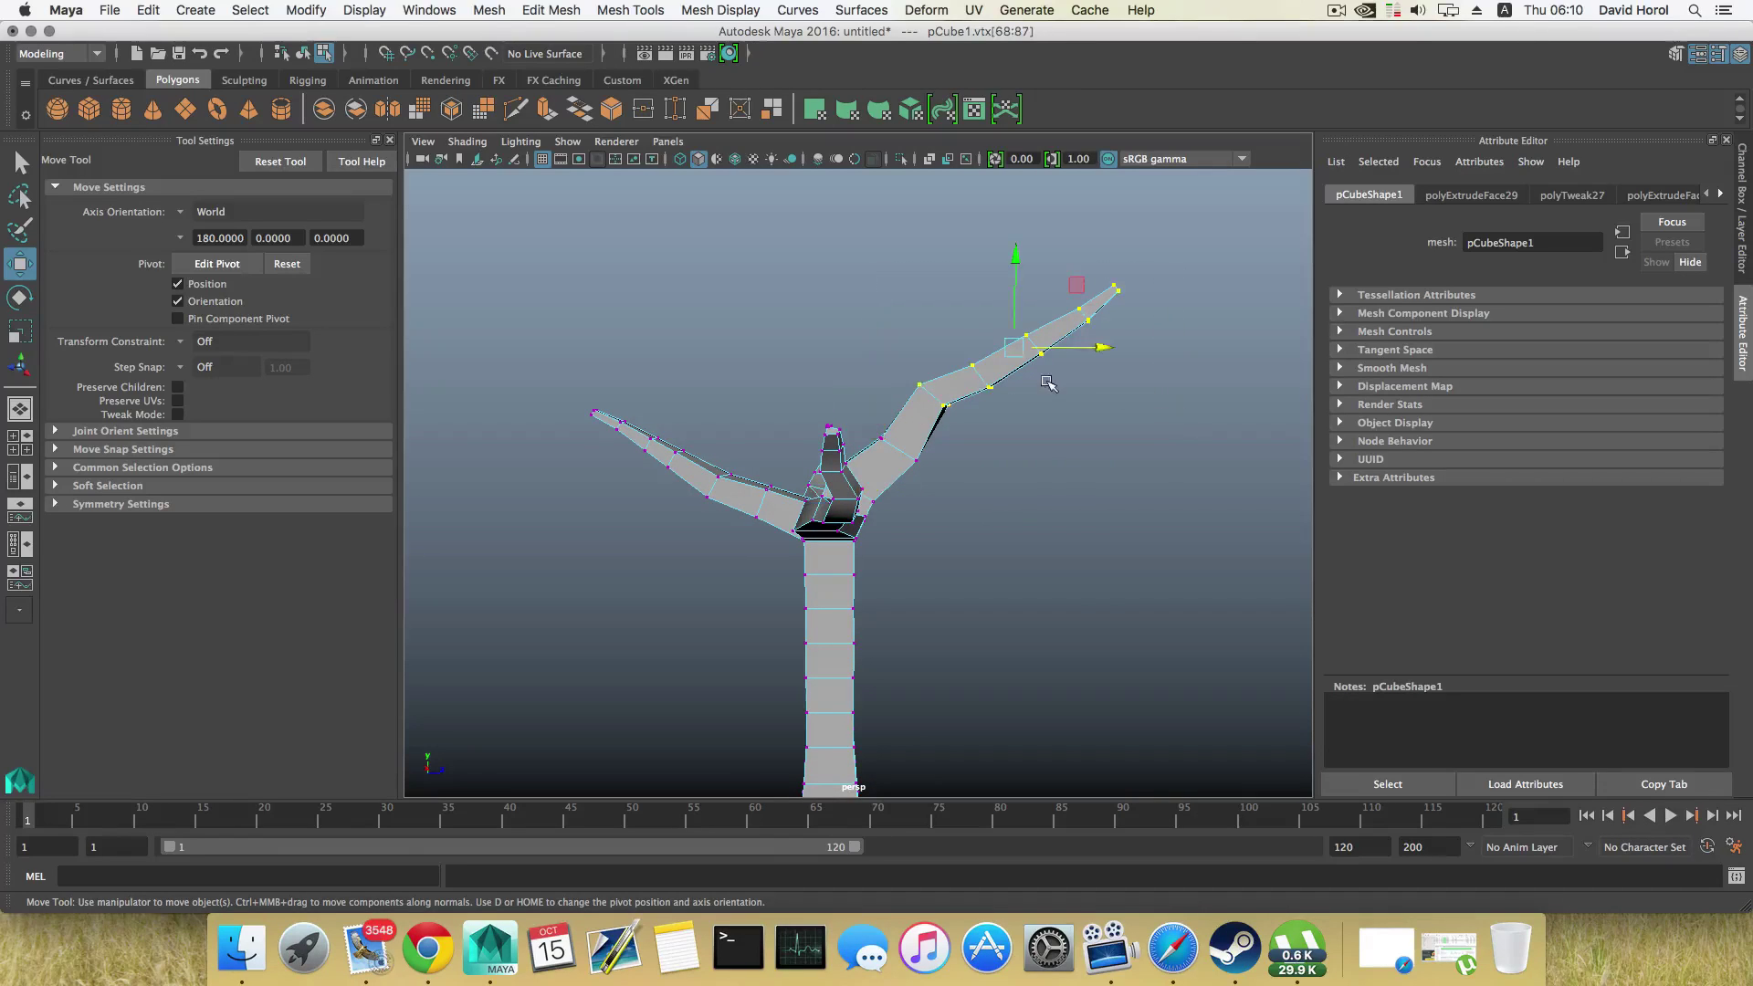
pyautogui.moveTo(1103, 348); pyautogui.dragTo(1115, 347)
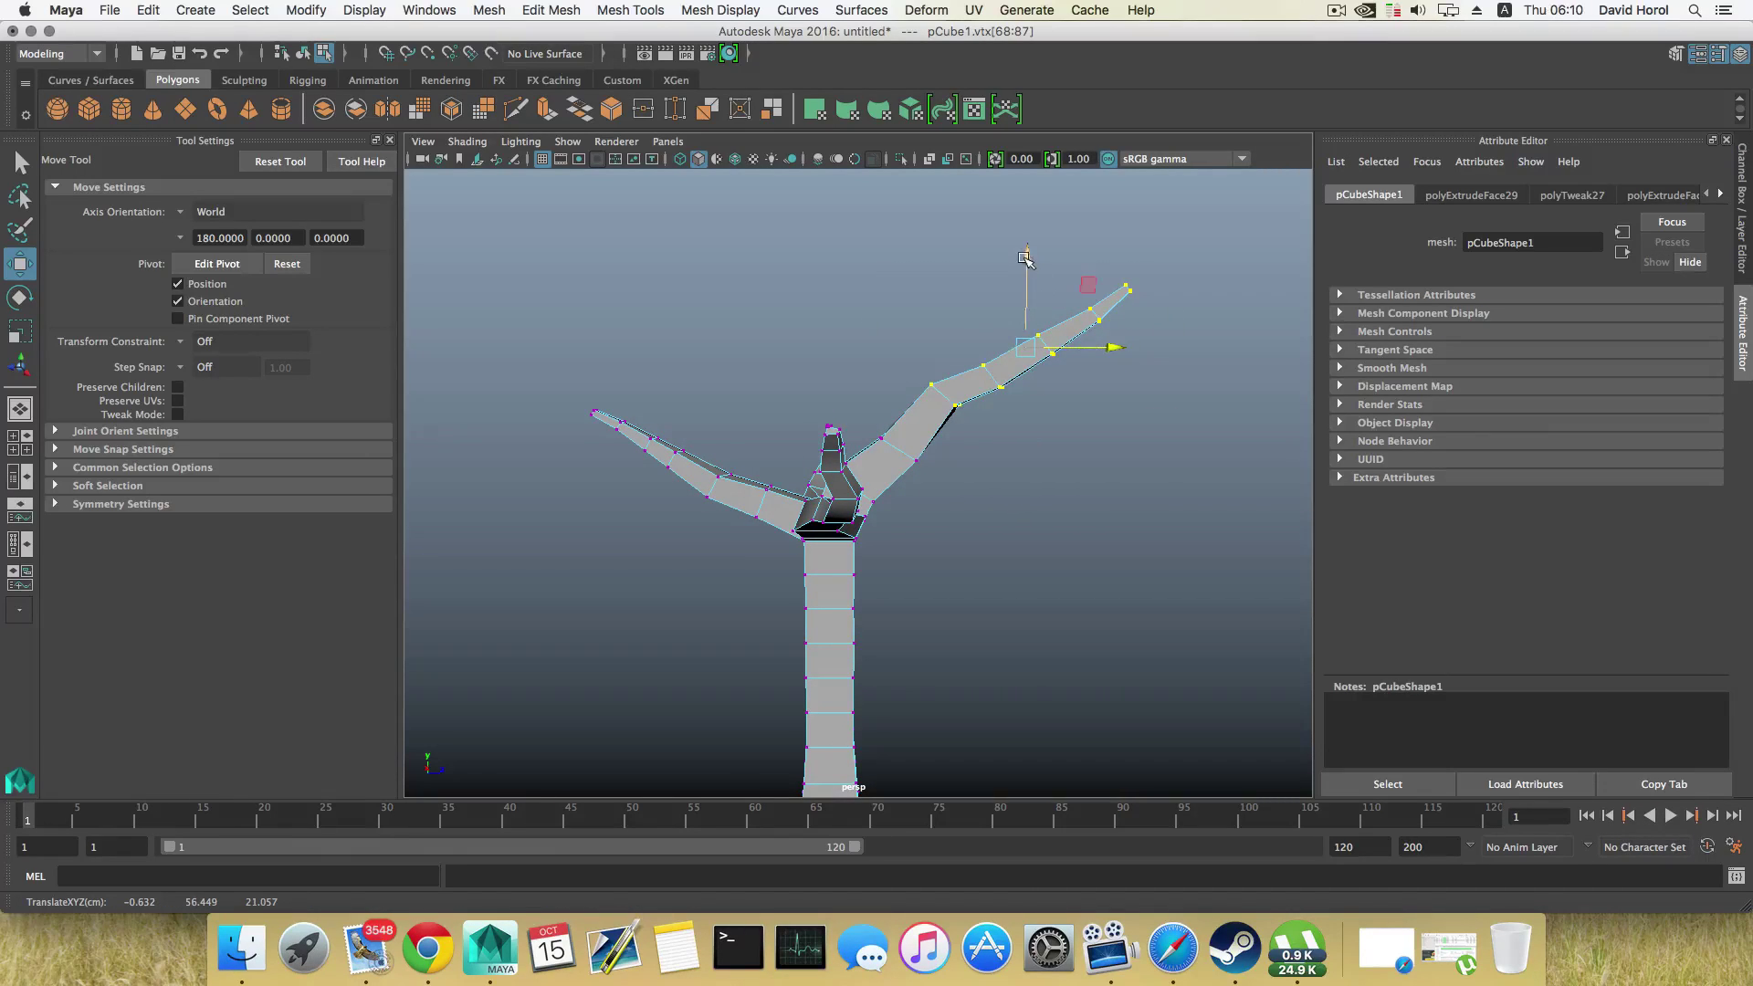
pyautogui.moveTo(1024, 258)
pyautogui.mouseDown()
pyautogui.moveTo(1030, 297)
pyautogui.moveTo(1038, 275)
pyautogui.mouseUp()
# Step: Select the first branch's vertices beyond its bend and refine their position, undoing one unwanted change
pyautogui.keyDown('alt'); pyautogui.moveTo(1136, 351); pyautogui.dragTo(1025, 335); pyautogui.keyUp('alt')
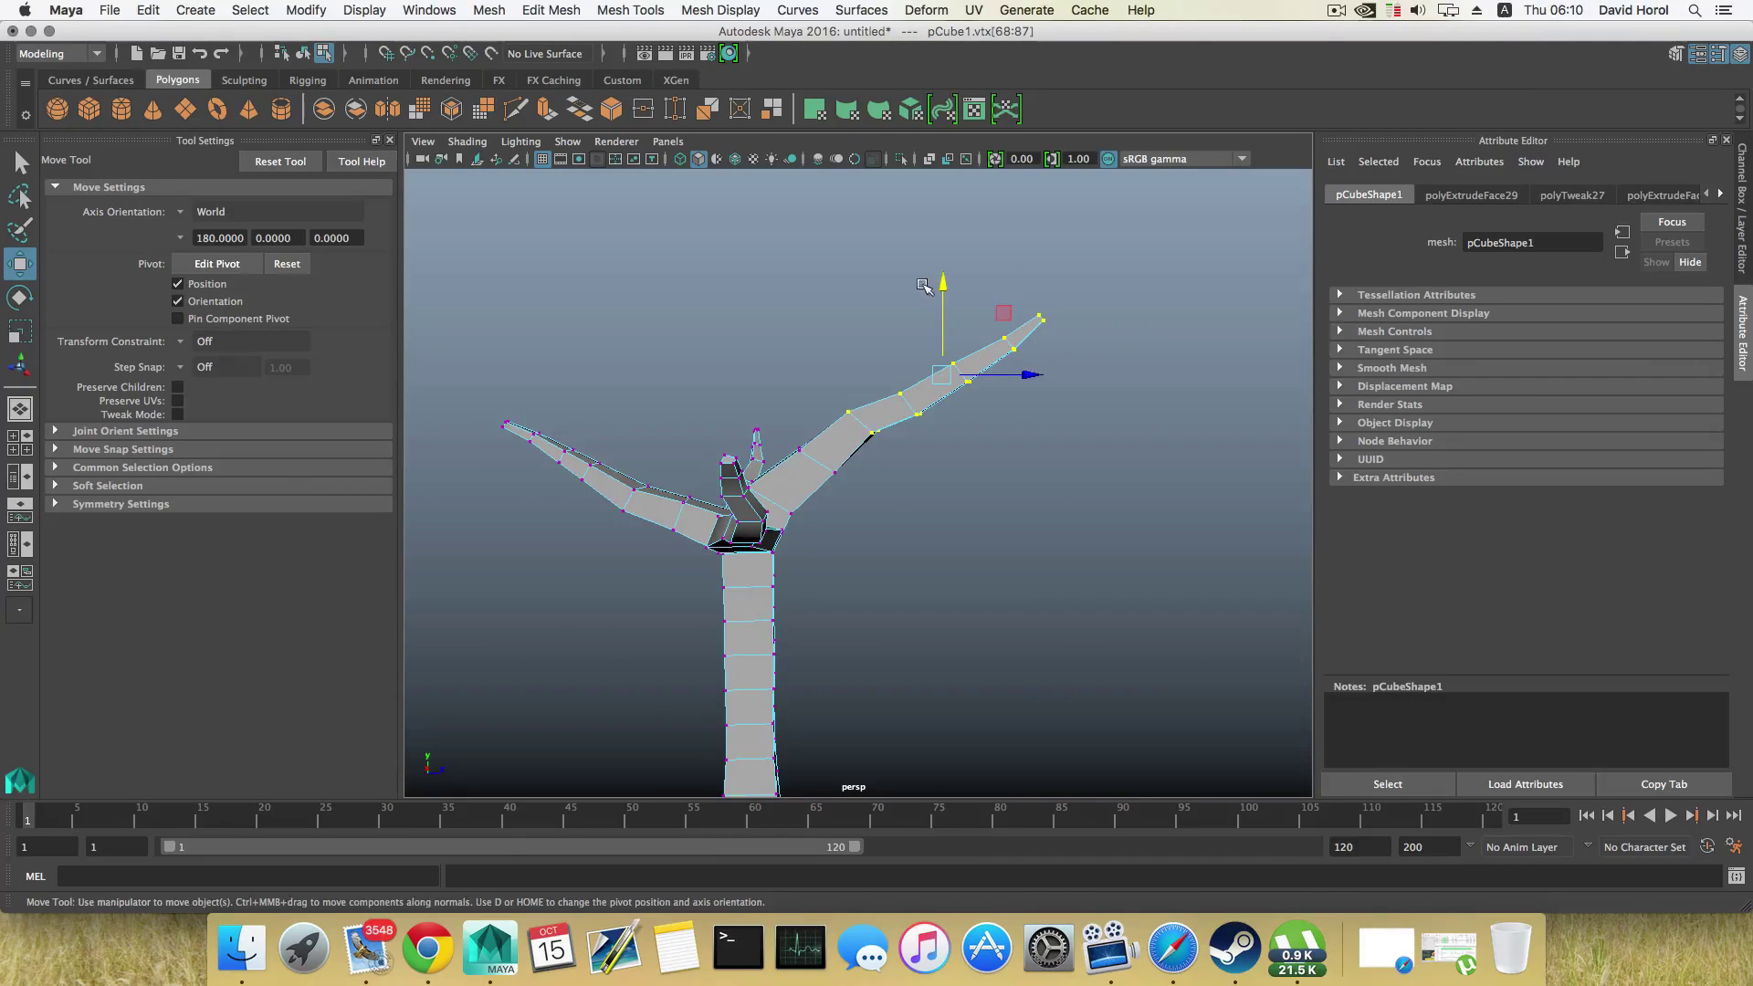
pyautogui.moveTo(1081, 429); pyautogui.dragTo(1099, 462)
pyautogui.moveTo(874, 293); pyautogui.dragTo(1101, 468)
pyautogui.moveTo(962, 286); pyautogui.dragTo(1077, 462)
pyautogui.press('super+z')
pyautogui.moveTo(972, 274); pyautogui.dragTo(683, 366)
# Step: Return to object selection and insert extra edge loops around the bends of the third branch with the Insert Edge Loop tool
pyautogui.keyDown('alt'); pyautogui.moveTo(946, 531); pyautogui.dragTo(598, 552); pyautogui.keyUp('alt')
pyautogui.scroll(4, 902, 531)
pyautogui.keyDown('alt'); pyautogui.moveTo(917, 532); pyautogui.dragTo(959, 580); pyautogui.keyUp('alt')
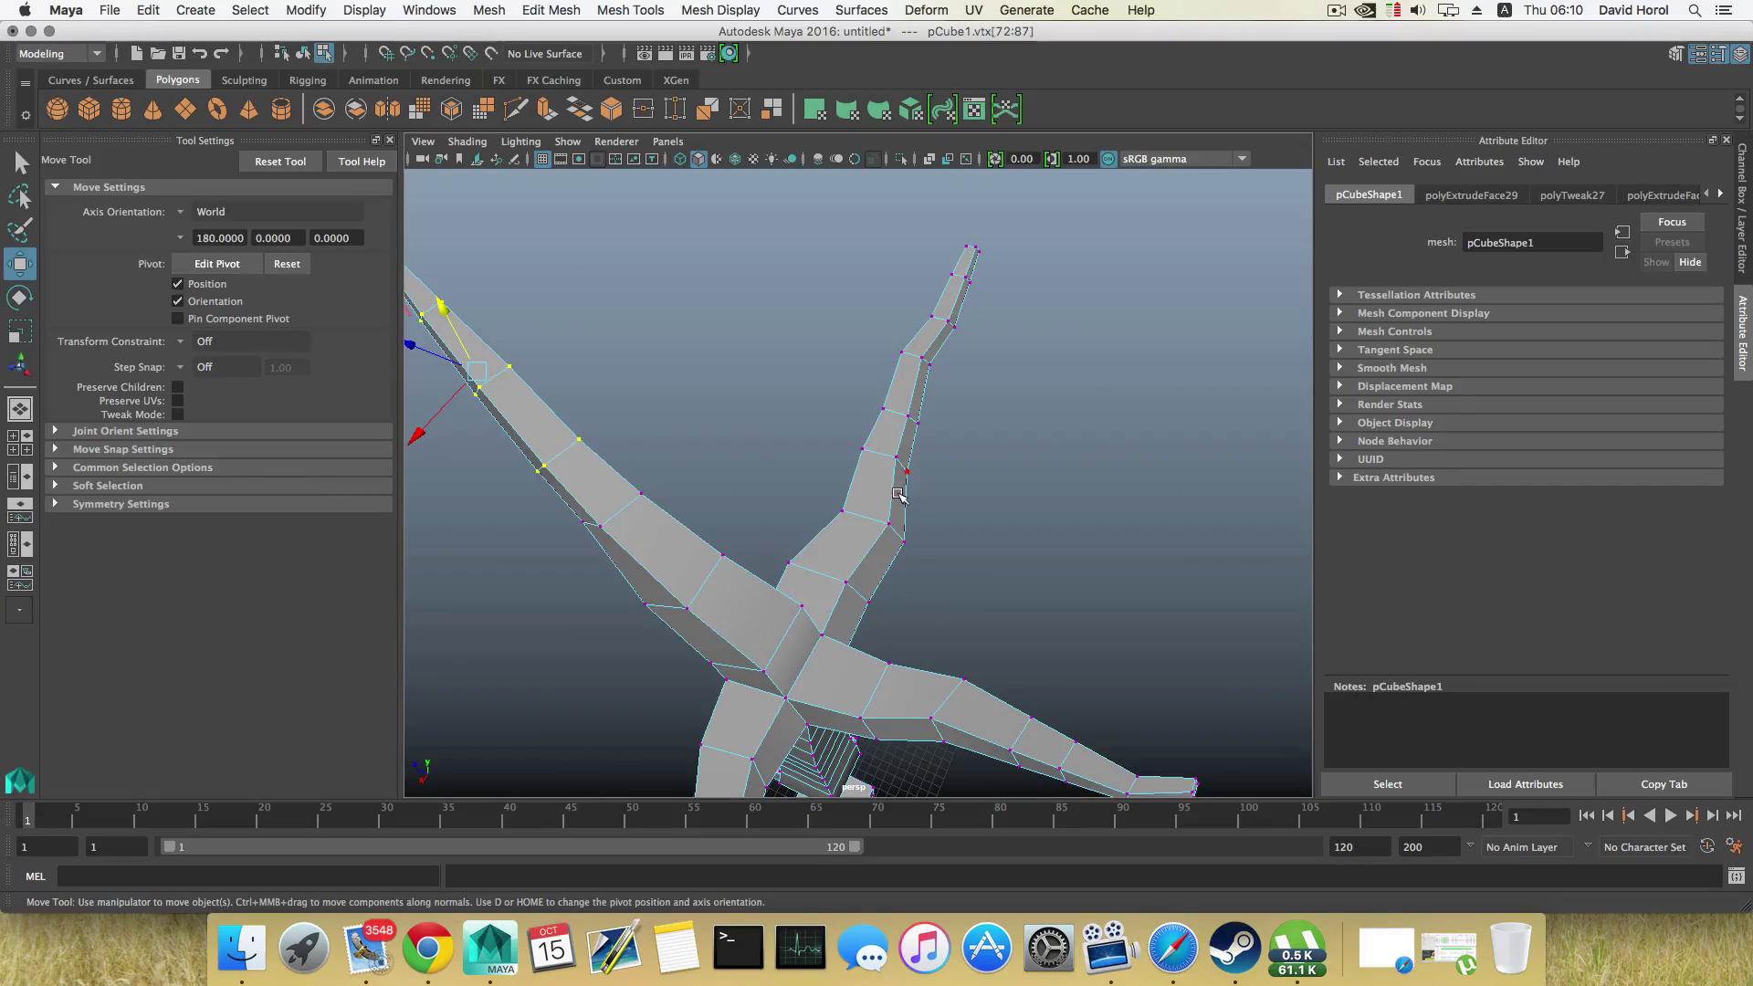
pyautogui.press('F8')
pyautogui.press('F8')
pyautogui.press('F8')
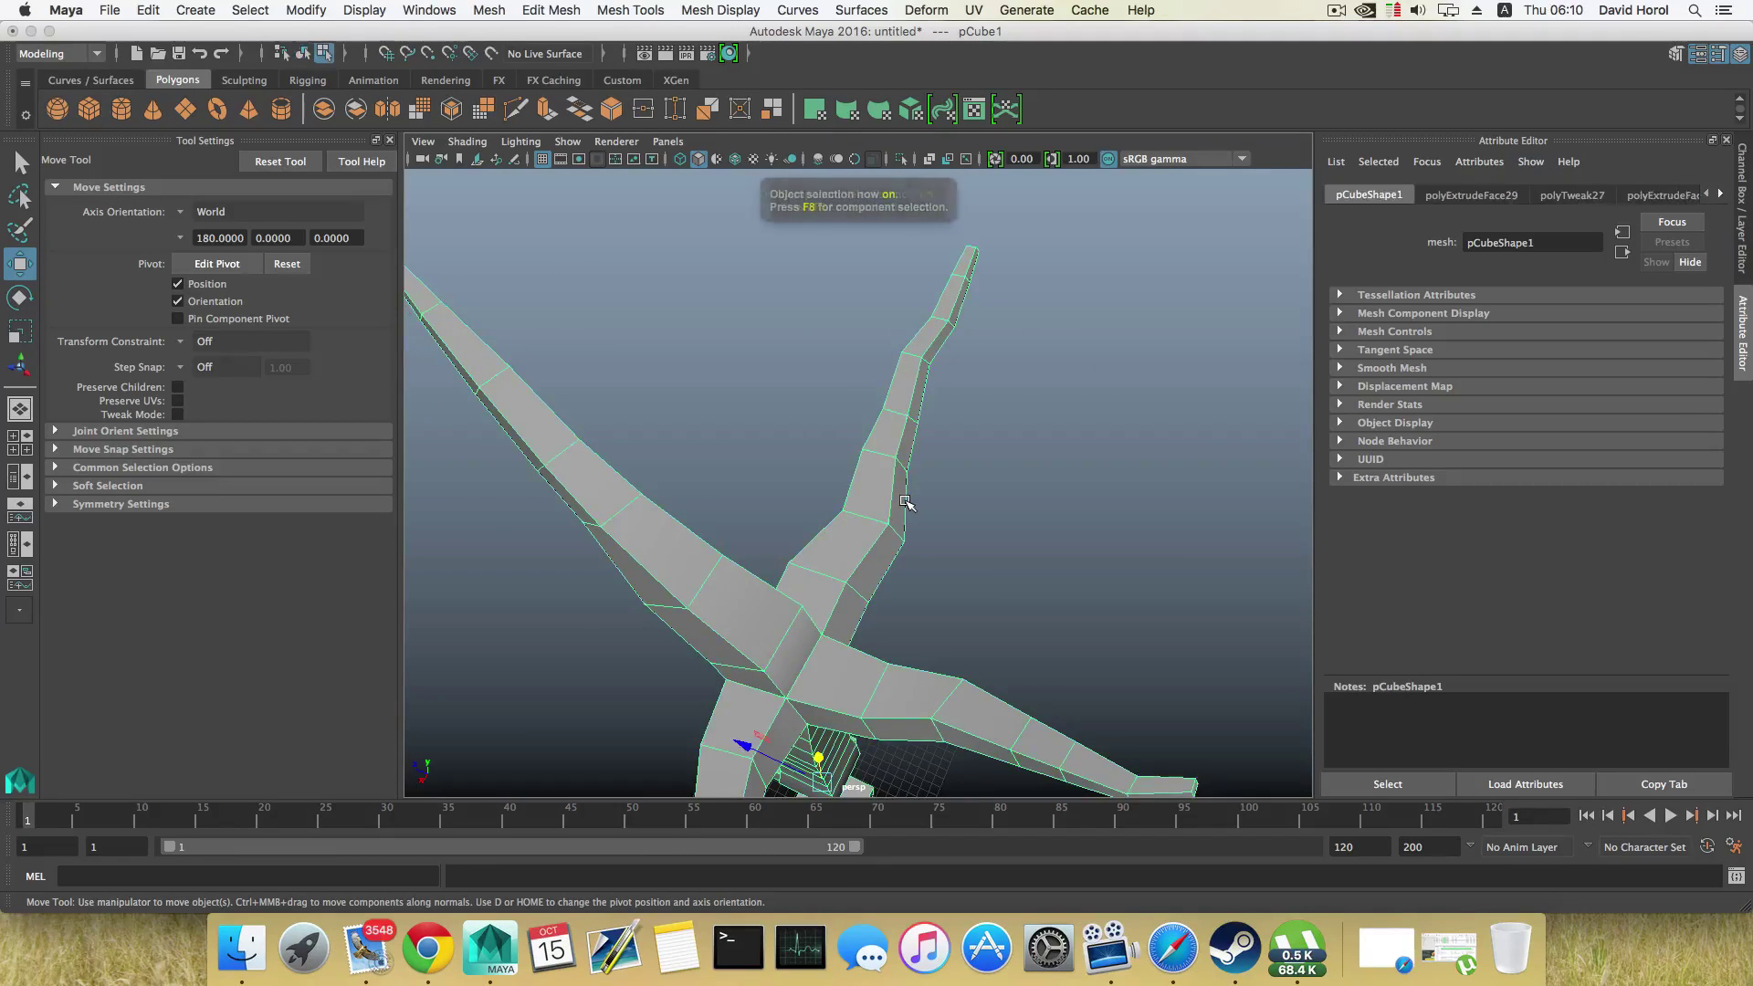
pyautogui.keyDown('alt'); pyautogui.moveTo(907, 501); pyautogui.dragTo(898, 519); pyautogui.keyUp('alt')
pyautogui.scroll(5, 904, 502)
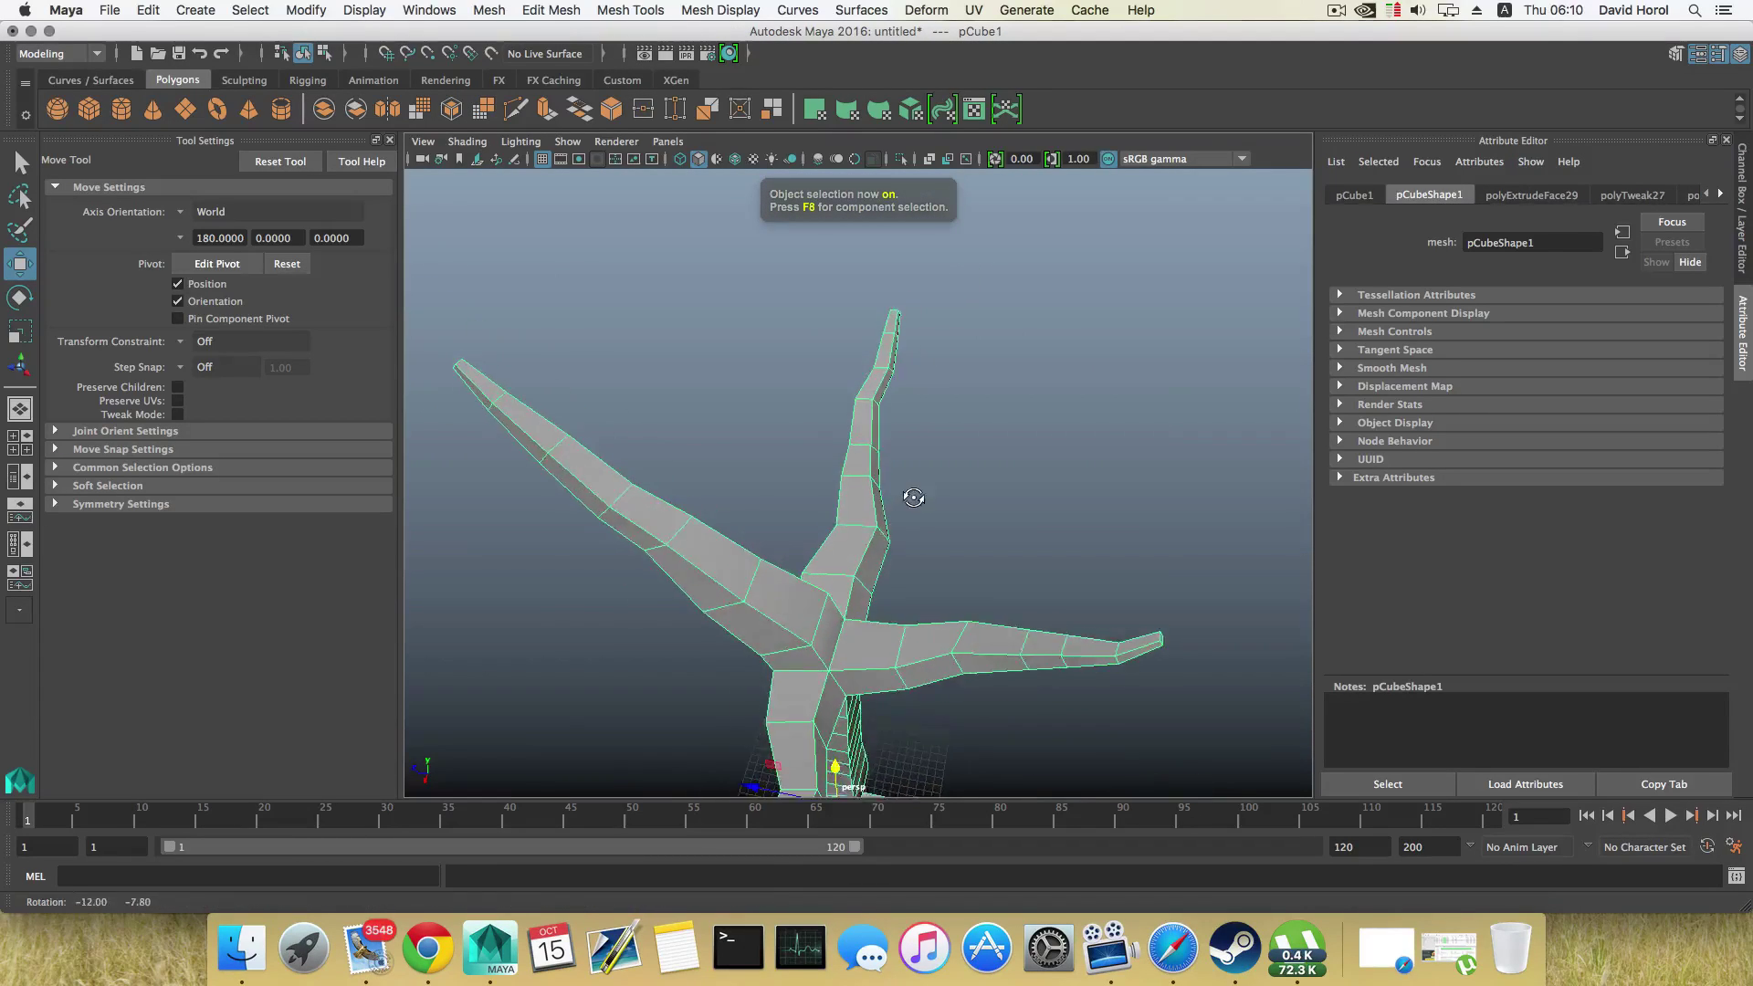
pyautogui.keyDown('shift'); pyautogui.rightClick(866, 512); pyautogui.keyUp('shift')
pyautogui.keyDown('shift'); pyautogui.moveTo(865, 511); pyautogui.dragTo(786, 535, button='right'); pyautogui.keyUp('shift')
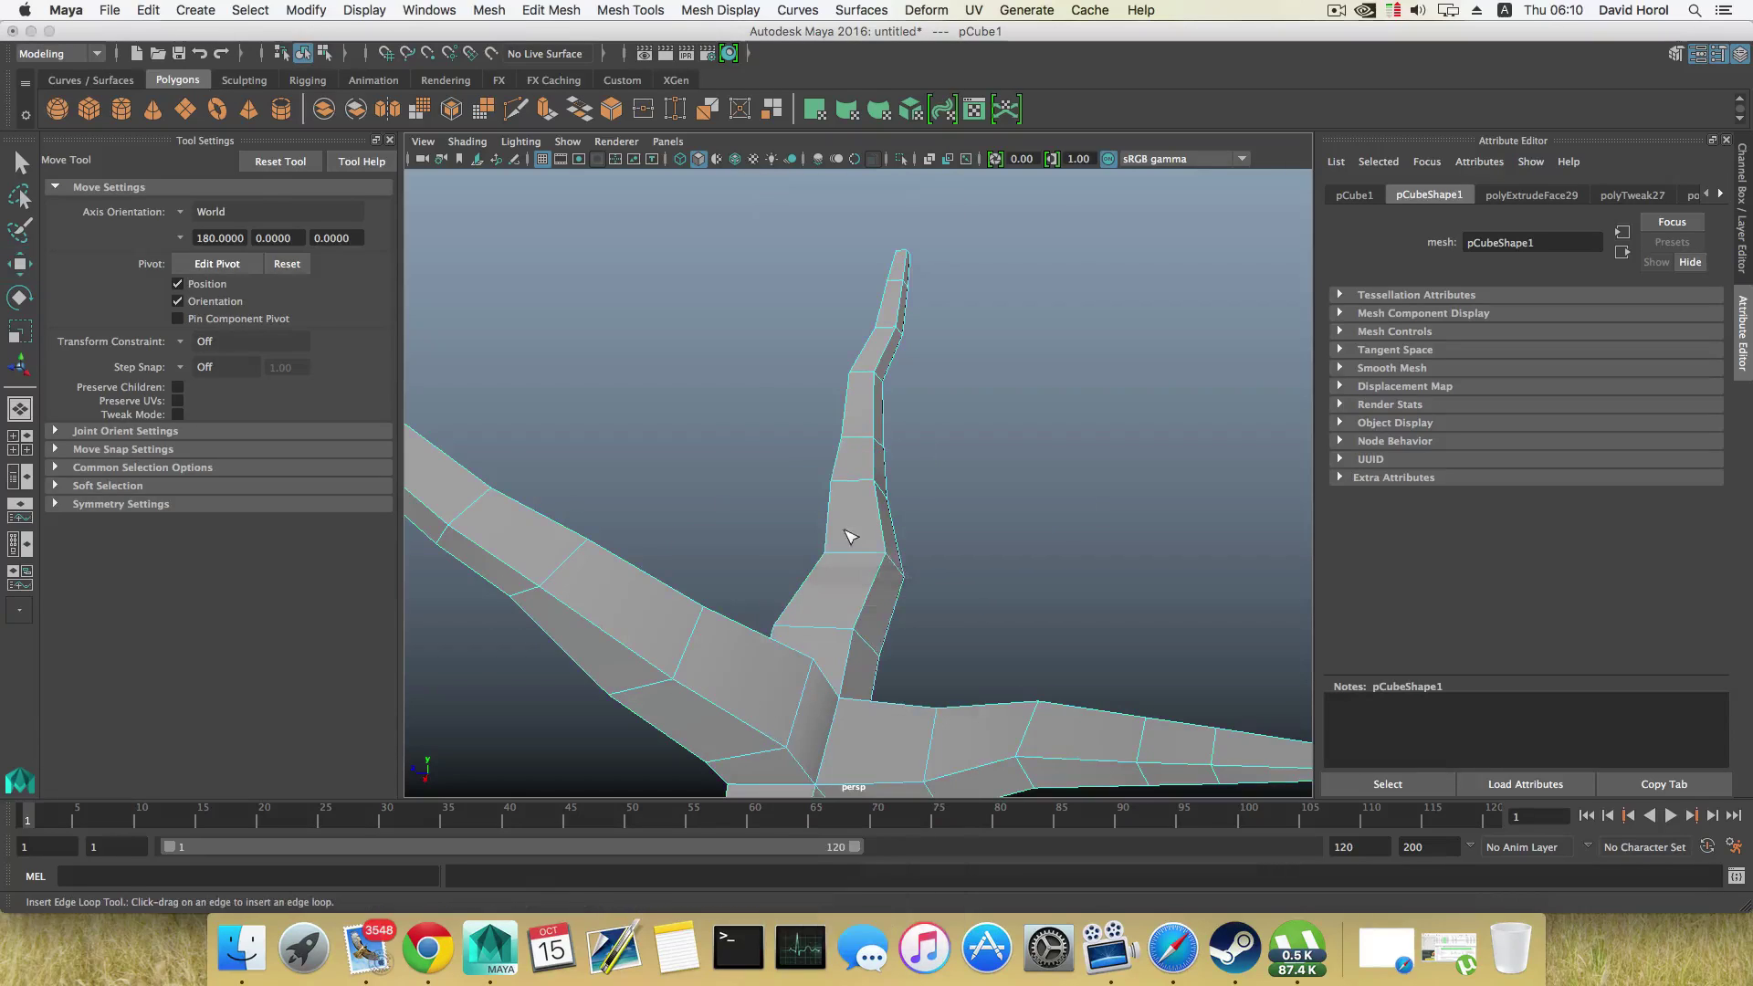
pyautogui.moveTo(874, 526); pyautogui.dragTo(892, 517)
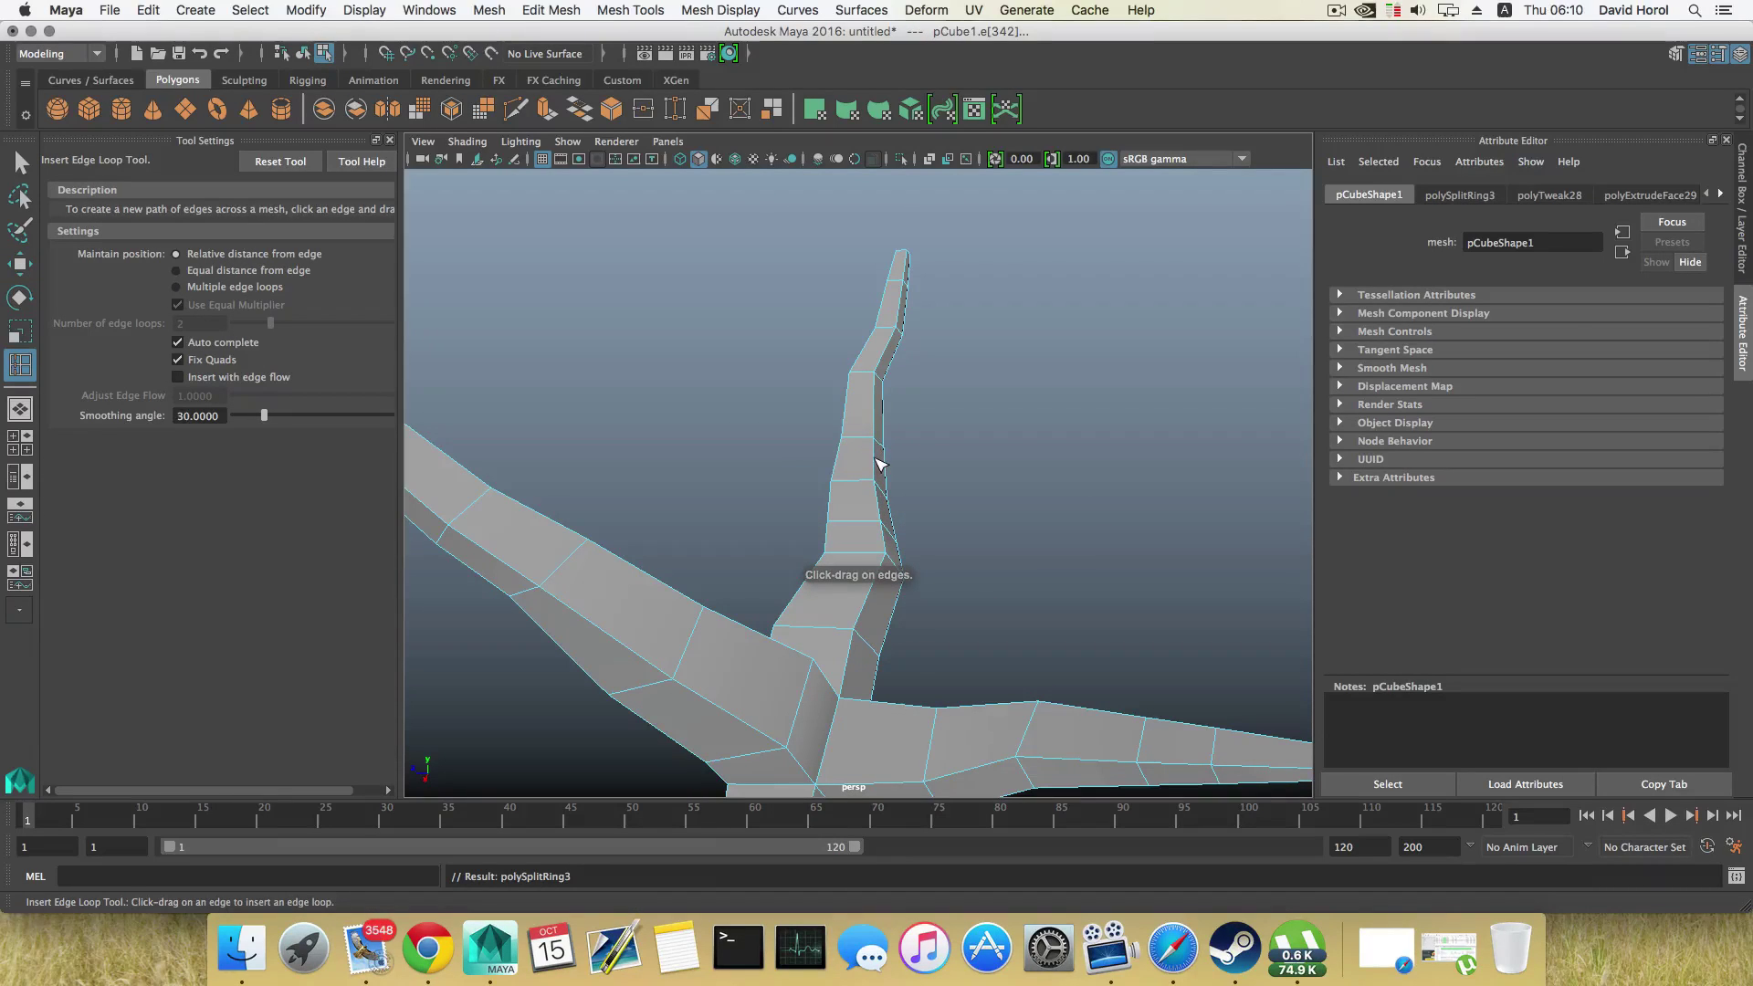
pyautogui.keyDown('alt'); pyautogui.moveTo(877, 416); pyautogui.dragTo(744, 474); pyautogui.keyUp('alt')
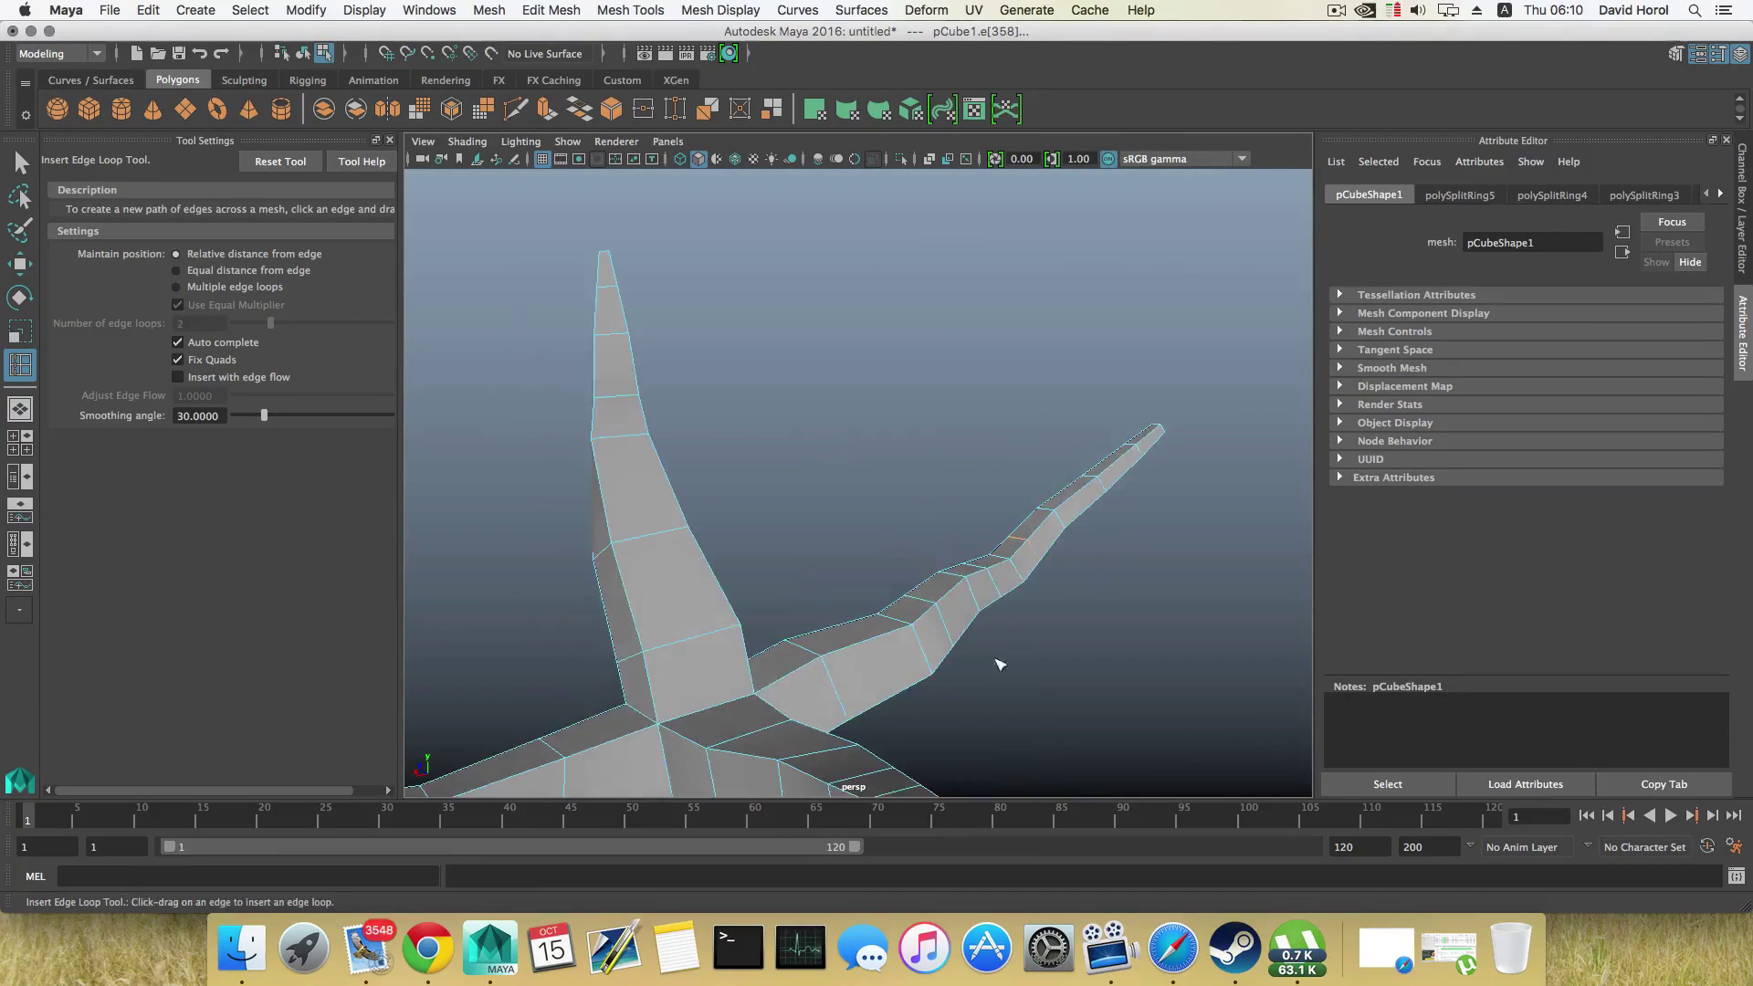
# Step: Switch to face editing and extrude a side face at the third branch's bend outward about 3.15 units, scaling its end
pyautogui.moveTo(947, 620); pyautogui.dragTo(951, 534, button='right')
pyautogui.press('q')
pyautogui.click(927, 628)
pyautogui.keyDown('alt'); pyautogui.moveTo(928, 628); pyautogui.dragTo(699, 245); pyautogui.keyUp('alt')
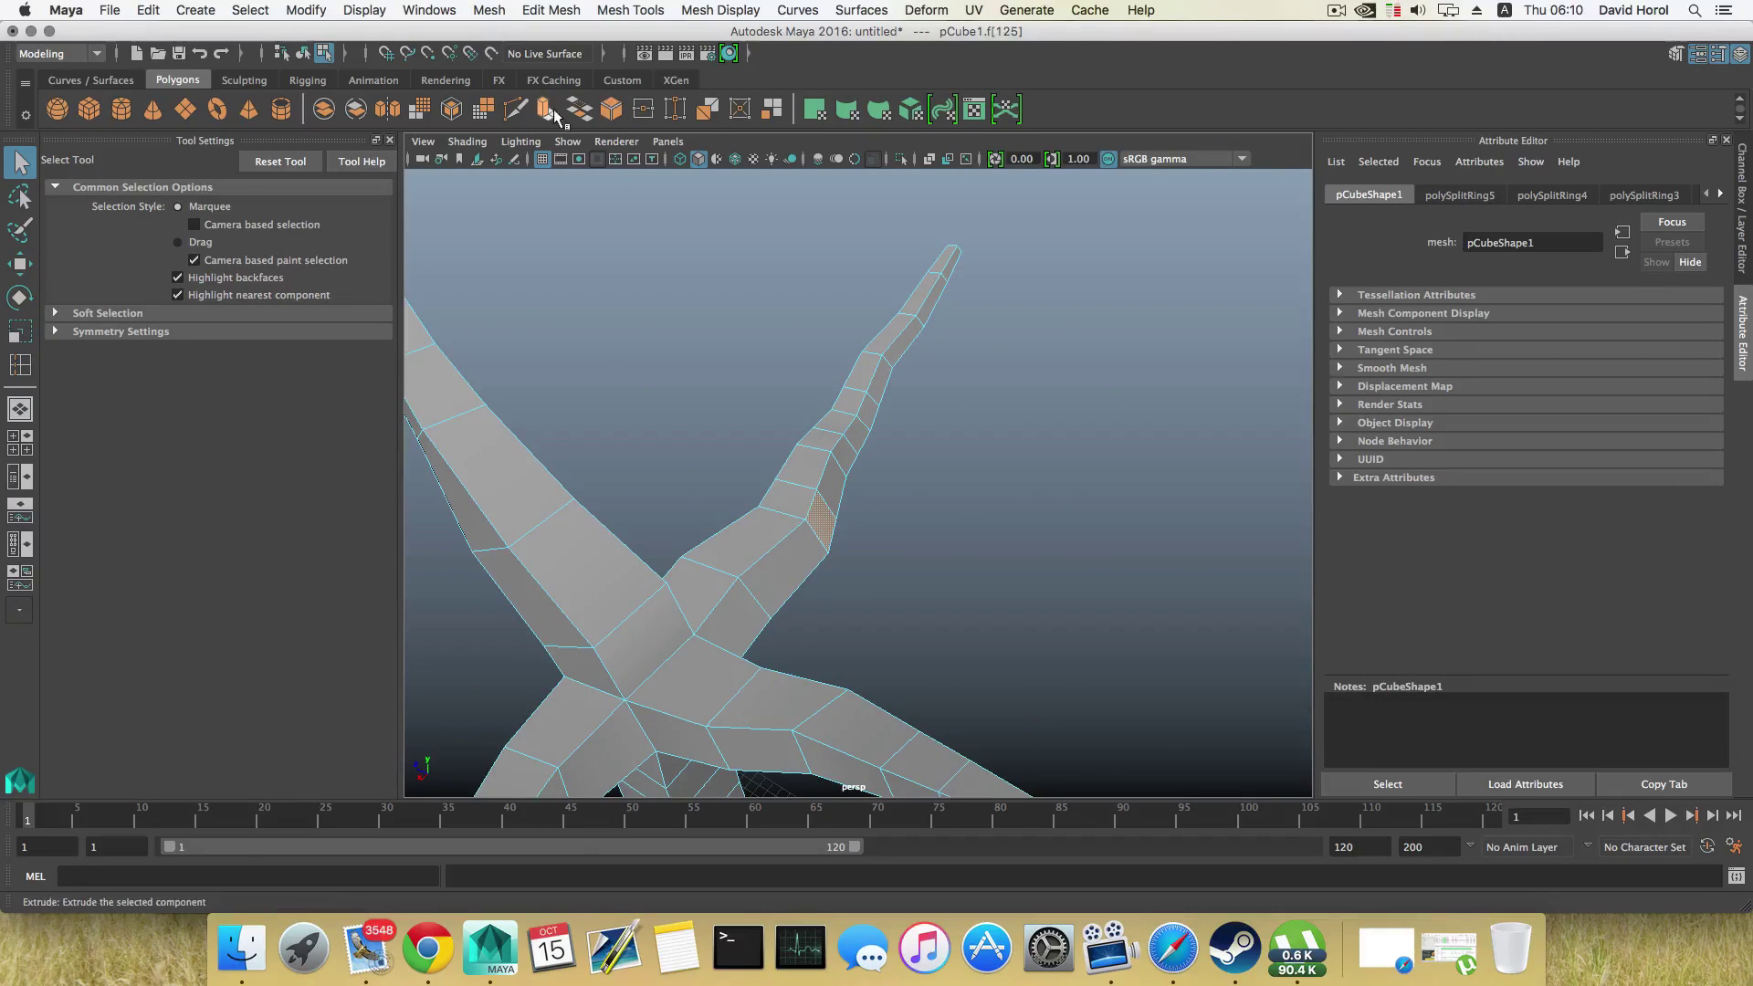
pyautogui.hotkey('ctrl', 'e')
pyautogui.moveTo(857, 520); pyautogui.dragTo(892, 526)
pyautogui.press('r')
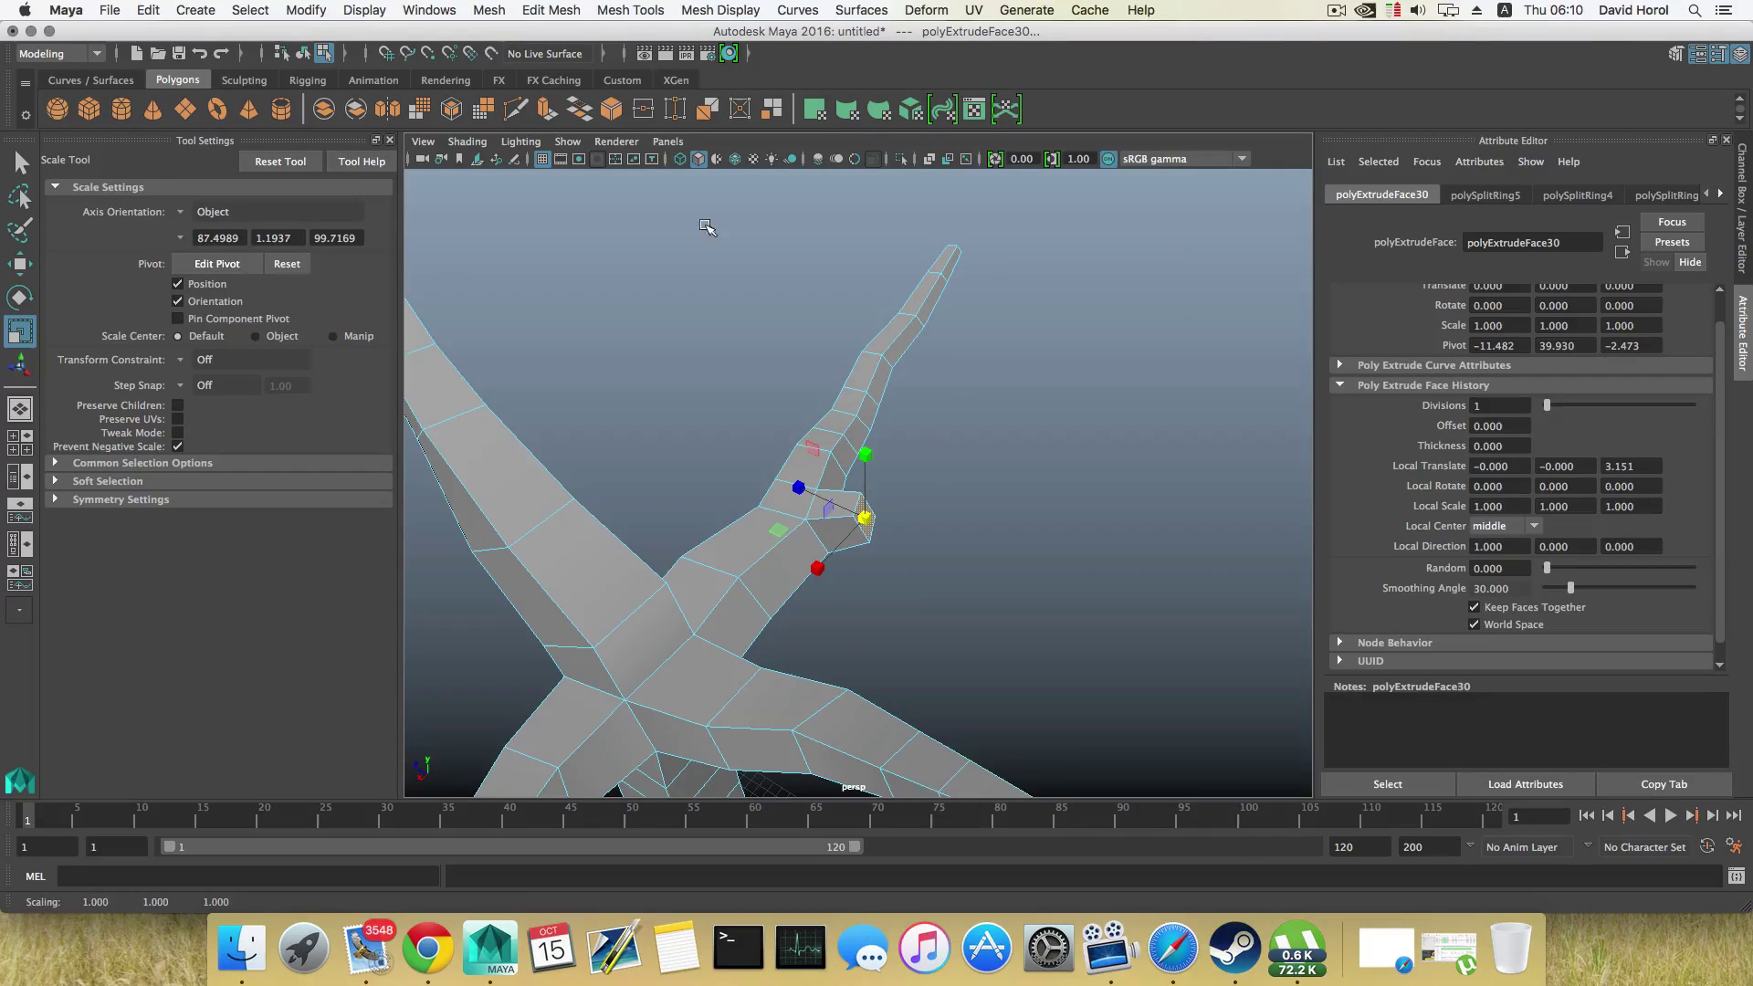
# Step: Extend the new side branch with two further extrusions of about 3.6 and 3.9 units, rotating and tapering its end
pyautogui.click(539, 113)
pyautogui.moveTo(876, 511); pyautogui.dragTo(931, 461)
pyautogui.press('r')
pyautogui.press('e')
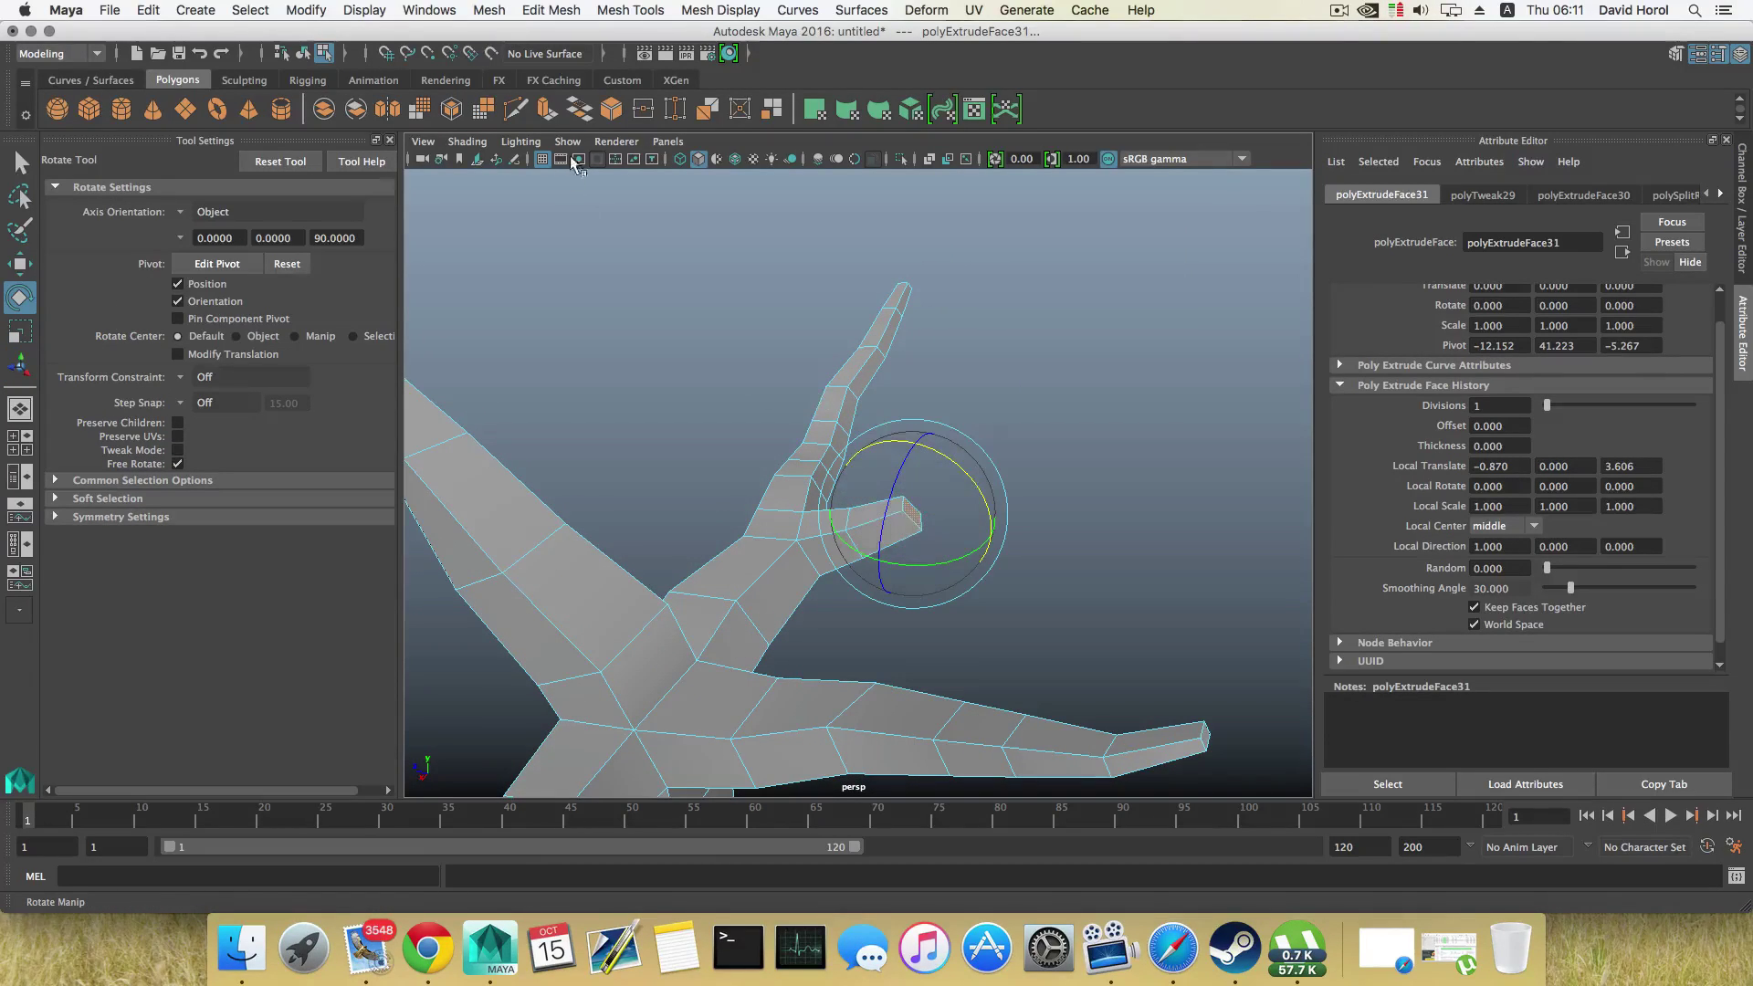
pyautogui.click(547, 112)
pyautogui.moveTo(970, 484)
pyautogui.mouseDown()
pyautogui.moveTo(986, 457)
pyautogui.moveTo(963, 482)
pyautogui.mouseUp()
pyautogui.press('r')
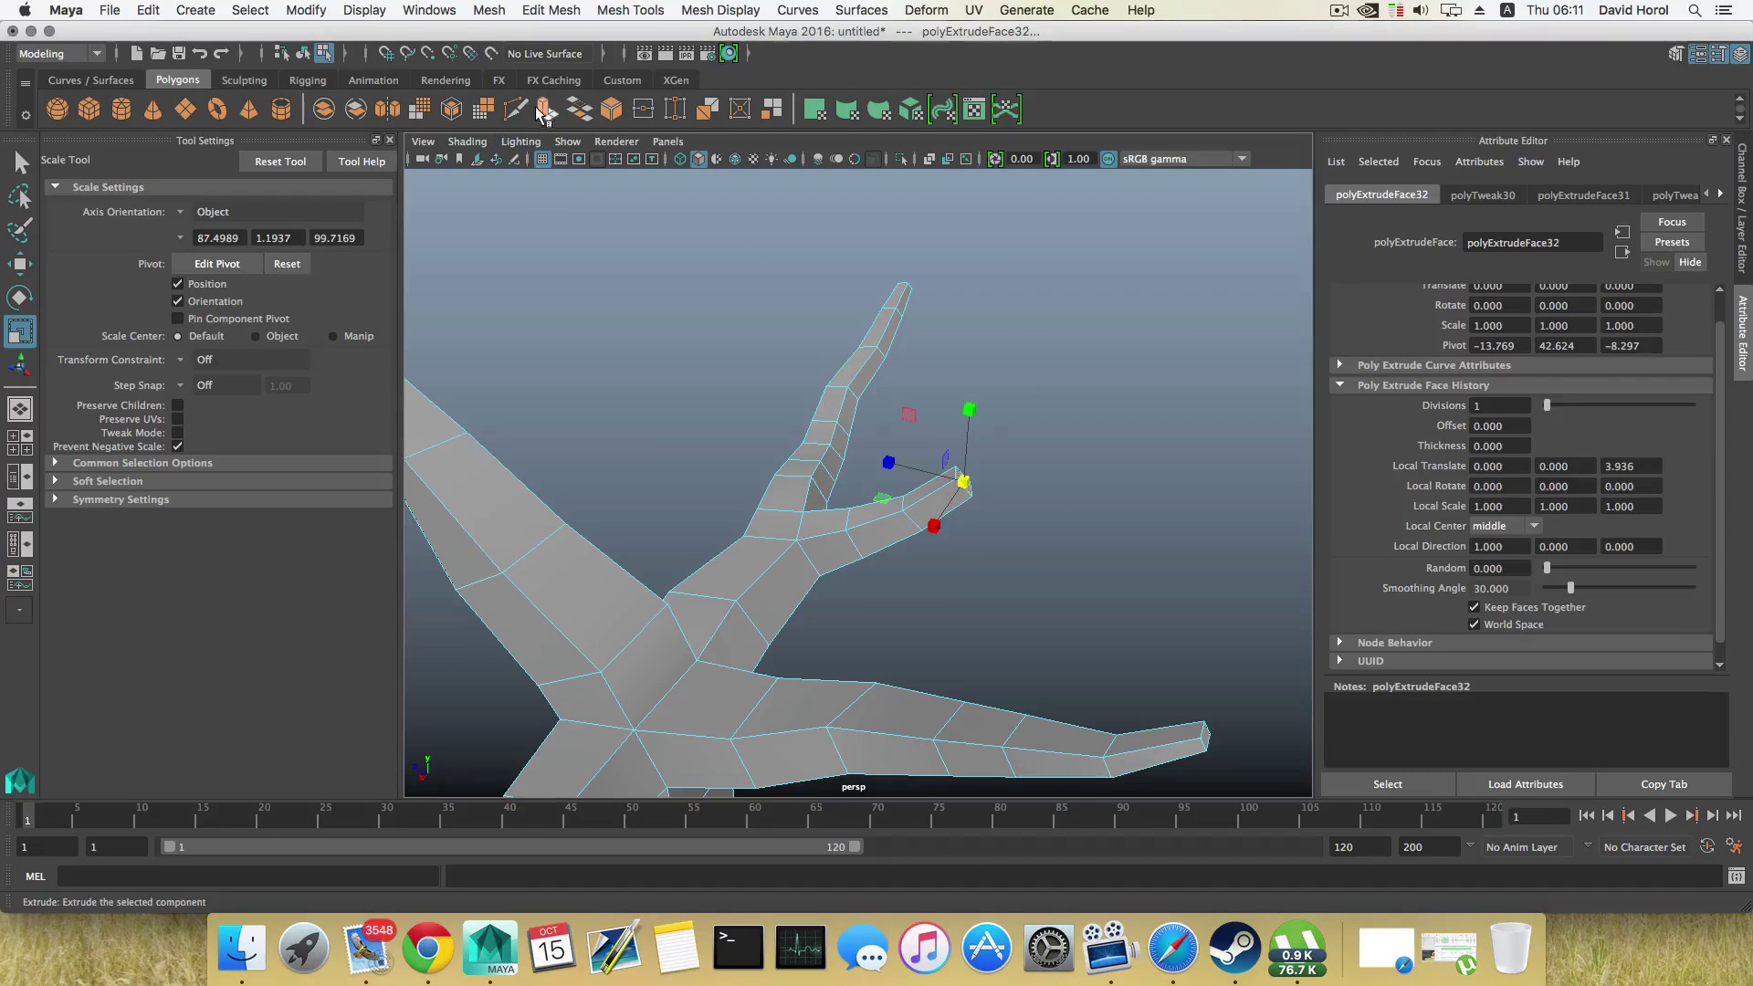
# Step: Extrude the side branch's end face about 2.9 units, scale it down and raise it to curve the branch upward
pyautogui.click(544, 112)
pyautogui.moveTo(1011, 447)
pyautogui.mouseDown()
pyautogui.moveTo(1050, 425)
pyautogui.moveTo(1001, 455)
pyautogui.mouseUp()
pyautogui.press('r')
pyautogui.keyDown('alt'); pyautogui.moveTo(1027, 461); pyautogui.dragTo(880, 523, button='middle'); pyautogui.keyUp('alt')
pyautogui.keyDown('alt'); pyautogui.moveTo(880, 523); pyautogui.dragTo(854, 440); pyautogui.keyUp('alt')
pyautogui.press('w')
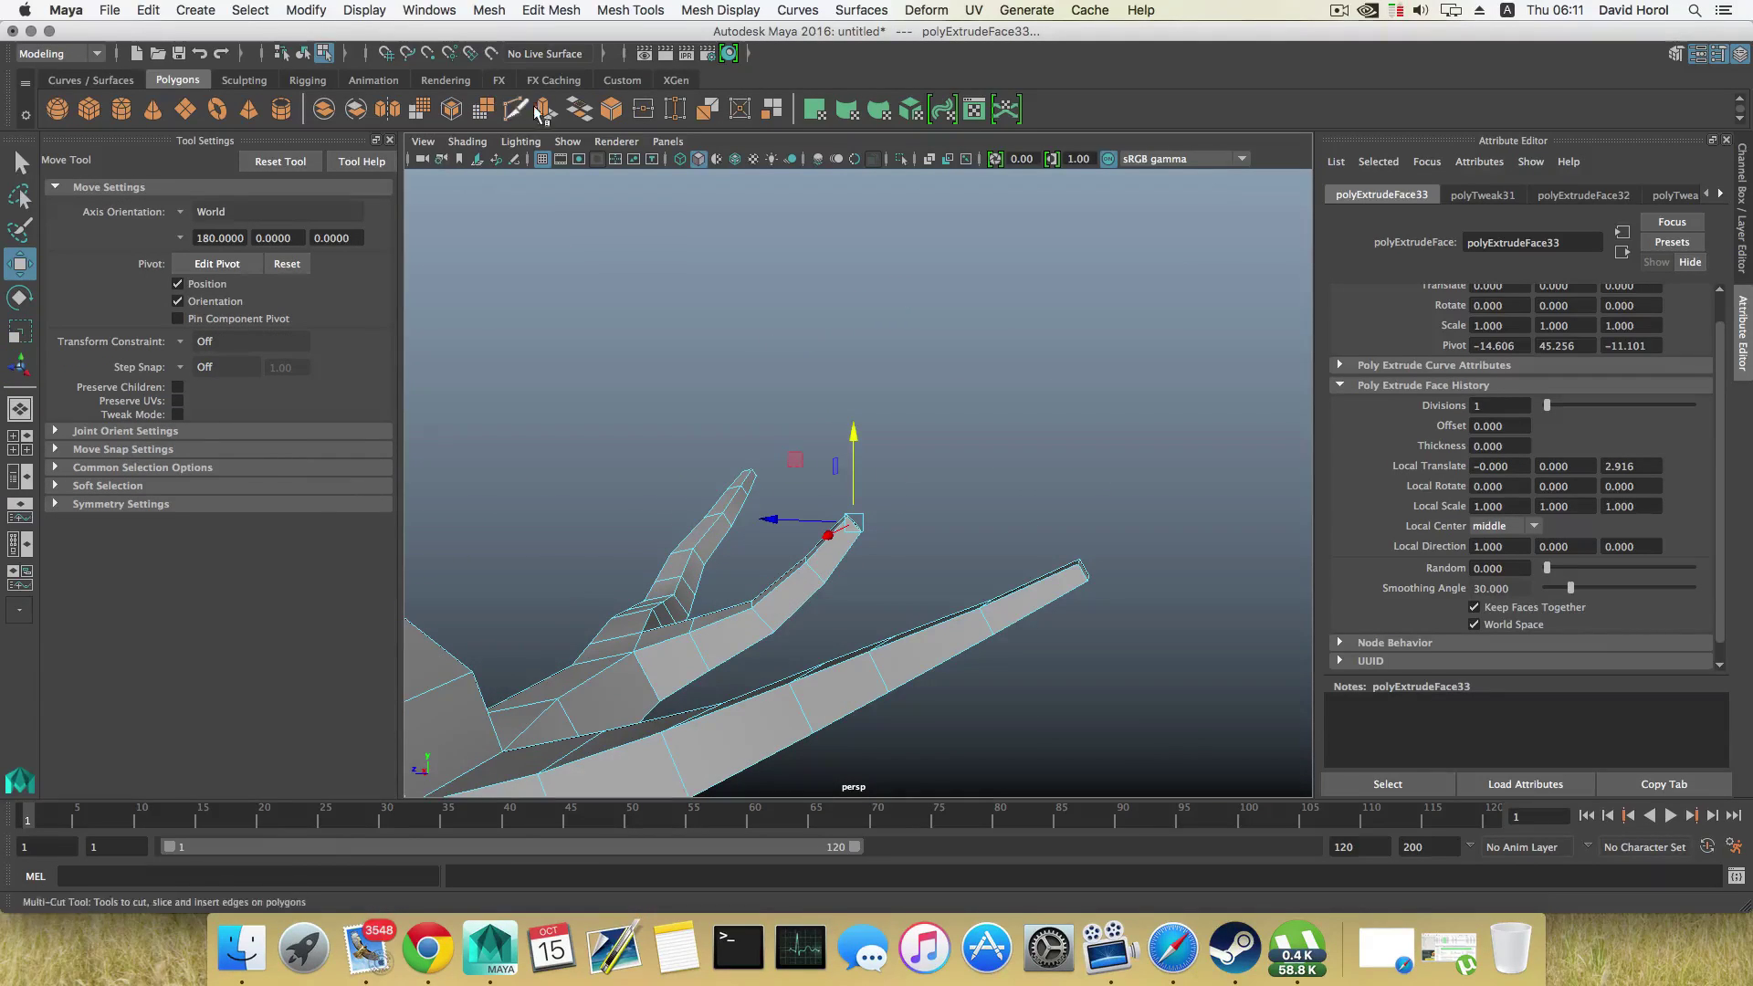
# Step: Extrude the side branch another 4 units or so, shift its end along Z and rotate the end face
pyautogui.click(546, 113)
pyautogui.moveTo(904, 491); pyautogui.dragTo(939, 452)
pyautogui.moveTo(865, 464); pyautogui.dragTo(836, 471)
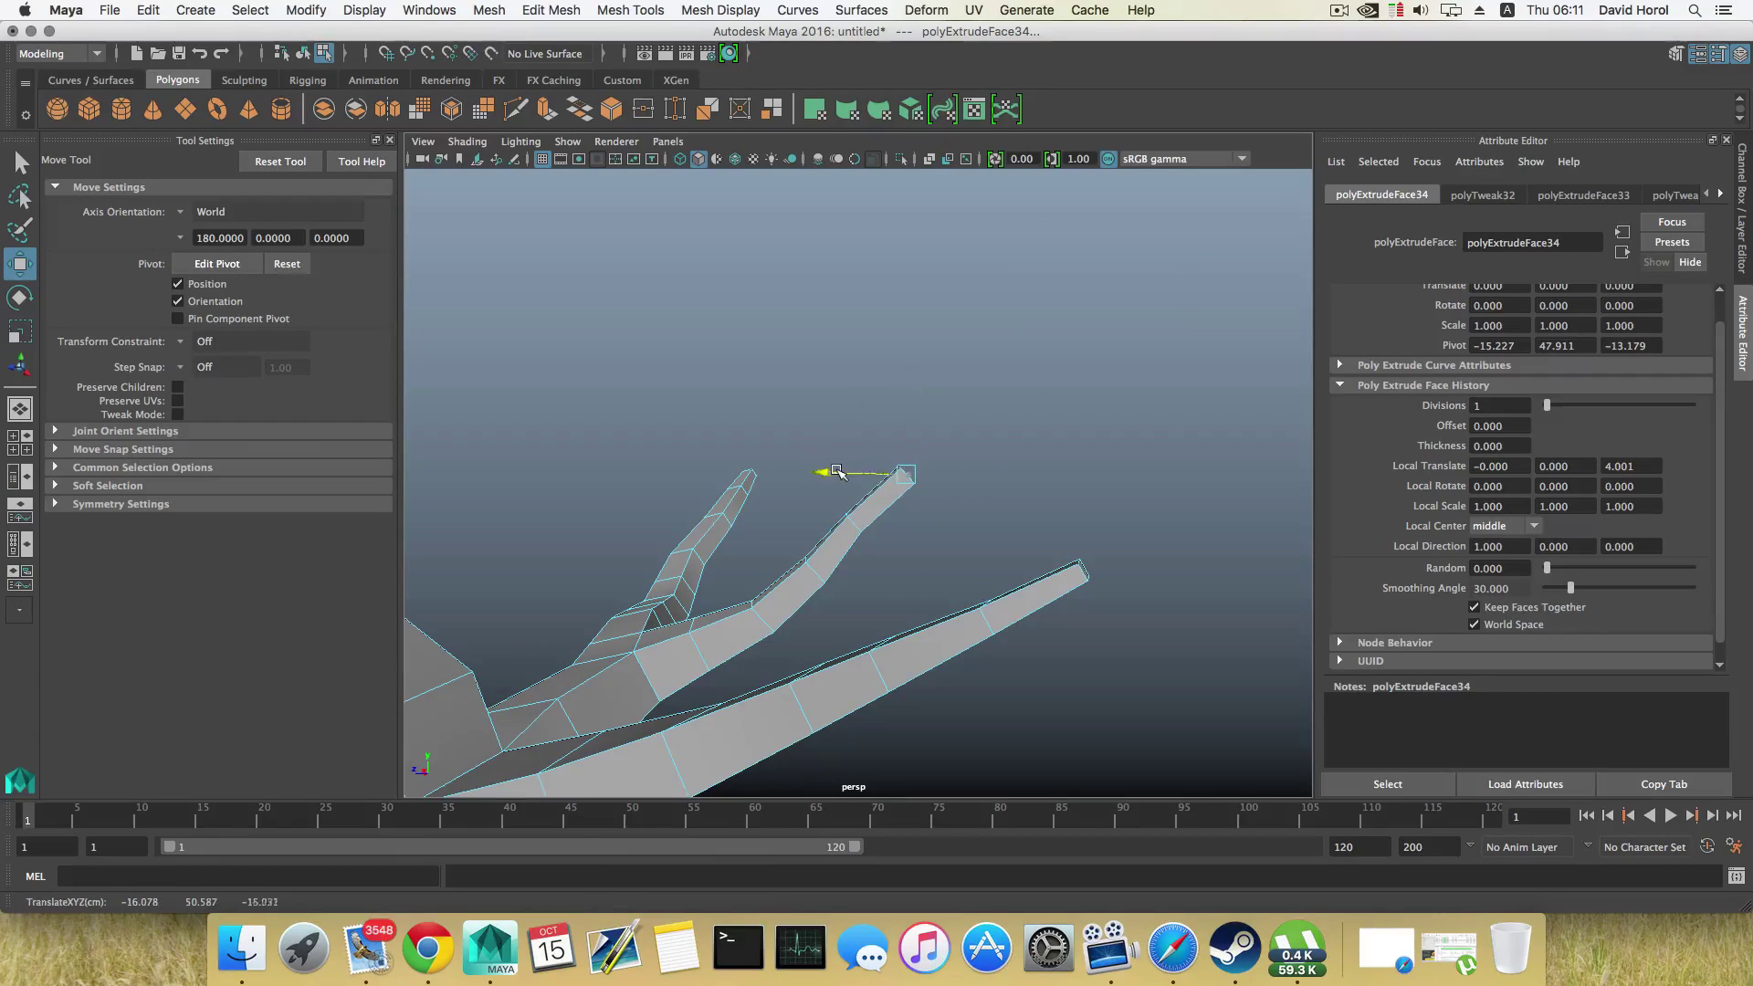
pyautogui.press('e')
pyautogui.moveTo(926, 401); pyautogui.dragTo(641, 430)
# Step: Finish the side branch with extrusions of about 3.2 and 2.6 units, scaling the end face down to a narrow tip
pyautogui.click(543, 107)
pyautogui.press('r')
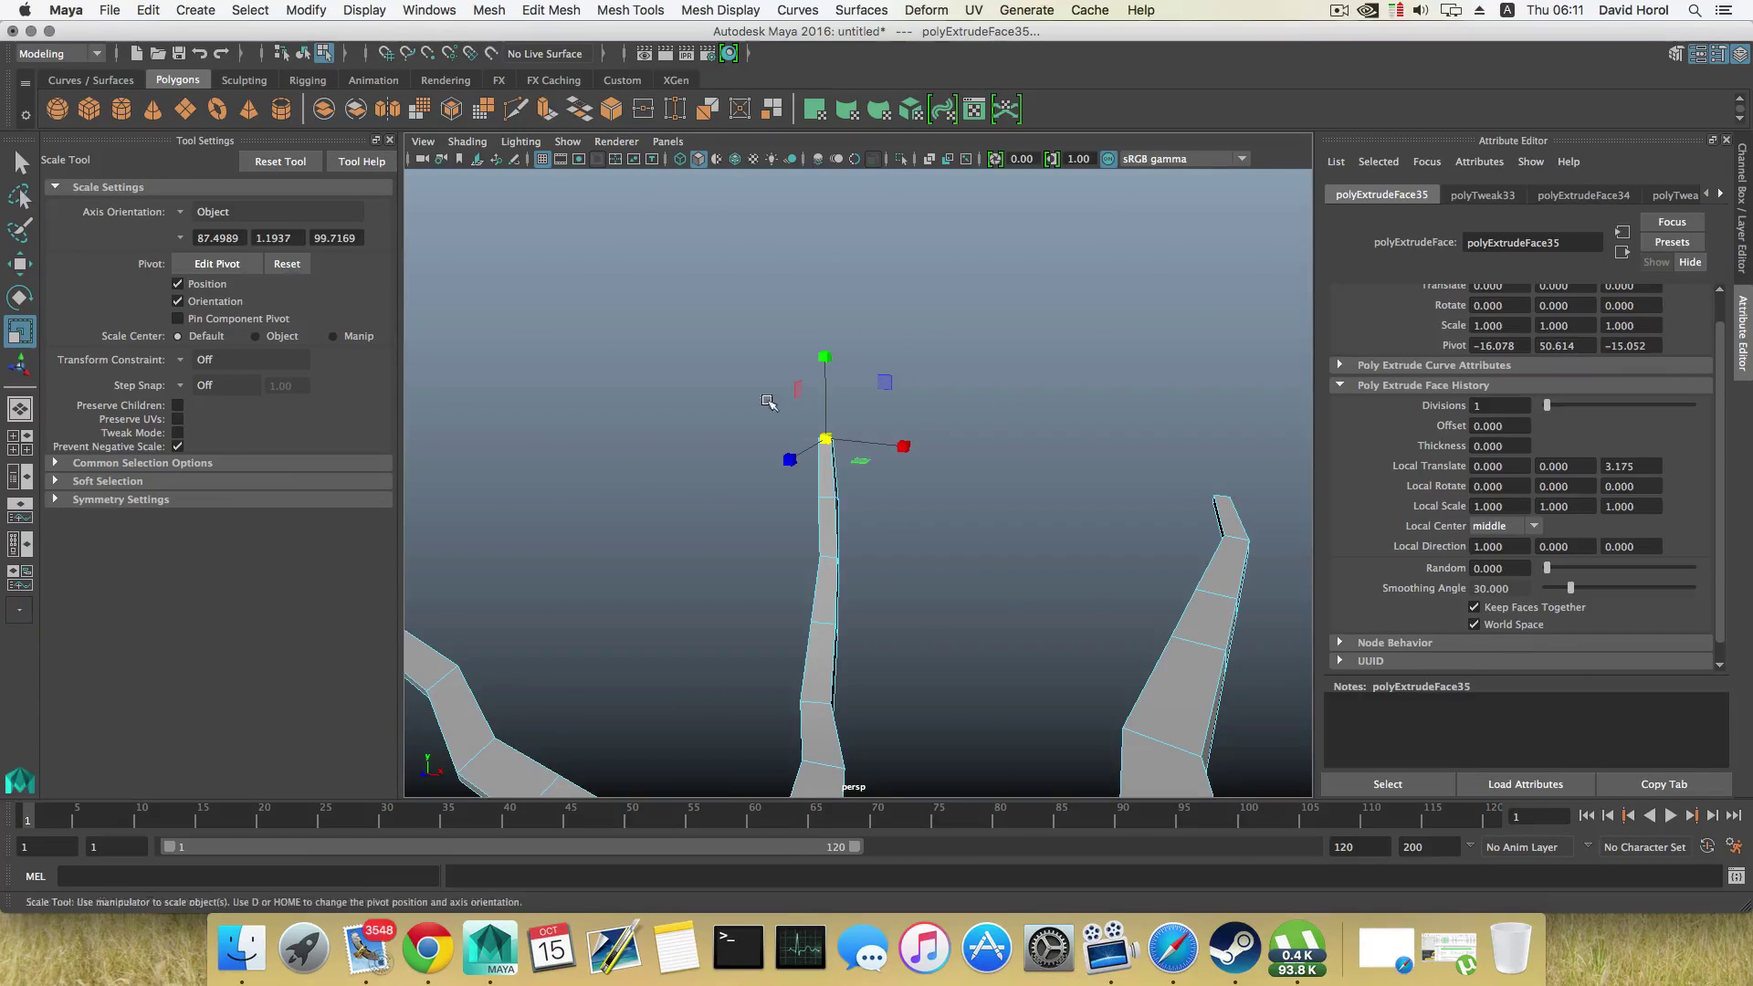
pyautogui.hotkey('ctrl', 'e')
pyautogui.keyDown('alt'); pyautogui.moveTo(767, 403); pyautogui.dragTo(694, 429); pyautogui.keyUp('alt')
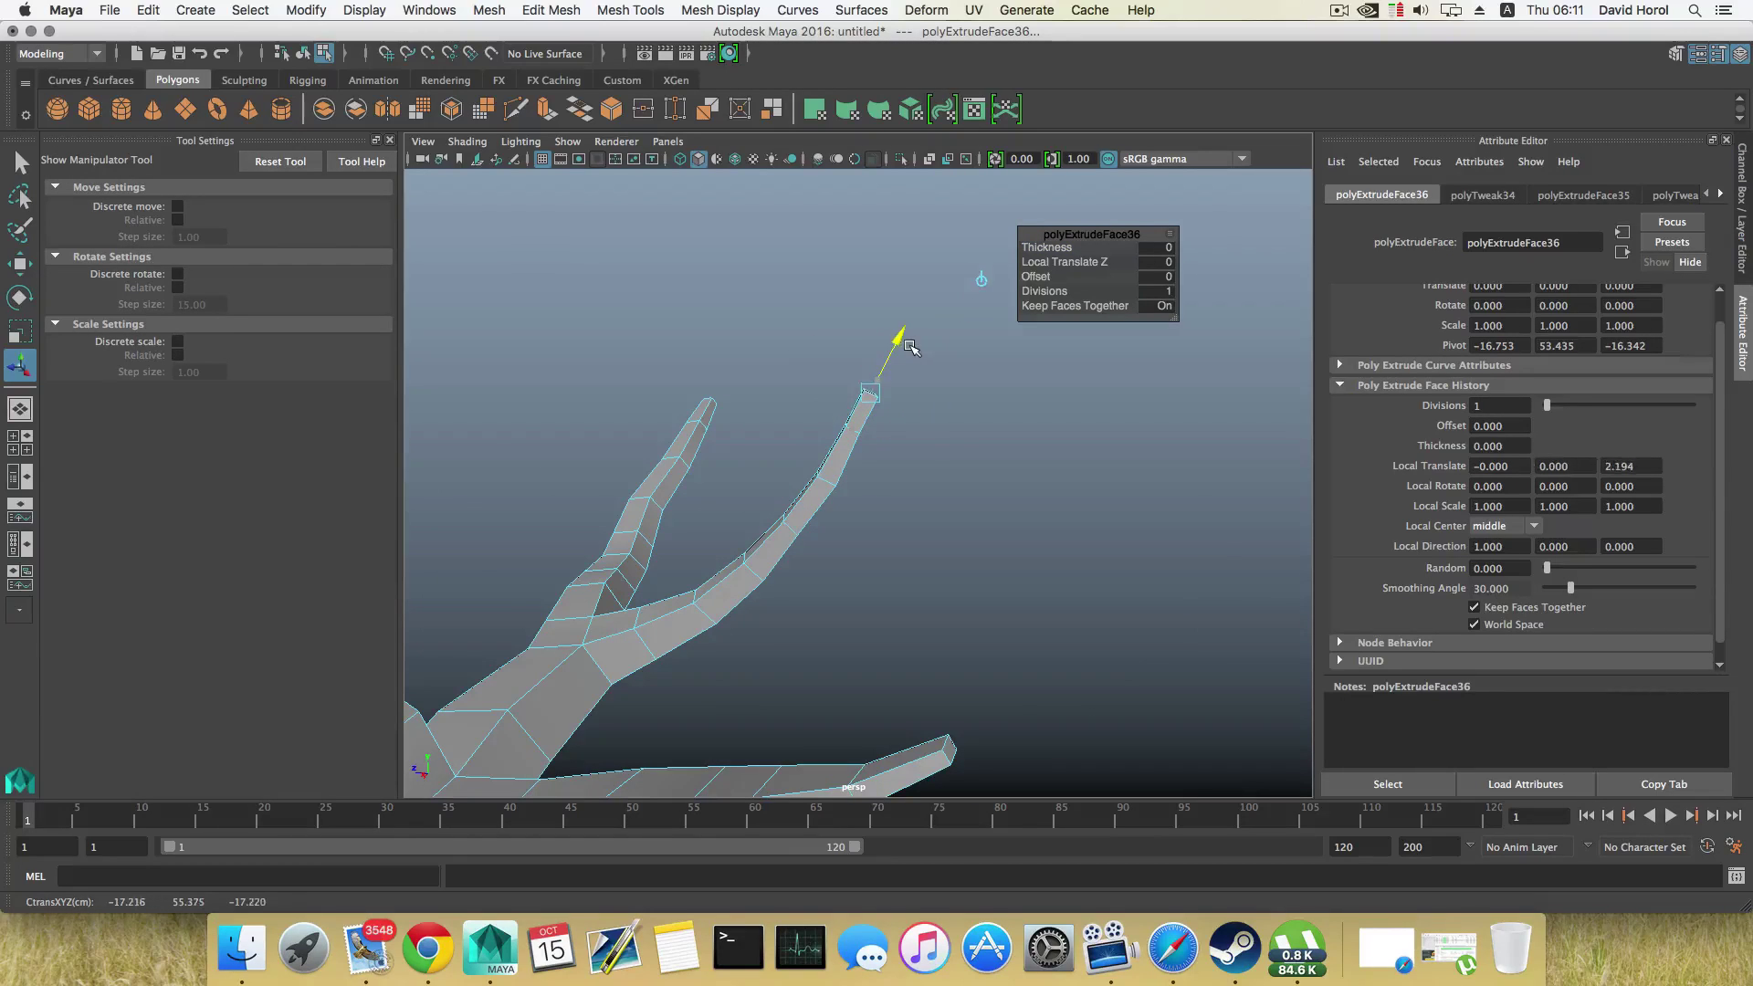
pyautogui.press('r')
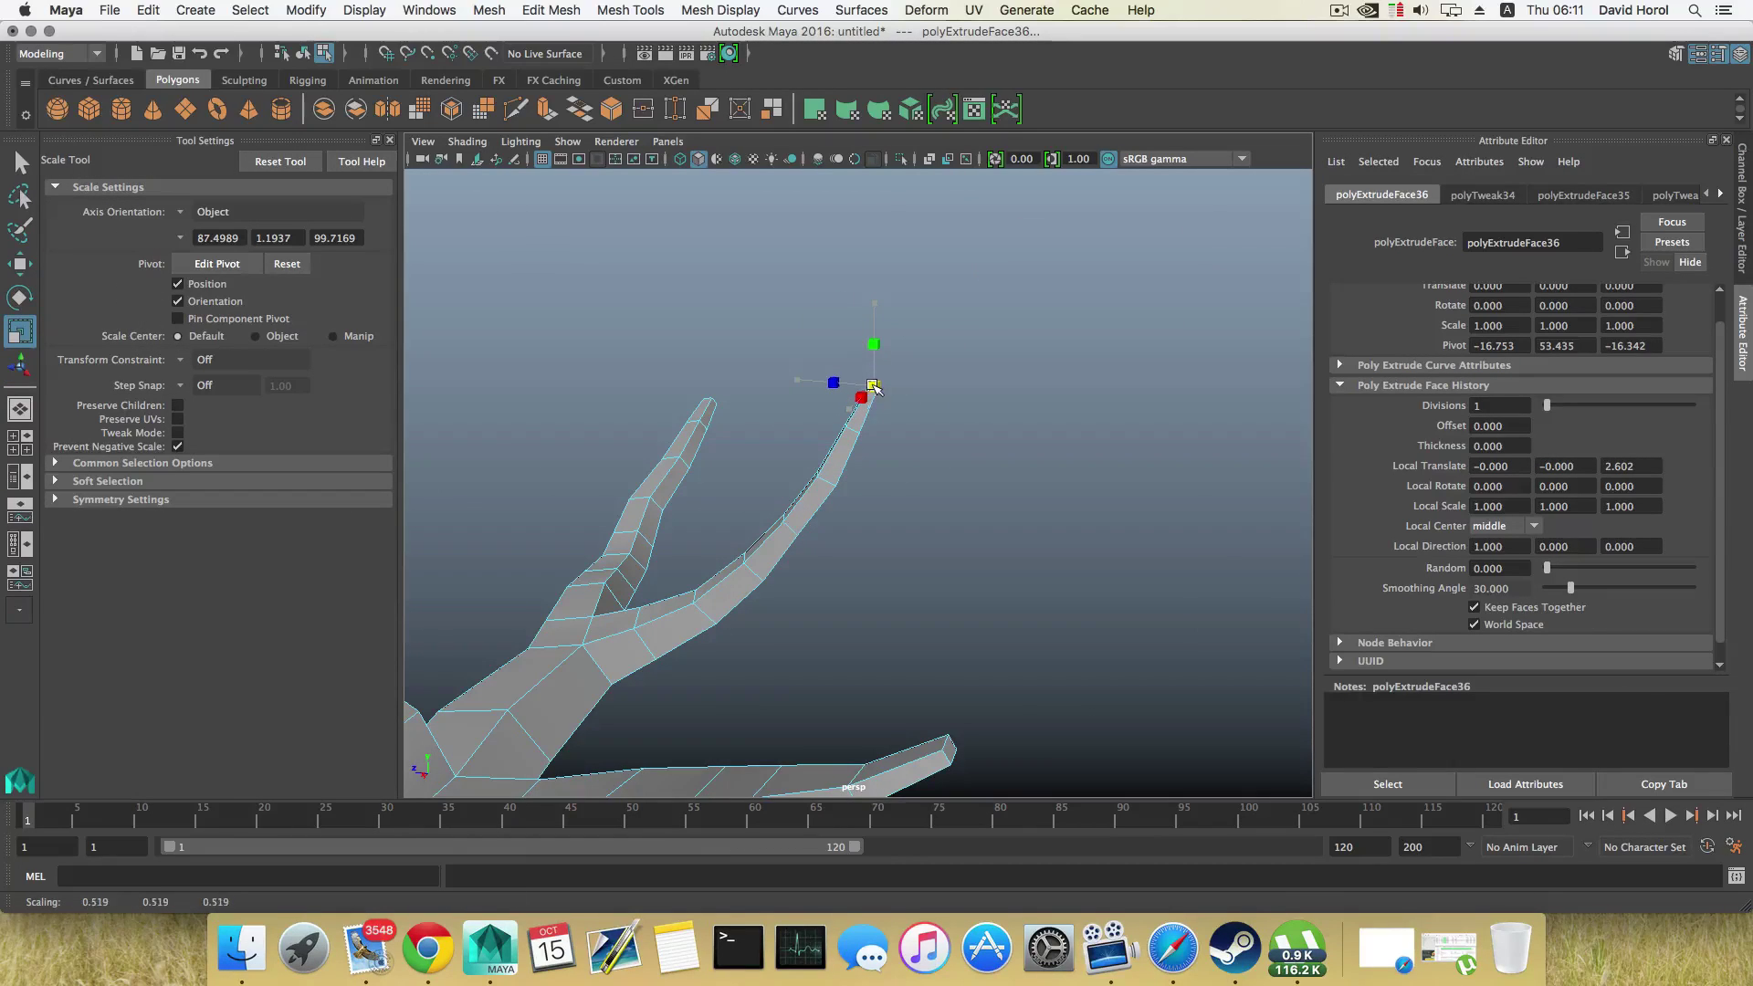
# Step: Switch to vertex editing and kink the side branch by shifting its outer section and two middle vertex rings along X
pyautogui.keyDown('alt'); pyautogui.moveTo(873, 387); pyautogui.dragTo(783, 362); pyautogui.keyUp('alt')
pyautogui.moveTo(783, 362); pyautogui.dragTo(686, 375, button='right')
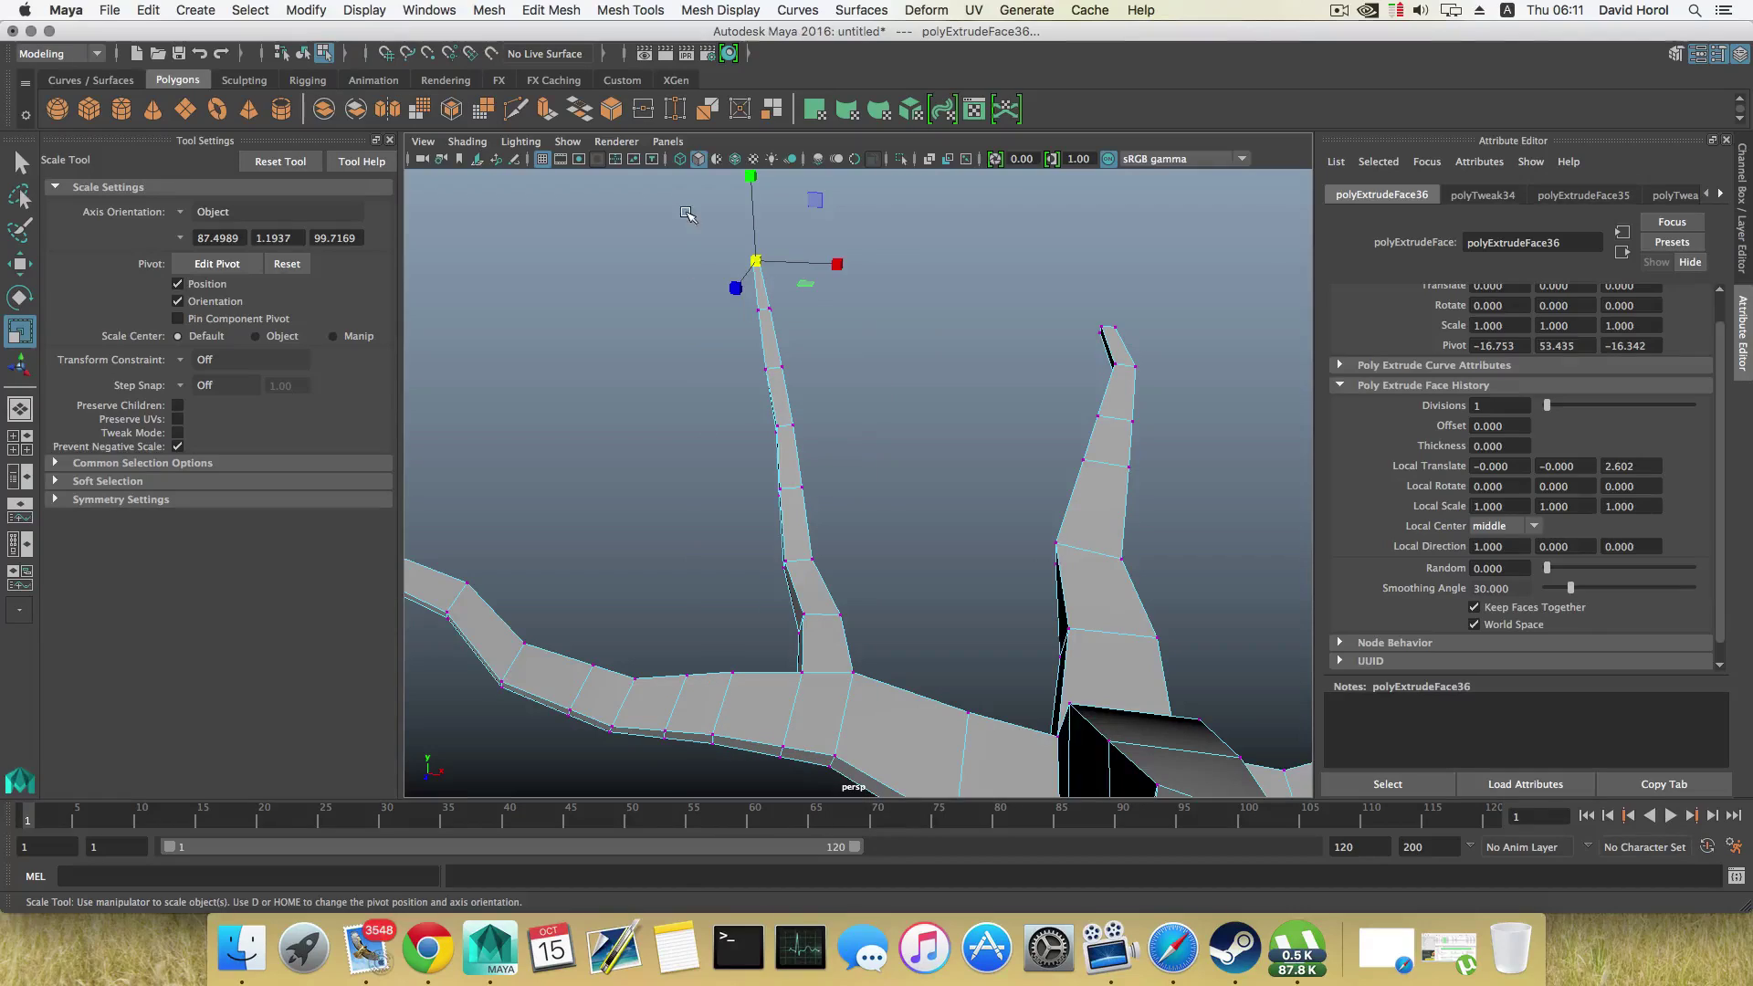
pyautogui.moveTo(687, 214); pyautogui.dragTo(859, 419)
pyautogui.press('w')
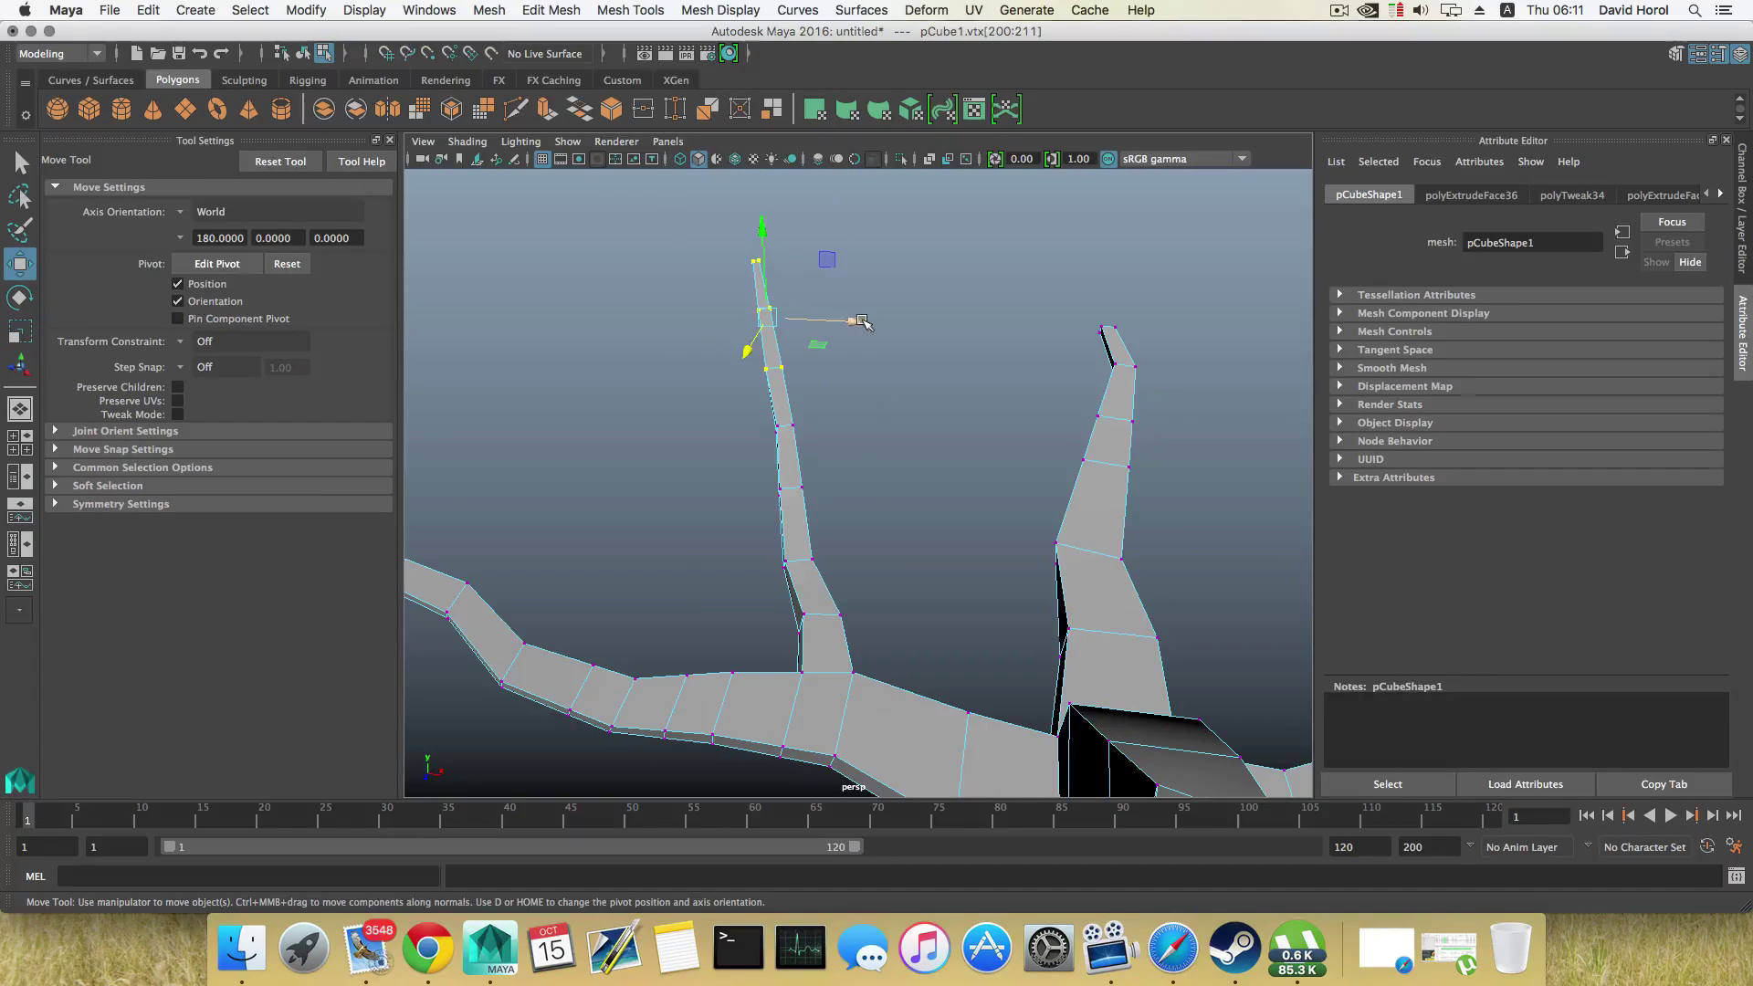
pyautogui.moveTo(862, 321); pyautogui.dragTo(843, 326)
pyautogui.moveTo(752, 413); pyautogui.dragTo(881, 436)
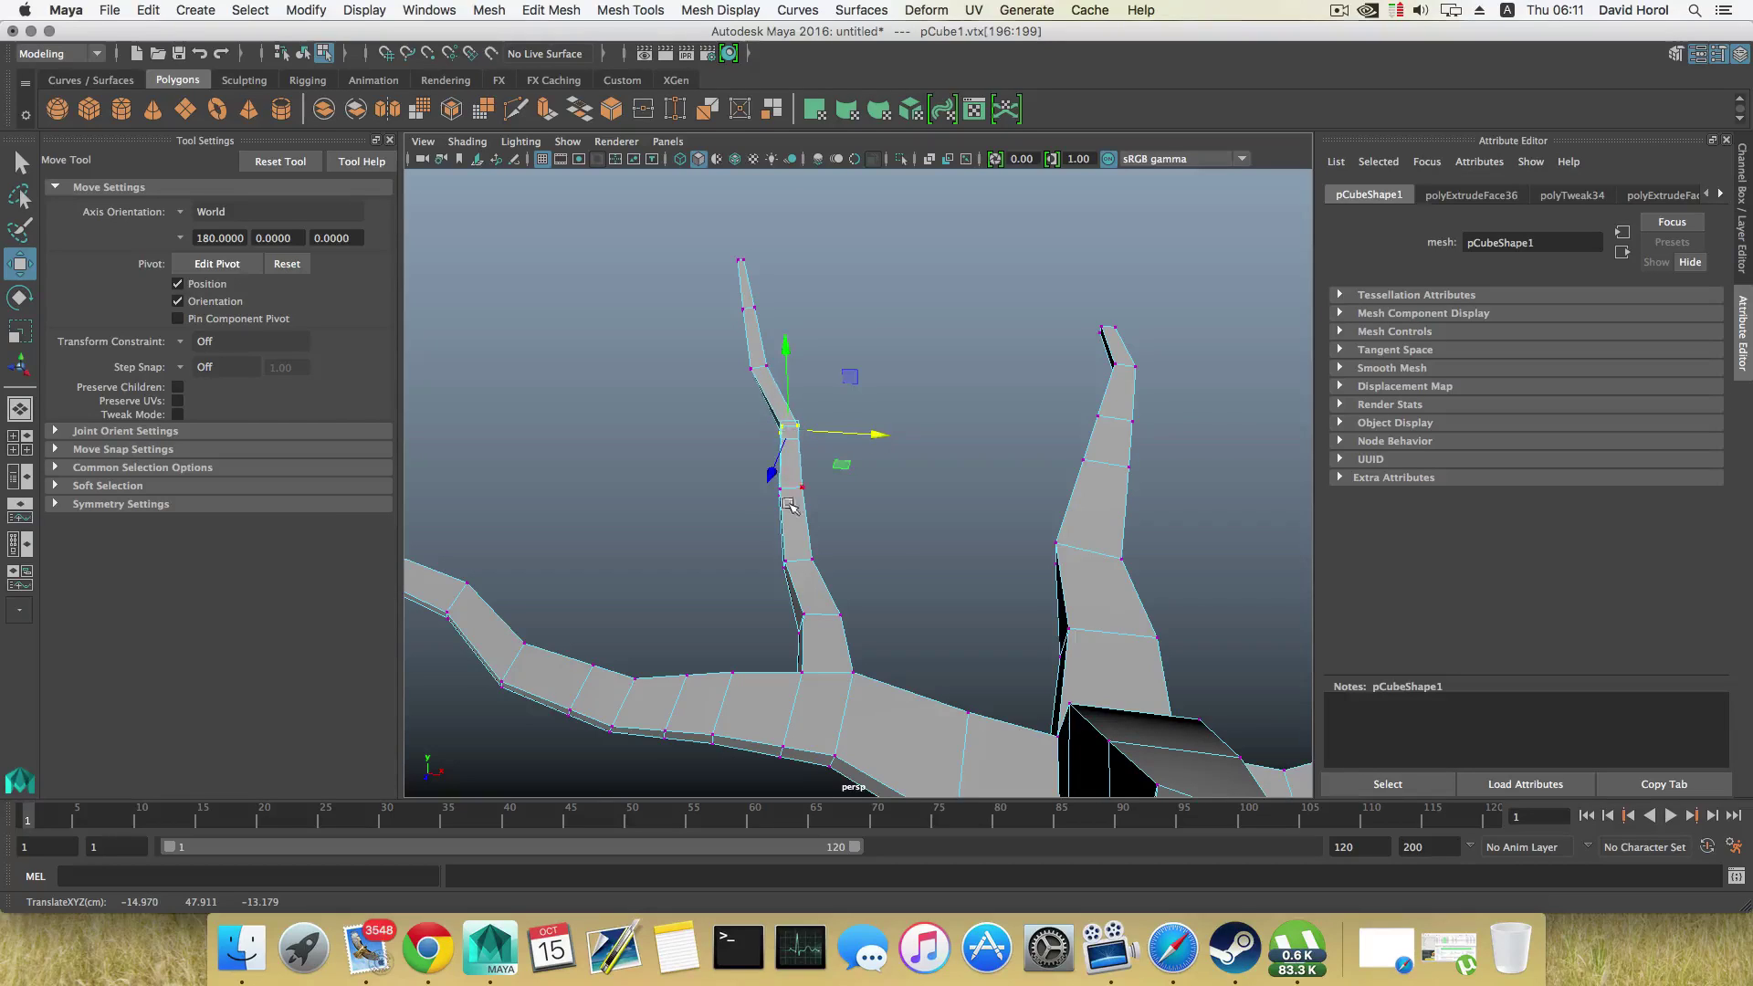
pyautogui.moveTo(736, 478); pyautogui.dragTo(867, 497)
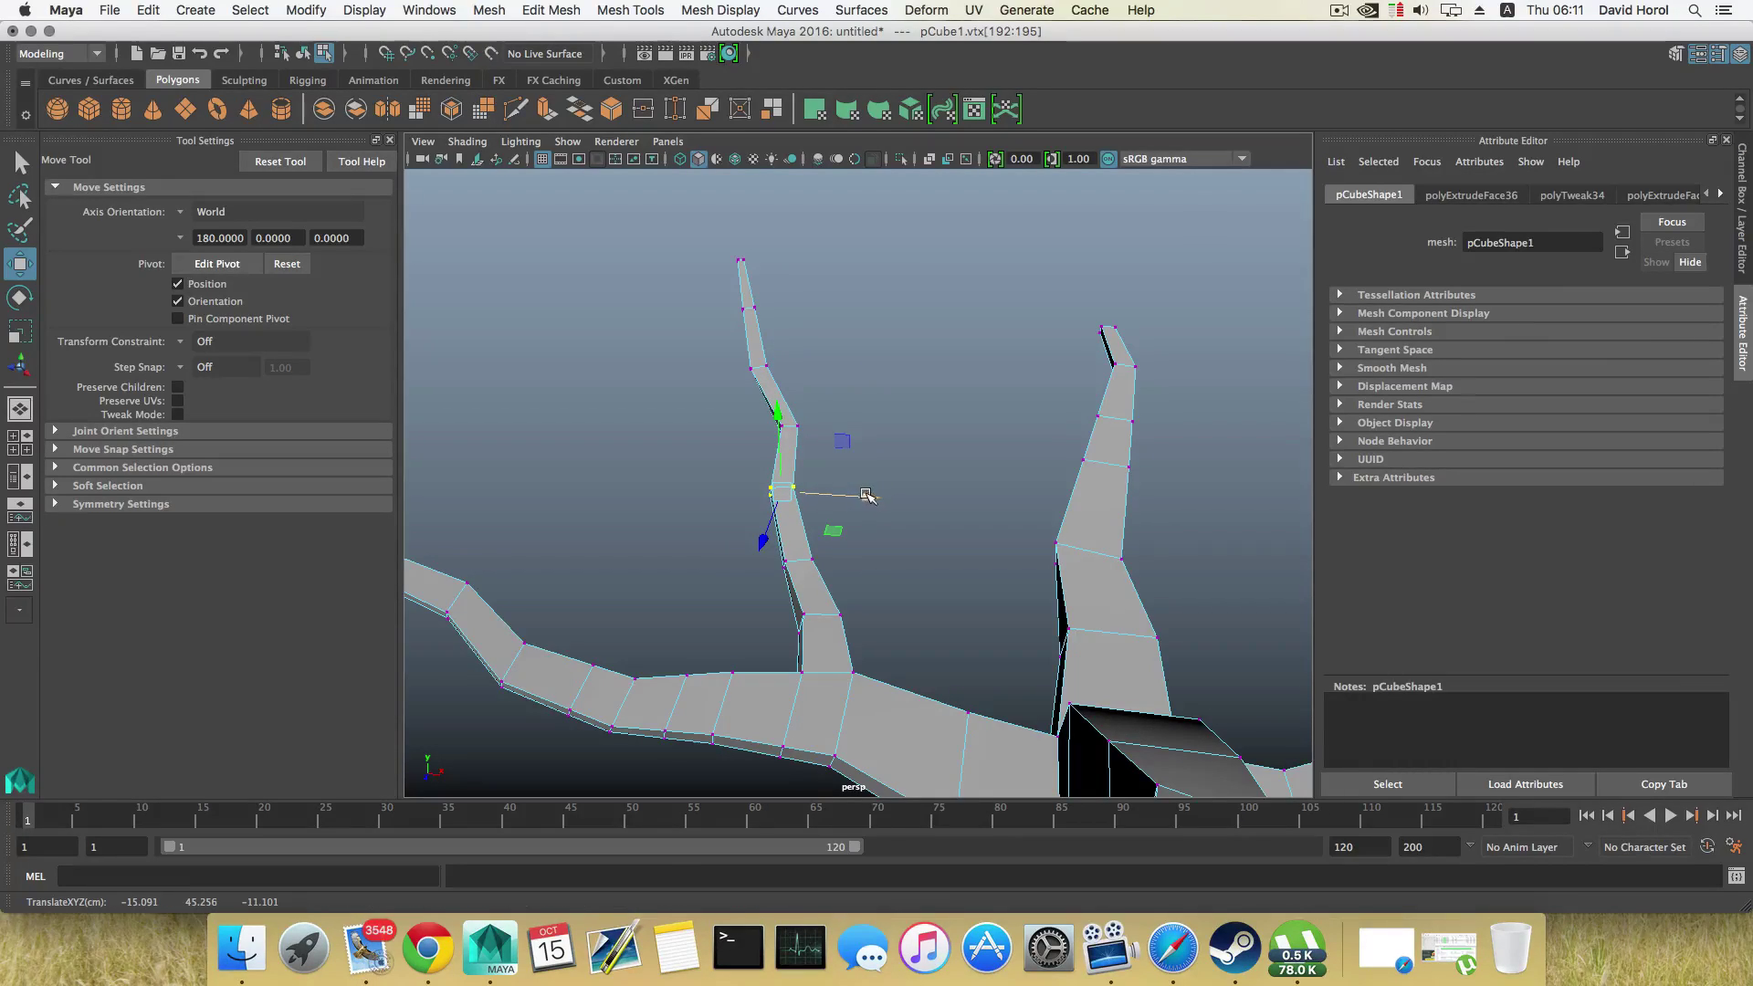
# Step: Return to object selection and insert five edge loops along the side branch with the Insert Edge Loop tool
pyautogui.keyDown('alt'); pyautogui.moveTo(896, 554); pyautogui.dragTo(719, 528); pyautogui.keyUp('alt')
pyautogui.rightClick(801, 534)
pyautogui.press('F8')
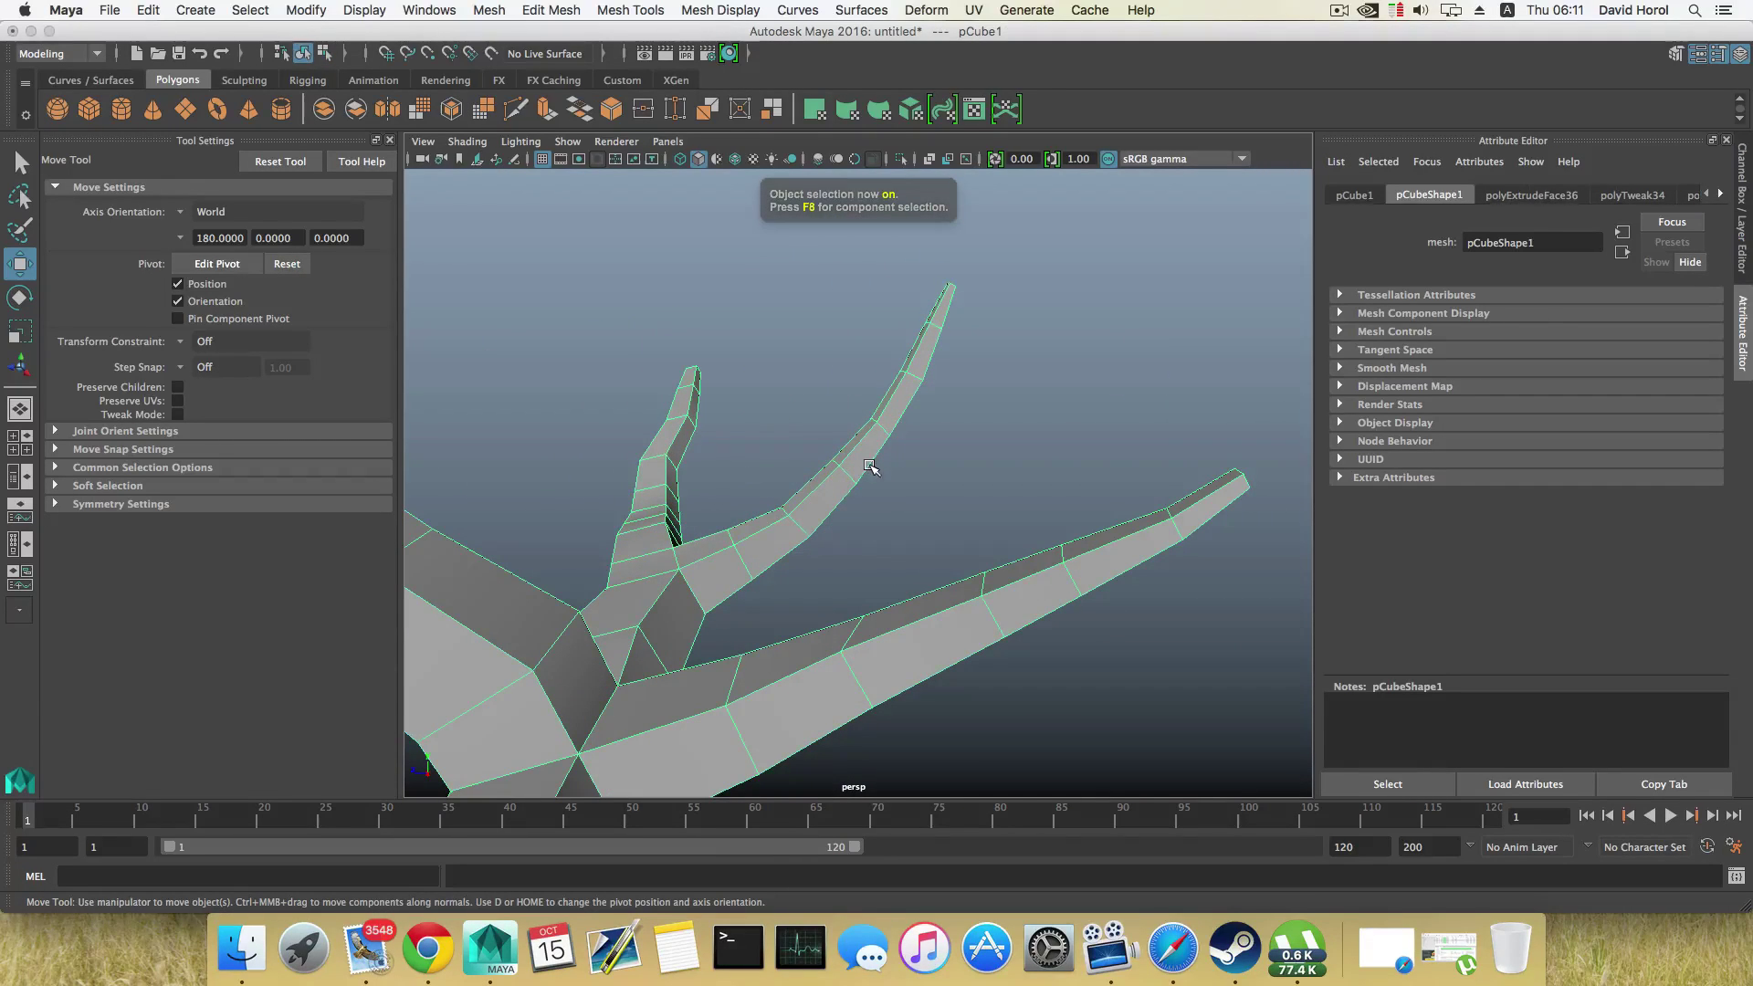
pyautogui.keyDown('shift'); pyautogui.moveTo(864, 438); pyautogui.dragTo(800, 461, button='right'); pyautogui.keyUp('shift')
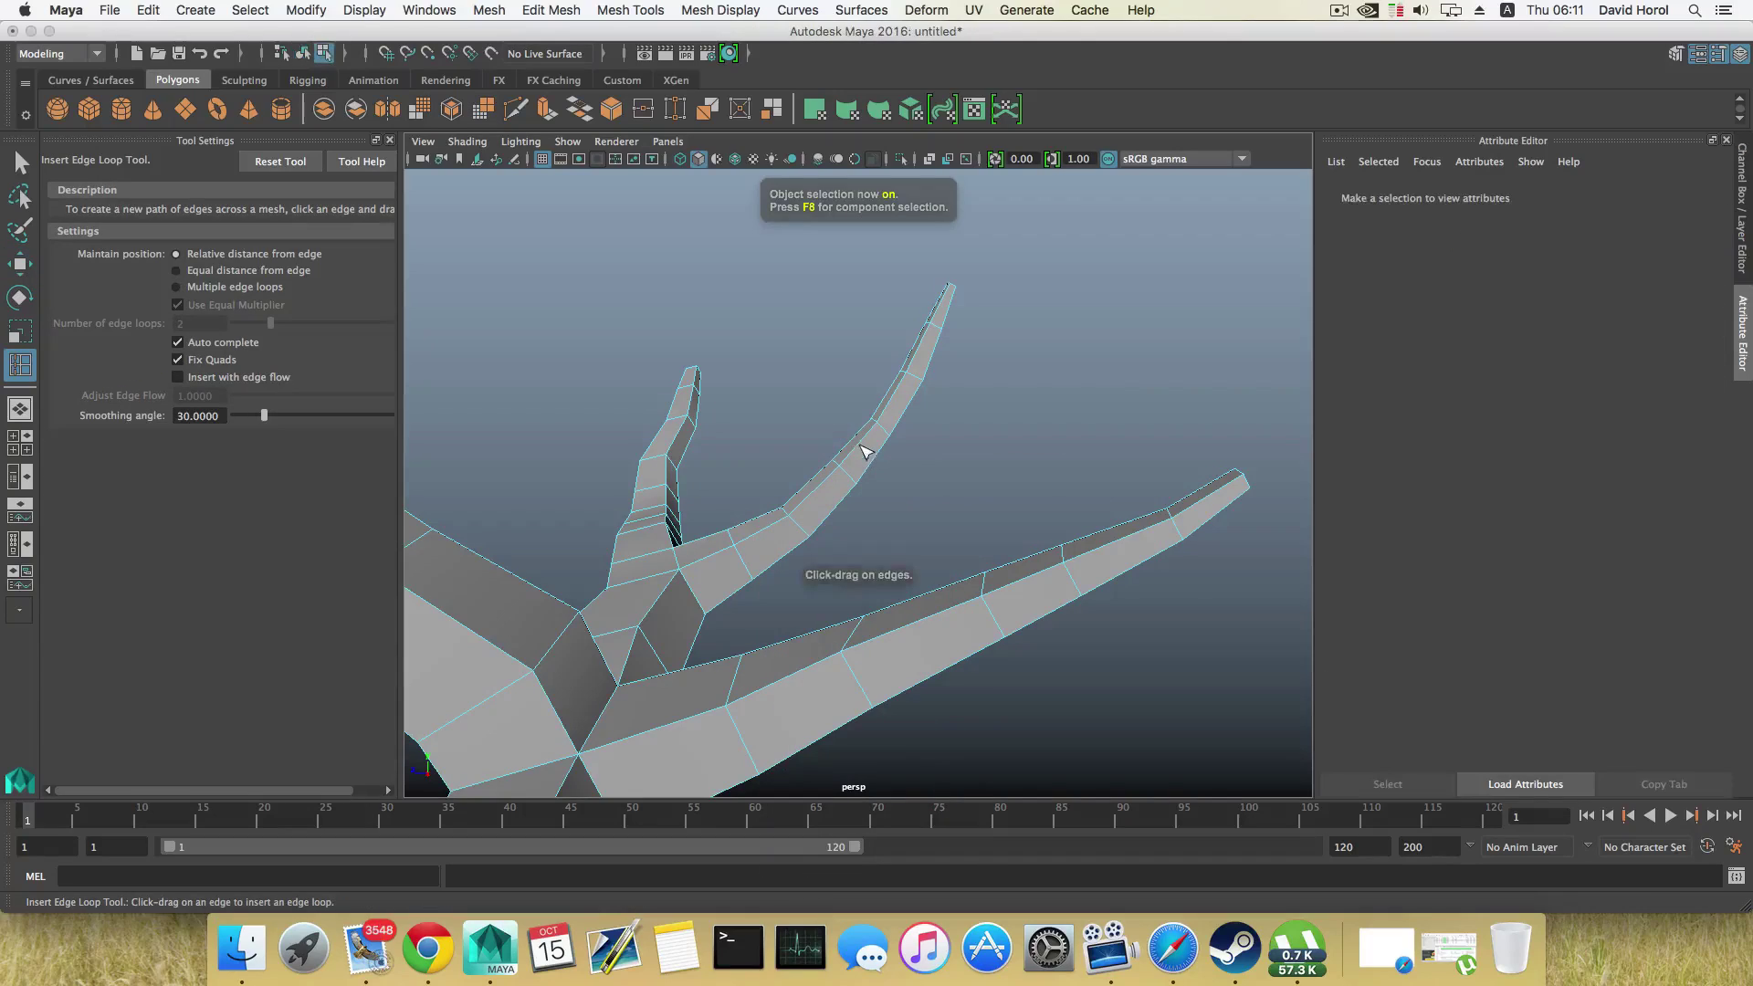
pyautogui.click(855, 448)
pyautogui.click(821, 490)
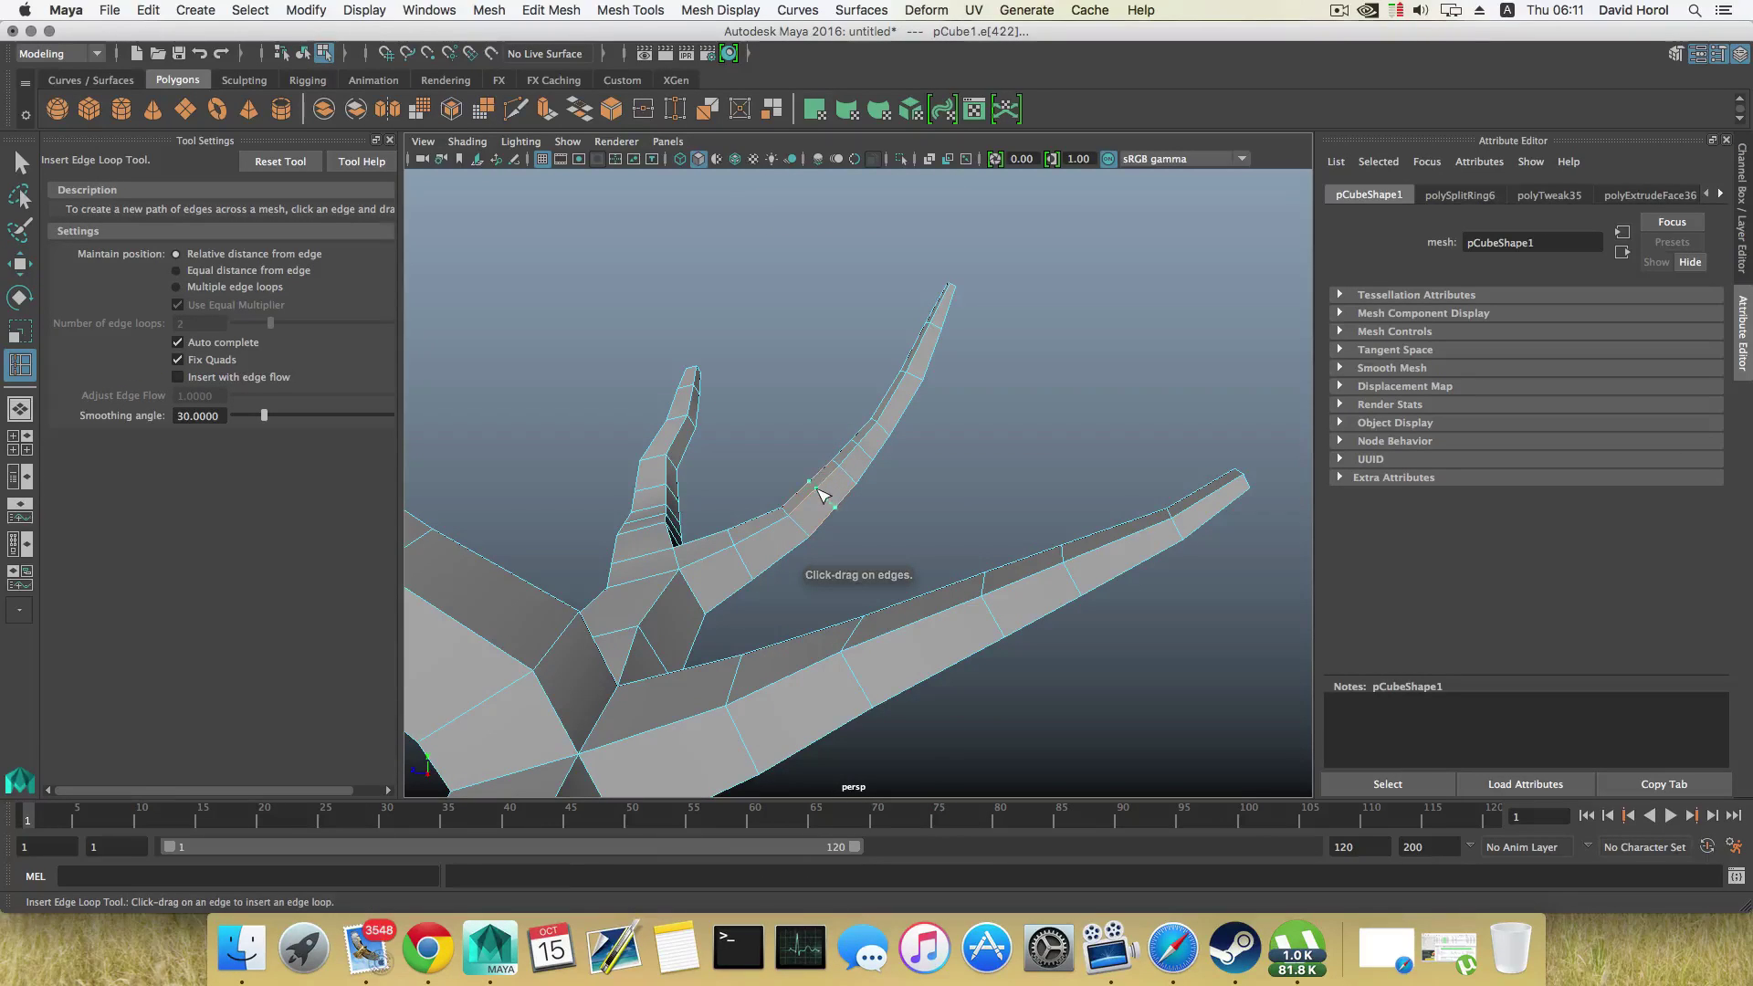
pyautogui.click(770, 536)
pyautogui.click(904, 393)
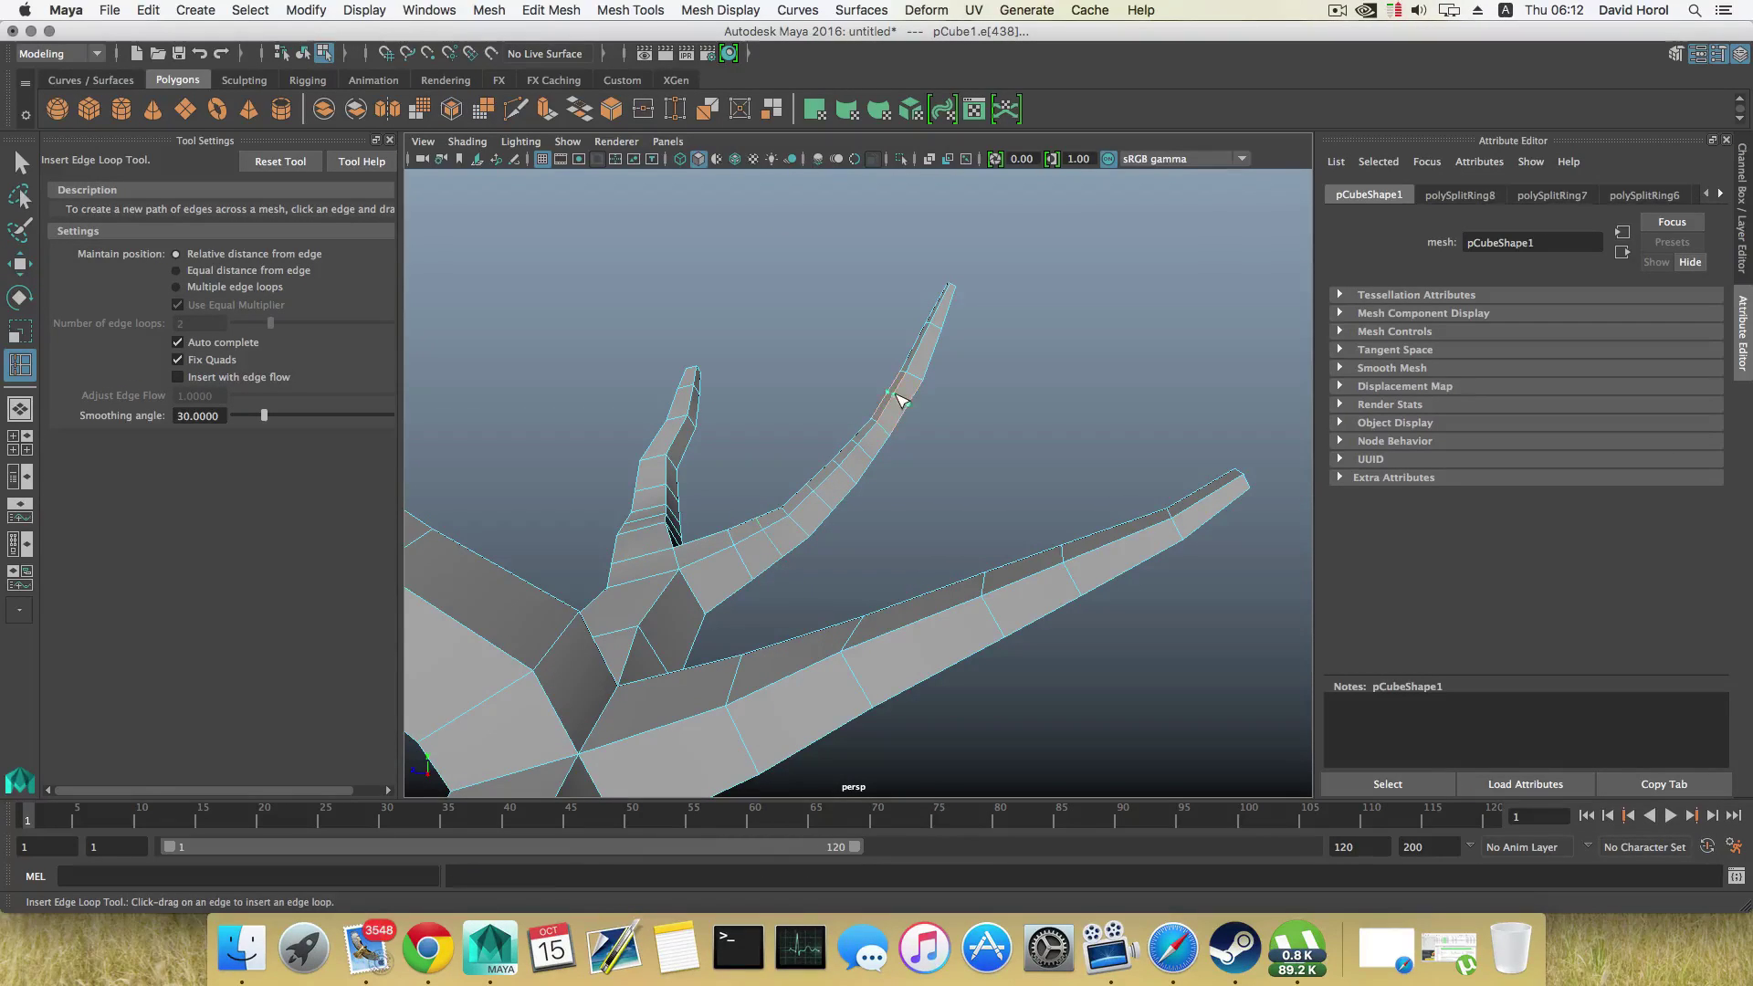
pyautogui.click(922, 358)
# Step: Select a side face midway along the side branch, extrude it about 1.35 units to start a twig, and scale its end
pyautogui.moveTo(826, 486); pyautogui.dragTo(823, 526, button='right')
pyautogui.click(855, 473)
pyautogui.keyDown('alt'); pyautogui.moveTo(855, 473); pyautogui.dragTo(746, 530); pyautogui.keyUp('alt')
pyautogui.click(843, 434)
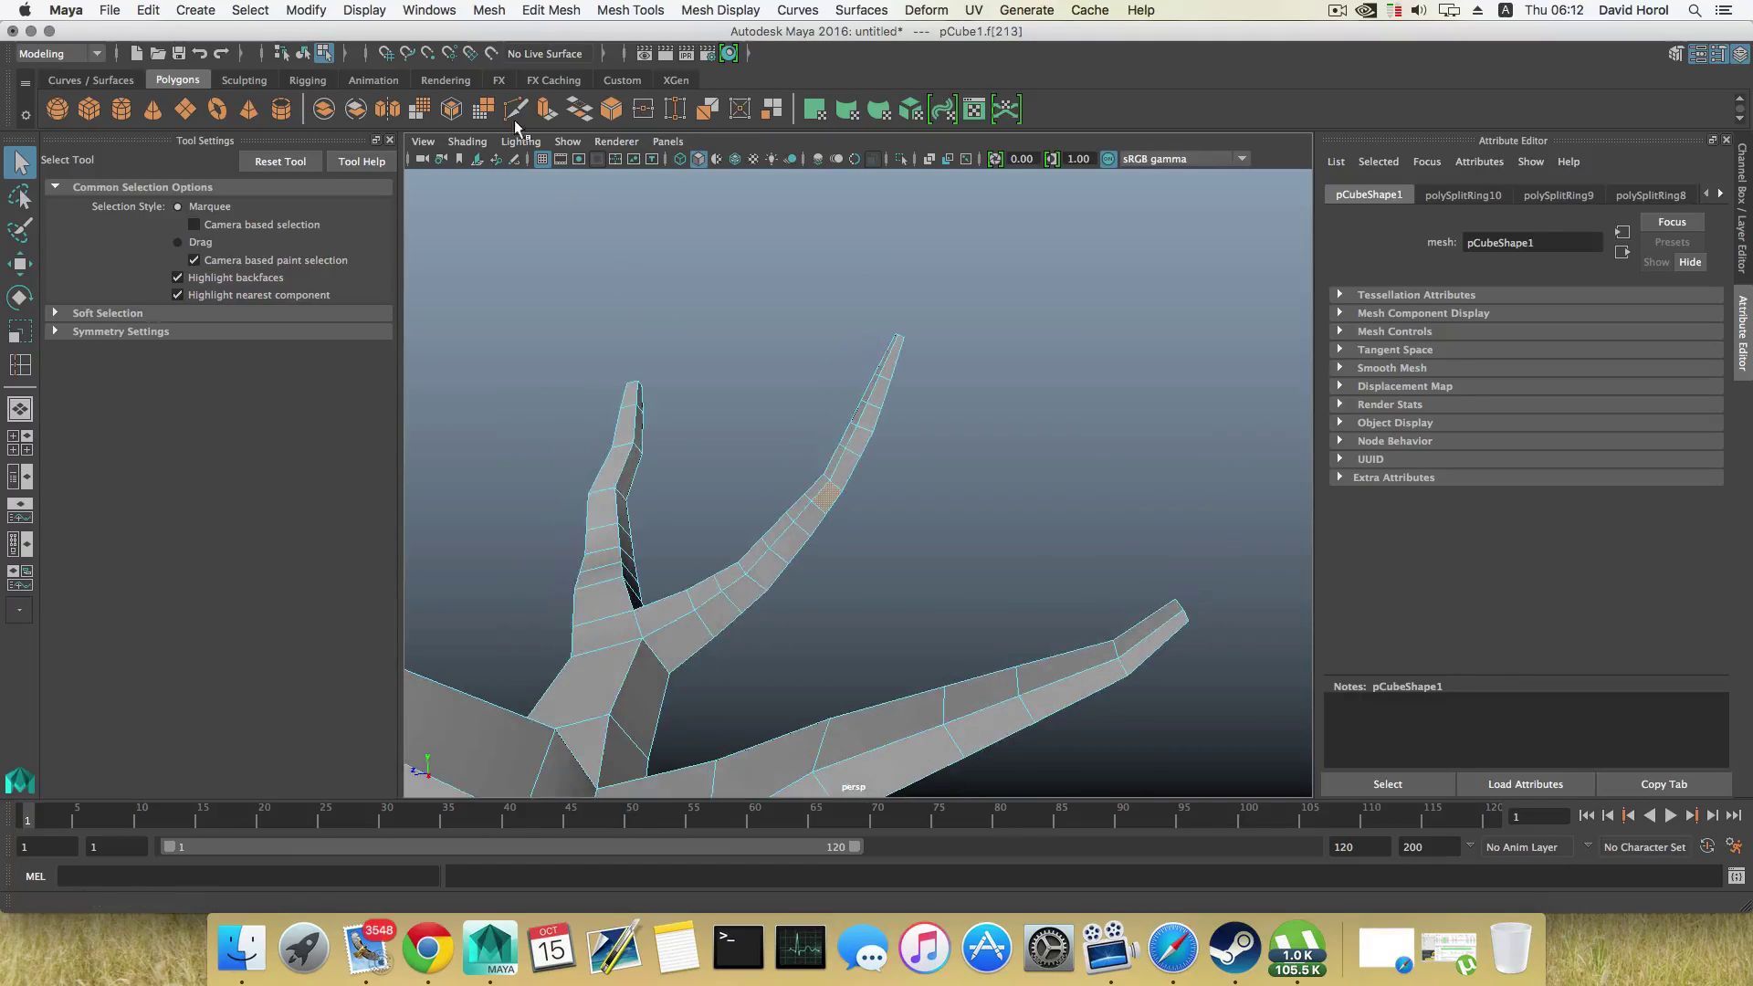
pyautogui.hotkey('ctrl', 'e')
pyautogui.moveTo(856, 544)
pyautogui.keyDown('alt'); pyautogui.mouseDown()
pyautogui.moveTo(922, 548)
pyautogui.moveTo(802, 513)
pyautogui.moveTo(840, 532)
pyautogui.mouseUp(); pyautogui.keyUp('alt')
pyautogui.press('r')
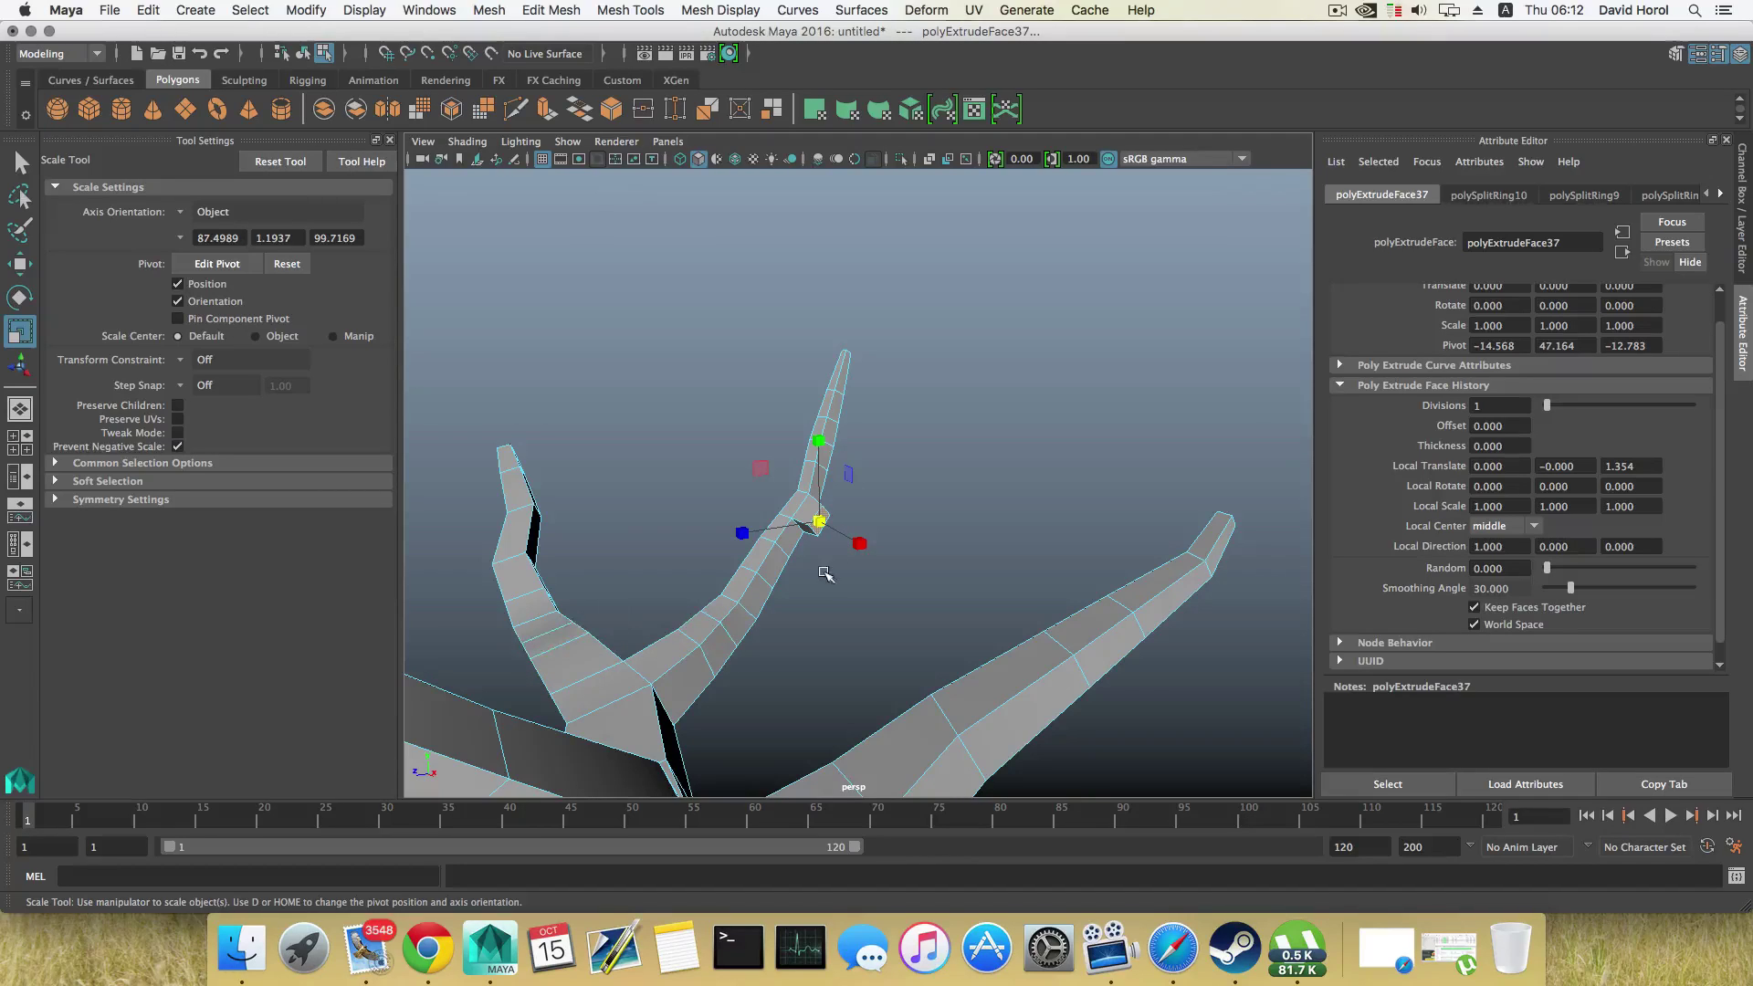
pyautogui.moveTo(821, 524); pyautogui.dragTo(848, 544)
# Step: Extrude the twig's end face again, then rotate and raise it to turn the twig upward
pyautogui.click(547, 107)
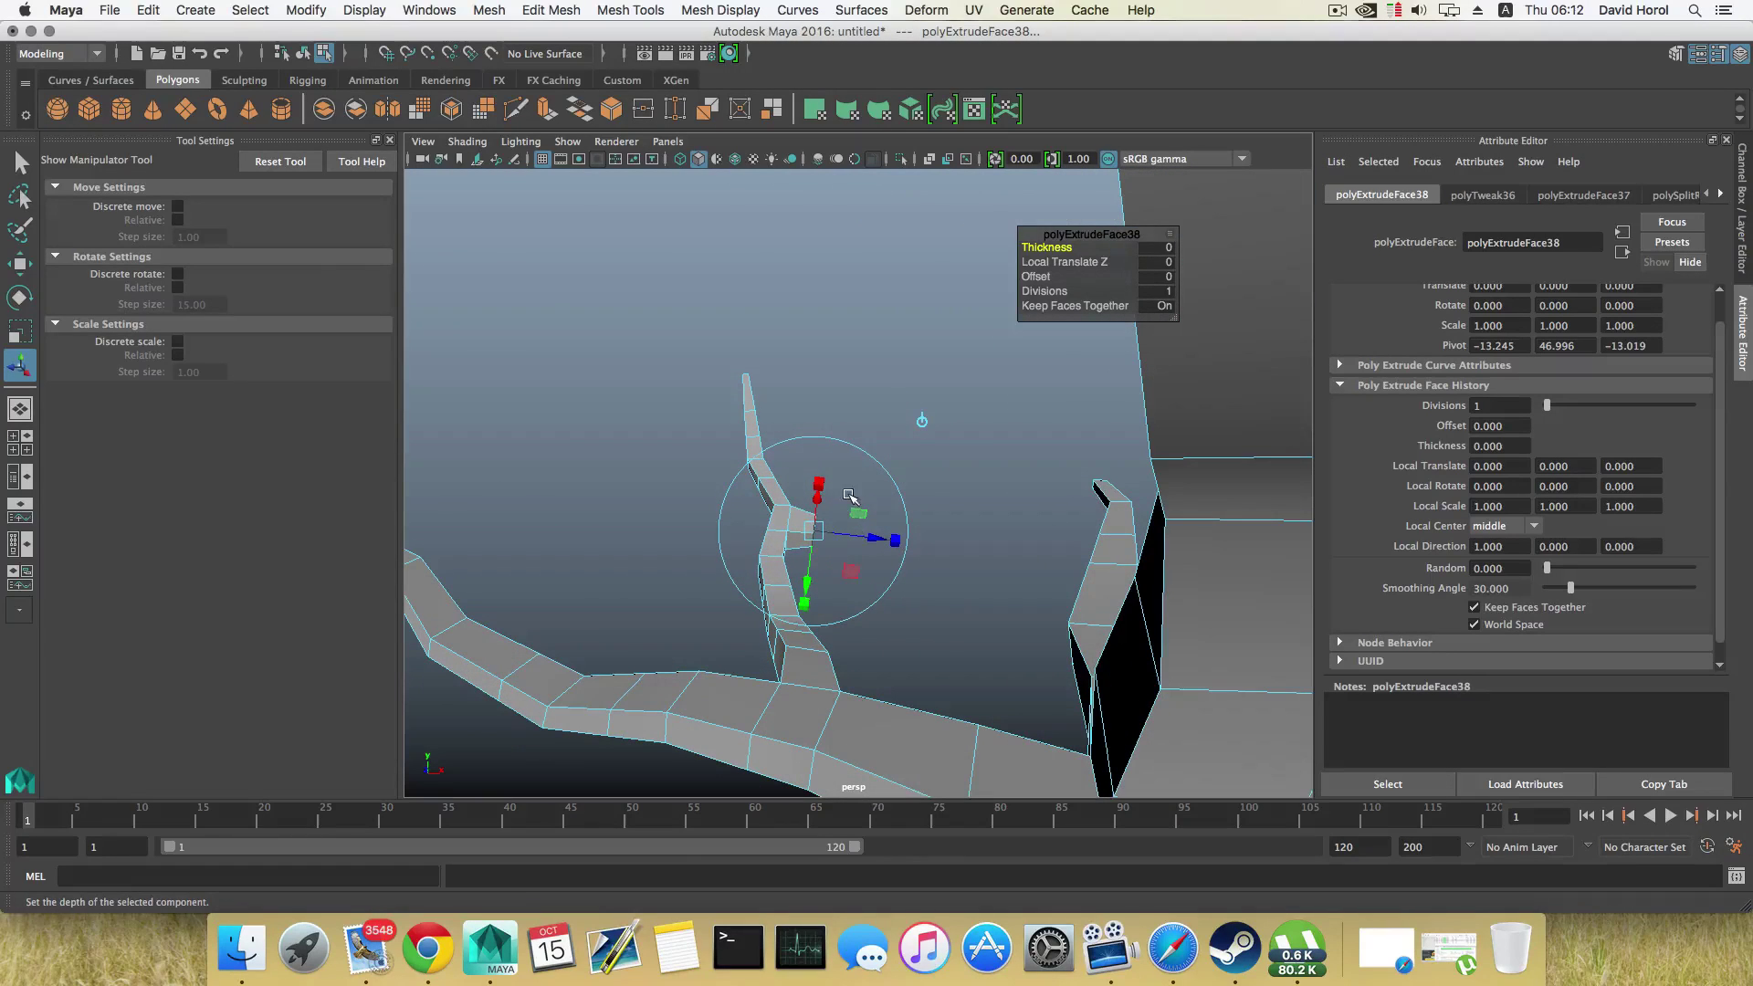
pyautogui.press('e')
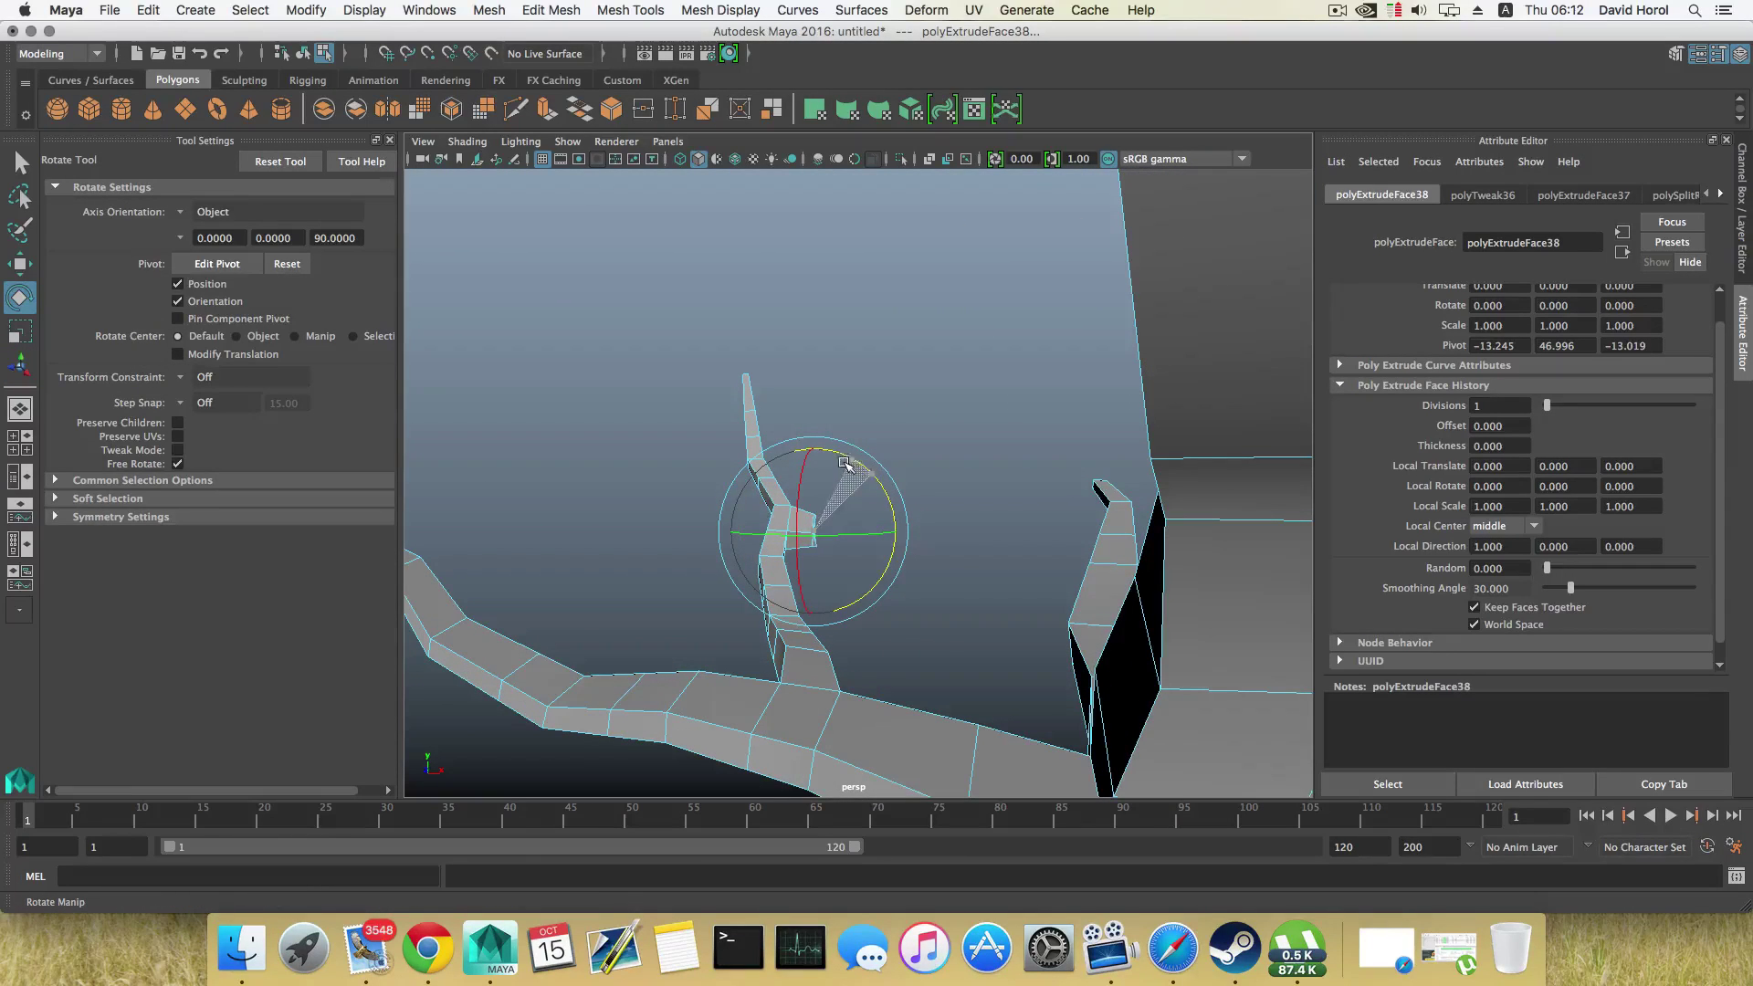
pyautogui.press('w')
pyautogui.moveTo(813, 443); pyautogui.dragTo(810, 413)
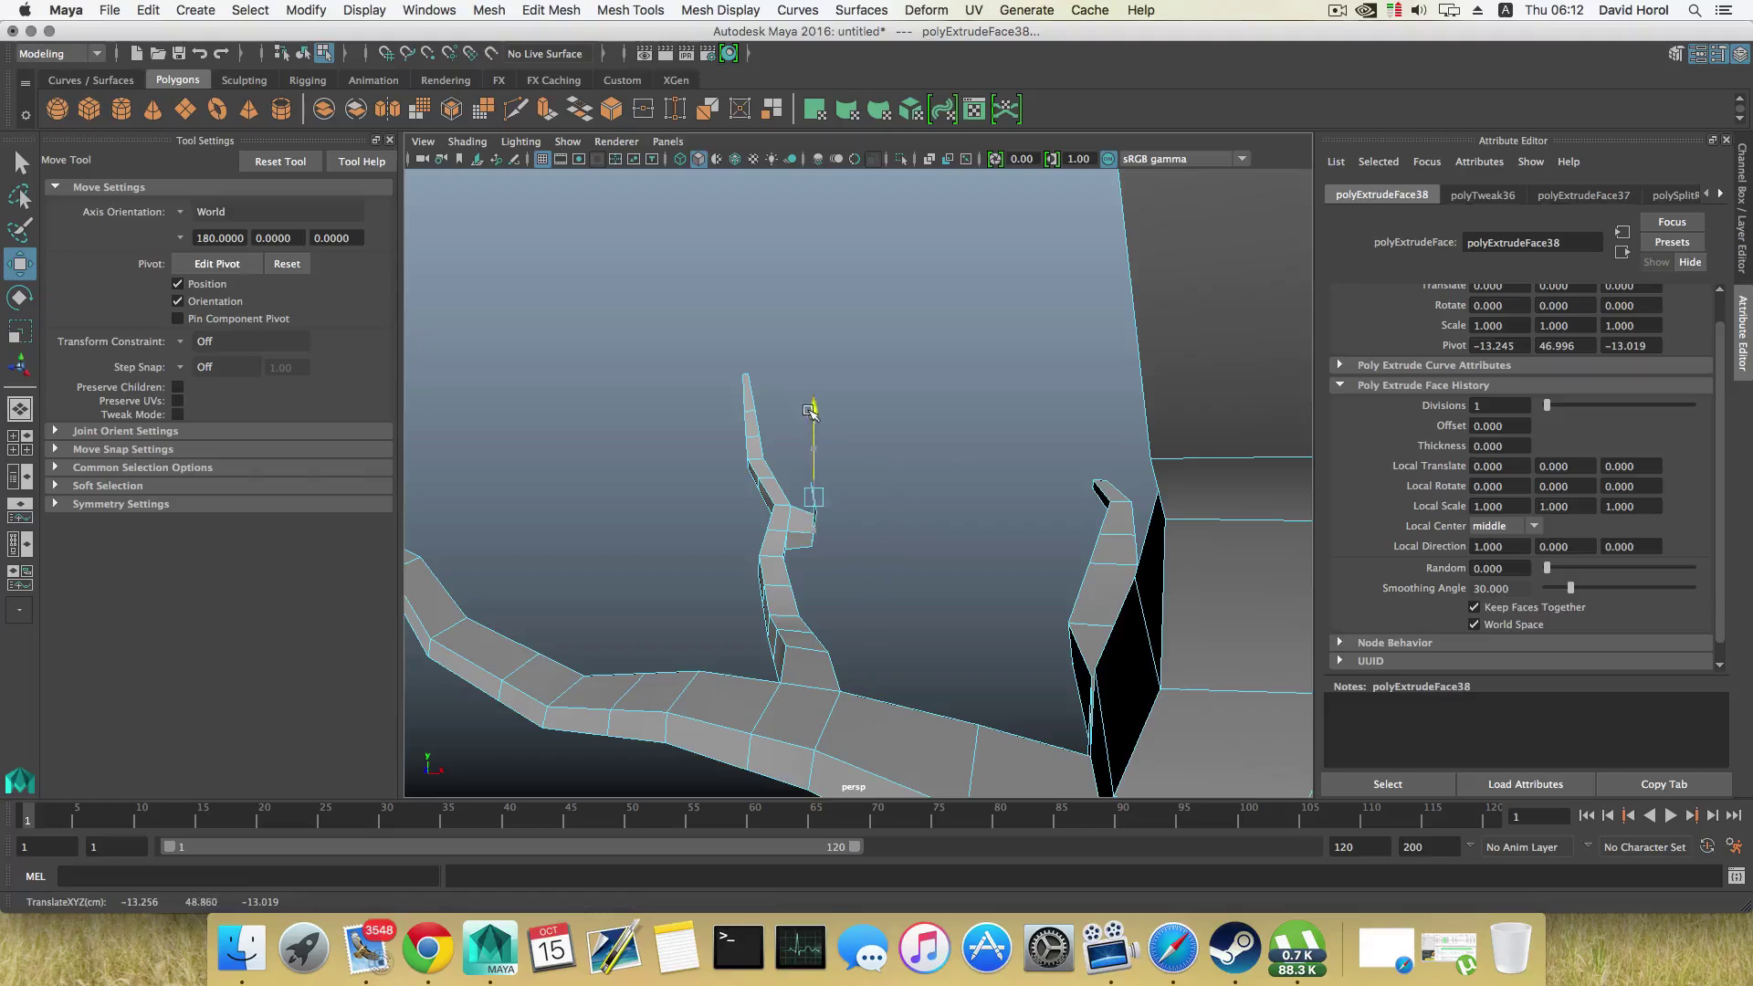
pyautogui.keyDown('alt'); pyautogui.moveTo(931, 511); pyautogui.dragTo(874, 496); pyautogui.keyUp('alt')
pyautogui.moveTo(873, 402); pyautogui.dragTo(878, 530)
# Step: Extrude the twig about 1.6 units further, taper its end and lift it along Y
pyautogui.click(547, 109)
pyautogui.press('r')
pyautogui.press('w')
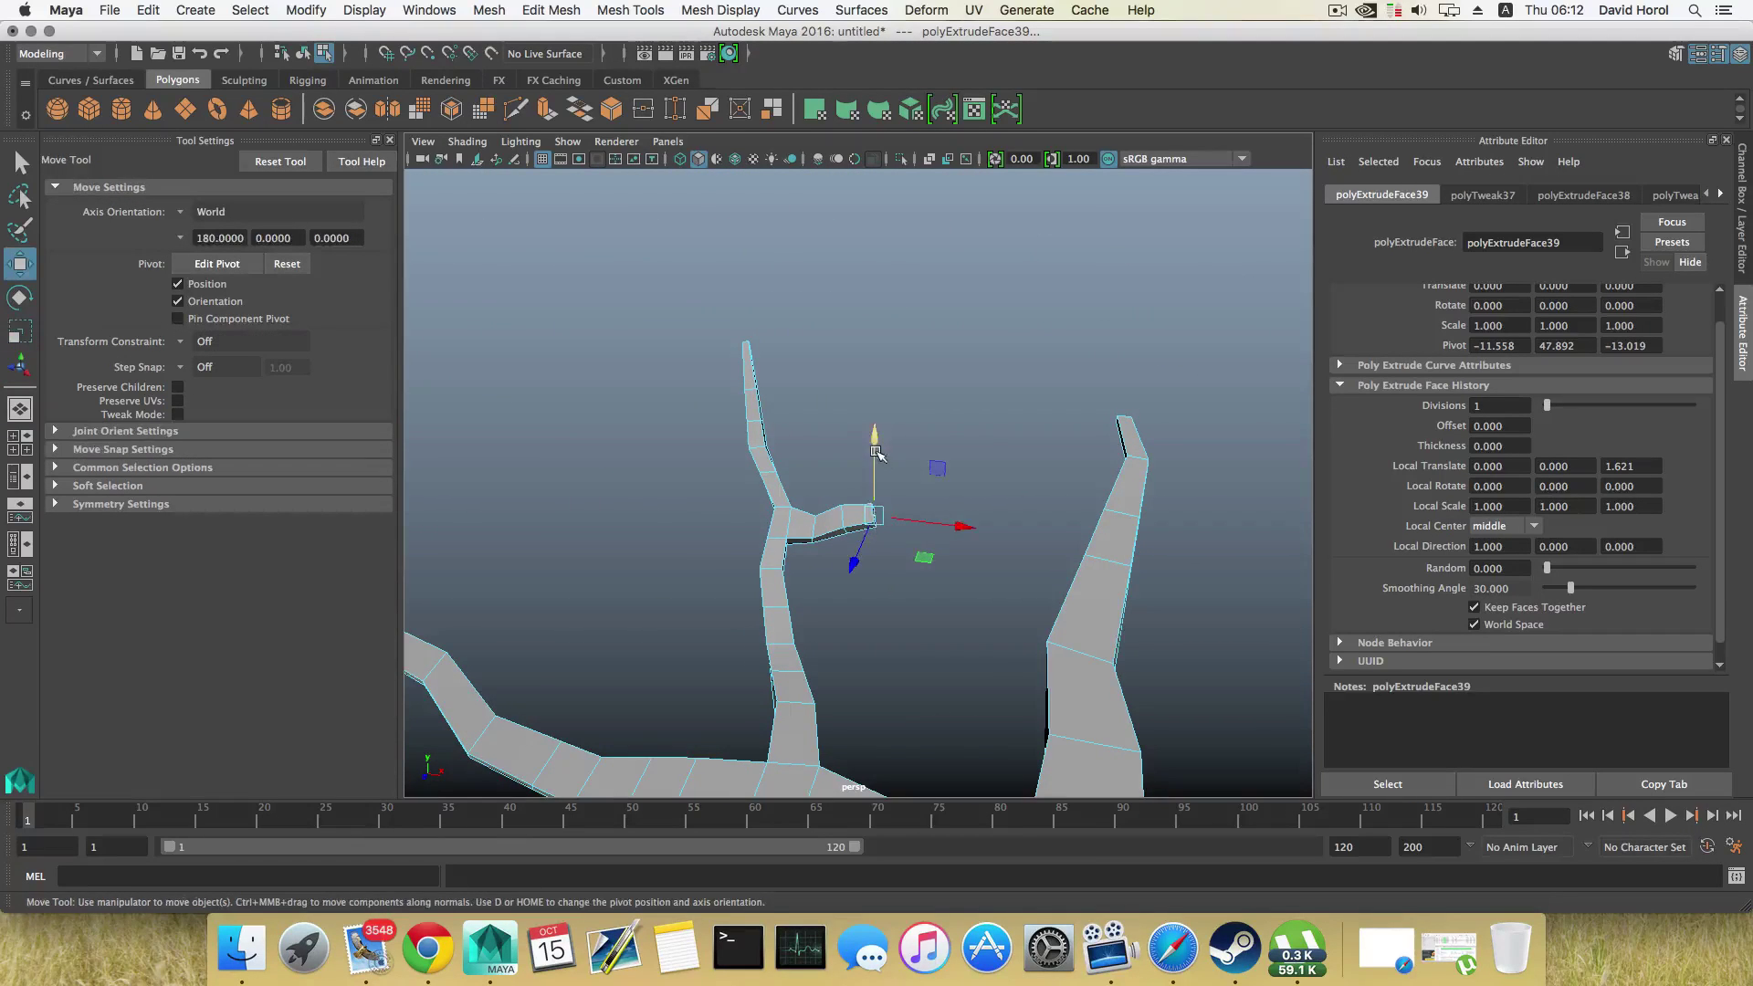
pyautogui.keyDown('alt'); pyautogui.moveTo(881, 448); pyautogui.dragTo(888, 434); pyautogui.keyUp('alt')
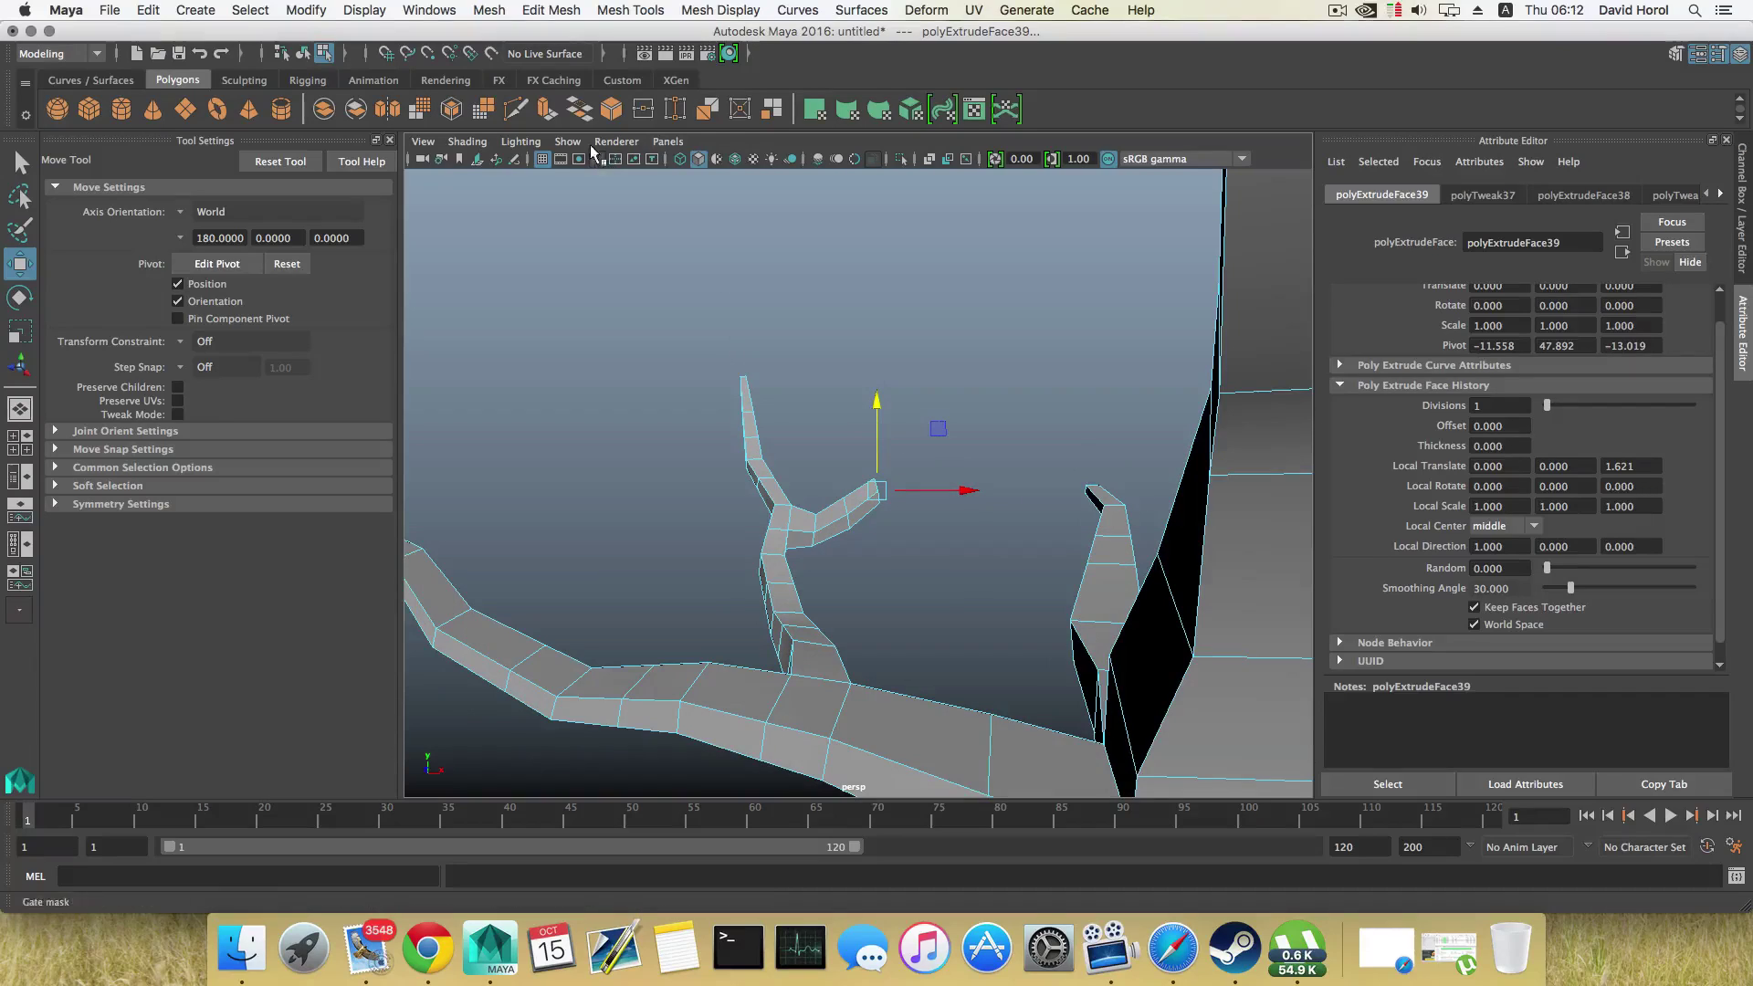
# Step: Lengthen the twig with two more extrusions of about 1.8 and 1.9 units, scaling the end down each time
pyautogui.hotkey('ctrl', 'e')
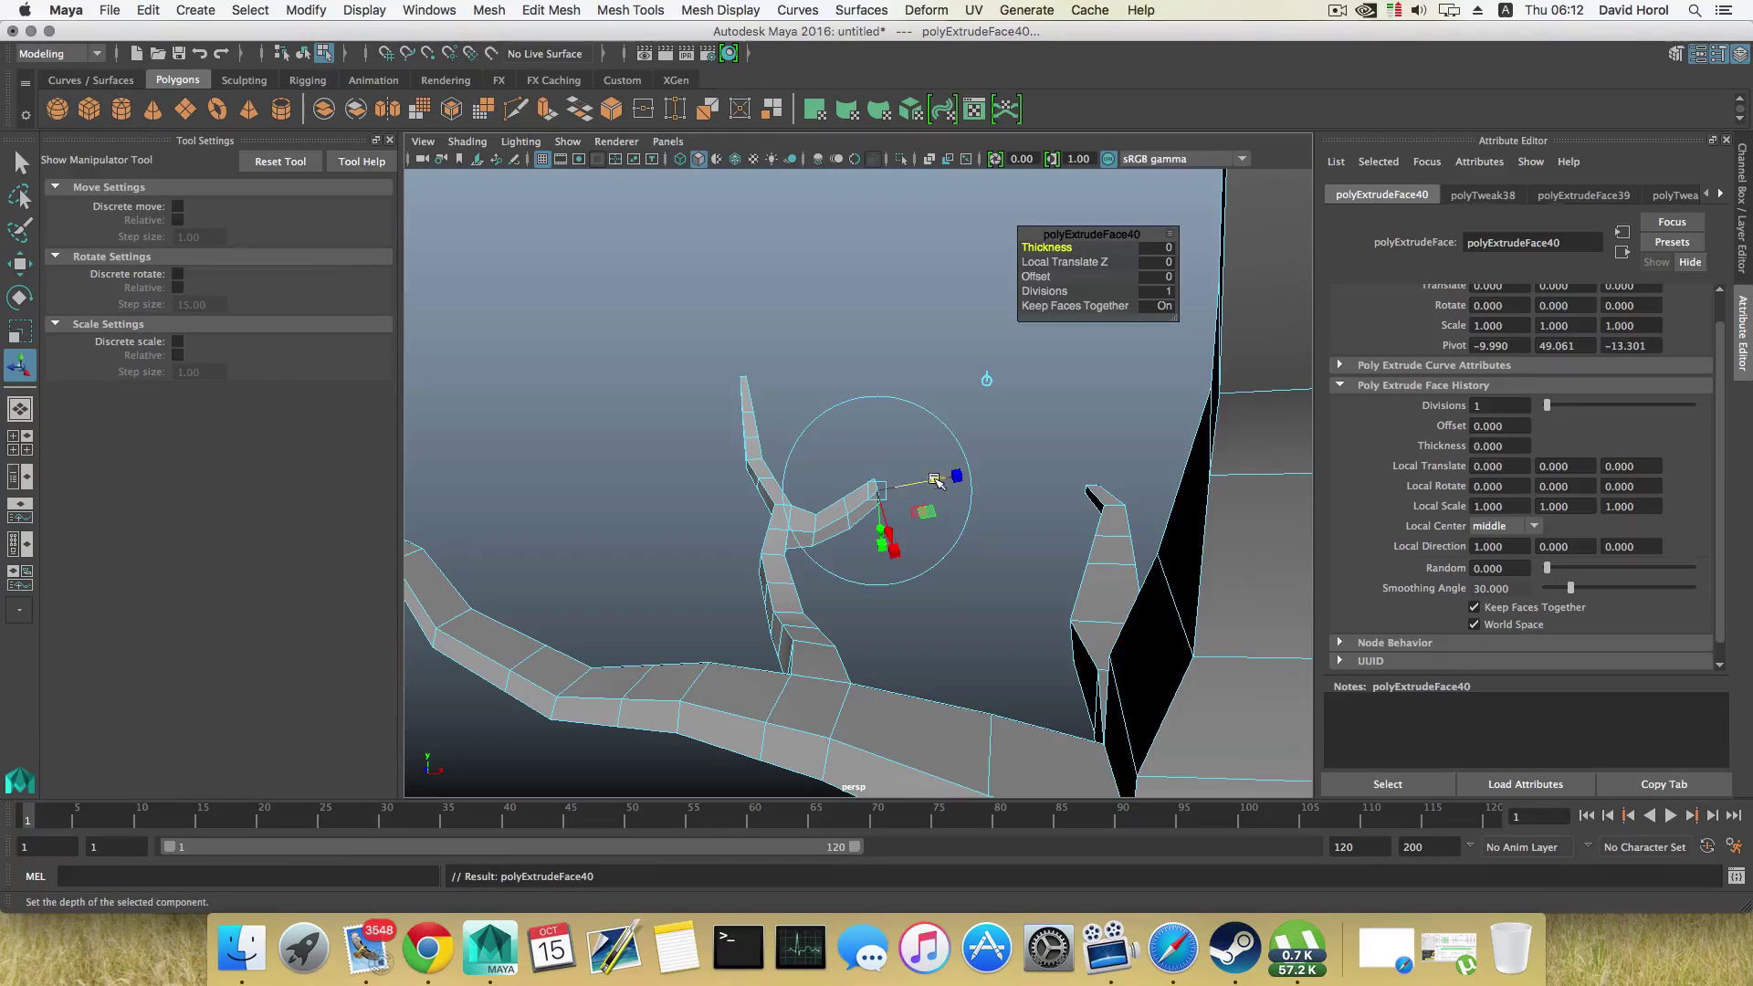
pyautogui.moveTo(935, 479); pyautogui.dragTo(888, 505)
pyautogui.press('r')
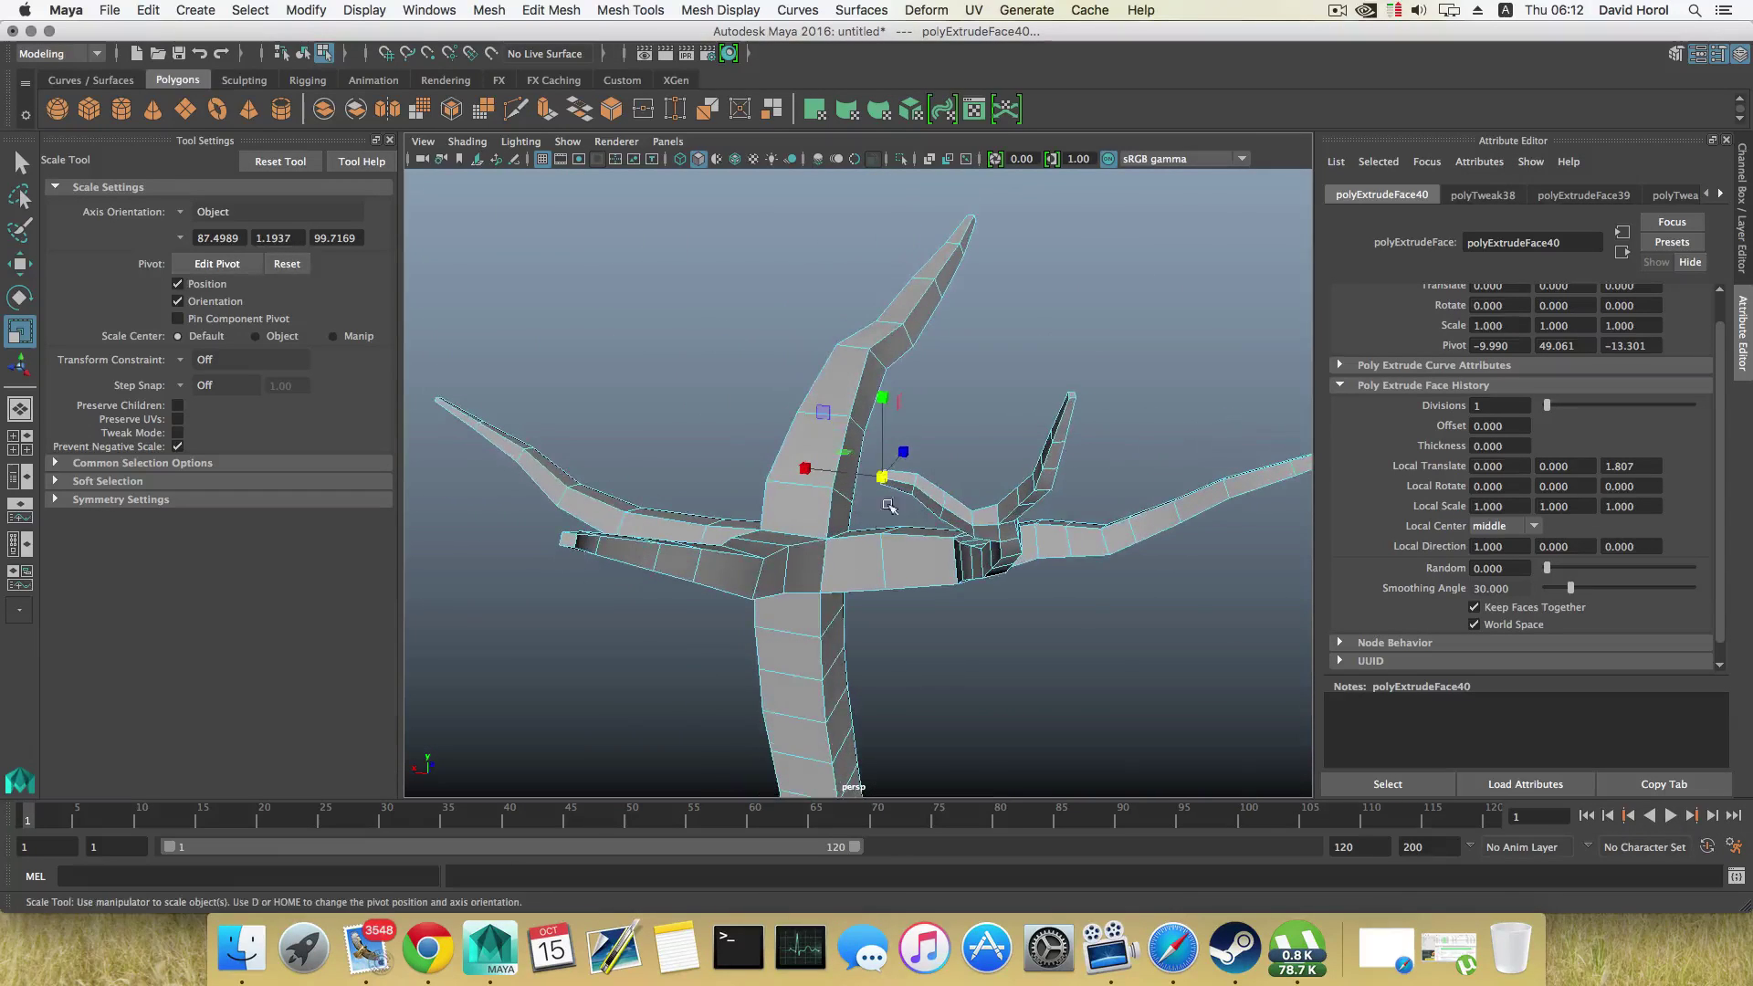
pyautogui.hotkey('ctrl', 'e')
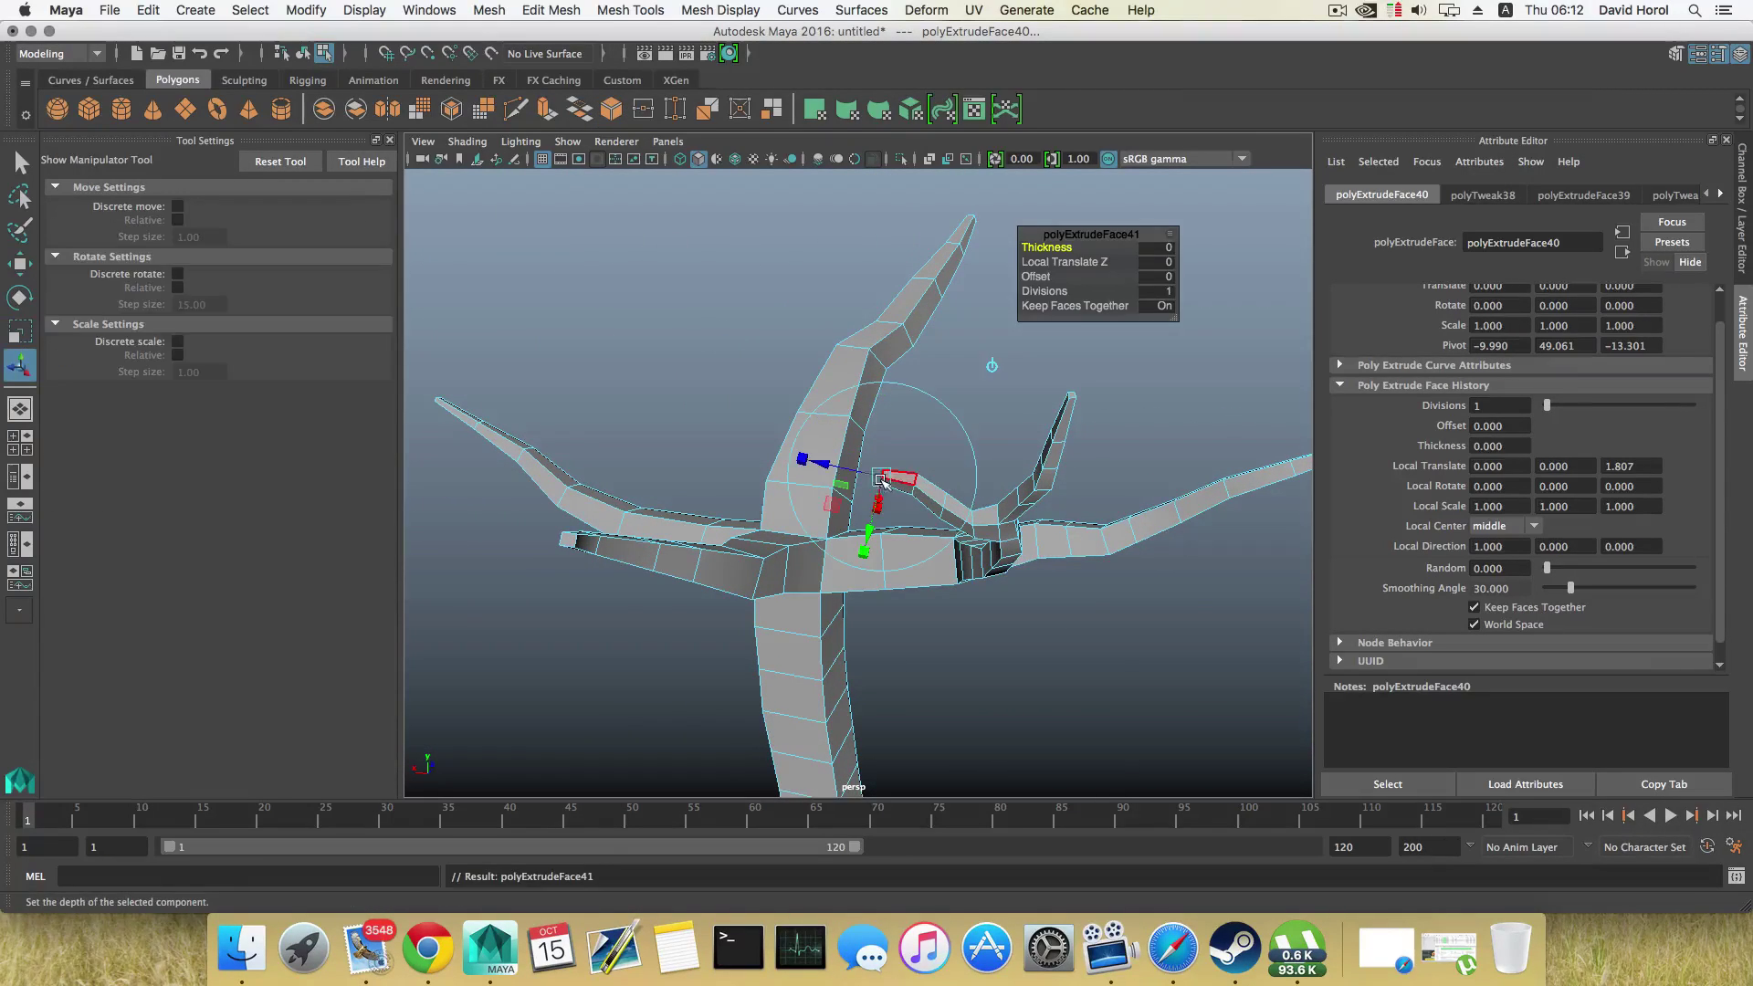
pyautogui.moveTo(802, 458); pyautogui.dragTo(778, 484)
pyautogui.press('r')
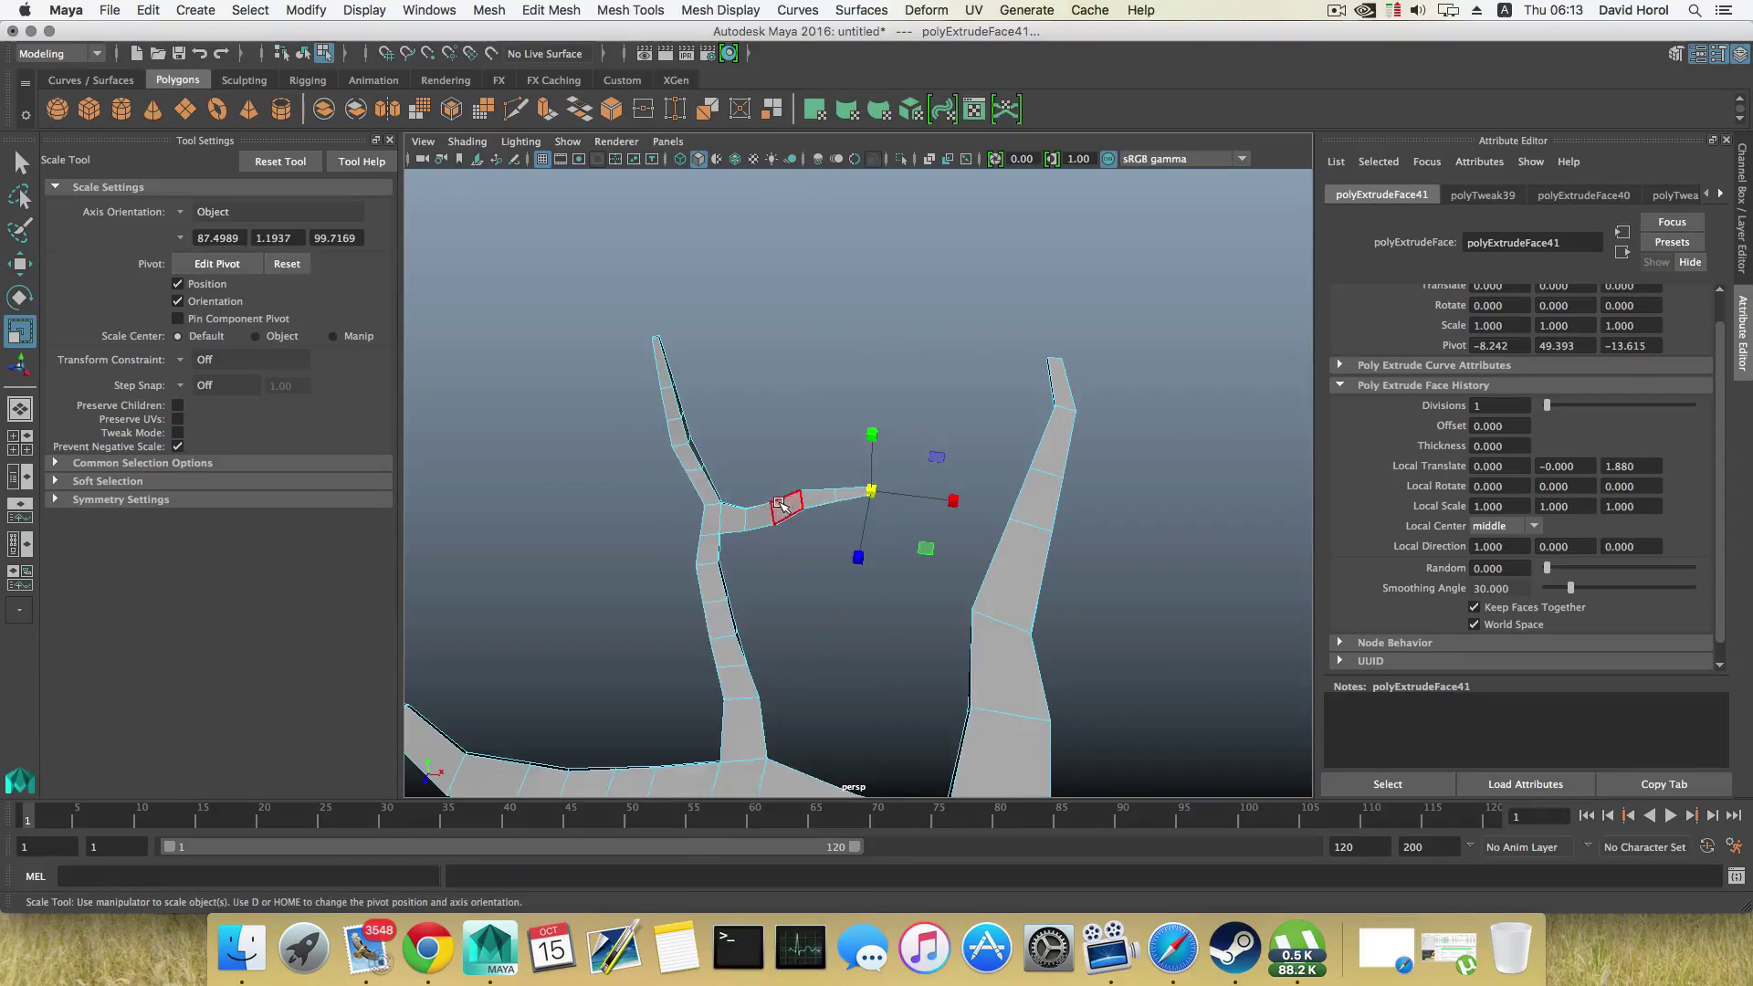
# Step: Switch to vertex editing, lower the vertex ring midway along the twig to kink it, and select the tip vertices
pyautogui.moveTo(778, 482); pyautogui.dragTo(709, 490, button='right')
pyautogui.moveTo(830, 534); pyautogui.dragTo(831, 534)
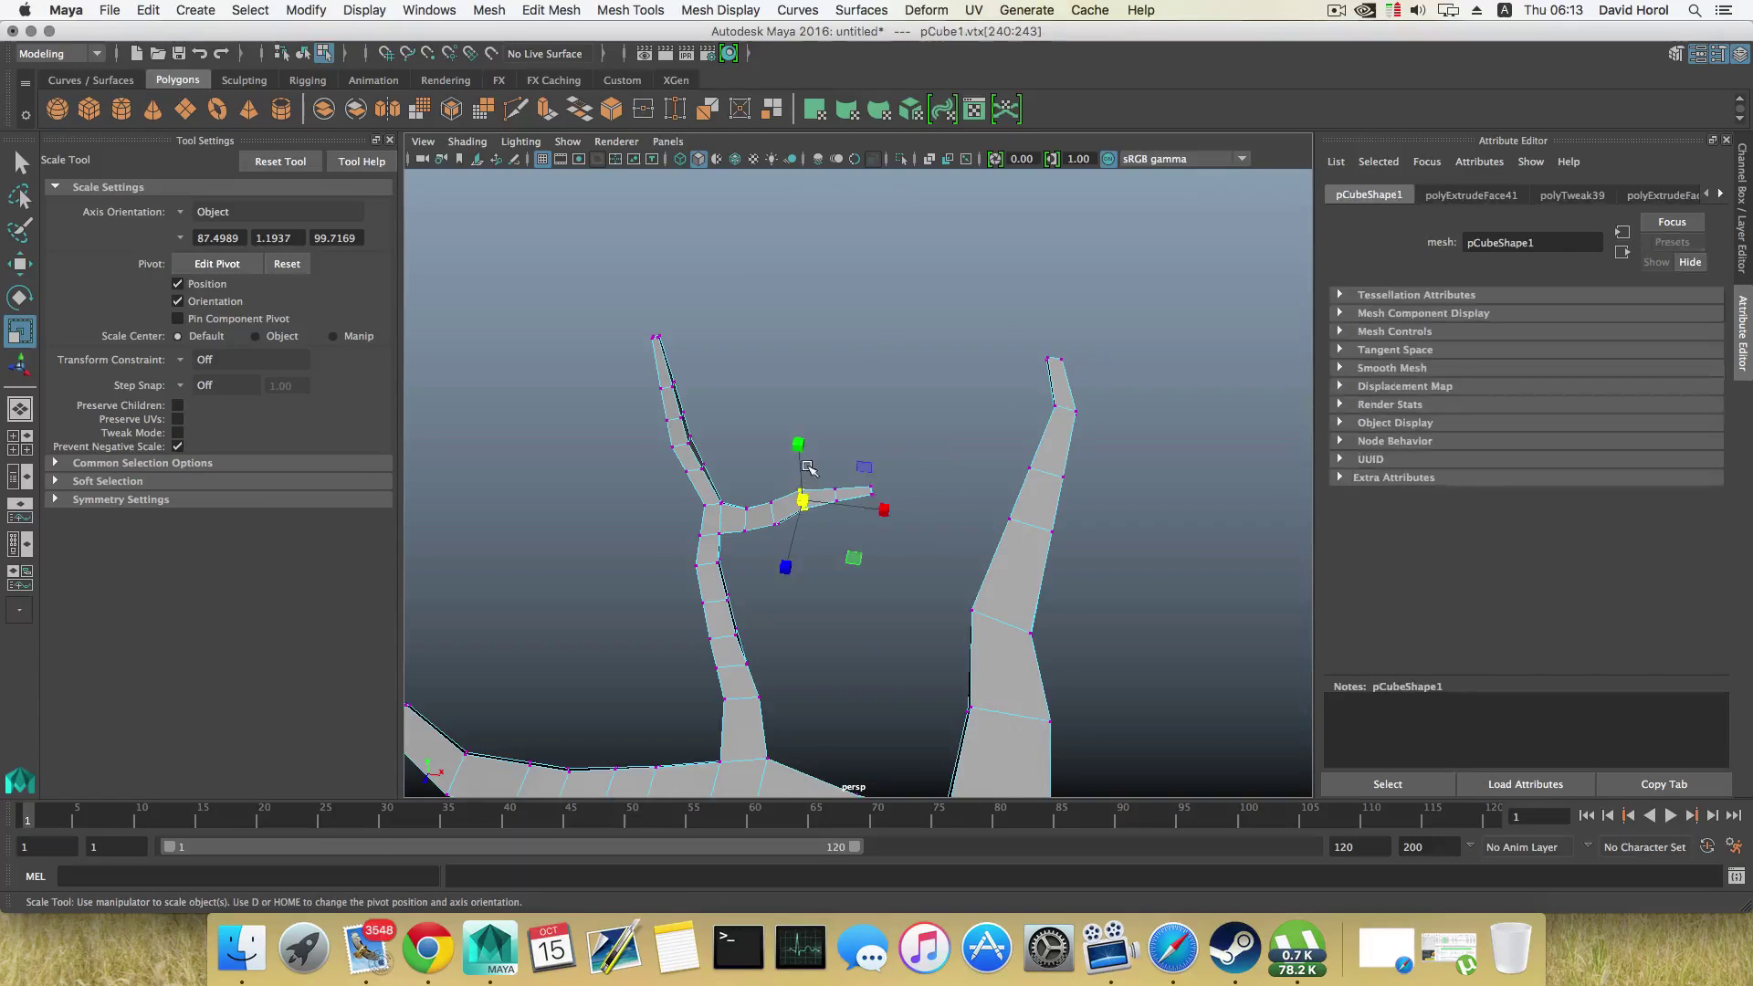
pyautogui.press('w')
pyautogui.keyDown('alt'); pyautogui.moveTo(803, 453); pyautogui.dragTo(918, 511); pyautogui.keyUp('alt')
pyautogui.moveTo(862, 434); pyautogui.dragTo(953, 535)
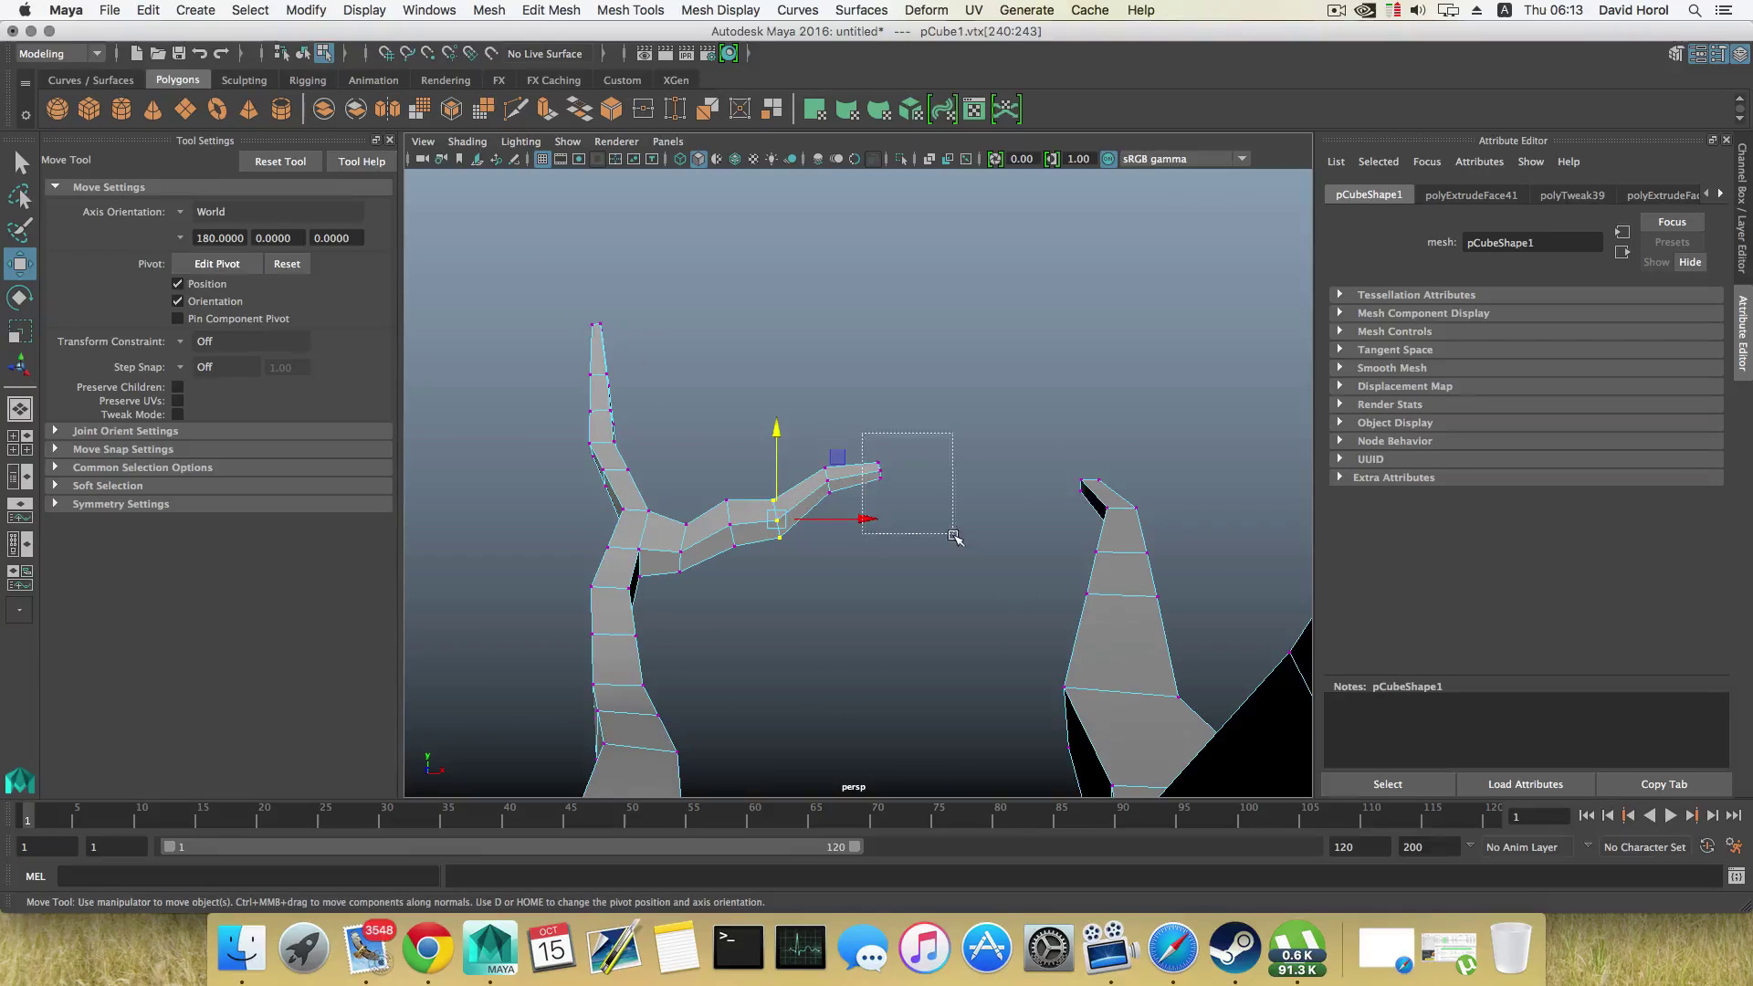
# Step: Return to object selection and insert an edge loop in the twig's middle segment with the Insert Edge Loop tool
pyautogui.press('F8')
pyautogui.moveTo(740, 481)
pyautogui.mouseDown(button='right')
pyautogui.moveTo(740, 511)
pyautogui.moveTo(690, 529)
pyautogui.moveTo(757, 511)
pyautogui.moveTo(751, 484)
pyautogui.mouseUp(button='right')
pyautogui.click(758, 515)
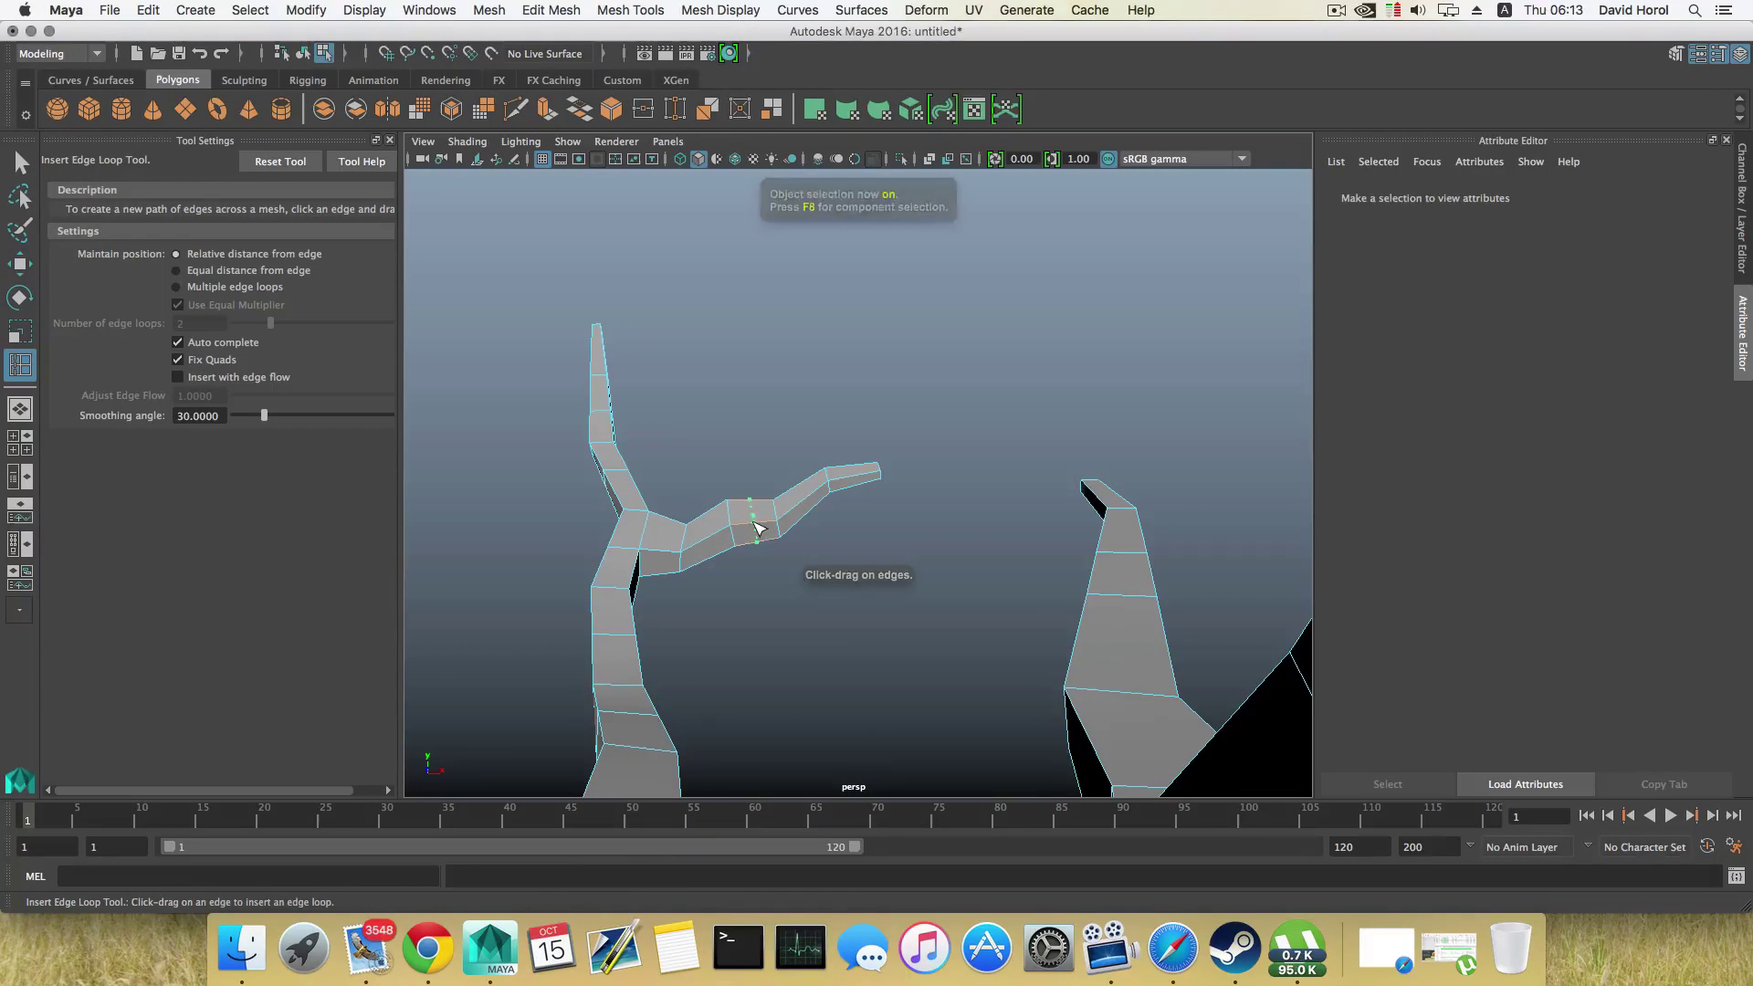
pyautogui.click(755, 527)
pyautogui.keyDown('alt'); pyautogui.moveTo(755, 538); pyautogui.dragTo(811, 490); pyautogui.keyUp('alt')
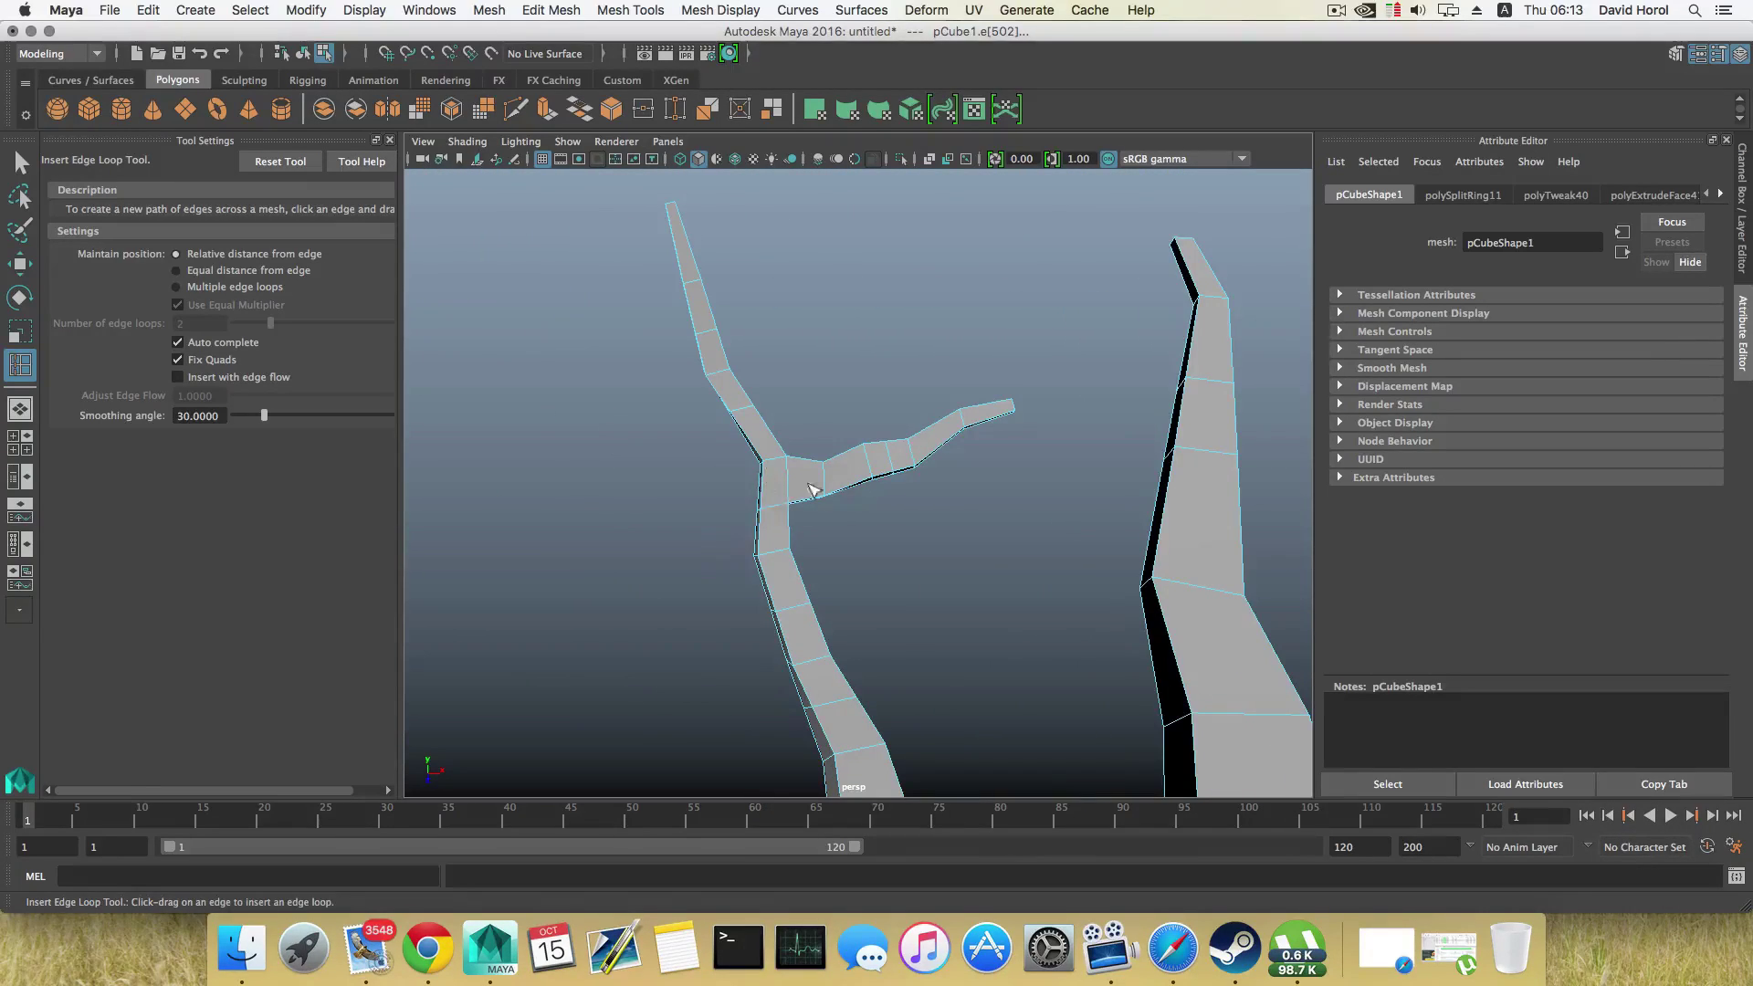
# Step: Switch to vertex editing and lower the vertex ring at the fork between the side branch and its twig
pyautogui.moveTo(743, 493); pyautogui.dragTo(680, 477, button='right')
pyautogui.press('w')
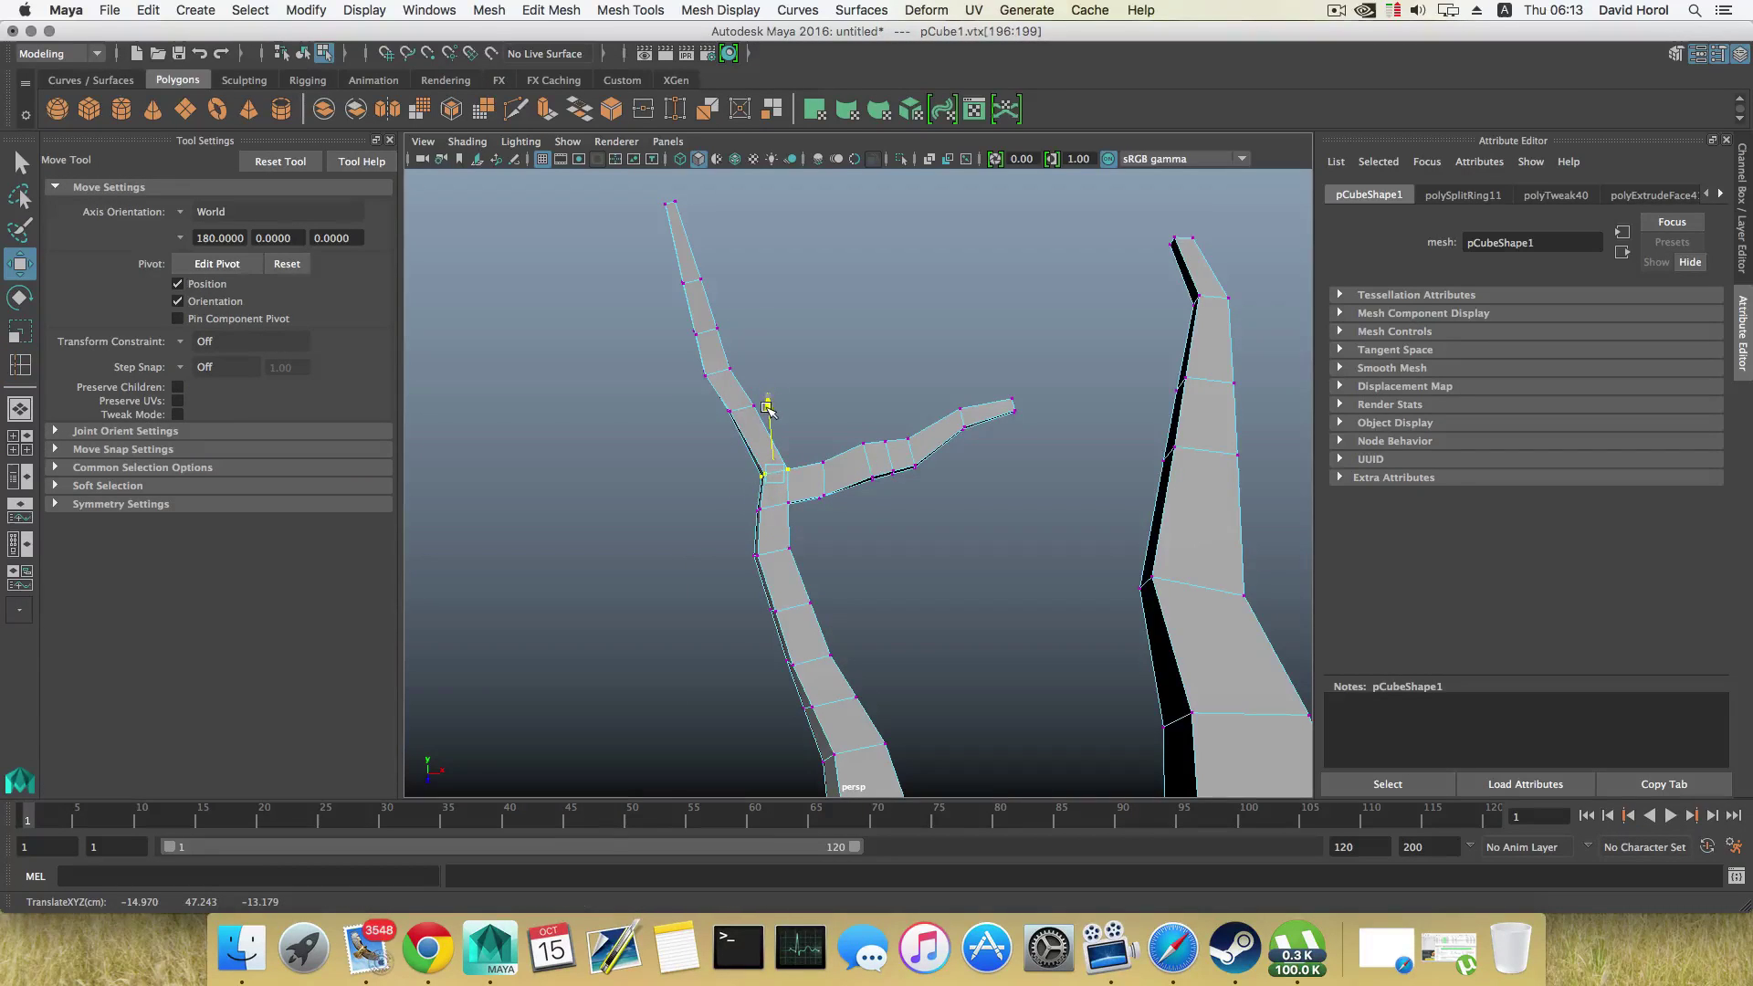
pyautogui.moveTo(767, 408); pyautogui.dragTo(768, 410)
pyautogui.keyDown('alt'); pyautogui.moveTo(803, 483); pyautogui.dragTo(537, 487); pyautogui.keyUp('alt')
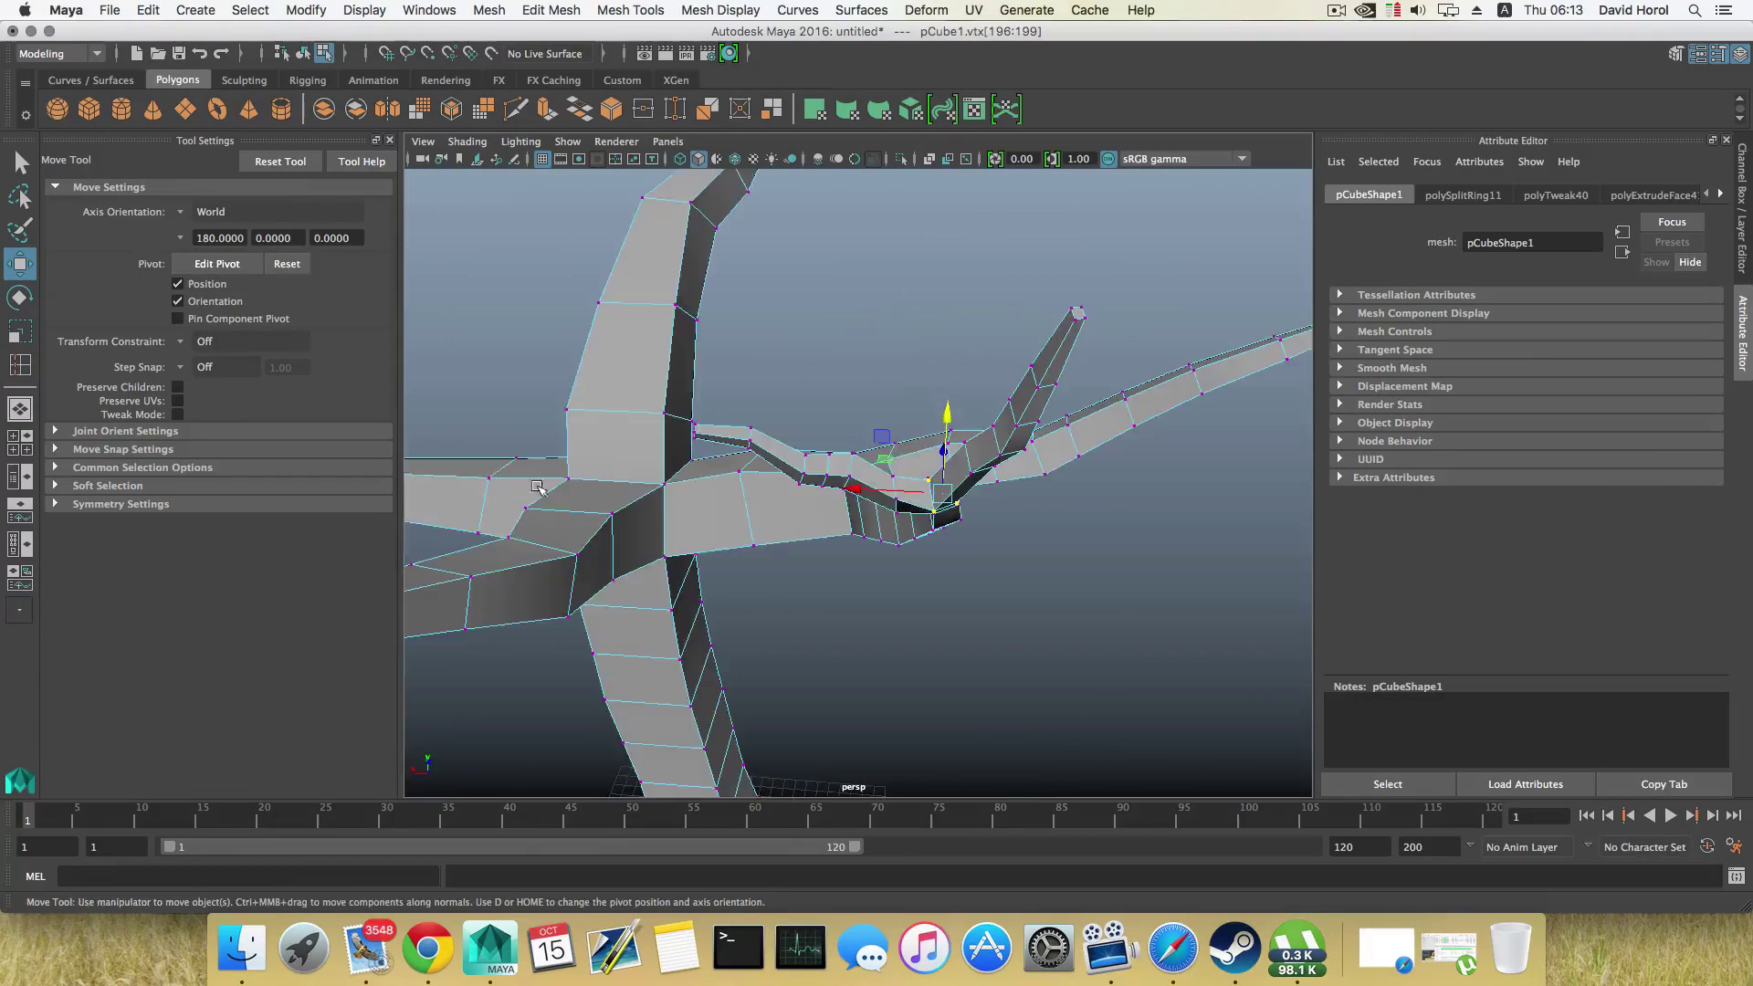
# Step: Switch to face editing and extrude a face on the twig's side twice, the second about 1.4 units, tapering the end
pyautogui.moveTo(834, 460); pyautogui.dragTo(834, 509, button='right')
pyautogui.click(837, 481)
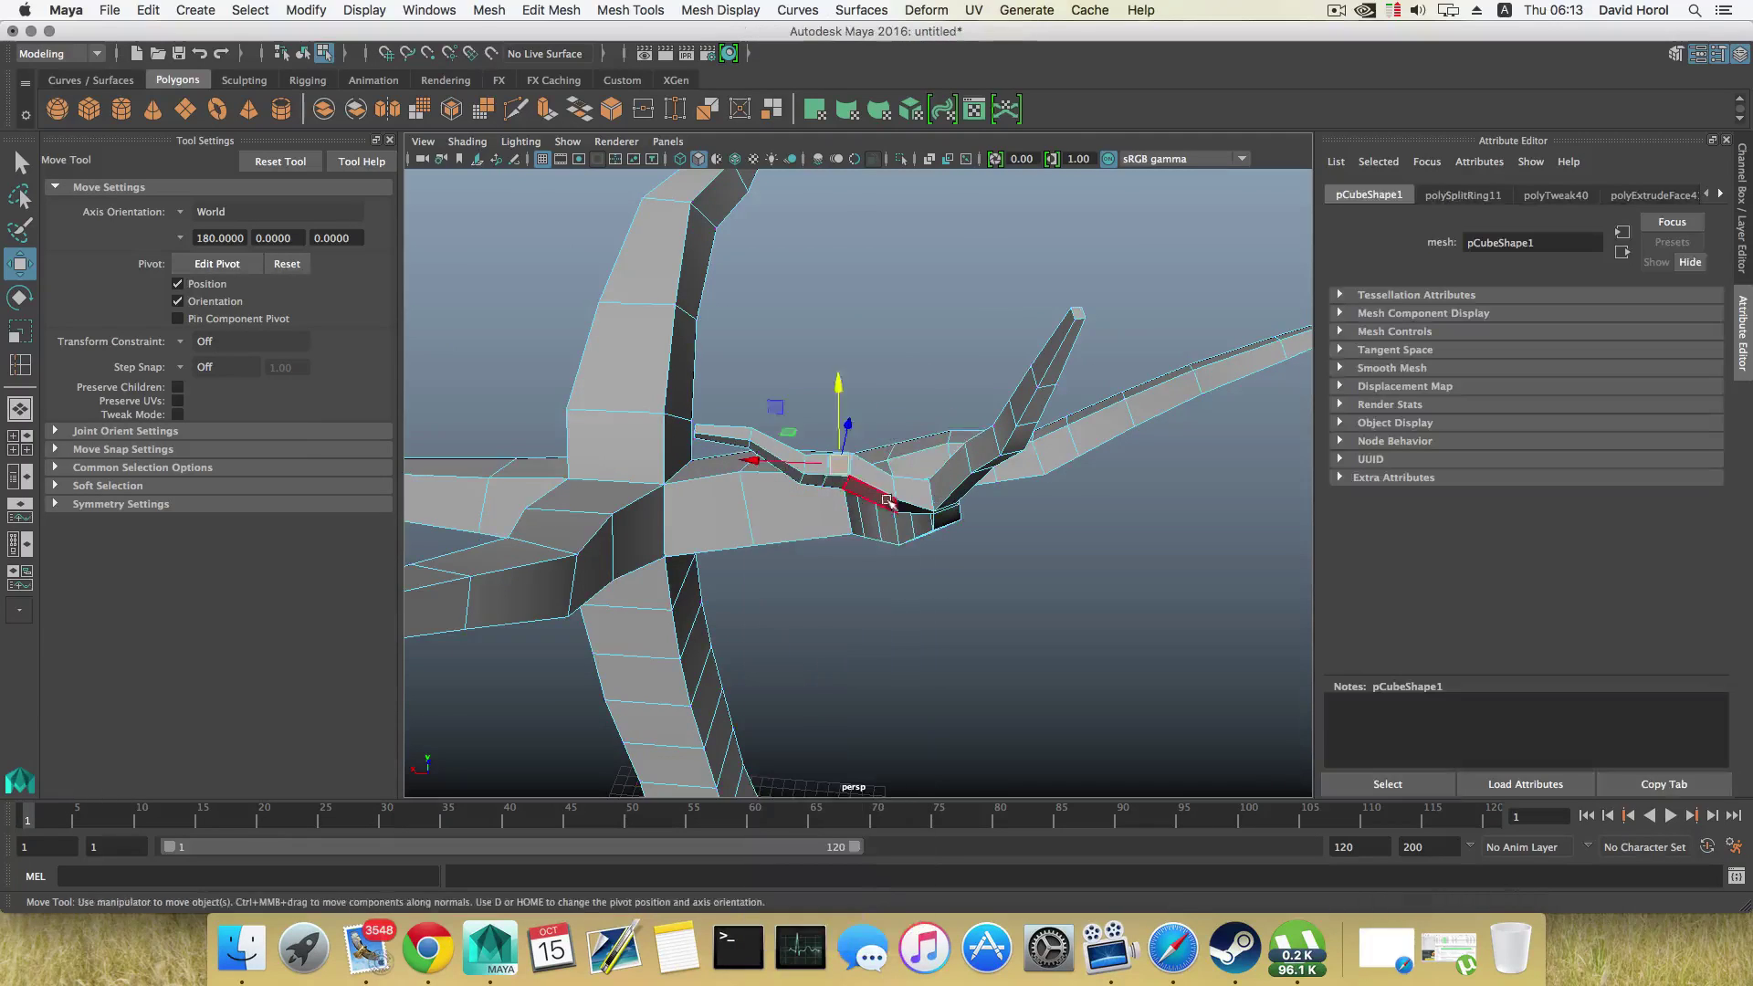
pyautogui.keyDown('alt'); pyautogui.moveTo(845, 484); pyautogui.dragTo(626, 538); pyautogui.keyUp('alt')
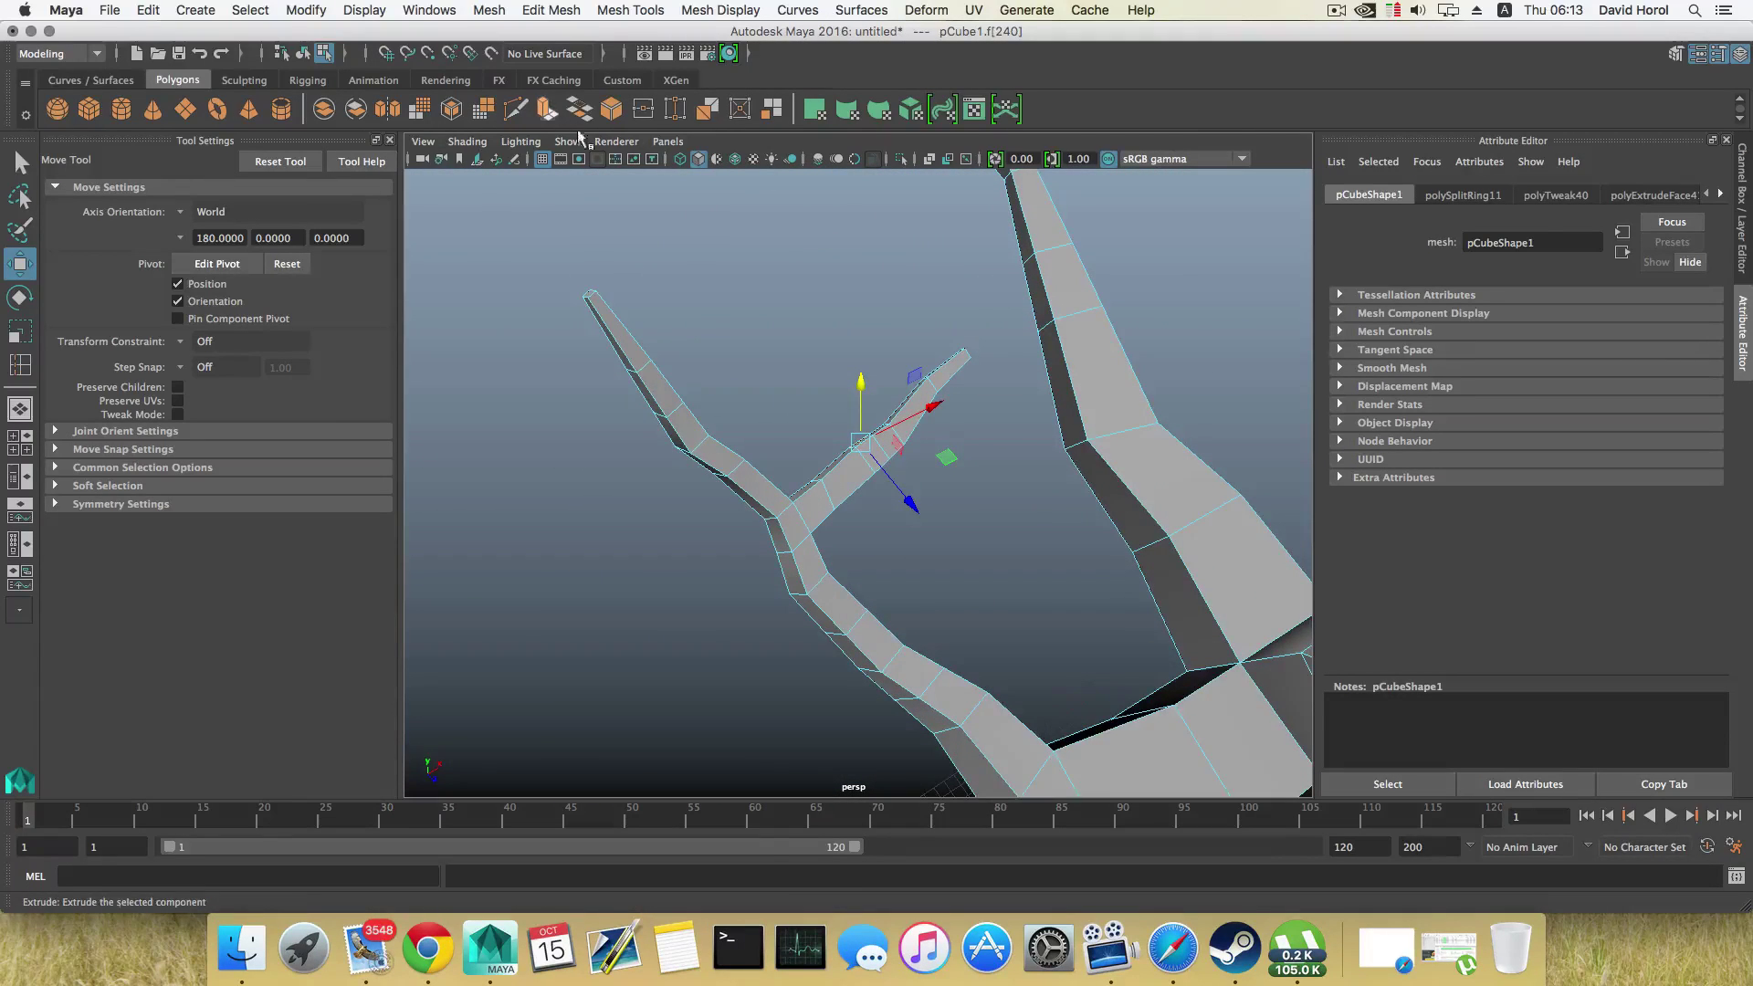
pyautogui.click(547, 110)
pyautogui.keyDown('alt'); pyautogui.moveTo(776, 342); pyautogui.dragTo(918, 388); pyautogui.keyUp('alt')
pyautogui.moveTo(799, 399); pyautogui.dragTo(753, 363)
pyautogui.press('r')
pyautogui.click(547, 111)
pyautogui.press('r')
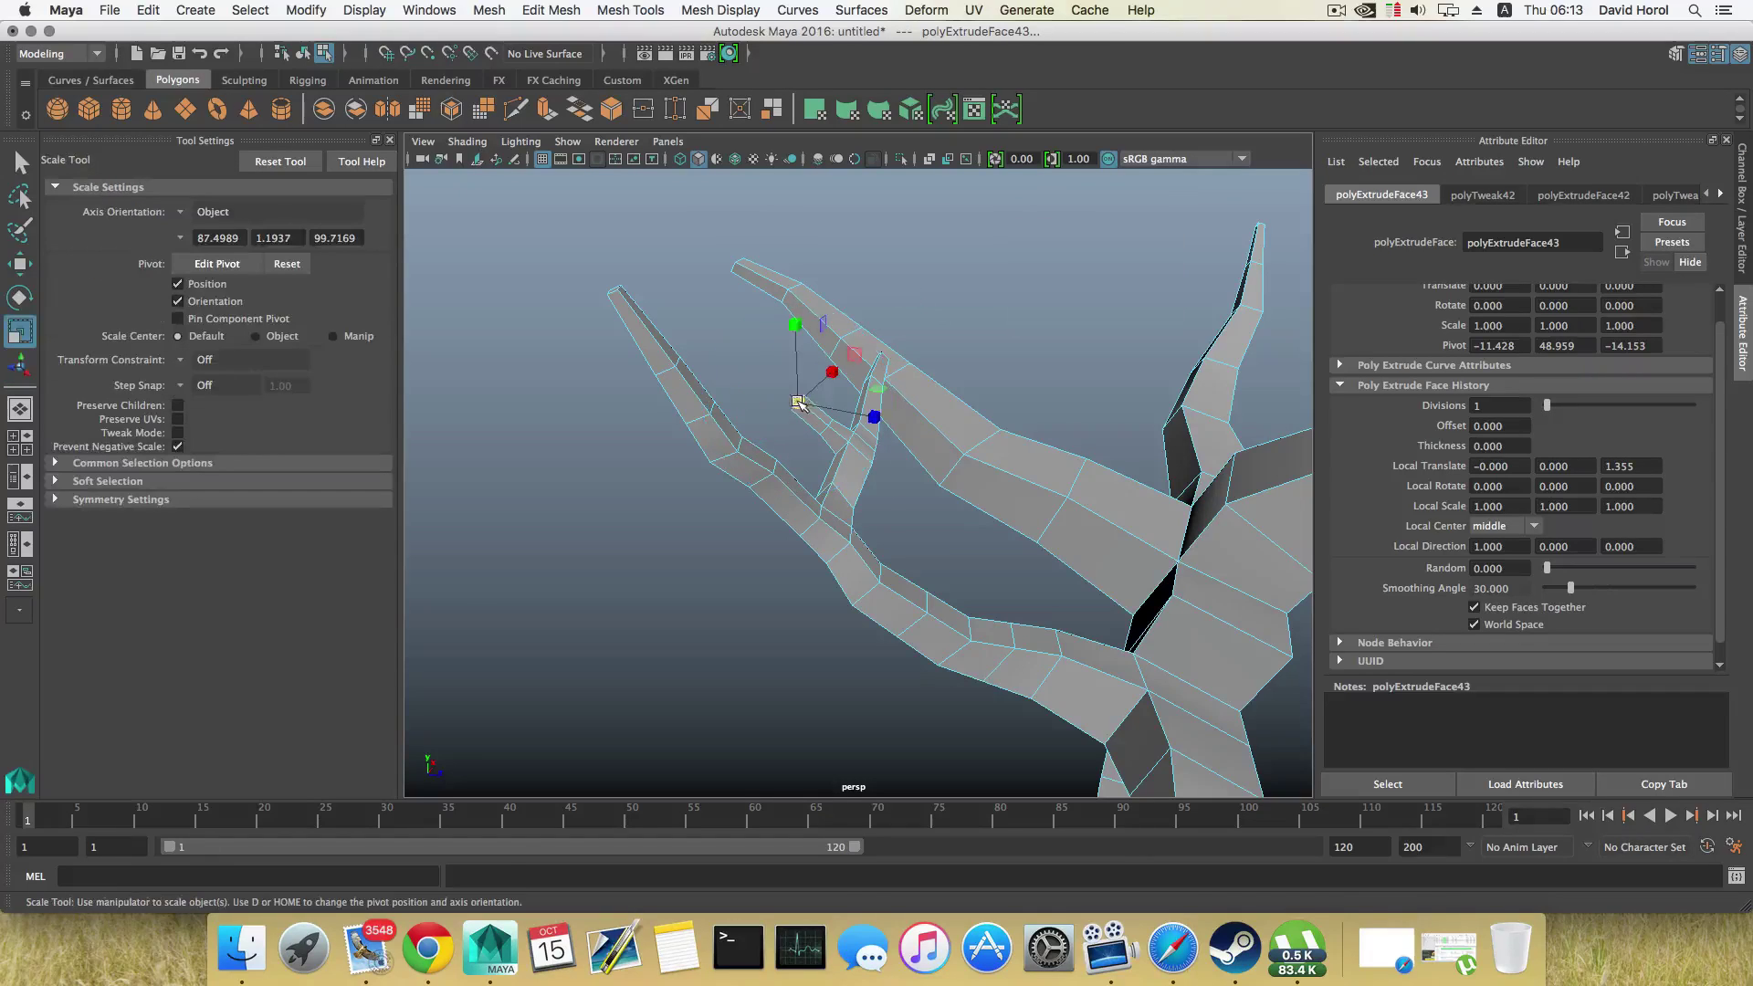
# Step: Lengthen the small offshoot with two more face extrusions, the last about 1.2 units, scaling the end down
pyautogui.click(547, 110)
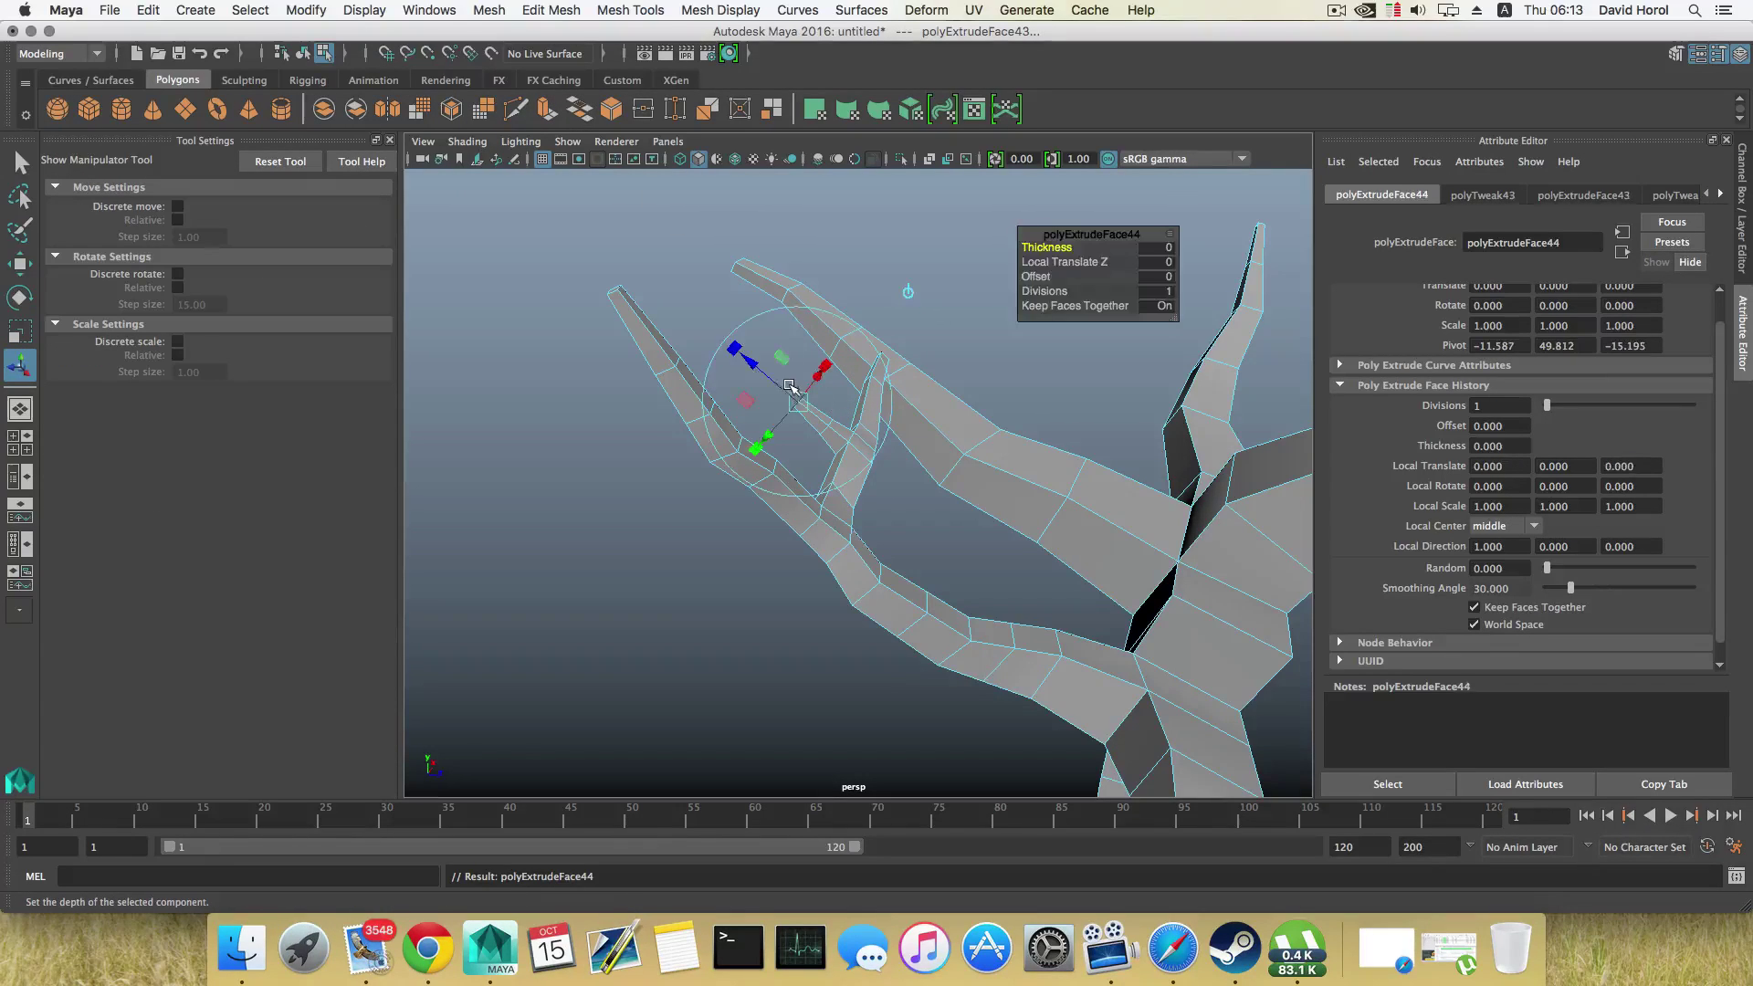
pyautogui.moveTo(758, 365); pyautogui.dragTo(803, 374)
pyautogui.press('r')
pyautogui.click(548, 110)
pyautogui.press('r')
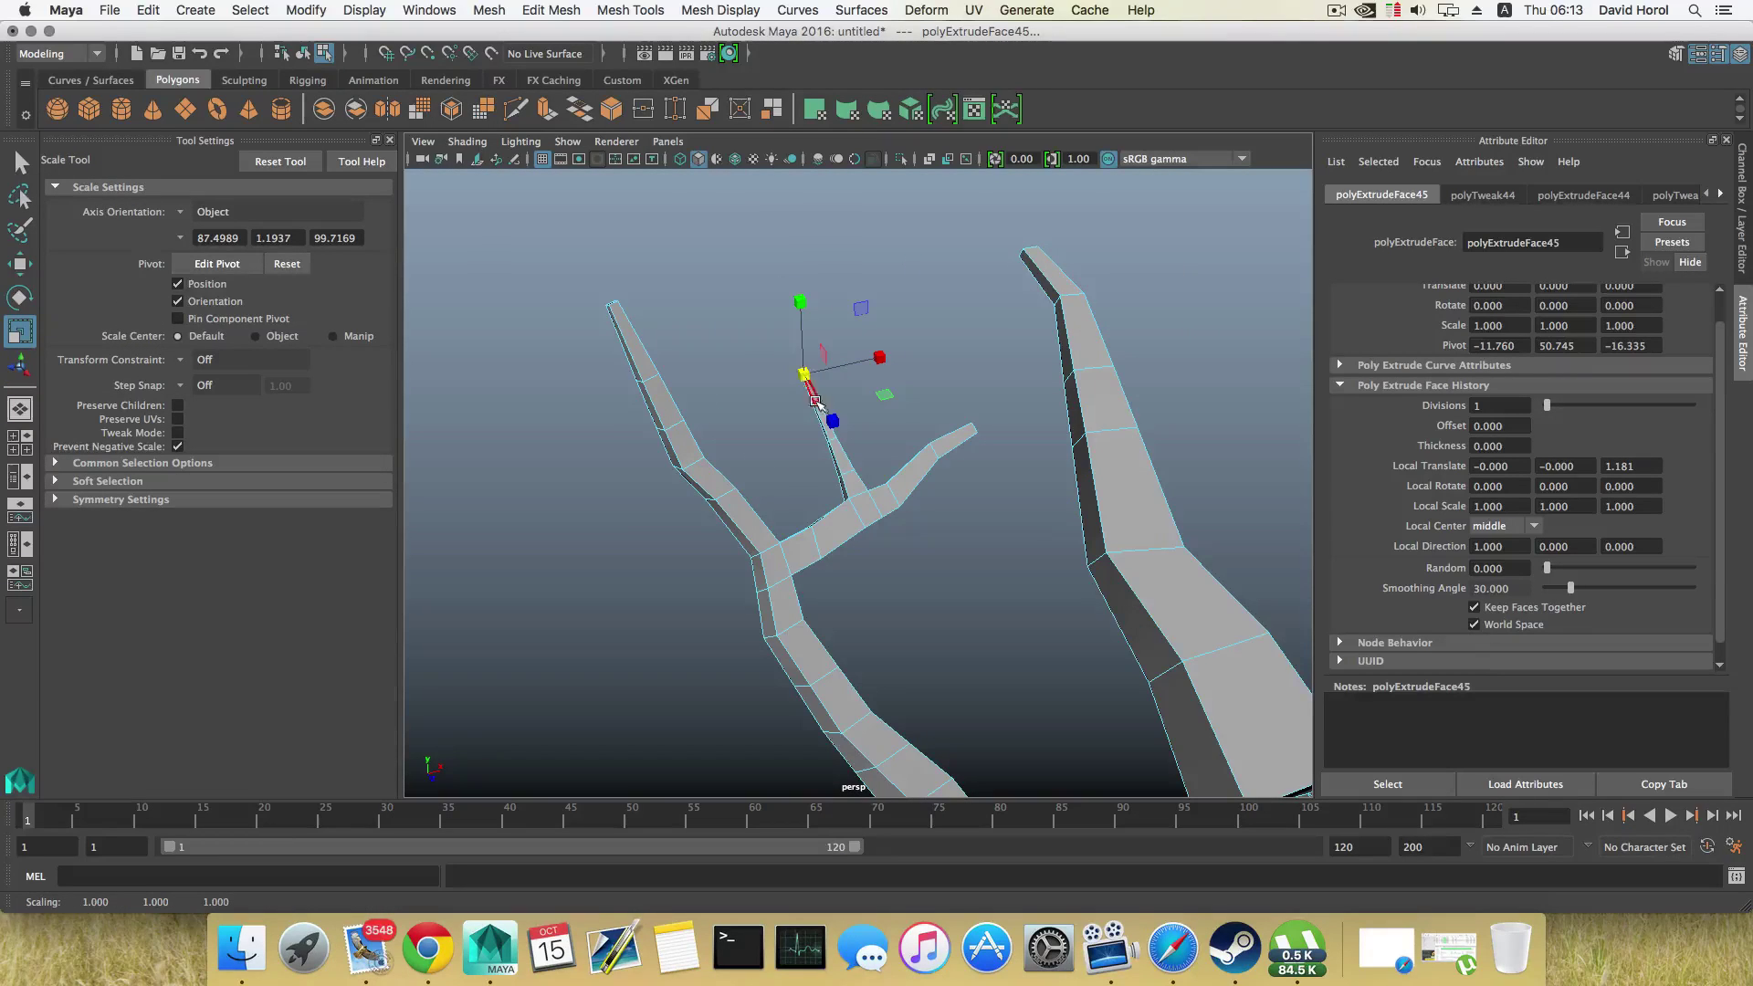
# Step: Switch to vertex editing and shift the offshoot's upper vertices sideways to bend it
pyautogui.moveTo(901, 413); pyautogui.dragTo(824, 416, button='right')
pyautogui.keyDown('alt'); pyautogui.moveTo(824, 416); pyautogui.dragTo(862, 427); pyautogui.keyUp('alt')
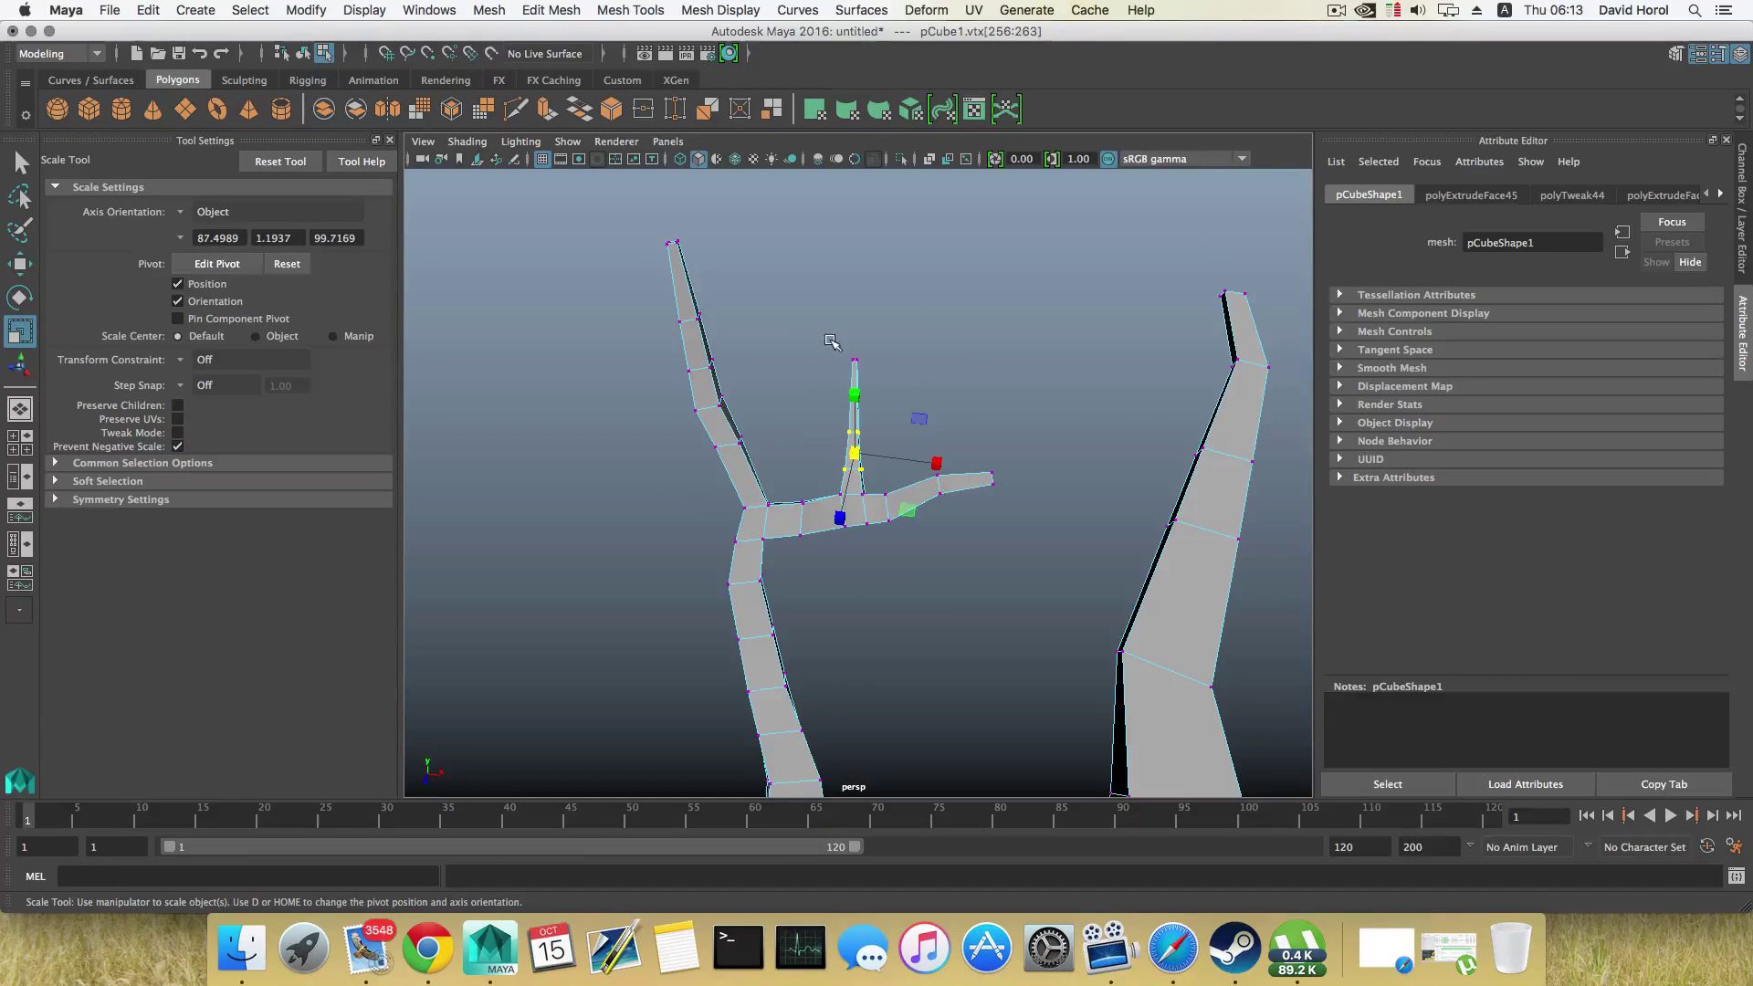
pyautogui.press('e')
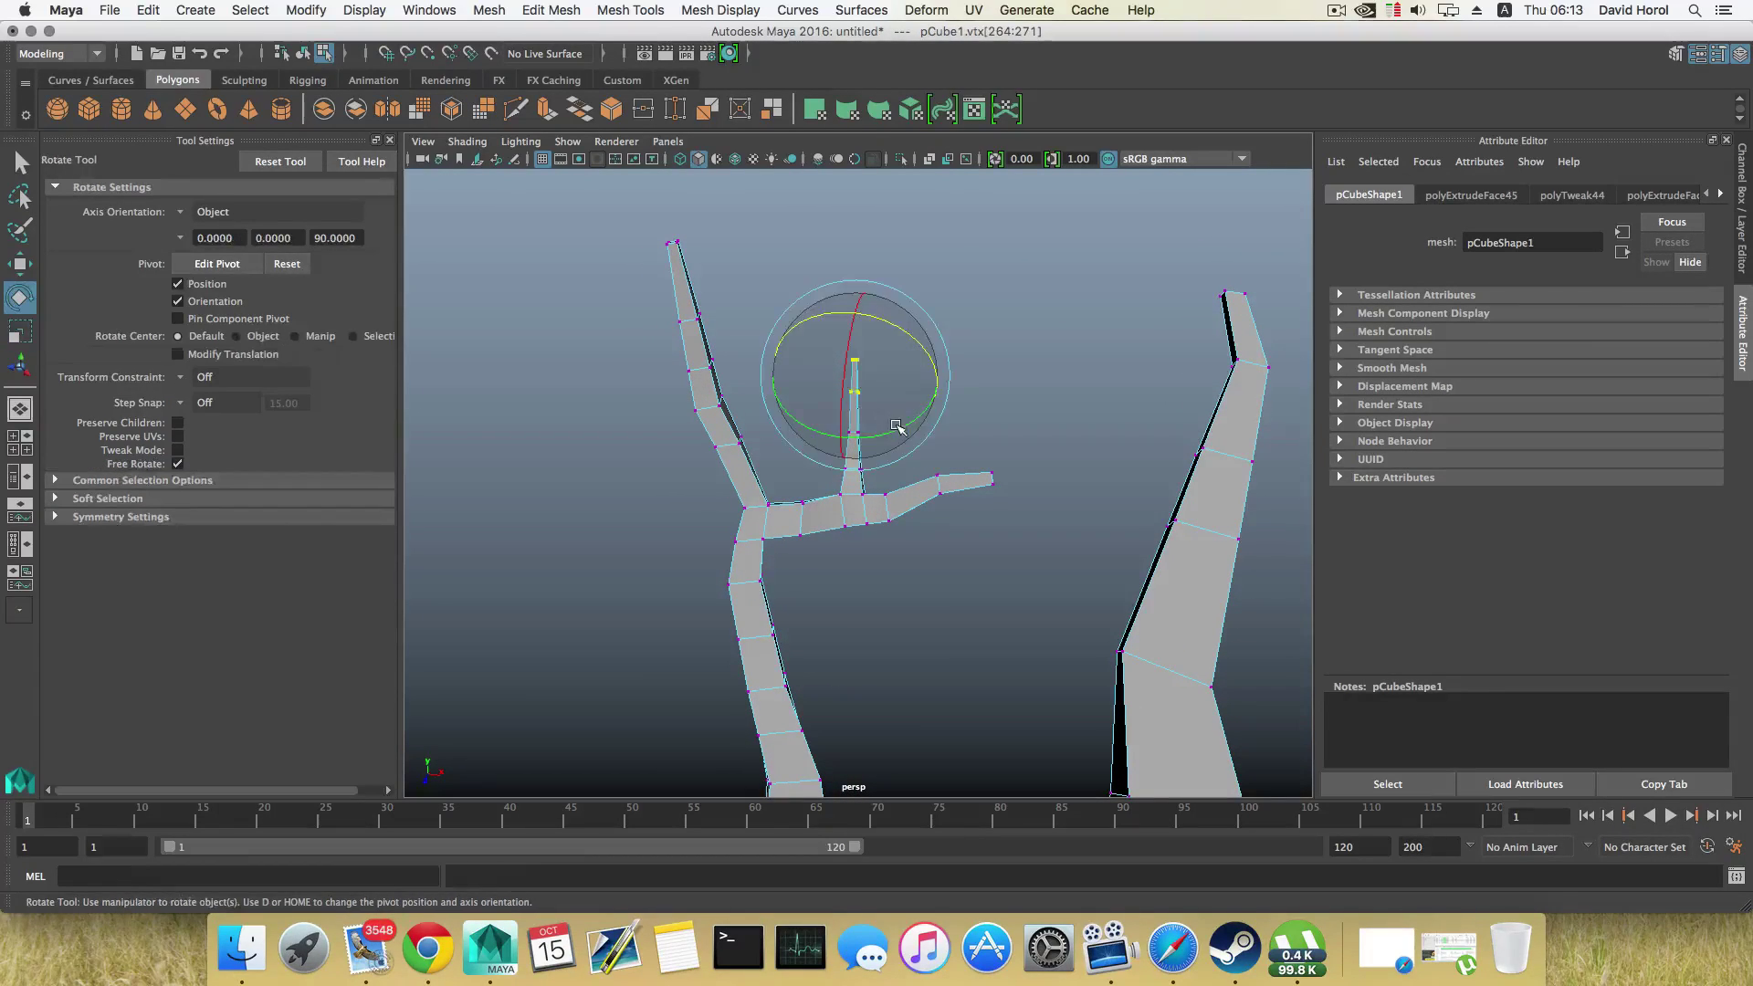
pyautogui.press('w')
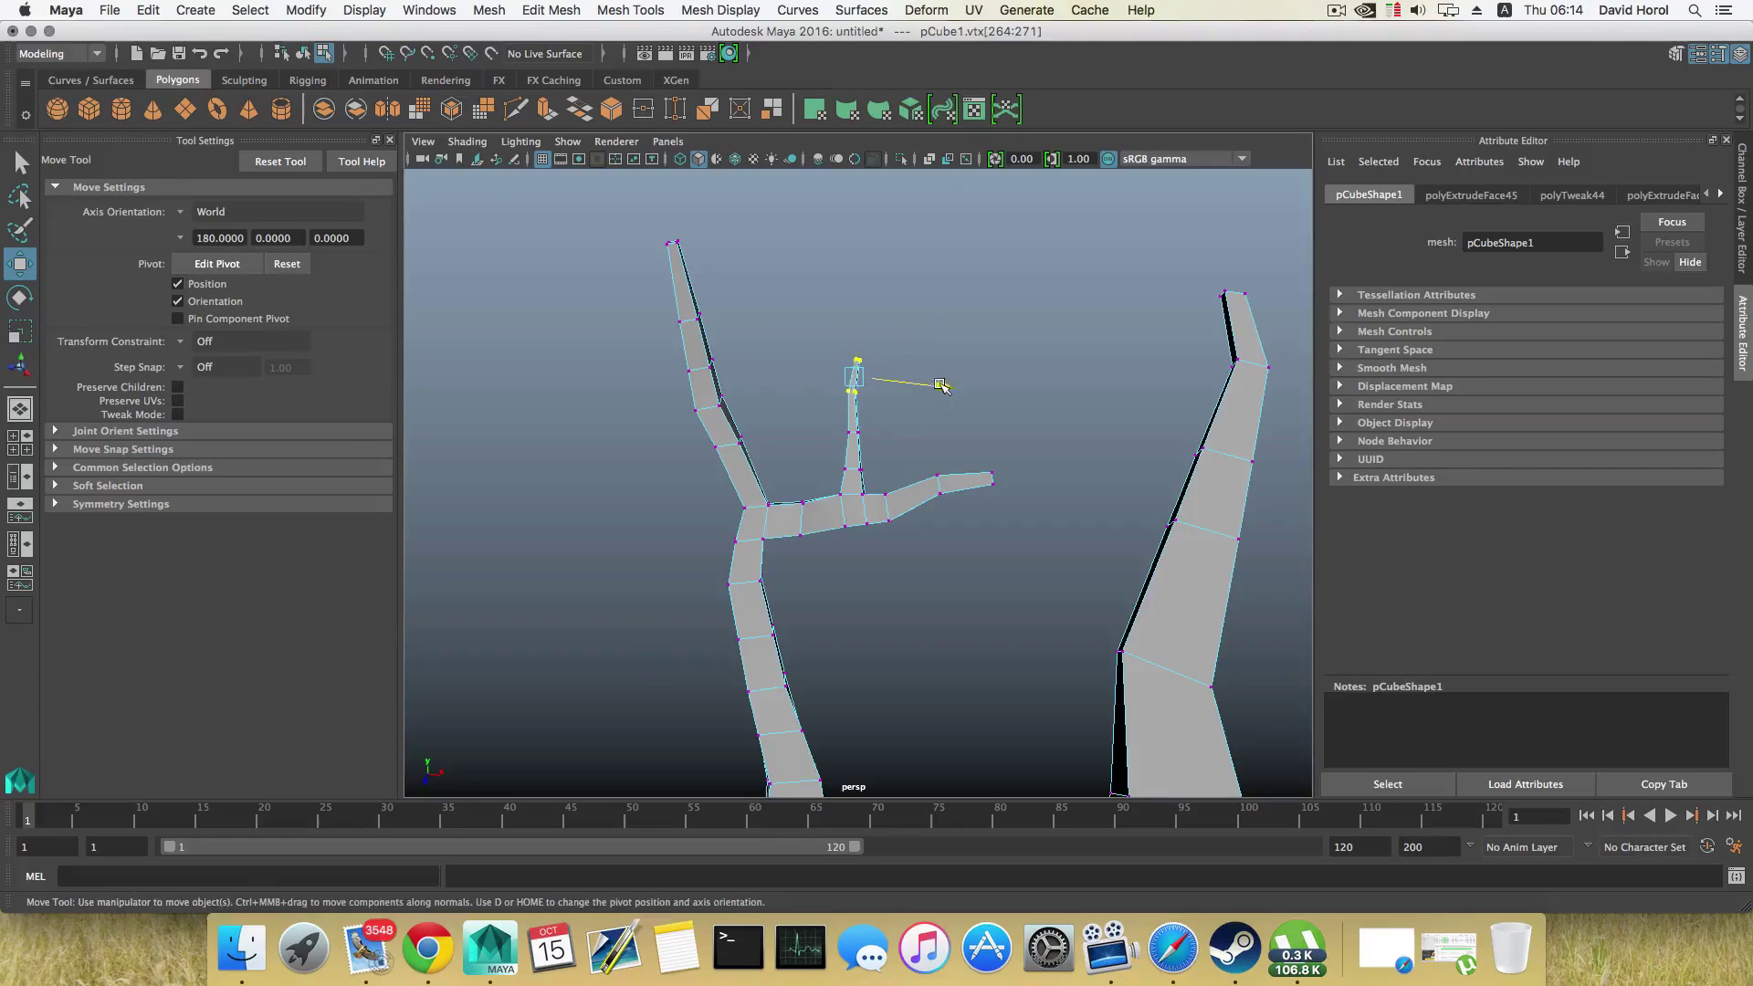
pyautogui.moveTo(940, 385); pyautogui.dragTo(847, 437)
# Step: Switch to face editing and extrude the side branch's outer face just below the fork about 1.9 units, scaling the end down
pyautogui.rightClick(847, 437)
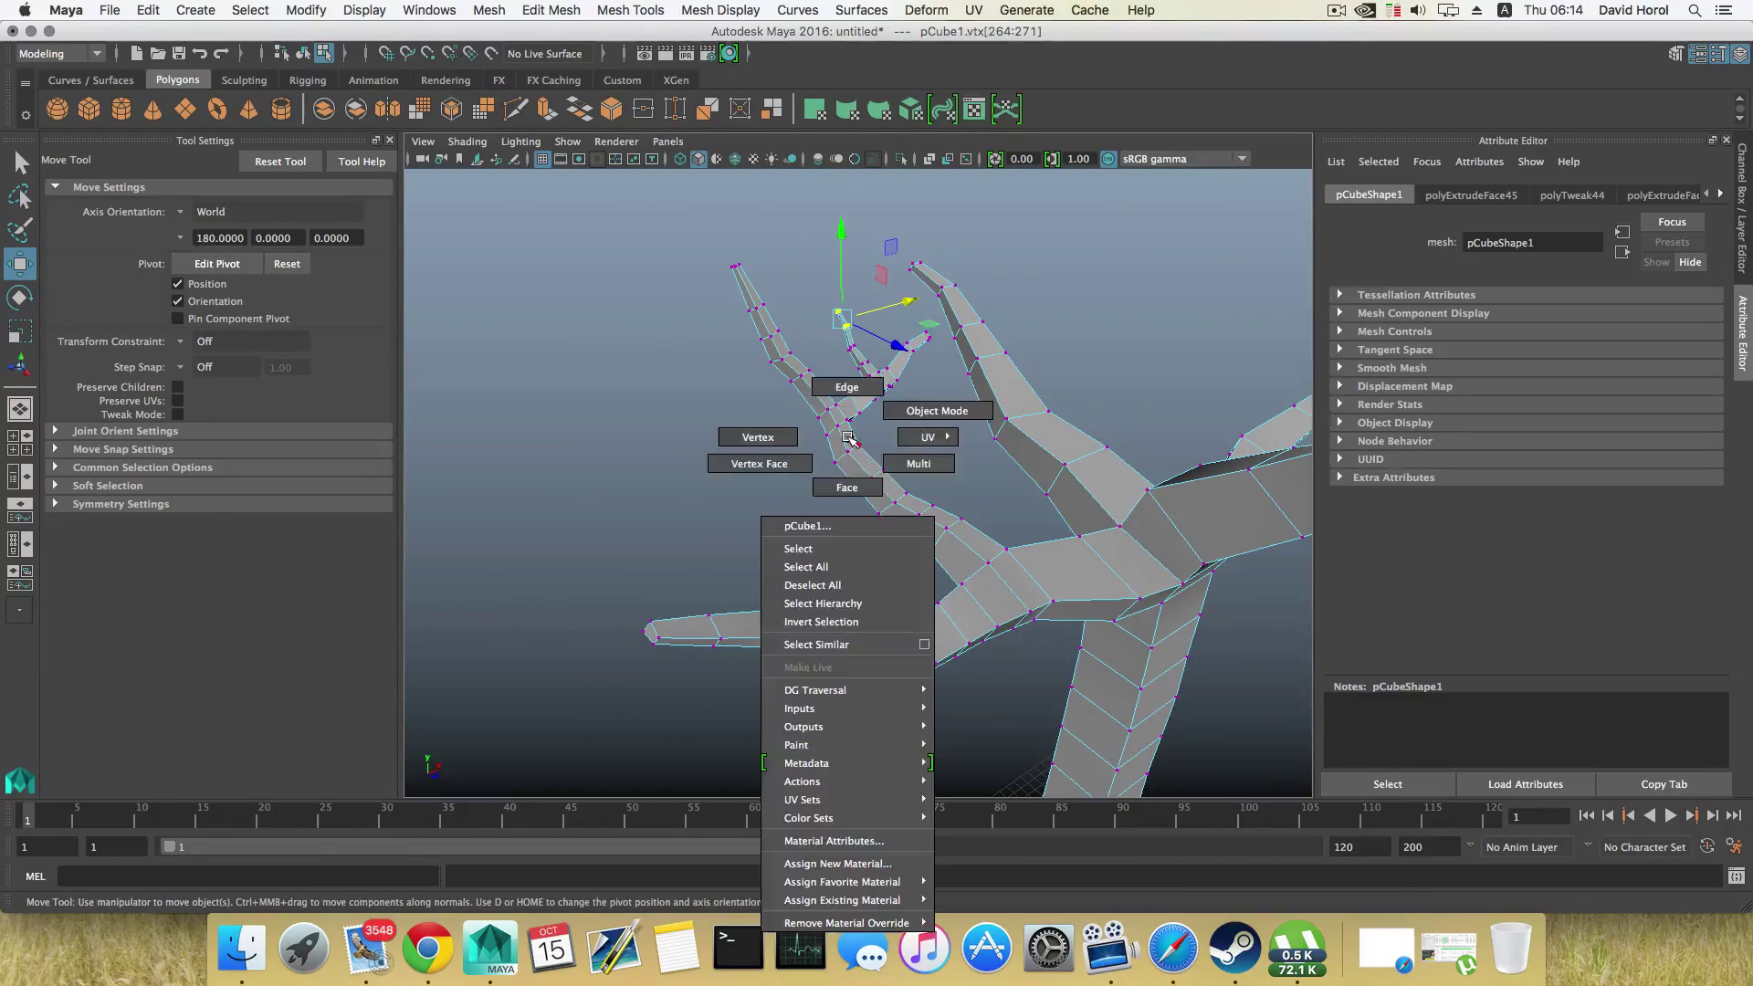
pyautogui.click(848, 488)
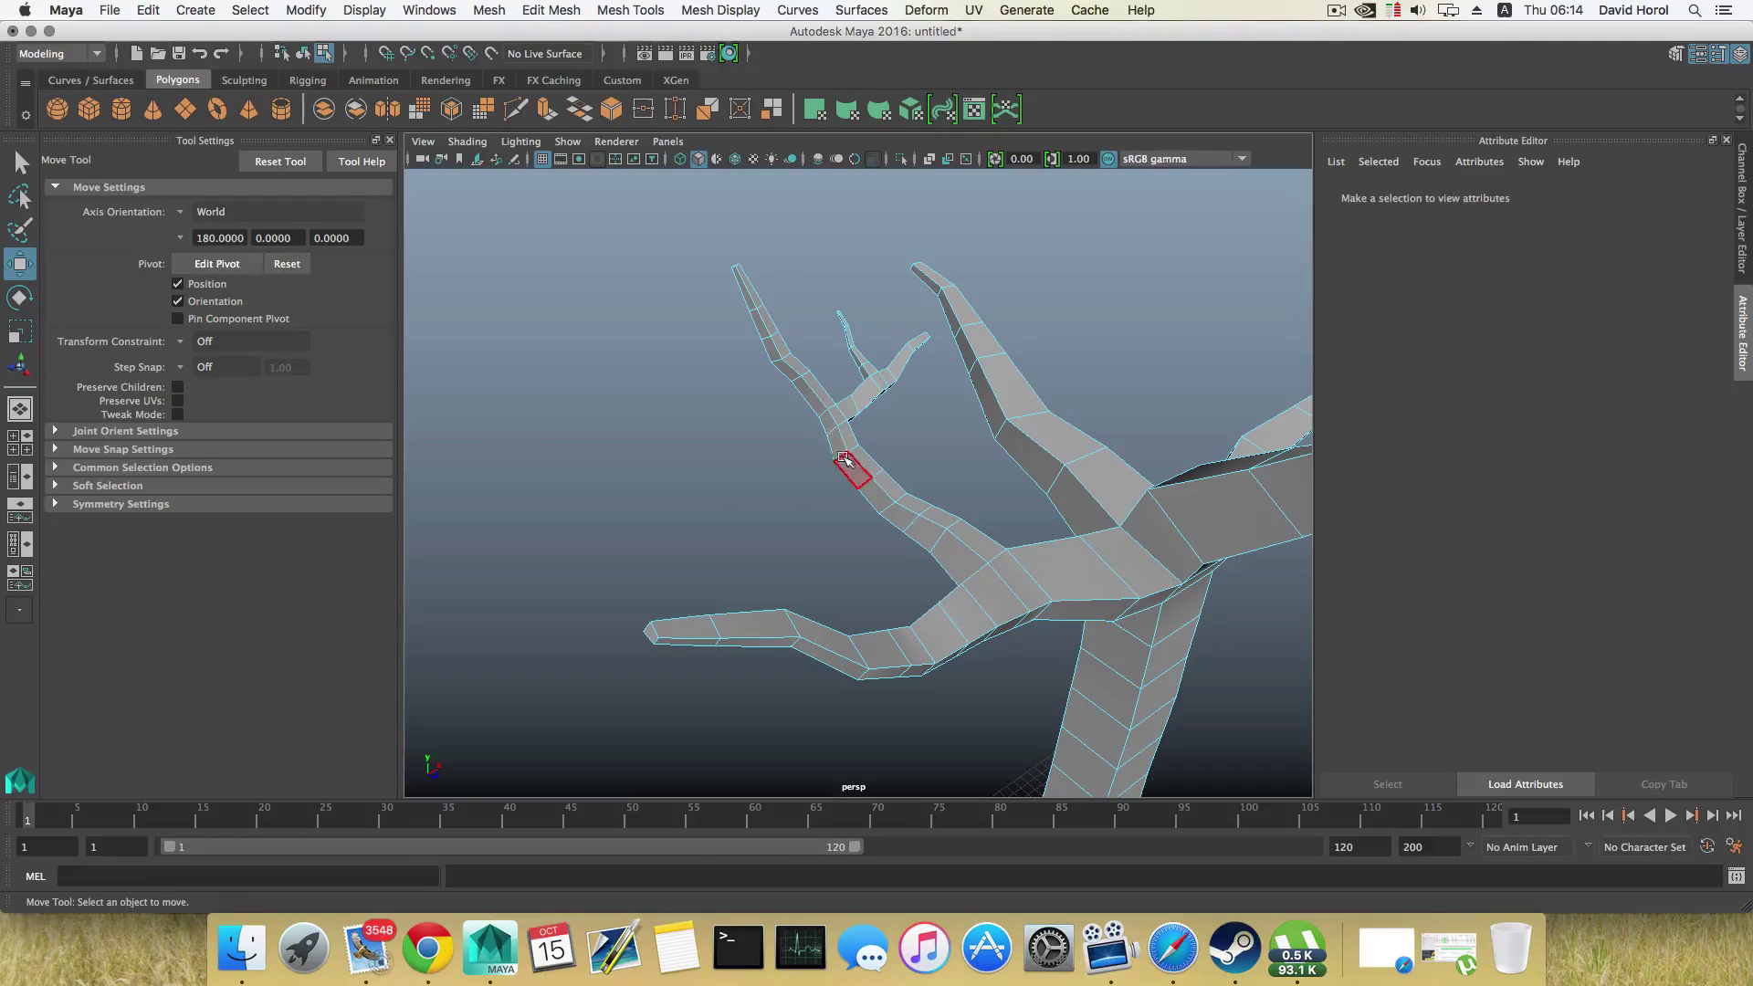
pyautogui.click(845, 459)
pyautogui.keyDown('alt'); pyautogui.moveTo(844, 459); pyautogui.dragTo(929, 464); pyautogui.keyUp('alt')
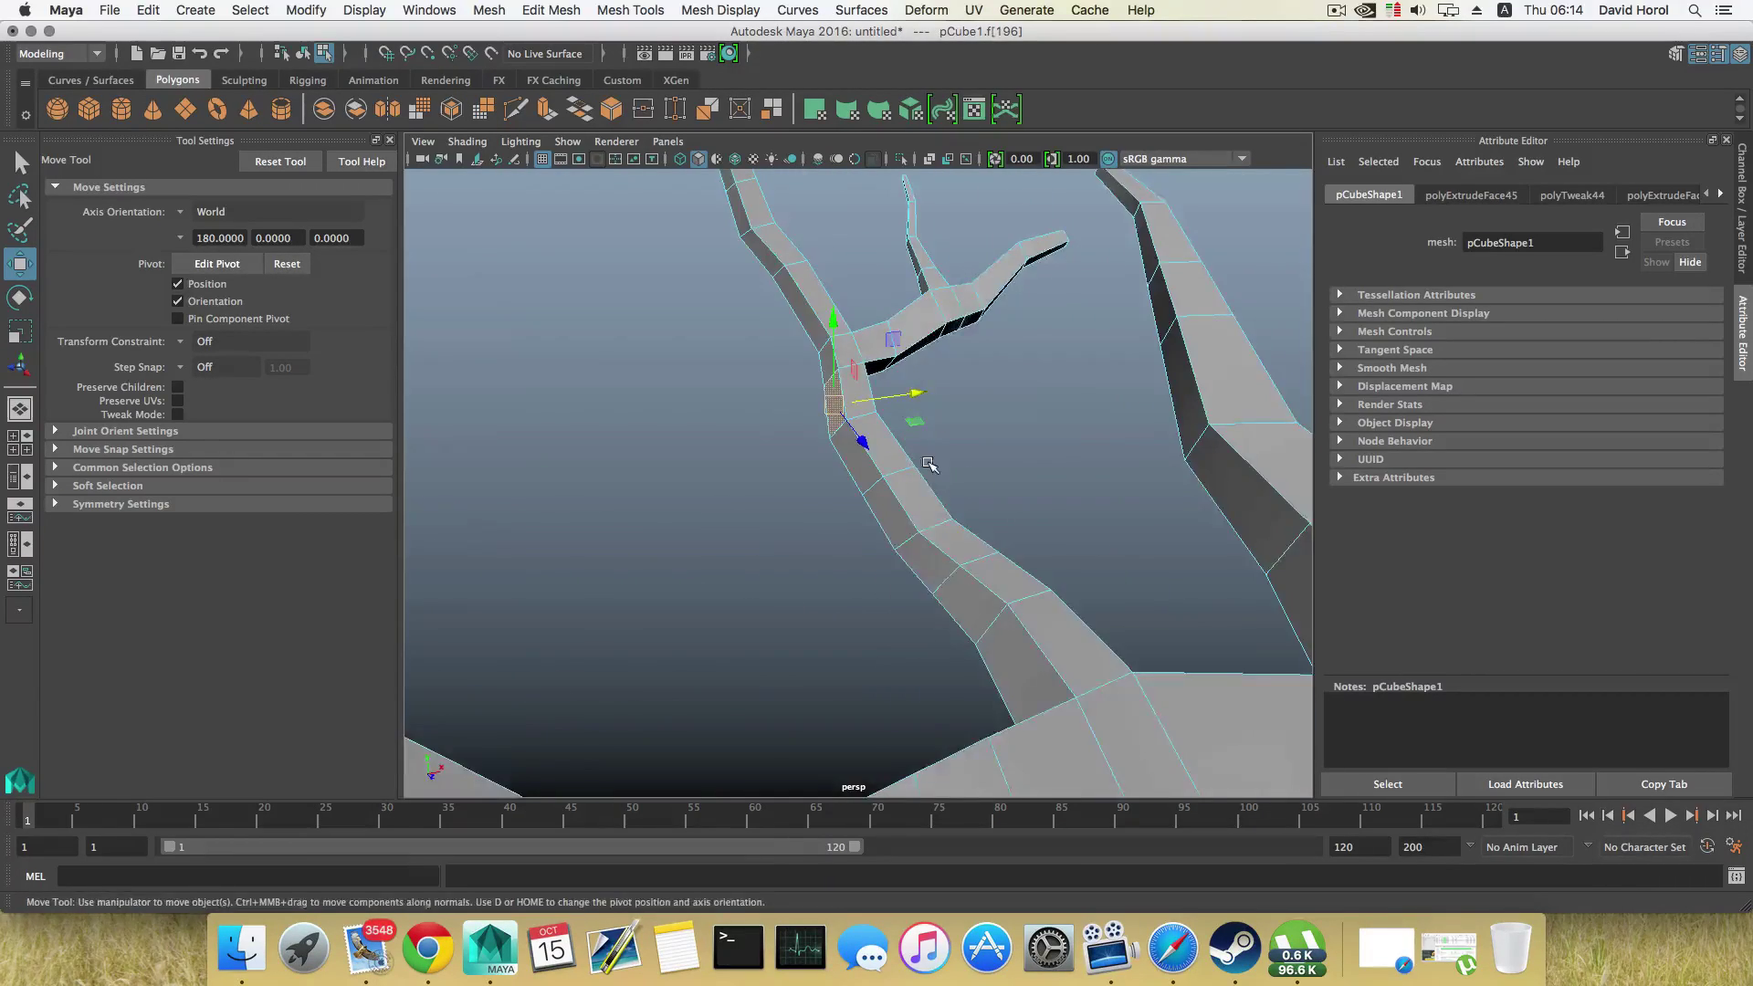
pyautogui.keyDown('alt'); pyautogui.moveTo(928, 463); pyautogui.dragTo(964, 537, button='middle'); pyautogui.keyUp('alt')
pyautogui.click(547, 111)
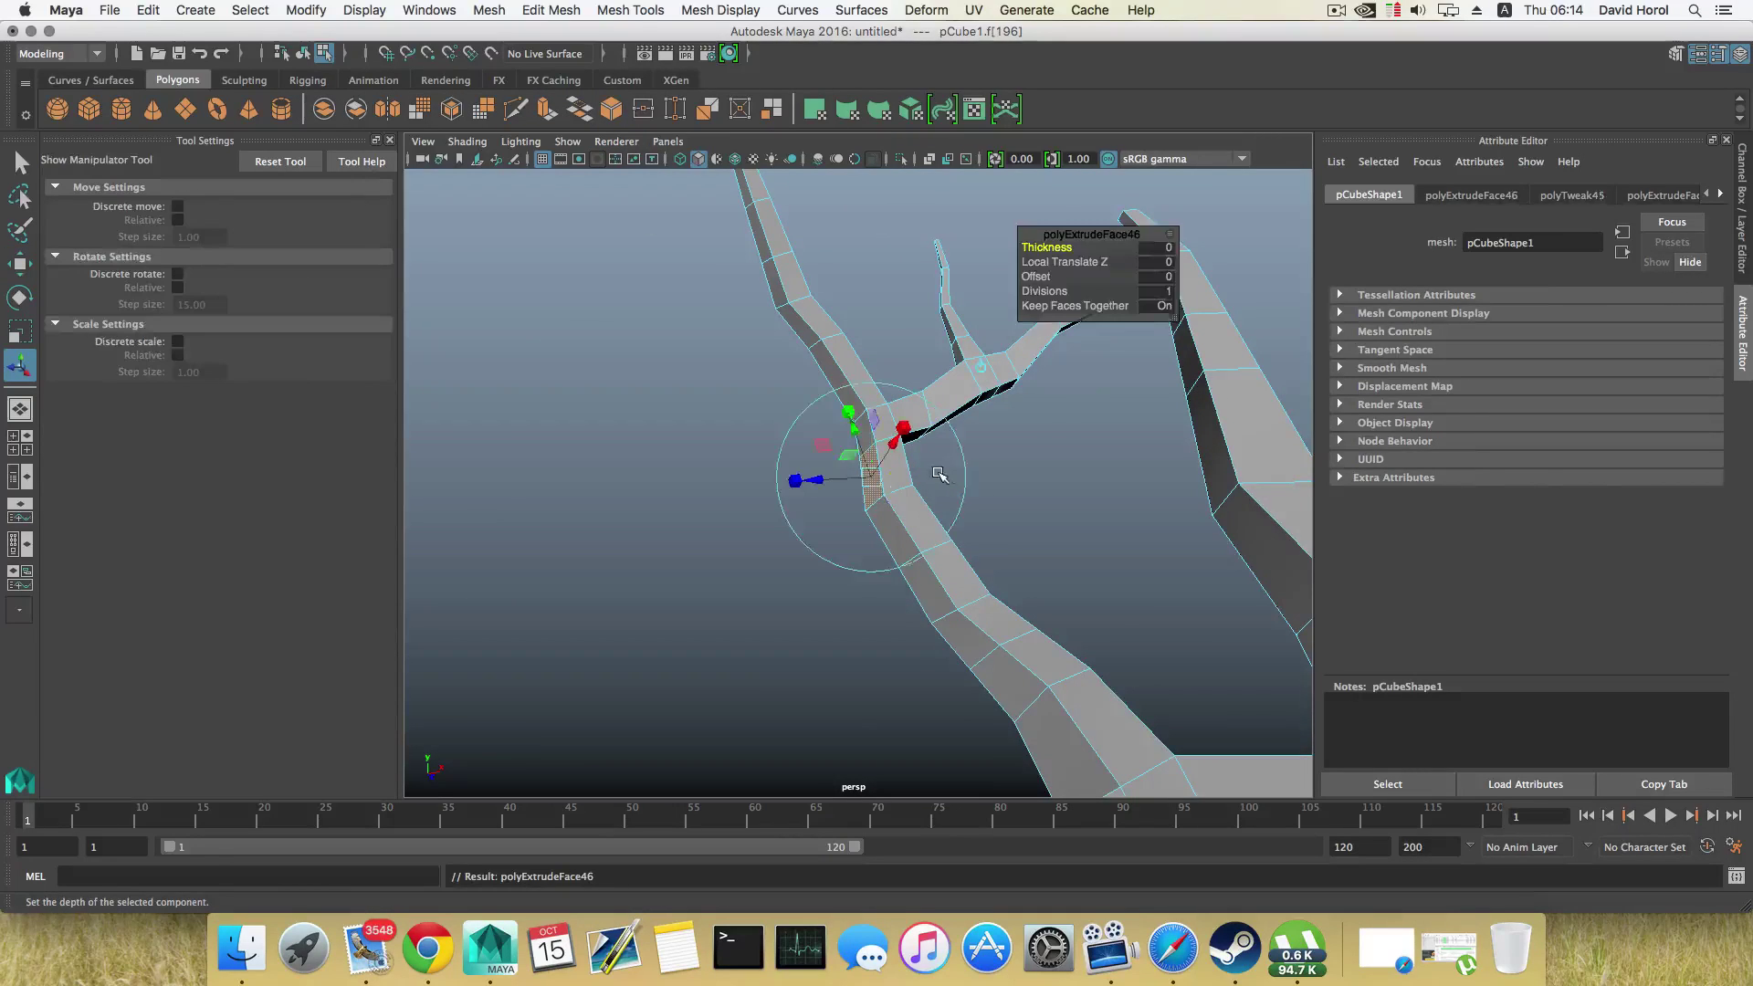
pyautogui.moveTo(938, 474)
pyautogui.keyDown('alt'); pyautogui.mouseDown()
pyautogui.moveTo(754, 466)
pyautogui.moveTo(915, 478)
pyautogui.mouseUp(); pyautogui.keyUp('alt')
pyautogui.press('r')
pyautogui.press('w')
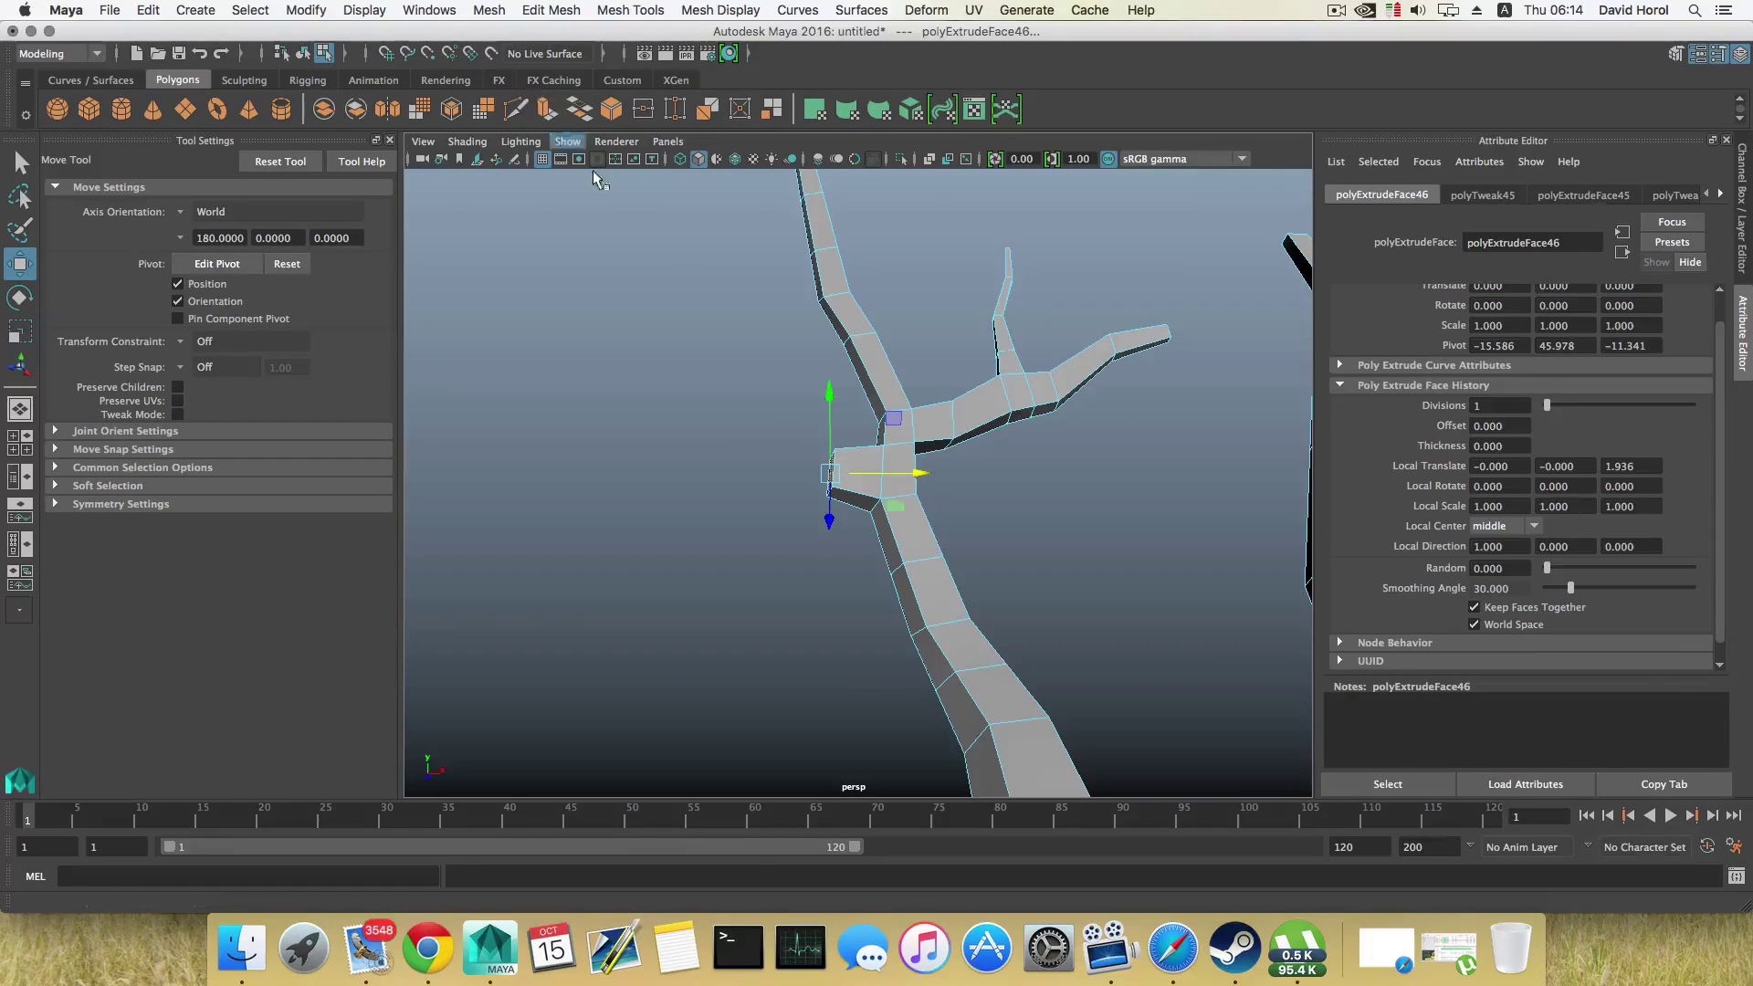
# Step: Lengthen the new twig with extrusions of about 1.6 and 1.7 units, tapering and adjusting the end face
pyautogui.click(547, 110)
pyautogui.keyDown('alt'); pyautogui.moveTo(659, 265); pyautogui.dragTo(723, 327); pyautogui.keyUp('alt')
pyautogui.moveTo(768, 468)
pyautogui.mouseDown()
pyautogui.moveTo(735, 461)
pyautogui.moveTo(771, 472)
pyautogui.mouseUp()
pyautogui.press('r')
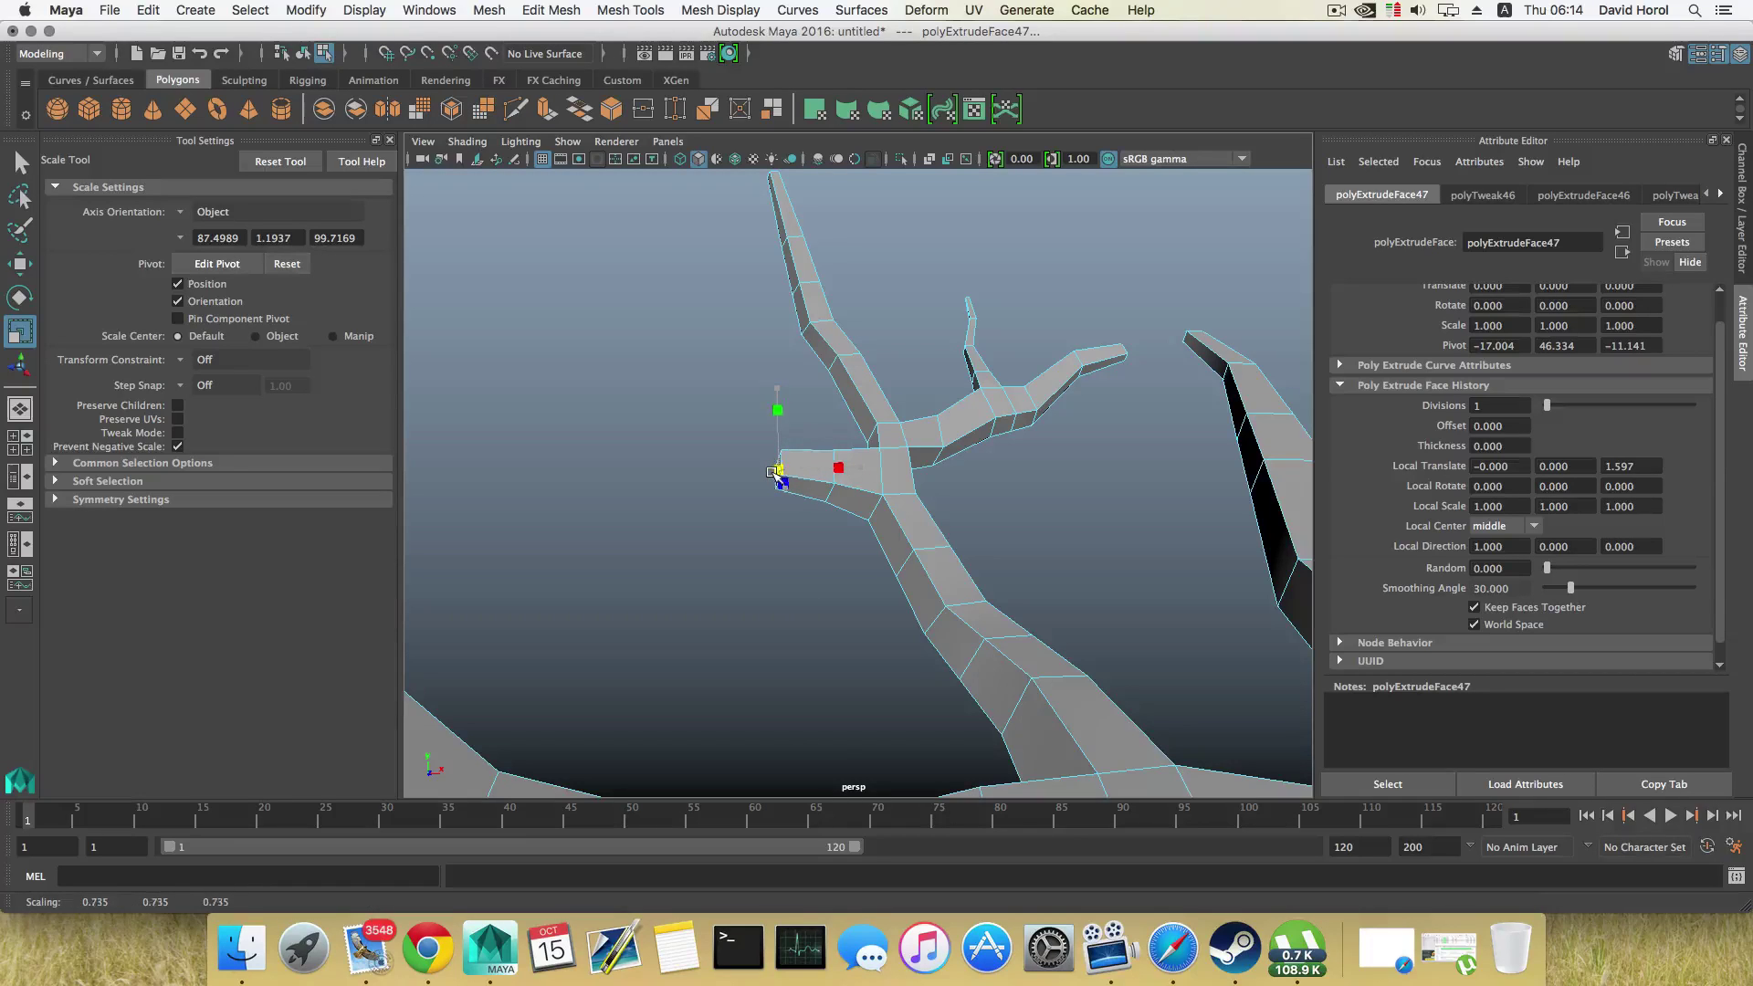
pyautogui.click(546, 109)
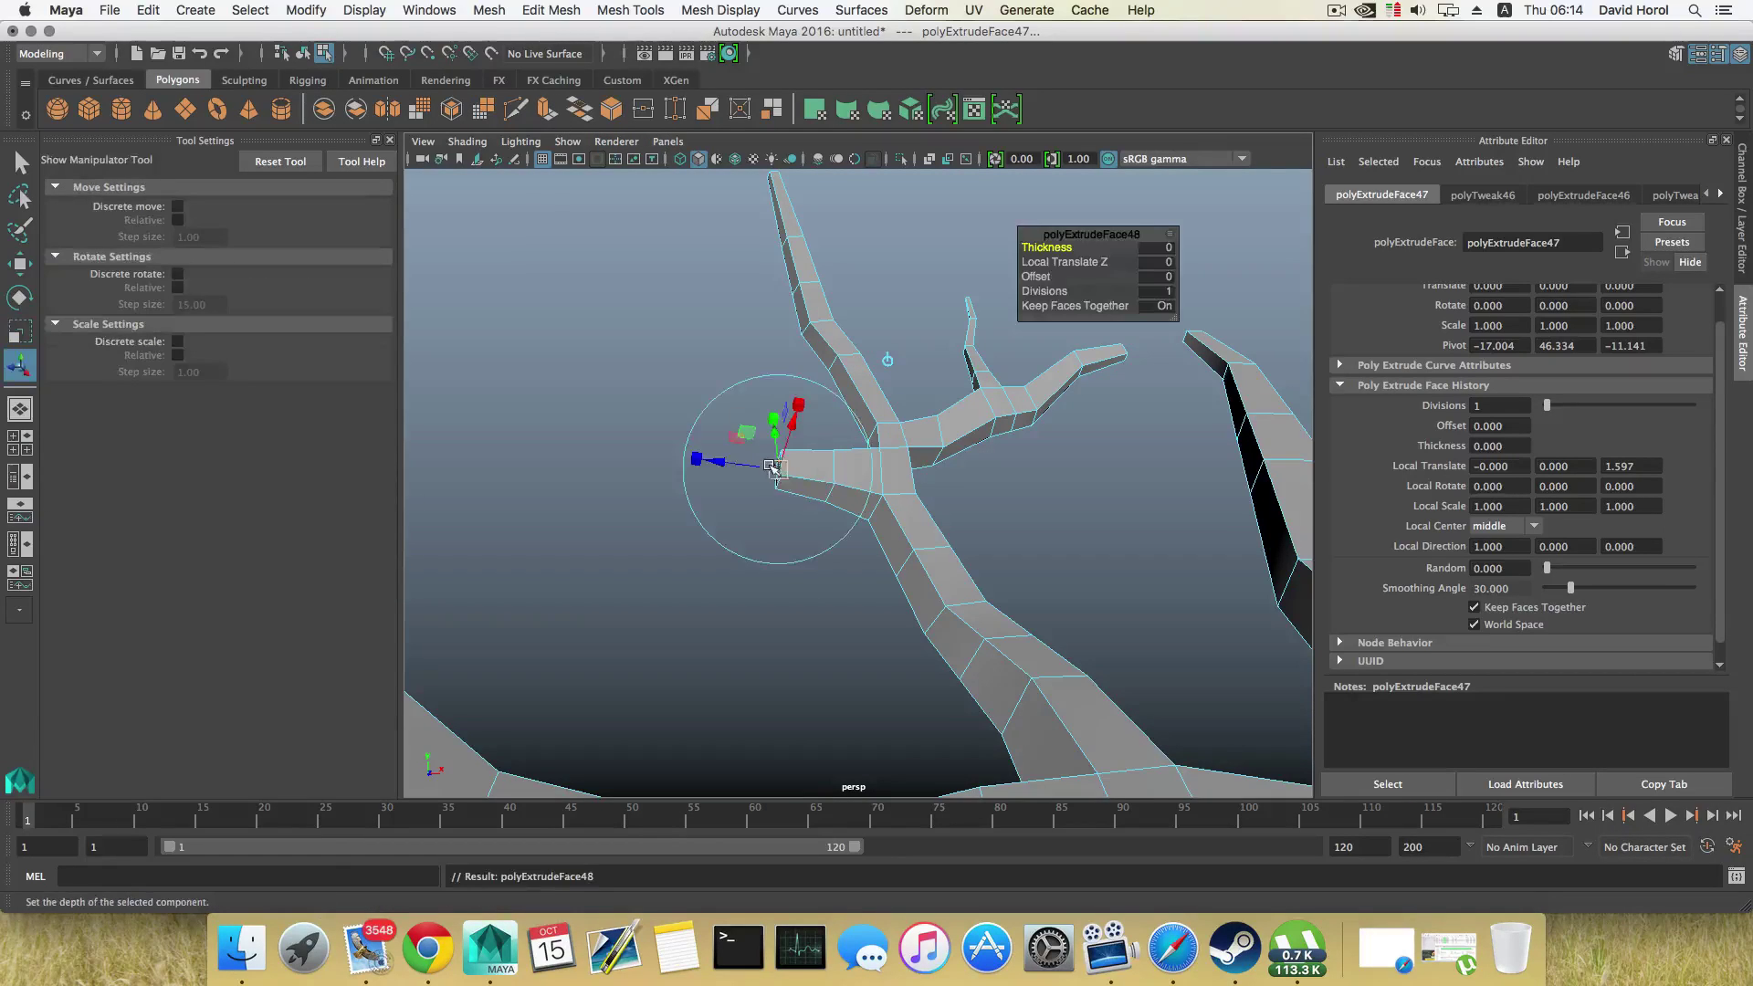
pyautogui.moveTo(731, 462); pyautogui.dragTo(784, 463)
pyautogui.press('w')
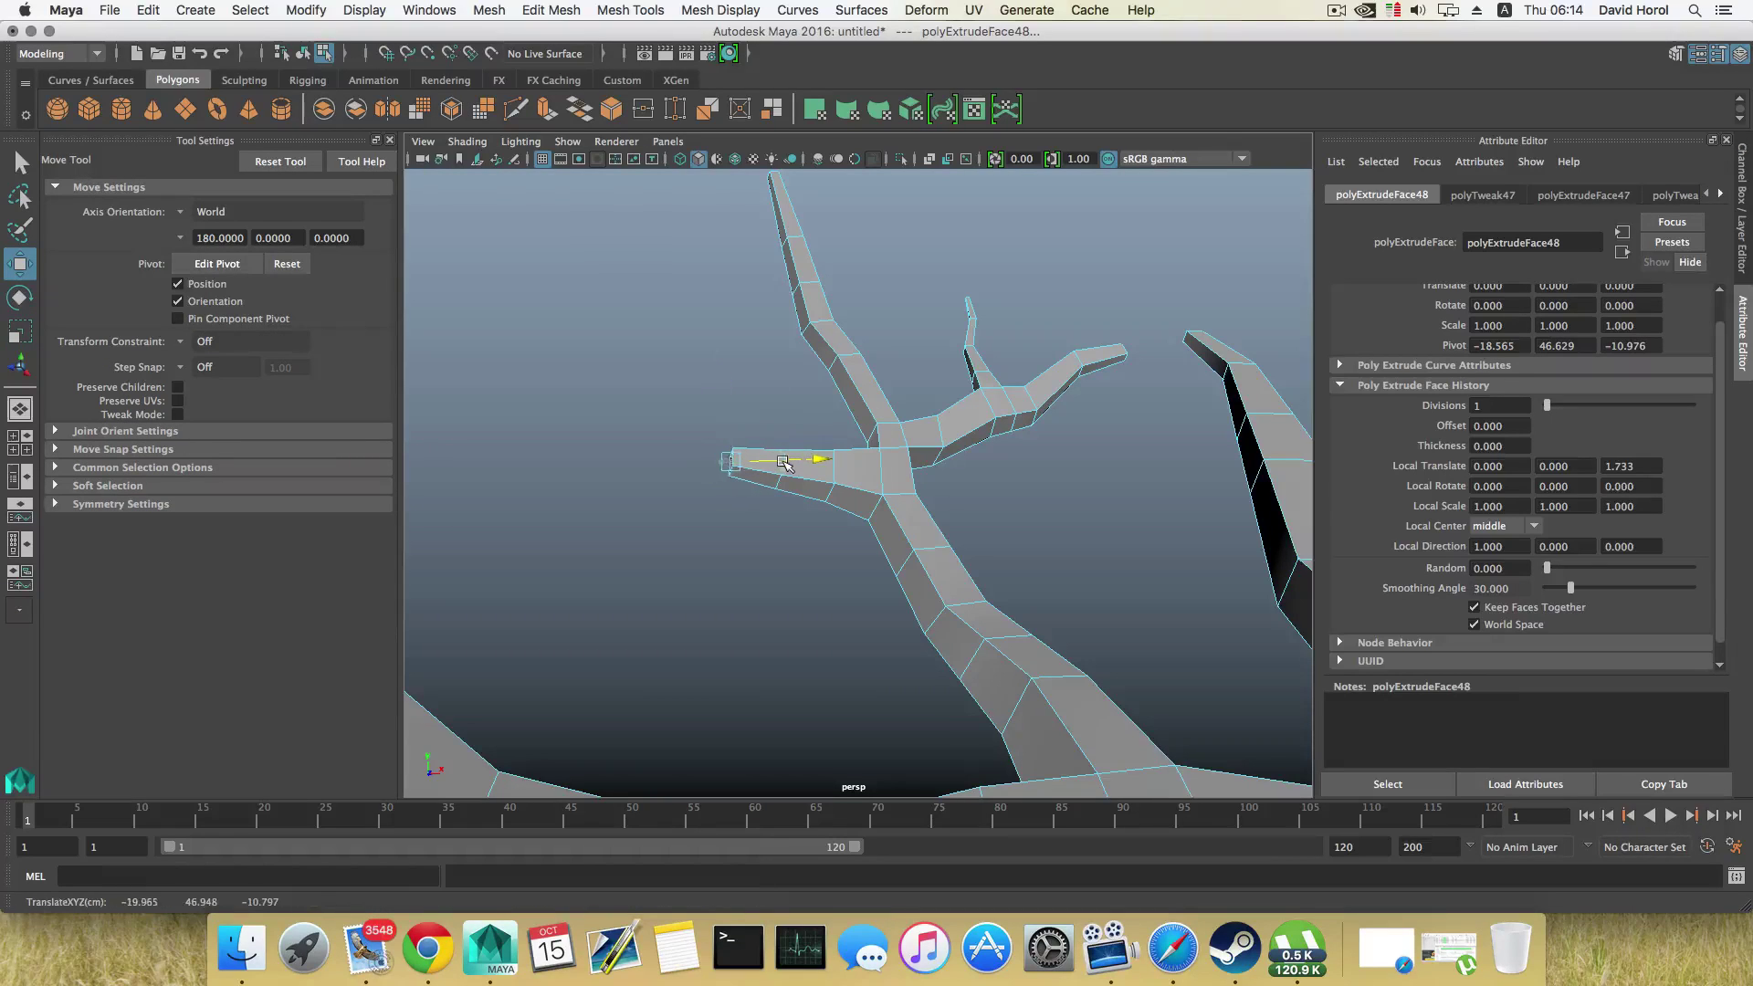
pyautogui.press('e')
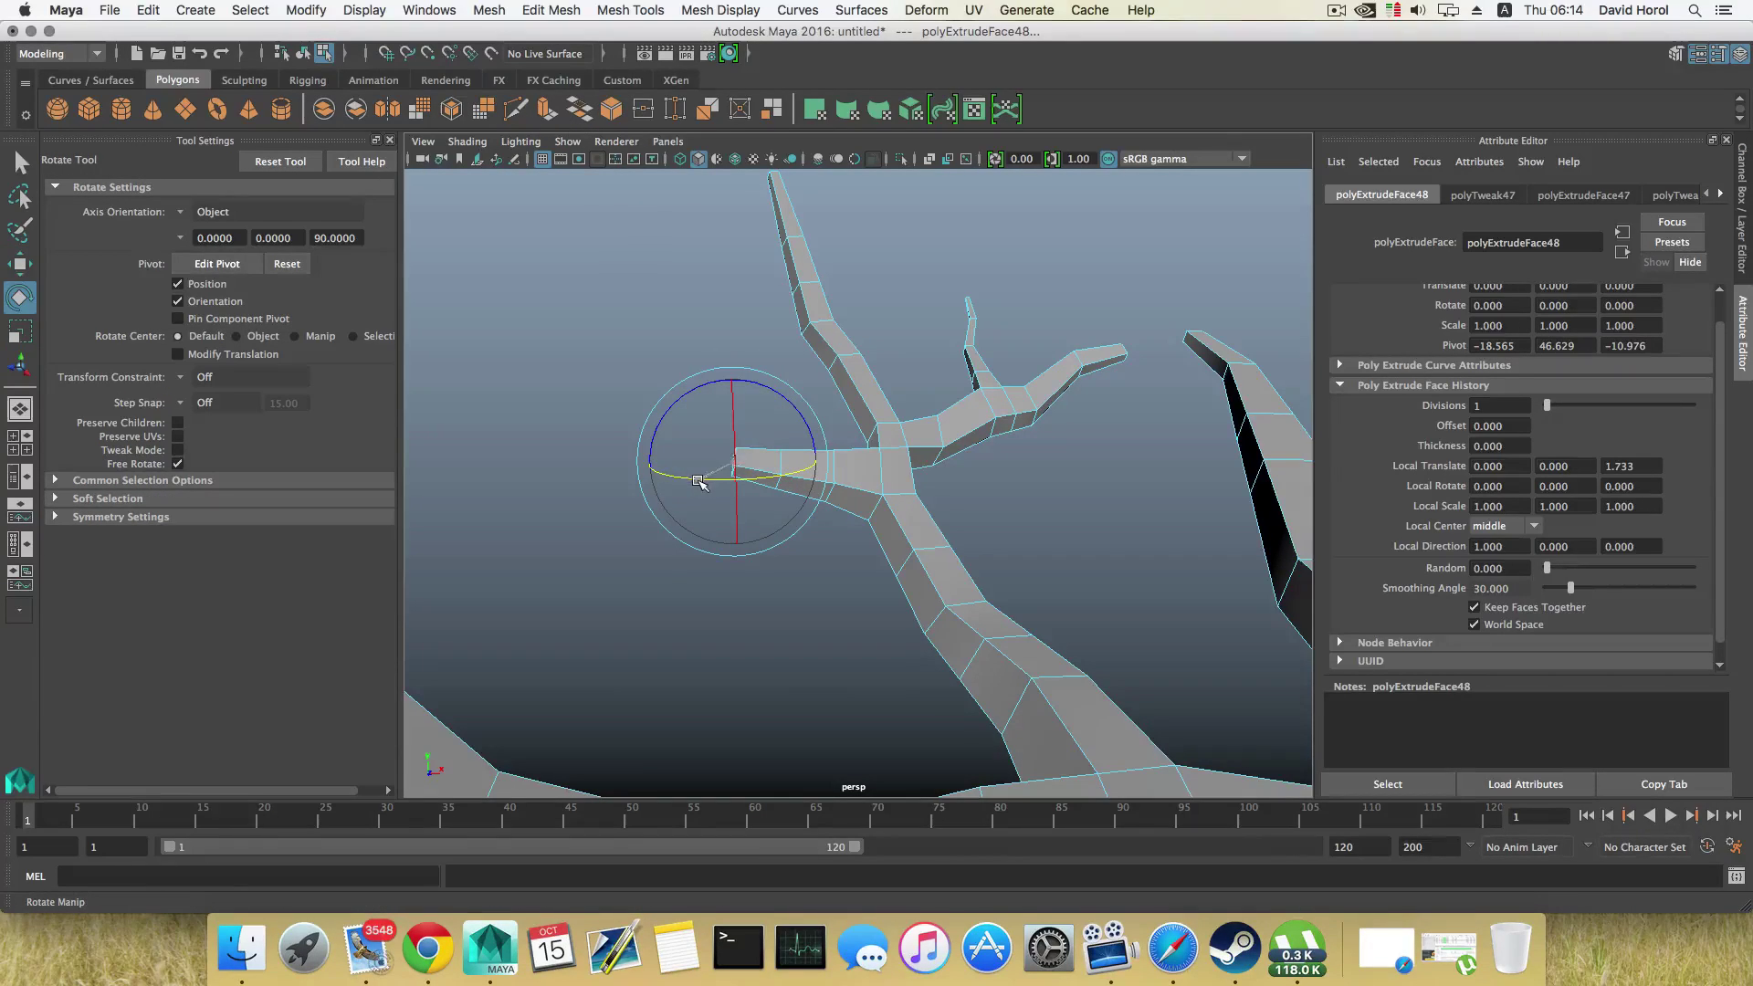
# Step: Finish the twig with two more tapered extrusions that bend upward, the last about 1.3 units
pyautogui.click(548, 117)
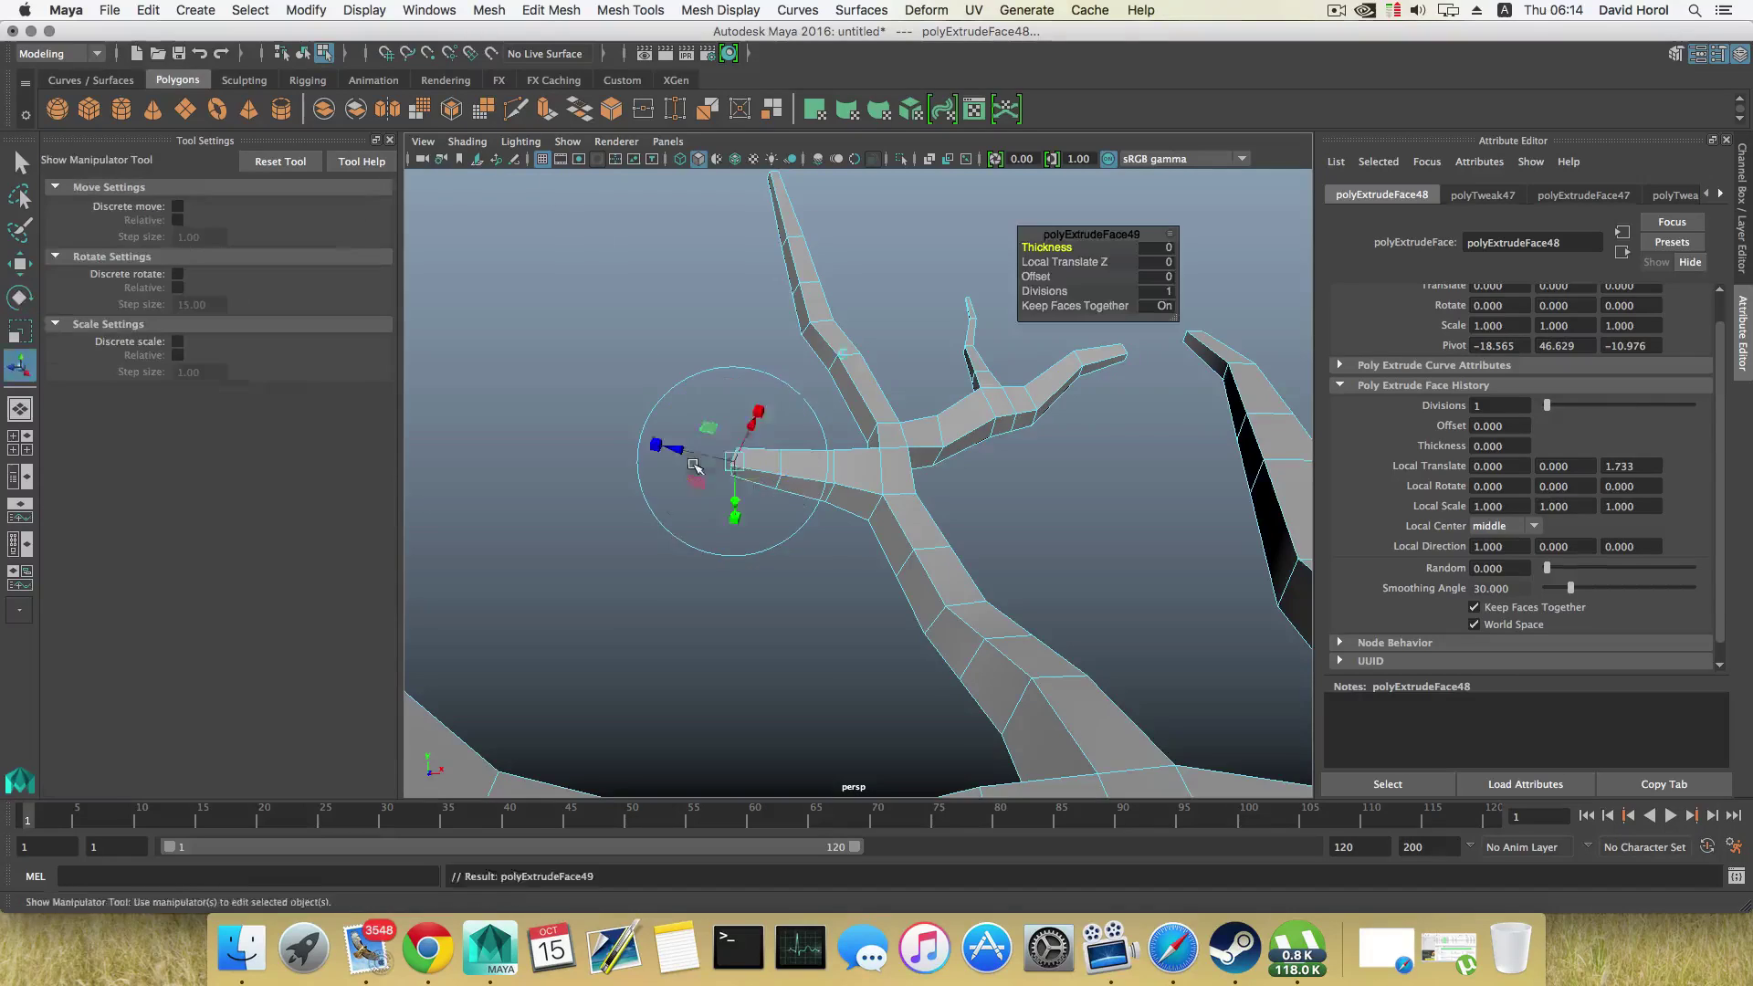
pyautogui.keyDown('alt'); pyautogui.moveTo(675, 443); pyautogui.dragTo(899, 489); pyautogui.keyUp('alt')
pyautogui.press('r')
pyautogui.press('w')
pyautogui.hotkey('ctrl', 'e')
pyautogui.press('r')
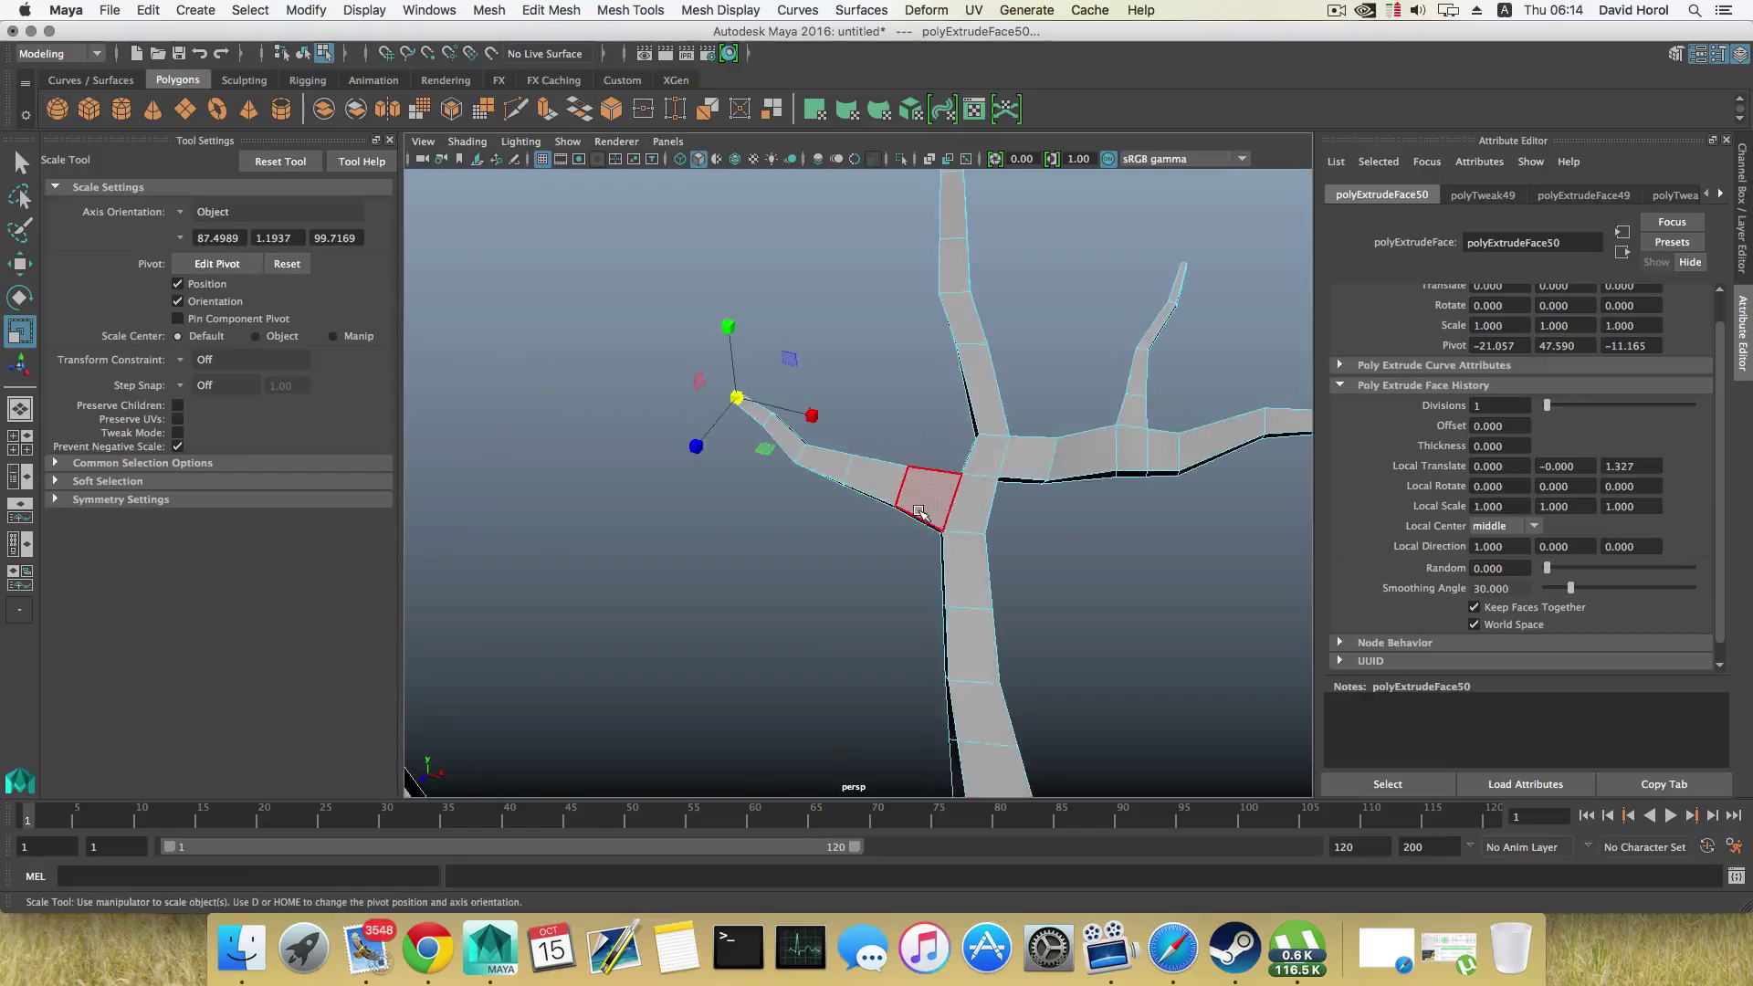
# Step: Switch to vertex editing and reposition the lower vertex pairs where the new twig joins the side branch
pyautogui.moveTo(917, 485); pyautogui.dragTo(858, 488, button='right')
pyautogui.moveTo(989, 563); pyautogui.dragTo(947, 465)
pyautogui.press('w')
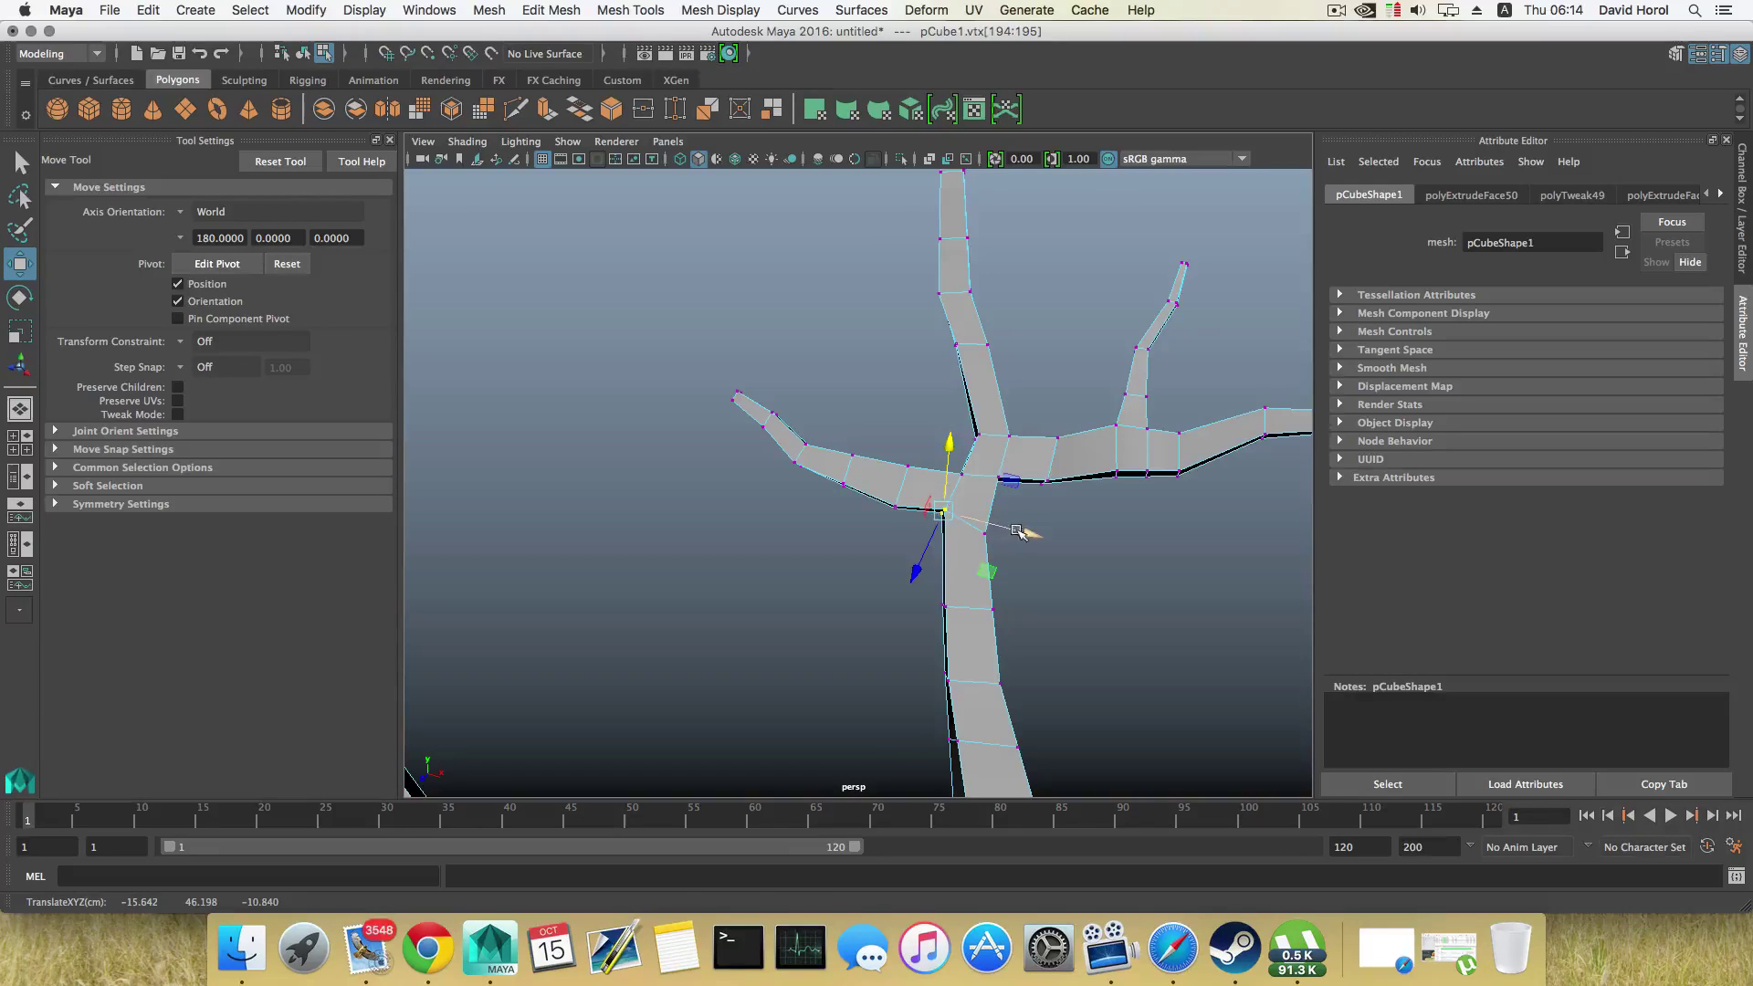
pyautogui.moveTo(997, 526); pyautogui.dragTo(995, 573)
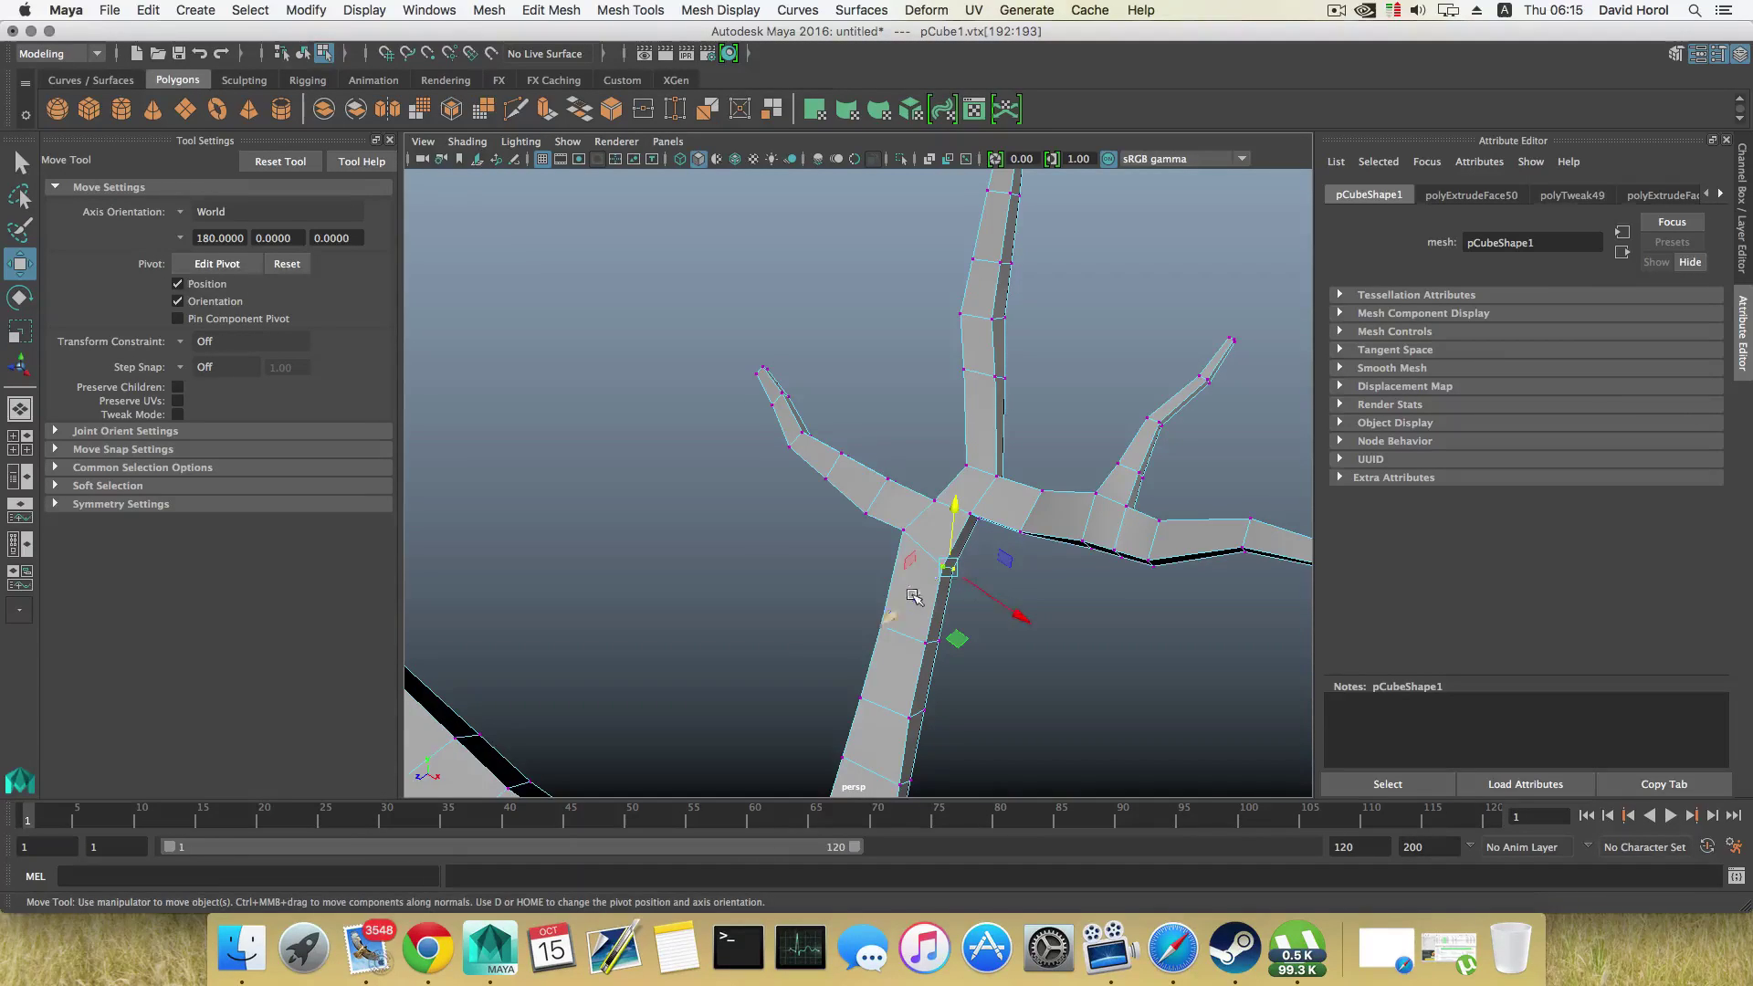
pyautogui.moveTo(912, 603); pyautogui.dragTo(762, 443)
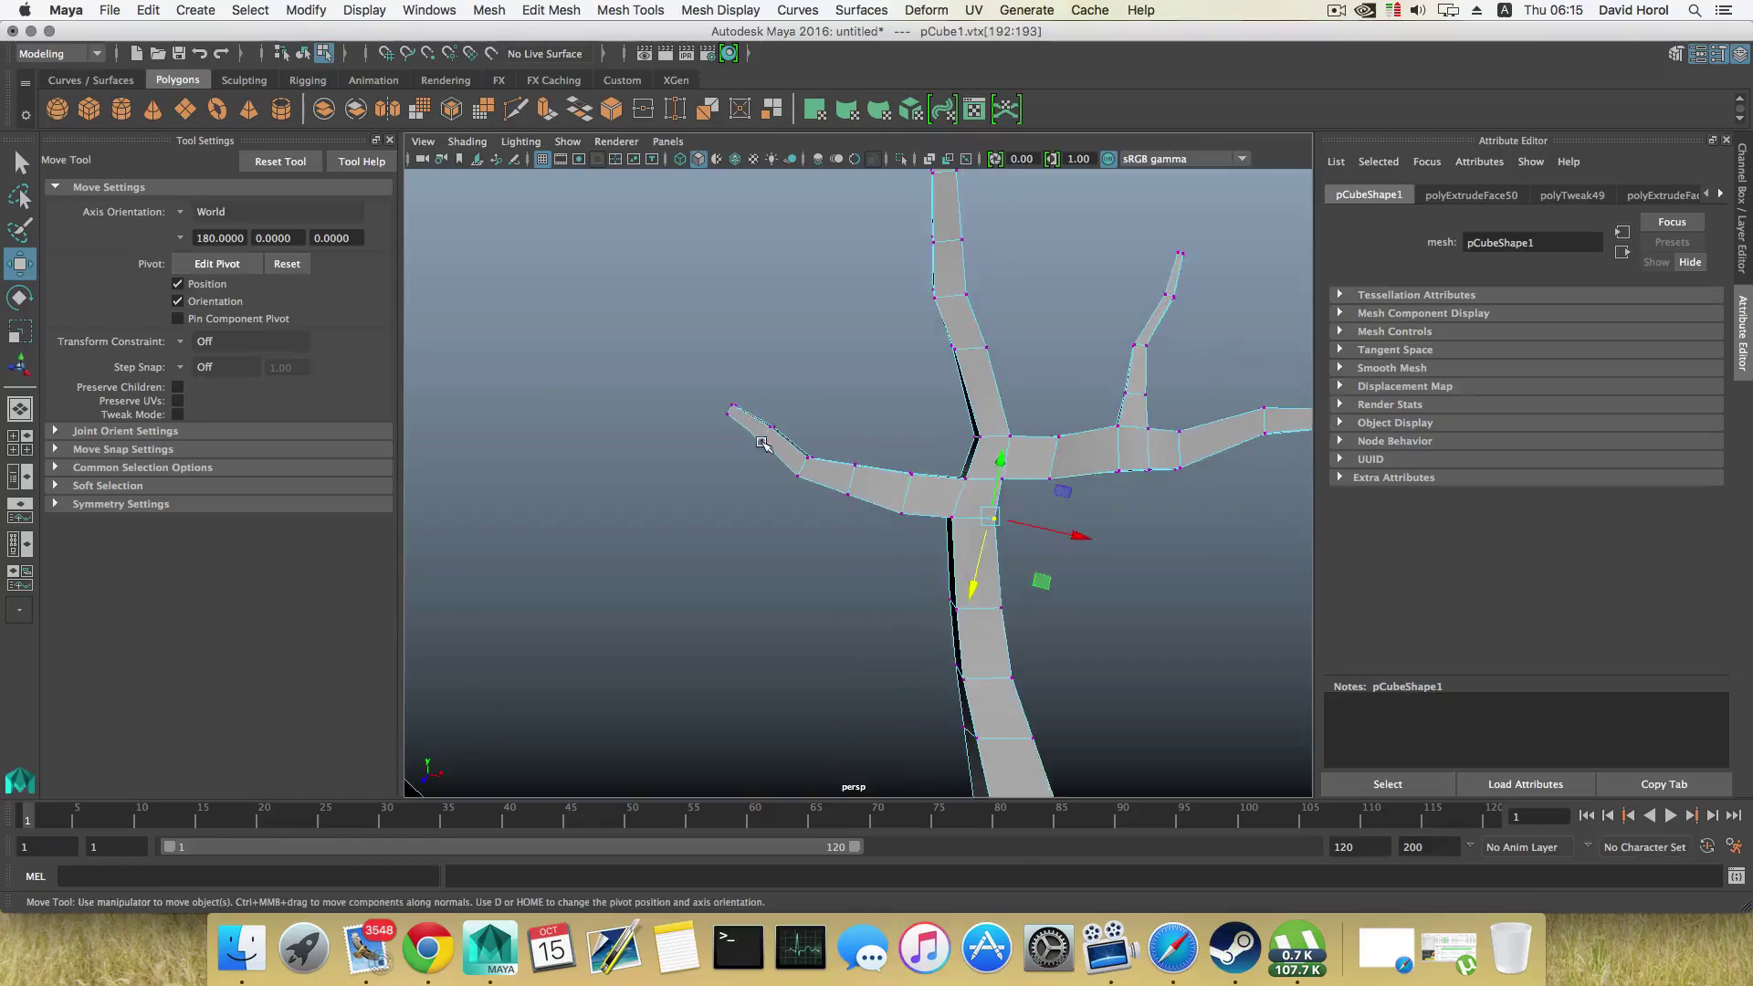
# Step: Raise the new twig's tip vertices and the underside vertex pair near its base
pyautogui.moveTo(702, 376); pyautogui.dragTo(774, 484)
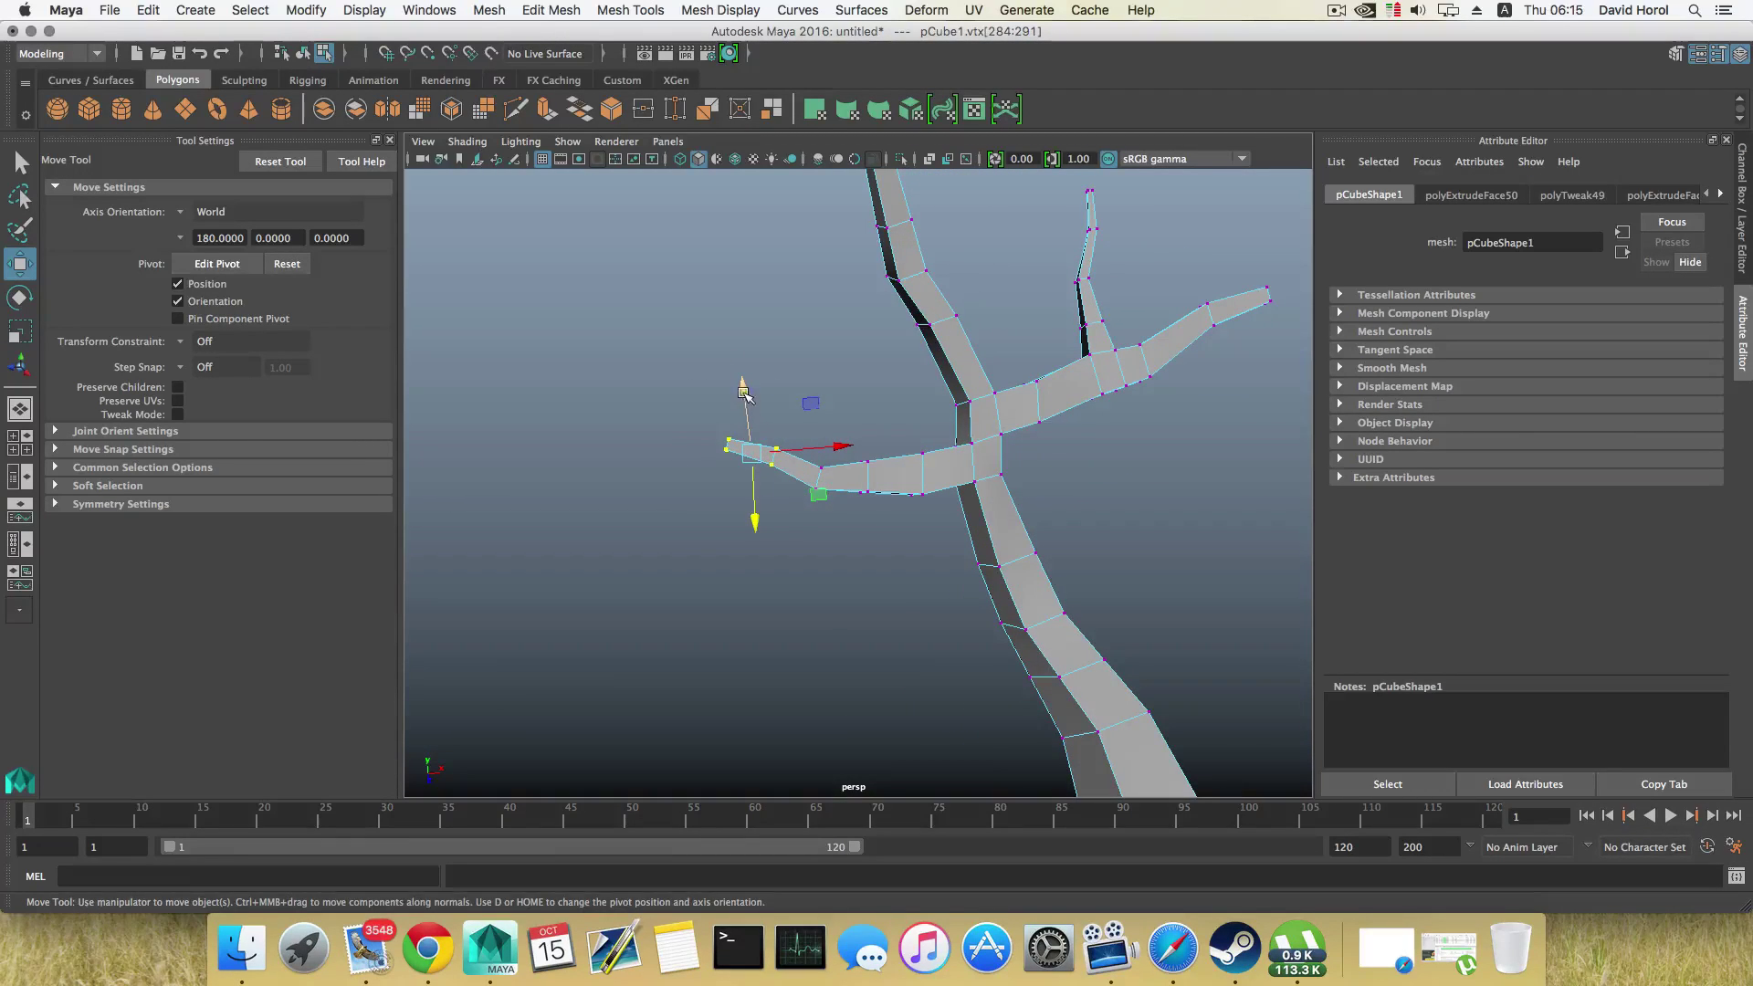
pyautogui.moveTo(743, 393); pyautogui.dragTo(743, 379)
pyautogui.keyDown('alt'); pyautogui.moveTo(782, 464); pyautogui.dragTo(763, 411); pyautogui.keyUp('alt')
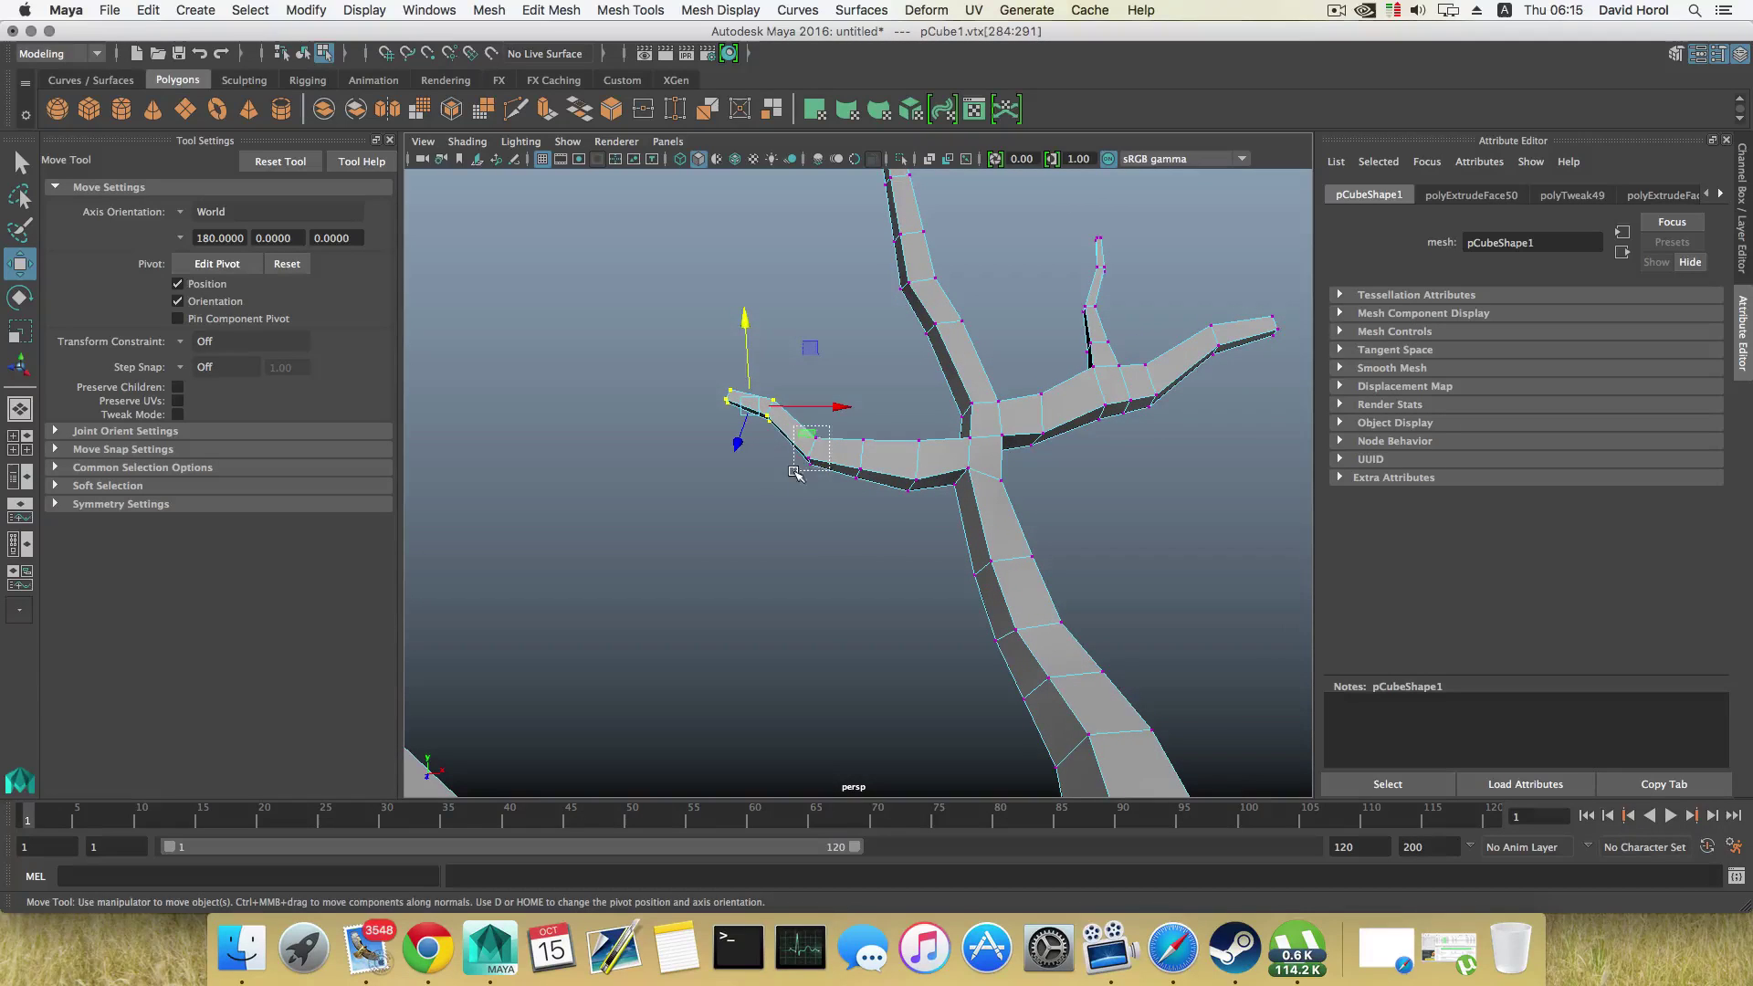
pyautogui.moveTo(794, 473); pyautogui.dragTo(892, 452)
pyautogui.keyDown('alt'); pyautogui.moveTo(849, 461); pyautogui.dragTo(868, 533); pyautogui.keyUp('alt')
pyautogui.moveTo(890, 439); pyautogui.dragTo(892, 426)
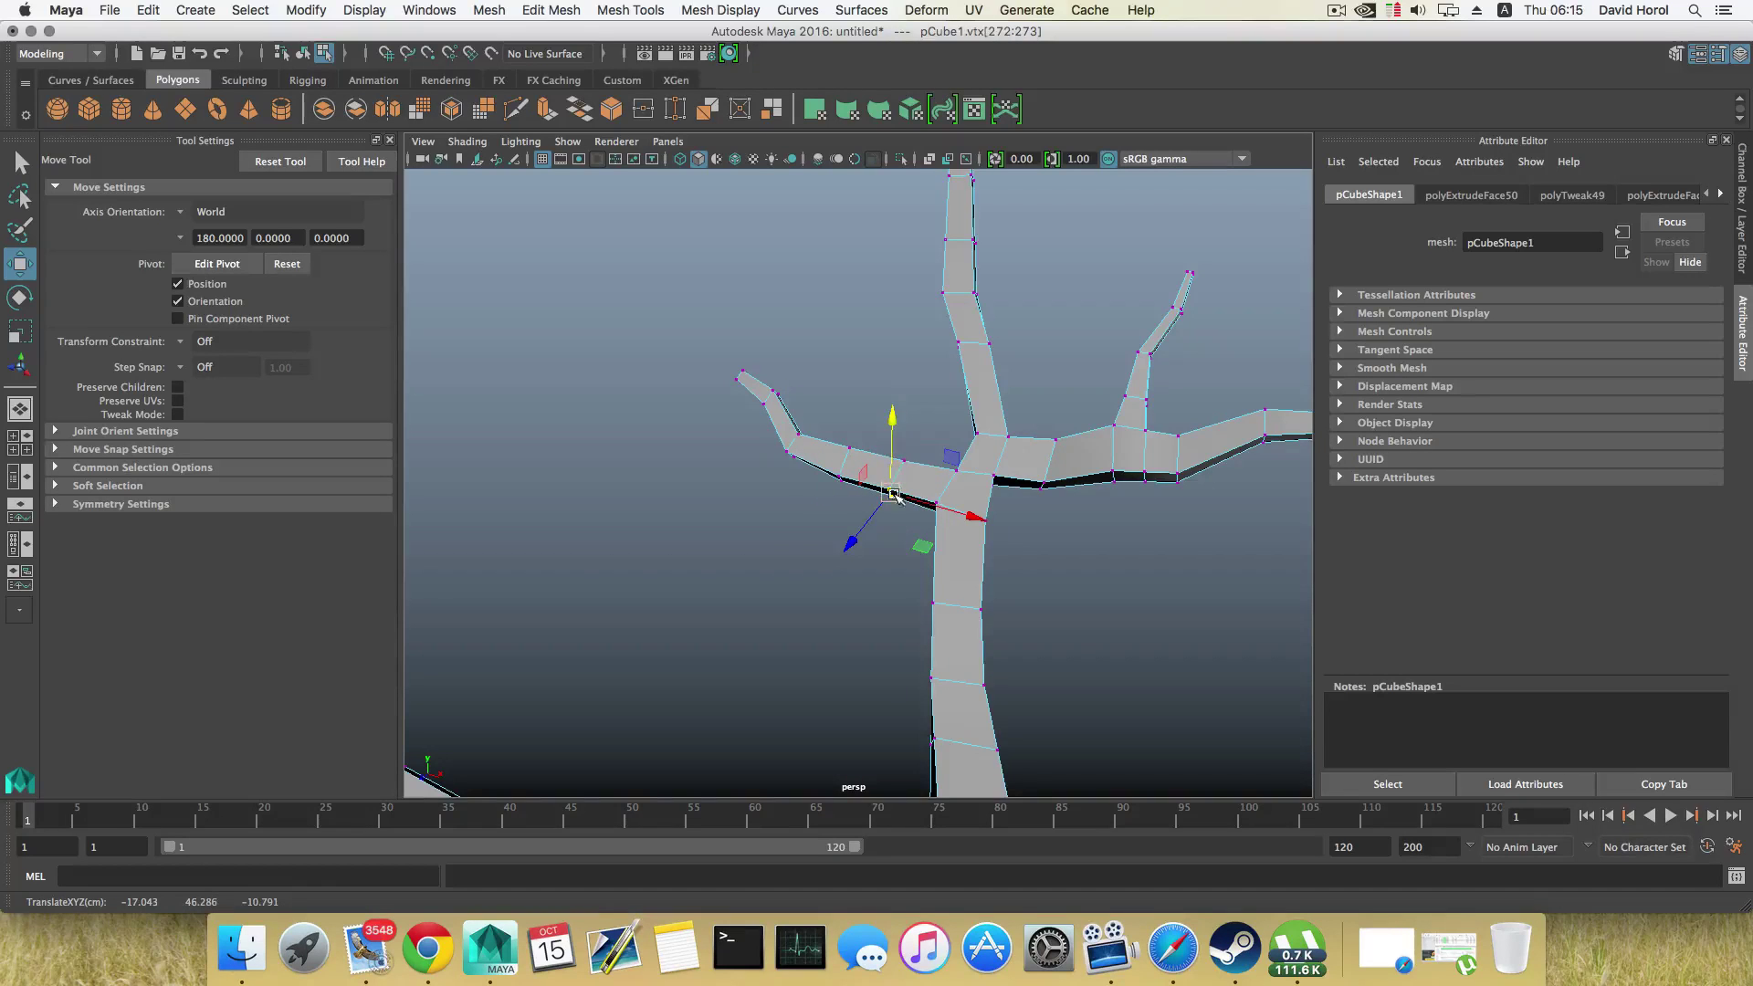
pyautogui.keyDown('alt'); pyautogui.moveTo(893, 496); pyautogui.dragTo(1000, 508); pyautogui.keyUp('alt')
pyautogui.keyDown('alt'); pyautogui.moveTo(900, 479); pyautogui.dragTo(858, 461); pyautogui.keyUp('alt')
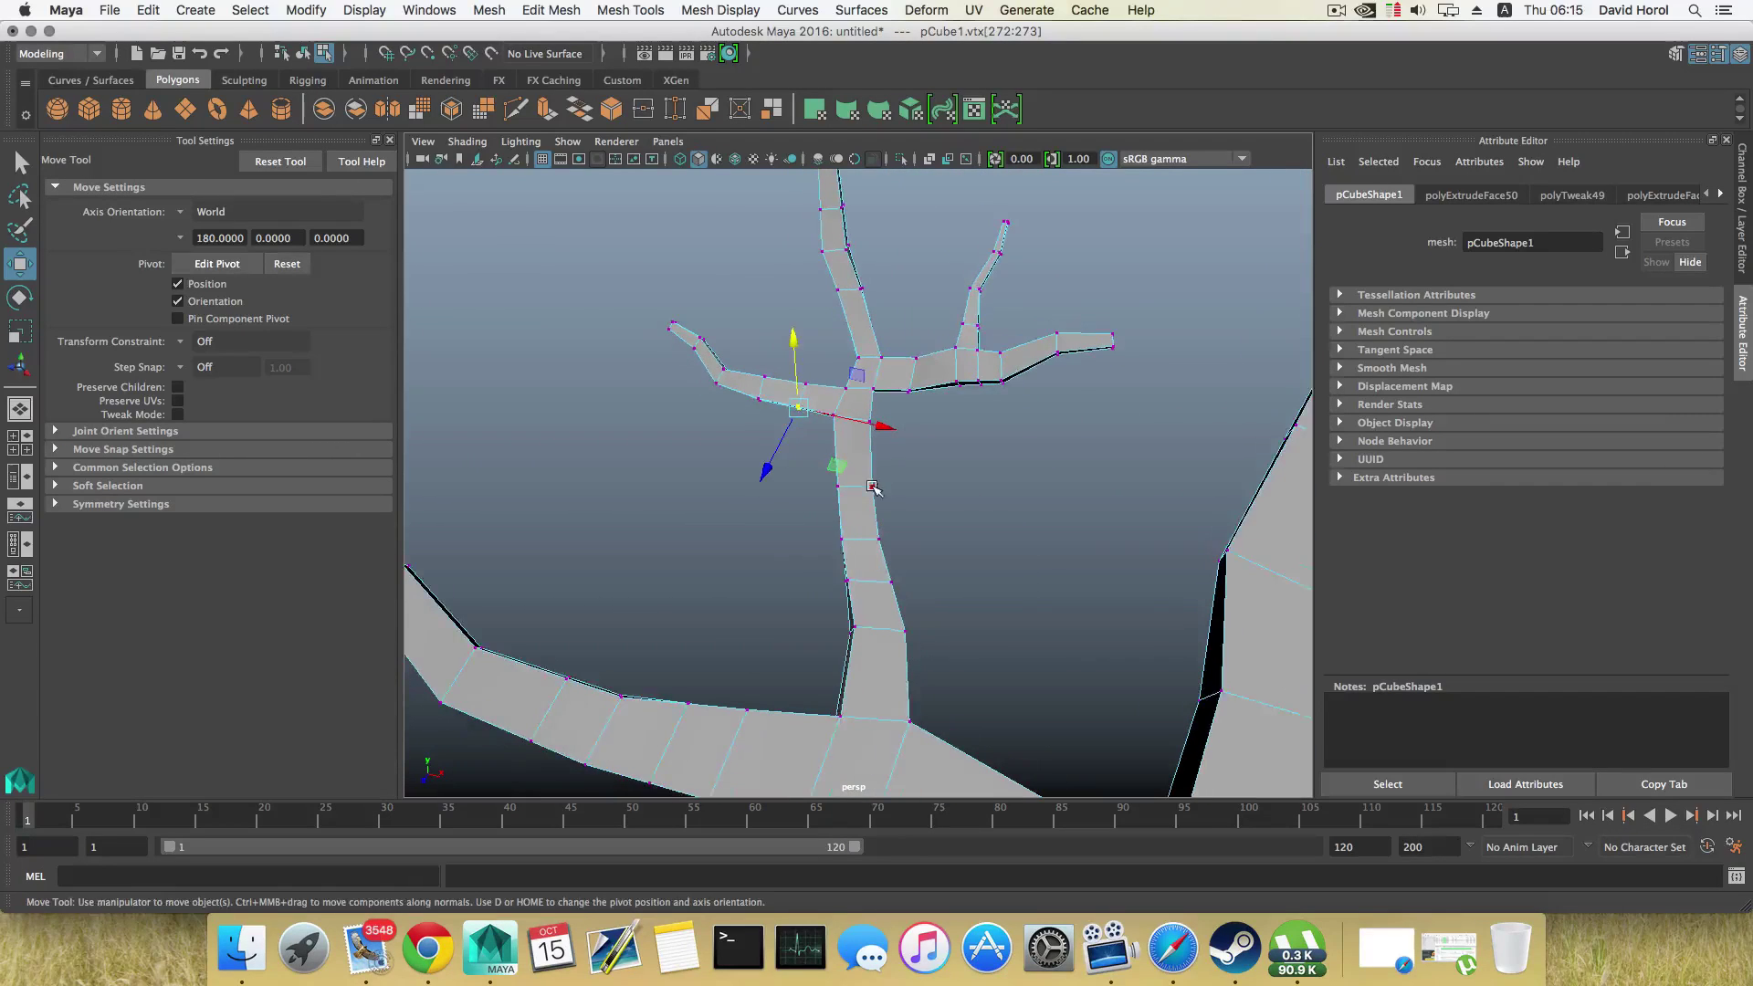
# Step: Insert an edge loop in the side branch just below the fork, then return to face selection with the Select tool
pyautogui.press('F8')
pyautogui.keyDown('shift'); pyautogui.rightClick(859, 452); pyautogui.keyUp('shift')
pyautogui.keyDown('shift'); pyautogui.moveTo(858, 453); pyautogui.dragTo(765, 478, button='right'); pyautogui.keyUp('shift')
pyautogui.click(872, 455)
pyautogui.keyDown('alt'); pyautogui.moveTo(907, 492); pyautogui.dragTo(783, 520); pyautogui.keyUp('alt')
pyautogui.rightClick(817, 482)
pyautogui.click(816, 532)
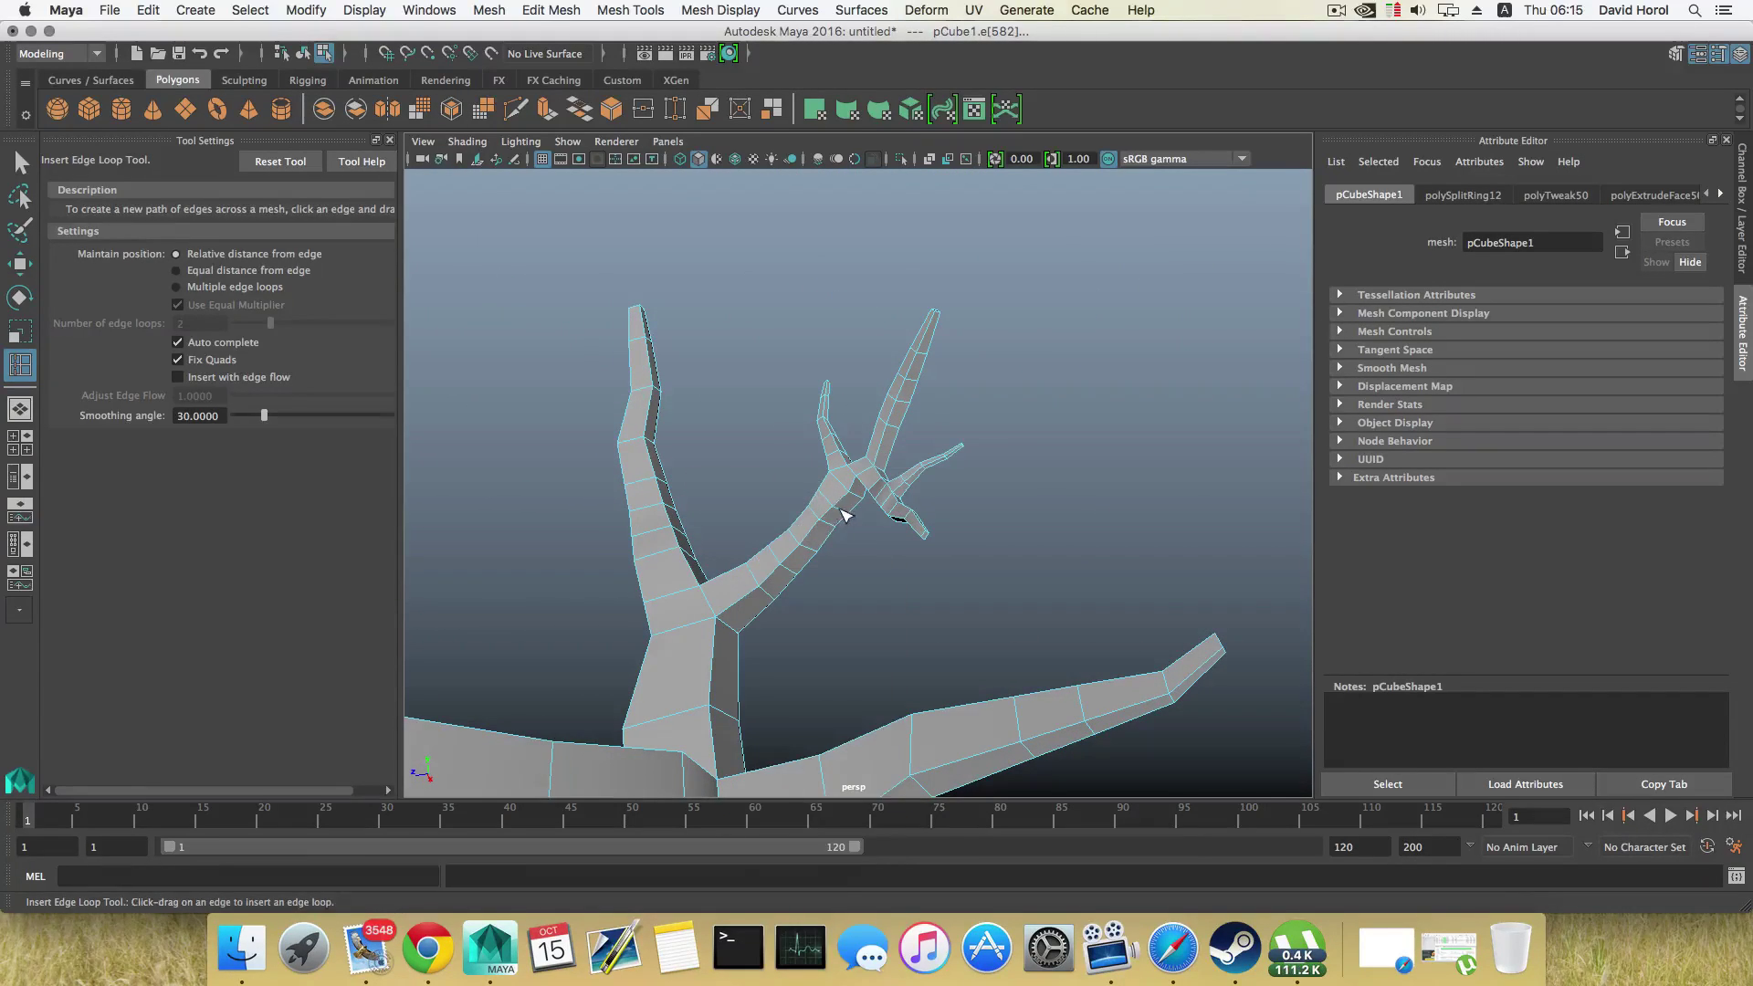
pyautogui.press('q')
# Step: Select the large branch's side face just past the side branch's base, extrude it about 2.1 units and angle the end
pyautogui.click(834, 519)
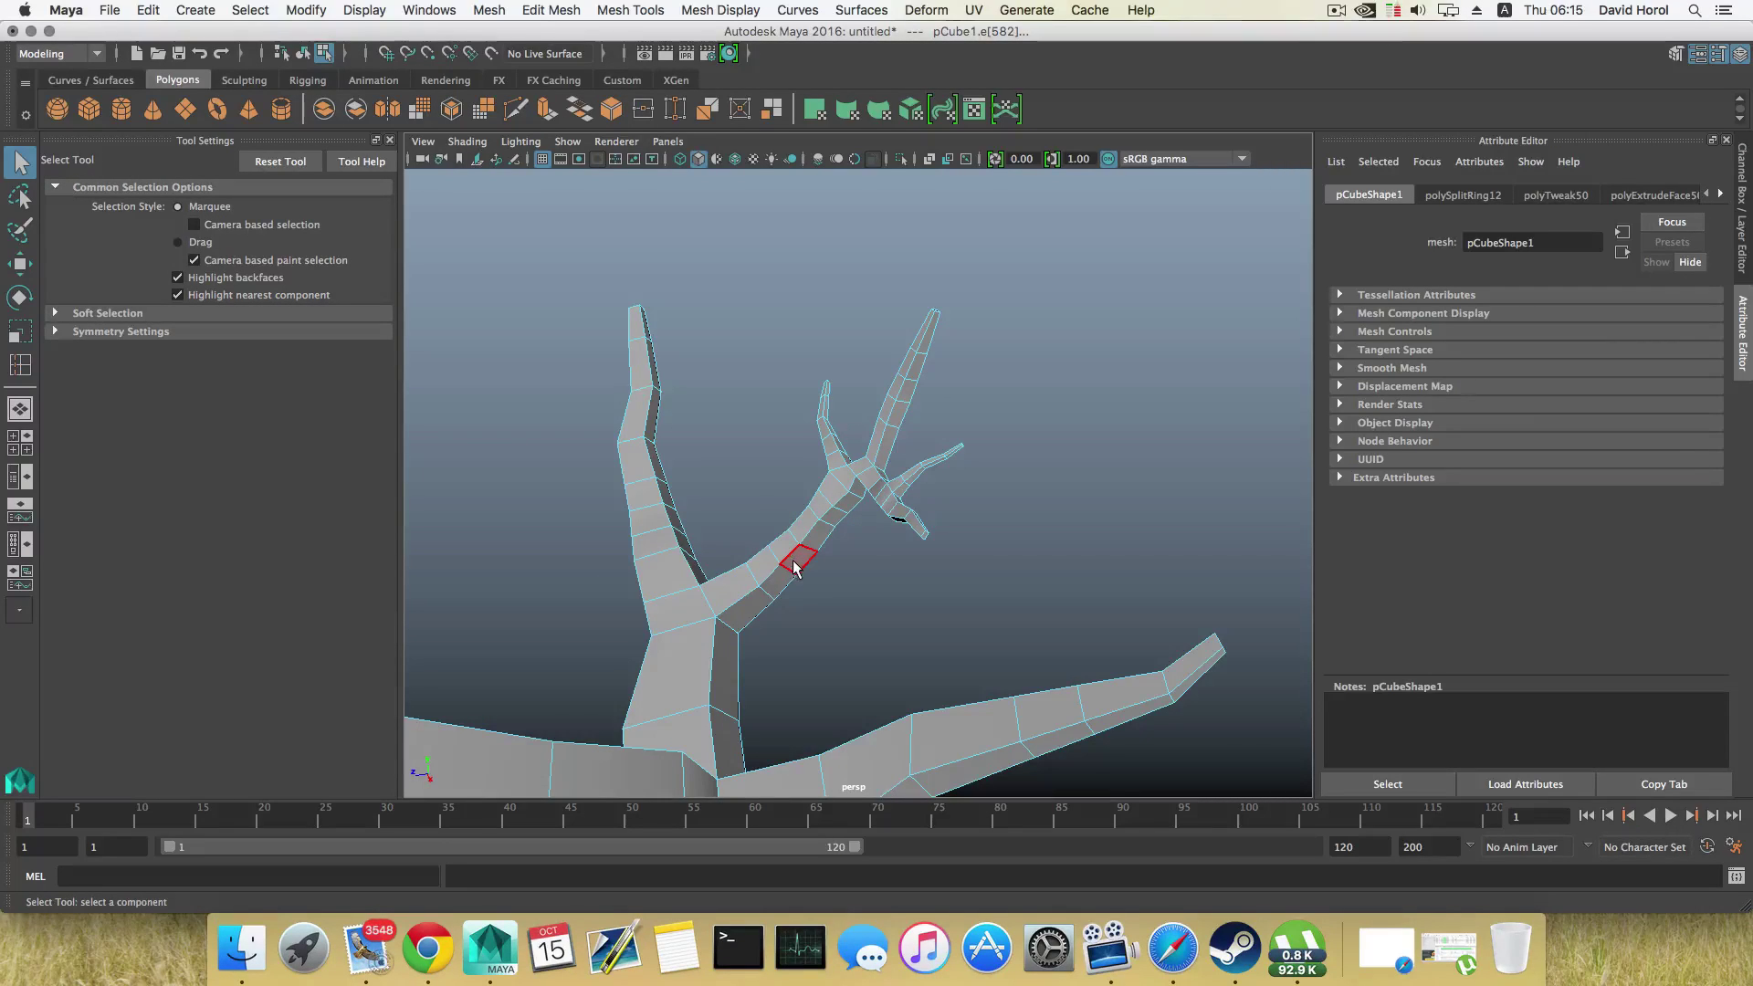
pyautogui.keyDown('alt'); pyautogui.moveTo(772, 652); pyautogui.dragTo(930, 612); pyautogui.keyUp('alt')
pyautogui.keyDown('alt'); pyautogui.moveTo(930, 611); pyautogui.dragTo(747, 581, button='middle'); pyautogui.keyUp('alt')
pyautogui.keyDown('alt'); pyautogui.moveTo(746, 580); pyautogui.dragTo(798, 568); pyautogui.keyUp('alt')
pyautogui.keyDown('alt'); pyautogui.moveTo(787, 501); pyautogui.dragTo(882, 528); pyautogui.keyUp('alt')
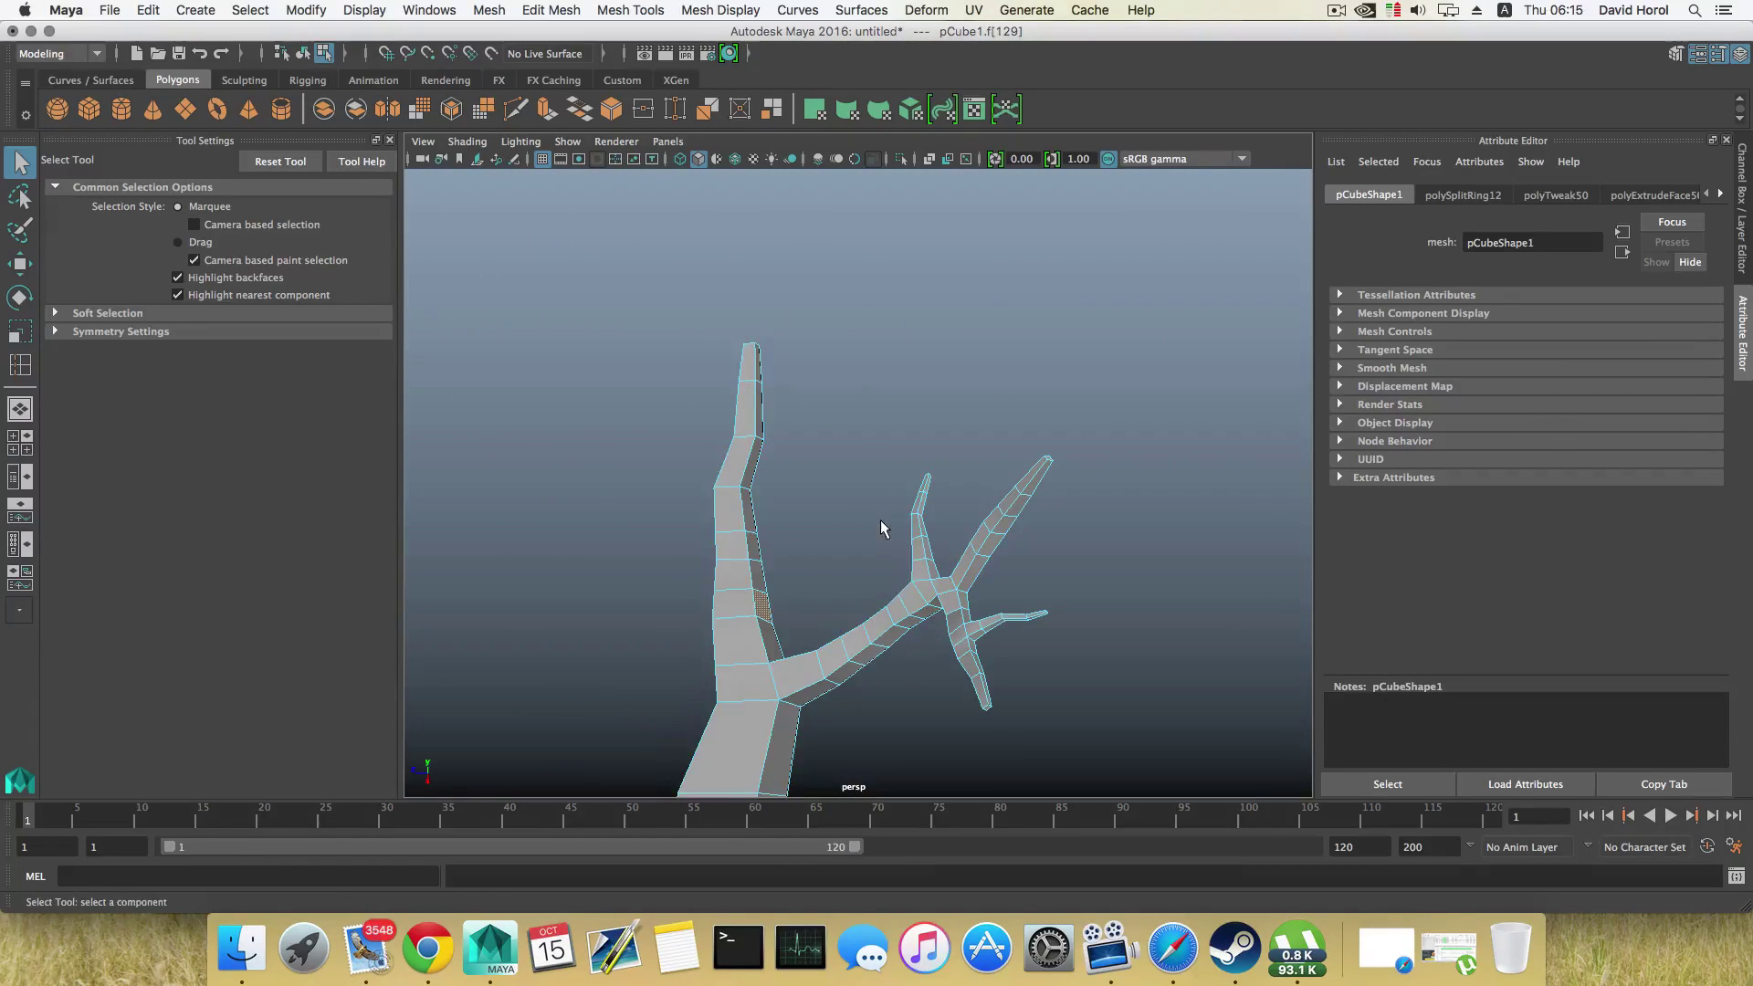
pyautogui.click(546, 110)
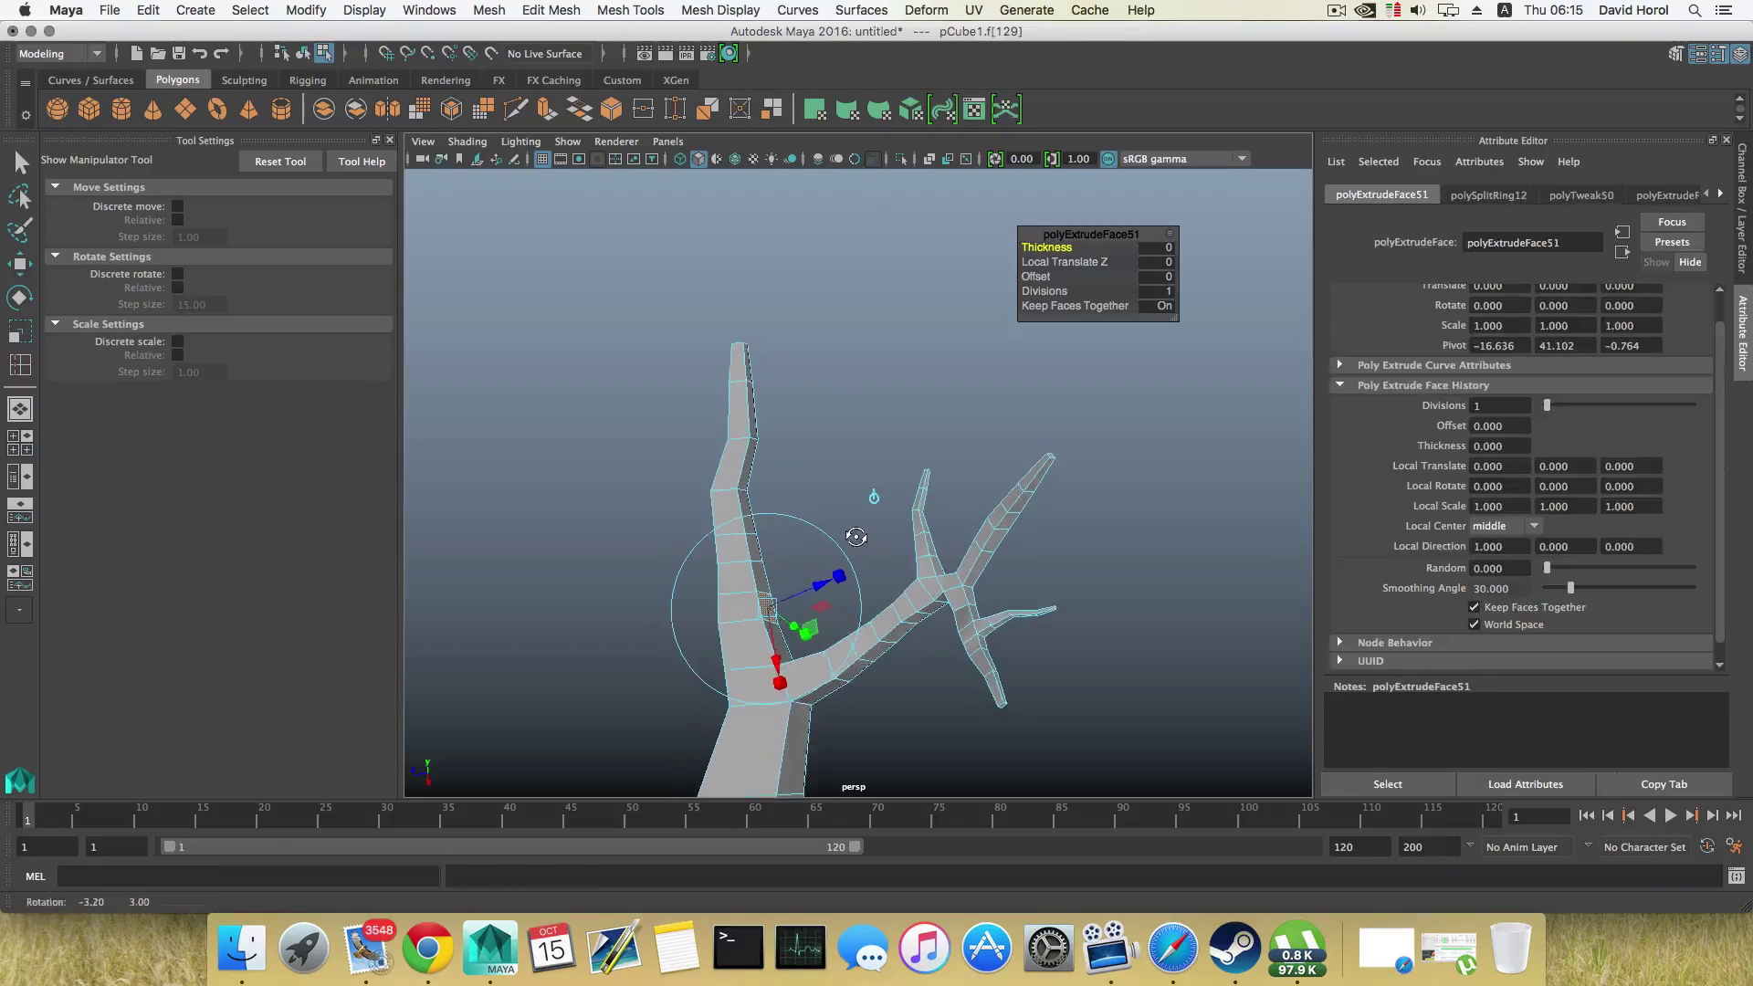
pyautogui.moveTo(818, 597); pyautogui.dragTo(845, 578)
pyautogui.press('e')
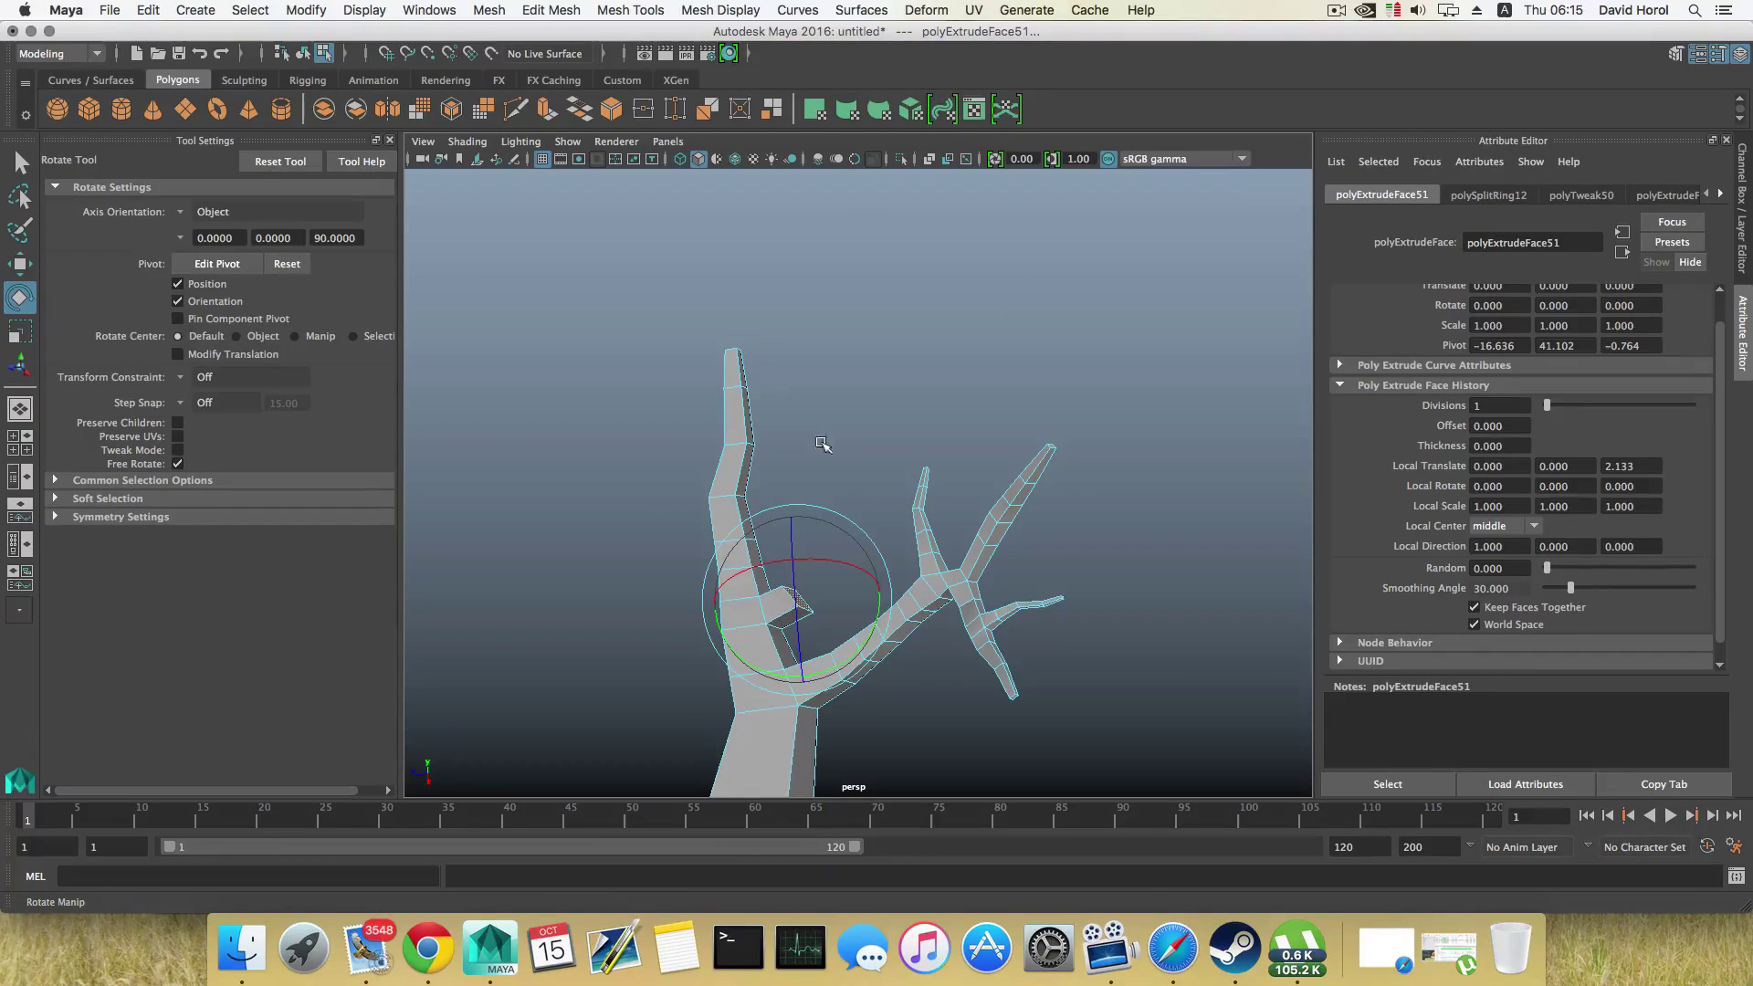
pyautogui.press('w')
pyautogui.keyDown('alt'); pyautogui.moveTo(794, 558); pyautogui.dragTo(901, 496); pyautogui.keyUp('alt')
# Step: Extend the new side branch with an extrusion of about 3.1 units, scaling, moving and rotating the end face
pyautogui.click(546, 111)
pyautogui.press('r')
pyautogui.press('w')
pyautogui.press('e')
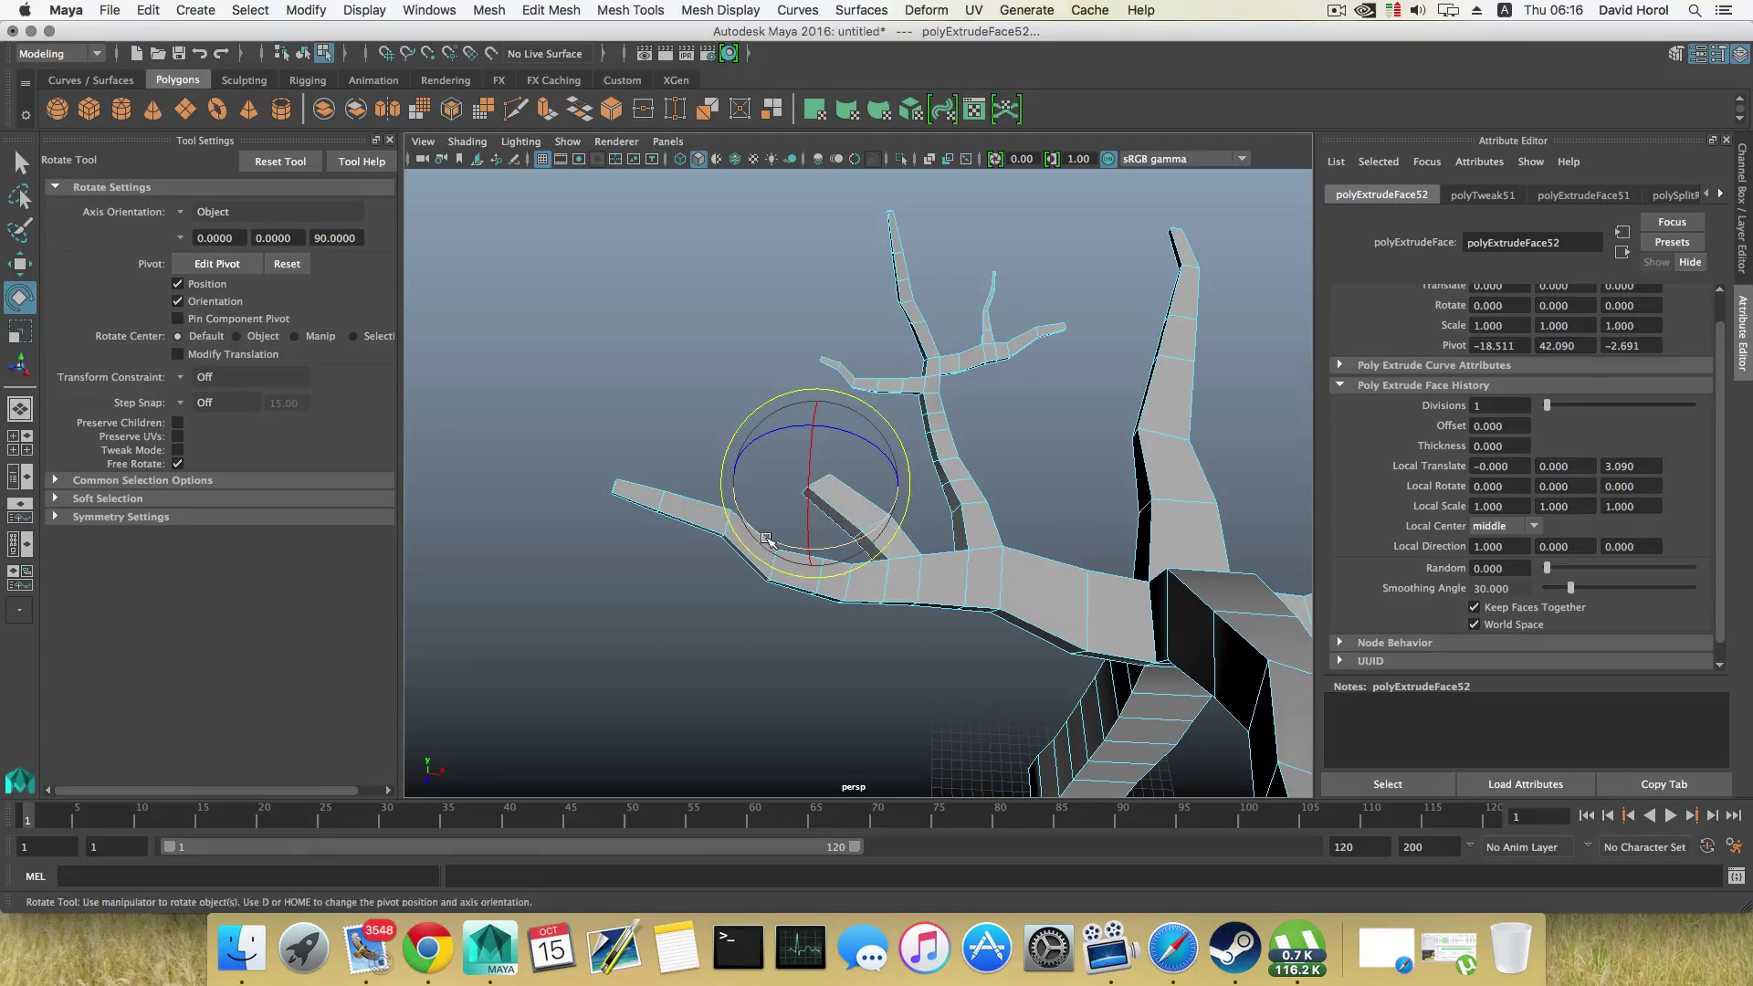
pyautogui.moveTo(767, 538); pyautogui.dragTo(904, 511)
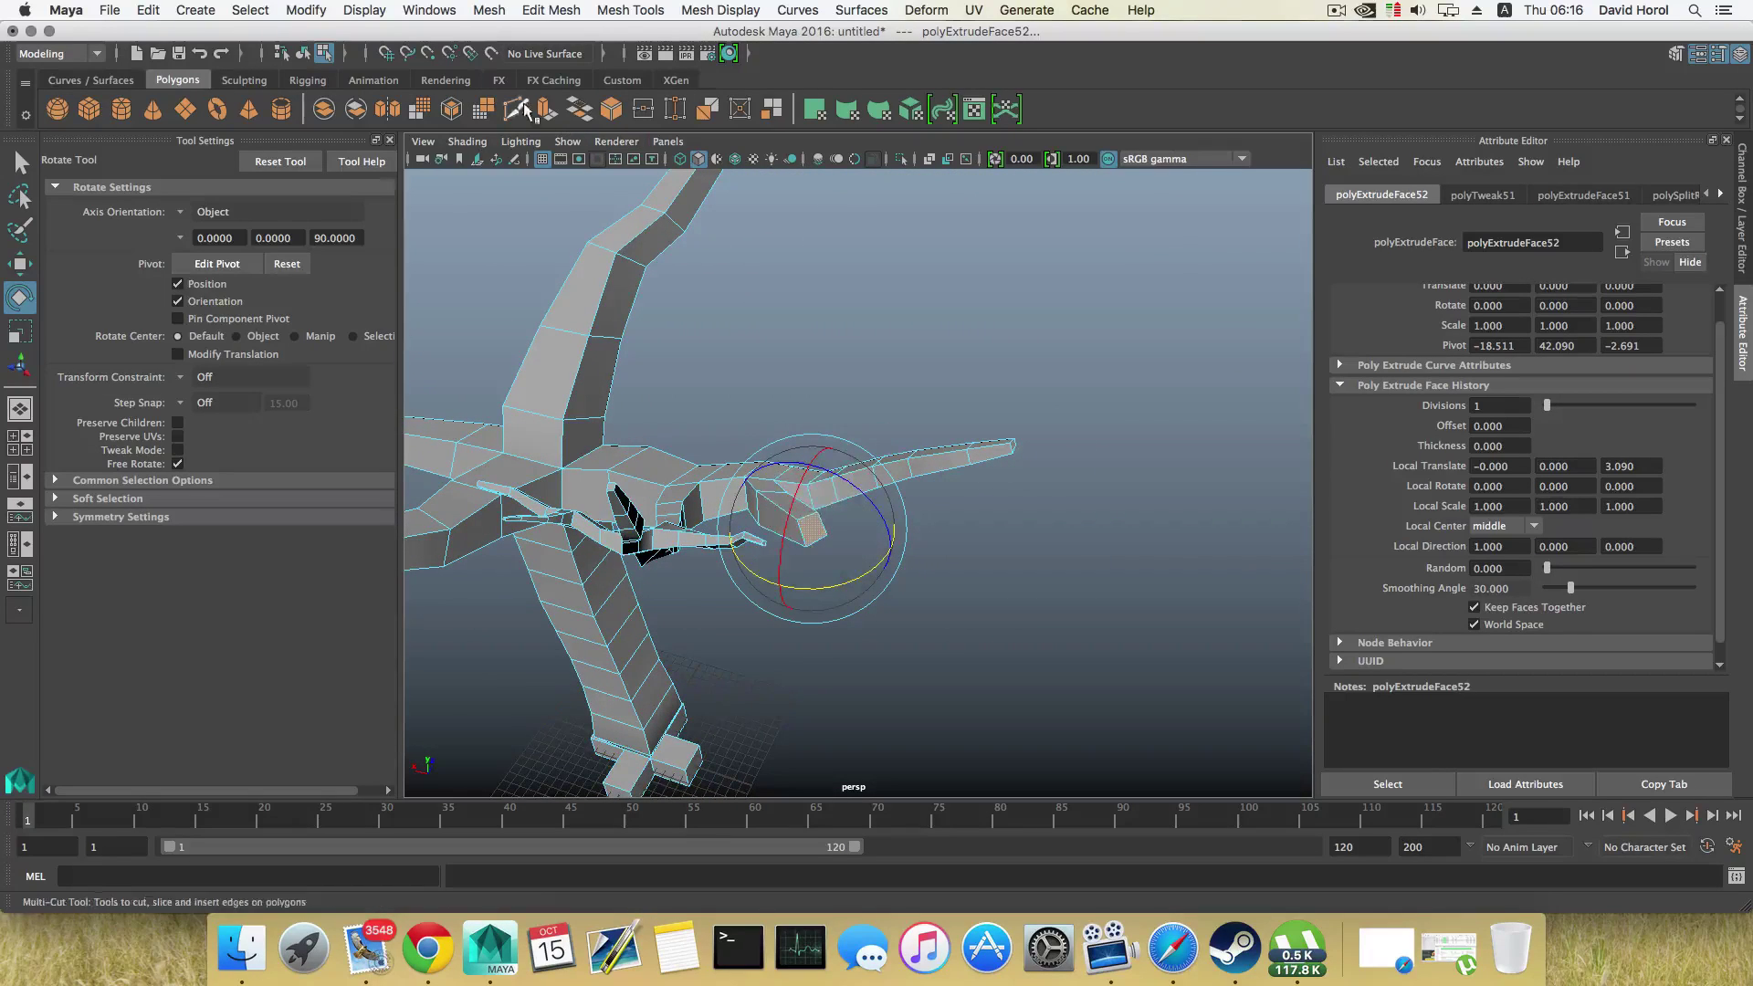
# Step: Extrude the new side branch's end face about another 3.1 units and scale it down
pyautogui.hotkey('ctrl', 'e')
pyautogui.keyDown('alt'); pyautogui.moveTo(911, 591); pyautogui.dragTo(969, 589); pyautogui.keyUp('alt')
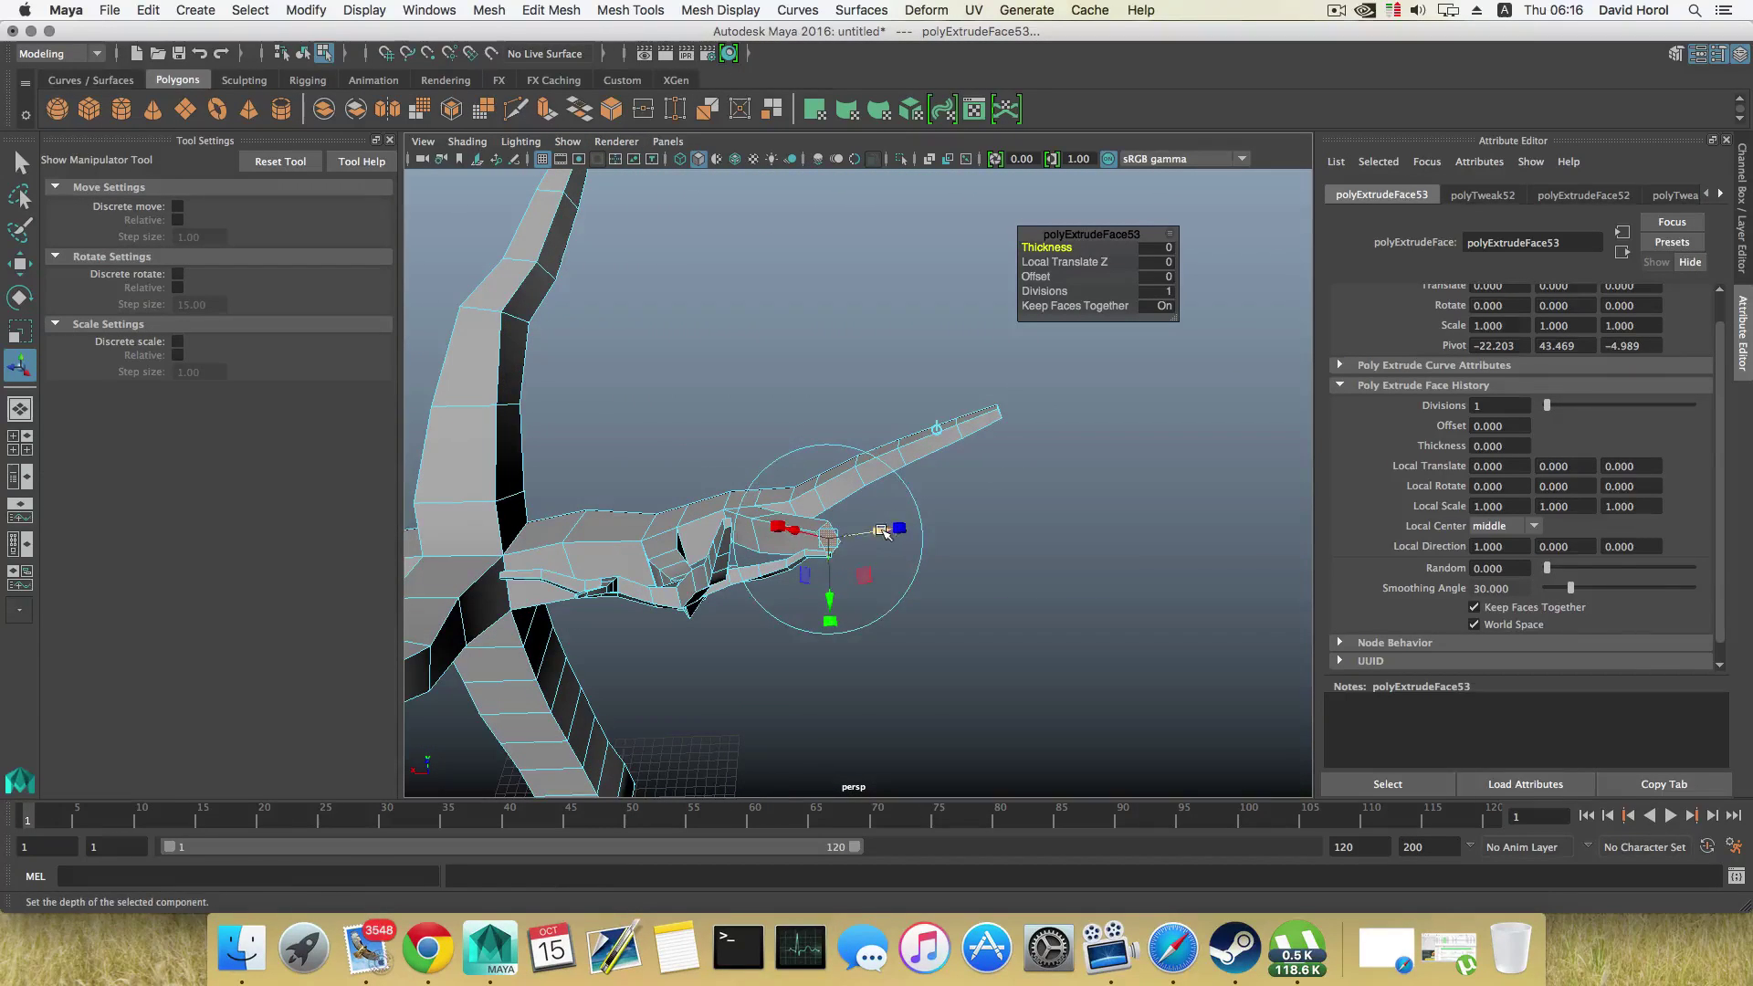
pyautogui.moveTo(882, 530); pyautogui.dragTo(832, 535)
pyautogui.press('r')
pyautogui.press('w')
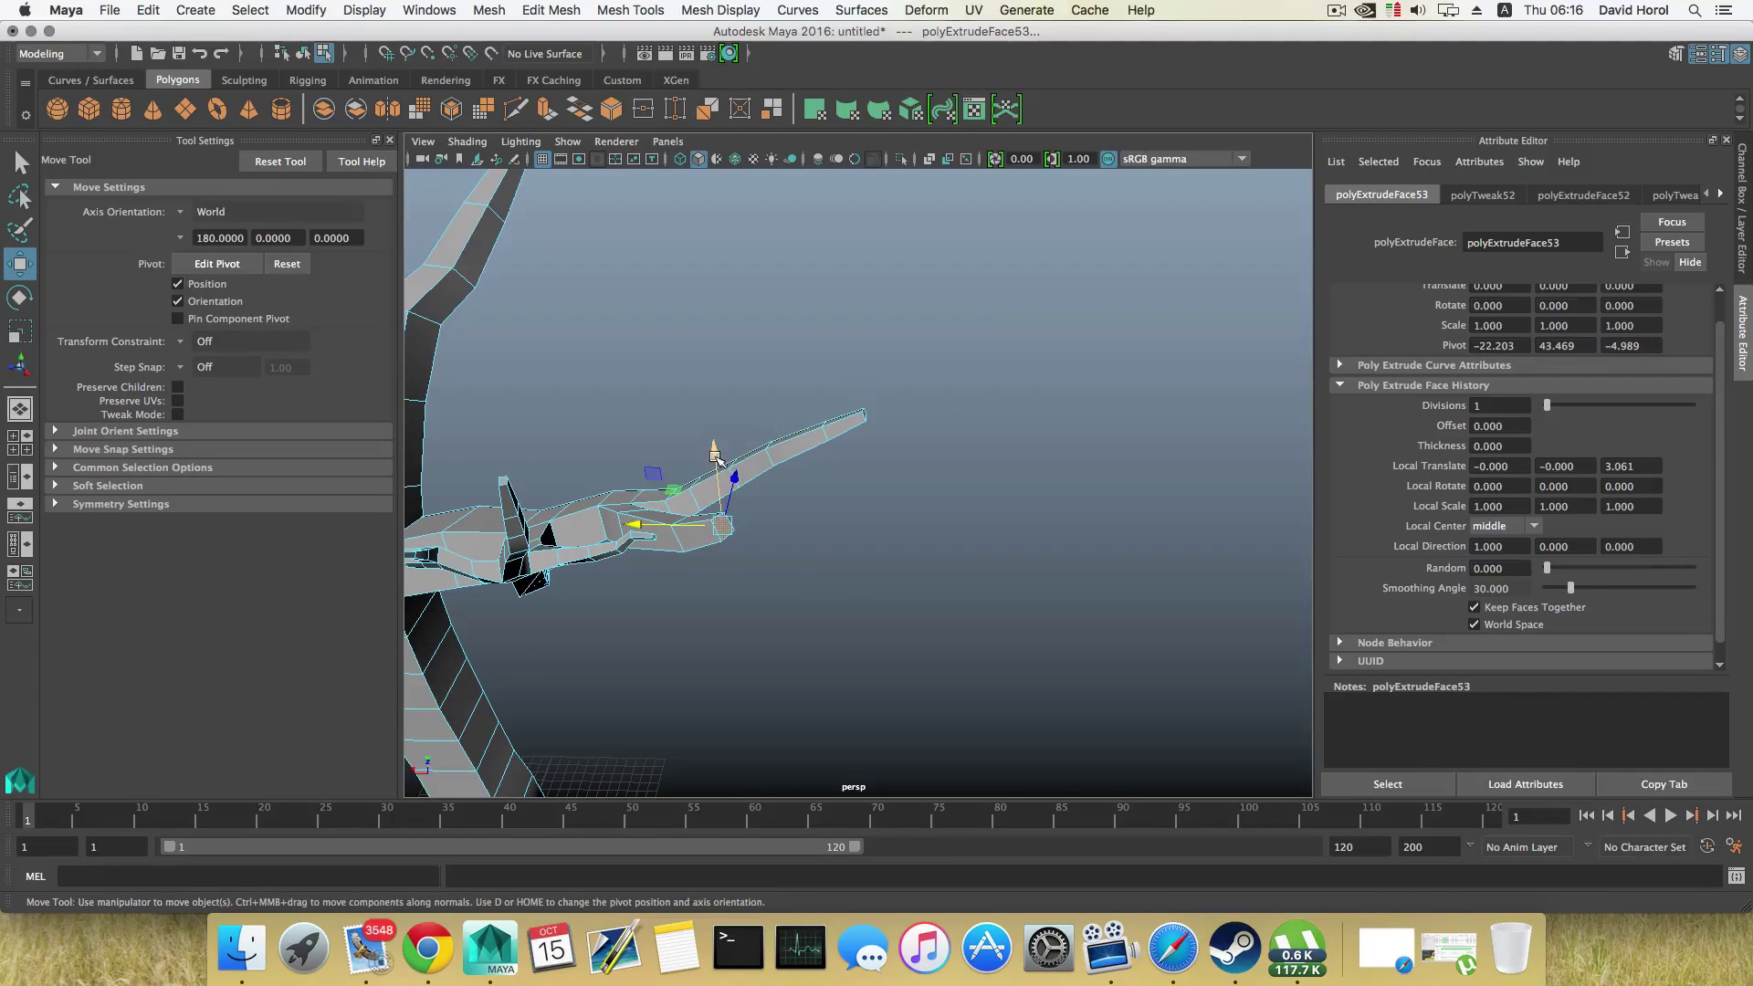
# Step: Move the new side branch's end face, then extrude it about 4.1 units and scale down the end
pyautogui.moveTo(721, 475); pyautogui.dragTo(667, 406)
pyautogui.click(547, 108)
pyautogui.press('r')
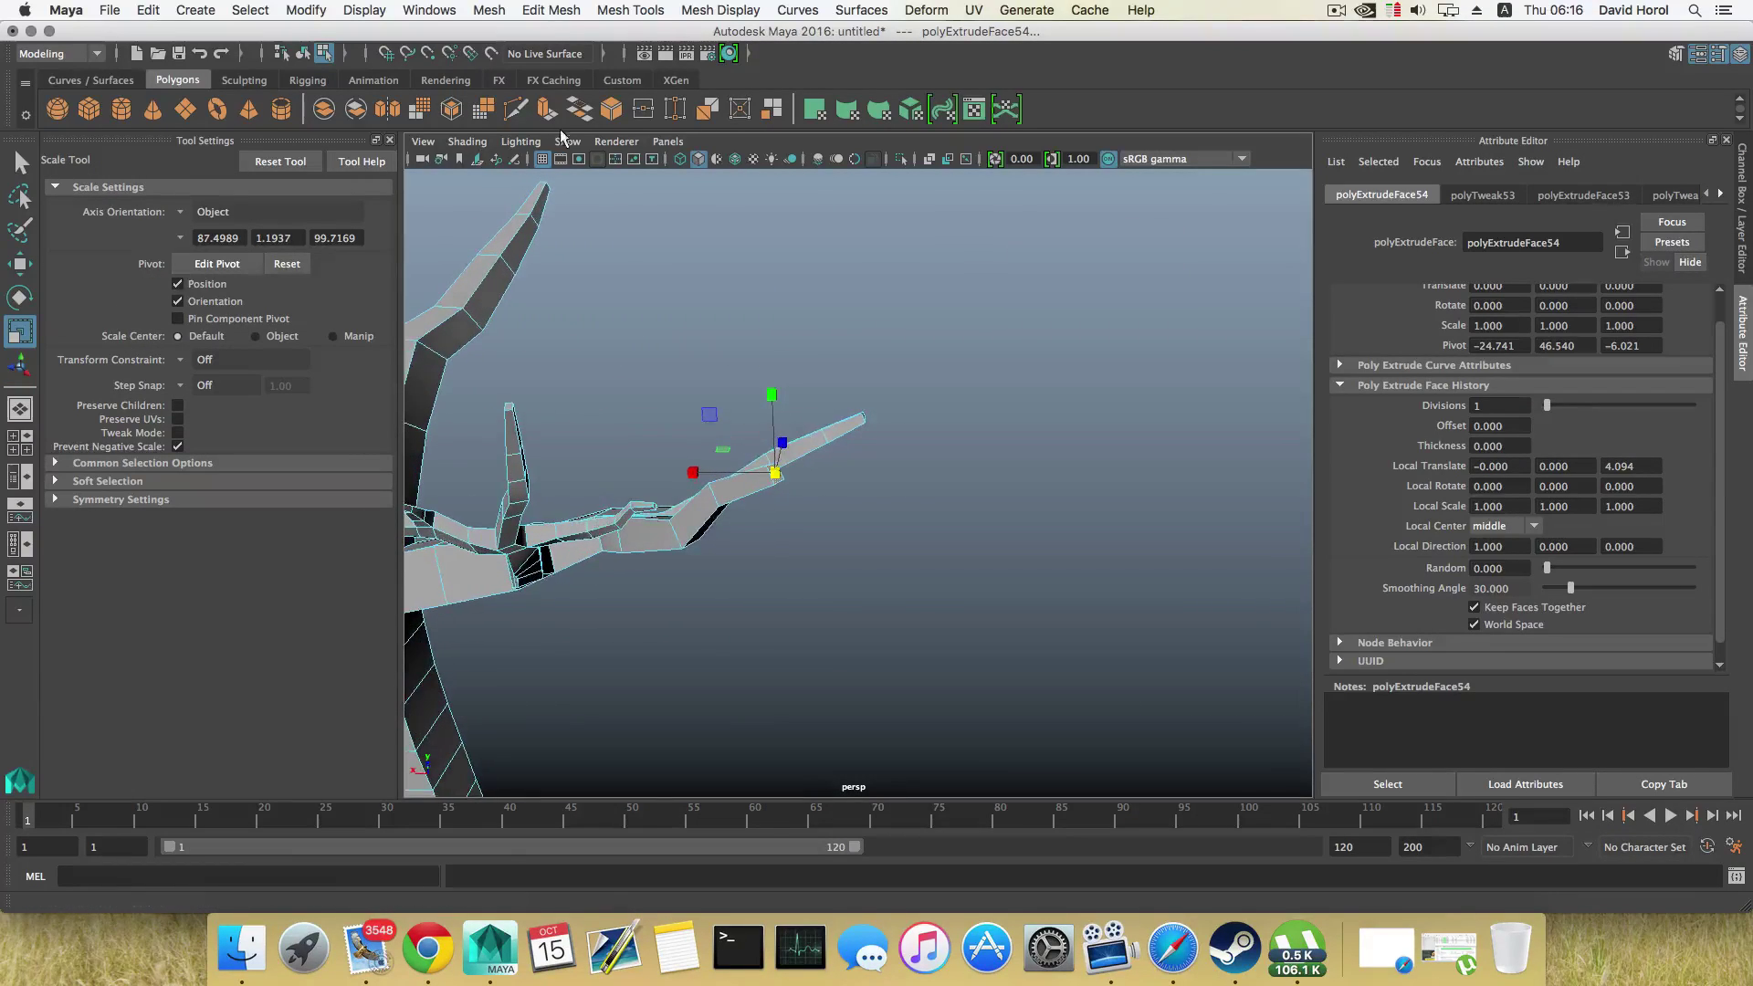
# Step: Finish the side branch's tip with two more extrusions of the end face, scaling each one down to taper it
pyautogui.click(546, 108)
pyautogui.keyDown('alt'); pyautogui.moveTo(742, 472); pyautogui.dragTo(895, 446); pyautogui.keyUp('alt')
pyautogui.press('r')
pyautogui.click(548, 111)
pyautogui.press('r')
pyautogui.click(896, 451)
pyautogui.keyDown('alt'); pyautogui.moveTo(923, 504); pyautogui.dragTo(939, 493); pyautogui.keyUp('alt')
# Step: Insert two edge loops around the large branch between the trunk and its side branch
pyautogui.press('F8')
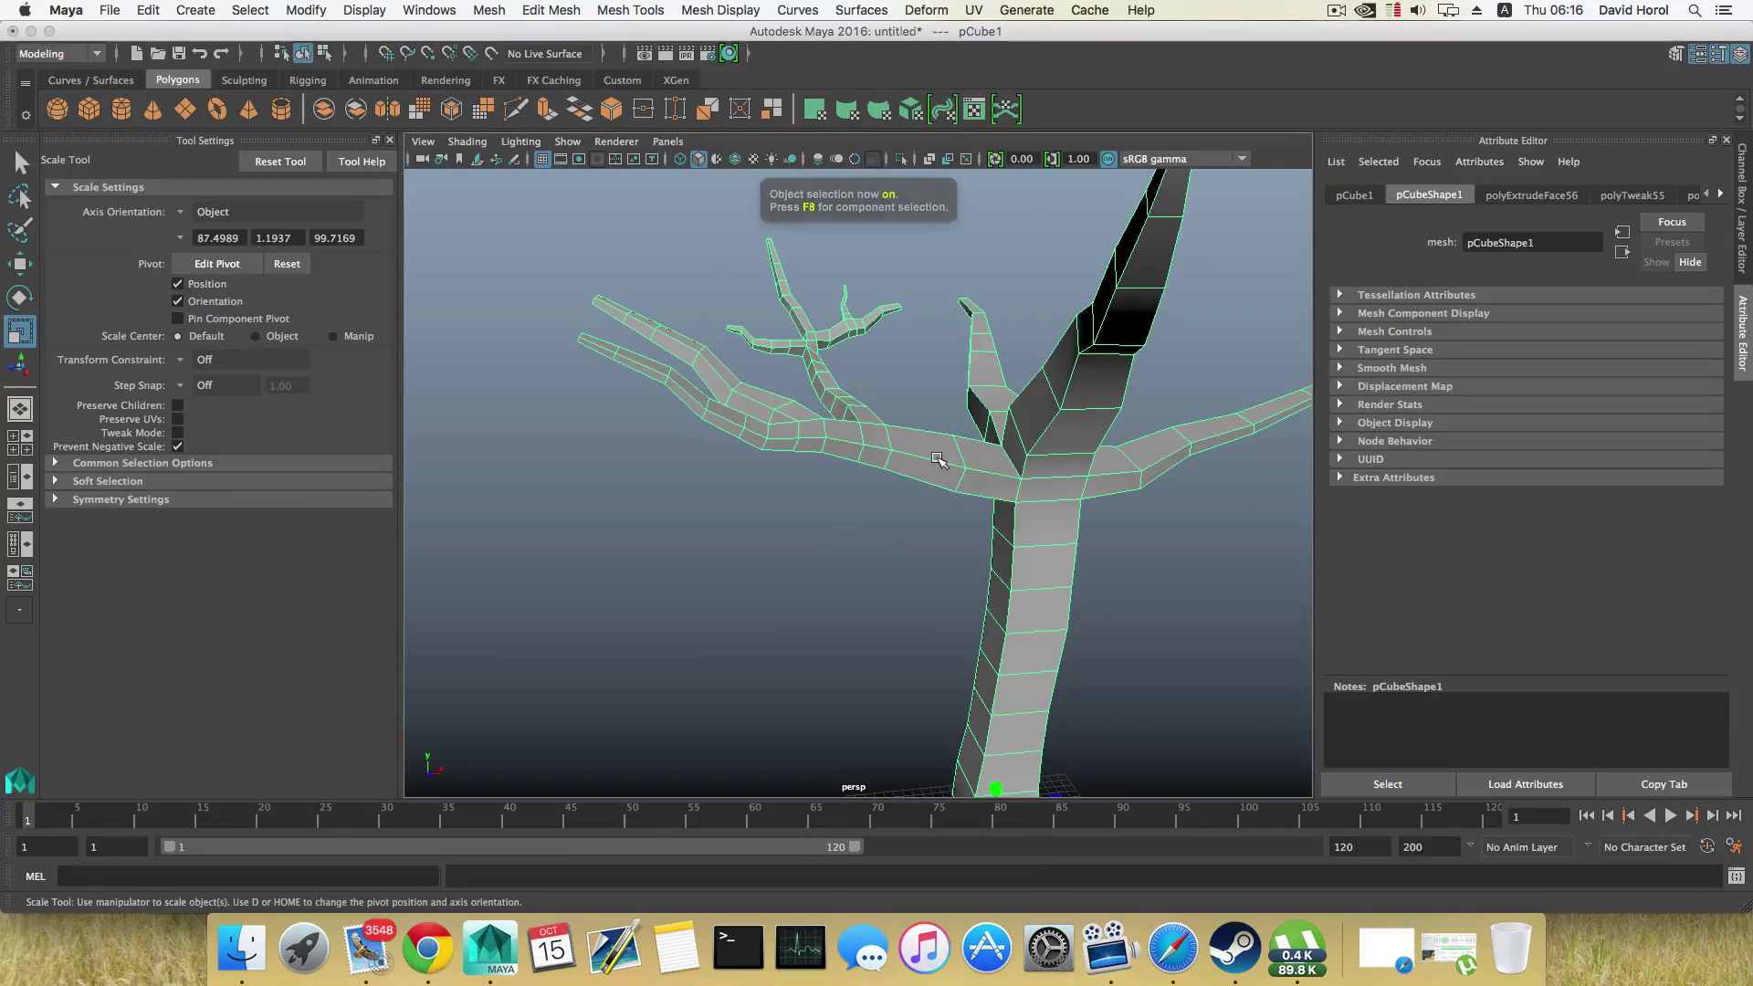
pyautogui.keyDown('shift'); pyautogui.moveTo(938, 459); pyautogui.dragTo(785, 481, button='right'); pyautogui.keyUp('shift')
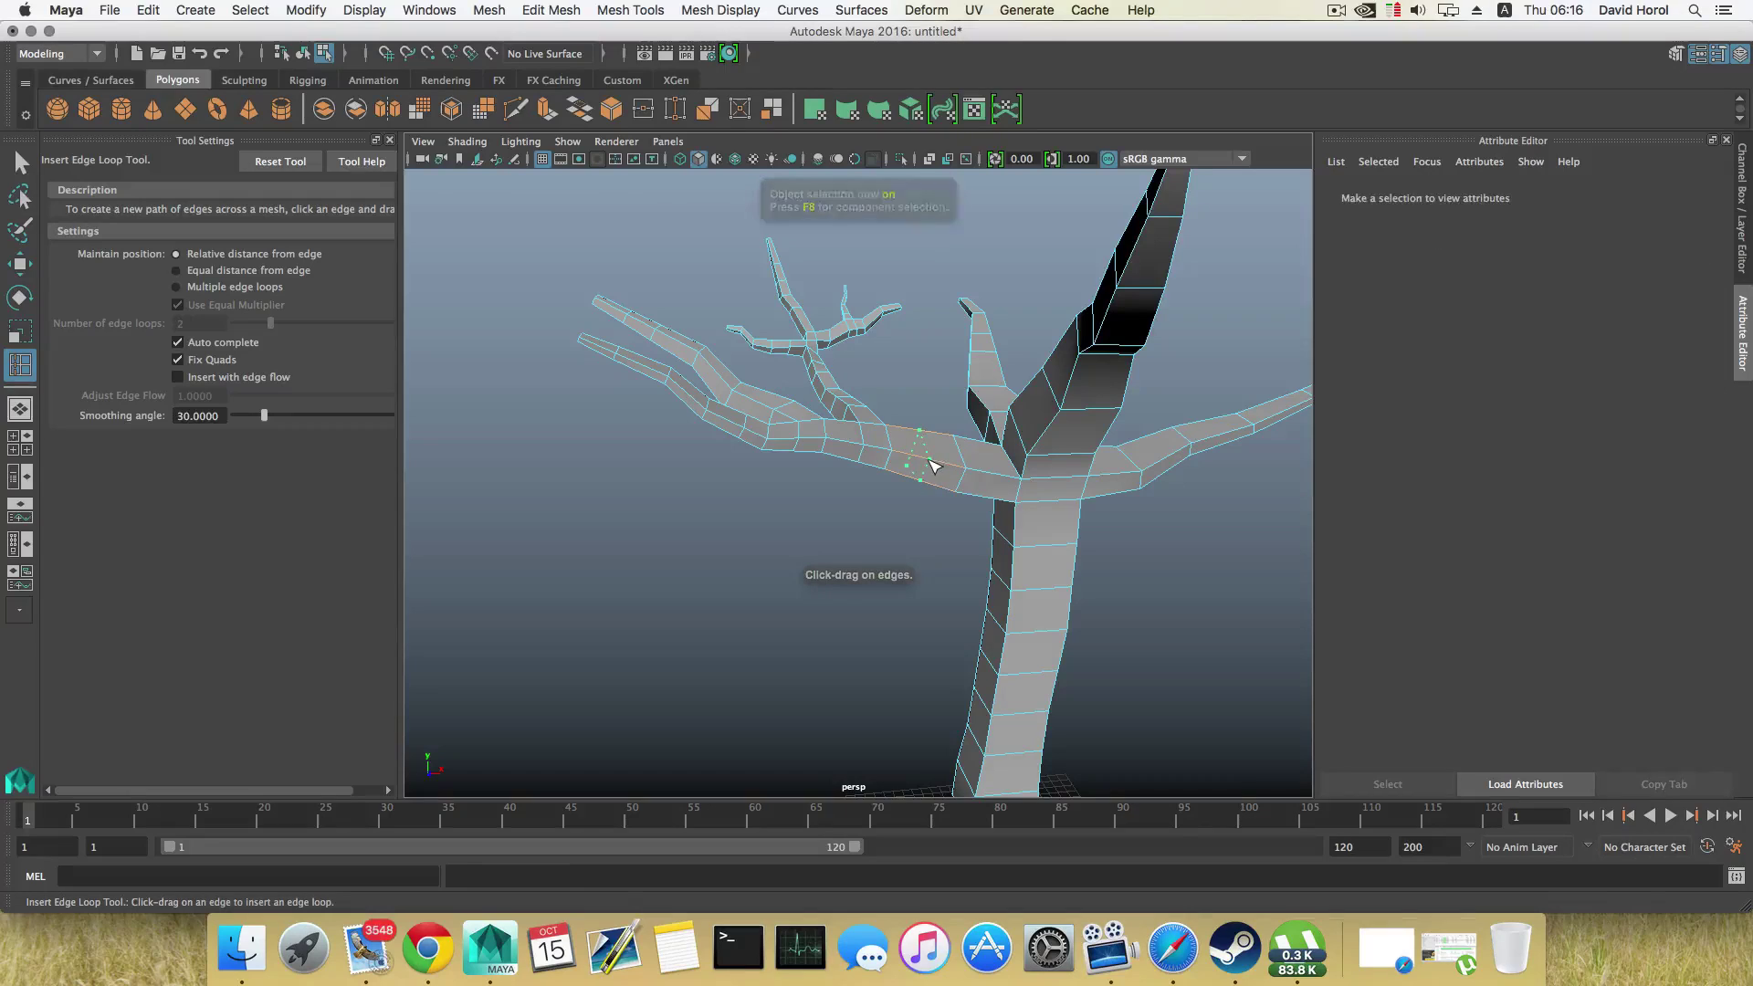
pyautogui.click(932, 467)
pyautogui.click(989, 481)
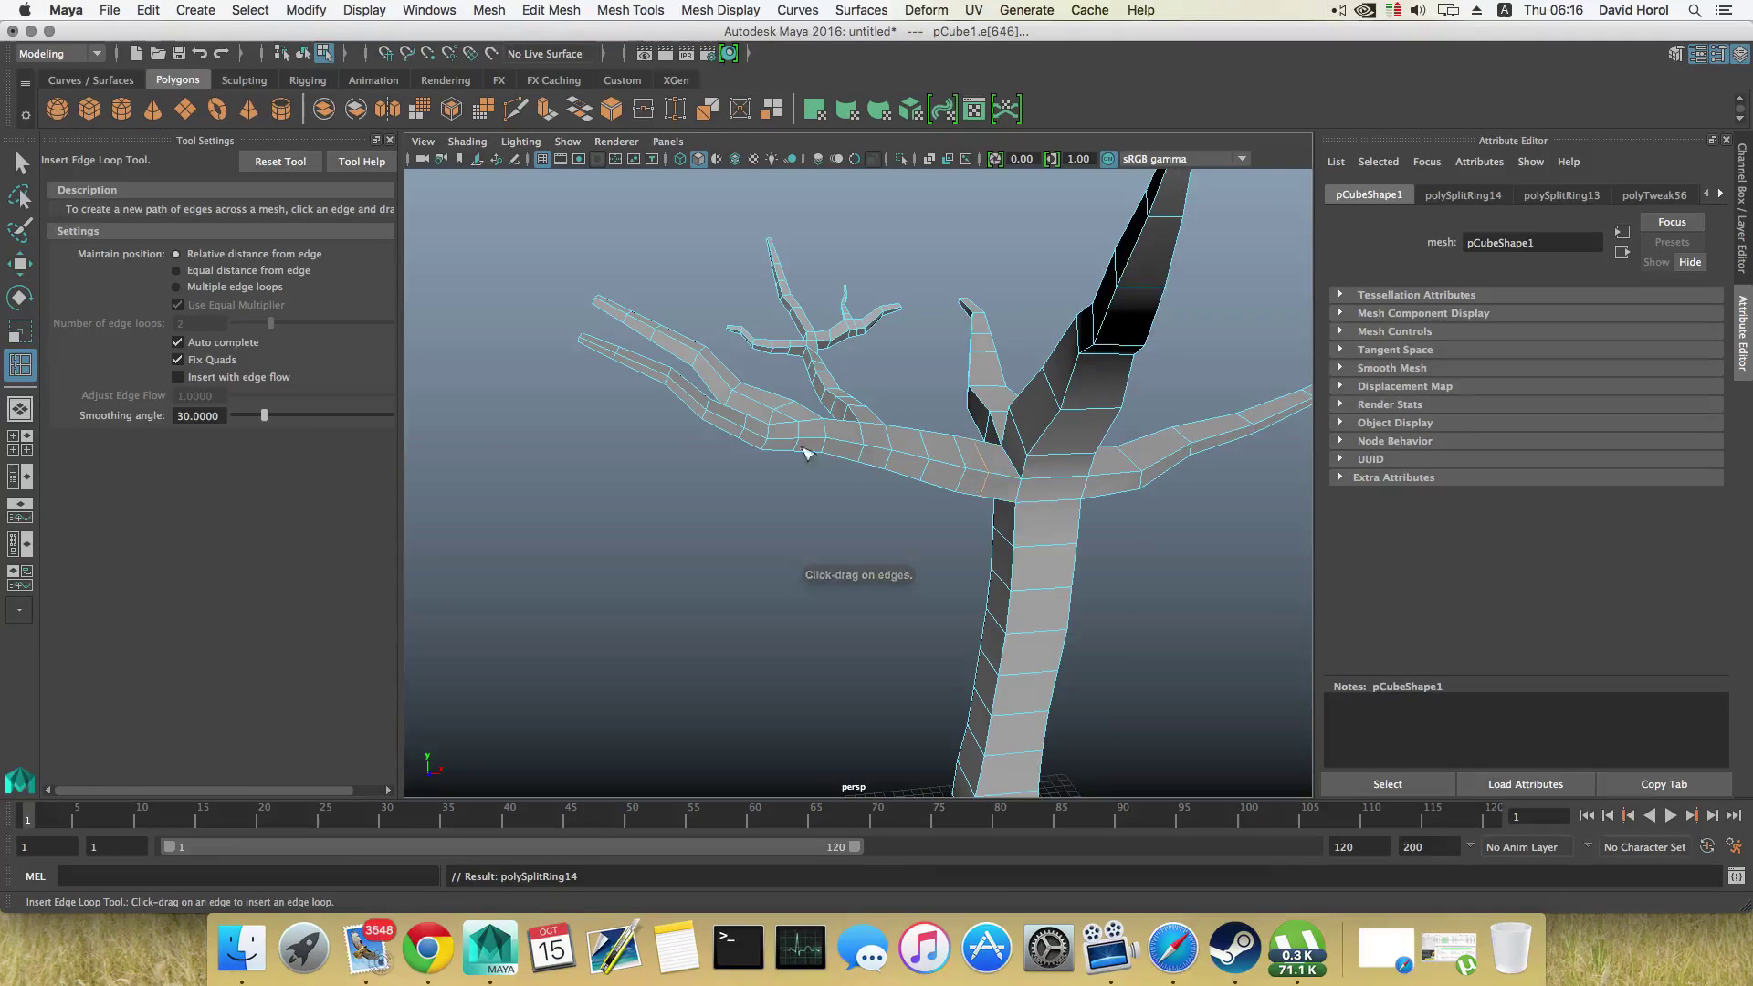
# Step: Insert further edge loops in the newly extruded side branch near its bend
pyautogui.scroll(3, 785, 457)
pyautogui.keyDown('alt'); pyautogui.moveTo(775, 474); pyautogui.dragTo(826, 610); pyautogui.keyUp('alt')
pyautogui.keyDown('alt'); pyautogui.moveTo(826, 609); pyautogui.dragTo(917, 490, button='middle'); pyautogui.keyUp('alt')
pyautogui.moveTo(920, 495)
pyautogui.keyDown('alt'); pyautogui.mouseDown()
pyautogui.moveTo(949, 479)
pyautogui.moveTo(967, 511)
pyautogui.moveTo(912, 502)
pyautogui.mouseUp(); pyautogui.keyUp('alt')
pyautogui.keyDown('alt'); pyautogui.moveTo(913, 502); pyautogui.dragTo(840, 536, button='middle'); pyautogui.keyUp('alt')
pyautogui.click(806, 368)
# Step: Select the face at the side branch's bend, extrude it about 1.4 units, and scale, move and rotate the end
pyautogui.keyDown('alt'); pyautogui.moveTo(857, 526); pyautogui.dragTo(883, 492); pyautogui.keyUp('alt')
pyautogui.moveTo(882, 482); pyautogui.dragTo(882, 527, button='right')
pyautogui.press('q')
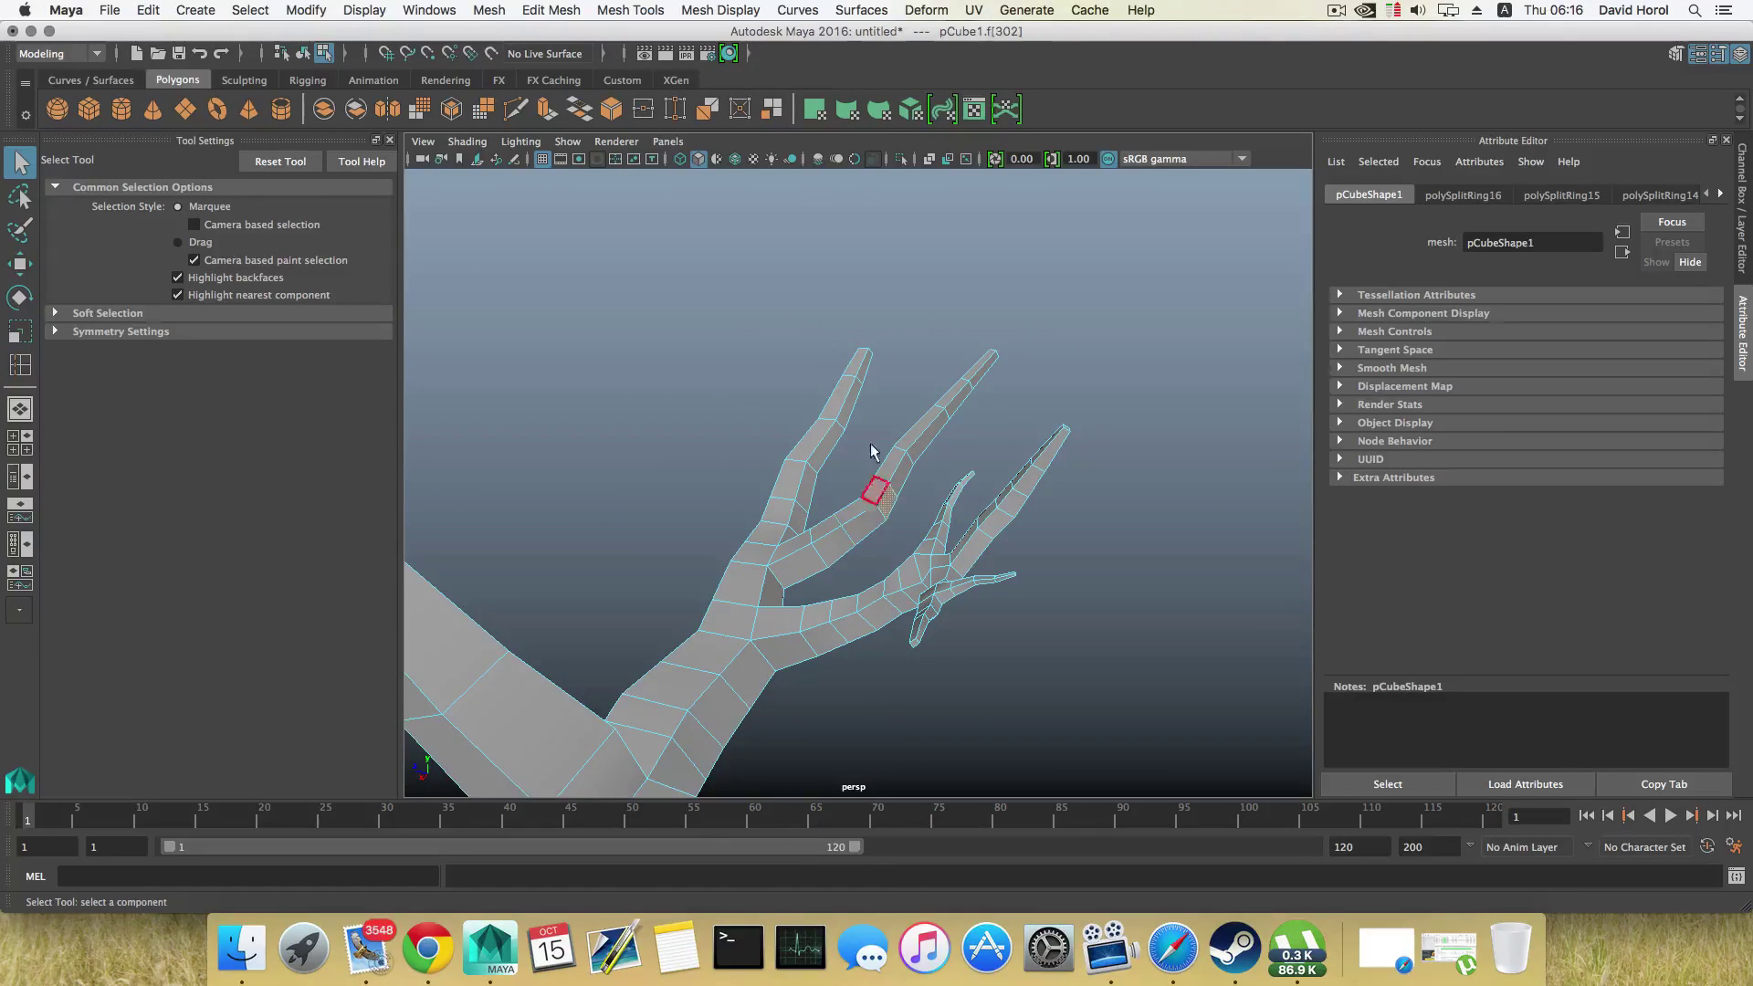
pyautogui.hotkey('ctrl', 'e')
pyautogui.keyDown('alt'); pyautogui.moveTo(926, 432); pyautogui.dragTo(906, 351); pyautogui.keyUp('alt')
pyautogui.moveTo(891, 457); pyautogui.dragTo(917, 534)
pyautogui.press('r')
pyautogui.press('w')
pyautogui.press('e')
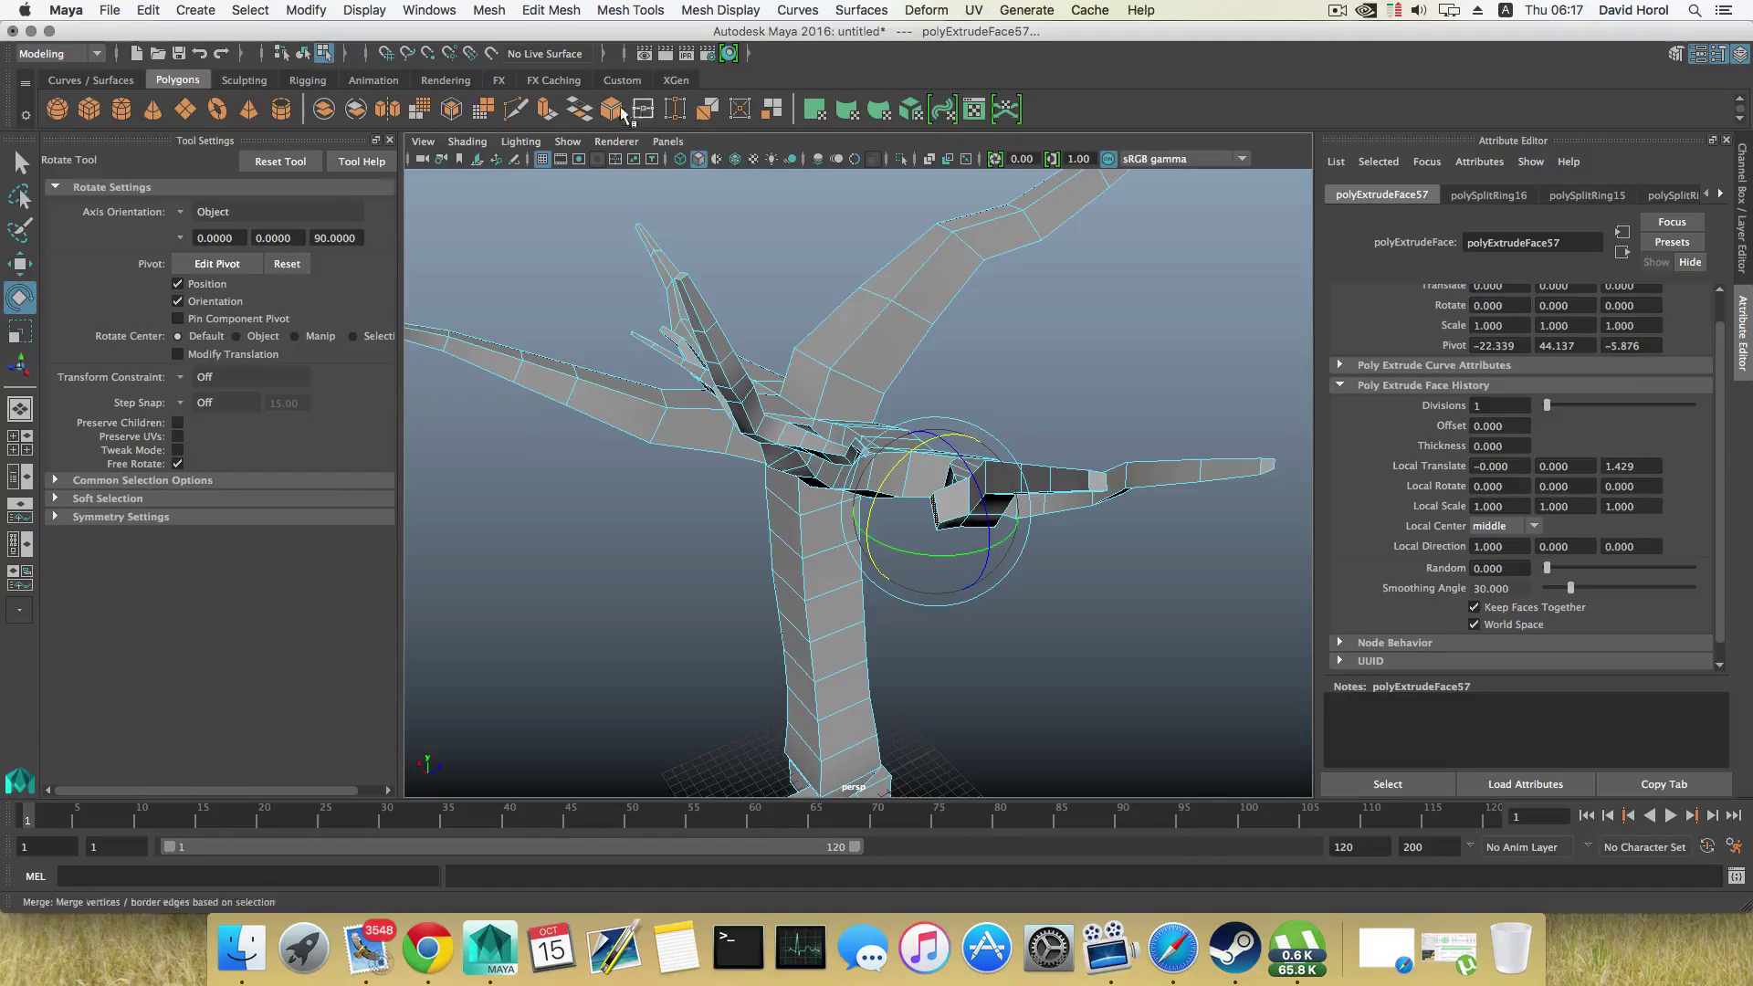
# Step: Lengthen the new twig with two extrusions, the second about 1.5 units, scaling down the end face each time
pyautogui.click(548, 109)
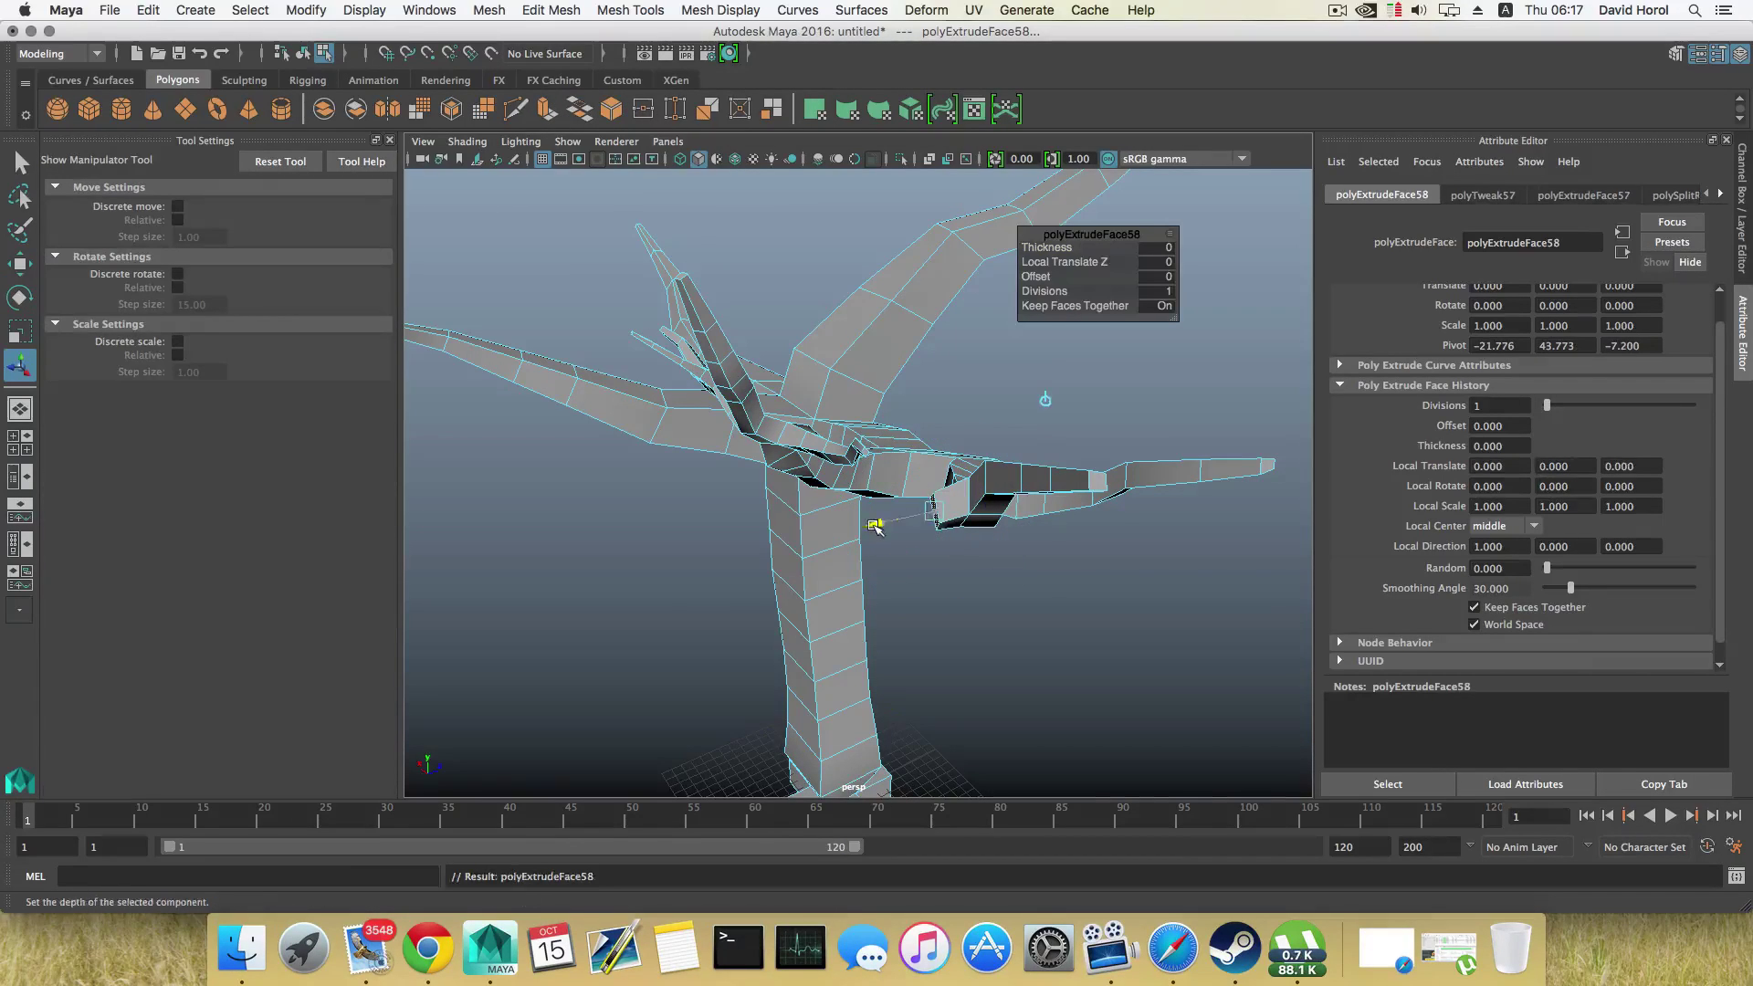
pyautogui.moveTo(874, 526)
pyautogui.mouseDown()
pyautogui.moveTo(902, 522)
pyautogui.moveTo(829, 532)
pyautogui.moveTo(862, 529)
pyautogui.mouseUp()
pyautogui.press('r')
pyautogui.click(548, 109)
pyautogui.press('r')
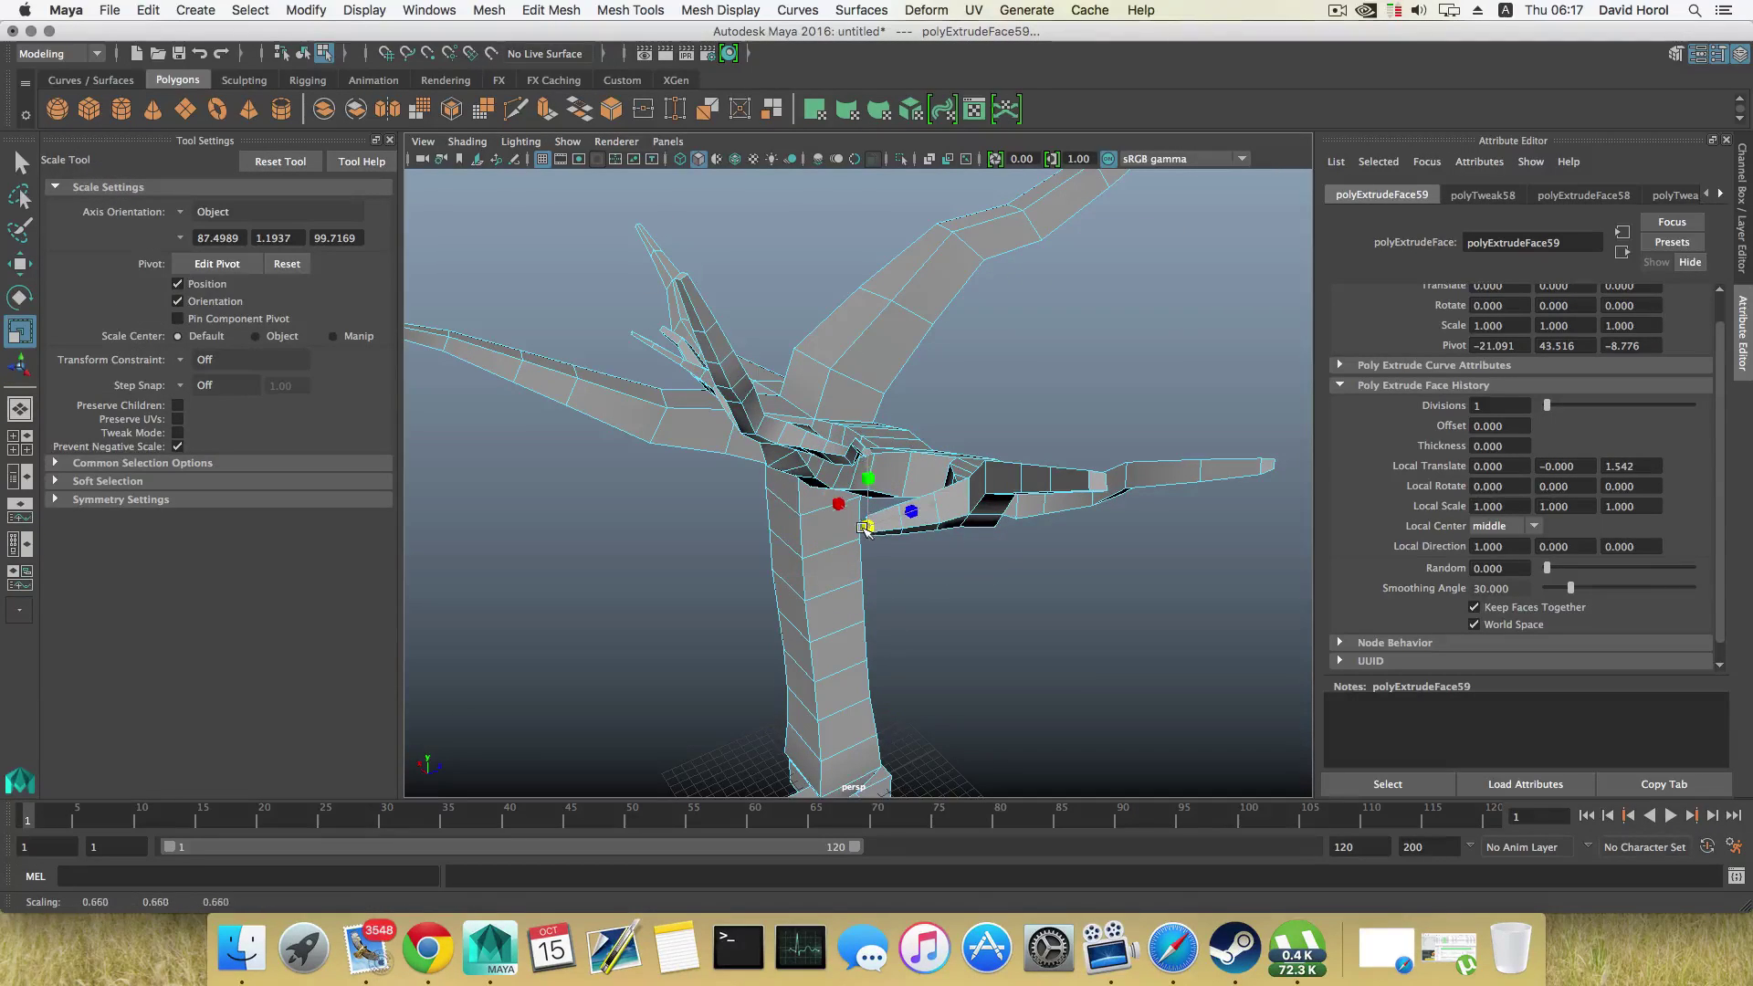
# Step: Extrude the twig's end face about 1.6 and then 1.8 units, scaling each end down to form a tip
pyautogui.click(548, 110)
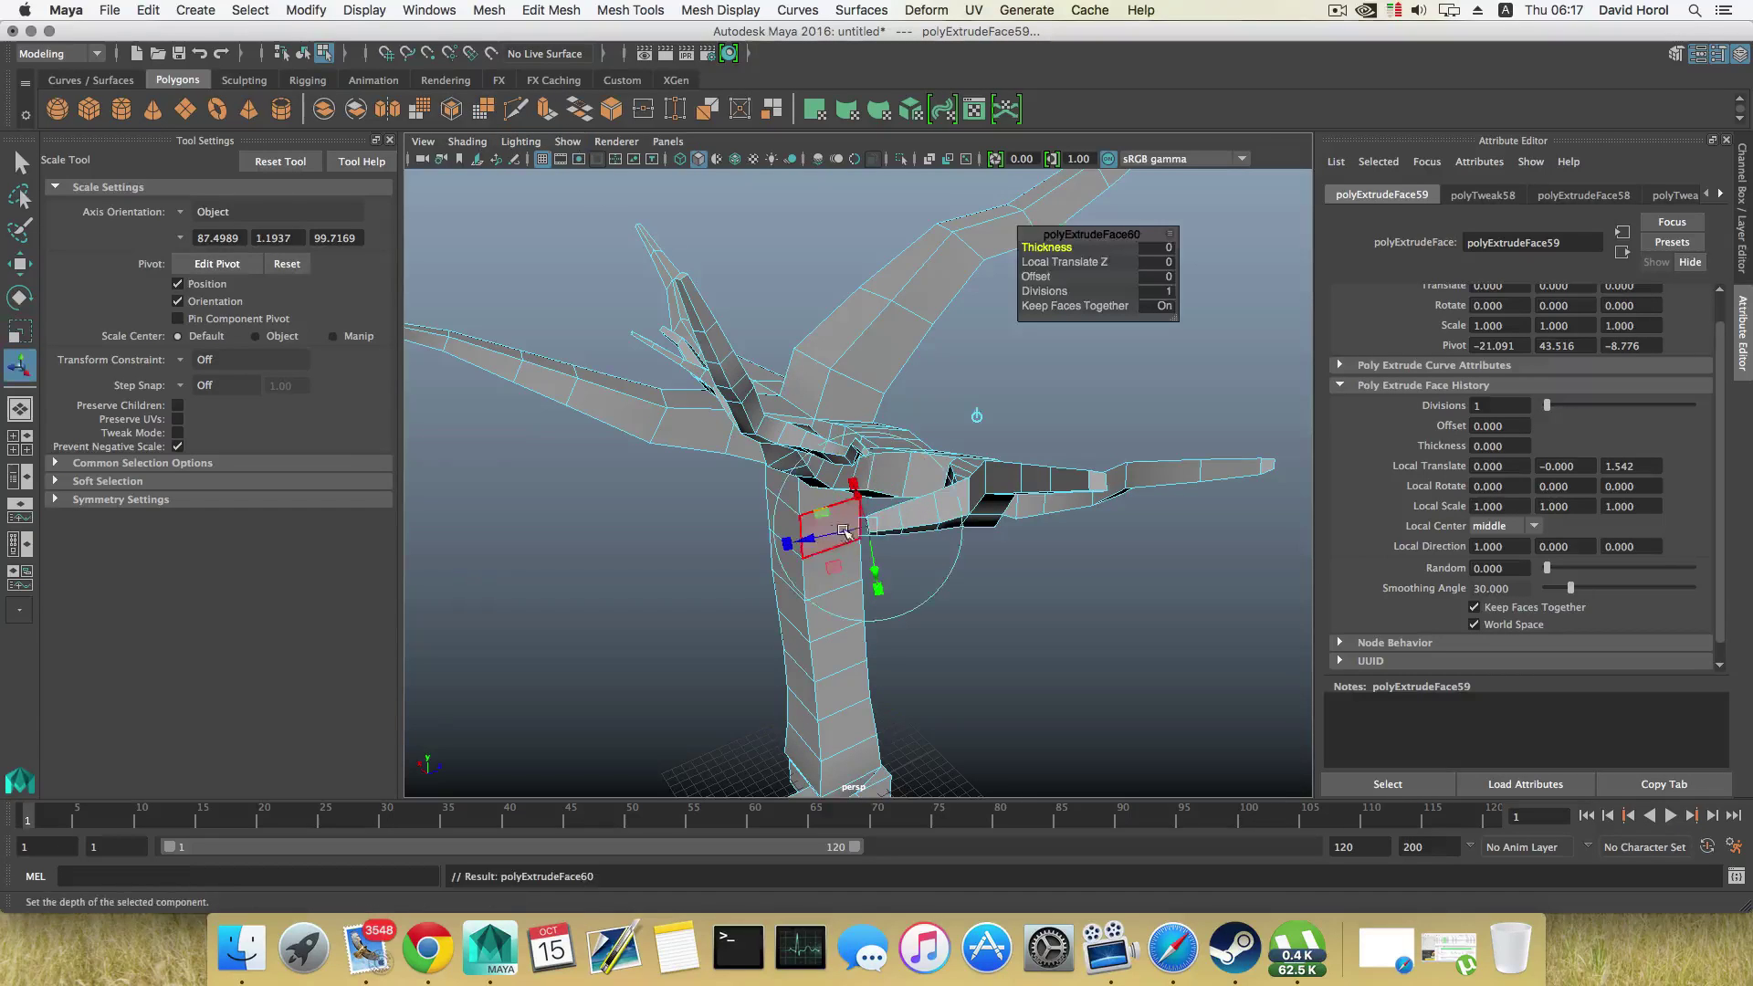
pyautogui.press('r')
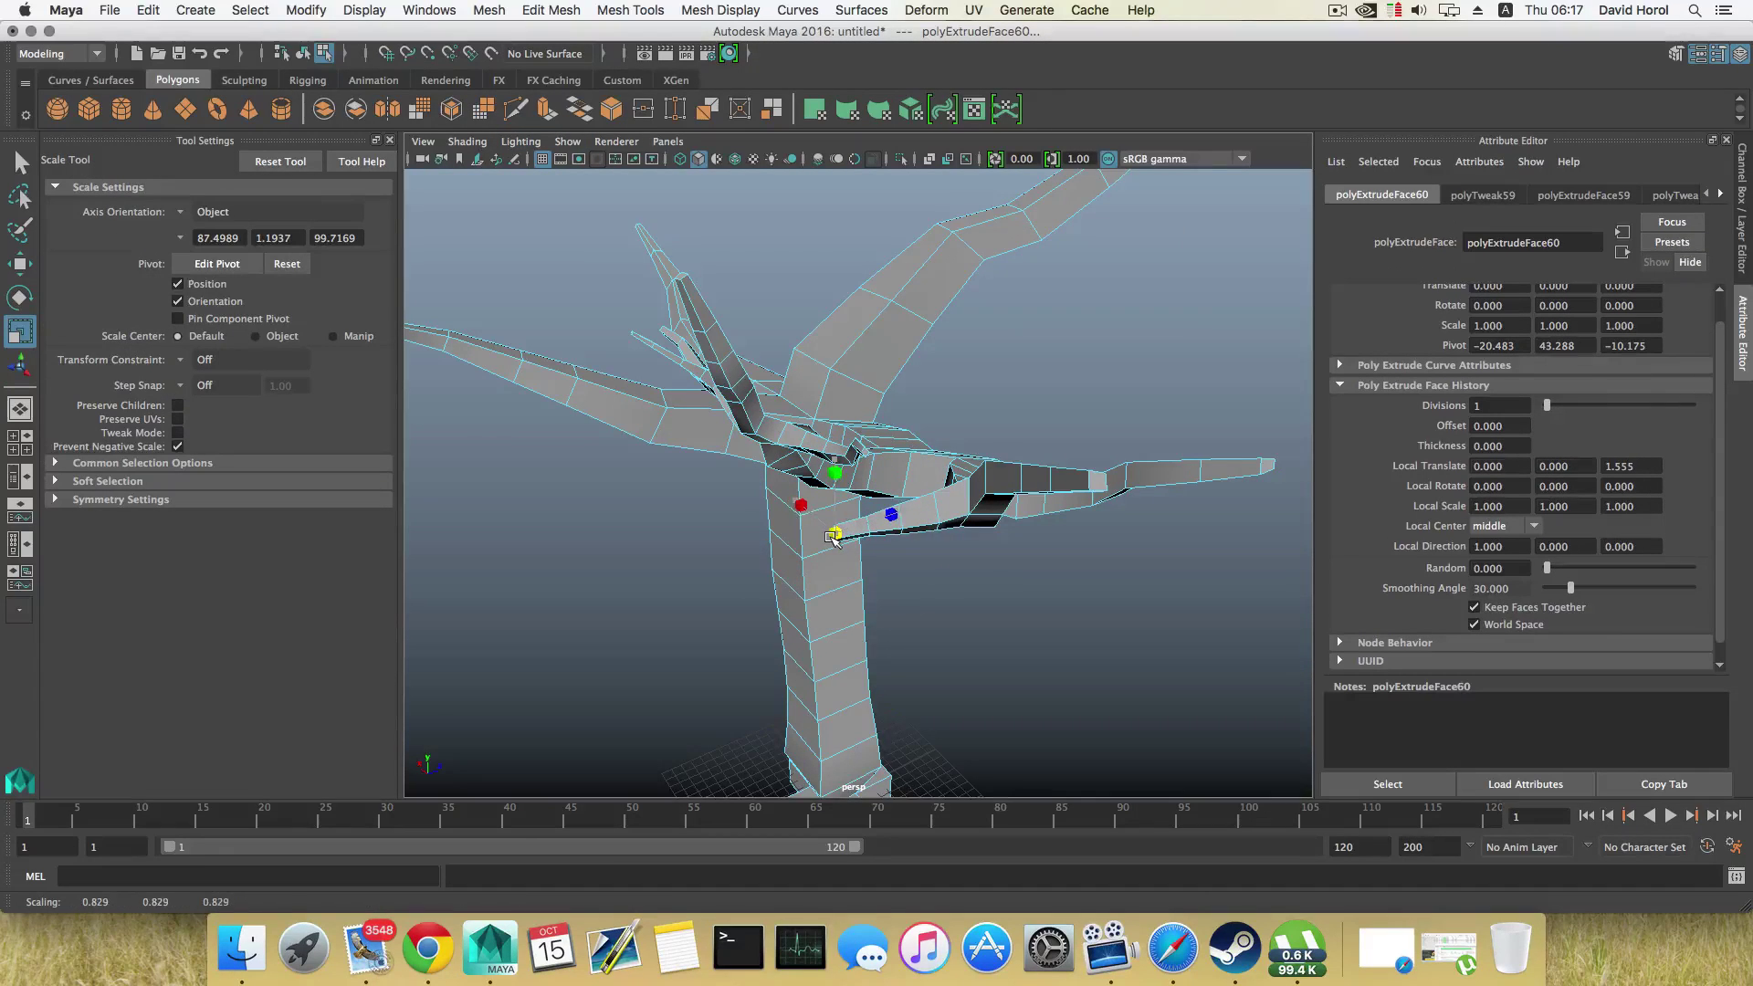
pyautogui.keyDown('alt'); pyautogui.moveTo(831, 537); pyautogui.dragTo(723, 386); pyautogui.keyUp('alt')
pyautogui.click(547, 109)
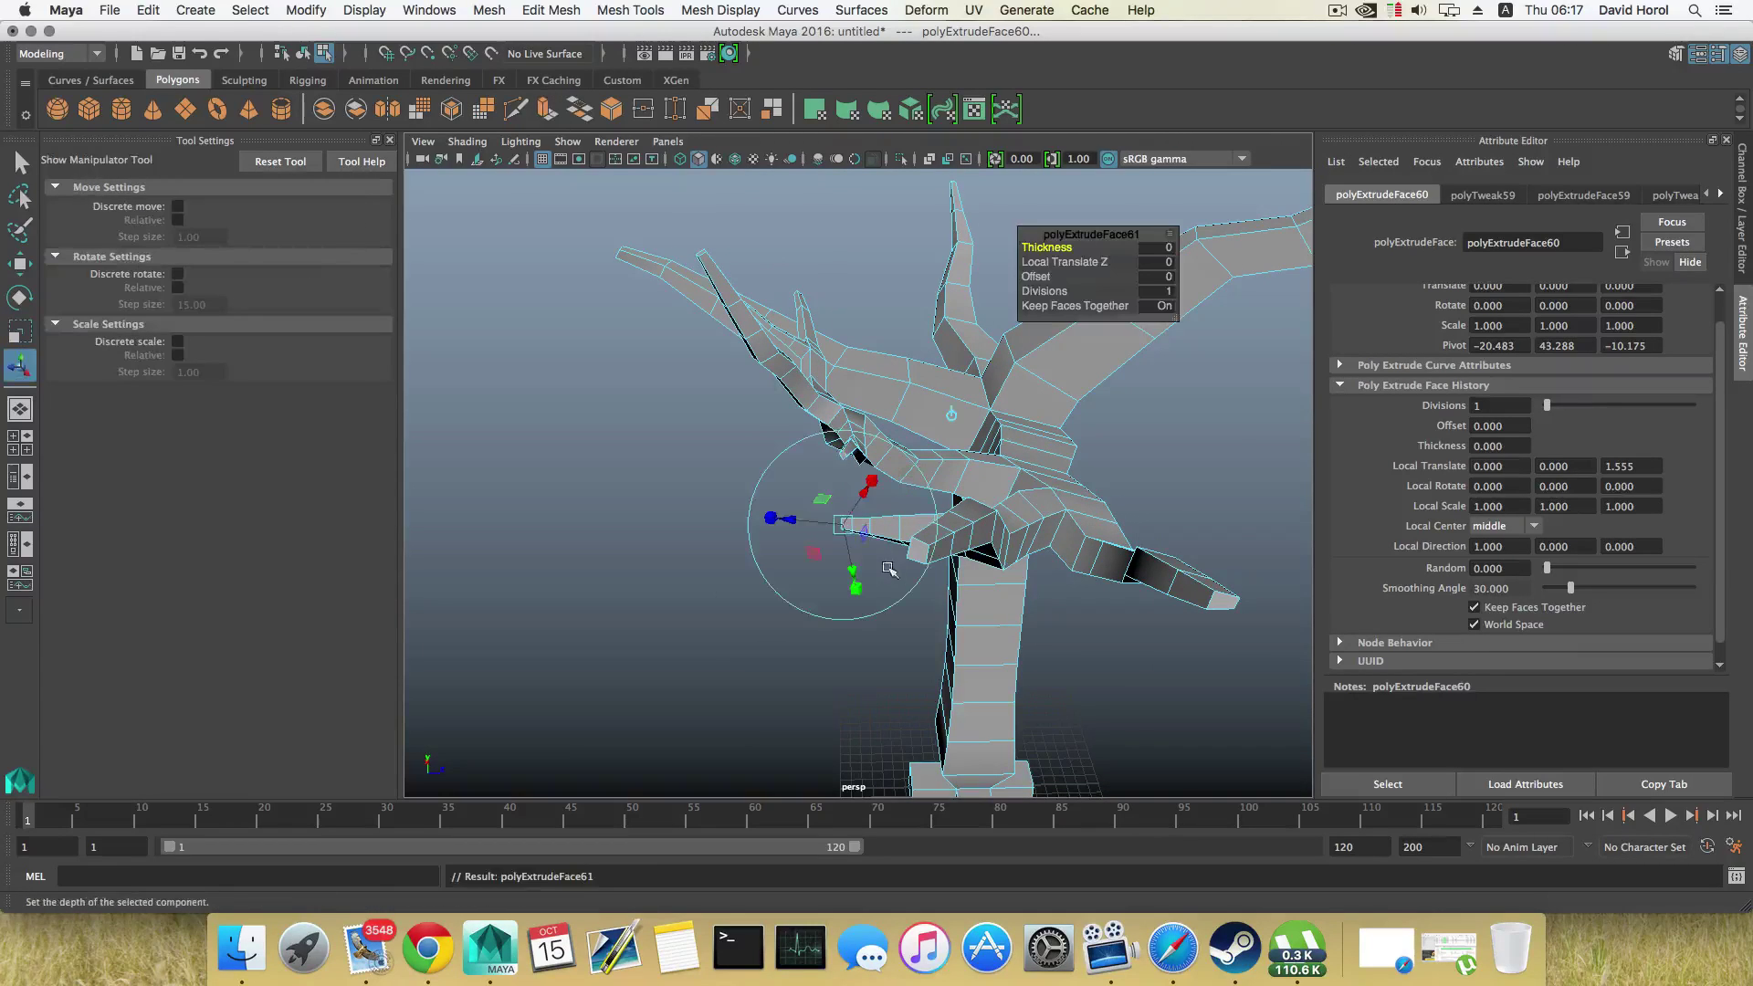
pyautogui.moveTo(792, 518); pyautogui.dragTo(771, 520)
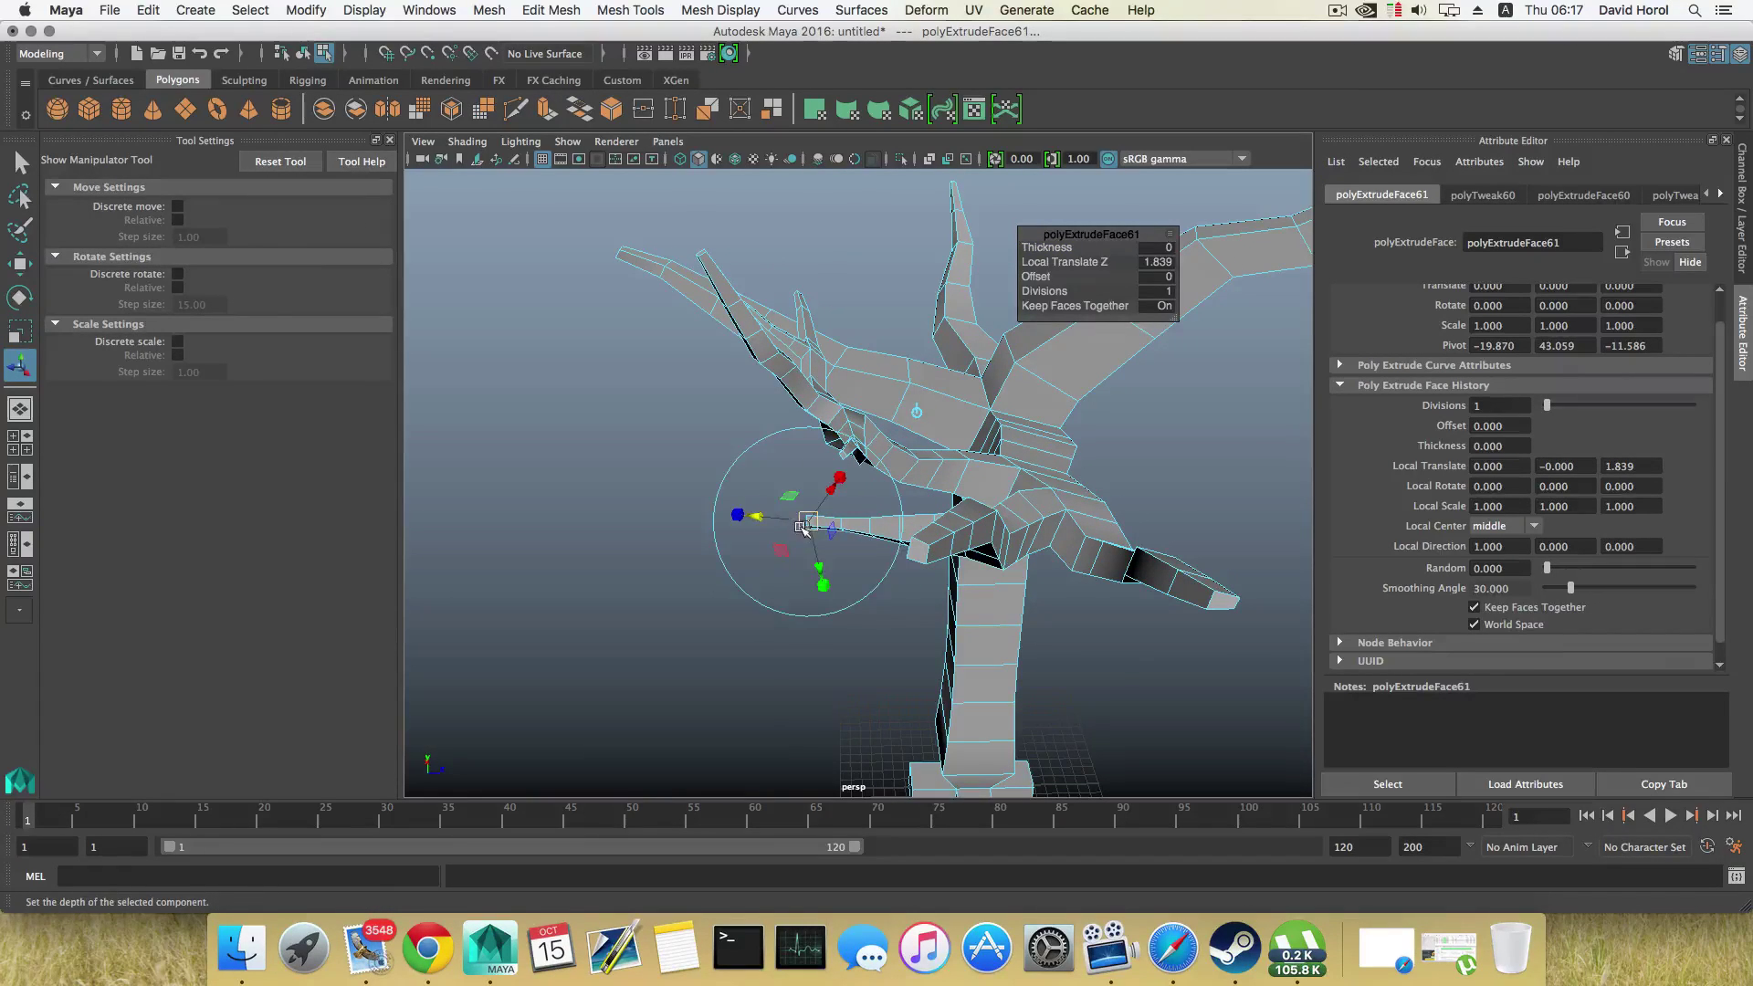
pyautogui.press('r')
# Step: Switch to vertex selection and move the vertices around the twig's base and first segment to reshape the joint
pyautogui.keyDown('alt'); pyautogui.moveTo(932, 554); pyautogui.dragTo(856, 594); pyautogui.keyUp('alt')
pyautogui.moveTo(849, 435); pyautogui.dragTo(776, 434, button='right')
pyautogui.keyDown('alt'); pyautogui.moveTo(864, 454); pyautogui.dragTo(864, 499); pyautogui.keyUp('alt')
pyautogui.press('w')
pyautogui.keyDown('alt'); pyautogui.moveTo(785, 441); pyautogui.dragTo(785, 484); pyautogui.keyUp('alt')
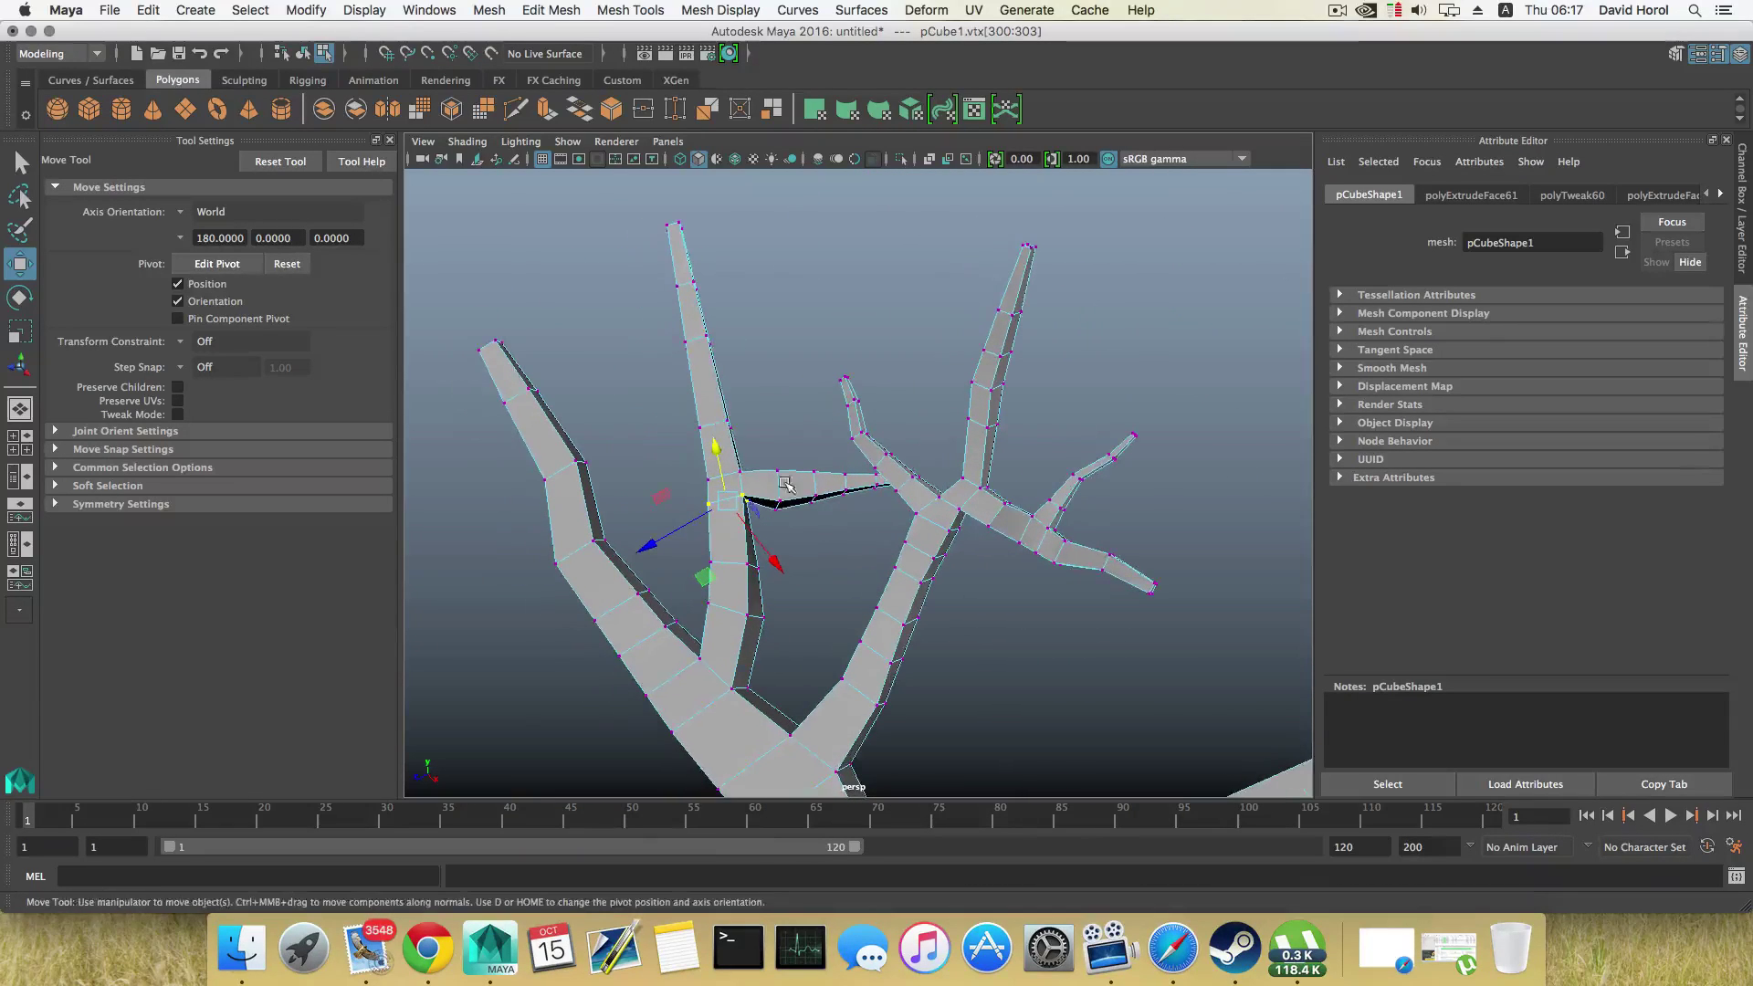
pyautogui.moveTo(815, 559); pyautogui.dragTo(818, 559, button='middle')
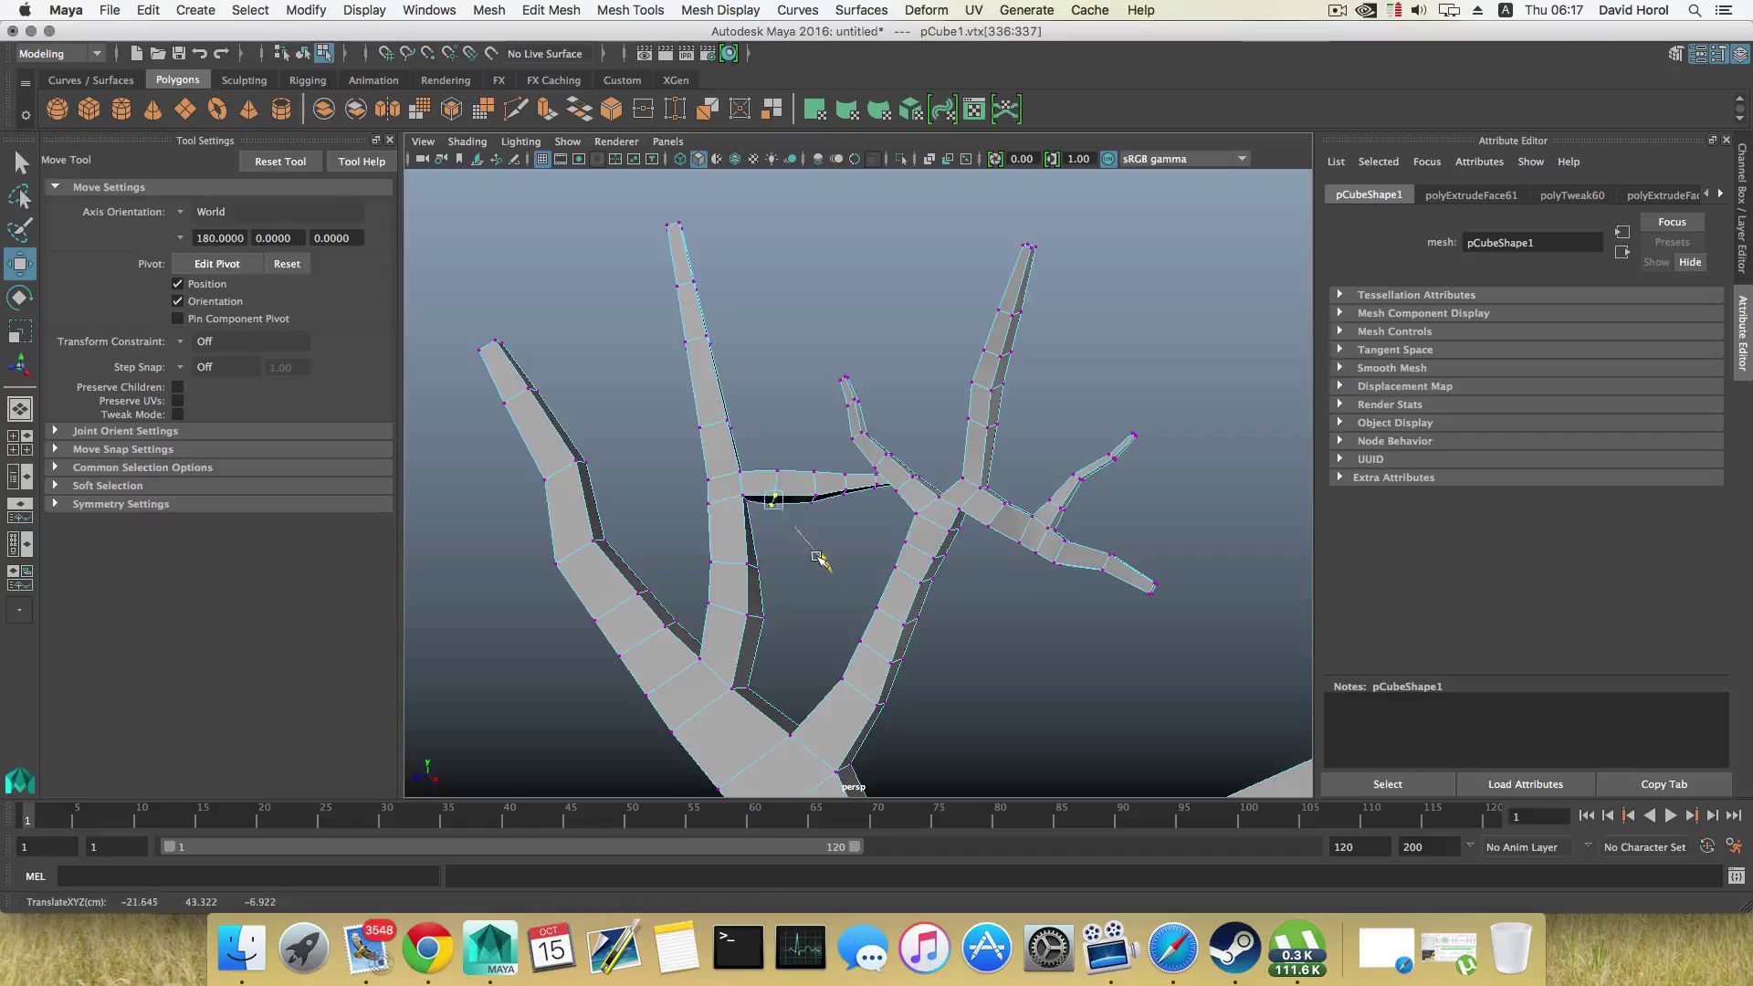
# Step: Reposition the single lower vertex on the twig's first segment to smooth its underside
pyautogui.keyDown('alt'); pyautogui.moveTo(812, 551); pyautogui.dragTo(868, 578); pyautogui.keyUp('alt')
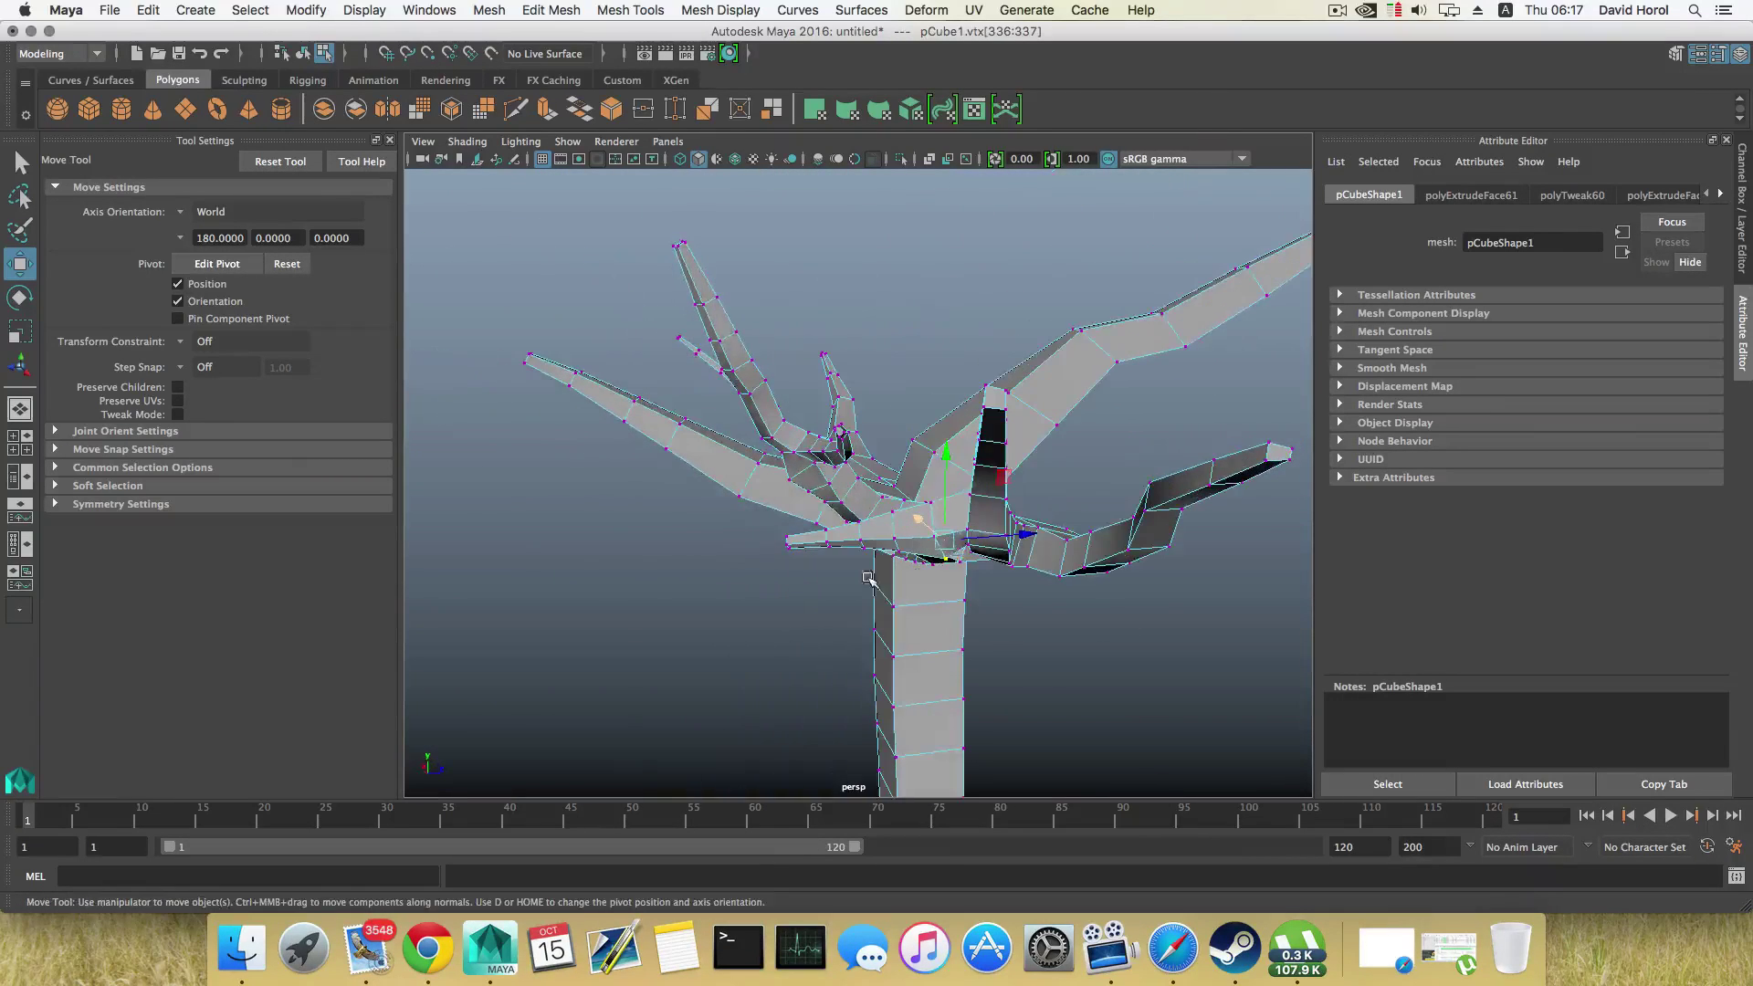
pyautogui.click(950, 558)
pyautogui.moveTo(952, 478); pyautogui.dragTo(1002, 646)
pyautogui.keyDown('alt'); pyautogui.moveTo(1106, 658); pyautogui.dragTo(919, 544); pyautogui.keyUp('alt')
pyautogui.moveTo(919, 544); pyautogui.dragTo(943, 548, button='middle')
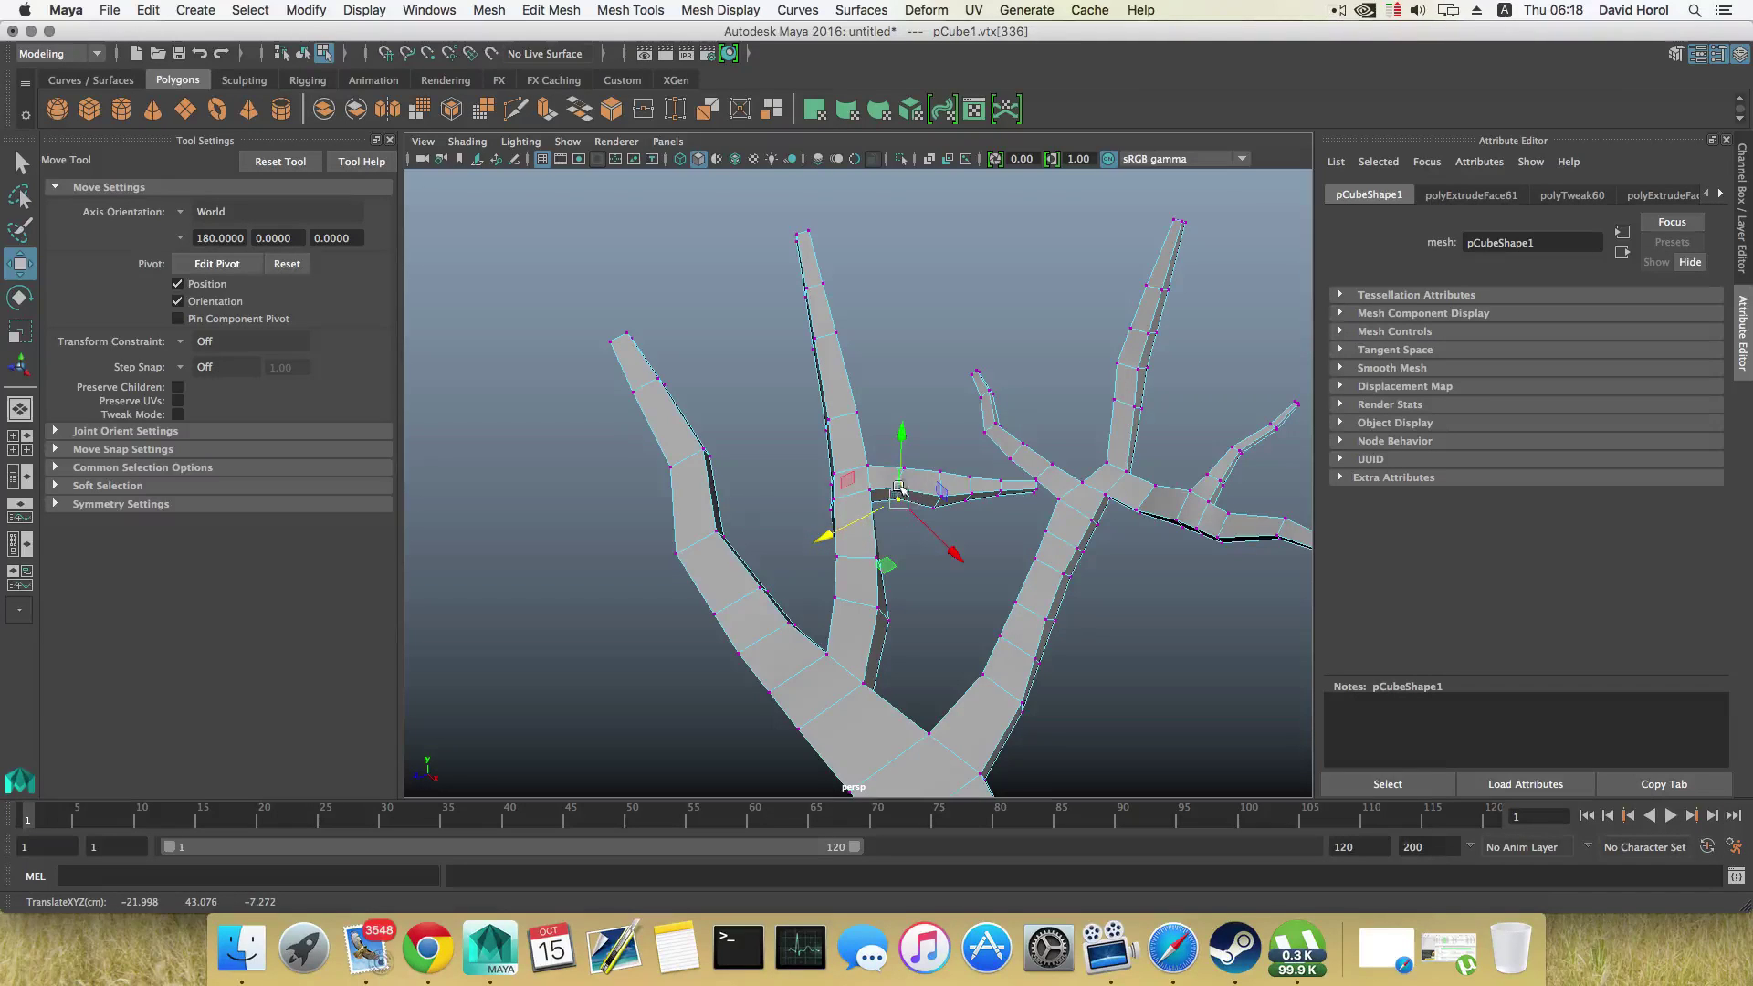
# Step: Adjust the vertices farther along the twig's underside to even out its curve
pyautogui.keyDown('alt'); pyautogui.moveTo(899, 490); pyautogui.dragTo(787, 566); pyautogui.keyUp('alt')
pyautogui.click(890, 486)
pyautogui.moveTo(870, 514); pyautogui.dragTo(990, 559)
pyautogui.keyDown('alt'); pyautogui.moveTo(878, 566); pyautogui.dragTo(908, 584); pyautogui.keyUp('alt')
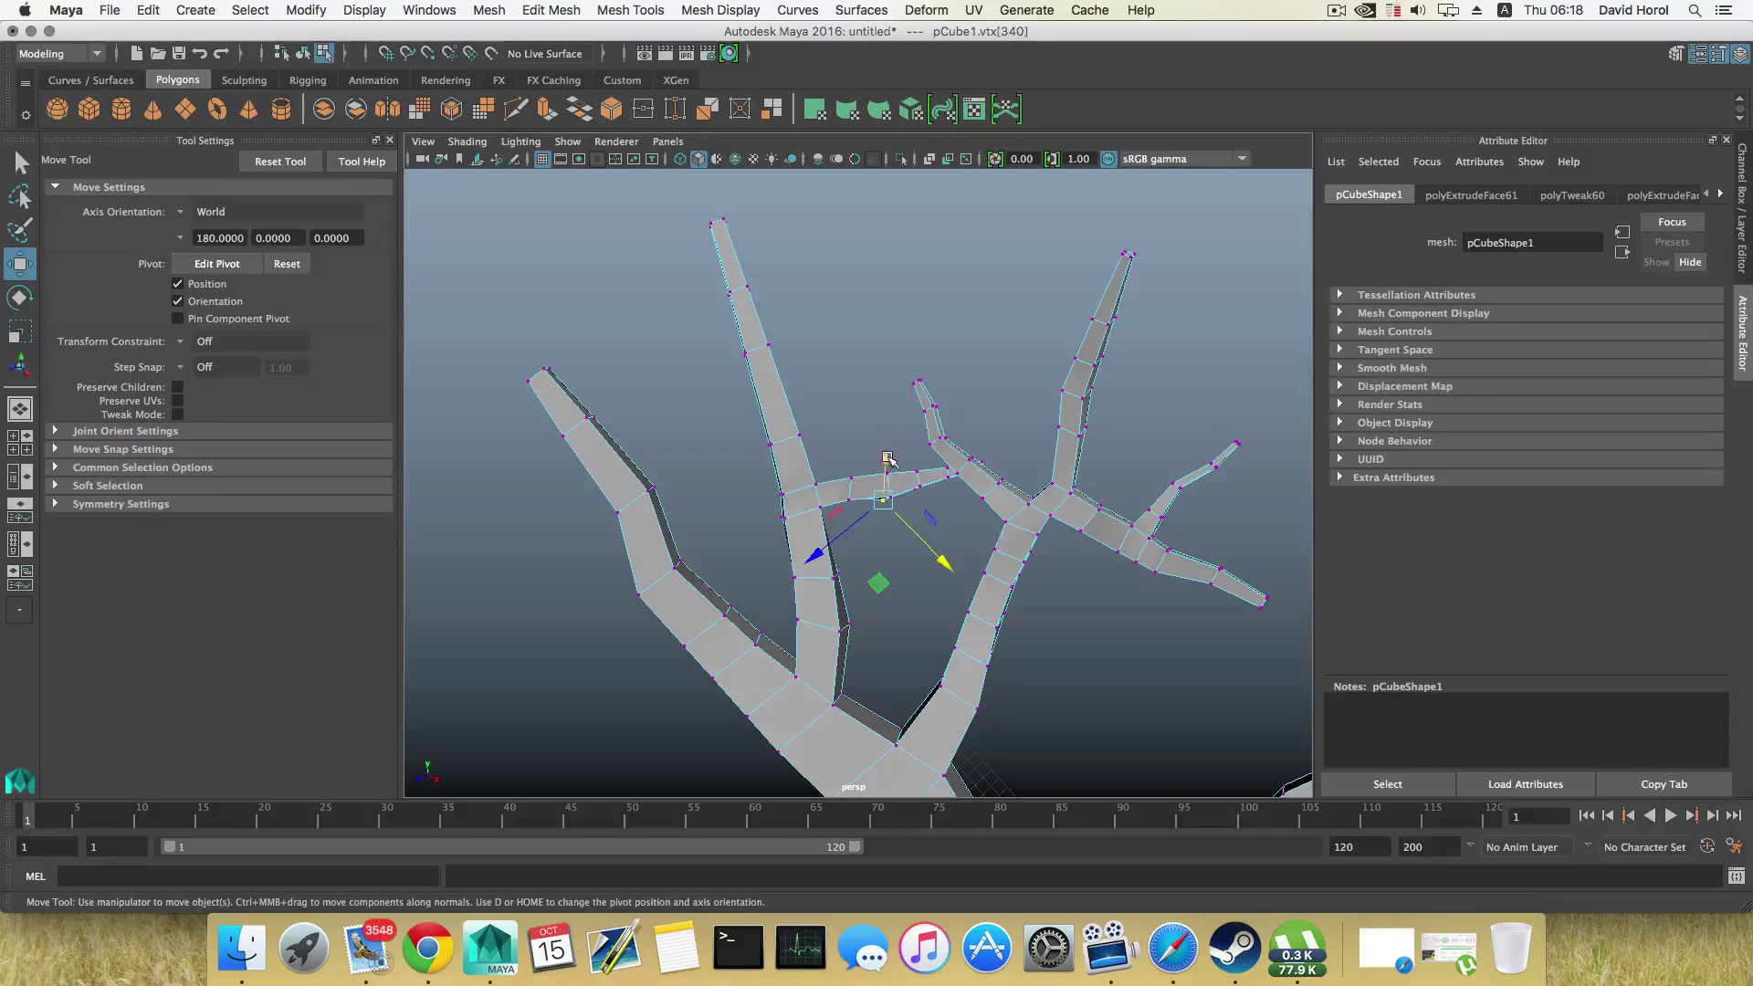
pyautogui.moveTo(944, 563); pyautogui.dragTo(937, 560)
pyautogui.keyDown('alt'); pyautogui.moveTo(903, 553); pyautogui.dragTo(959, 566); pyautogui.keyUp('alt')
pyautogui.keyDown('alt'); pyautogui.moveTo(967, 593); pyautogui.dragTo(1065, 652, button='right'); pyautogui.keyUp('alt')
pyautogui.keyDown('alt'); pyautogui.moveTo(1065, 652); pyautogui.dragTo(849, 663); pyautogui.keyUp('alt')
# Step: Insert an edge loop in the neighbouring small forked twig, between its fork and its bend
pyautogui.press('F8')
pyautogui.keyDown('shift'); pyautogui.rightClick(924, 542); pyautogui.keyUp('shift')
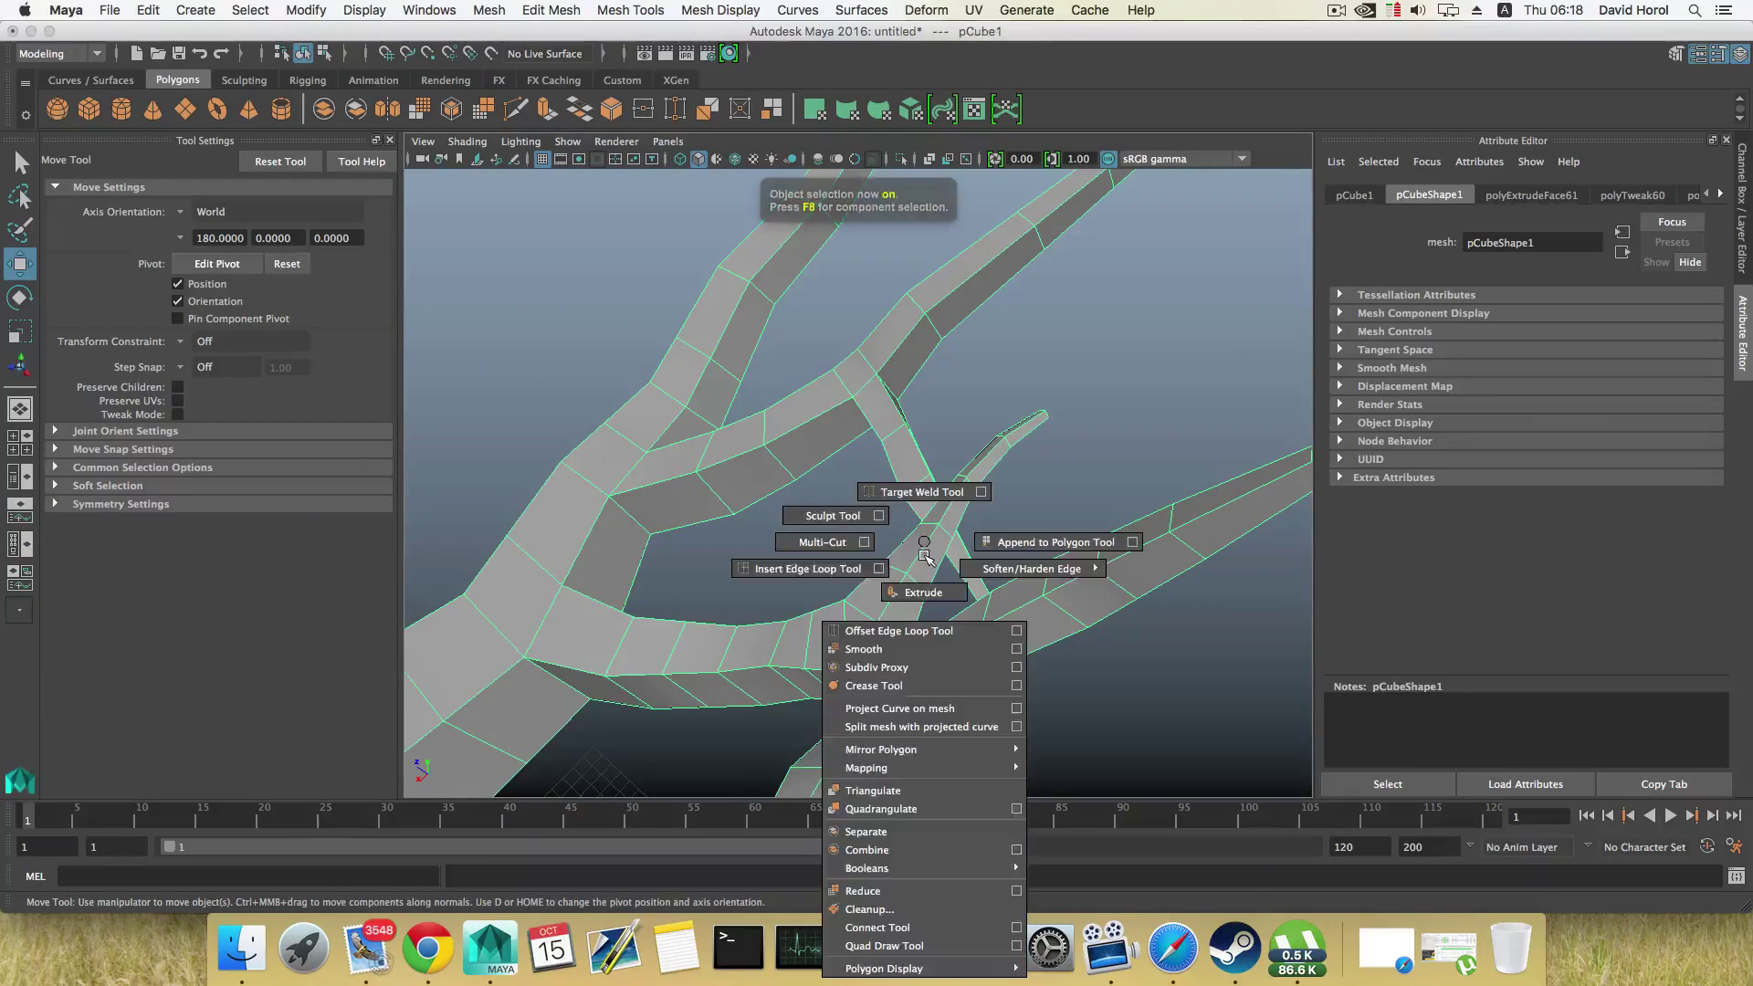
pyautogui.click(833, 571)
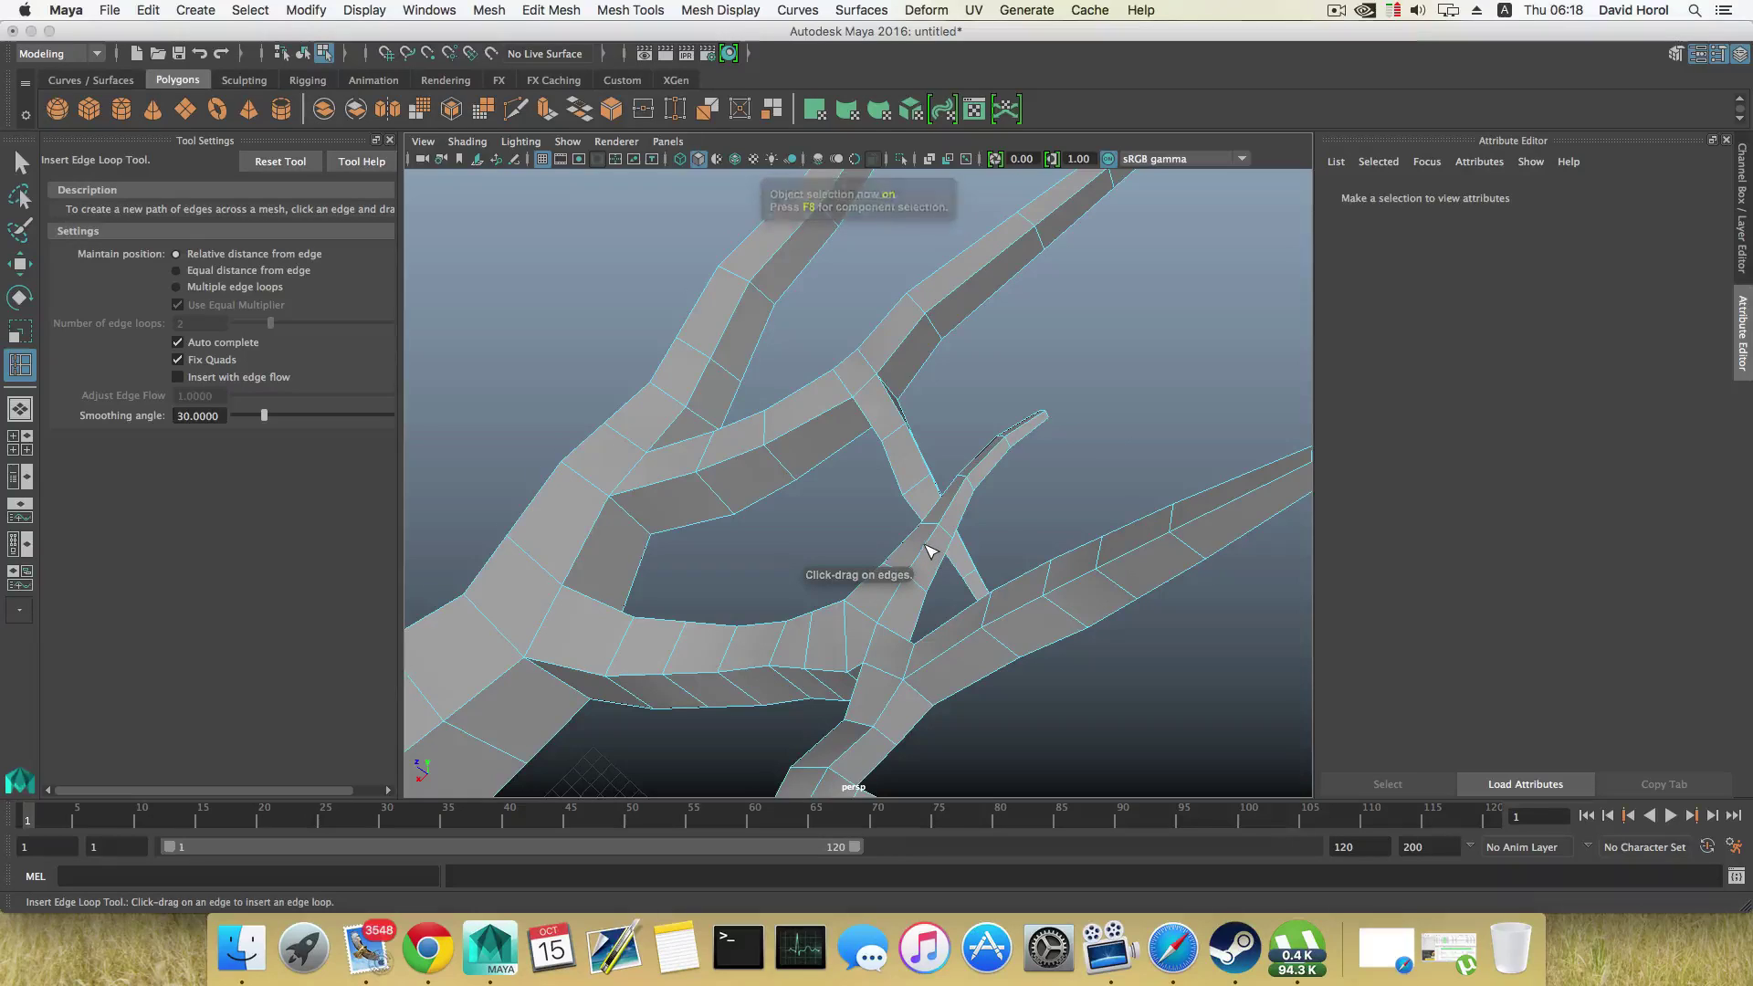
pyautogui.click(929, 553)
pyautogui.moveTo(940, 610)
pyautogui.keyDown('alt'); pyautogui.mouseDown()
pyautogui.moveTo(1165, 633)
pyautogui.moveTo(907, 626)
pyautogui.moveTo(915, 594)
pyautogui.moveTo(934, 607)
pyautogui.mouseUp(); pyautogui.keyUp('alt')
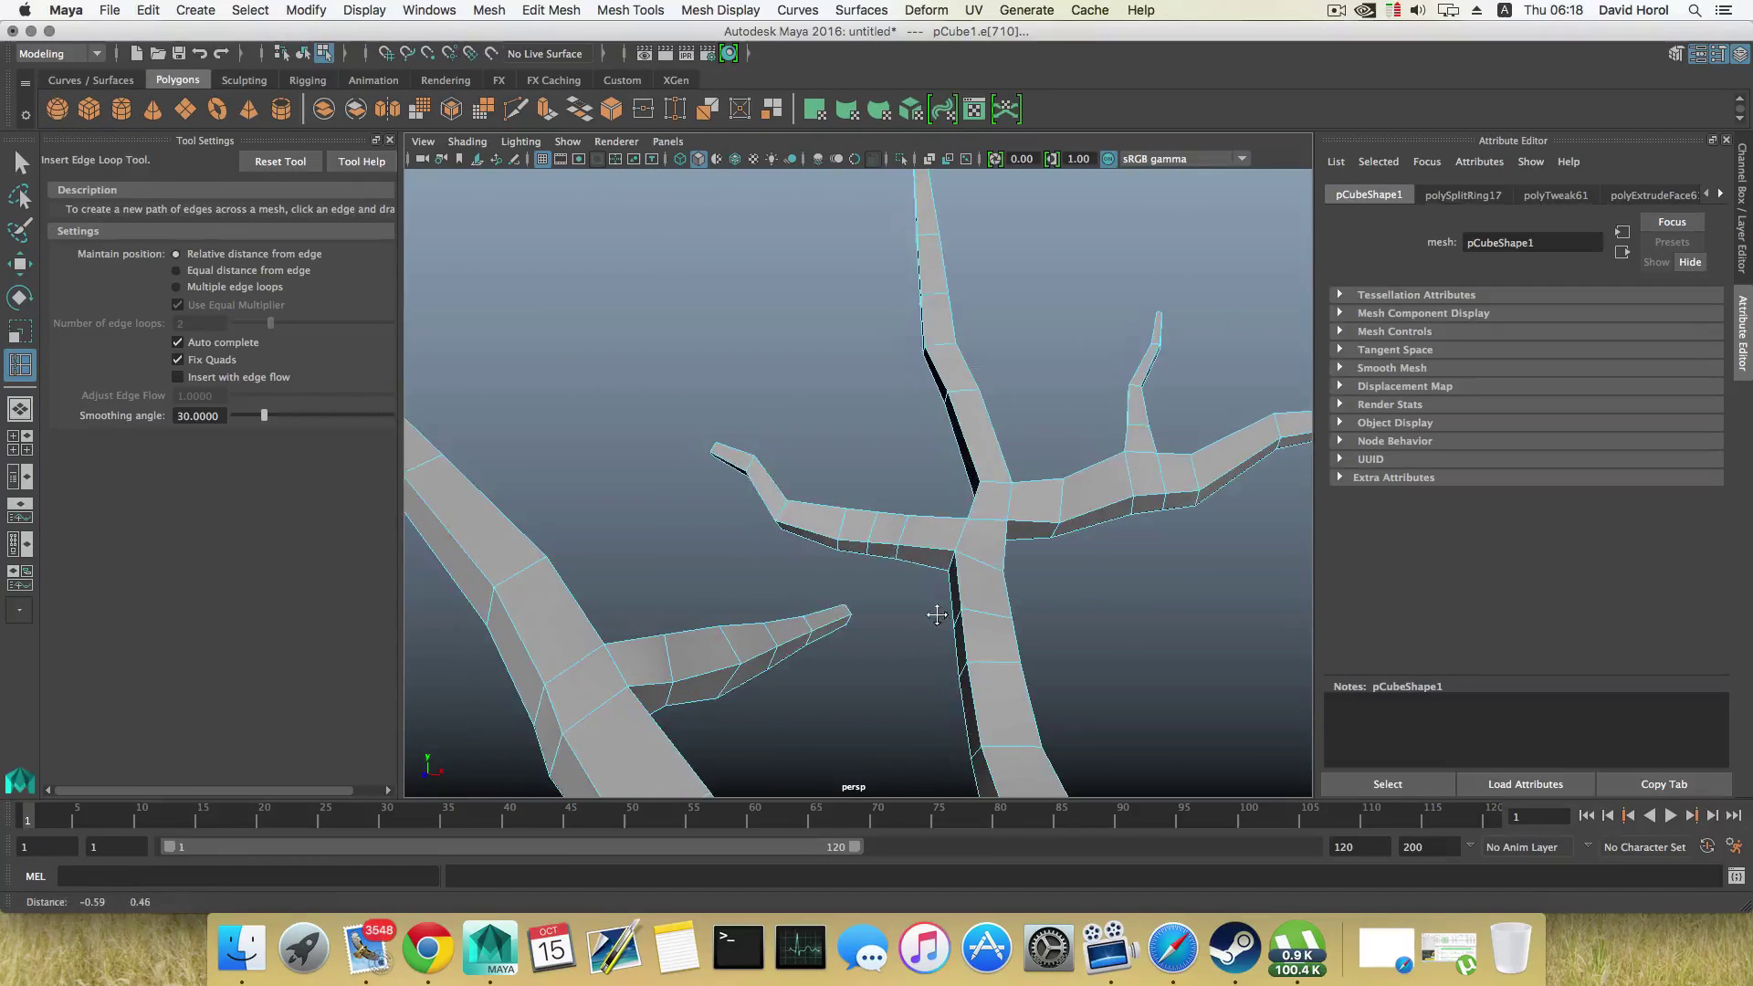
# Step: Select the small underside face beside the new loop and extrude two segments, scaling the ends and moving the last one
pyautogui.moveTo(901, 482); pyautogui.dragTo(908, 537, button='right')
pyautogui.click(884, 550)
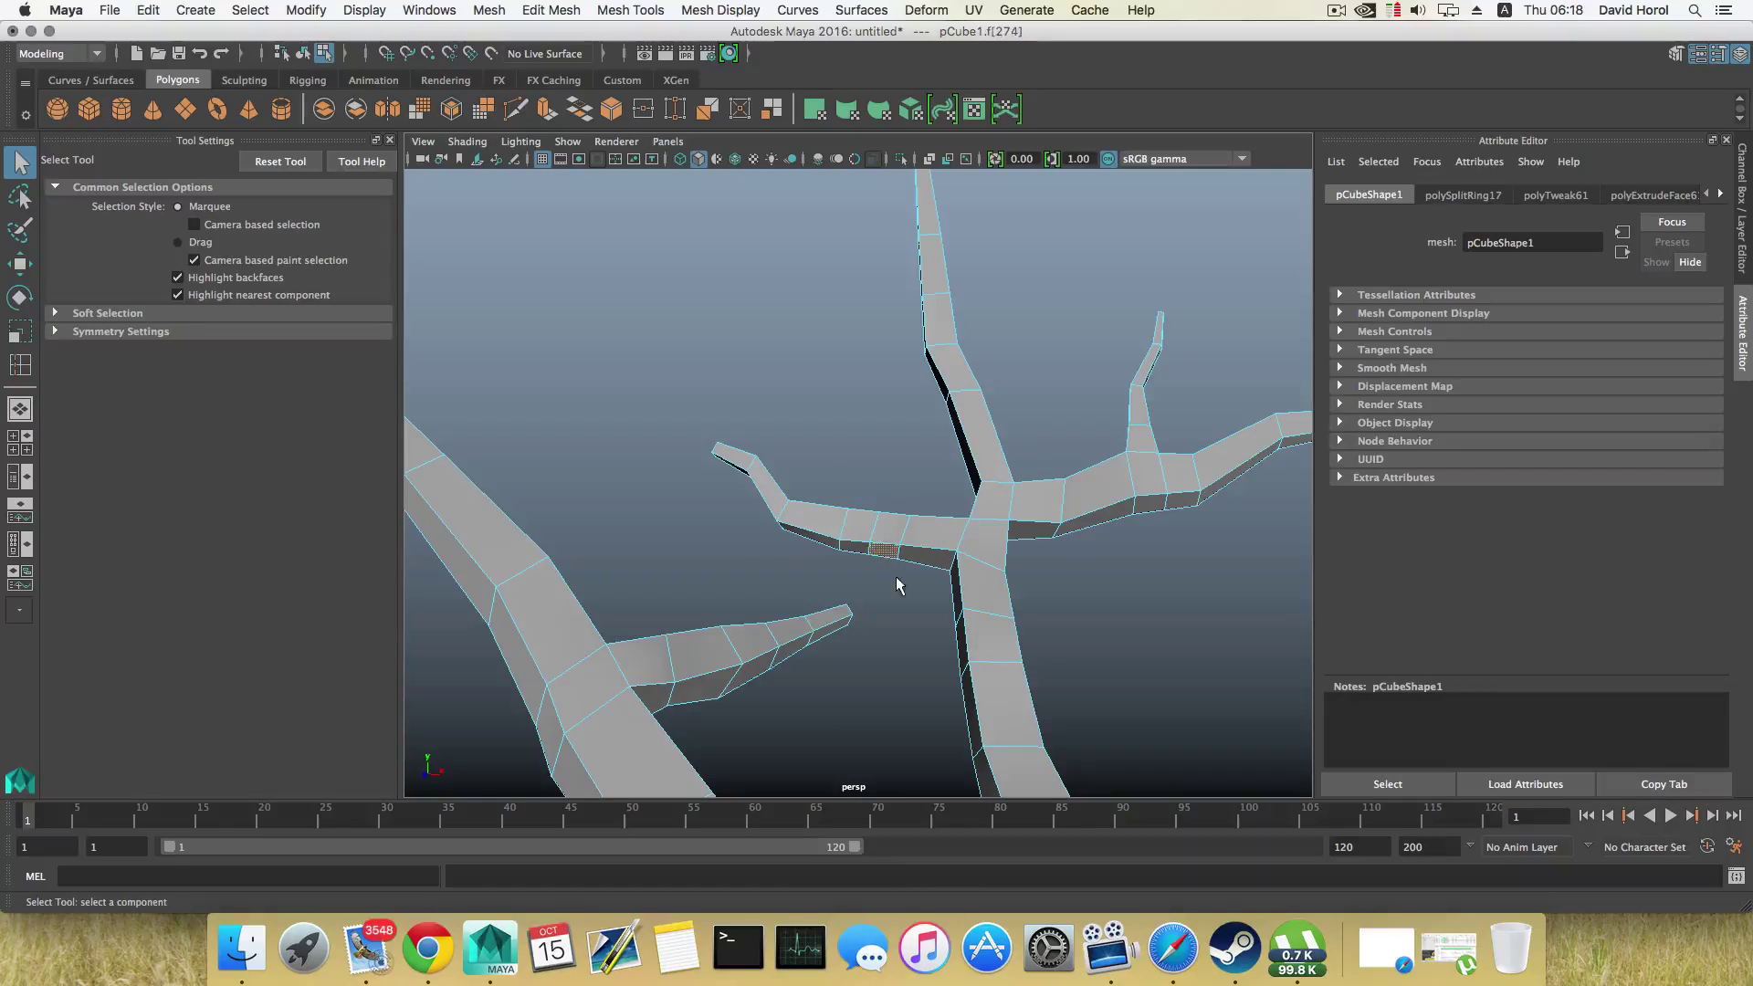
pyautogui.keyDown('alt'); pyautogui.moveTo(815, 511); pyautogui.dragTo(755, 435, button='middle'); pyautogui.keyUp('alt')
pyautogui.moveTo(812, 502); pyautogui.dragTo(697, 363)
pyautogui.press('r')
pyautogui.click(546, 114)
pyautogui.press('r')
pyautogui.press('w')
# Step: Extrude the underside twig's end face about 1 unit more, then scale and move it into a bent tip
pyautogui.click(545, 110)
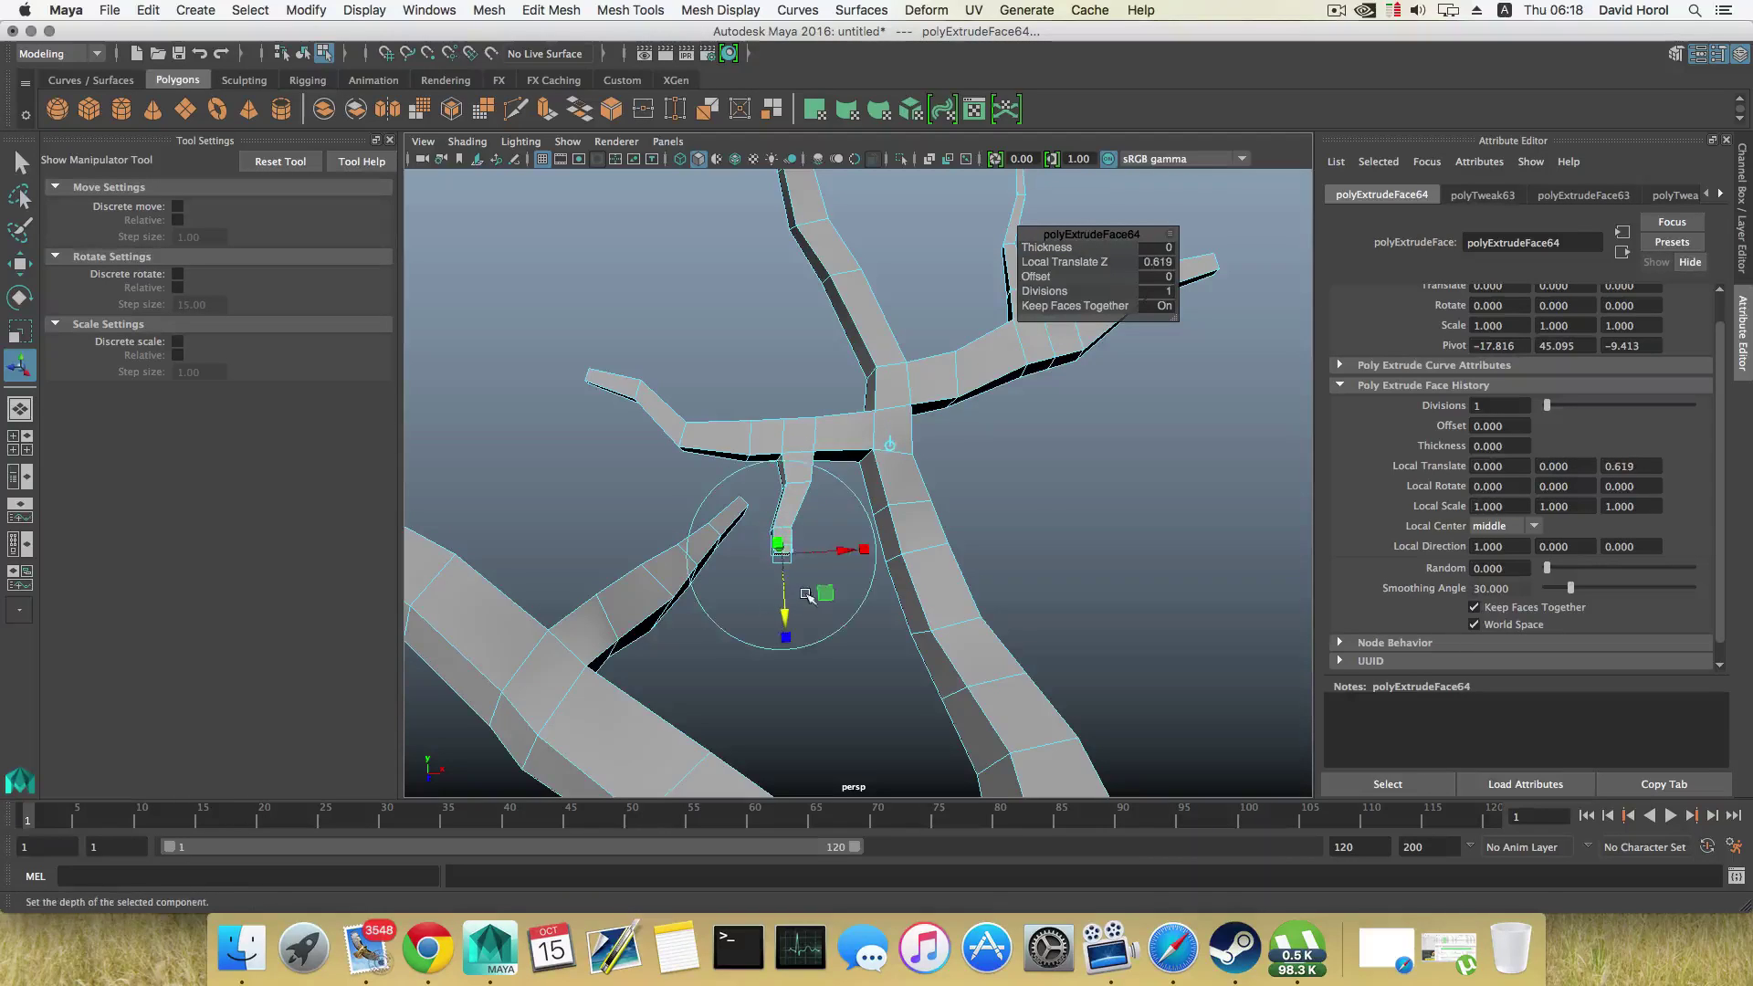
pyautogui.moveTo(787, 627); pyautogui.dragTo(787, 637)
pyautogui.press('r')
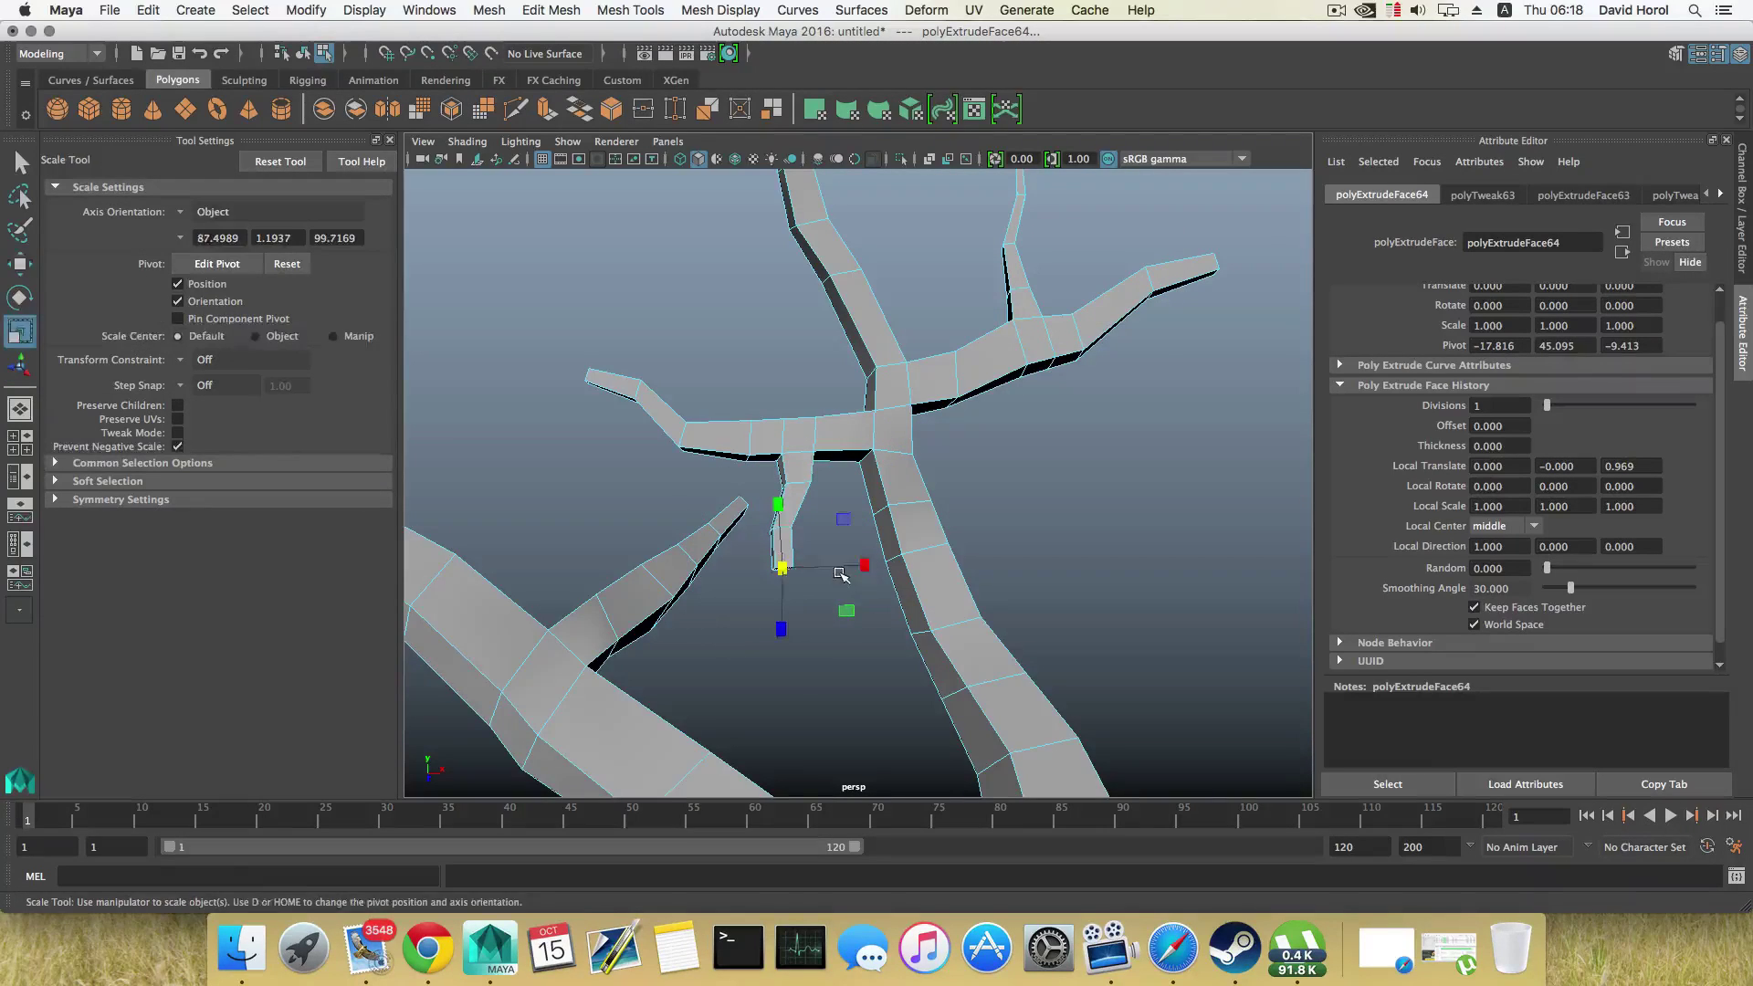
pyautogui.press('w')
pyautogui.moveTo(867, 570); pyautogui.dragTo(913, 648)
pyautogui.press('r')
pyautogui.press('w')
pyautogui.keyDown('alt'); pyautogui.moveTo(941, 501); pyautogui.dragTo(881, 646); pyautogui.keyUp('alt')
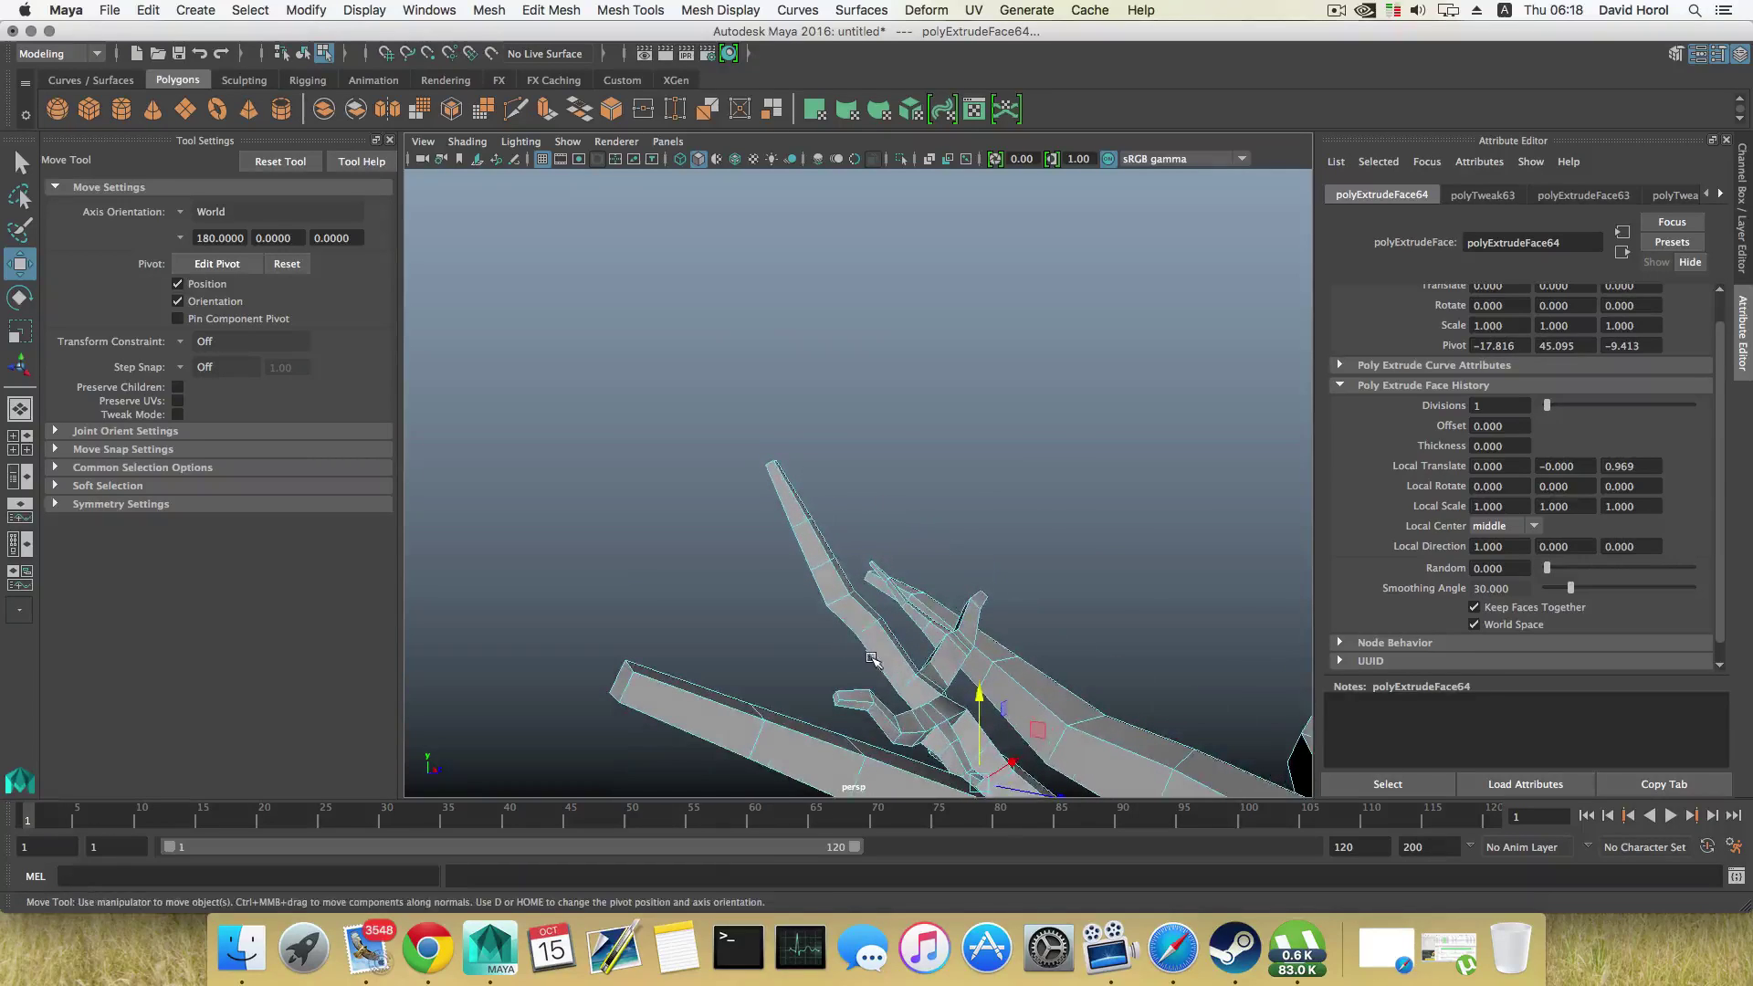
# Step: Insert an edge loop in the long upper twig below its bend, then return to face selection
pyautogui.press('F8')
pyautogui.keyDown('shift'); pyautogui.moveTo(881, 646); pyautogui.dragTo(717, 568, button='right'); pyautogui.keyUp('shift')
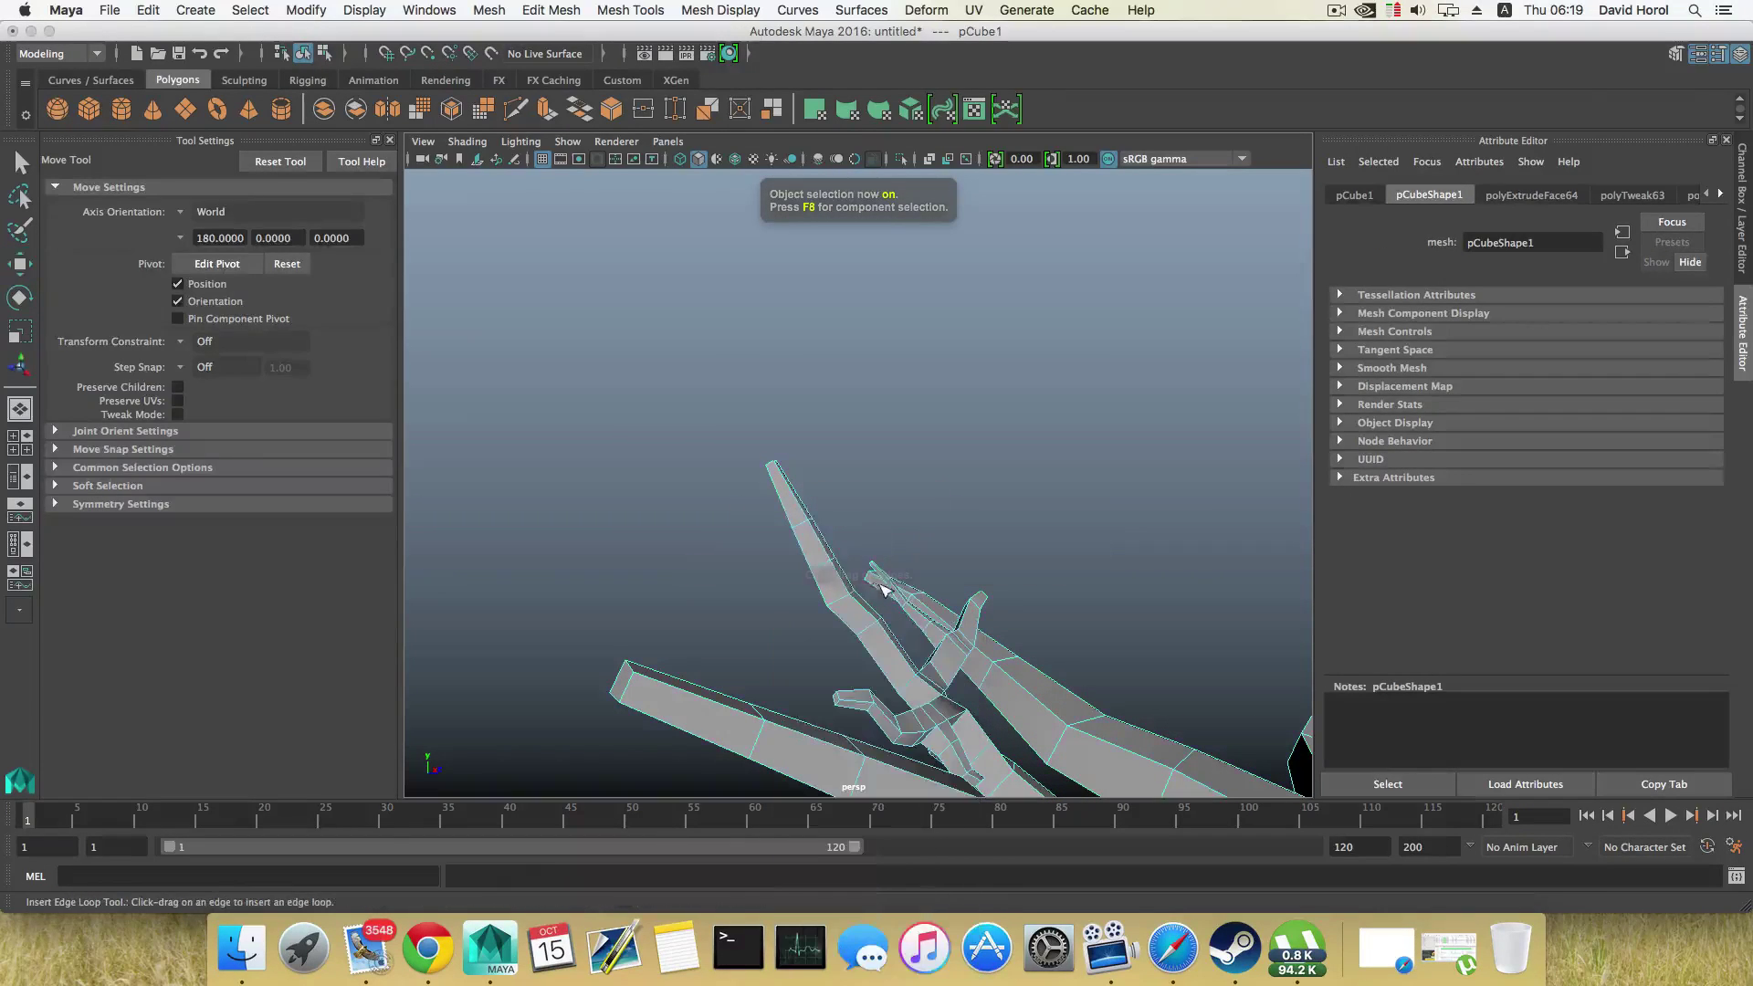
pyautogui.click(865, 609)
pyautogui.keyDown('alt'); pyautogui.moveTo(825, 622); pyautogui.dragTo(870, 613); pyautogui.keyUp('alt')
pyautogui.moveTo(871, 613); pyautogui.dragTo(841, 594, button='right')
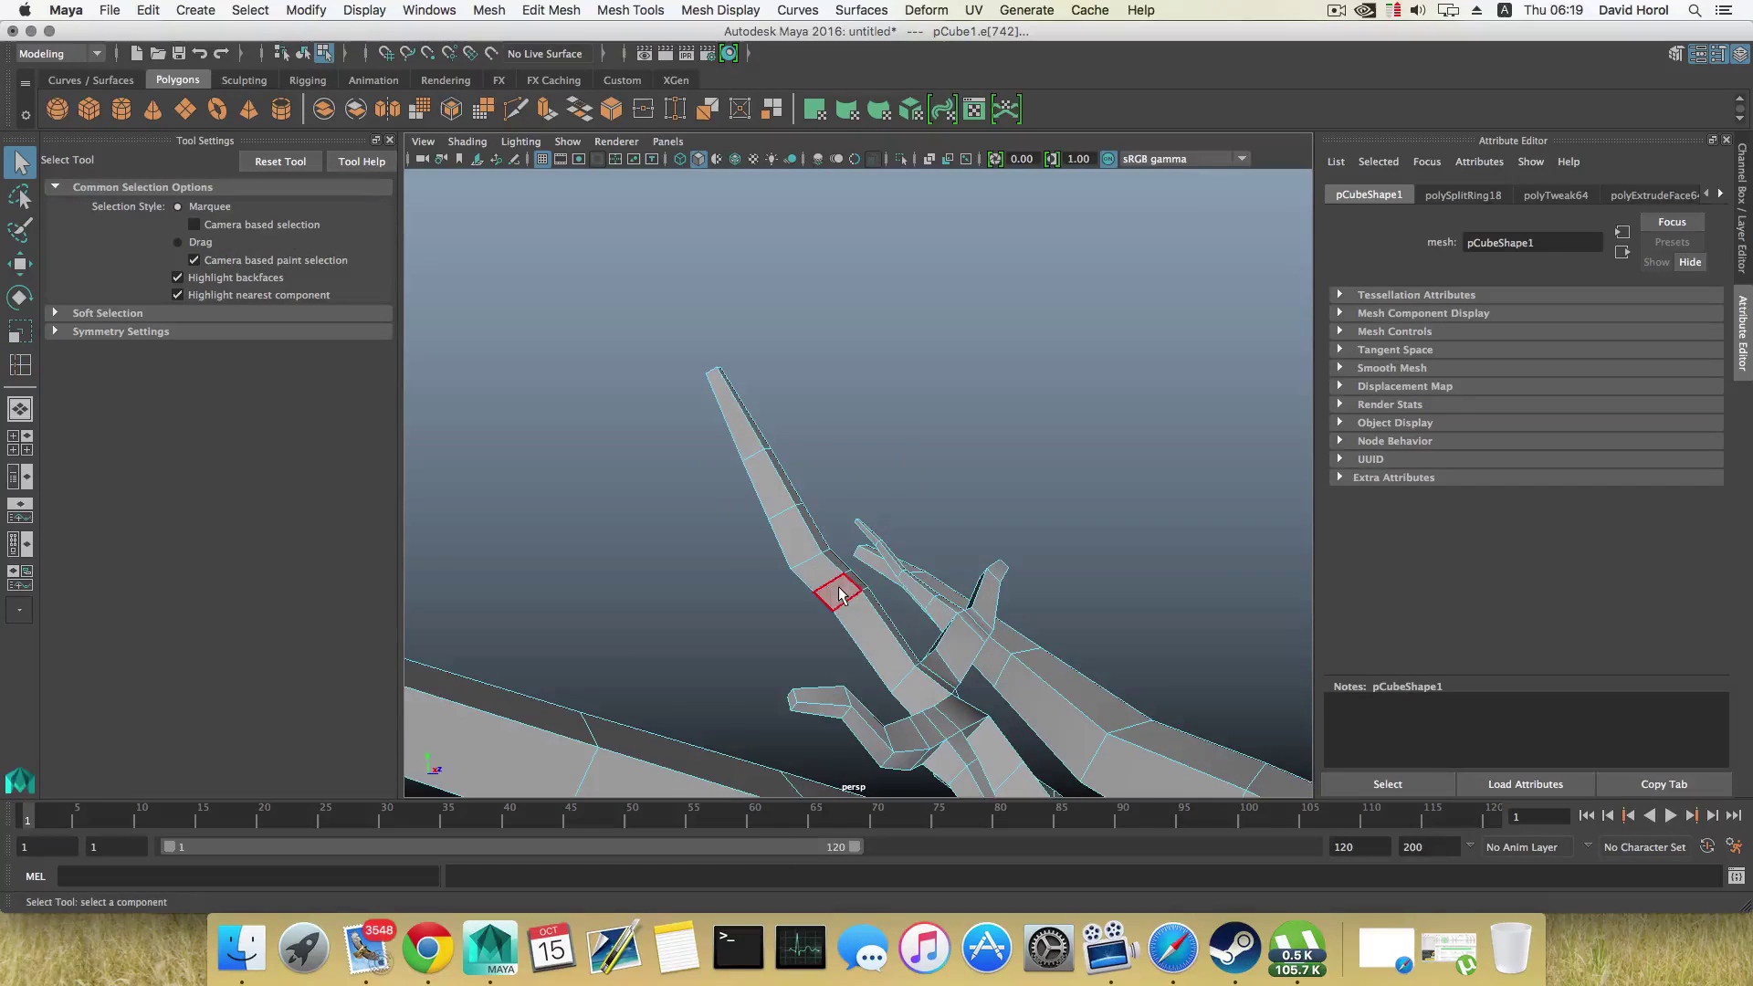
pyautogui.keyDown('alt'); pyautogui.moveTo(841, 595); pyautogui.dragTo(782, 617); pyautogui.keyUp('alt')
pyautogui.hotkey('ctrl', 'e')
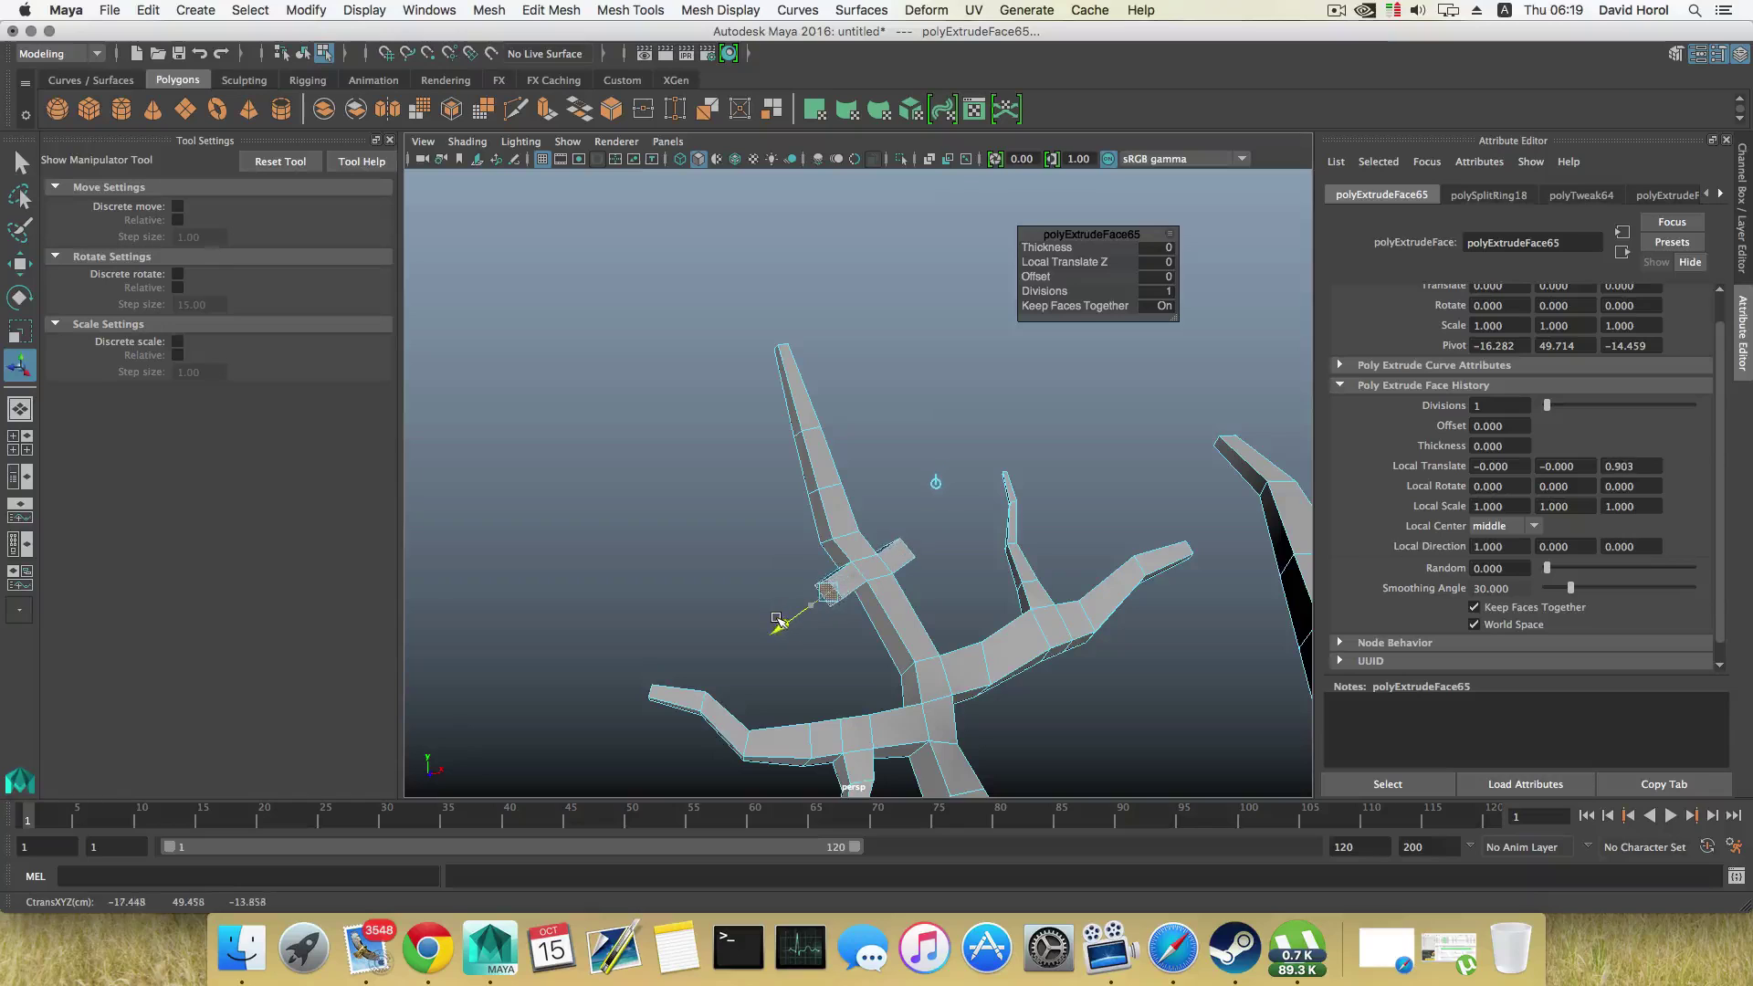
pyautogui.hotkey('ctrl', 'z')
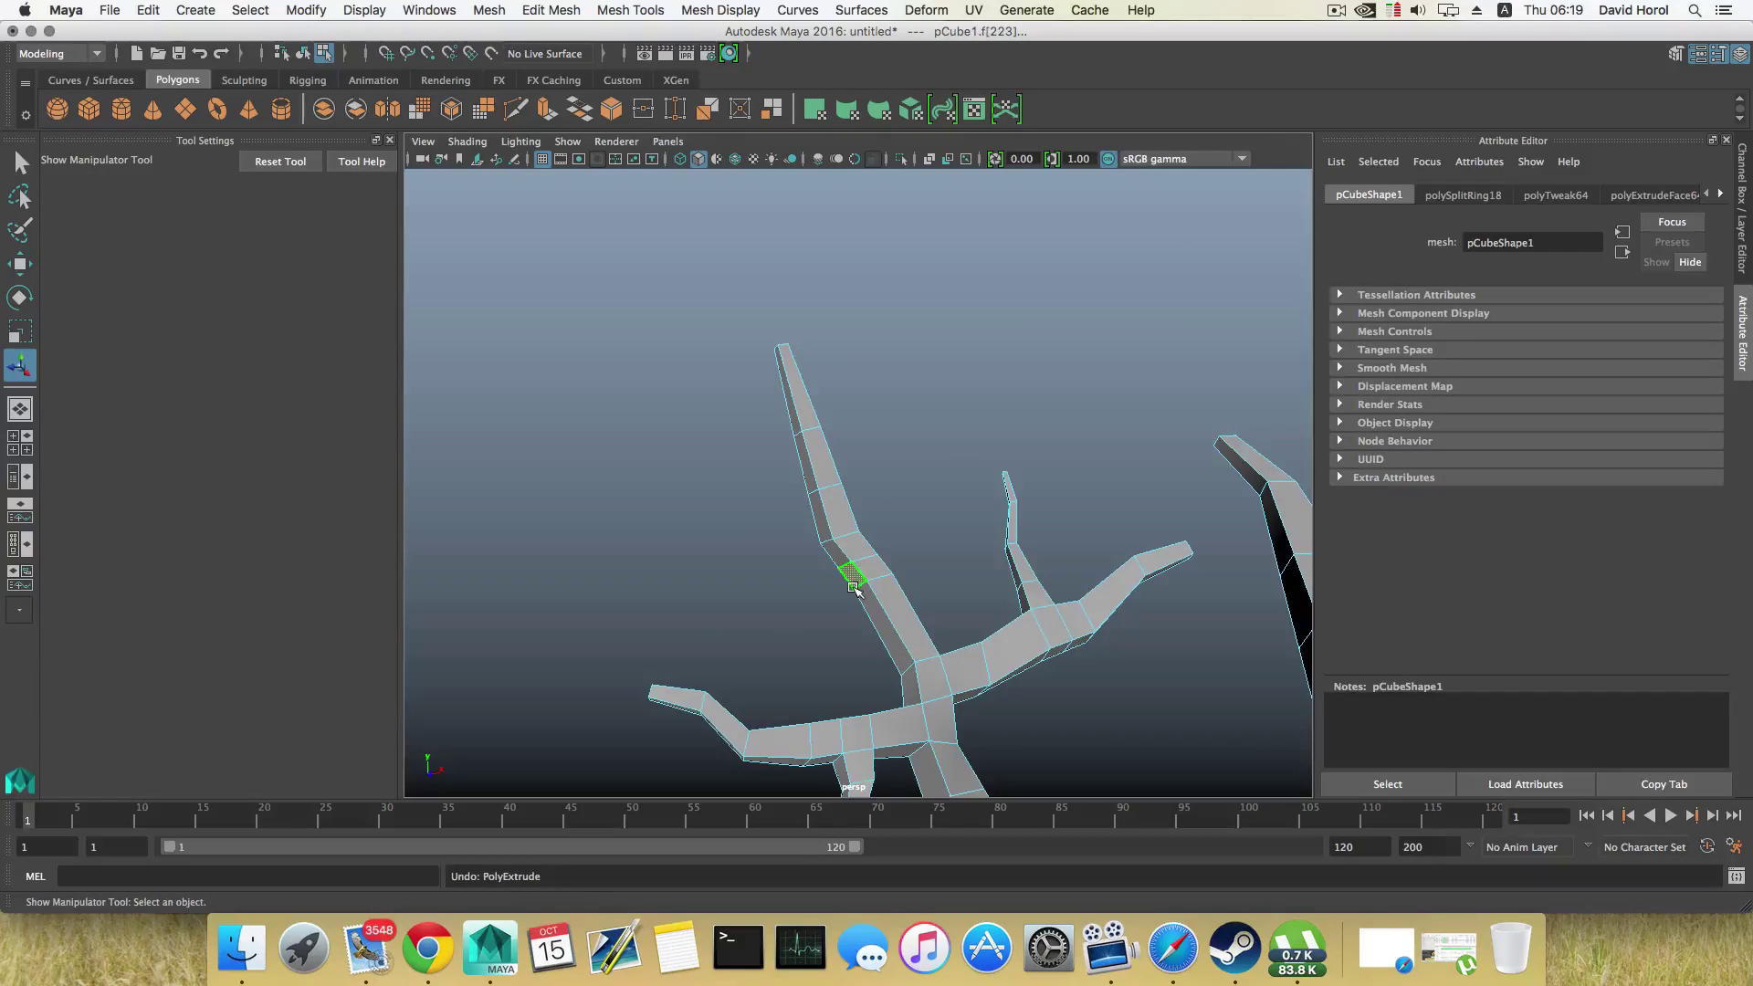
# Step: Select only the long twig's side face below the bend, extrude it about 1 unit, and scale and rotate the end
pyautogui.keyDown('alt'); pyautogui.moveTo(965, 657); pyautogui.dragTo(1025, 599); pyautogui.keyUp('alt')
pyautogui.click(834, 564)
pyautogui.click(838, 589)
pyautogui.keyDown('alt'); pyautogui.moveTo(866, 606); pyautogui.dragTo(833, 547); pyautogui.keyUp('alt')
pyautogui.click(548, 109)
pyautogui.press('r')
pyautogui.press('e')
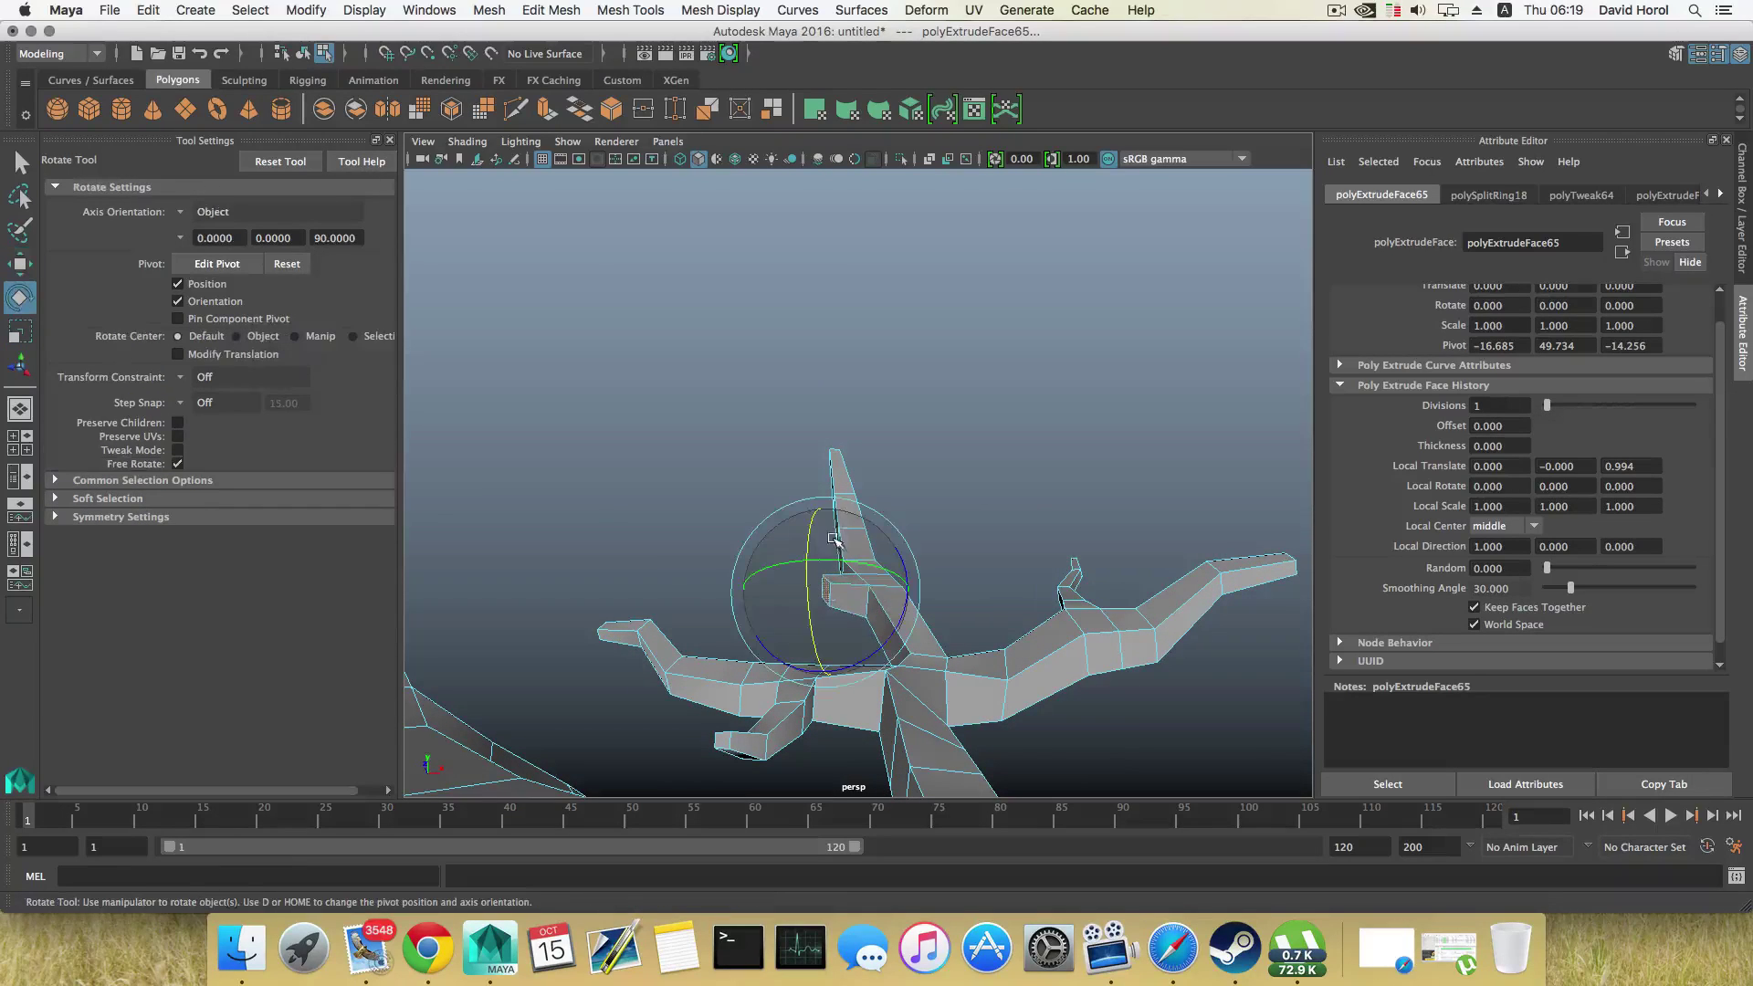
pyautogui.click(839, 560)
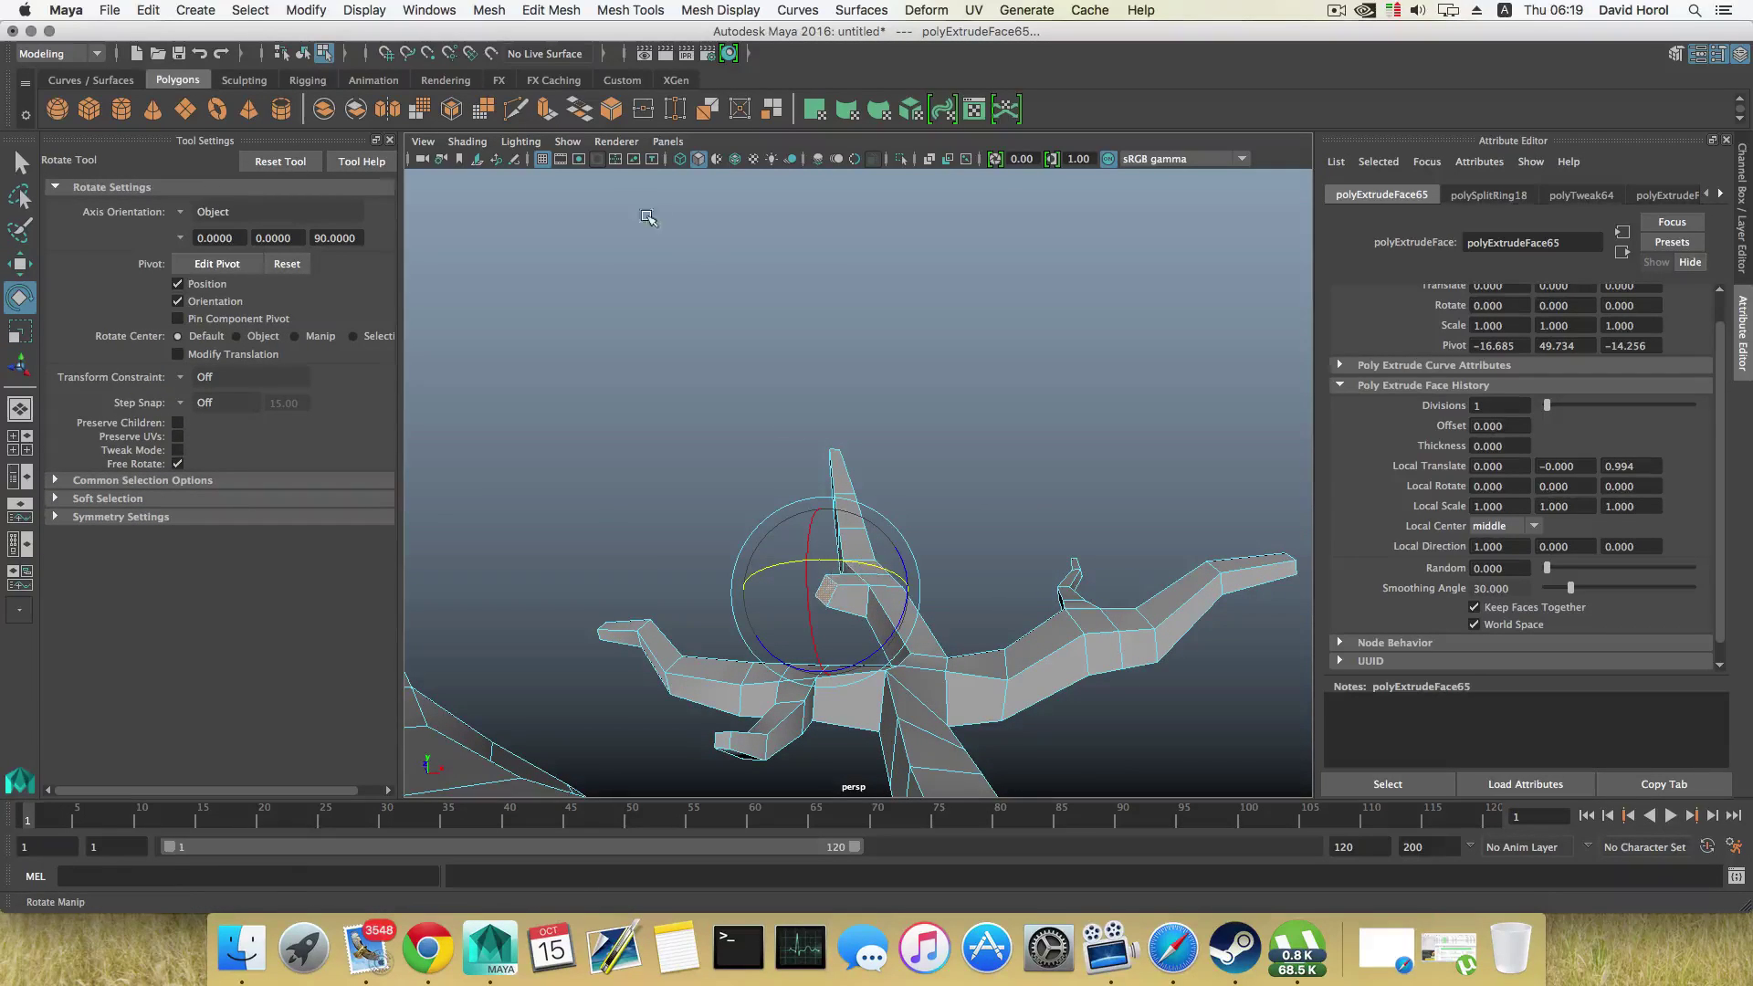
# Step: Extrude the new offshoot's end face about 1.04 units, then scale, rotate and move it to bend the shoot
pyautogui.click(545, 110)
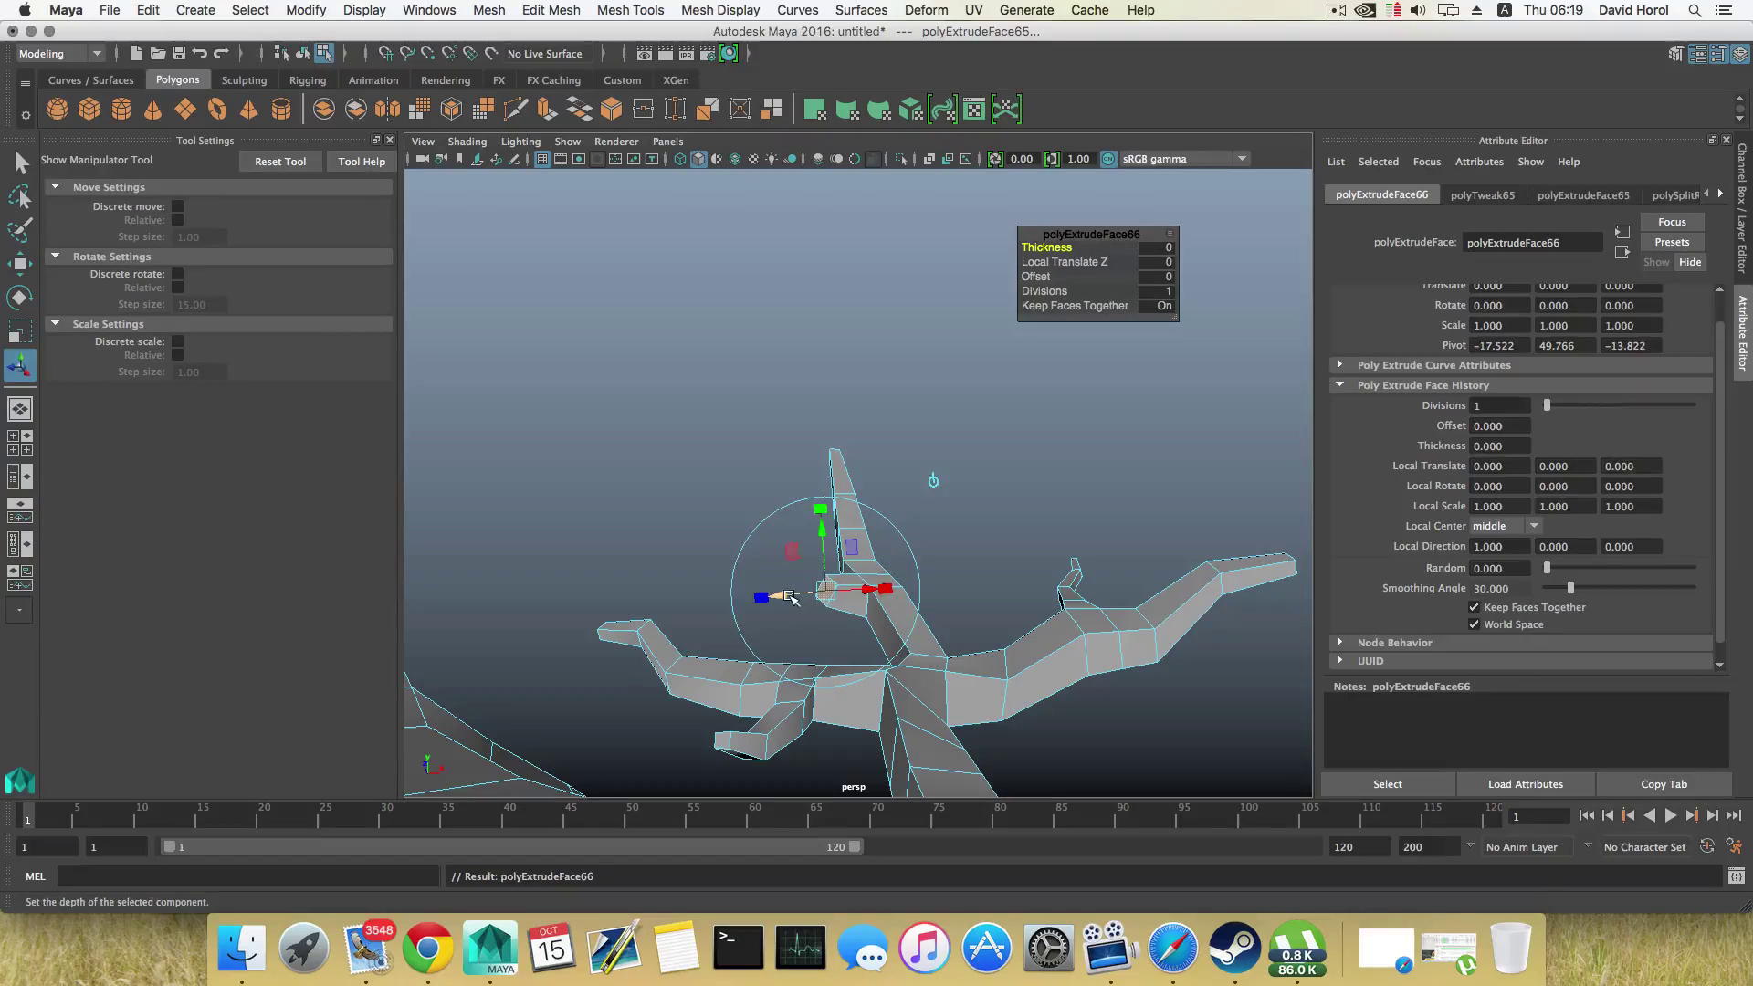
pyautogui.moveTo(787, 598); pyautogui.dragTo(809, 690)
pyautogui.press('r')
pyautogui.keyDown('alt'); pyautogui.moveTo(813, 626); pyautogui.dragTo(807, 592); pyautogui.keyUp('alt')
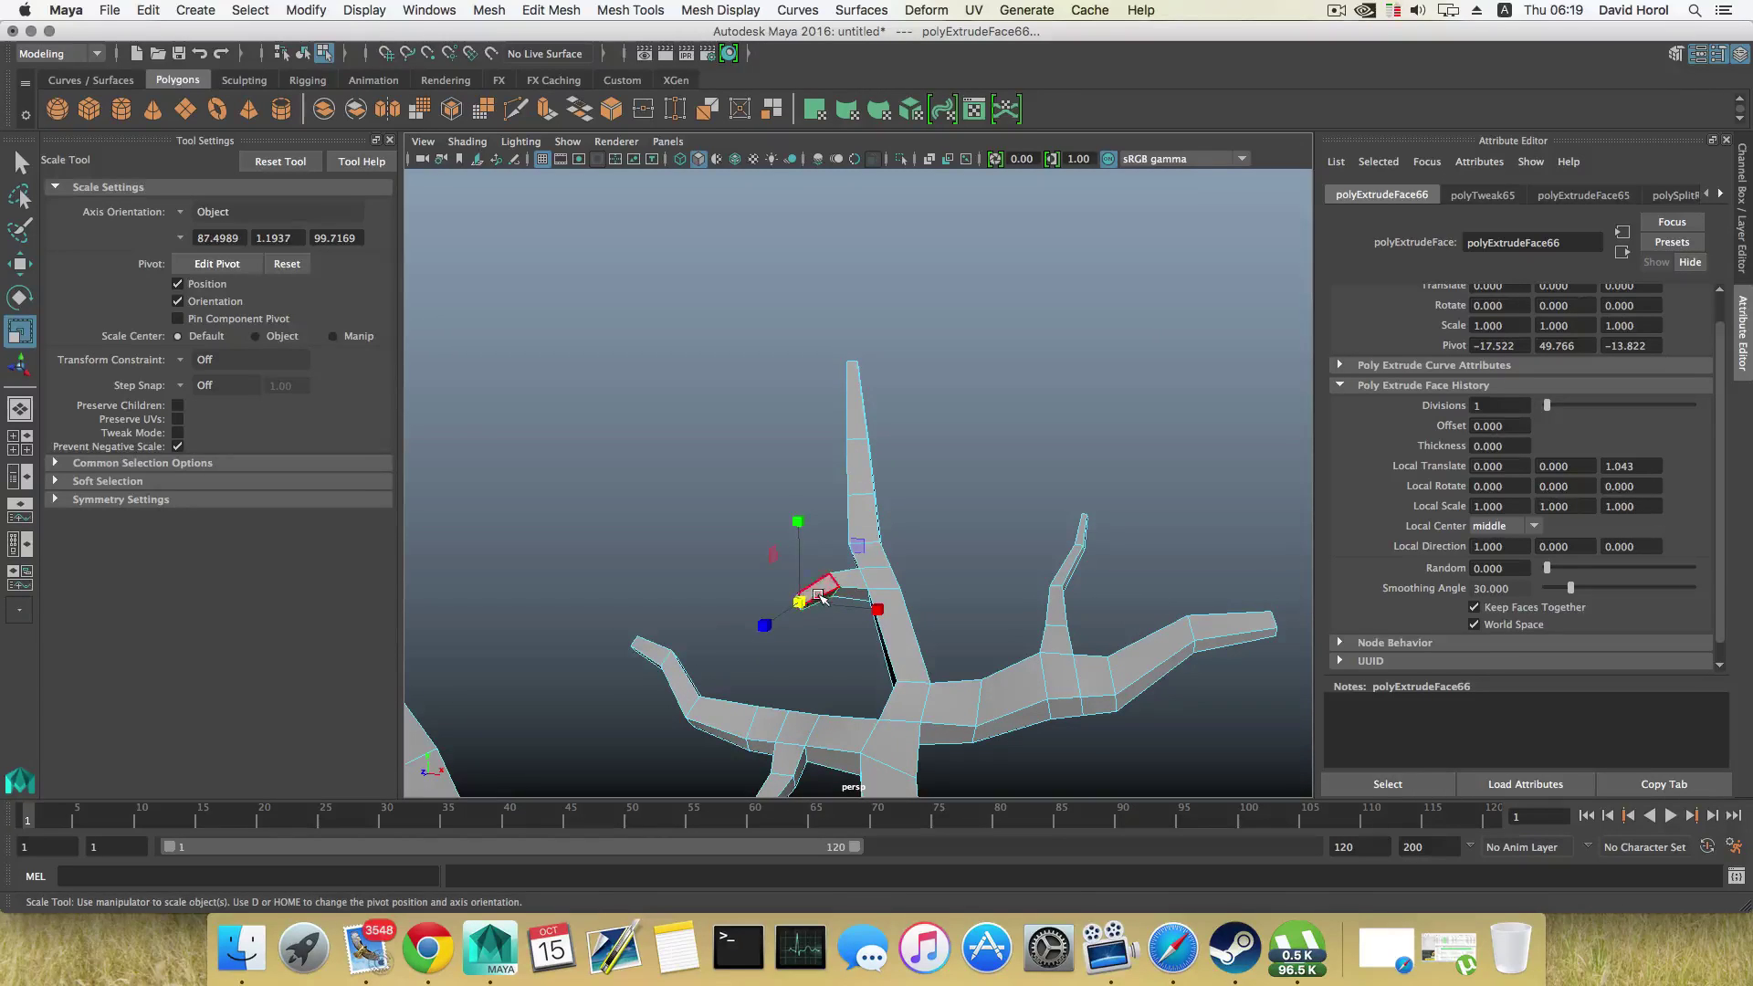
pyautogui.press('e')
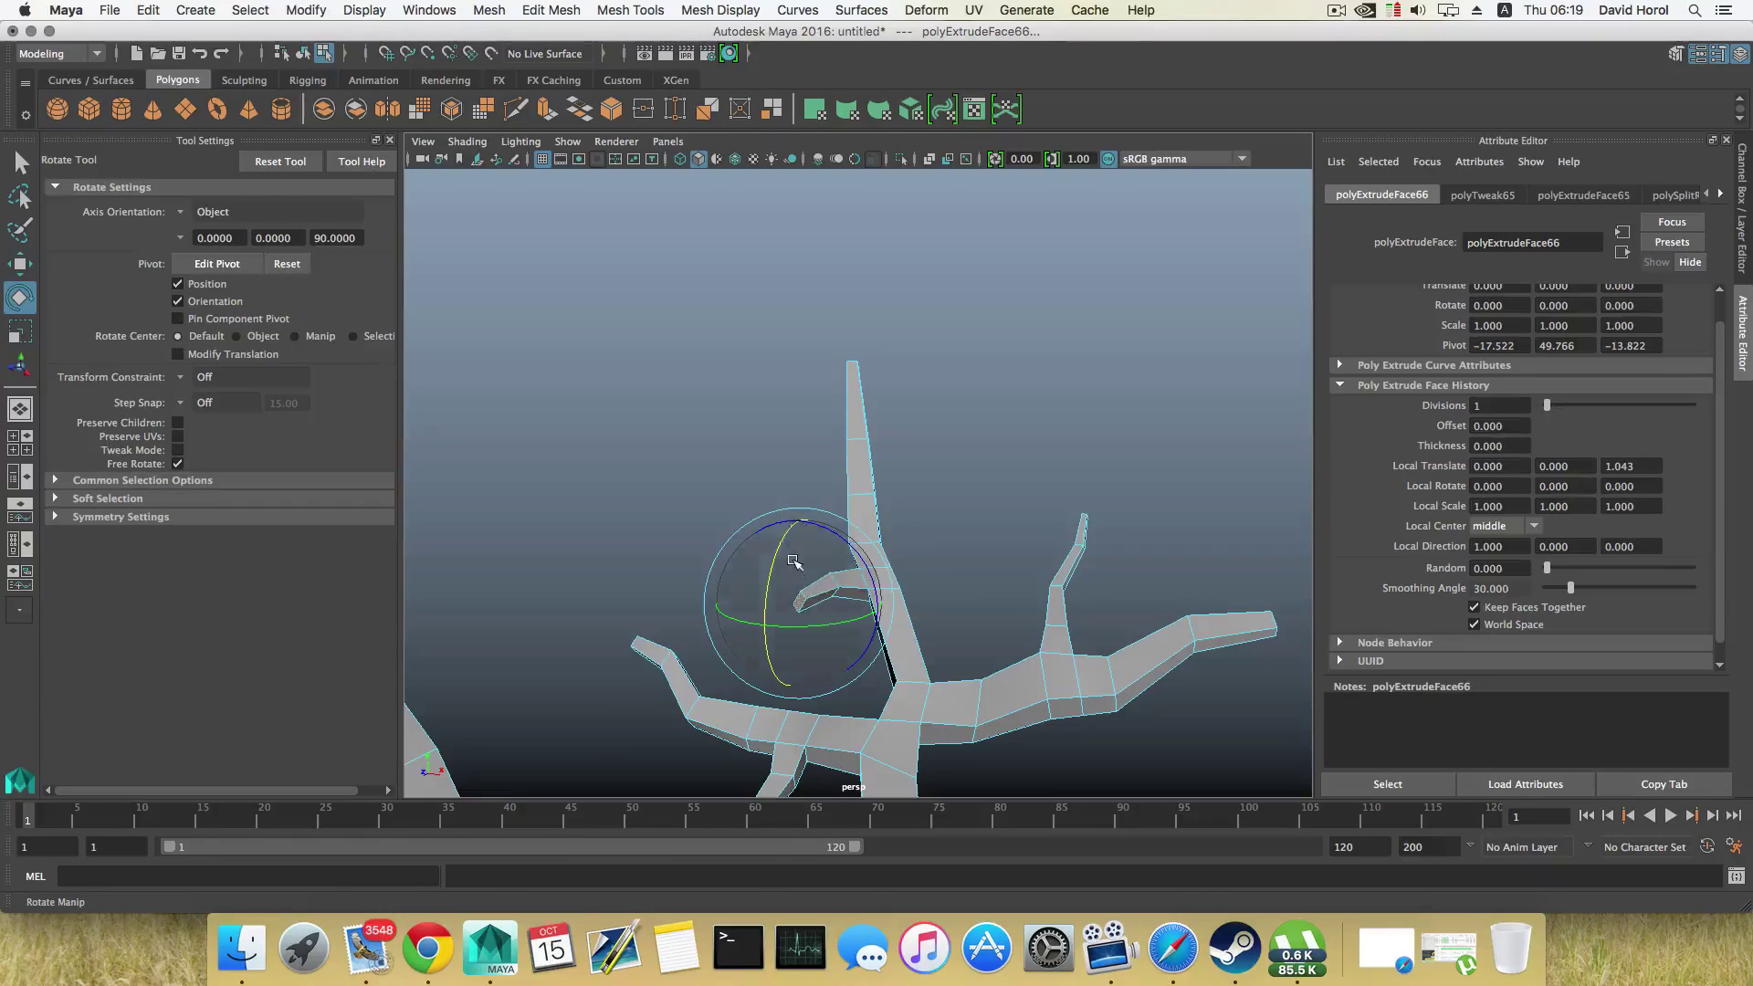
pyautogui.press('w')
pyautogui.moveTo(800, 527); pyautogui.dragTo(981, 539)
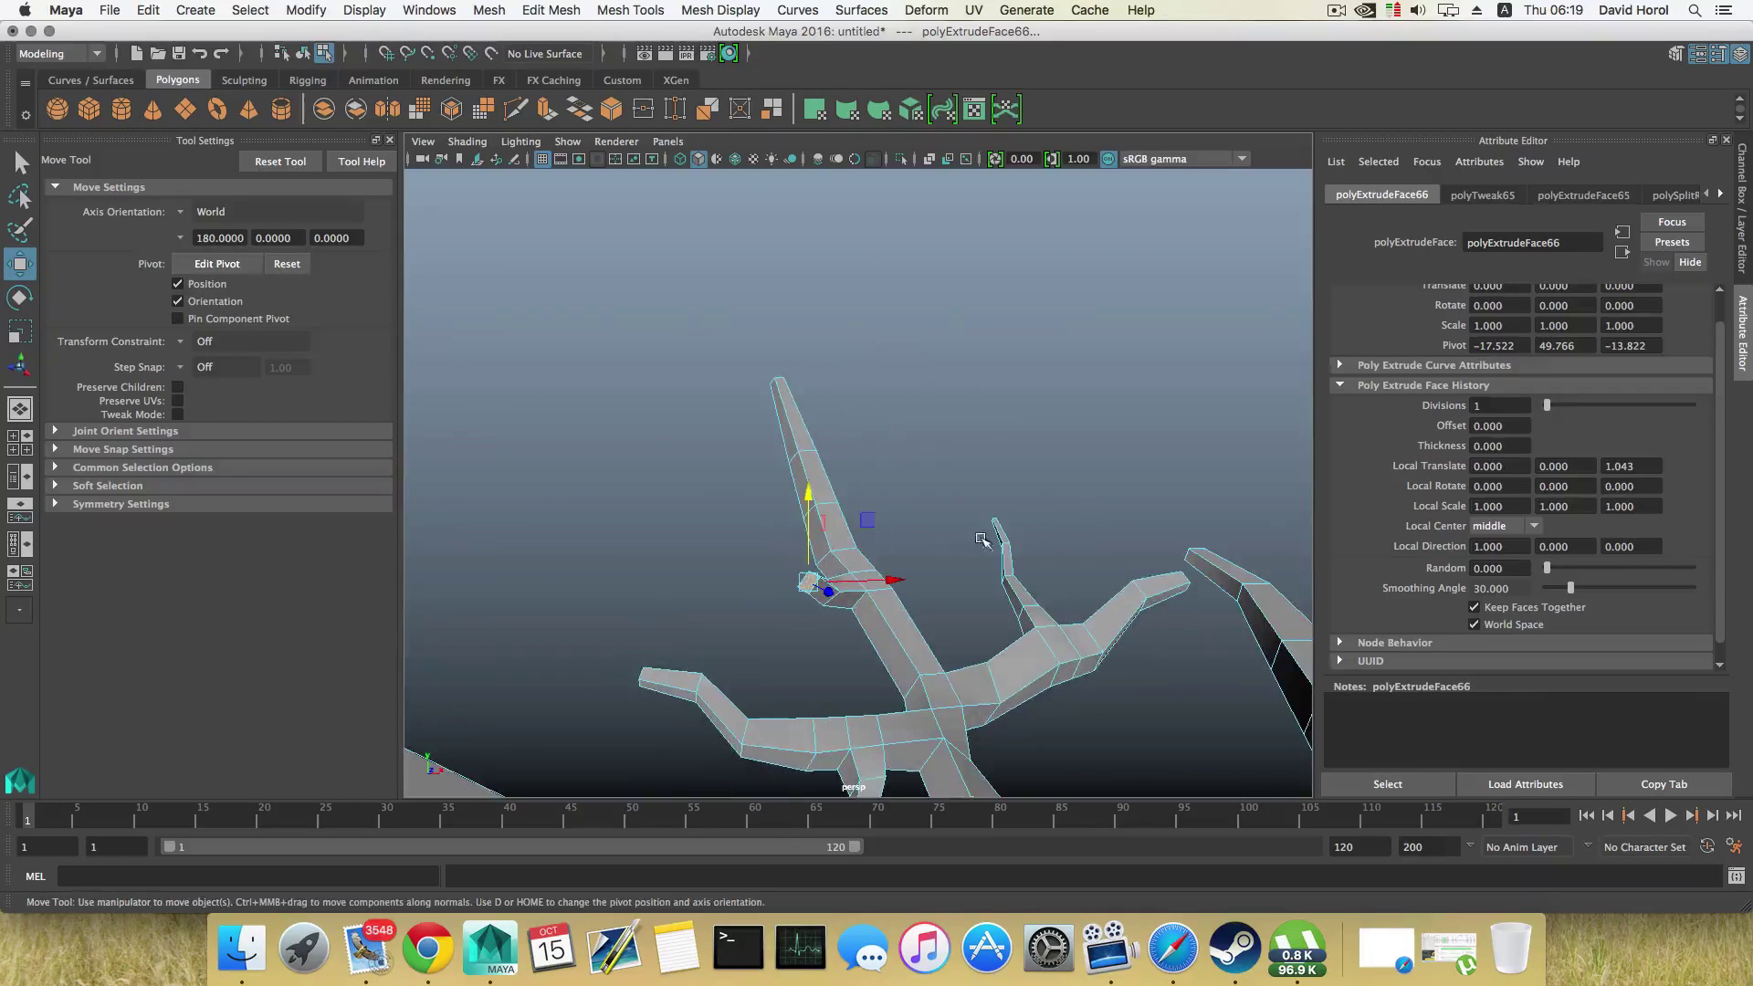
# Step: Extrude the side shoot's end face further outward, scaling the new end down to taper and bend the shoot
pyautogui.click(549, 110)
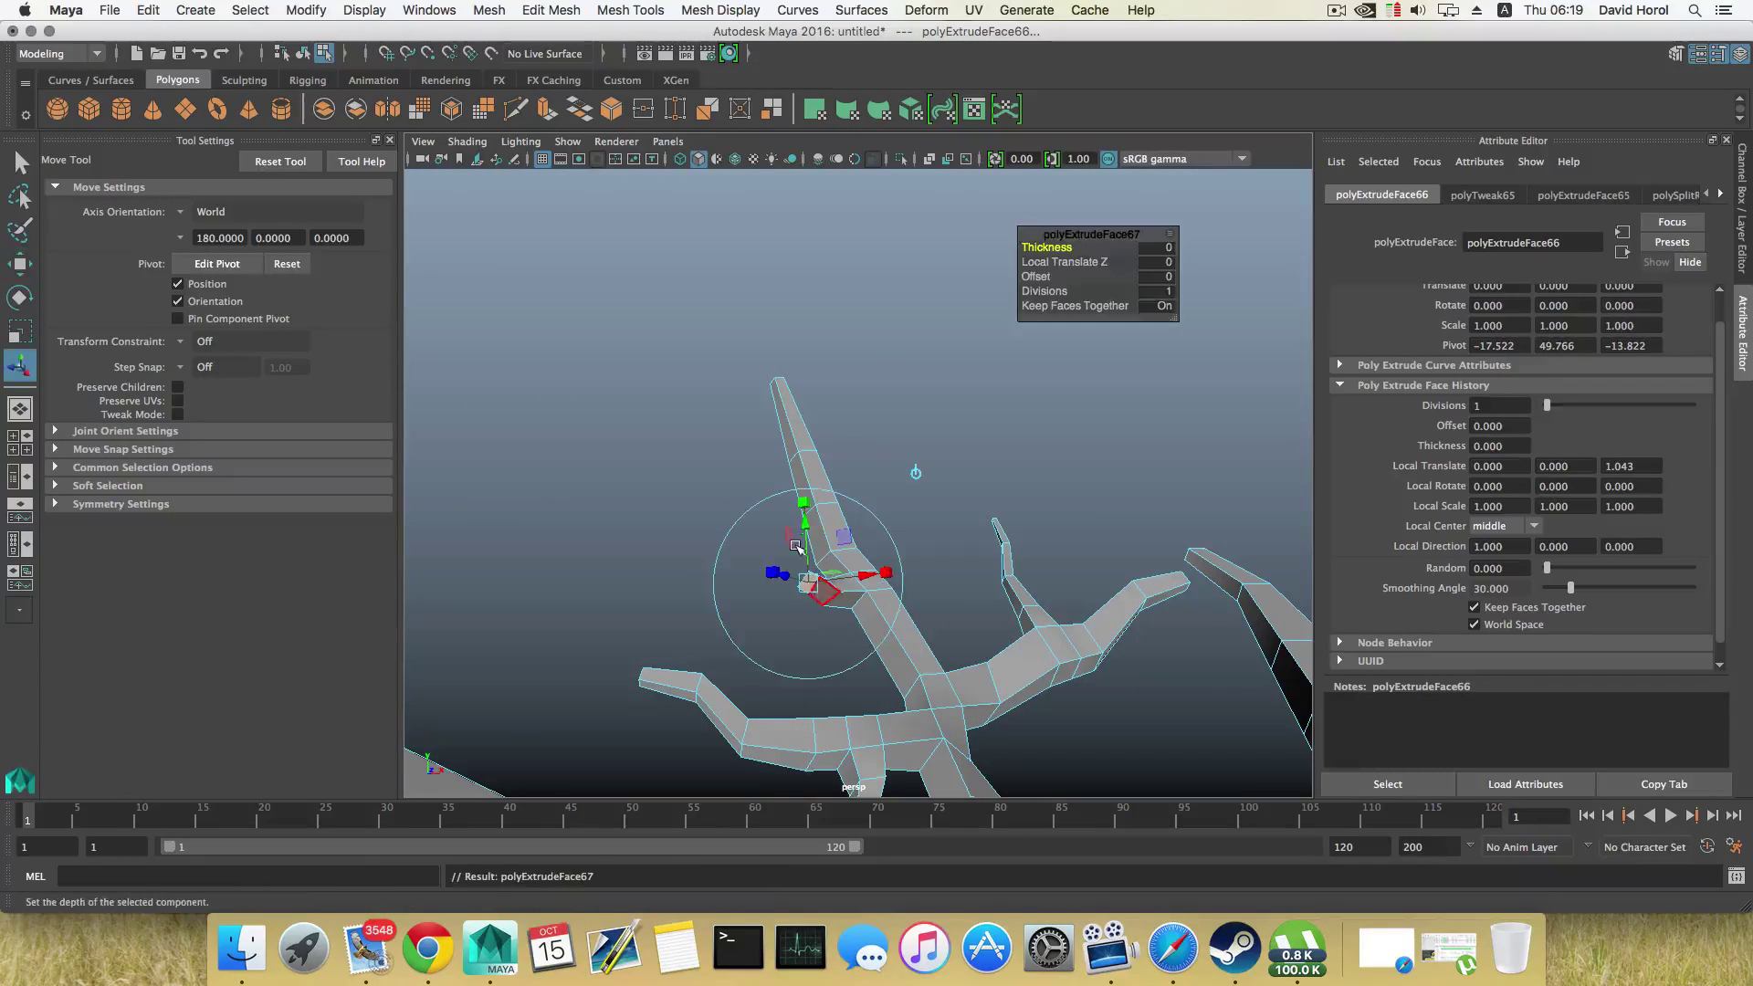
pyautogui.keyDown('alt'); pyautogui.moveTo(810, 580); pyautogui.dragTo(765, 573); pyautogui.keyUp('alt')
pyautogui.press('r')
pyautogui.keyDown('alt'); pyautogui.moveTo(765, 575); pyautogui.dragTo(720, 534); pyautogui.keyUp('alt')
# Step: Extrude the shoot's end face about 0.65 units more to finish its tip, then return to object selection
pyautogui.click(548, 108)
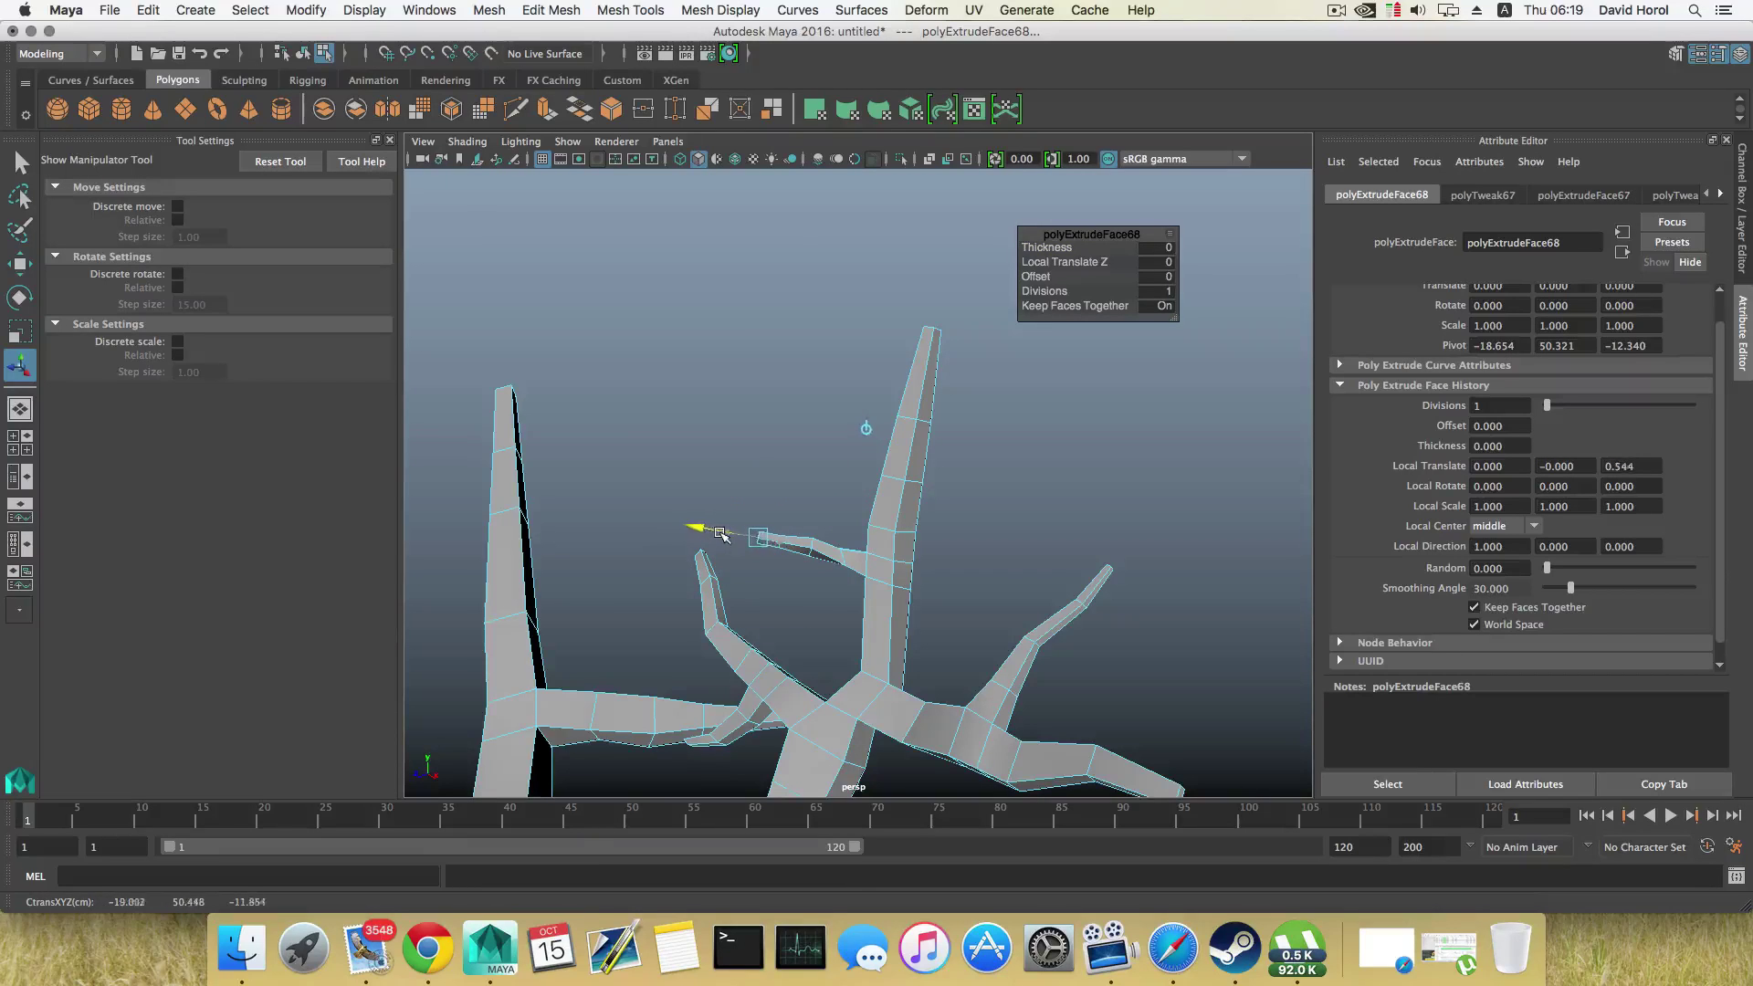
pyautogui.press('r')
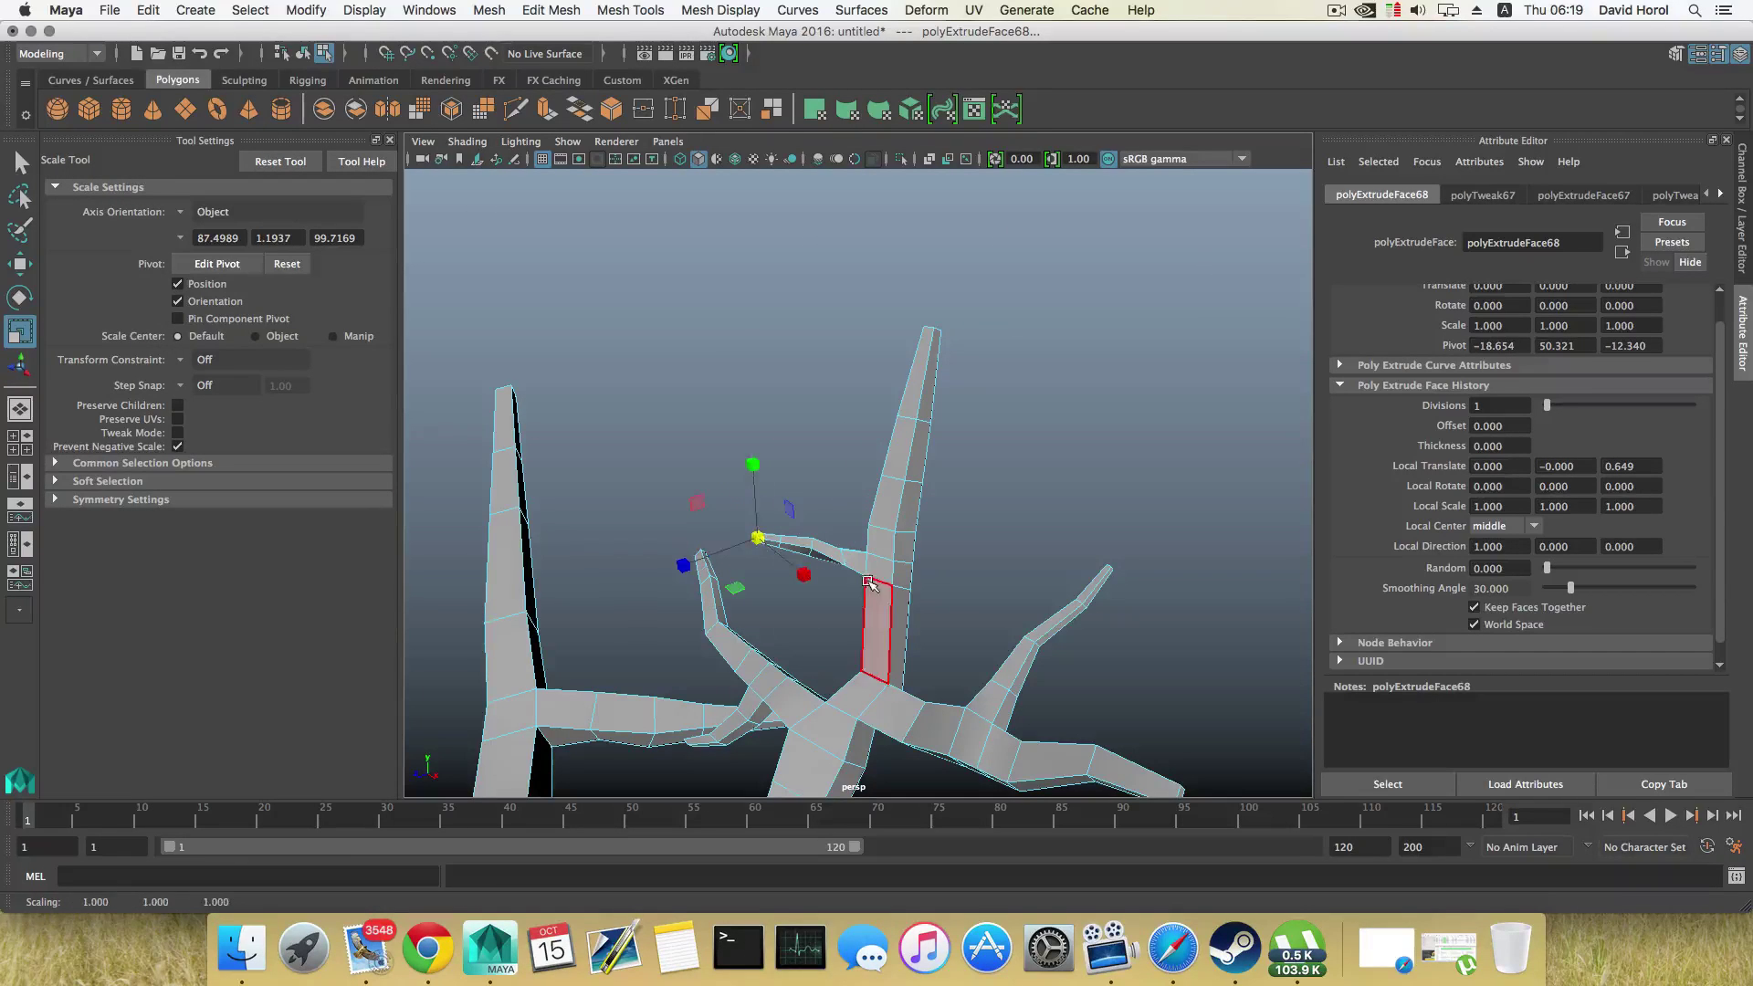
pyautogui.press('F8')
pyautogui.keyDown('alt'); pyautogui.moveTo(869, 582); pyautogui.dragTo(919, 616); pyautogui.keyUp('alt')
pyautogui.keyDown('alt'); pyautogui.moveTo(919, 616); pyautogui.dragTo(885, 521, button='middle'); pyautogui.keyUp('alt')
pyautogui.keyDown('alt'); pyautogui.moveTo(884, 521); pyautogui.dragTo(985, 617, button='right'); pyautogui.keyUp('alt')
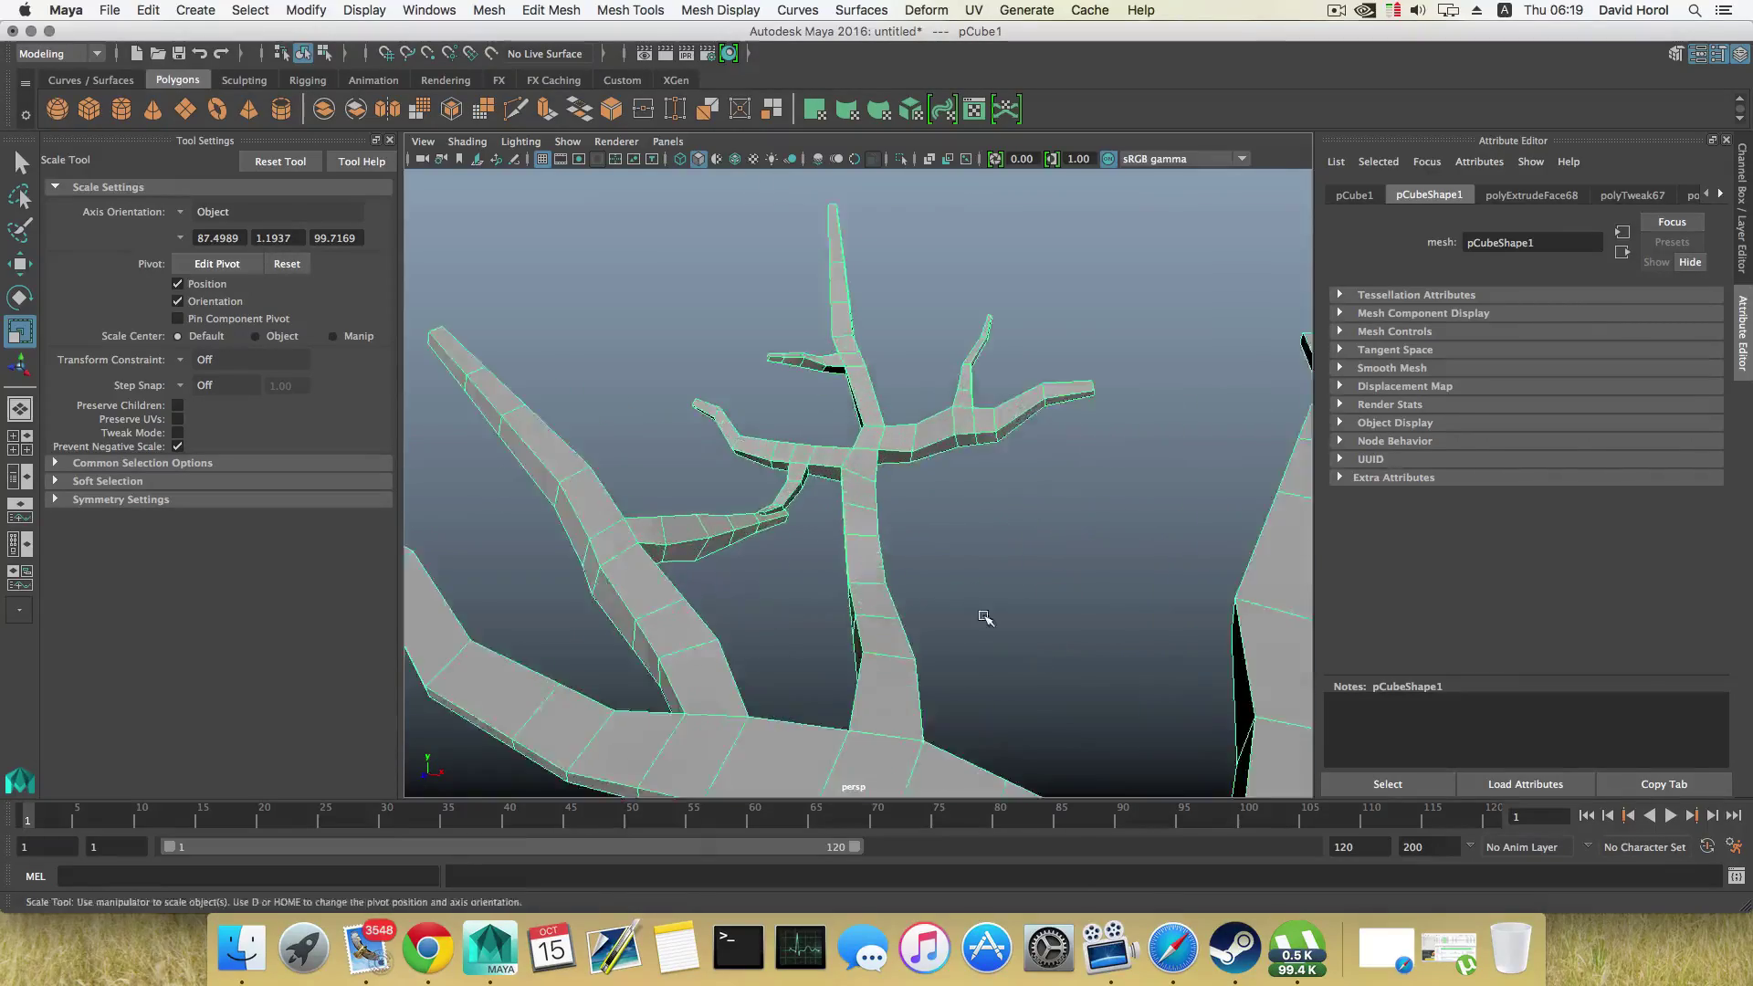
pyautogui.keyDown('alt'); pyautogui.moveTo(985, 618); pyautogui.dragTo(891, 652); pyautogui.keyUp('alt')
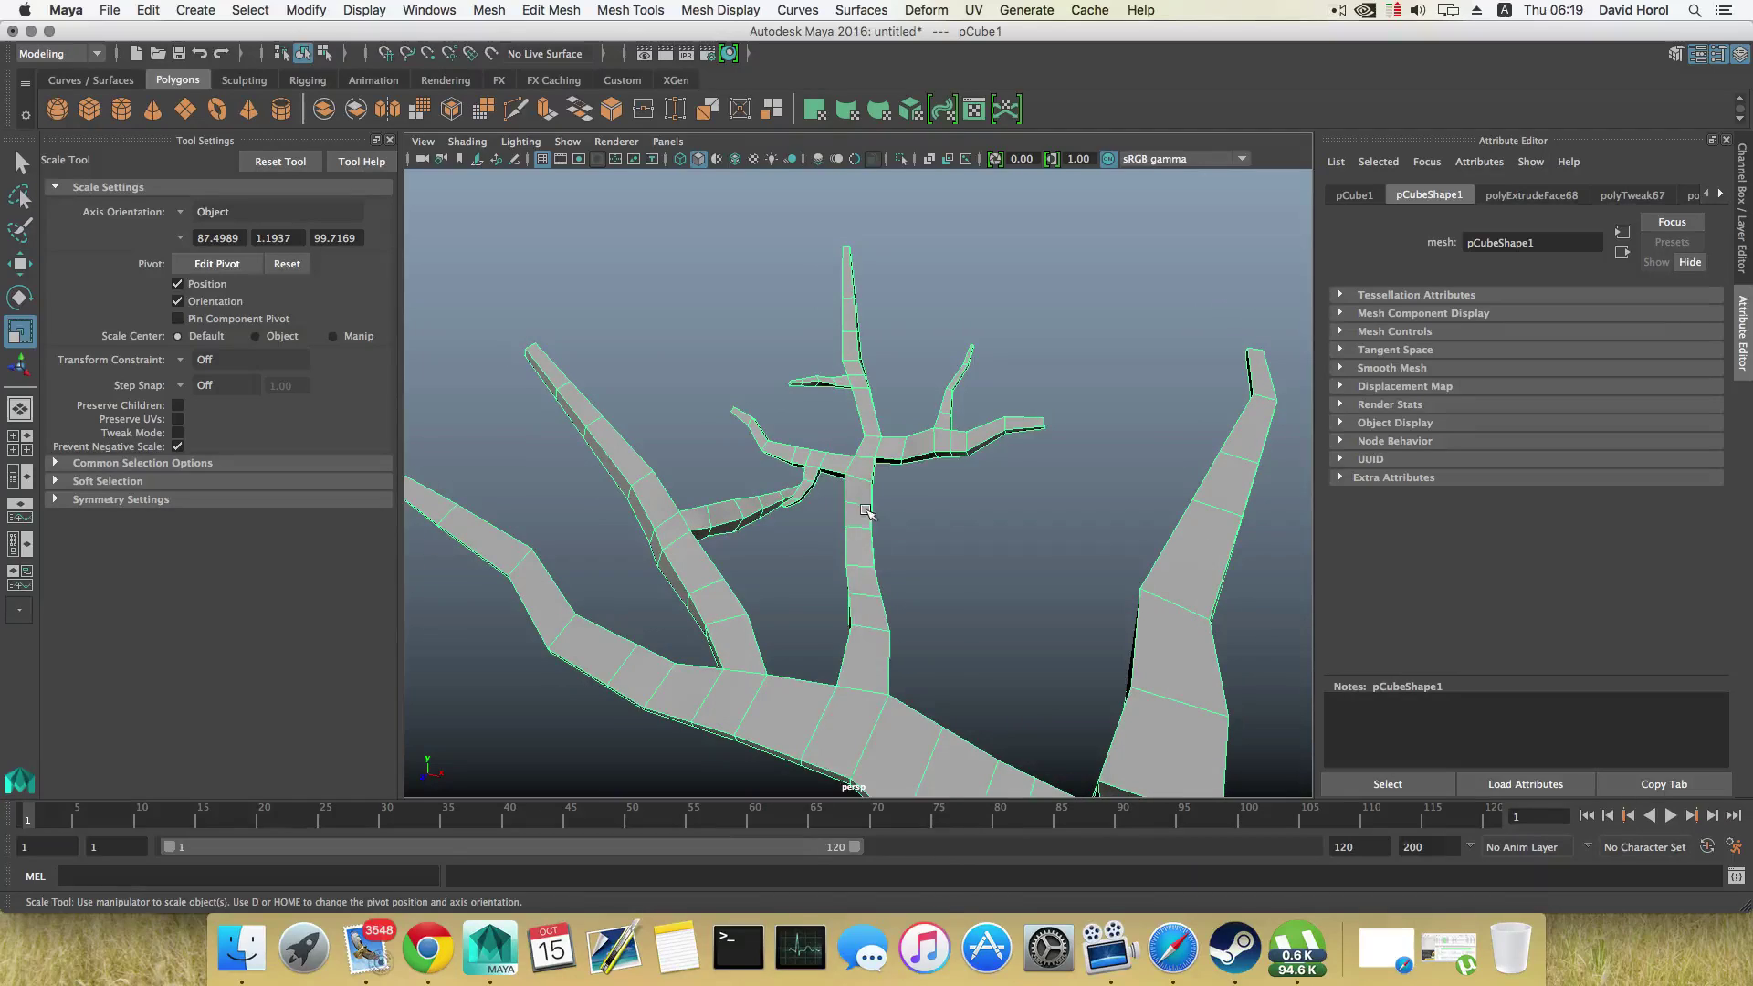
# Step: Select all faces of the upper forked branch, from its base on the thick limb to its twigs, excluding neighbouring branches
pyautogui.moveTo(865, 512); pyautogui.dragTo(865, 543, button='right')
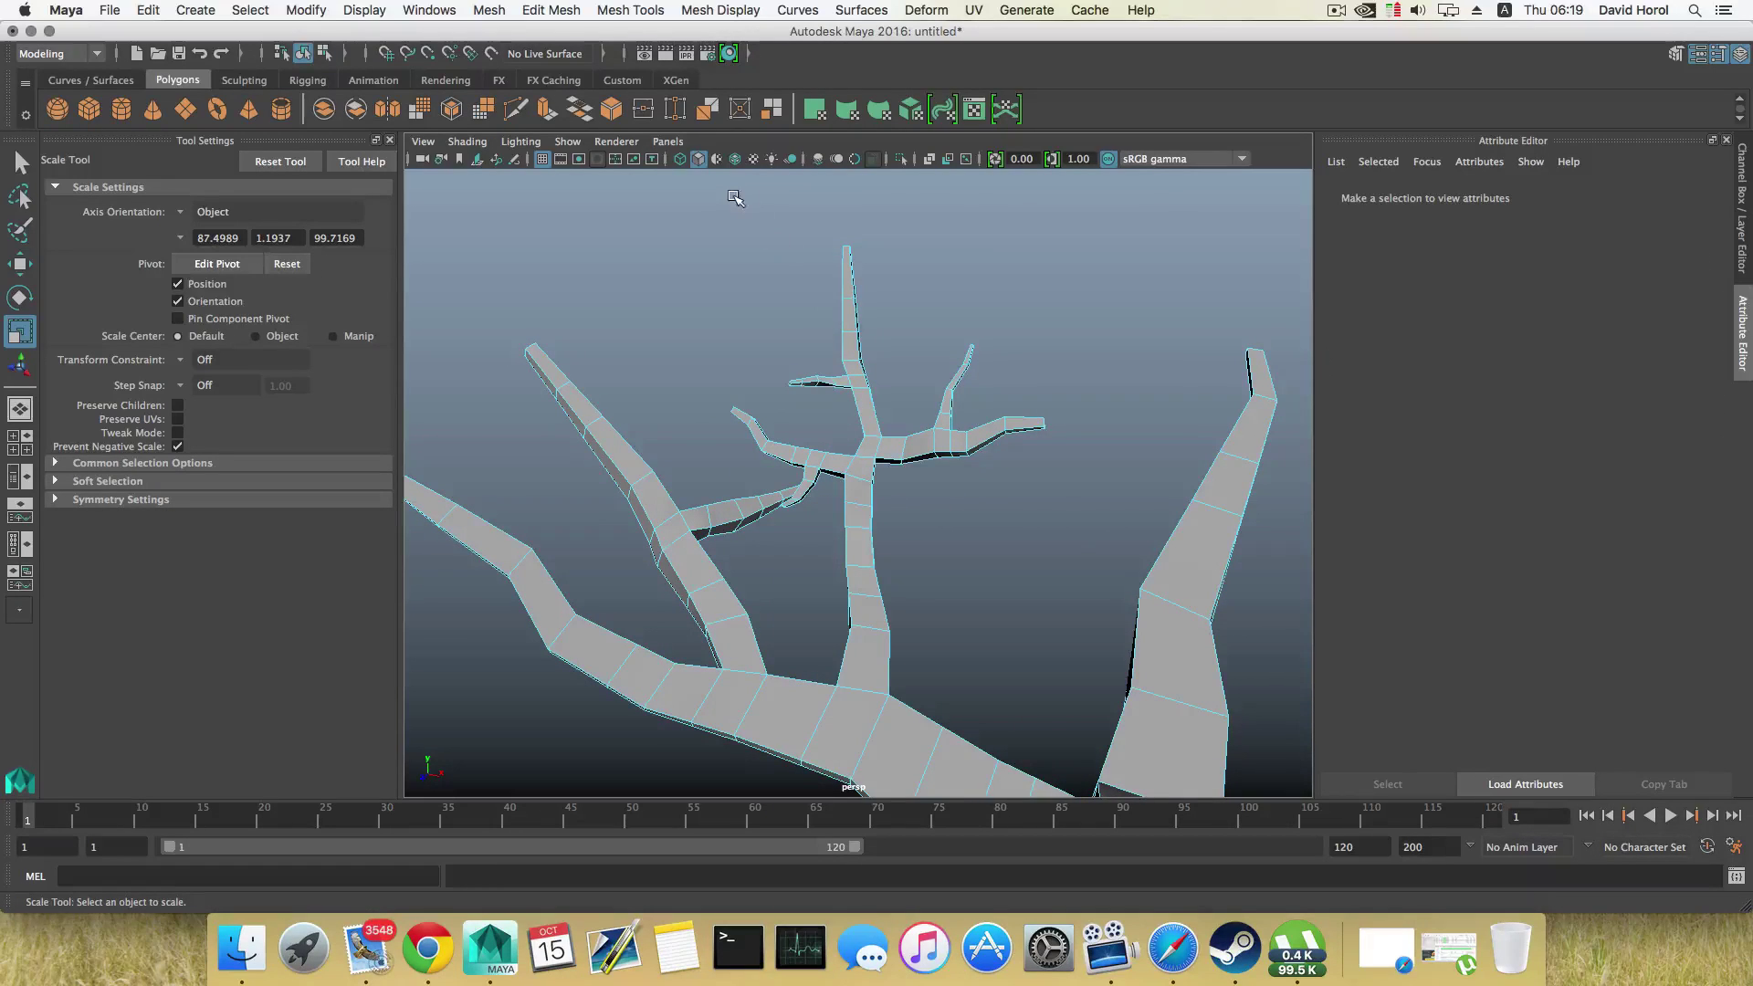
pyautogui.moveTo(733, 193); pyautogui.dragTo(1083, 664)
pyautogui.keyDown('alt'); pyautogui.moveTo(736, 575); pyautogui.dragTo(822, 536); pyautogui.keyUp('alt')
pyautogui.moveTo(717, 255); pyautogui.dragTo(1001, 493)
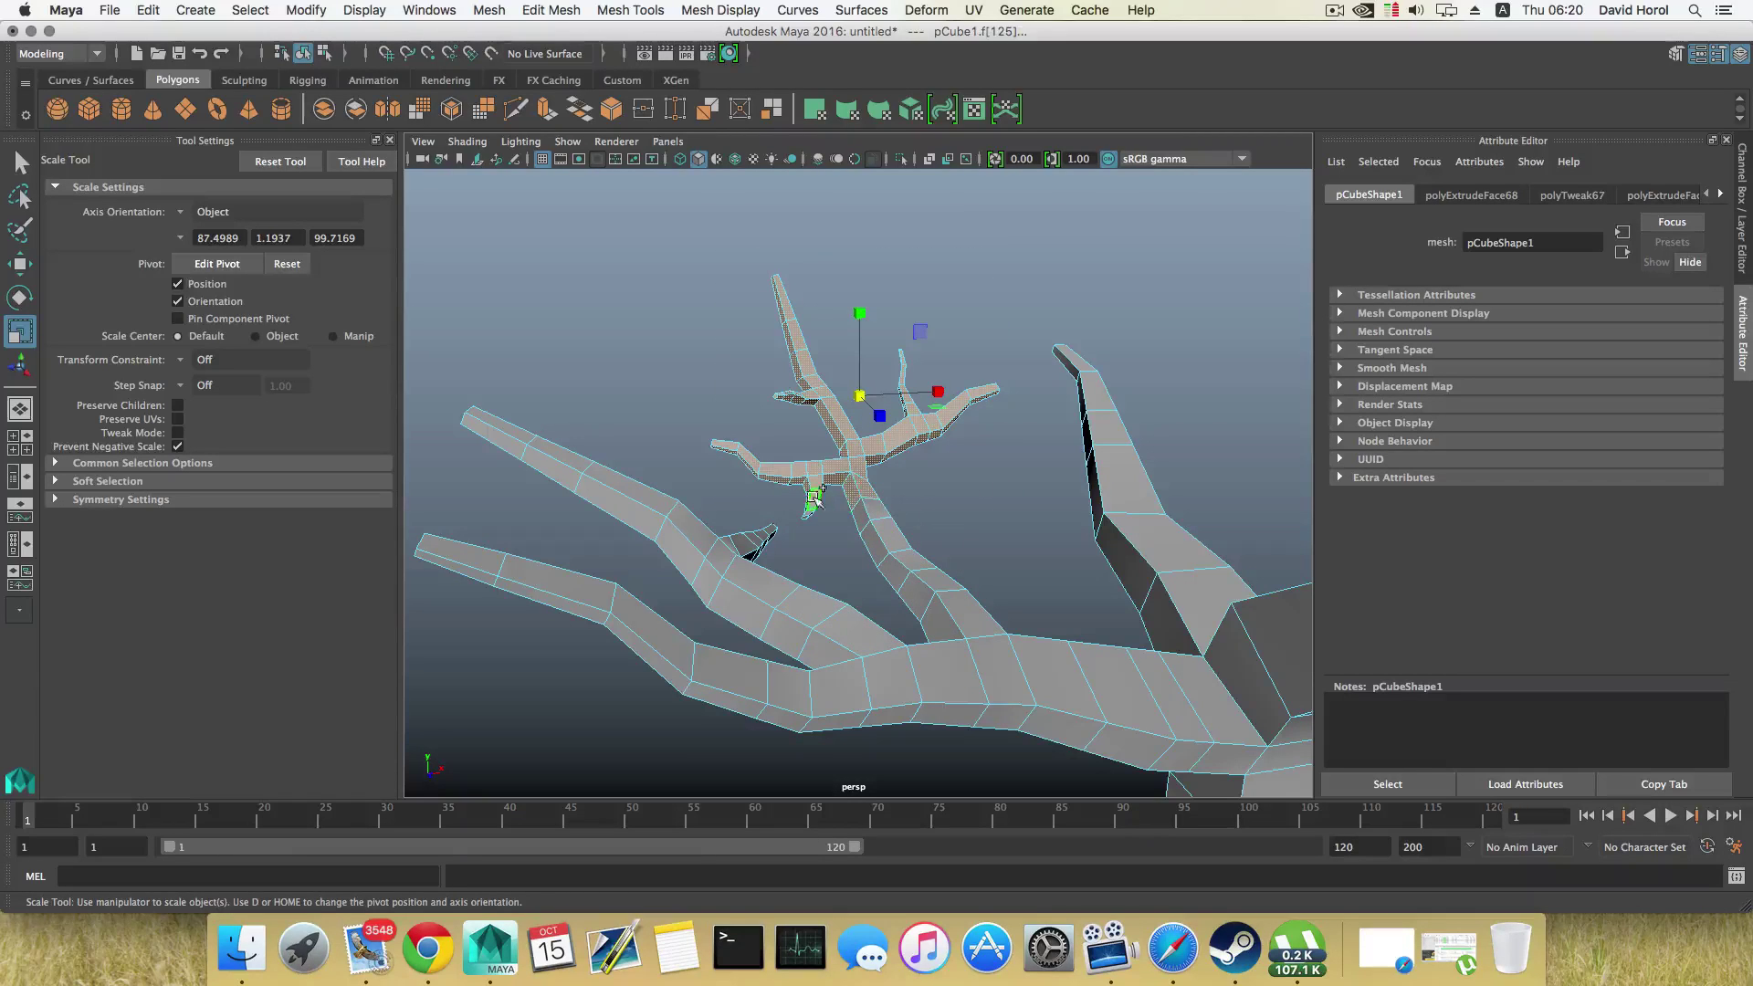
pyautogui.keyDown('shift'); pyautogui.moveTo(835, 513); pyautogui.dragTo(882, 542); pyautogui.keyUp('shift')
pyautogui.moveTo(958, 605)
pyautogui.keyDown('ctrl'); pyautogui.keyDown('shift'); pyautogui.mouseDown()
pyautogui.moveTo(982, 623)
pyautogui.moveTo(954, 604)
pyautogui.mouseUp(); pyautogui.keyUp('shift'); pyautogui.keyUp('ctrl')
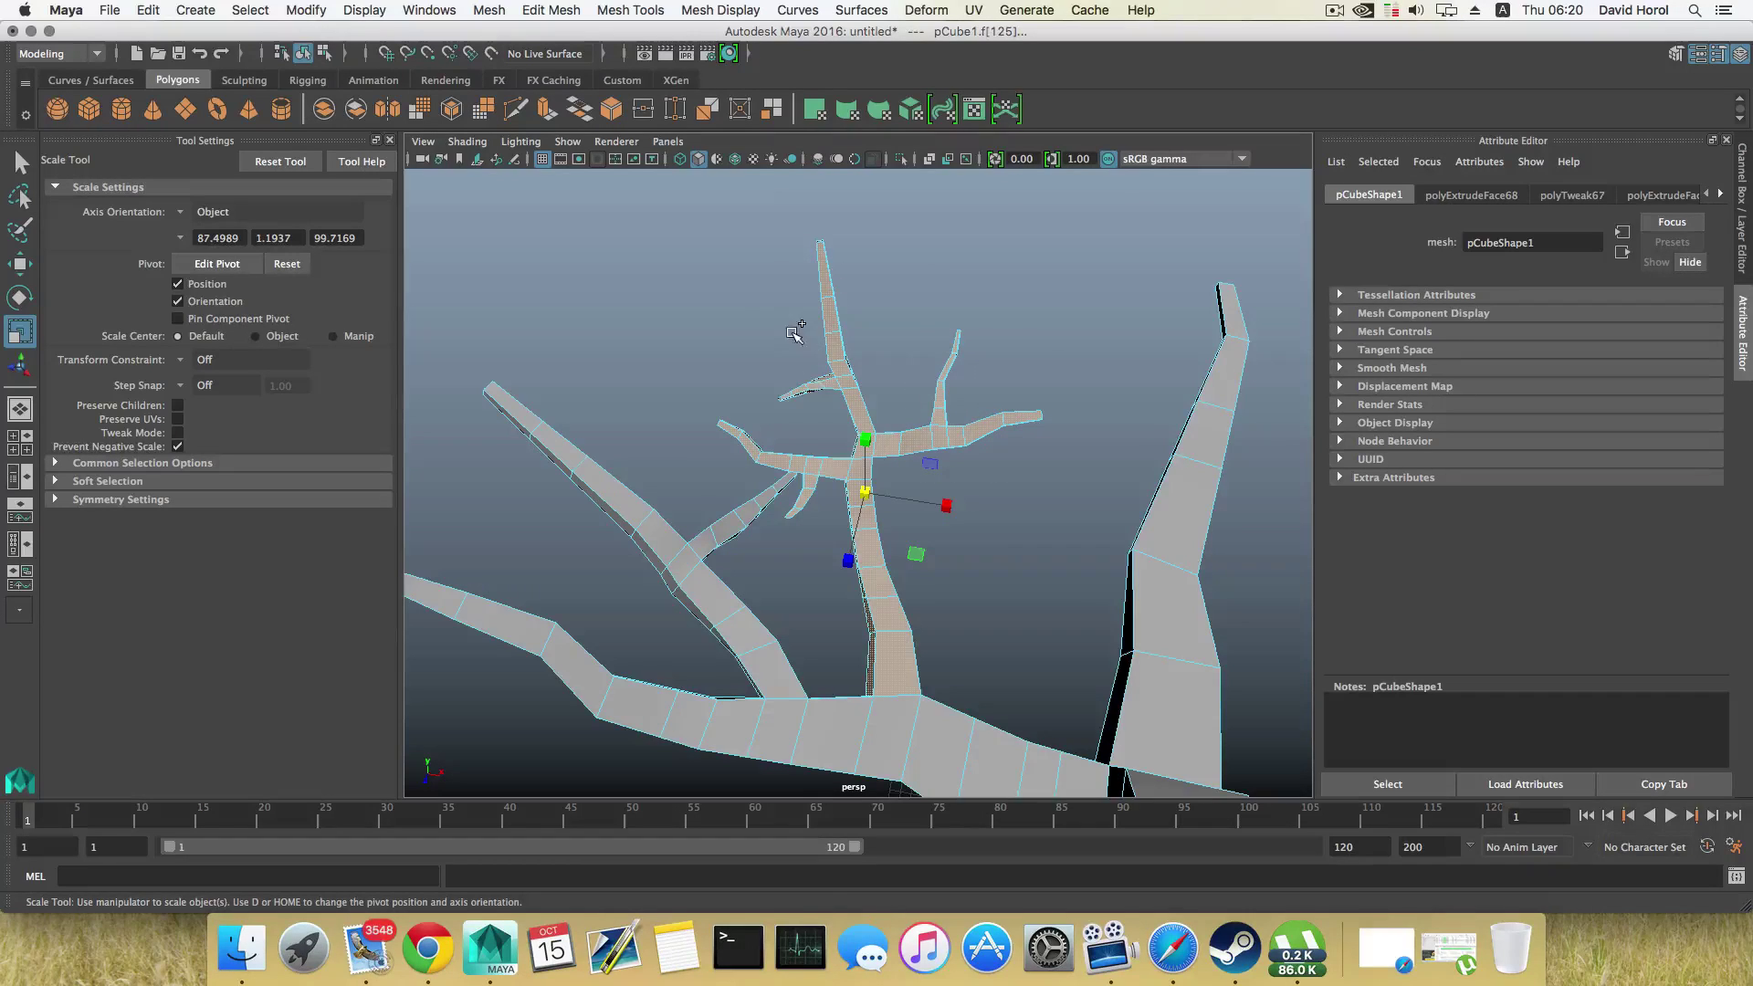
pyautogui.keyDown('ctrl'); pyautogui.keyDown('shift'); pyautogui.moveTo(765, 455); pyautogui.dragTo(849, 505); pyautogui.keyUp('shift'); pyautogui.keyUp('ctrl')
pyautogui.keyDown('ctrl'); pyautogui.keyDown('shift'); pyautogui.moveTo(920, 563); pyautogui.dragTo(920, 563); pyautogui.keyUp('shift'); pyautogui.keyUp('ctrl')
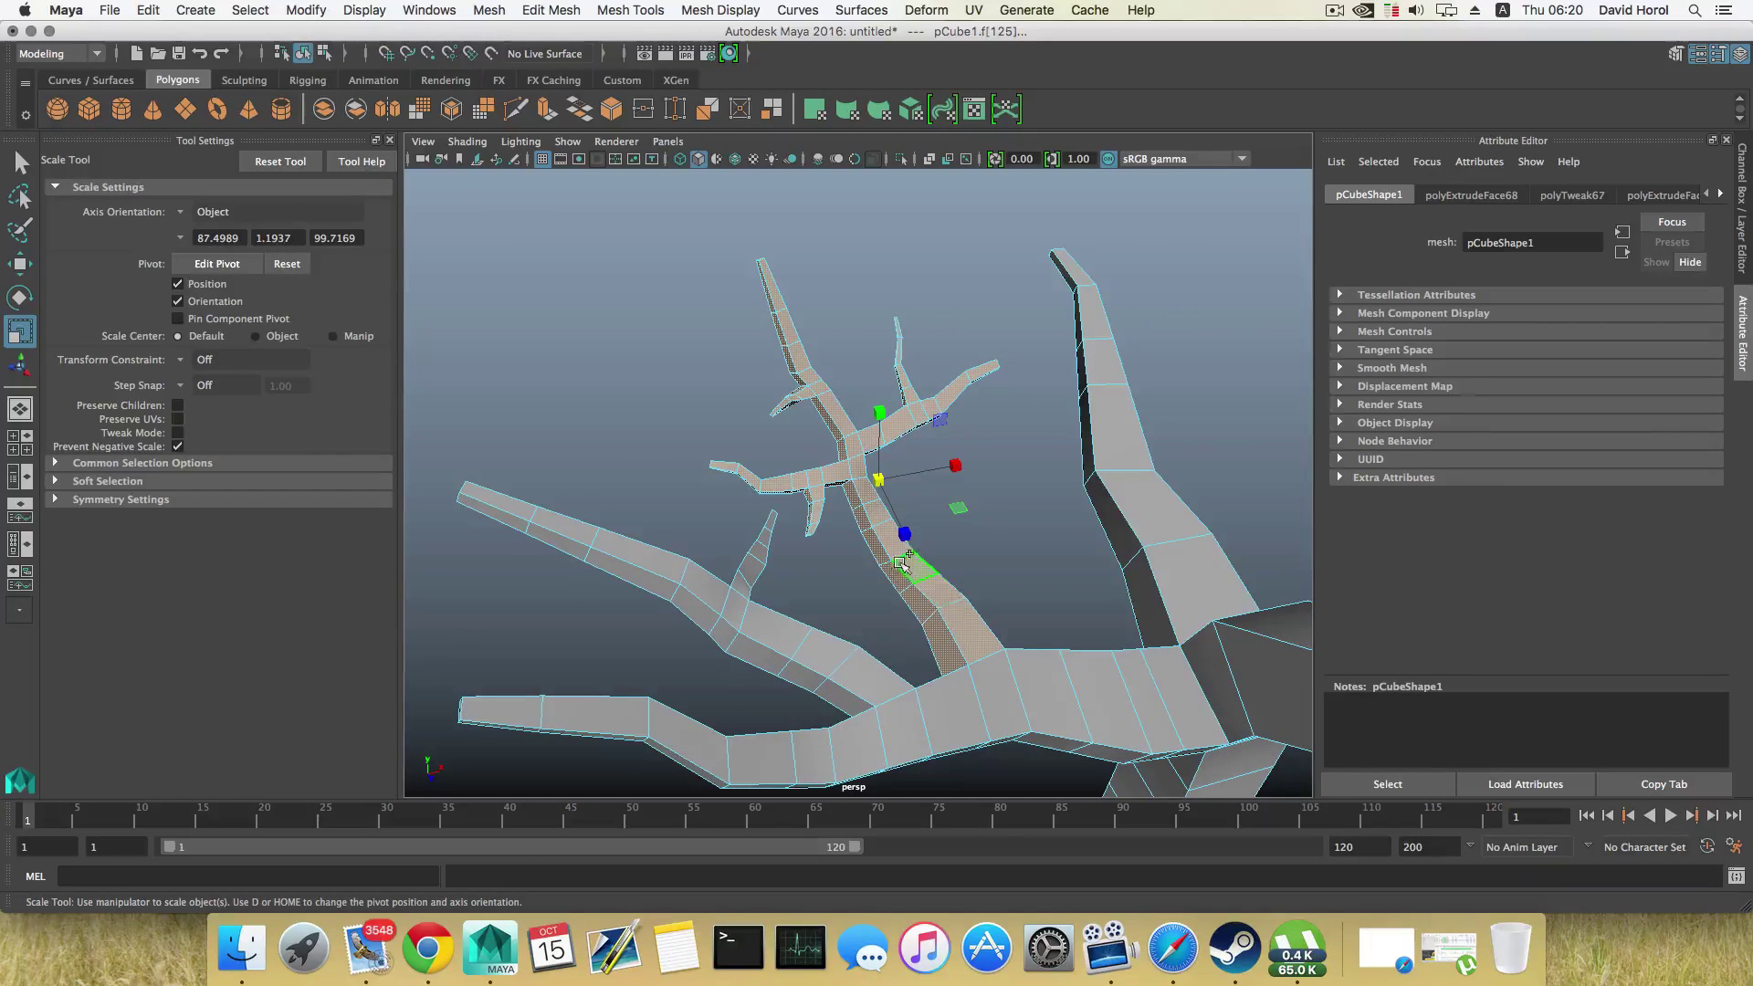
pyautogui.keyDown('ctrl'); pyautogui.keyDown('shift'); pyautogui.moveTo(973, 639); pyautogui.dragTo(972, 639); pyautogui.keyUp('shift'); pyautogui.keyUp('ctrl')
# Step: Duplicate the selected branch faces as a separate object, then in object selection keep only the duplicate selected
pyautogui.keyDown('alt'); pyautogui.moveTo(774, 539); pyautogui.dragTo(750, 573); pyautogui.keyUp('alt')
pyautogui.keyDown('shift'); pyautogui.moveTo(750, 573); pyautogui.dragTo(742, 830, button='right'); pyautogui.keyUp('shift')
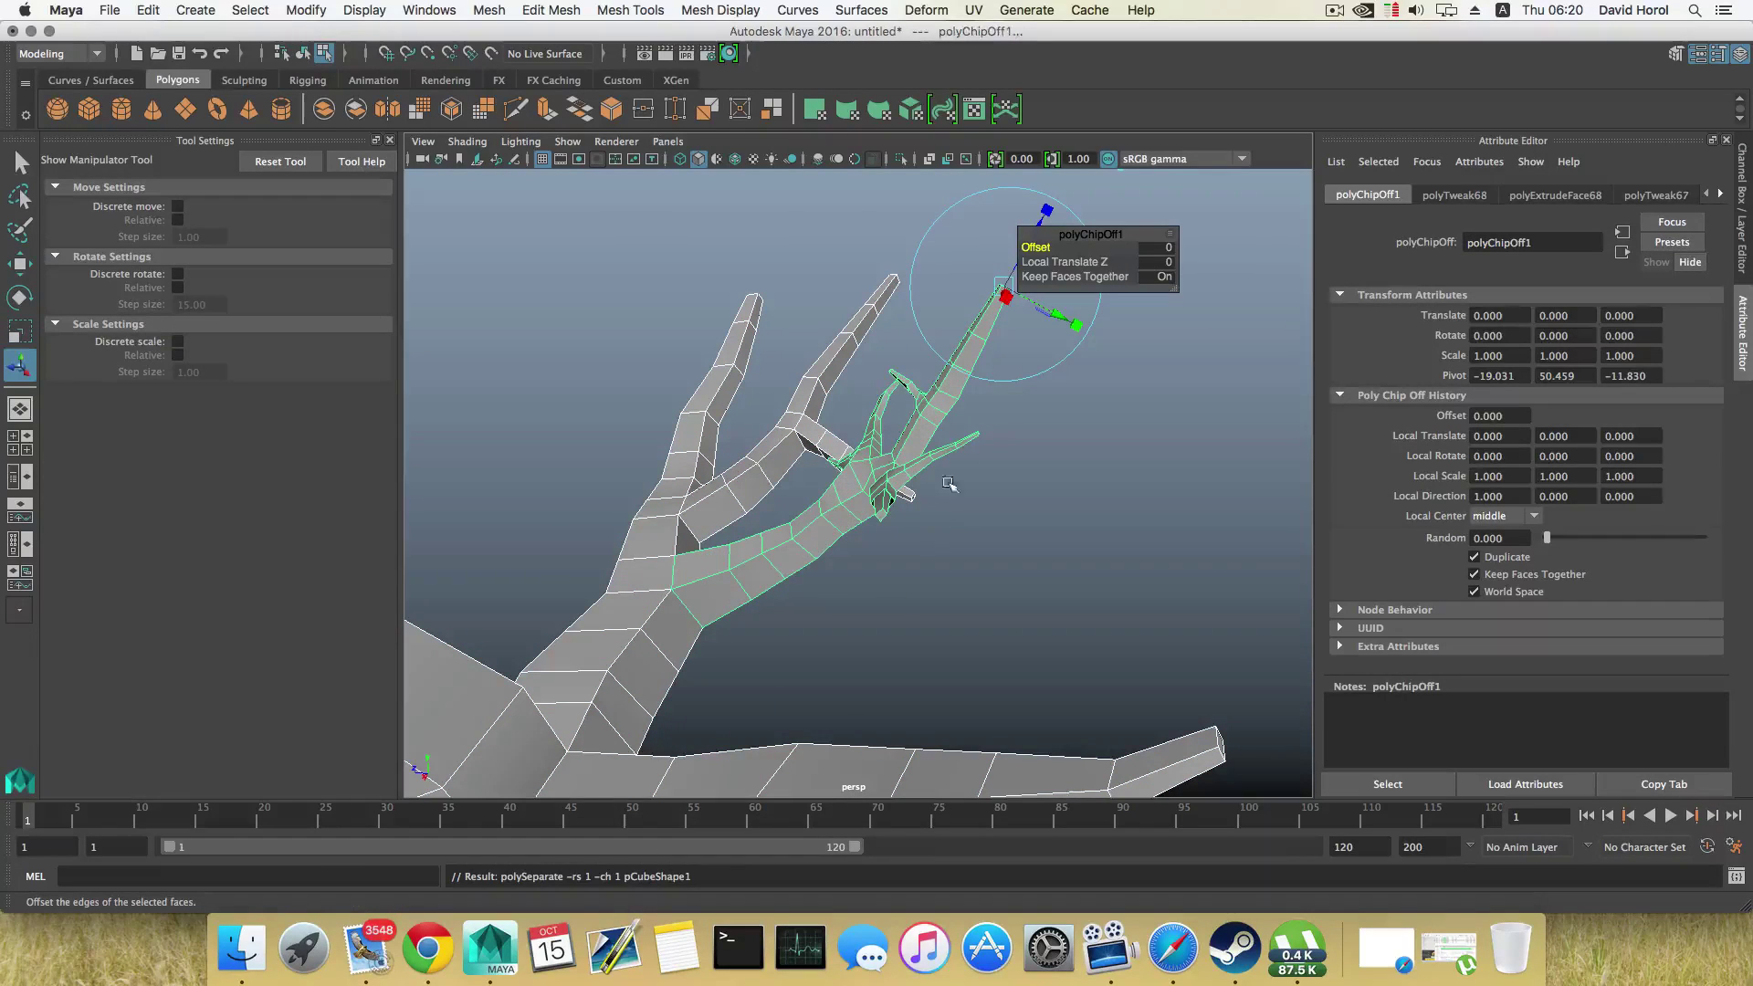
pyautogui.press('F8')
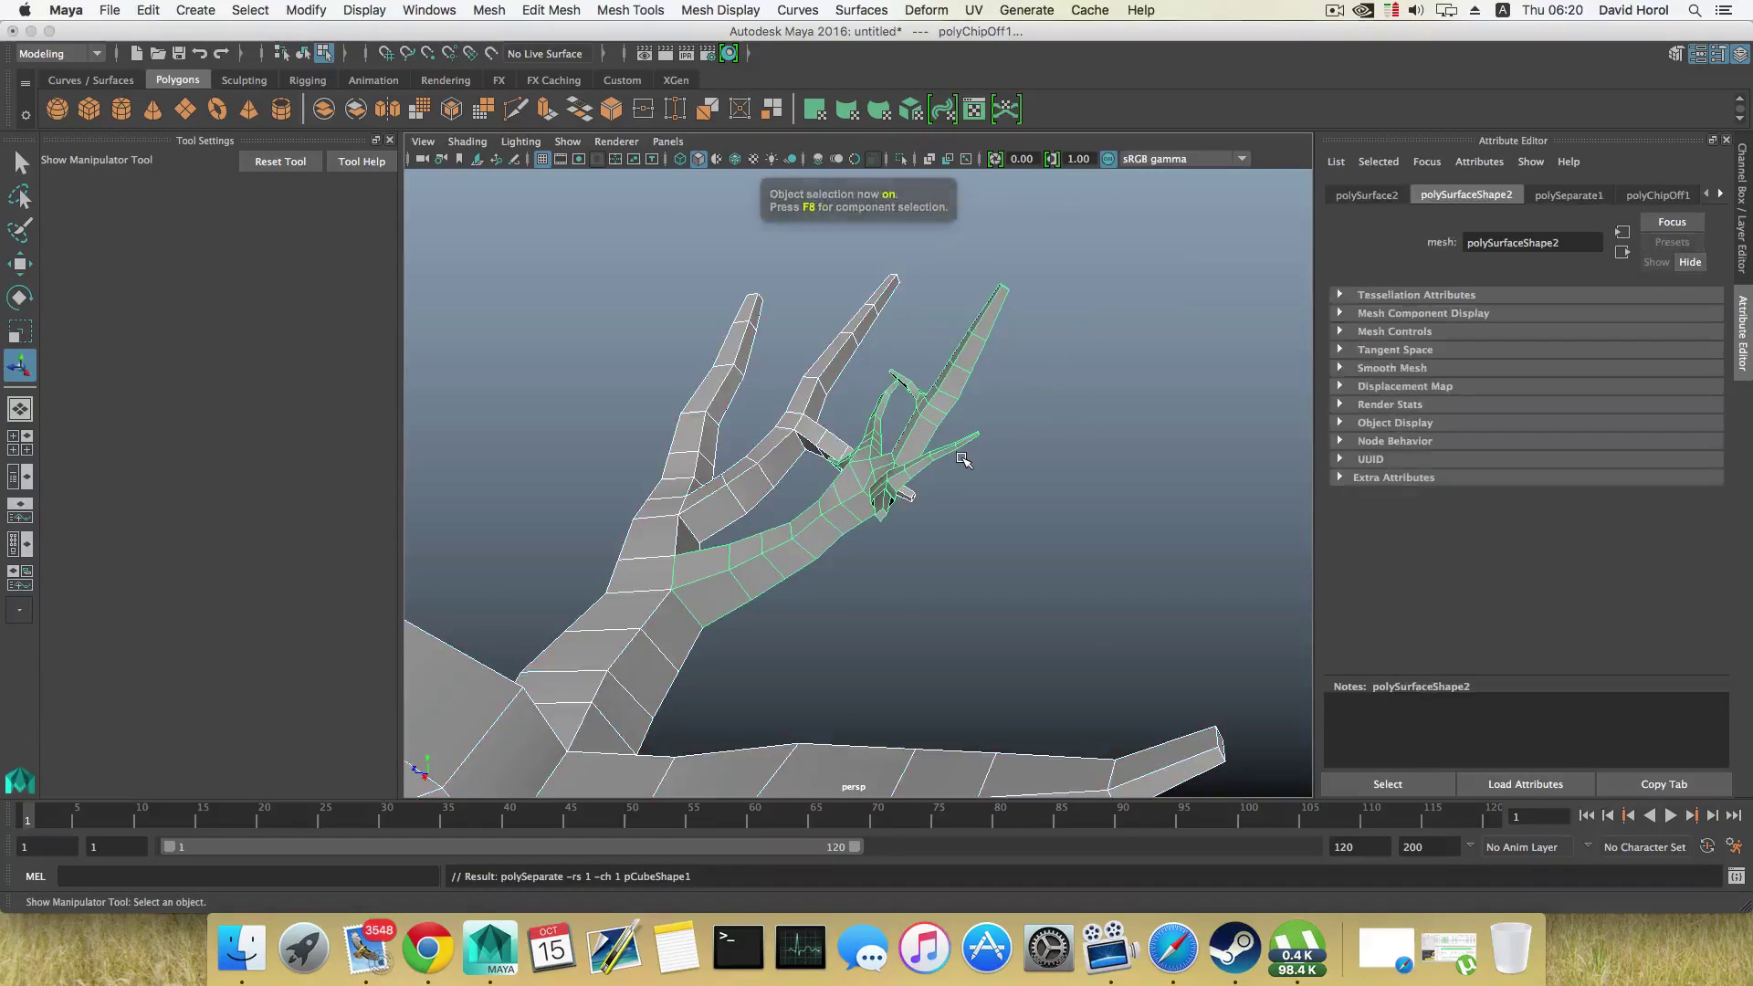
pyautogui.scroll(-5, 787, 510)
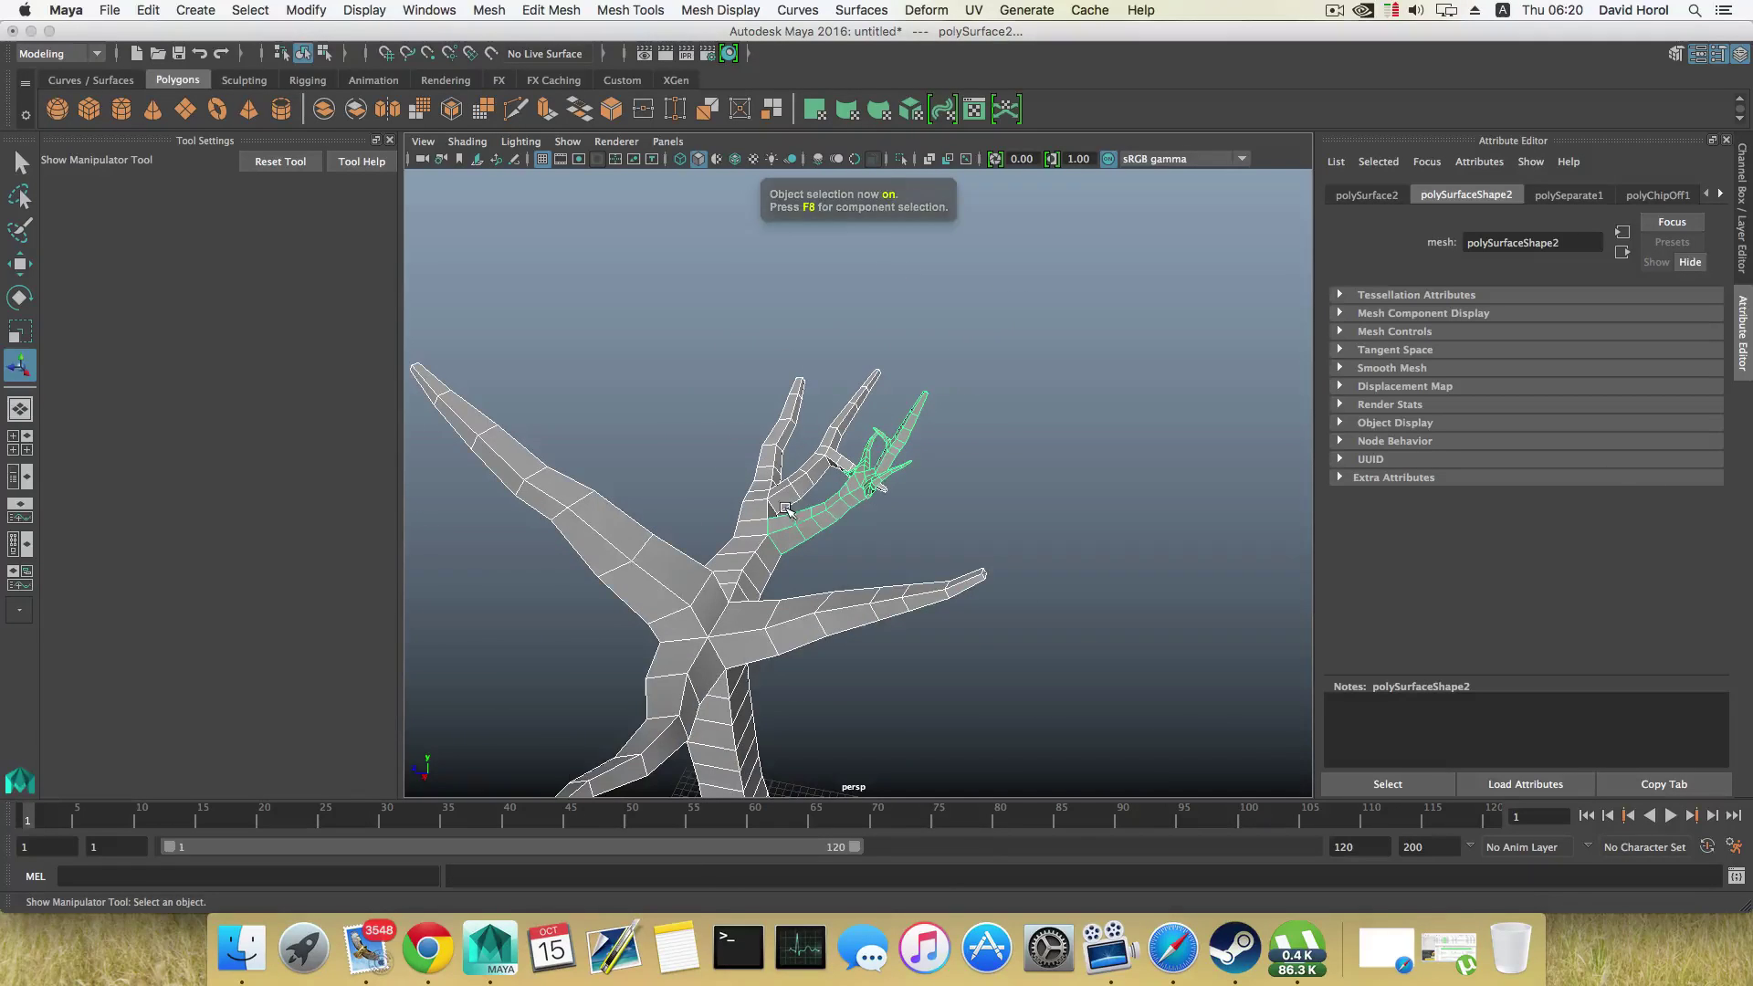
pyautogui.keyDown('alt'); pyautogui.moveTo(790, 511); pyautogui.dragTo(838, 507); pyautogui.keyUp('alt')
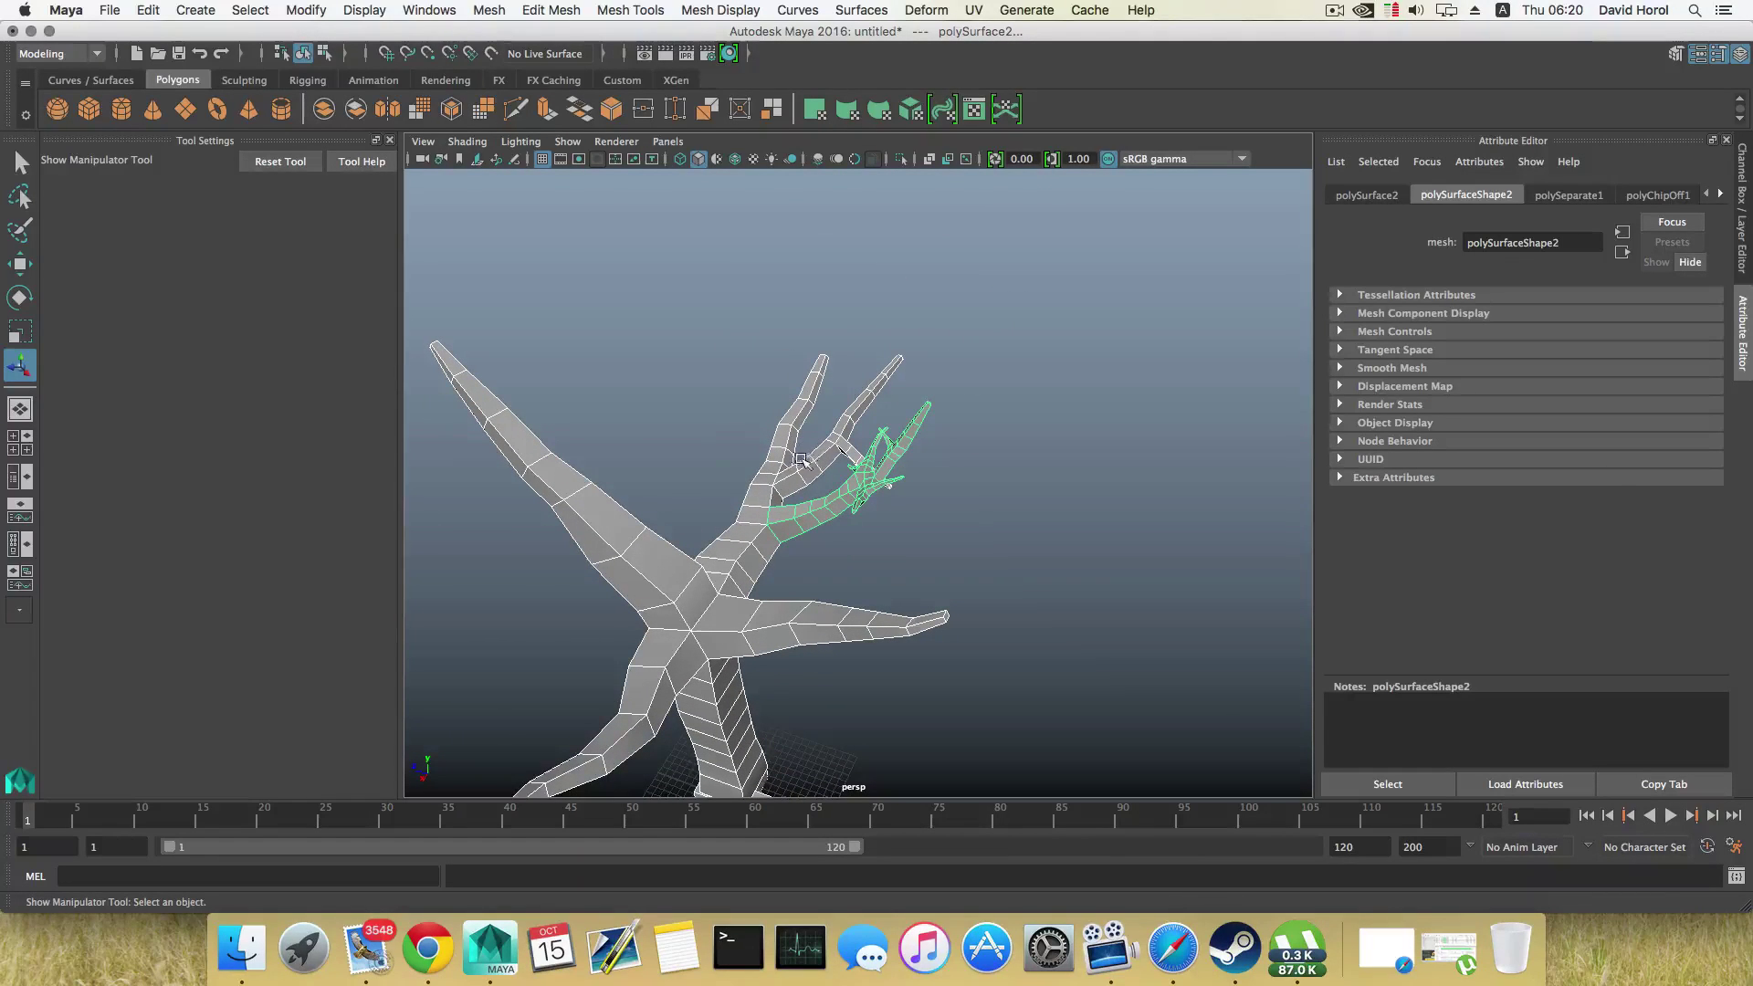
pyautogui.keyDown('ctrl'); pyautogui.moveTo(837, 421); pyautogui.dragTo(836, 422); pyautogui.keyUp('ctrl')
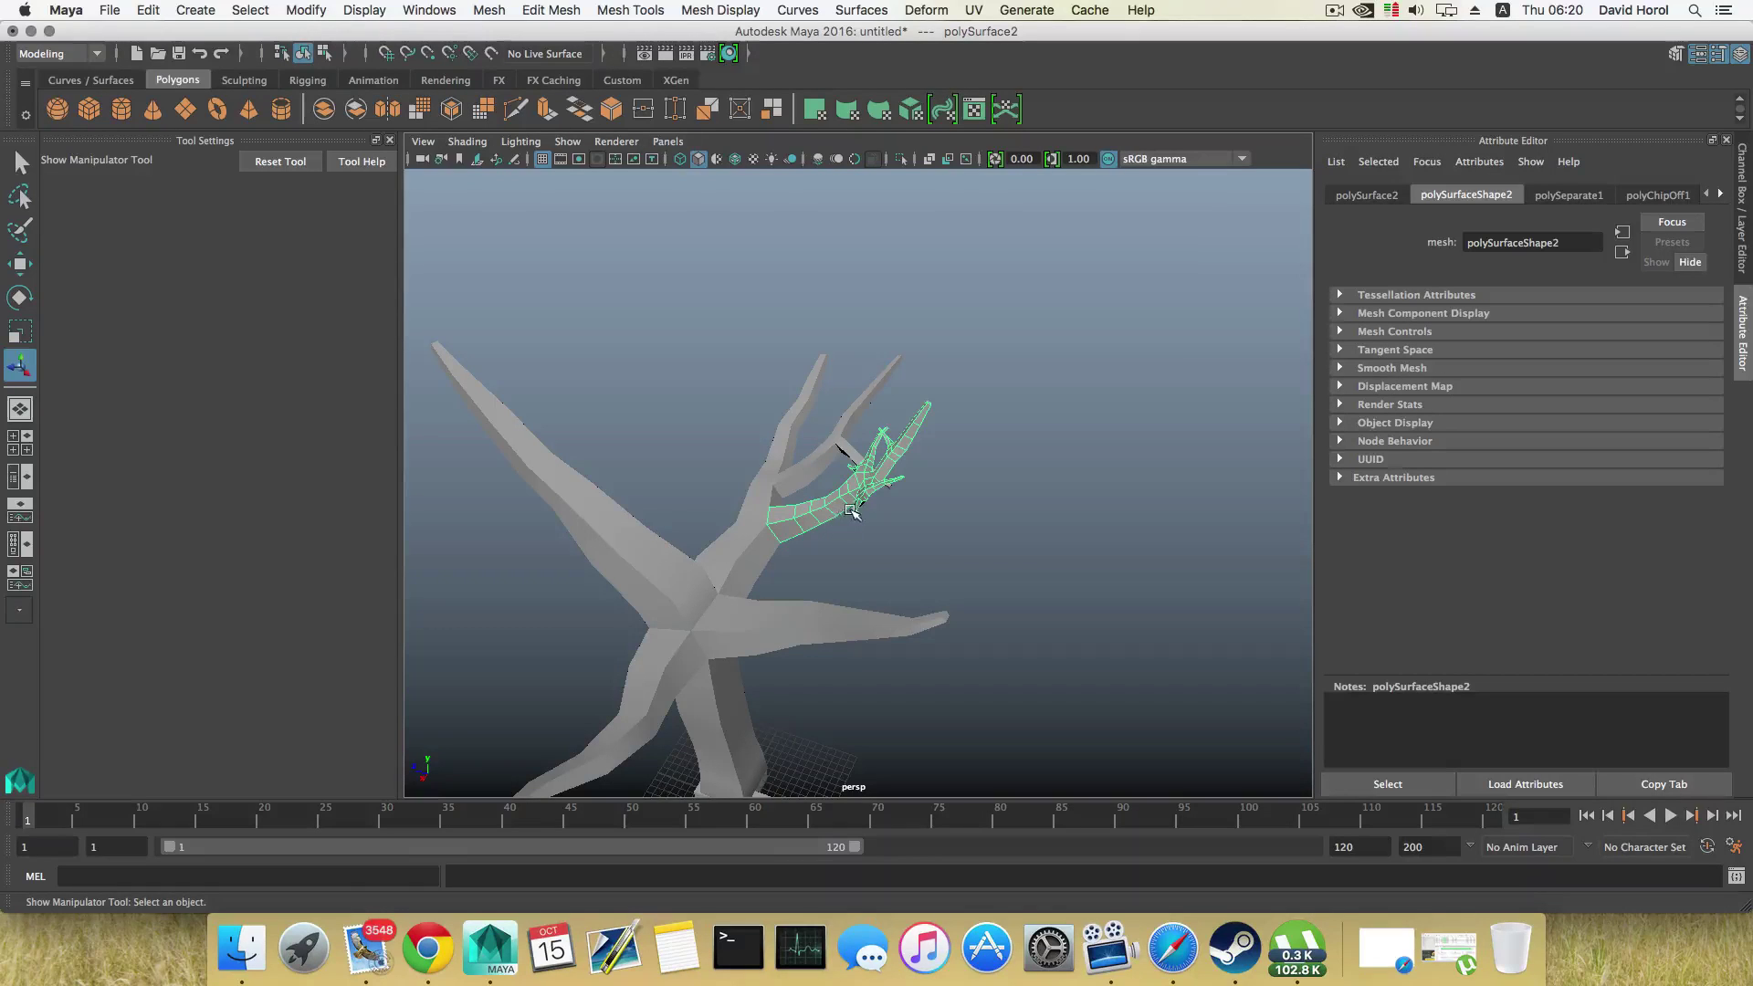
# Step: Center the duplicated branch's pivot and move the branch up clear of the original
pyautogui.click(306, 10)
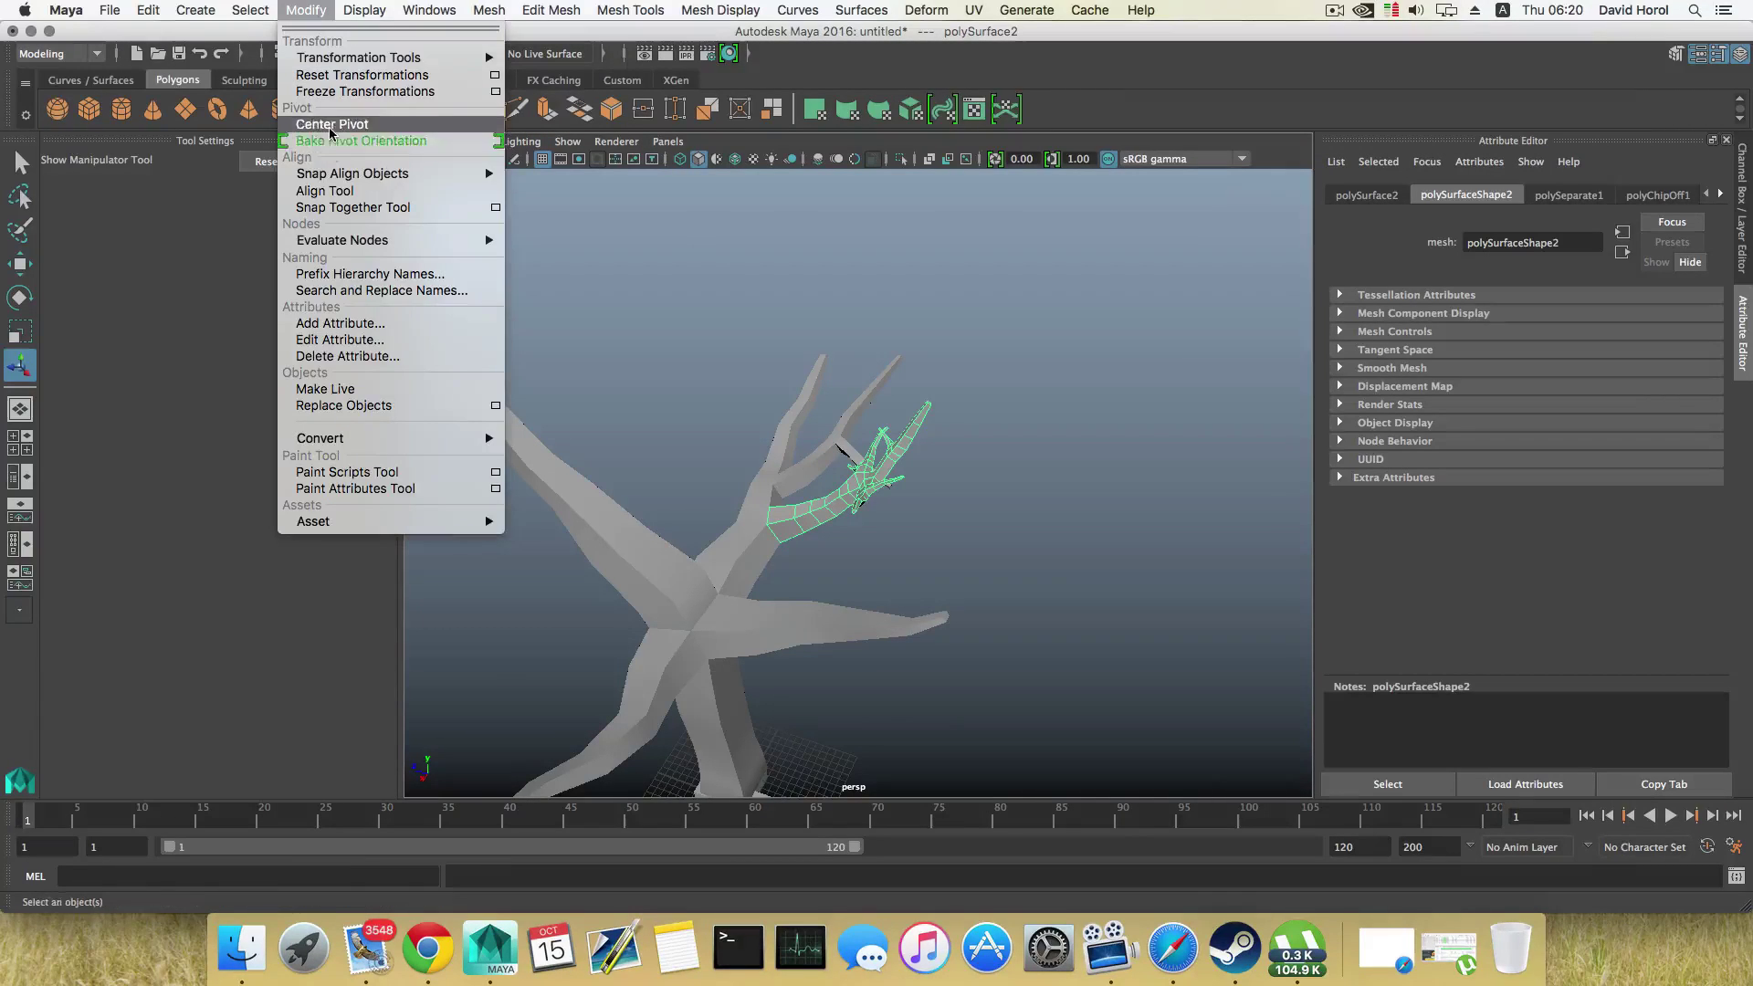
pyautogui.click(369, 122)
pyautogui.press('w')
pyautogui.keyDown('alt'); pyautogui.moveTo(847, 491); pyautogui.dragTo(840, 297); pyautogui.keyUp('alt')
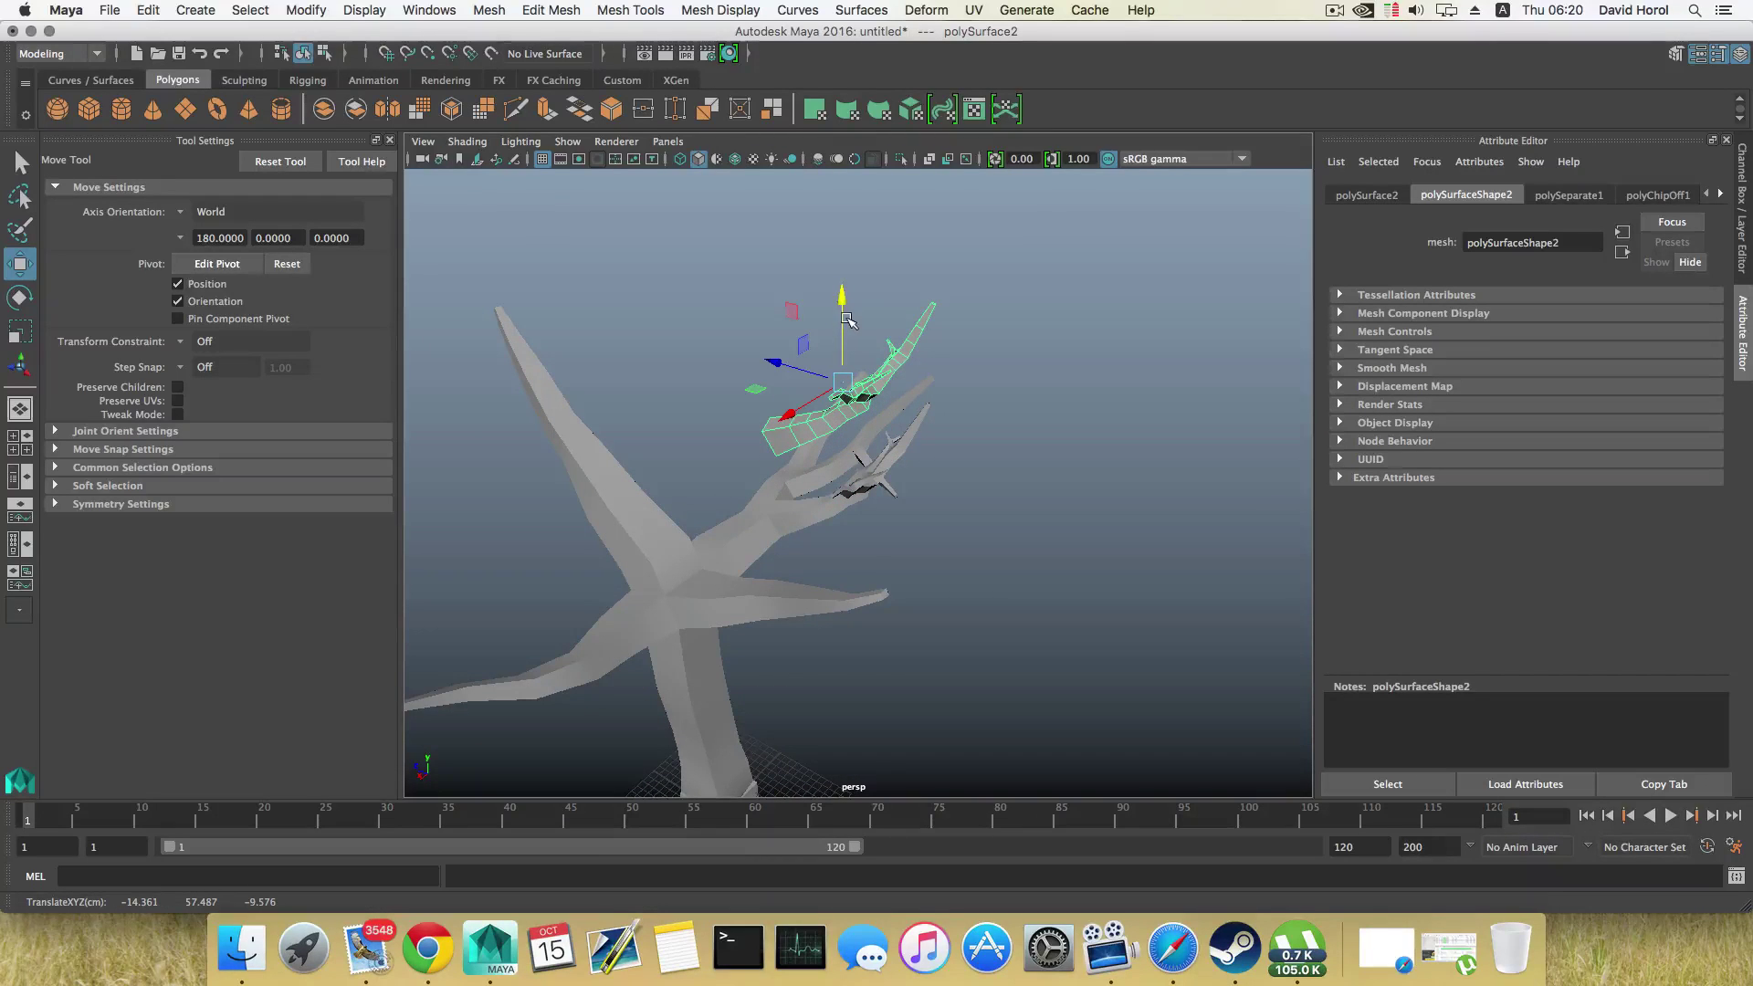
pyautogui.press('r')
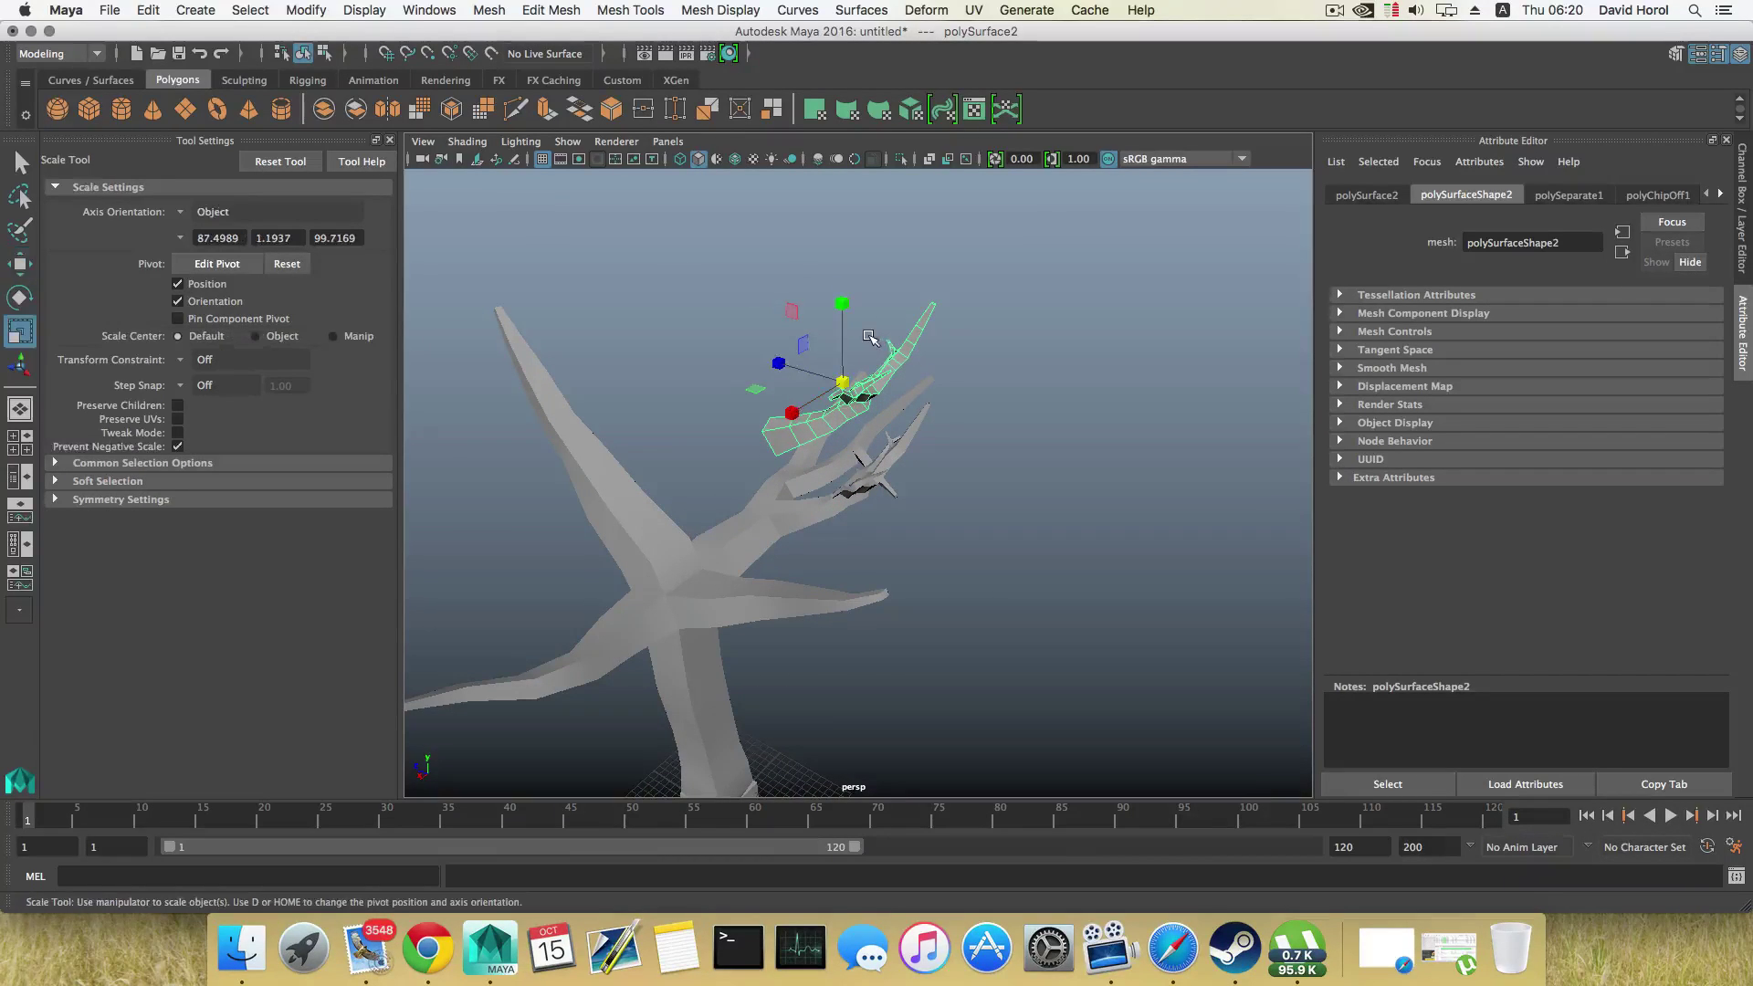
pyautogui.press('e')
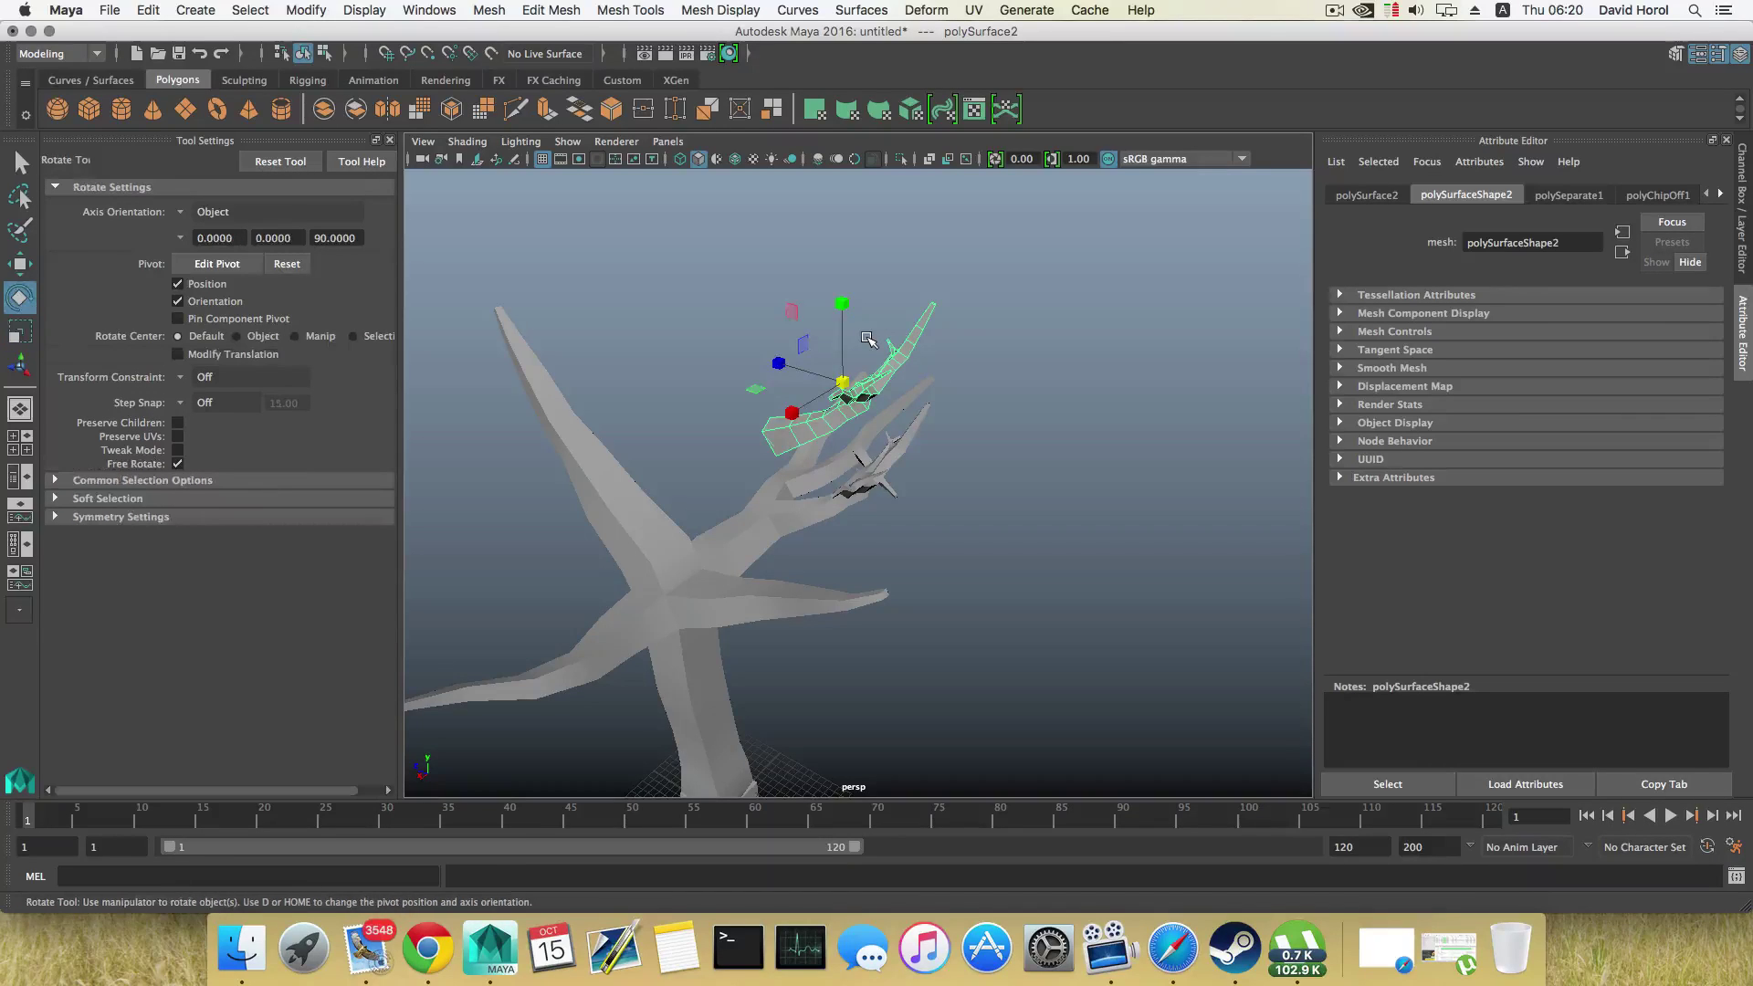
pyautogui.moveTo(886, 335); pyautogui.dragTo(858, 235)
pyautogui.scroll(-5, 862, 215)
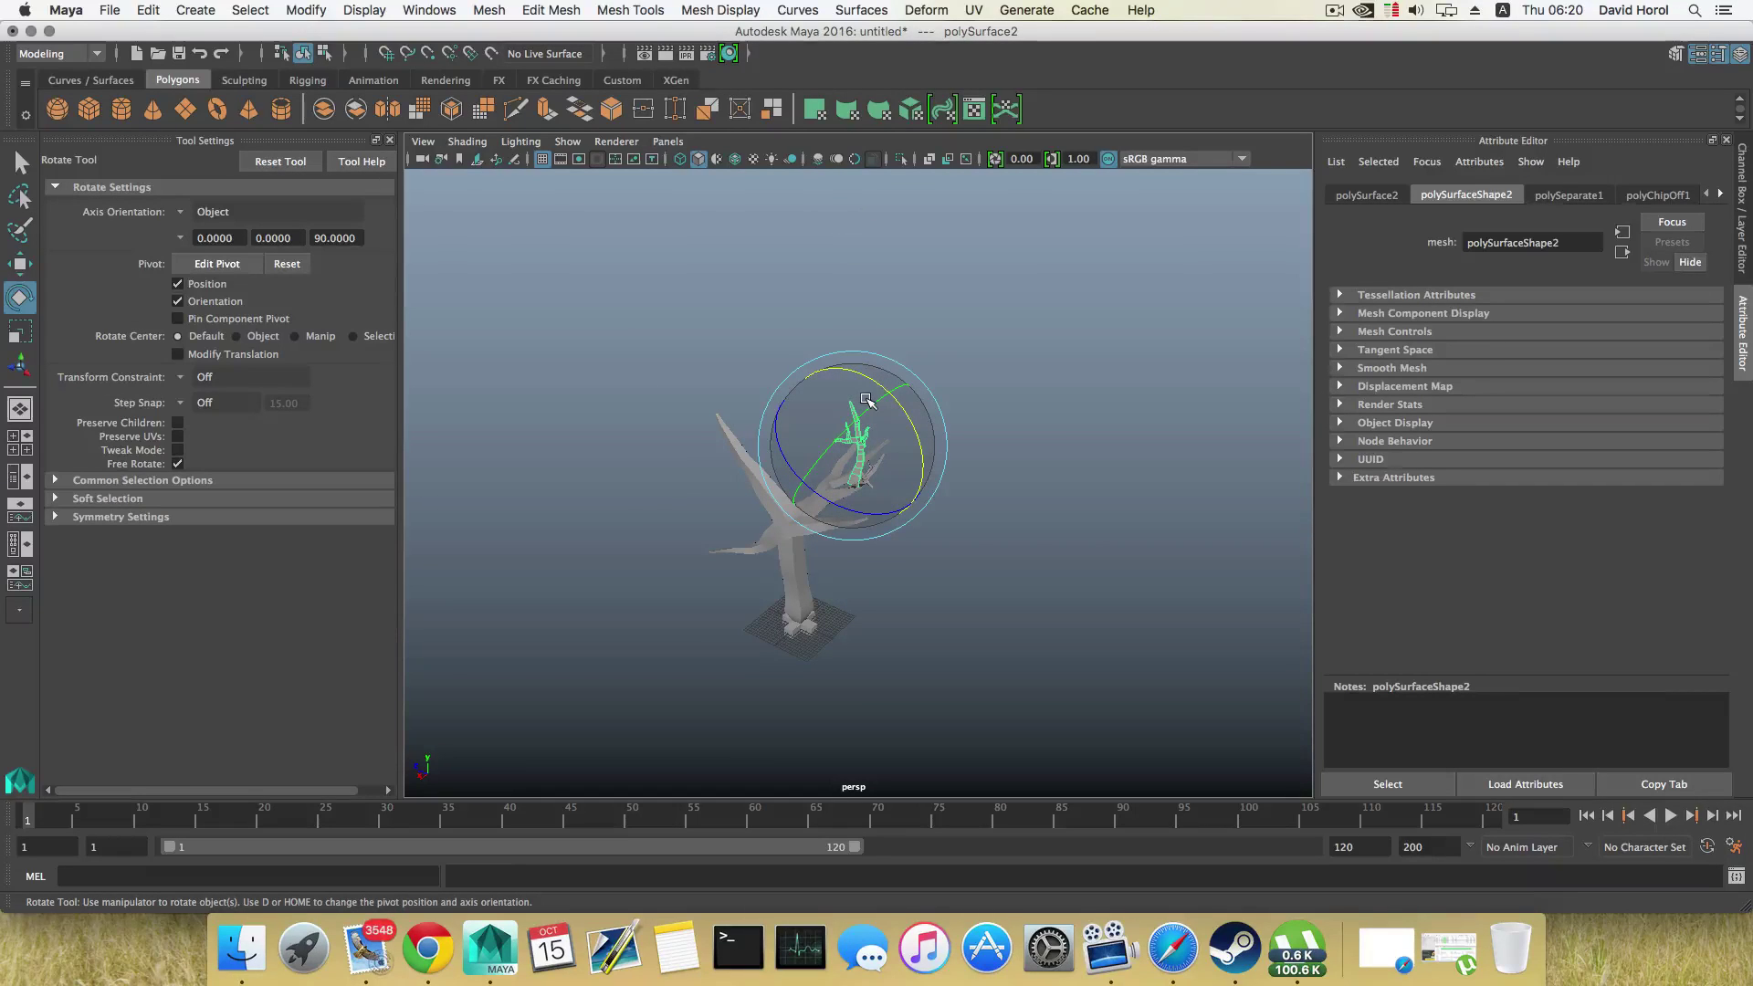
pyautogui.press('z')
pyautogui.scroll(5, 866, 405)
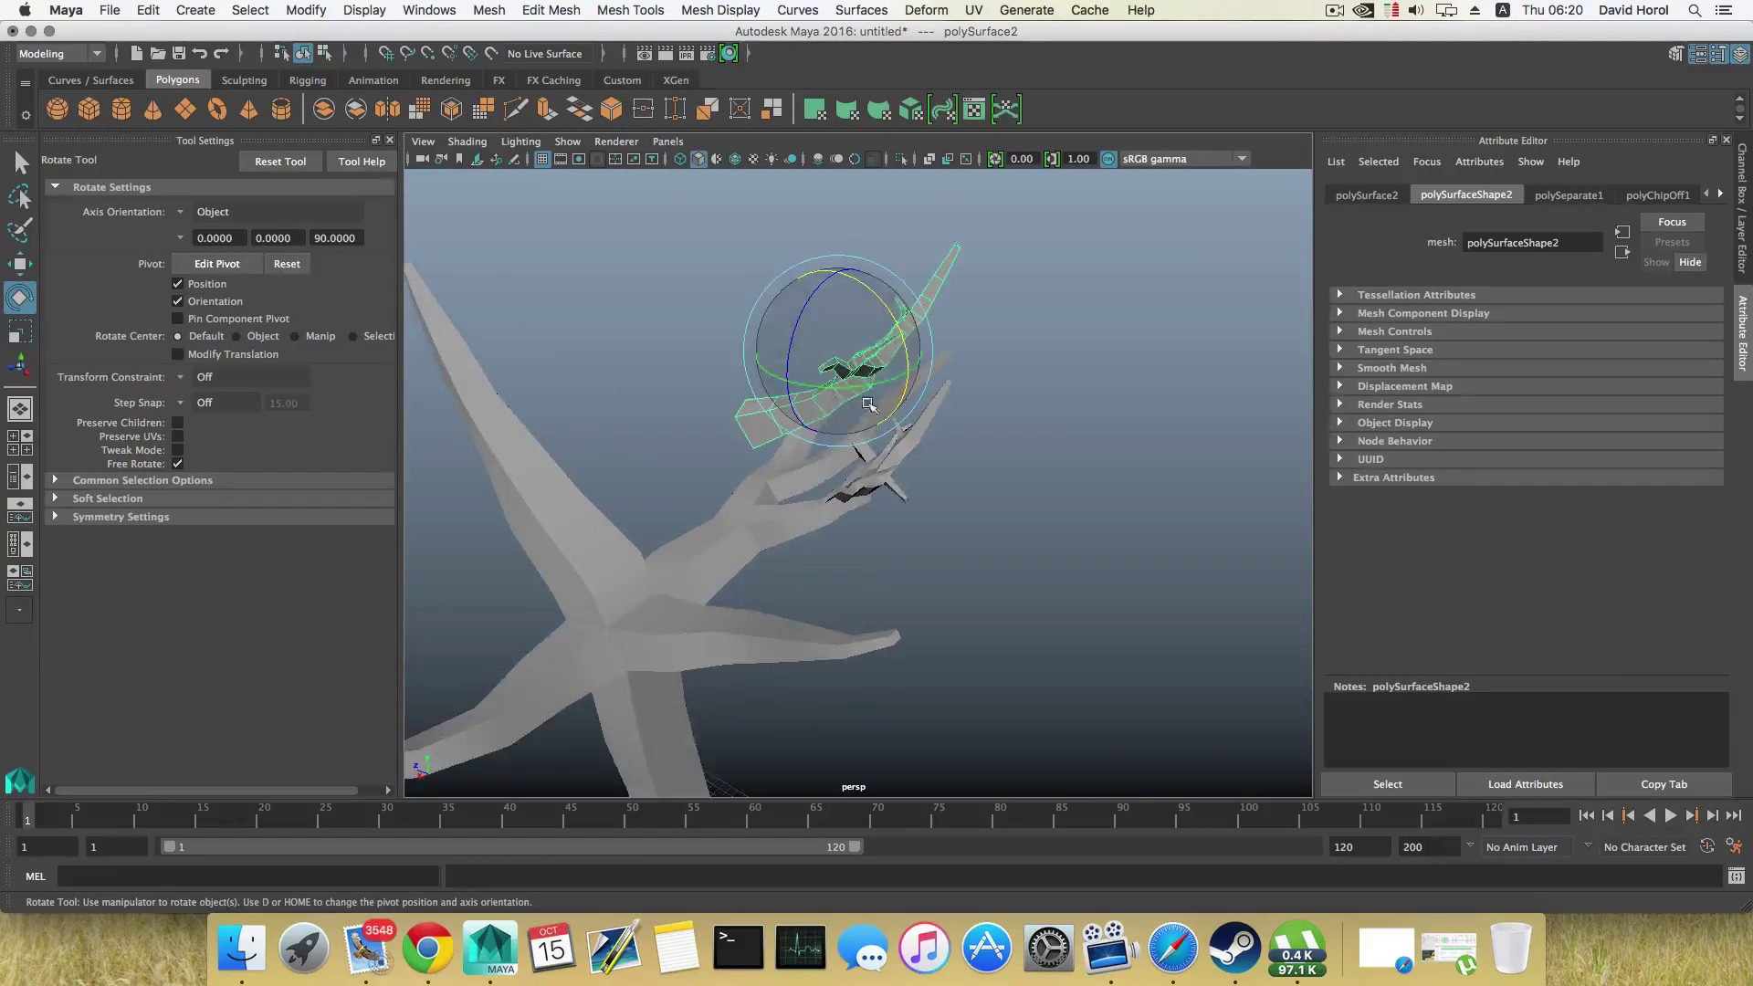
# Step: Show the Outliner beside the perspective view and examine the objects grouped under pCube1, then collapse the group
pyautogui.click(16, 507)
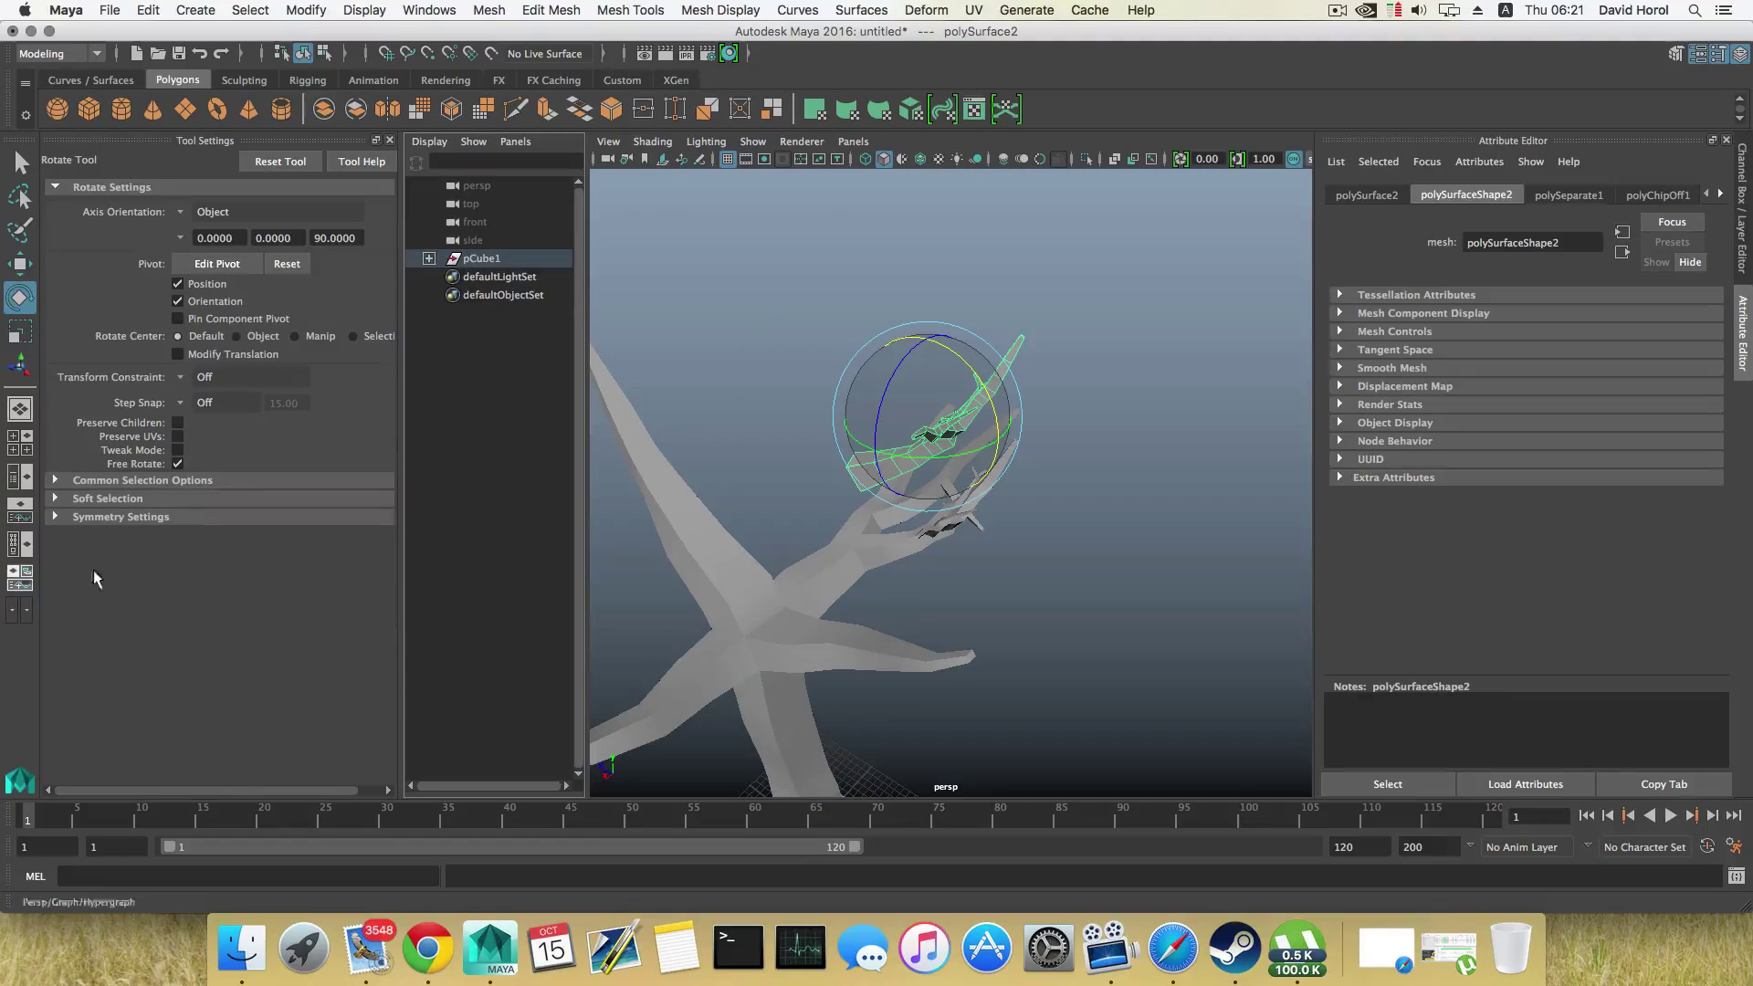
pyautogui.click(428, 260)
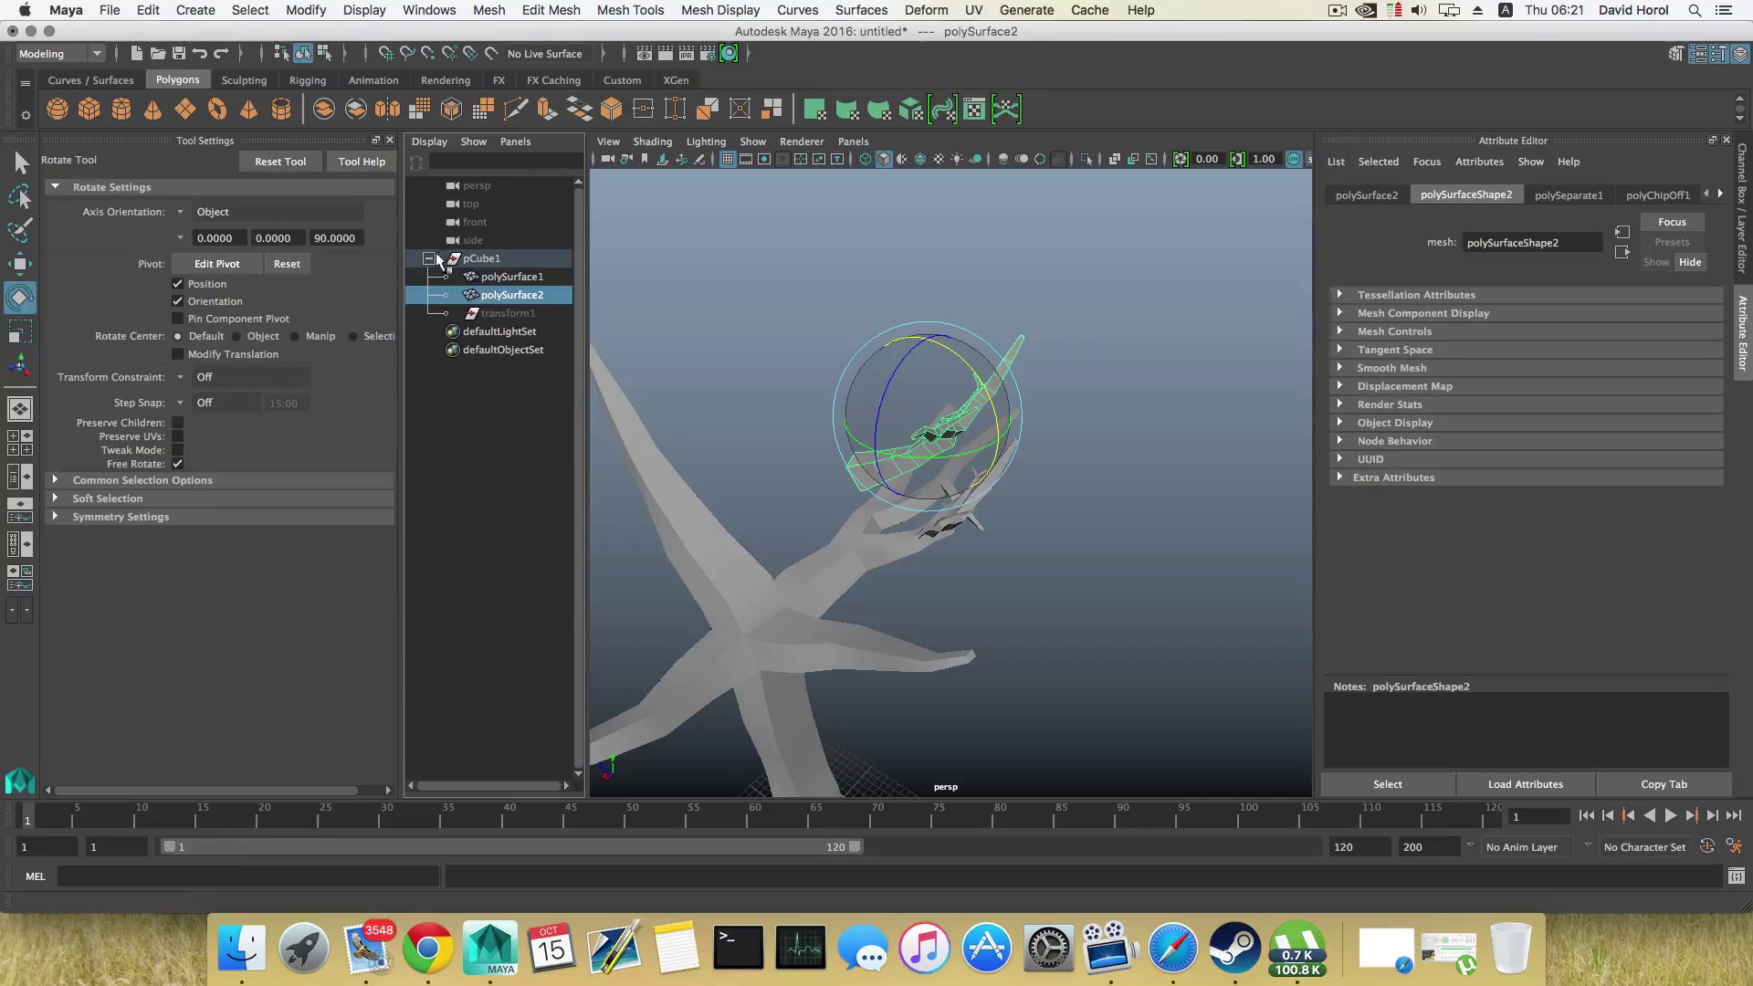
pyautogui.click(428, 259)
pyautogui.click(428, 259)
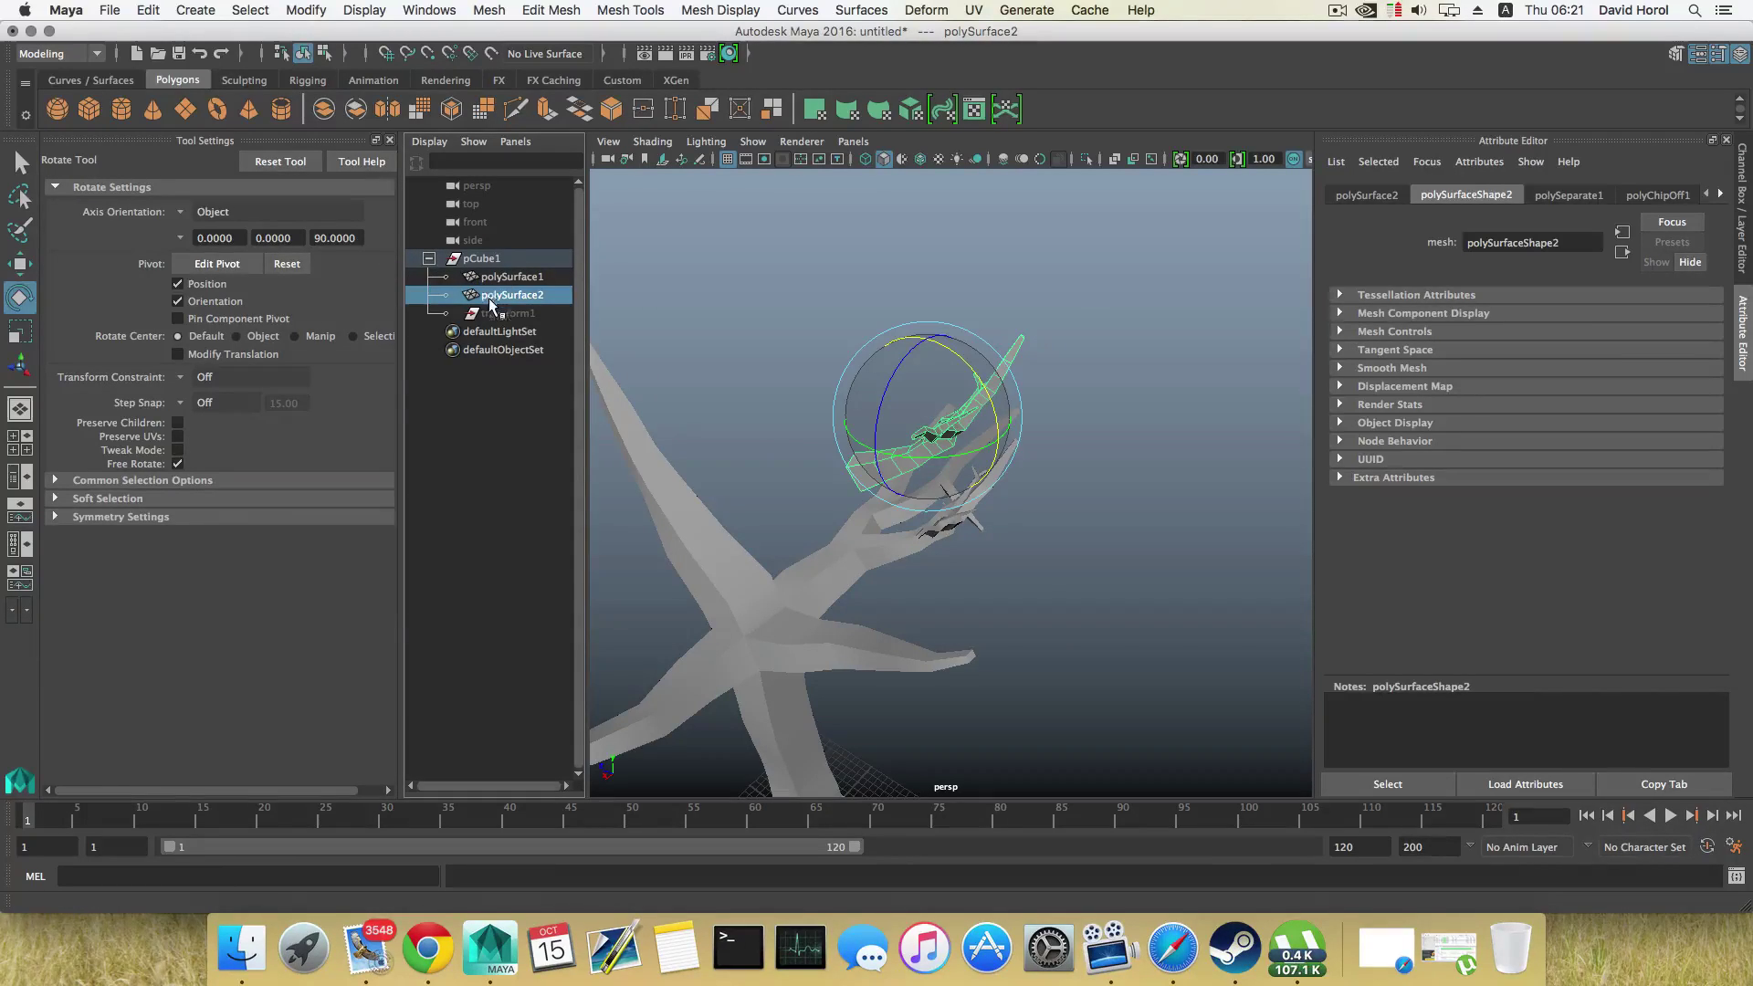
pyautogui.moveTo(742, 200); pyautogui.dragTo(1039, 366)
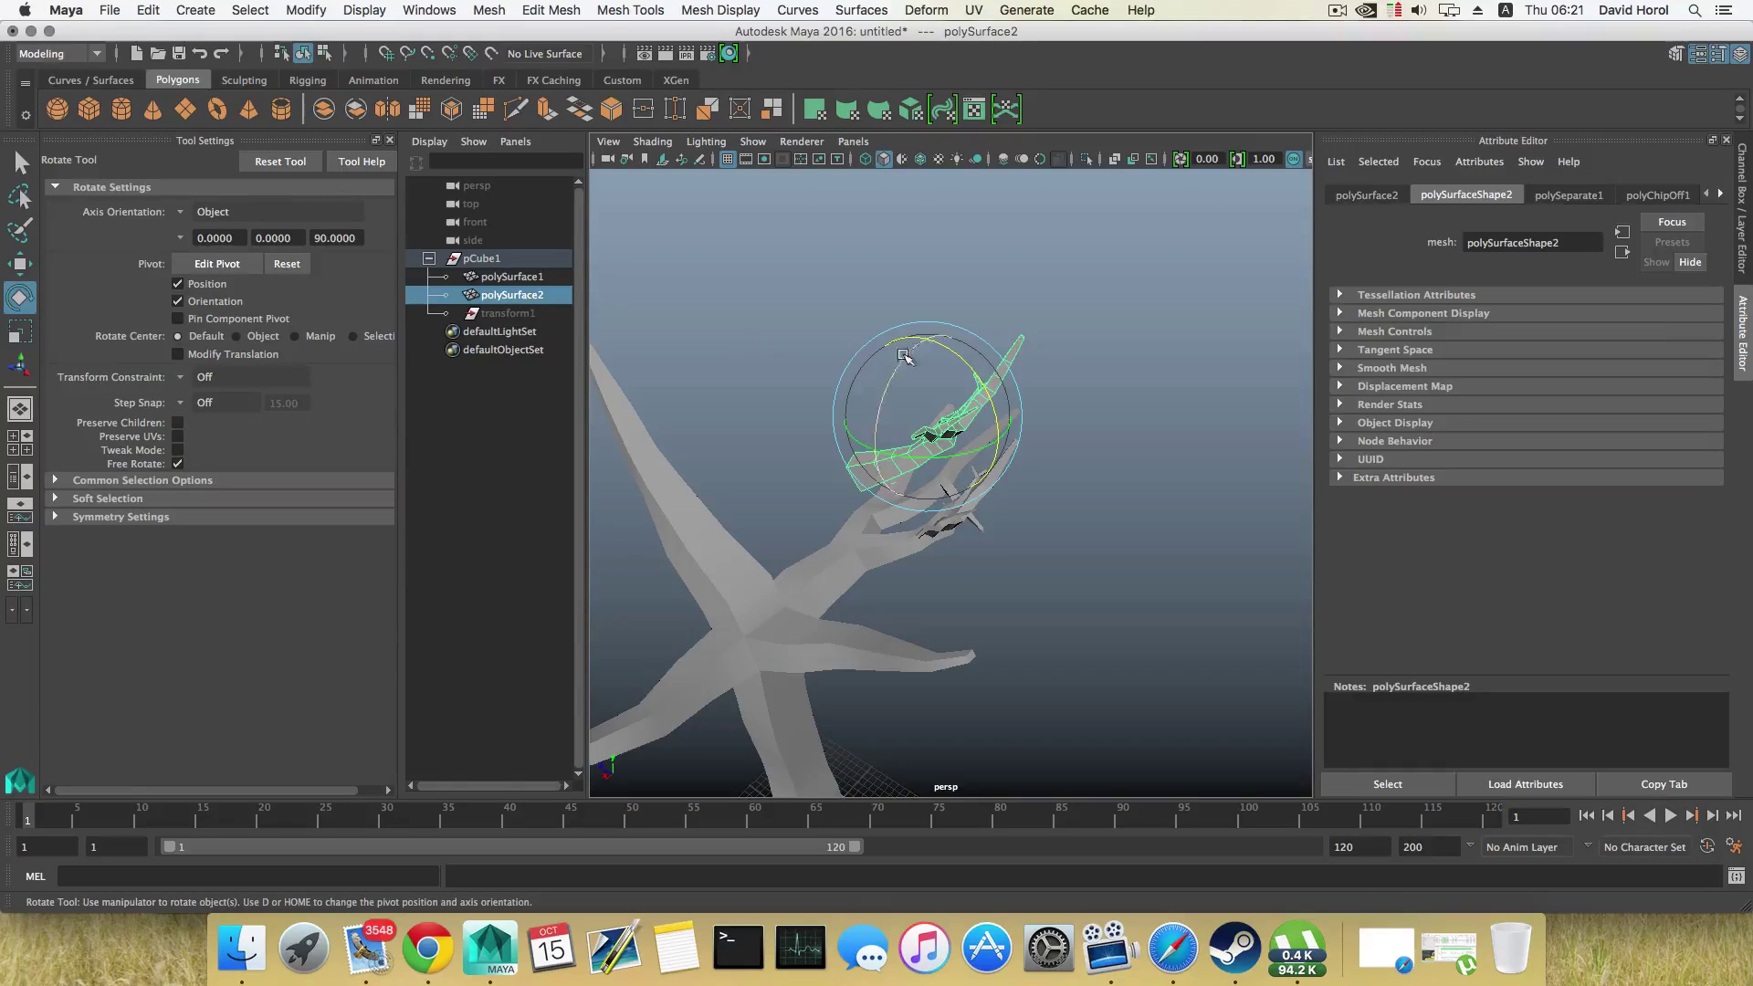
pyautogui.click(428, 260)
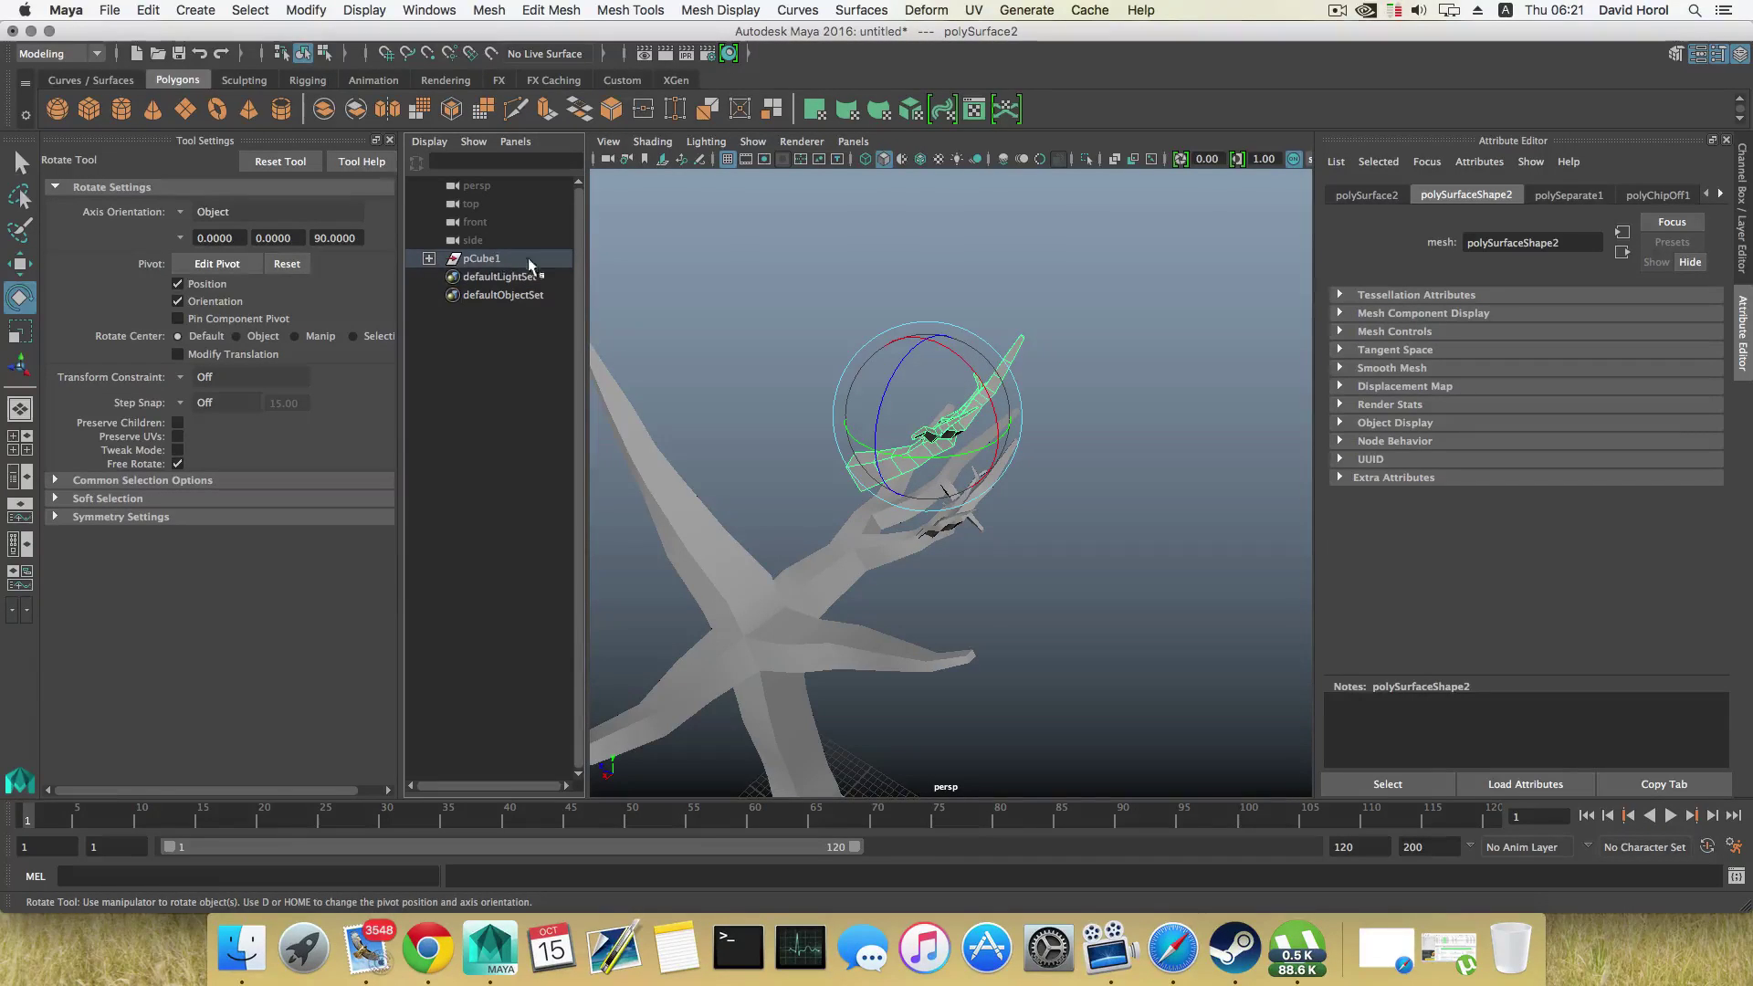
# Step: Unparent polySurface2 from the pCube1 group so it stands alone at the top level
pyautogui.click(428, 259)
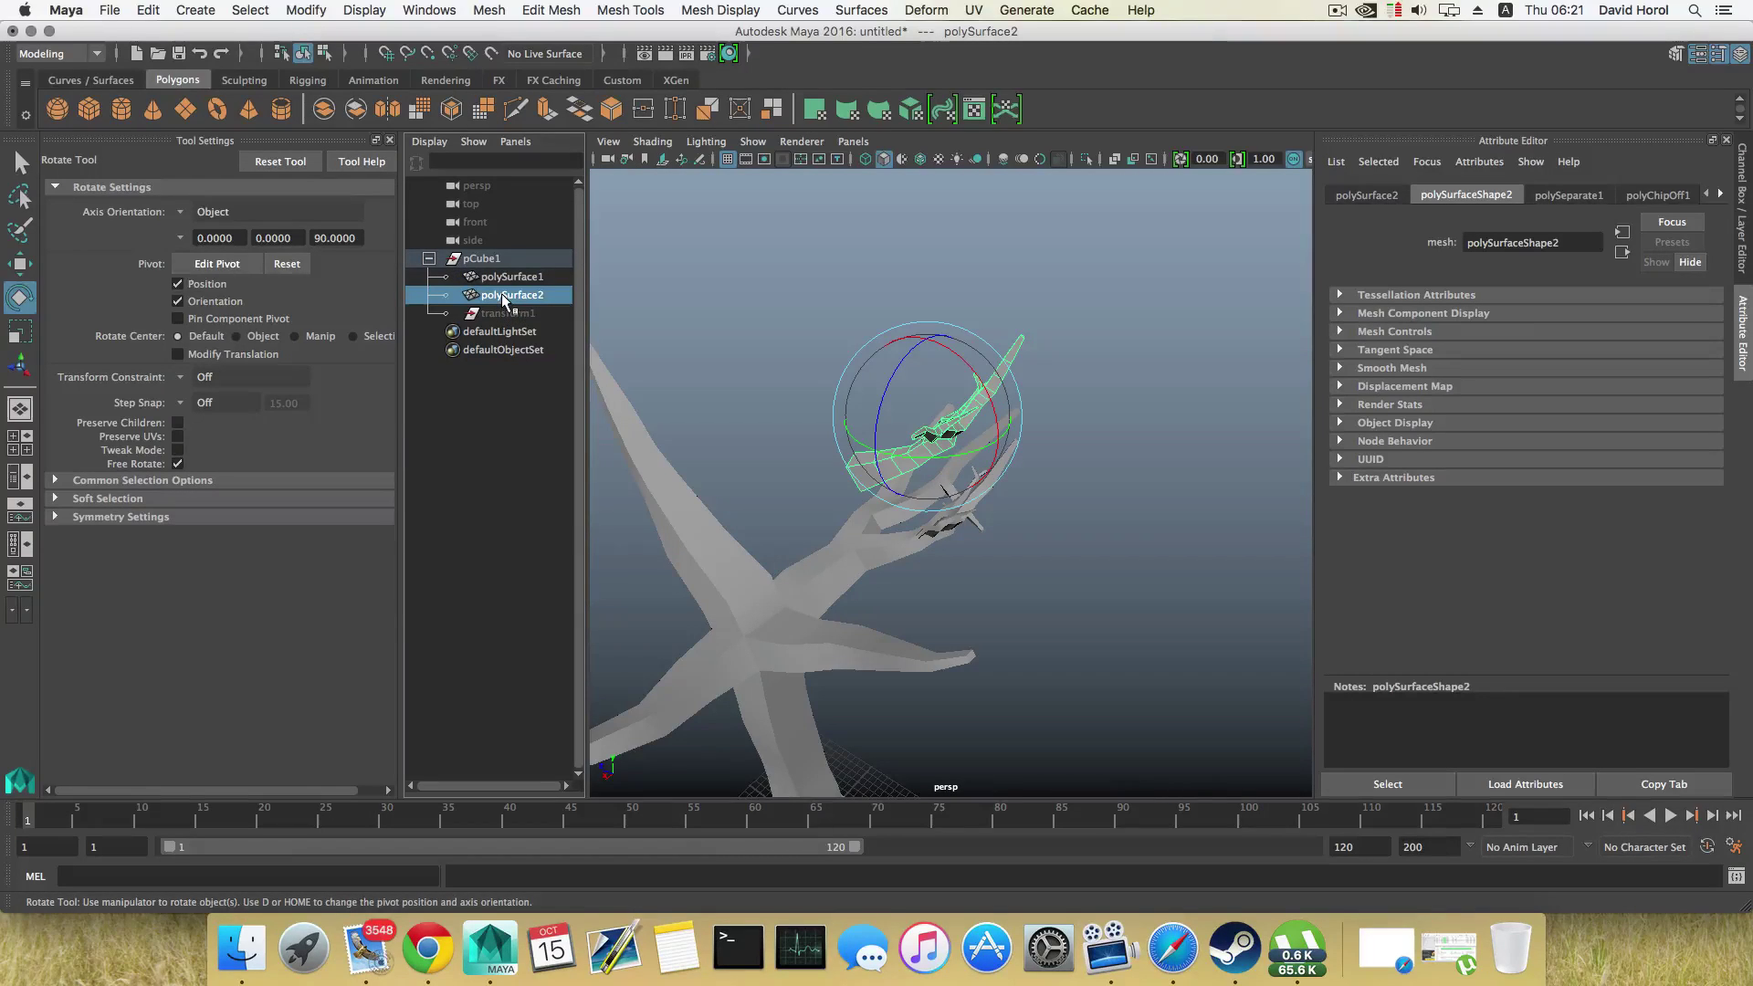
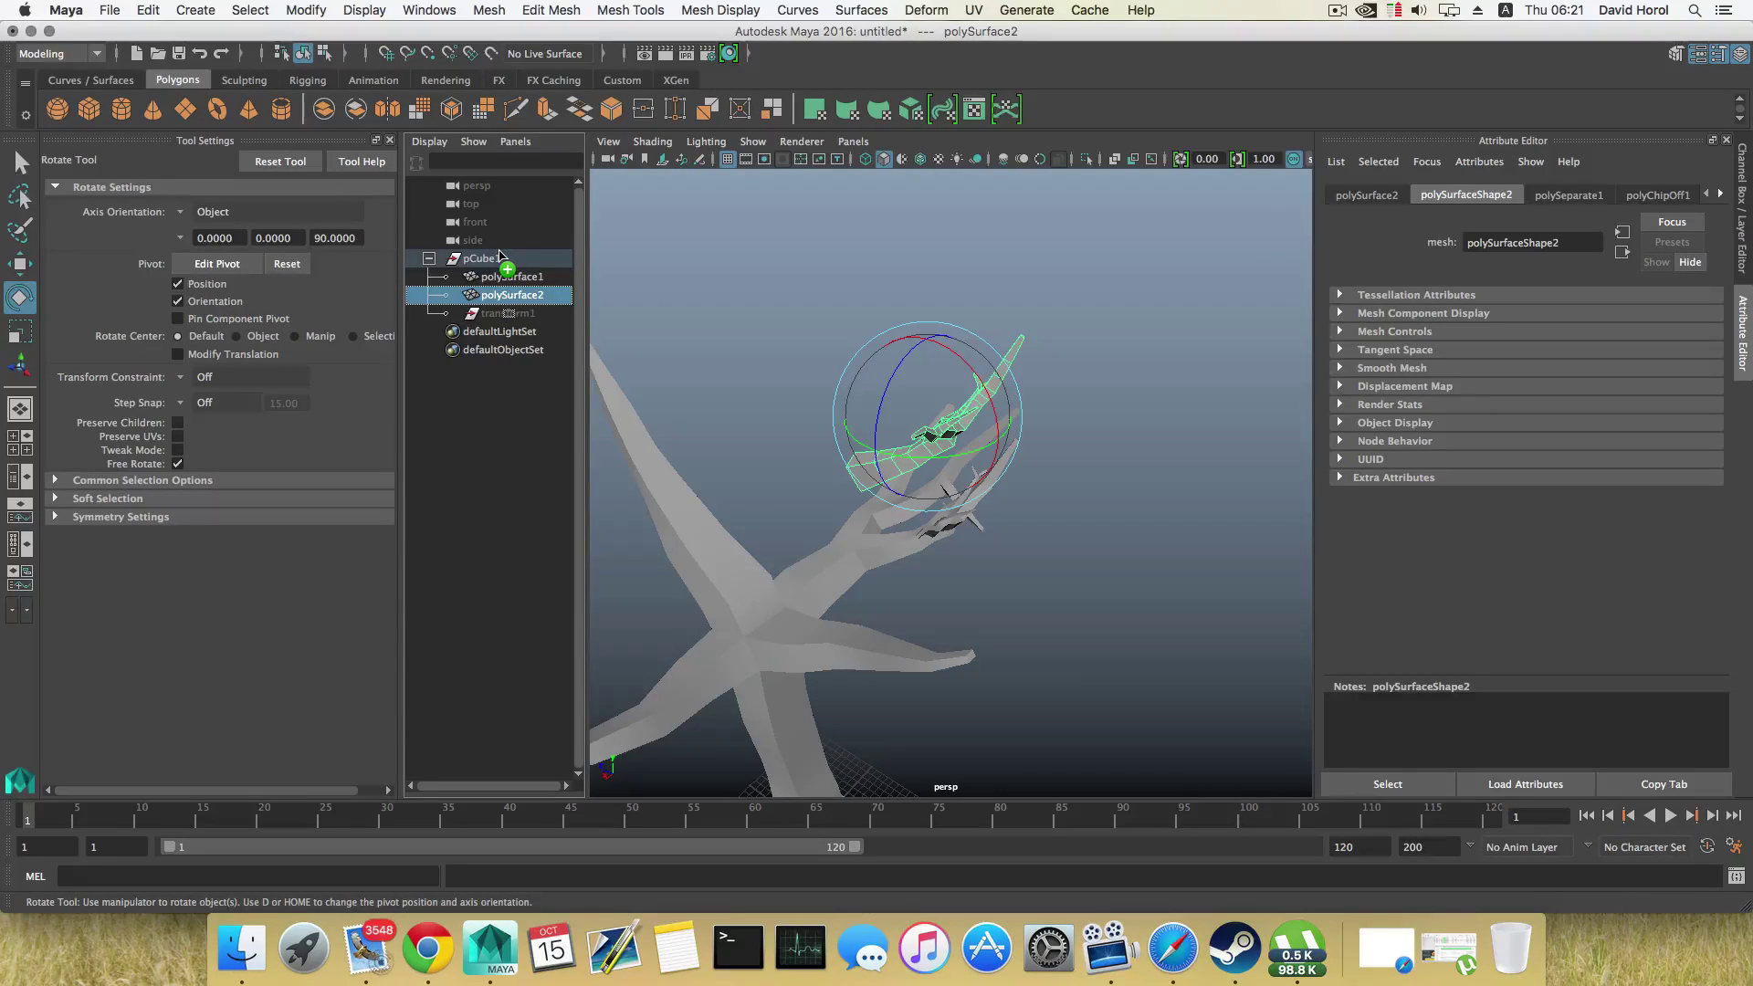
pyautogui.moveTo(499, 257); pyautogui.dragTo(499, 257)
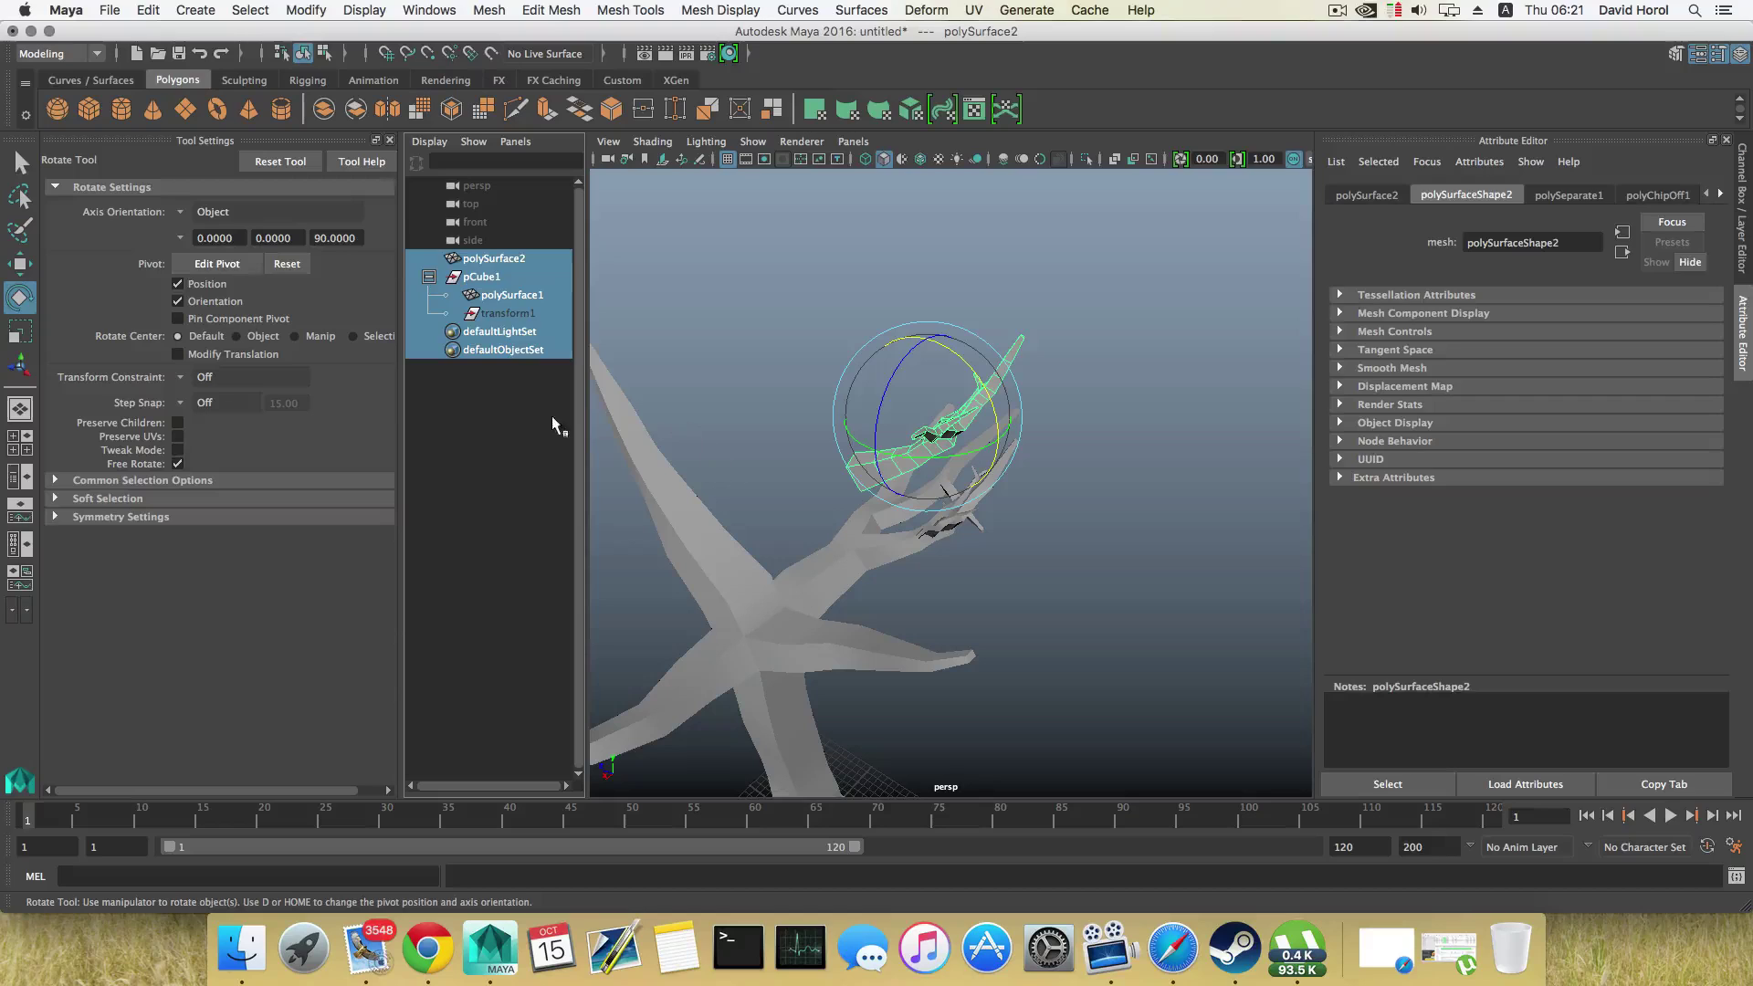
pyautogui.click(715, 461)
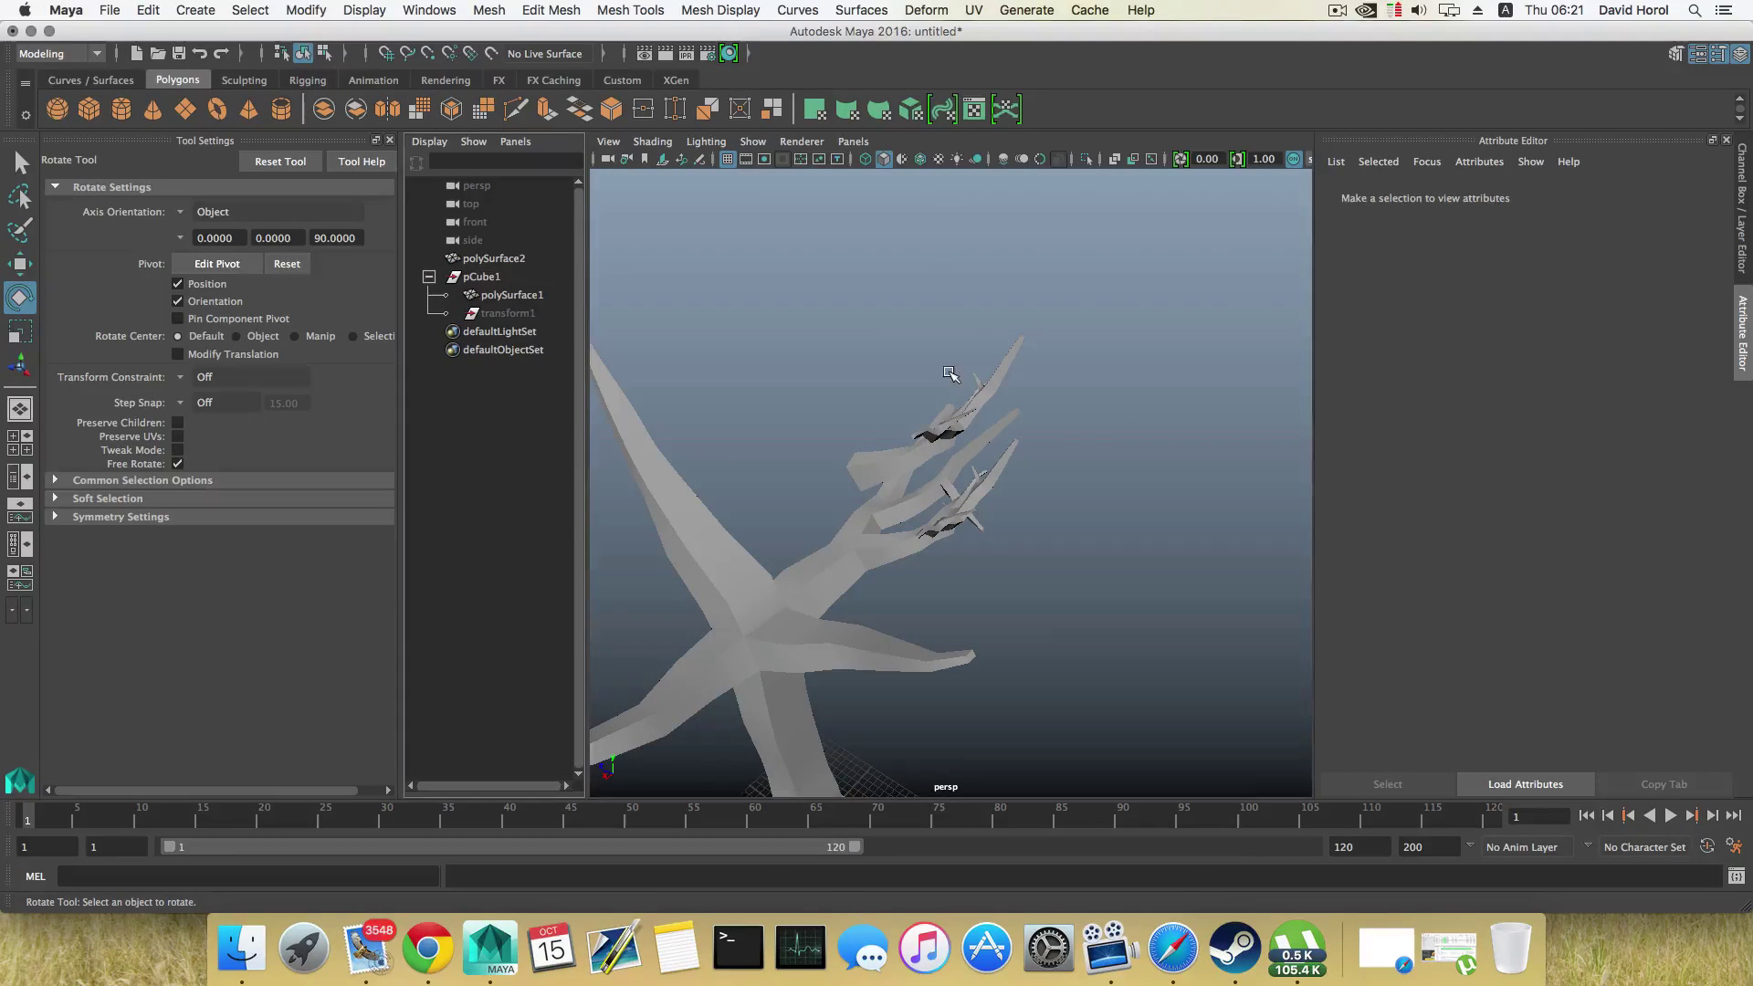
pyautogui.click(967, 379)
pyautogui.moveTo(967, 379); pyautogui.dragTo(942, 357)
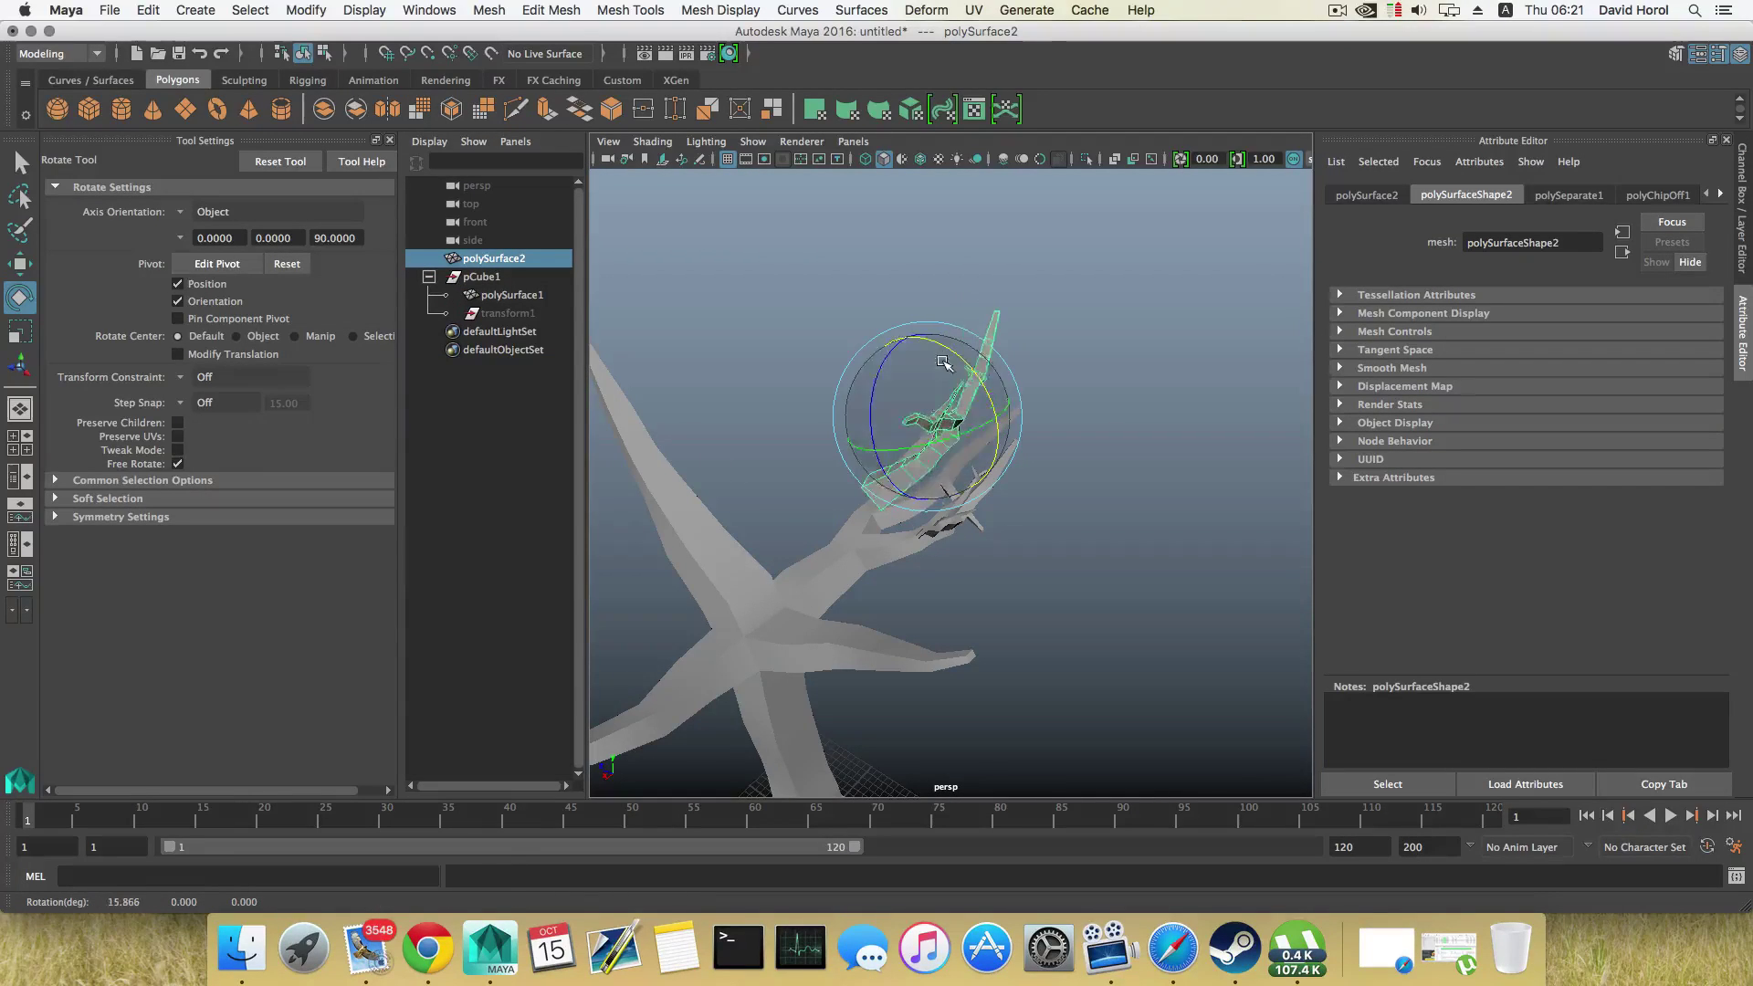
pyautogui.press('super+z')
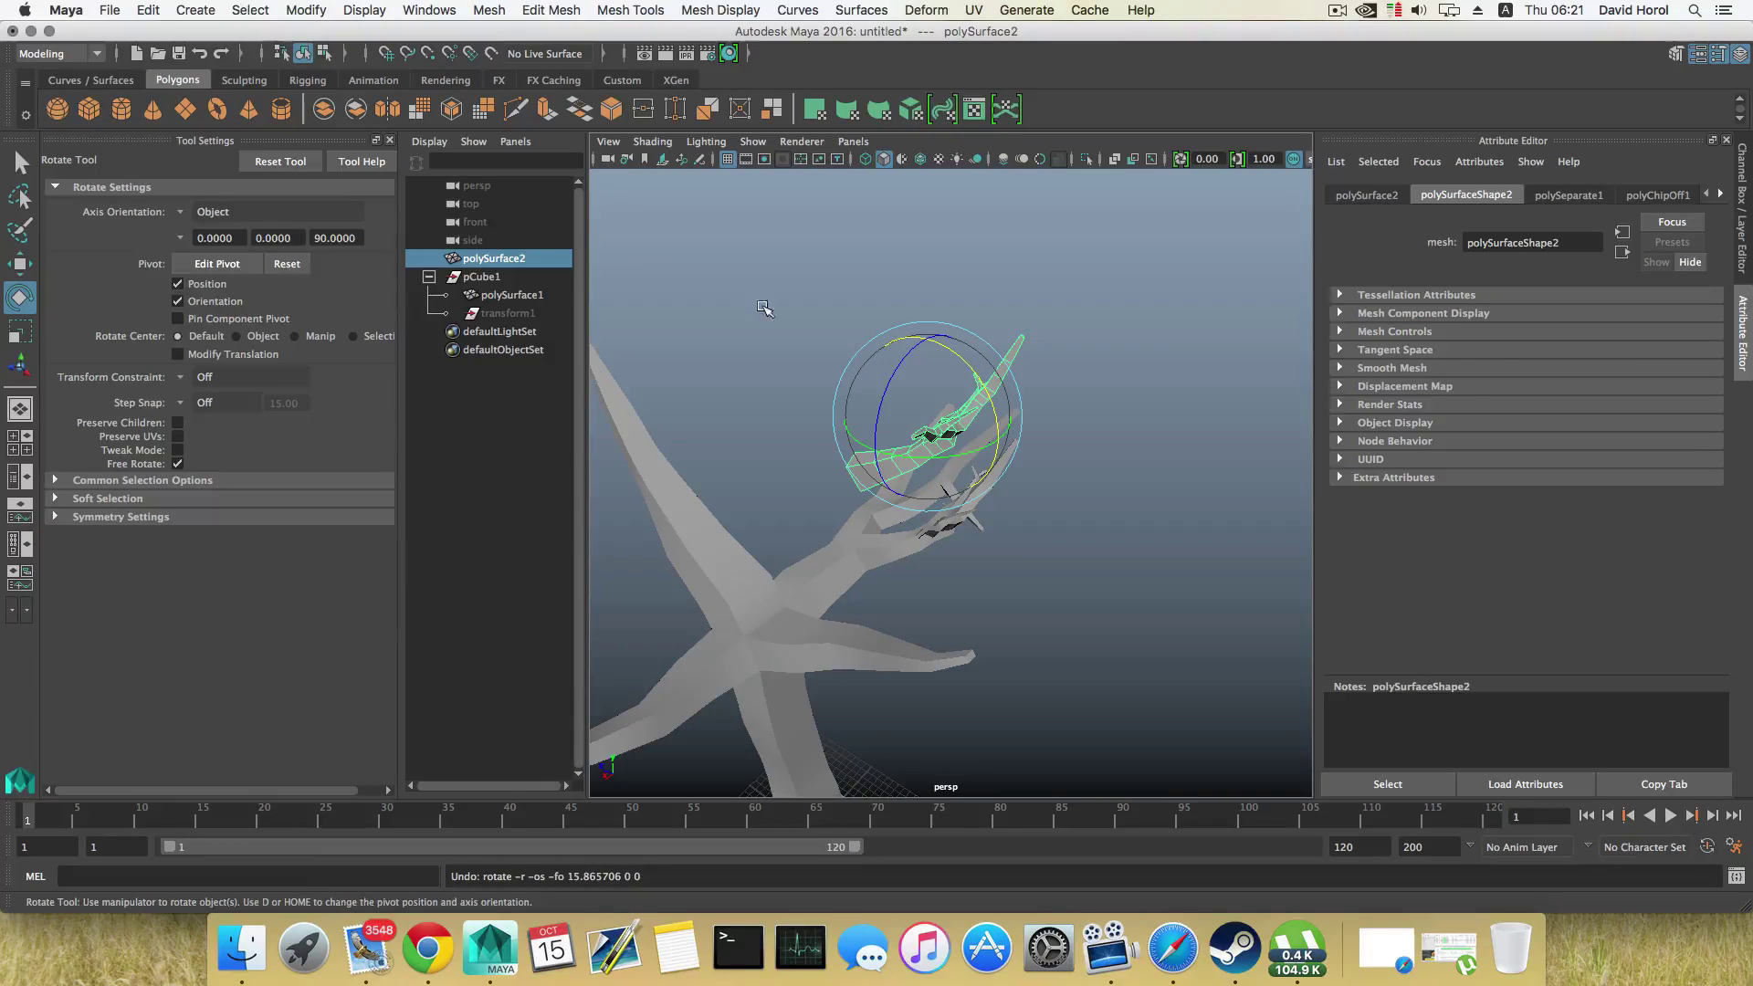
# Step: Select the tree and the detached branch together and delete their construction history
pyautogui.keyDown('shift'); pyautogui.moveTo(755, 309); pyautogui.dragTo(1042, 632); pyautogui.keyUp('shift')
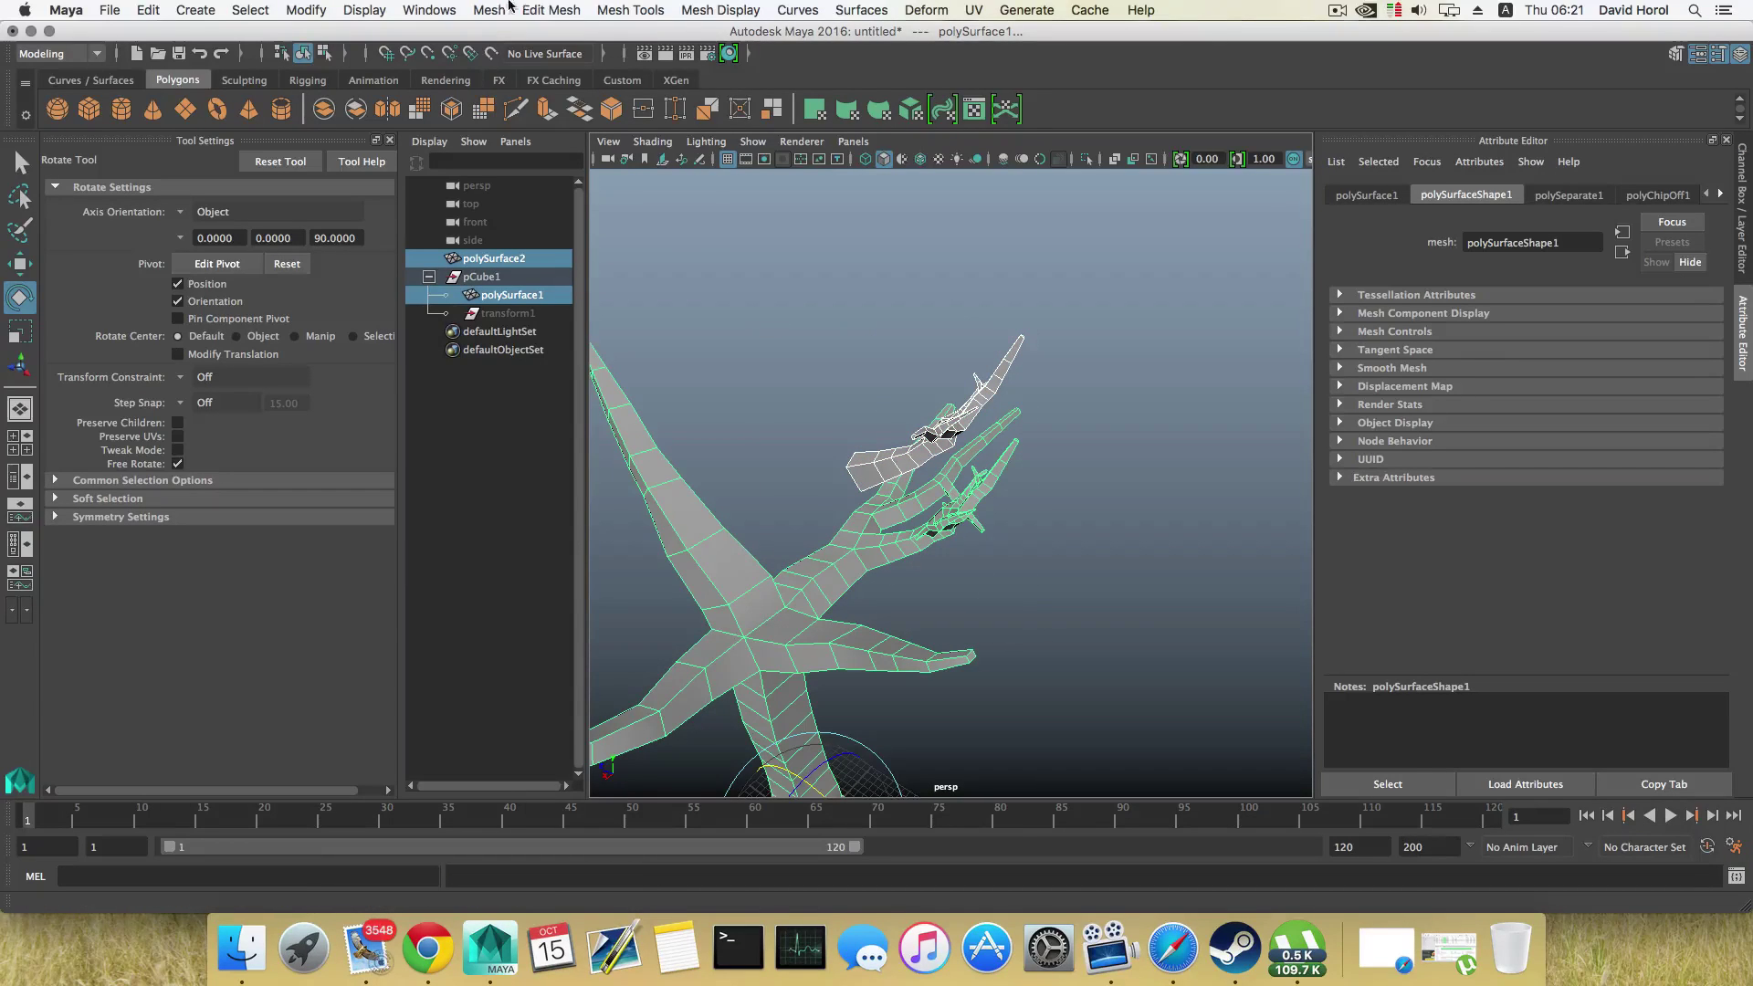
pyautogui.click(146, 11)
pyautogui.moveTo(301, 227)
pyautogui.click(401, 236)
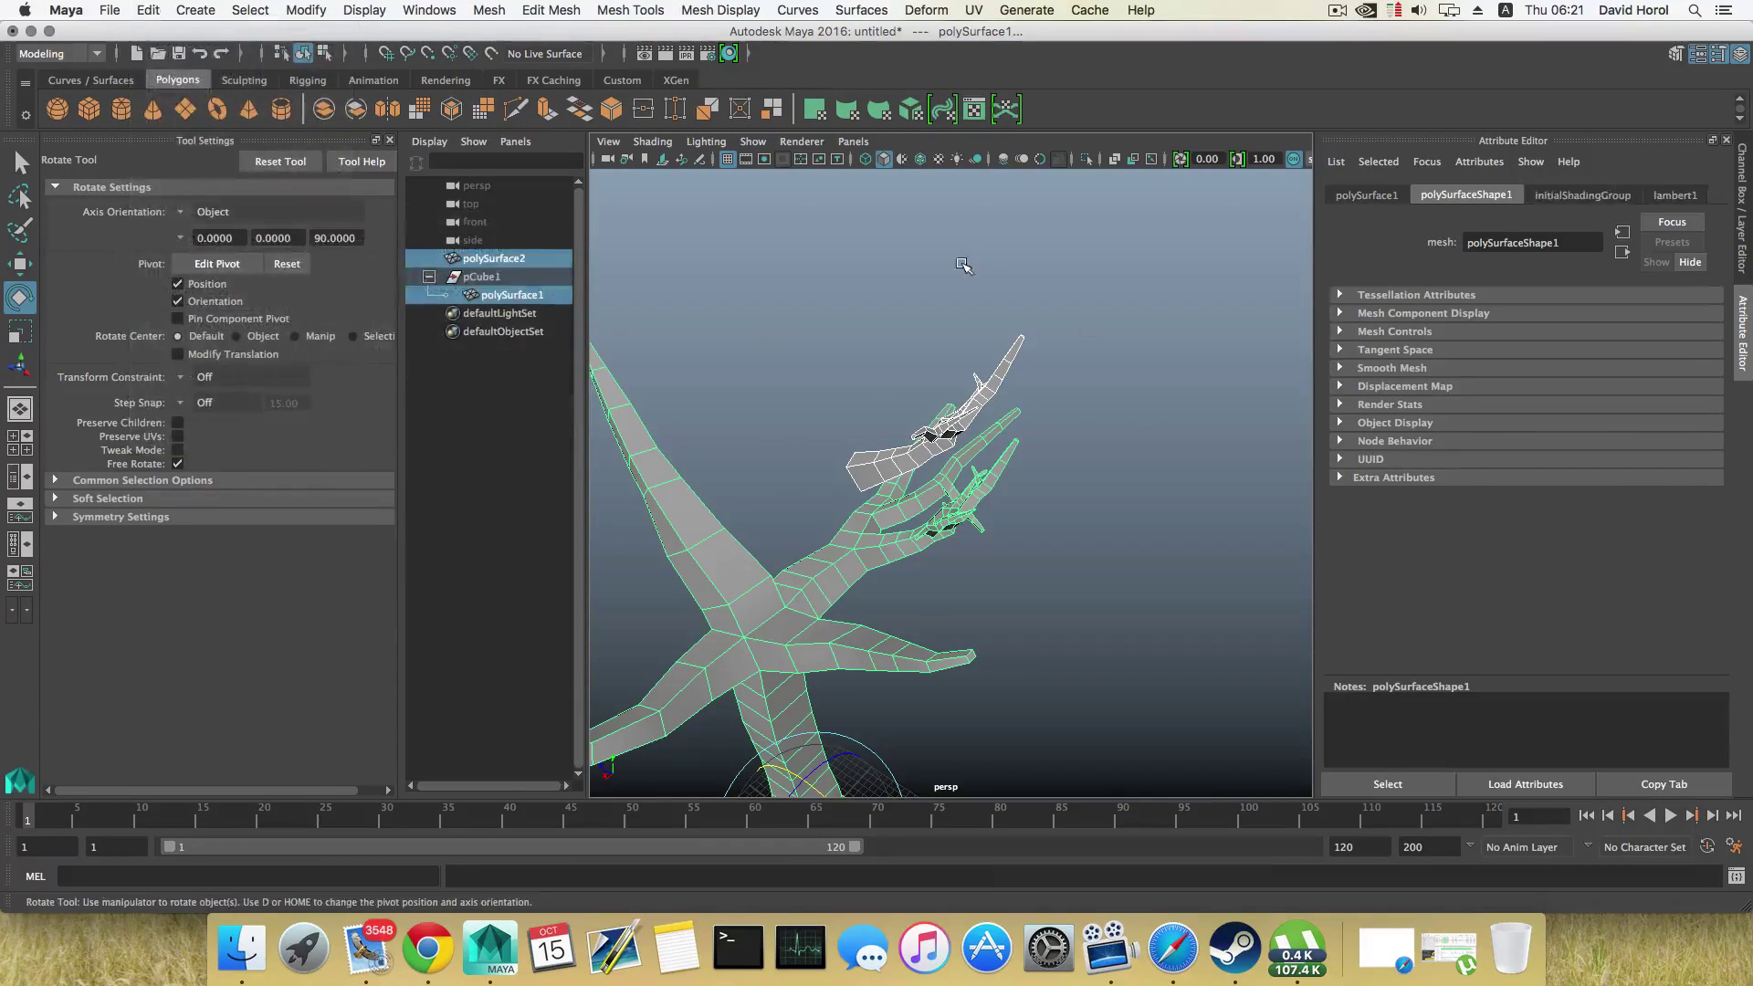
# Step: Rotate the detached branch about the Y axis to 120 degrees and show wireframes on the shaded models
pyautogui.click(963, 265)
pyautogui.click(984, 393)
pyautogui.keyDown('alt'); pyautogui.moveTo(984, 392); pyautogui.dragTo(942, 501); pyautogui.keyUp('alt')
pyautogui.press('w')
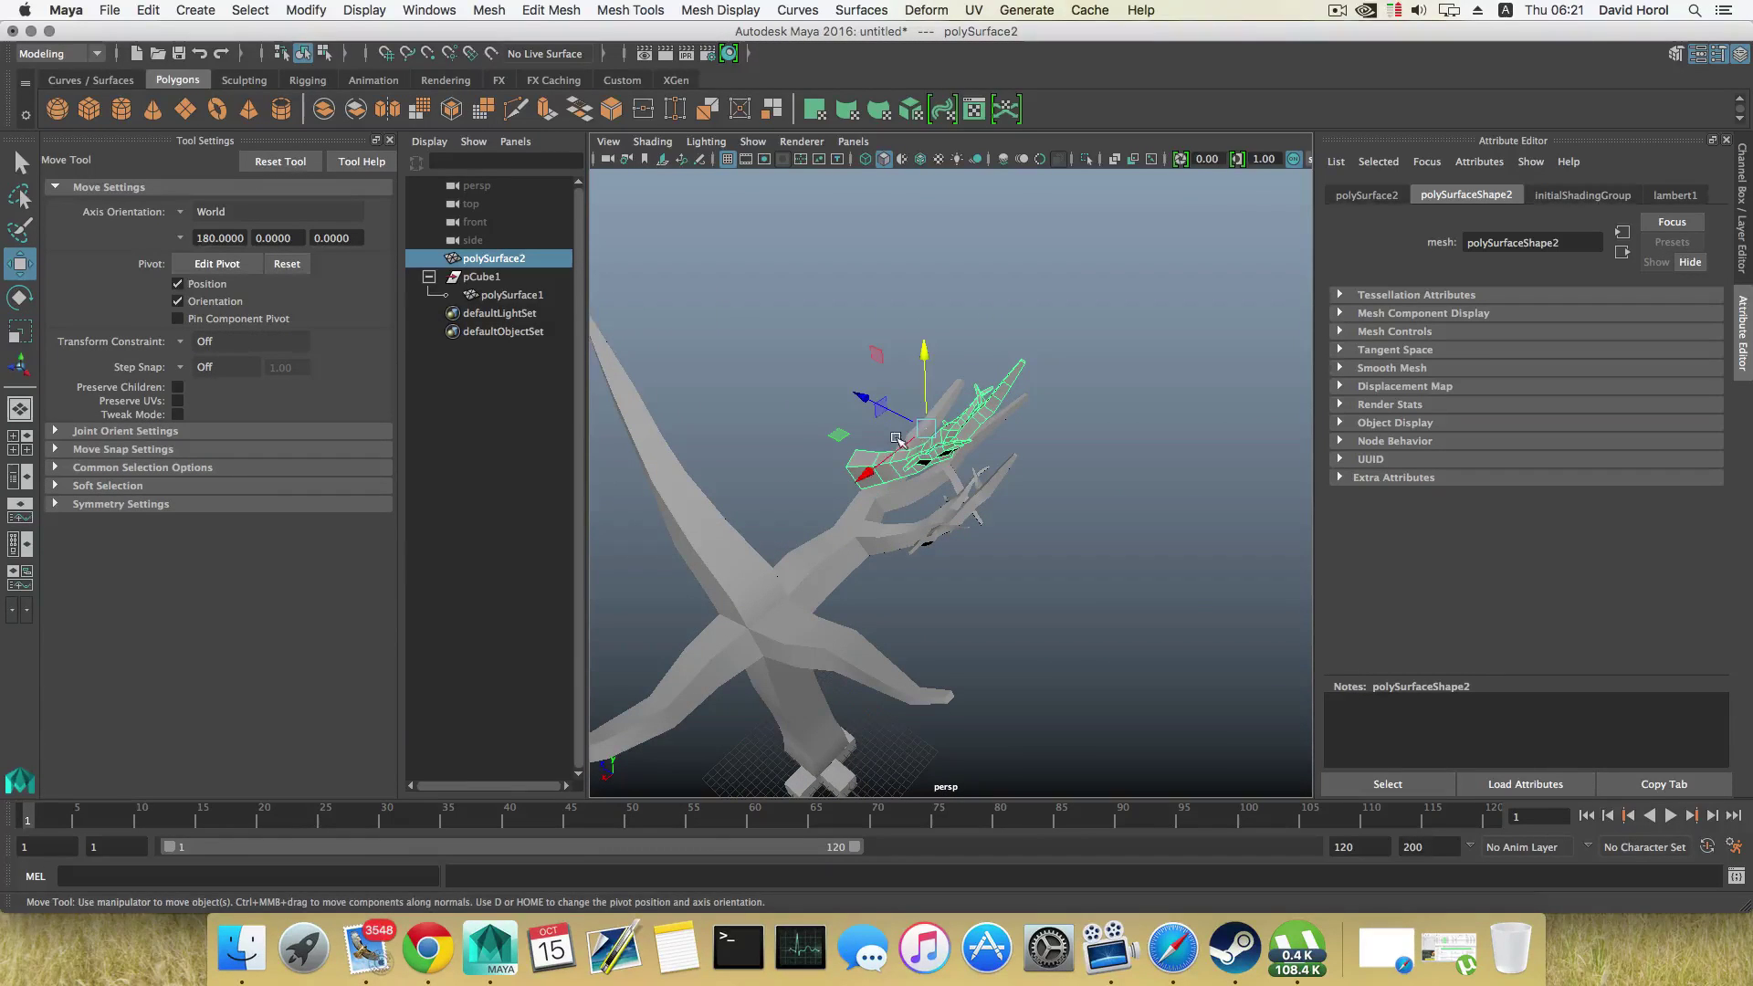
pyautogui.press('e')
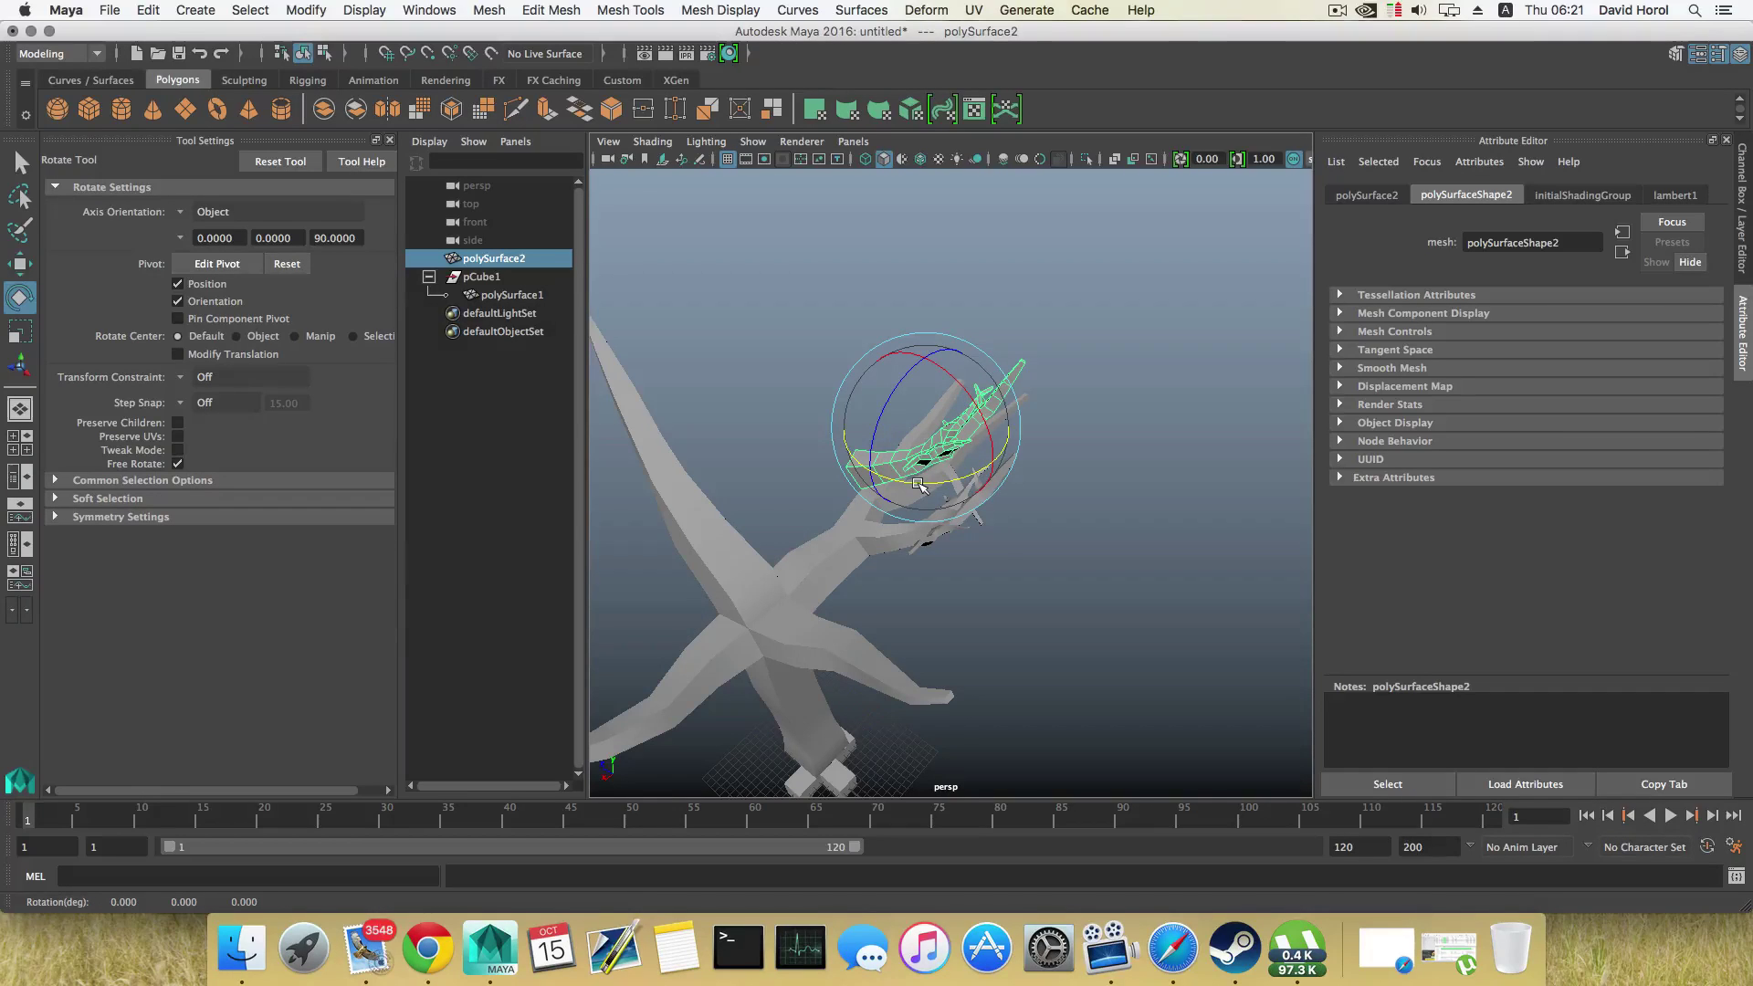
pyautogui.click(652, 141)
pyautogui.click(700, 327)
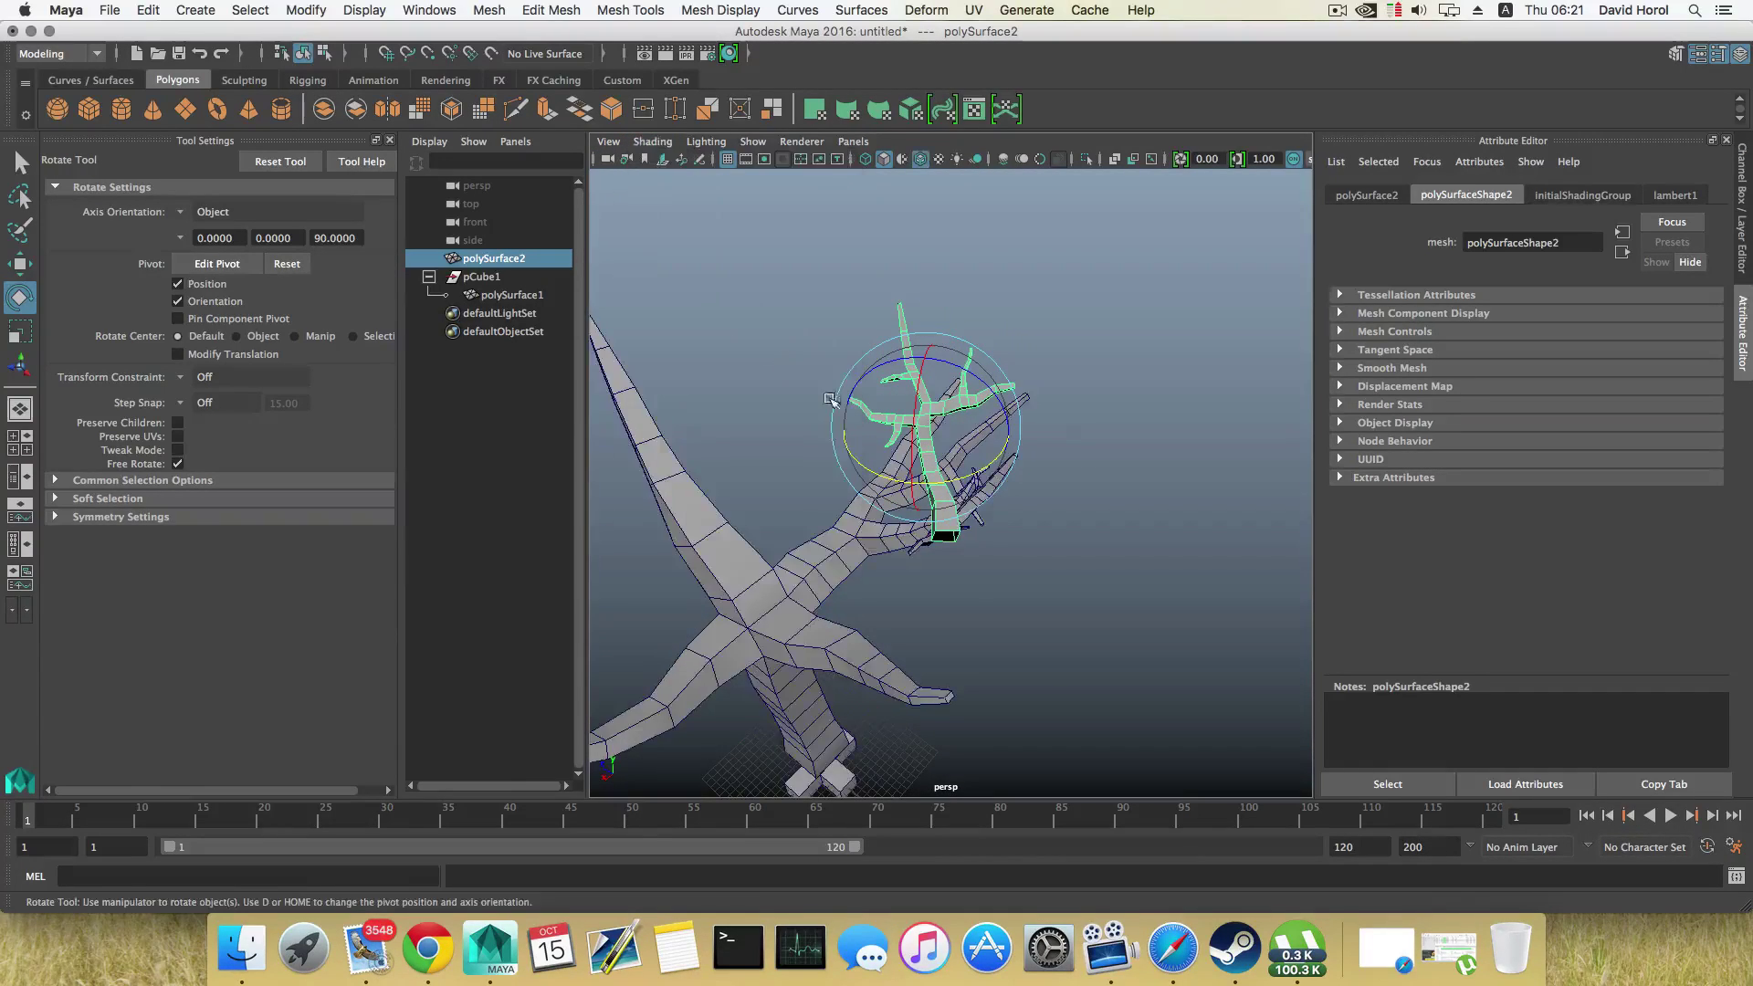
# Step: Close the Outliner, Tool Settings and Attribute Editor to enlarge the viewport
pyautogui.moveTo(781, 356)
pyautogui.keyDown('alt'); pyautogui.mouseDown()
pyautogui.moveTo(681, 322)
pyautogui.moveTo(863, 439)
pyautogui.moveTo(888, 432)
pyautogui.mouseUp(); pyautogui.keyUp('alt')
pyautogui.keyDown('alt'); pyautogui.moveTo(888, 432); pyautogui.dragTo(1081, 377, button='middle'); pyautogui.keyUp('alt')
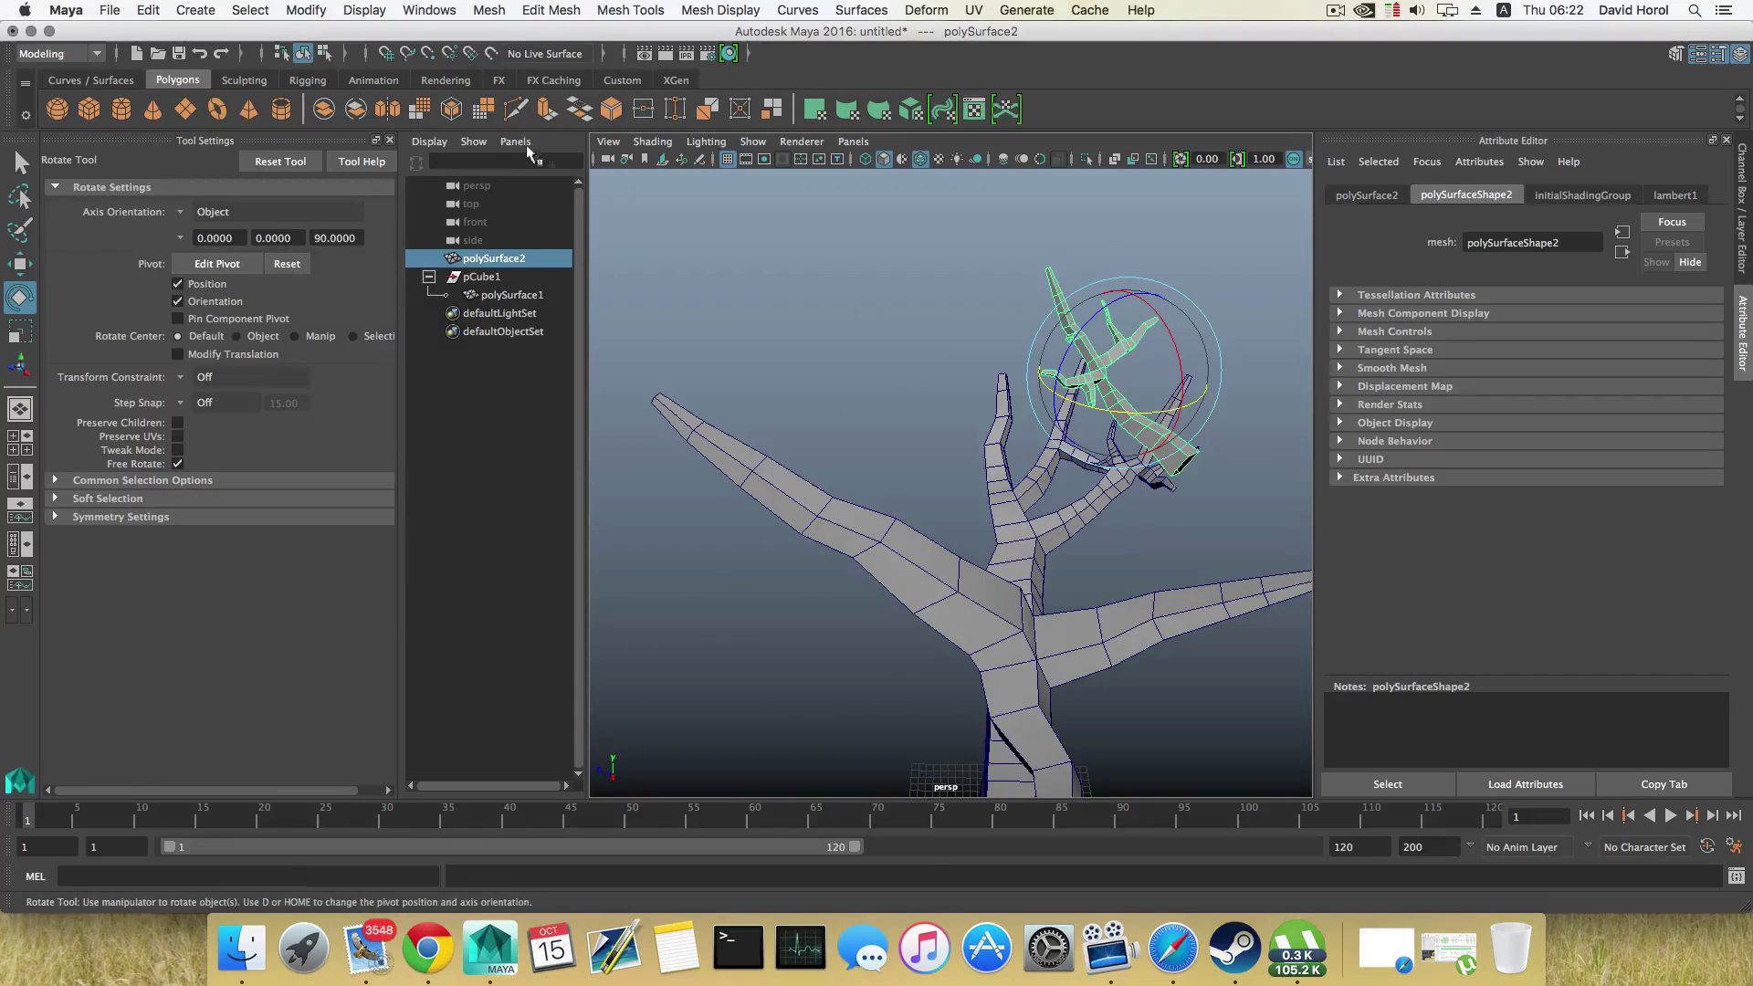
pyautogui.press('space')
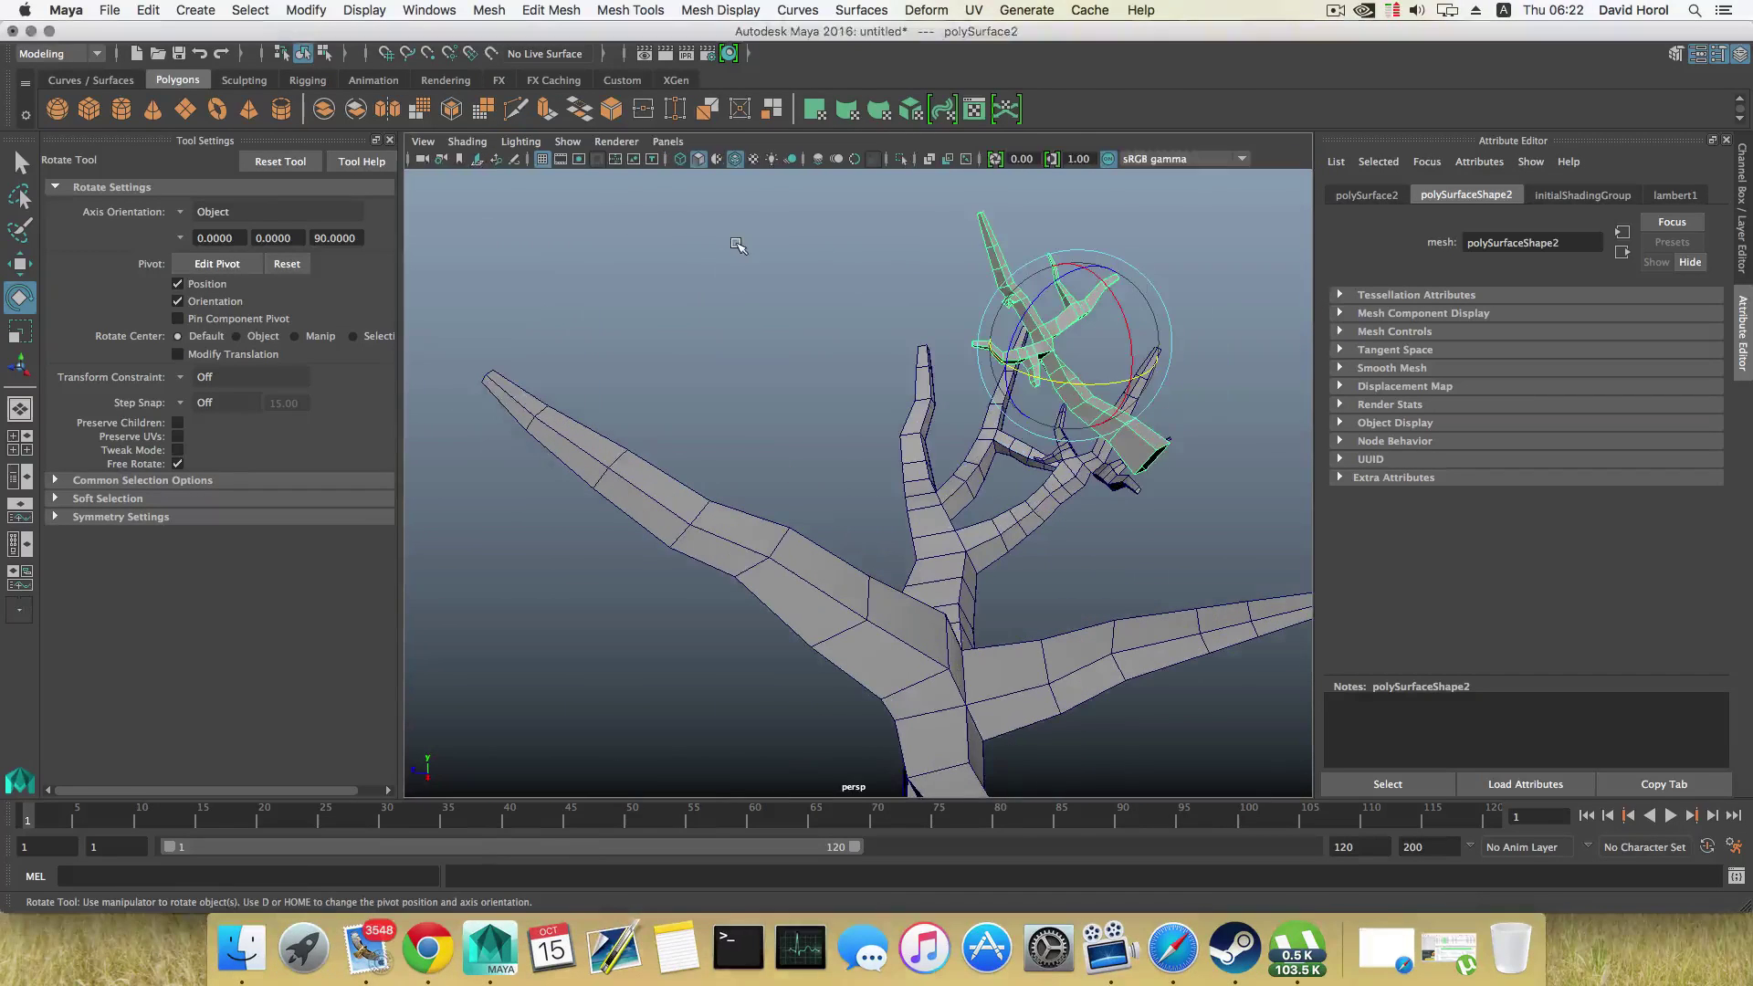
pyautogui.click(390, 140)
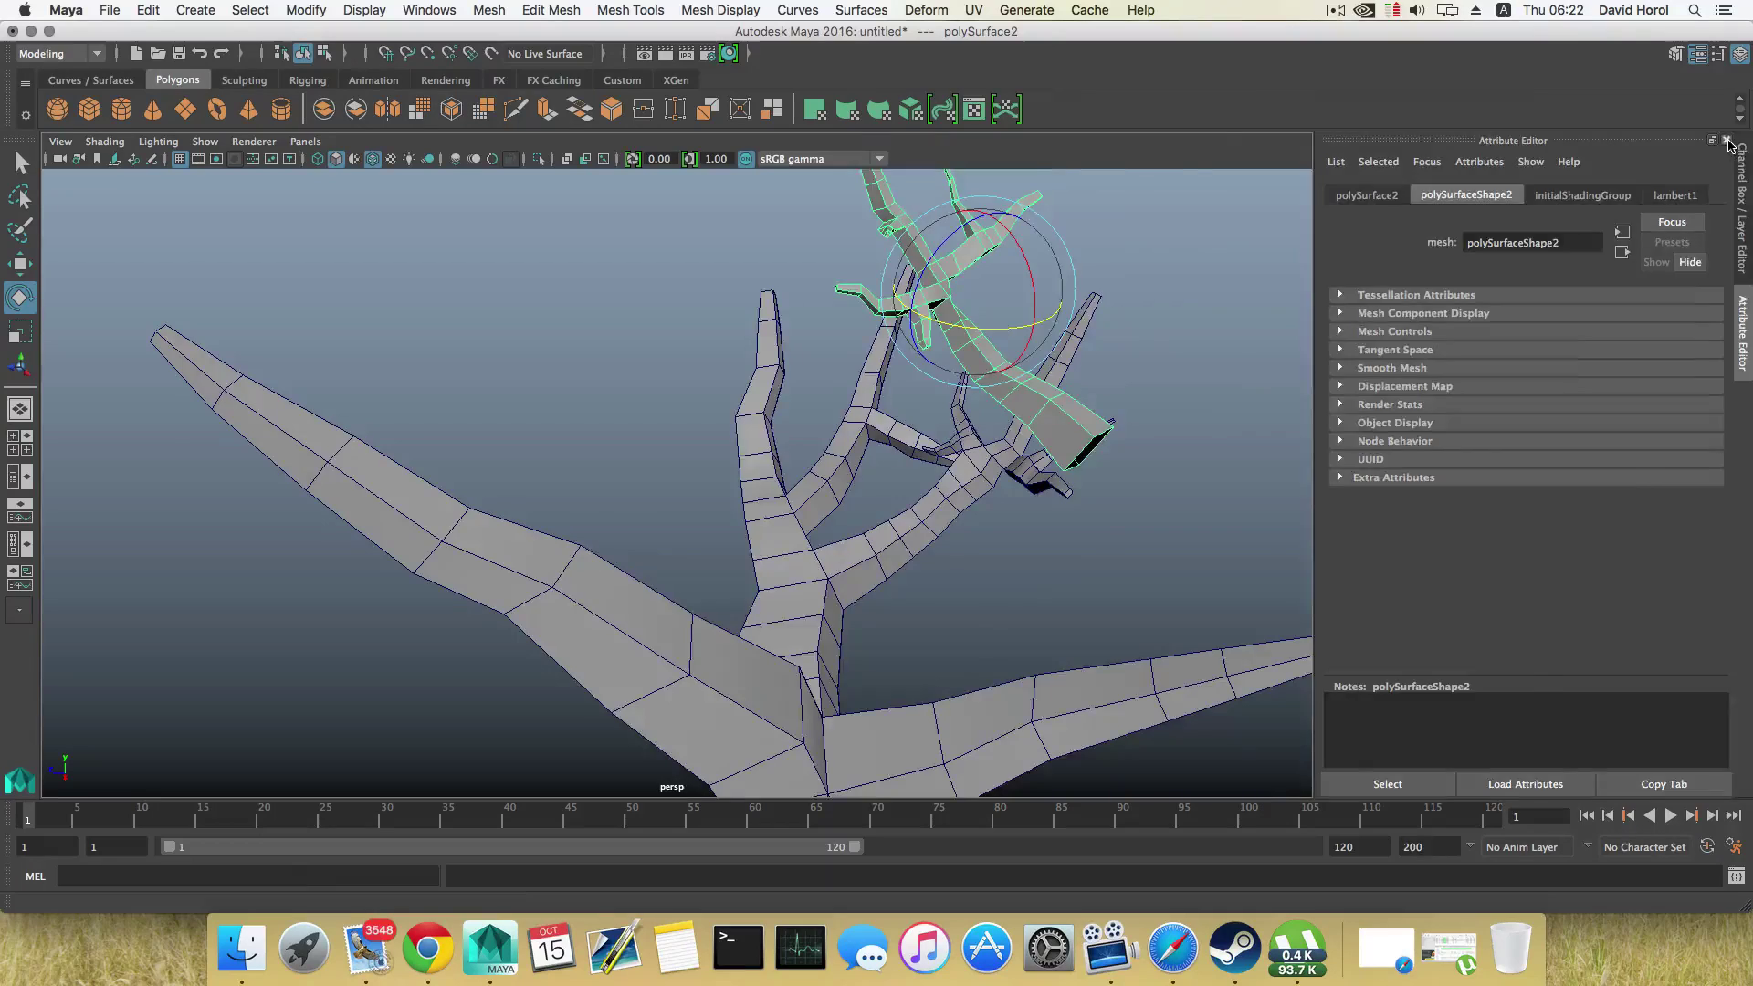
pyautogui.click(1737, 151)
pyautogui.scroll(-5, 1108, 353)
pyautogui.keyDown('alt'); pyautogui.moveTo(1107, 353); pyautogui.dragTo(875, 394); pyautogui.keyUp('alt')
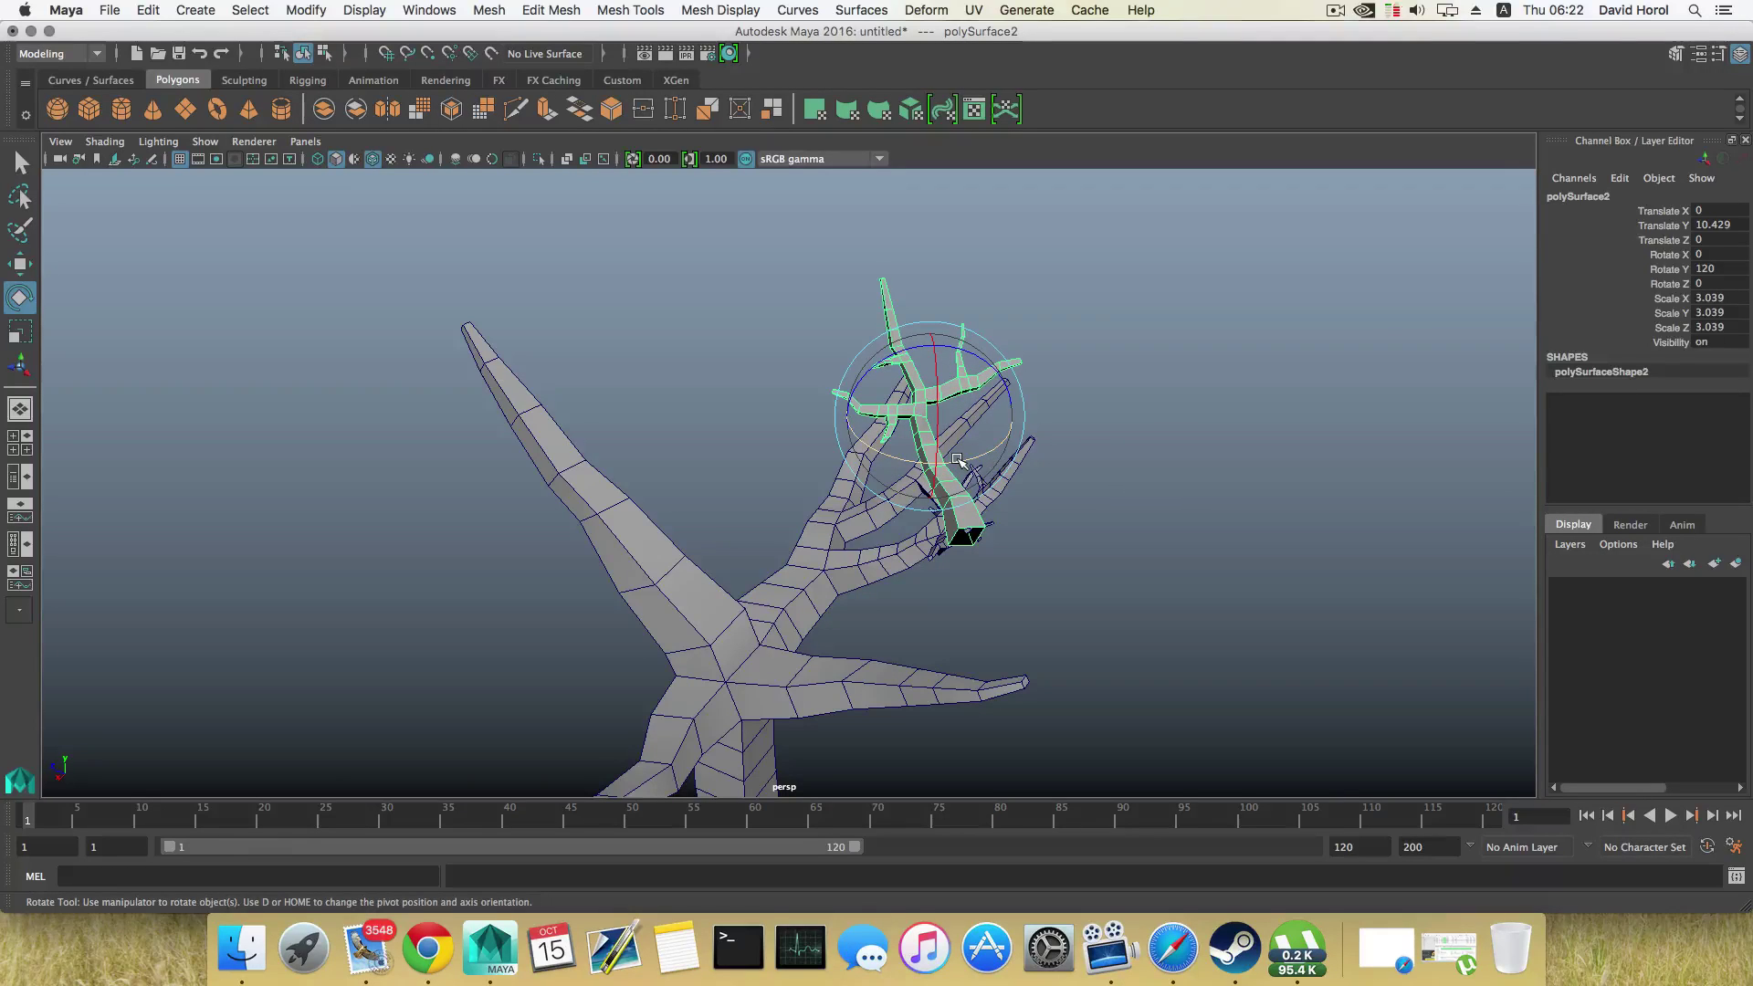
# Step: Rotate the branch to 165 degrees about Y and move it beside the trunk at Translate Y 0.788 and Translate Z 20.67
pyautogui.moveTo(956, 459); pyautogui.dragTo(989, 420)
pyautogui.press('w')
pyautogui.moveTo(854, 370); pyautogui.dragTo(1017, 401)
pyautogui.keyDown('alt'); pyautogui.moveTo(1301, 539); pyautogui.dragTo(771, 501); pyautogui.keyUp('alt')
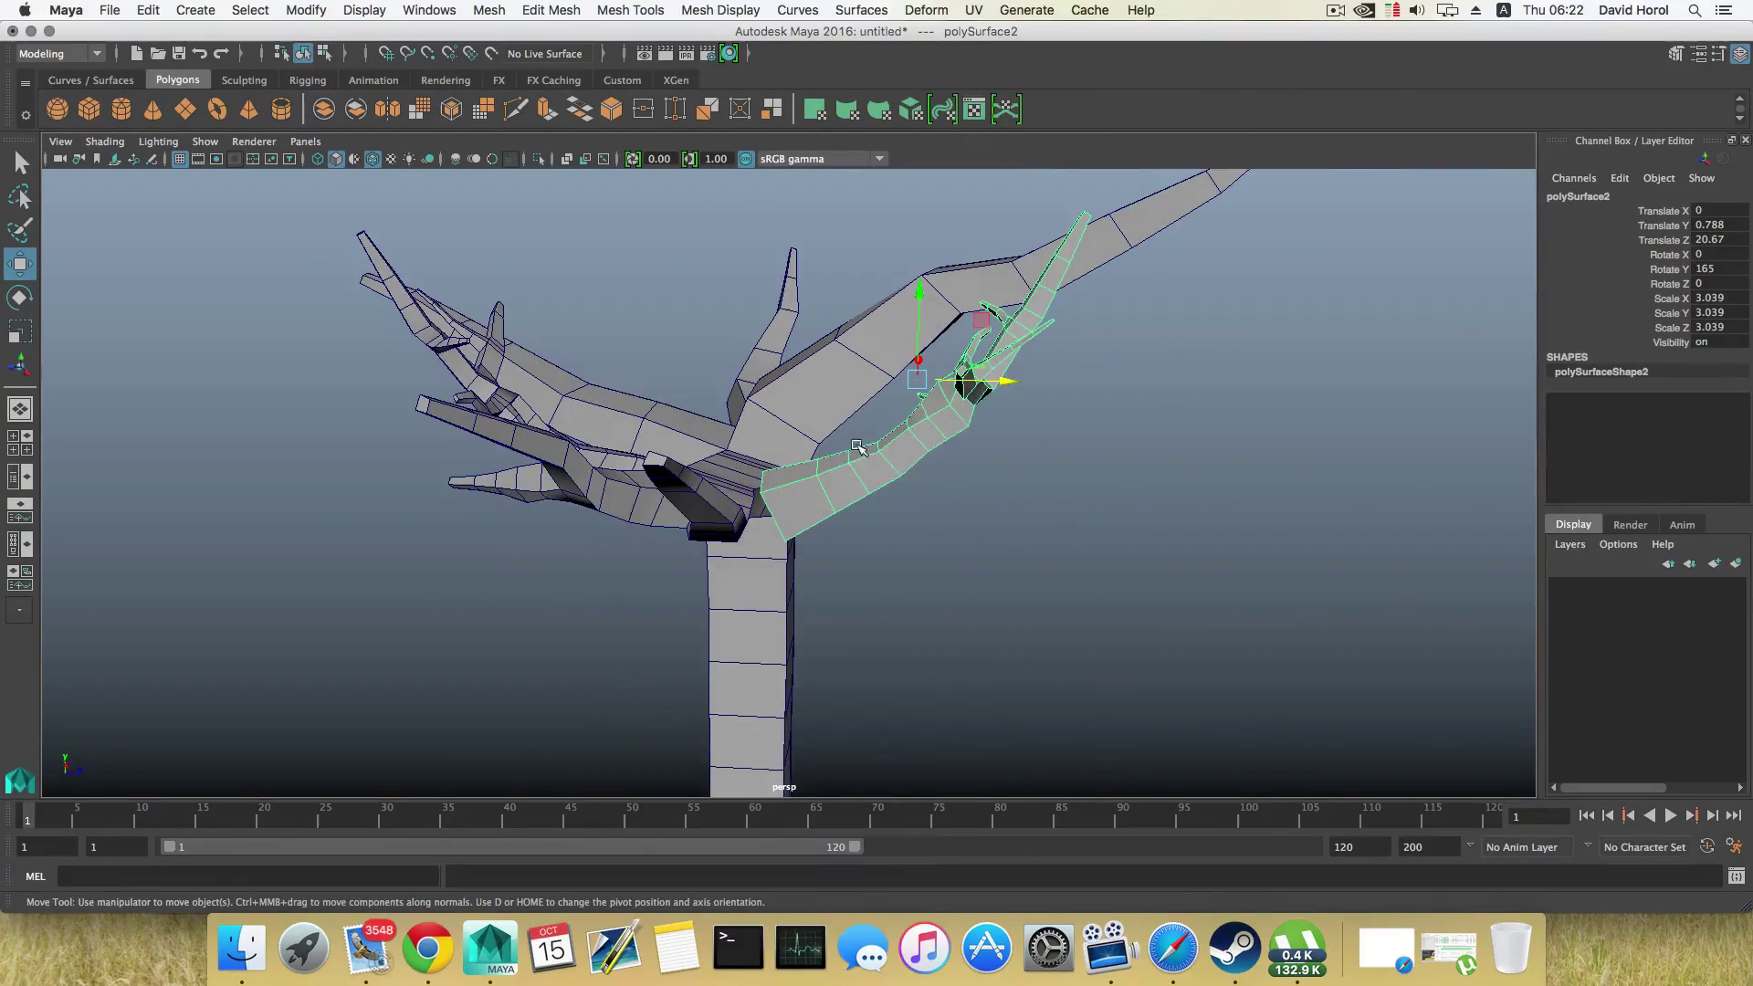
# Step: Duplicate the branch and move one copy well away from the tree as a spare
pyautogui.rightClick(847, 456)
pyautogui.moveTo(830, 452); pyautogui.dragTo(851, 449, button='right')
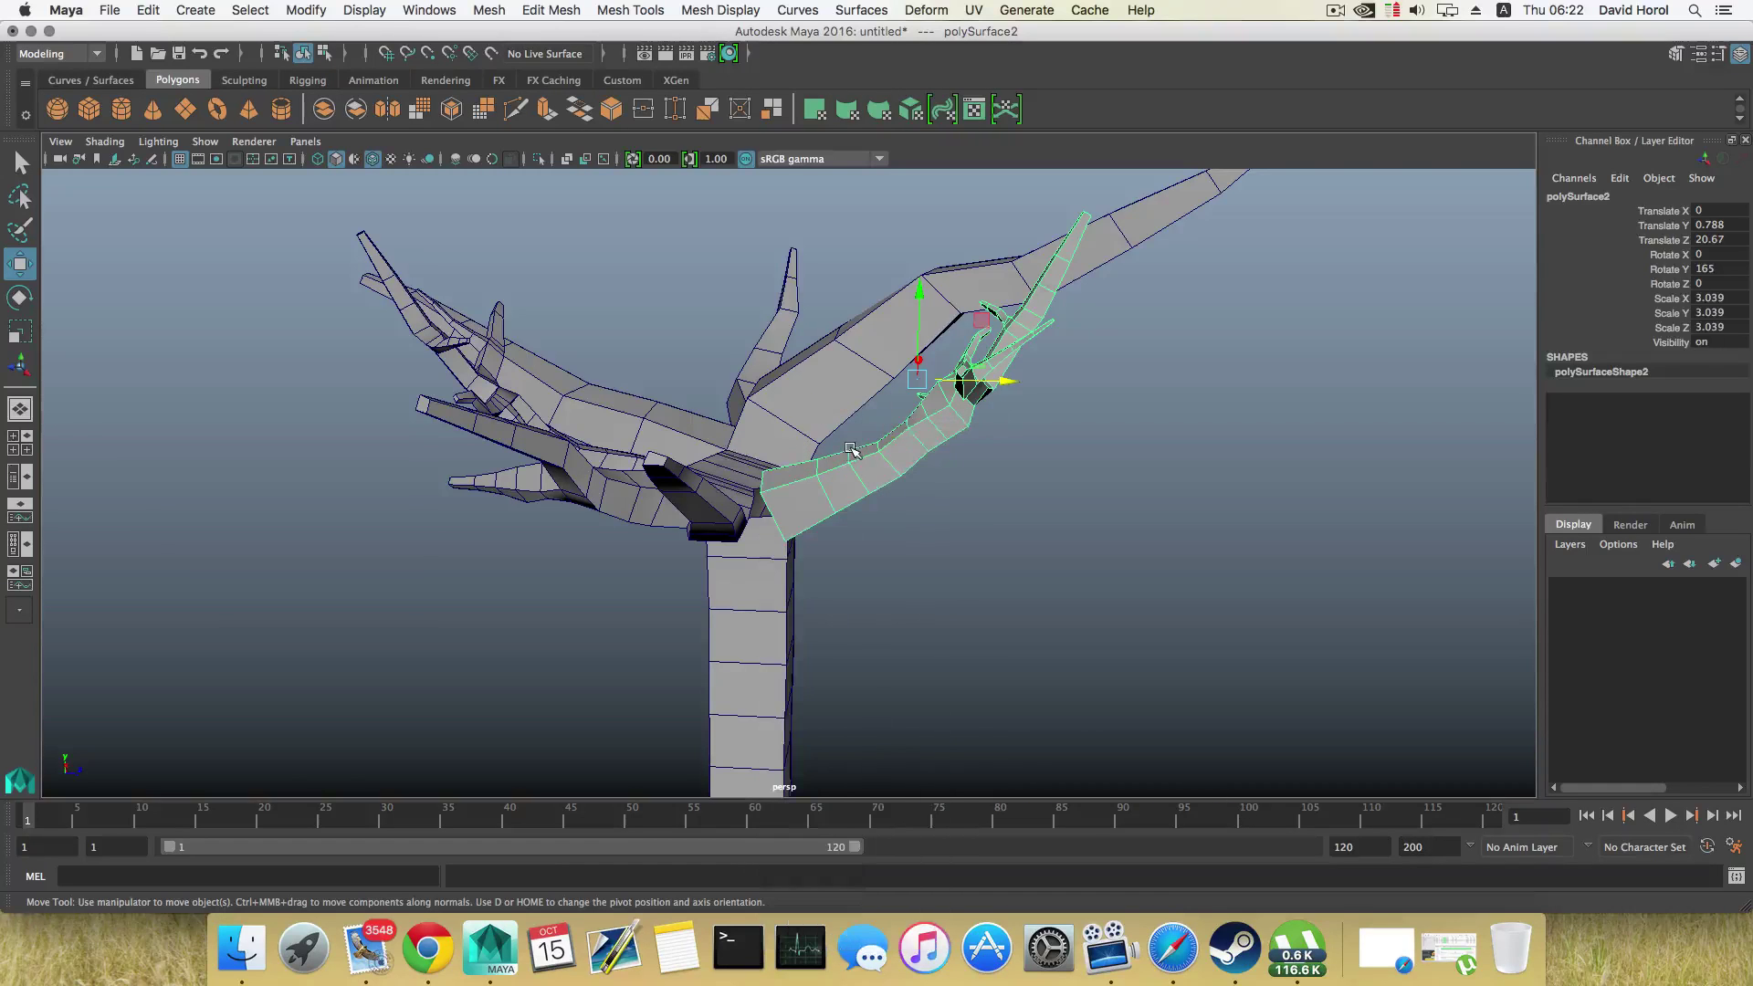
pyautogui.moveTo(1011, 380); pyautogui.dragTo(1440, 449)
# Step: Scale down the vertices near the base of the branch beside the trunk to make its thick end slimmer
pyautogui.click(820, 483)
pyautogui.moveTo(820, 477)
pyautogui.keyDown('alt'); pyautogui.mouseDown()
pyautogui.moveTo(811, 521)
pyautogui.moveTo(804, 493)
pyautogui.mouseUp(); pyautogui.keyUp('alt')
pyautogui.moveTo(803, 493); pyautogui.dragTo(735, 490, button='right')
pyautogui.keyDown('alt'); pyautogui.moveTo(735, 490); pyautogui.dragTo(750, 497); pyautogui.keyUp('alt')
pyautogui.moveTo(750, 498); pyautogui.dragTo(768, 546)
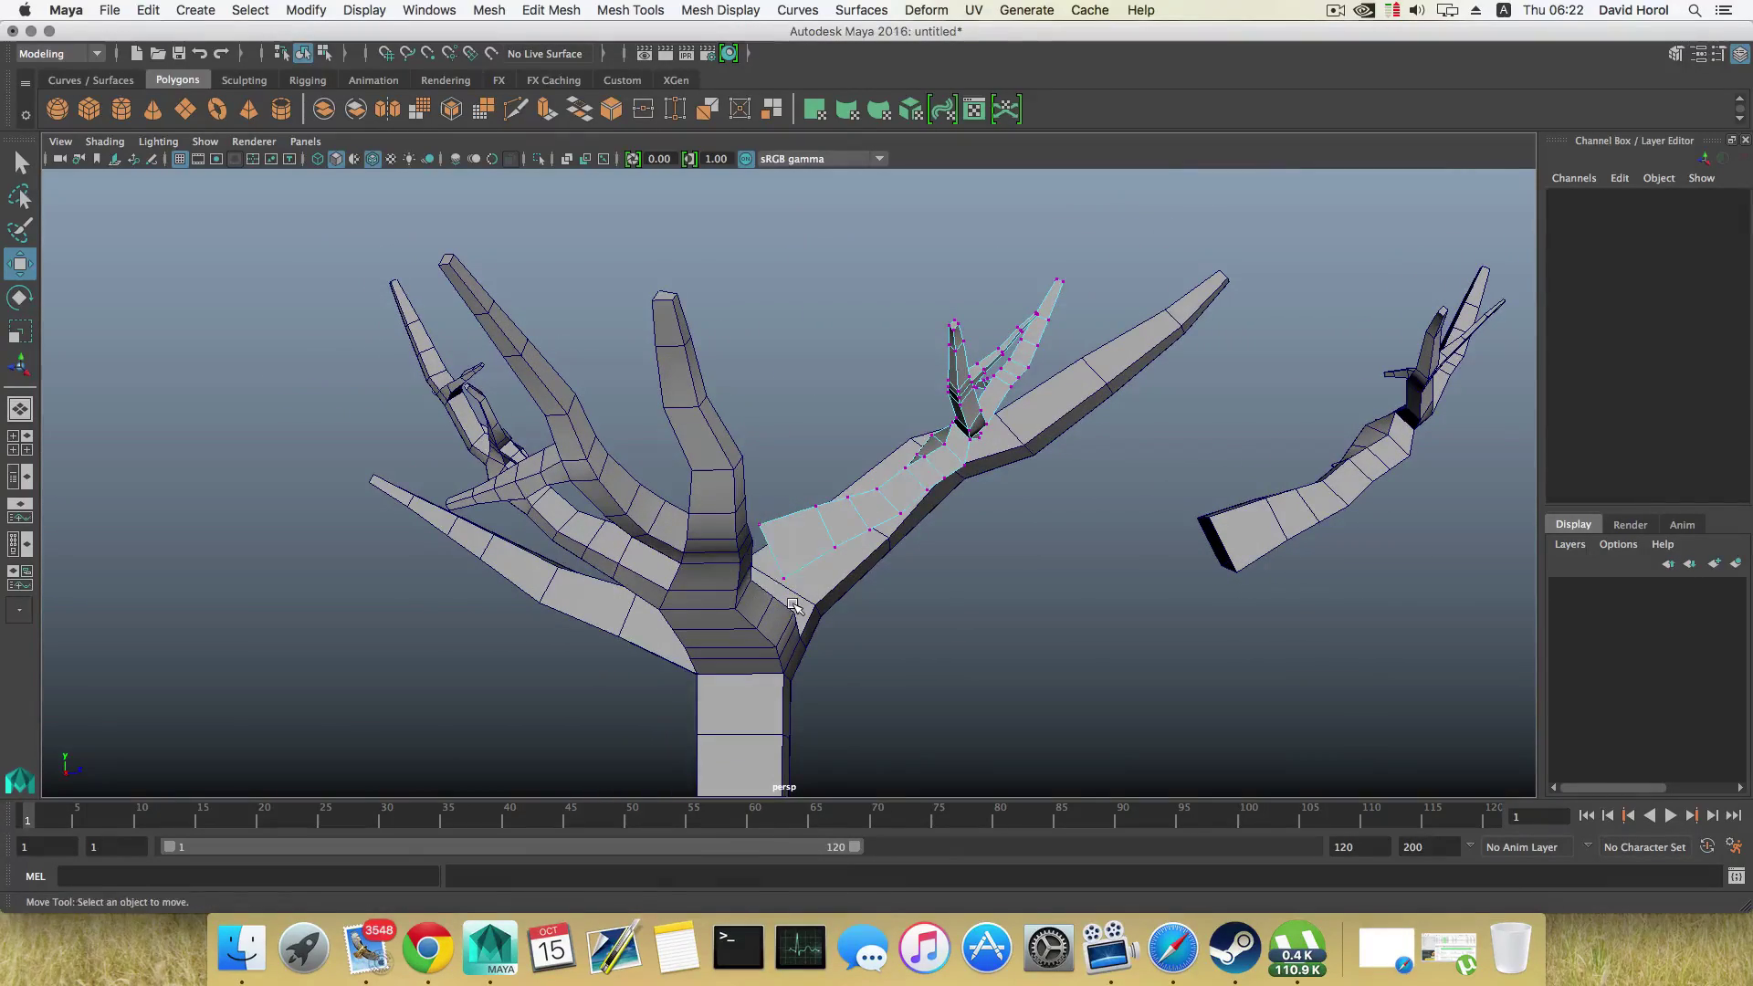
pyautogui.moveTo(794, 605); pyautogui.dragTo(798, 607)
pyautogui.keyDown('alt'); pyautogui.moveTo(797, 603); pyautogui.dragTo(940, 655); pyautogui.keyUp('alt')
pyautogui.press('r')
pyautogui.keyDown('alt'); pyautogui.moveTo(735, 505); pyautogui.dragTo(757, 474); pyautogui.keyUp('alt')
pyautogui.keyDown('alt'); pyautogui.moveTo(757, 474); pyautogui.dragTo(821, 472); pyautogui.keyUp('alt')
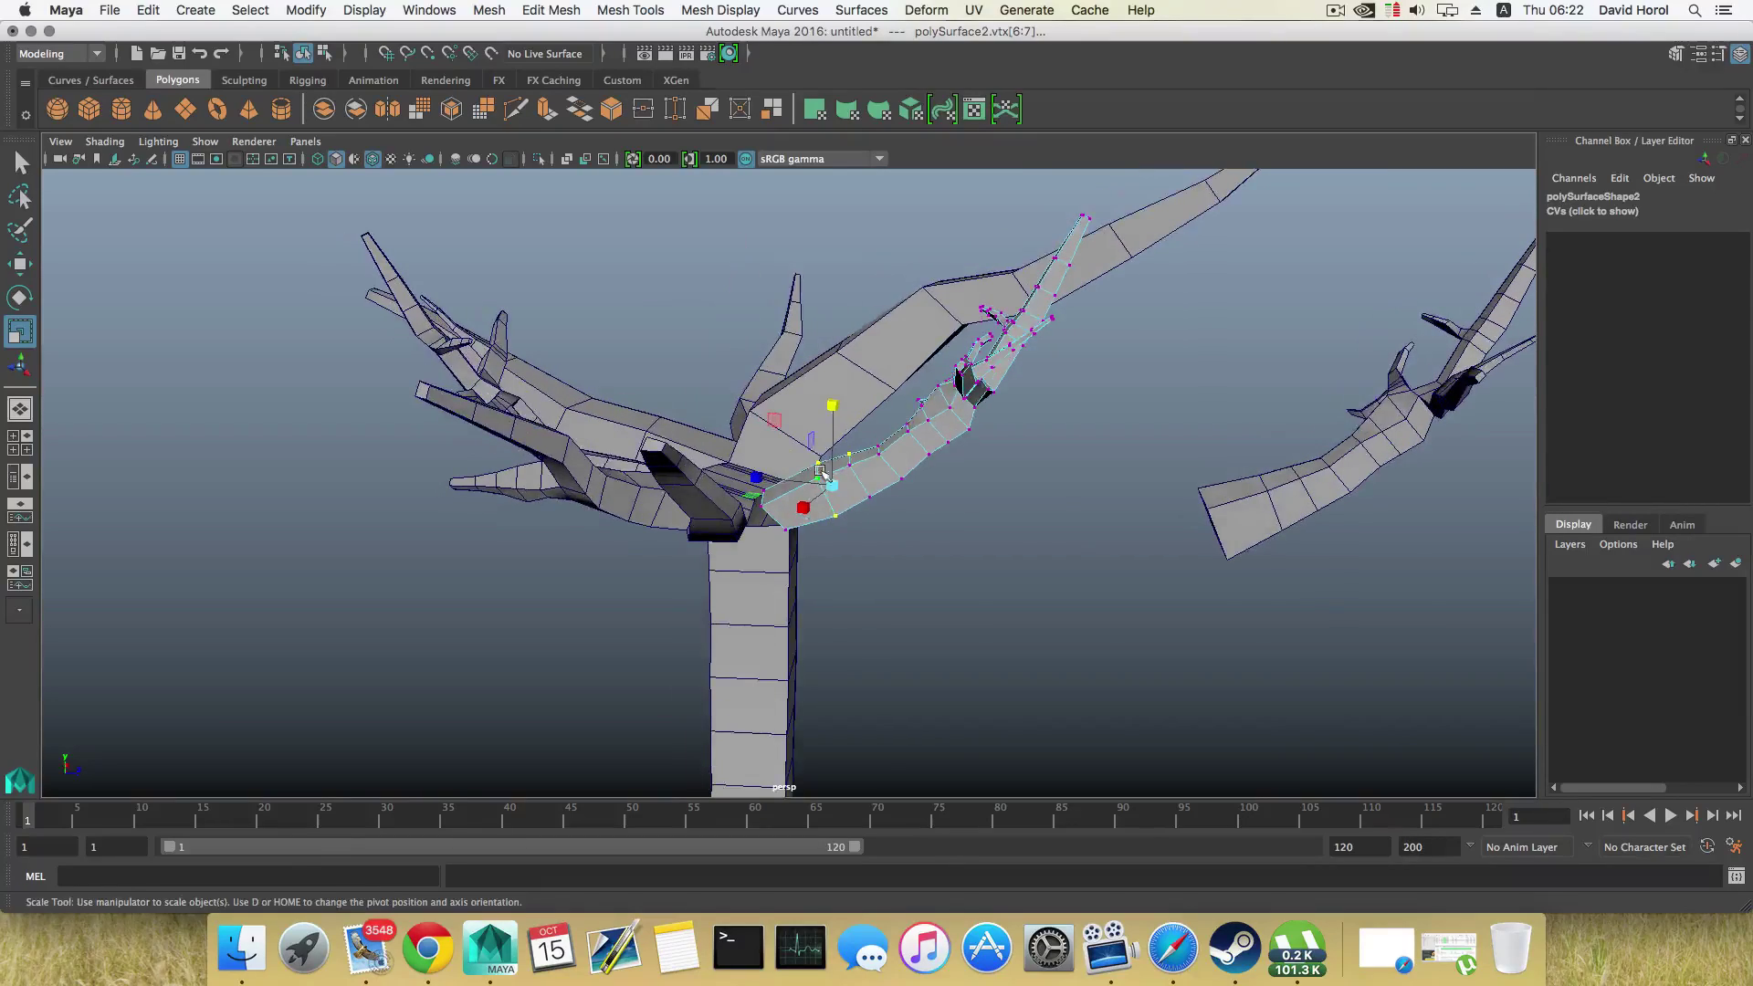
pyautogui.moveTo(826, 410); pyautogui.dragTo(840, 482)
pyautogui.press('F8')
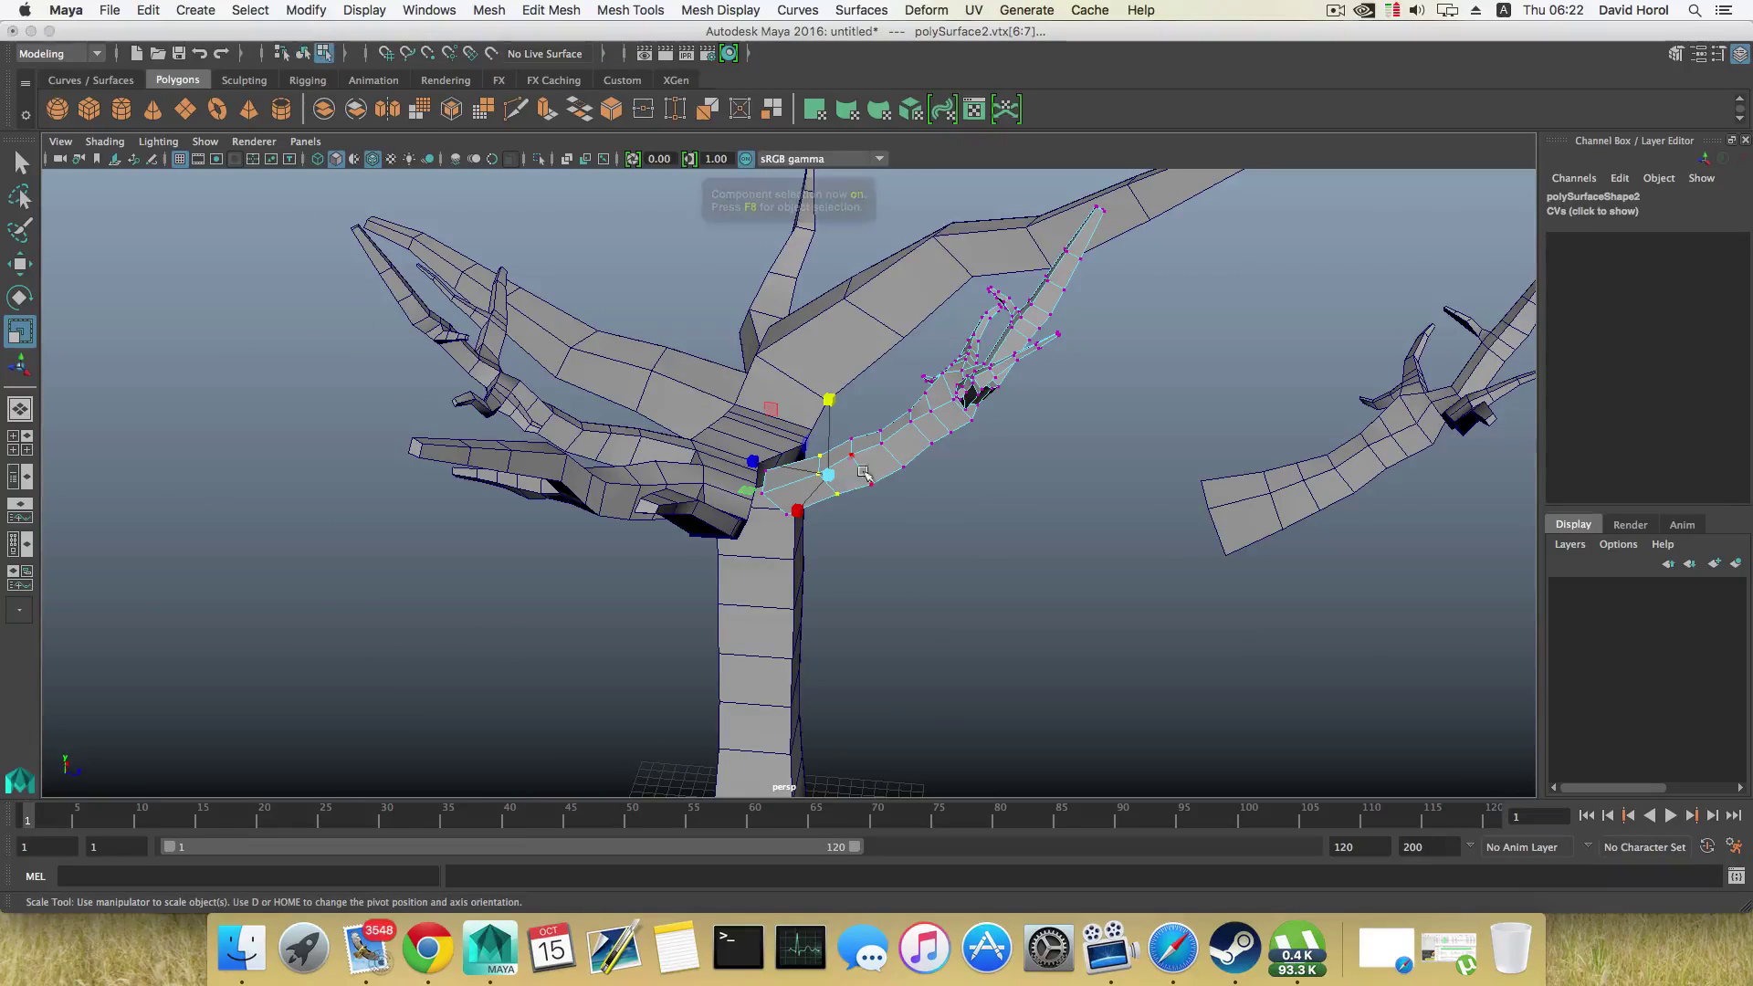
# Step: Move the slimmed branch so its open base sits next to the side of a large limb
pyautogui.moveTo(922, 371); pyautogui.dragTo(958, 461)
pyautogui.press('w')
pyautogui.moveTo(1019, 520); pyautogui.dragTo(952, 413)
pyautogui.press('e')
pyautogui.press('w')
pyautogui.moveTo(896, 345); pyautogui.dragTo(1018, 435)
# Step: Insert an edge loop around the tree's large limb near the base of the separate branch
pyautogui.click(950, 430)
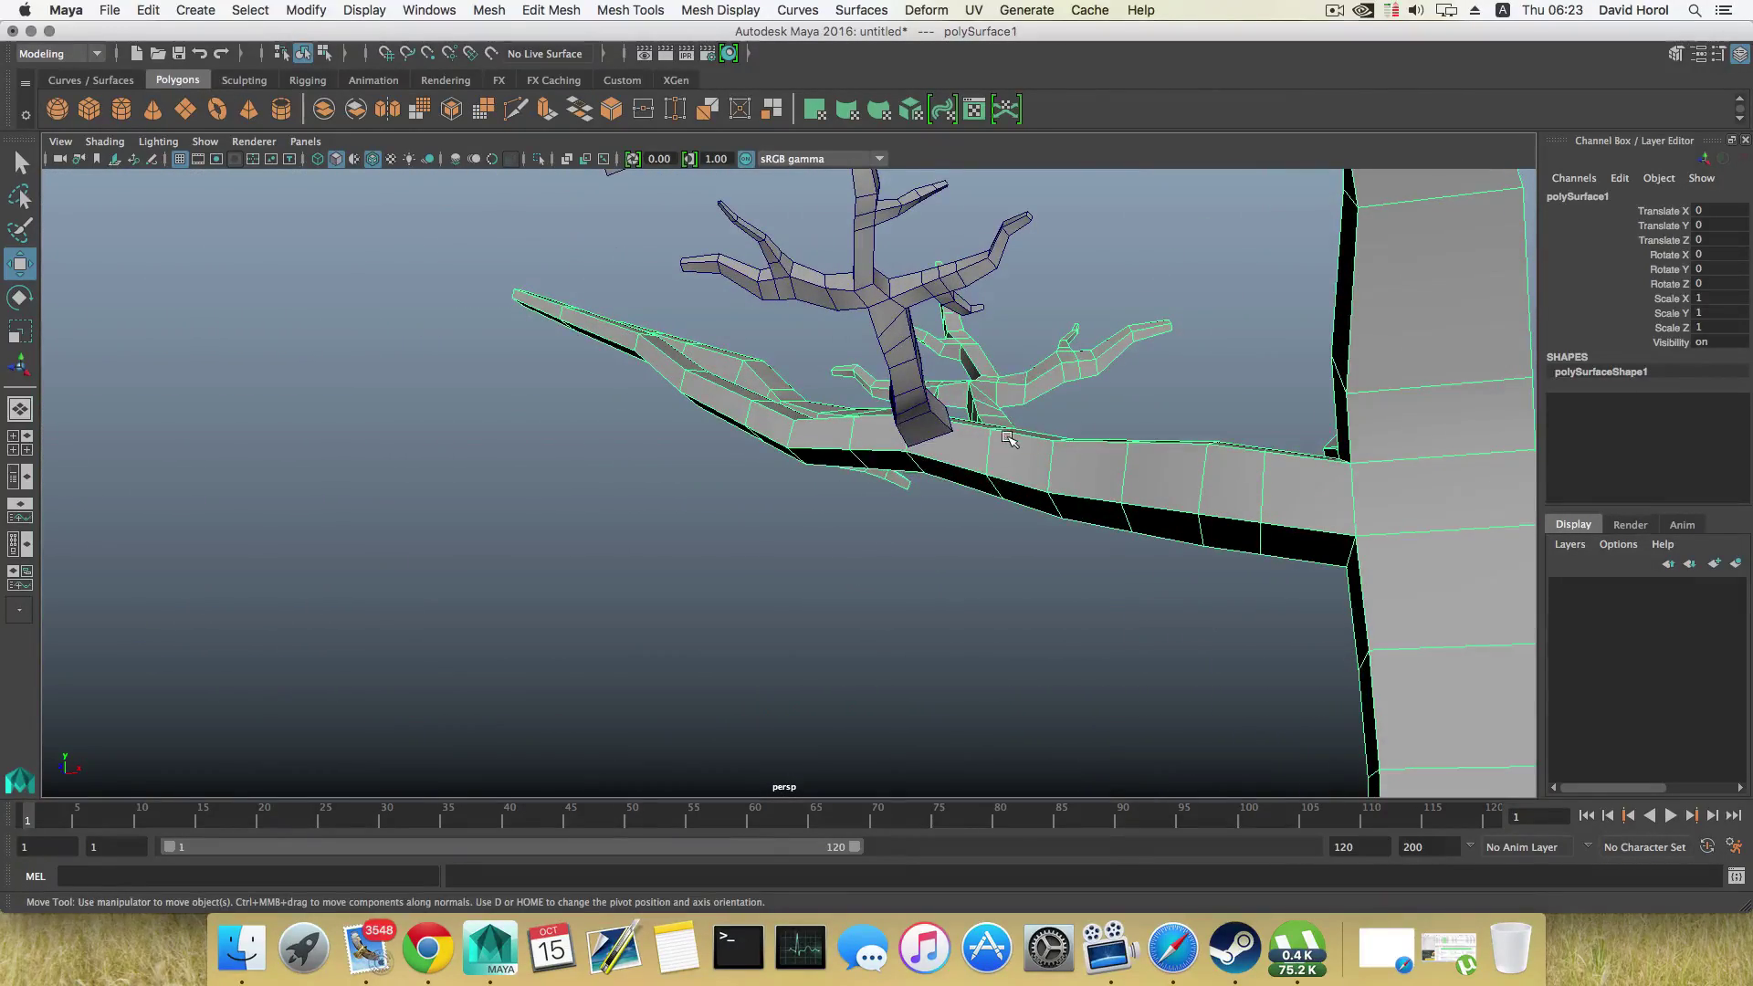
pyautogui.keyDown('shift'); pyautogui.moveTo(935, 442); pyautogui.dragTo(867, 454, button='right'); pyautogui.keyUp('shift')
pyautogui.moveTo(971, 430); pyautogui.dragTo(960, 428)
pyautogui.moveTo(961, 428)
pyautogui.keyDown('alt'); pyautogui.mouseDown()
pyautogui.moveTo(908, 466)
pyautogui.moveTo(984, 441)
pyautogui.mouseUp(); pyautogui.keyUp('alt')
# Step: Delete the side face of the limb next to the branch's base to open a hole for attaching it
pyautogui.moveTo(979, 432); pyautogui.dragTo(976, 465, button='right')
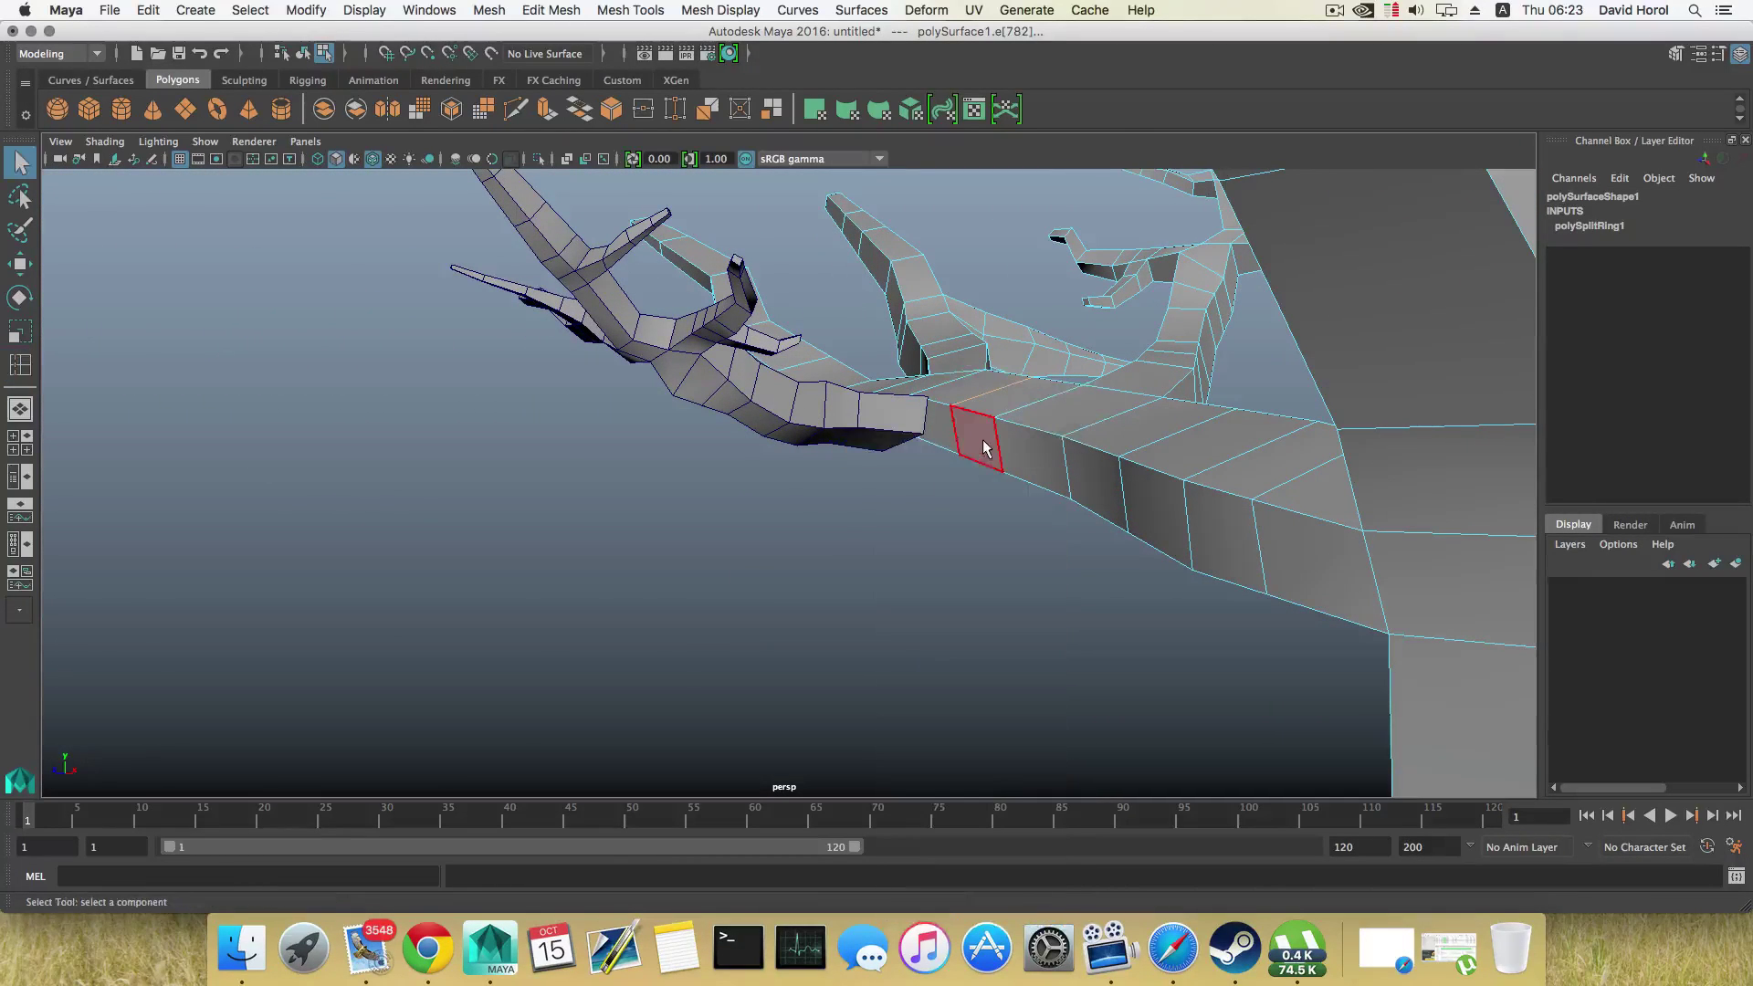
pyautogui.click(984, 447)
pyautogui.press('Delete')
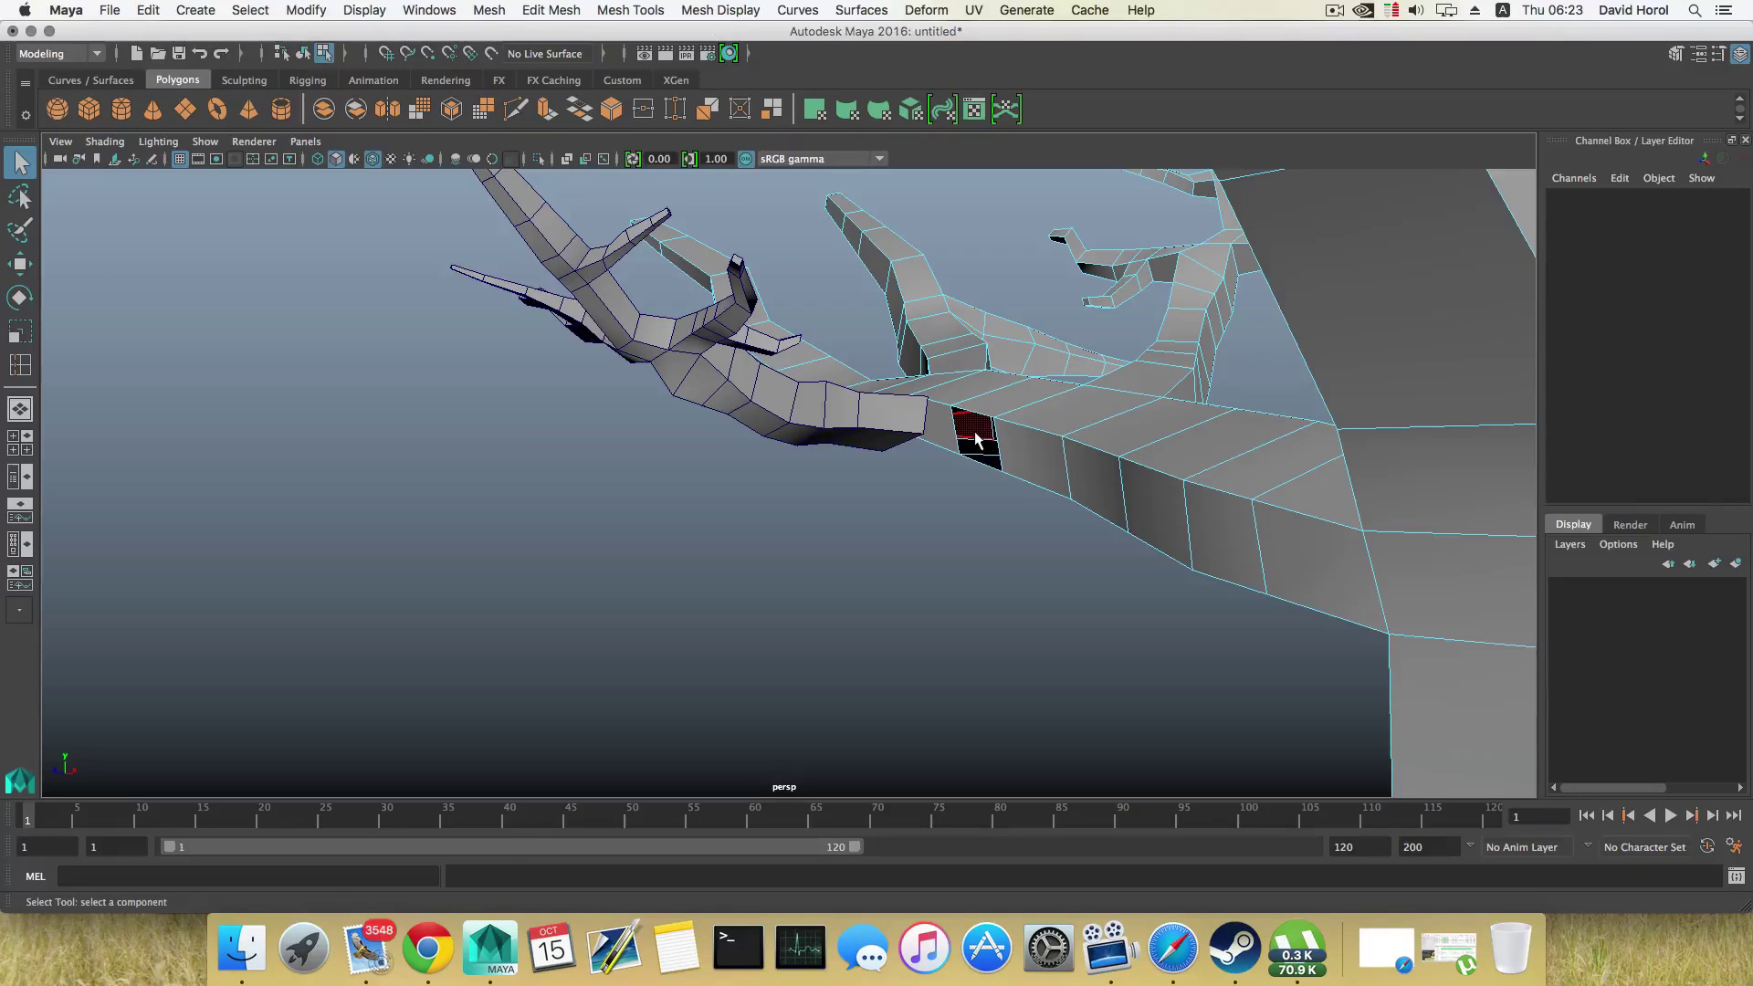
pyautogui.press('F8')
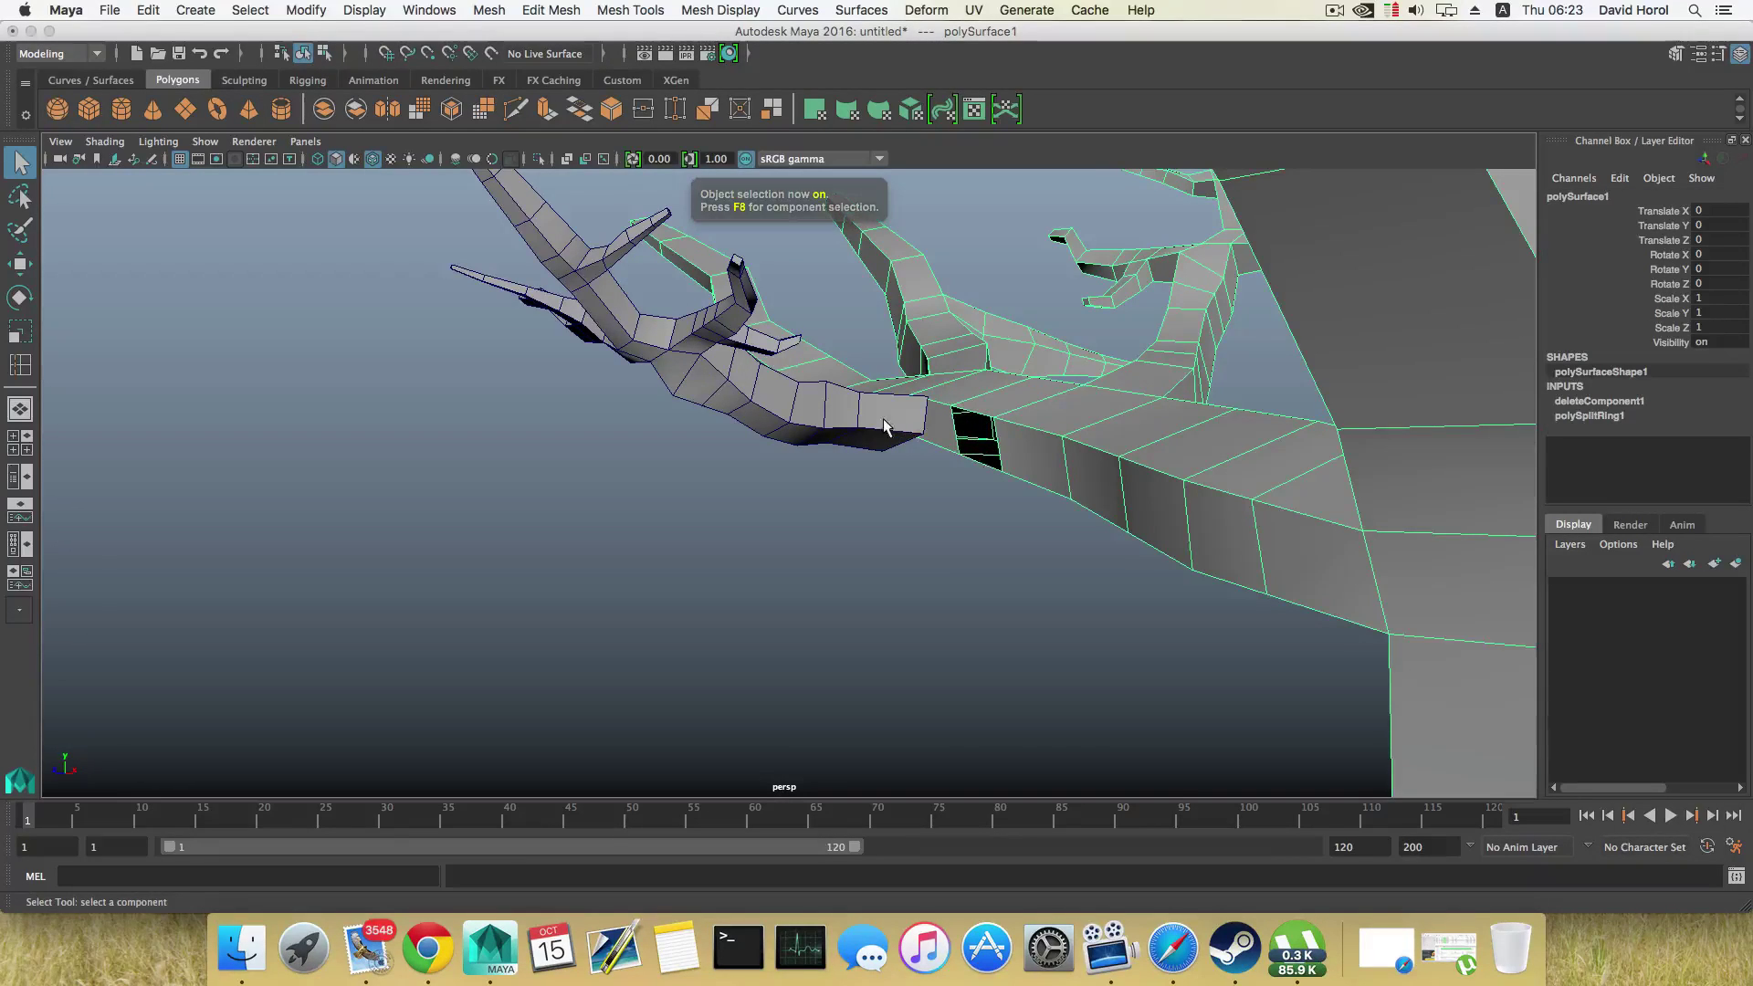
# Step: Combine the tree and the small branch into one mesh
pyautogui.click(883, 418)
pyautogui.keyDown('alt'); pyautogui.moveTo(888, 456); pyautogui.dragTo(635, 328); pyautogui.keyUp('alt')
pyautogui.click(830, 304)
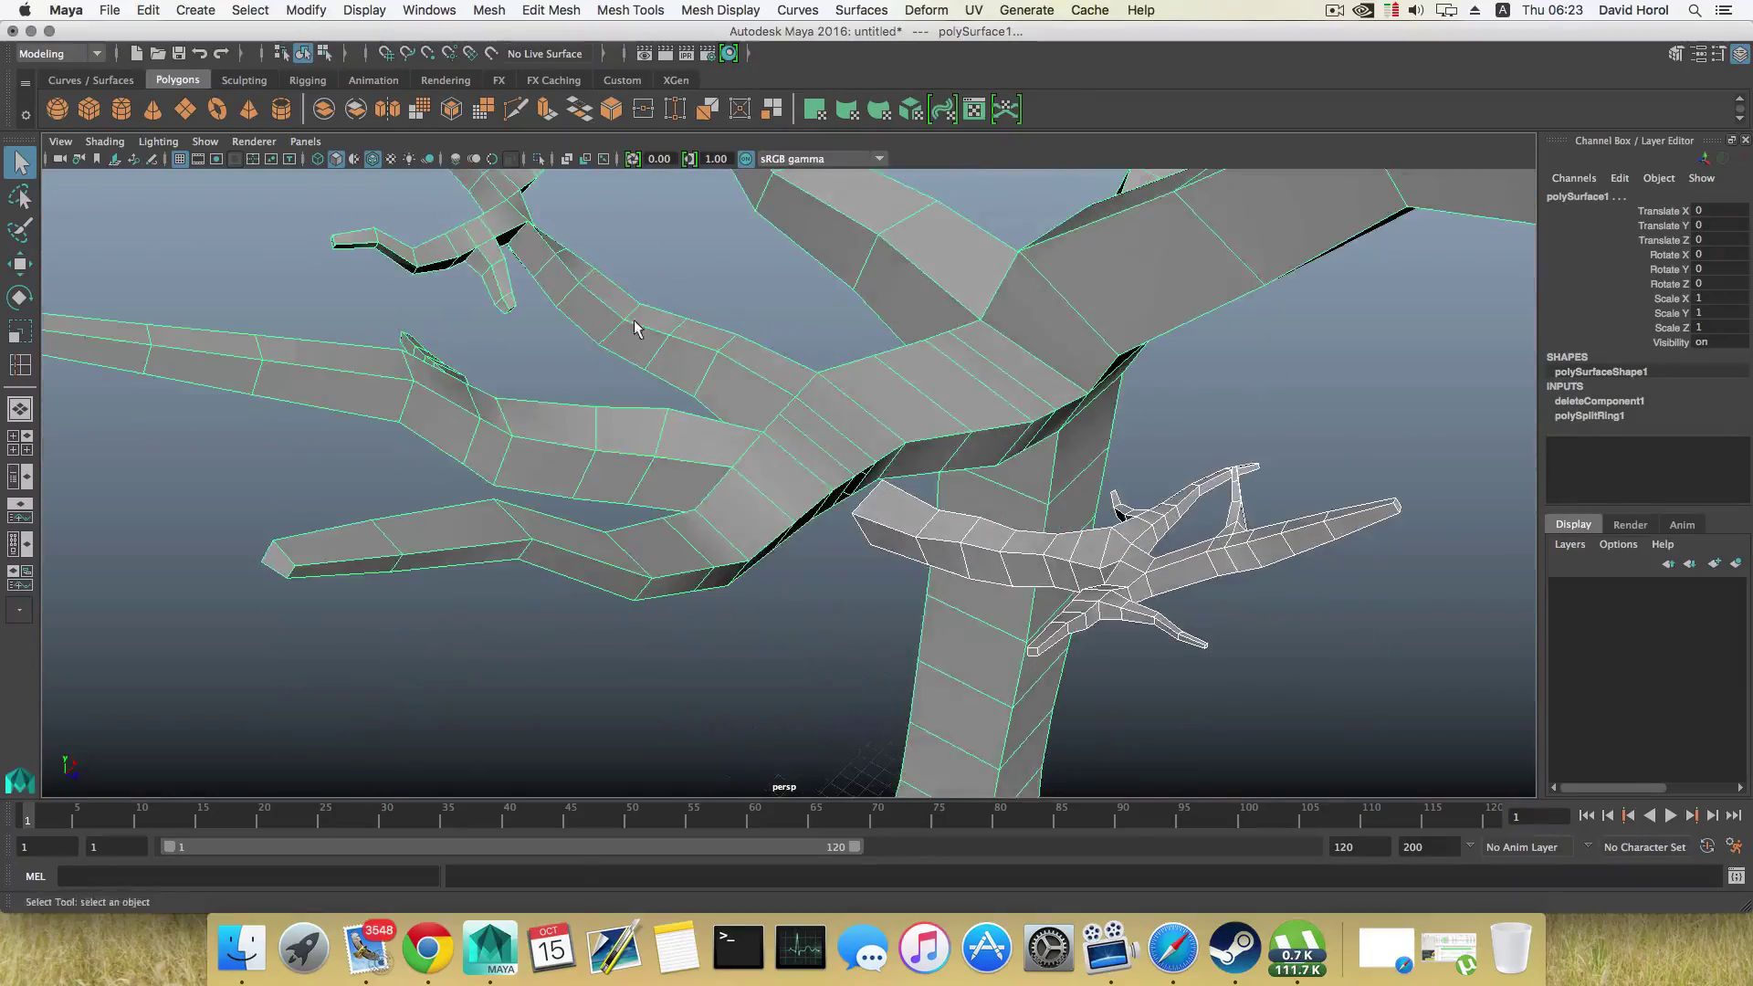
pyautogui.click(493, 10)
pyautogui.click(520, 80)
pyautogui.keyDown('alt'); pyautogui.moveTo(803, 411); pyautogui.dragTo(630, 429); pyautogui.keyUp('alt')
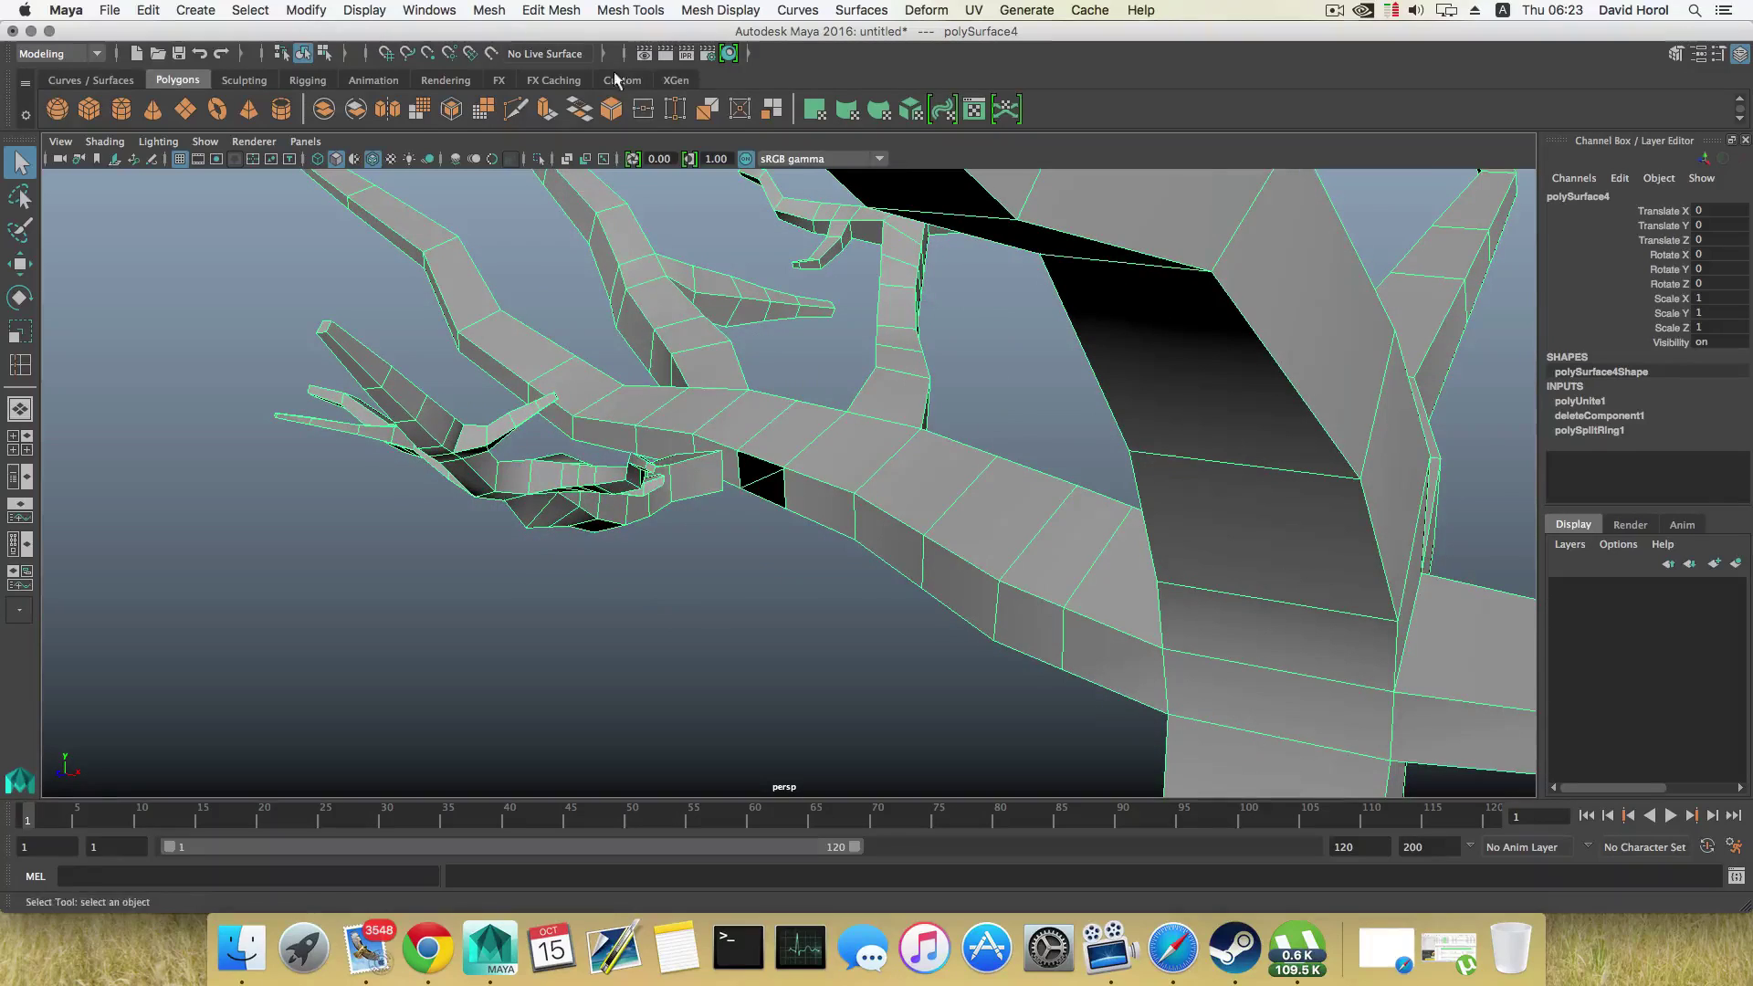
# Step: Target-weld the four base vertices of the branch to the corners of the hole in the limb
pyautogui.click(545, 10)
pyautogui.click(630, 10)
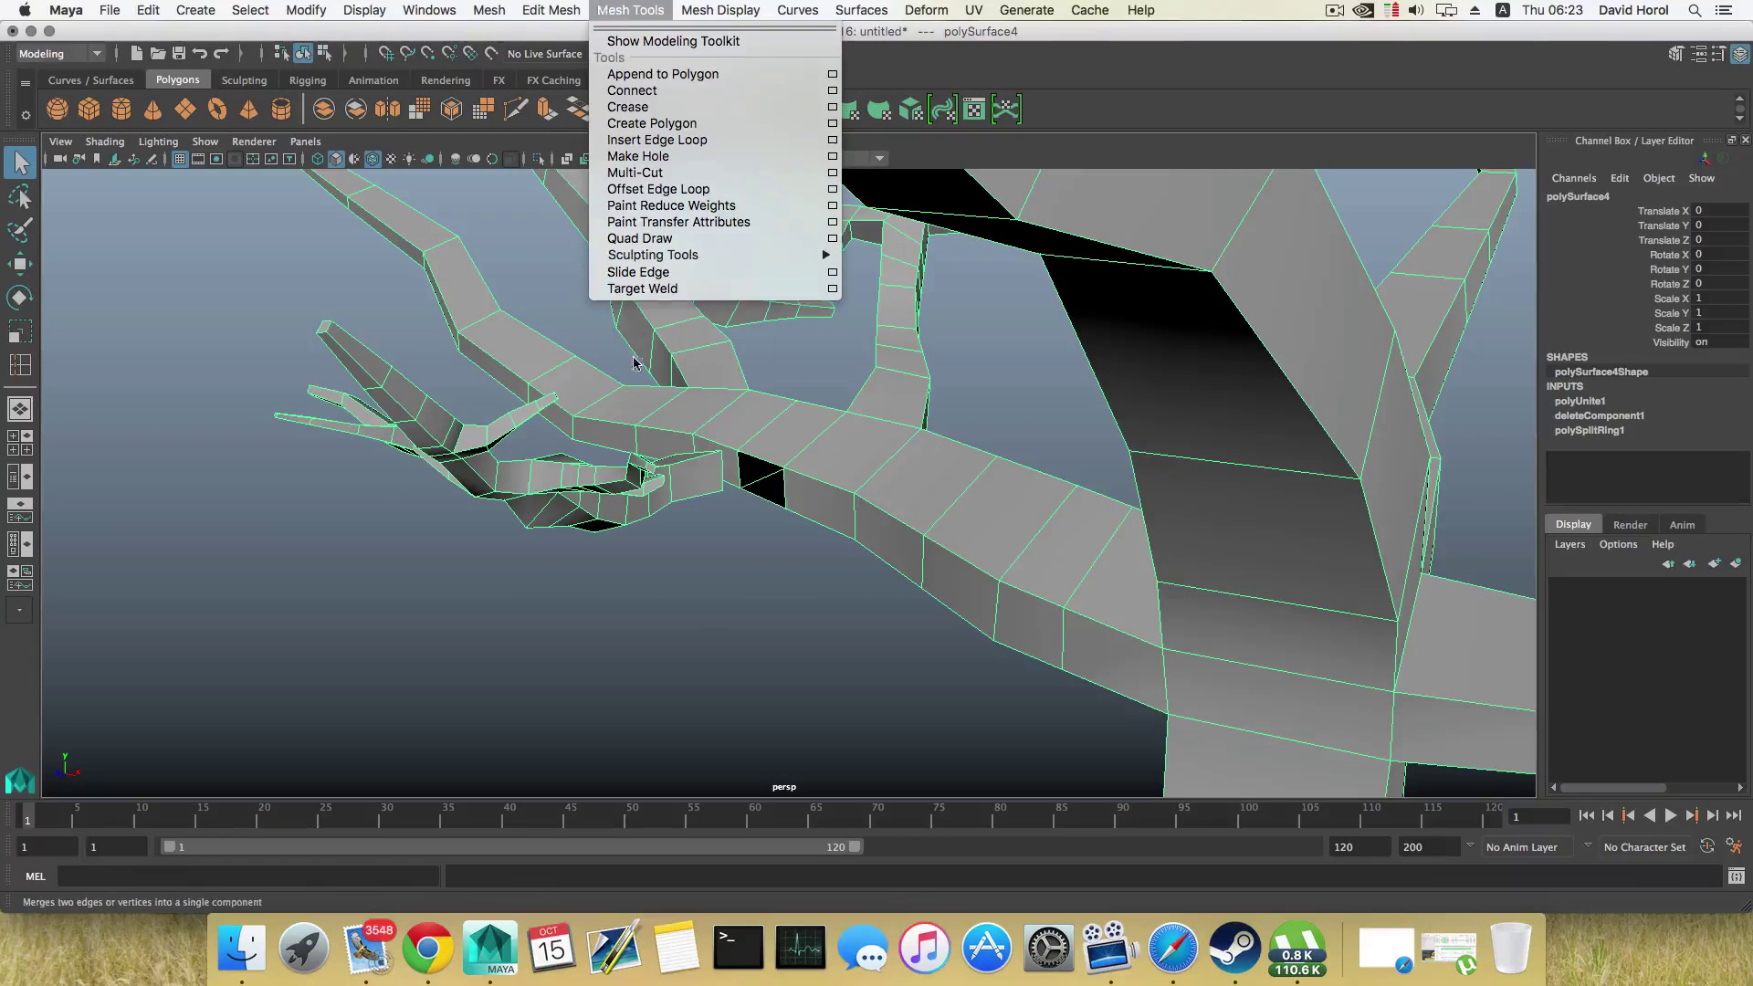
pyautogui.click(641, 288)
pyautogui.keyDown('alt'); pyautogui.moveTo(642, 301); pyautogui.dragTo(771, 502); pyautogui.keyUp('alt')
pyautogui.keyDown('alt'); pyautogui.moveTo(772, 503); pyautogui.dragTo(822, 474); pyautogui.keyUp('alt')
pyautogui.keyDown('alt'); pyautogui.moveTo(821, 474); pyautogui.dragTo(812, 520); pyautogui.keyUp('alt')
pyautogui.press('F8')
pyautogui.press('F8')
pyautogui.press('F8')
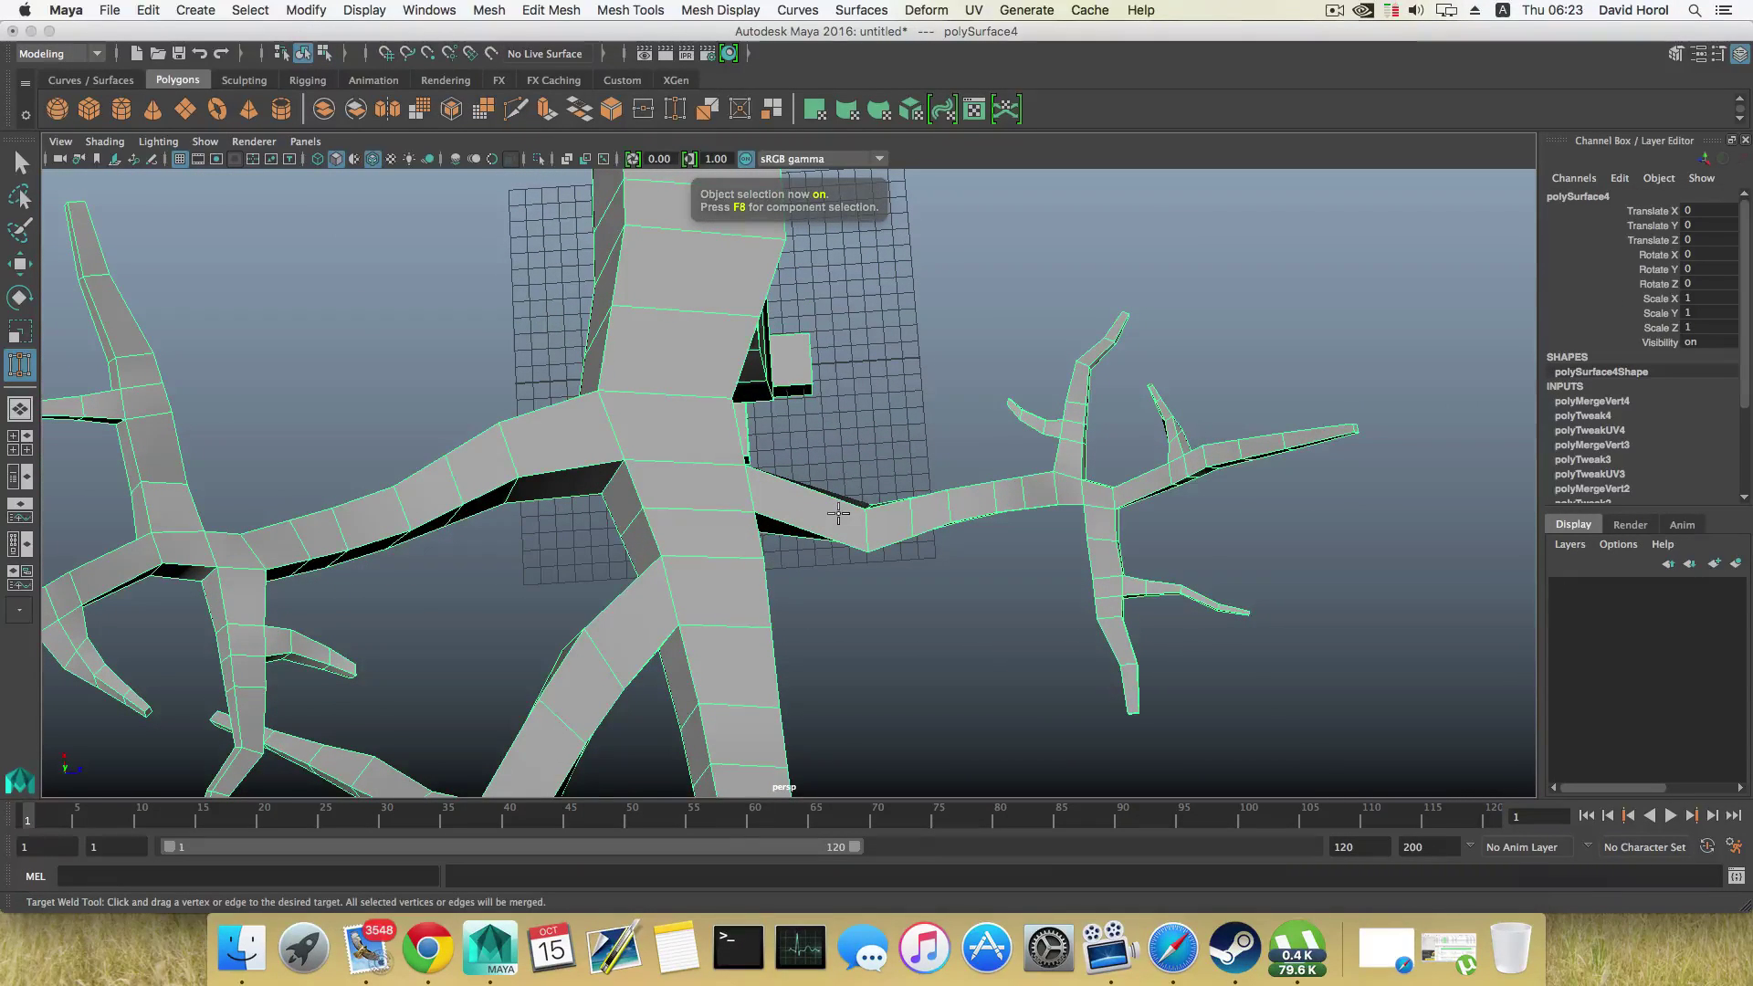
# Step: Insert an edge loop across the long first segment of the attached branch
pyautogui.keyDown('shift'); pyautogui.moveTo(840, 510); pyautogui.dragTo(824, 480, button='right'); pyautogui.keyUp('shift')
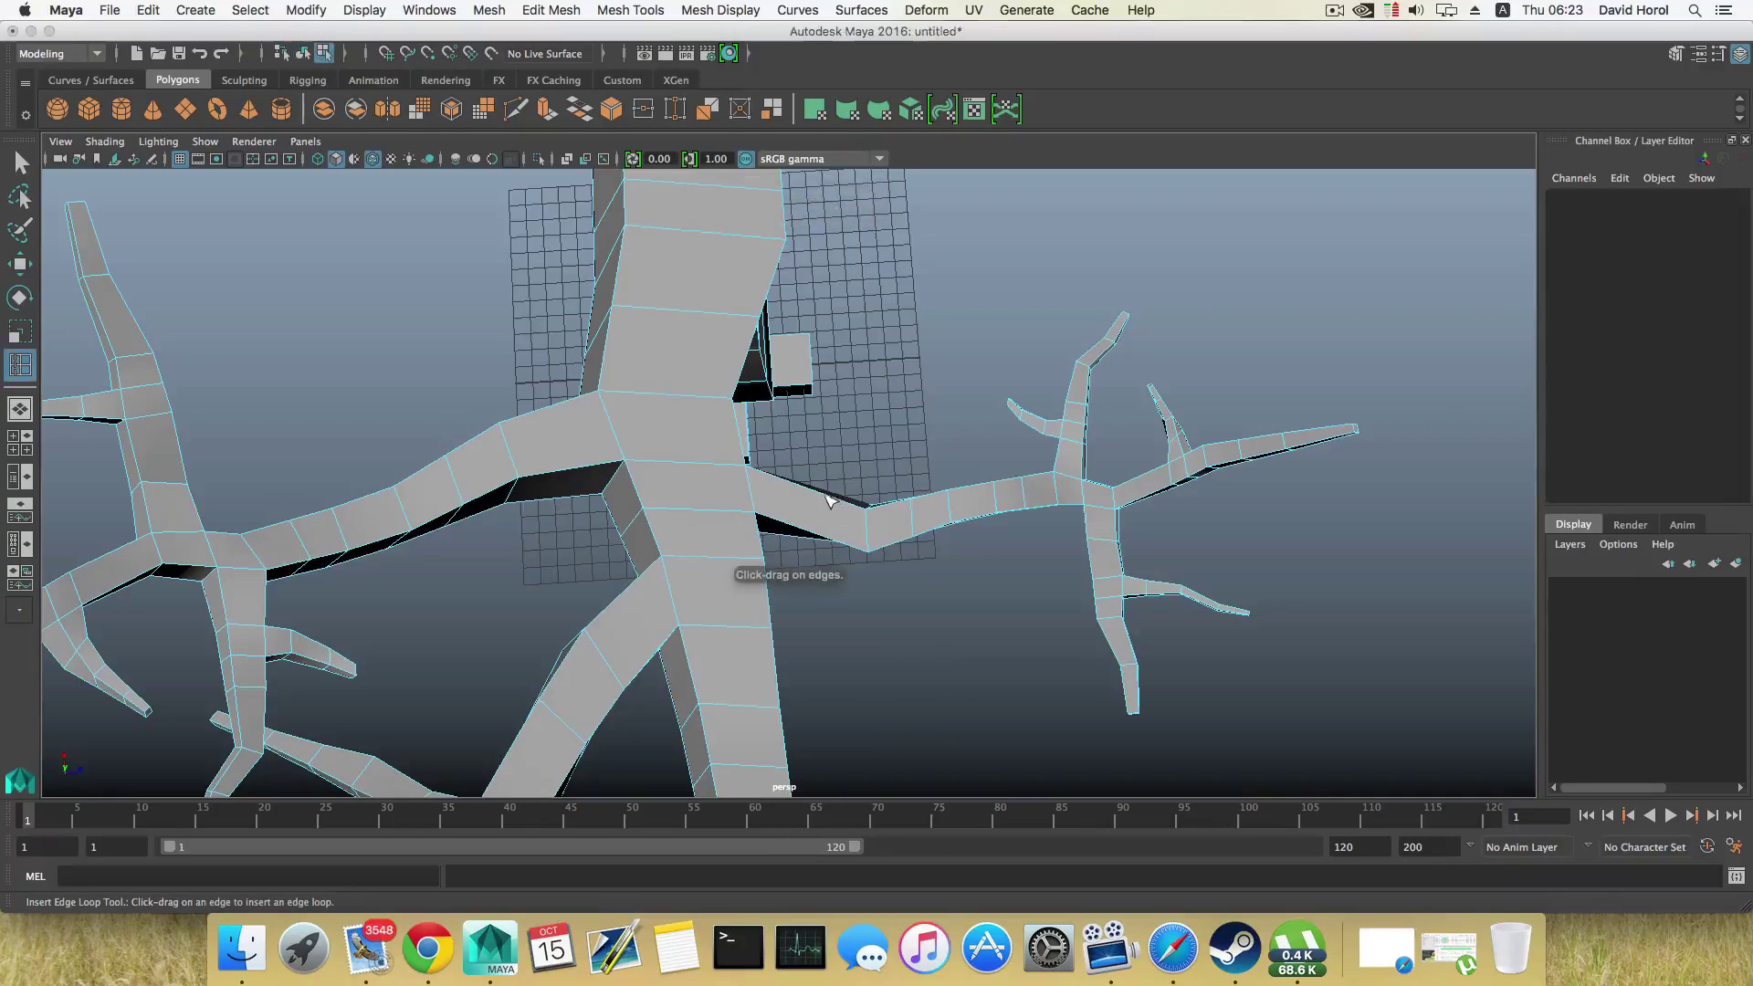
pyautogui.click(816, 495)
pyautogui.keyDown('alt'); pyautogui.moveTo(816, 497); pyautogui.dragTo(743, 443); pyautogui.keyUp('alt')
# Step: Move the vertex rings near the start of the attached branch to give it a more natural bend
pyautogui.moveTo(743, 447); pyautogui.dragTo(744, 498, button='right')
pyautogui.keyDown('alt'); pyautogui.moveTo(744, 498); pyautogui.dragTo(874, 481); pyautogui.keyUp('alt')
pyautogui.press('w')
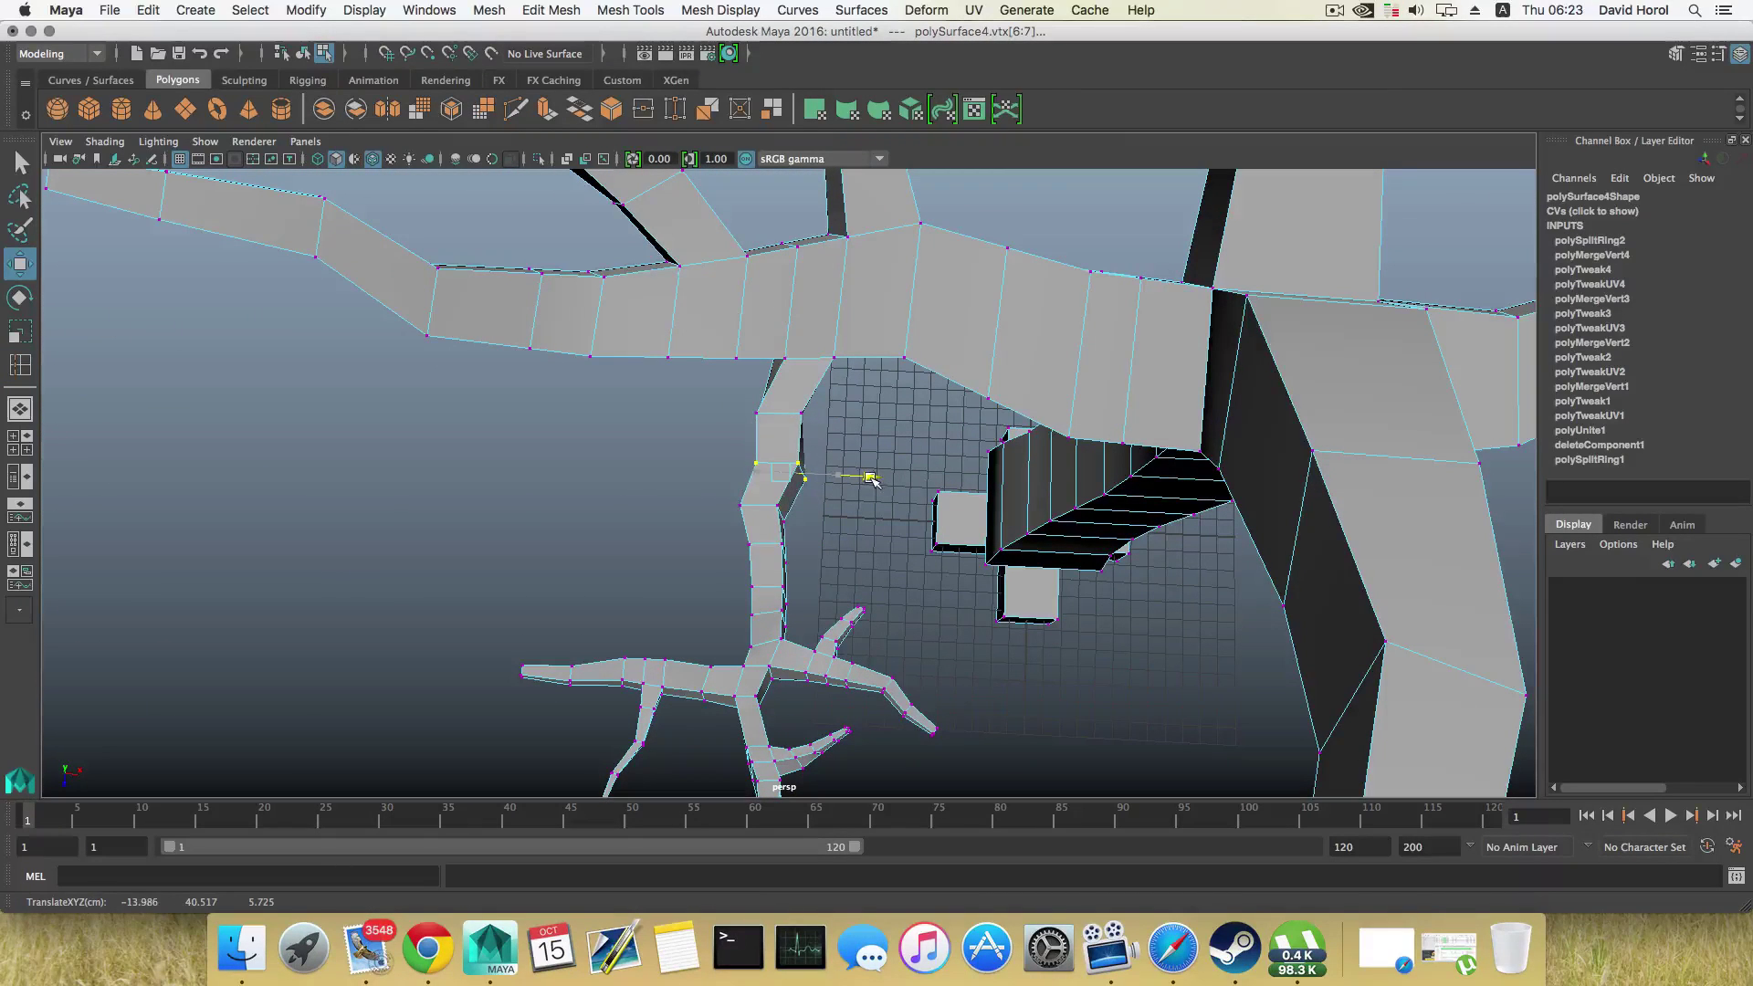
pyautogui.moveTo(745, 380); pyautogui.dragTo(907, 334)
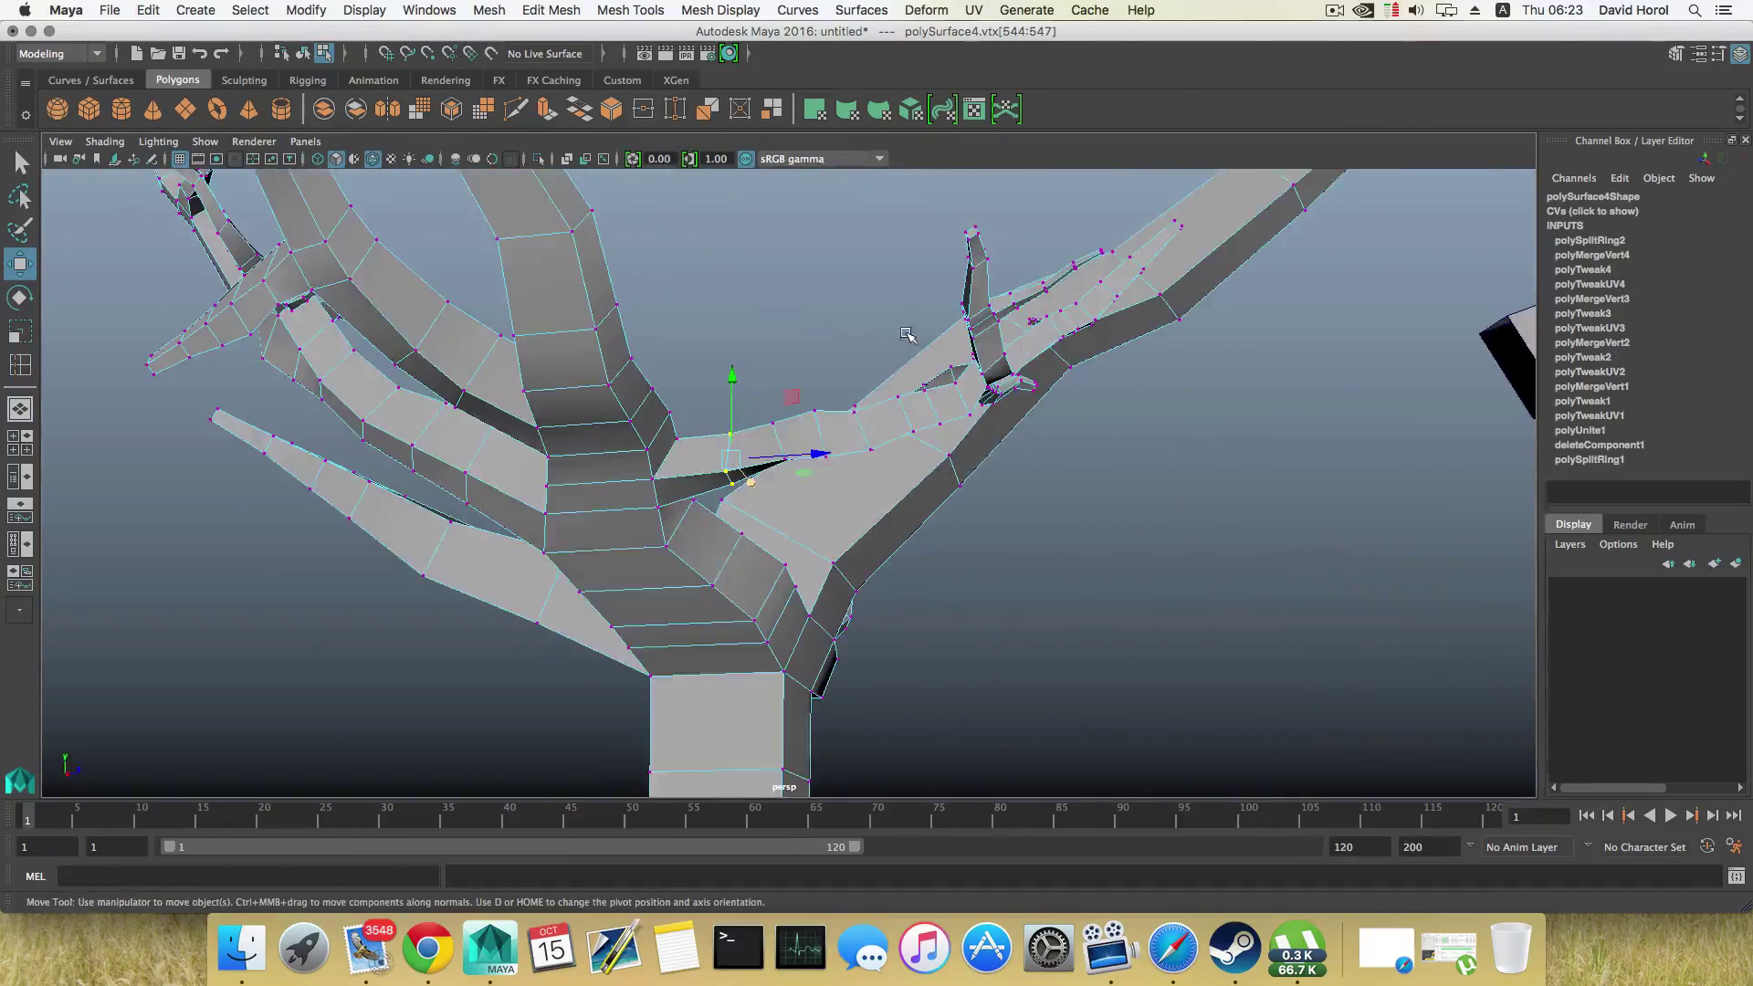
# Step: Adjust the height of the single vertex where the attached branch meets the limb
pyautogui.click(658, 480)
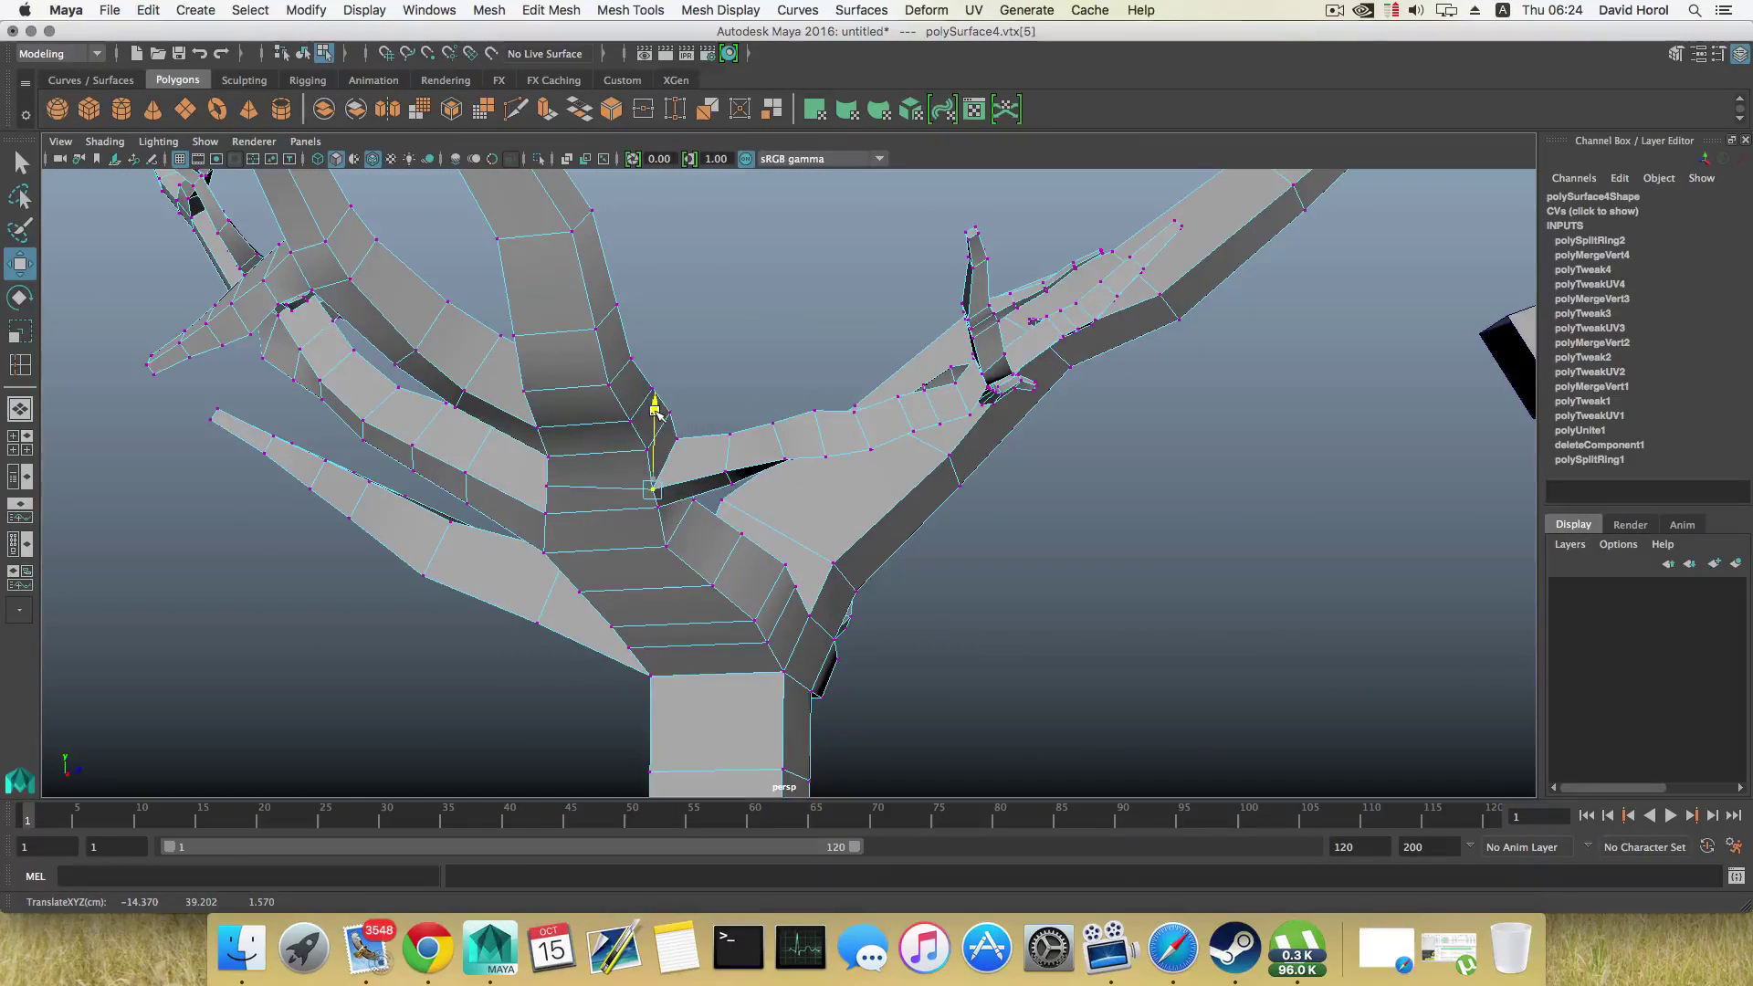
pyautogui.keyDown('alt'); pyautogui.moveTo(664, 457); pyautogui.dragTo(746, 508); pyautogui.keyUp('alt')
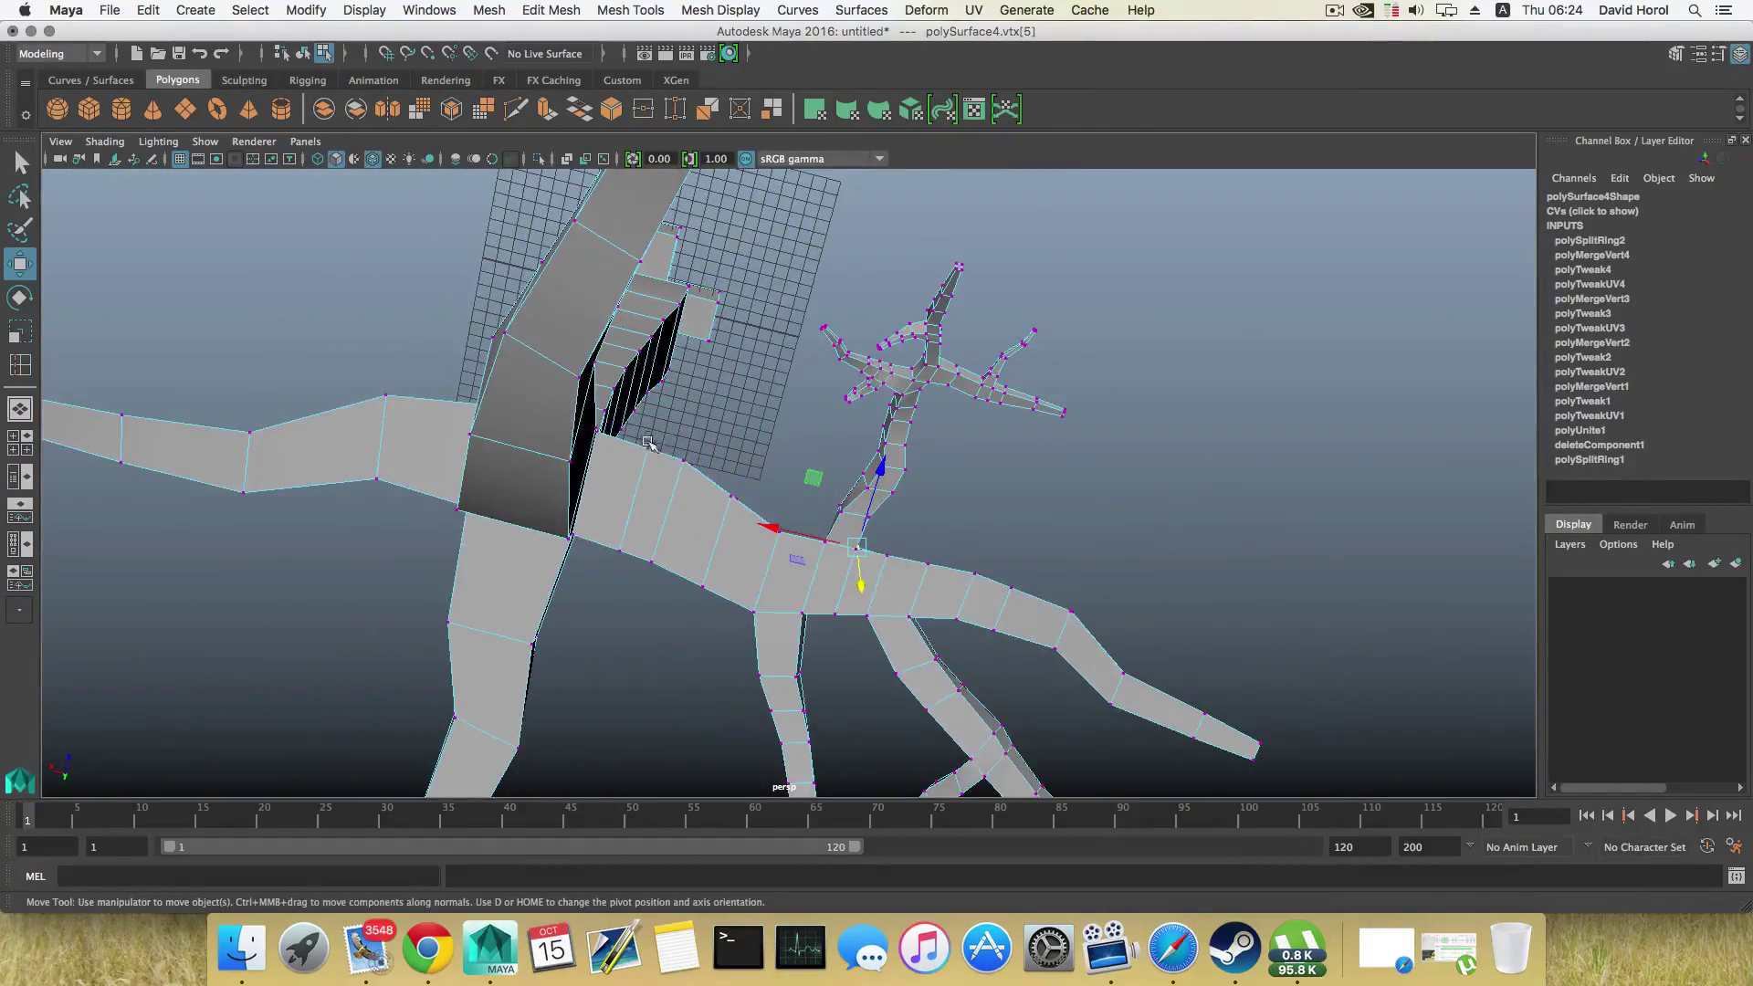
# Step: Lower the vertices along the upper edge of the limb just beyond the attached branch, undoing the last adjustment
pyautogui.moveTo(712, 398); pyautogui.dragTo(628, 513)
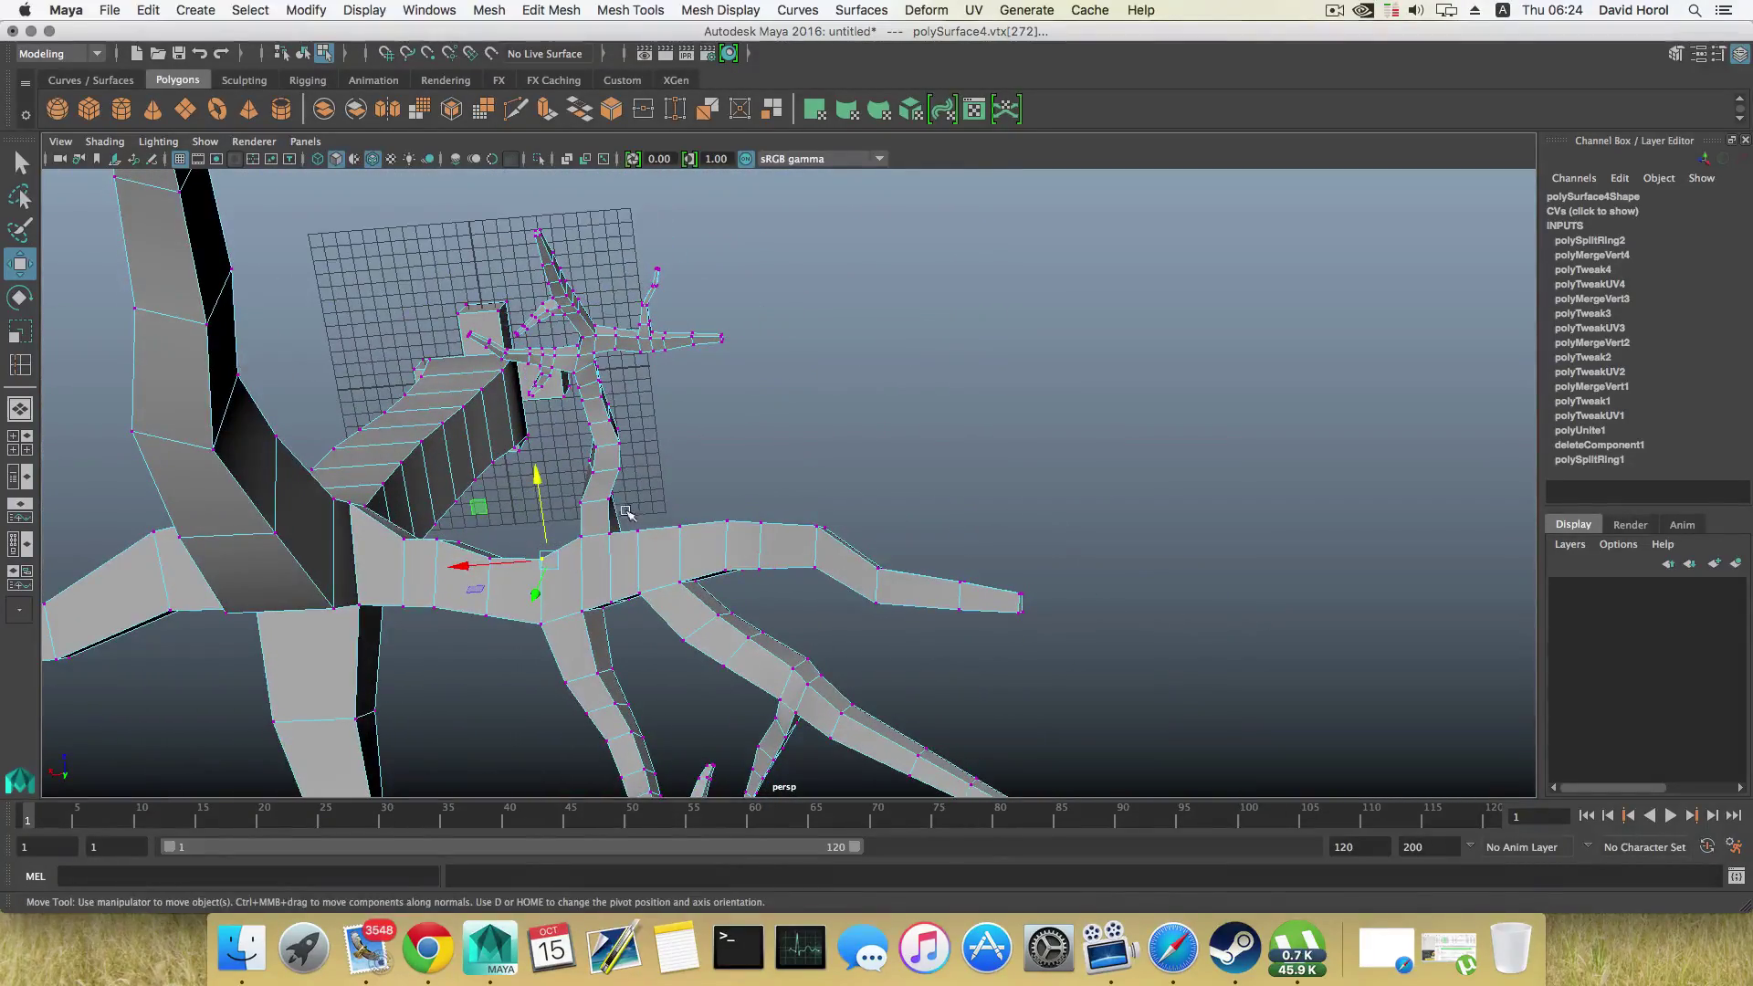
pyautogui.moveTo(754, 547); pyautogui.dragTo(754, 548)
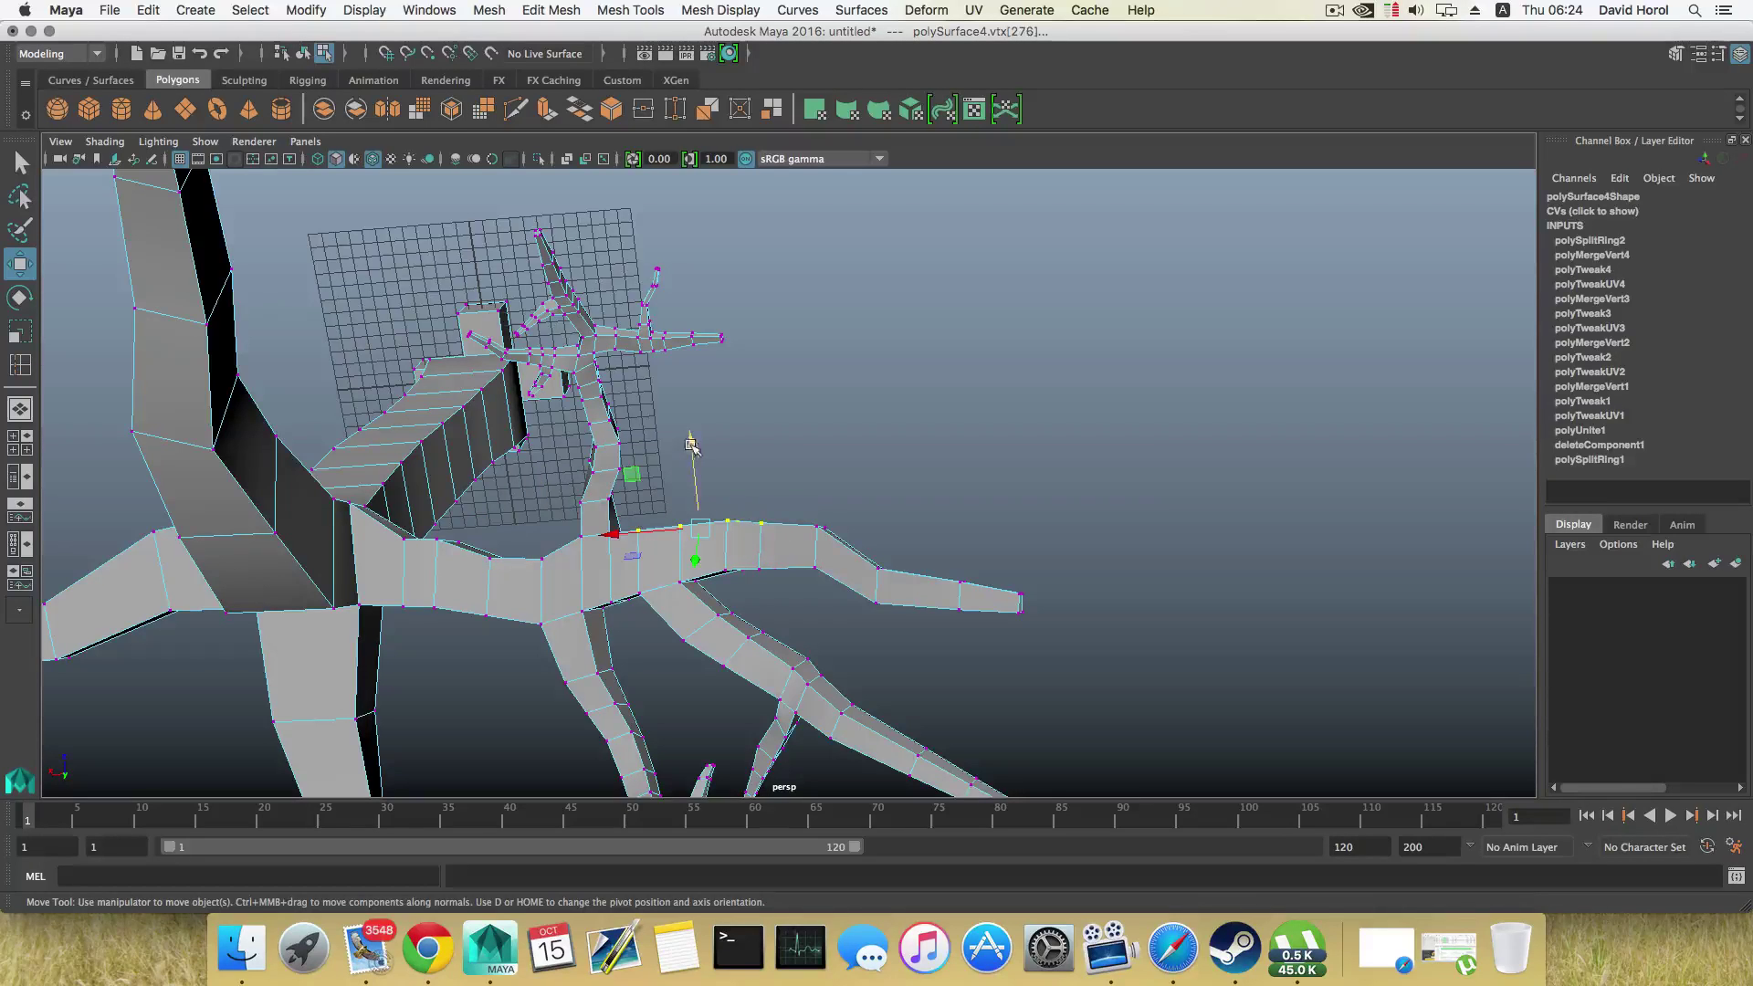
pyautogui.moveTo(691, 444); pyautogui.dragTo(693, 461)
pyautogui.moveTo(763, 517); pyautogui.dragTo(786, 538)
pyautogui.moveTo(763, 444); pyautogui.dragTo(764, 462)
pyautogui.keyDown('alt'); pyautogui.moveTo(874, 553); pyautogui.dragTo(777, 548); pyautogui.keyUp('alt')
pyautogui.hotkey('ctrl', 'z')
# Step: Move the limb vertices around the base of the attached branch to smooth the joint
pyautogui.moveTo(744, 607); pyautogui.dragTo(744, 582, button='middle')
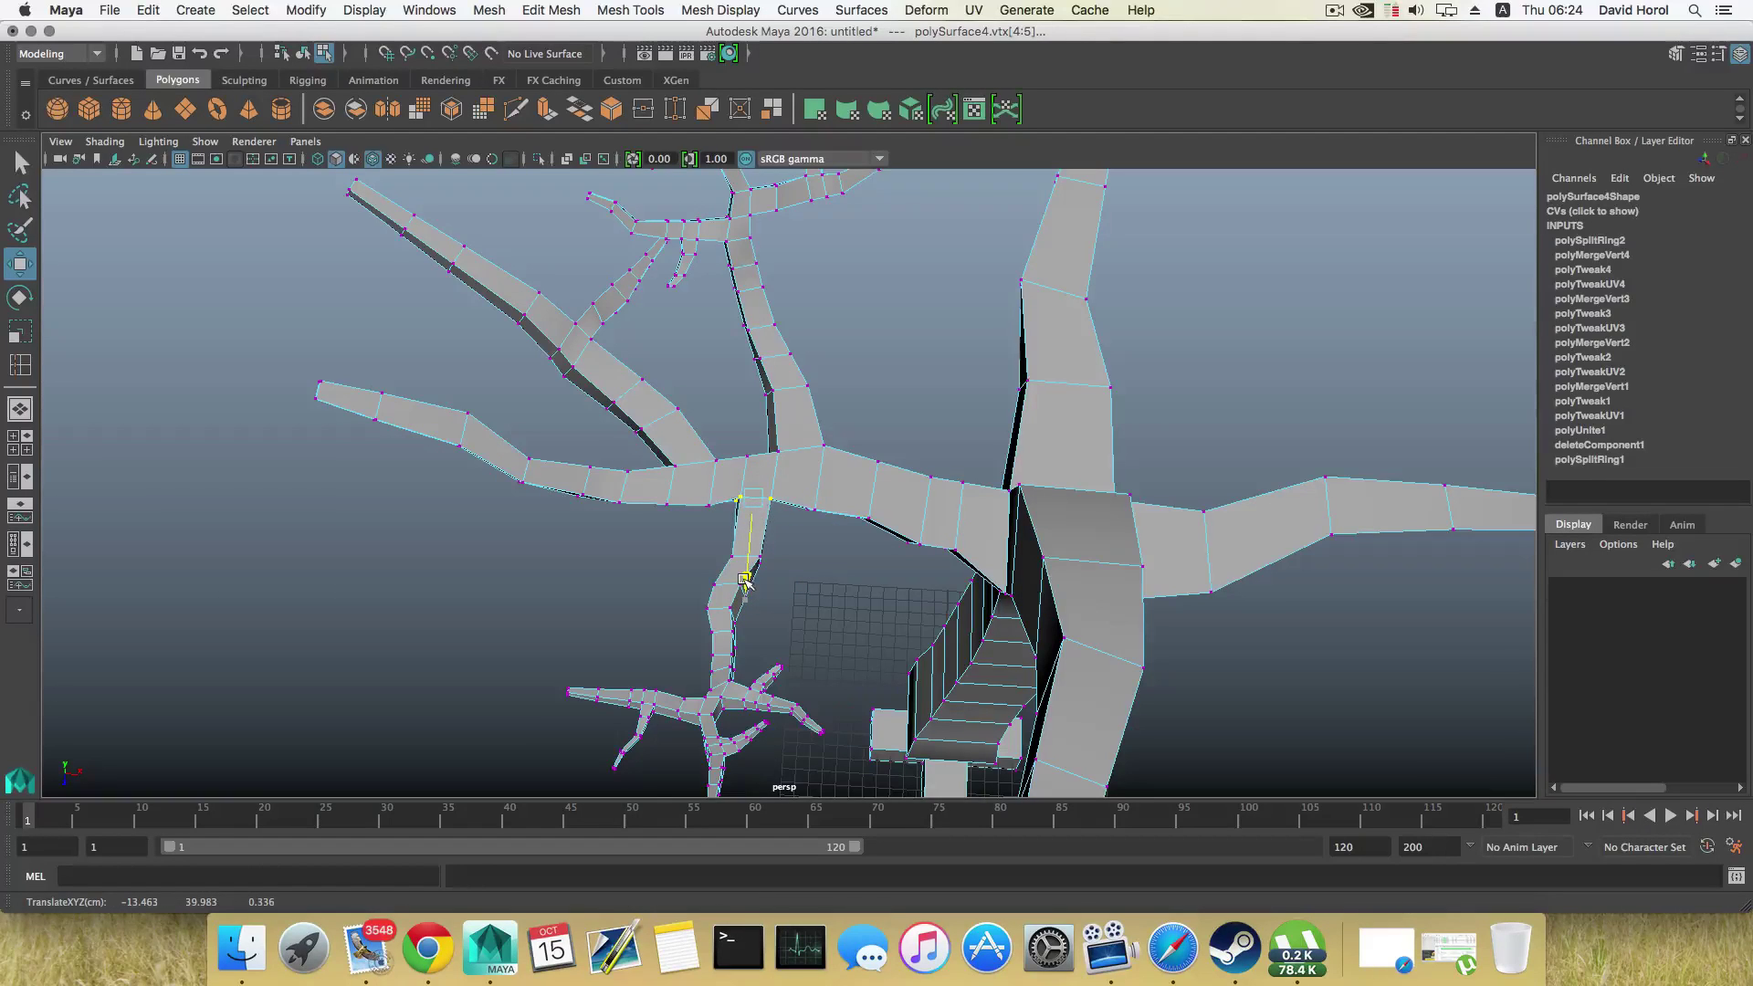
pyautogui.keyDown('alt'); pyautogui.moveTo(745, 577); pyautogui.dragTo(659, 506); pyautogui.keyUp('alt')
pyautogui.keyDown('alt'); pyautogui.moveTo(674, 517); pyautogui.dragTo(657, 539); pyautogui.keyUp('alt')
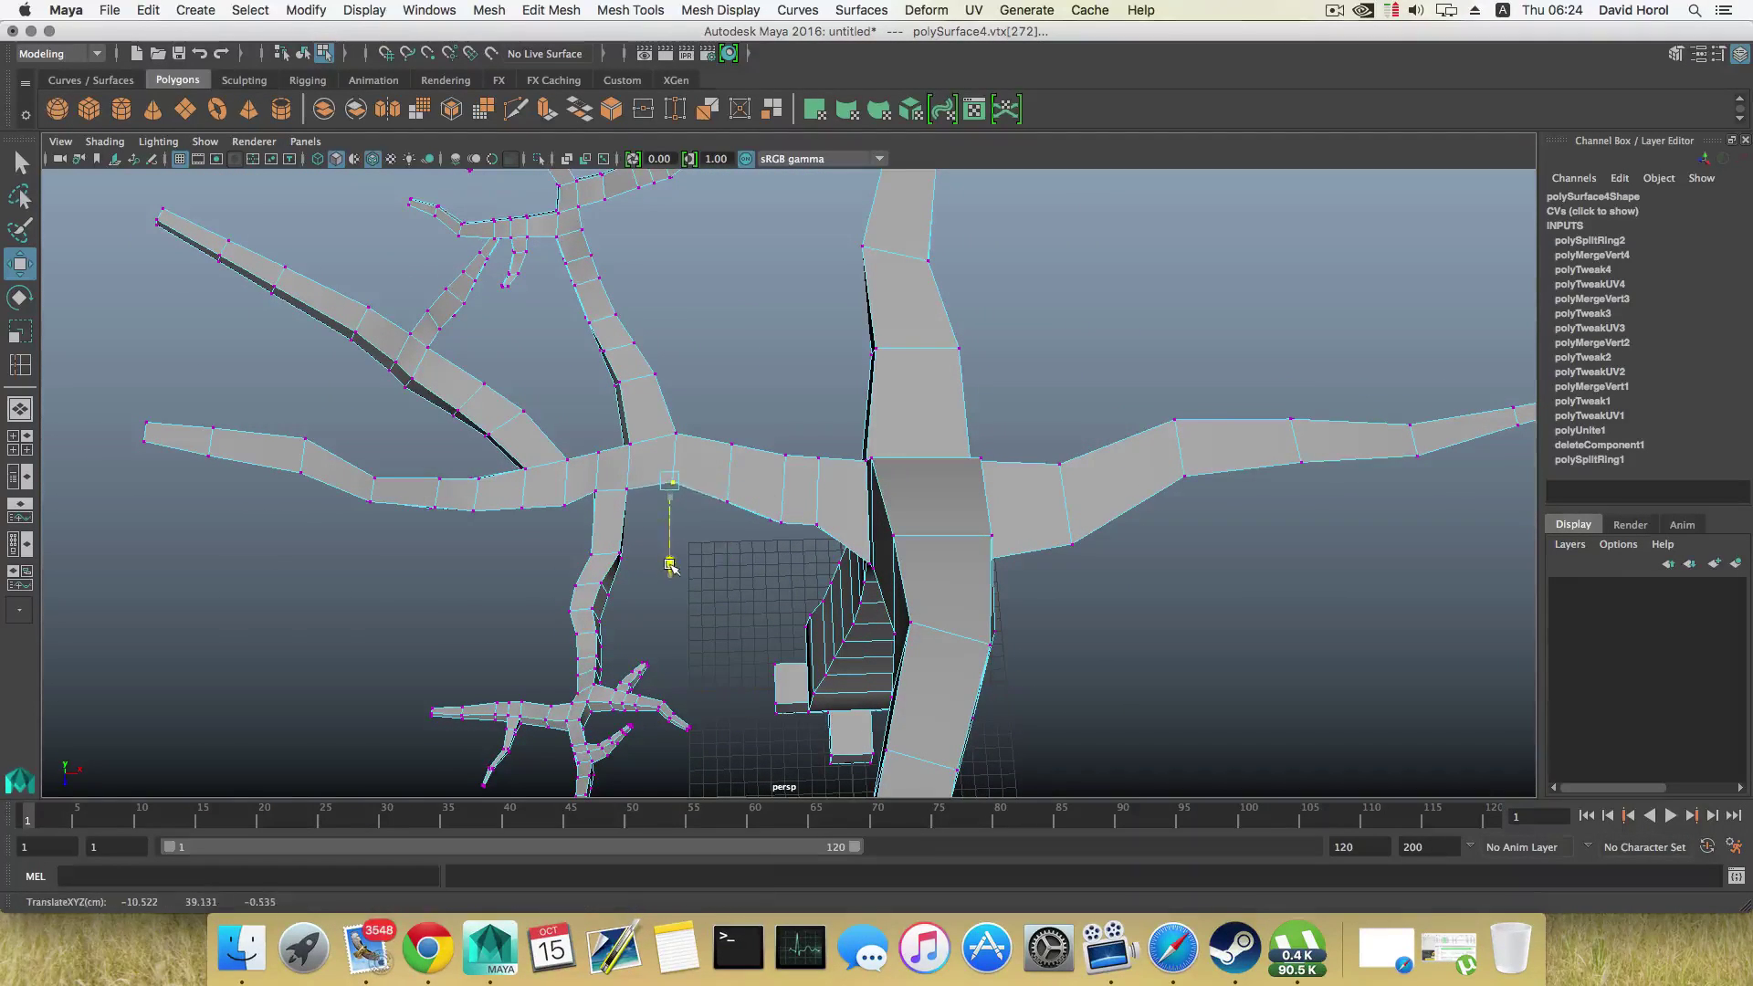
pyautogui.keyDown('alt'); pyautogui.moveTo(694, 560); pyautogui.dragTo(673, 534); pyautogui.keyUp('alt')
pyautogui.keyDown('alt'); pyautogui.moveTo(554, 423); pyautogui.dragTo(739, 436); pyautogui.keyUp('alt')
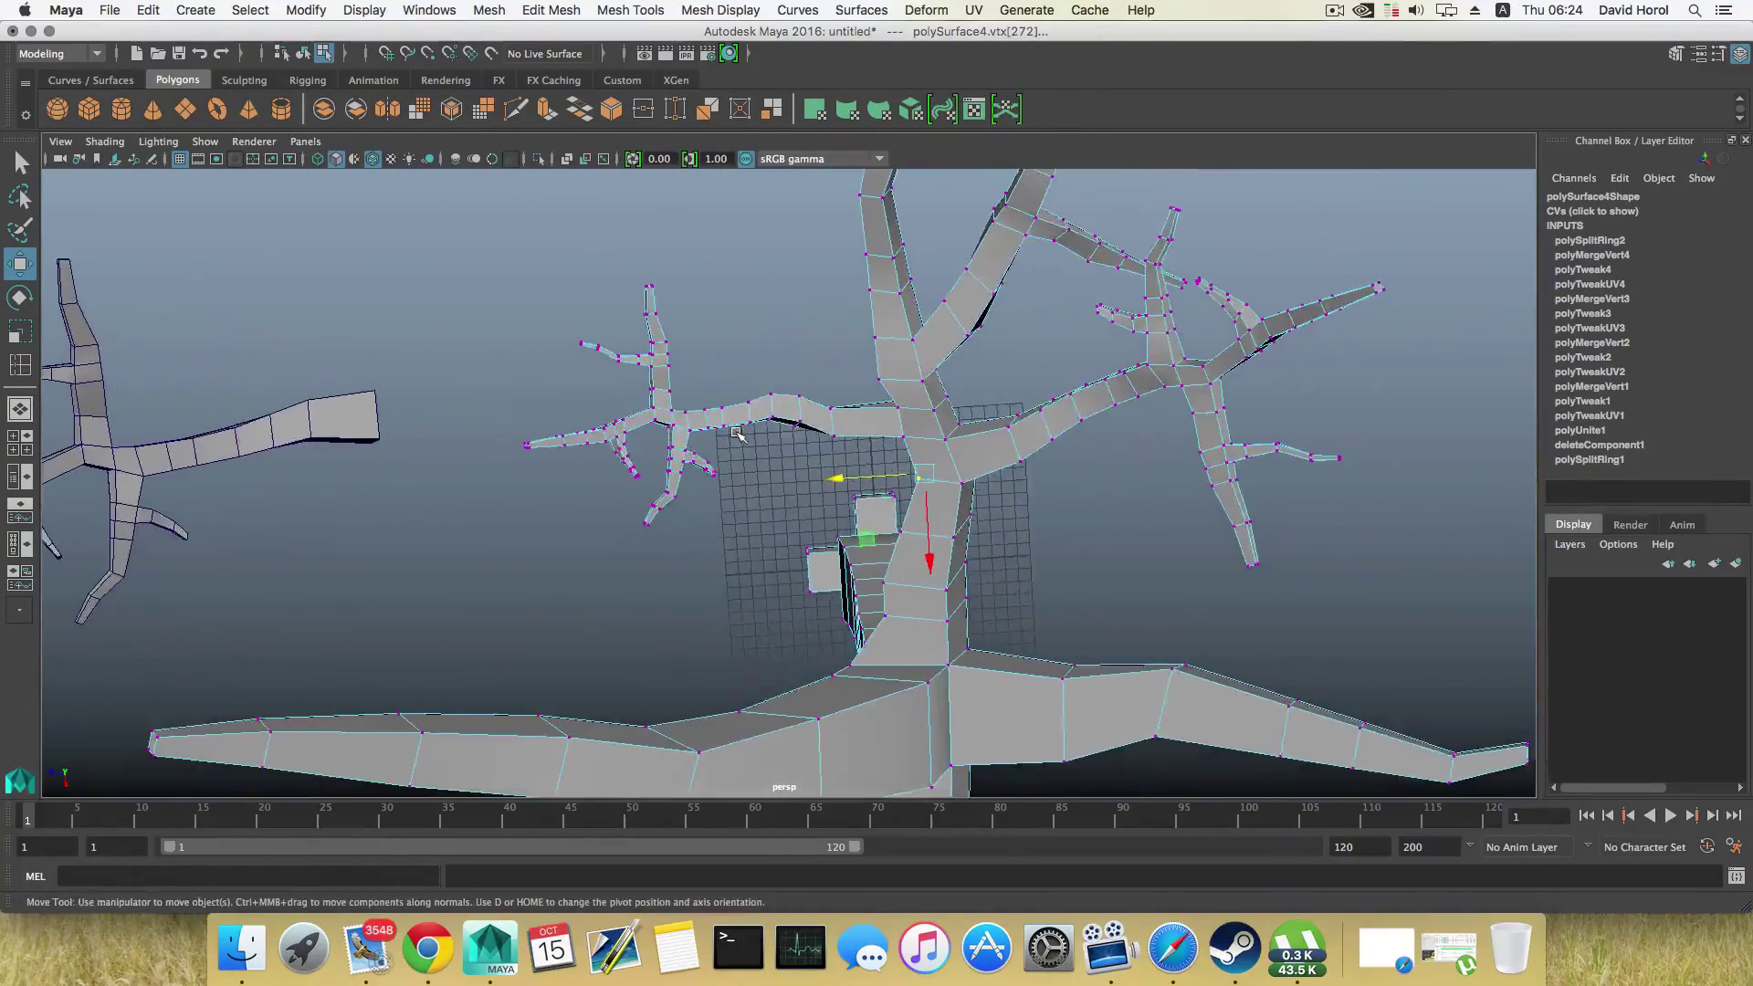
# Step: Duplicate the faces of the forked twig cluster at the end of a branch as a separate mesh
pyautogui.press('F8')
pyautogui.rightClick(724, 415)
pyautogui.click(542, 292)
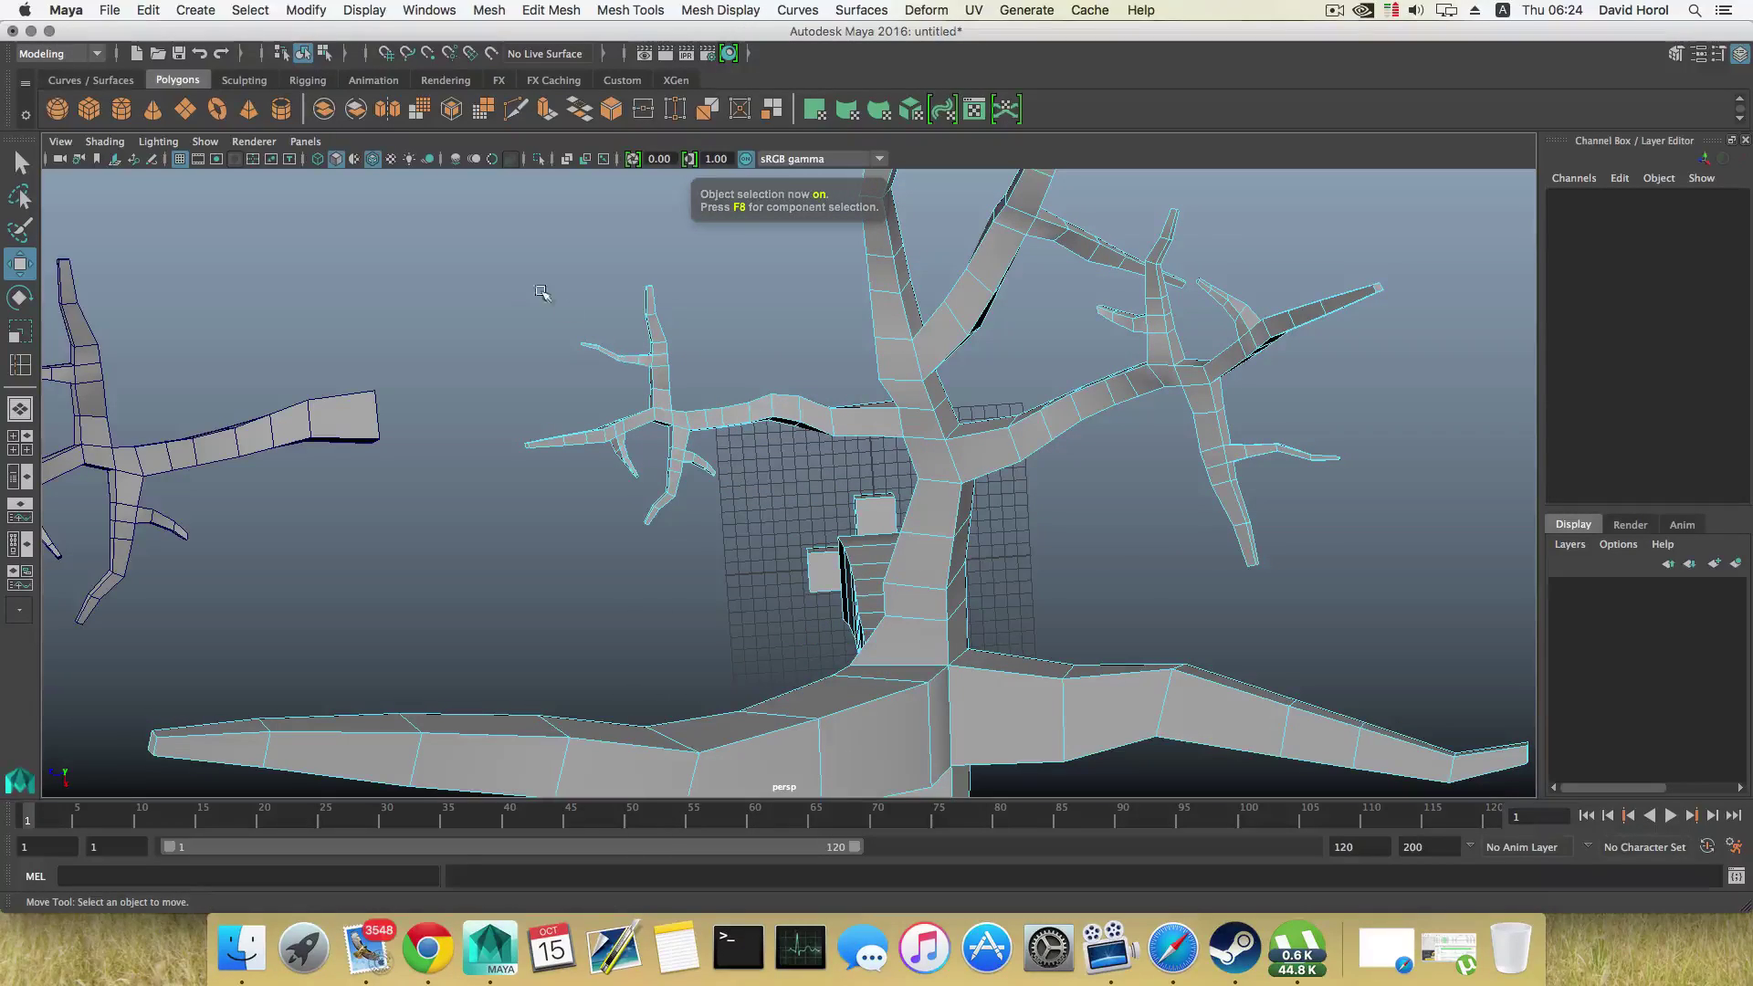
pyautogui.moveTo(543, 307); pyautogui.dragTo(809, 493)
pyautogui.keyDown('alt'); pyautogui.moveTo(904, 528); pyautogui.dragTo(810, 503, button='middle'); pyautogui.keyUp('alt')
pyautogui.keyDown('shift'); pyautogui.rightClick(848, 484); pyautogui.keyUp('shift')
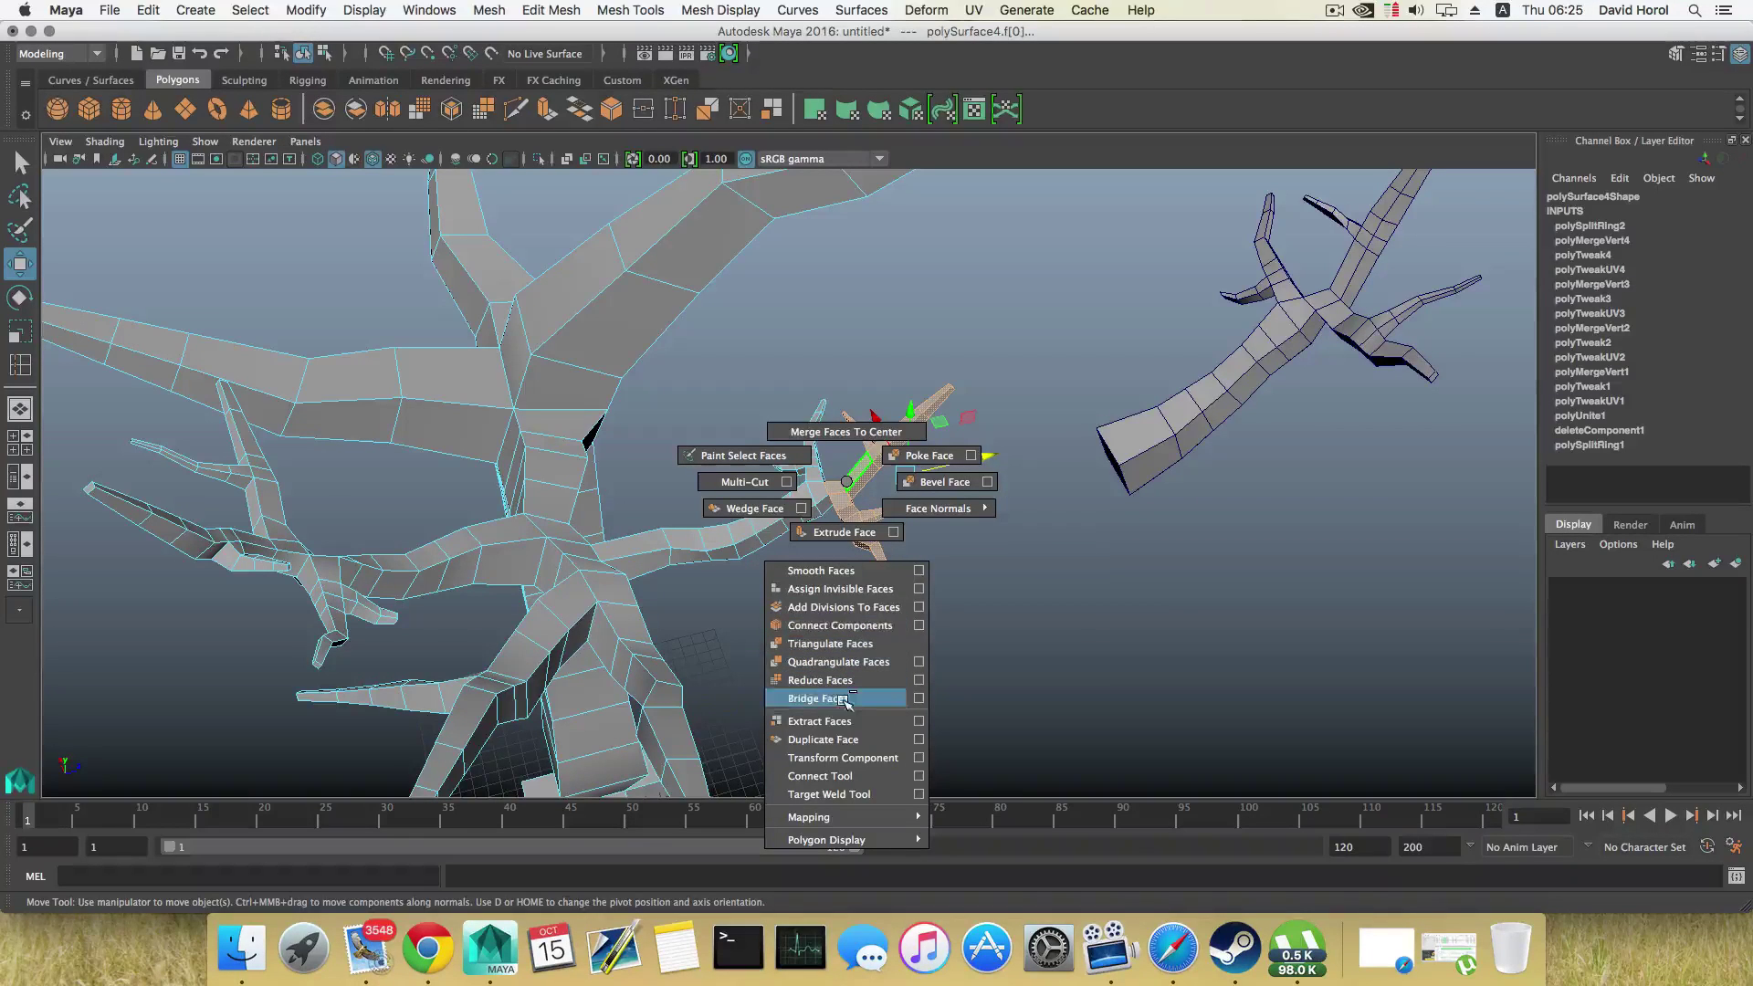
pyautogui.click(826, 739)
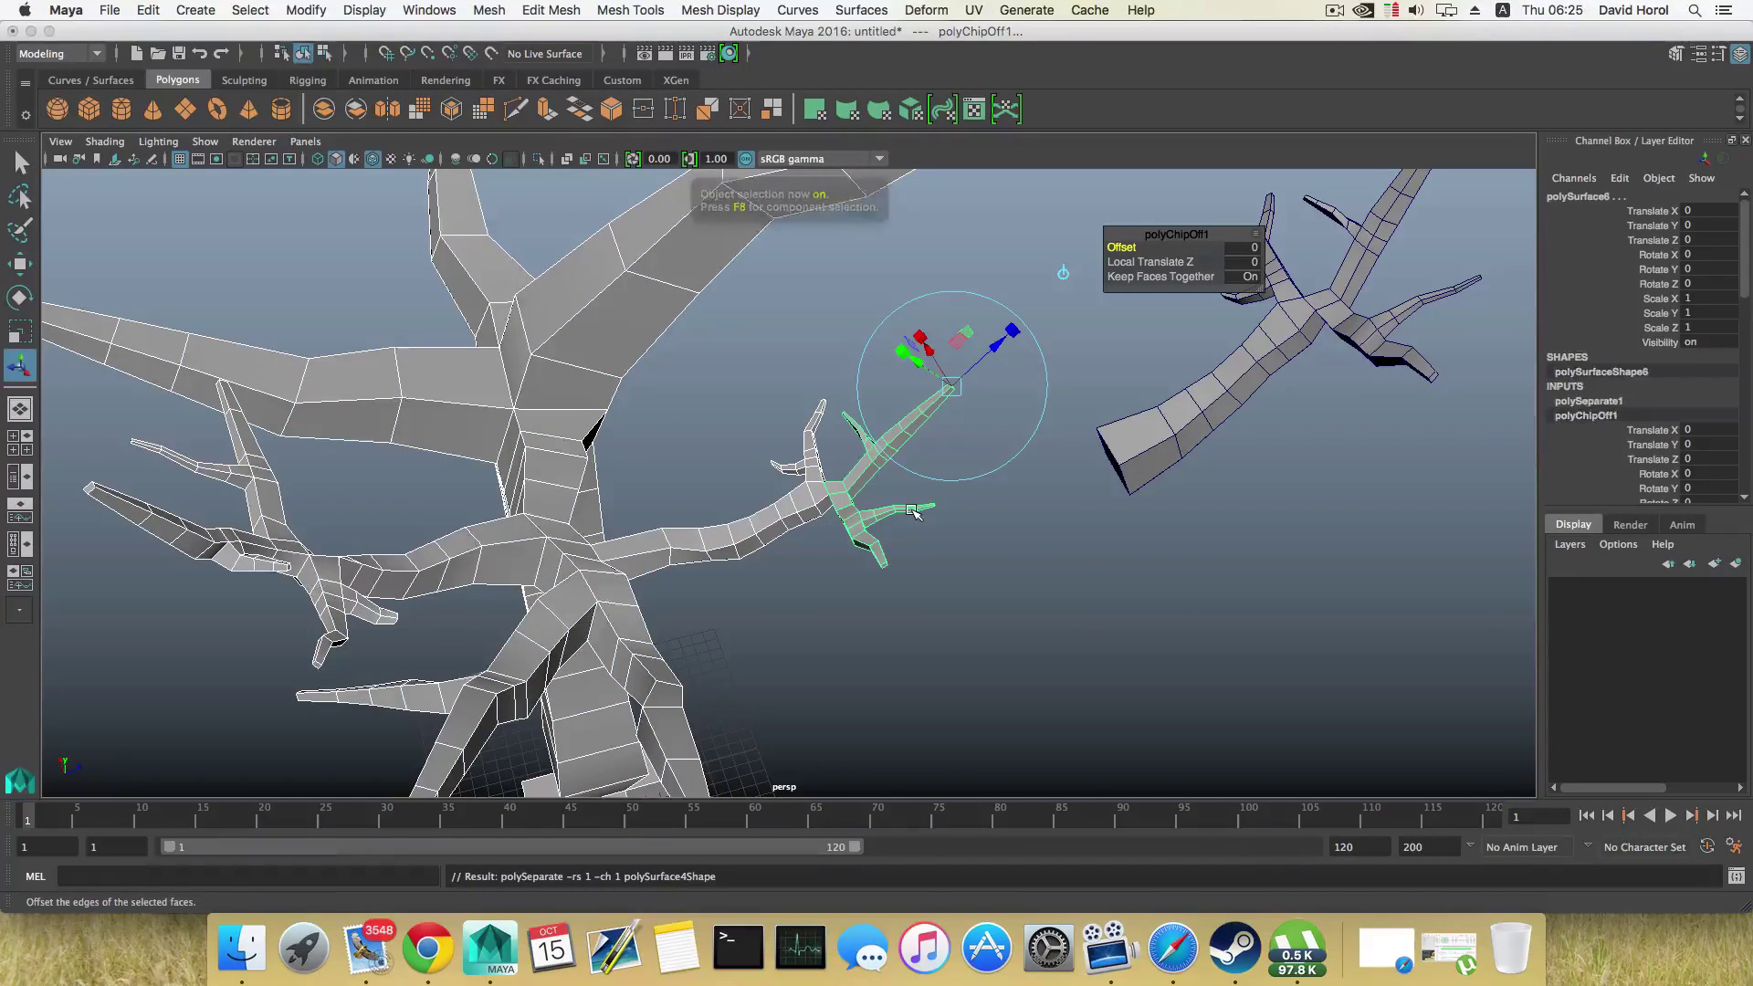
# Step: Select only the duplicated twig cluster and center its pivot
pyautogui.press('F8')
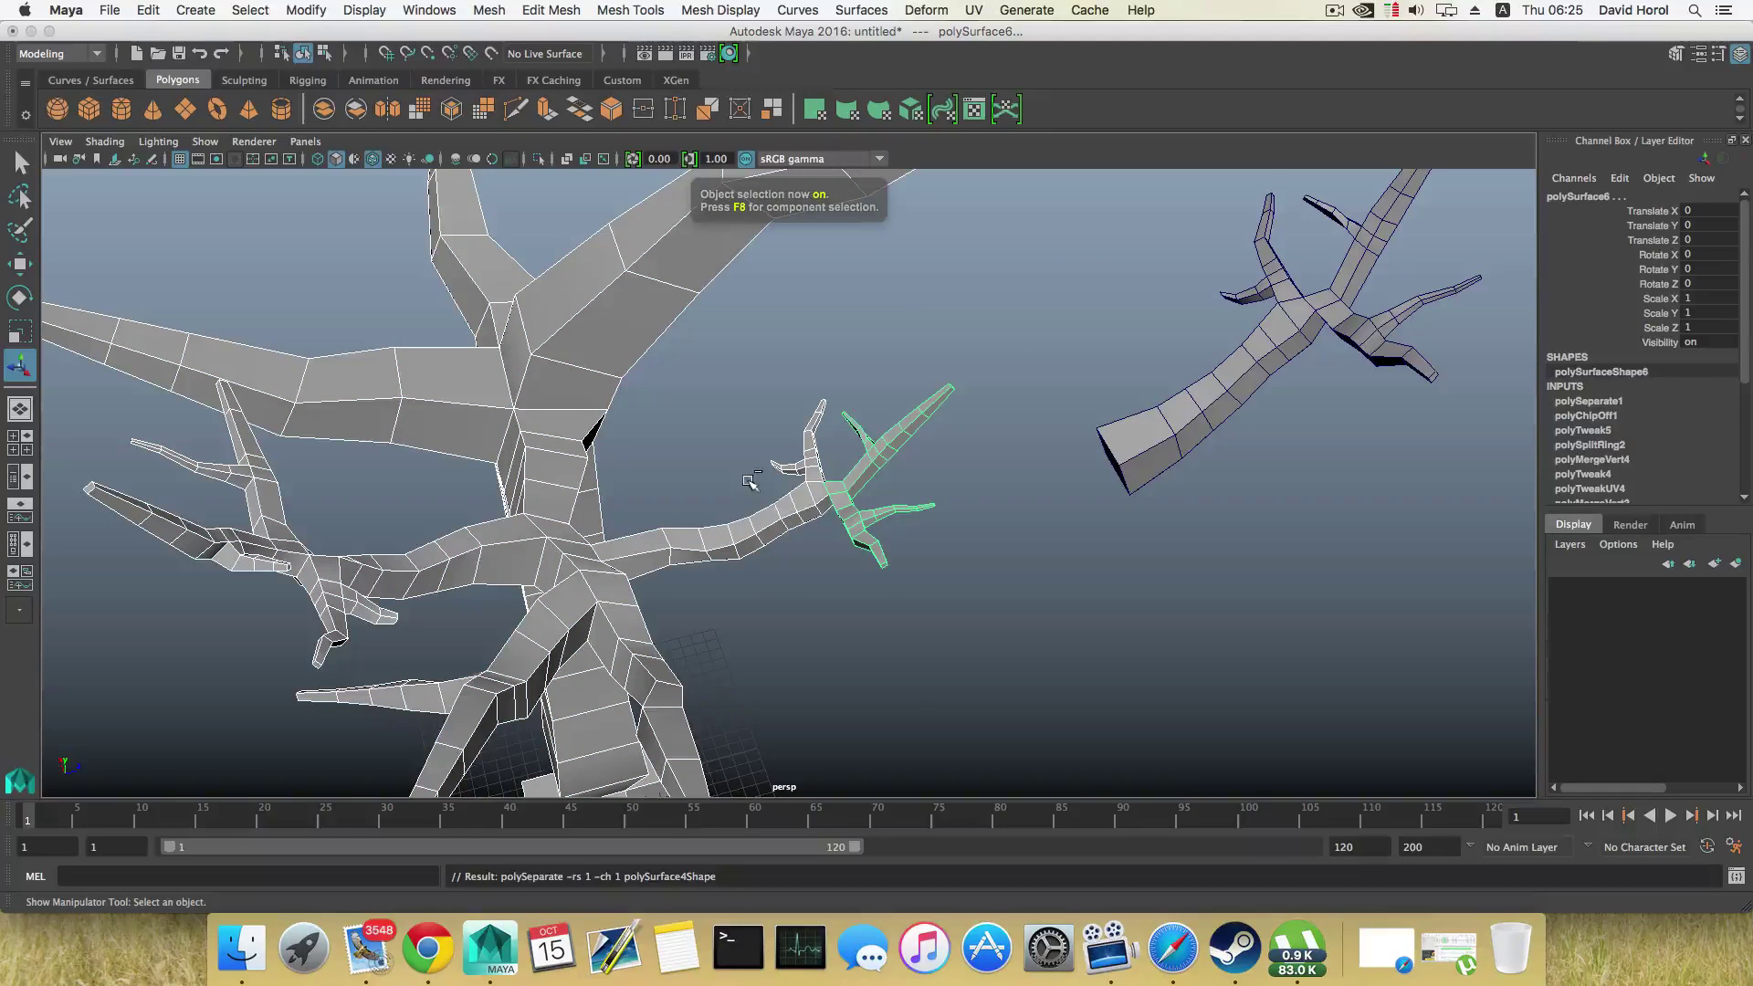
pyautogui.keyDown('ctrl'); pyautogui.moveTo(748, 481); pyautogui.dragTo(780, 606); pyautogui.keyUp('ctrl')
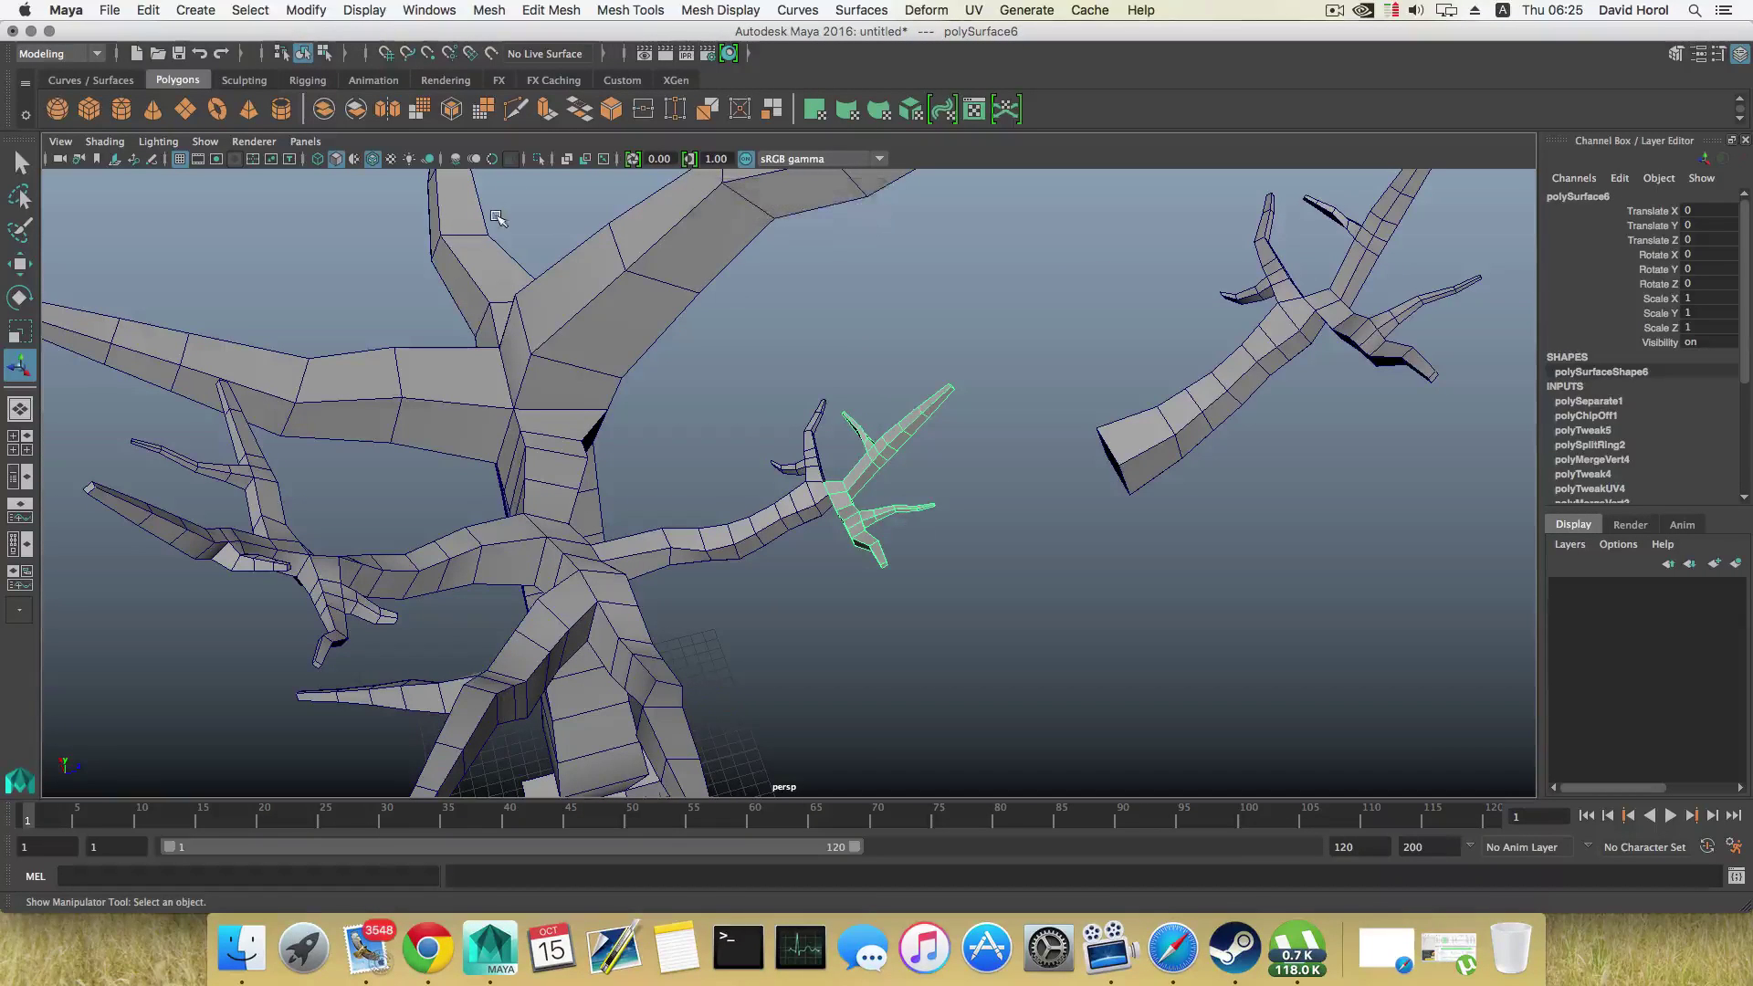
pyautogui.press('w')
pyautogui.click(306, 10)
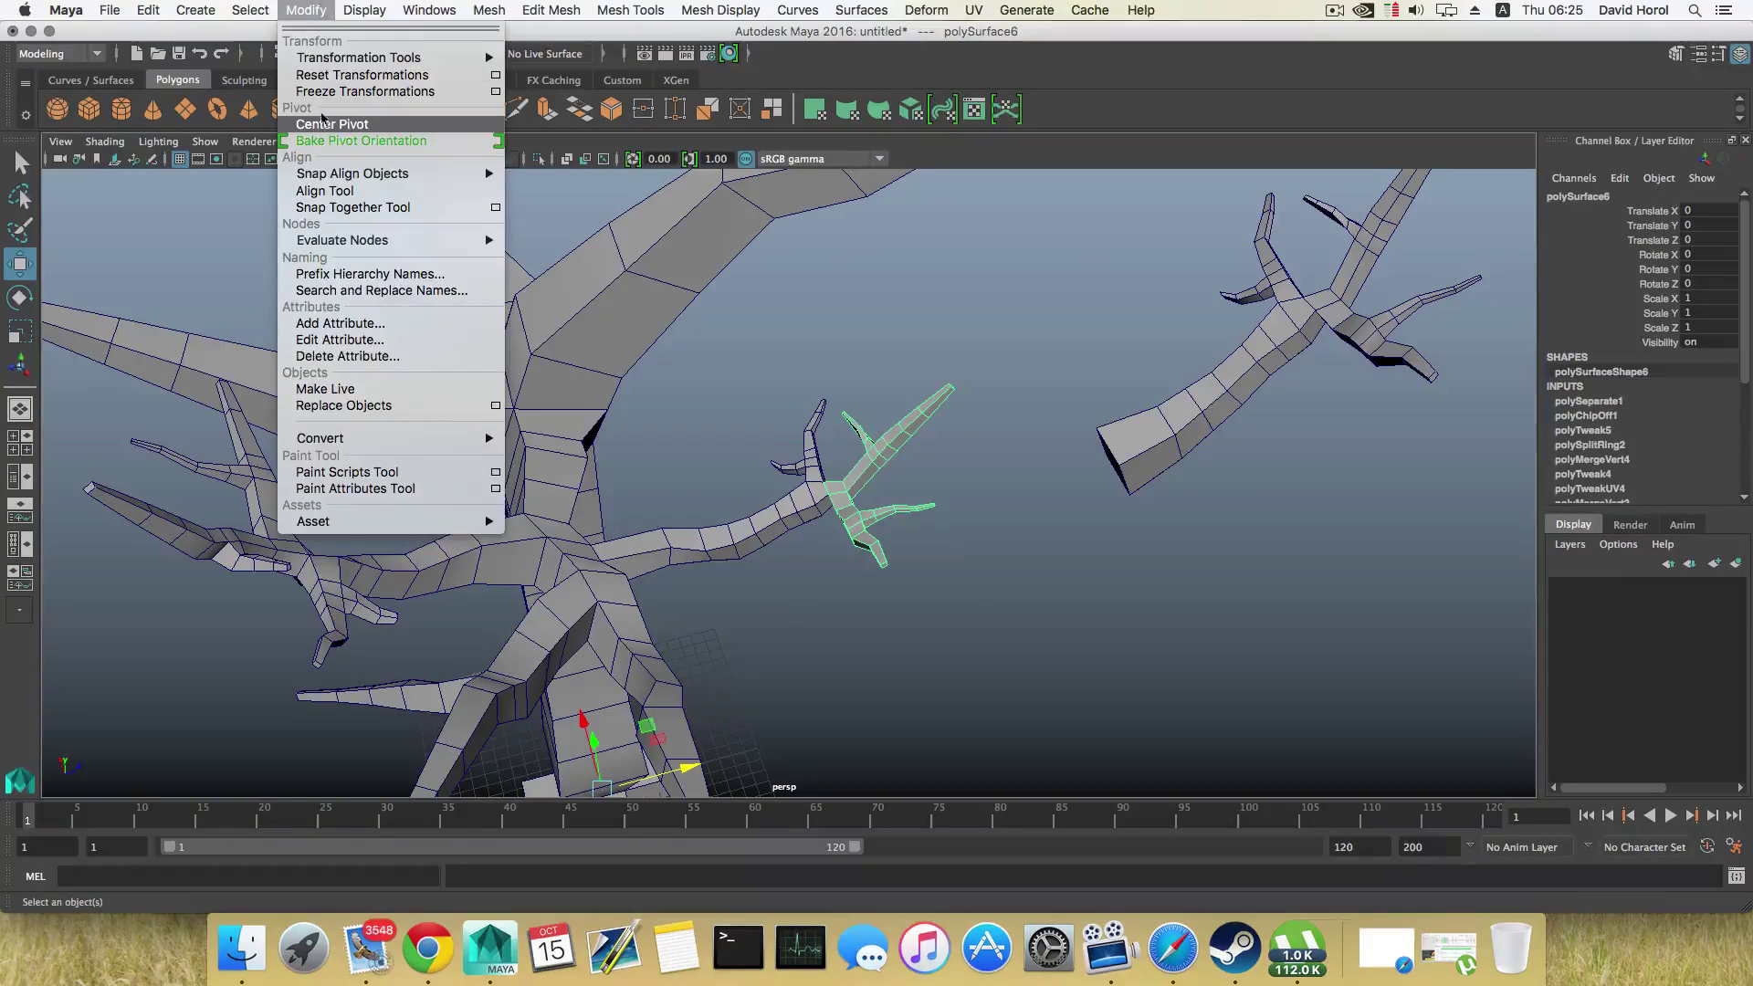
pyautogui.click(327, 124)
# Step: Move the duplicated twig cluster away from its source branch to about -11.84 in X
pyautogui.keyDown('alt'); pyautogui.moveTo(566, 393); pyautogui.dragTo(618, 411); pyautogui.keyUp('alt')
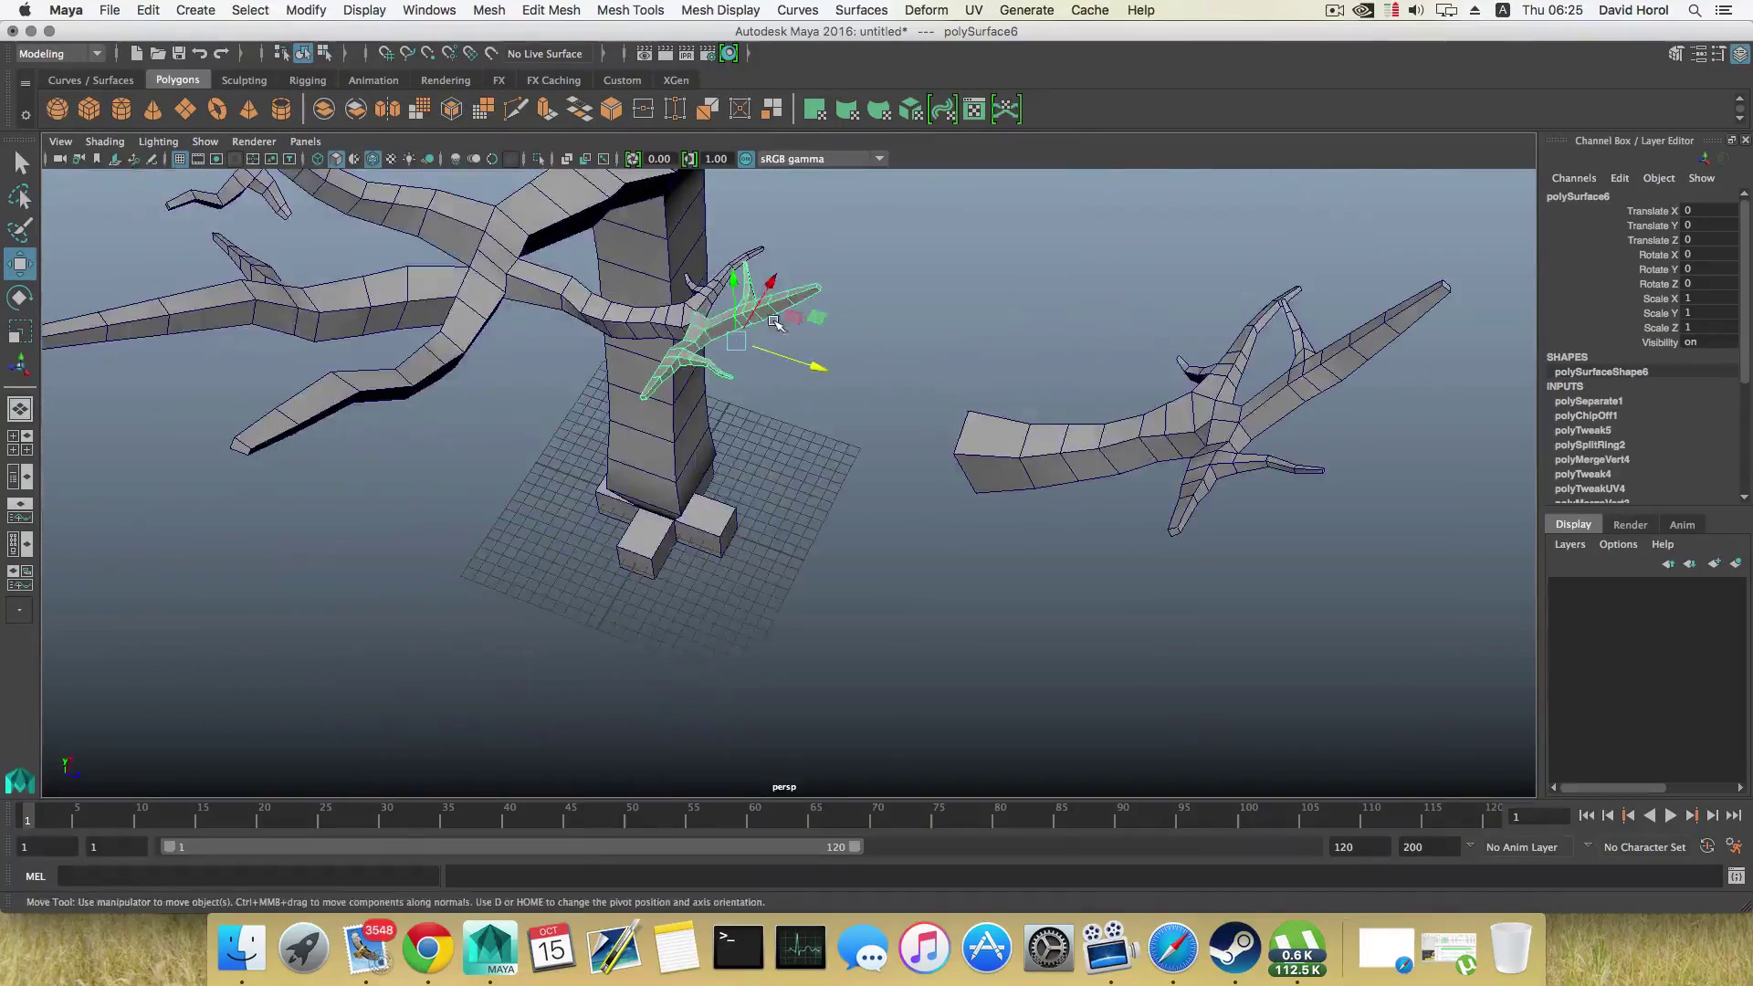
pyautogui.moveTo(770, 284); pyautogui.dragTo(656, 470)
pyautogui.keyDown('alt'); pyautogui.moveTo(867, 520); pyautogui.dragTo(699, 442); pyautogui.keyUp('alt')
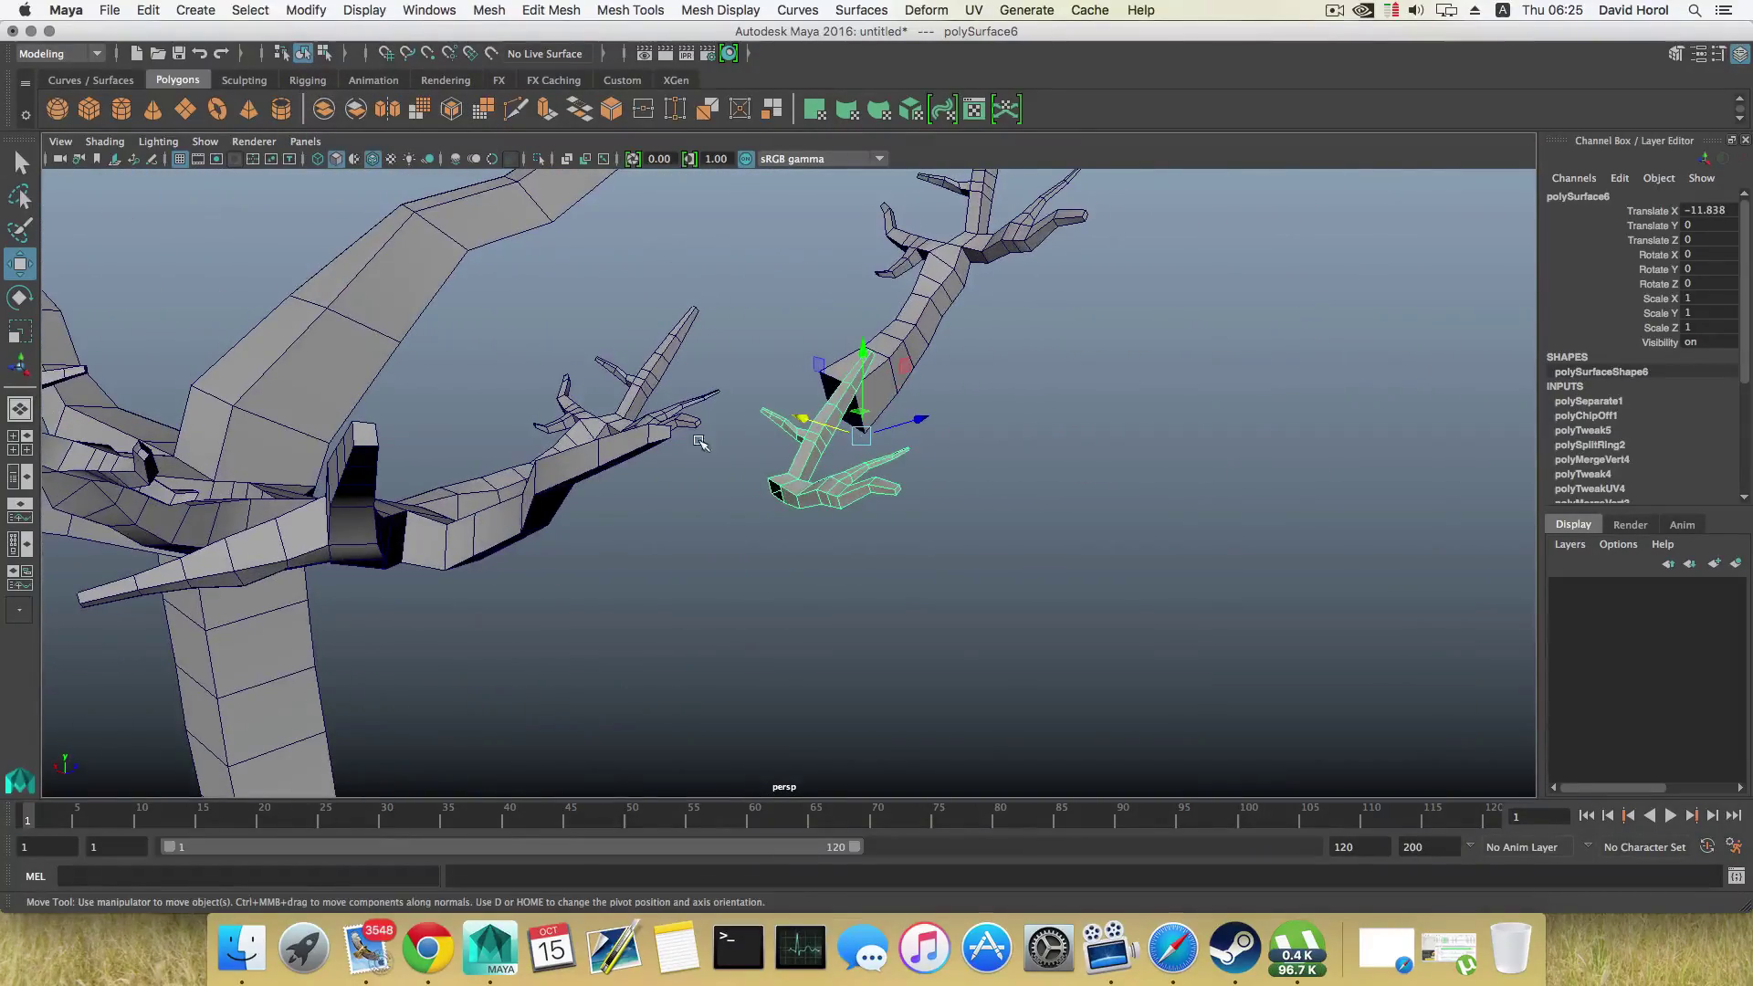
pyautogui.keyDown('alt'); pyautogui.moveTo(842, 450); pyautogui.dragTo(789, 364); pyautogui.keyUp('alt')
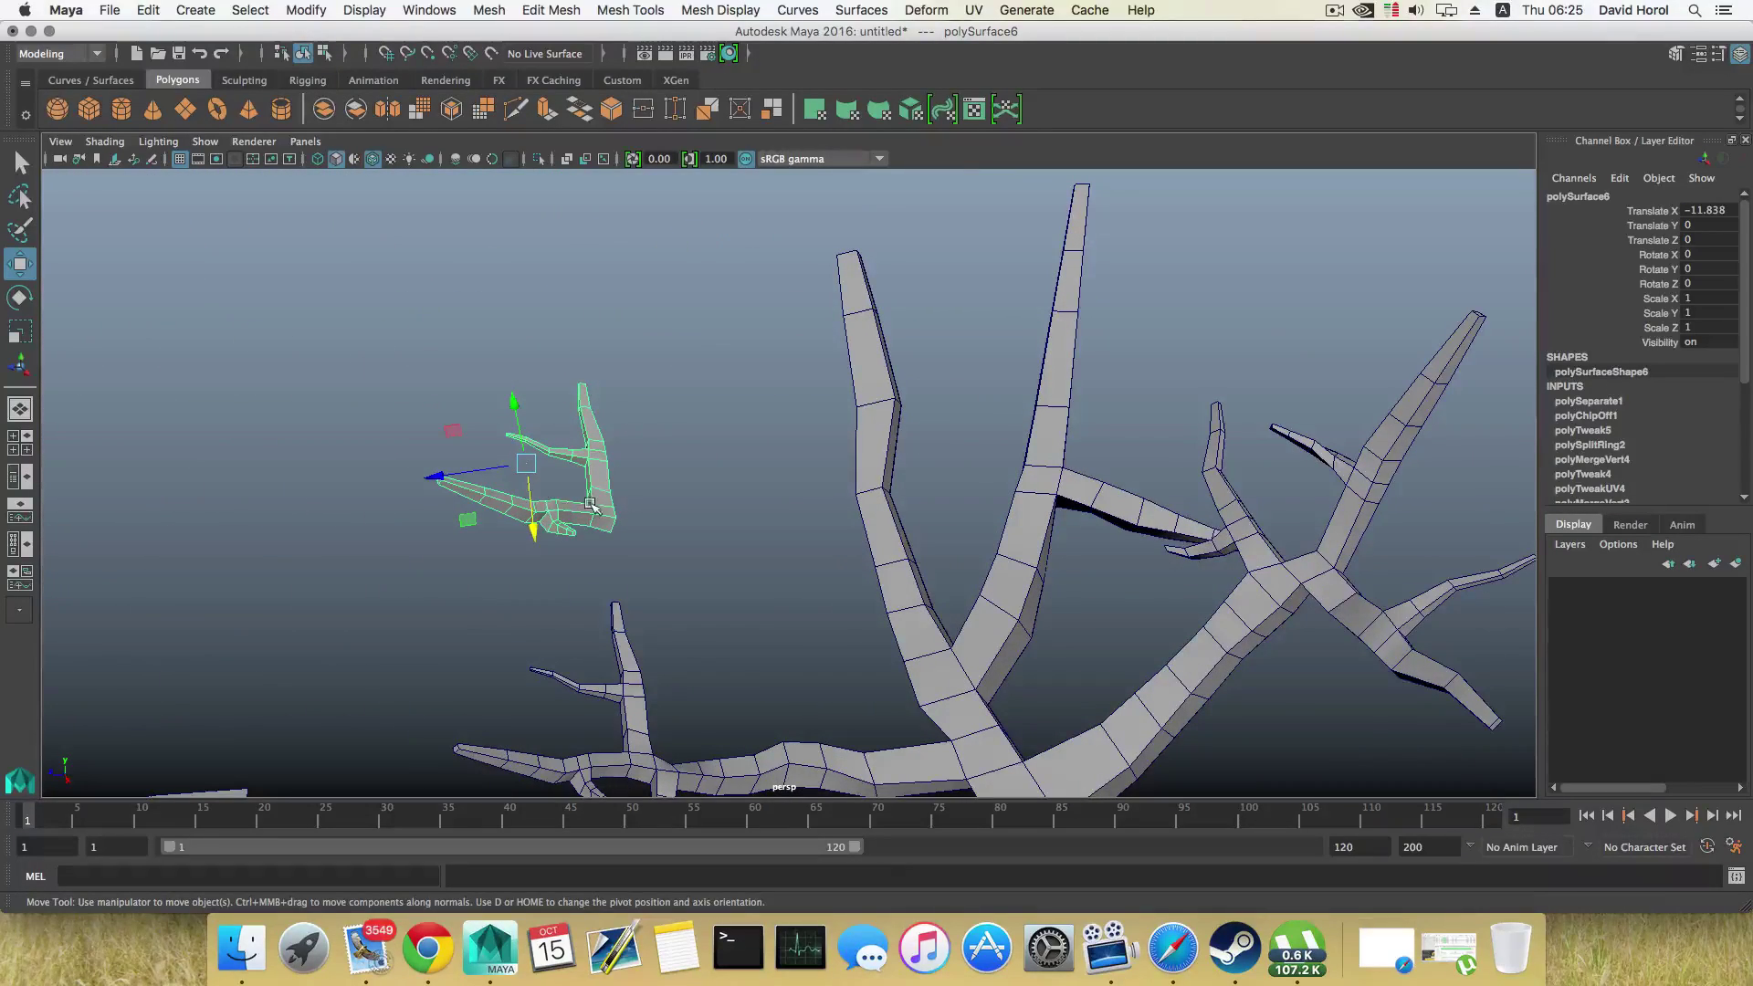
pyautogui.keyDown('alt'); pyautogui.moveTo(615, 505); pyautogui.dragTo(620, 590); pyautogui.keyUp('alt')
# Step: Rotate the twig cluster about -40 degrees around Y and move it to about -6.95 in Z, beside the bare limb
pyautogui.press('e')
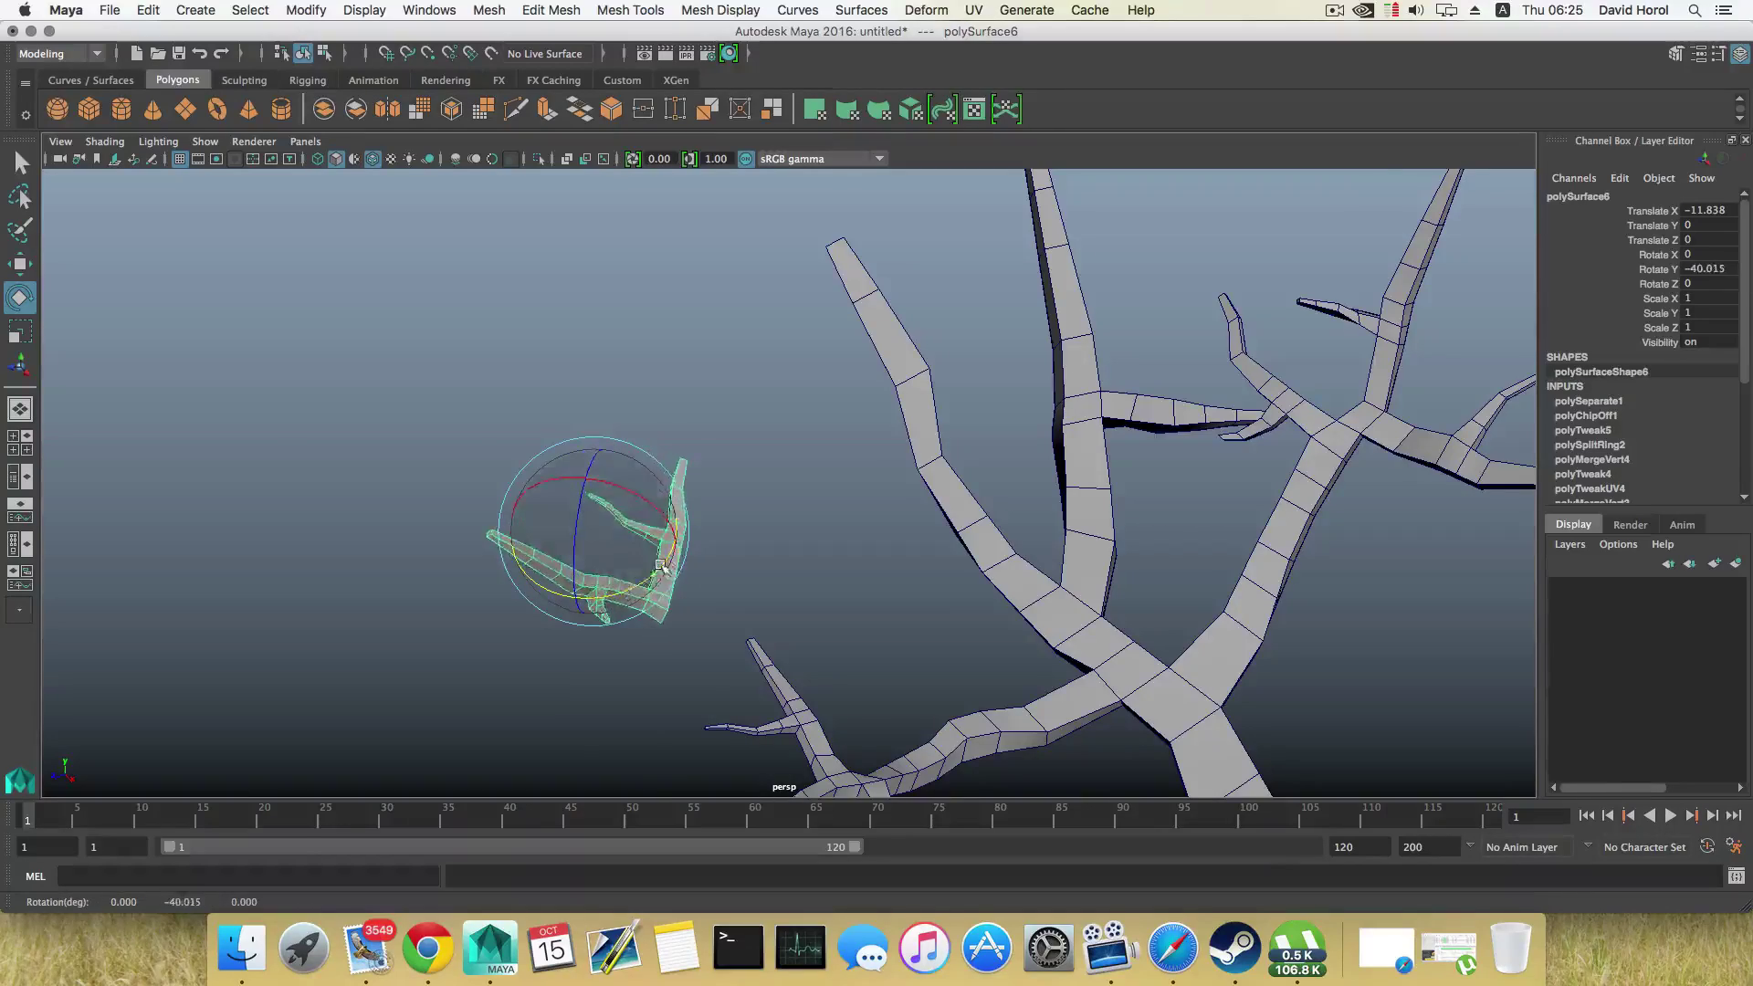
pyautogui.keyDown('alt'); pyautogui.moveTo(665, 575); pyautogui.dragTo(512, 442, button='middle'); pyautogui.keyUp('alt')
pyautogui.keyDown('alt'); pyautogui.moveTo(512, 442); pyautogui.dragTo(412, 450); pyautogui.keyUp('alt')
pyautogui.press('w')
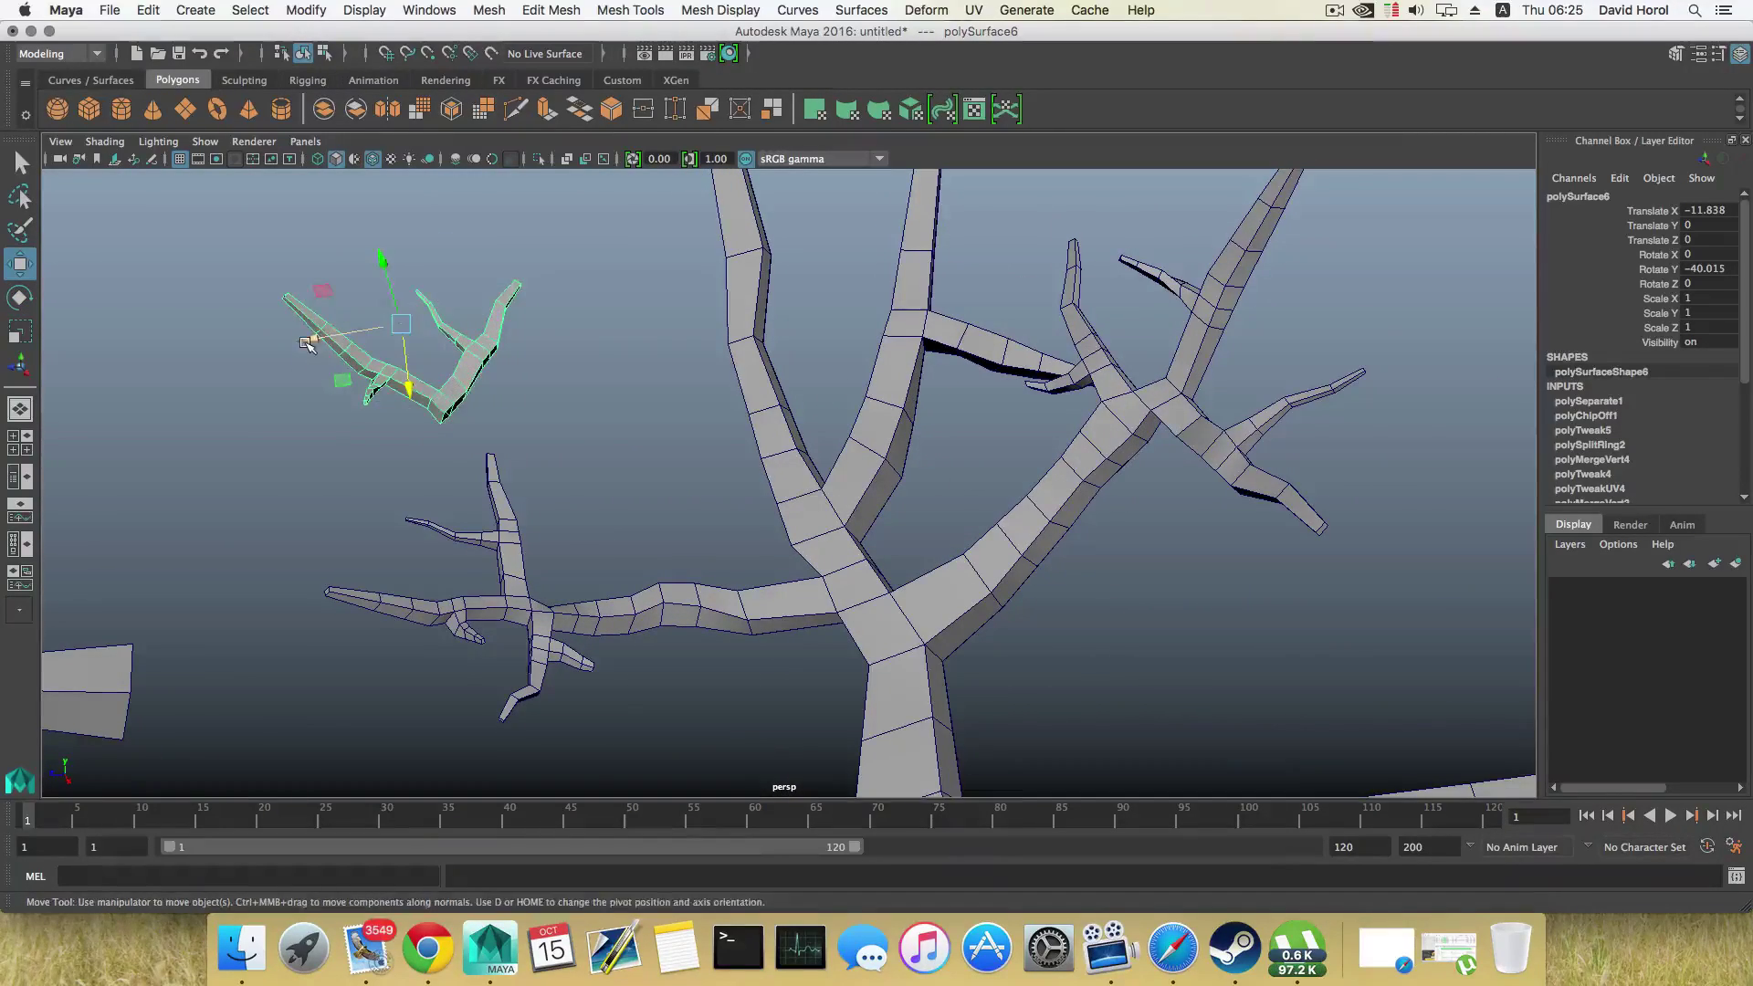
pyautogui.moveTo(307, 343); pyautogui.dragTo(669, 397)
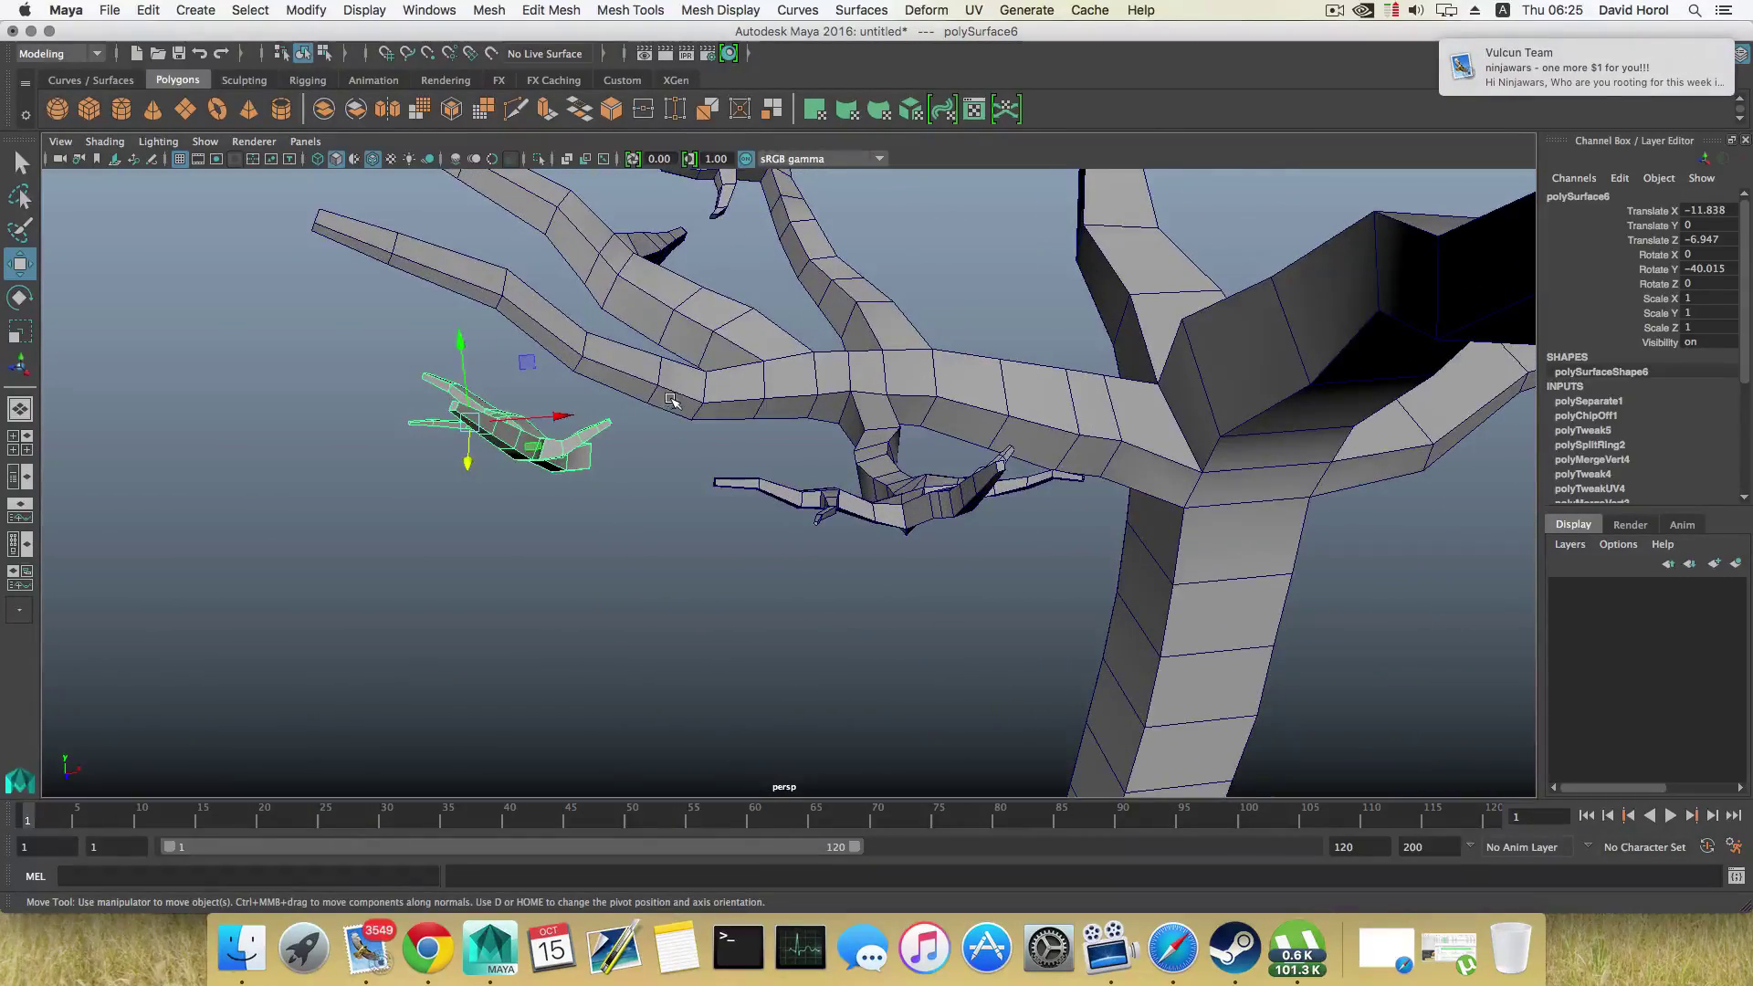
# Step: Insert an edge loop into the limb segment next to the twig cluster
pyautogui.click(671, 391)
pyautogui.keyDown('shift'); pyautogui.moveTo(688, 384); pyautogui.dragTo(604, 418, button='right'); pyautogui.keyUp('shift')
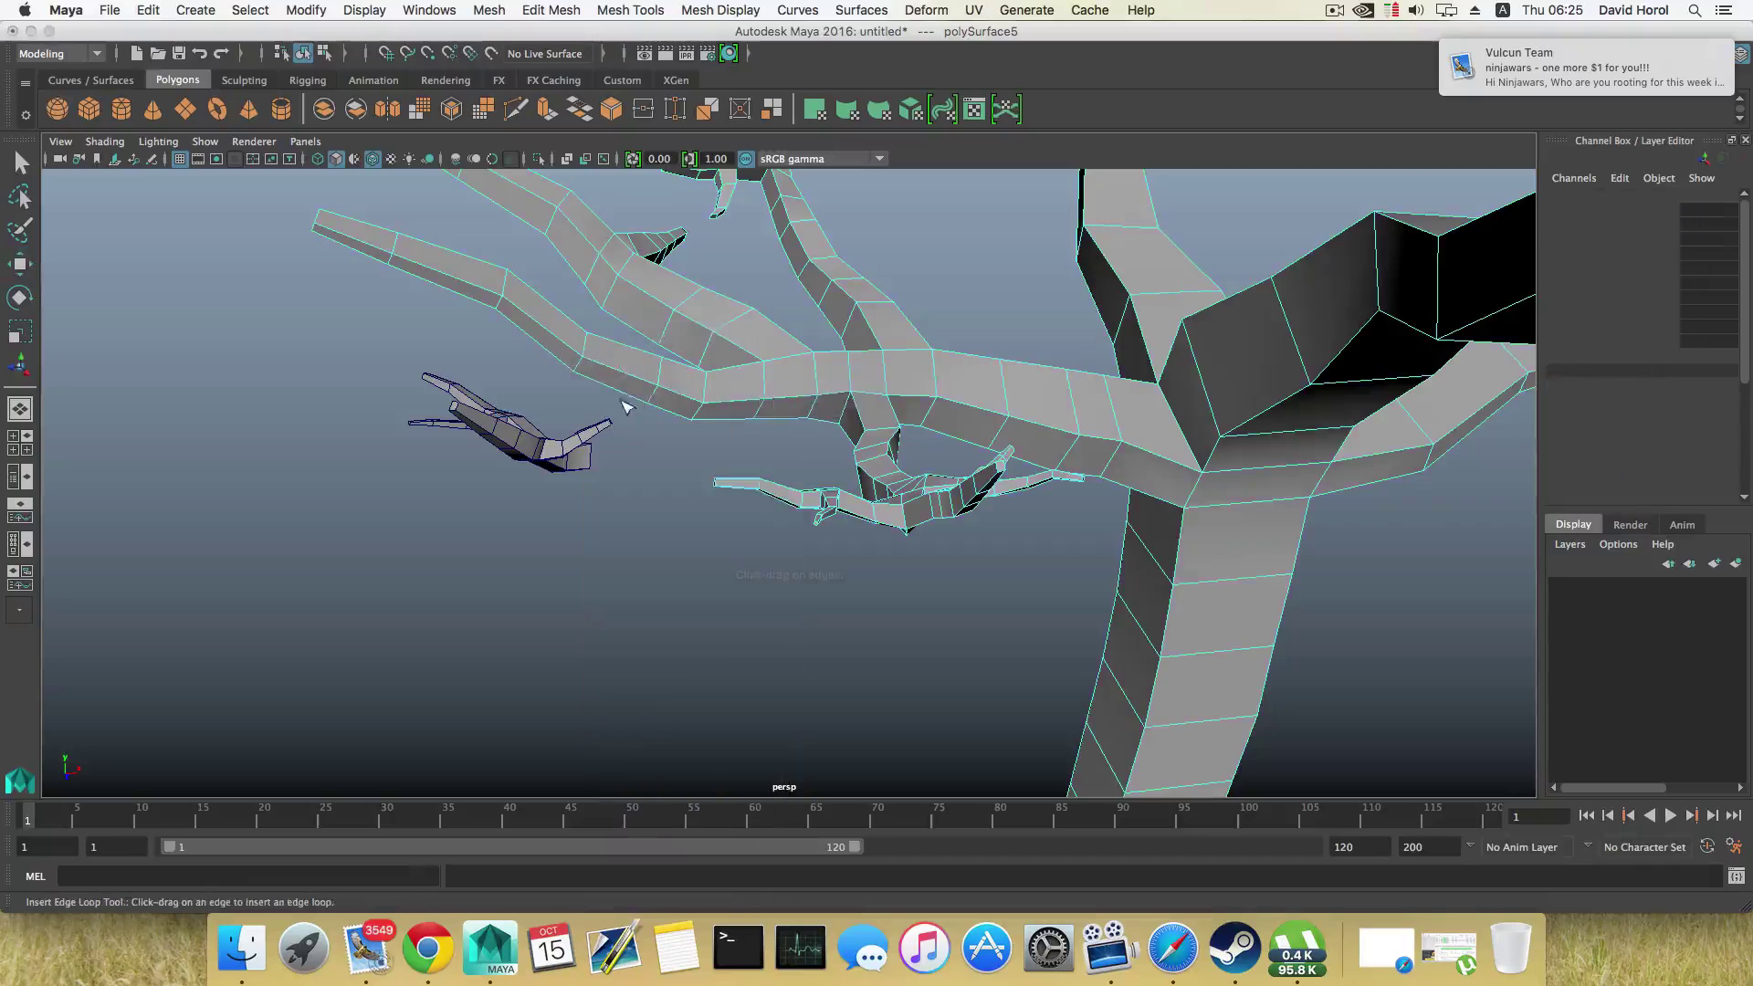
pyautogui.click(691, 406)
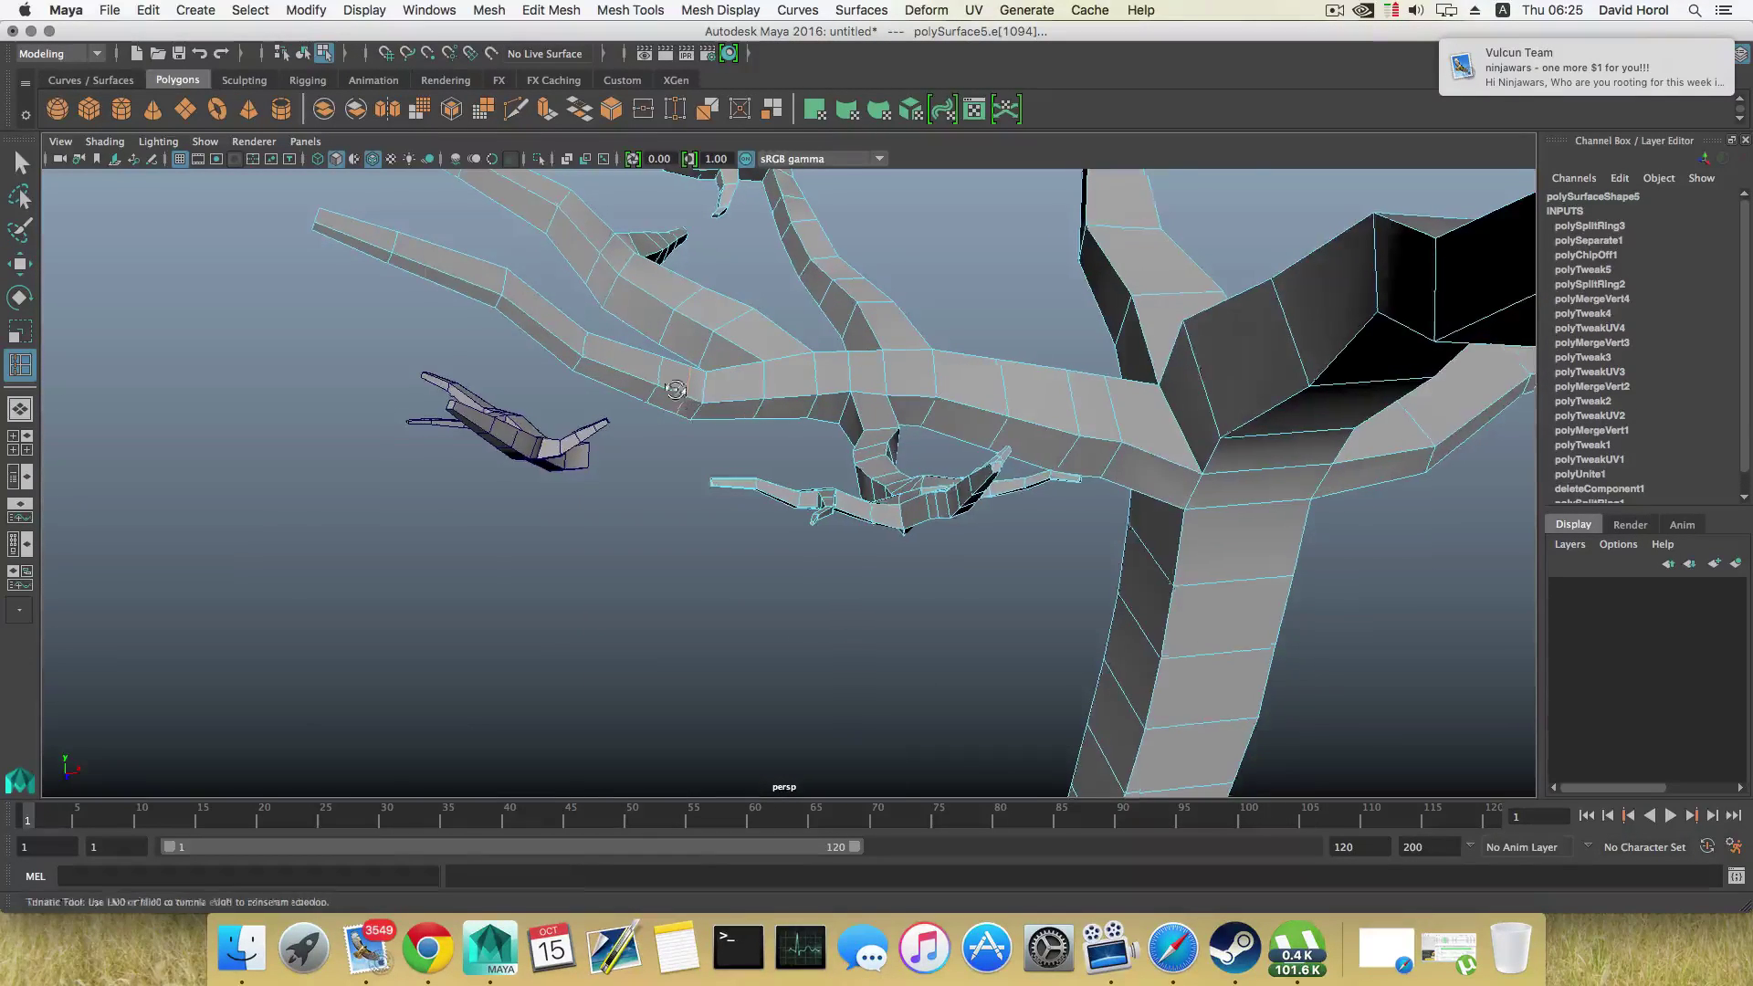
pyautogui.keyDown('alt'); pyautogui.moveTo(682, 402); pyautogui.dragTo(650, 379); pyautogui.keyUp('alt')
# Step: Extrude the limb's side face facing the twig cluster into a short stub and rotate its end face
pyautogui.moveTo(647, 355); pyautogui.dragTo(654, 395, button='right')
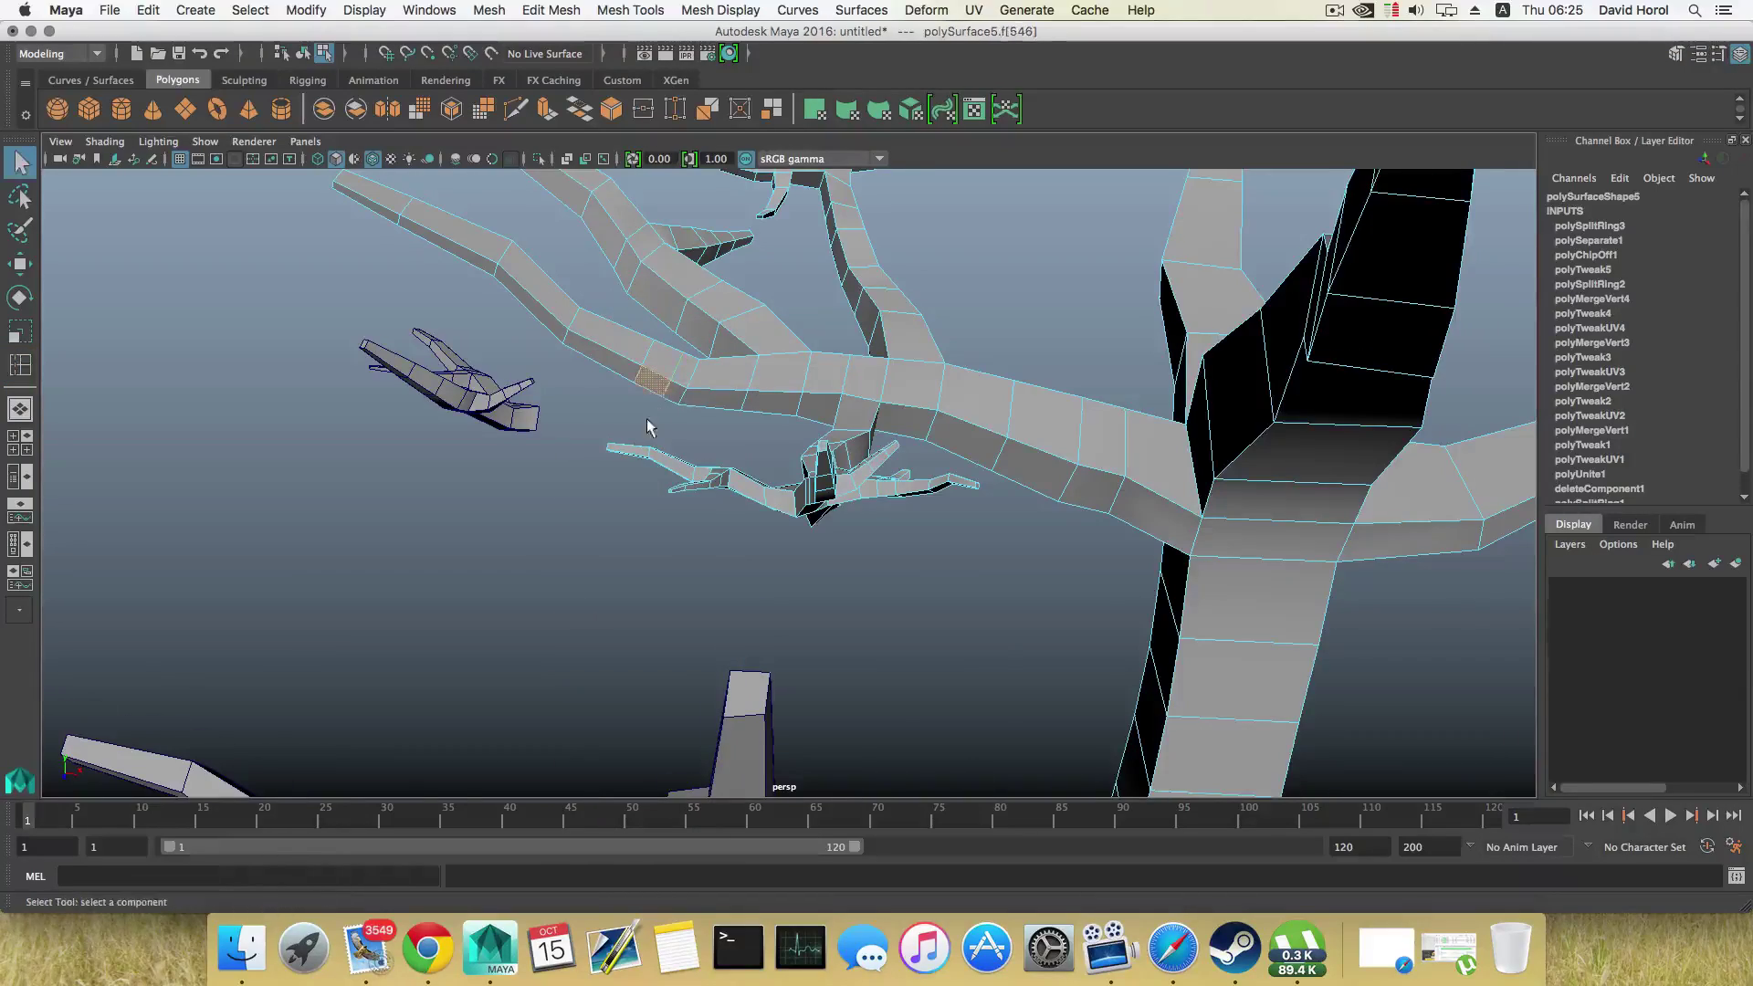
pyautogui.keyDown('alt'); pyautogui.moveTo(647, 421); pyautogui.dragTo(589, 431); pyautogui.keyUp('alt')
pyautogui.click(546, 109)
pyautogui.press('w')
pyautogui.press('e')
pyautogui.moveTo(581, 429); pyautogui.dragTo(610, 481)
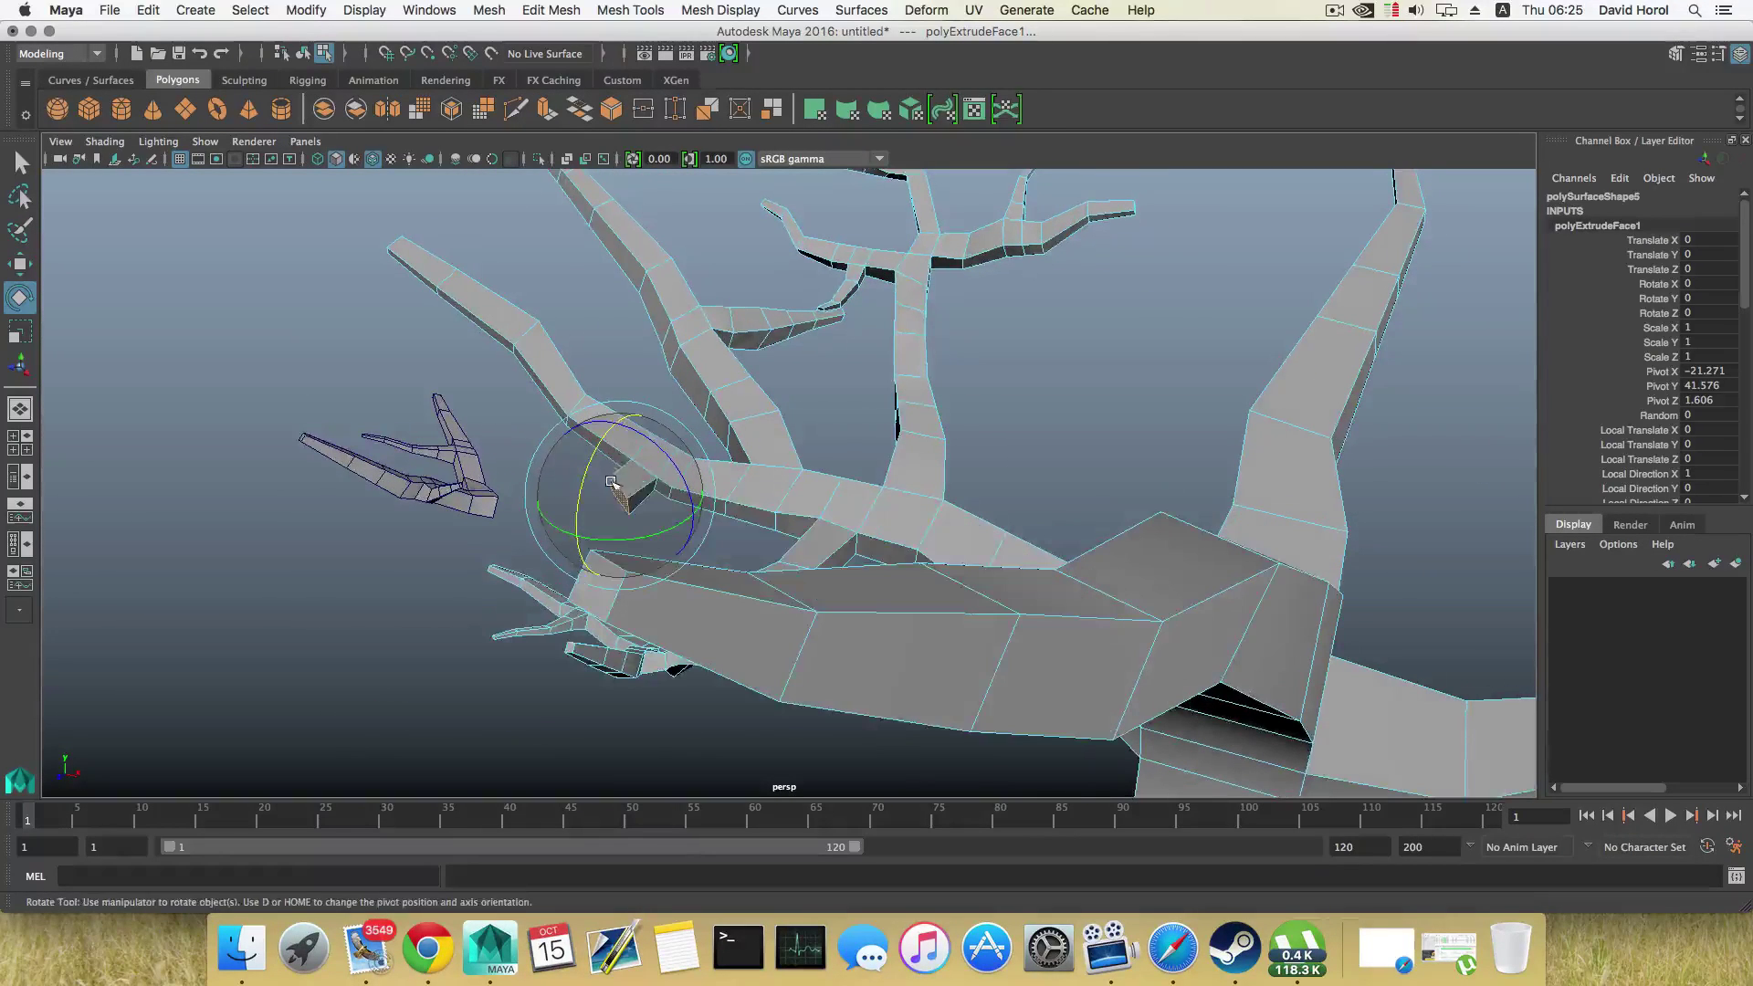
# Step: Extrude a second stub segment, then move, rotate and scale its end face to curve it towards the twig cluster
pyautogui.click(546, 110)
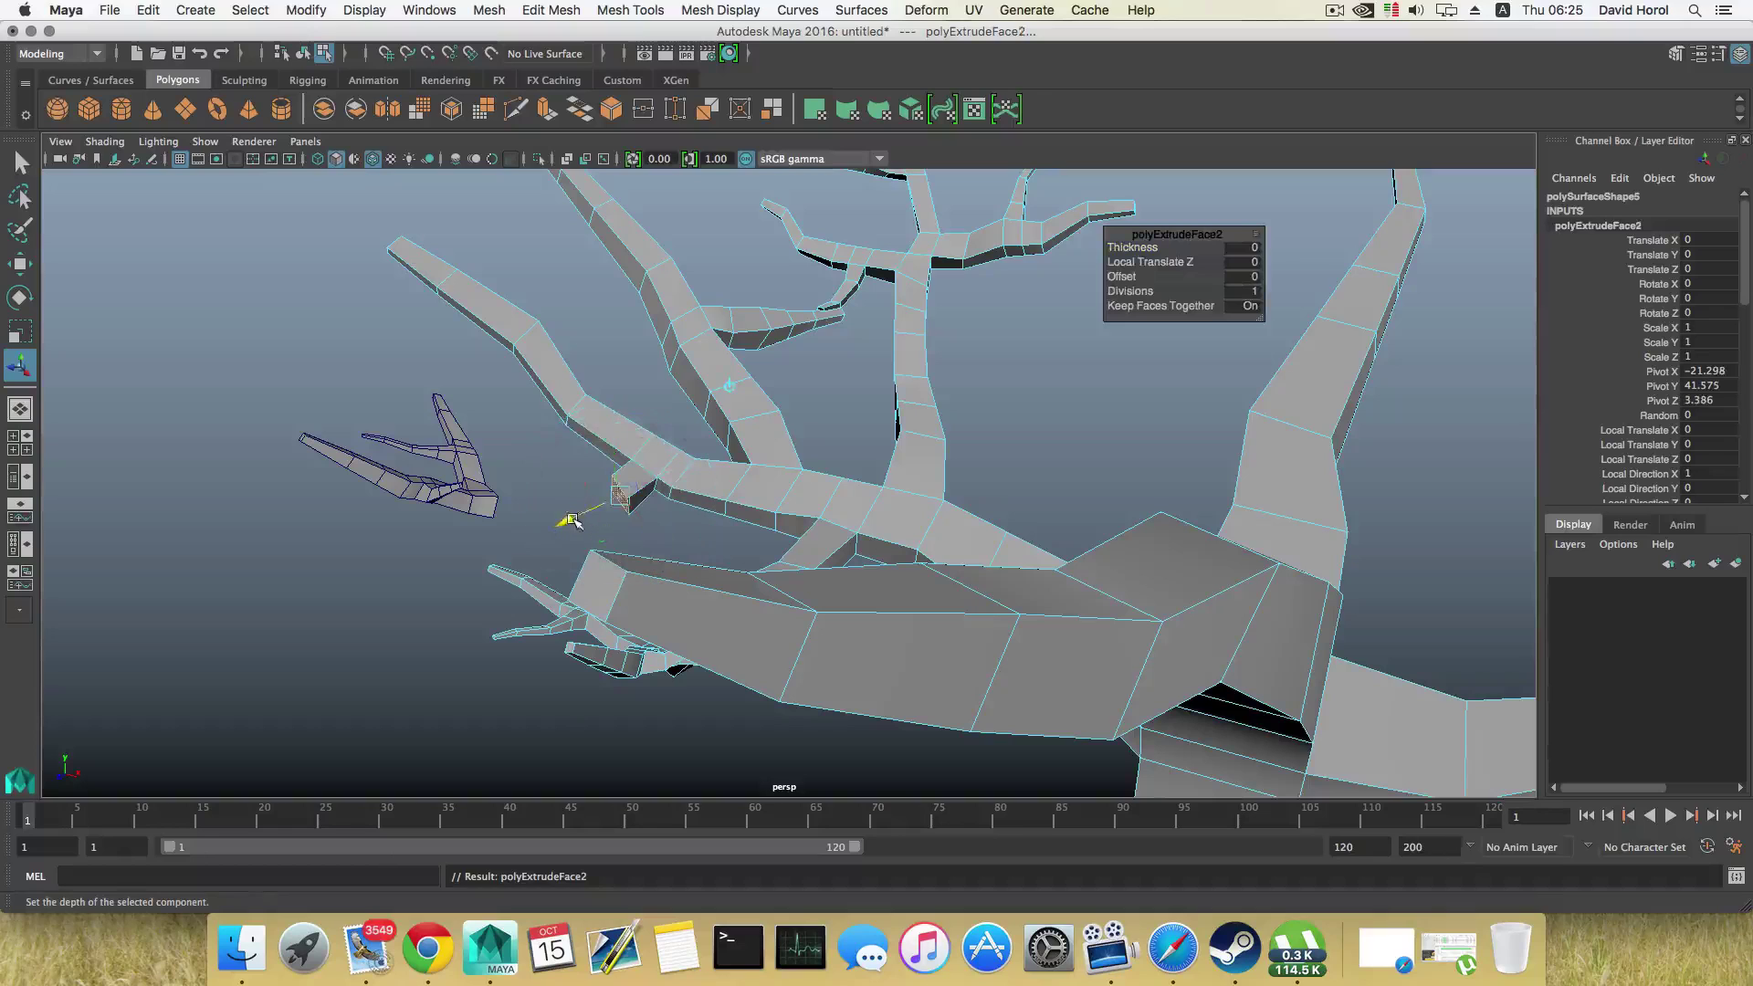
pyautogui.press('w')
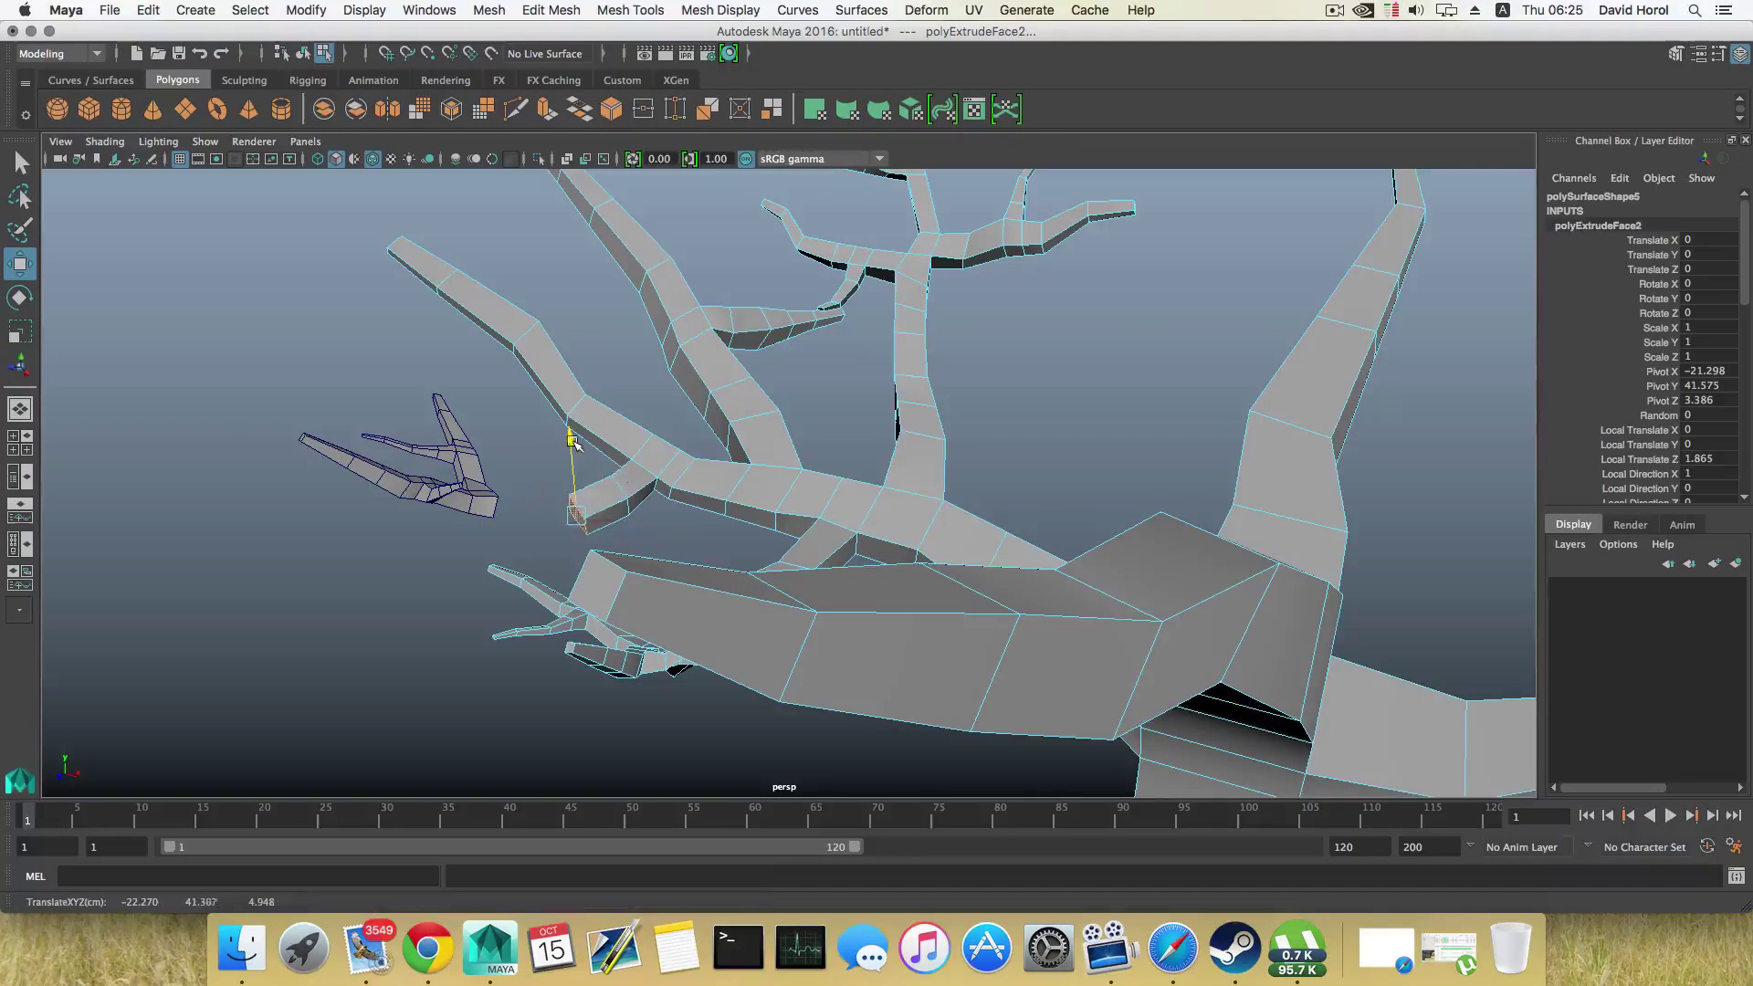
pyautogui.press('e')
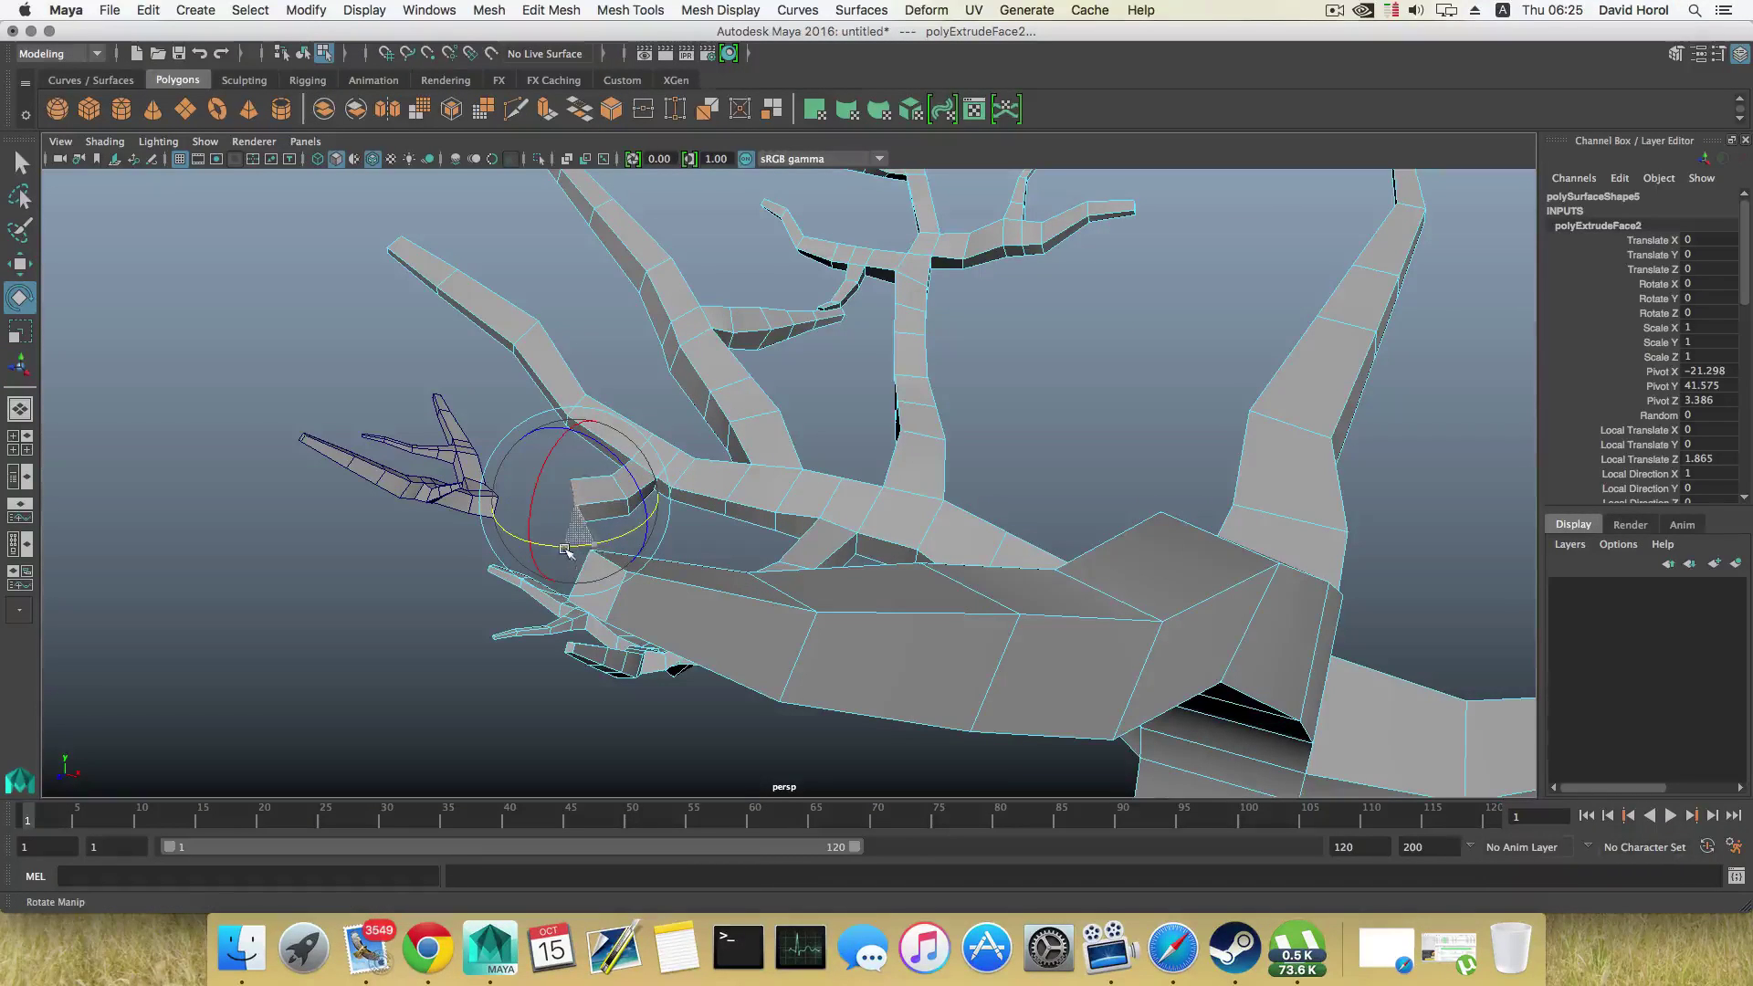
pyautogui.keyDown('alt'); pyautogui.moveTo(597, 448); pyautogui.dragTo(765, 550); pyautogui.keyUp('alt')
pyautogui.press('r')
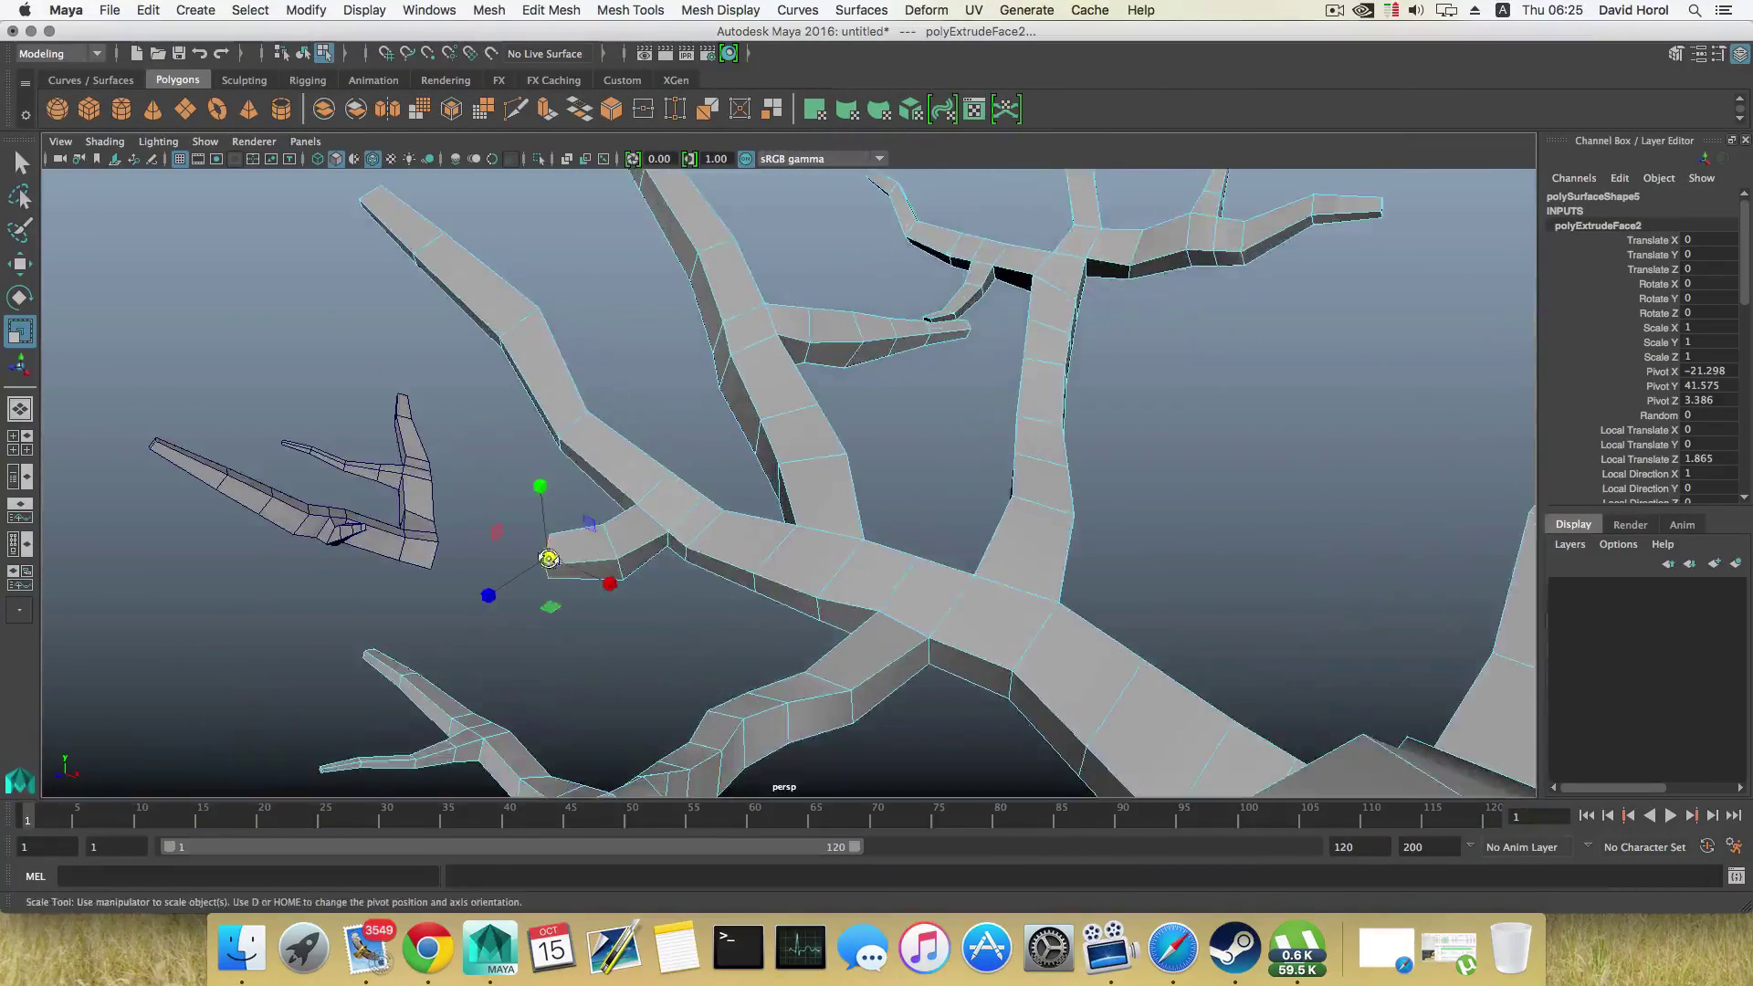
pyautogui.keyDown('alt'); pyautogui.moveTo(548, 557); pyautogui.dragTo(506, 539); pyautogui.keyUp('alt')
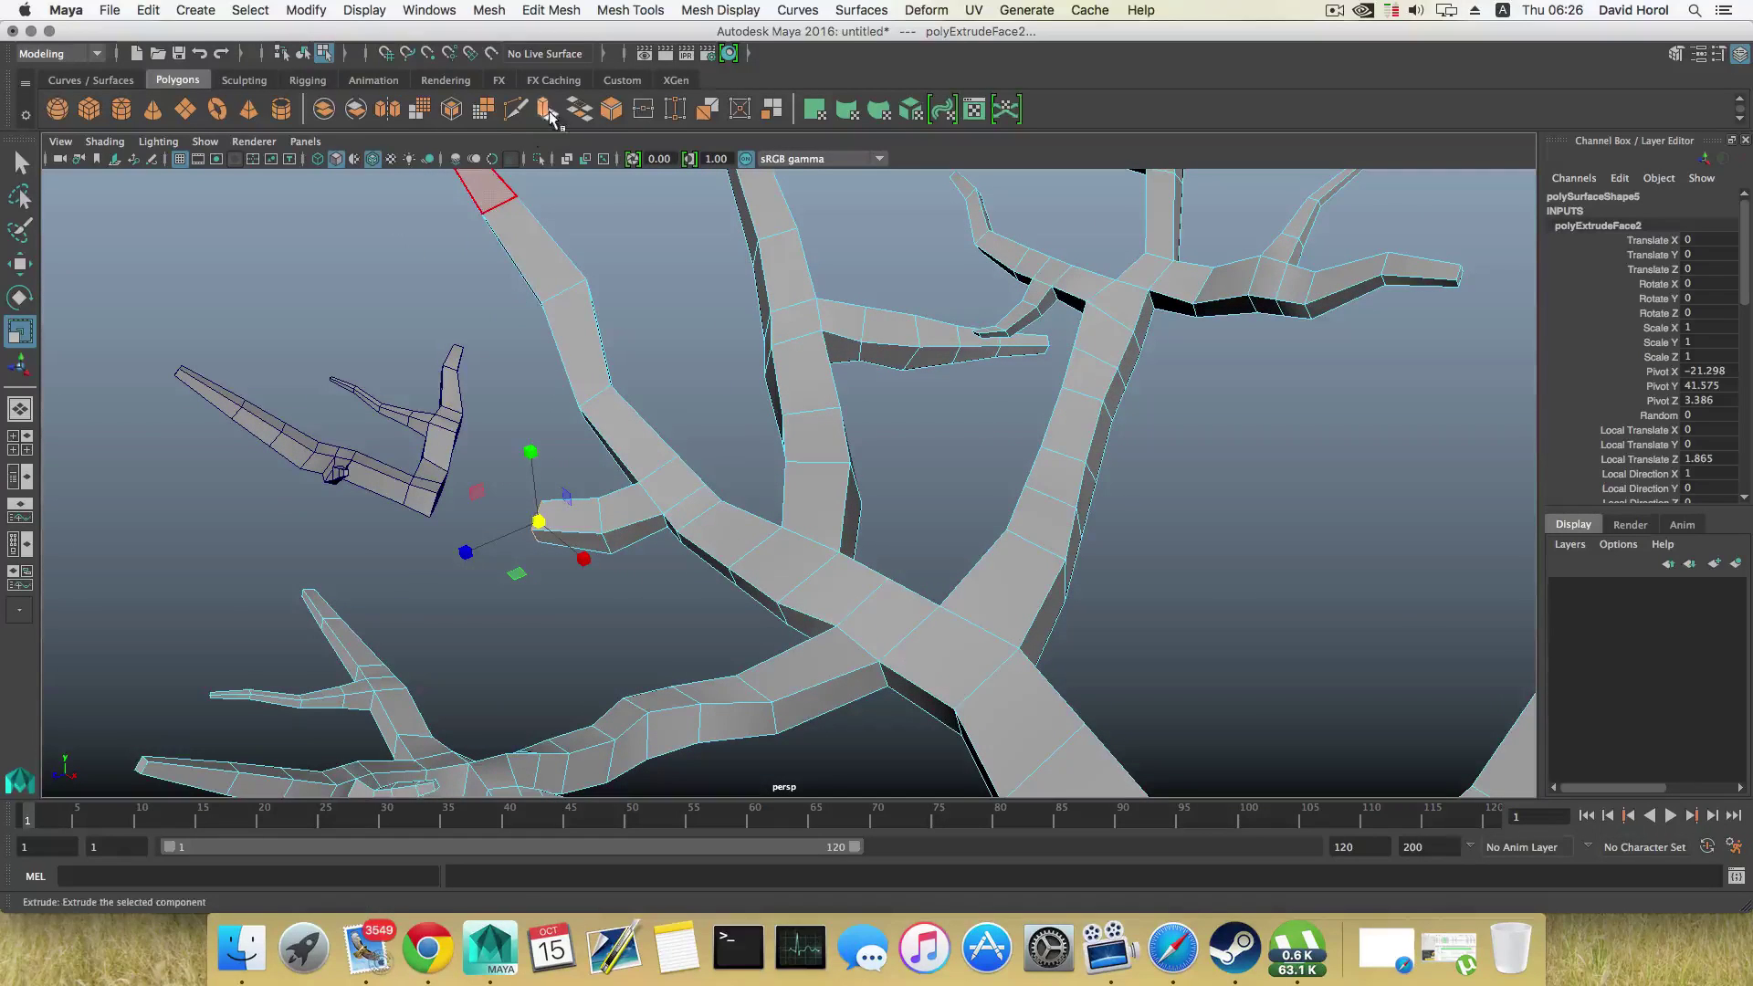
# Step: Extrude a third stub segment about 2.07 units, then scale, rotate and move its end face to line up with the twig base
pyautogui.hotkey('ctrl', 'e')
pyautogui.click(491, 514)
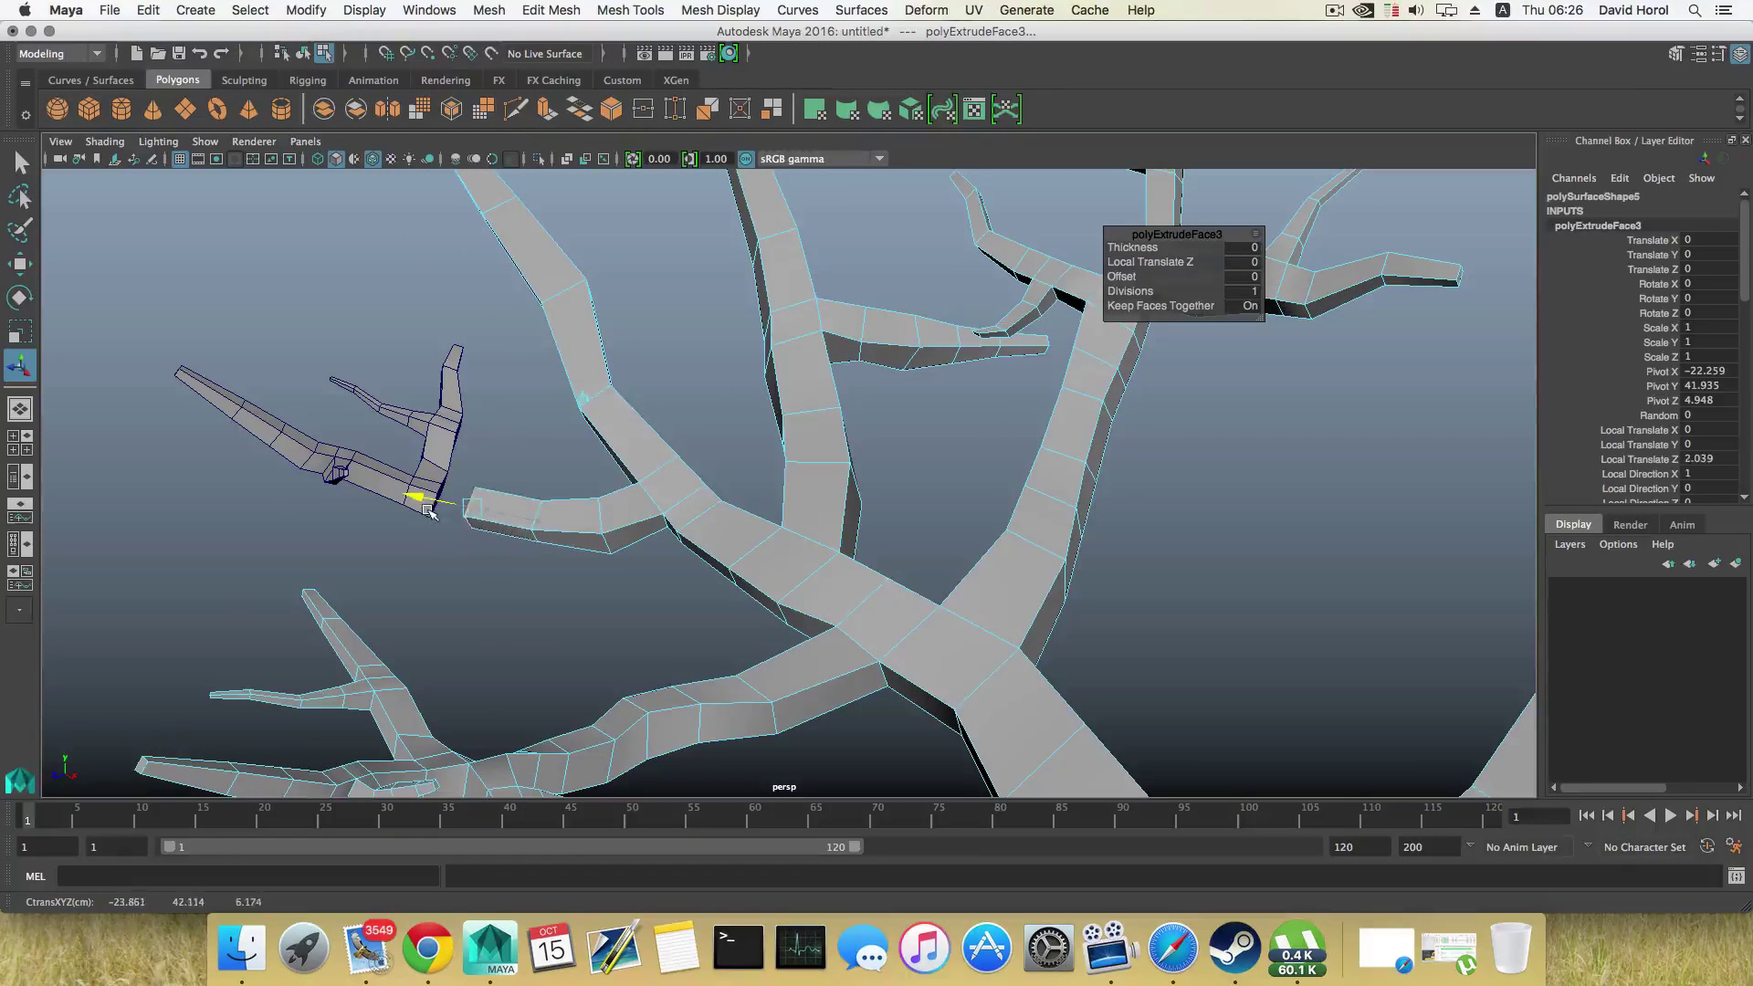
pyautogui.press('r')
pyautogui.keyDown('alt'); pyautogui.moveTo(466, 511); pyautogui.dragTo(511, 447); pyautogui.keyUp('alt')
pyautogui.keyDown('alt'); pyautogui.moveTo(512, 447); pyautogui.dragTo(653, 579, button='right'); pyautogui.keyUp('alt')
pyautogui.press('e')
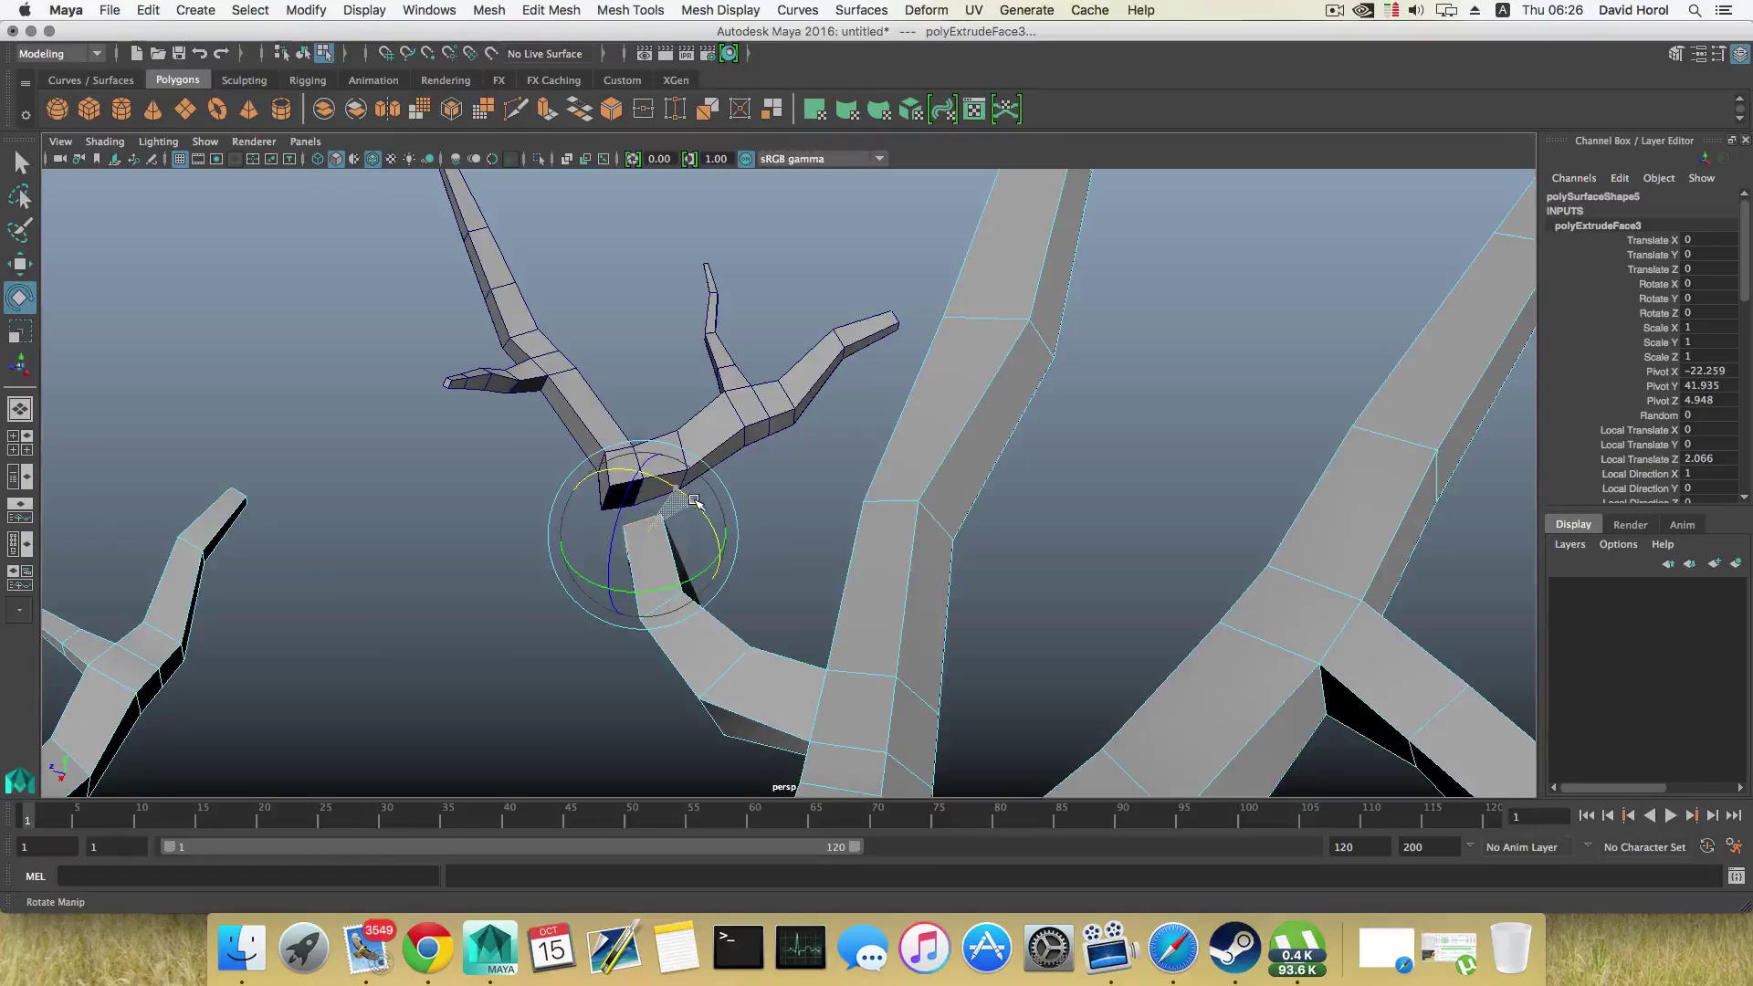
pyautogui.keyDown('alt'); pyautogui.moveTo(694, 501); pyautogui.dragTo(575, 579); pyautogui.keyUp('alt')
pyautogui.press('w')
pyautogui.keyDown('alt'); pyautogui.moveTo(721, 598); pyautogui.dragTo(667, 650); pyautogui.keyUp('alt')
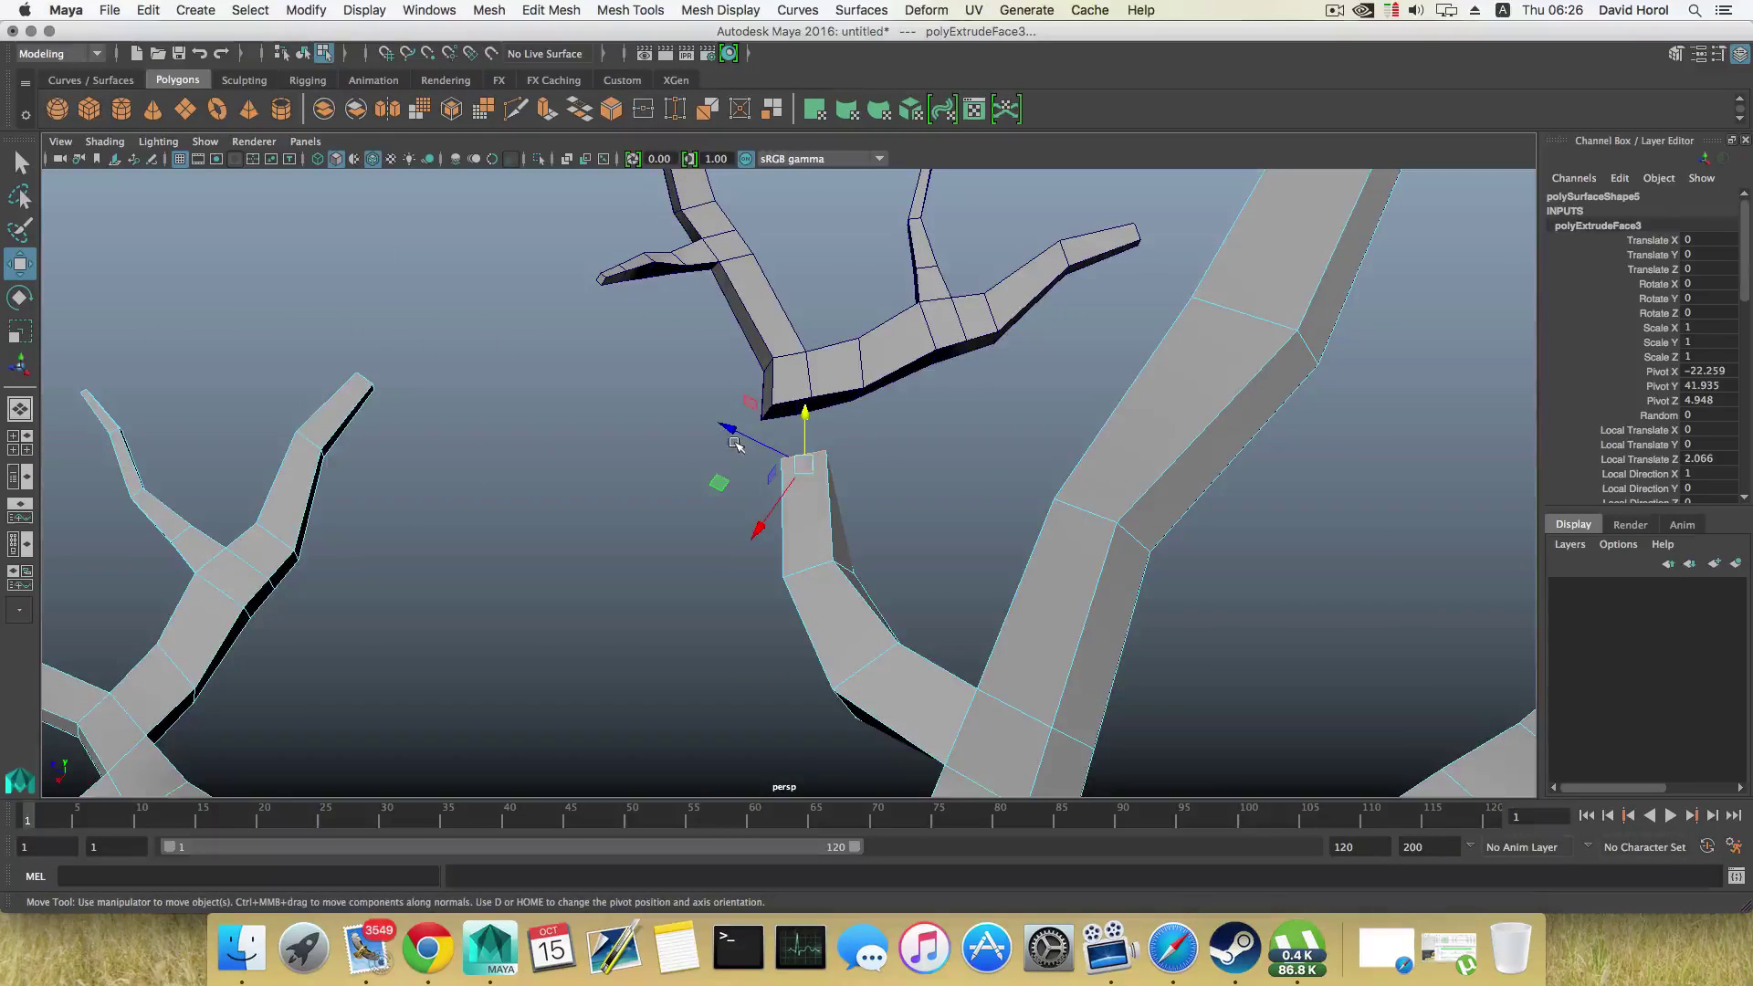
pyautogui.moveTo(727, 429); pyautogui.dragTo(753, 502)
# Step: Combine the tree and the duplicated twig cluster into one mesh
pyautogui.press('F8')
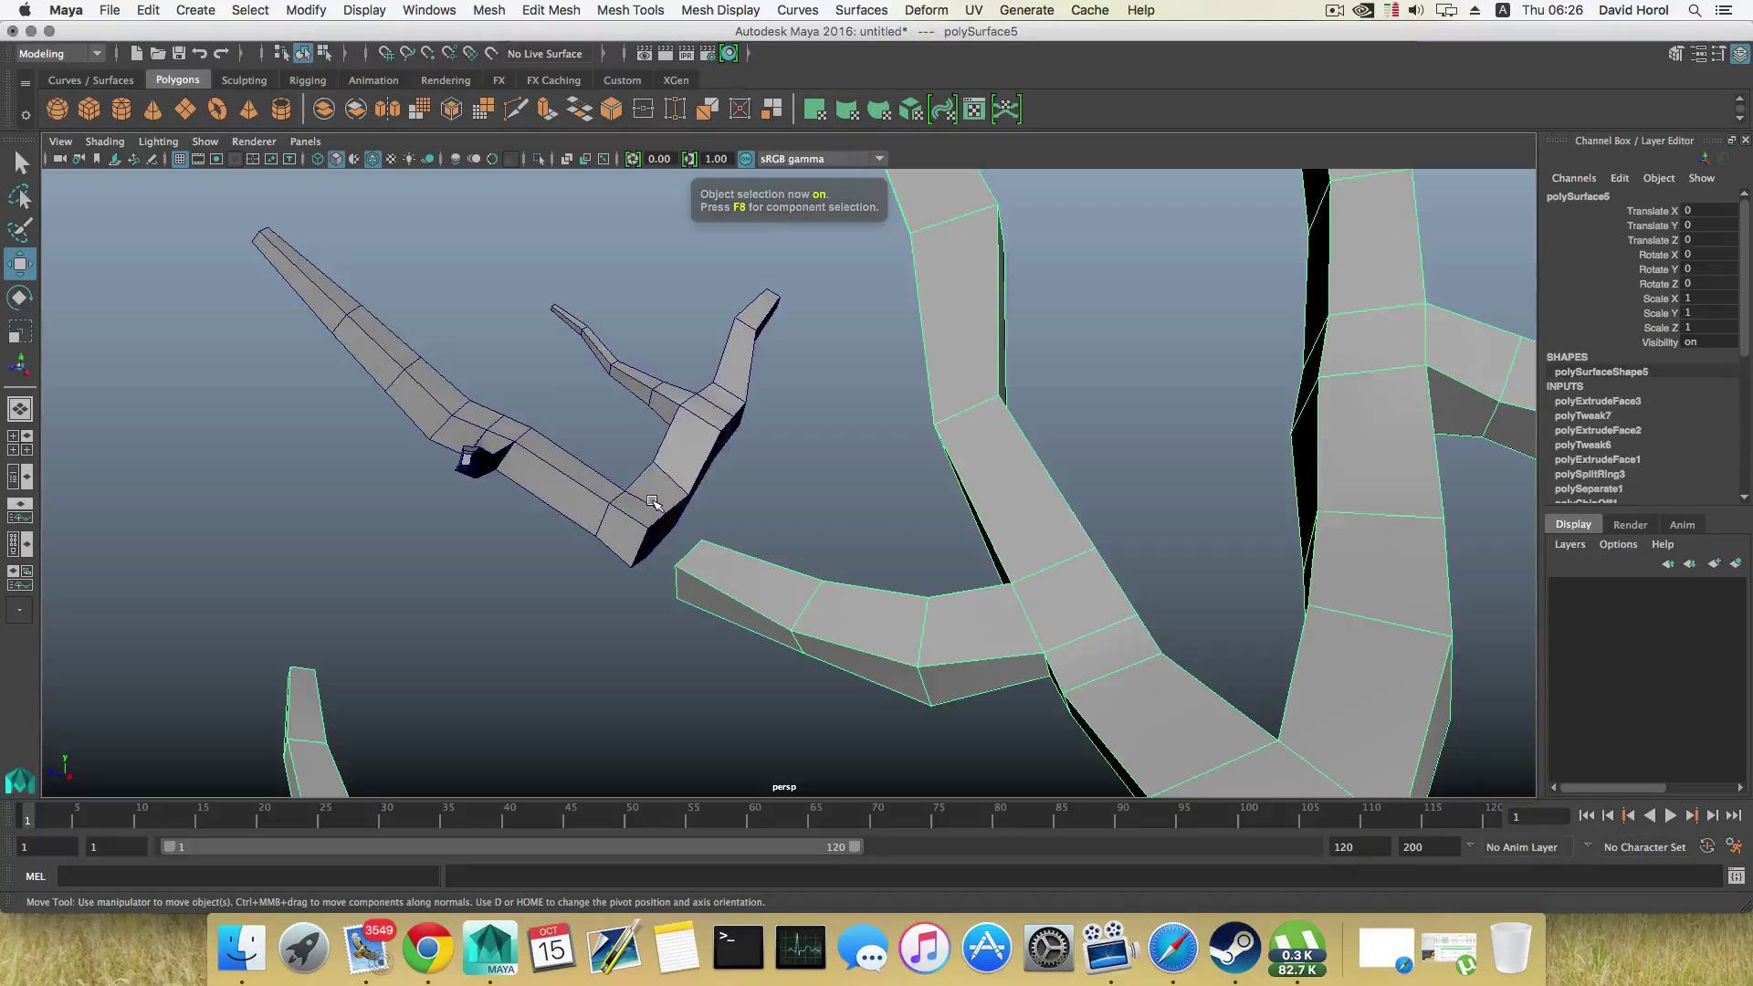
pyautogui.click(652, 501)
pyautogui.click(489, 10)
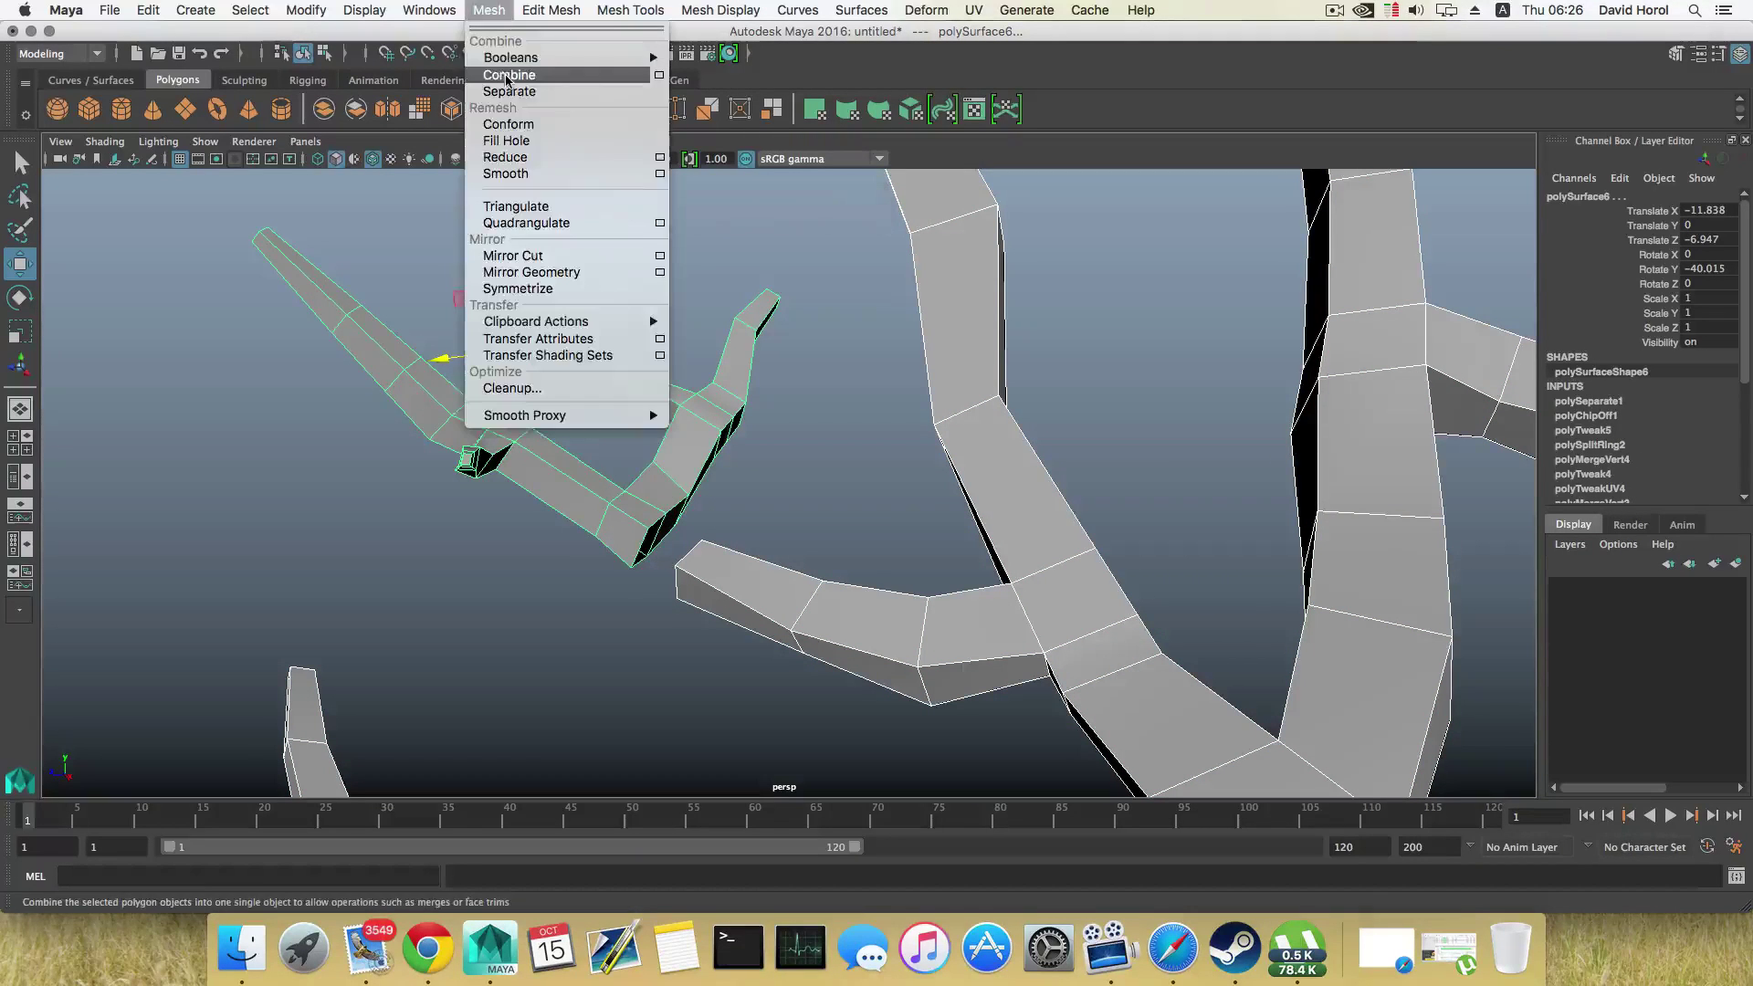
pyautogui.click(509, 75)
# Step: Target-weld the first two end vertices of the limb stub to the matching vertices of the twig base
pyautogui.press('r')
pyautogui.keyDown('alt'); pyautogui.moveTo(557, 402); pyautogui.dragTo(589, 417); pyautogui.keyUp('alt')
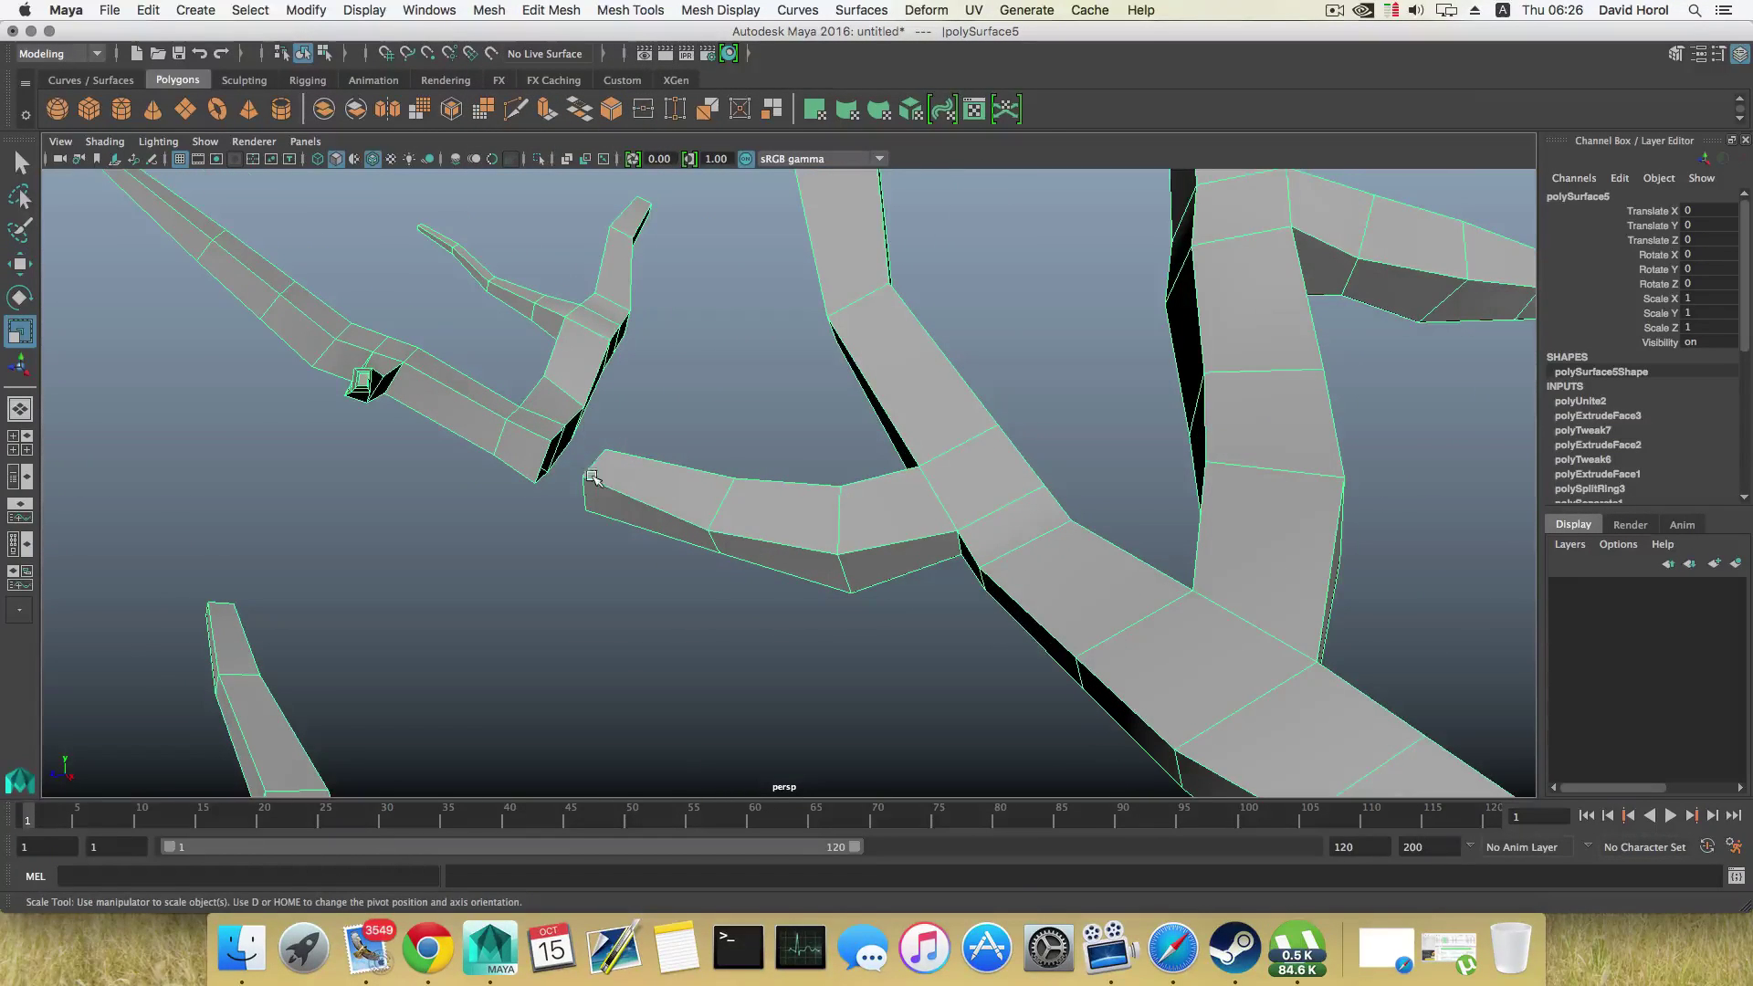
pyautogui.keyDown('alt'); pyautogui.moveTo(612, 478); pyautogui.dragTo(654, 407); pyautogui.keyUp('alt')
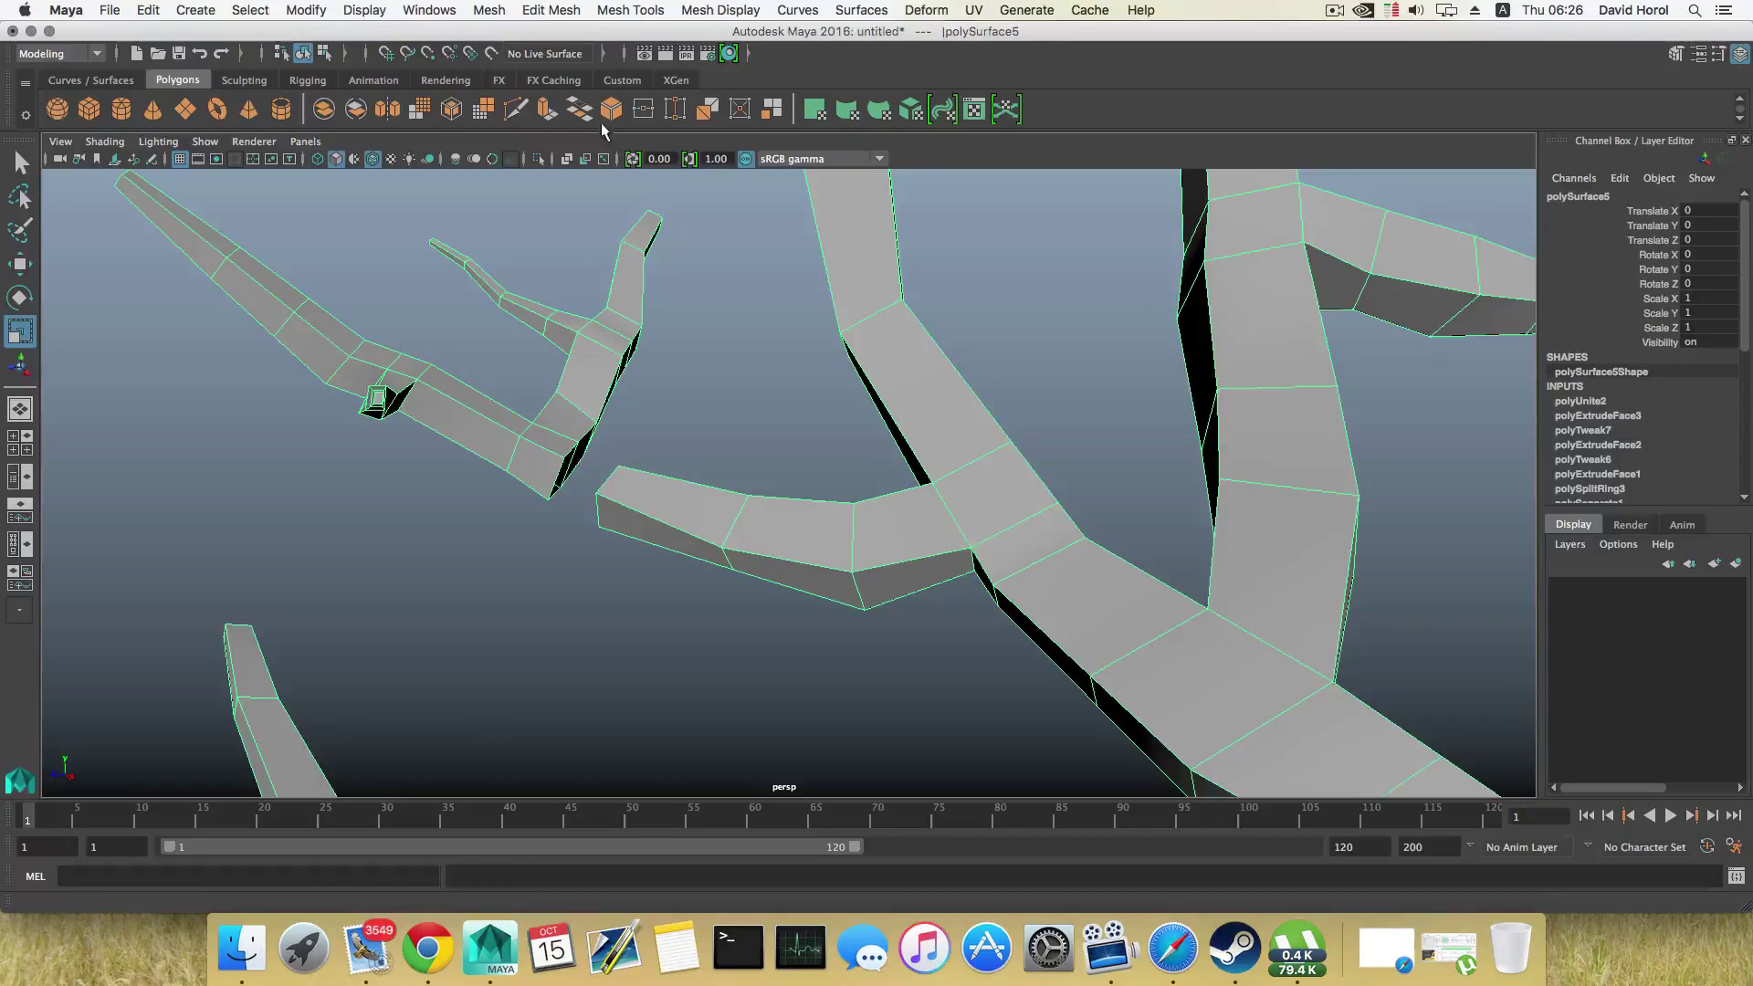
pyautogui.click(570, 18)
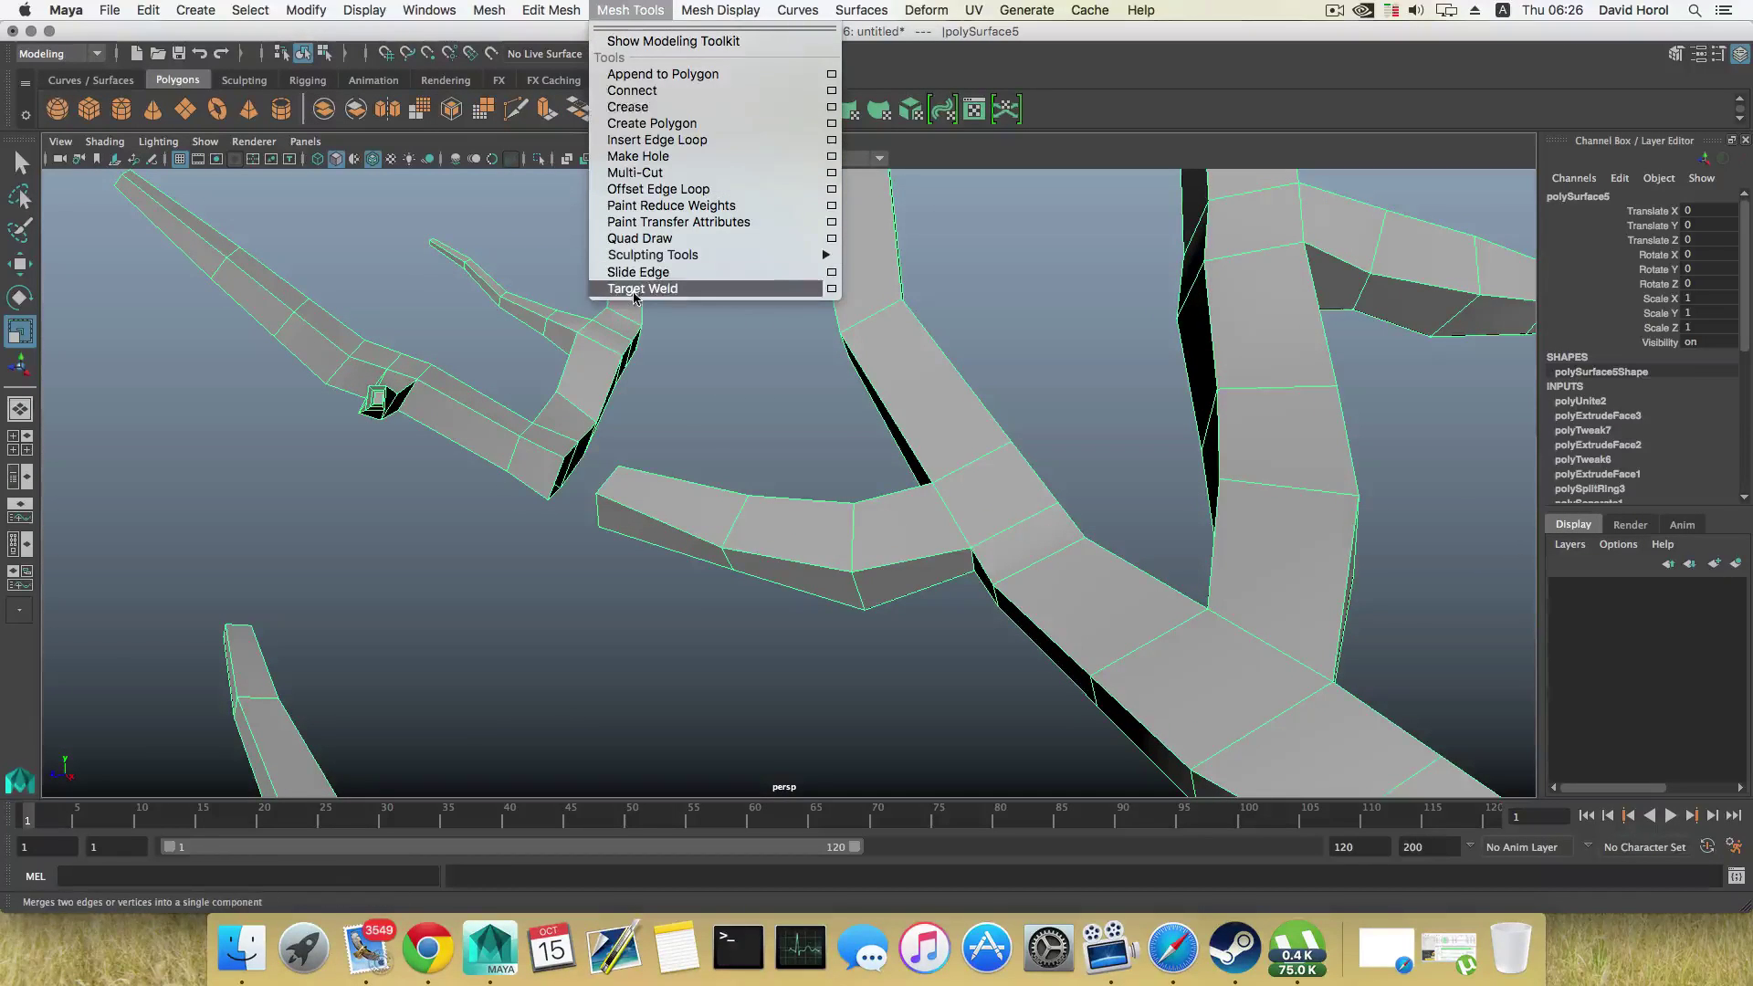
pyautogui.click(630, 298)
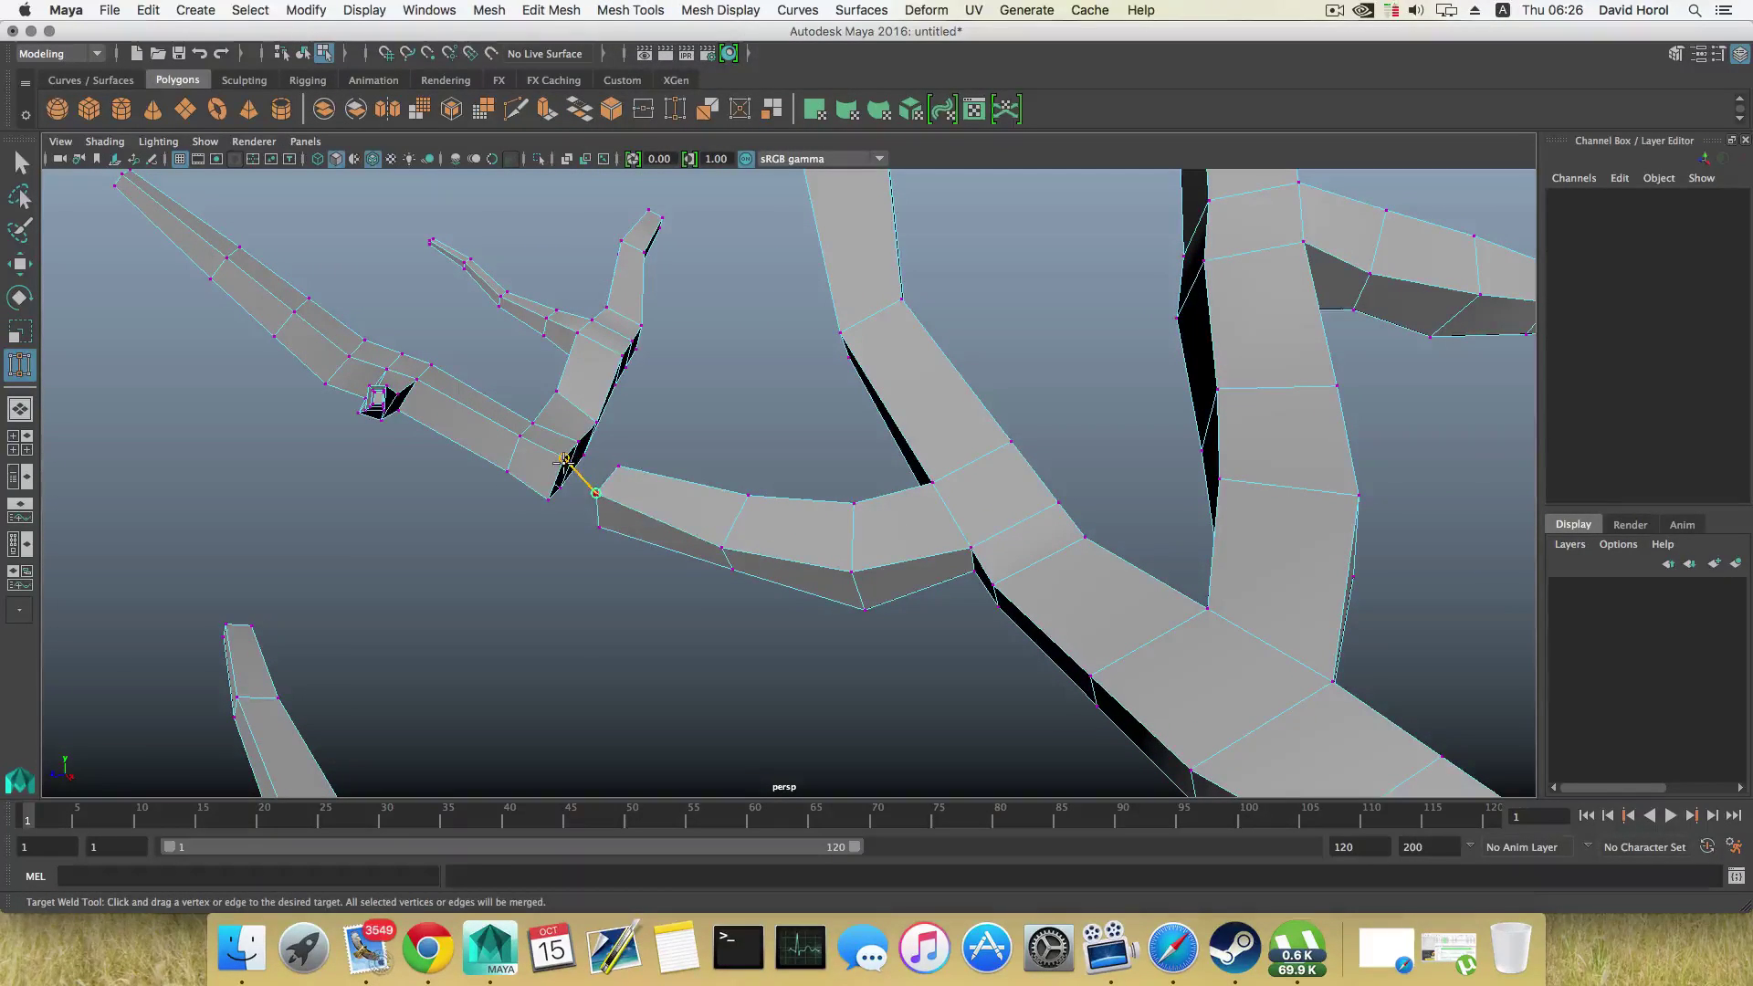
pyautogui.moveTo(566, 460); pyautogui.dragTo(684, 419)
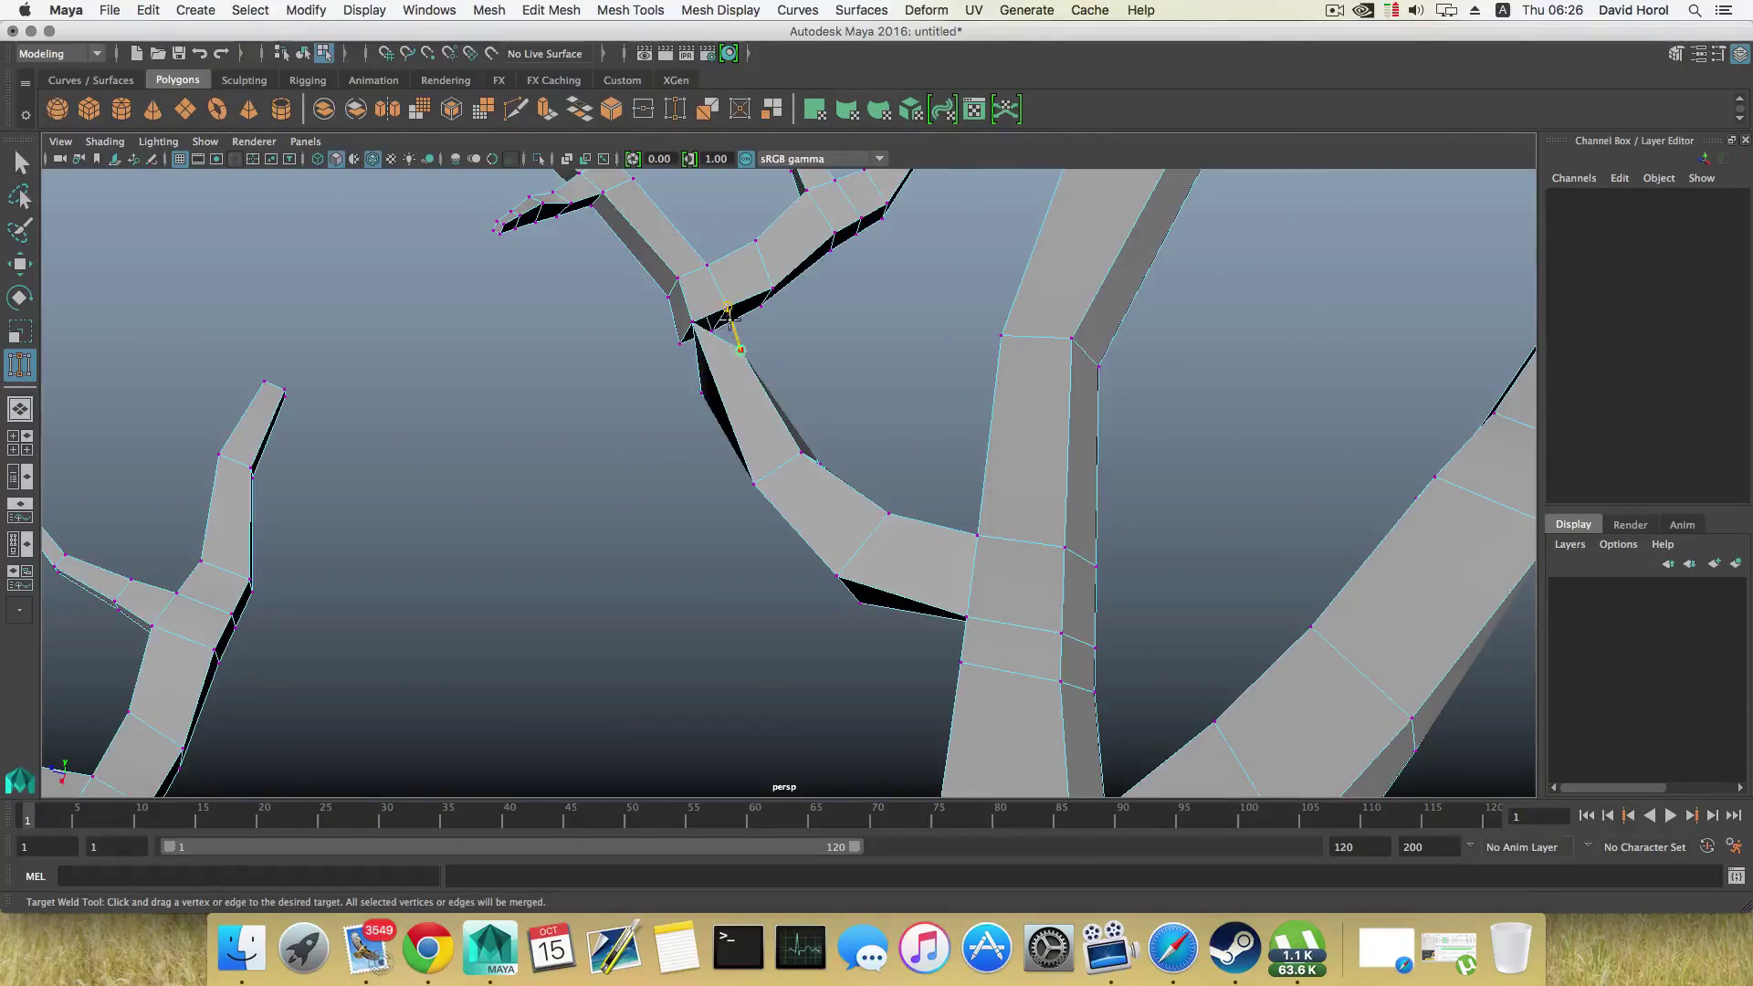
pyautogui.moveTo(729, 317); pyautogui.dragTo(731, 319)
# Step: Delete the cap face at the stub's end, between the stub and the twig base
pyautogui.keyDown('alt'); pyautogui.moveTo(730, 320); pyautogui.dragTo(632, 464); pyautogui.keyUp('alt')
pyautogui.moveTo(630, 464); pyautogui.dragTo(626, 511, button='right')
pyautogui.press('q')
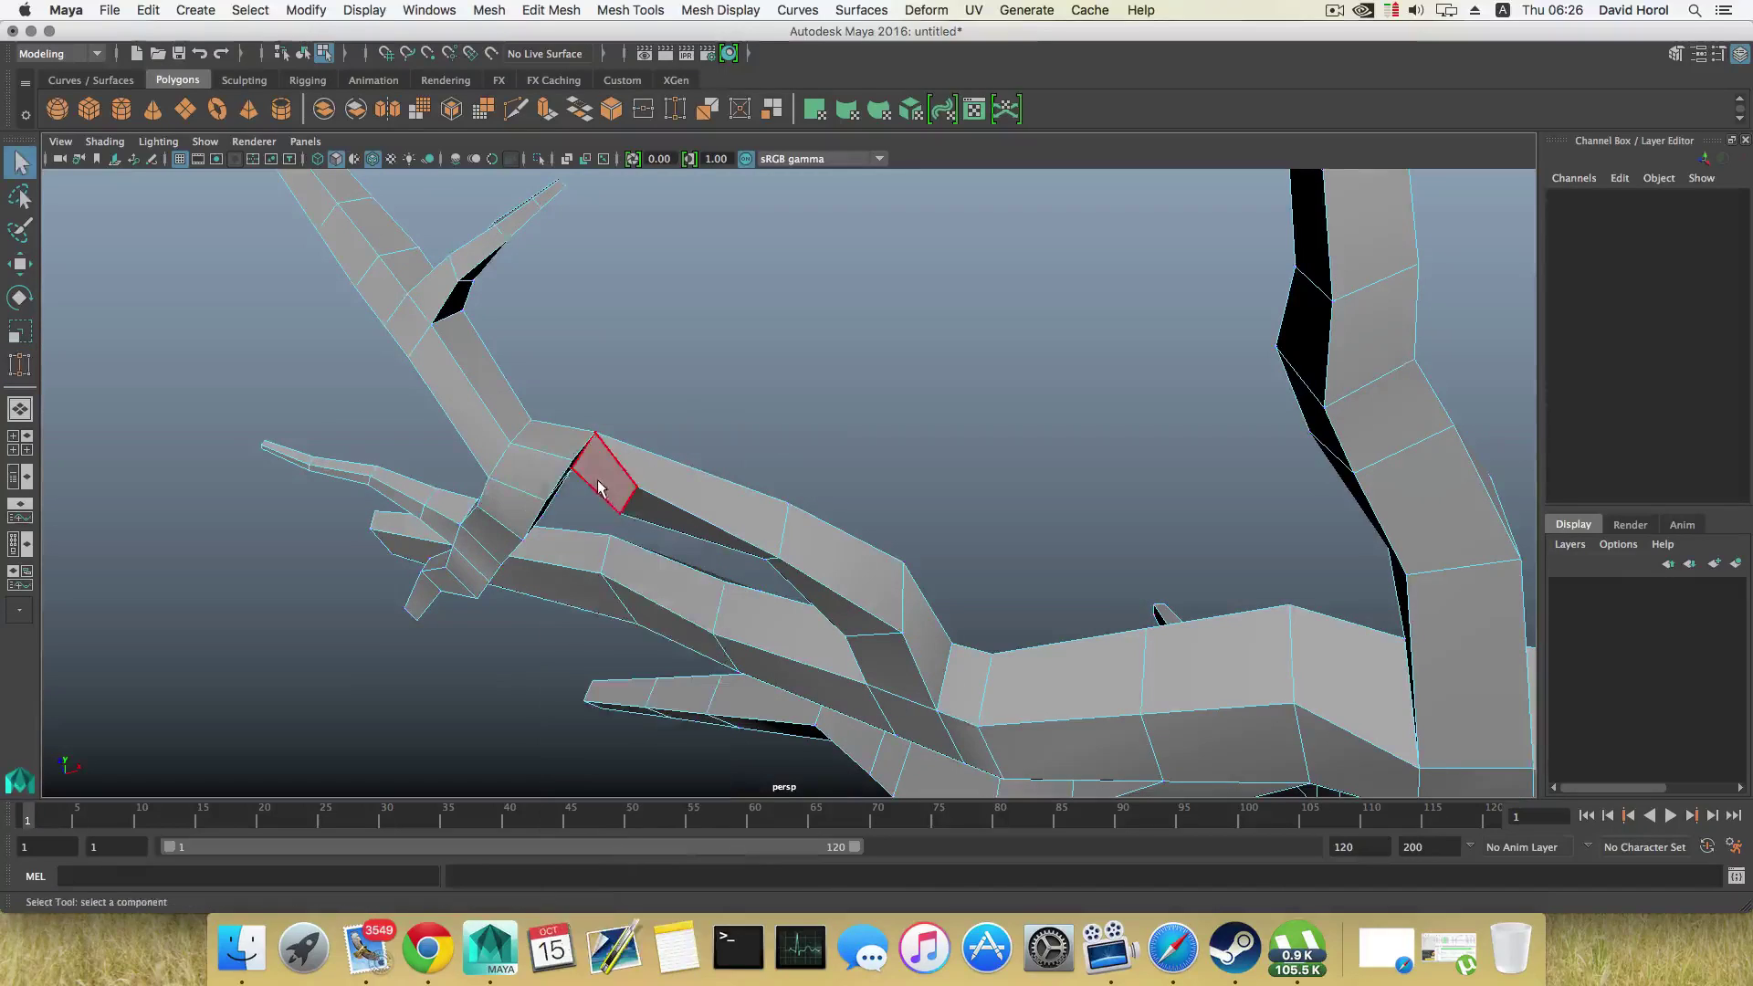
pyautogui.click(599, 487)
pyautogui.press('Delete')
# Step: Target-weld the stub's remaining end vertices to the twig base to close the joint, and return to object selection
pyautogui.keyDown('alt'); pyautogui.moveTo(657, 496); pyautogui.dragTo(594, 296); pyautogui.keyUp('alt')
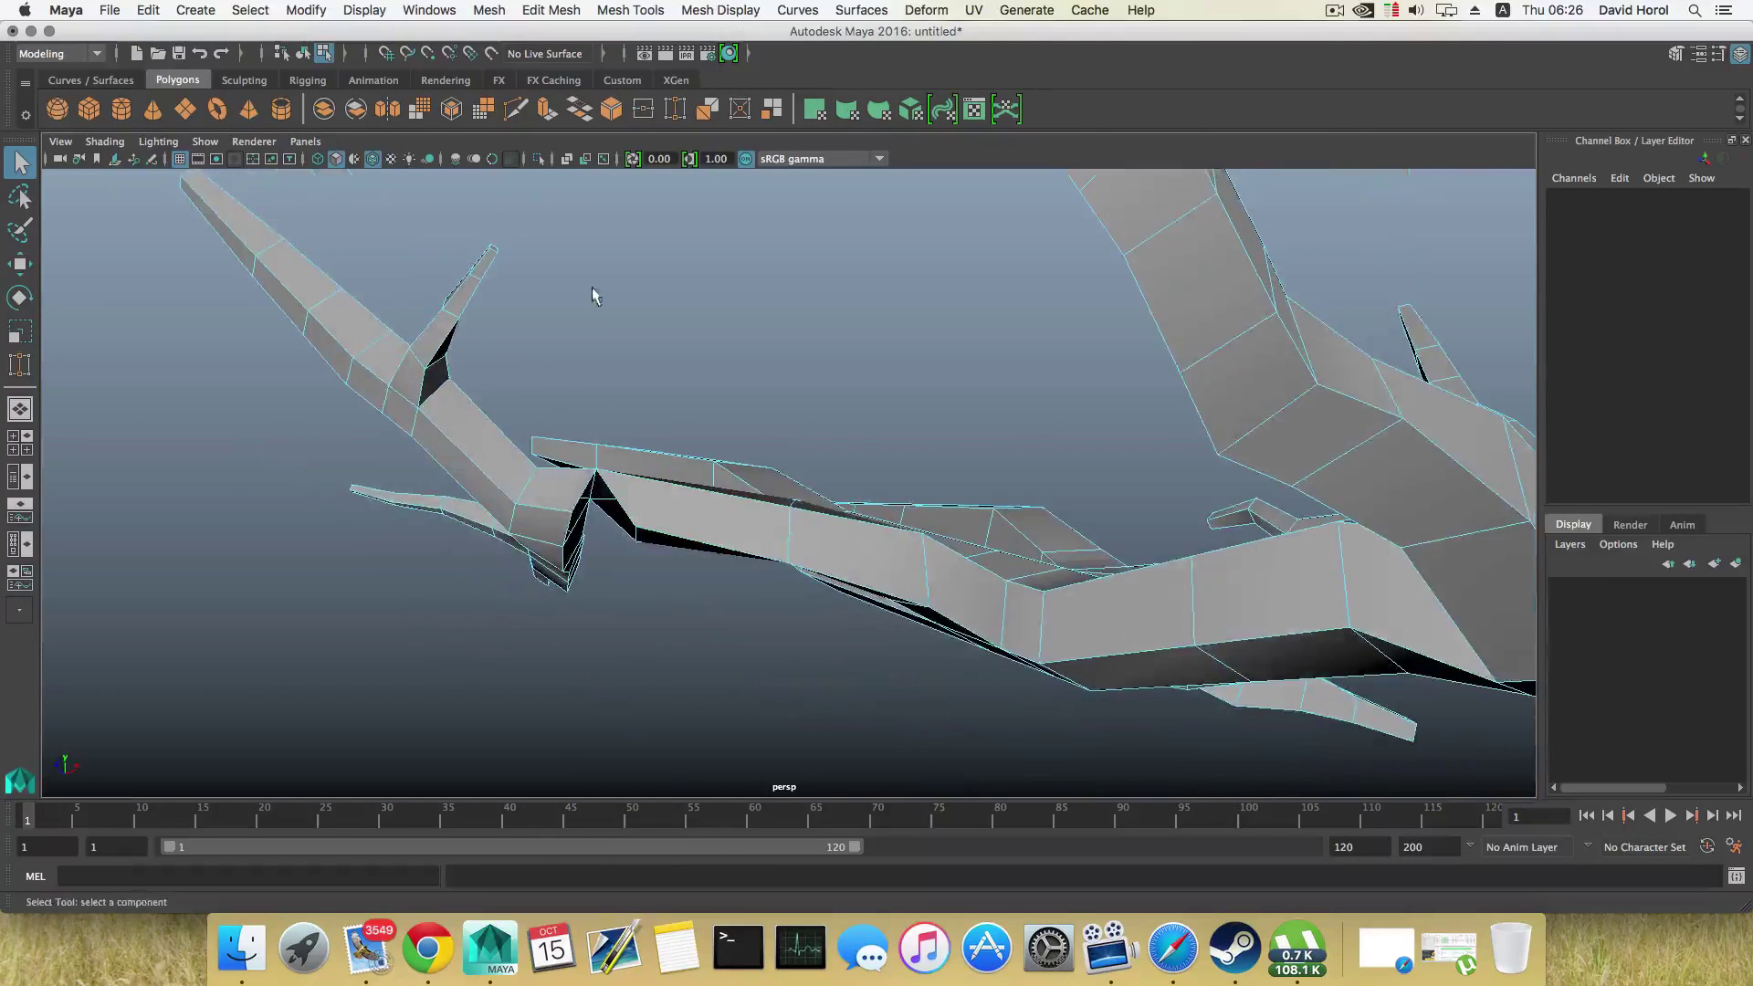
pyautogui.click(634, 13)
pyautogui.click(660, 287)
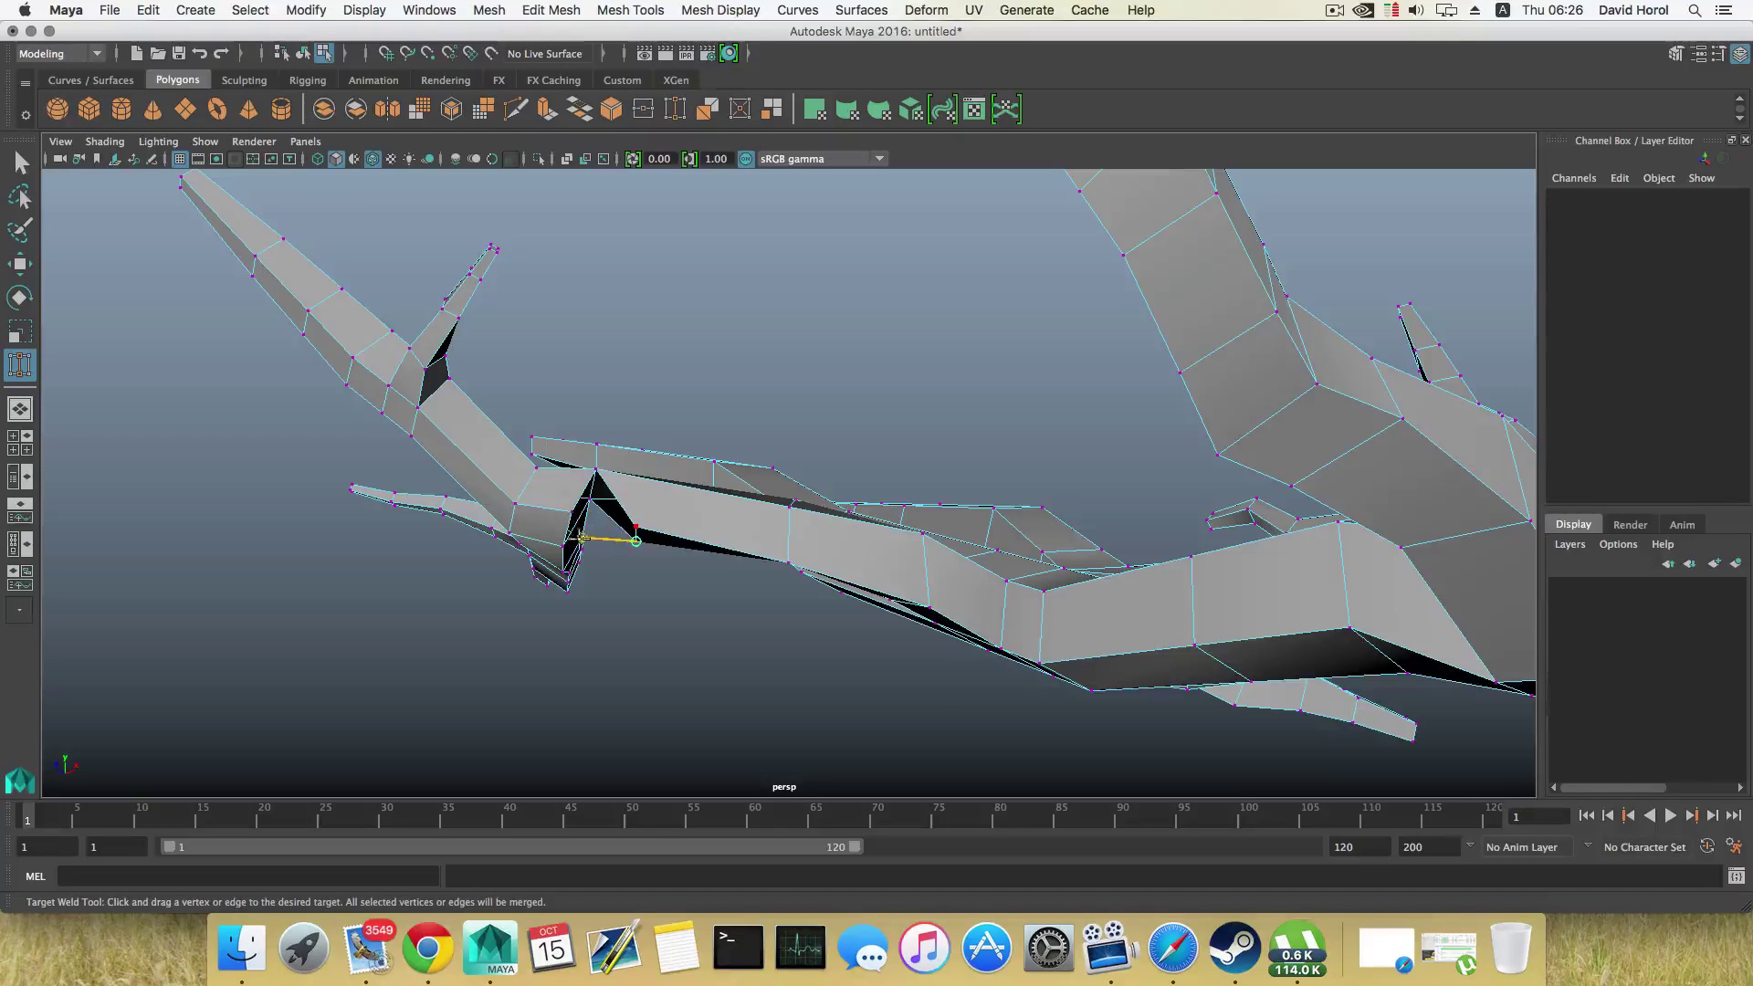
pyautogui.keyDown('alt'); pyautogui.moveTo(637, 522); pyautogui.dragTo(624, 531); pyautogui.keyUp('alt')
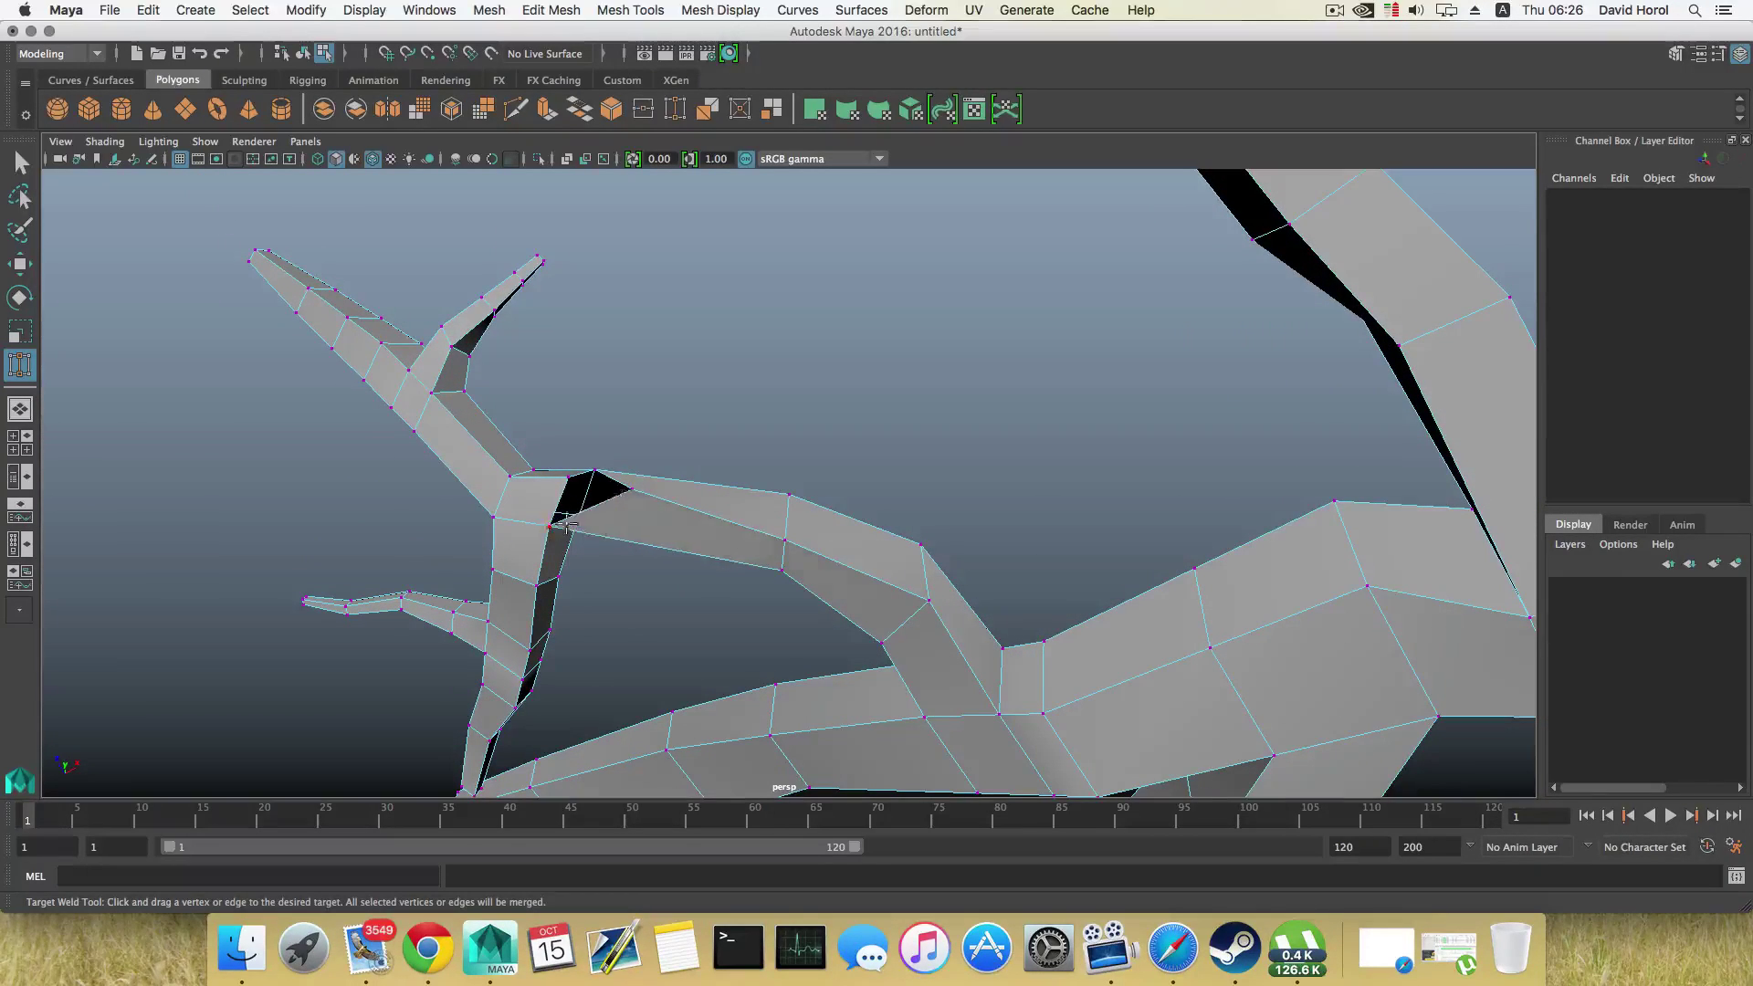
pyautogui.keyDown('alt'); pyautogui.moveTo(610, 498); pyautogui.dragTo(649, 529); pyautogui.keyUp('alt')
pyautogui.press('F8')
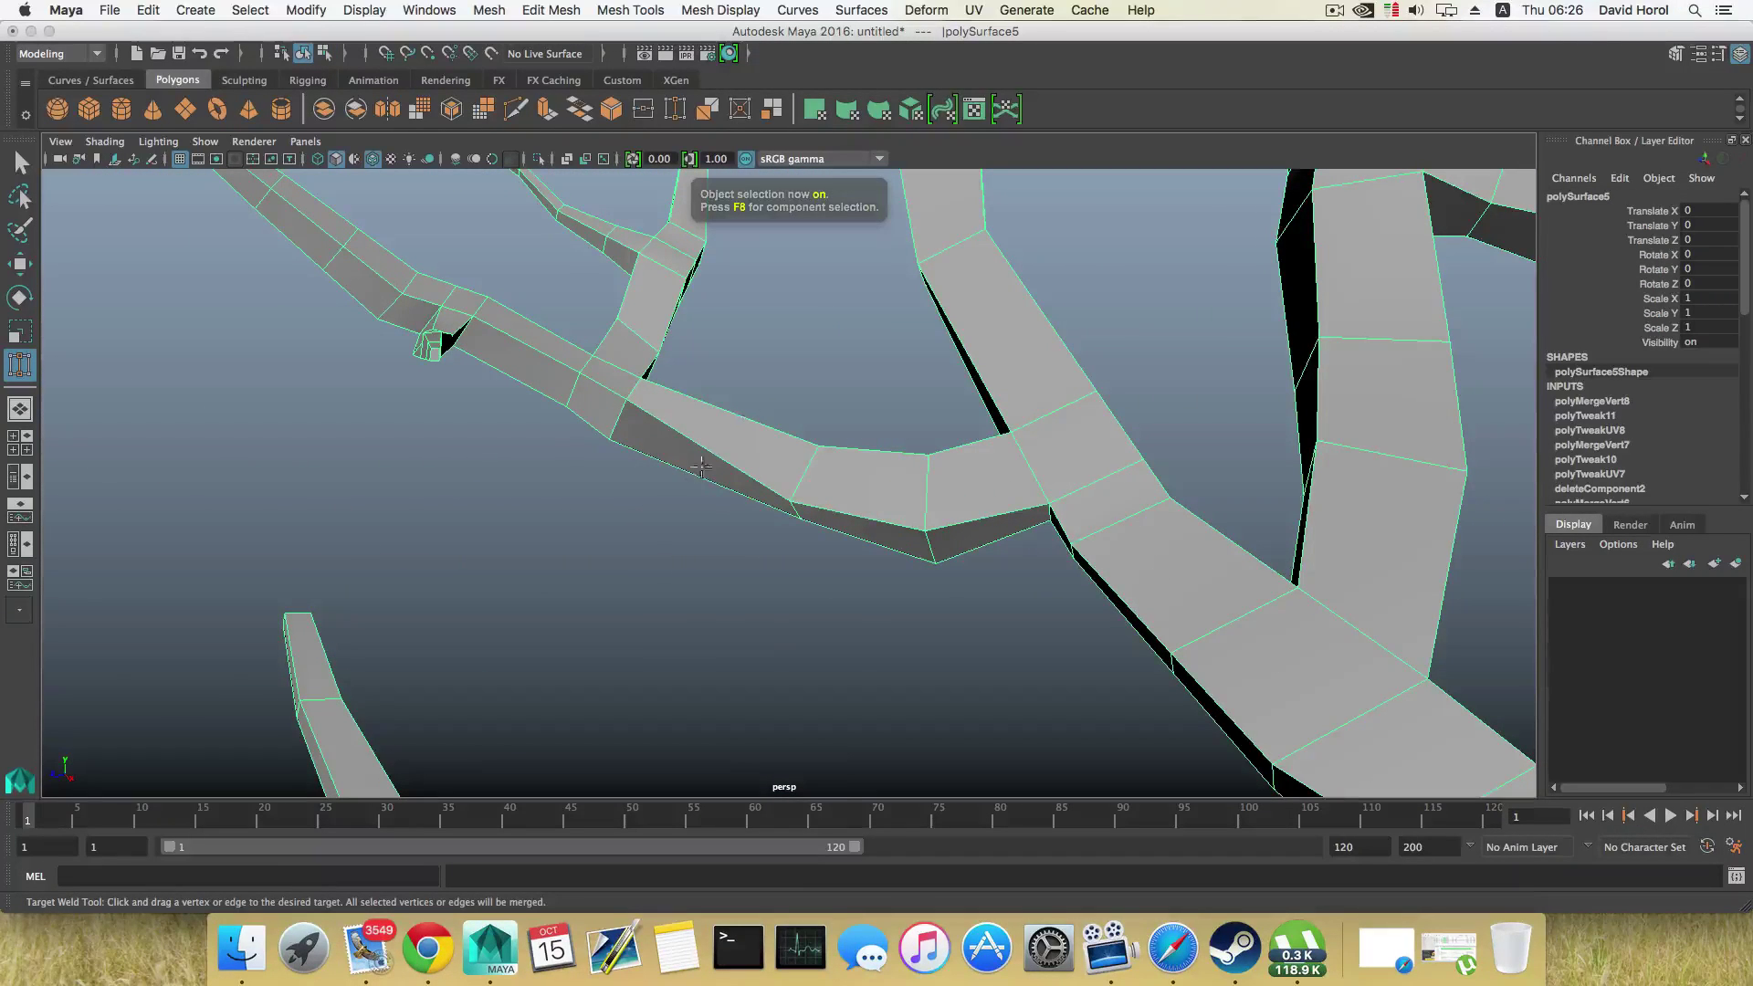
# Step: Insert two edge loops across the last stub segment next to the twig joint
pyautogui.keyDown('shift'); pyautogui.rightClick(746, 417); pyautogui.keyUp('shift')
pyautogui.click(676, 445)
pyautogui.click(722, 466)
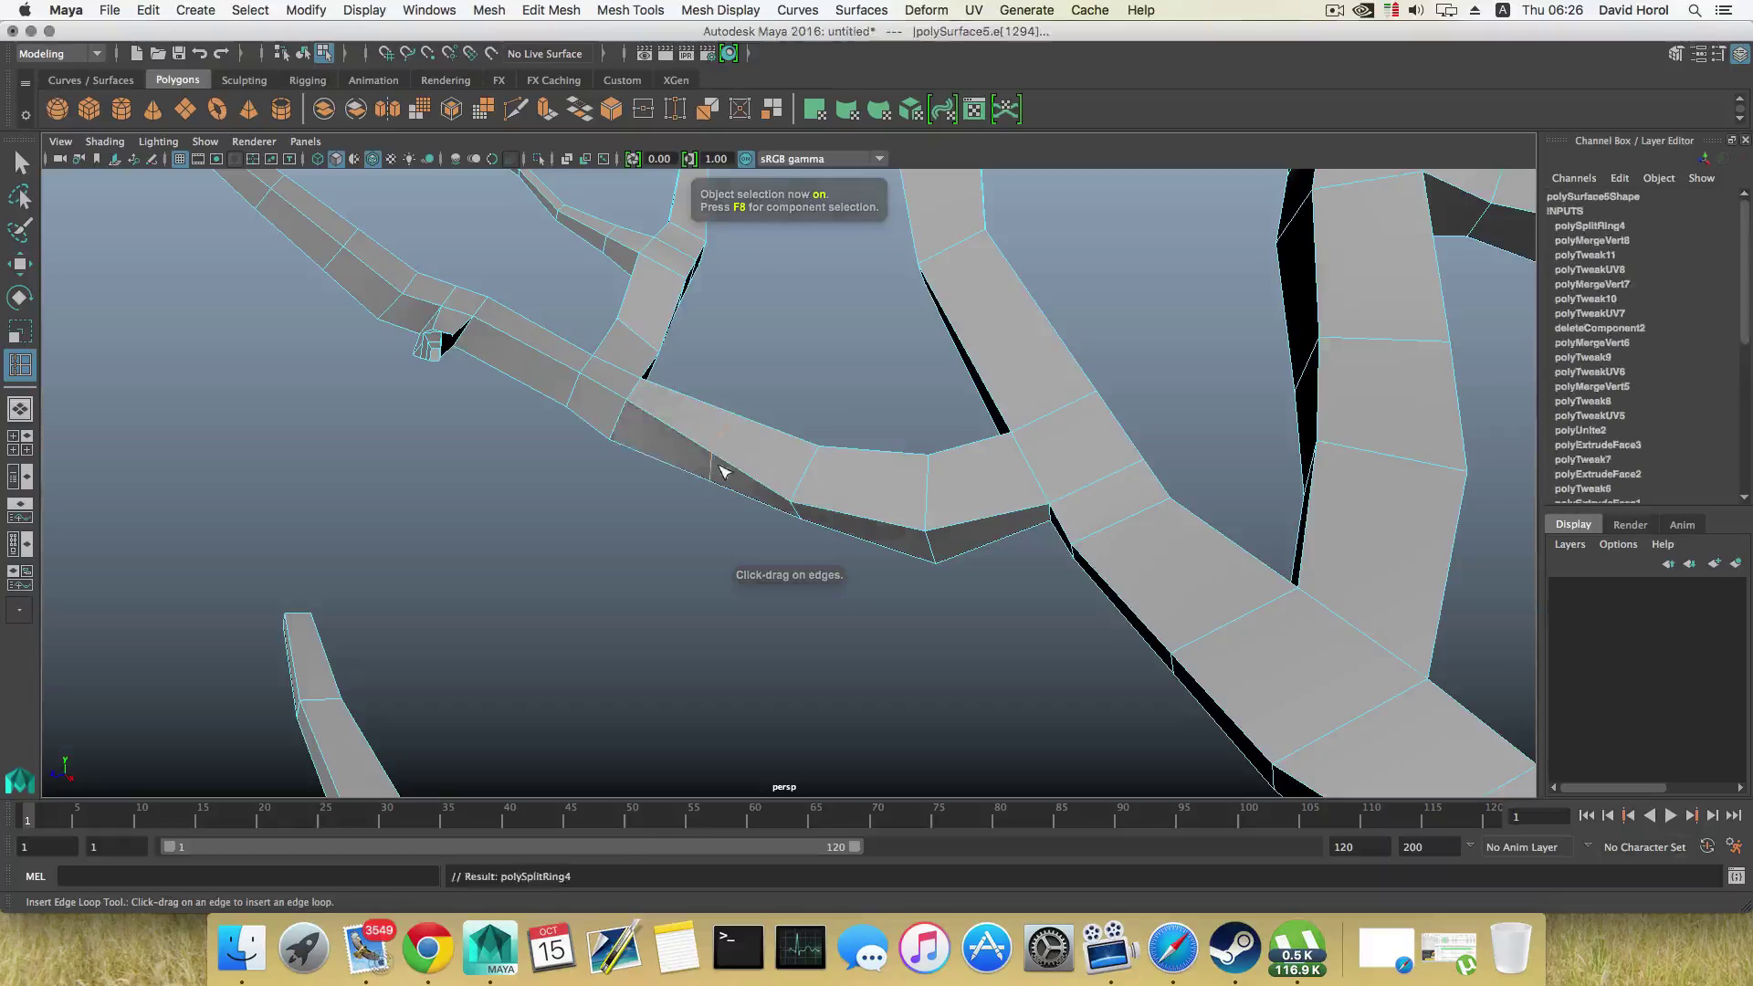
pyautogui.keyDown('alt'); pyautogui.moveTo(721, 469); pyautogui.dragTo(685, 420); pyautogui.keyUp('alt')
pyautogui.click(684, 420)
# Step: Move edges of the new loops outward to round the bend of the stub
pyautogui.keyDown('shift'); pyautogui.moveTo(724, 447); pyautogui.dragTo(739, 425, button='right'); pyautogui.keyUp('shift')
pyautogui.press('w')
pyautogui.click(727, 427)
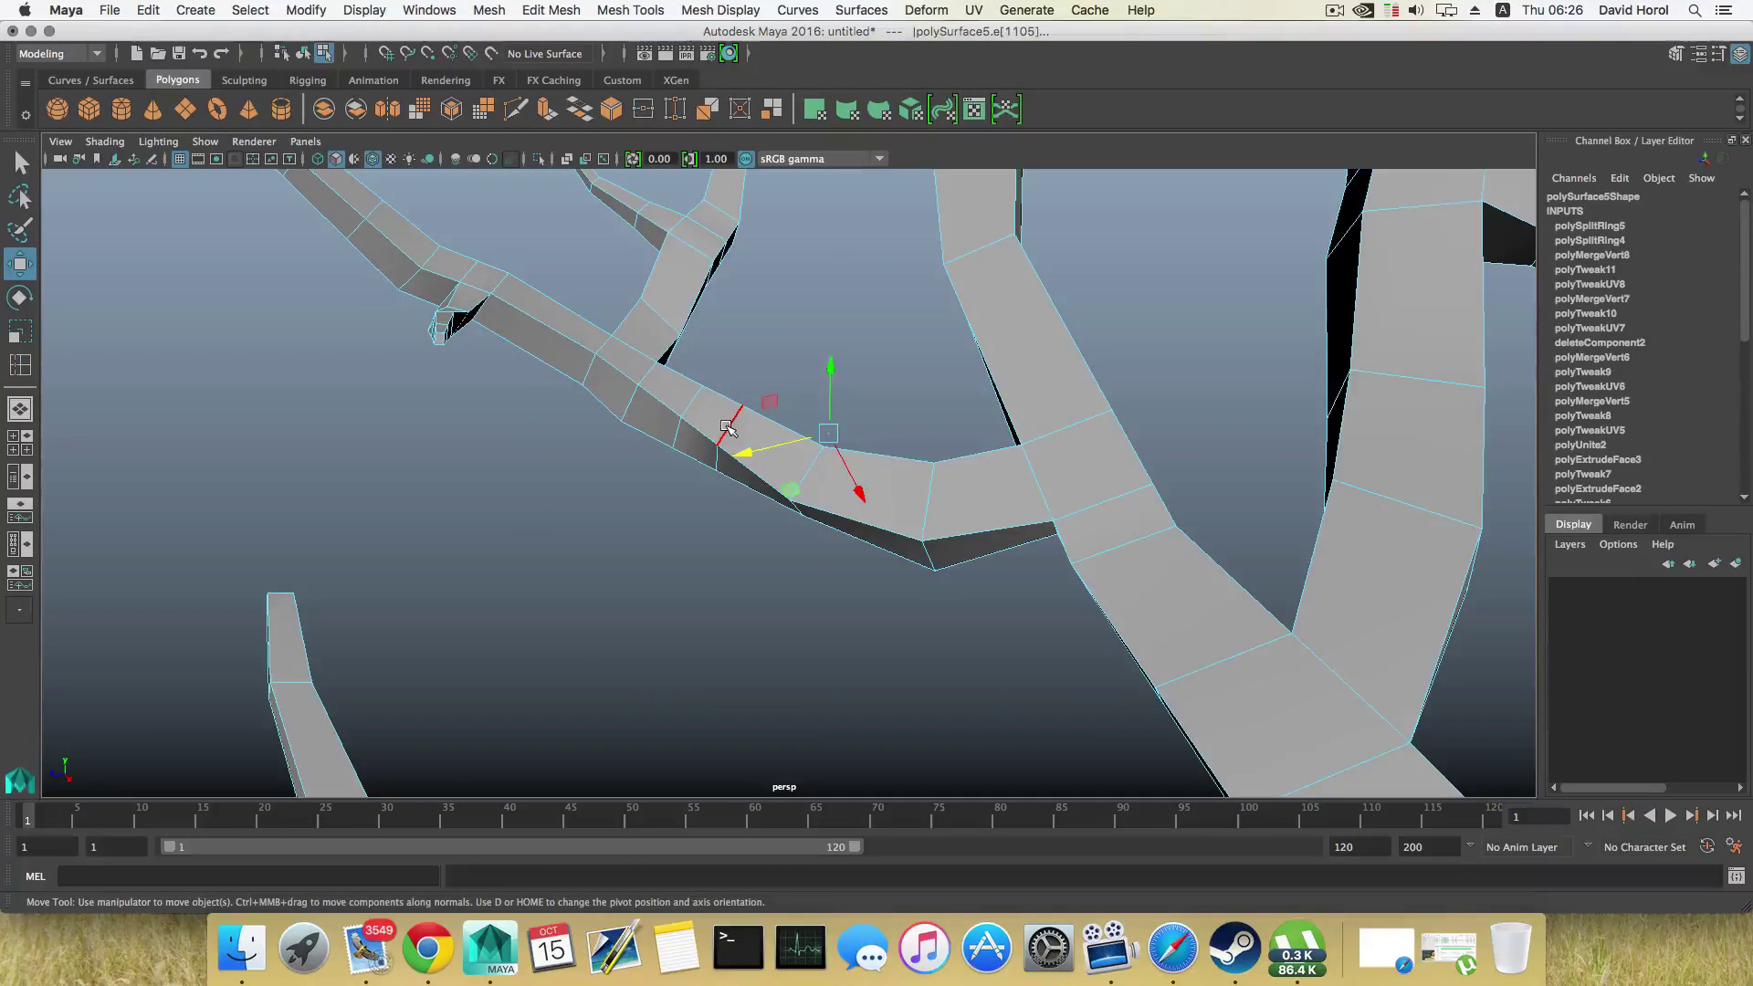
pyautogui.moveTo(746, 484); pyautogui.dragTo(764, 504)
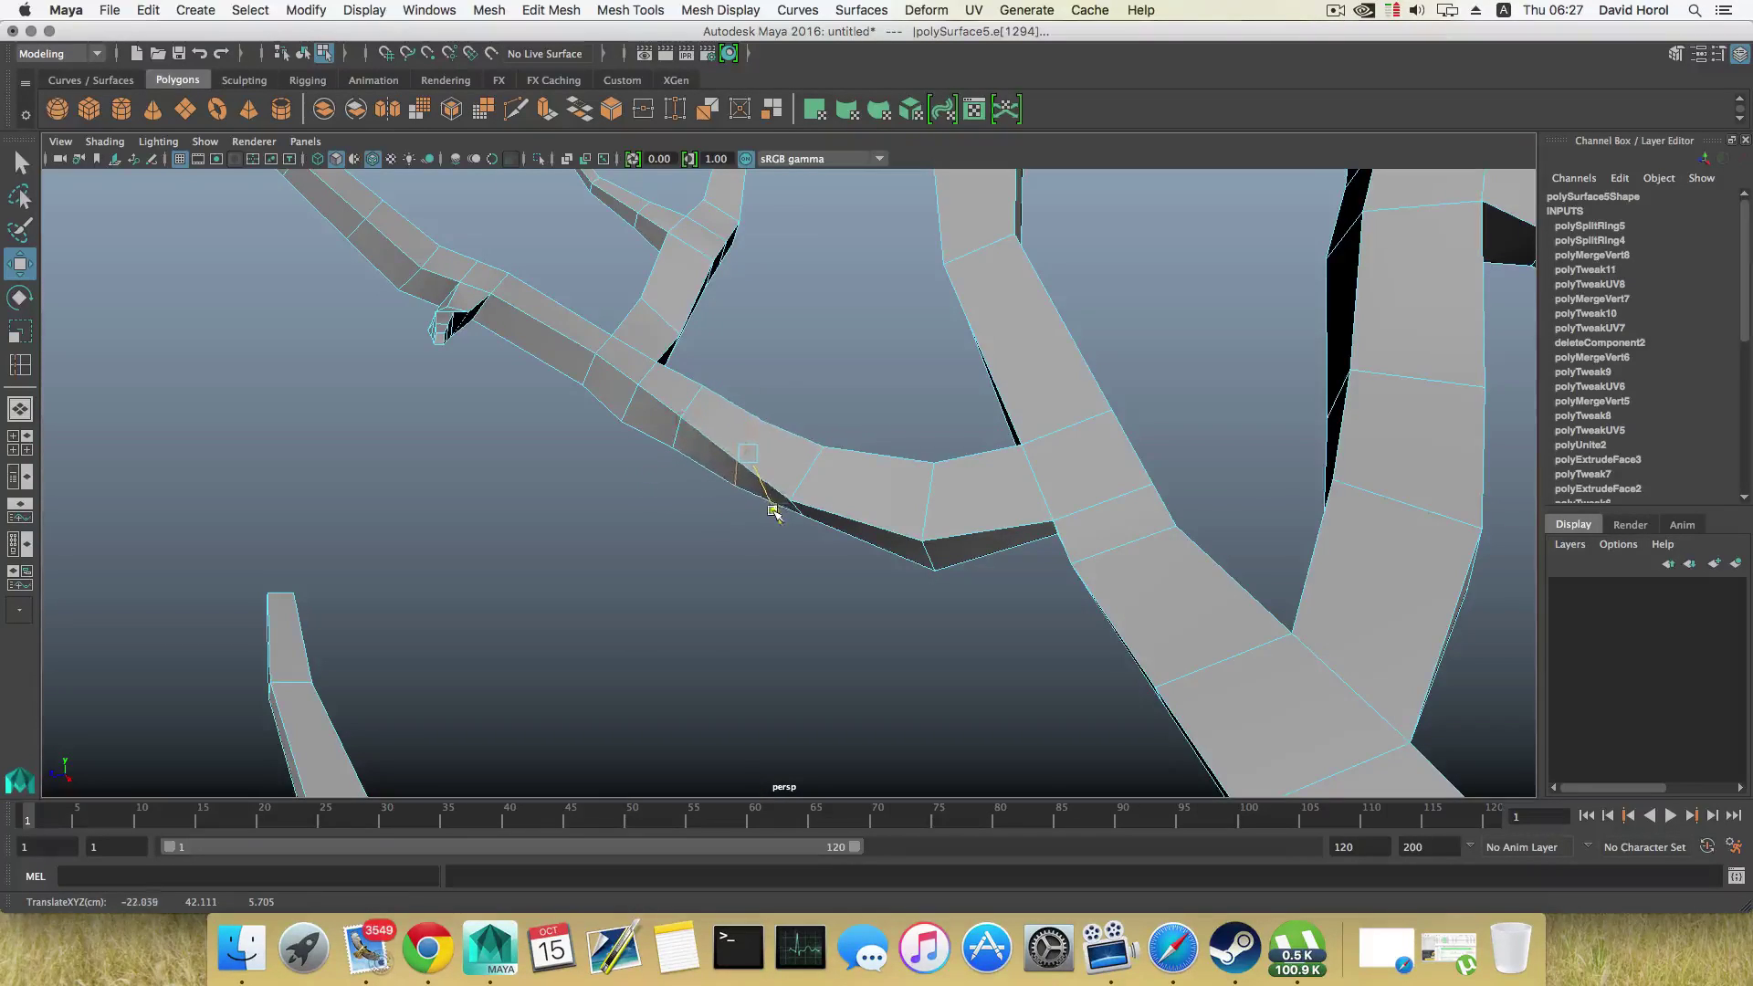
pyautogui.keyDown('alt'); pyautogui.moveTo(696, 501); pyautogui.dragTo(973, 525); pyautogui.keyUp('alt')
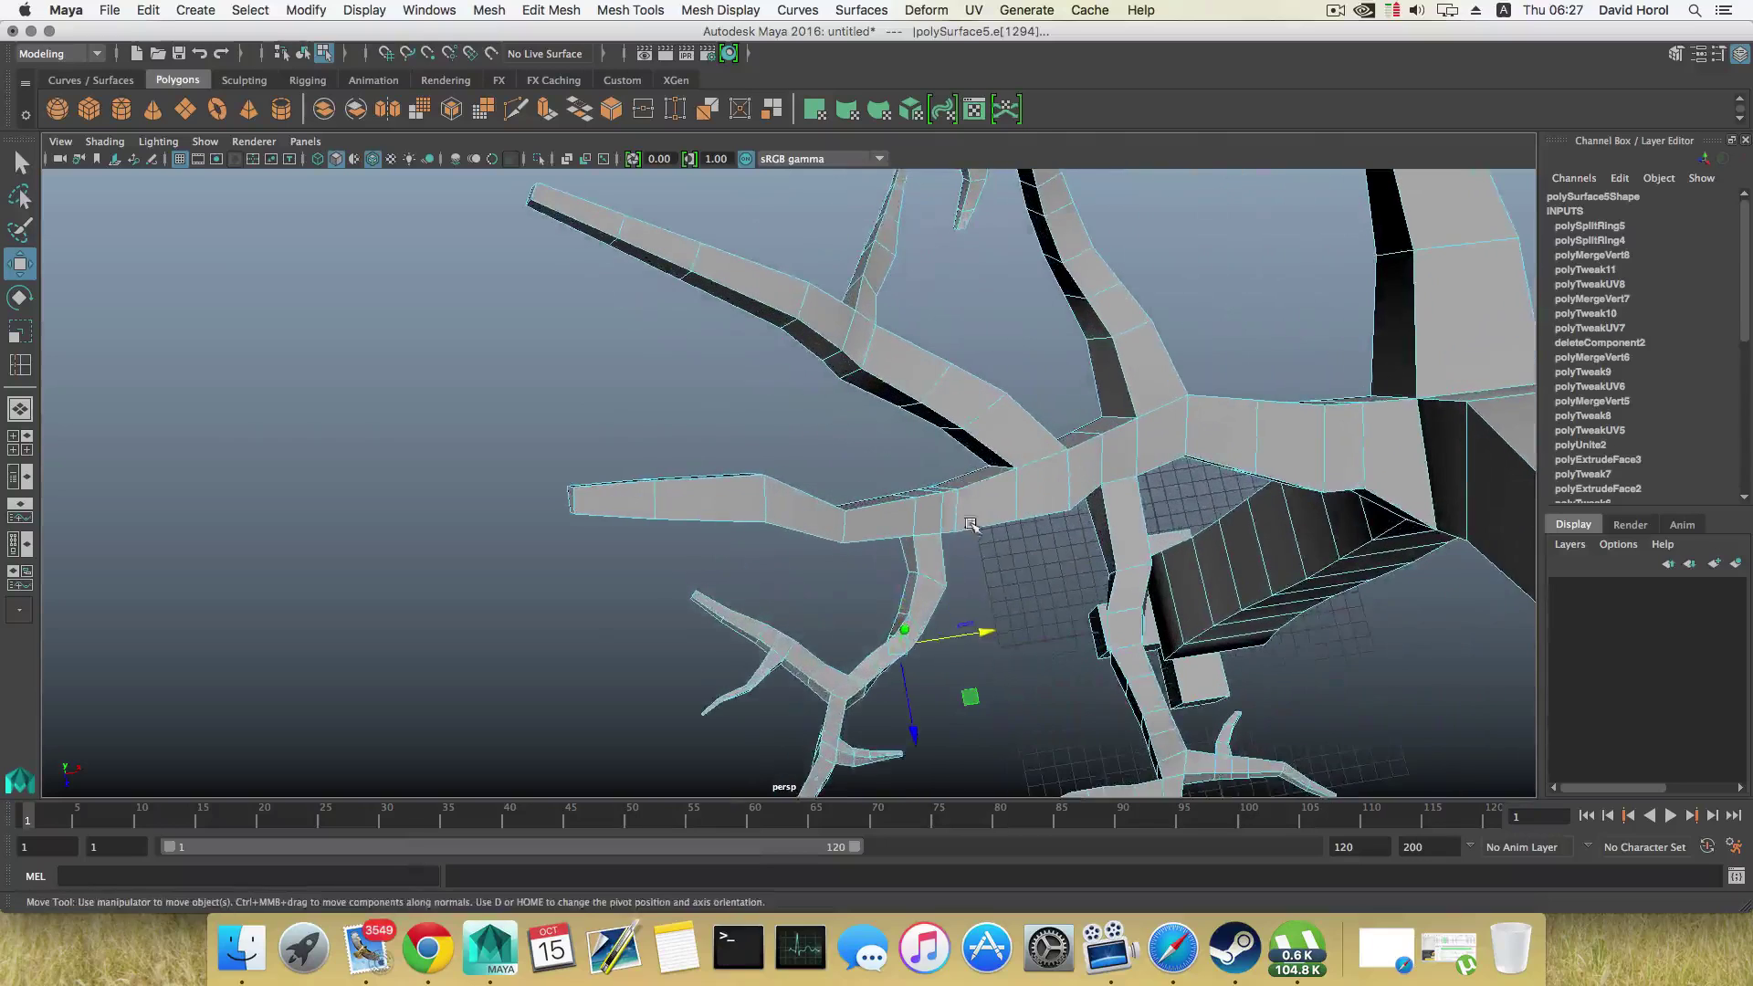
# Step: Move the vertices along one side of the limb's outer segments inward to slim it towards the tip
pyautogui.rightClick(824, 477)
pyautogui.moveTo(824, 476); pyautogui.dragTo(775, 471, button='right')
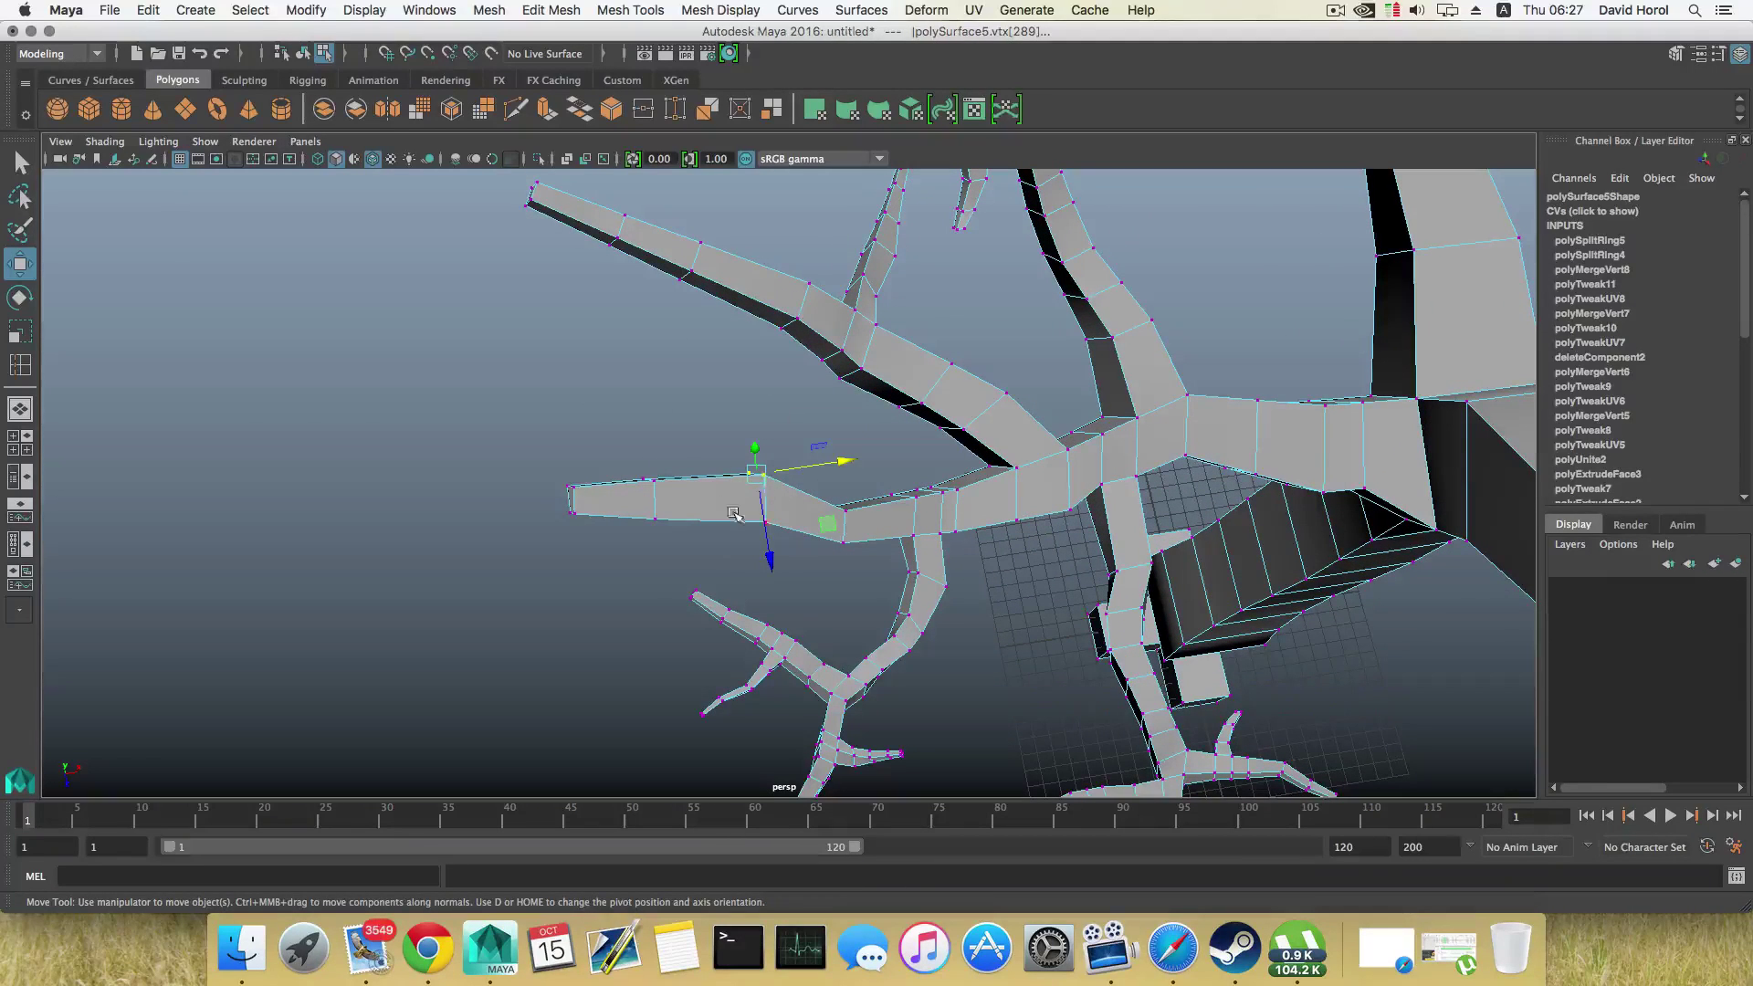
pyautogui.moveTo(768, 557); pyautogui.dragTo(772, 575, button='middle')
pyautogui.moveTo(645, 444); pyautogui.dragTo(667, 502)
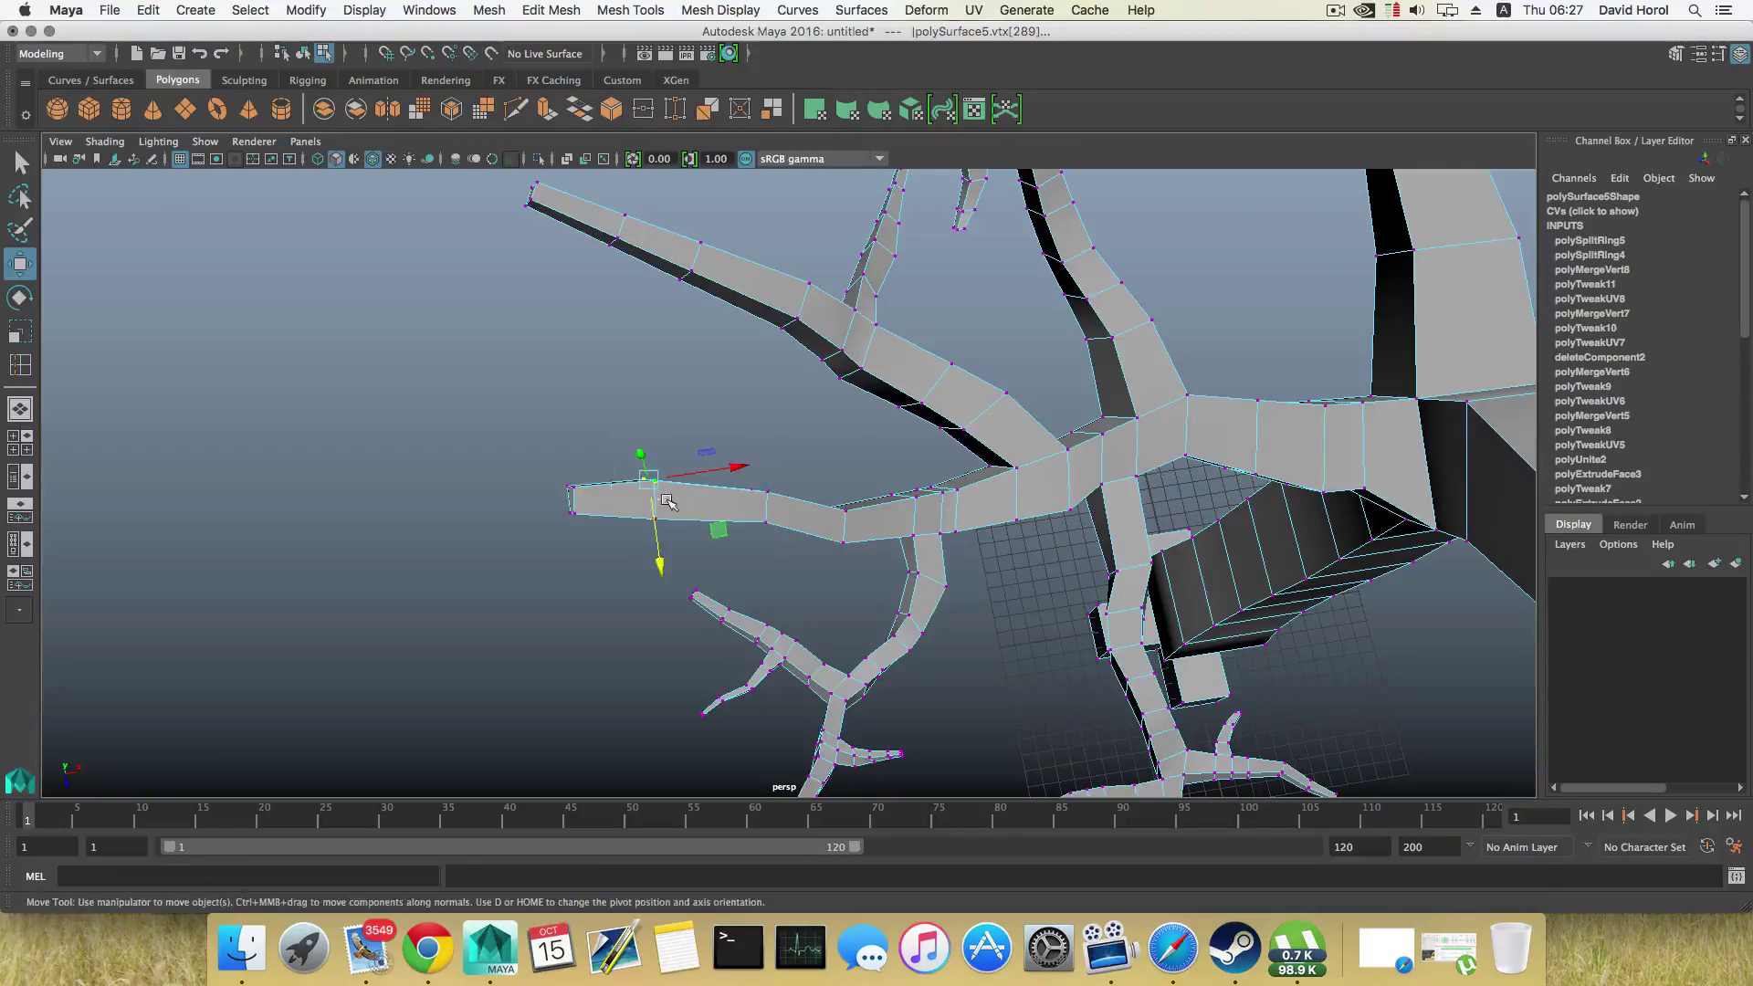
pyautogui.moveTo(657, 550); pyautogui.dragTo(661, 572, button='middle')
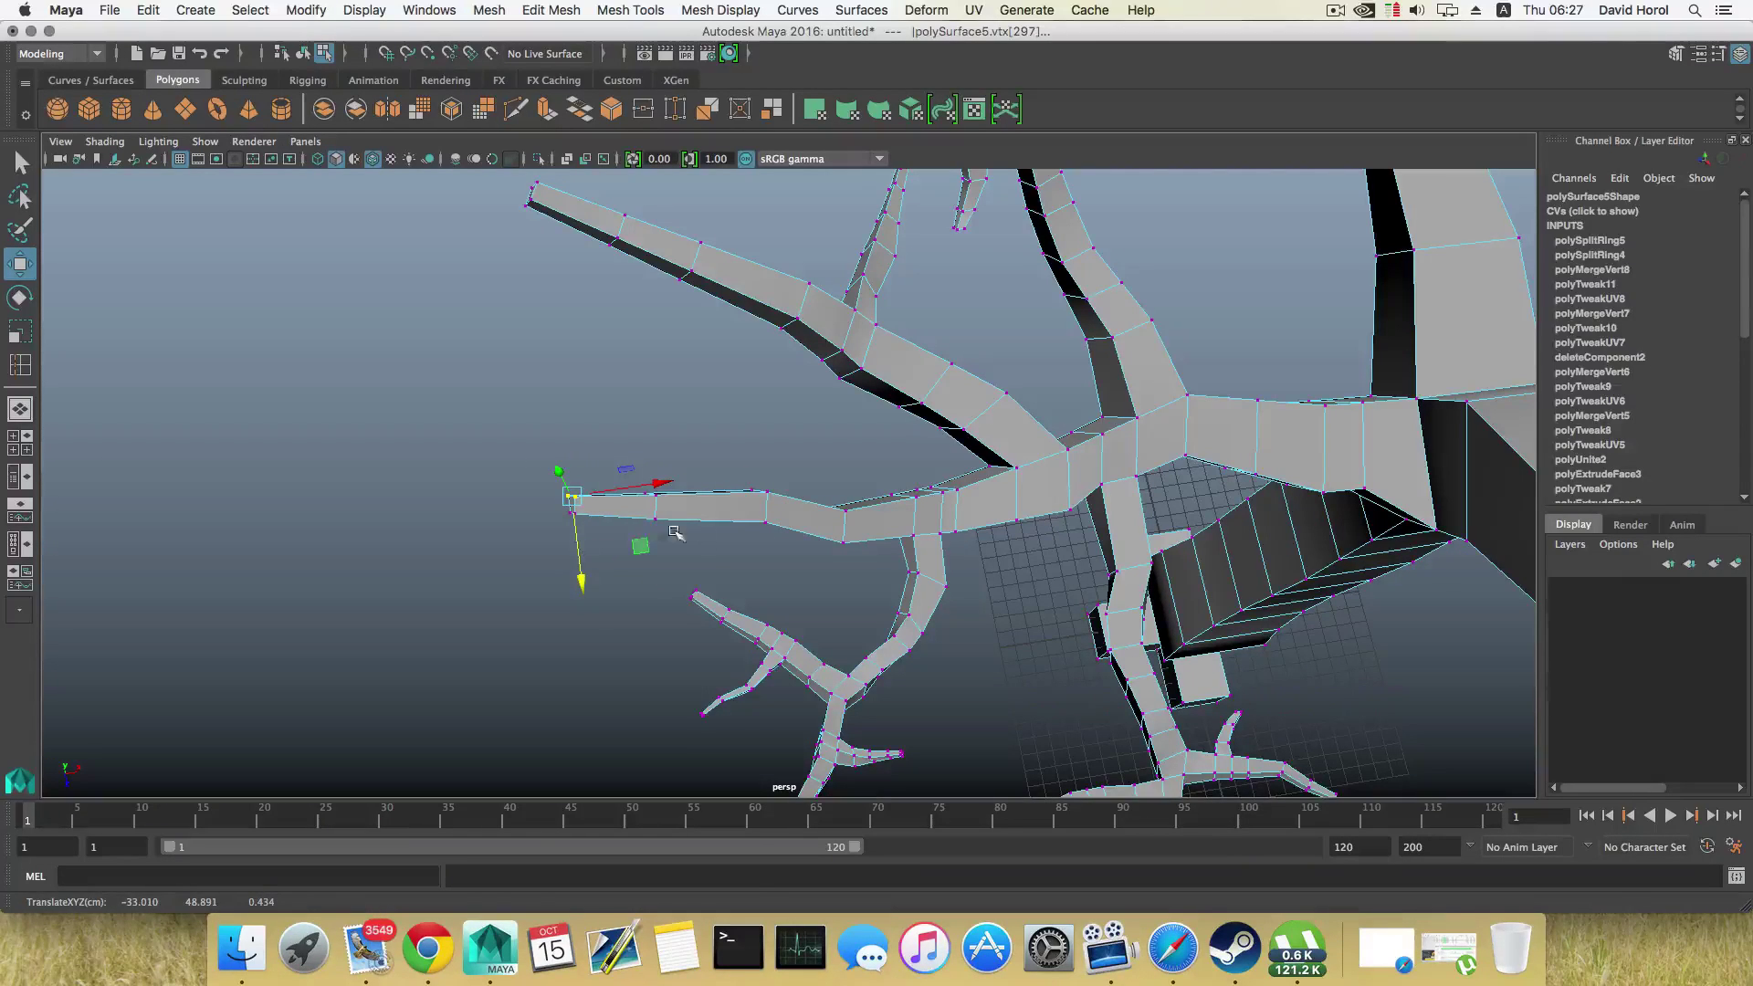
pyautogui.press('F8')
# Step: Select all faces of the crown of branches above the trunk
pyautogui.keyDown('alt'); pyautogui.moveTo(767, 509); pyautogui.dragTo(637, 546); pyautogui.keyUp('alt')
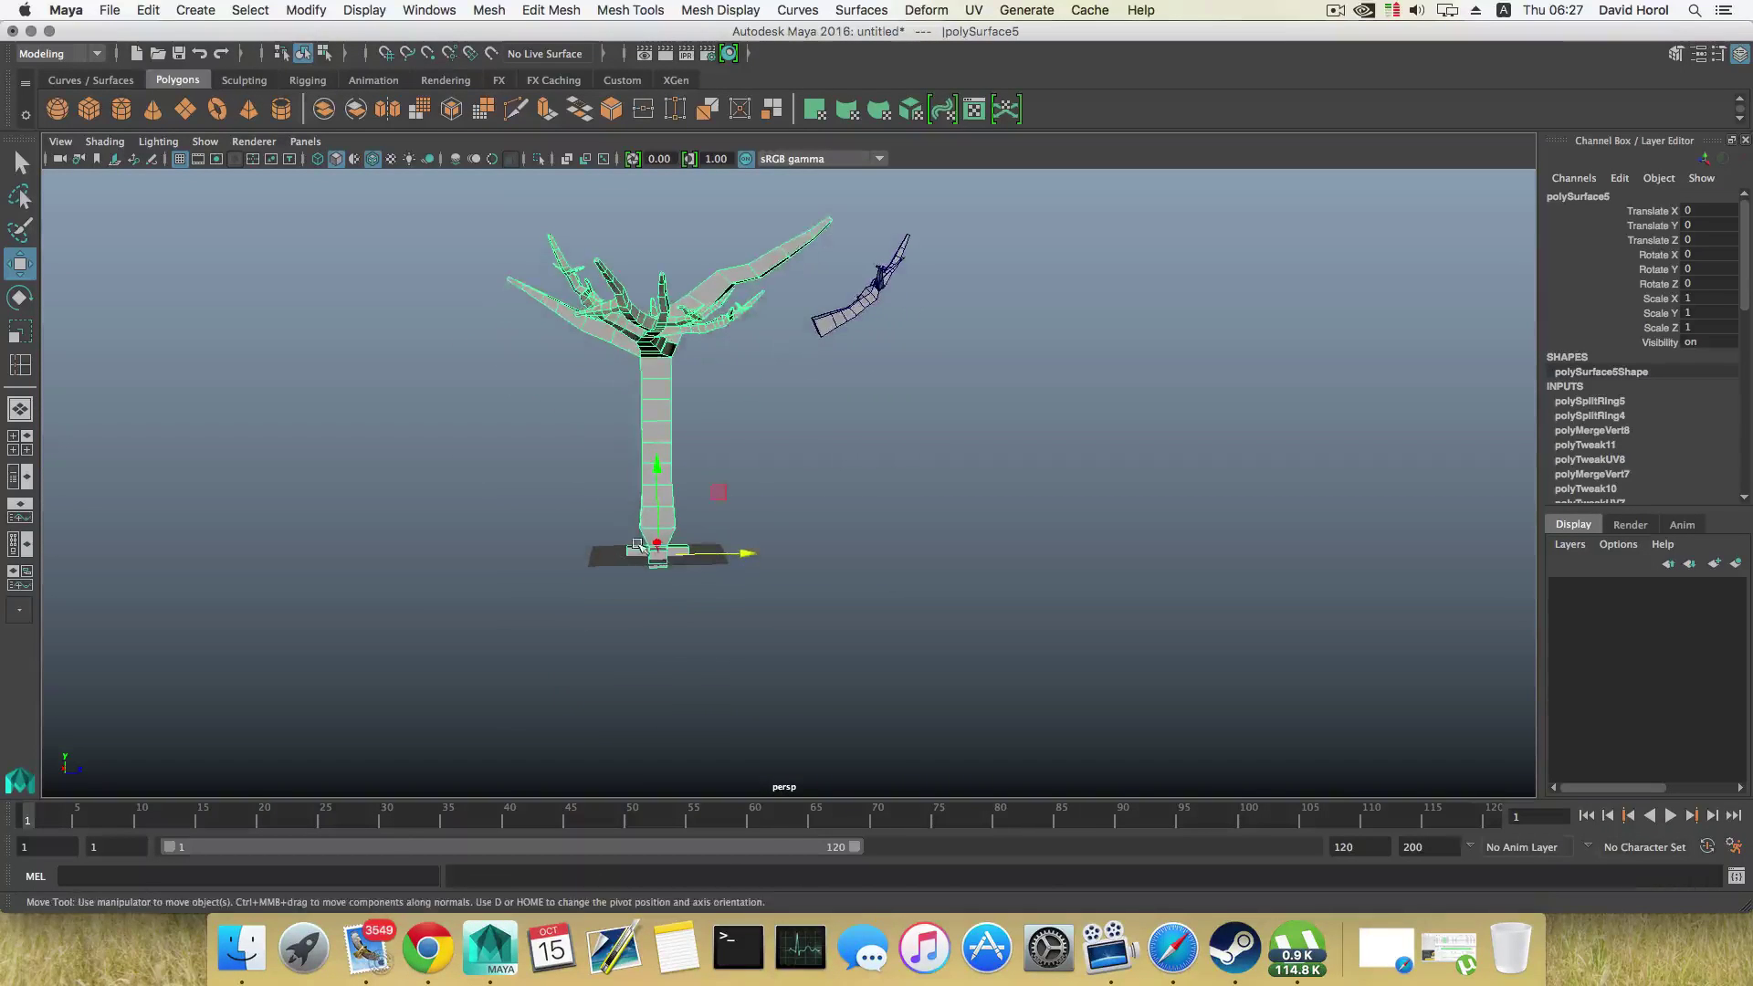
pyautogui.keyDown('alt'); pyautogui.moveTo(662, 465); pyautogui.dragTo(566, 466); pyautogui.keyUp('alt')
pyautogui.rightClick(561, 457)
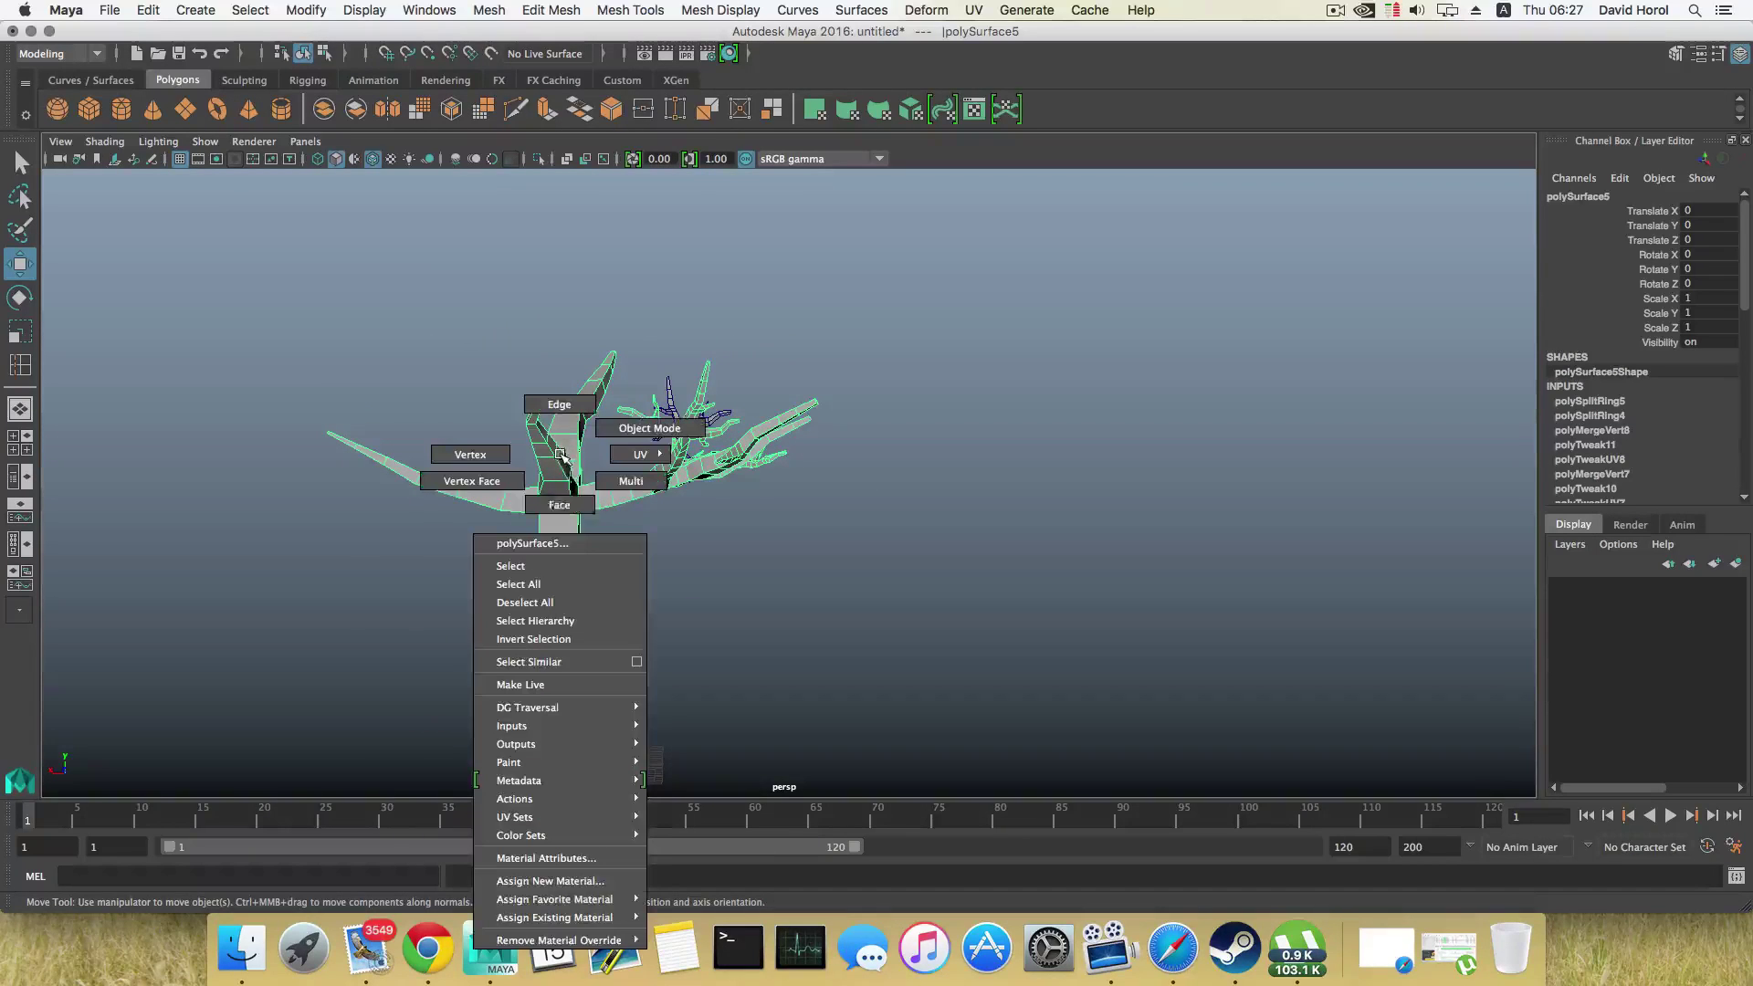
pyautogui.click(562, 504)
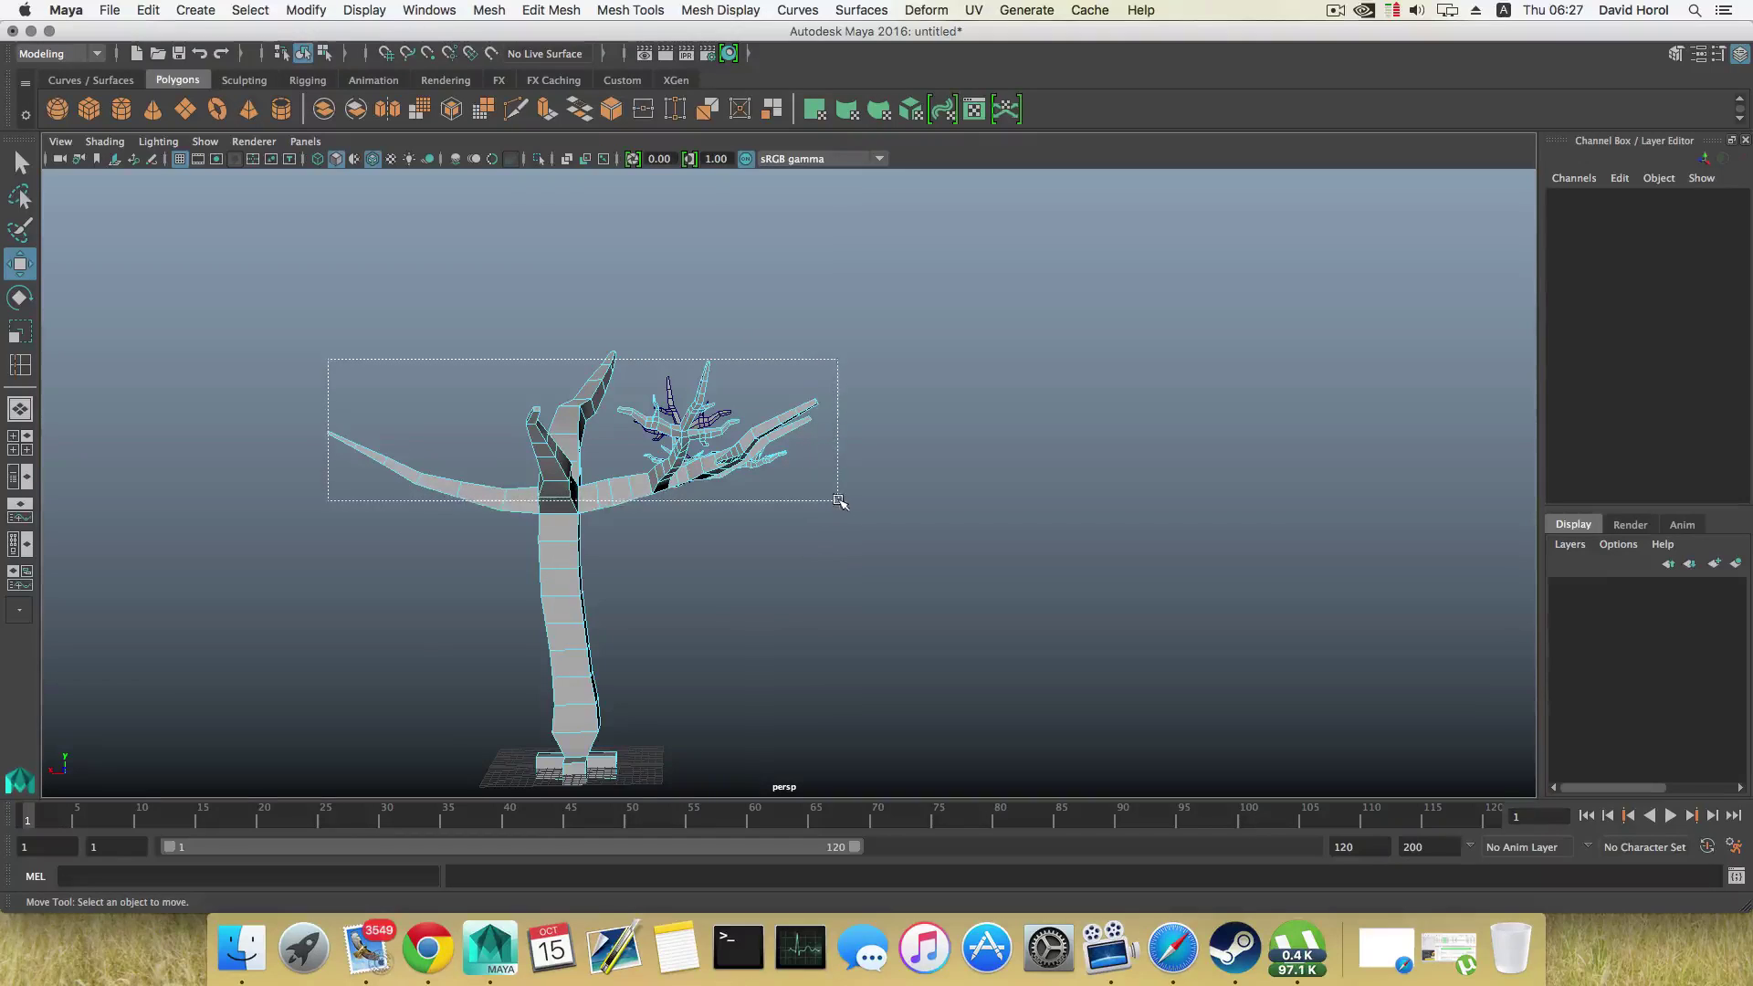
pyautogui.moveTo(843, 500); pyautogui.dragTo(639, 504)
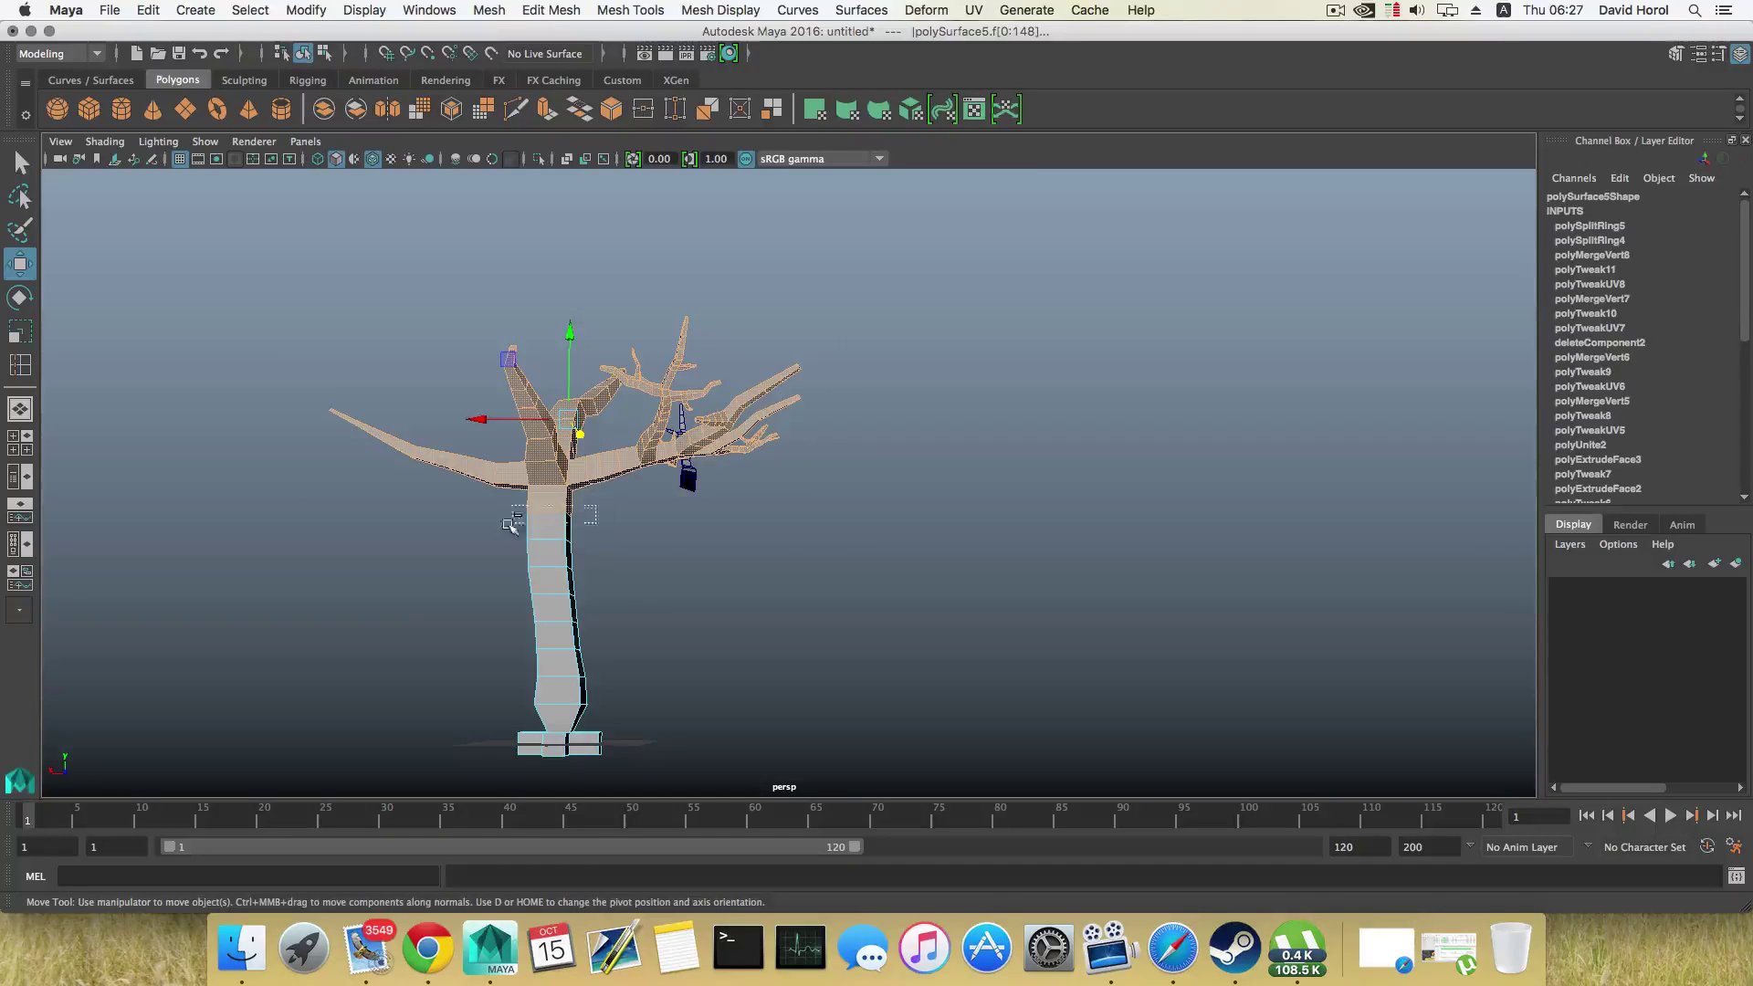
# Step: Examine the crown's face selection from several sides, checking the branches and where they meet the trunk
pyautogui.keyDown('alt'); pyautogui.moveTo(453, 602); pyautogui.dragTo(811, 508); pyautogui.keyUp('alt')
pyautogui.keyDown('alt'); pyautogui.moveTo(810, 507); pyautogui.dragTo(599, 583, button='middle'); pyautogui.keyUp('alt')
pyautogui.keyDown('alt'); pyautogui.moveTo(739, 618); pyautogui.dragTo(782, 559, button='right'); pyautogui.keyUp('alt')
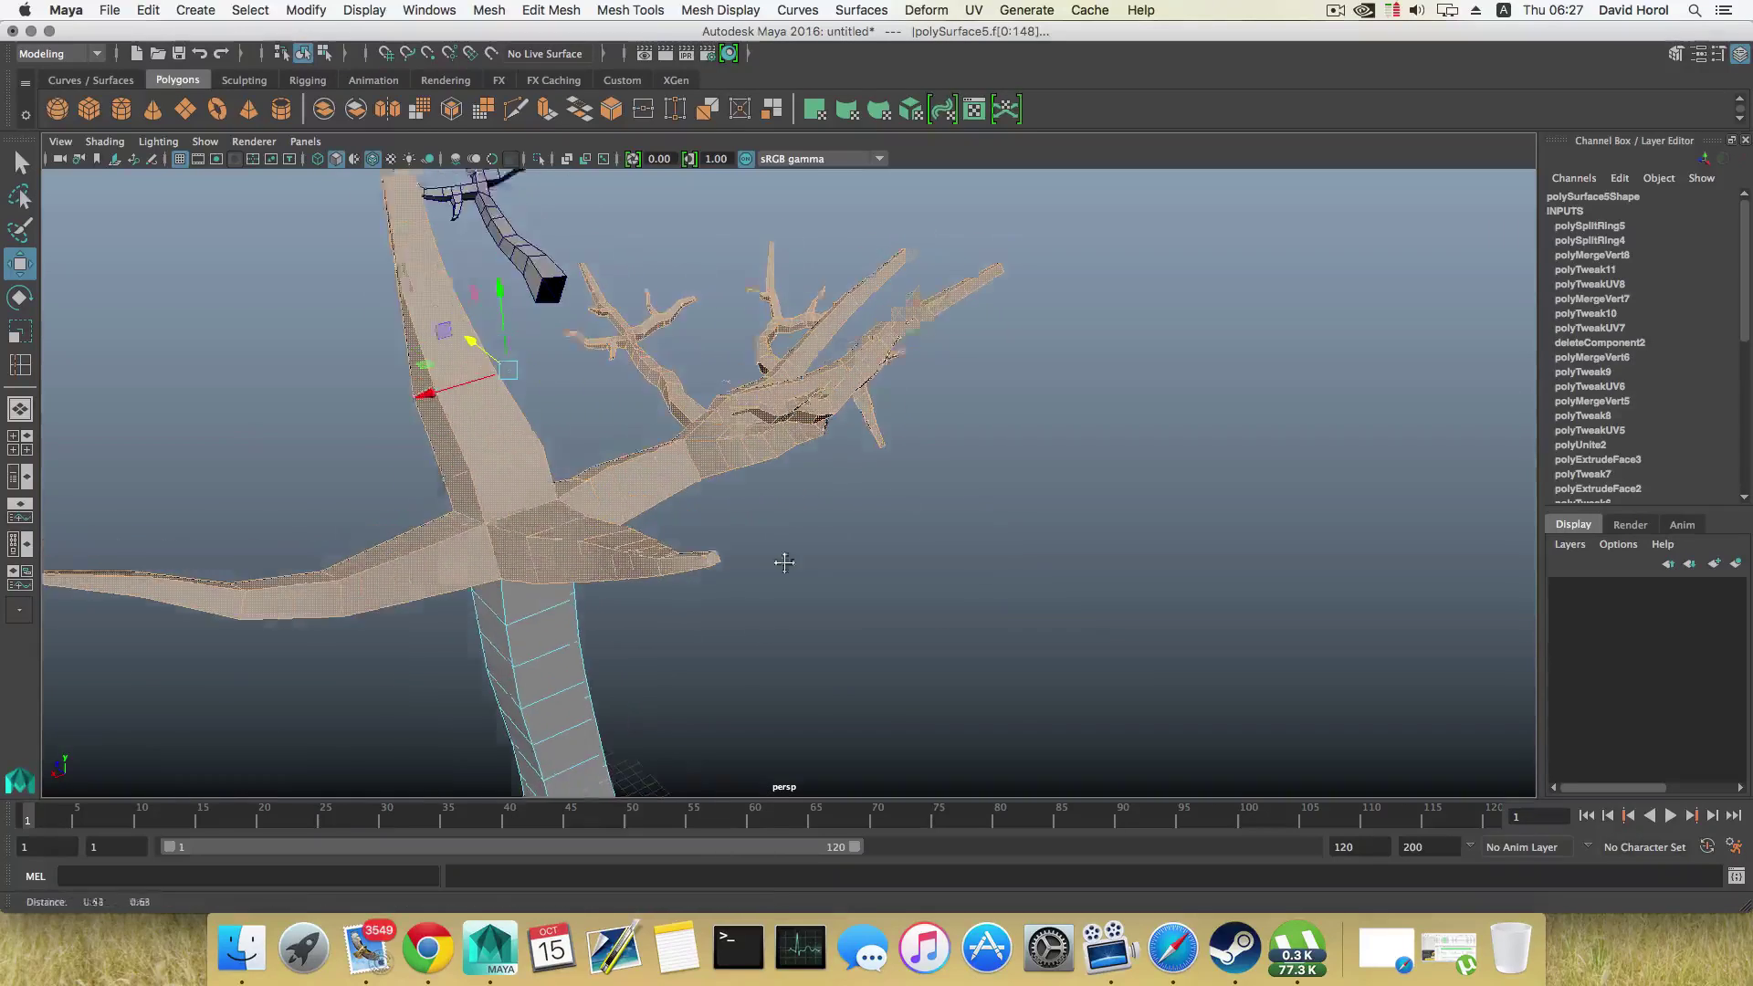
pyautogui.keyDown('alt'); pyautogui.moveTo(782, 560); pyautogui.dragTo(888, 520); pyautogui.keyUp('alt')
pyautogui.keyDown('alt'); pyautogui.moveTo(858, 502); pyautogui.dragTo(655, 556, button='middle'); pyautogui.keyUp('alt')
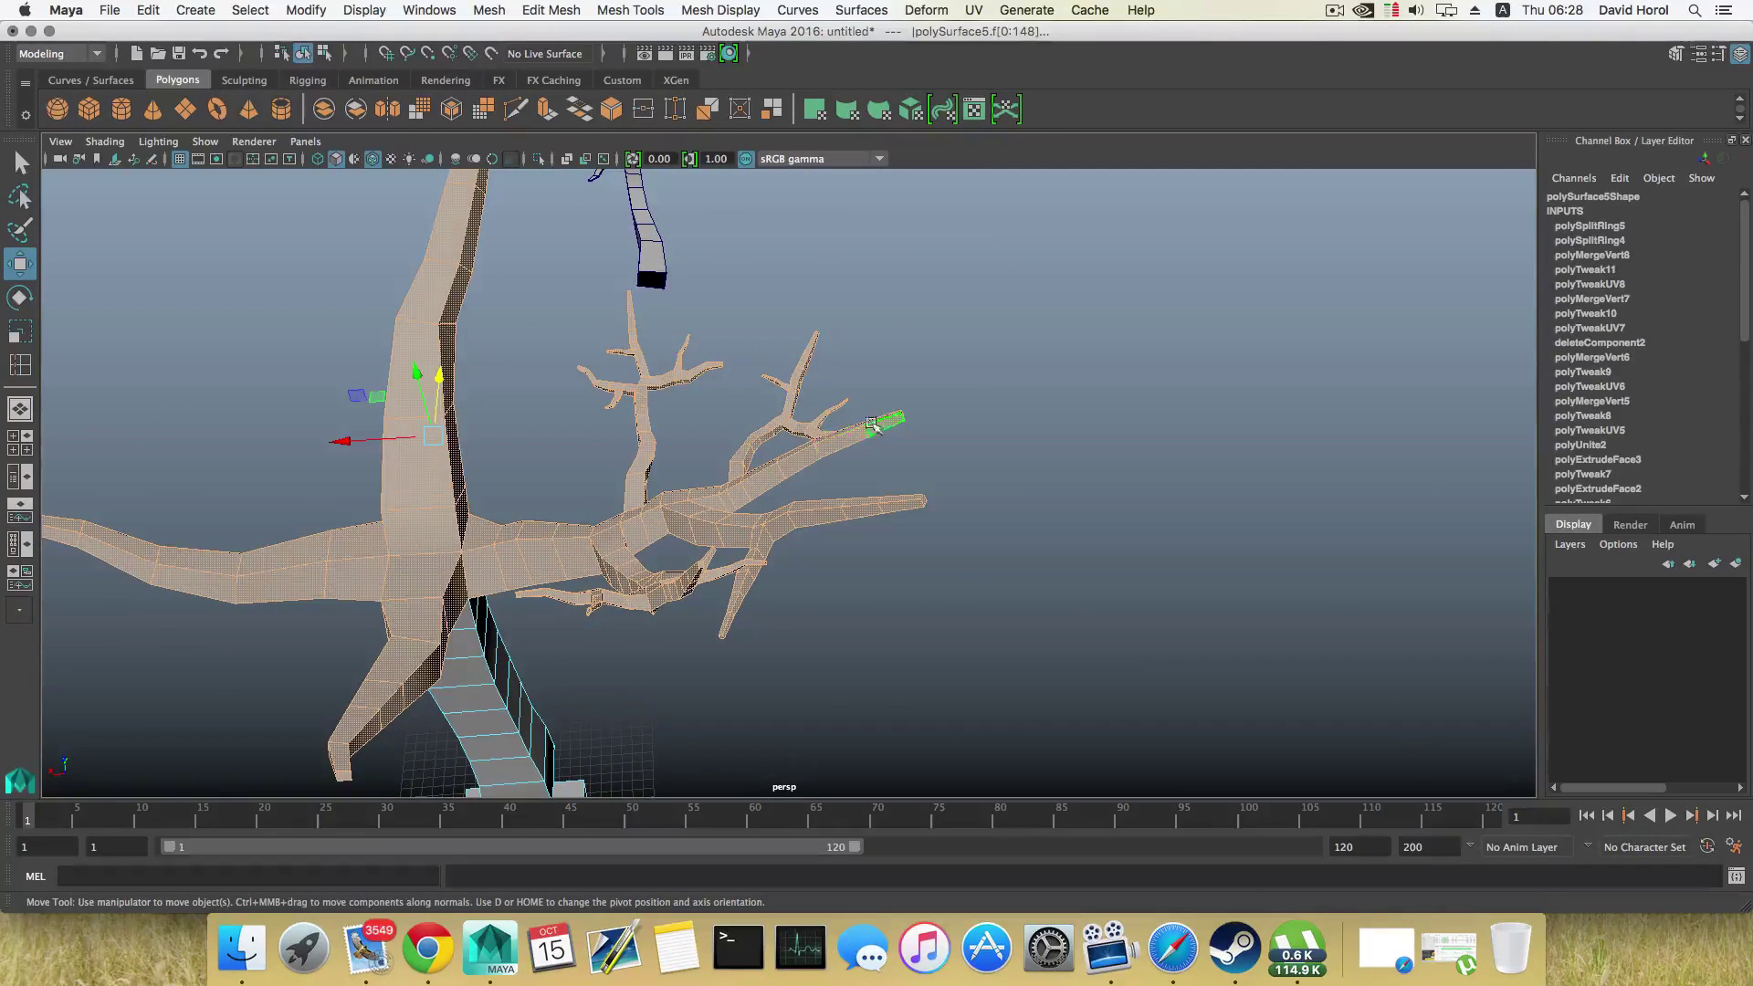
pyautogui.keyDown('alt'); pyautogui.moveTo(549, 658); pyautogui.dragTo(576, 474); pyautogui.keyUp('alt')
pyautogui.keyDown('alt'); pyautogui.moveTo(576, 474); pyautogui.dragTo(498, 498, button='right'); pyautogui.keyUp('alt')
pyautogui.keyDown('alt'); pyautogui.moveTo(665, 391); pyautogui.dragTo(655, 377); pyautogui.keyUp('alt')
pyautogui.keyDown('alt'); pyautogui.moveTo(655, 376); pyautogui.dragTo(646, 472, button='middle'); pyautogui.keyUp('alt')
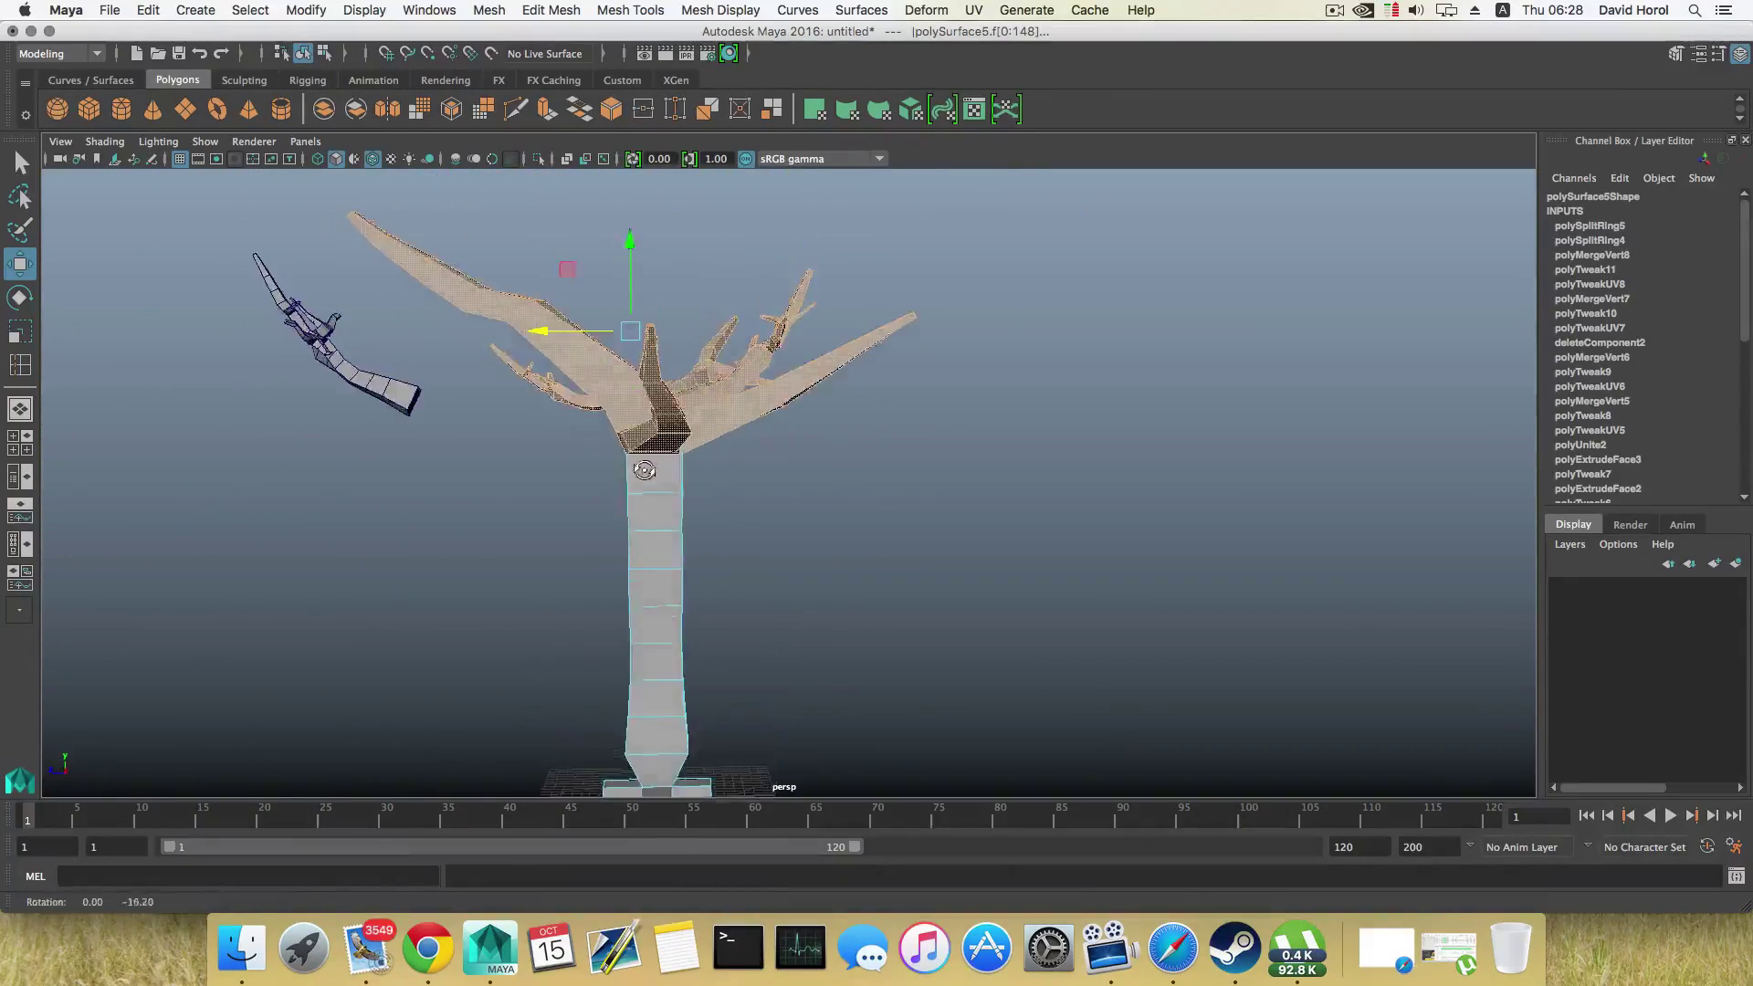
pyautogui.keyDown('alt'); pyautogui.moveTo(646, 472); pyautogui.dragTo(519, 468, button='right'); pyautogui.keyUp('alt')
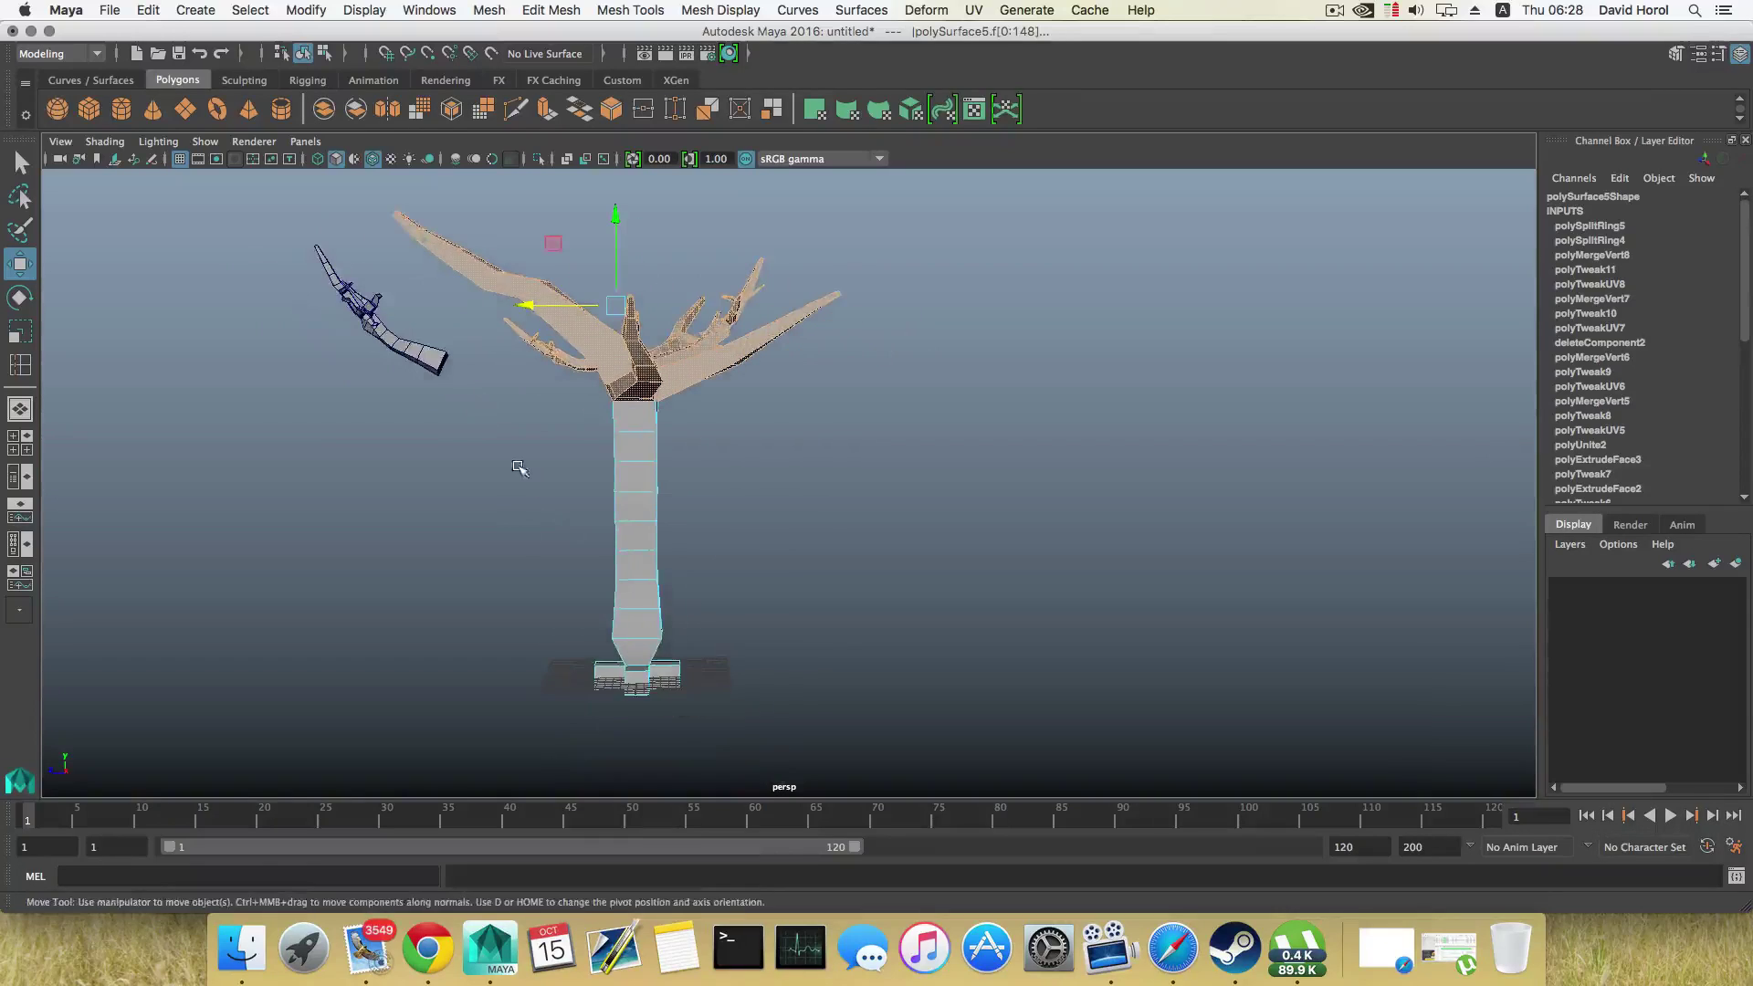
# Step: Duplicate the selected crown faces as a separate mesh and return to object selection
pyautogui.keyDown('shift'); pyautogui.rightClick(635, 393); pyautogui.keyUp('shift')
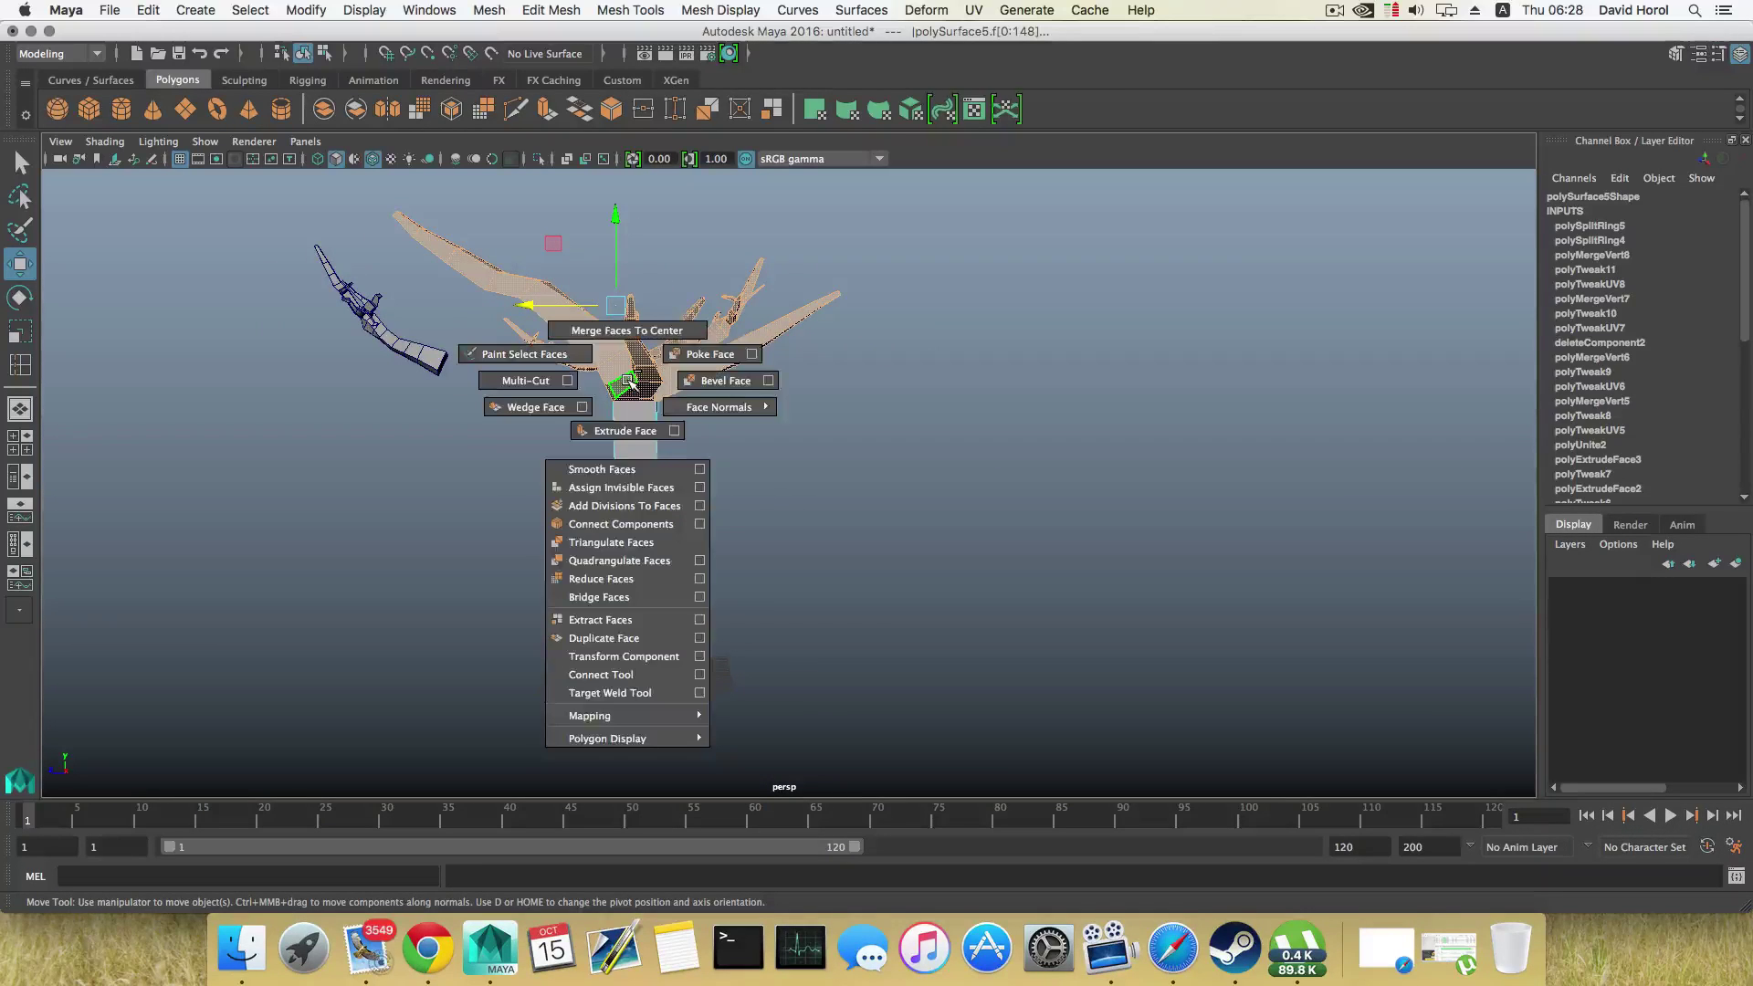
pyautogui.click(598, 638)
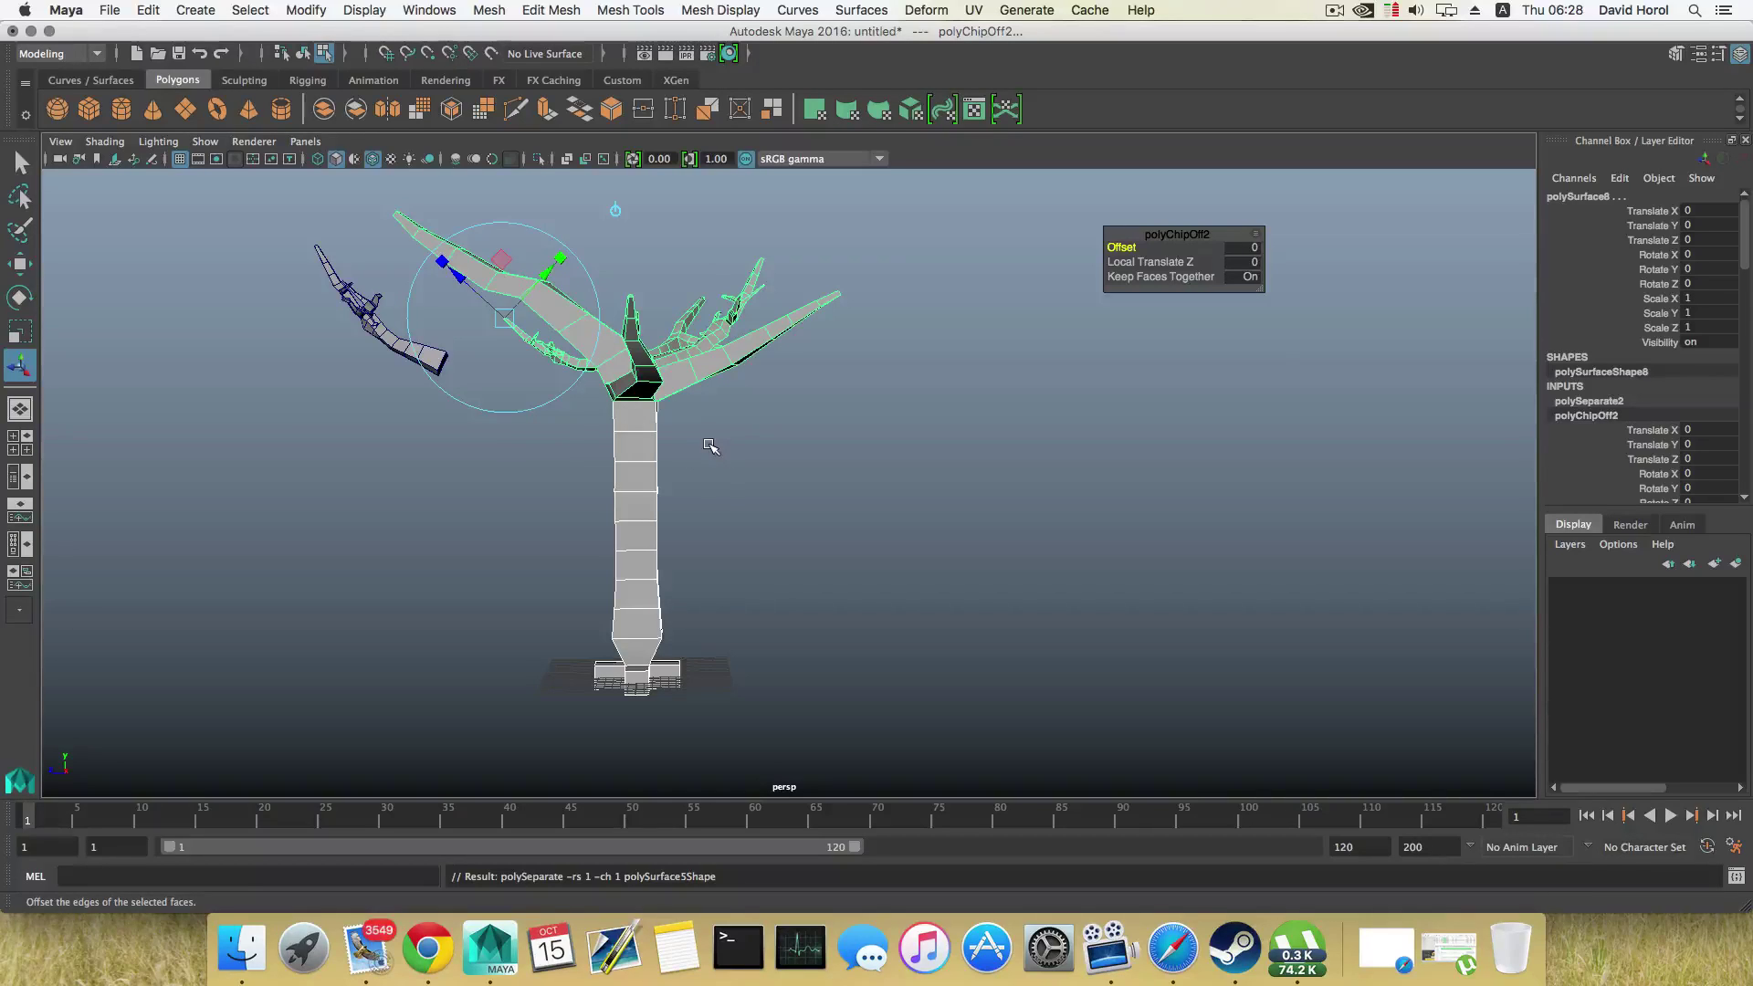
pyautogui.press('F8')
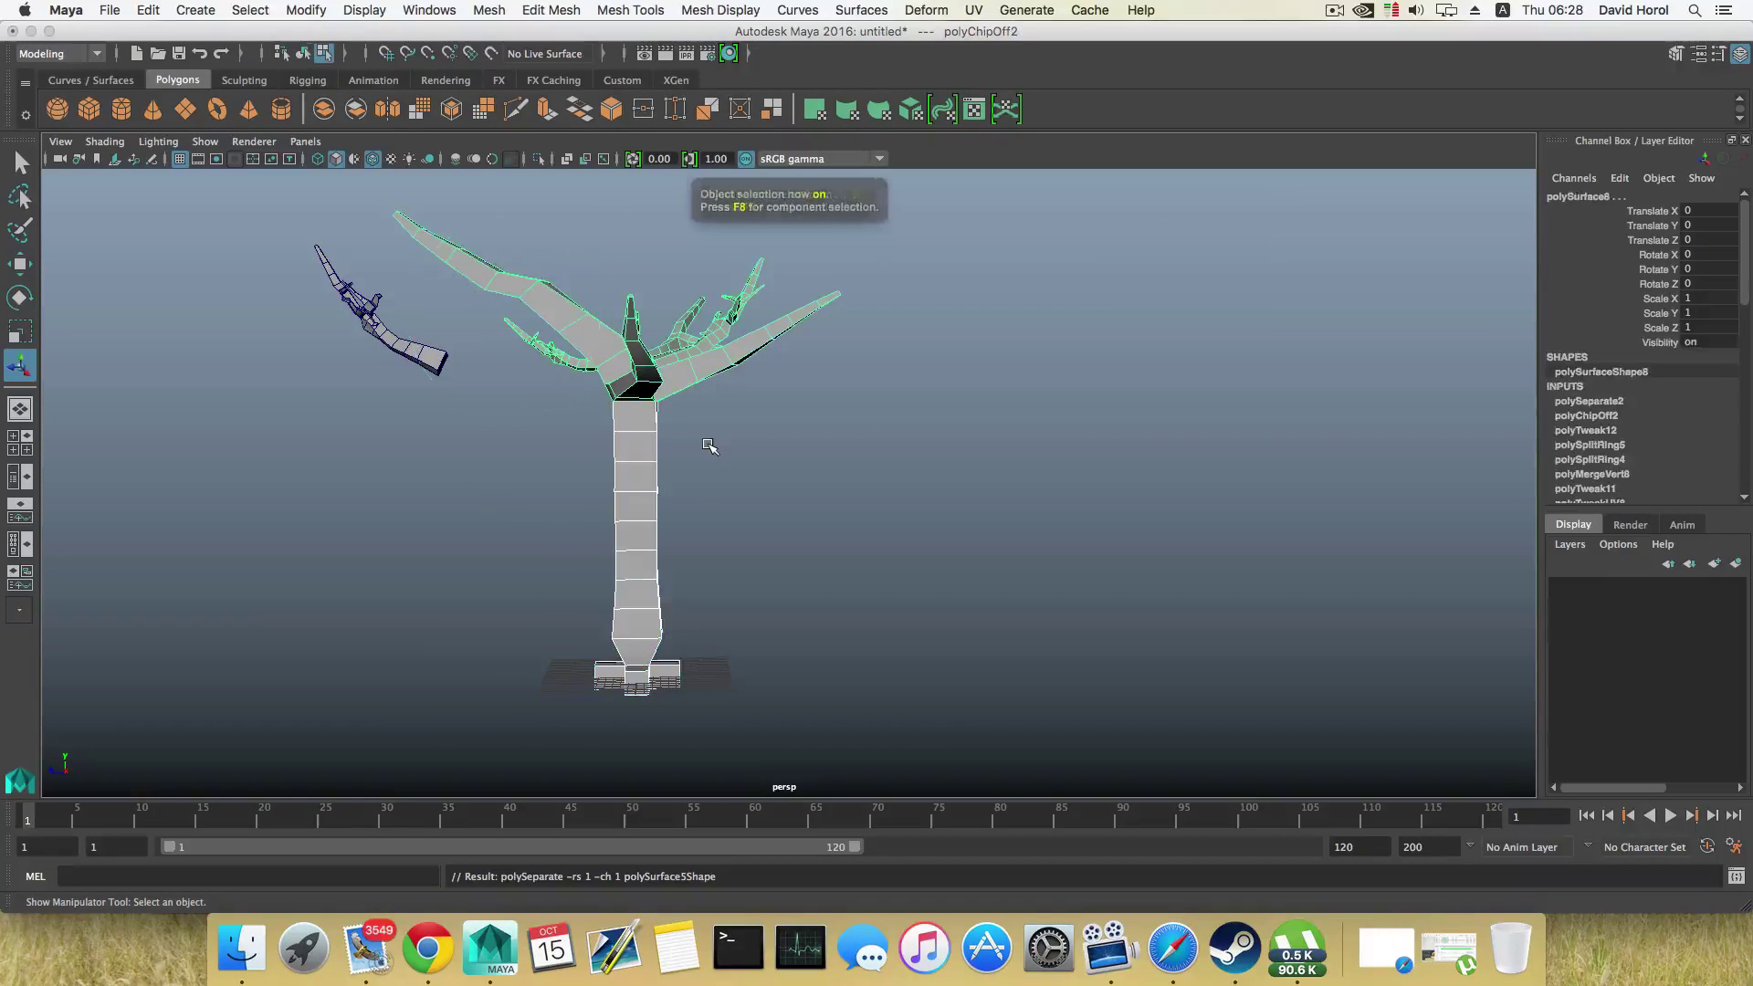
# Step: Select only the duplicated crown mesh and center its pivot
pyautogui.click(306, 10)
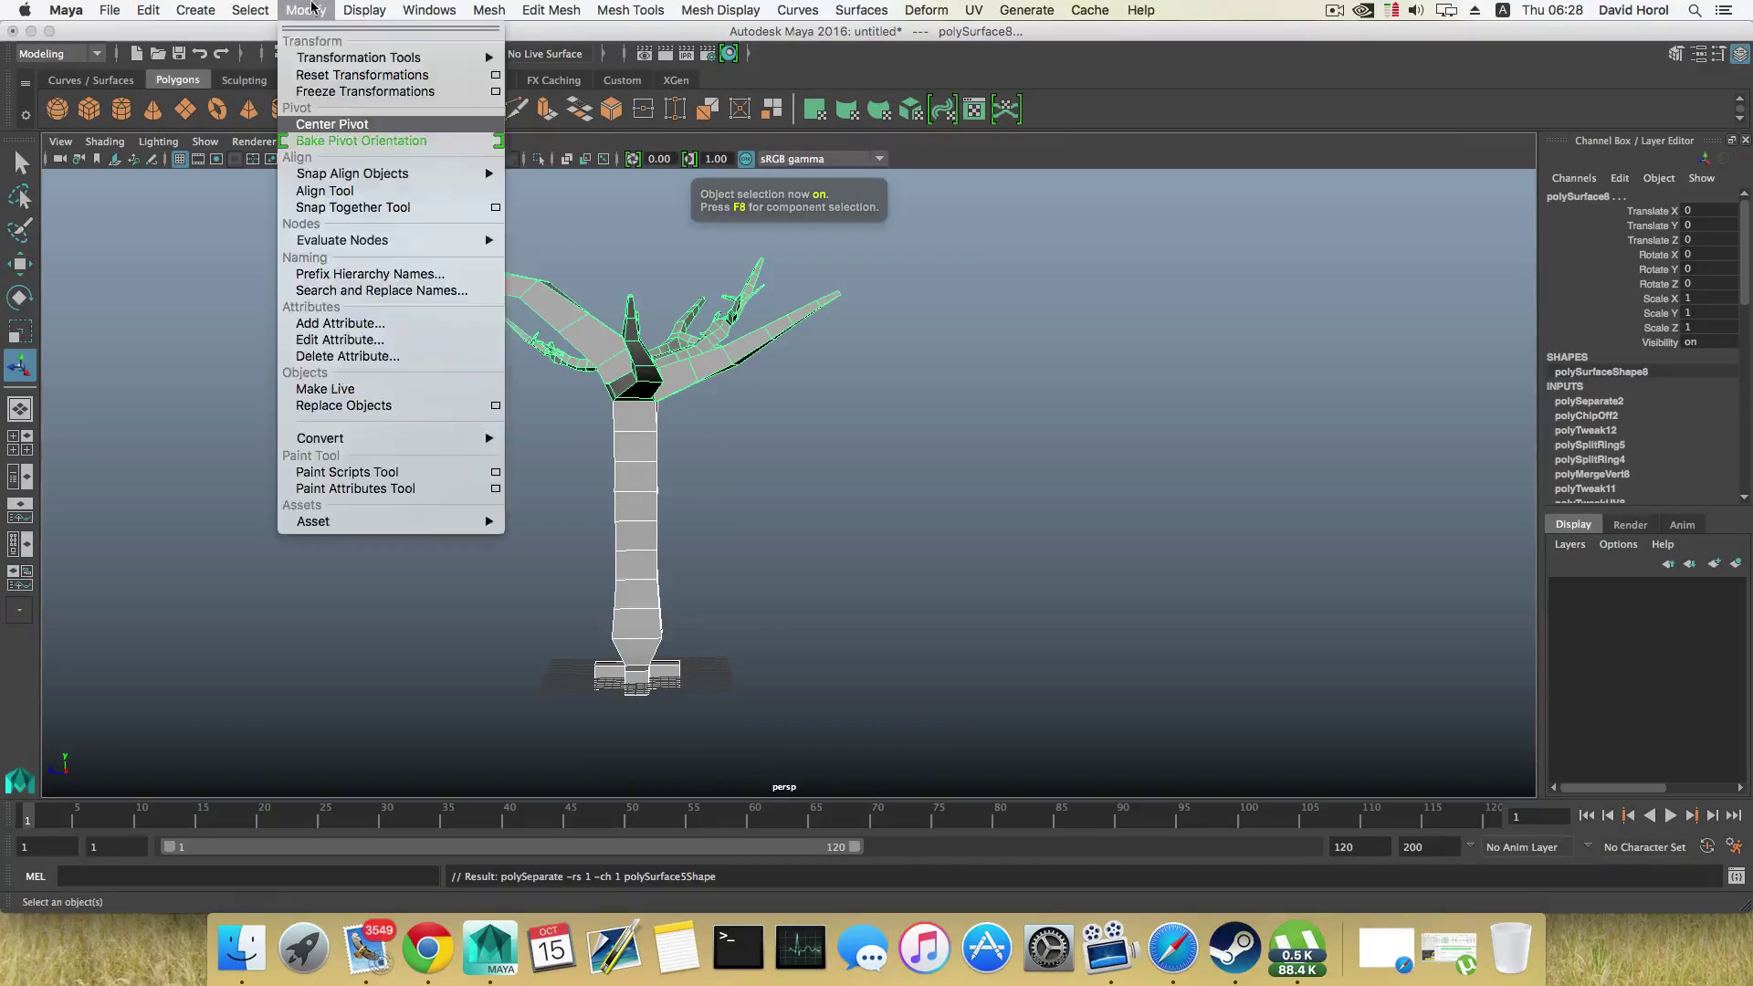
pyautogui.click(705, 454)
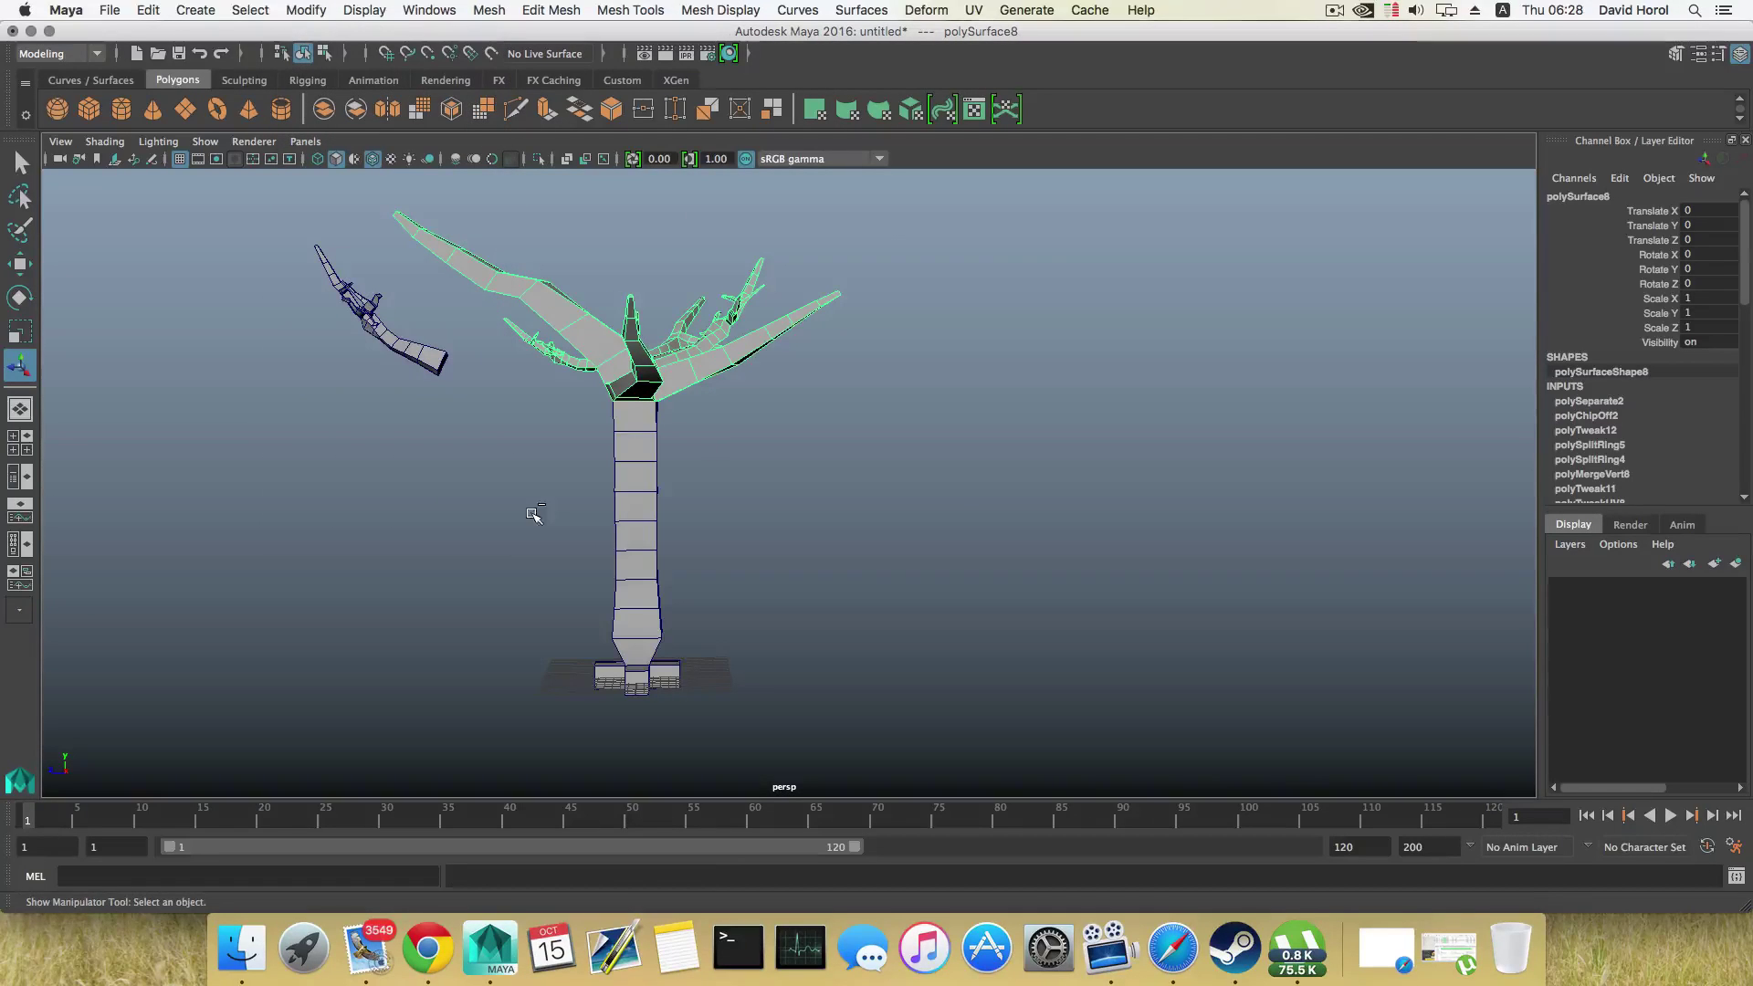
pyautogui.click(306, 10)
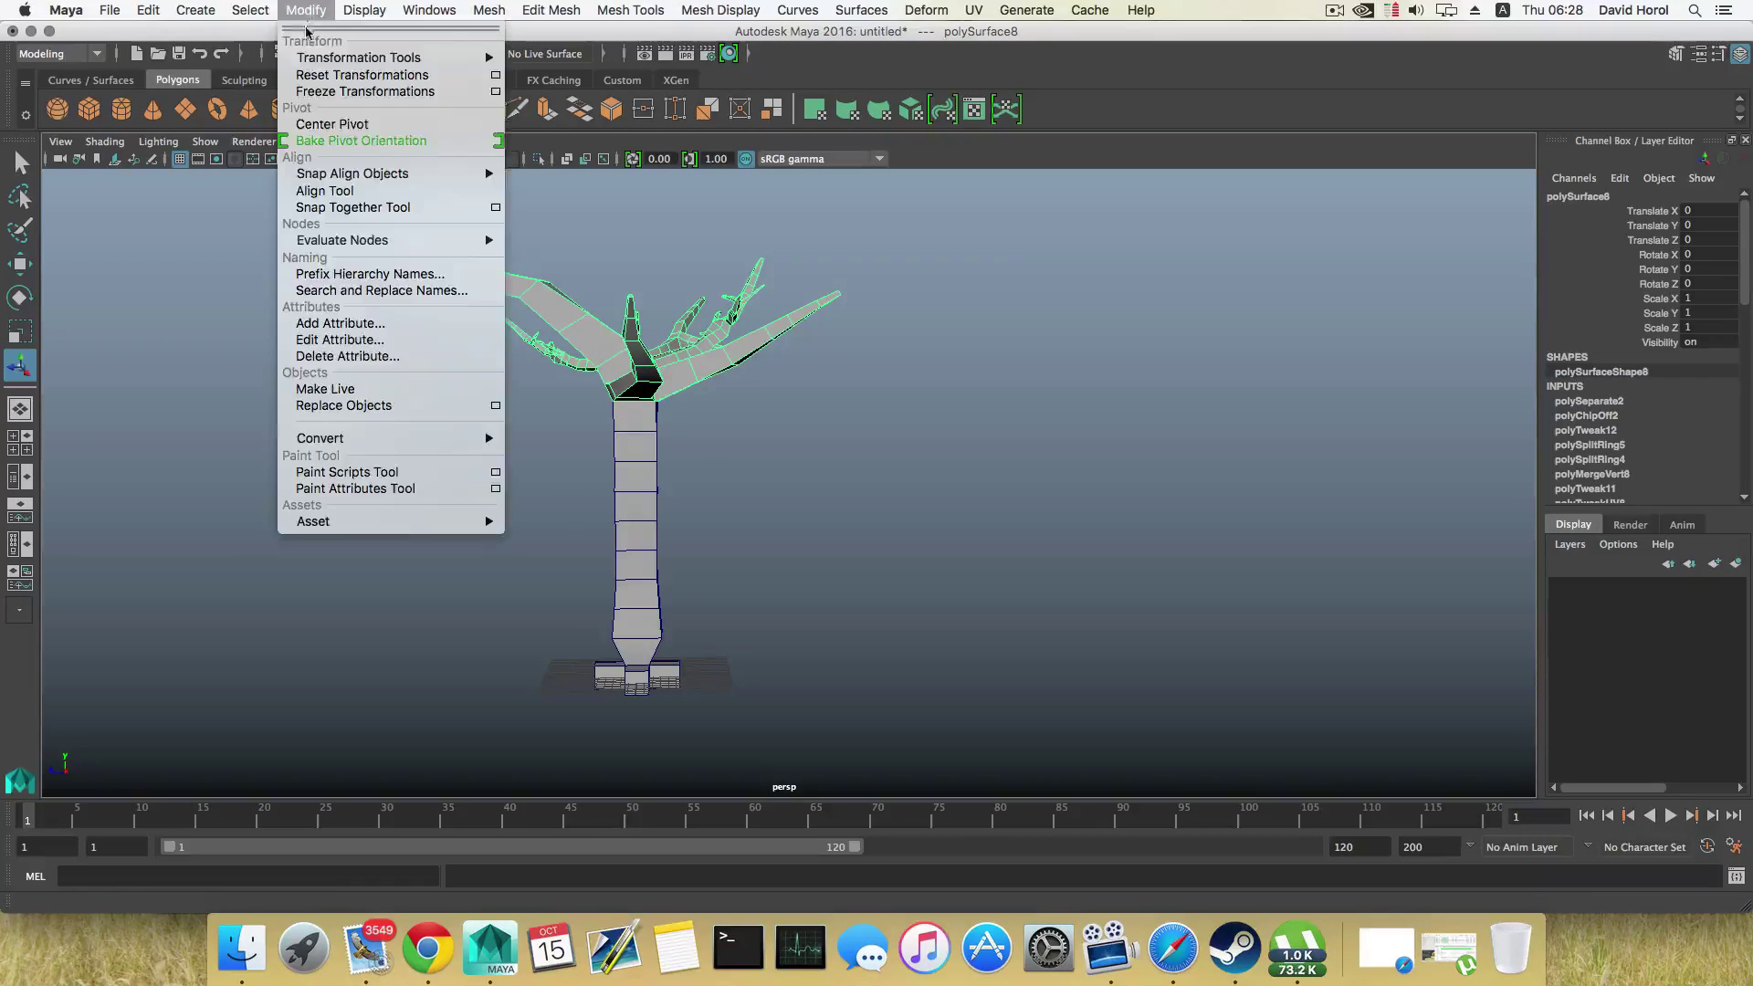
pyautogui.click(338, 126)
# Step: Rotate the duplicated crown -180 degrees about X and move it down about 60.8 units to beneath the trunk as roots
pyautogui.press('w')
pyautogui.press('e')
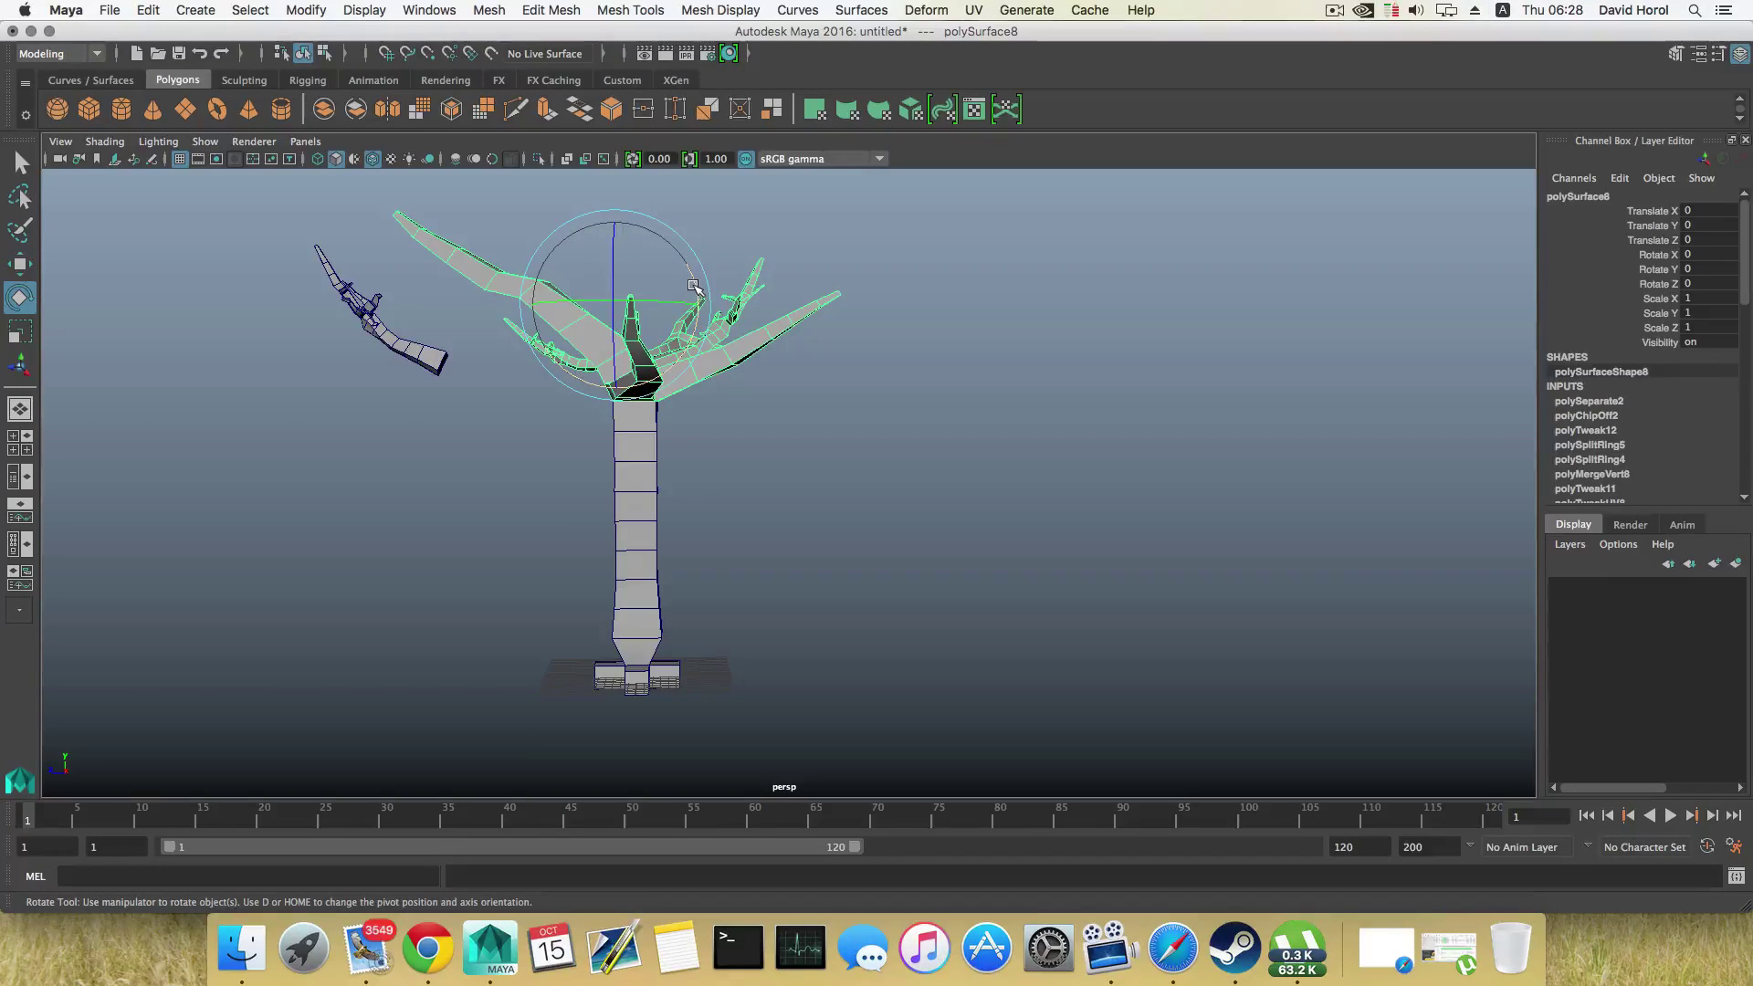
pyautogui.moveTo(693, 287); pyautogui.dragTo(716, 518)
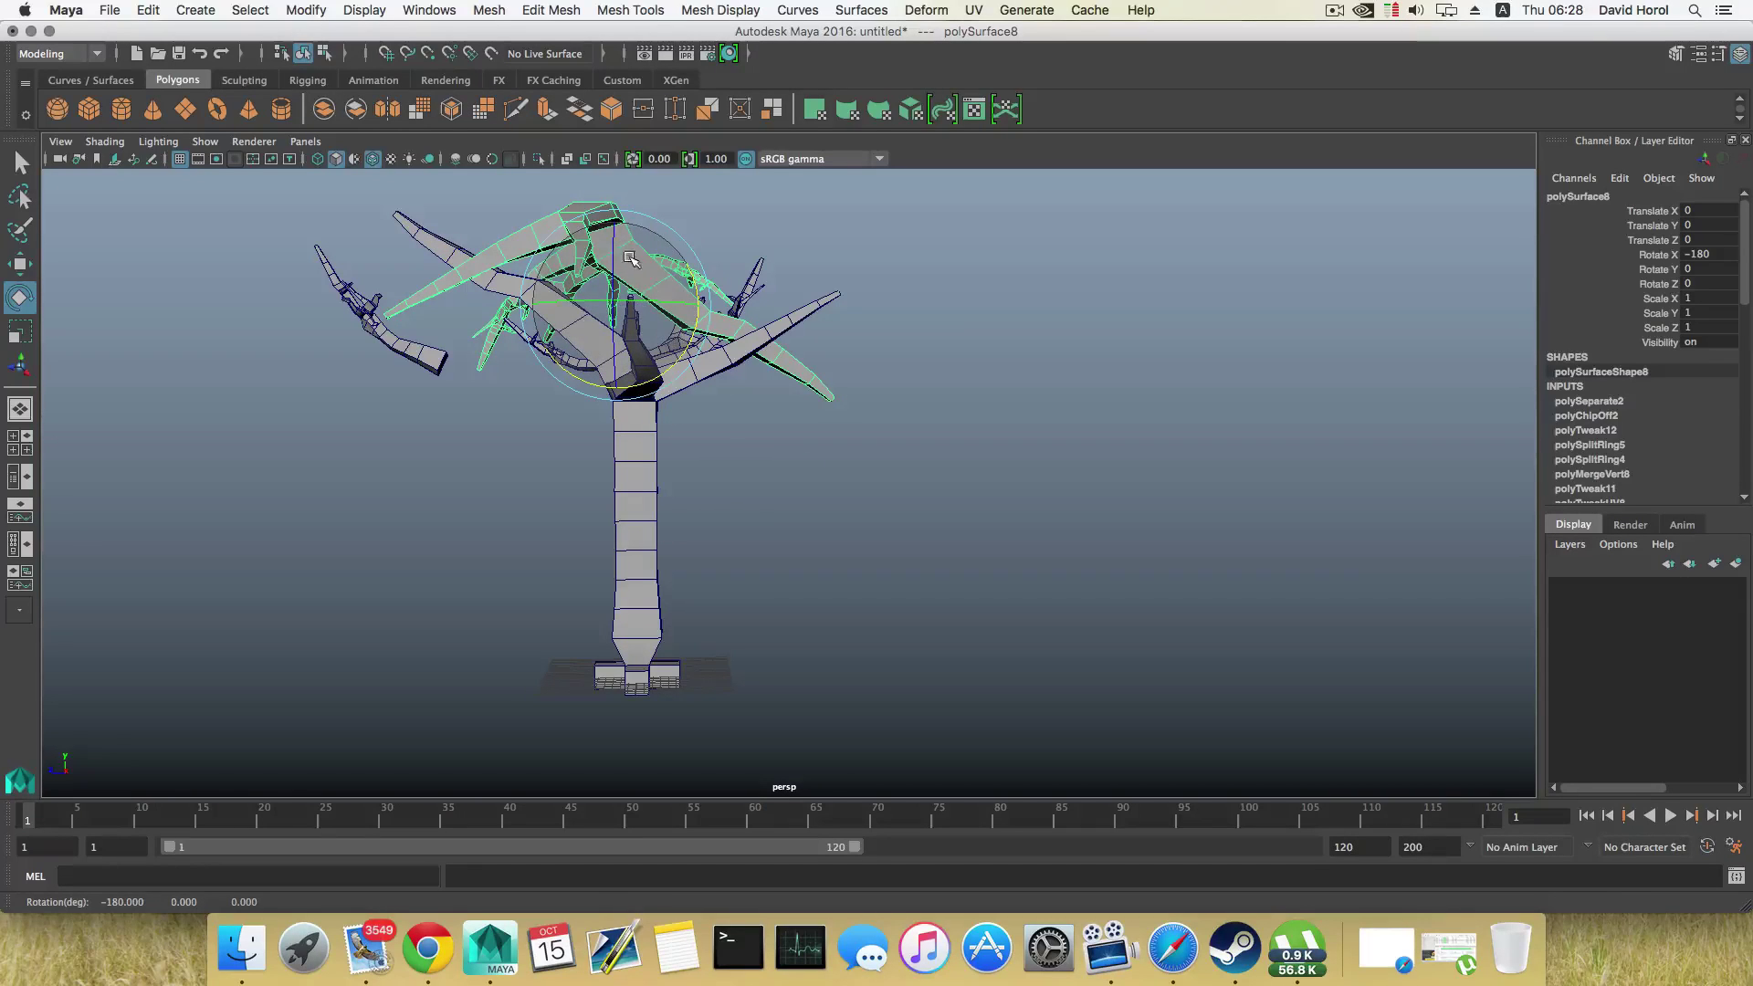
pyautogui.moveTo(630, 258); pyautogui.dragTo(607, 683)
pyautogui.press('w')
pyautogui.keyDown('alt'); pyautogui.moveTo(606, 684); pyautogui.dragTo(644, 481, button='middle'); pyautogui.keyUp('alt')
pyautogui.keyDown('alt'); pyautogui.moveTo(644, 481); pyautogui.dragTo(645, 559, button='right'); pyautogui.keyUp('alt')
pyautogui.keyDown('alt'); pyautogui.moveTo(552, 540); pyautogui.dragTo(613, 419, button='middle'); pyautogui.keyUp('alt')
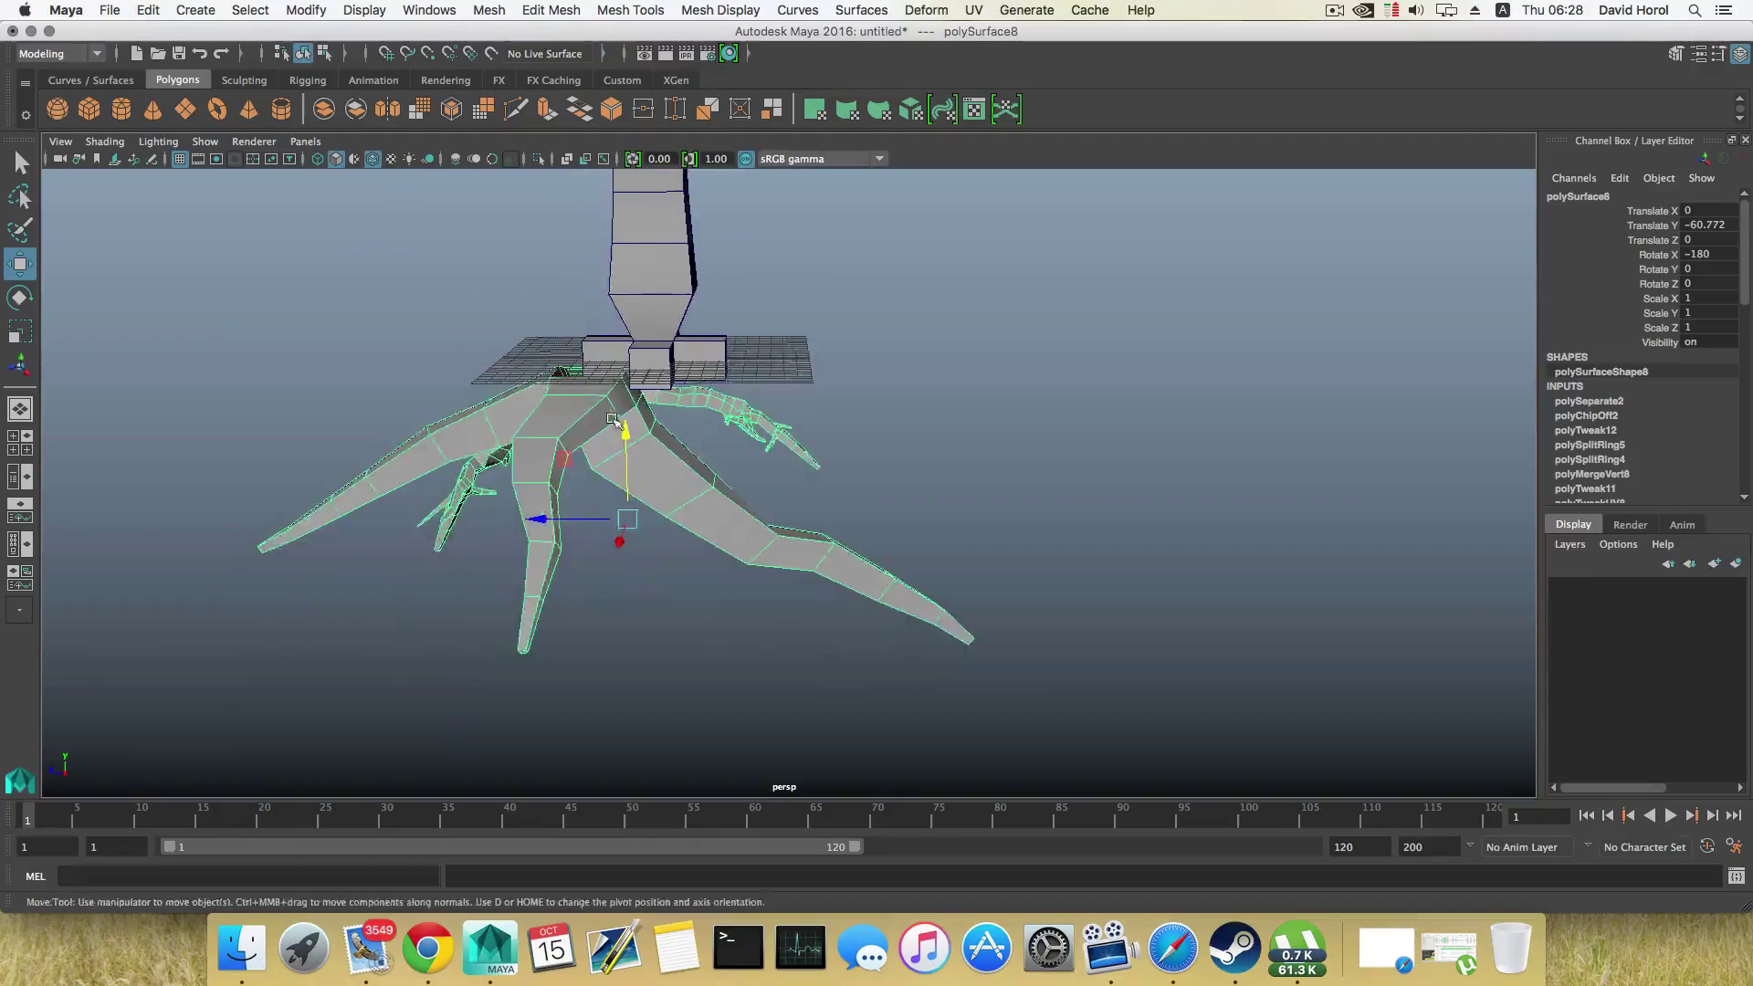
# Step: Delete the faces of the box-shaped stubs around the base of the trunk
pyautogui.keyDown('alt'); pyautogui.moveTo(613, 420); pyautogui.dragTo(490, 528, button='right'); pyautogui.keyUp('alt')
pyautogui.click(584, 264)
pyautogui.keyDown('alt'); pyautogui.moveTo(602, 253); pyautogui.dragTo(610, 205); pyautogui.keyUp('alt')
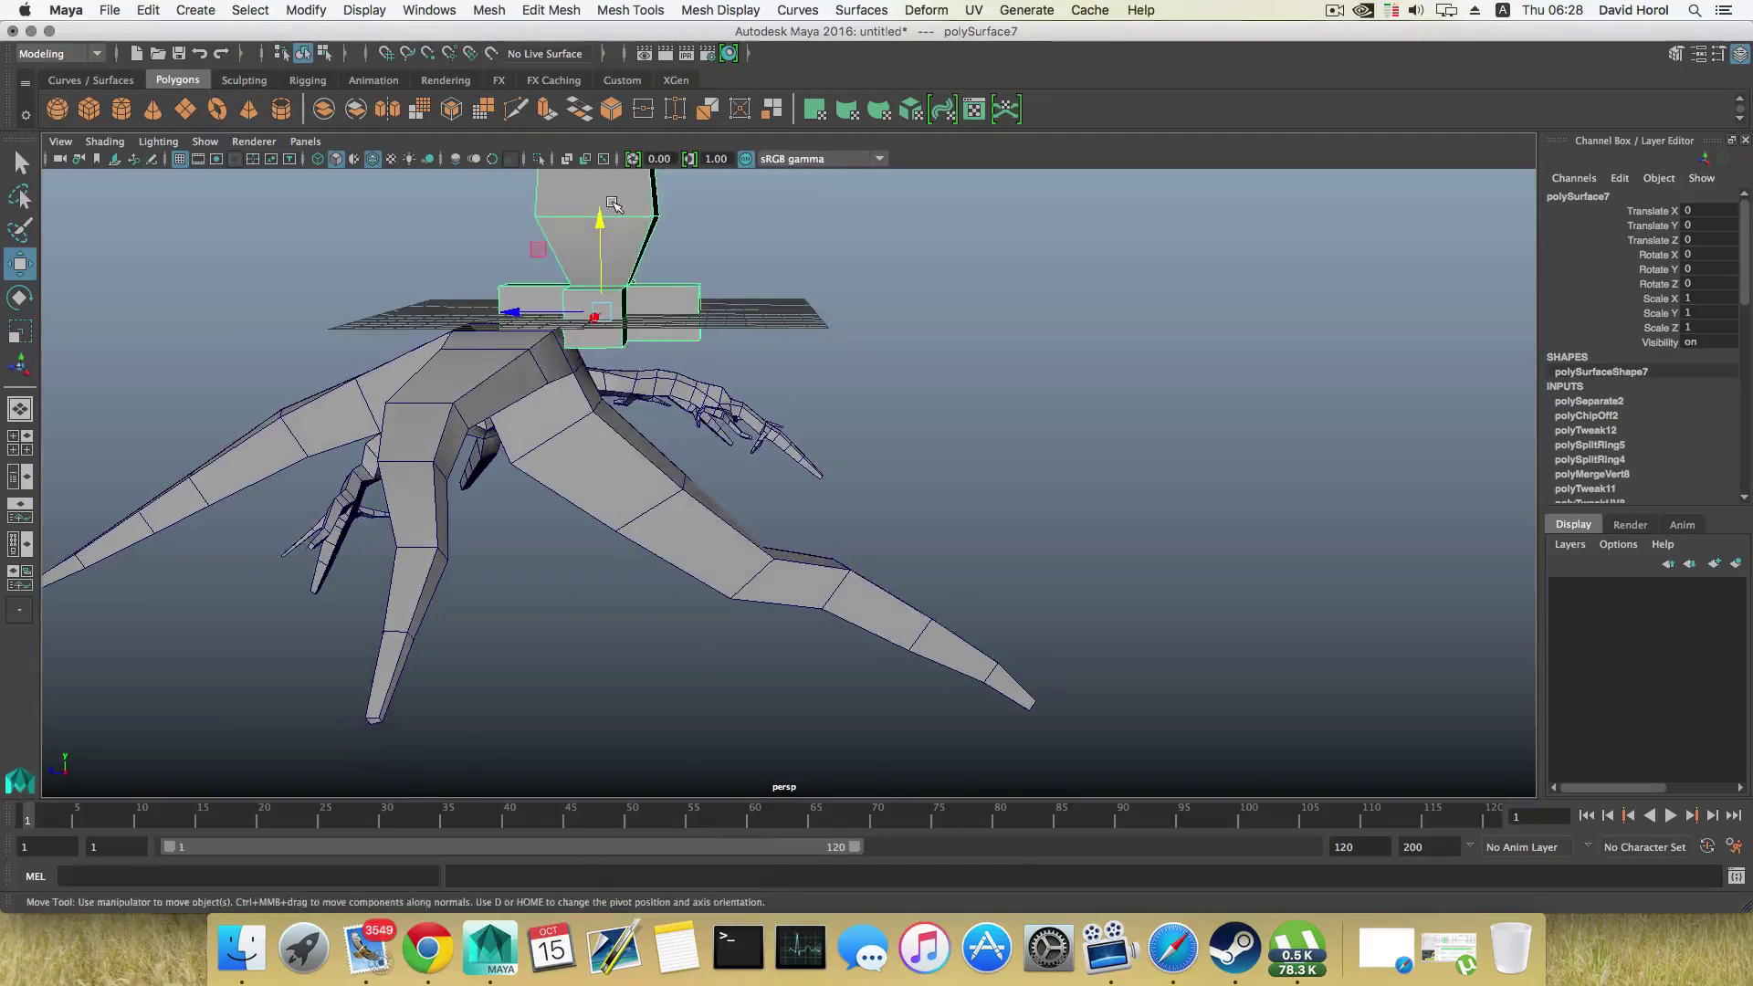
pyautogui.moveTo(611, 203); pyautogui.dragTo(611, 256, button='right')
pyautogui.moveTo(453, 299); pyautogui.dragTo(589, 345)
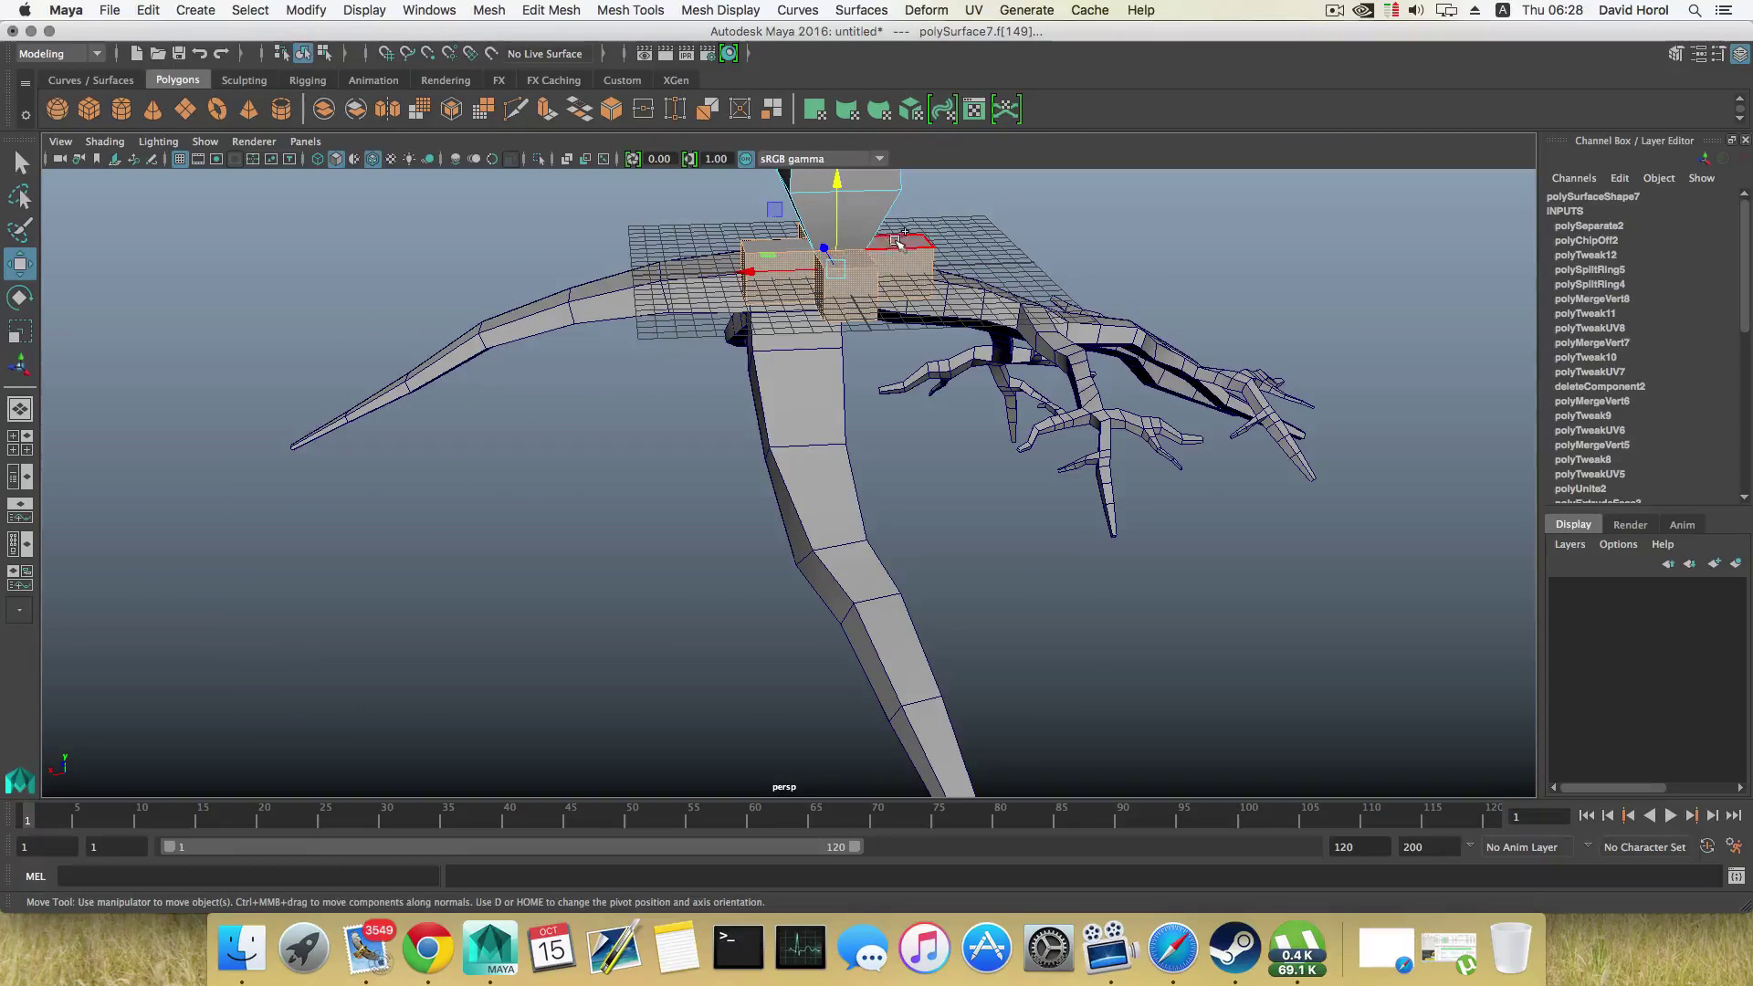
pyautogui.moveTo(768, 255); pyautogui.dragTo(704, 287)
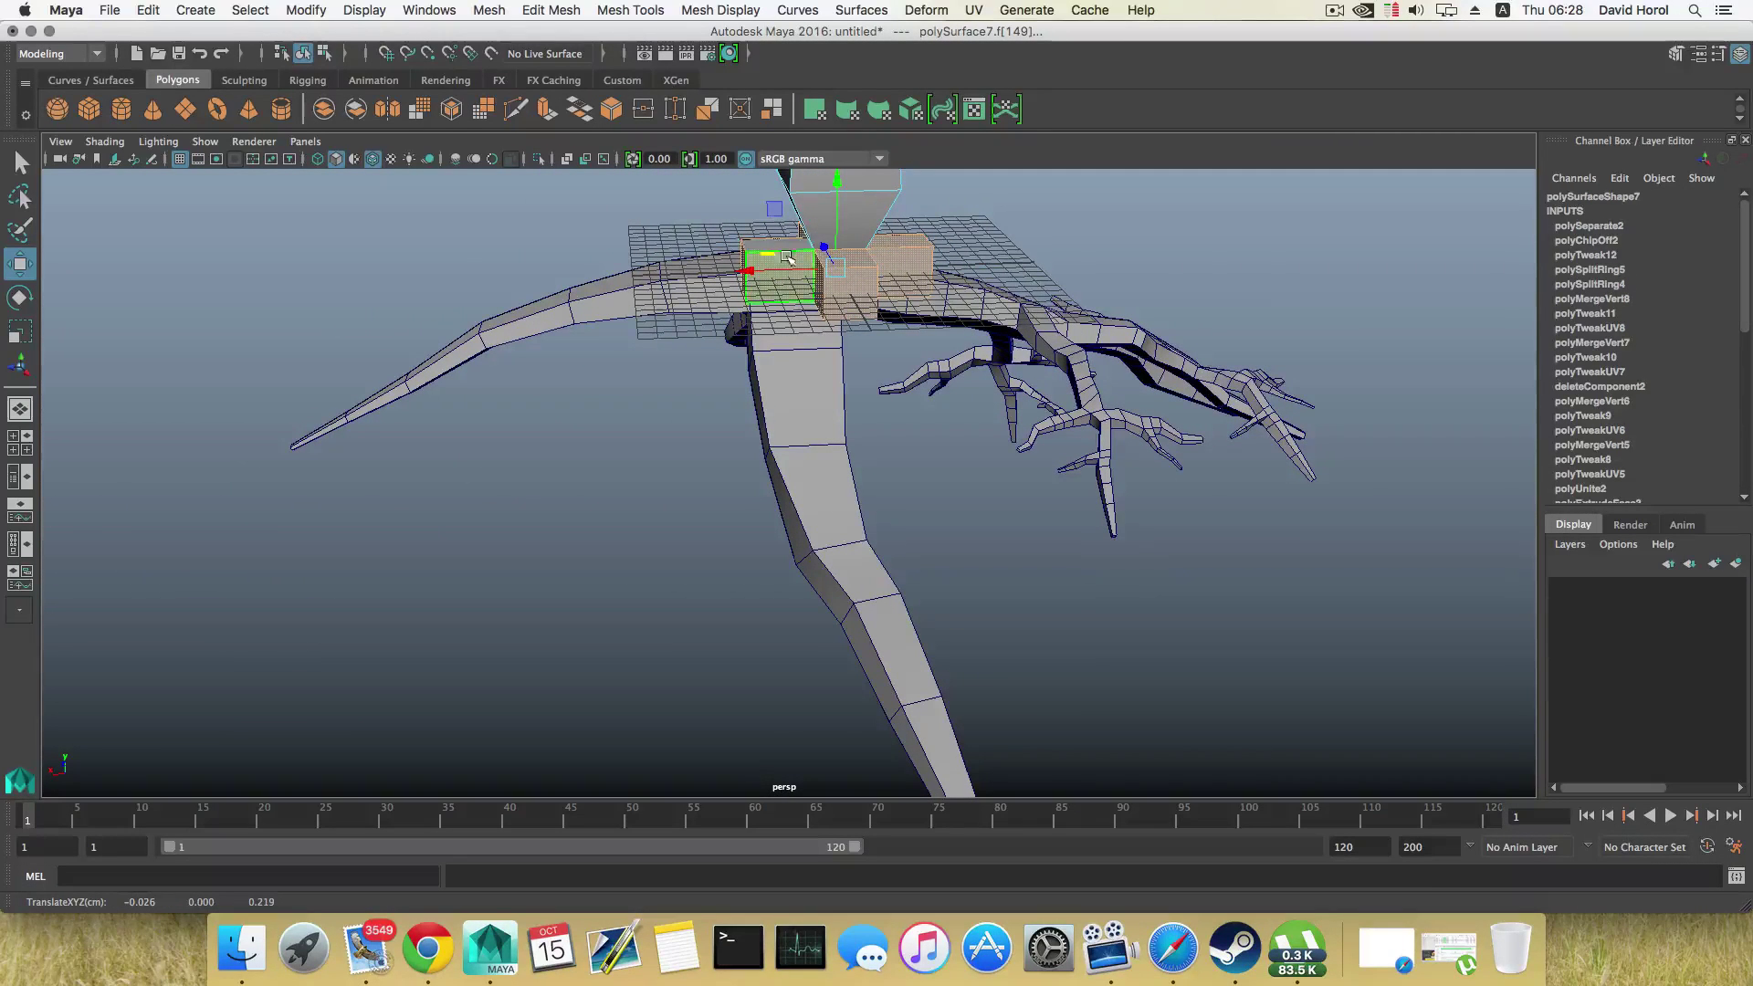
pyautogui.click(822, 294)
pyautogui.keyDown('alt'); pyautogui.moveTo(822, 294); pyautogui.dragTo(719, 379); pyautogui.keyUp('alt')
pyautogui.press('Delete')
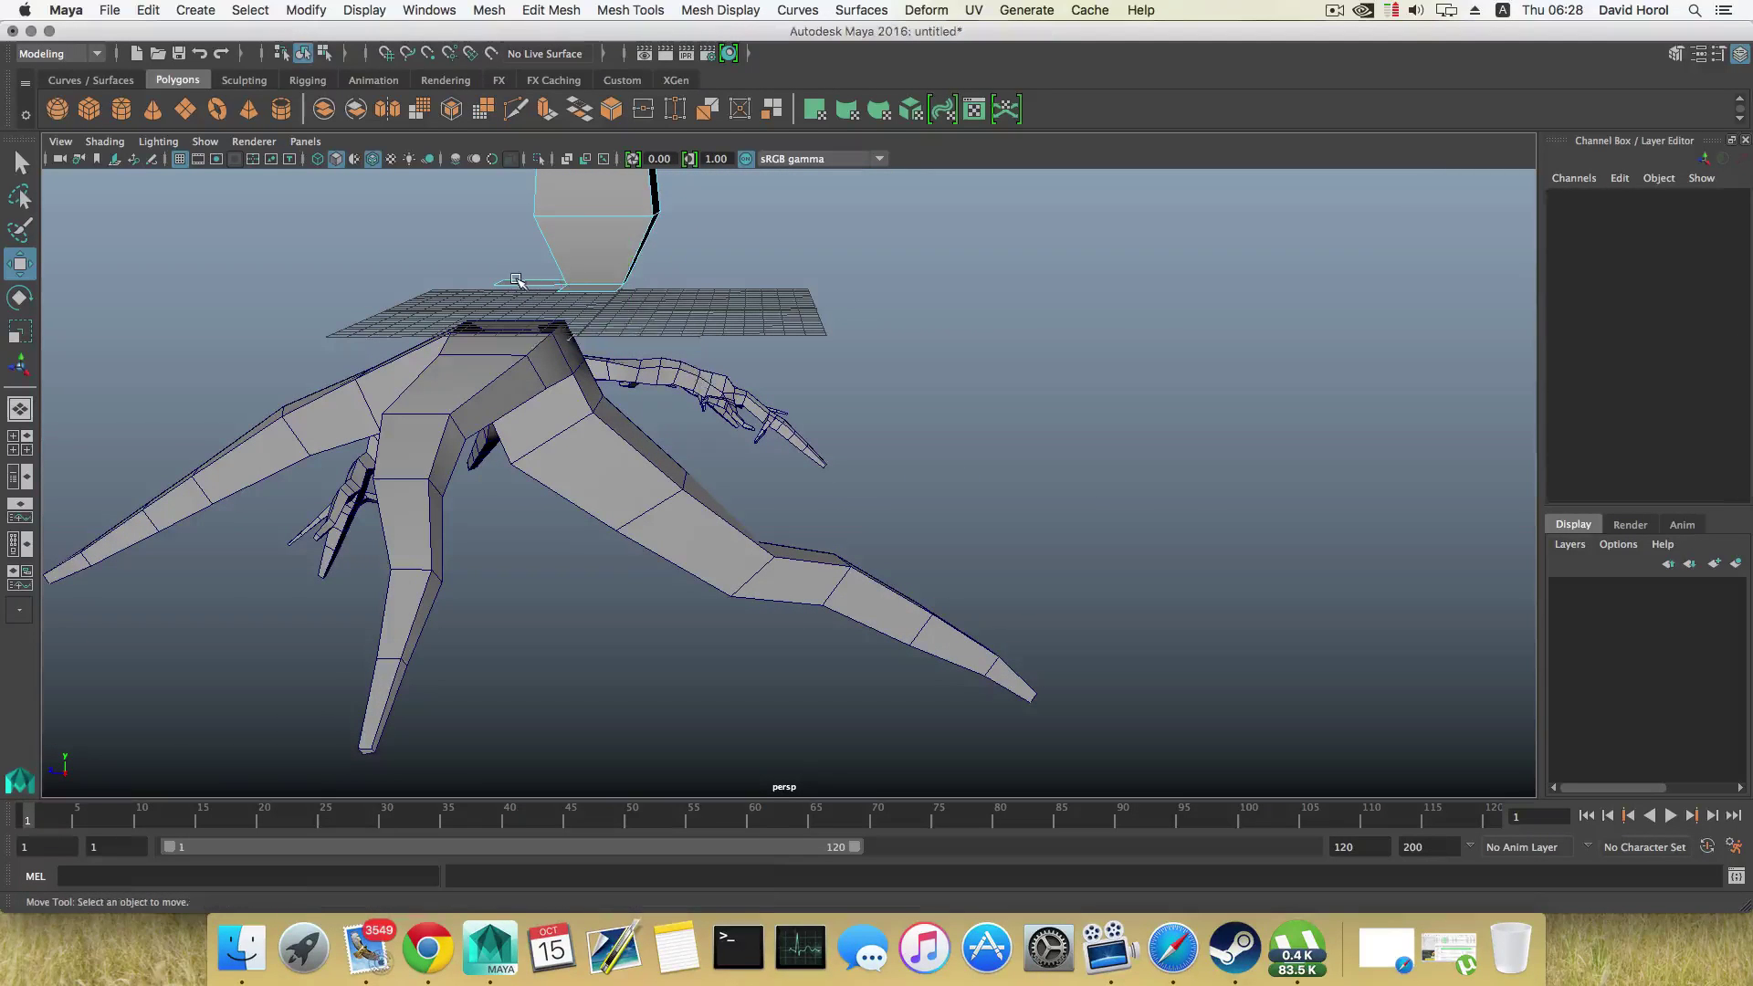
# Step: Delete the leftover stub faces beside and beneath the trunk's lower end
pyautogui.click(515, 282)
pyautogui.press('Delete')
pyautogui.moveTo(600, 372); pyautogui.dragTo(600, 371)
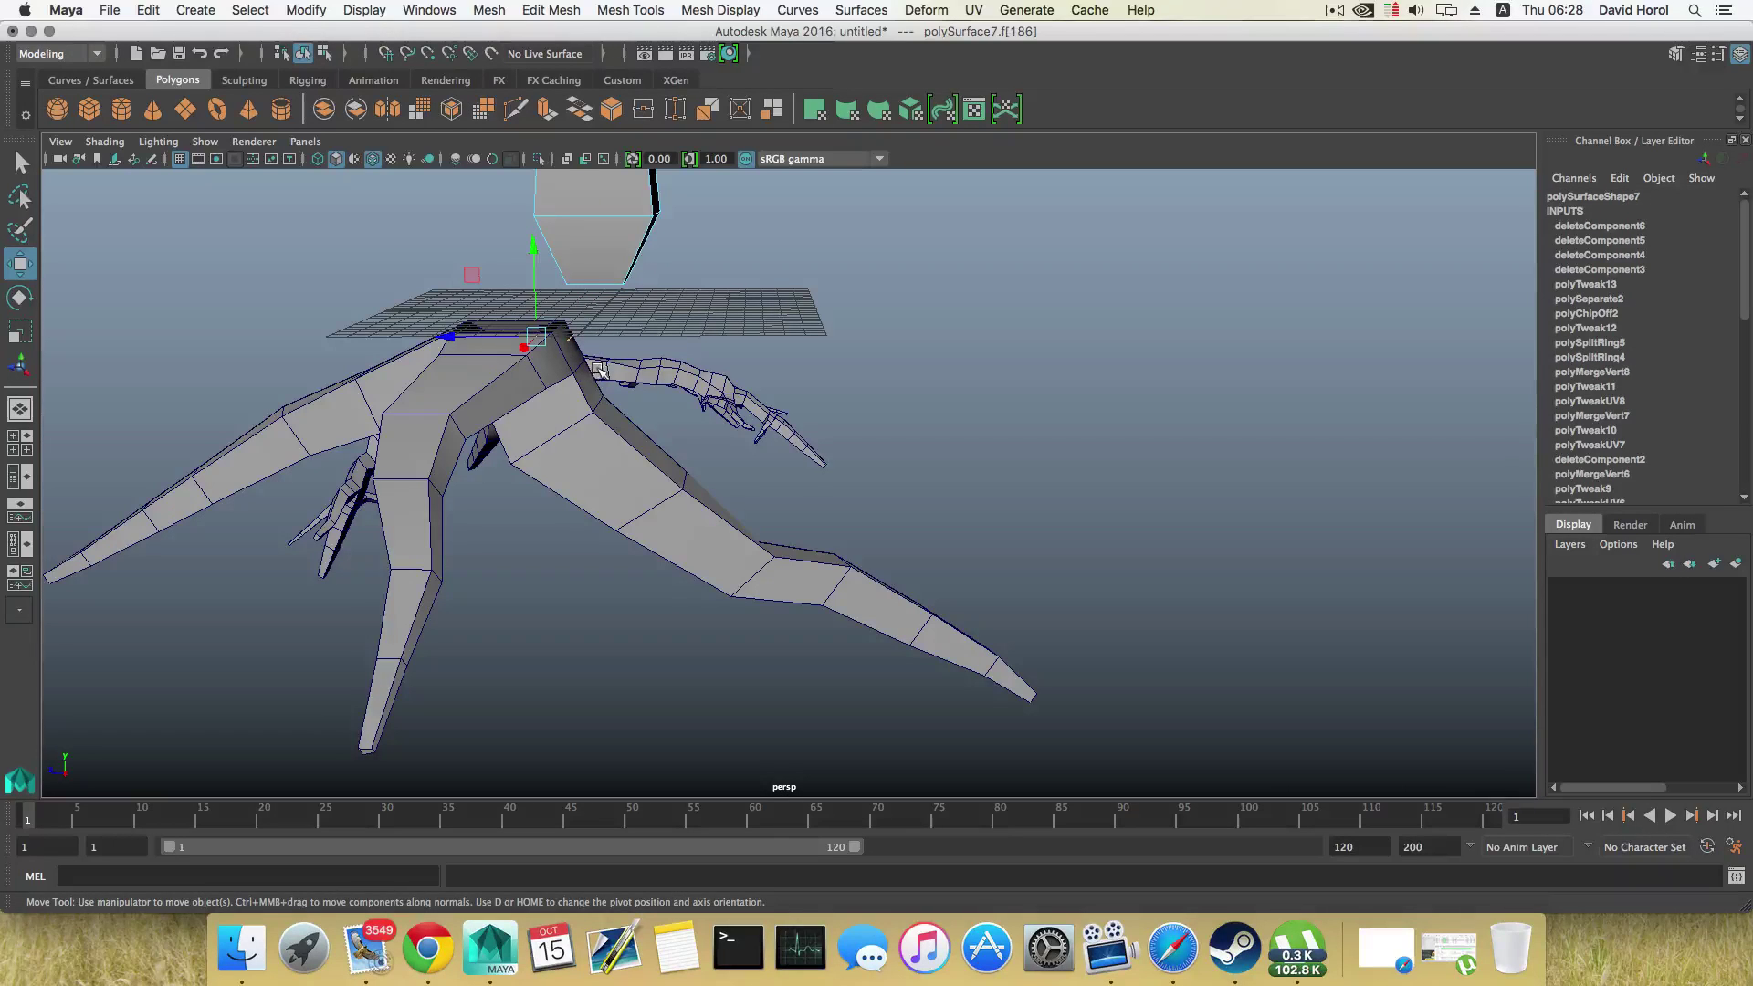
pyautogui.press('Delete')
# Step: Move the root mesh directly under the trunk, to about X -2.15, Y -56.68 and Z -4.68
pyautogui.press('F8')
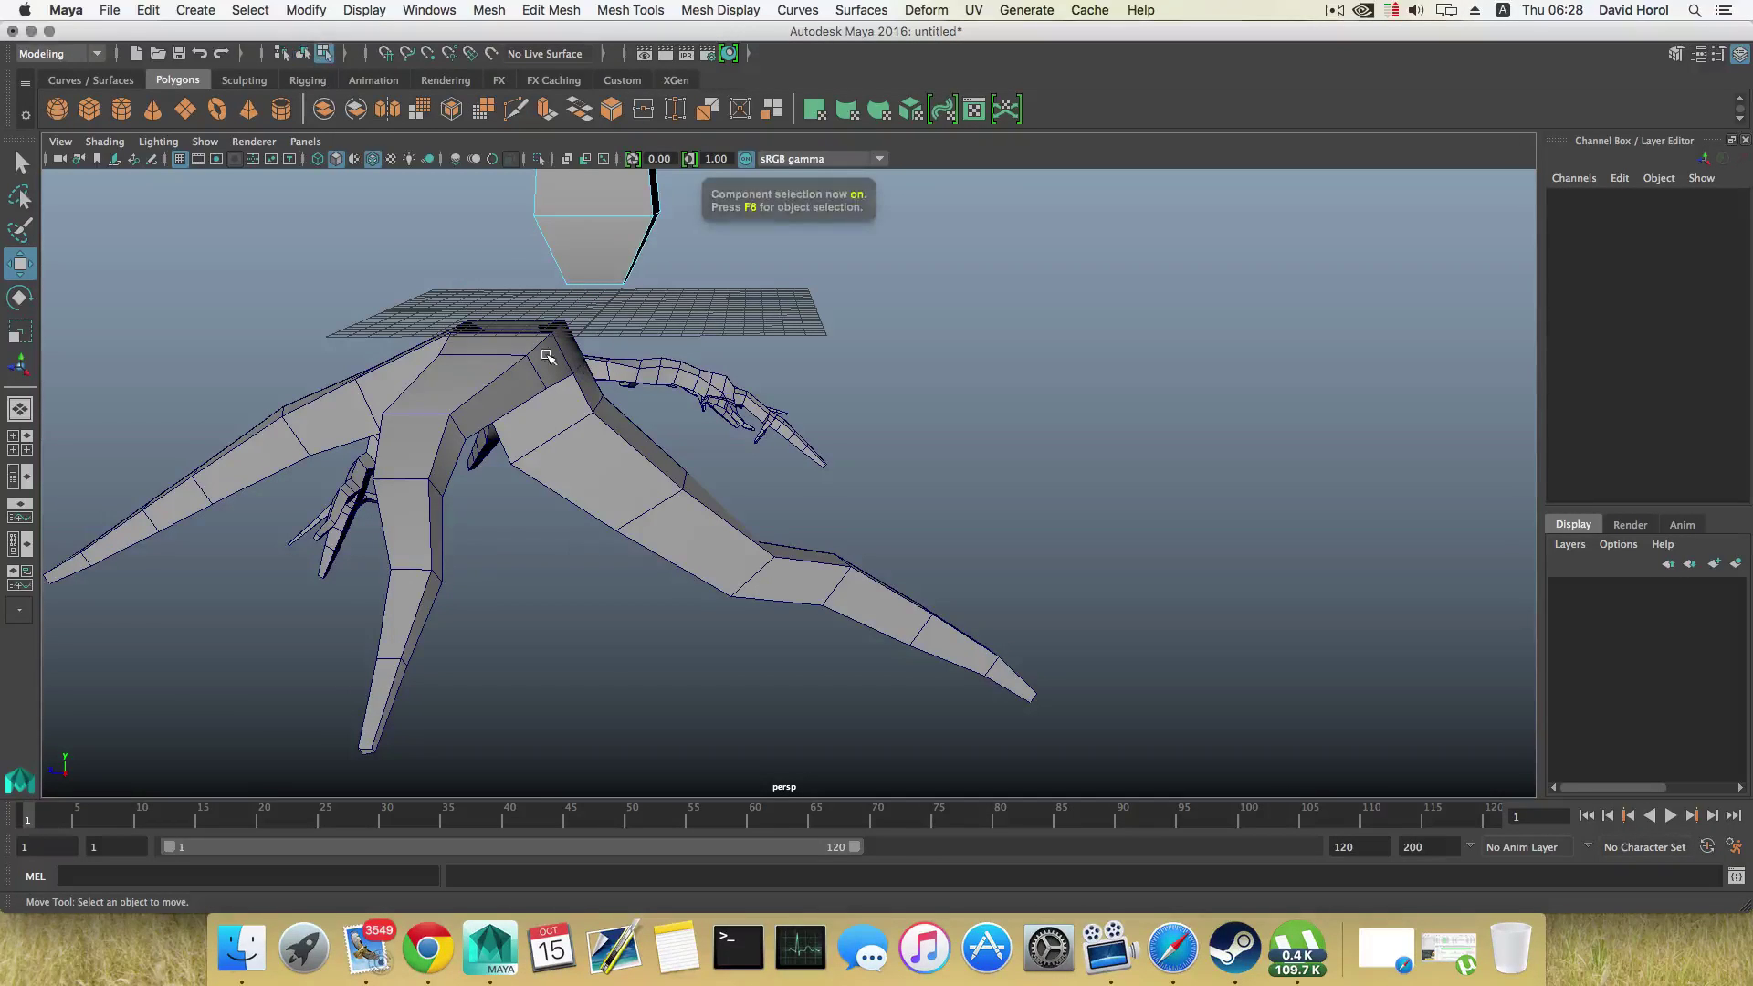
pyautogui.press('F8')
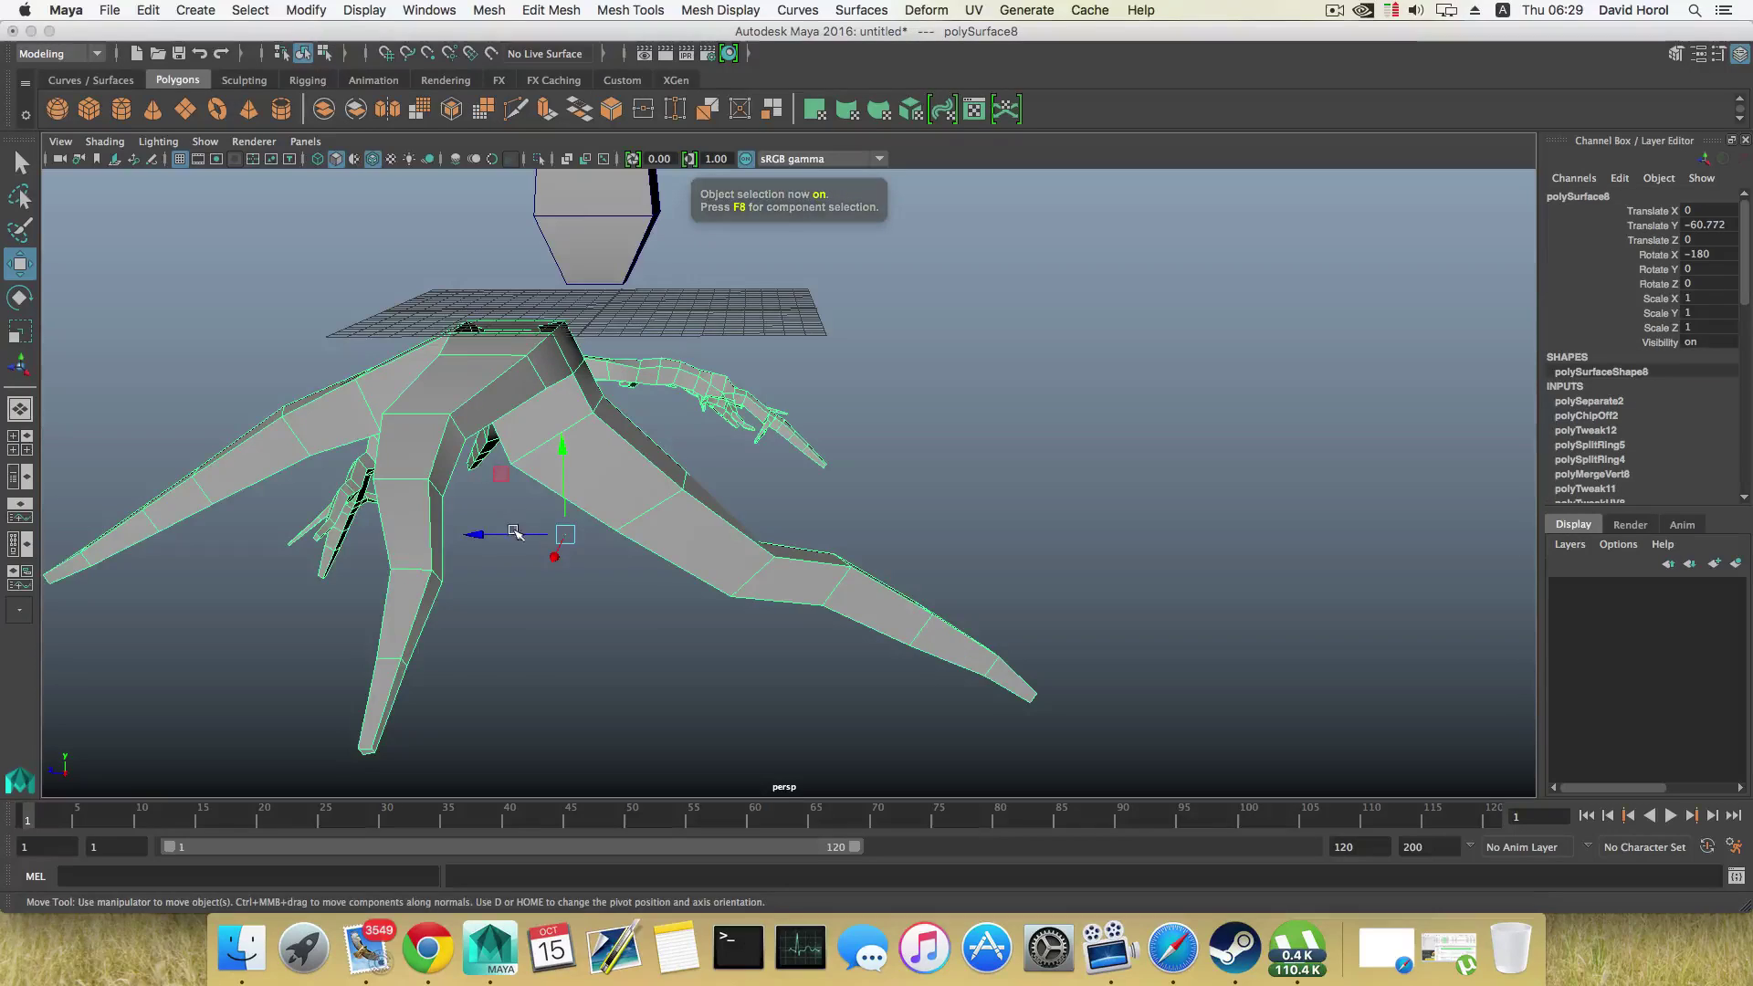
pyautogui.moveTo(482, 535); pyautogui.dragTo(566, 531)
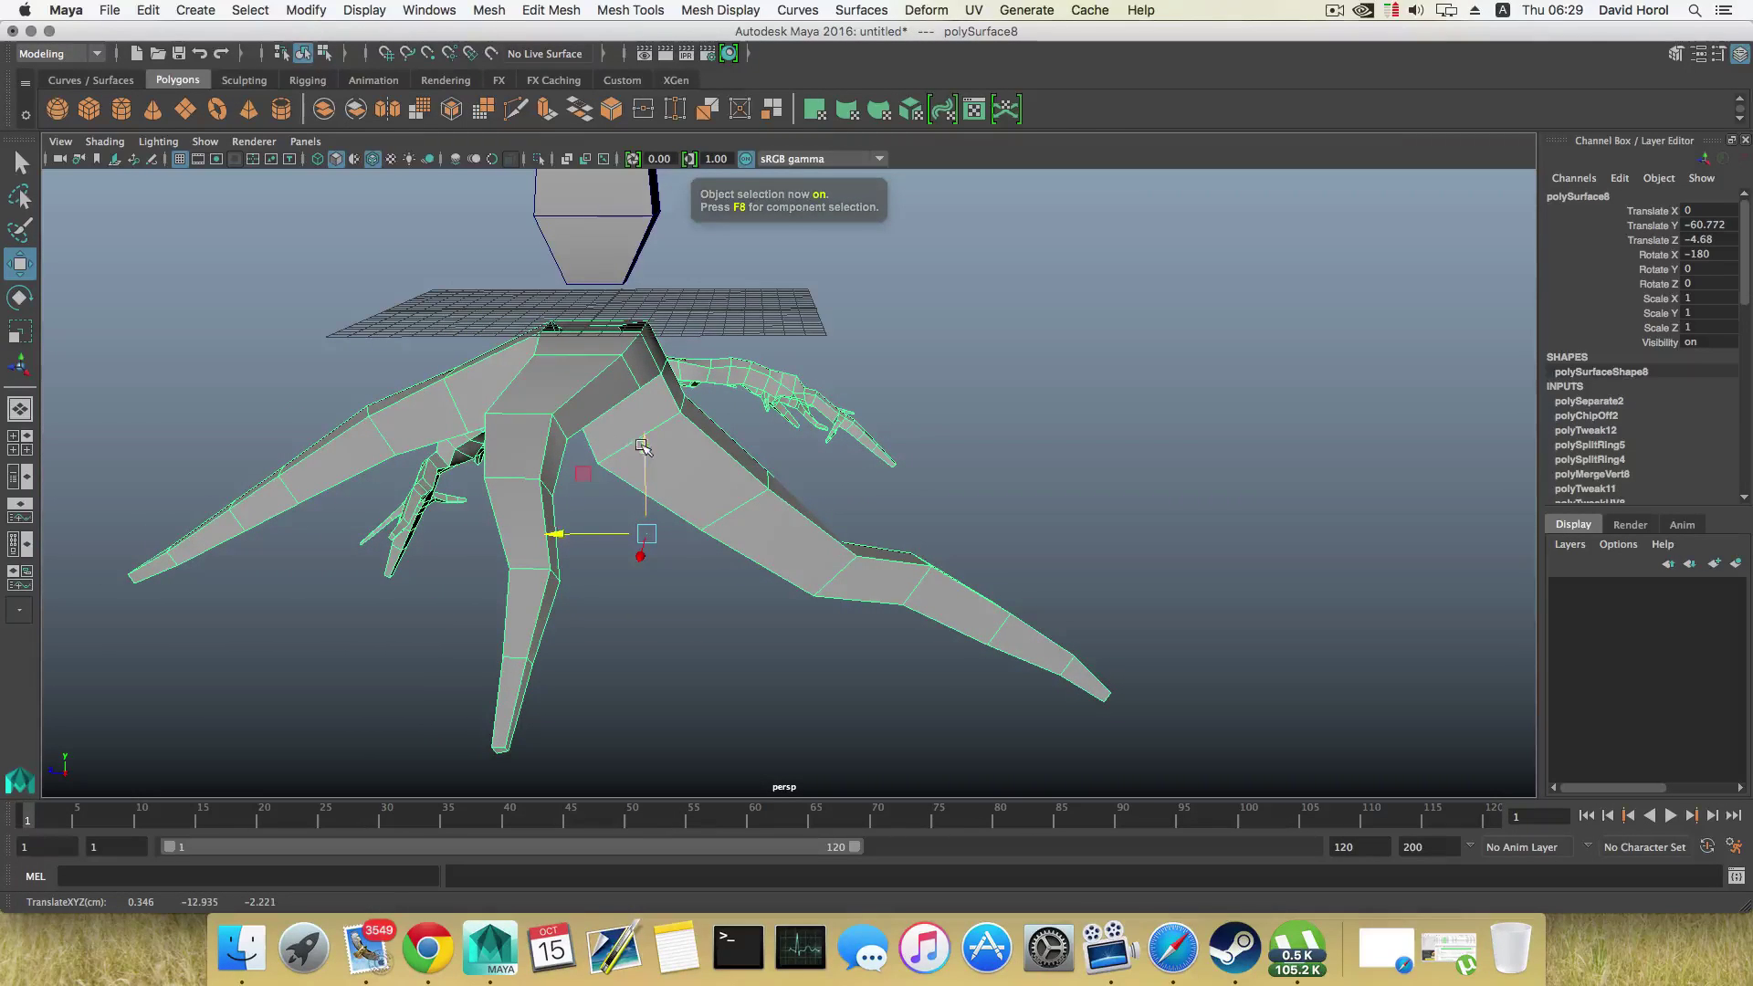
pyautogui.moveTo(641, 446); pyautogui.dragTo(490, 667)
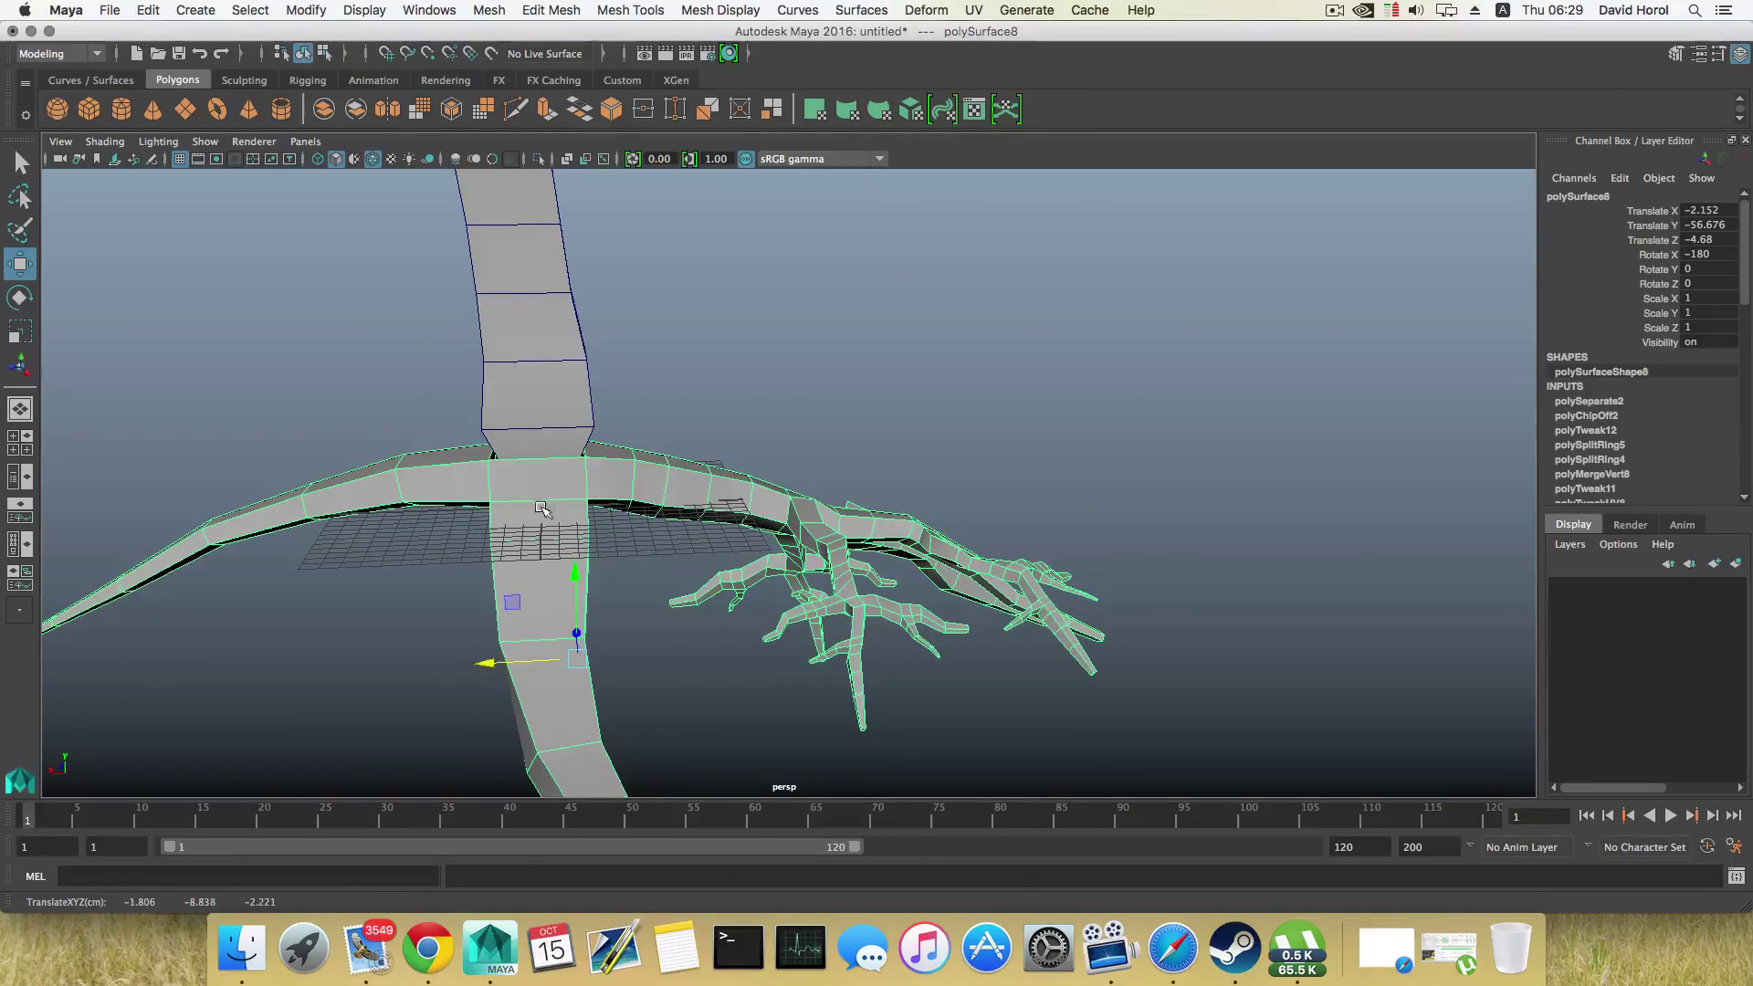
# Step: Delete the tapered ring of faces at the trunk's lower end, leaving it open above the roots
pyautogui.keyDown('alt'); pyautogui.moveTo(540, 508); pyautogui.dragTo(697, 471); pyautogui.keyUp('alt')
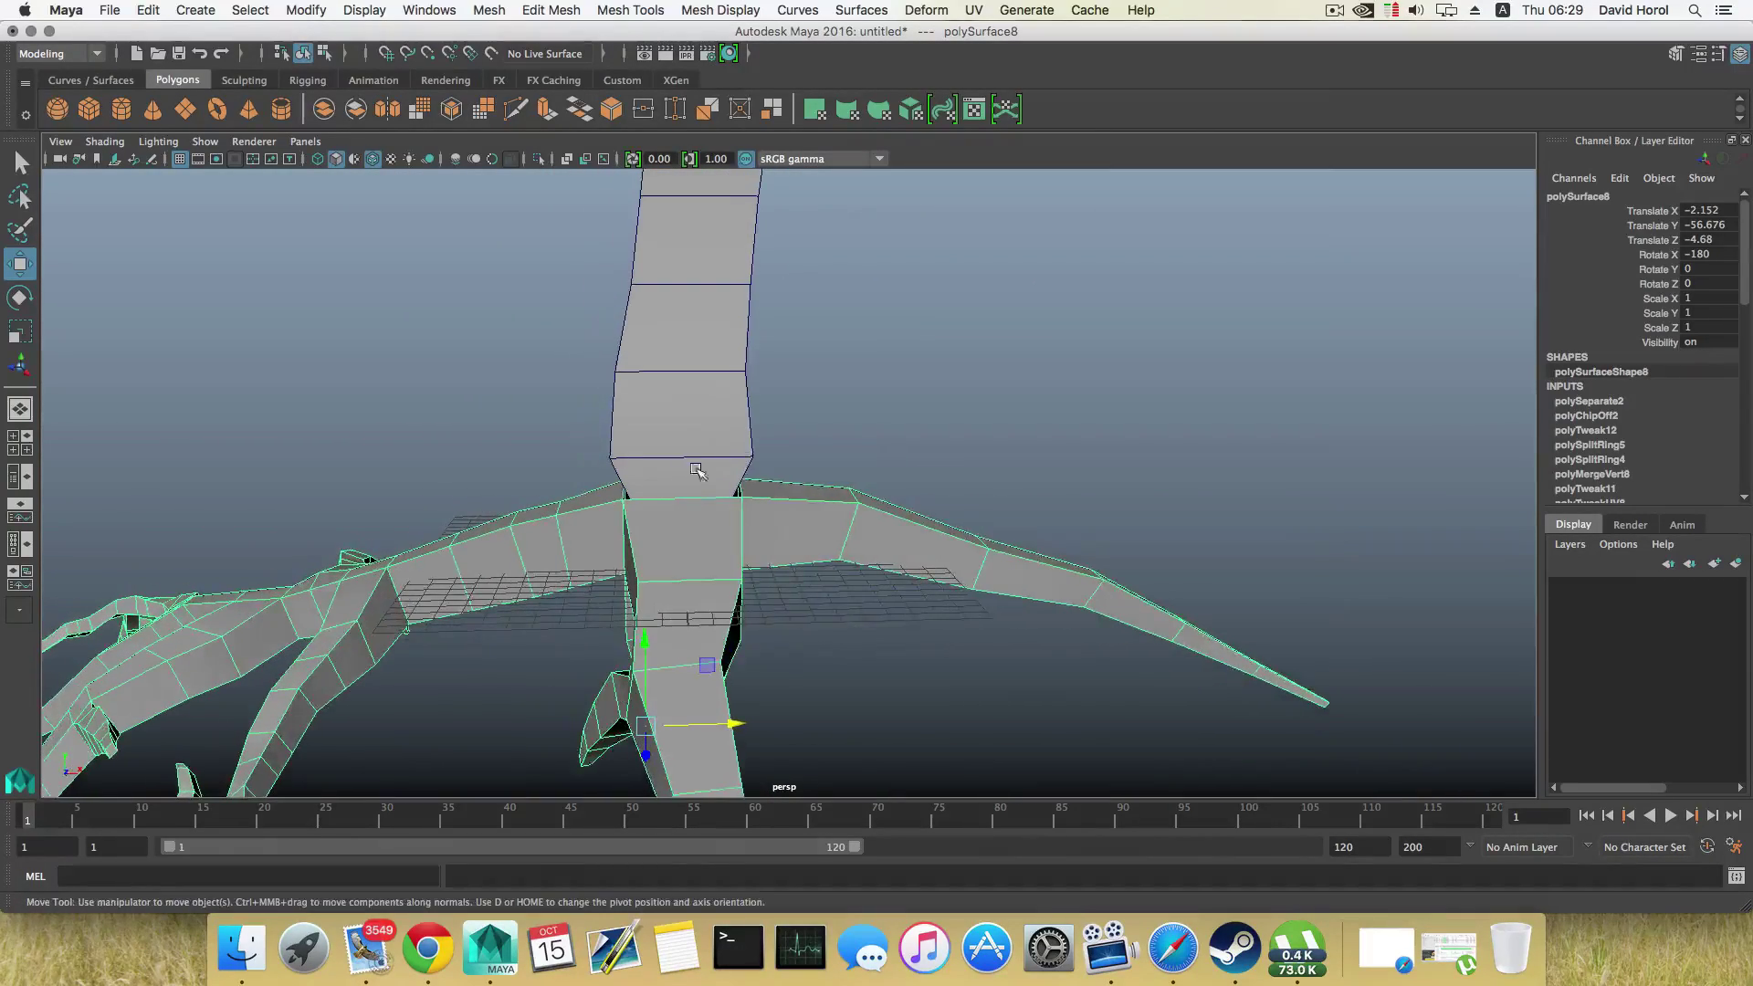
pyautogui.click(649, 468)
pyautogui.moveTo(655, 470); pyautogui.dragTo(649, 520, button='right')
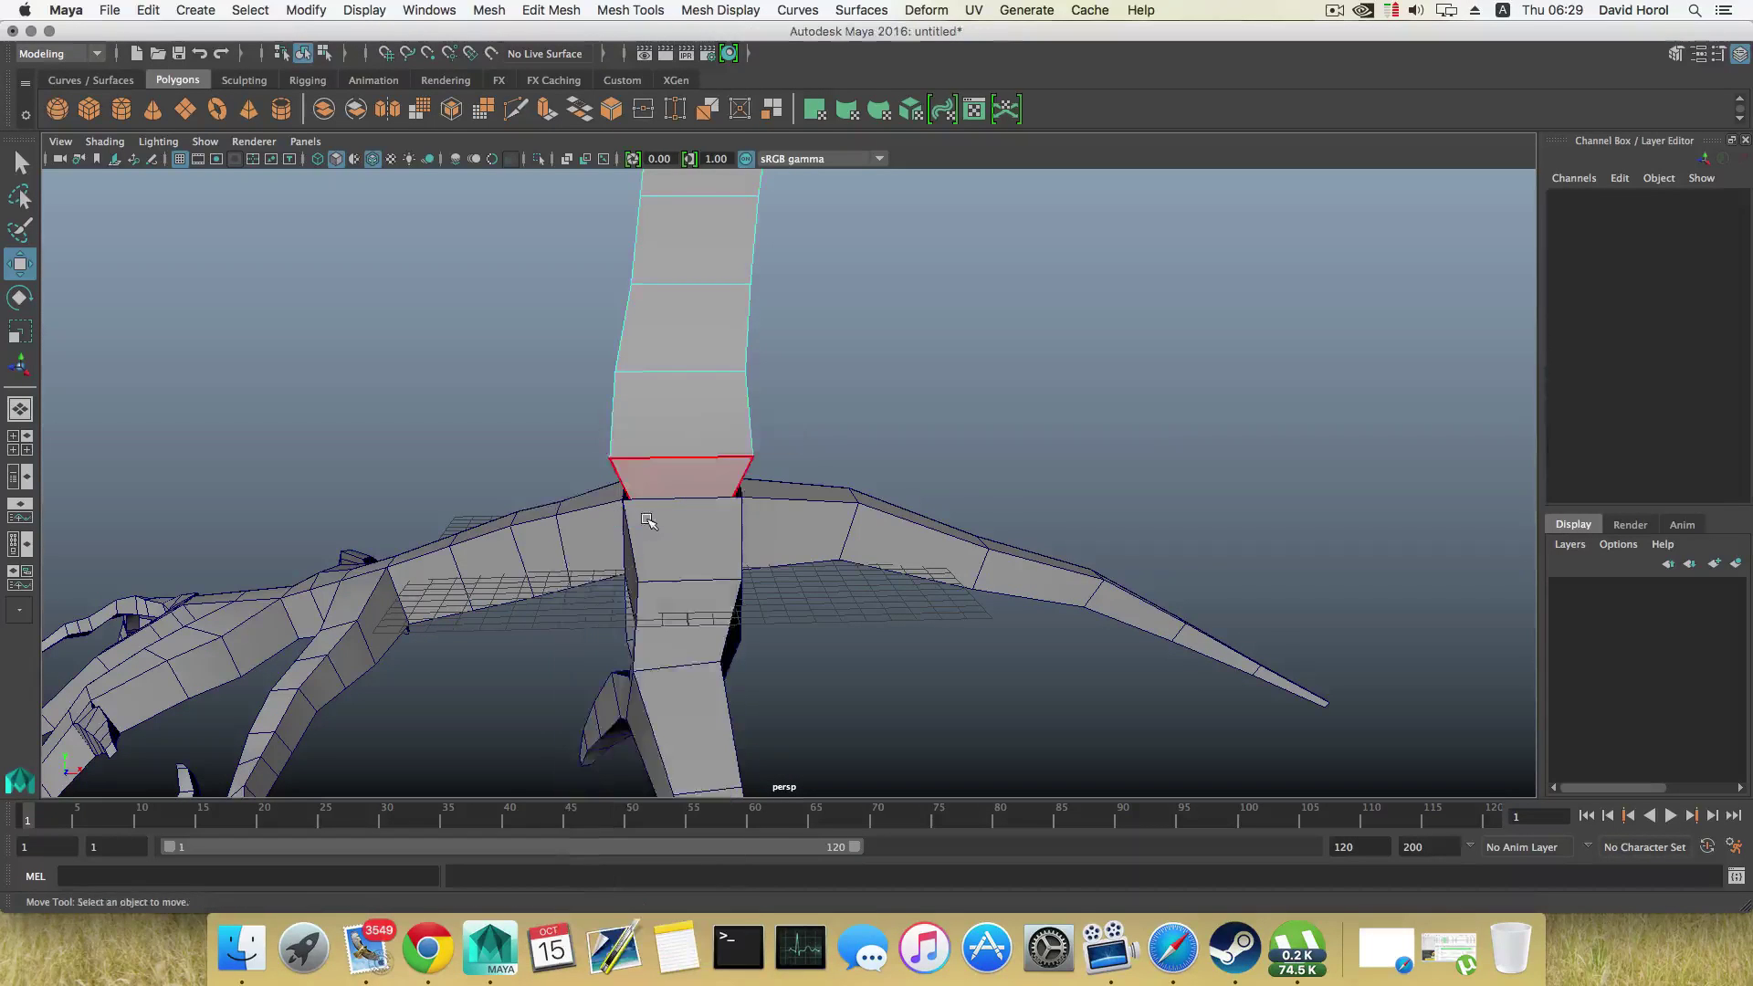
pyautogui.keyDown('alt'); pyautogui.moveTo(649, 521); pyautogui.dragTo(639, 509); pyautogui.keyUp('alt')
pyautogui.moveTo(585, 439); pyautogui.dragTo(654, 527)
pyautogui.press('Delete')
# Step: Combine the trunk and the root mesh into one object
pyautogui.press('F8')
pyautogui.click(688, 502)
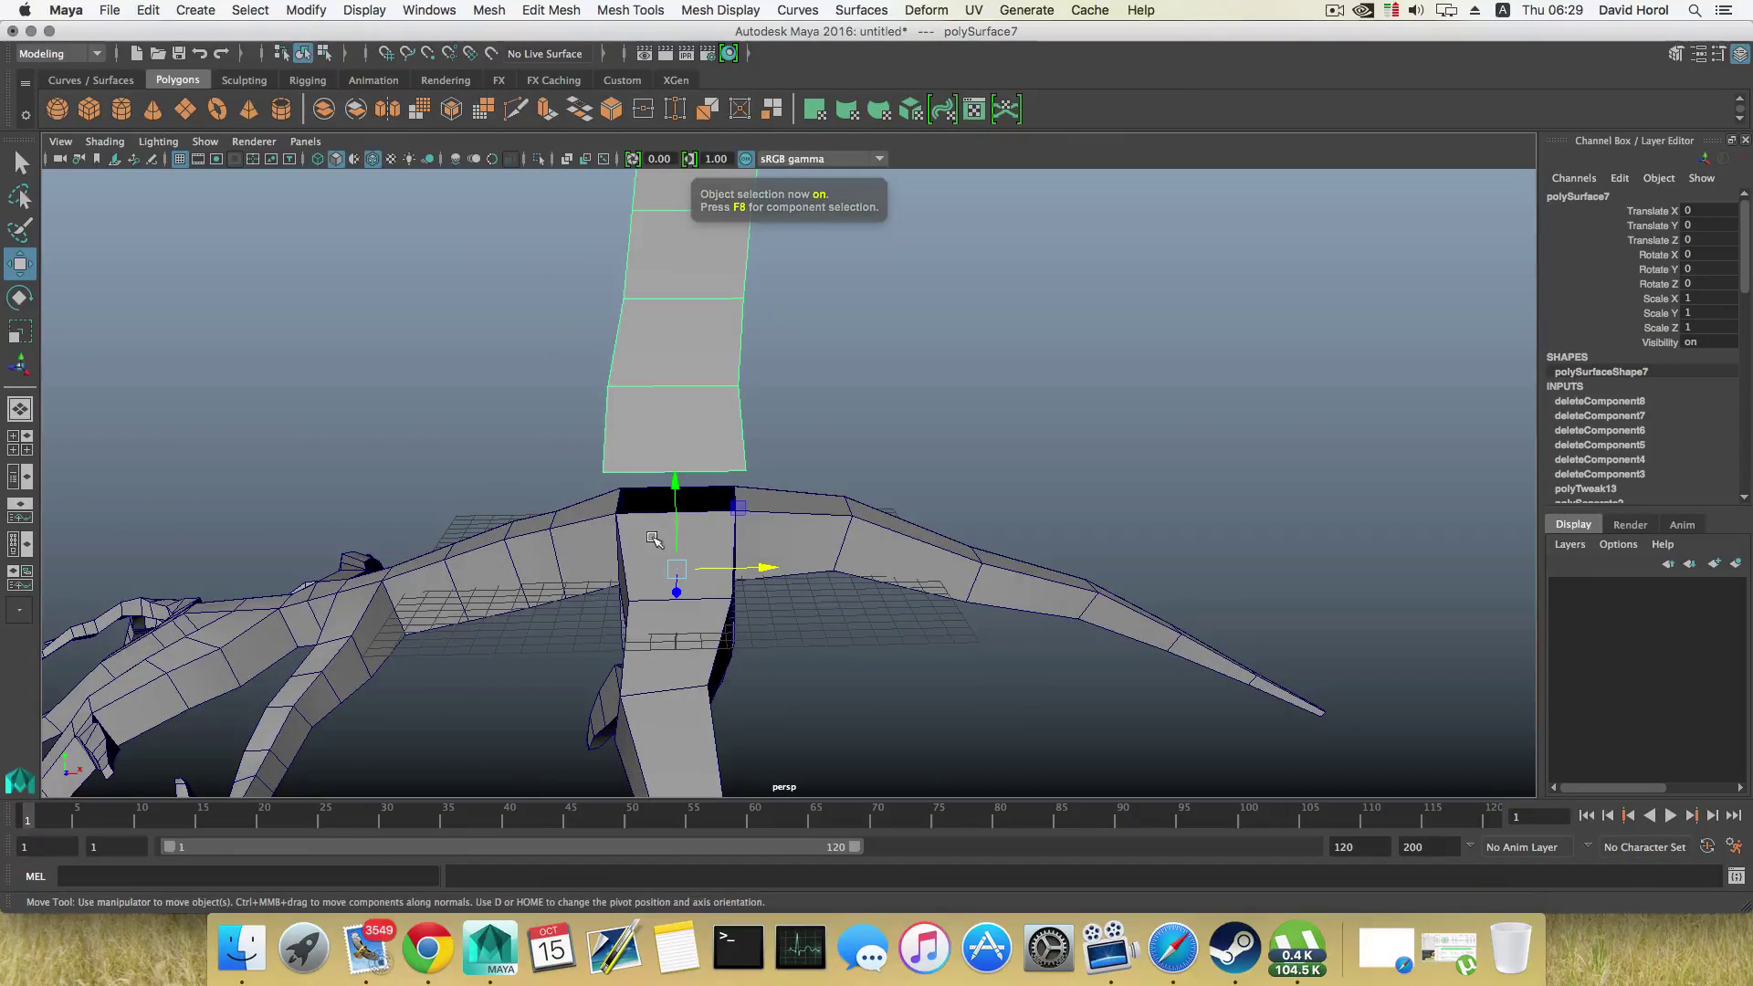
pyautogui.keyDown('shift'); pyautogui.click(653, 539); pyautogui.keyUp('shift')
pyautogui.click(486, 9)
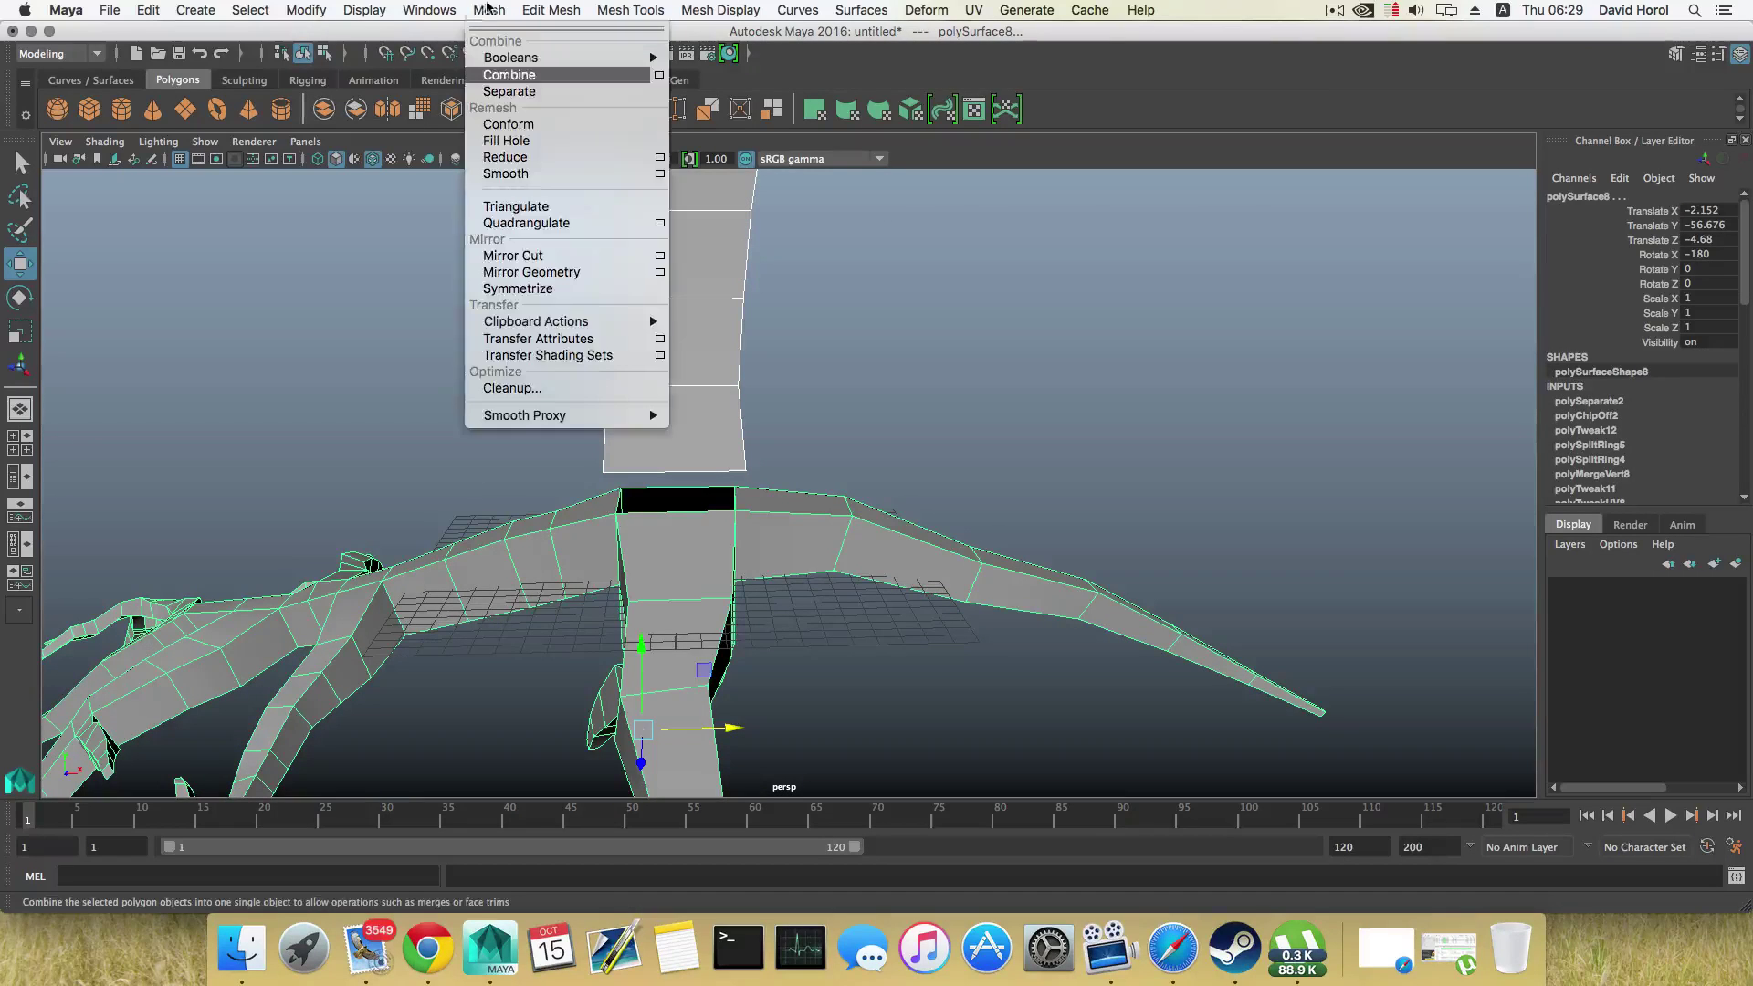
pyautogui.click(513, 78)
# Step: Target-weld the trunk's bottom corner vertices to the matching corners of the roots' opening and return to object selection
pyautogui.keyDown('alt'); pyautogui.moveTo(763, 435); pyautogui.dragTo(724, 414); pyautogui.keyUp('alt')
pyautogui.moveTo(684, 365); pyautogui.dragTo(676, 297, button='right')
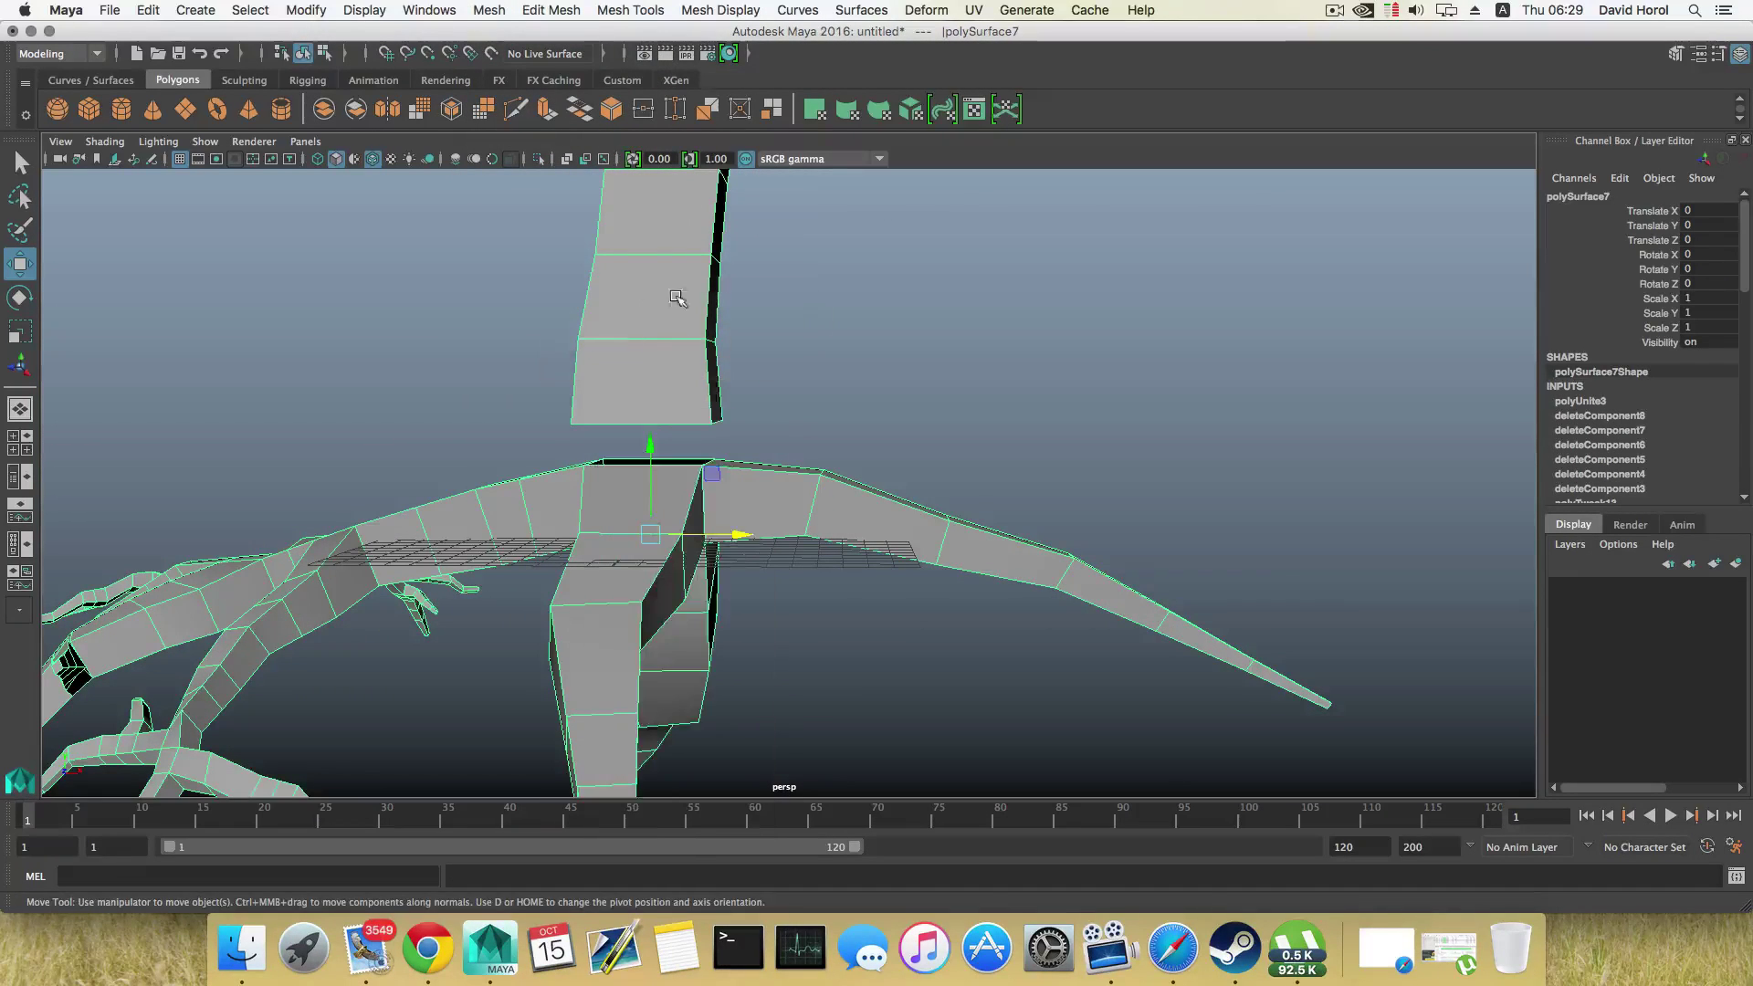
pyautogui.click(632, 9)
pyautogui.click(639, 283)
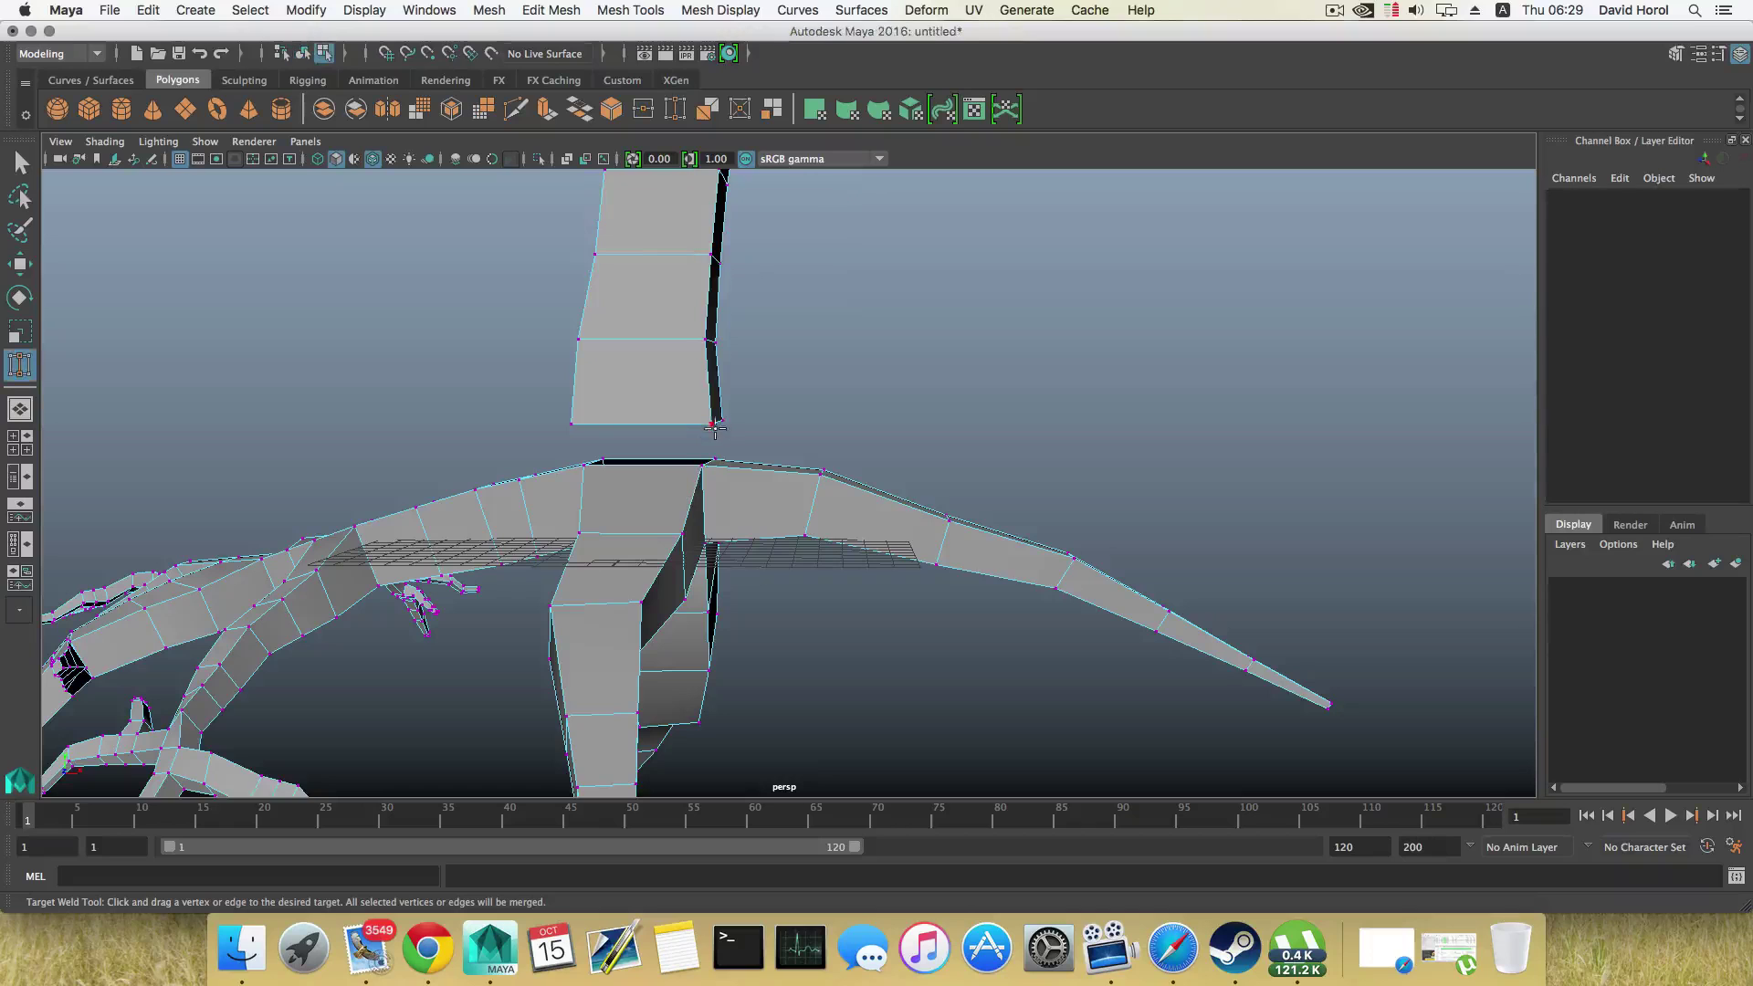
pyautogui.moveTo(718, 429); pyautogui.dragTo(569, 440)
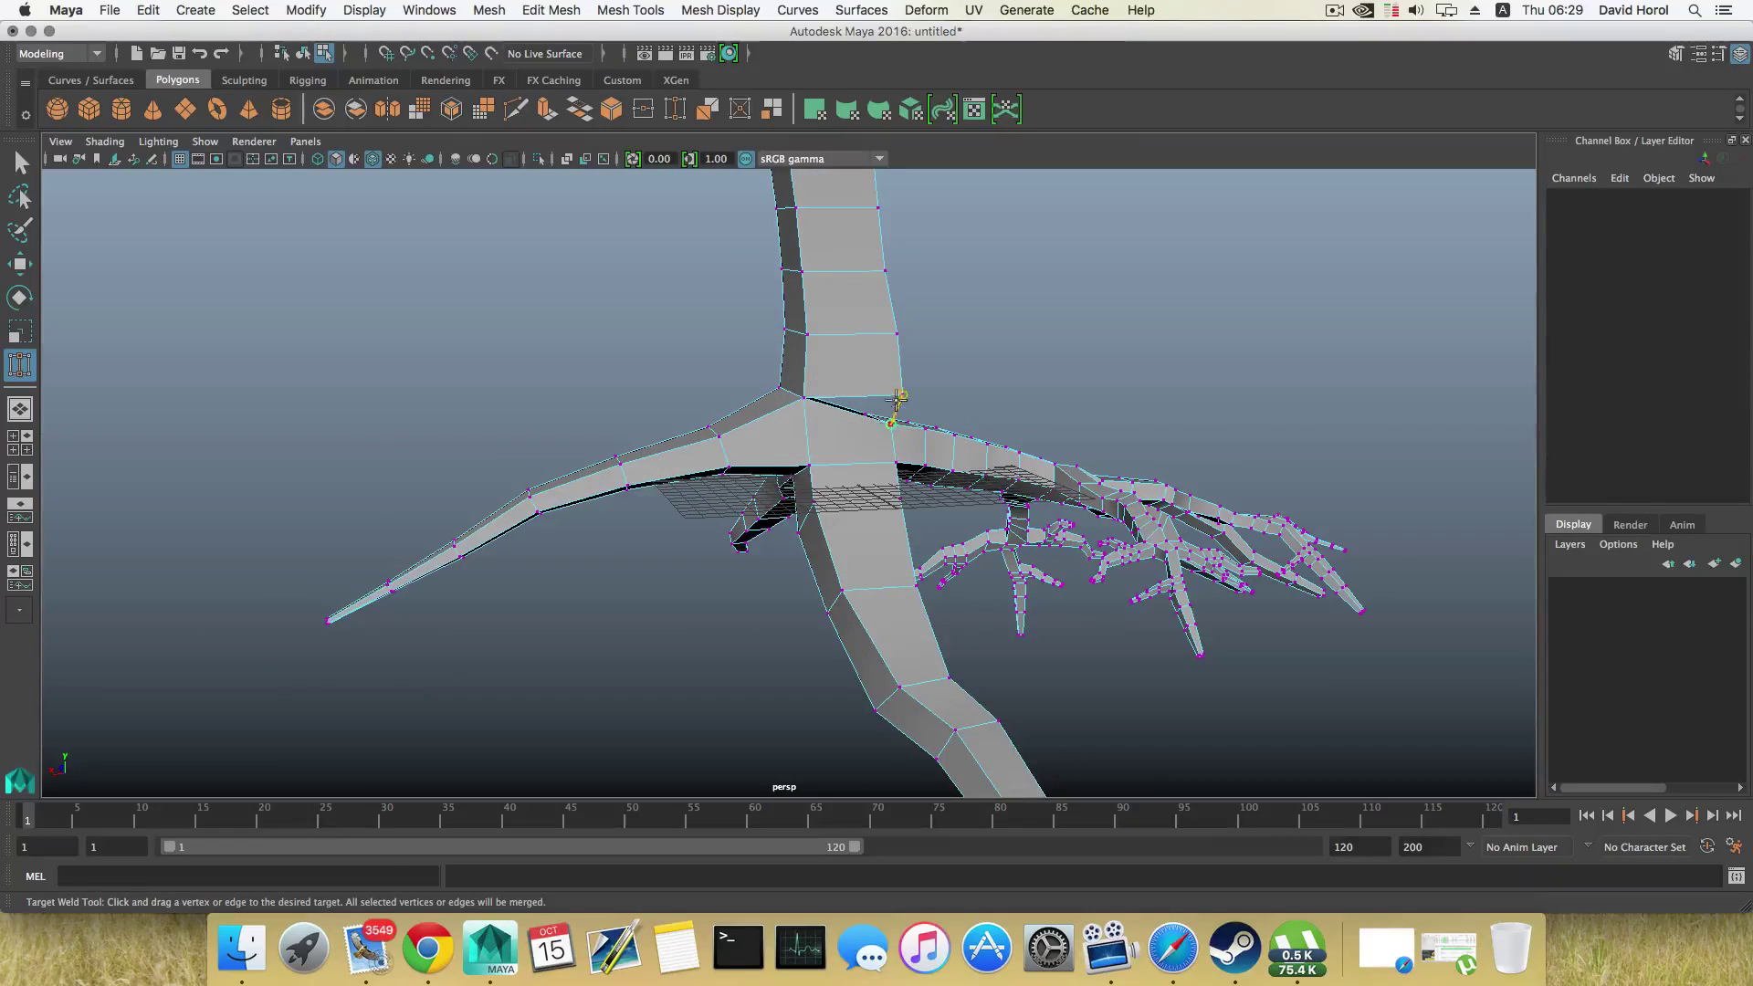
pyautogui.moveTo(897, 400); pyautogui.dragTo(900, 397)
pyautogui.keyDown('alt'); pyautogui.moveTo(922, 443); pyautogui.dragTo(637, 460); pyautogui.keyUp('alt')
pyautogui.keyDown('alt'); pyautogui.moveTo(1053, 490); pyautogui.dragTo(775, 447); pyautogui.keyUp('alt')
pyautogui.keyDown('alt'); pyautogui.moveTo(966, 519); pyautogui.dragTo(706, 513); pyautogui.keyUp('alt')
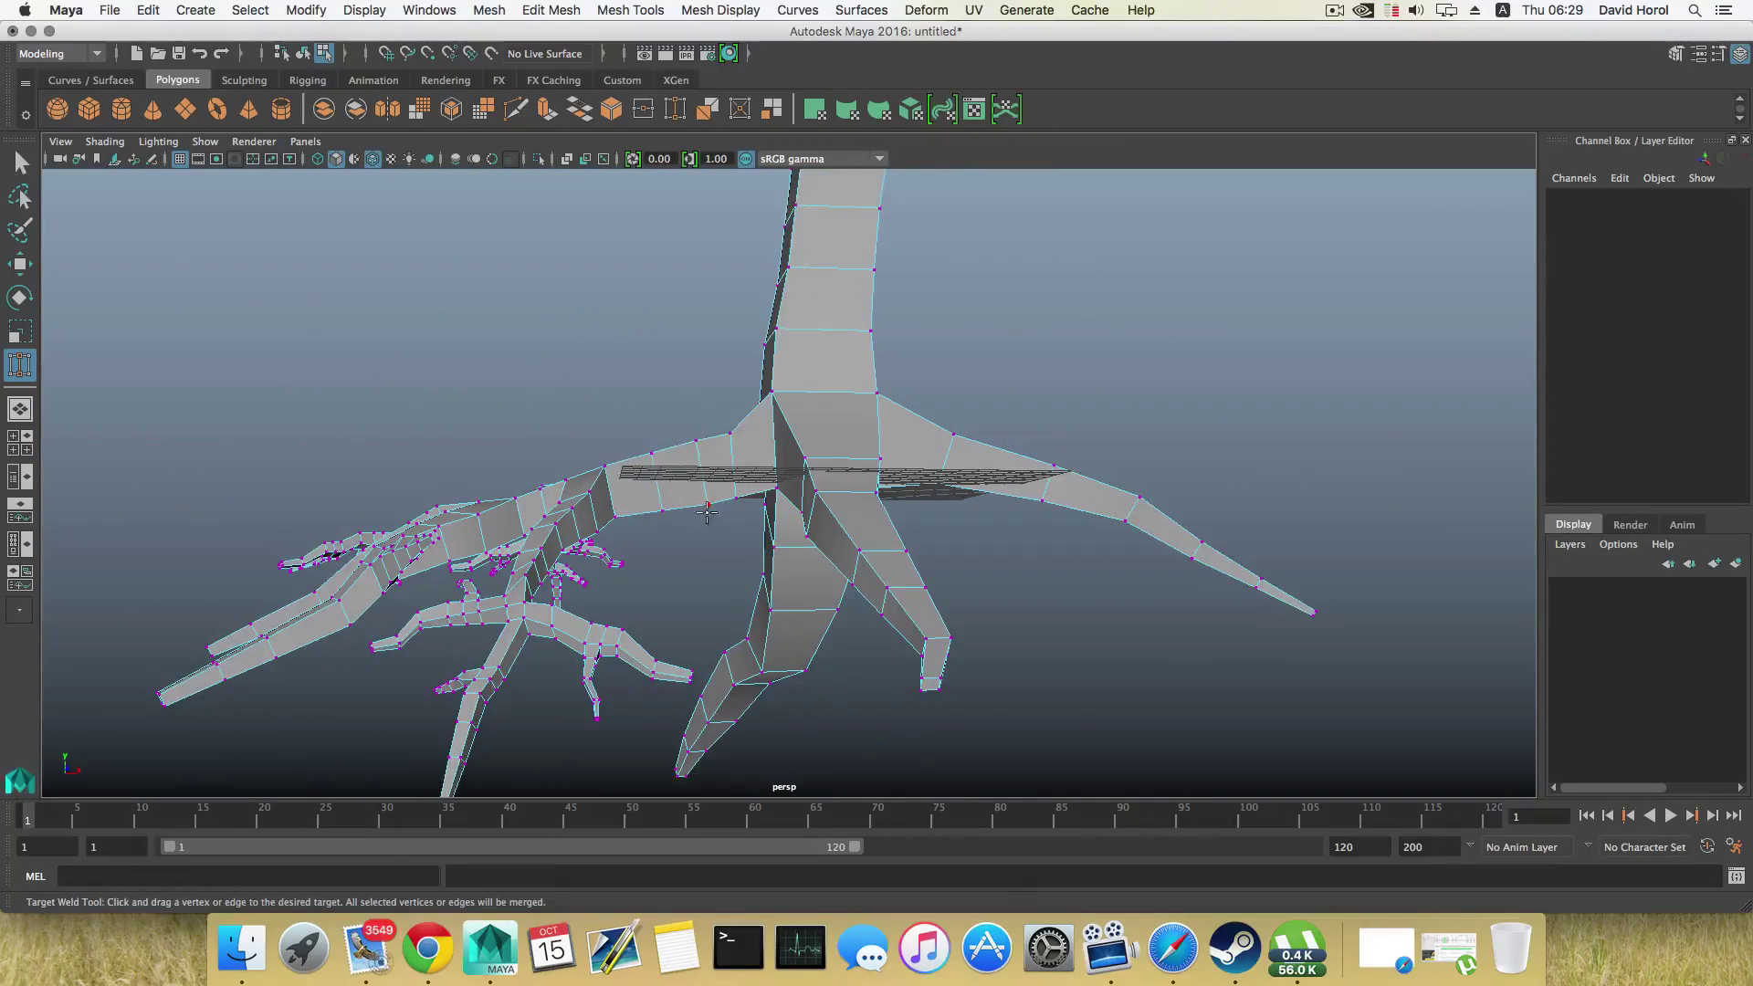
pyautogui.rightClick(627, 483)
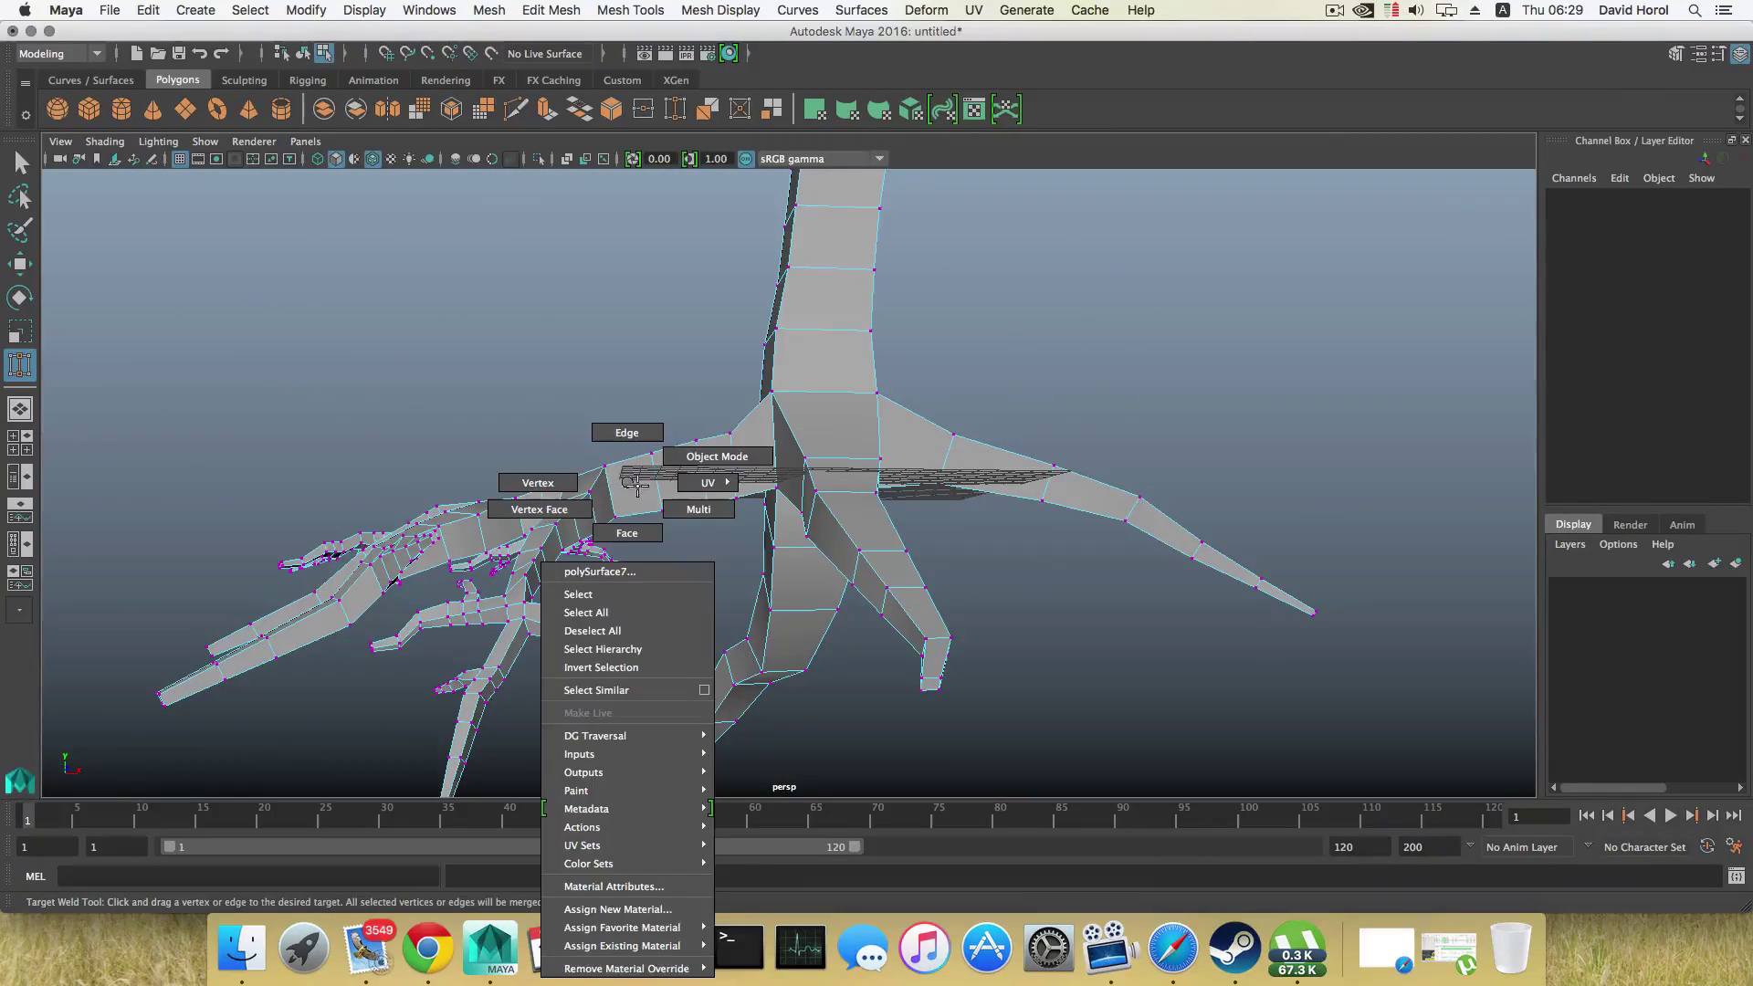
pyautogui.click(716, 456)
pyautogui.rightClick(664, 476)
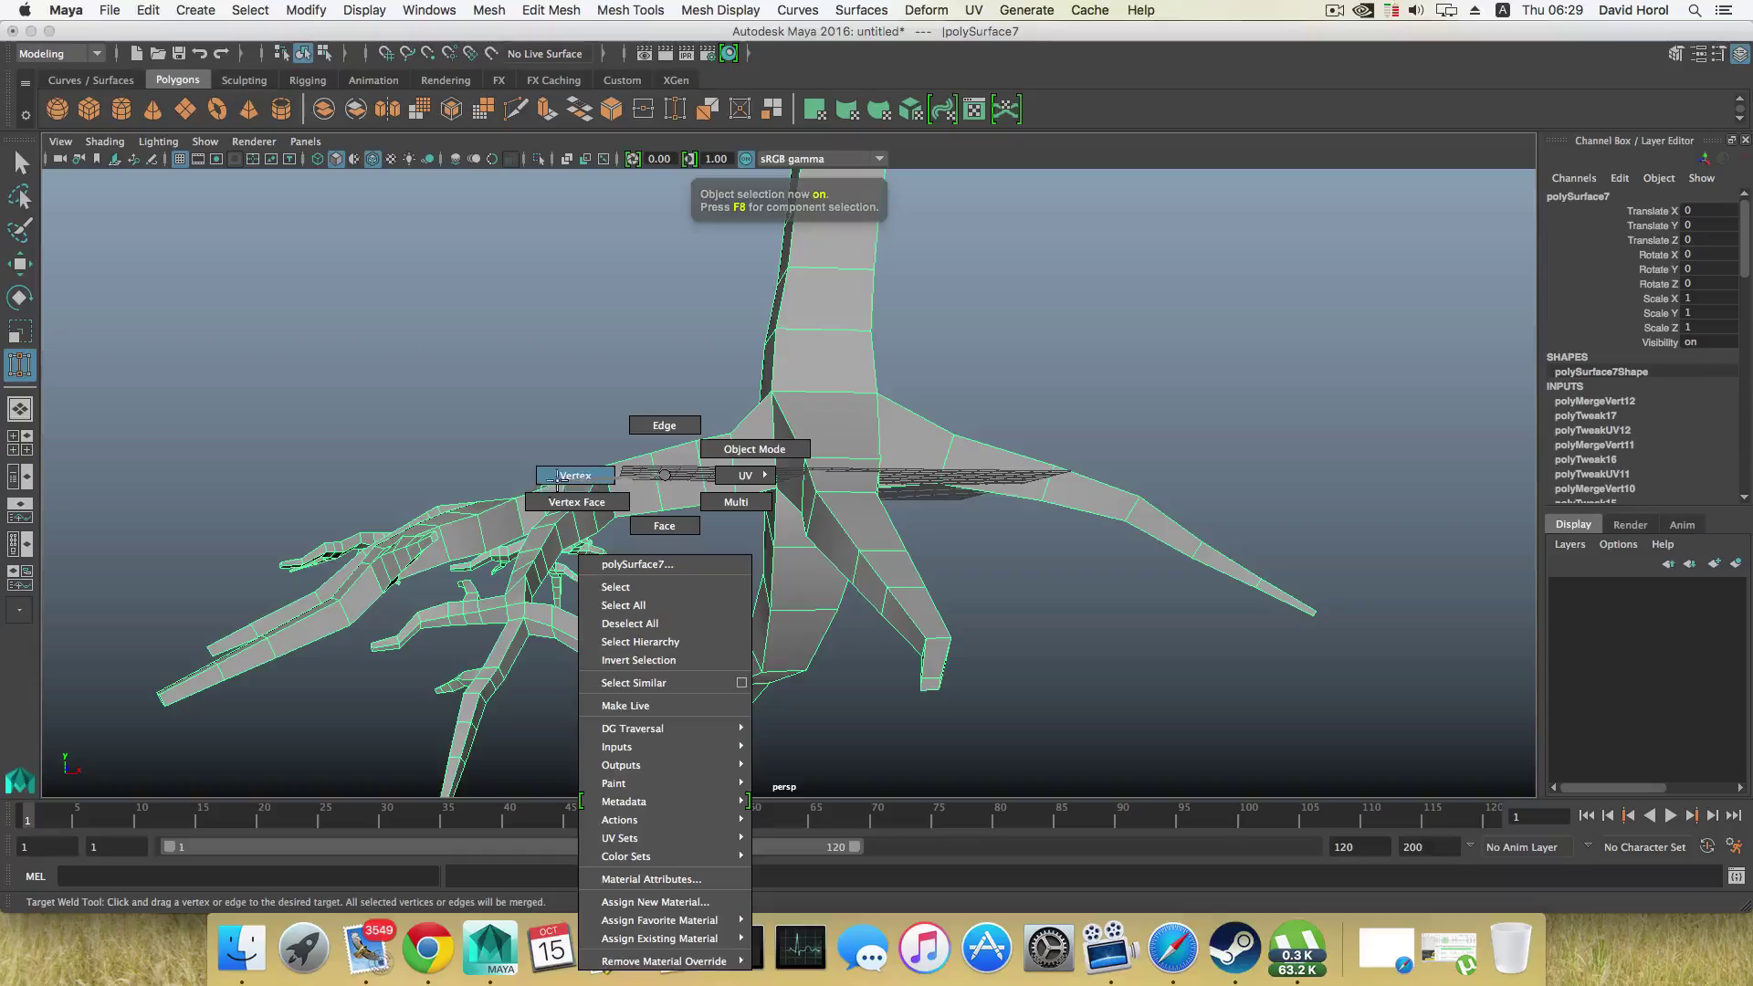
pyautogui.click(558, 476)
pyautogui.keyDown('alt'); pyautogui.moveTo(558, 475); pyautogui.dragTo(516, 593); pyautogui.keyUp('alt')
pyautogui.press('q')
pyautogui.press('w')
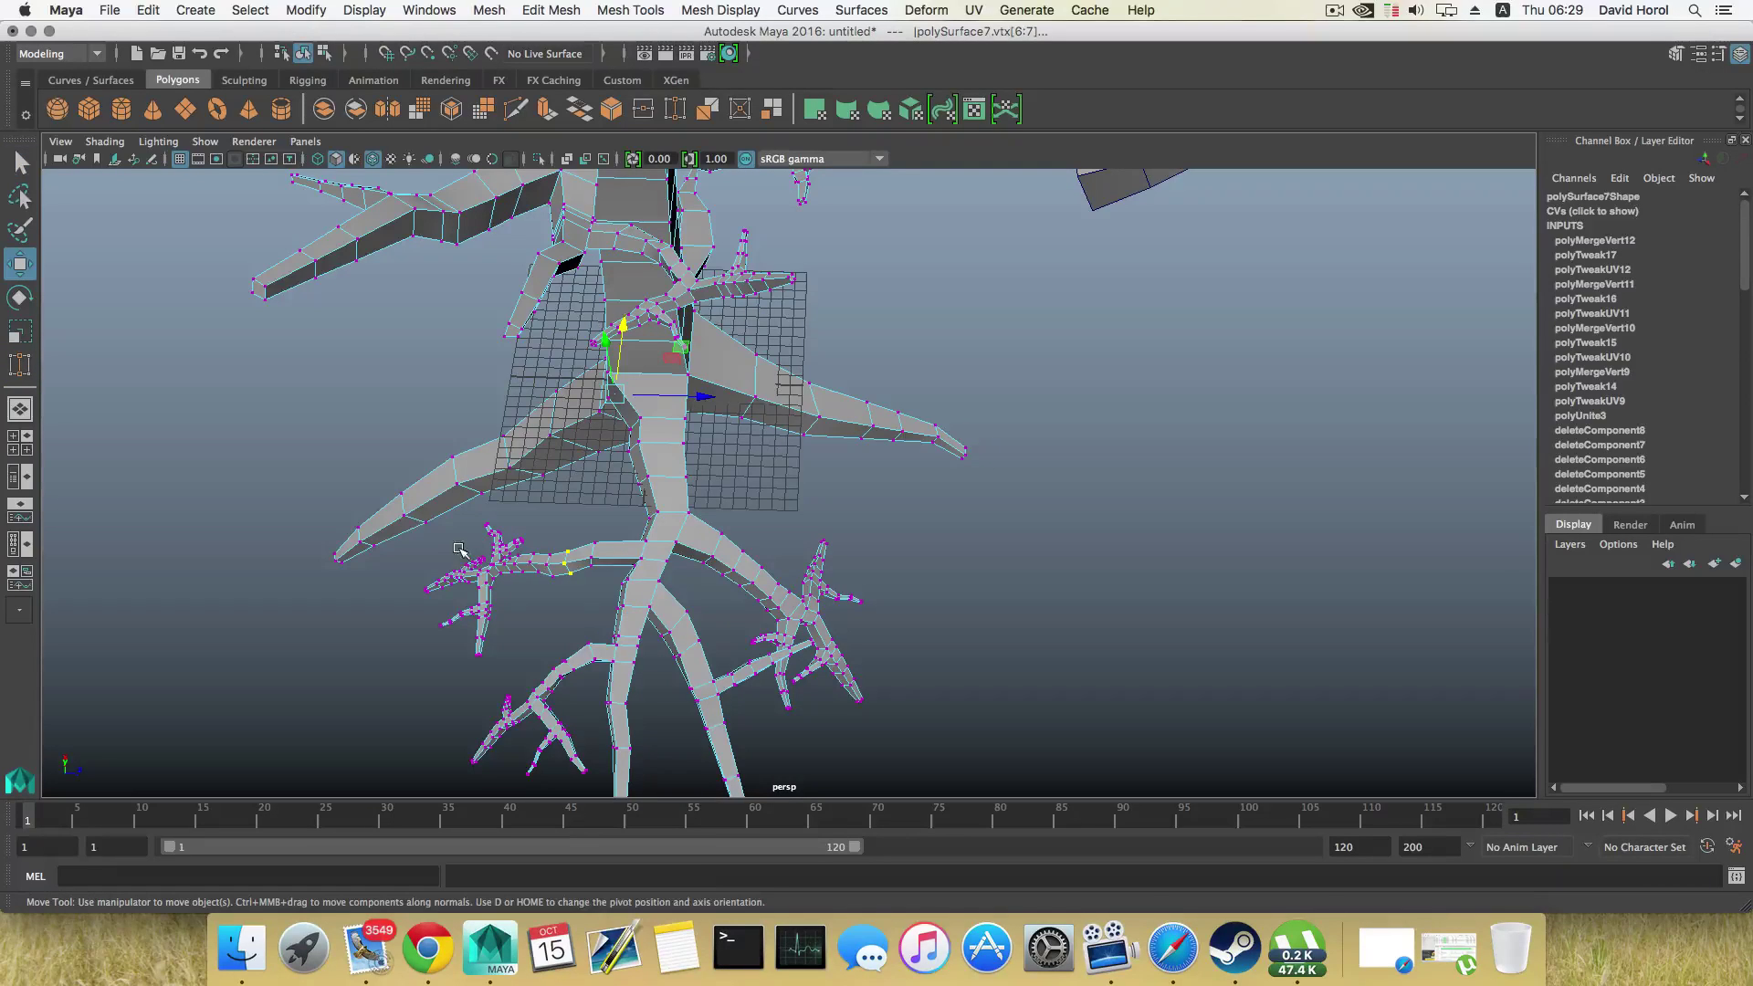
# Step: Select all faces of the heavily branched root with its twigs, out from near the trunk base
pyautogui.moveTo(626, 482); pyautogui.dragTo(620, 539, button='right')
pyautogui.press('q')
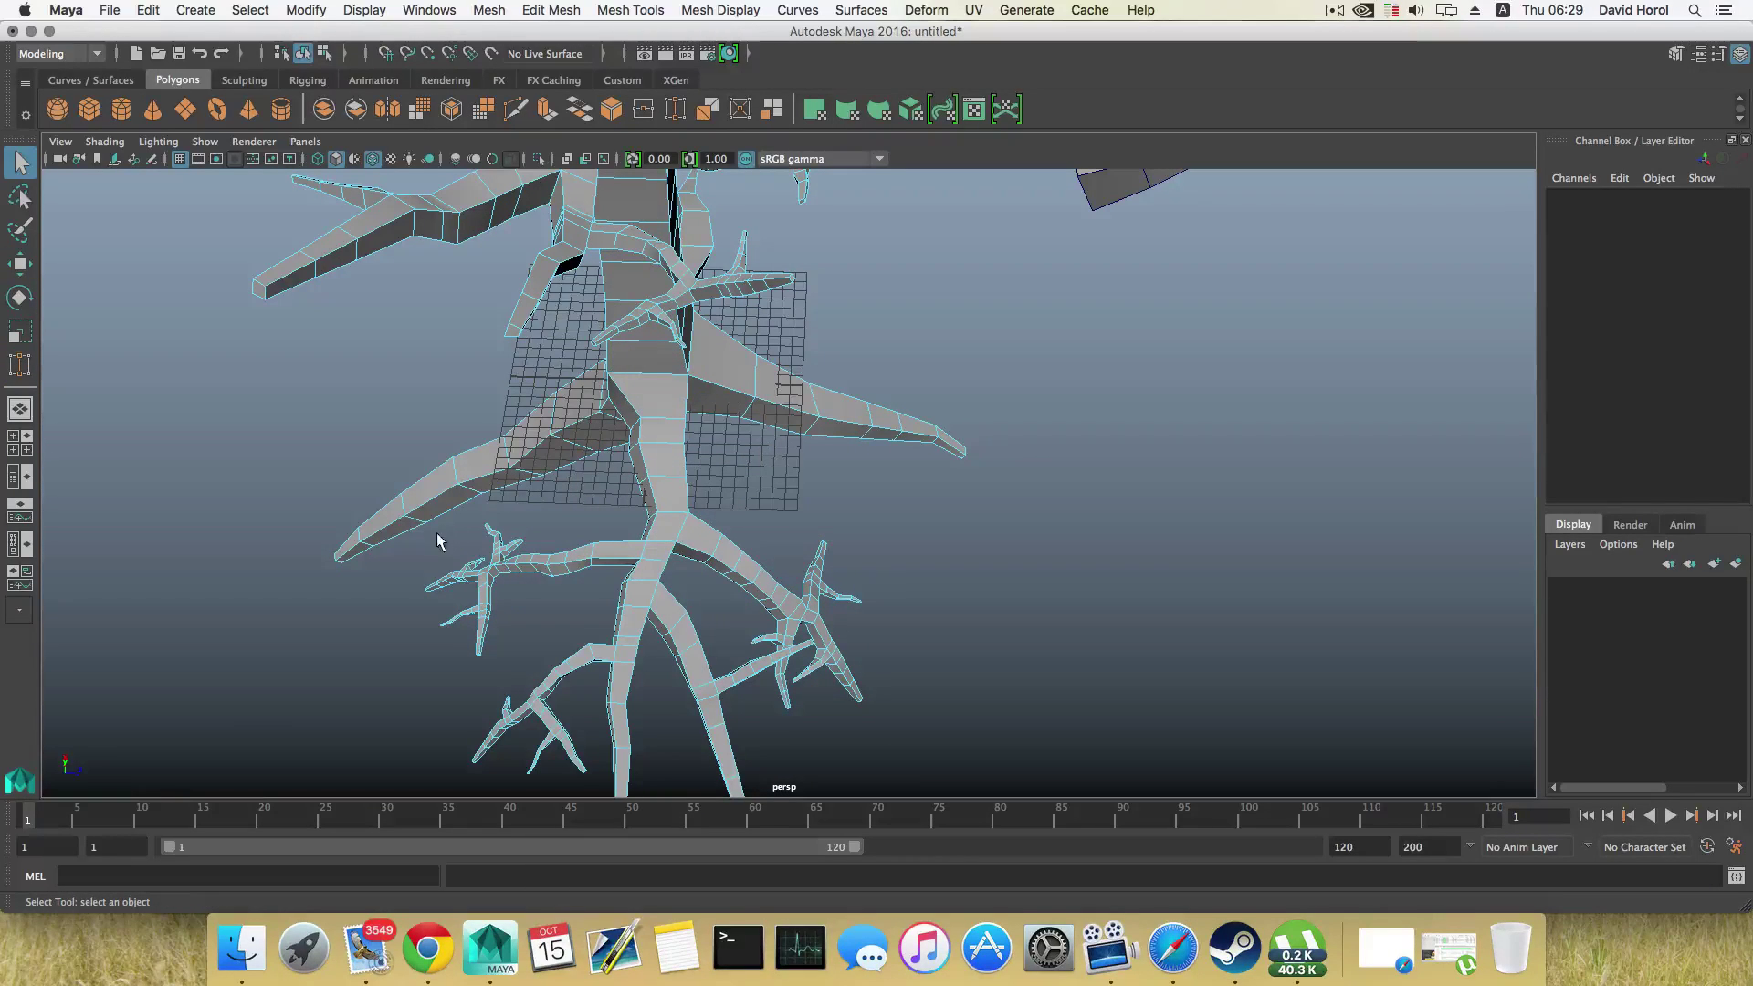
pyautogui.moveTo(514, 540); pyautogui.dragTo(515, 542)
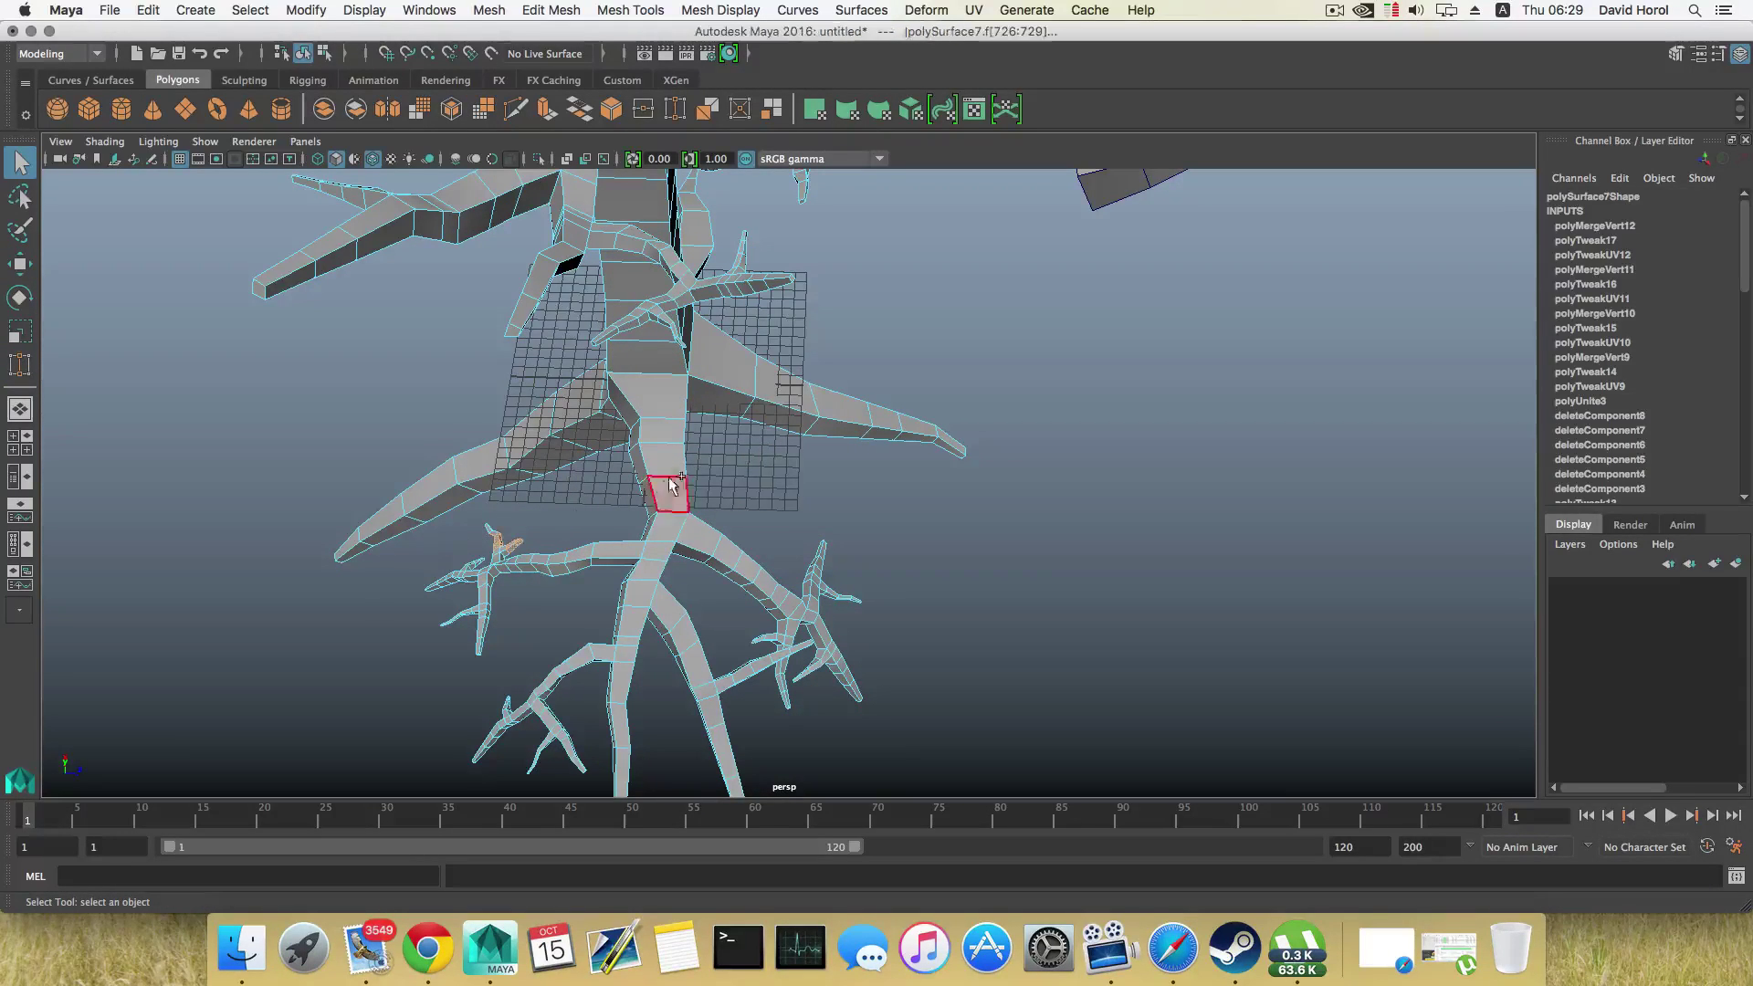
pyautogui.keyDown('shift'); pyautogui.moveTo(729, 457); pyautogui.dragTo(567, 655); pyautogui.keyUp('shift')
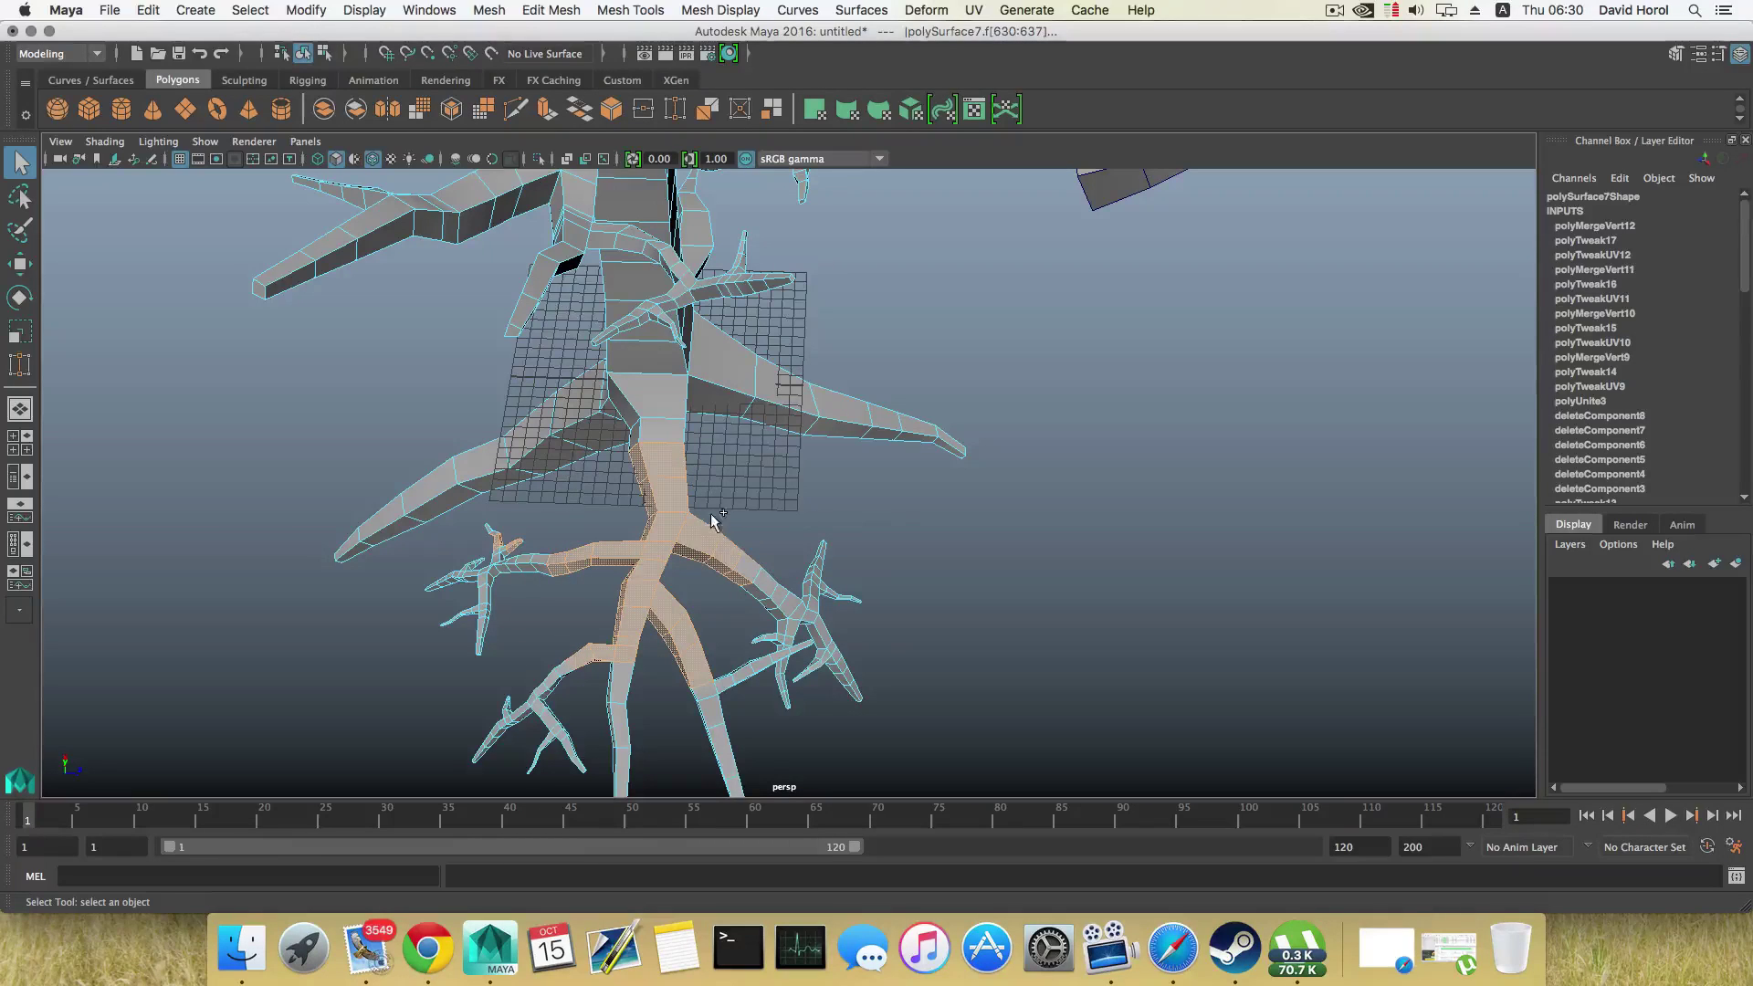
pyautogui.keyDown('shift'); pyautogui.moveTo(712, 518); pyautogui.dragTo(881, 703); pyautogui.keyUp('shift')
pyautogui.keyDown('shift'); pyautogui.moveTo(516, 637); pyautogui.dragTo(760, 787); pyautogui.keyUp('shift')
pyautogui.keyDown('alt'); pyautogui.moveTo(644, 670); pyautogui.dragTo(644, 501, button='middle'); pyautogui.keyUp('alt')
pyautogui.keyDown('shift'); pyautogui.moveTo(598, 545); pyautogui.dragTo(689, 648); pyautogui.keyUp('shift')
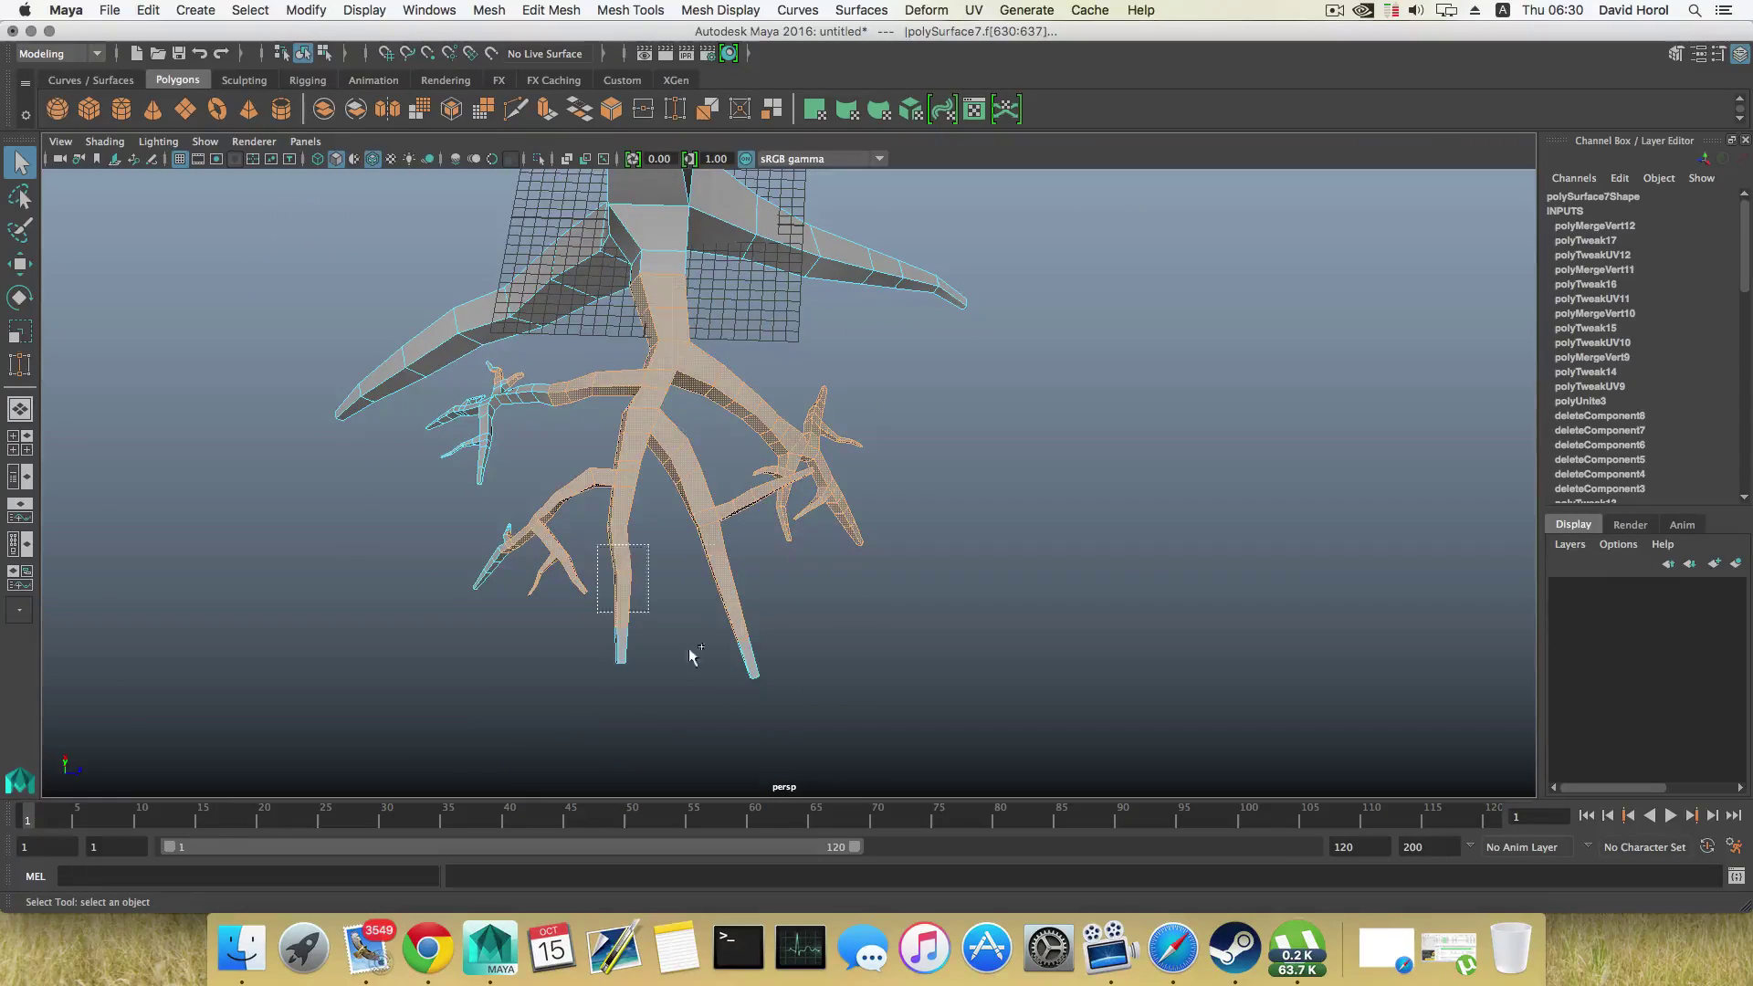
pyautogui.keyDown('alt'); pyautogui.moveTo(618, 566); pyautogui.dragTo(652, 518); pyautogui.keyUp('alt')
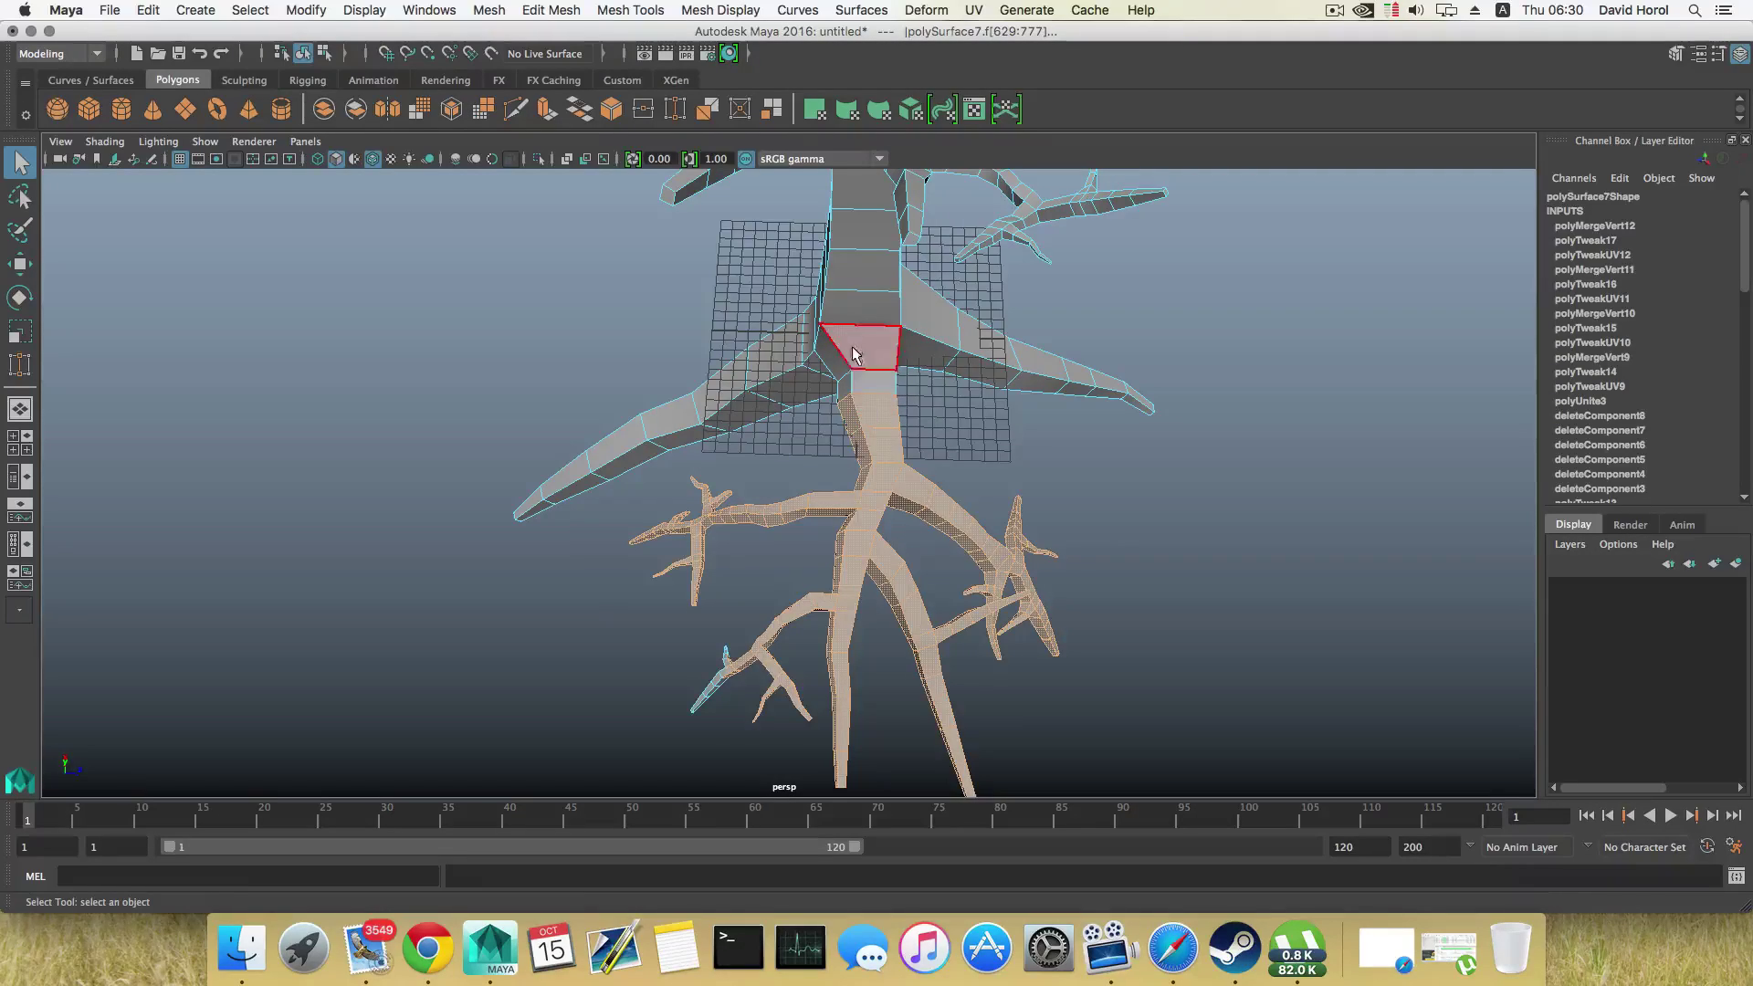
# Step: Rotate the selected branched root slightly upward and shift it outward from the trunk
pyautogui.keyDown('alt'); pyautogui.moveTo(882, 642); pyautogui.dragTo(794, 618); pyautogui.keyUp('alt')
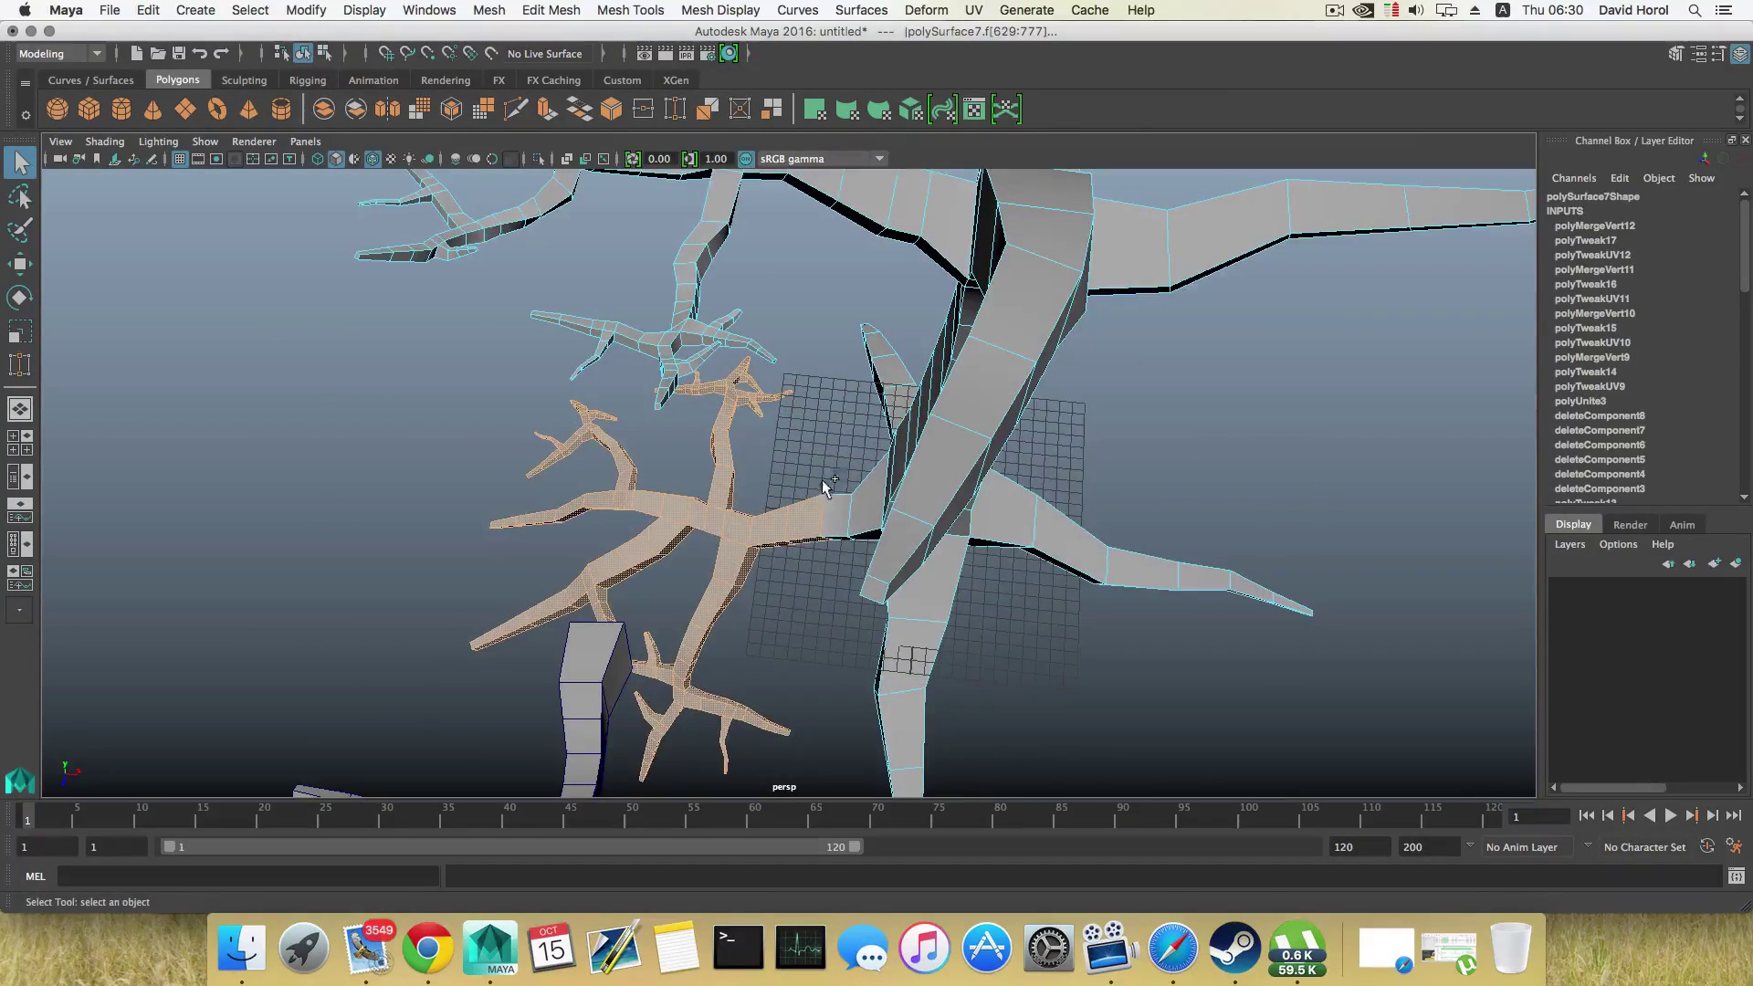
pyautogui.keyDown('alt'); pyautogui.moveTo(858, 556); pyautogui.dragTo(821, 618); pyautogui.keyUp('alt')
pyautogui.press('e')
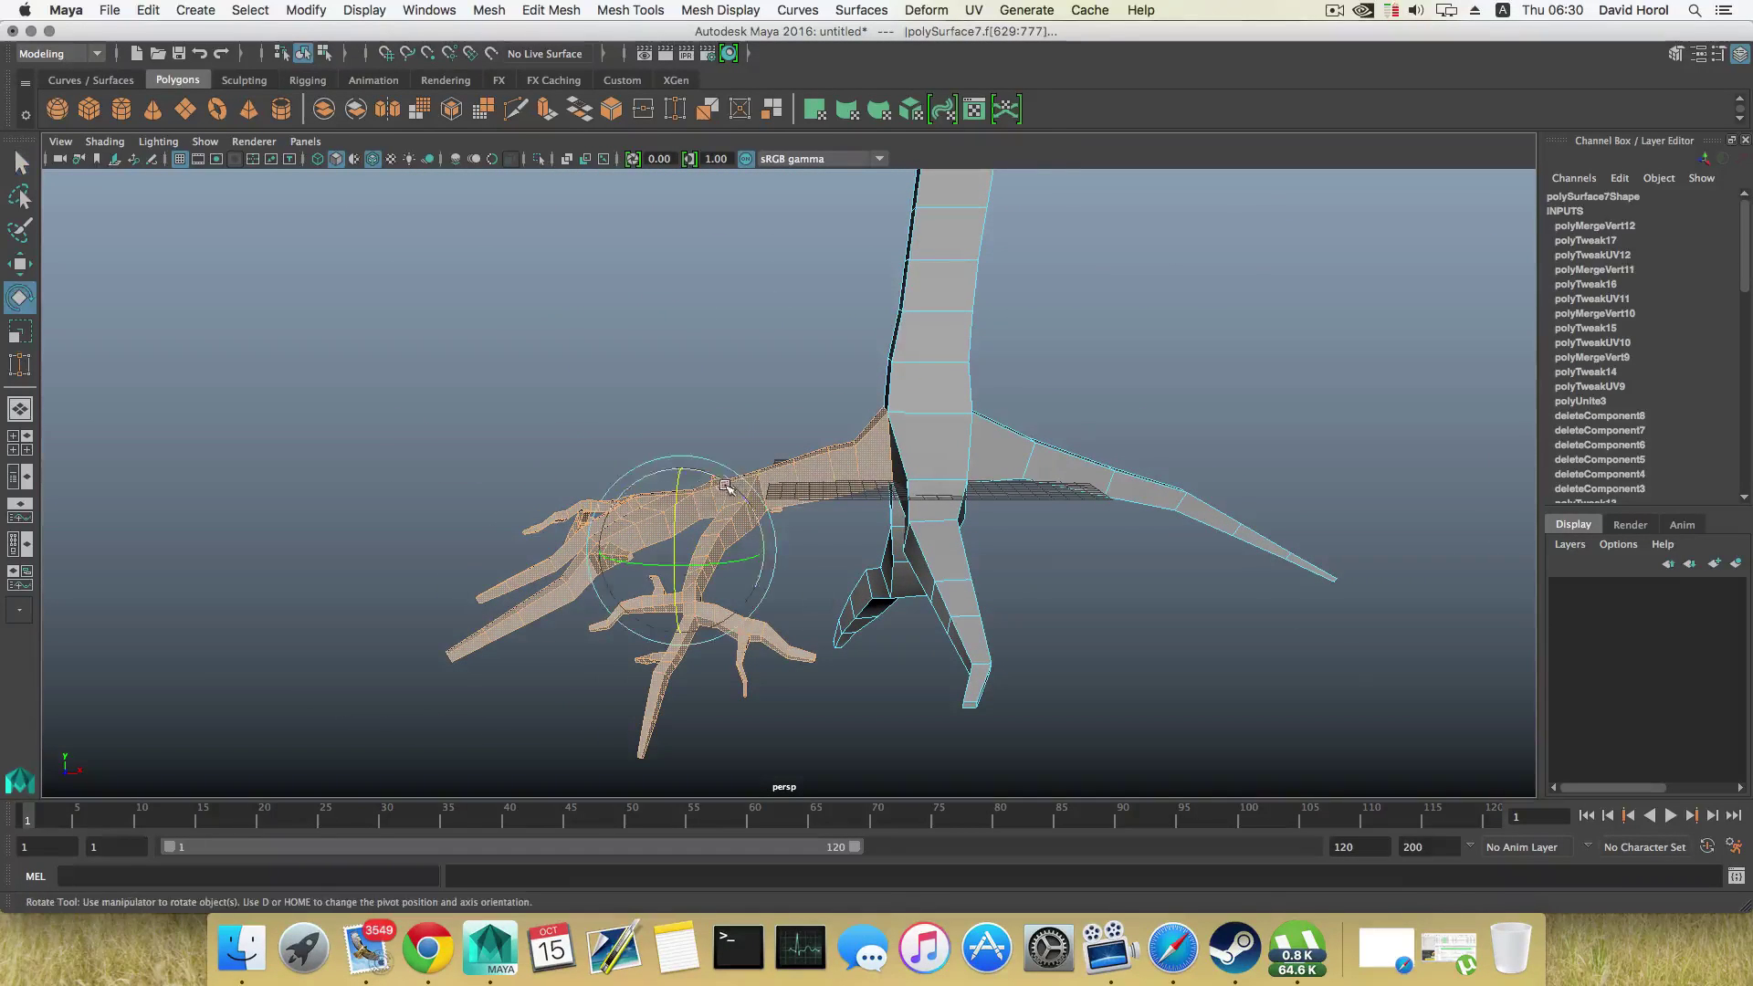
pyautogui.moveTo(731, 490); pyautogui.dragTo(681, 435)
pyautogui.press('w')
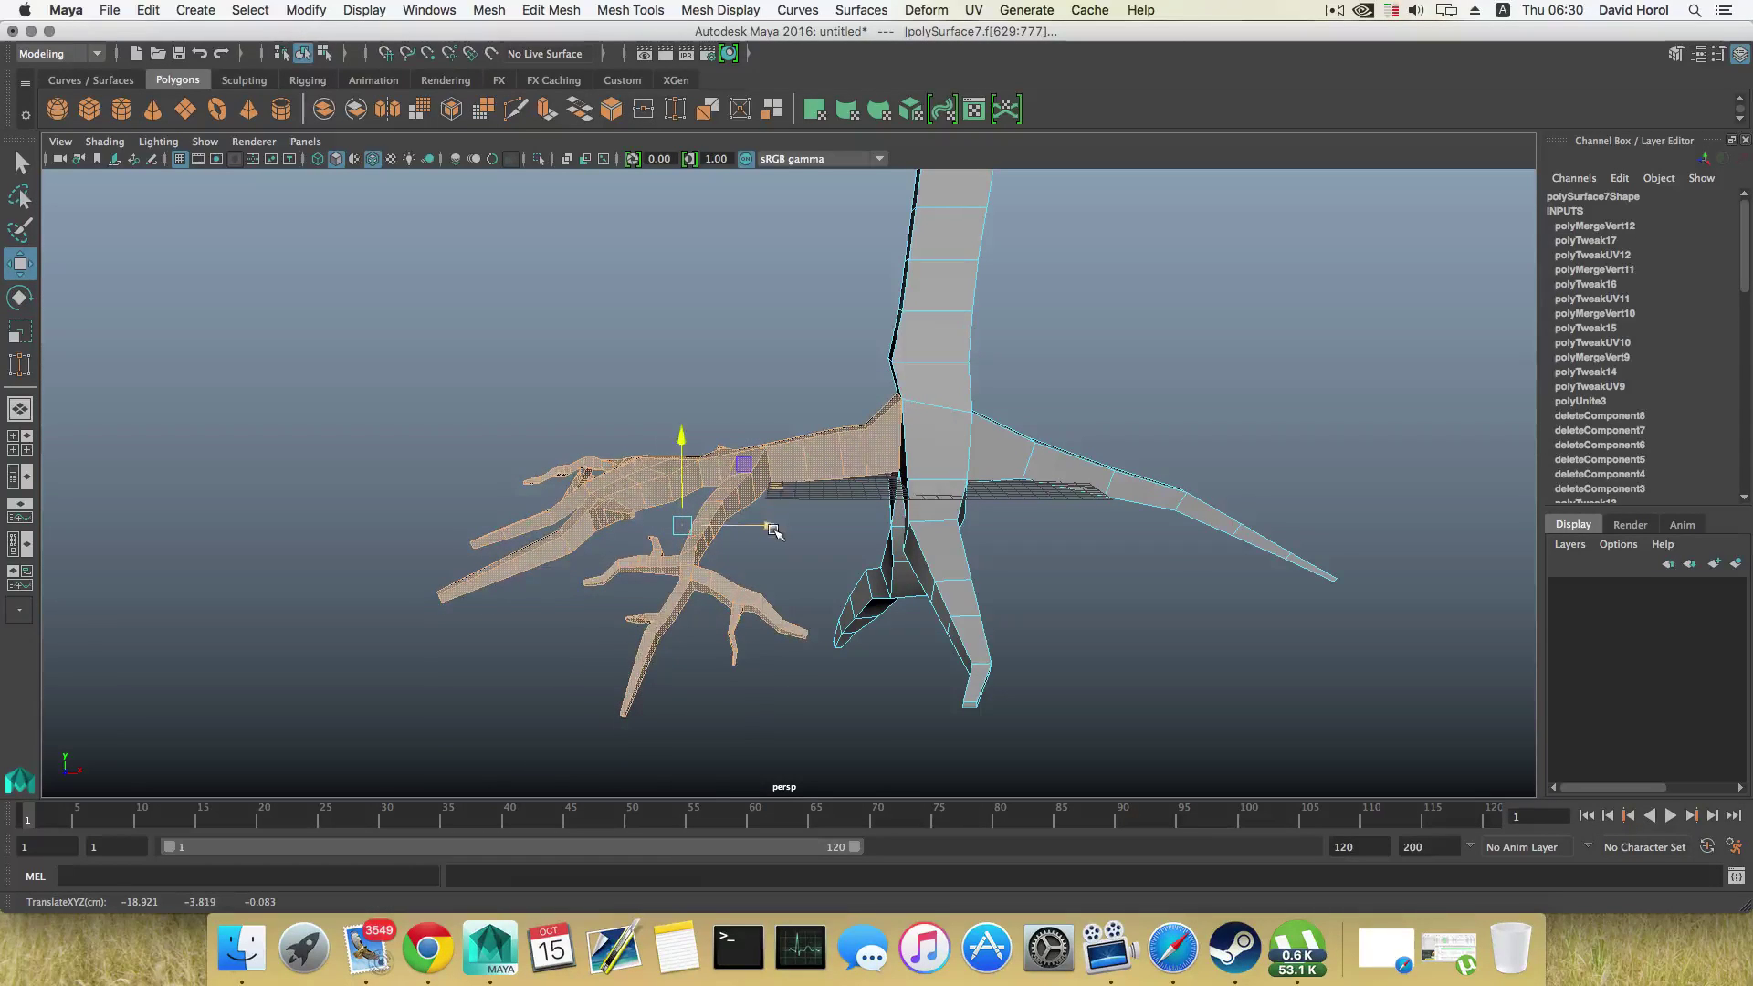
pyautogui.moveTo(772, 530); pyautogui.dragTo(744, 529)
pyautogui.press('e')
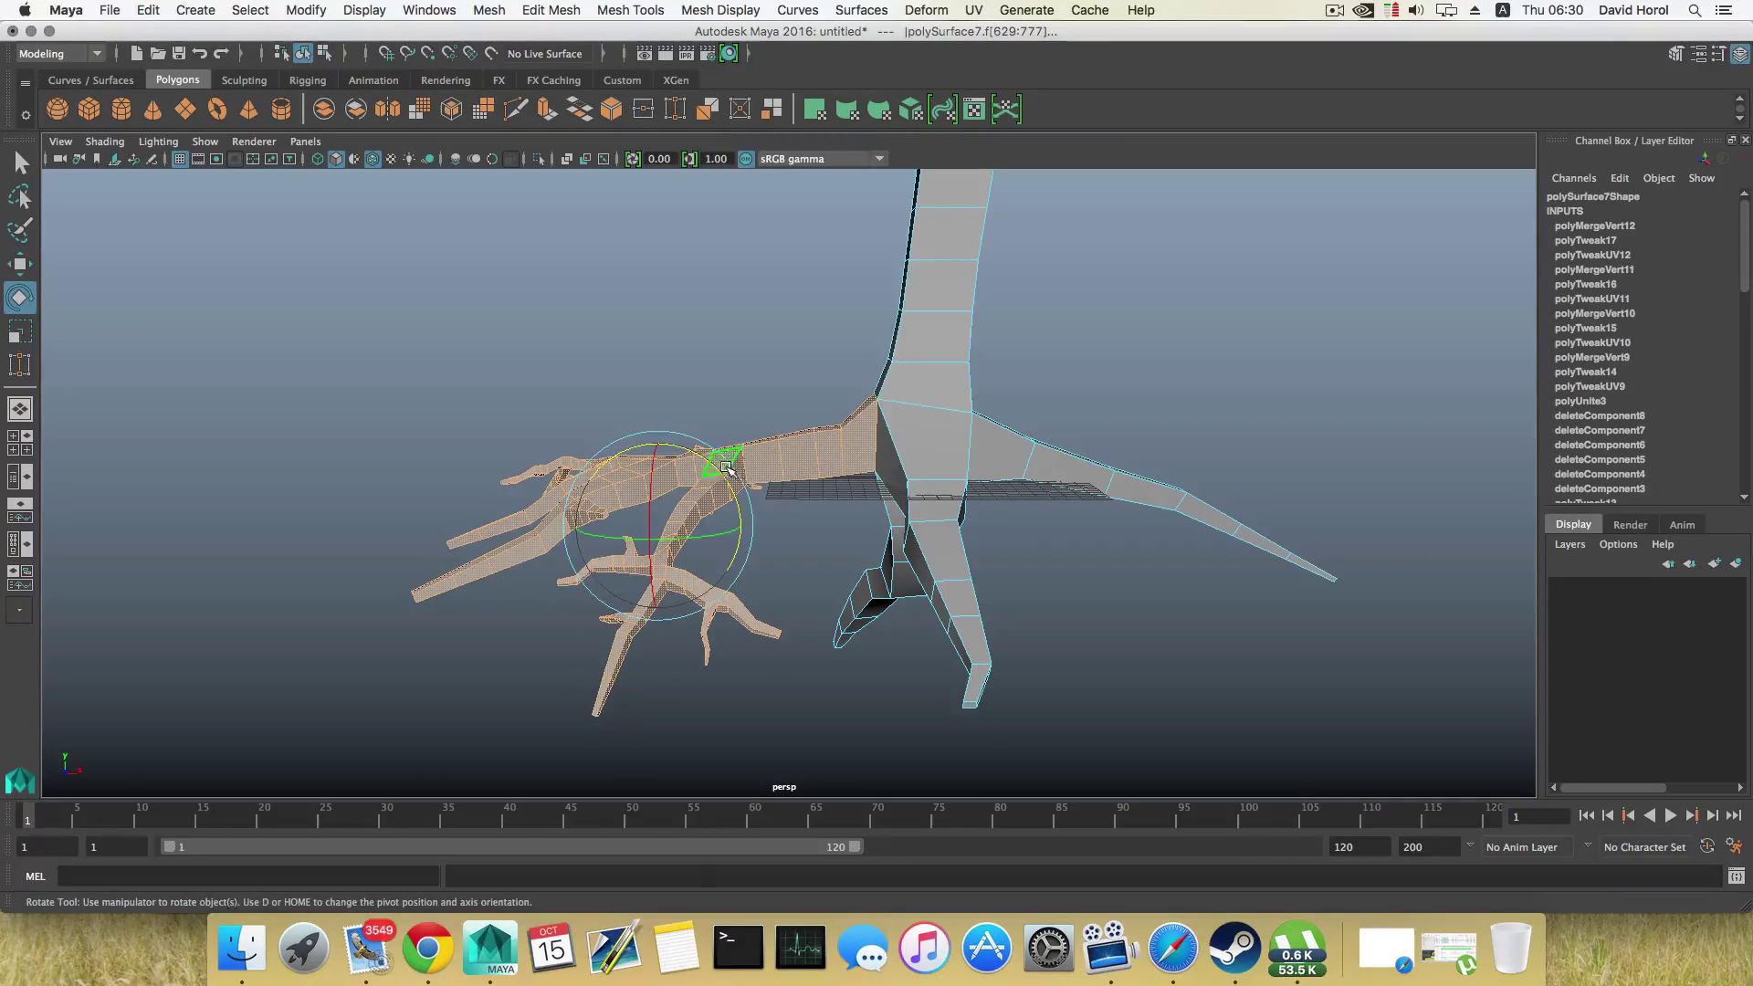
pyautogui.moveTo(706, 457); pyautogui.dragTo(663, 439)
pyautogui.press('w')
pyautogui.moveTo(747, 524); pyautogui.dragTo(814, 509)
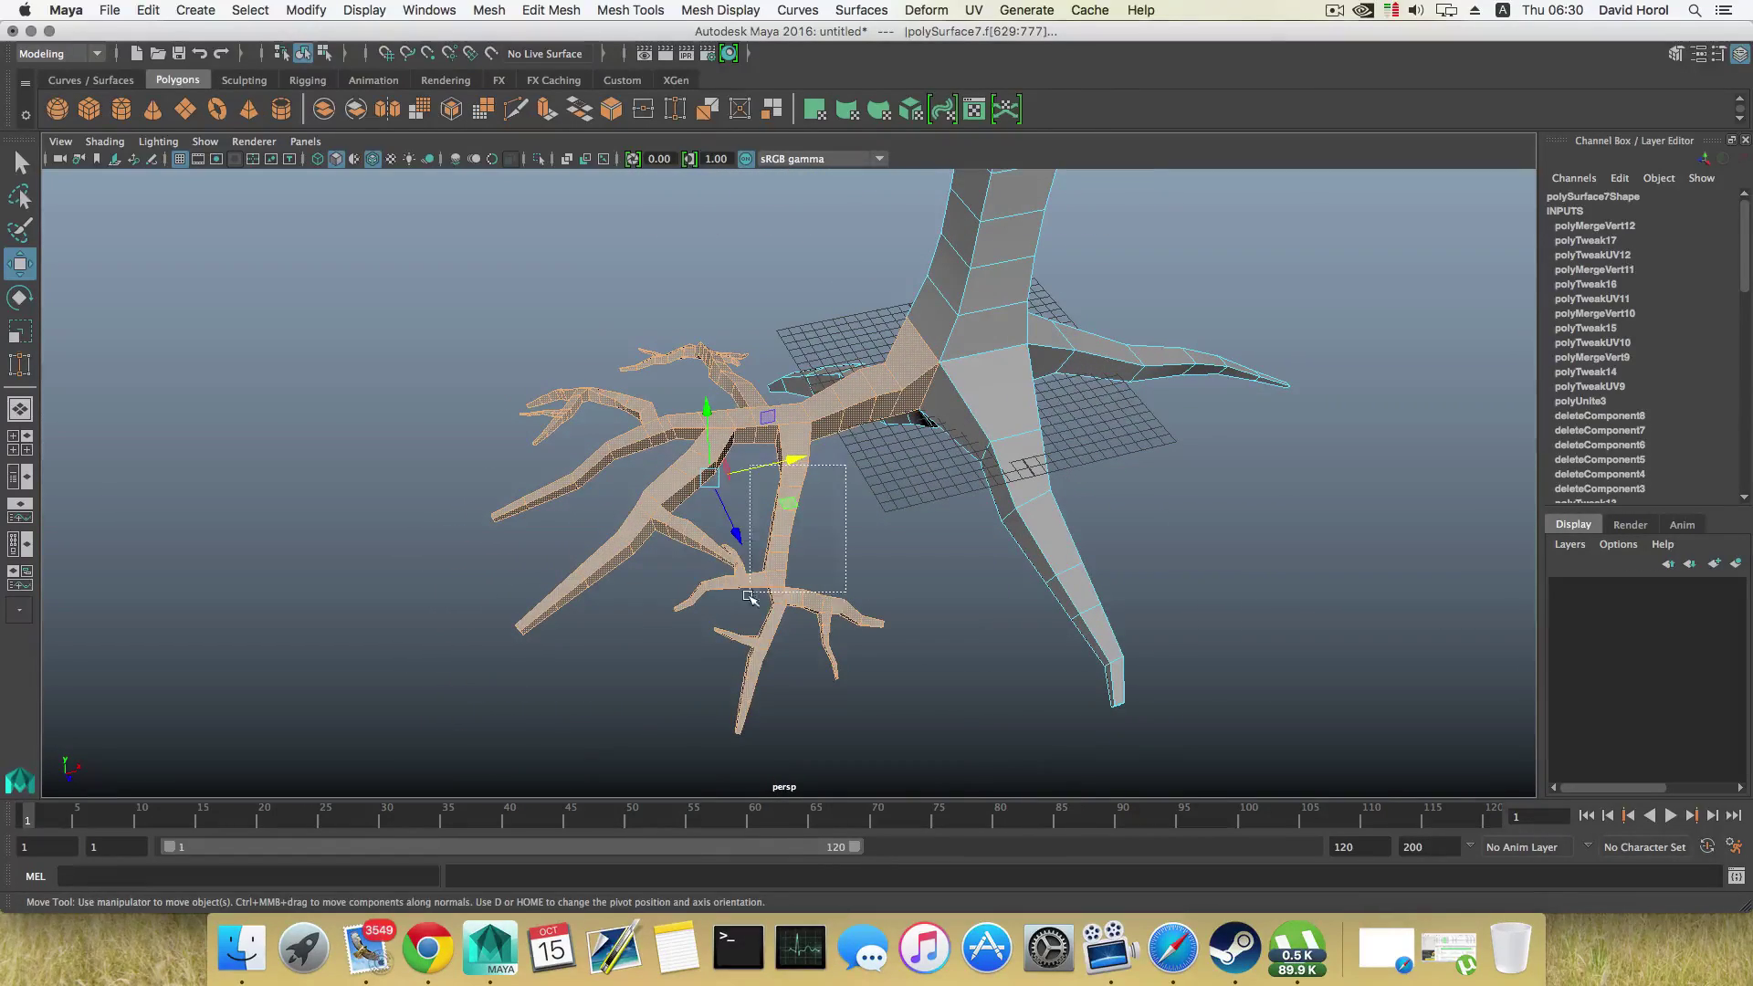
# Step: Select only the faces of the branched root's downward-hanging side branch, including all its small twigs
pyautogui.moveTo(748, 597); pyautogui.dragTo(750, 735)
pyautogui.moveTo(890, 449); pyautogui.dragTo(741, 790)
pyautogui.keyDown('alt'); pyautogui.moveTo(724, 724); pyautogui.dragTo(754, 578); pyautogui.keyUp('alt')
pyautogui.keyDown('alt'); pyautogui.moveTo(754, 579); pyautogui.dragTo(710, 435); pyautogui.keyUp('alt')
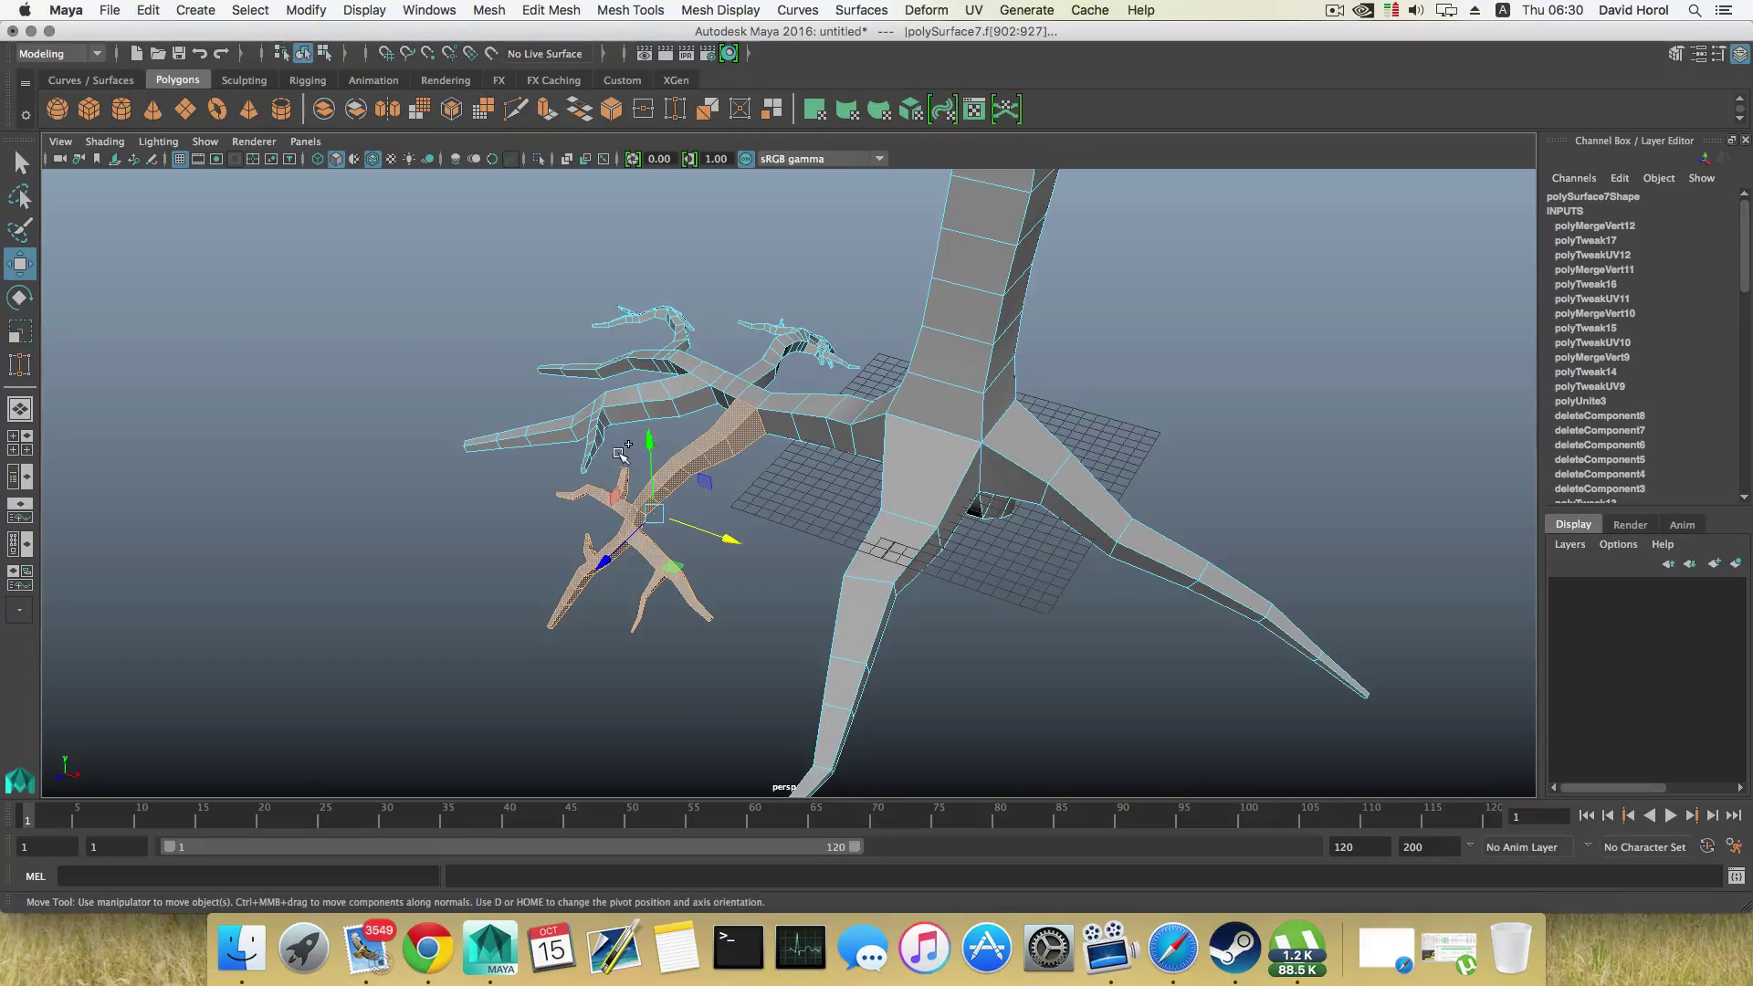
pyautogui.keyDown('shift'); pyautogui.click(565, 596); pyautogui.keyUp('shift')
pyautogui.keyDown('shift'); pyautogui.moveTo(517, 592); pyautogui.dragTo(747, 557); pyautogui.keyUp('shift')
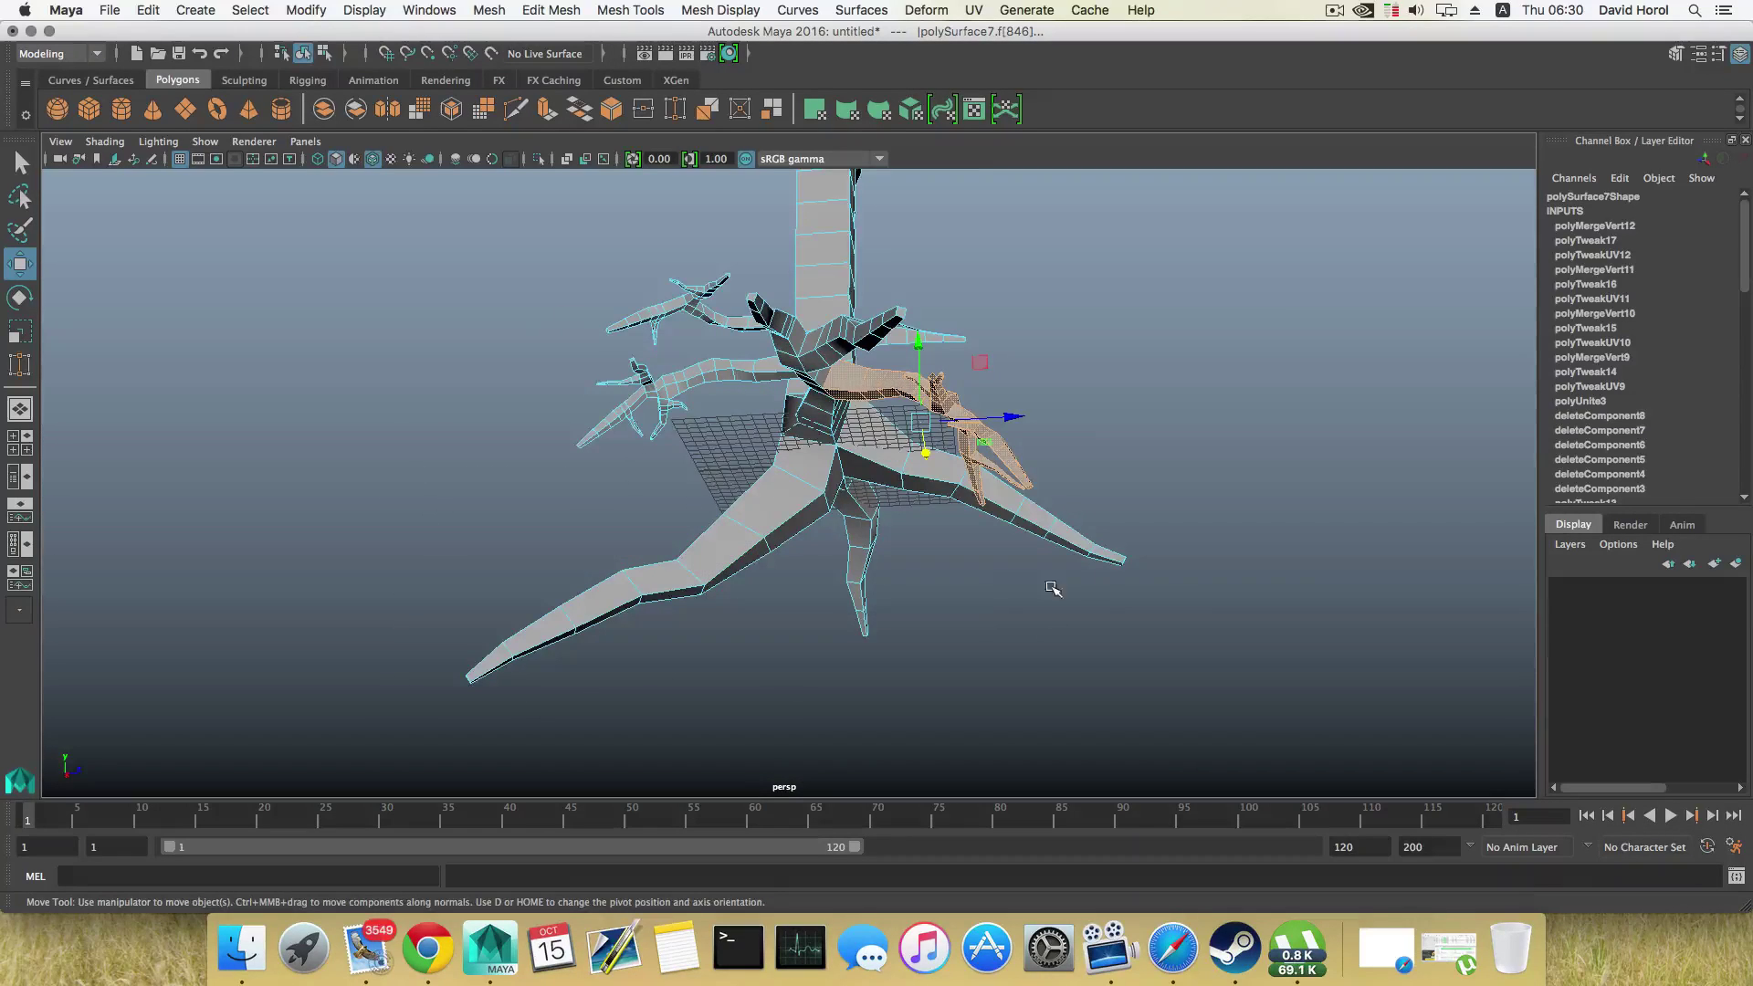
# Step: Rotate the selected side branch upward to a flatter angle and move it outward and up beside the main root
pyautogui.keyDown('alt'); pyautogui.moveTo(997, 620); pyautogui.dragTo(599, 614); pyautogui.keyUp('alt')
pyautogui.press('e')
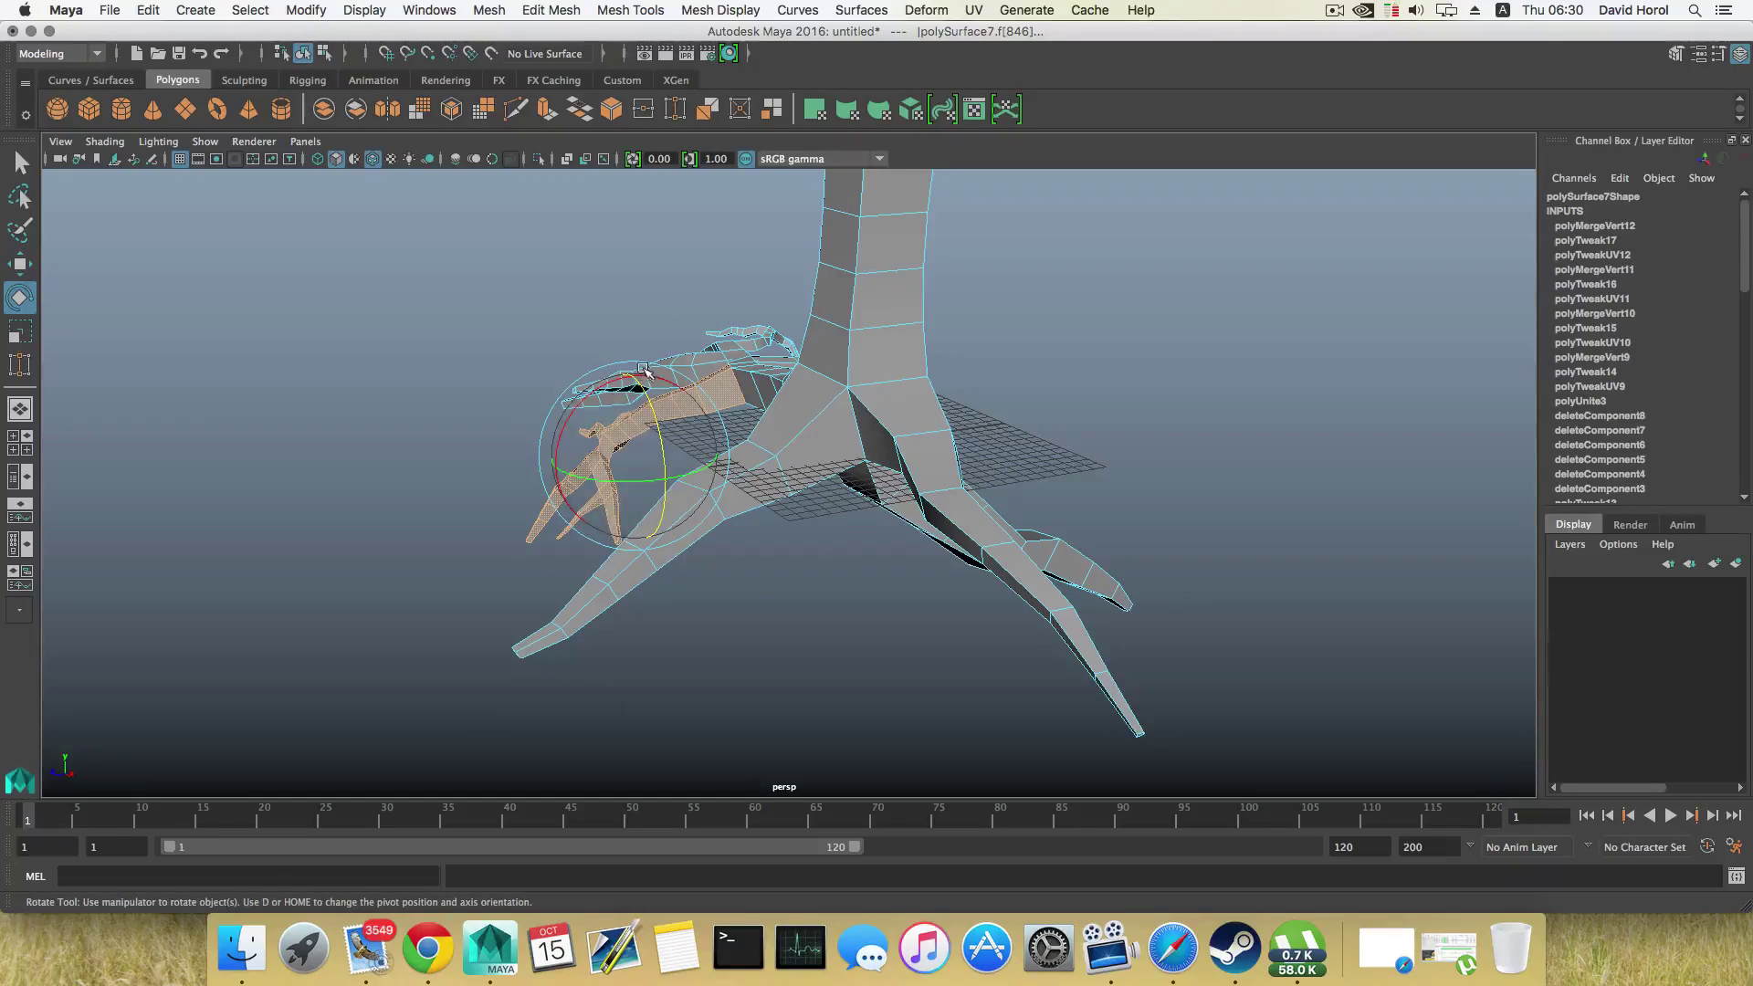
pyautogui.moveTo(644, 370); pyautogui.dragTo(628, 356)
pyautogui.press('w')
pyautogui.press('e')
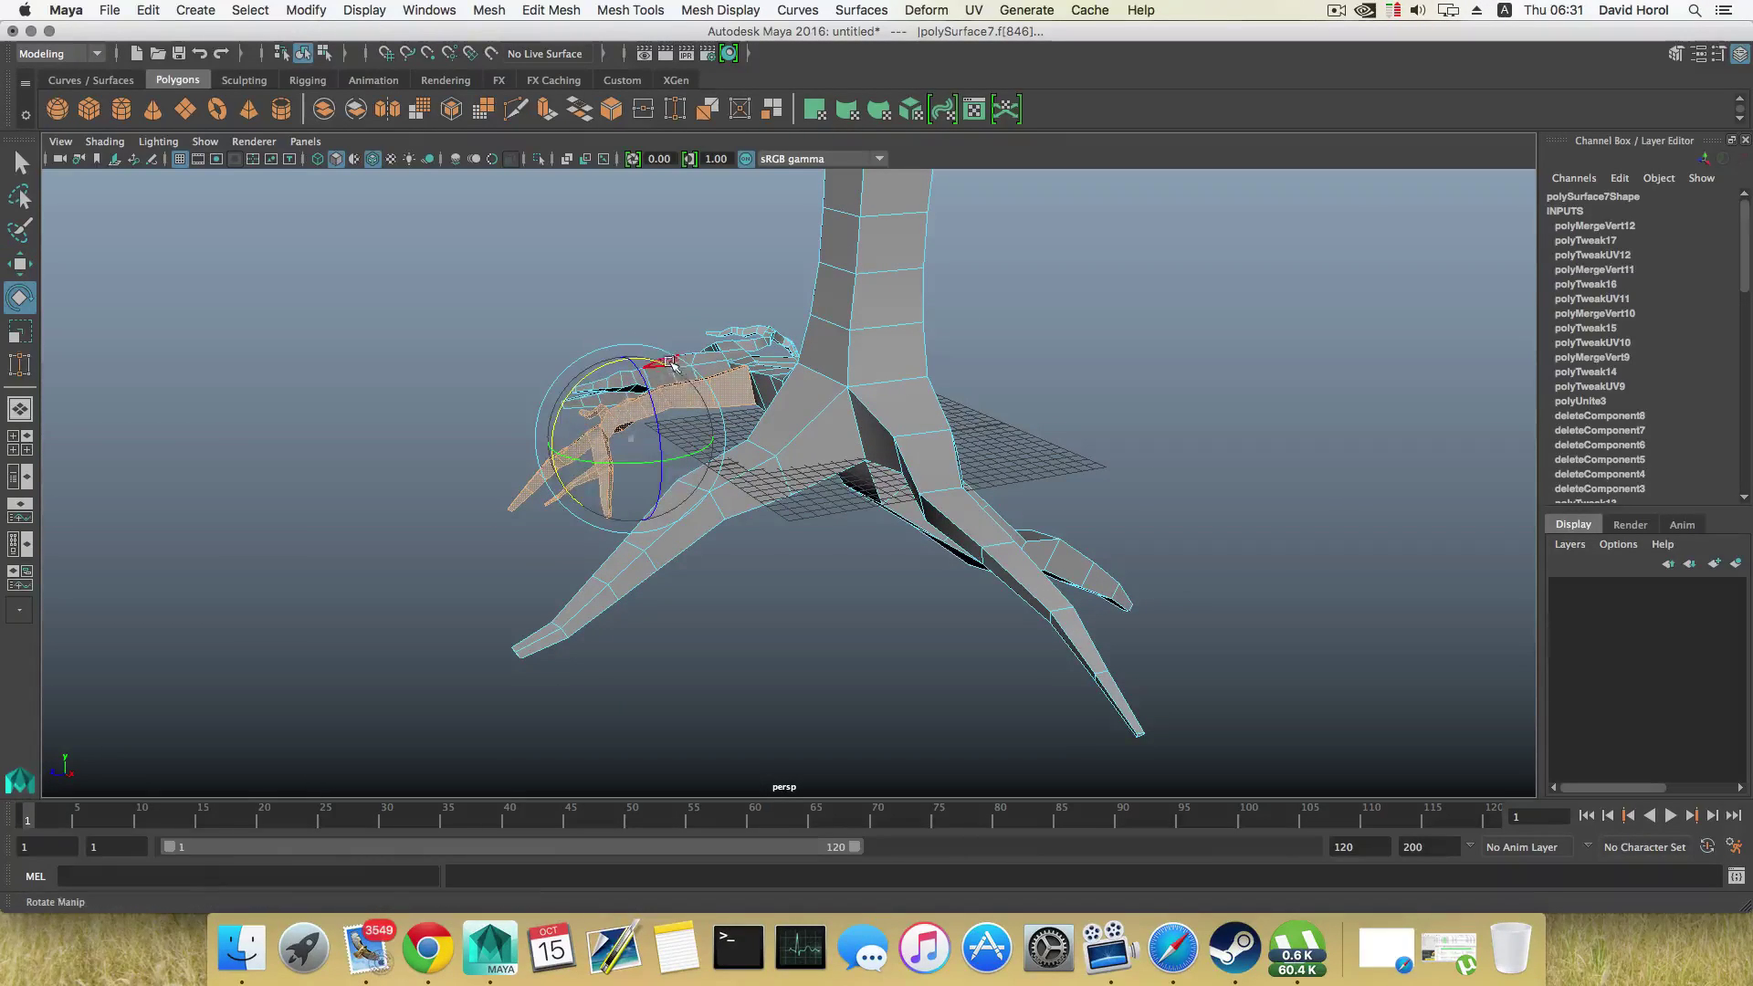
pyautogui.press('w')
pyautogui.moveTo(542, 449); pyautogui.dragTo(528, 446)
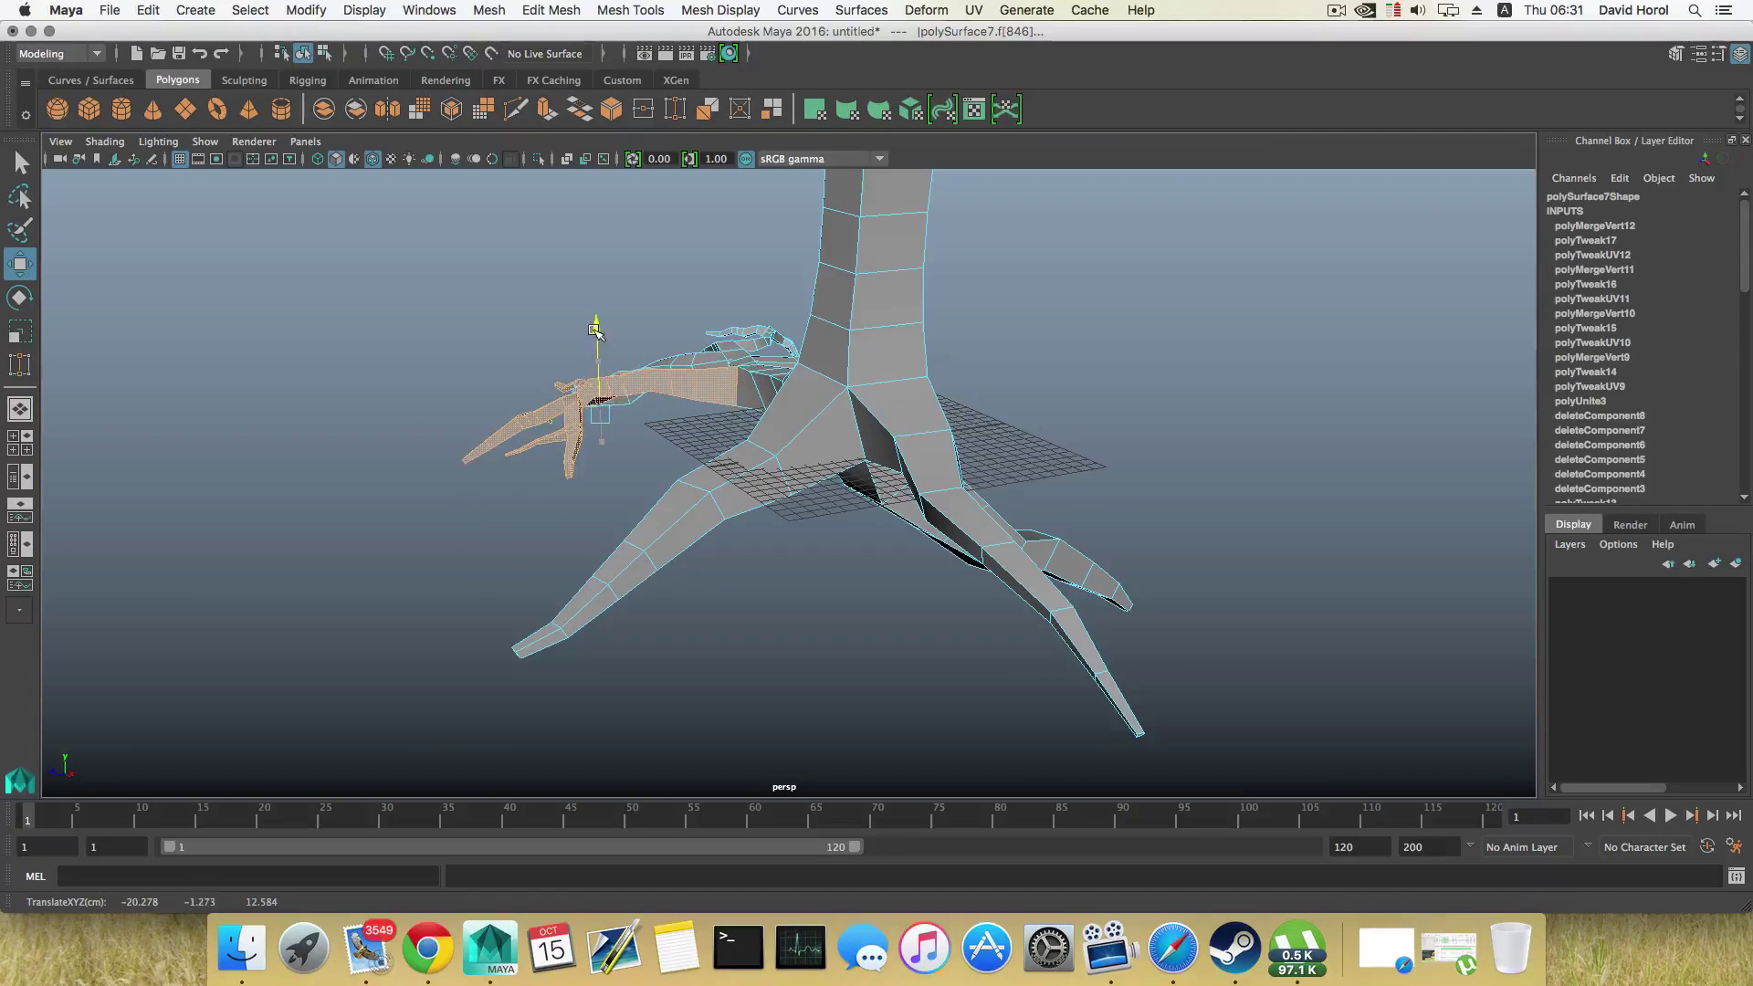
# Step: Fine-tune the rotation of the selected root side branch and shift it farther outward and slightly lower beside the neighbouring root
pyautogui.keyDown('alt'); pyautogui.moveTo(595, 330); pyautogui.dragTo(678, 378); pyautogui.keyUp('alt')
pyautogui.press('e')
pyautogui.press('w')
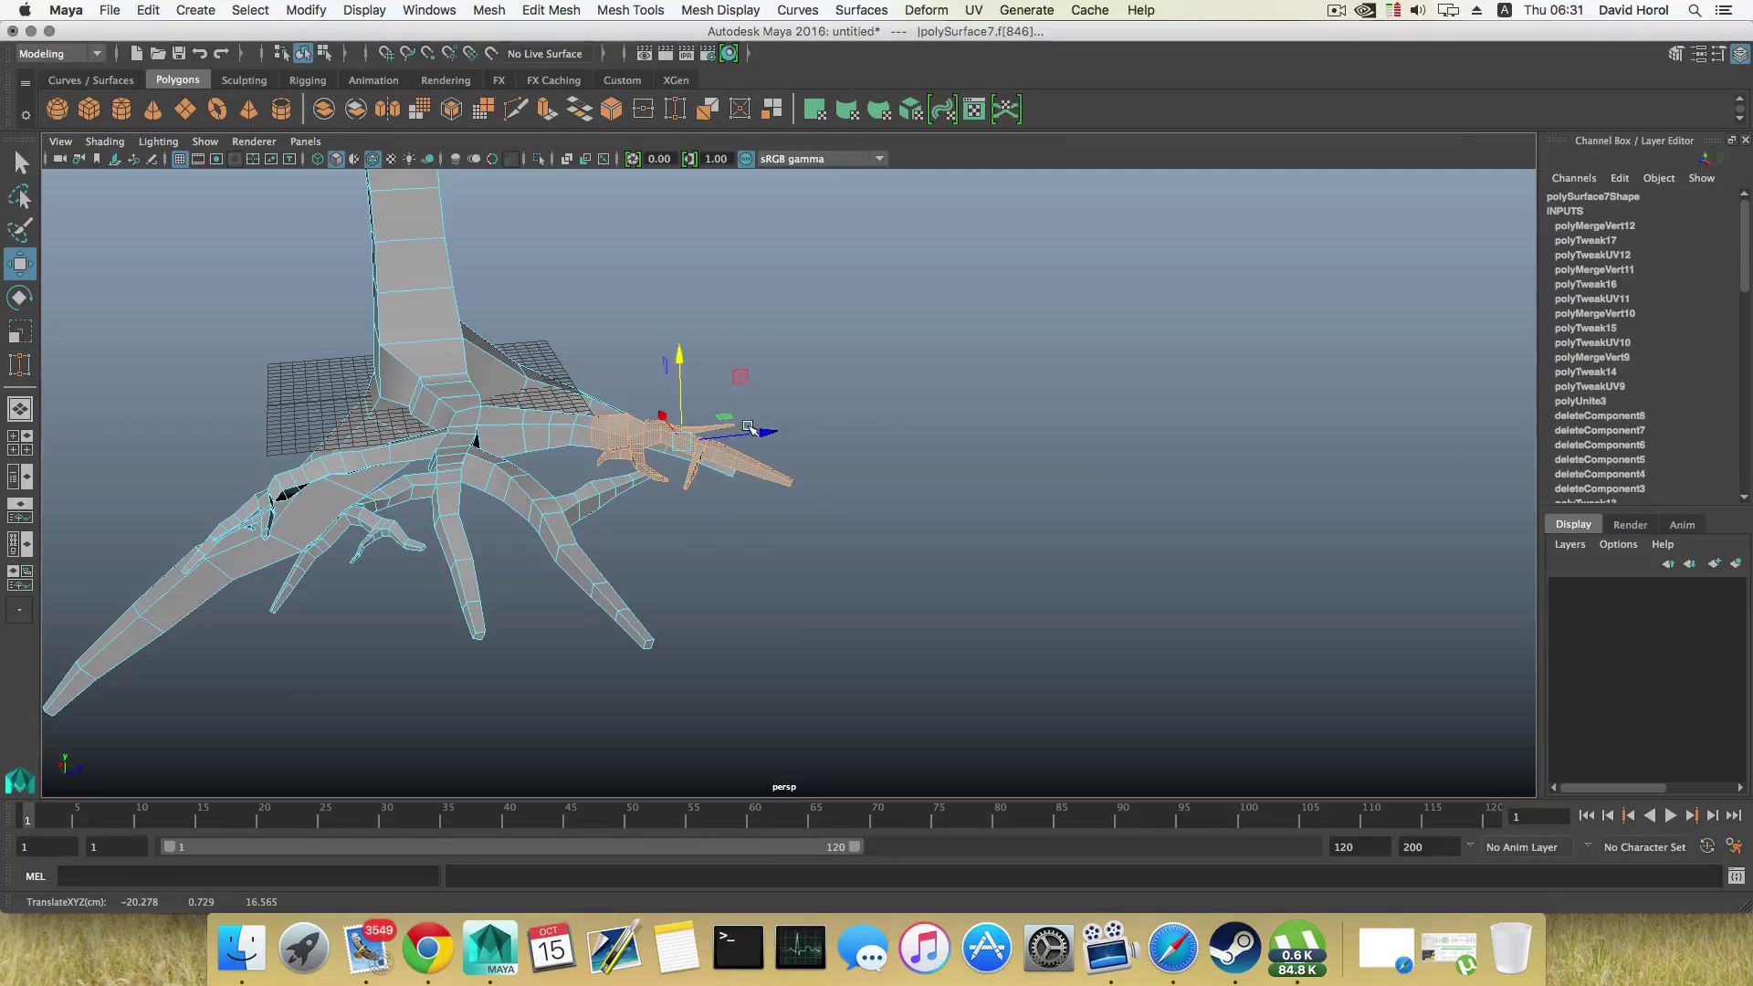
pyautogui.keyDown('alt'); pyautogui.moveTo(713, 422); pyautogui.dragTo(688, 416); pyautogui.keyUp('alt')
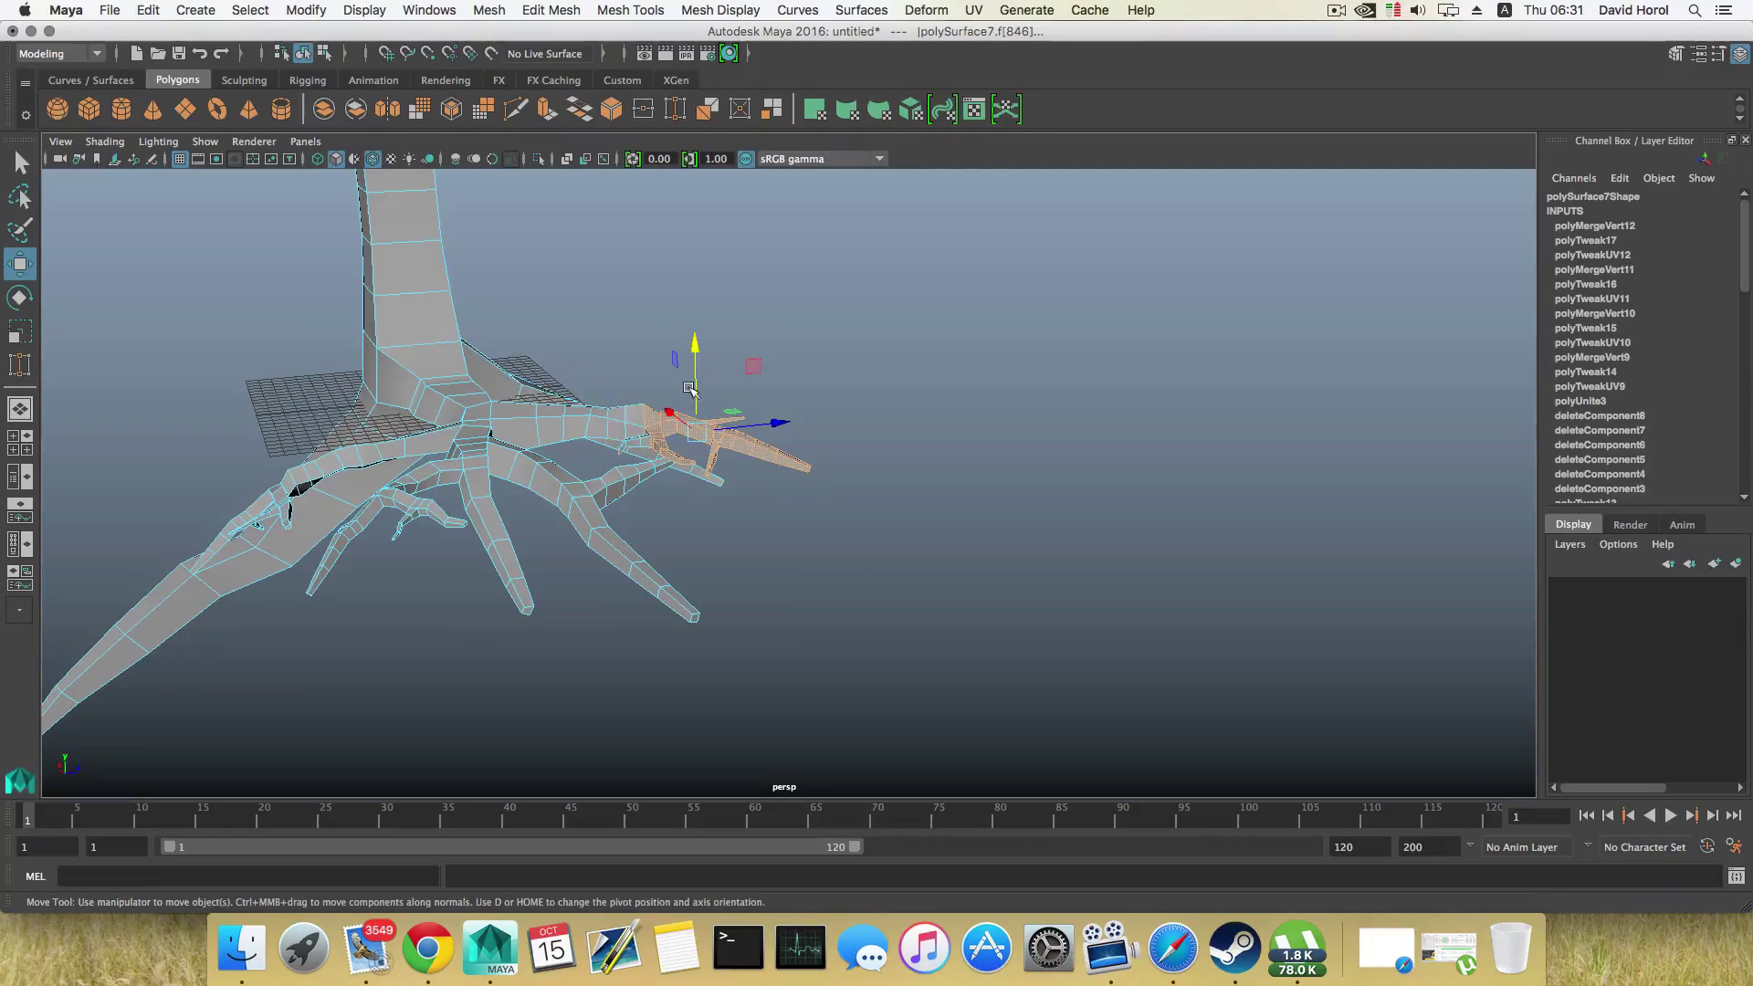
pyautogui.keyDown('alt'); pyautogui.moveTo(657, 450); pyautogui.dragTo(626, 329); pyautogui.keyUp('alt')
pyautogui.press('e')
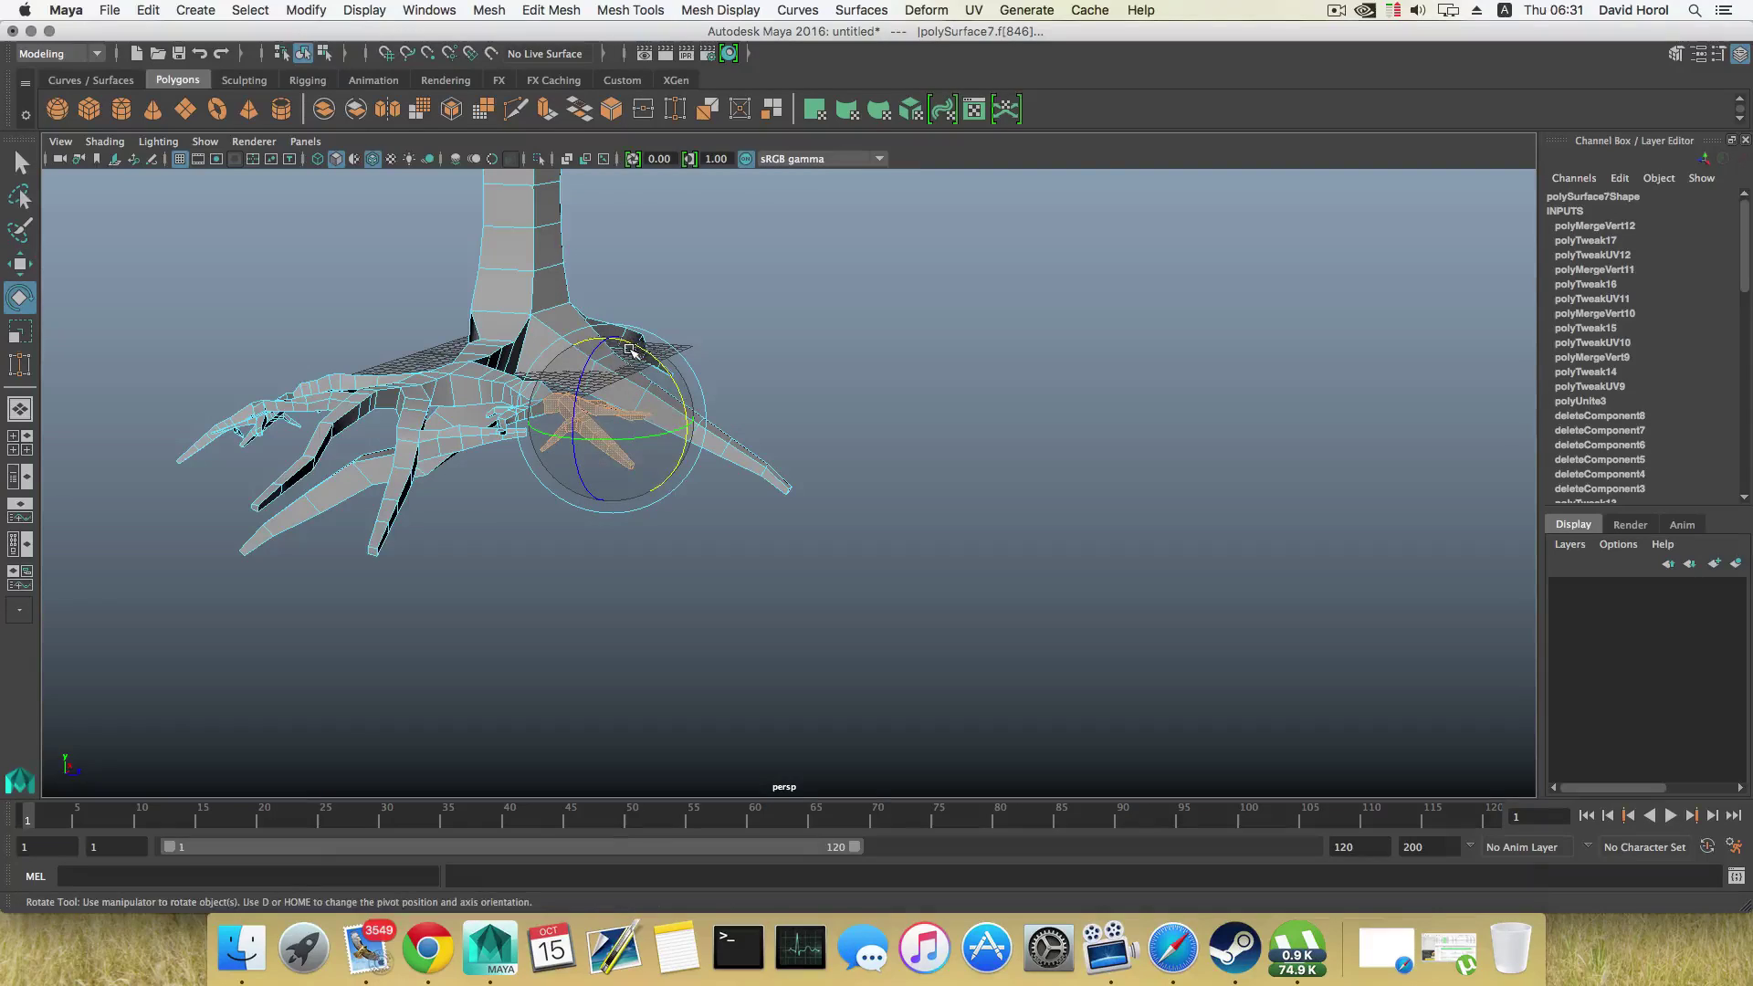
pyautogui.press('w')
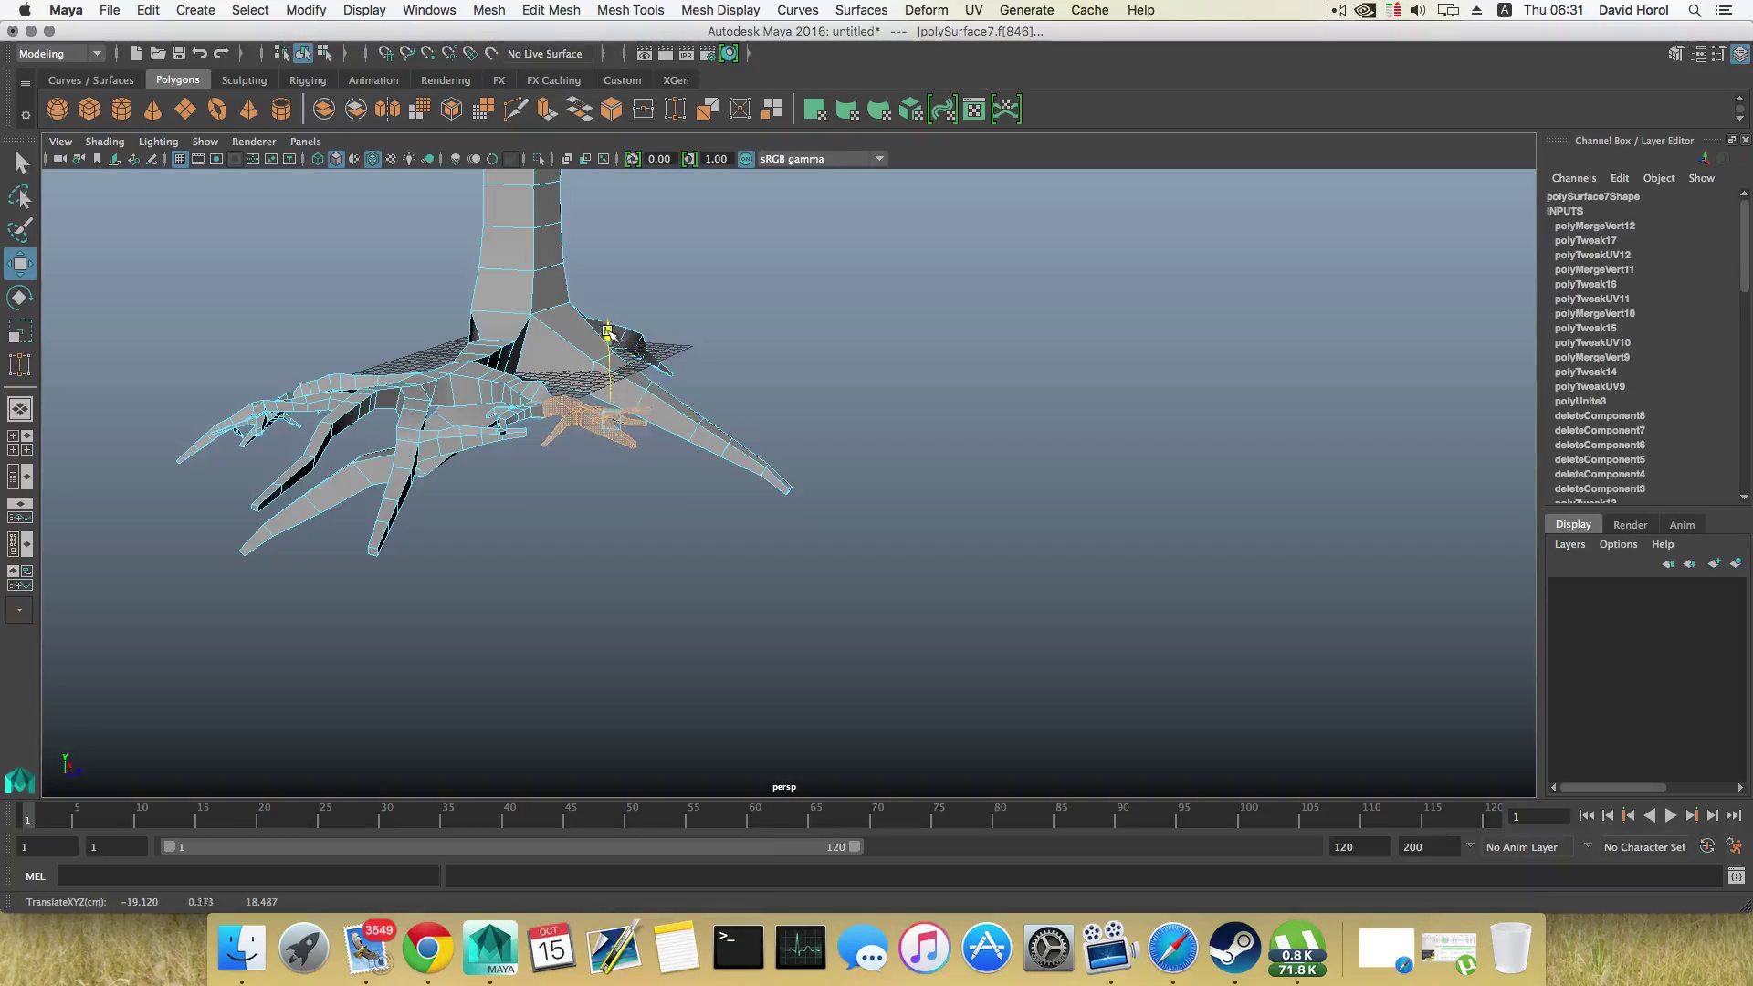
pyautogui.keyDown('alt'); pyautogui.moveTo(608, 326); pyautogui.dragTo(650, 333); pyautogui.keyUp('alt')
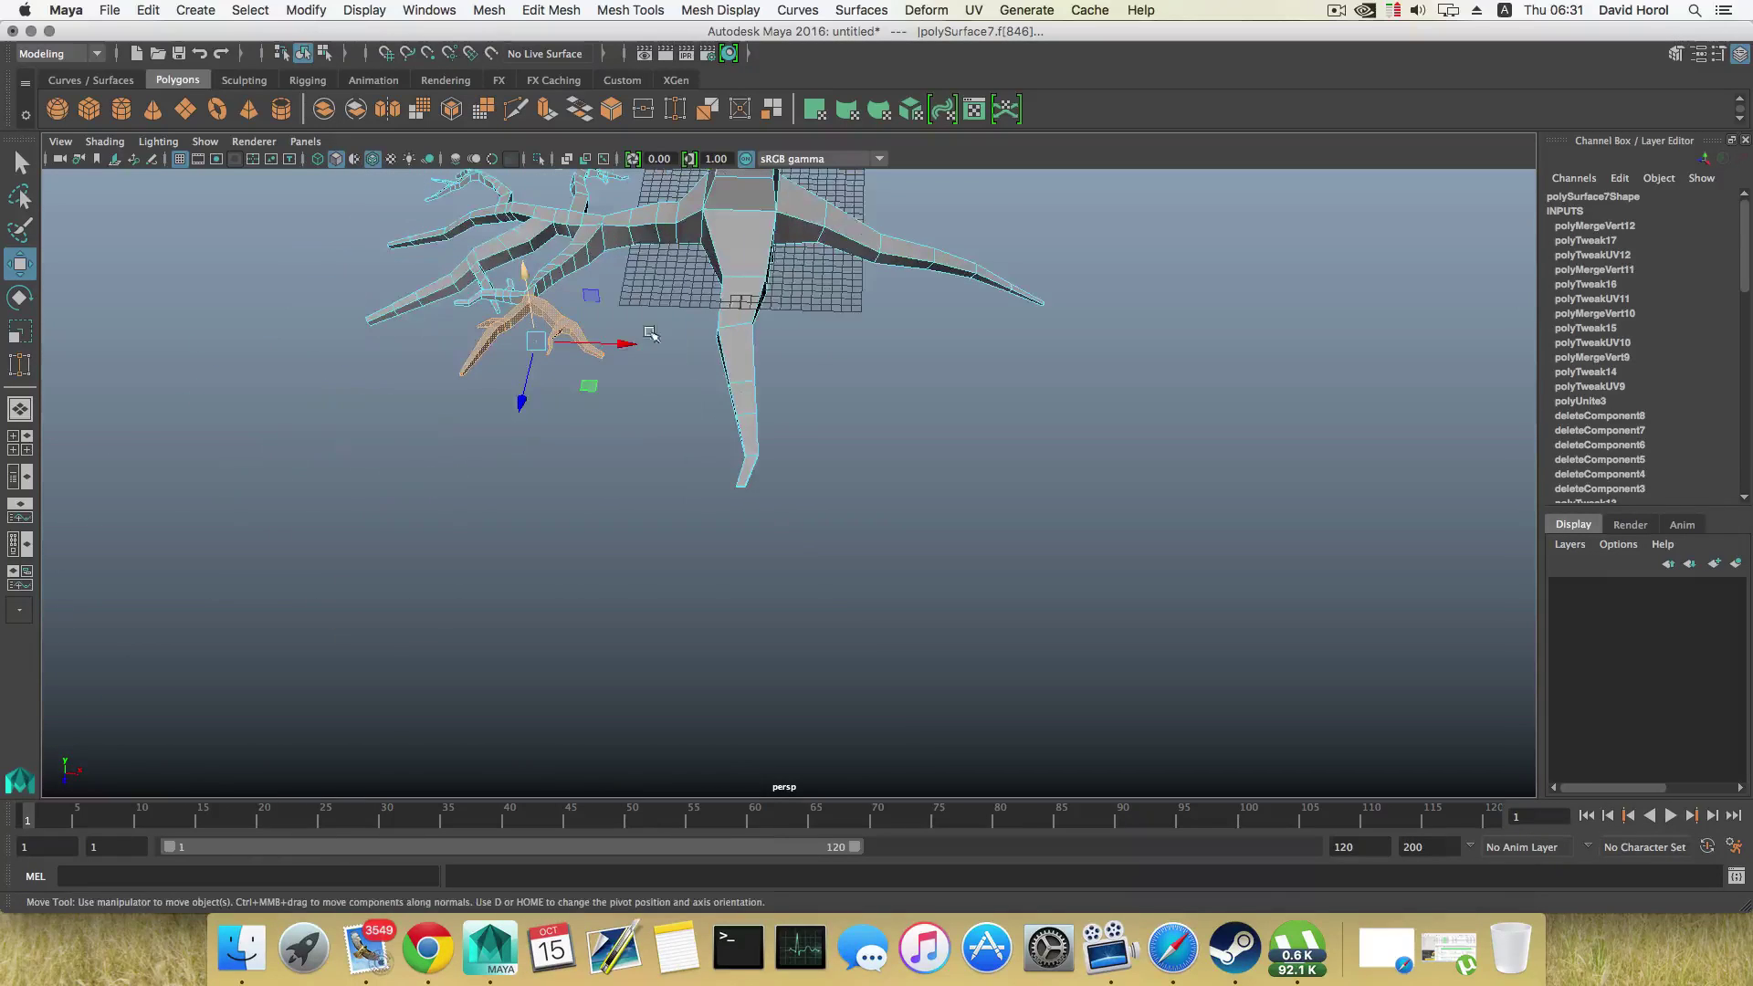
# Step: Examine the reshaped roots around the trunk base, return to object mode and view the whole tree
pyautogui.keyDown('alt'); pyautogui.moveTo(849, 285); pyautogui.dragTo(683, 324); pyautogui.keyUp('alt')
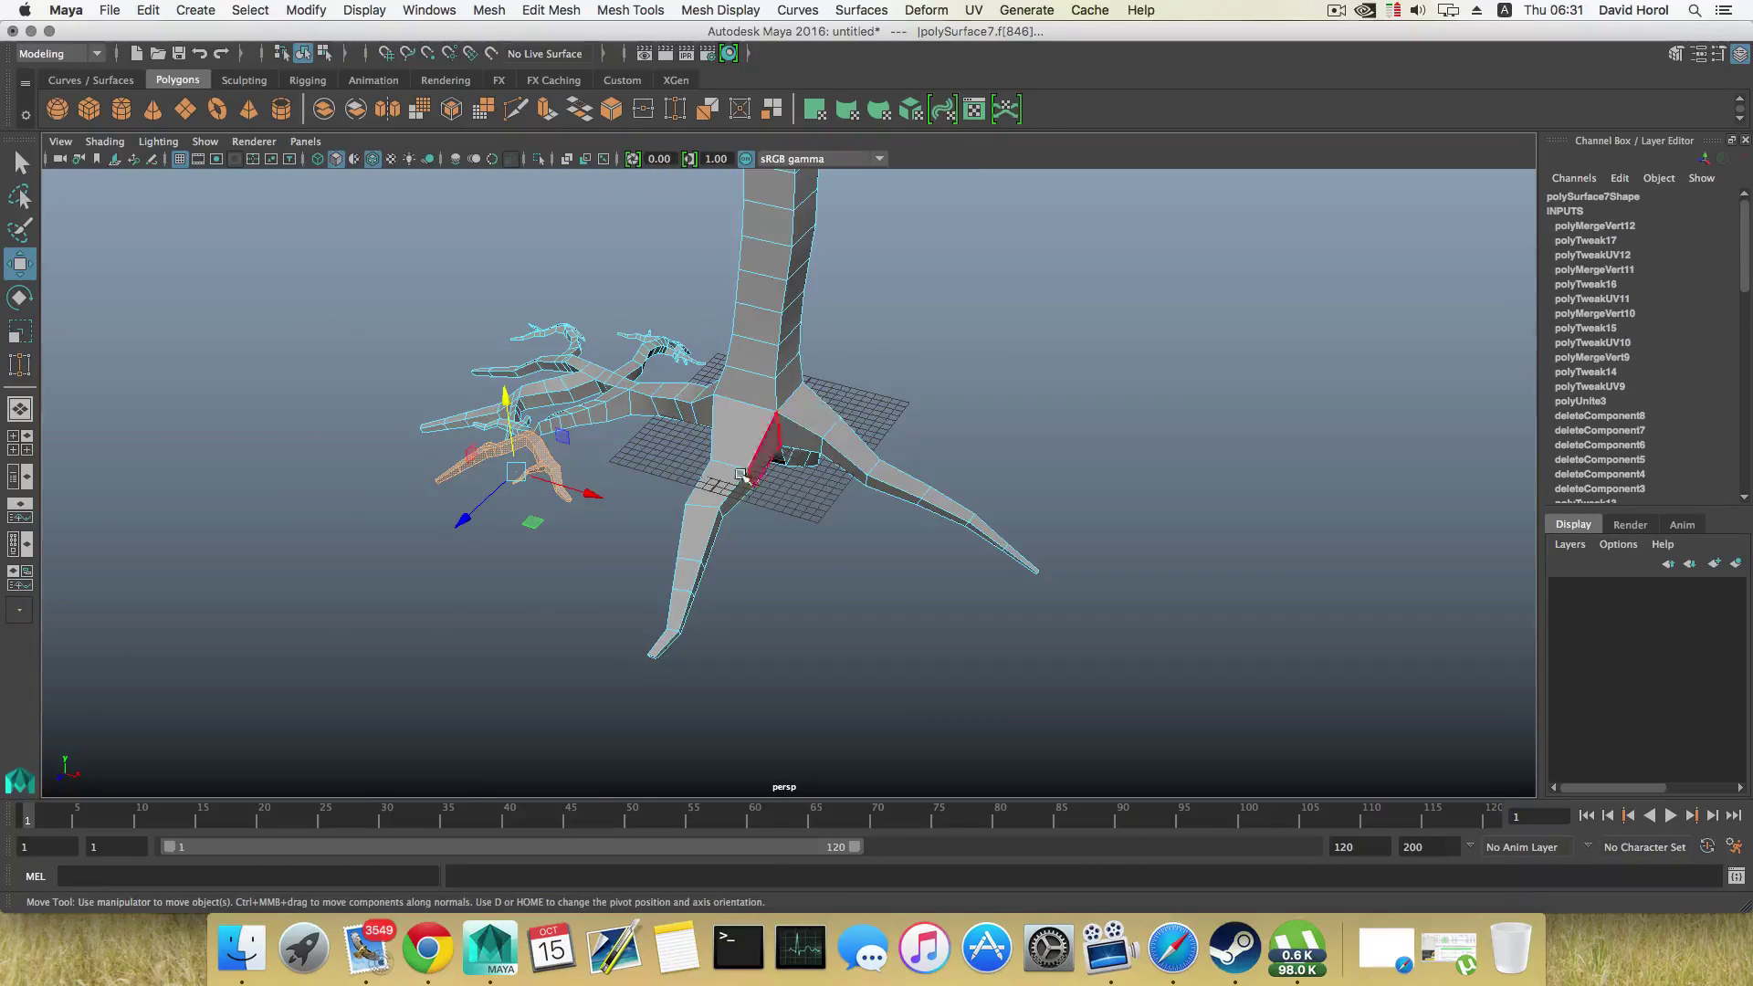
pyautogui.keyDown('alt'); pyautogui.moveTo(540, 469); pyautogui.dragTo(657, 456); pyautogui.keyUp('alt')
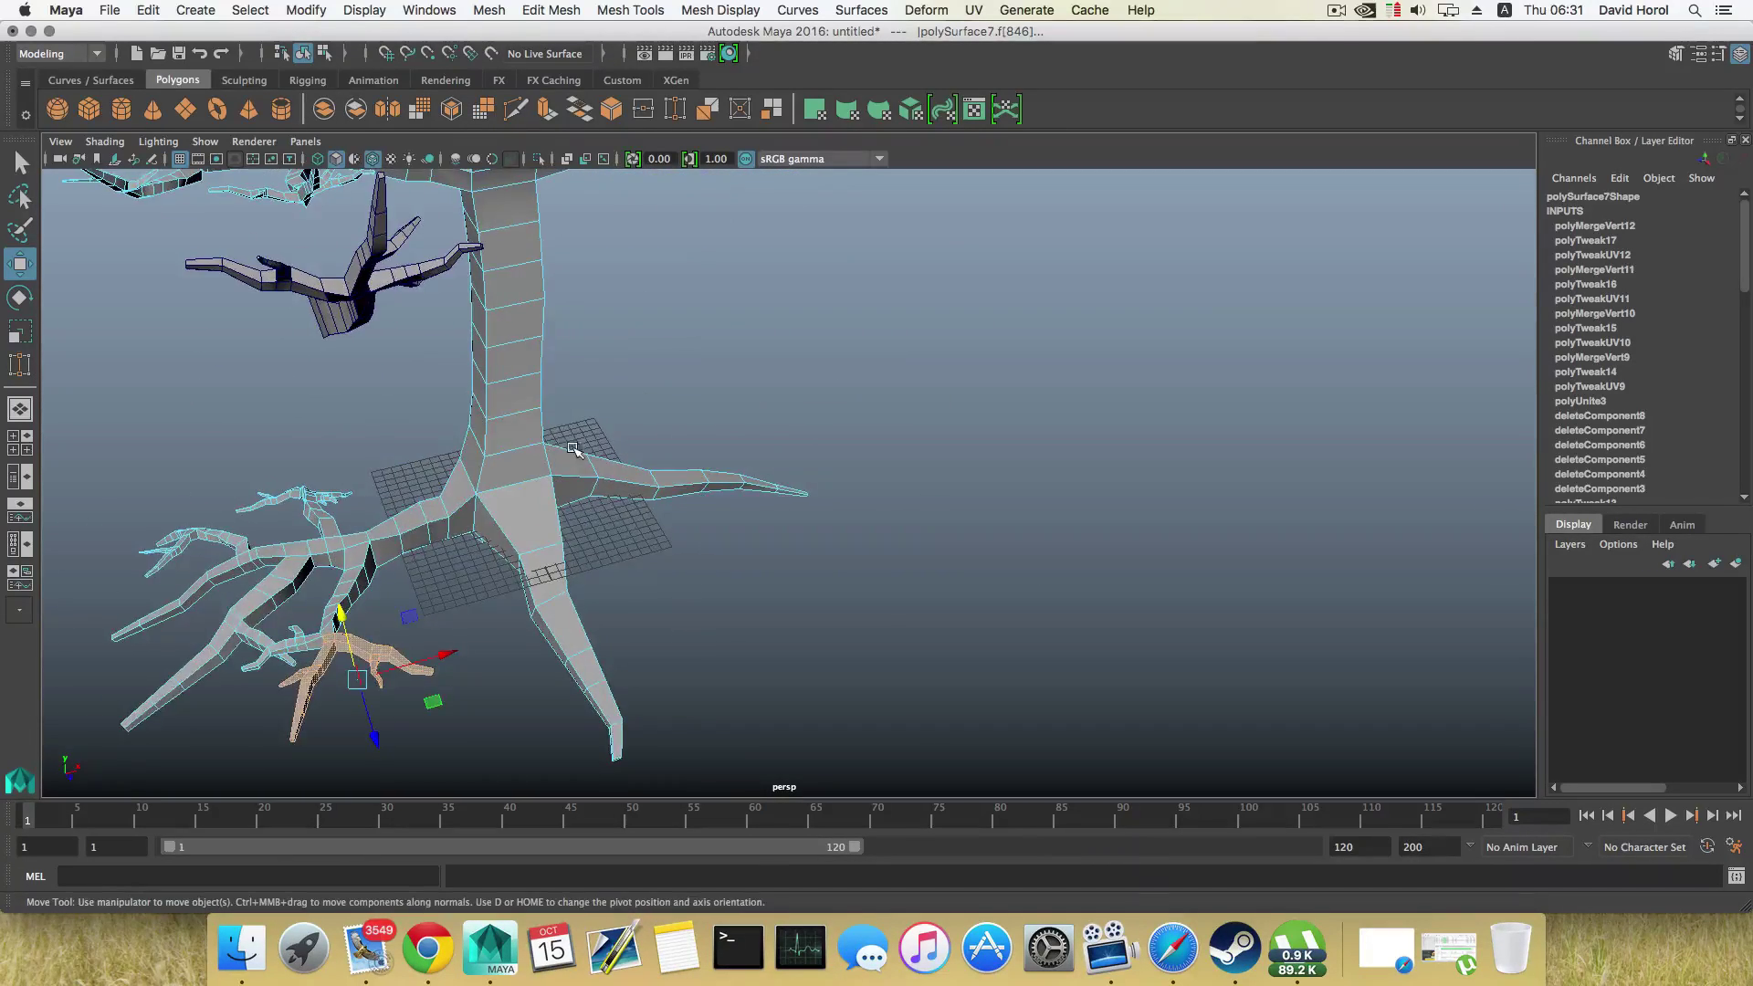
pyautogui.scroll(-4, 433, 529)
pyautogui.keyDown('alt'); pyautogui.moveTo(432, 530); pyautogui.dragTo(582, 507, button='middle'); pyautogui.keyUp('alt')
pyautogui.keyDown('alt'); pyautogui.moveTo(582, 507); pyautogui.dragTo(655, 484); pyautogui.keyUp('alt')
pyautogui.keyDown('alt'); pyautogui.moveTo(481, 482); pyautogui.dragTo(664, 548); pyautogui.keyUp('alt')
pyautogui.press('F8')
pyautogui.scroll(-3, 658, 538)
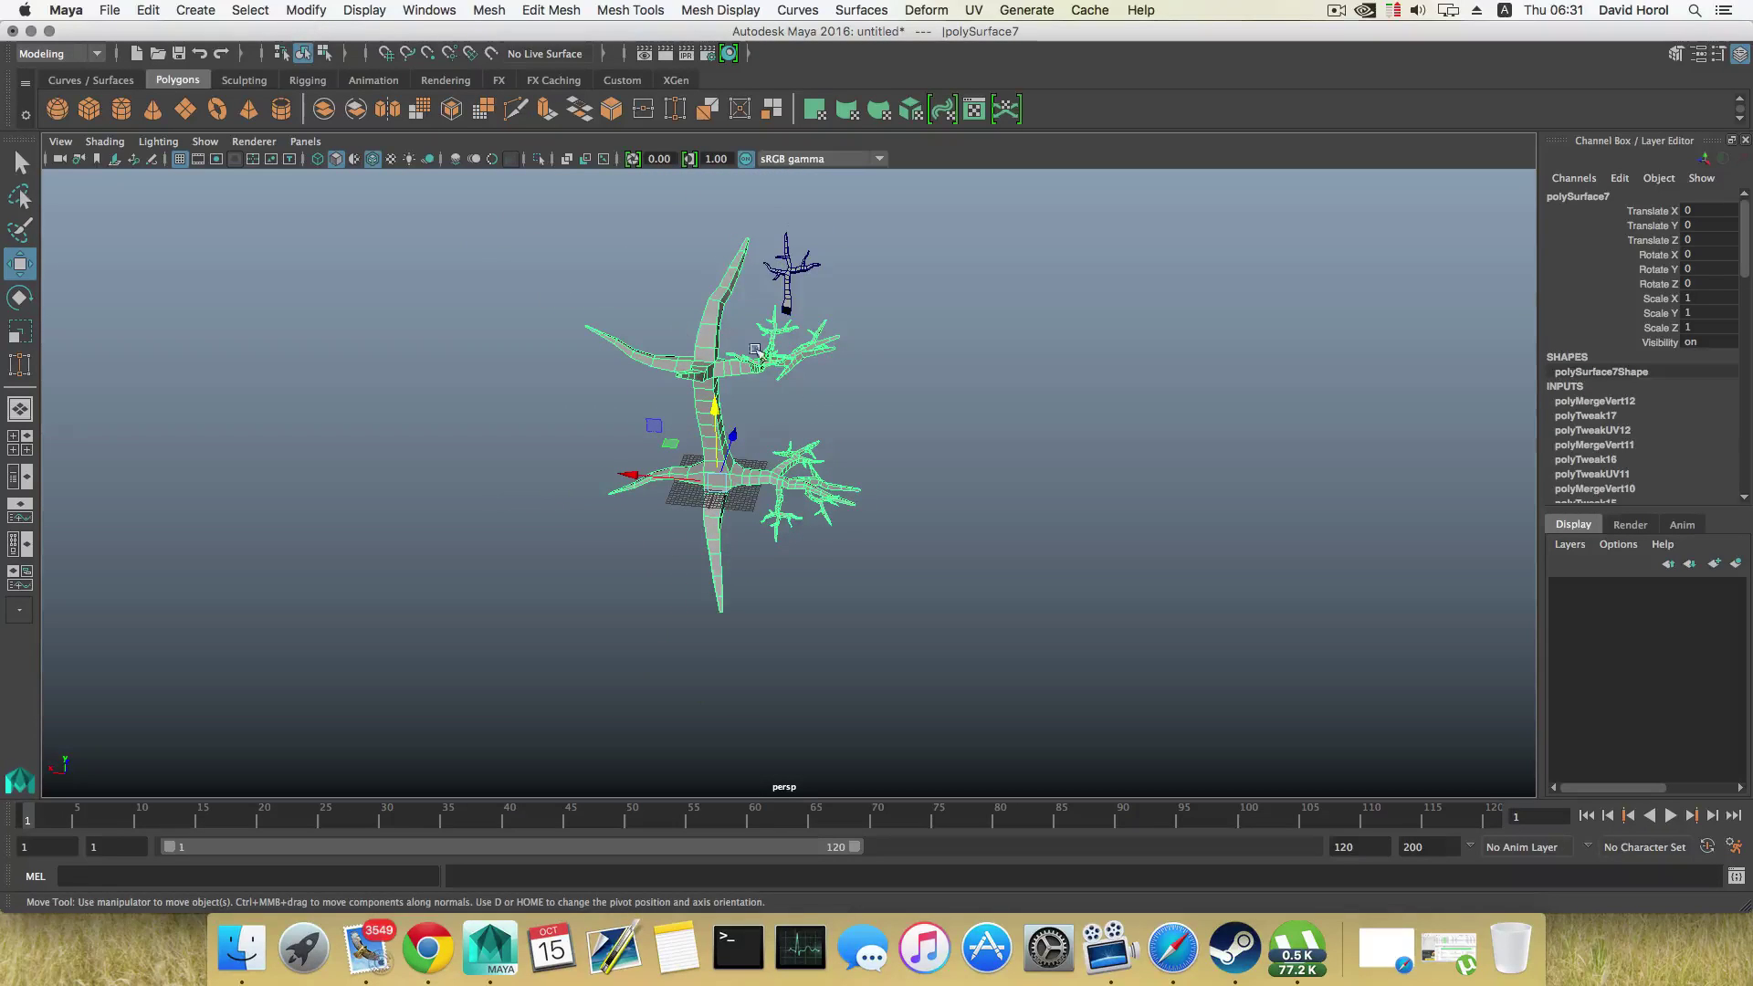
# Step: Examine the crown, trunk and roots from several sides to compare their overall shape
pyautogui.keyDown('alt'); pyautogui.moveTo(756, 350); pyautogui.dragTo(598, 393); pyautogui.keyUp('alt')
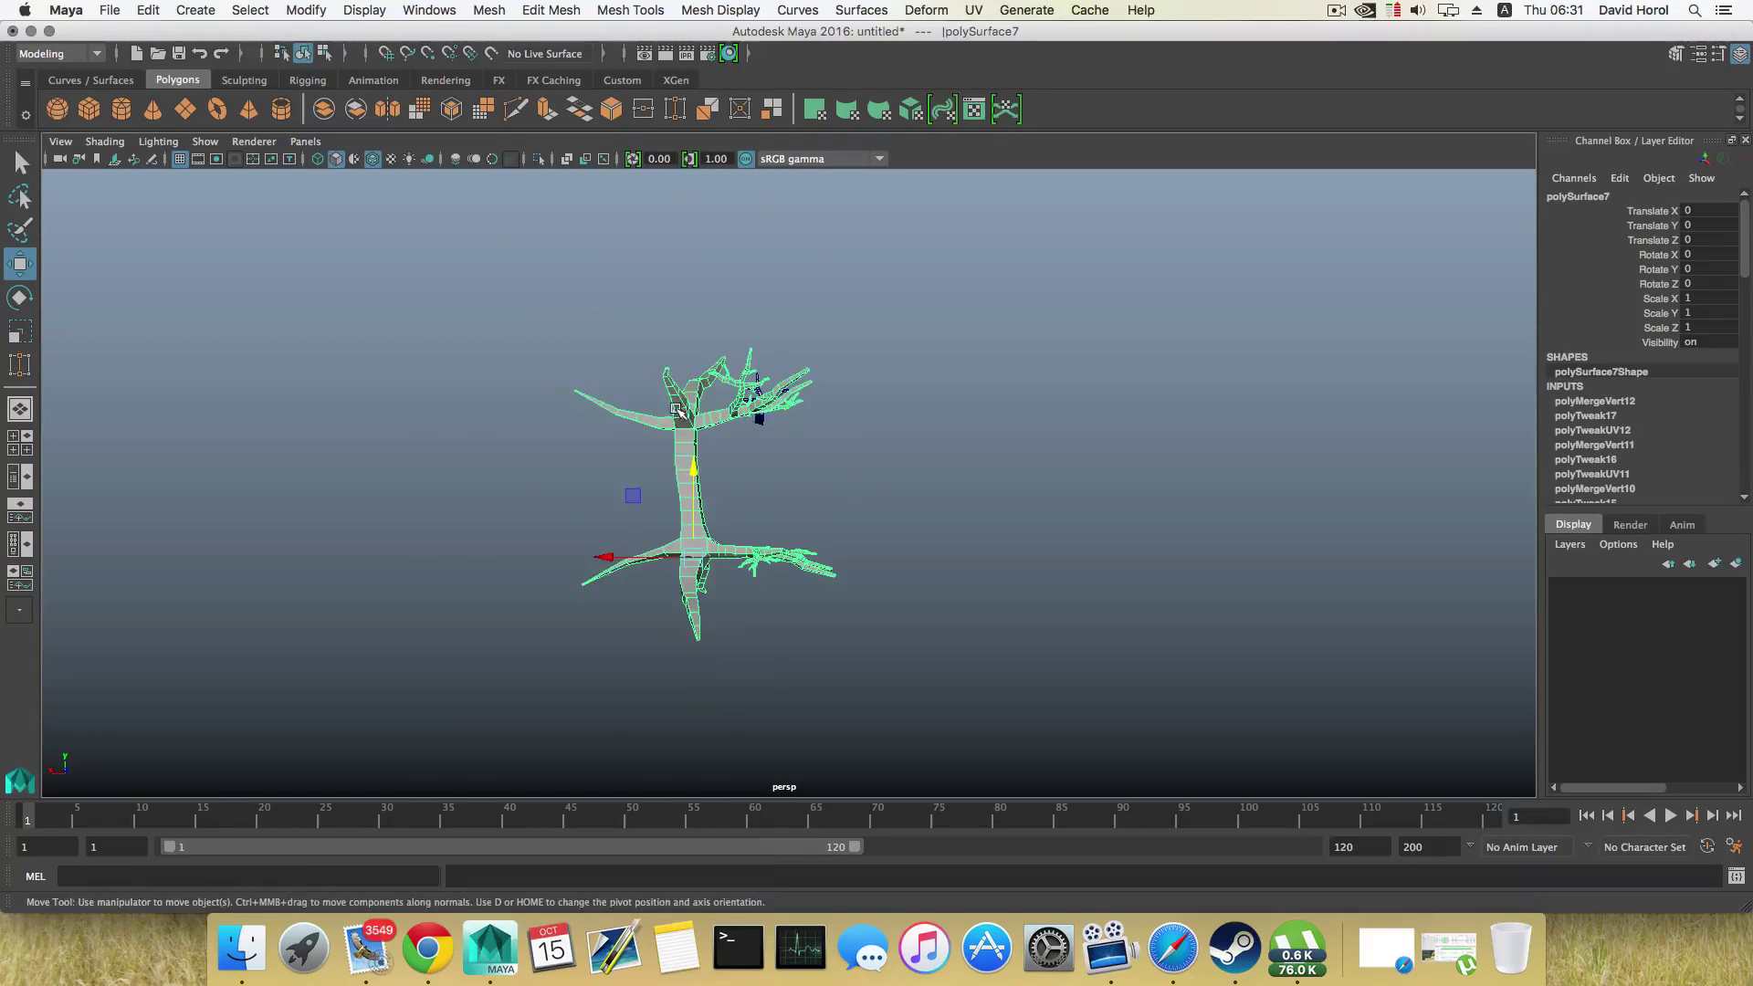
pyautogui.scroll(4, 676, 410)
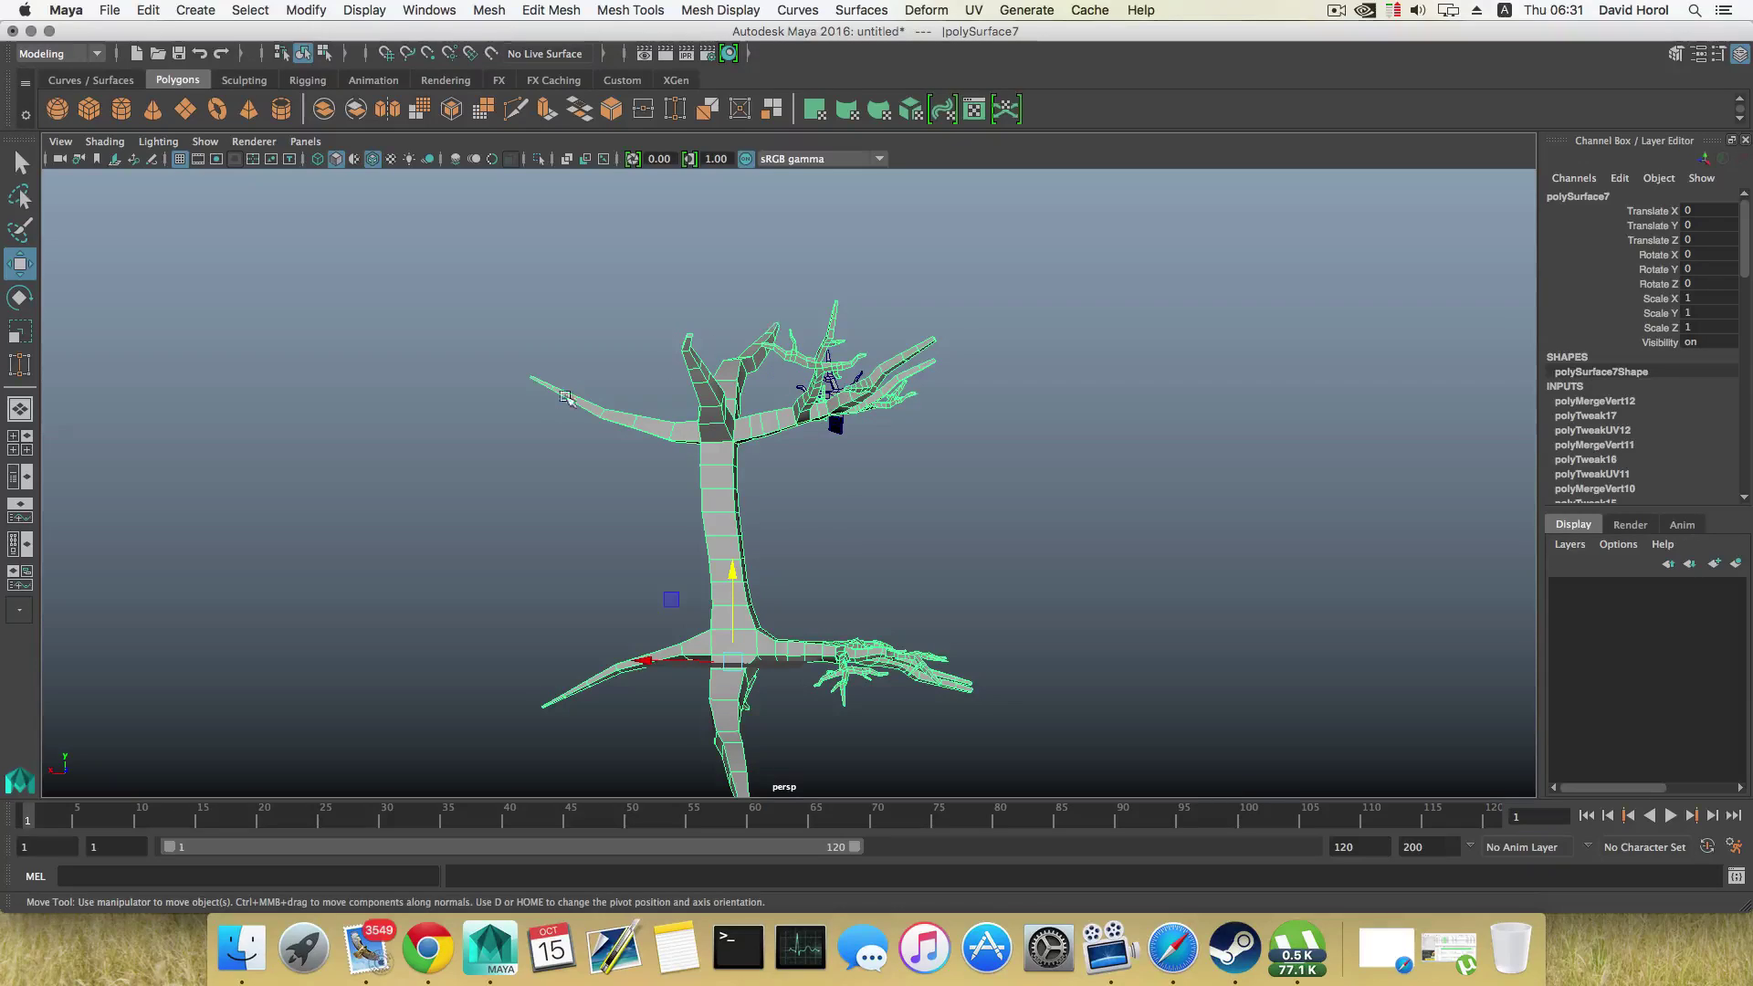
pyautogui.keyDown('alt'); pyautogui.moveTo(687, 390); pyautogui.dragTo(654, 426); pyautogui.keyUp('alt')
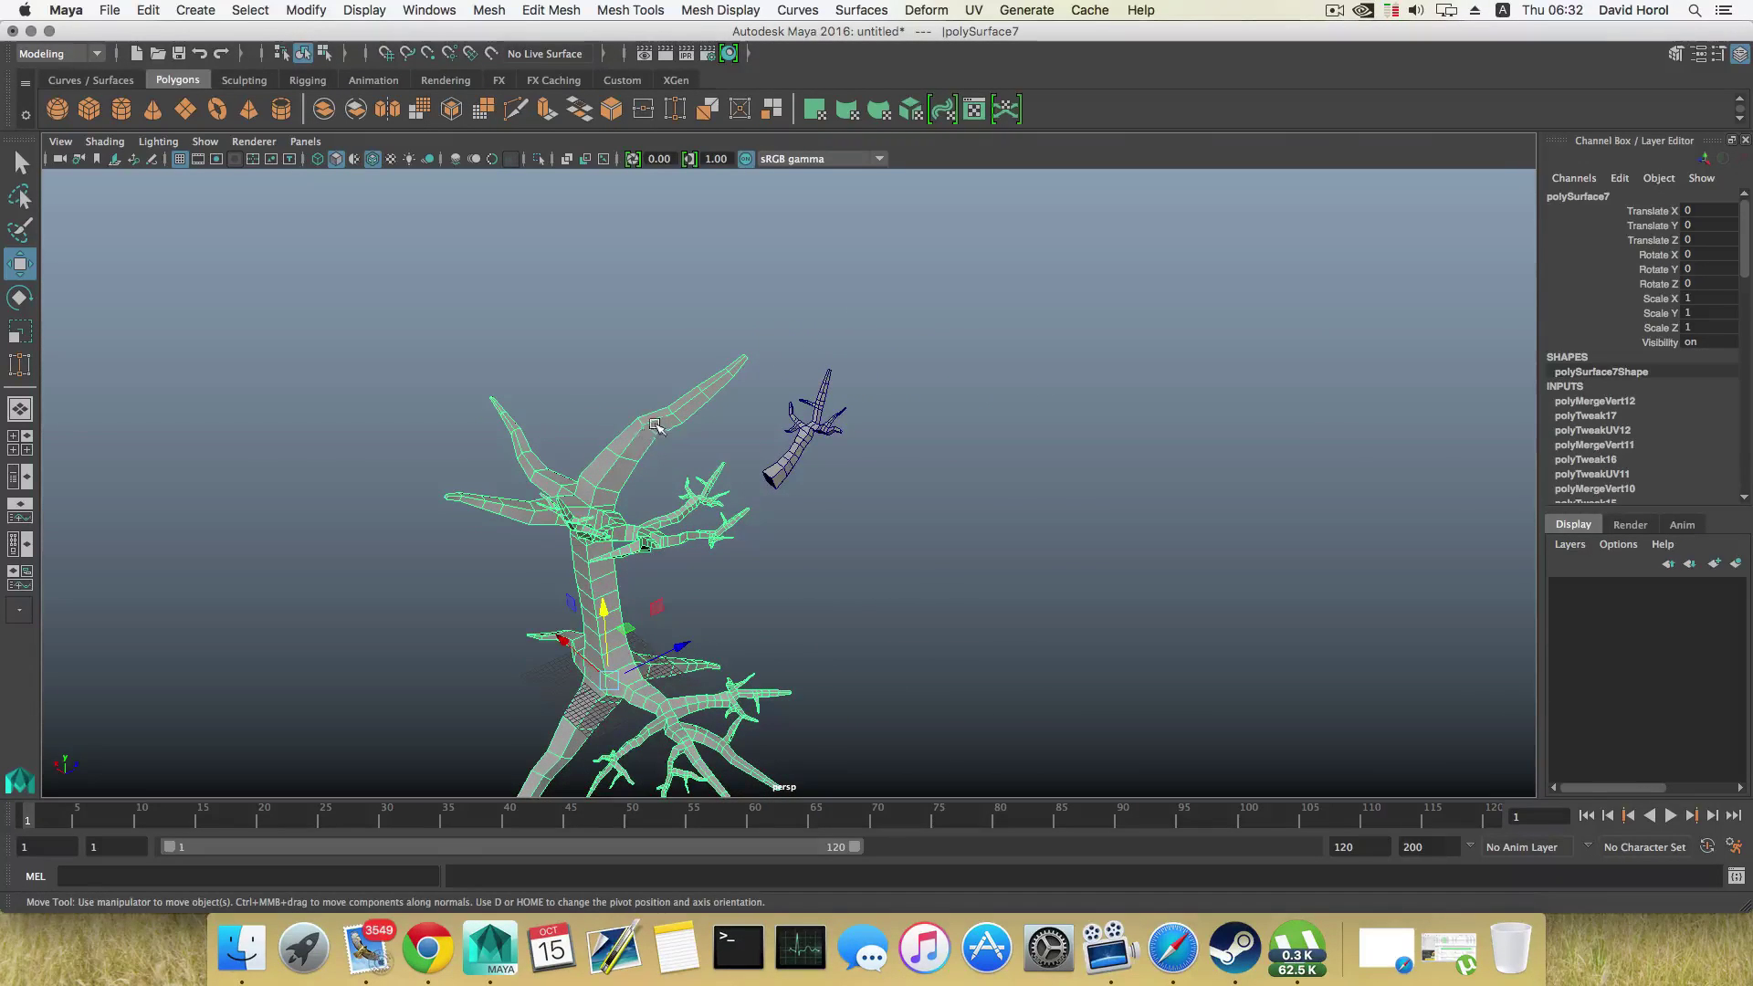
pyautogui.keyDown('alt'); pyautogui.moveTo(501, 491); pyautogui.dragTo(661, 439); pyautogui.keyUp('alt')
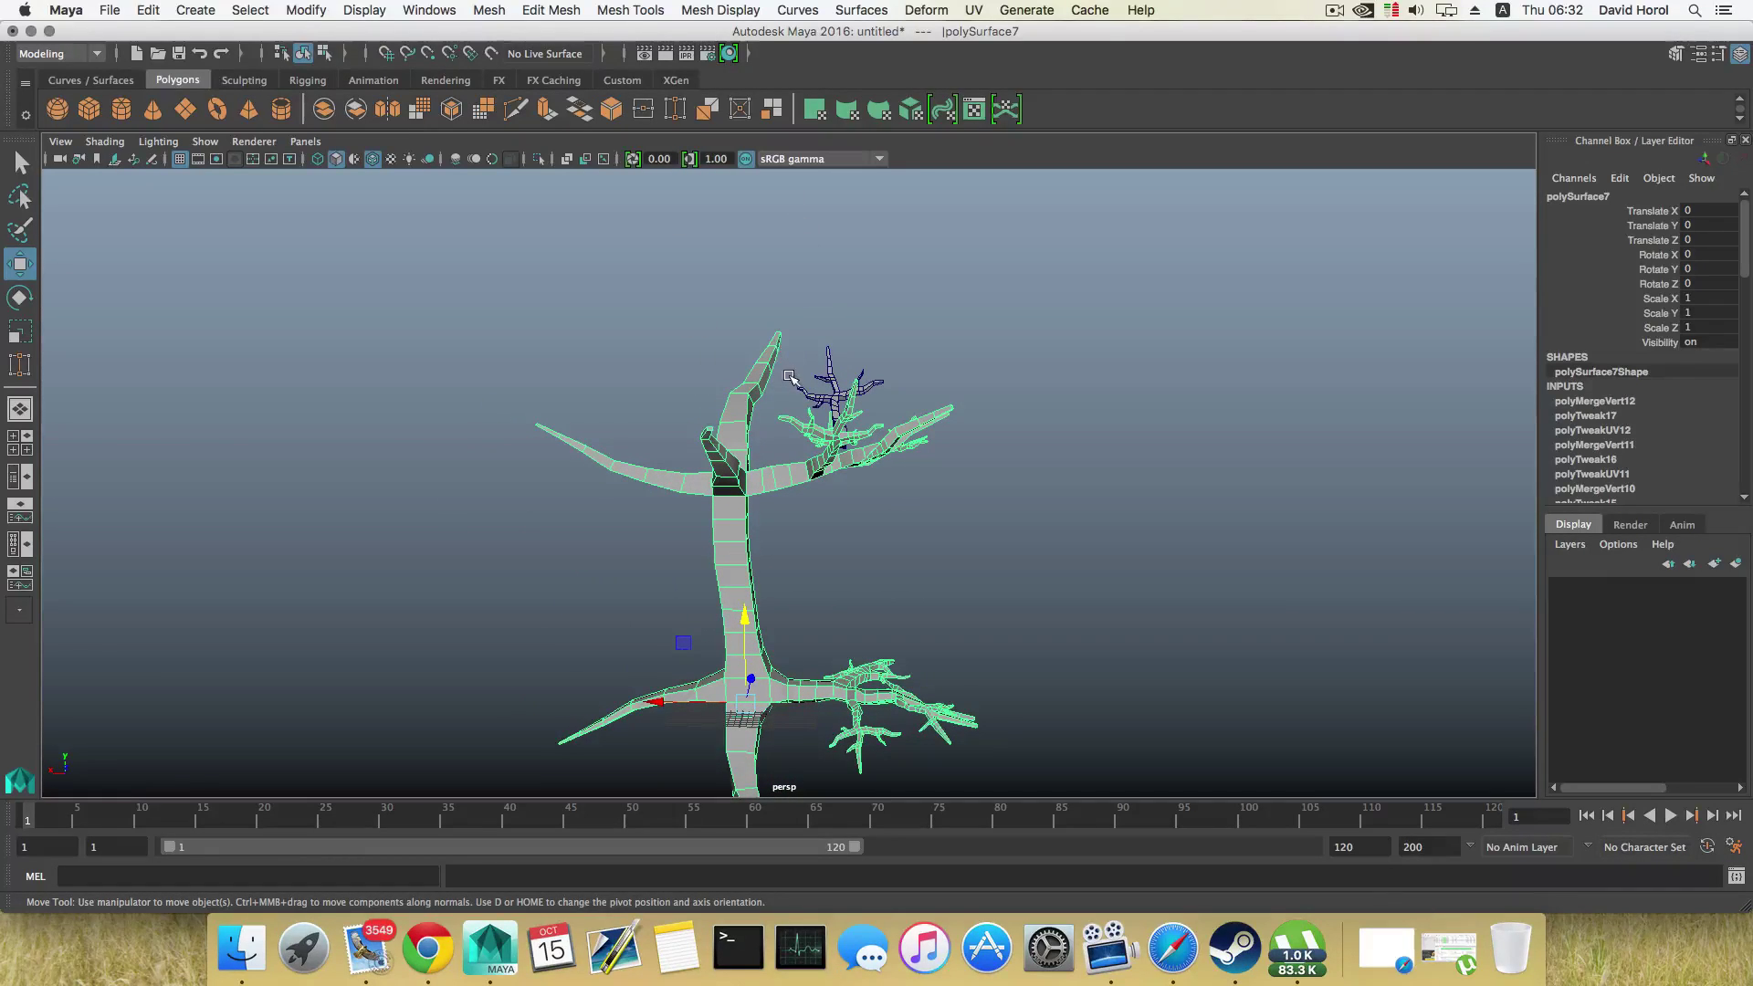
pyautogui.keyDown('alt'); pyautogui.moveTo(765, 389); pyautogui.dragTo(768, 308, button='middle'); pyautogui.keyUp('alt')
pyautogui.keyDown('alt'); pyautogui.moveTo(767, 308); pyautogui.dragTo(769, 296); pyautogui.keyUp('alt')
pyautogui.keyDown('alt'); pyautogui.moveTo(769, 295); pyautogui.dragTo(761, 343, button='middle'); pyautogui.keyUp('alt')
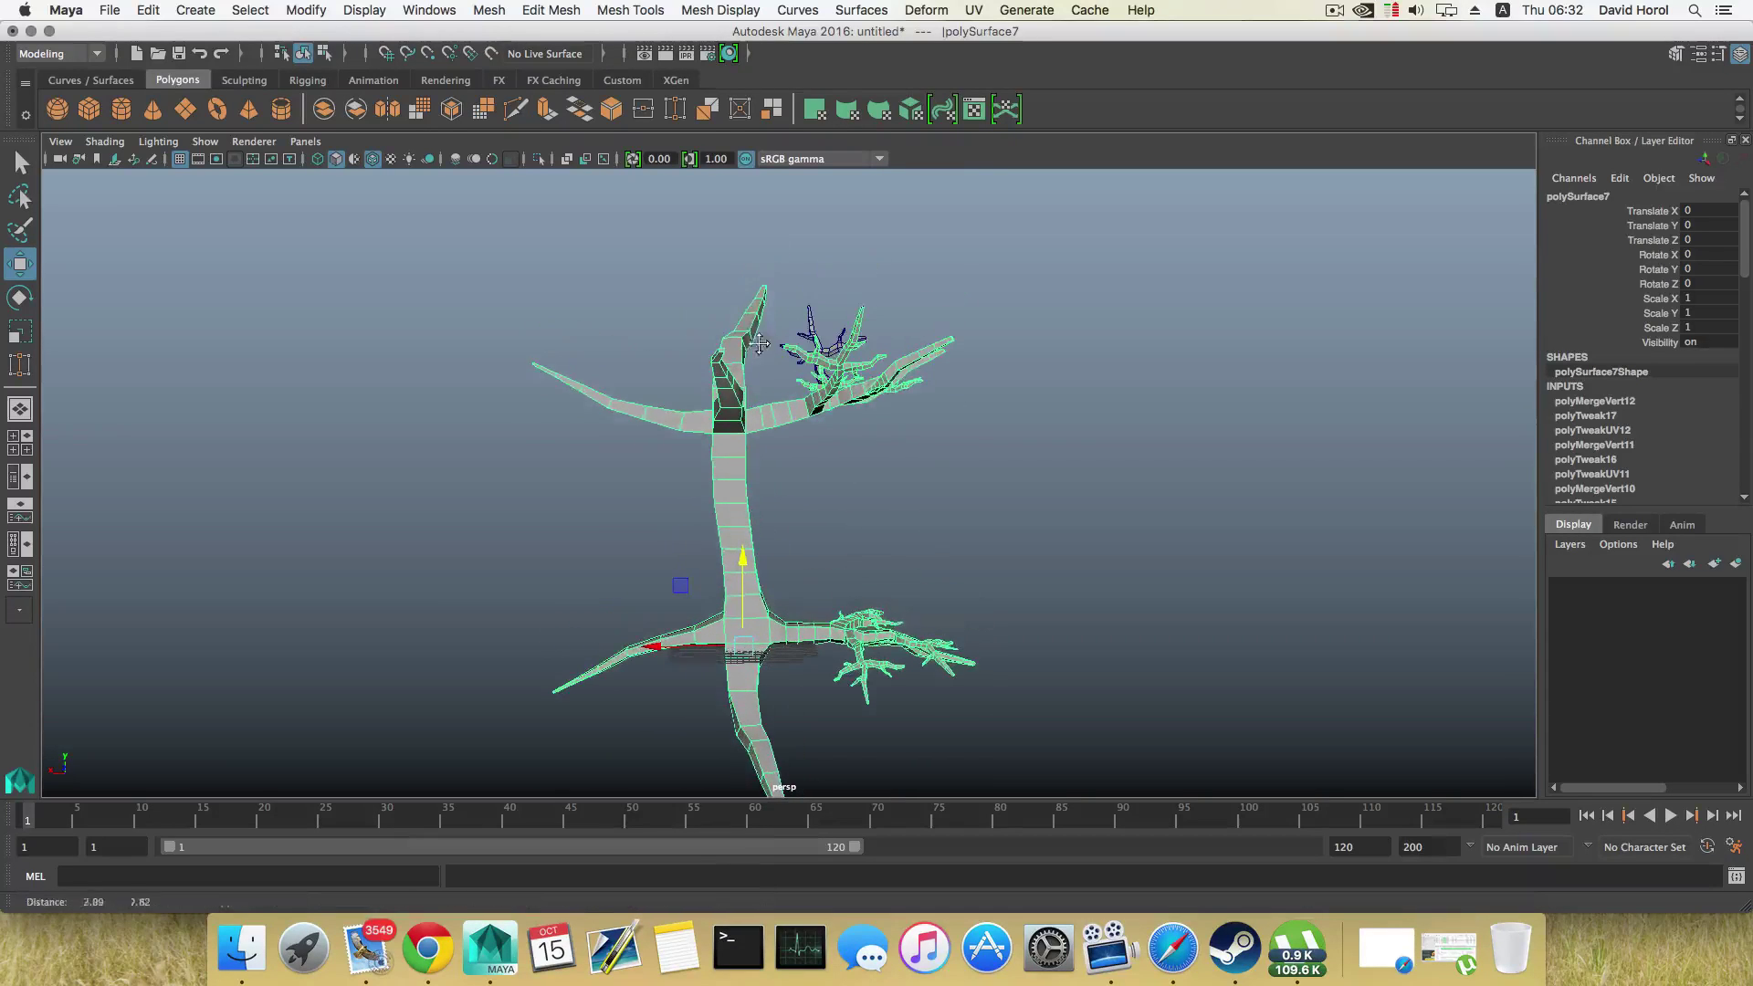
pyautogui.keyDown('alt'); pyautogui.moveTo(798, 494); pyautogui.dragTo(763, 422, button='middle'); pyautogui.keyUp('alt')
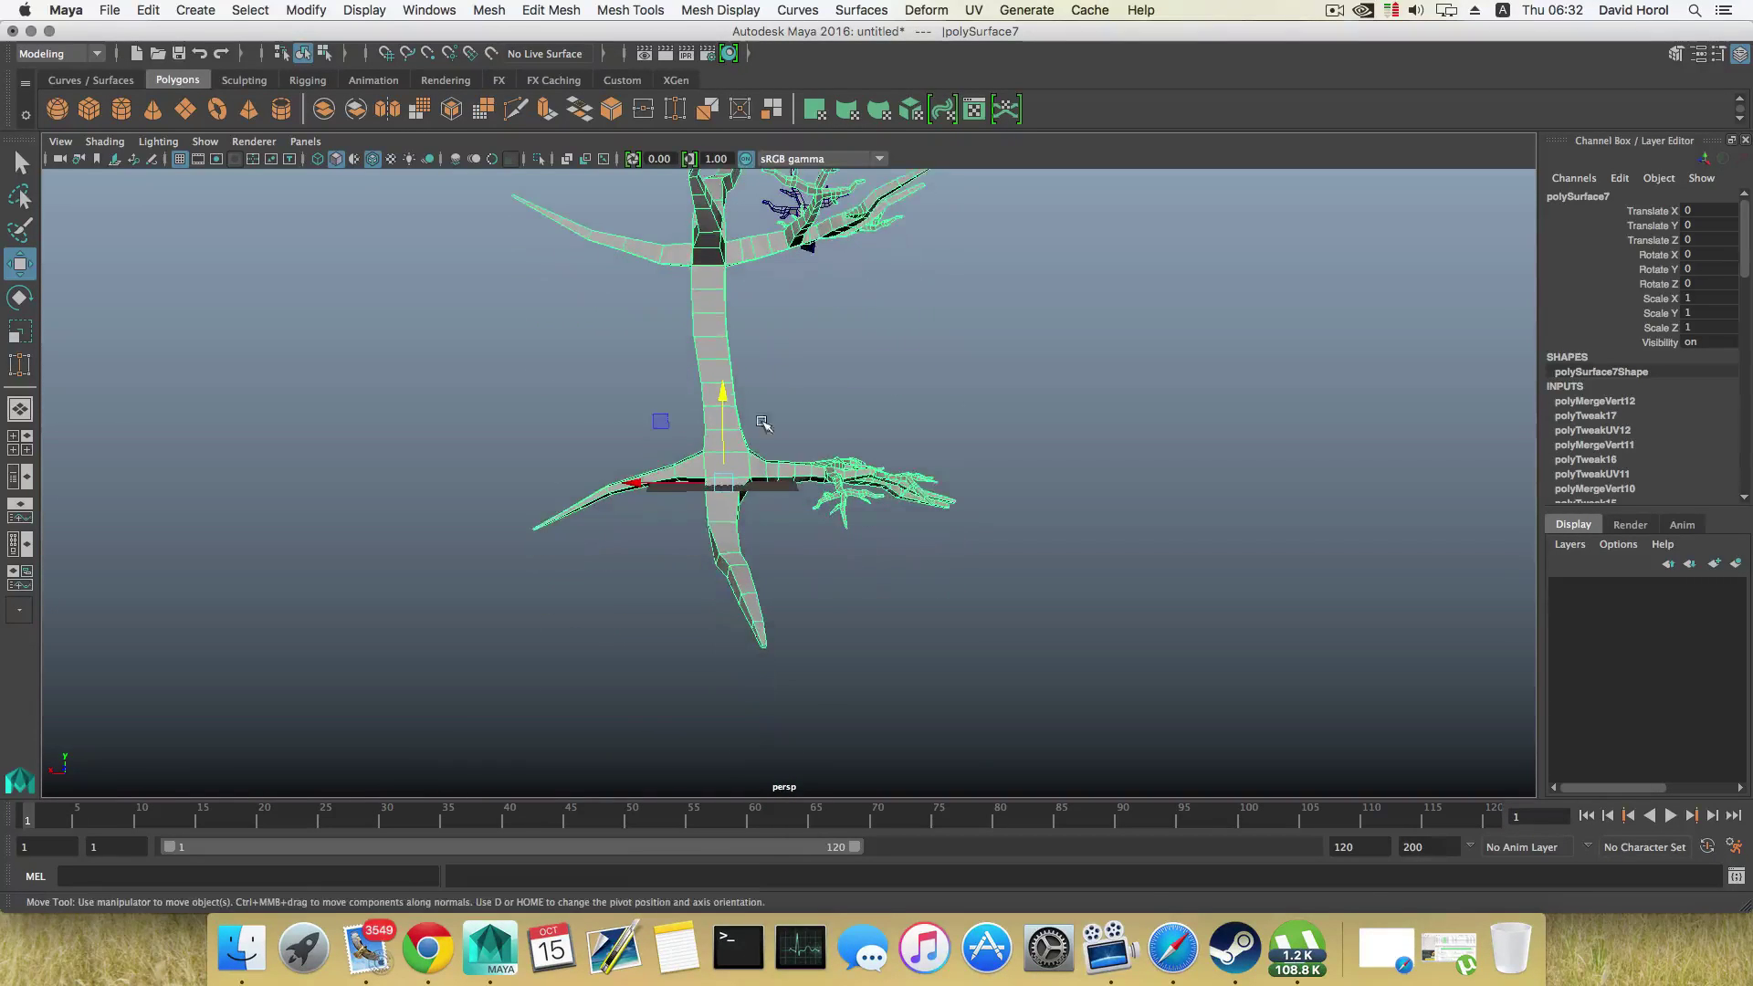
pyautogui.keyDown('alt'); pyautogui.moveTo(734, 531); pyautogui.dragTo(811, 436); pyautogui.keyUp('alt')
pyautogui.keyDown('alt'); pyautogui.moveTo(812, 435); pyautogui.dragTo(1050, 491, button='right'); pyautogui.keyUp('alt')
pyautogui.keyDown('alt'); pyautogui.moveTo(801, 463); pyautogui.dragTo(799, 528, button='middle'); pyautogui.keyUp('alt')
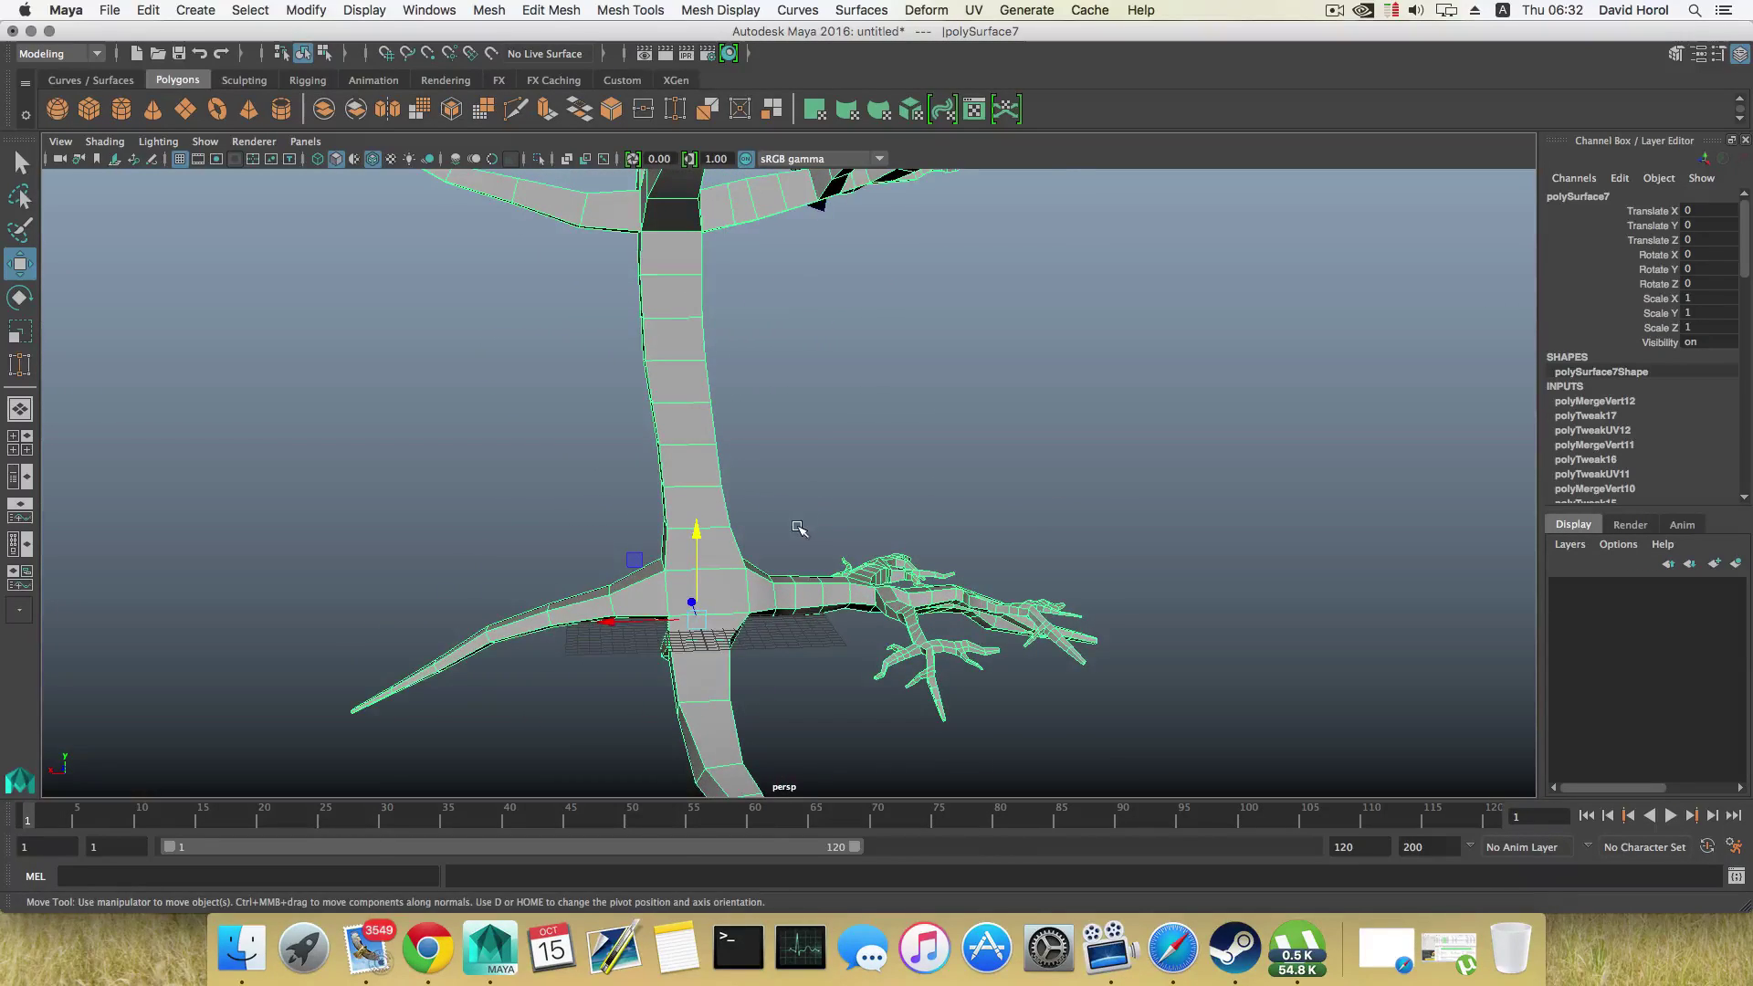
pyautogui.keyDown('alt'); pyautogui.moveTo(695, 438); pyautogui.dragTo(699, 444, button='middle'); pyautogui.keyUp('alt')
pyautogui.keyDown('alt'); pyautogui.moveTo(698, 445); pyautogui.dragTo(560, 502); pyautogui.keyUp('alt')
pyautogui.keyDown('alt'); pyautogui.moveTo(559, 501); pyautogui.dragTo(575, 613, button='right'); pyautogui.keyUp('alt')
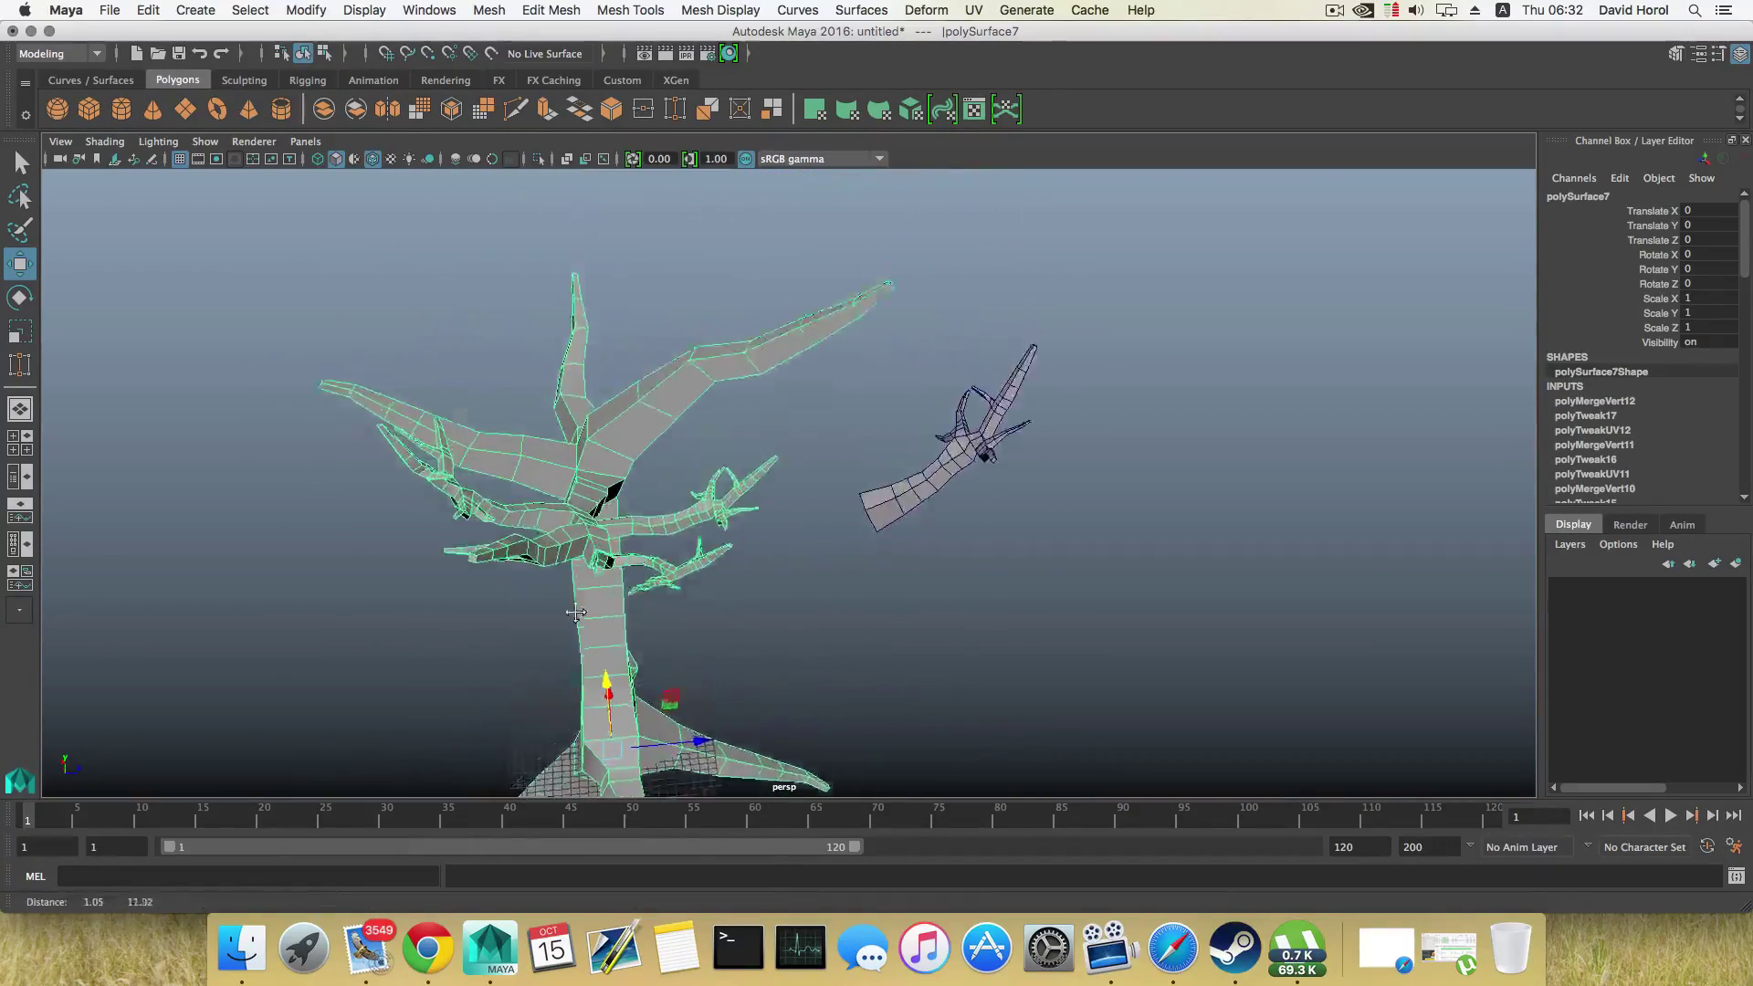
# Step: Pick an edge across the crown's heavily branched limb and split its edge ring, adding a lengthwise loop through the branches
pyautogui.keyDown('alt'); pyautogui.moveTo(575, 613); pyautogui.dragTo(557, 563); pyautogui.keyUp('alt')
pyautogui.keyDown('alt'); pyautogui.moveTo(557, 563); pyautogui.dragTo(635, 555, button='right'); pyautogui.keyUp('alt')
pyautogui.moveTo(665, 482); pyautogui.dragTo(667, 438, button='right')
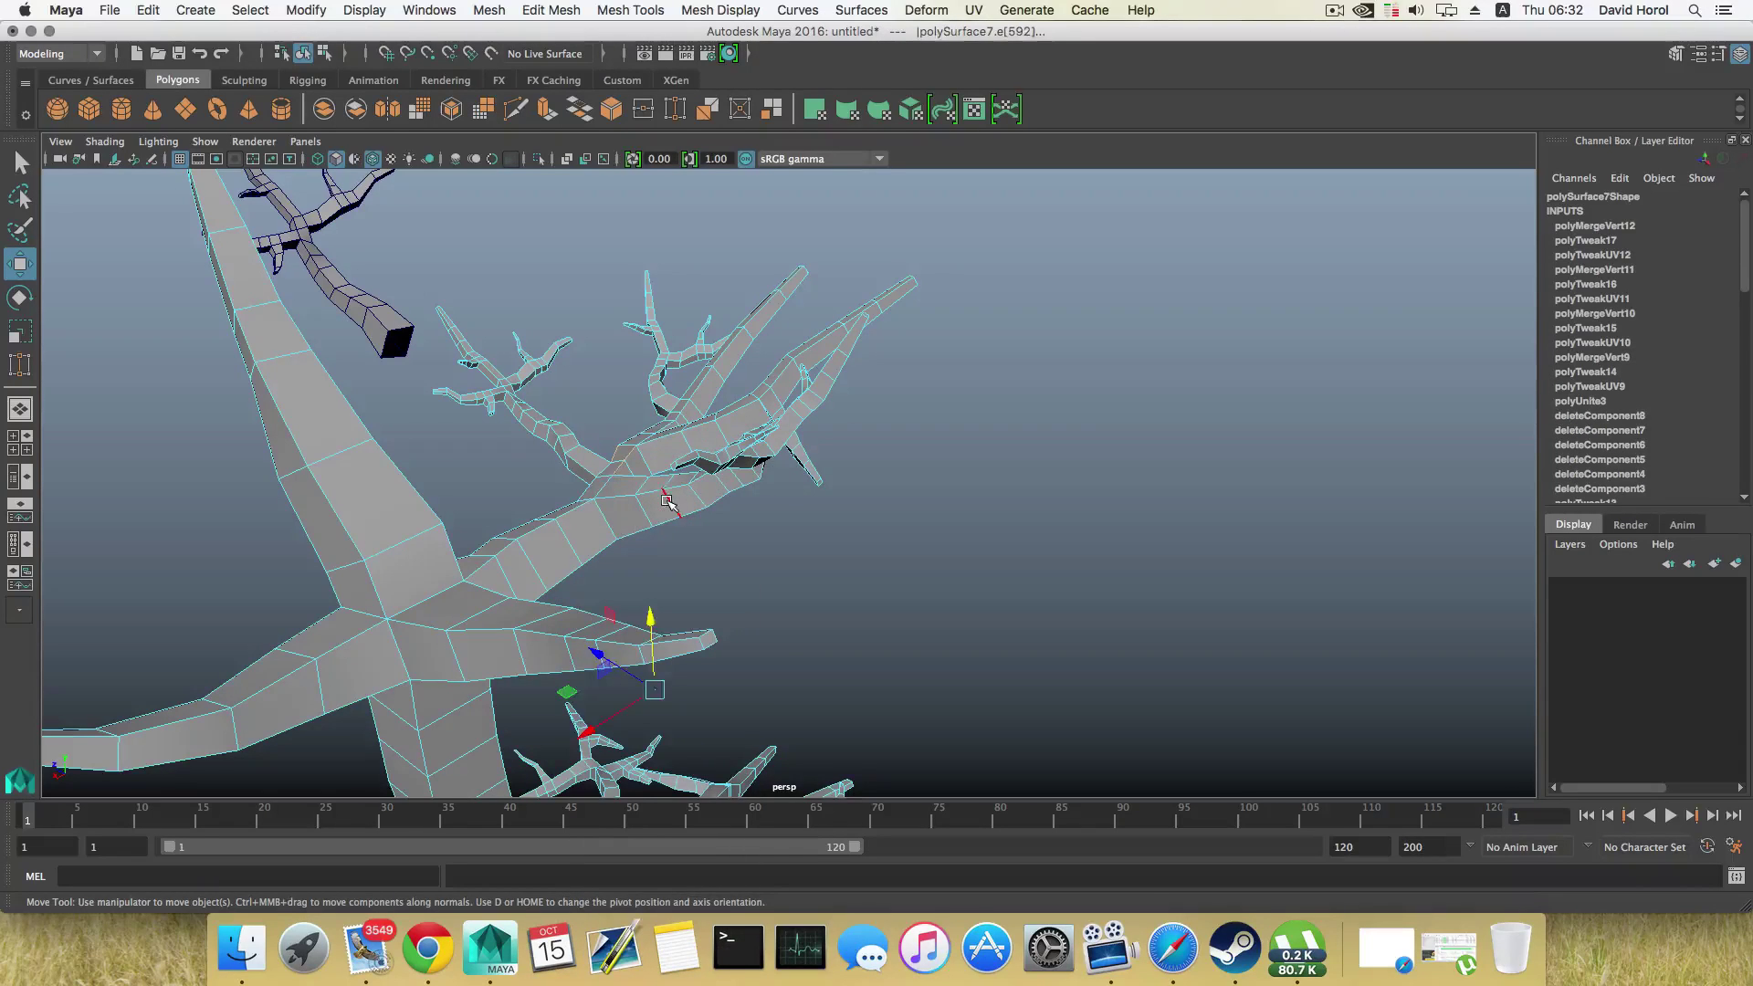
pyautogui.click(667, 501)
pyautogui.keyDown('alt'); pyautogui.moveTo(666, 500); pyautogui.dragTo(657, 536); pyautogui.keyUp('alt')
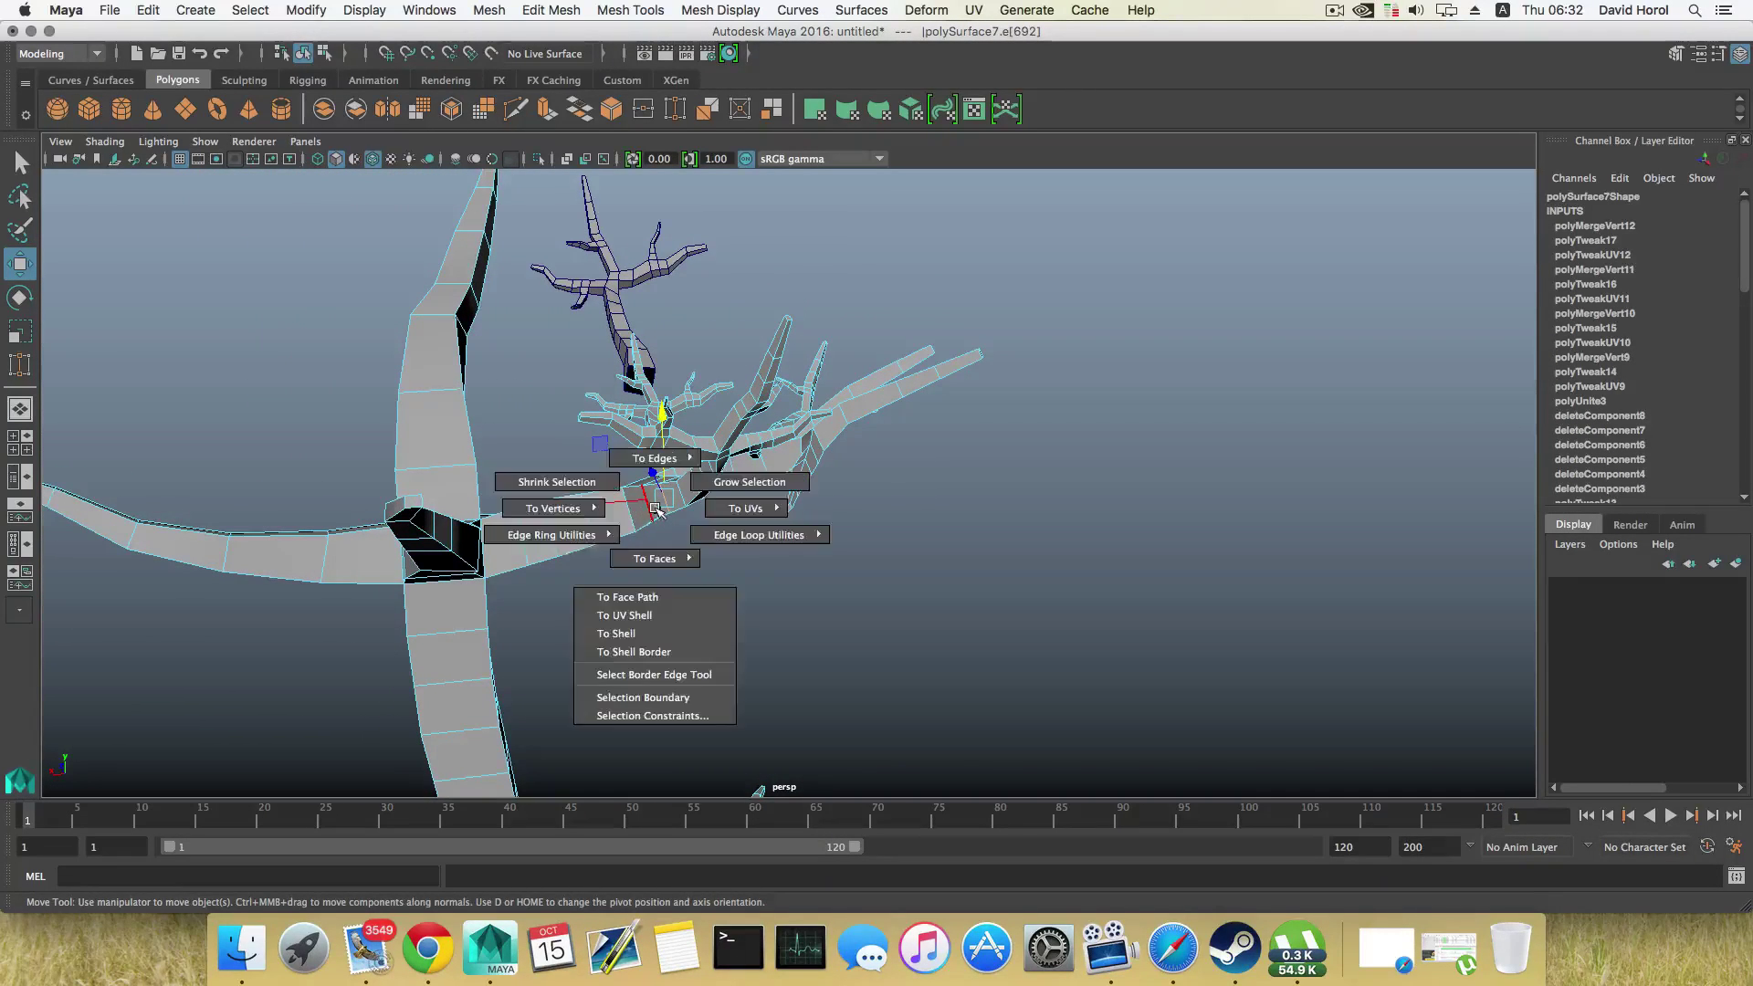
pyautogui.press('g')
pyautogui.keyDown('alt'); pyautogui.moveTo(628, 585); pyautogui.dragTo(756, 572); pyautogui.keyUp('alt')
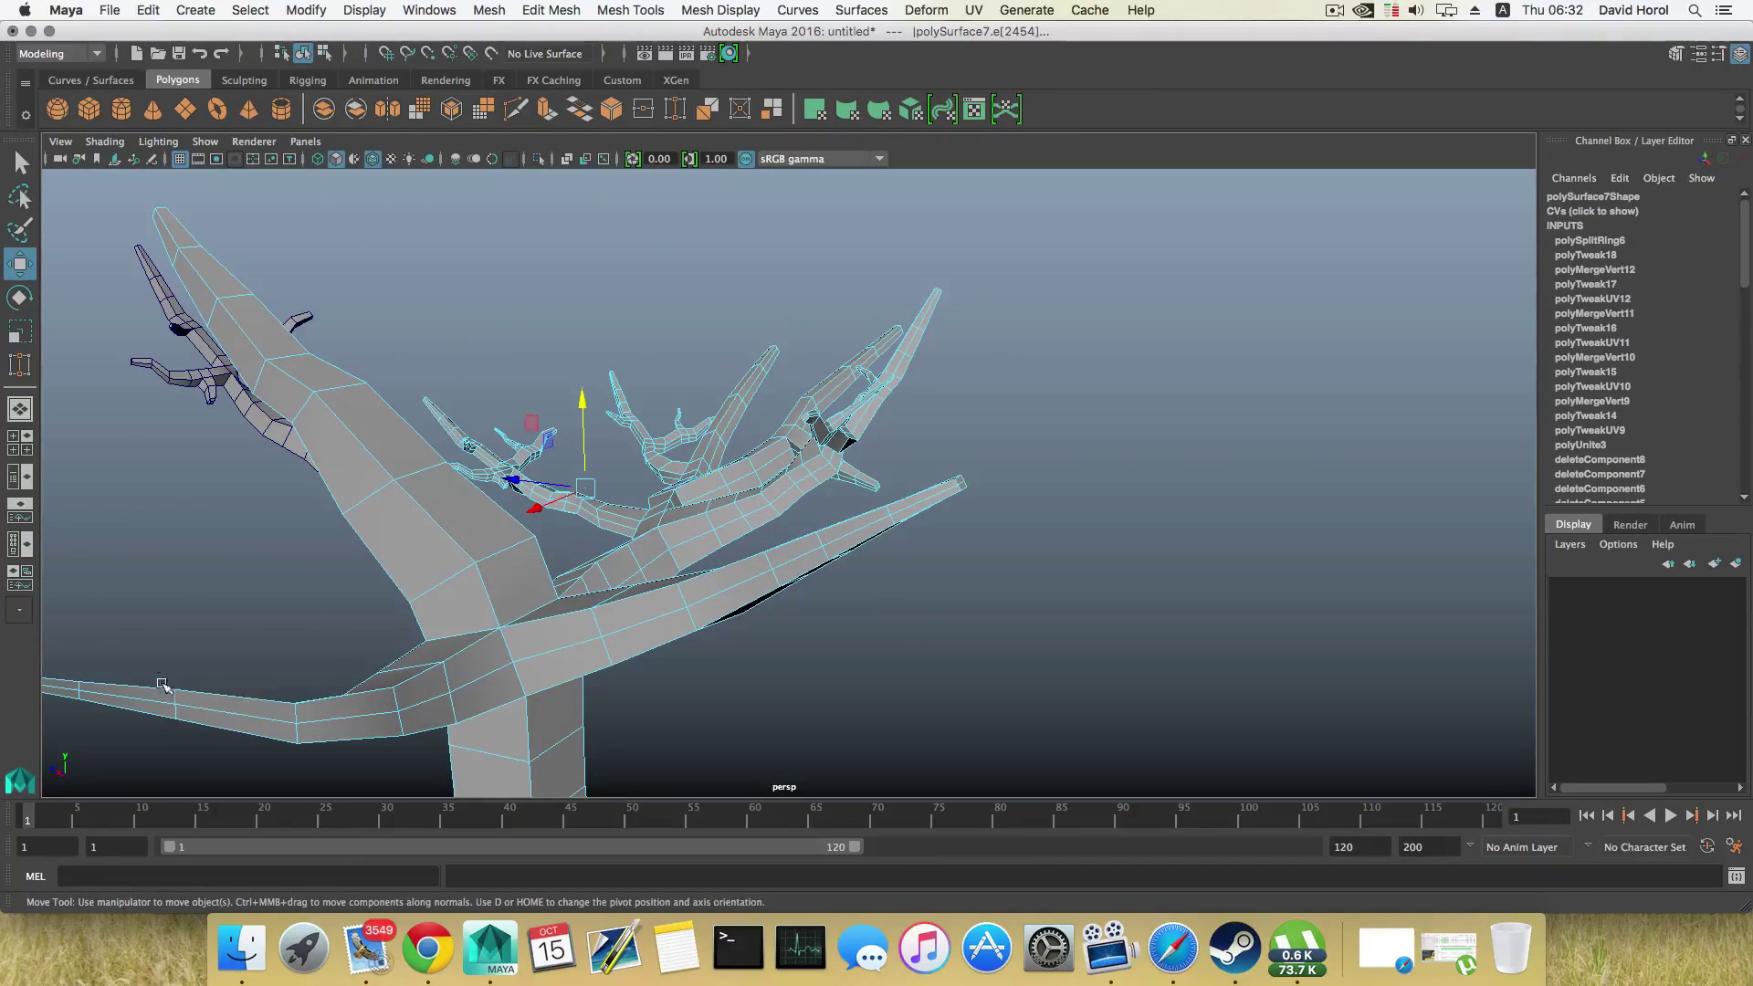
# Step: Select the new lengthwise edge loop on the crown's branched limb and shift it slightly to round out the limb
pyautogui.keyDown('alt'); pyautogui.moveTo(161, 683); pyautogui.dragTo(808, 514); pyautogui.keyUp('alt')
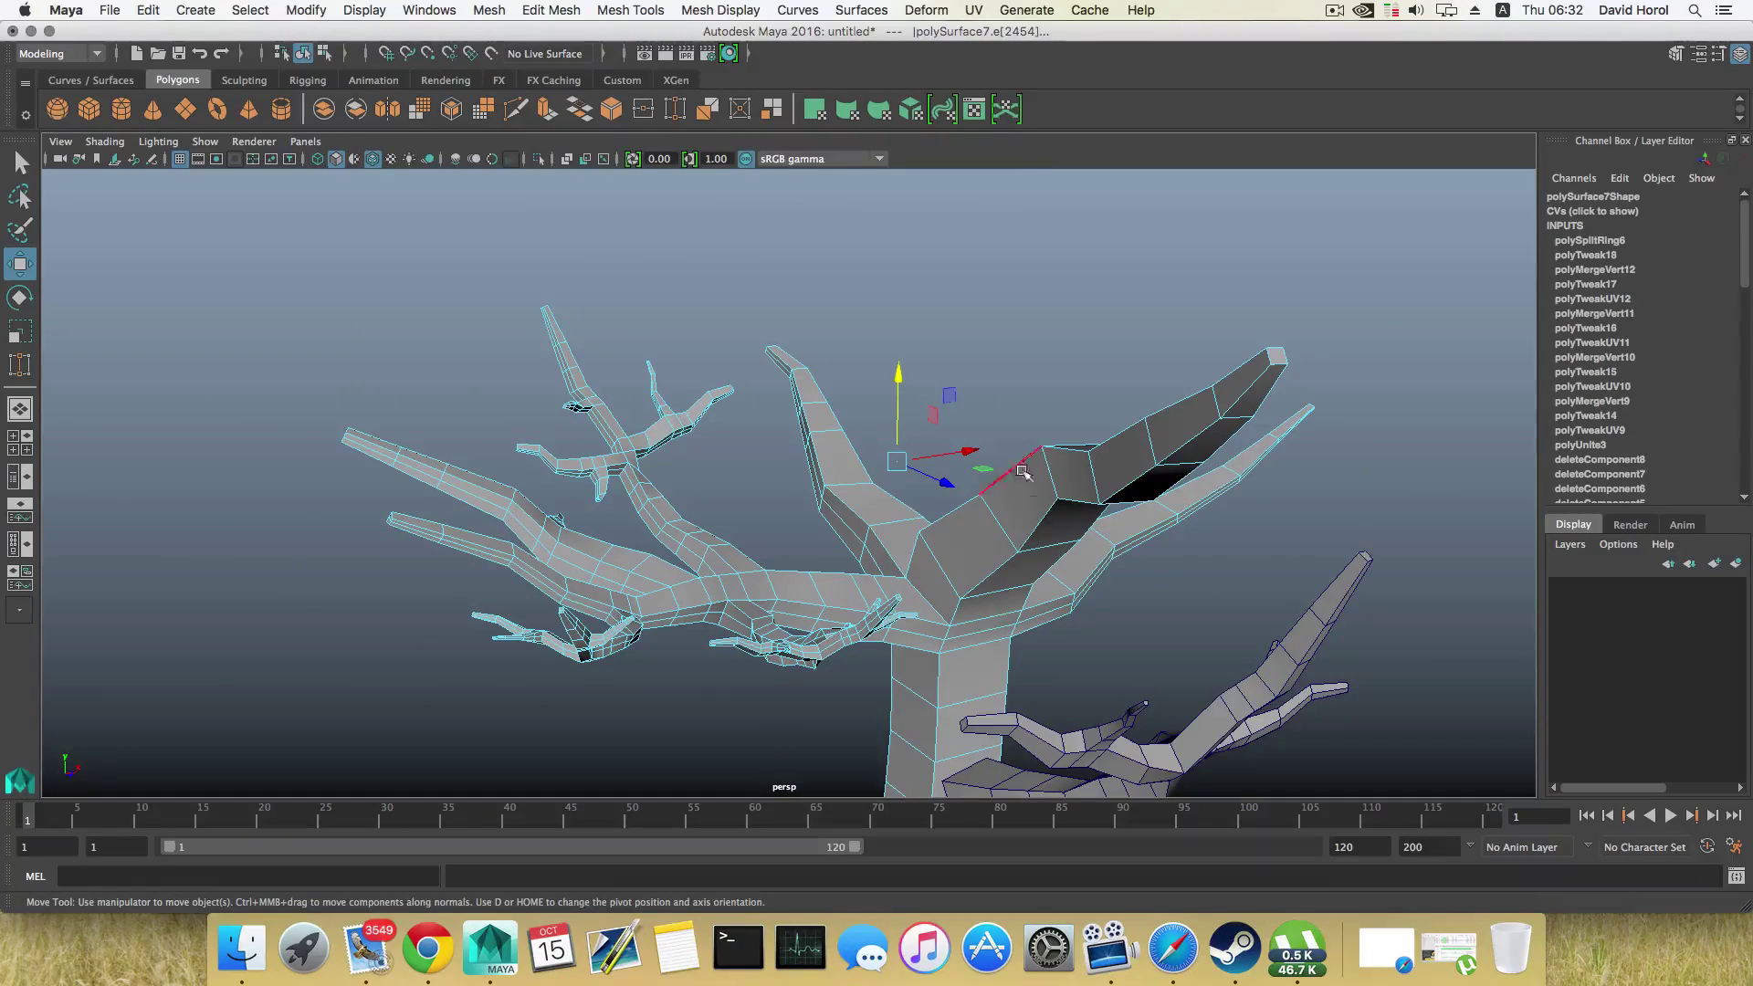
pyautogui.keyDown('alt'); pyautogui.moveTo(961, 581); pyautogui.dragTo(445, 615); pyautogui.keyUp('alt')
pyautogui.keyDown('alt'); pyautogui.moveTo(637, 558); pyautogui.dragTo(827, 564); pyautogui.keyUp('alt')
pyautogui.keyDown('alt'); pyautogui.moveTo(1018, 581); pyautogui.dragTo(868, 669, button='middle'); pyautogui.keyUp('alt')
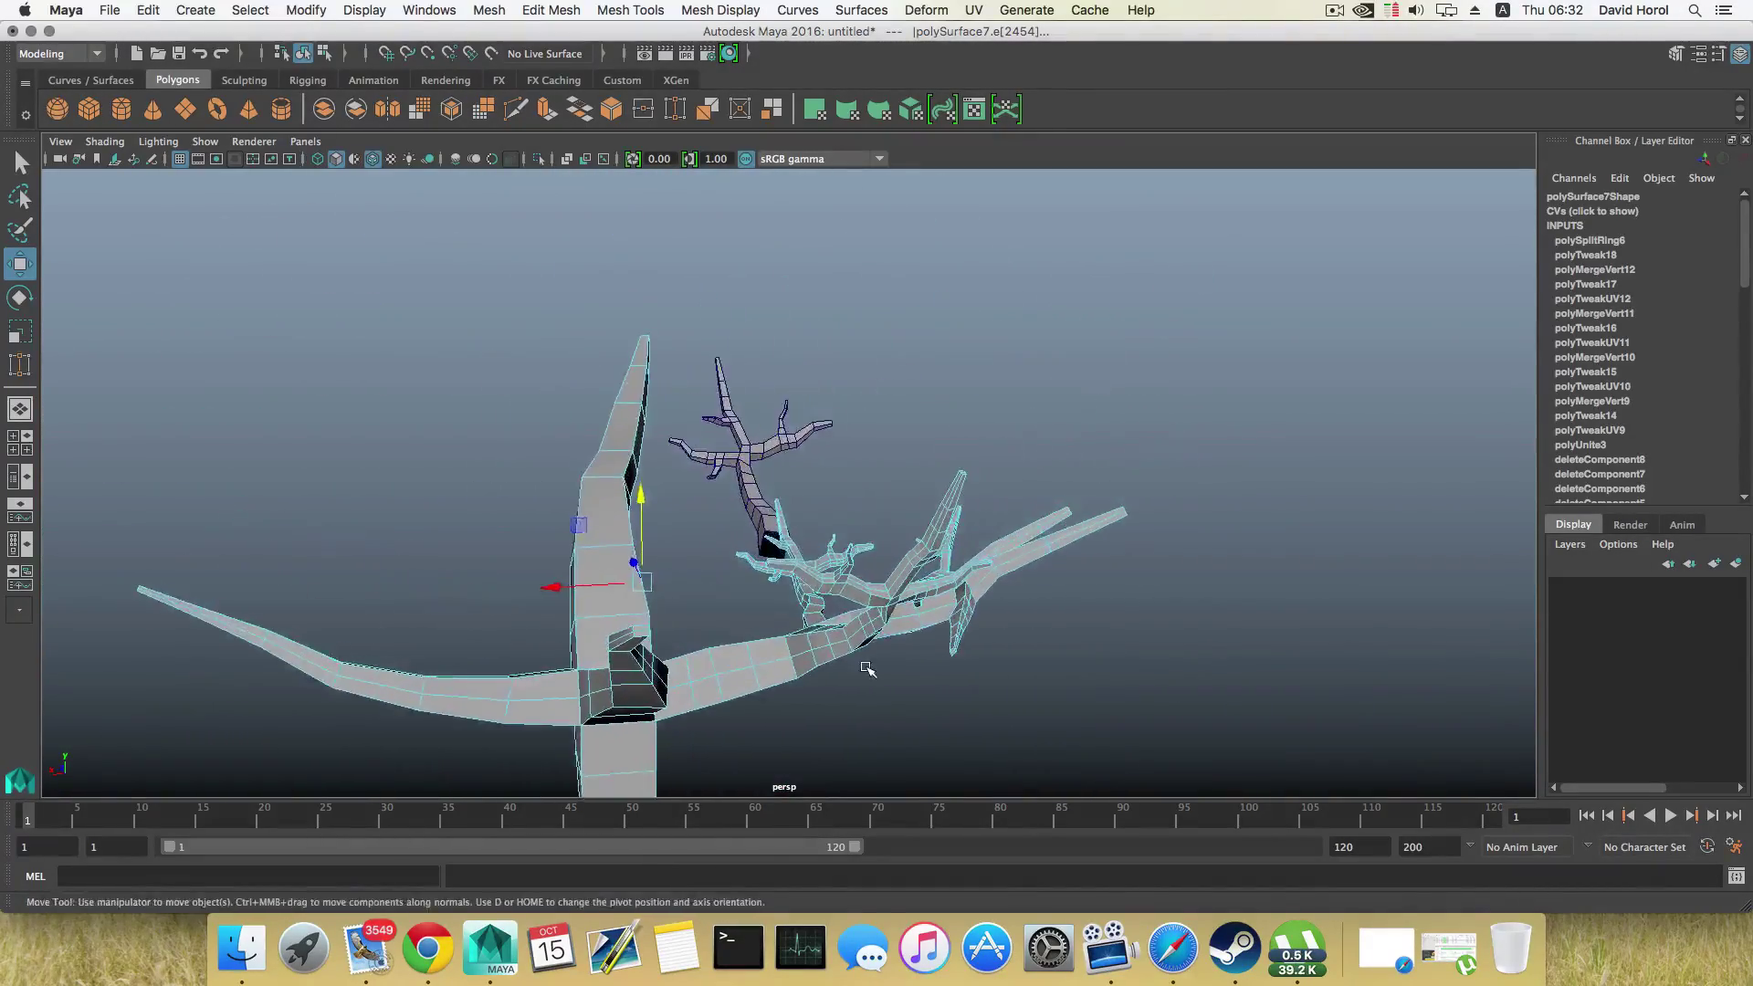
pyautogui.keyDown('alt'); pyautogui.moveTo(868, 669); pyautogui.dragTo(800, 677); pyautogui.keyUp('alt')
pyautogui.keyDown('alt'); pyautogui.moveTo(938, 524); pyautogui.dragTo(945, 482); pyautogui.keyUp('alt')
pyautogui.moveTo(945, 482); pyautogui.dragTo(943, 528, button='right')
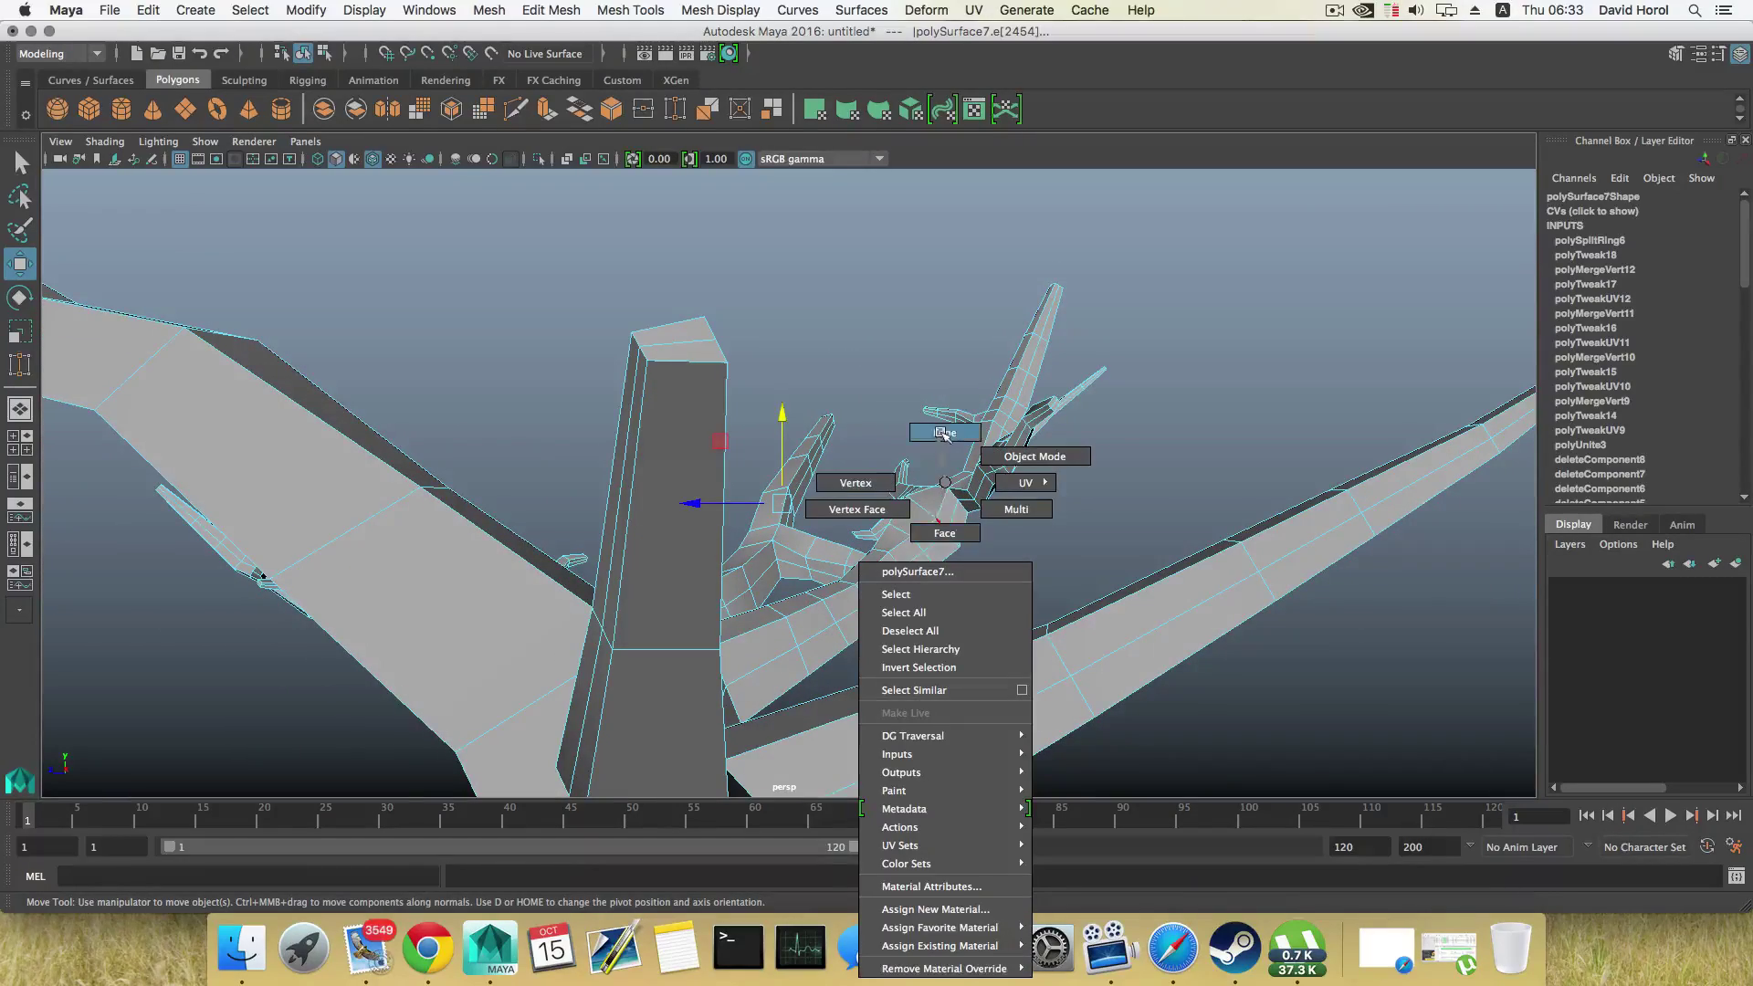
pyautogui.moveTo(943, 433); pyautogui.dragTo(944, 432, button='right')
pyautogui.click(947, 513)
pyautogui.keyDown('alt'); pyautogui.moveTo(933, 521); pyautogui.dragTo(1001, 608); pyautogui.keyUp('alt')
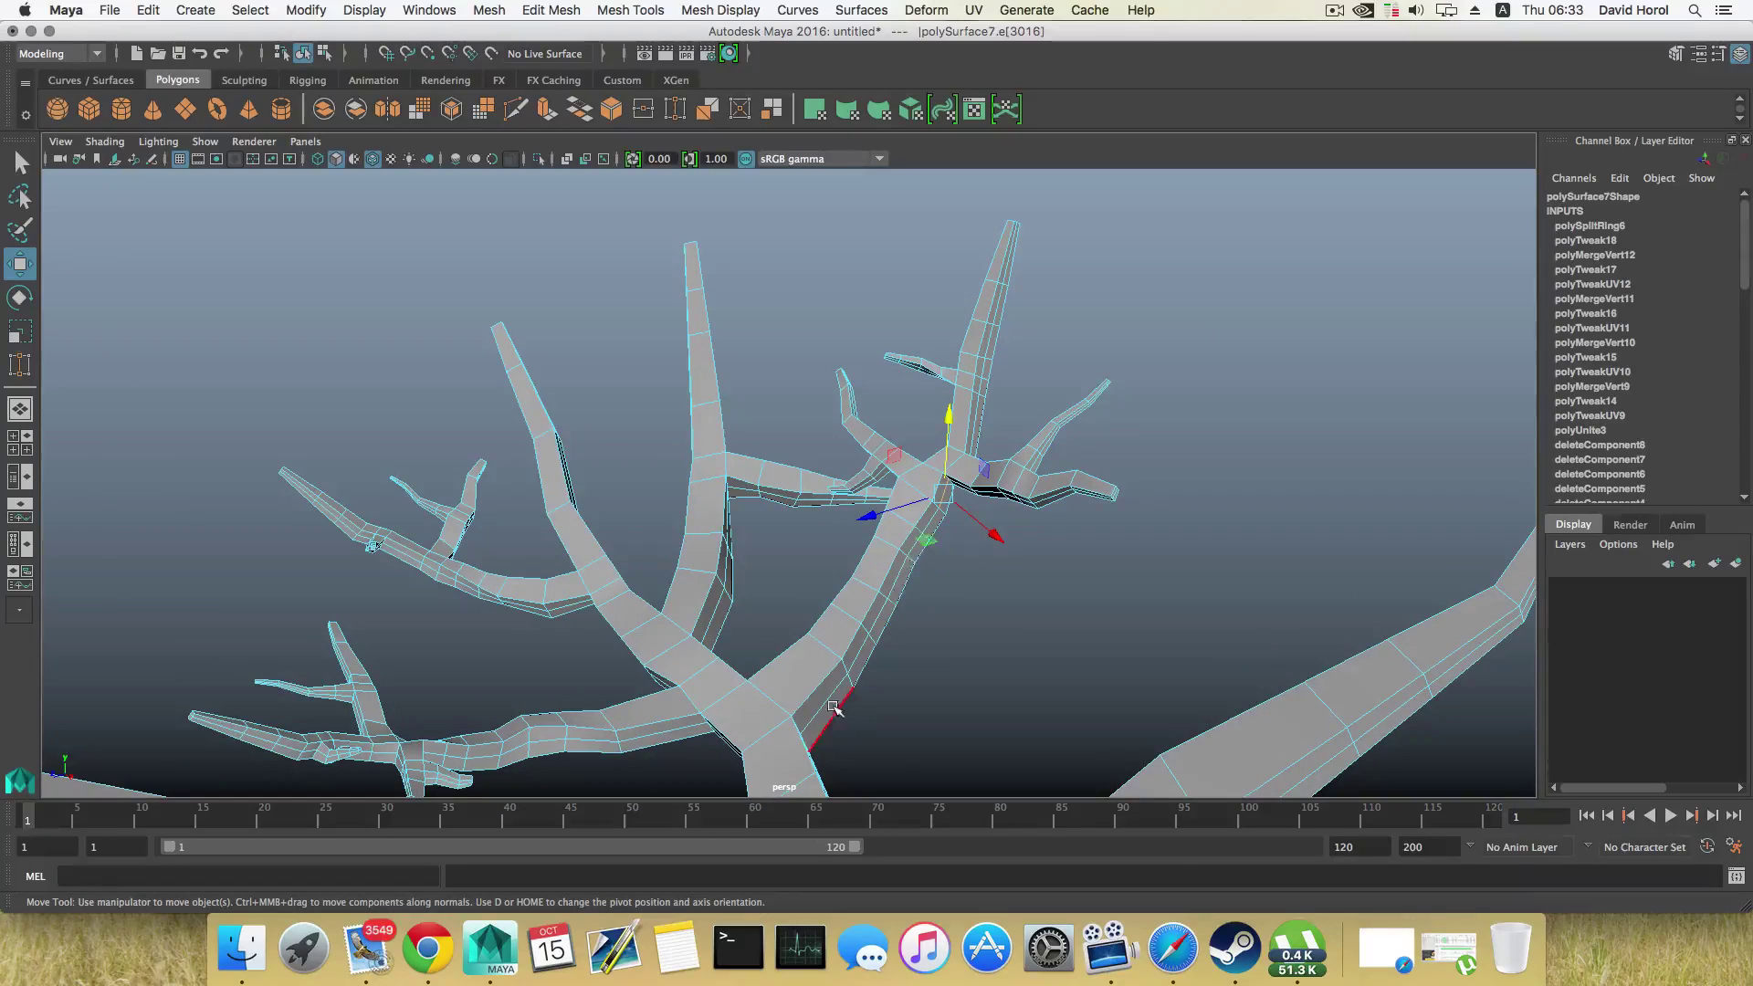
pyautogui.keyDown('alt'); pyautogui.moveTo(912, 705); pyautogui.dragTo(890, 613); pyautogui.keyUp('alt')
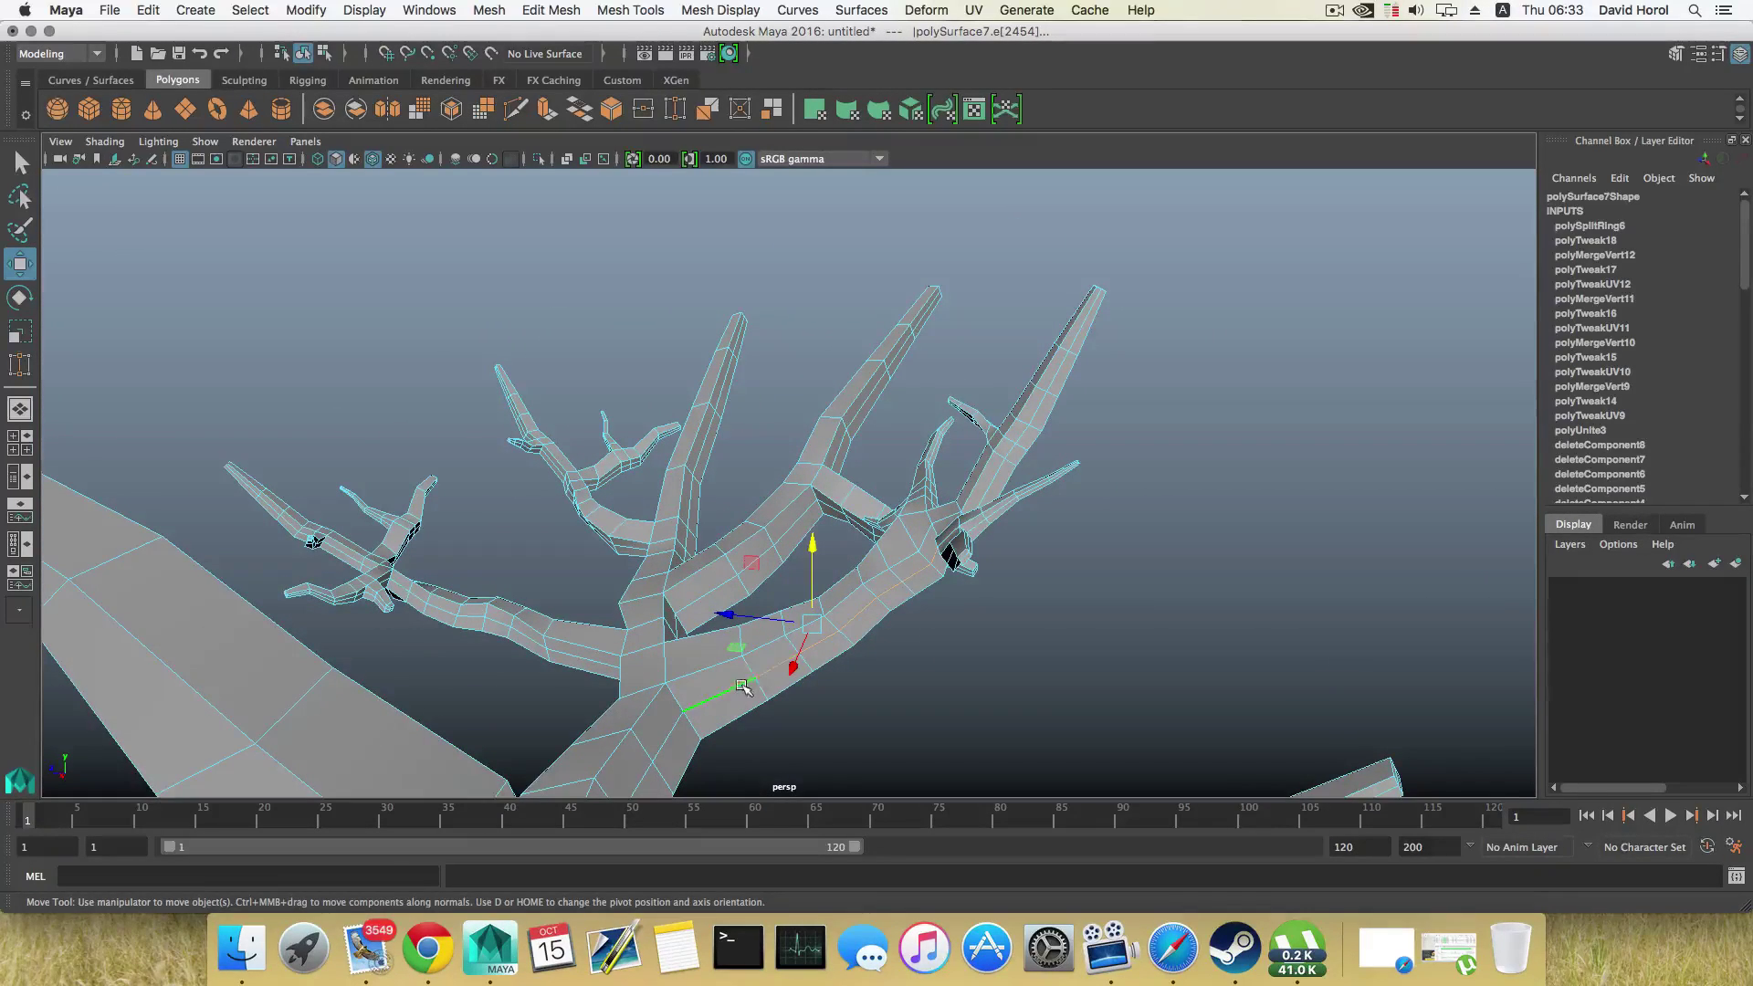
pyautogui.keyDown('alt'); pyautogui.moveTo(742, 686); pyautogui.dragTo(906, 673); pyautogui.keyUp('alt')
pyautogui.moveTo(901, 669); pyautogui.dragTo(906, 679, button='middle')
pyautogui.keyDown('alt'); pyautogui.moveTo(906, 679); pyautogui.dragTo(832, 652); pyautogui.keyUp('alt')
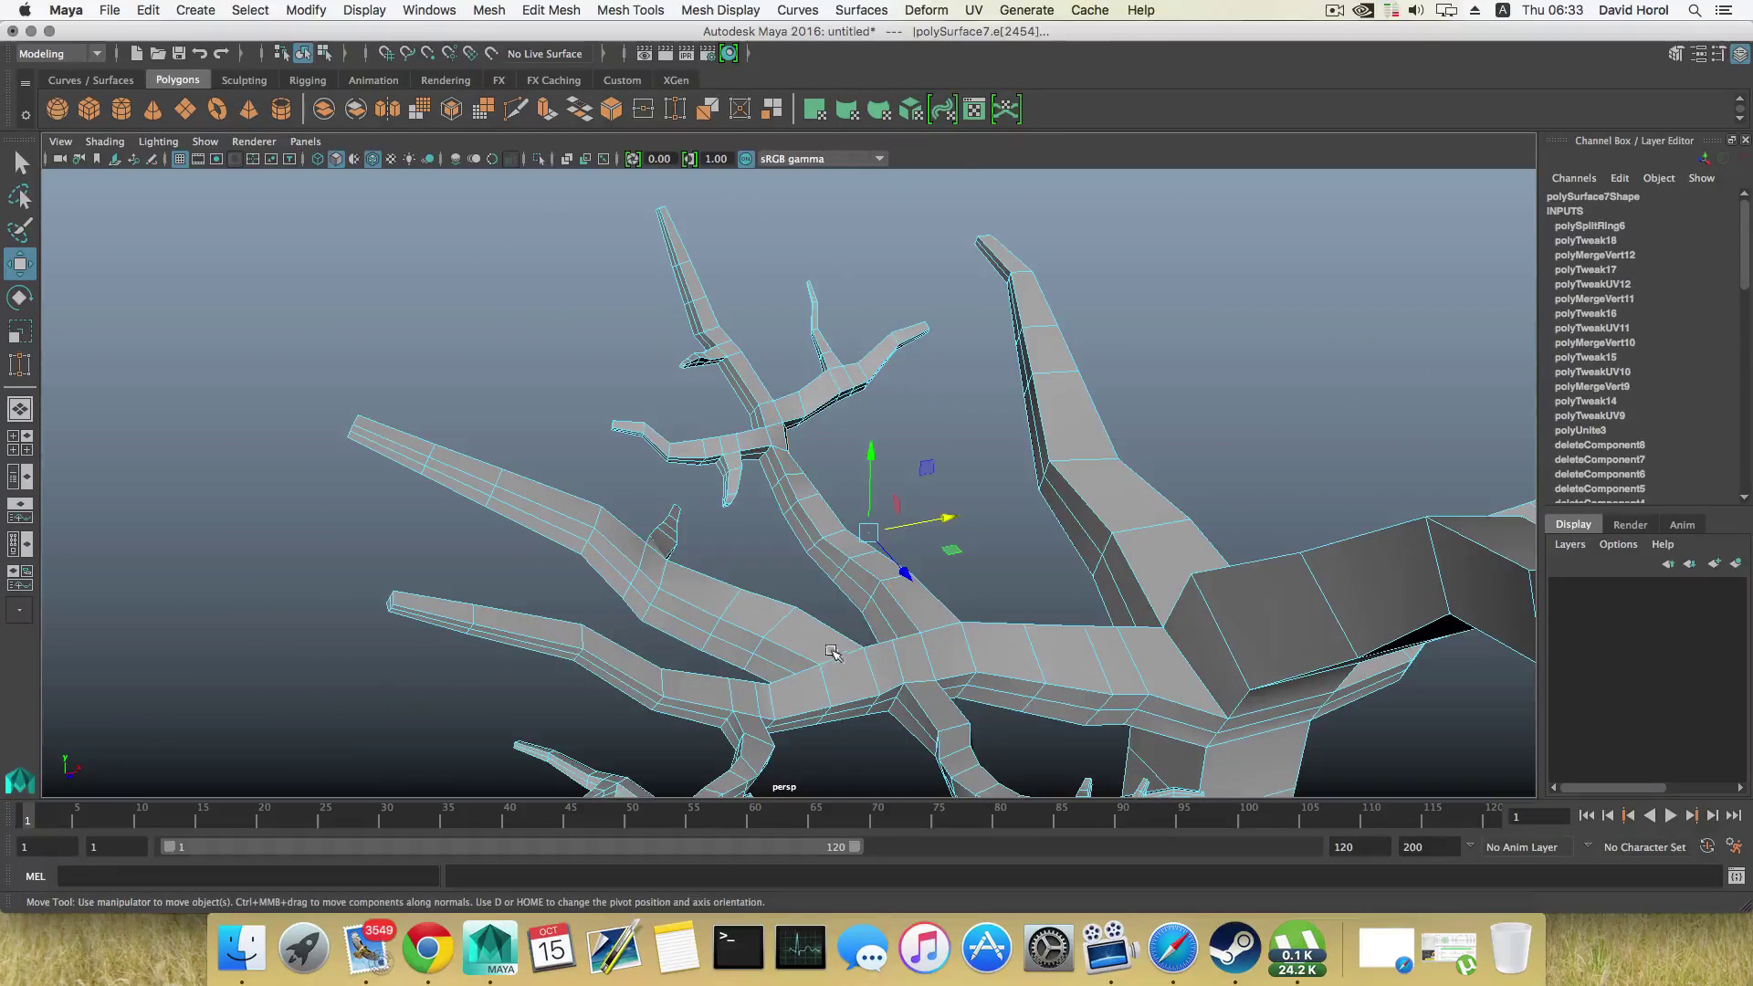
# Step: Select the lengthwise edges along the side of the crown's upright twig-bearing branch and move them slightly sideways
pyautogui.click(886, 623)
pyautogui.keyDown('shift'); pyautogui.doubleClick(777, 476); pyautogui.keyUp('shift')
pyautogui.keyDown('alt'); pyautogui.moveTo(855, 553); pyautogui.dragTo(764, 570); pyautogui.keyUp('alt')
pyautogui.moveTo(935, 577); pyautogui.dragTo(930, 576)
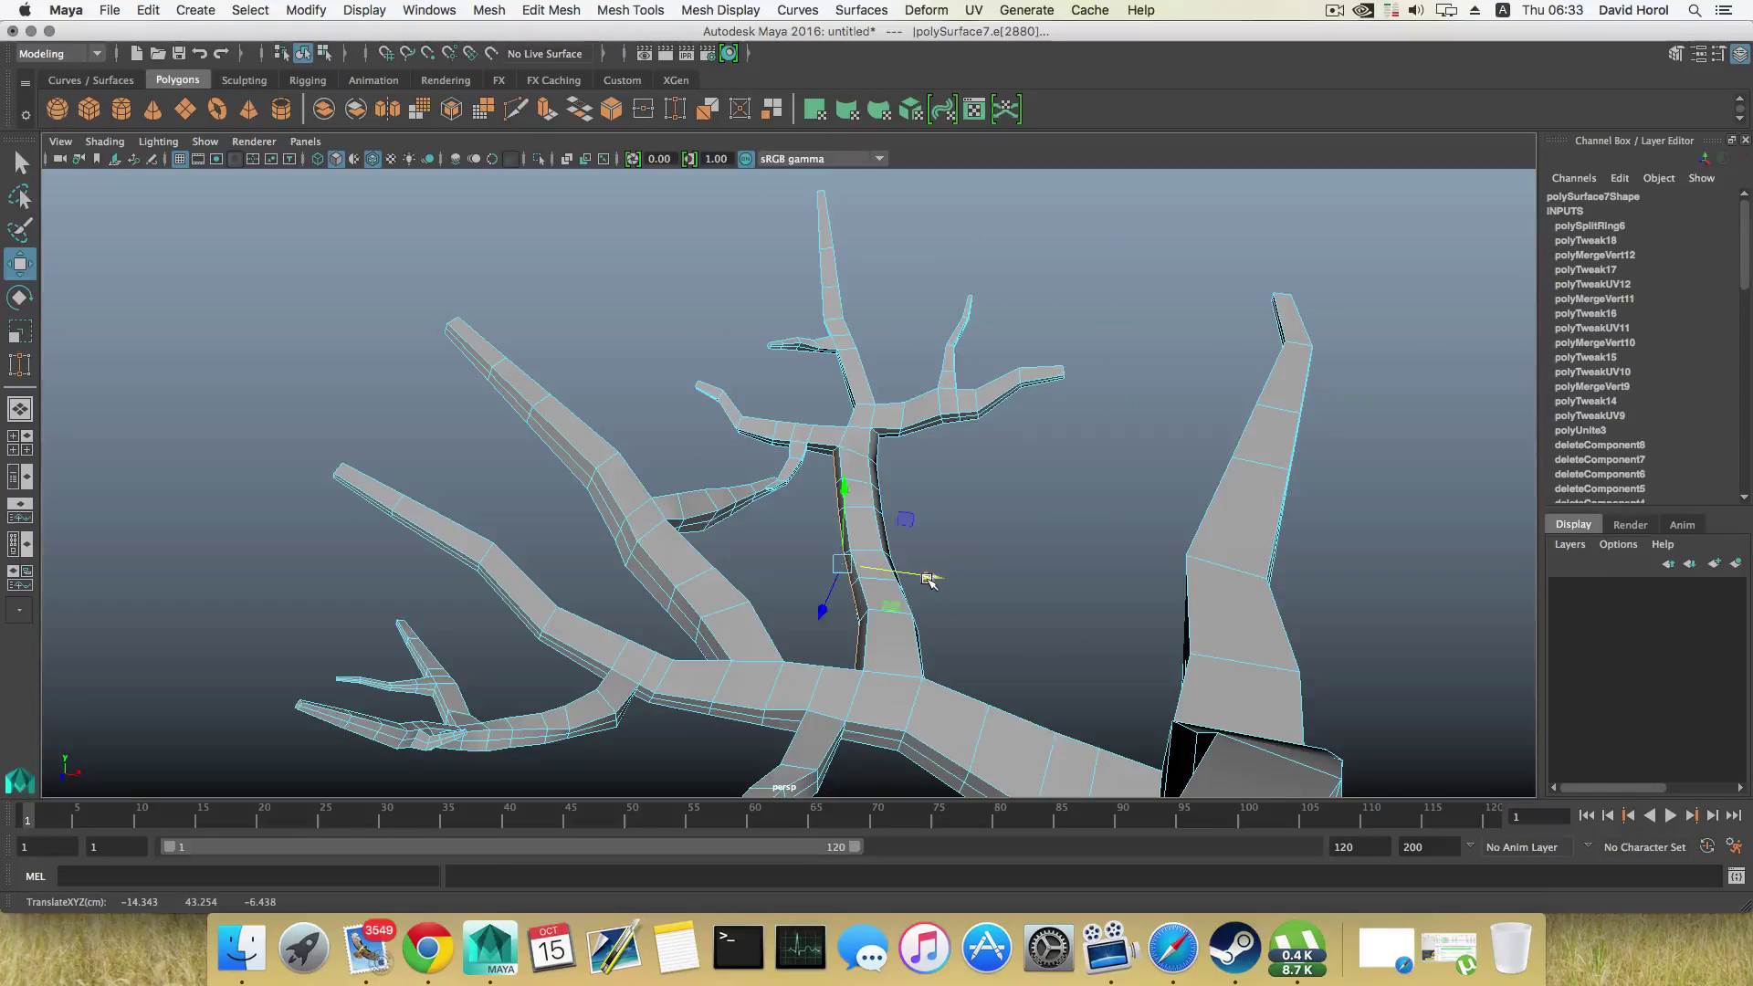
# Step: Split the edge ring along the same twig-bearing branch with another lengthwise loop, raise it slightly, and undo the extra move
pyautogui.moveTo(891, 481); pyautogui.dragTo(889, 434, button='right')
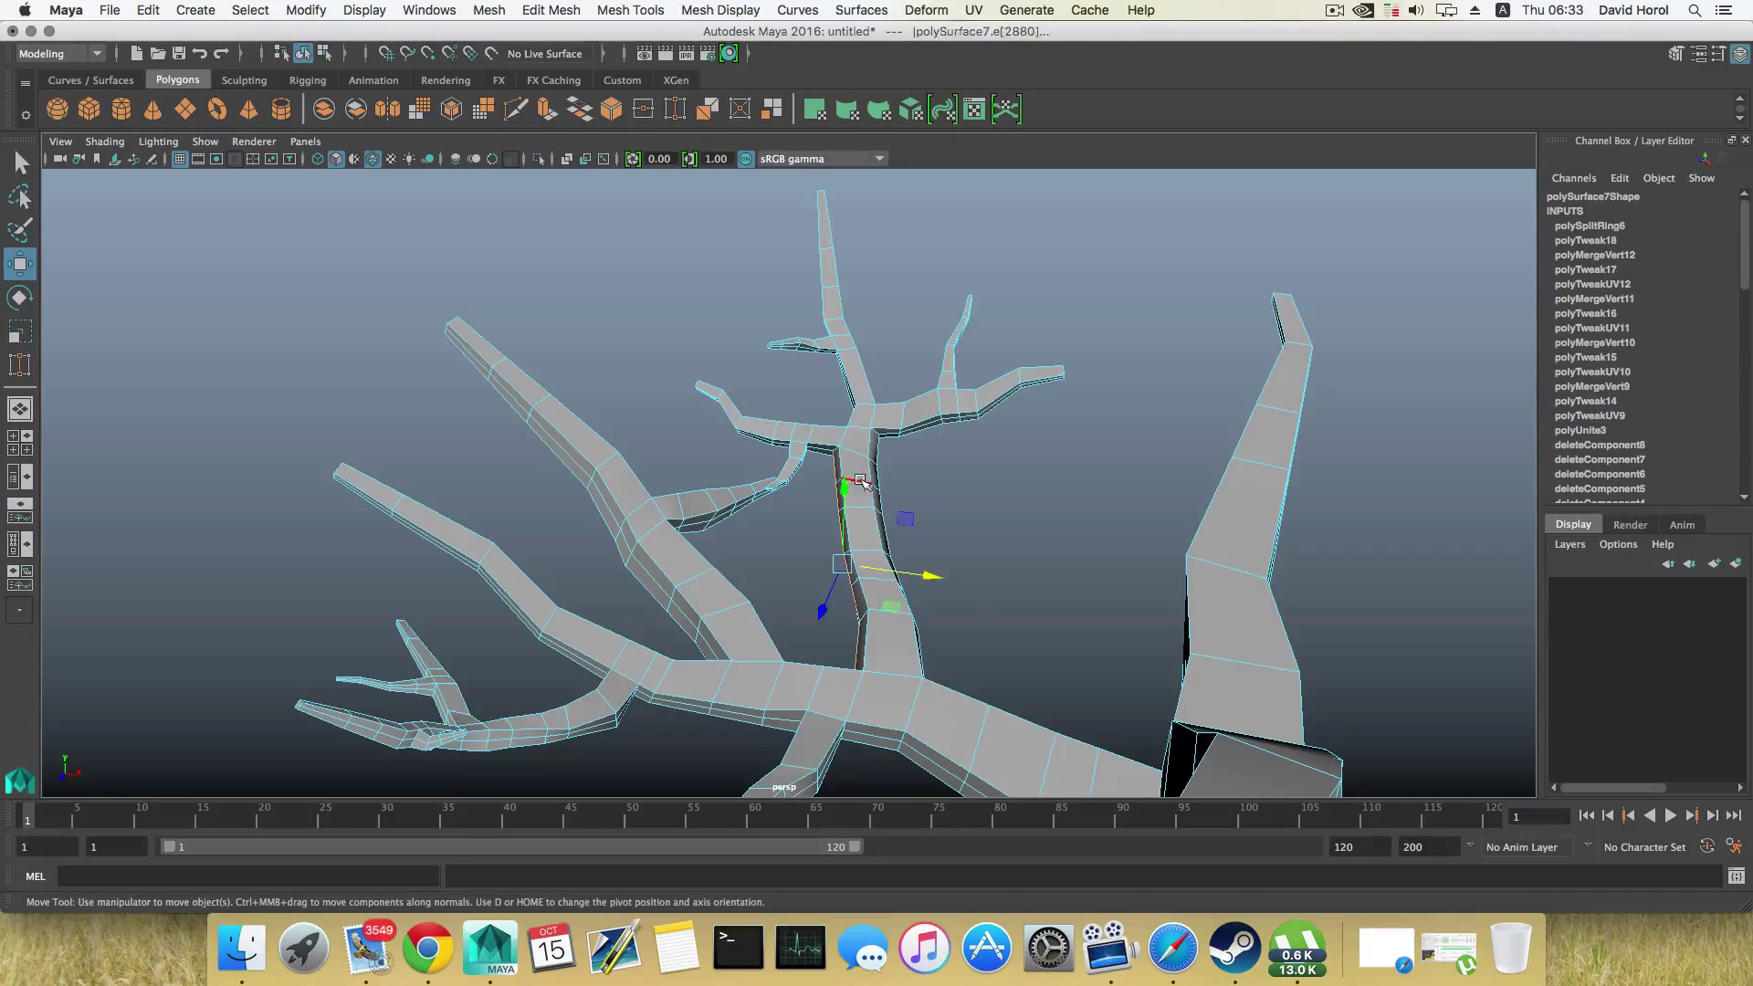
pyautogui.keyDown('shift'); pyautogui.moveTo(856, 478); pyautogui.dragTo(901, 522, button='right'); pyautogui.keyUp('shift')
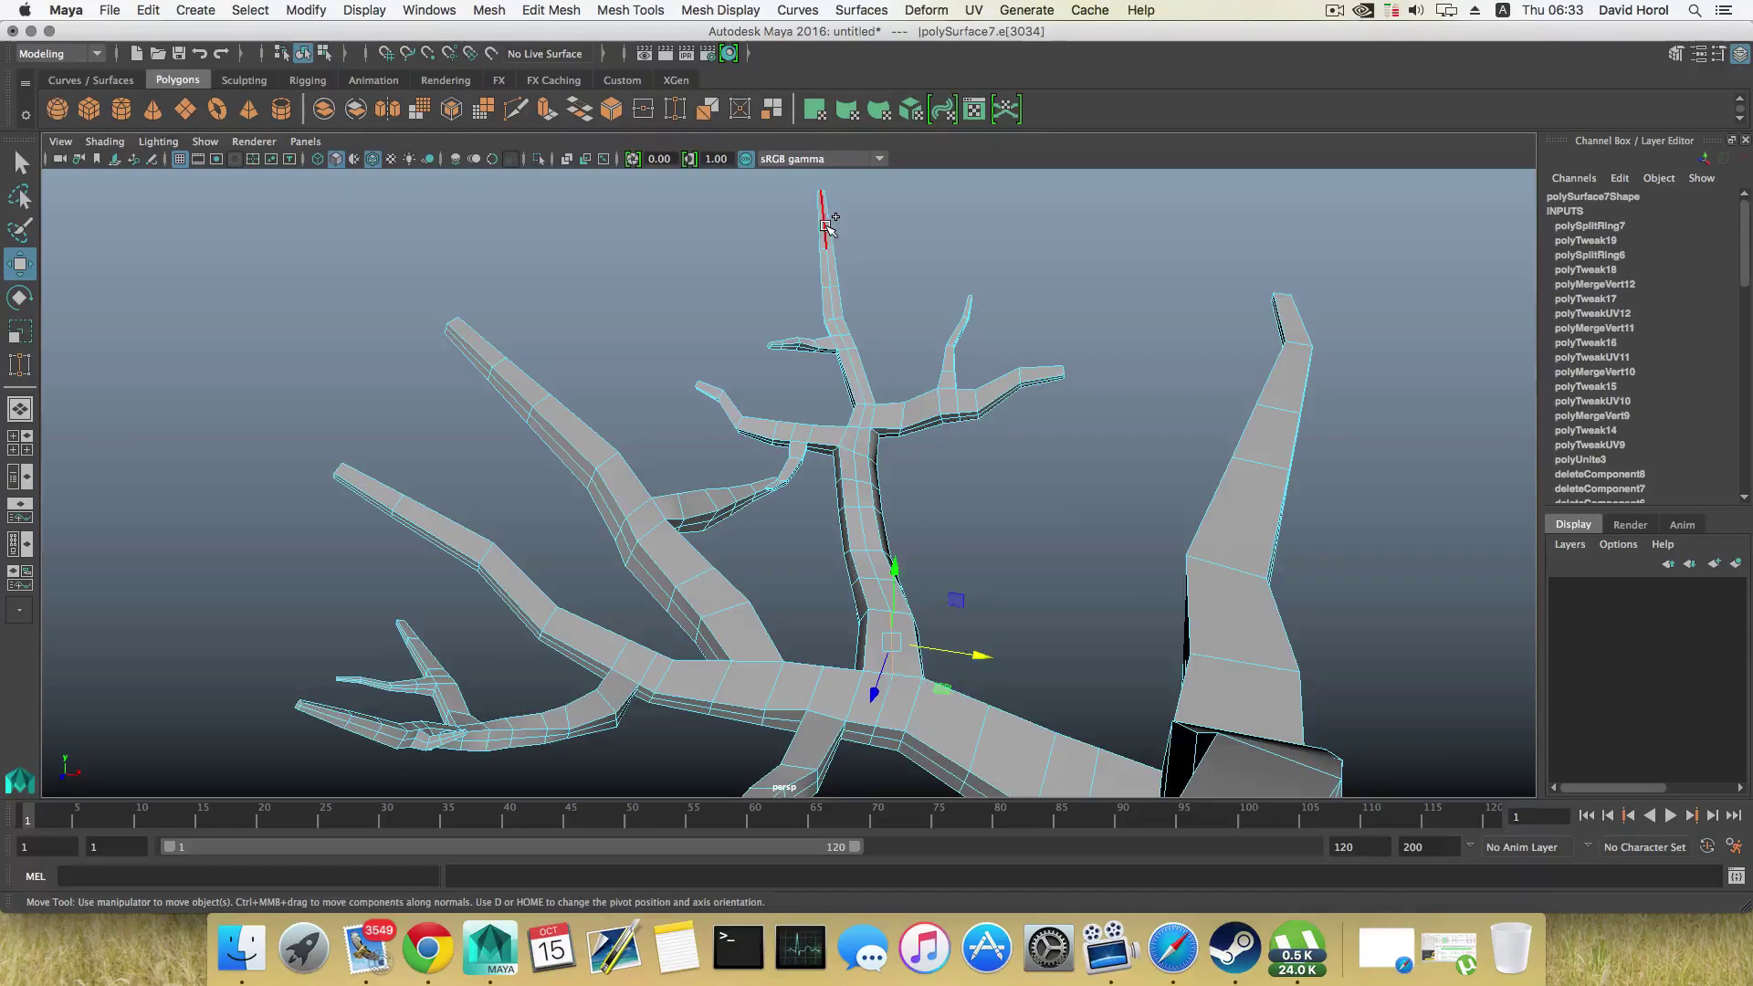
pyautogui.keyDown('alt'); pyautogui.moveTo(928, 347); pyautogui.dragTo(873, 500); pyautogui.keyUp('alt')
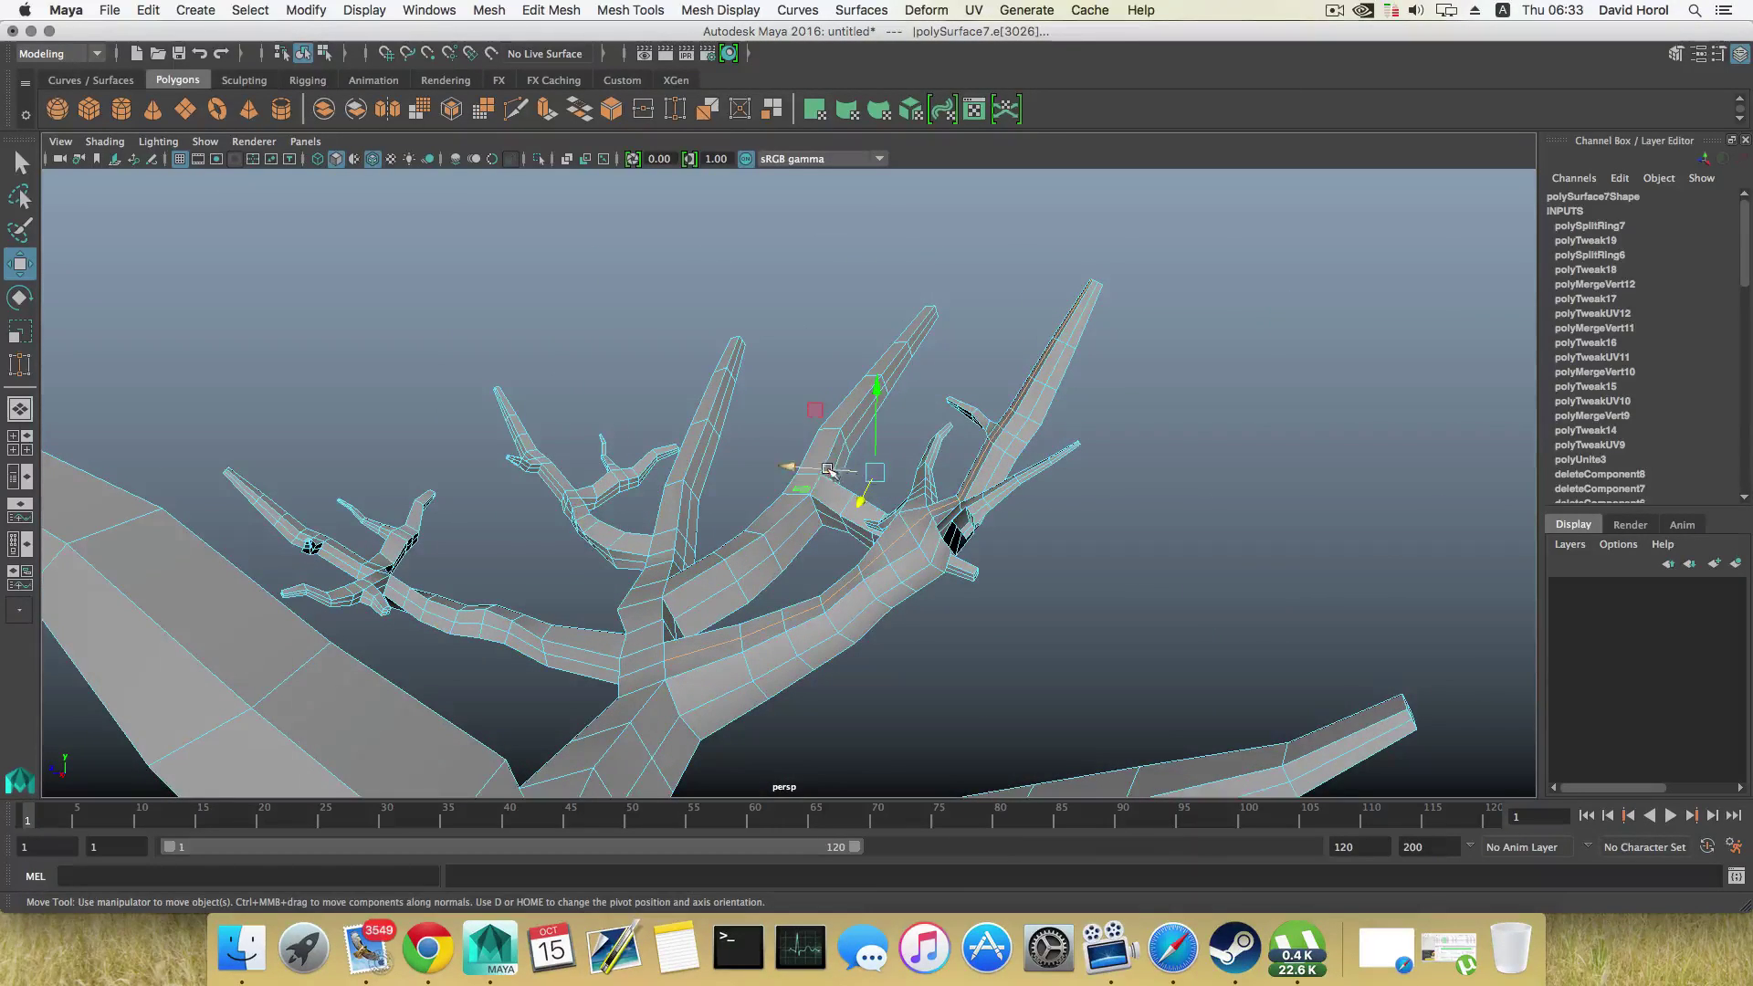
pyautogui.moveTo(881, 384); pyautogui.dragTo(876, 387)
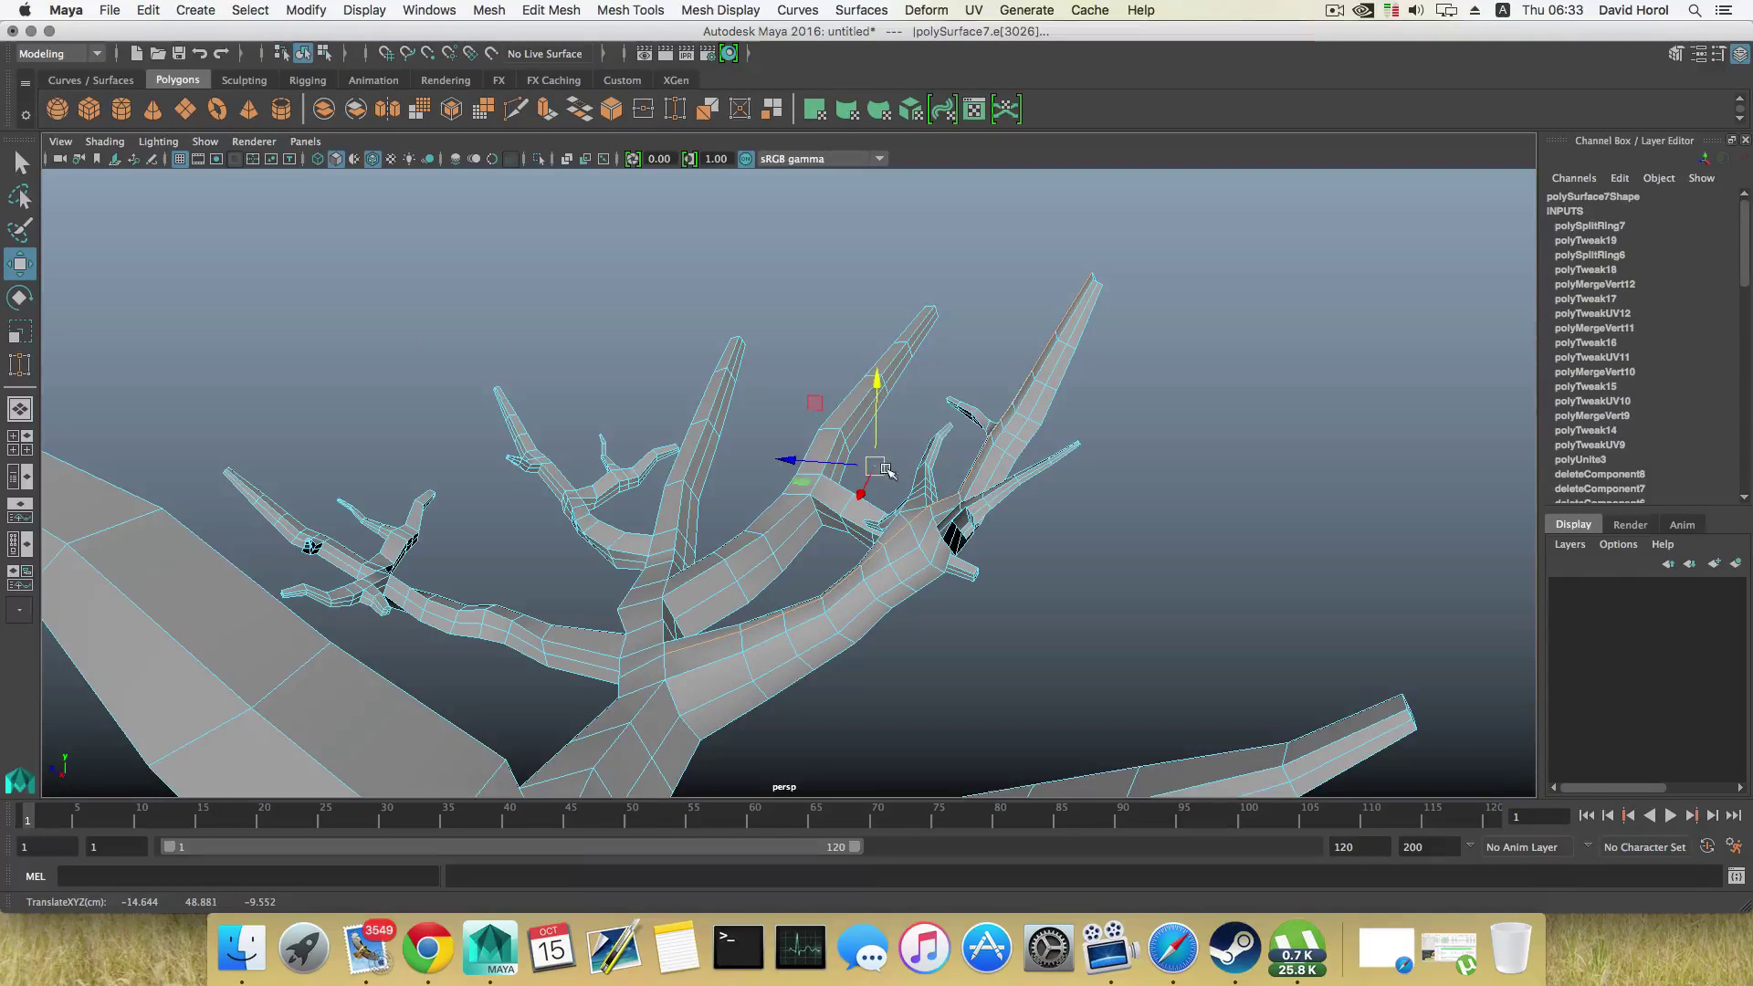
pyautogui.moveTo(809, 463); pyautogui.dragTo(812, 461)
pyautogui.hotkey('ctrl', 'z')
# Step: Select the lengthwise edges of the next small twig-bearing branch in the crown and move them slightly to adjust its cross-section
pyautogui.keyDown('alt'); pyautogui.moveTo(812, 461); pyautogui.dragTo(620, 573); pyautogui.keyUp('alt')
pyautogui.click(757, 570)
pyautogui.press('q')
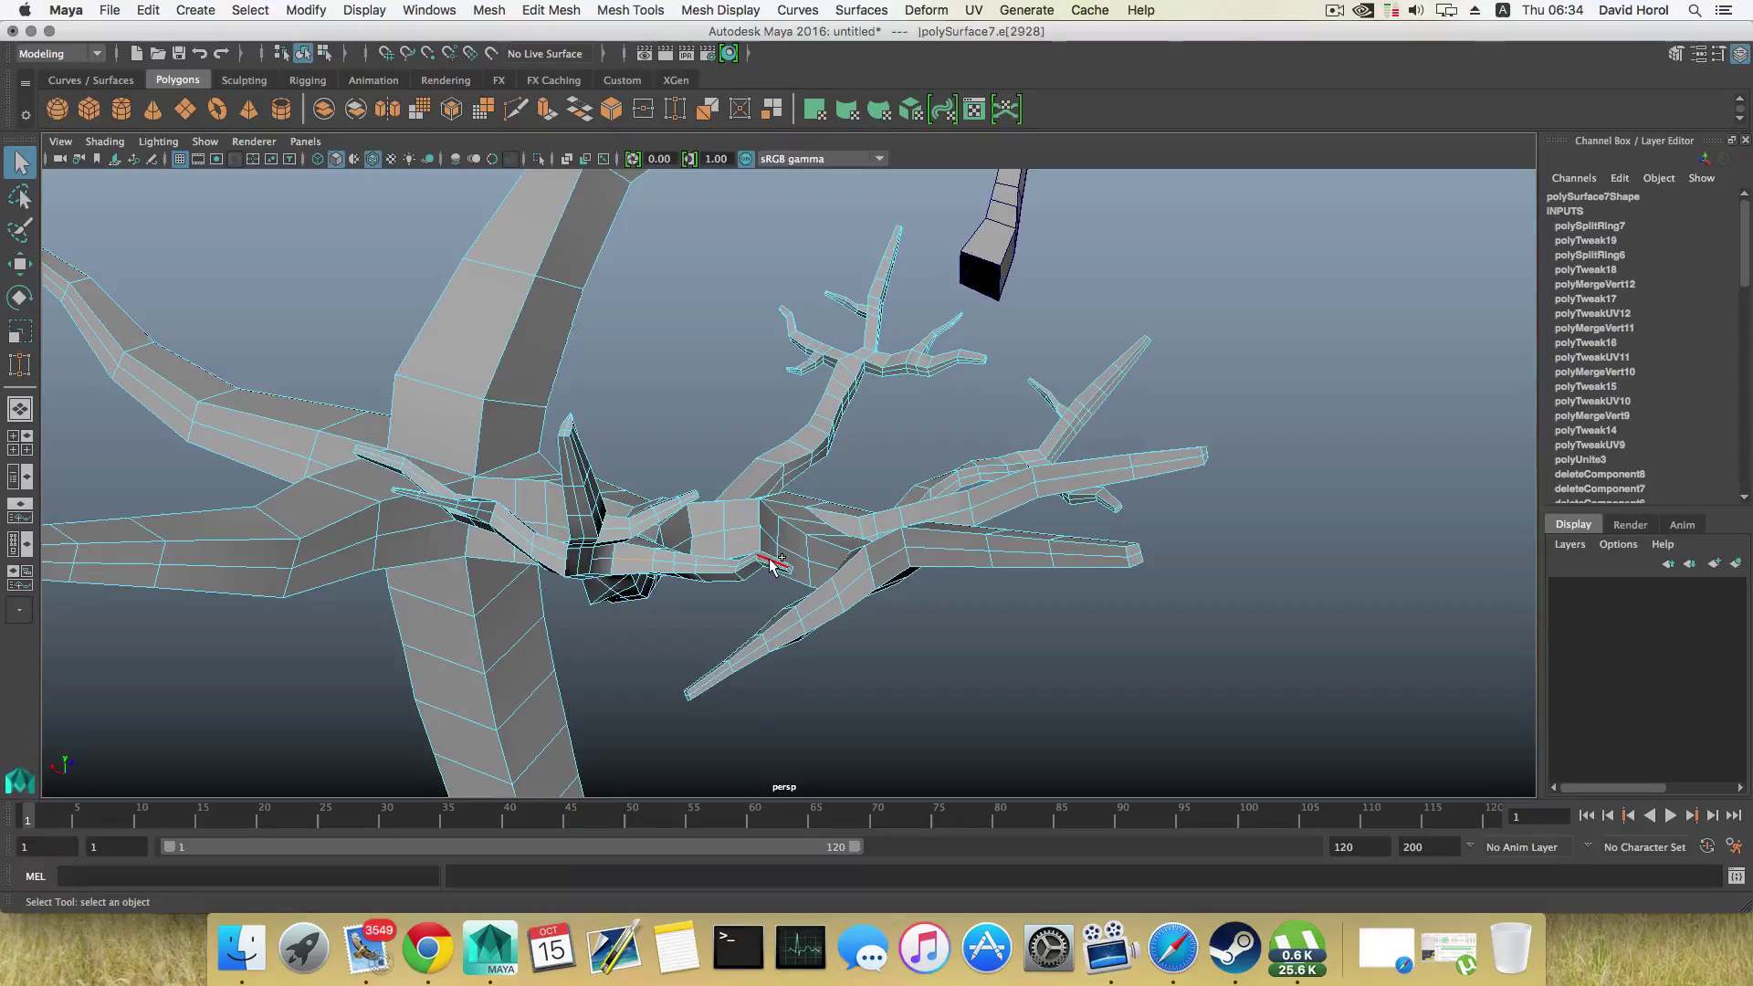
pyautogui.keyDown('alt'); pyautogui.moveTo(754, 595); pyautogui.dragTo(581, 540); pyautogui.keyUp('alt')
pyautogui.keyDown('alt'); pyautogui.moveTo(580, 540); pyautogui.dragTo(720, 644, button='middle'); pyautogui.keyUp('alt')
pyautogui.keyDown('alt'); pyautogui.moveTo(720, 644); pyautogui.dragTo(680, 507); pyautogui.keyUp('alt')
pyautogui.press('w')
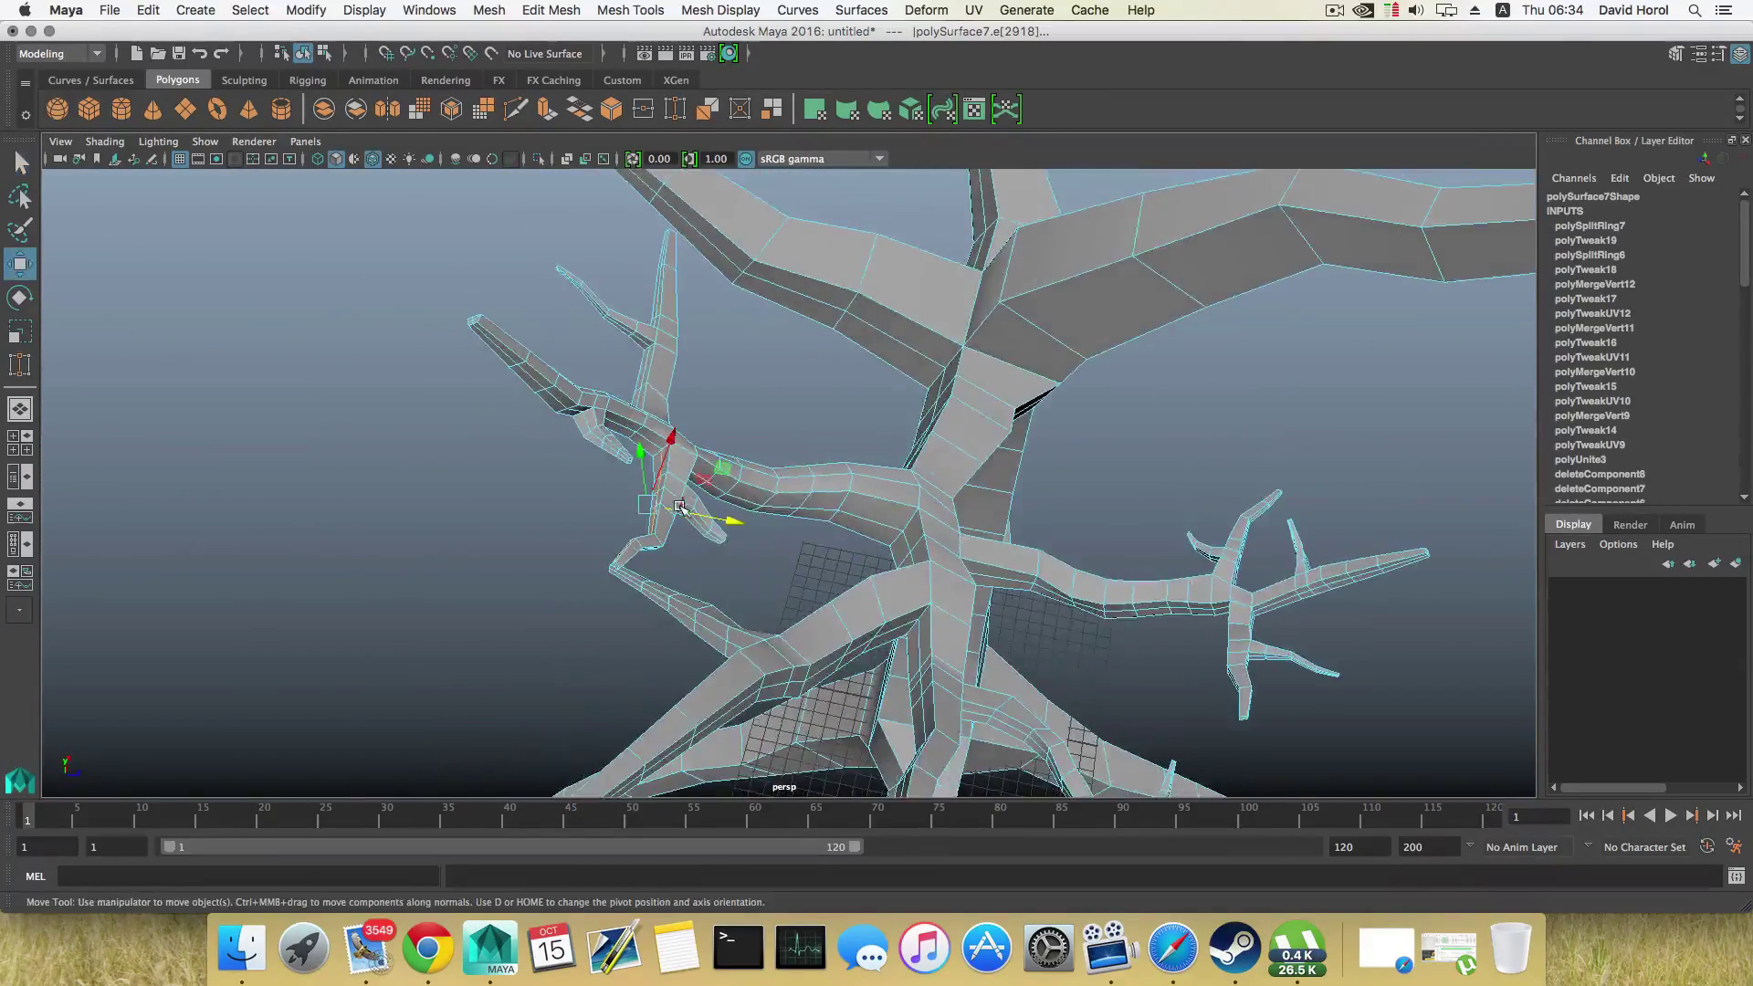
pyautogui.moveTo(721, 518); pyautogui.dragTo(722, 521, button='middle')
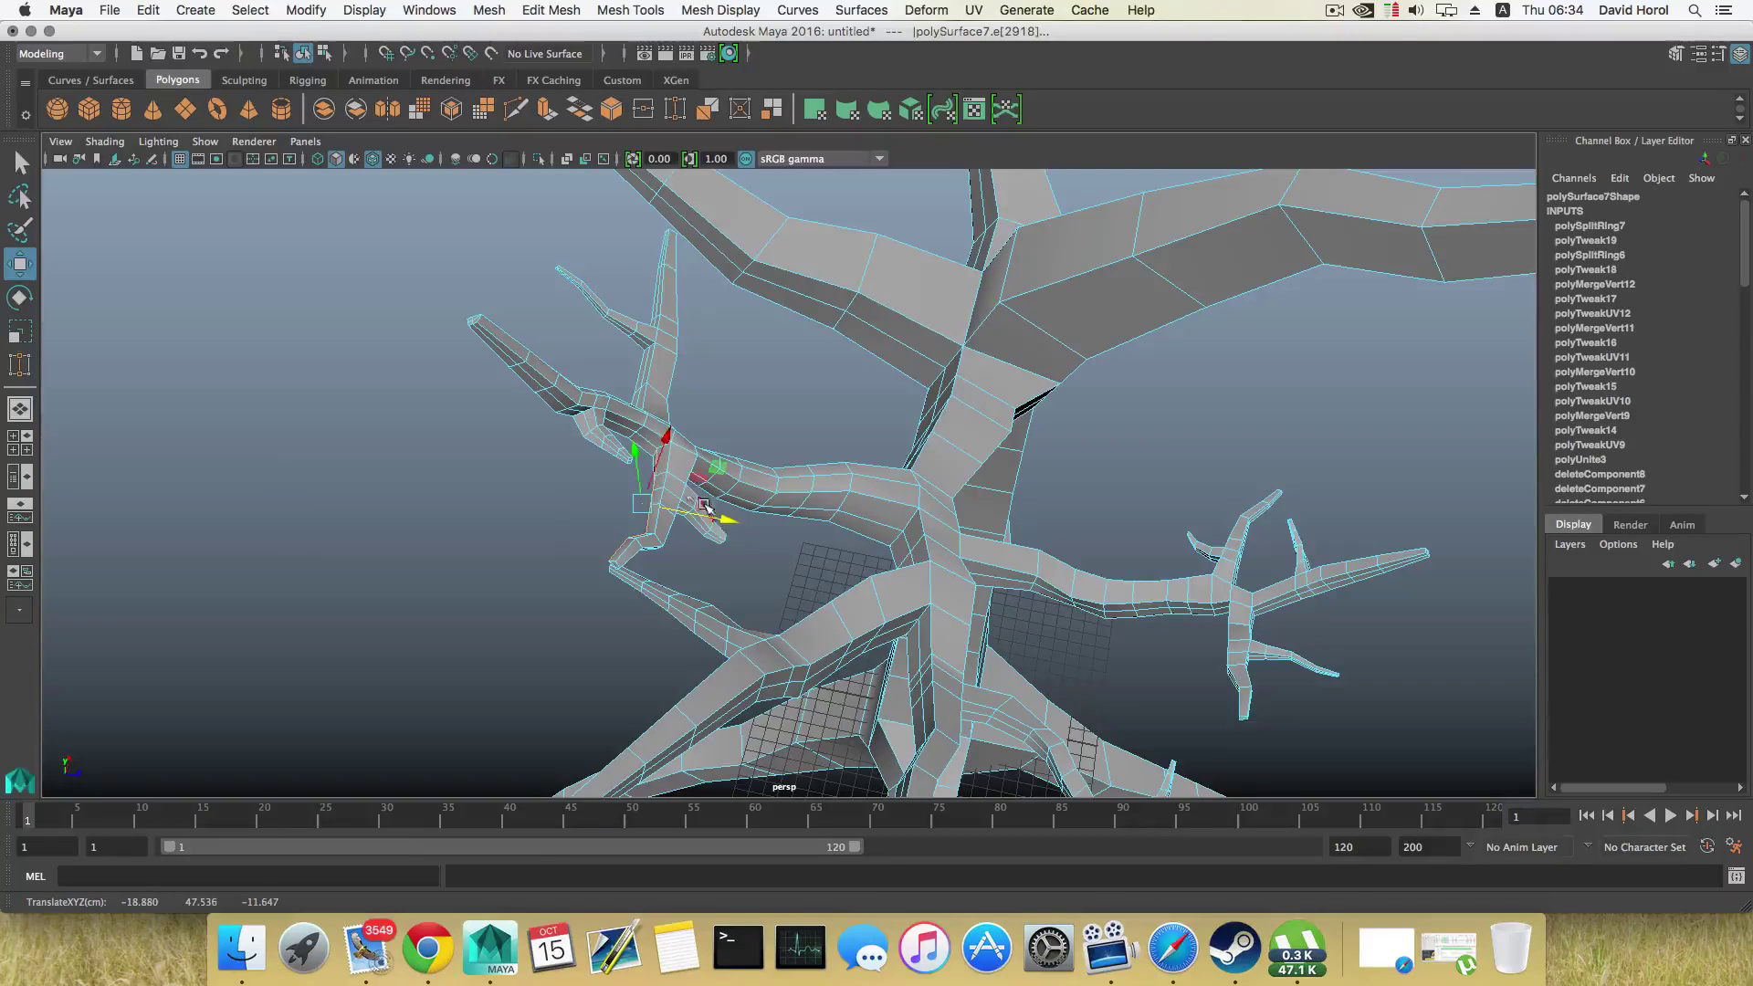
pyautogui.moveTo(663, 454)
pyautogui.keyDown('alt'); pyautogui.mouseDown()
pyautogui.moveTo(719, 468)
pyautogui.moveTo(681, 447)
pyautogui.mouseUp(); pyautogui.keyUp('alt')
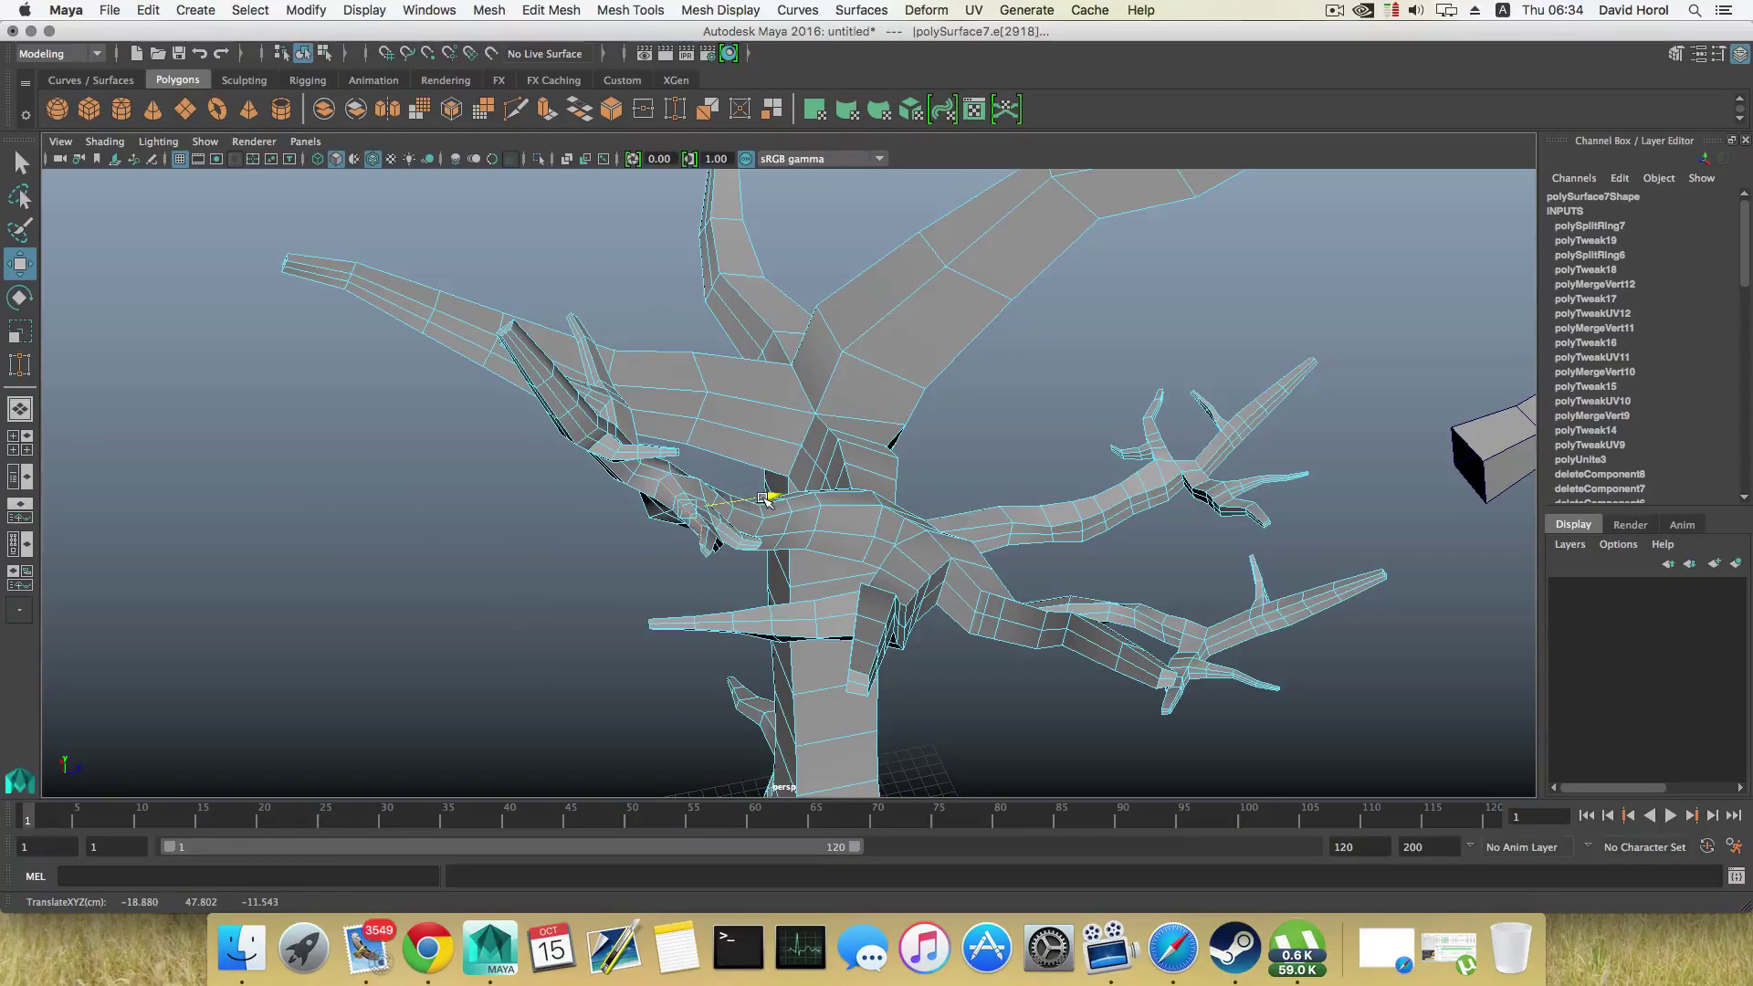
pyautogui.keyDown('alt'); pyautogui.moveTo(763, 500); pyautogui.dragTo(664, 430); pyautogui.keyUp('alt')
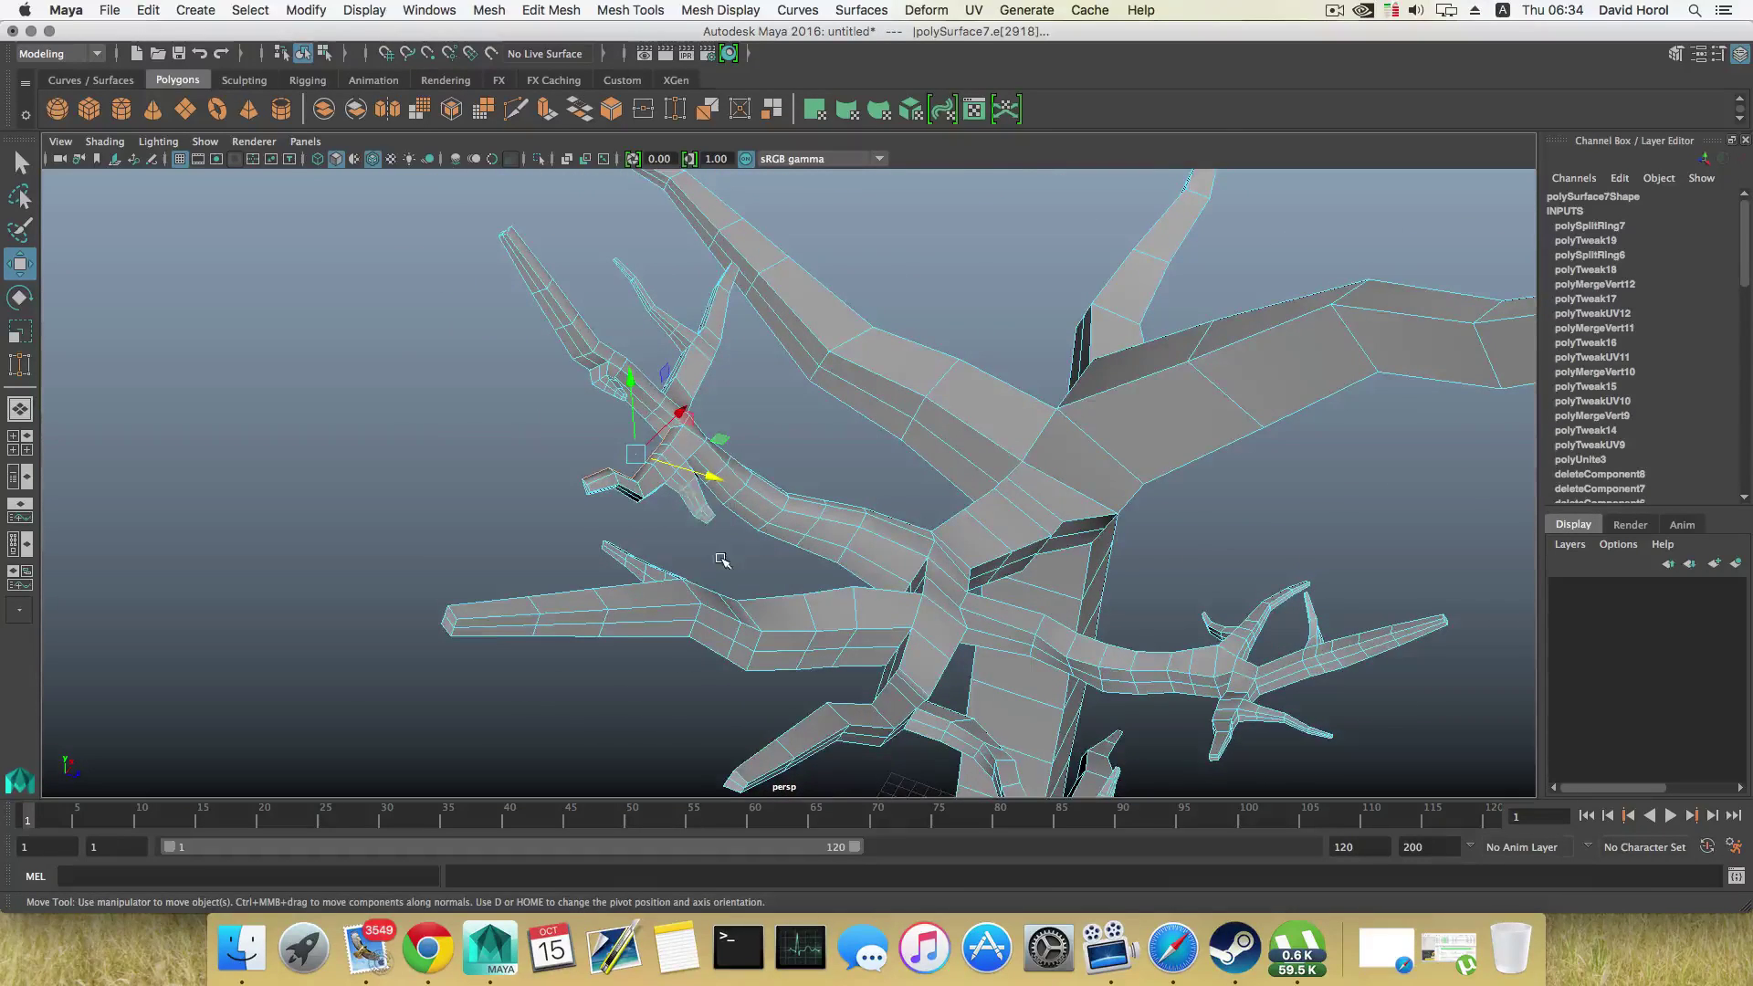
# Step: Return to object selection and examine the crown's branches and limb junctions from several sides in smooth preview
pyautogui.scroll(-3, 722, 560)
pyautogui.press('F8')
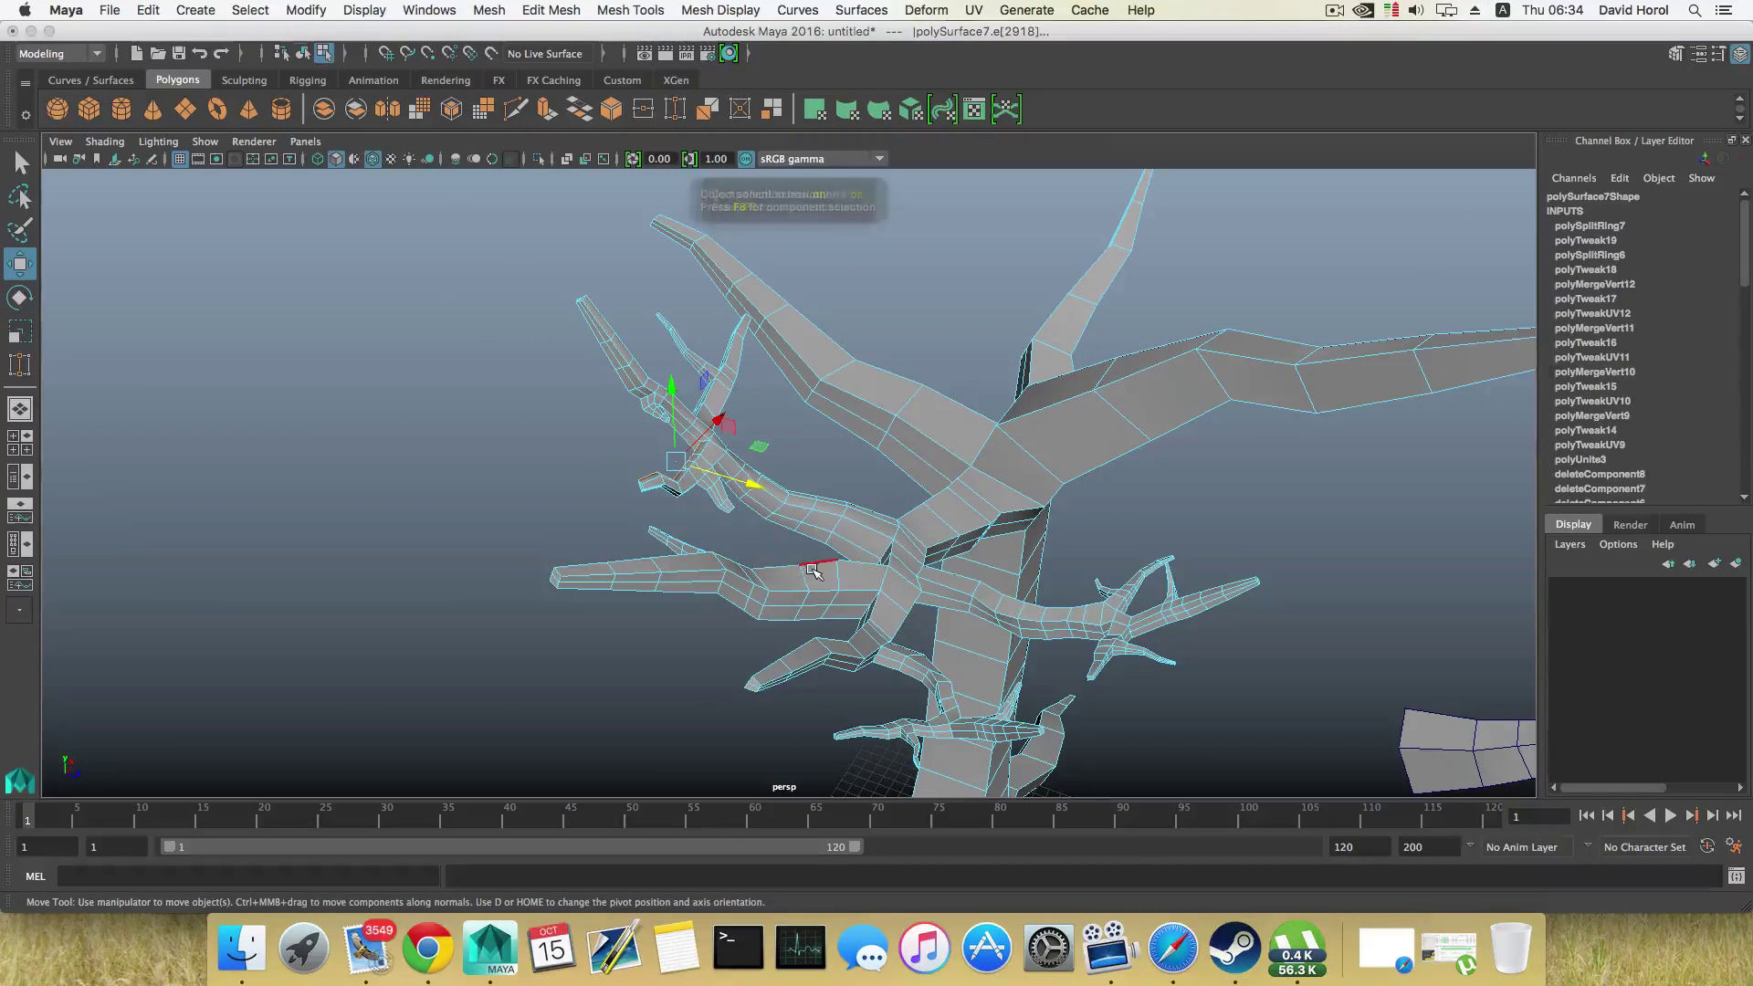
pyautogui.scroll(-3, 807, 569)
pyautogui.keyDown('alt'); pyautogui.moveTo(718, 434); pyautogui.dragTo(803, 343); pyautogui.keyUp('alt')
pyautogui.keyDown('alt'); pyautogui.moveTo(803, 342); pyautogui.dragTo(1099, 615, button='right'); pyautogui.keyUp('alt')
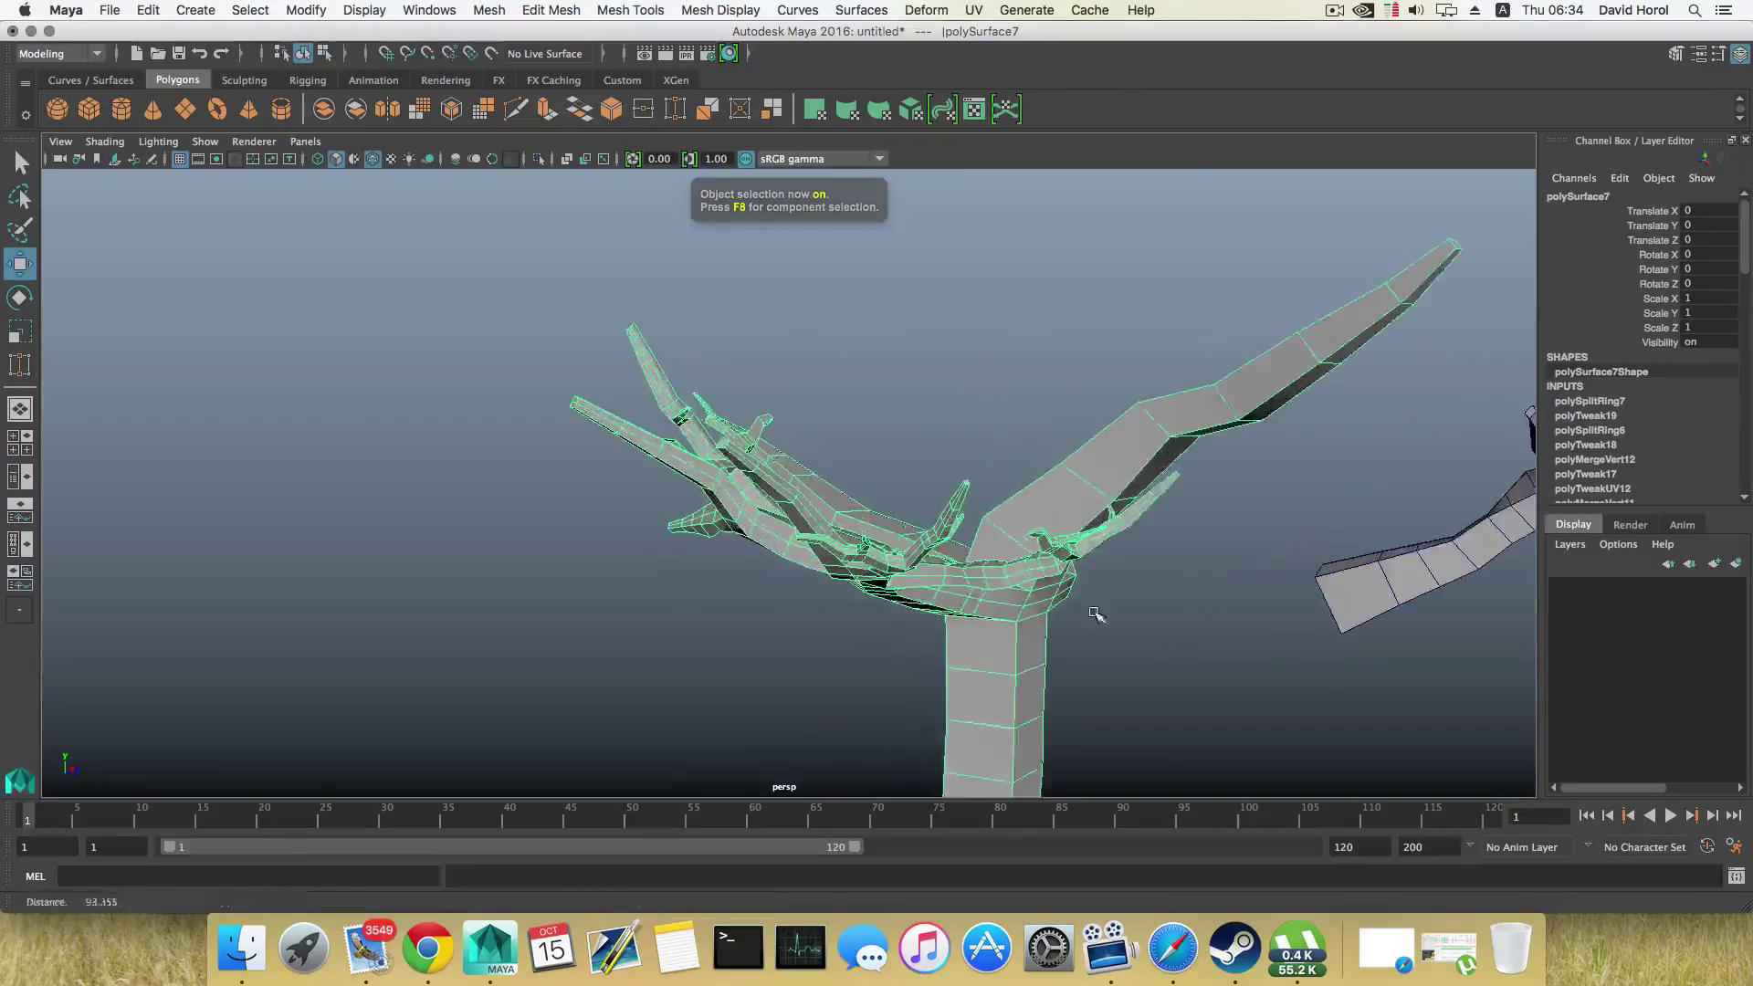
pyautogui.keyDown('alt'); pyautogui.moveTo(1099, 614); pyautogui.dragTo(840, 447); pyautogui.keyUp('alt')
pyautogui.keyDown('alt'); pyautogui.moveTo(840, 447); pyautogui.dragTo(893, 481, button='right'); pyautogui.keyUp('alt')
pyautogui.keyDown('alt'); pyautogui.moveTo(892, 481); pyautogui.dragTo(907, 497); pyautogui.keyUp('alt')
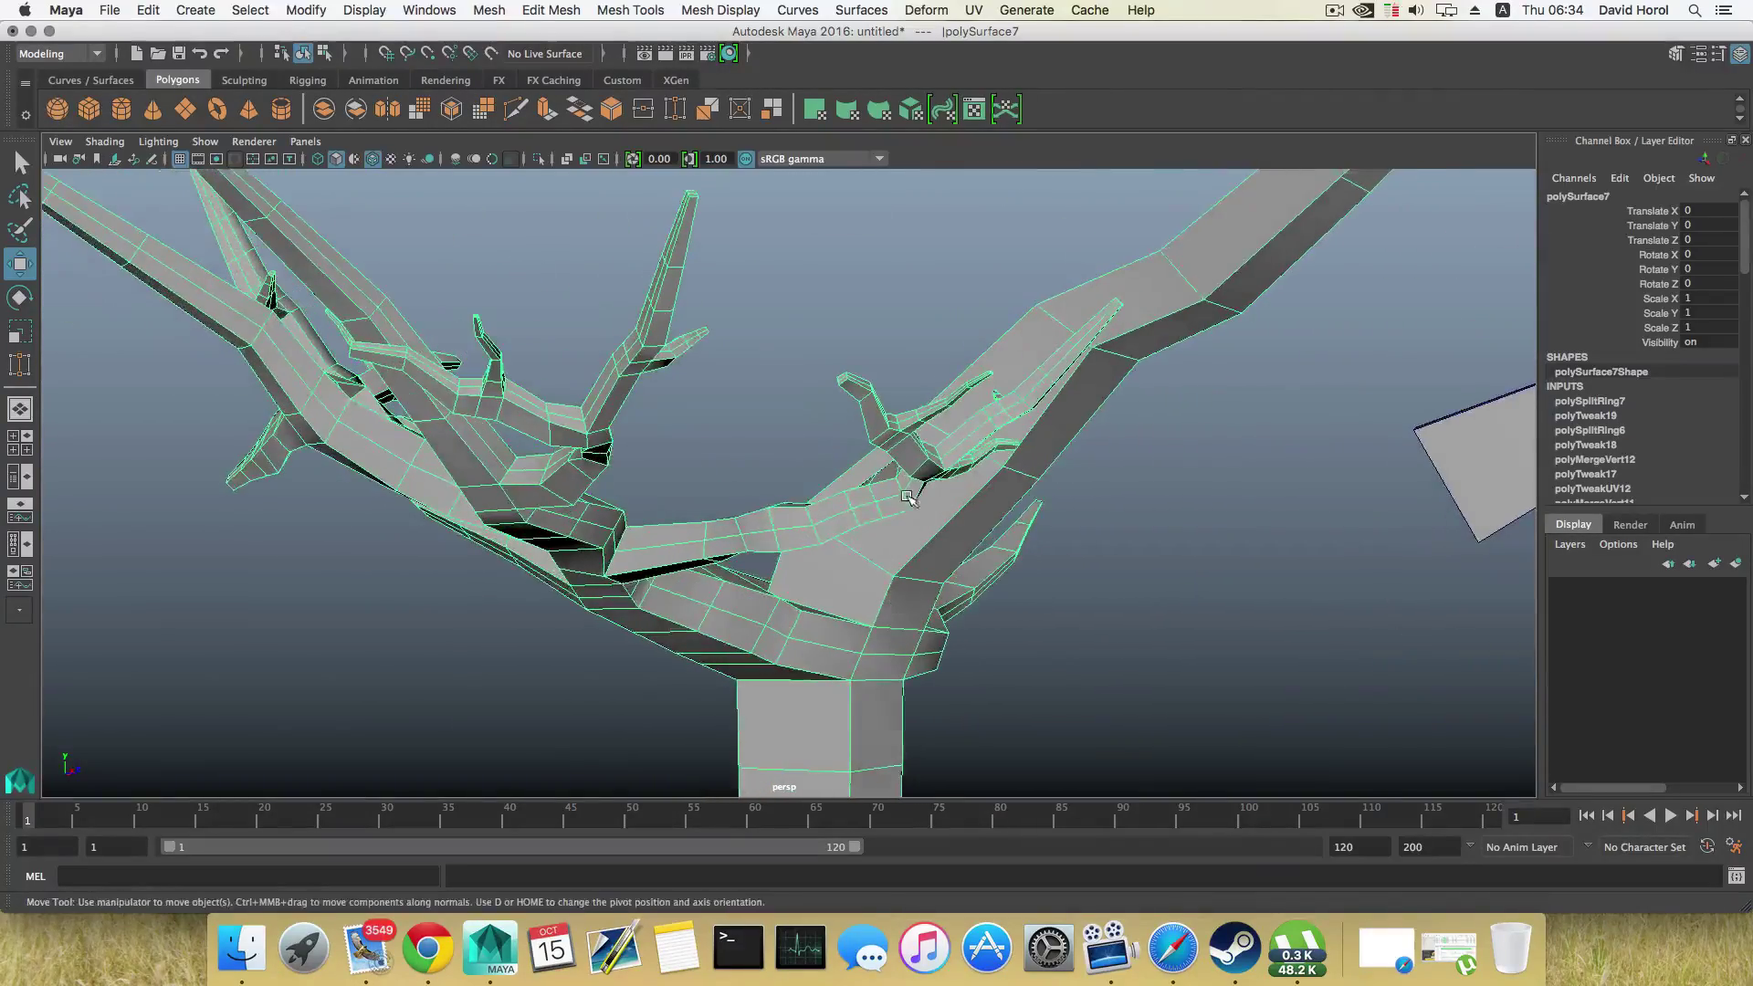
pyautogui.keyDown('alt'); pyautogui.moveTo(877, 558); pyautogui.dragTo(695, 584); pyautogui.keyUp('alt')
pyautogui.press('3')
pyautogui.click(793, 598)
pyautogui.keyDown('alt'); pyautogui.moveTo(590, 600); pyautogui.dragTo(708, 610); pyautogui.keyUp('alt')
pyautogui.keyDown('alt'); pyautogui.moveTo(606, 636); pyautogui.dragTo(826, 634); pyautogui.keyUp('alt')
pyautogui.click(738, 637)
pyautogui.press('1')
# Step: Split the edge ring across the crown's thick main limb beside the trunk to add another lengthwise edge loop
pyautogui.moveTo(819, 482); pyautogui.dragTo(832, 573, button='right')
pyautogui.moveTo(832, 448); pyautogui.dragTo(832, 446, button='right')
pyautogui.click(819, 642)
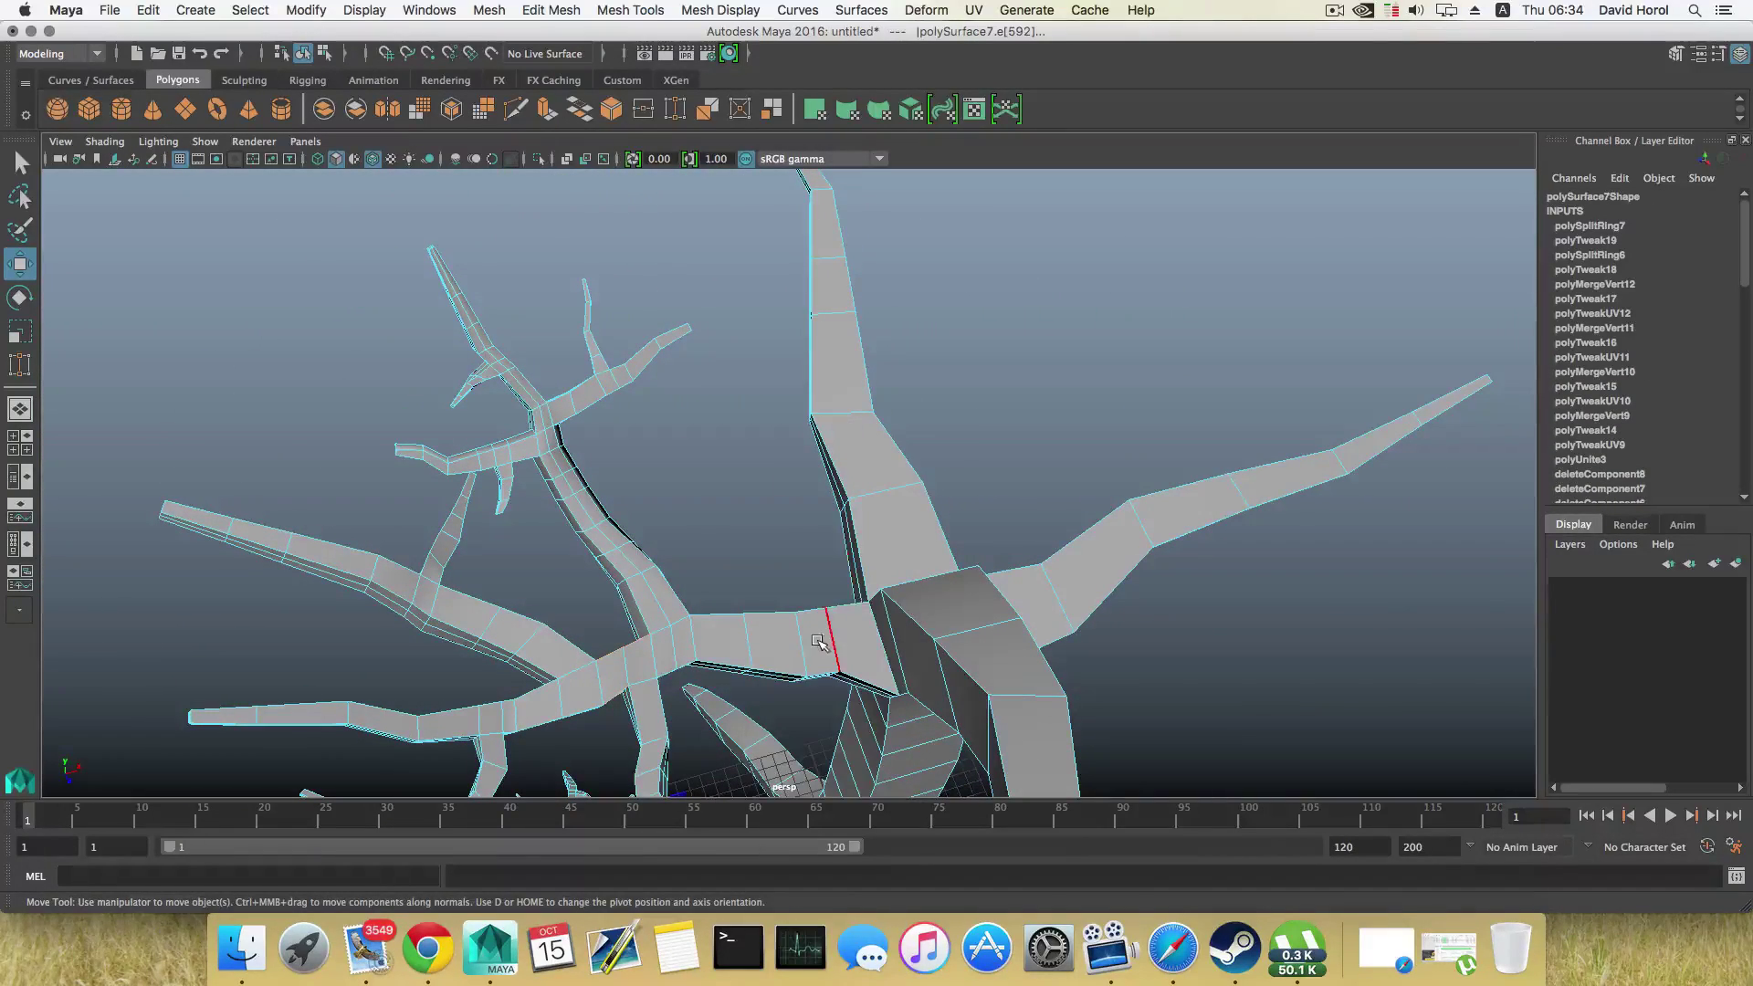
pyautogui.click(831, 640)
pyautogui.keyDown('ctrl'); pyautogui.rightClick(830, 639); pyautogui.keyUp('ctrl')
pyautogui.moveTo(752, 647)
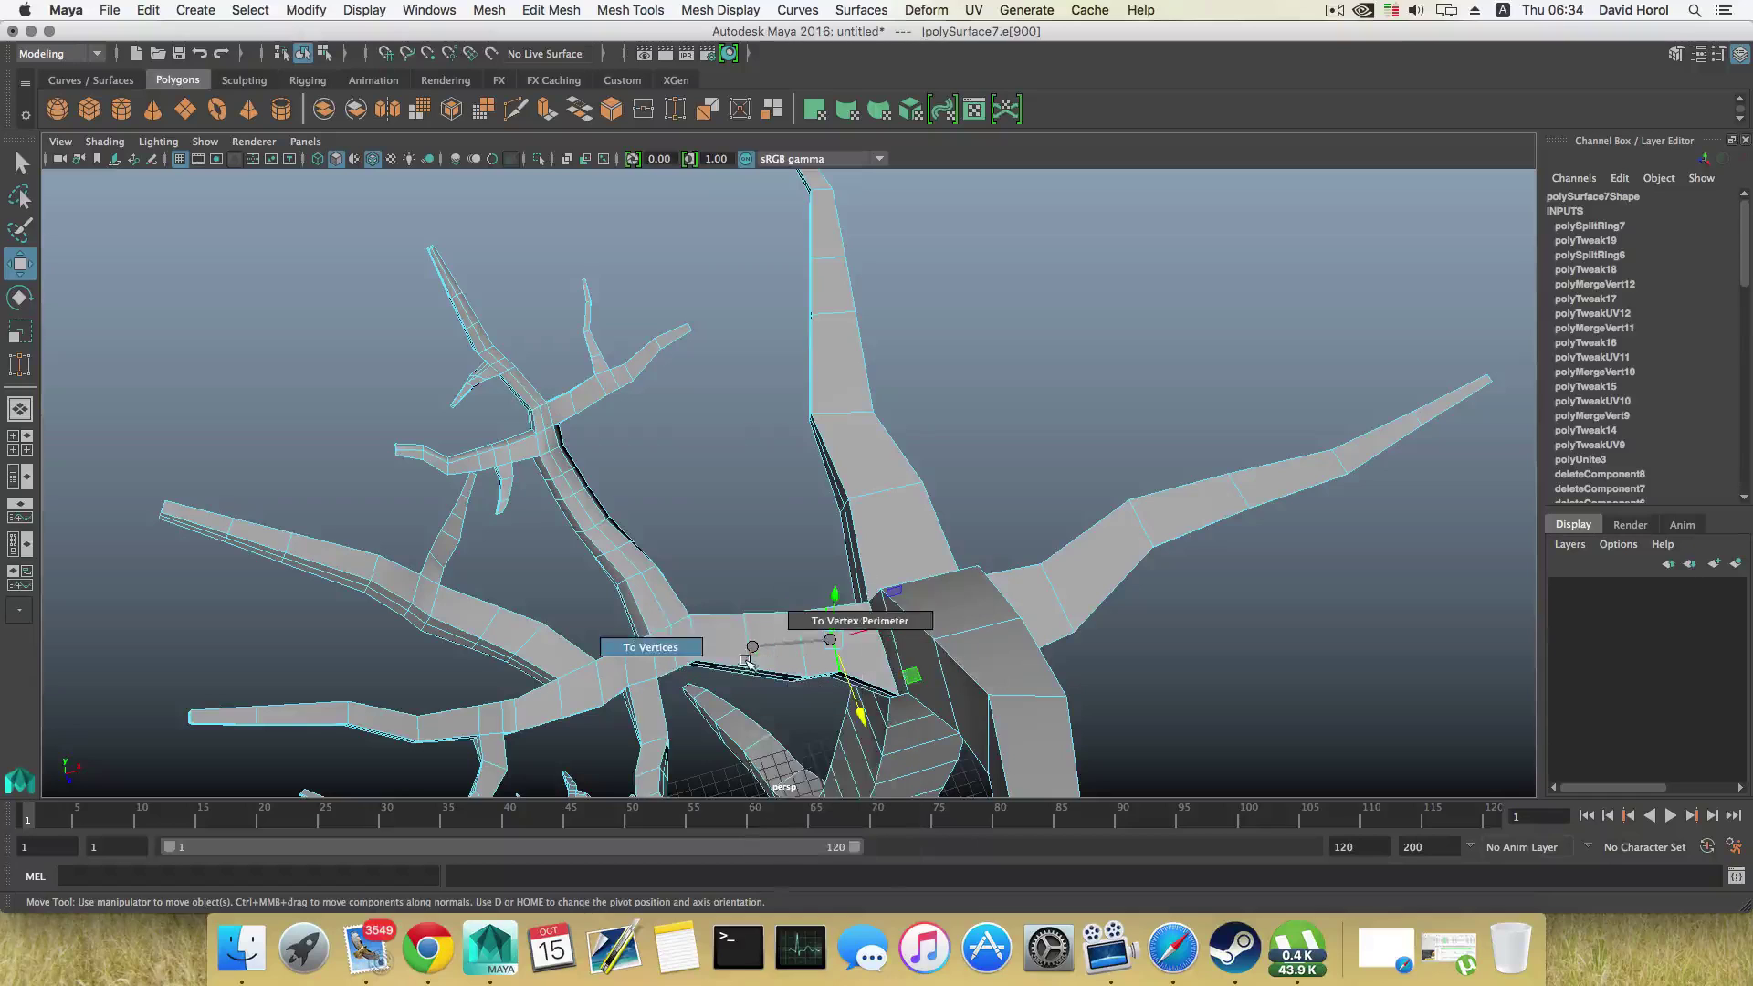
pyautogui.keyDown('ctrl'); pyautogui.moveTo(826, 639); pyautogui.dragTo(794, 690, button='right'); pyautogui.keyUp('ctrl')
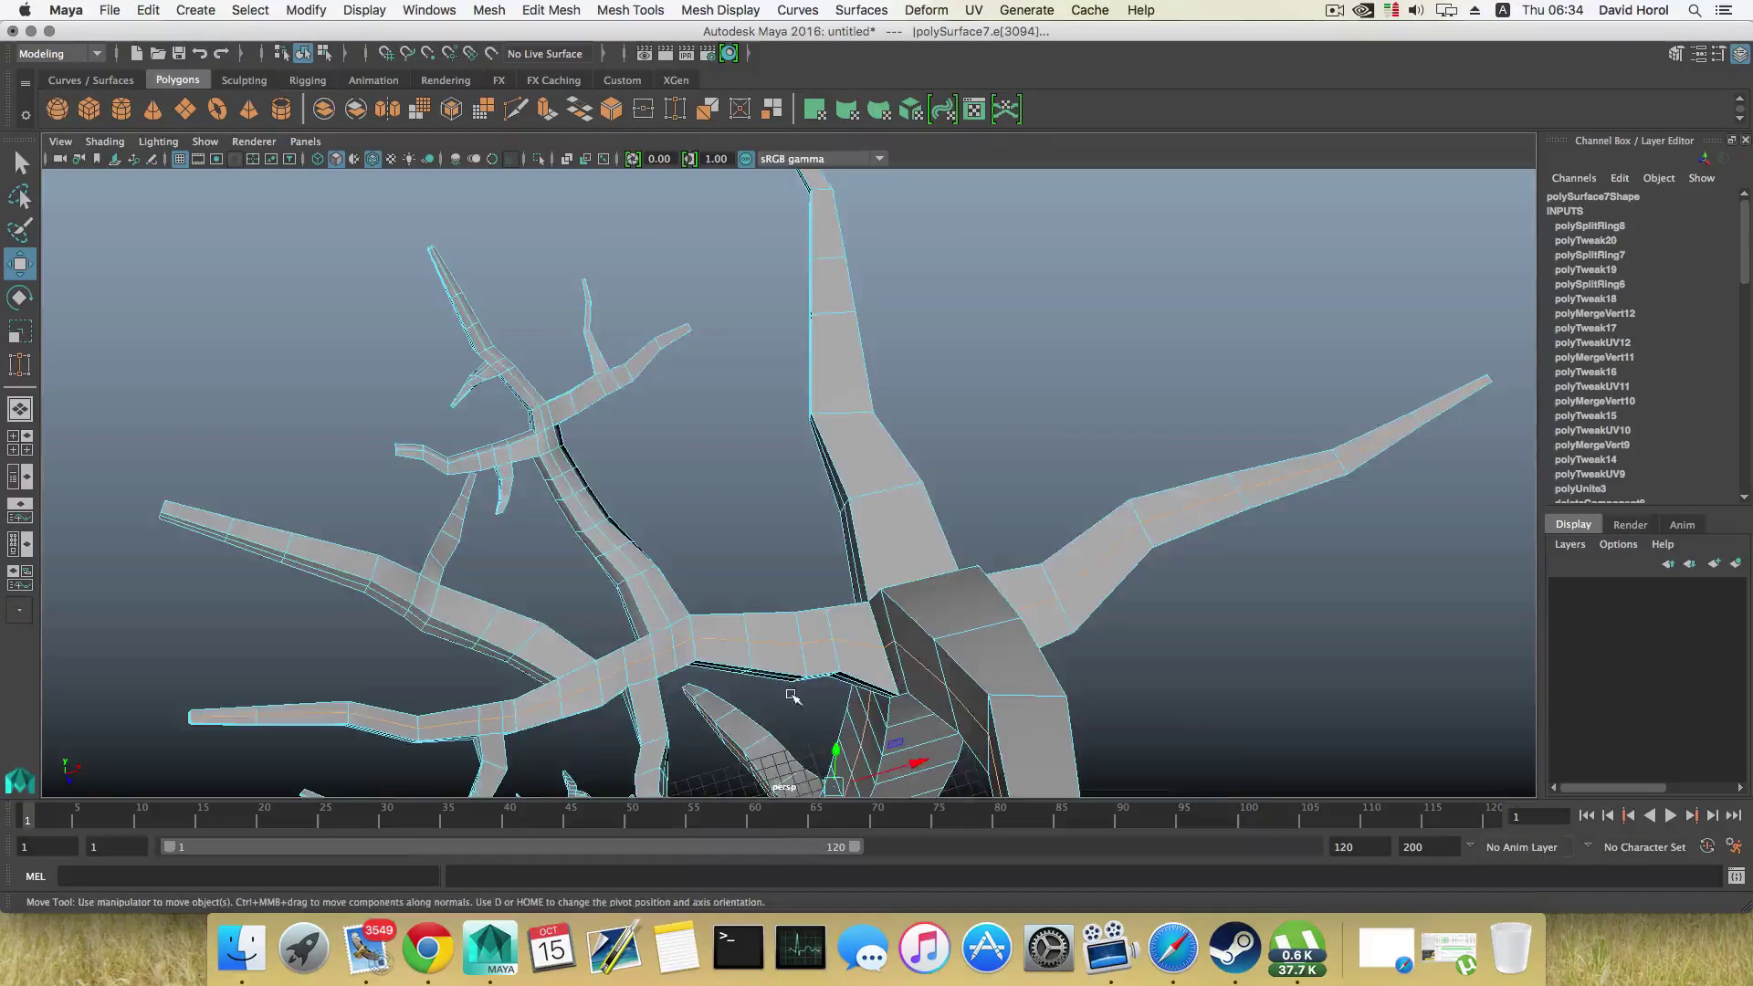
# Step: Move the new lengthwise loop on the main limb to round its cross-section and display the mesh in smooth preview
pyautogui.keyDown('alt'); pyautogui.moveTo(794, 690); pyautogui.dragTo(841, 652); pyautogui.keyUp('alt')
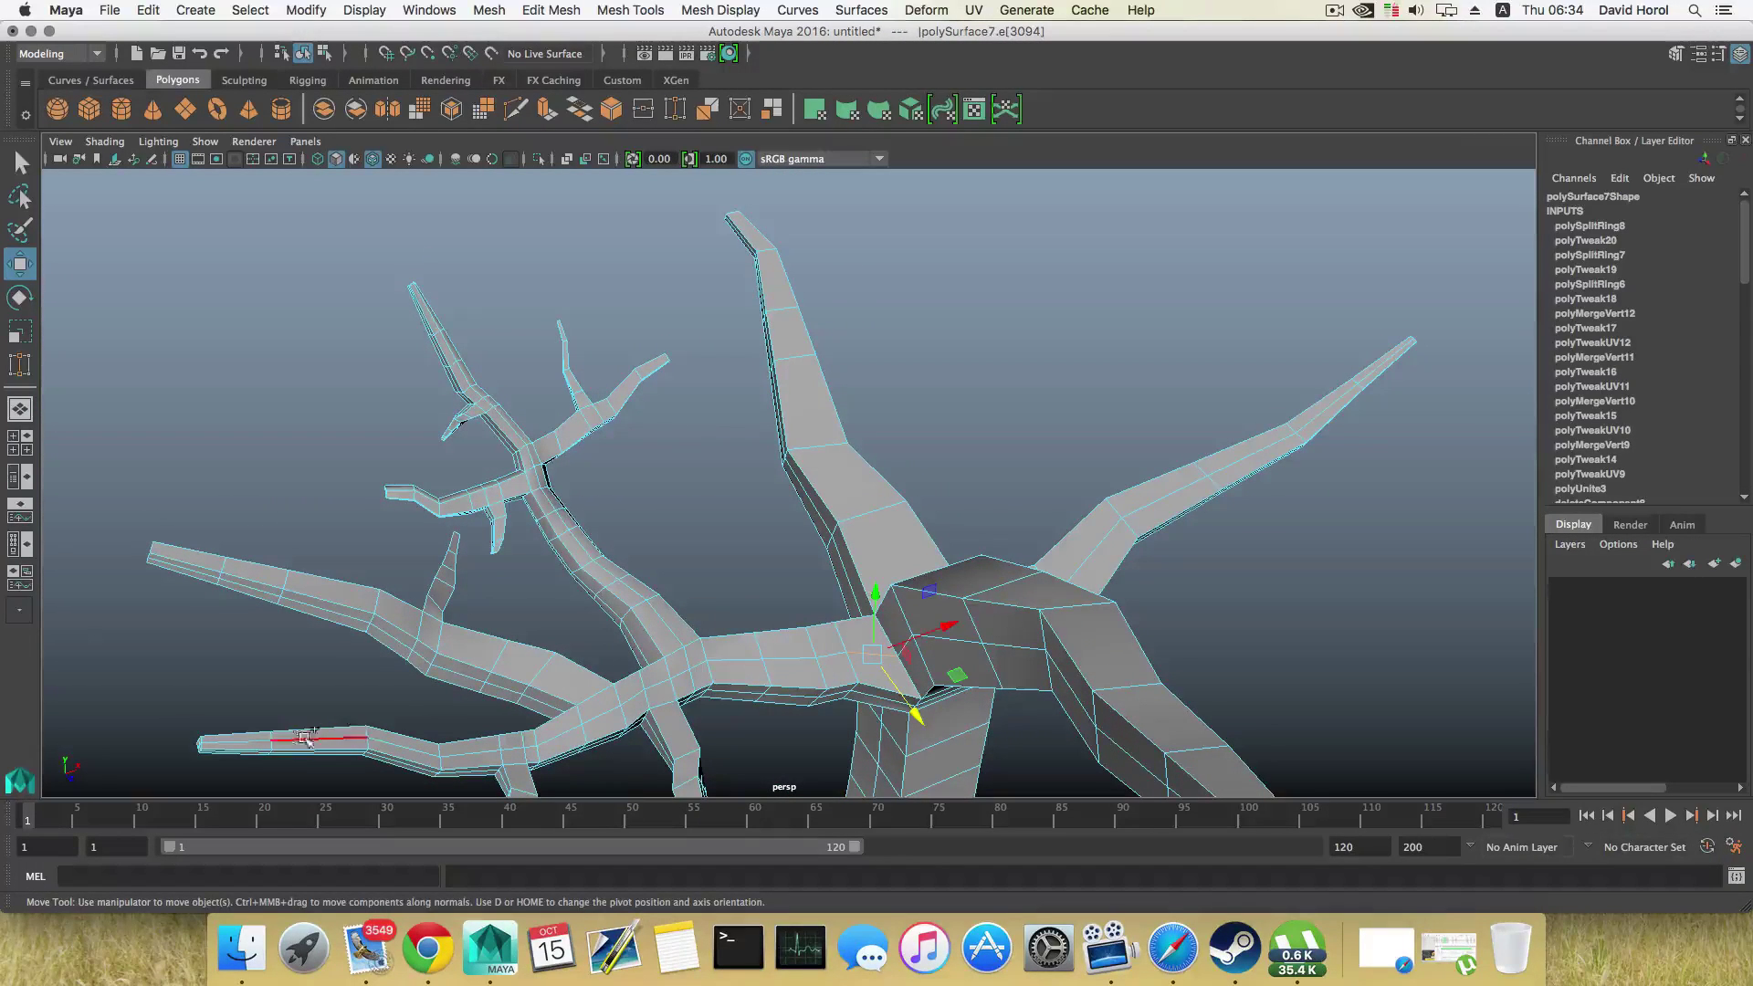
pyautogui.keyDown('alt'); pyautogui.moveTo(288, 754); pyautogui.dragTo(348, 712); pyautogui.keyUp('alt')
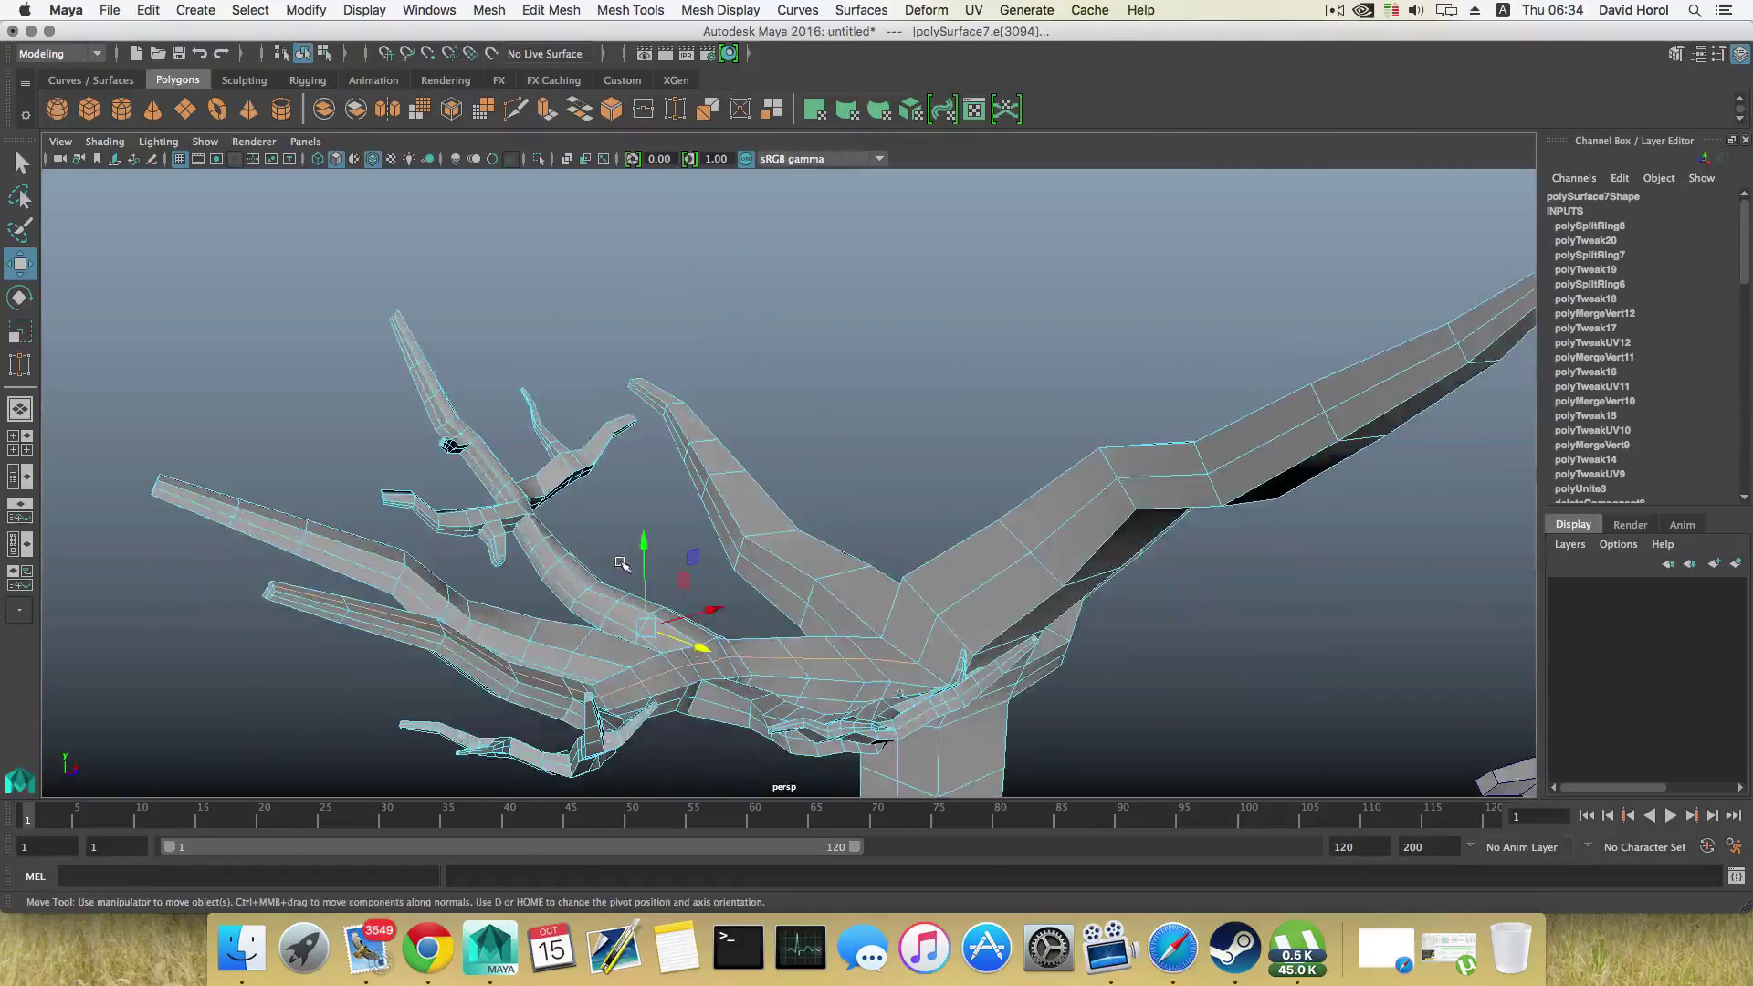
pyautogui.moveTo(644, 585); pyautogui.dragTo(892, 663)
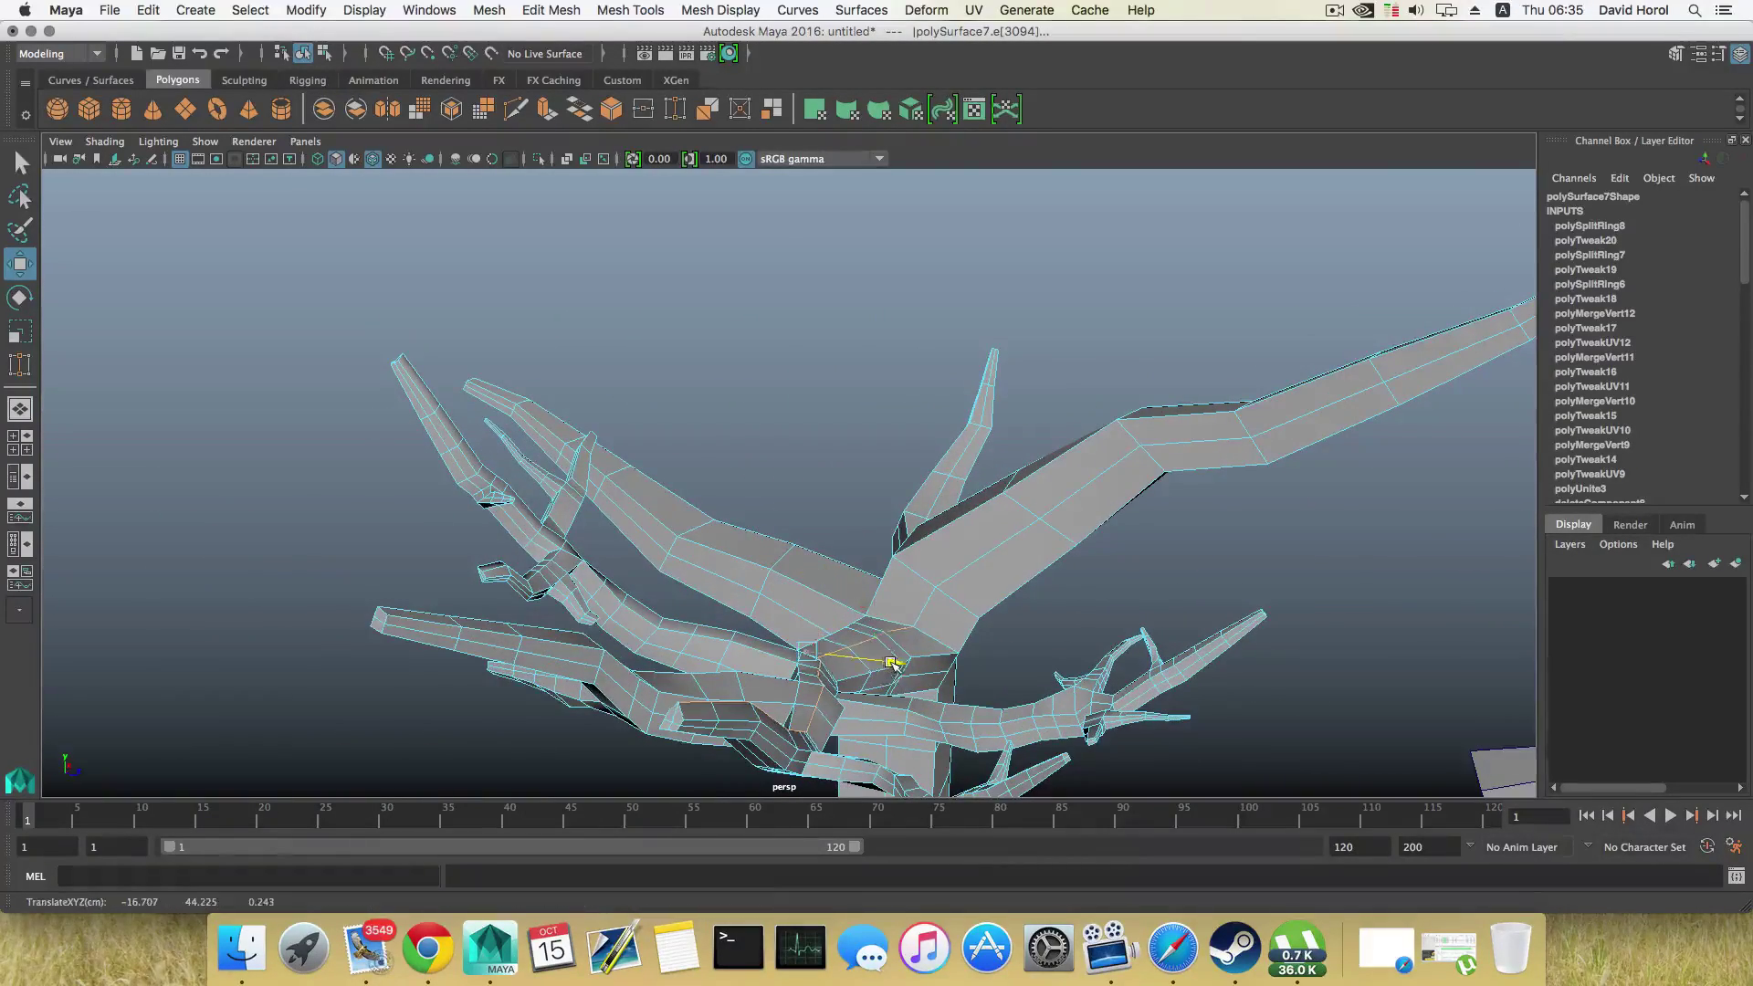
pyautogui.press('3')
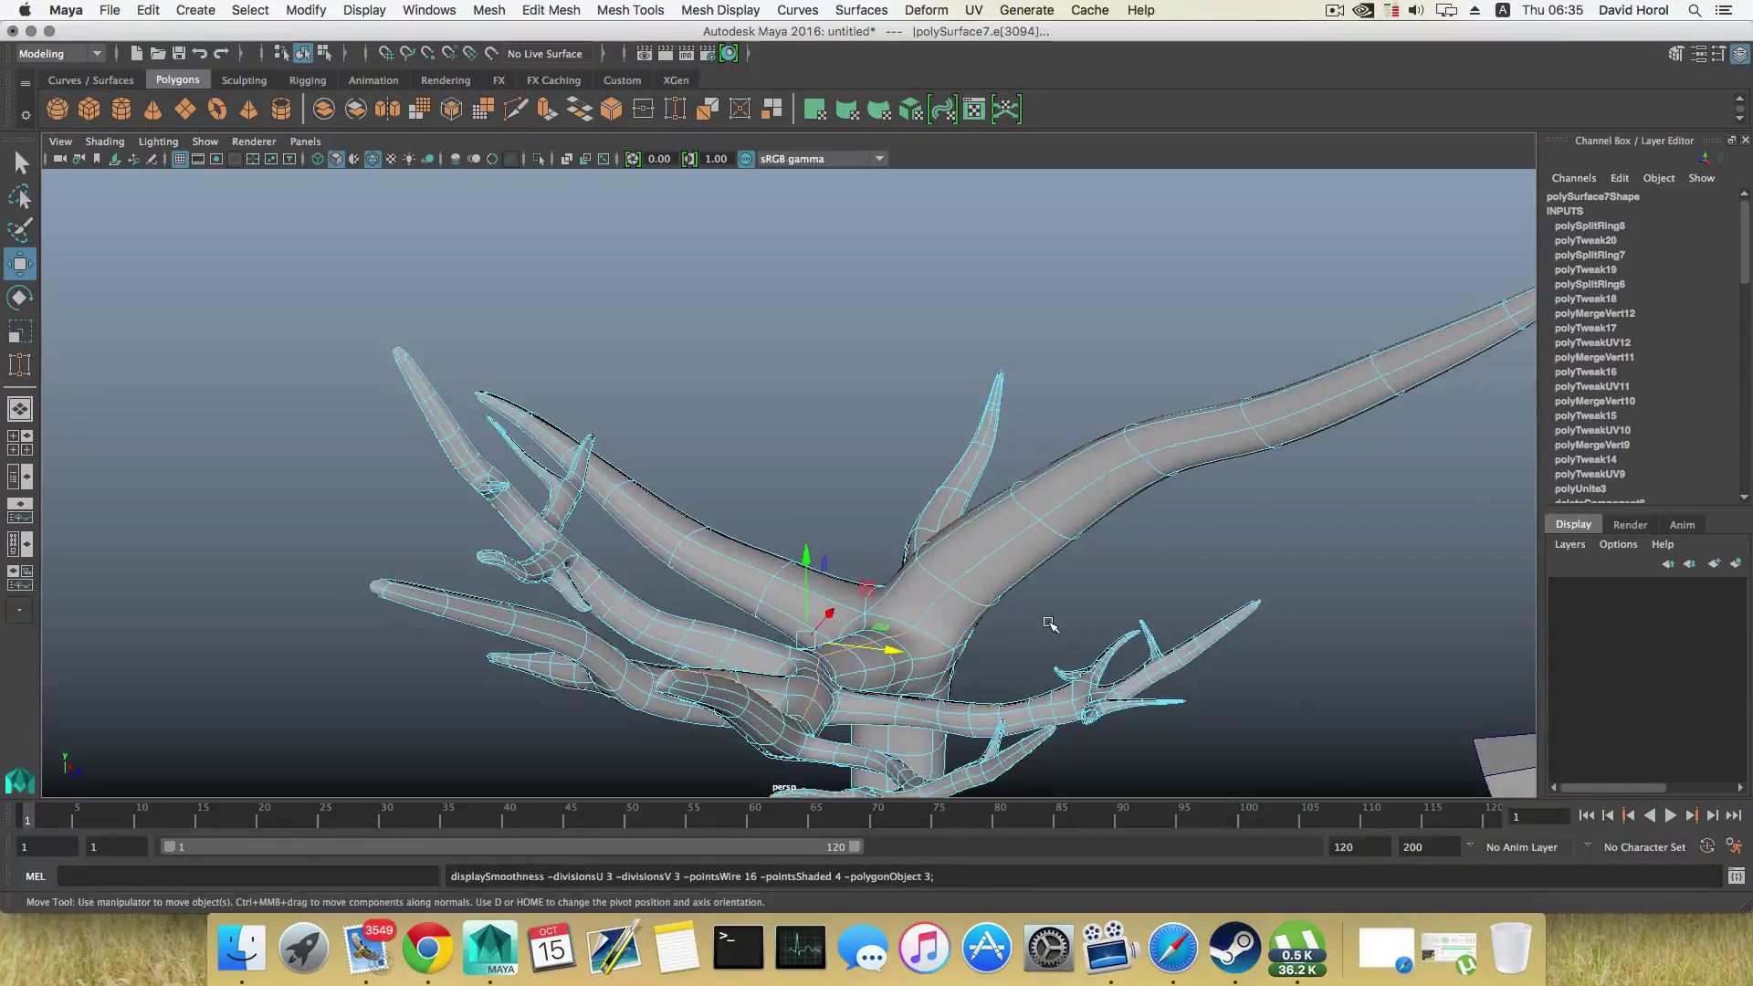
# Step: Return to object selection and examine the whole smoothed tree, from the crown down to the roots
pyautogui.keyDown('alt'); pyautogui.moveTo(1050, 624); pyautogui.dragTo(893, 652); pyautogui.keyUp('alt')
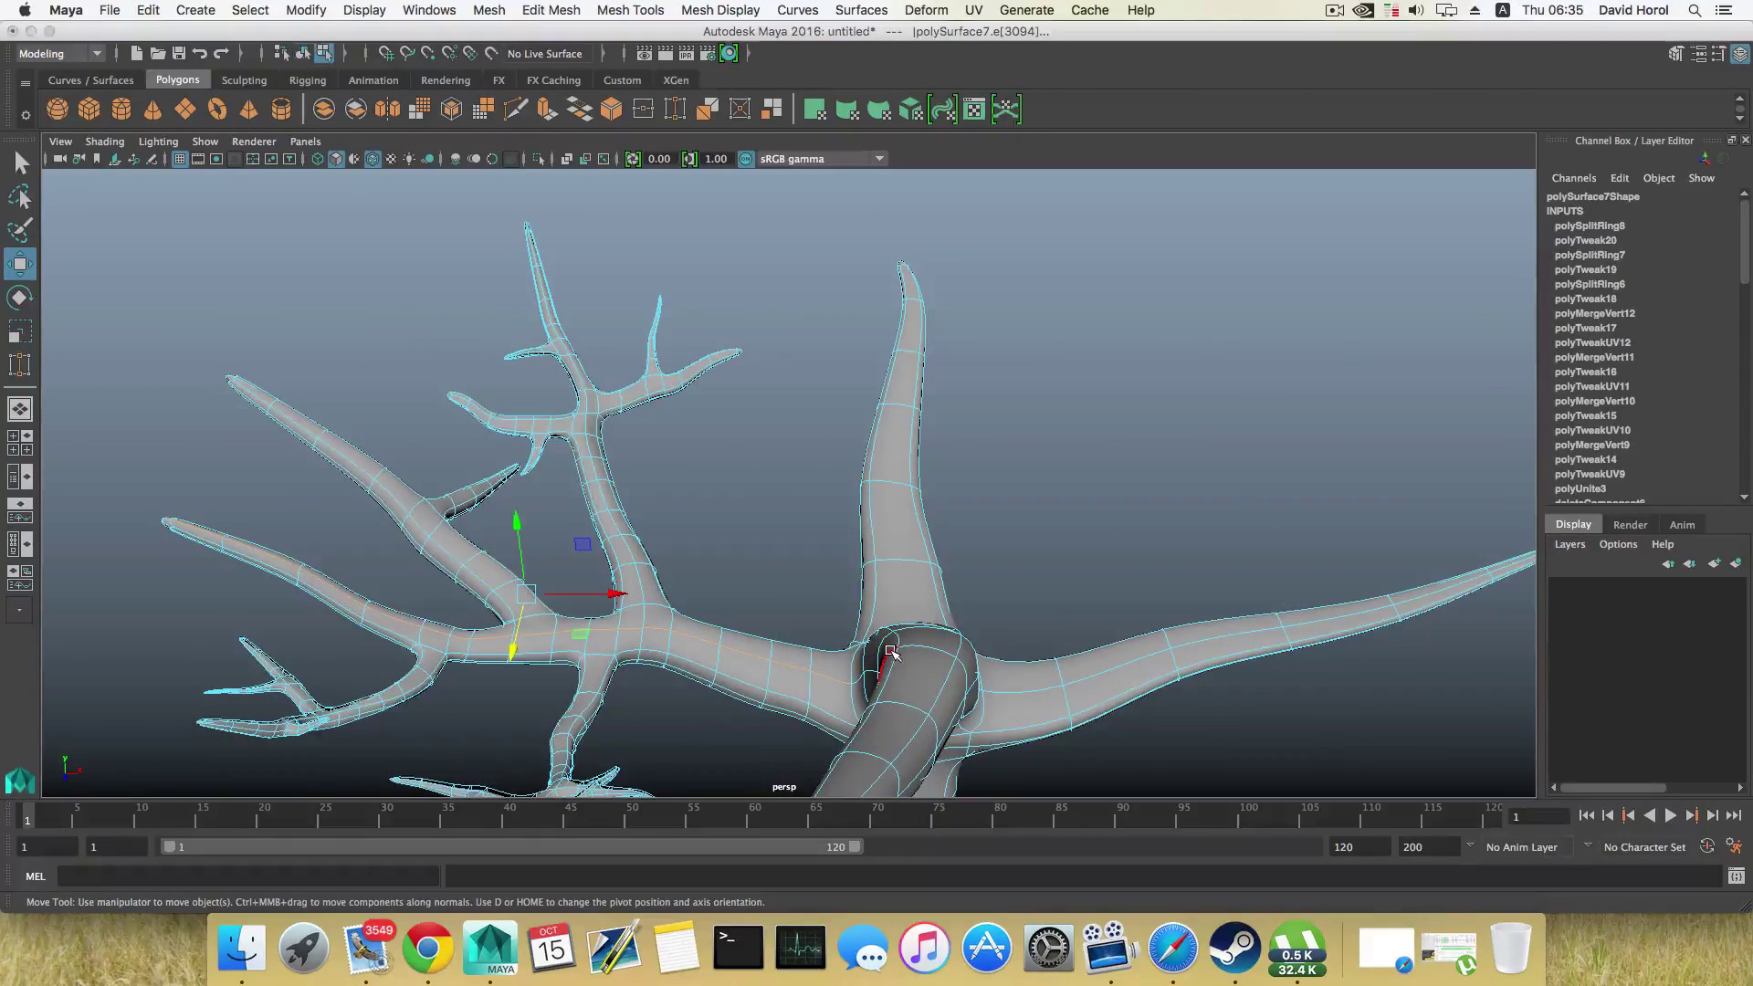
pyautogui.press('F8')
pyautogui.scroll(-5, 881, 648)
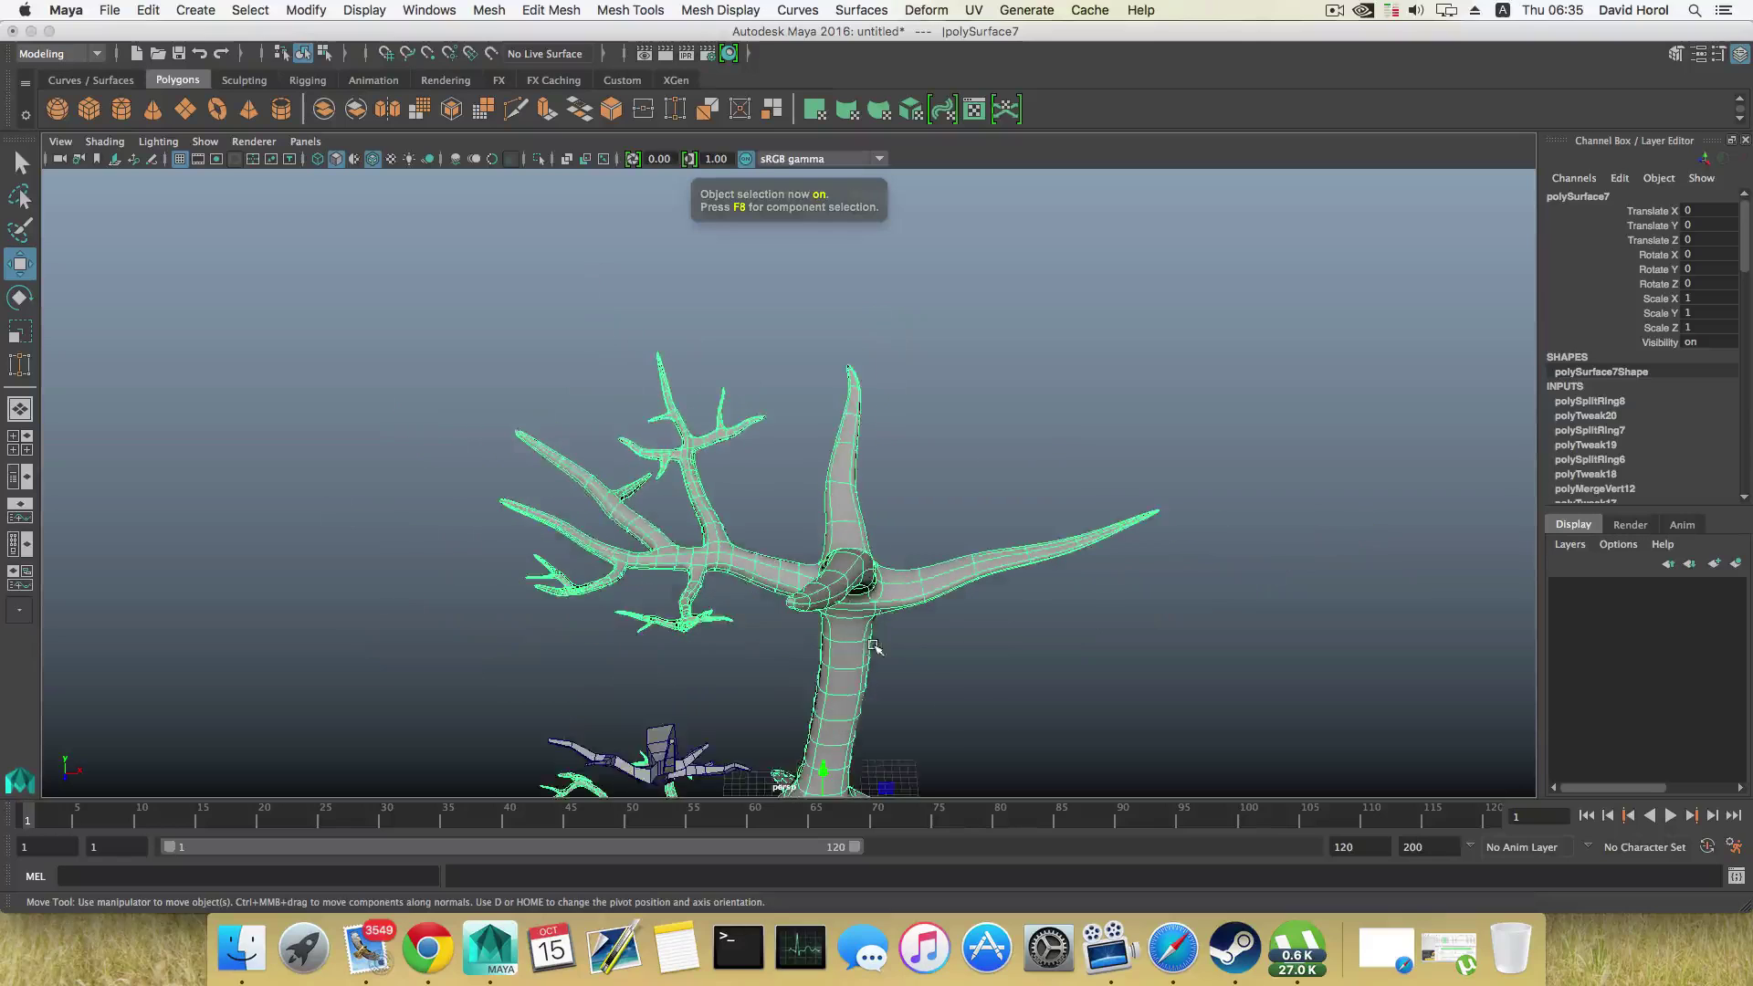
pyautogui.keyDown('alt'); pyautogui.moveTo(874, 647); pyautogui.dragTo(703, 456); pyautogui.keyUp('alt')
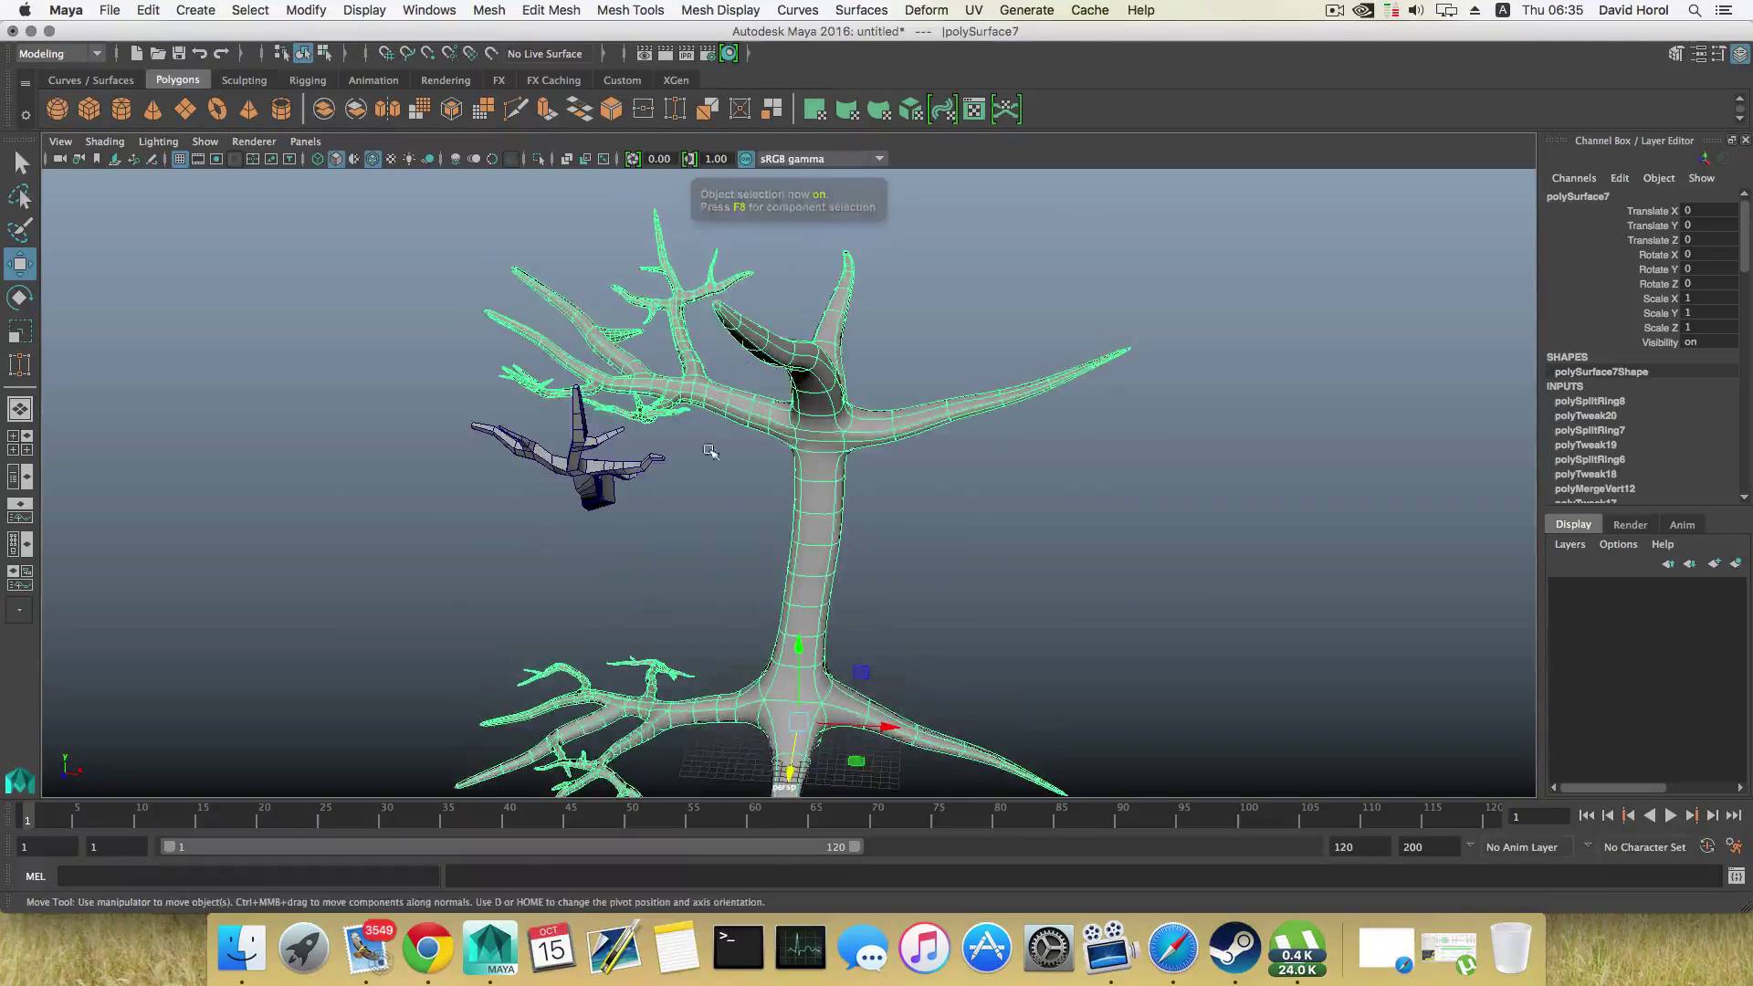
pyautogui.click(489, 9)
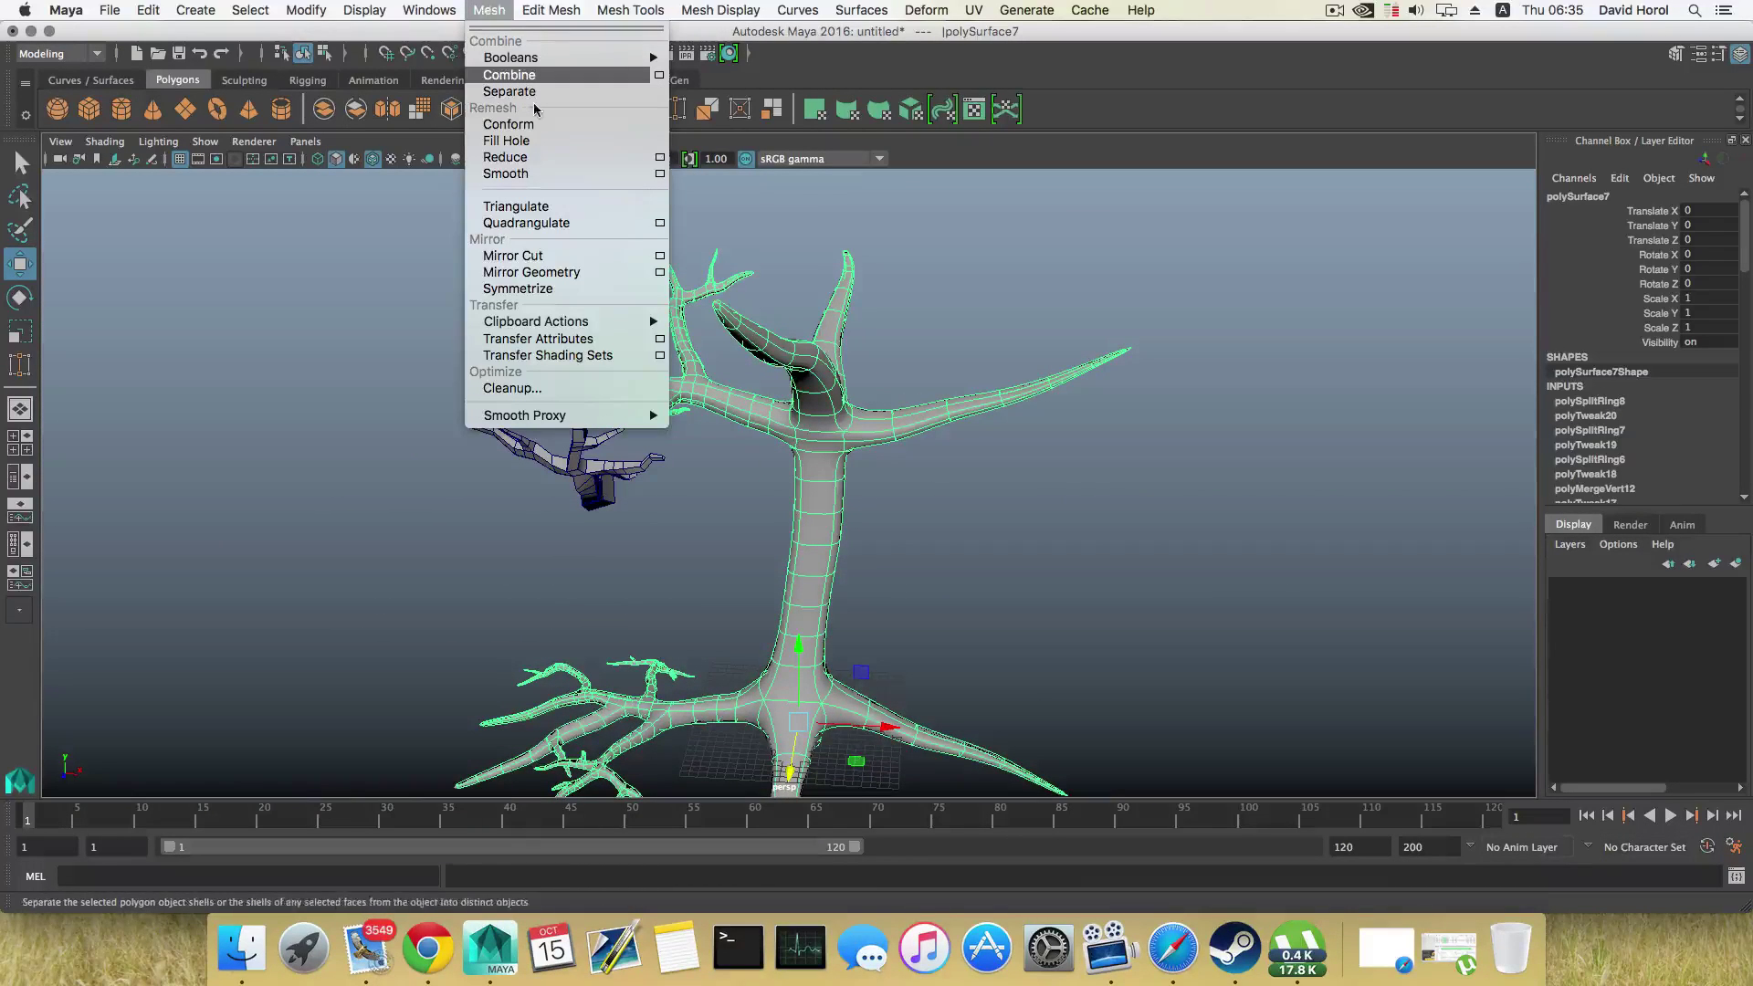
pyautogui.click(1058, 382)
pyautogui.keyDown('alt'); pyautogui.moveTo(958, 328); pyautogui.dragTo(748, 365); pyautogui.keyUp('alt')
pyautogui.keyDown('alt'); pyautogui.moveTo(748, 366); pyautogui.dragTo(1038, 455, button='right'); pyautogui.keyUp('alt')
pyautogui.keyDown('alt'); pyautogui.moveTo(821, 437); pyautogui.dragTo(744, 433, button='middle'); pyautogui.keyUp('alt')
pyautogui.scroll(-8, 744, 434)
pyautogui.moveTo(743, 431)
pyautogui.keyDown('alt'); pyautogui.mouseDown()
pyautogui.moveTo(826, 472)
pyautogui.moveTo(899, 337)
pyautogui.moveTo(812, 444)
pyautogui.moveTo(991, 456)
pyautogui.mouseUp(); pyautogui.keyUp('alt')
pyautogui.moveTo(598, 464)
pyautogui.keyDown('alt'); pyautogui.mouseDown()
pyautogui.moveTo(634, 466)
pyautogui.moveTo(645, 432)
pyautogui.moveTo(806, 461)
pyautogui.moveTo(699, 407)
pyautogui.moveTo(790, 536)
pyautogui.moveTo(572, 528)
pyautogui.mouseUp(); pyautogui.keyUp('alt')
# Step: Save the scene as tree1 in Maya Binary format in the island project's scenes folder
pyautogui.click(109, 11)
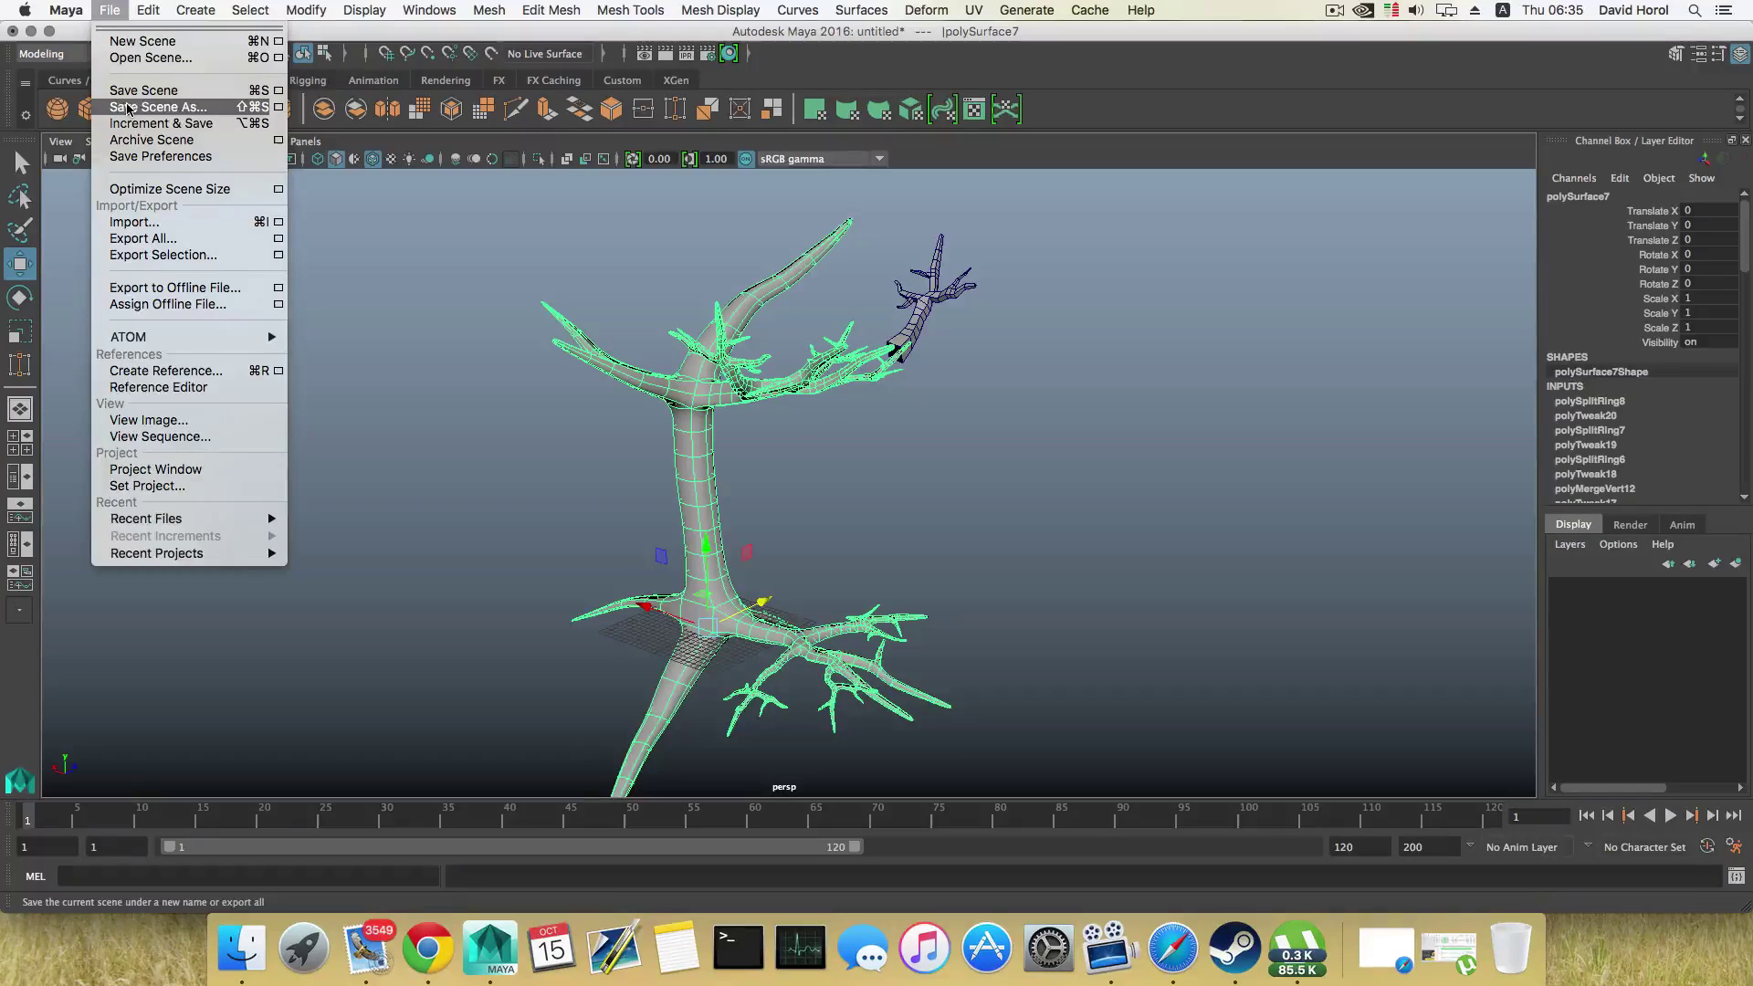
pyautogui.click(132, 111)
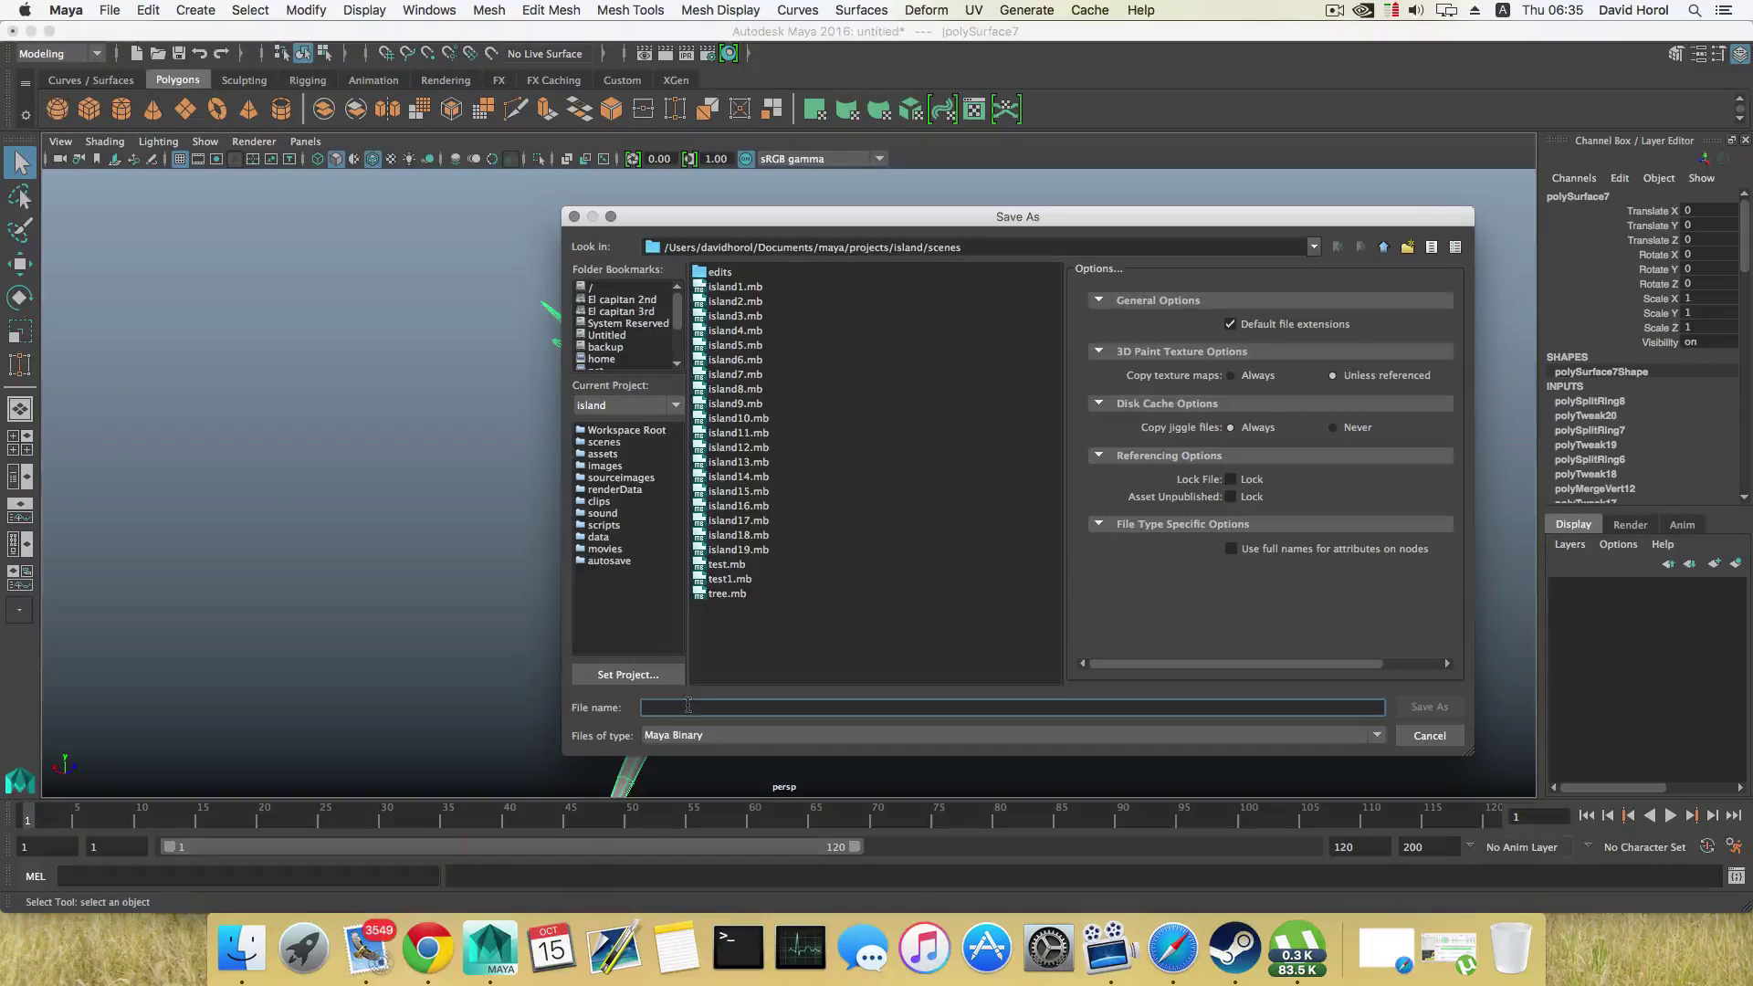
pyautogui.write('tree2')
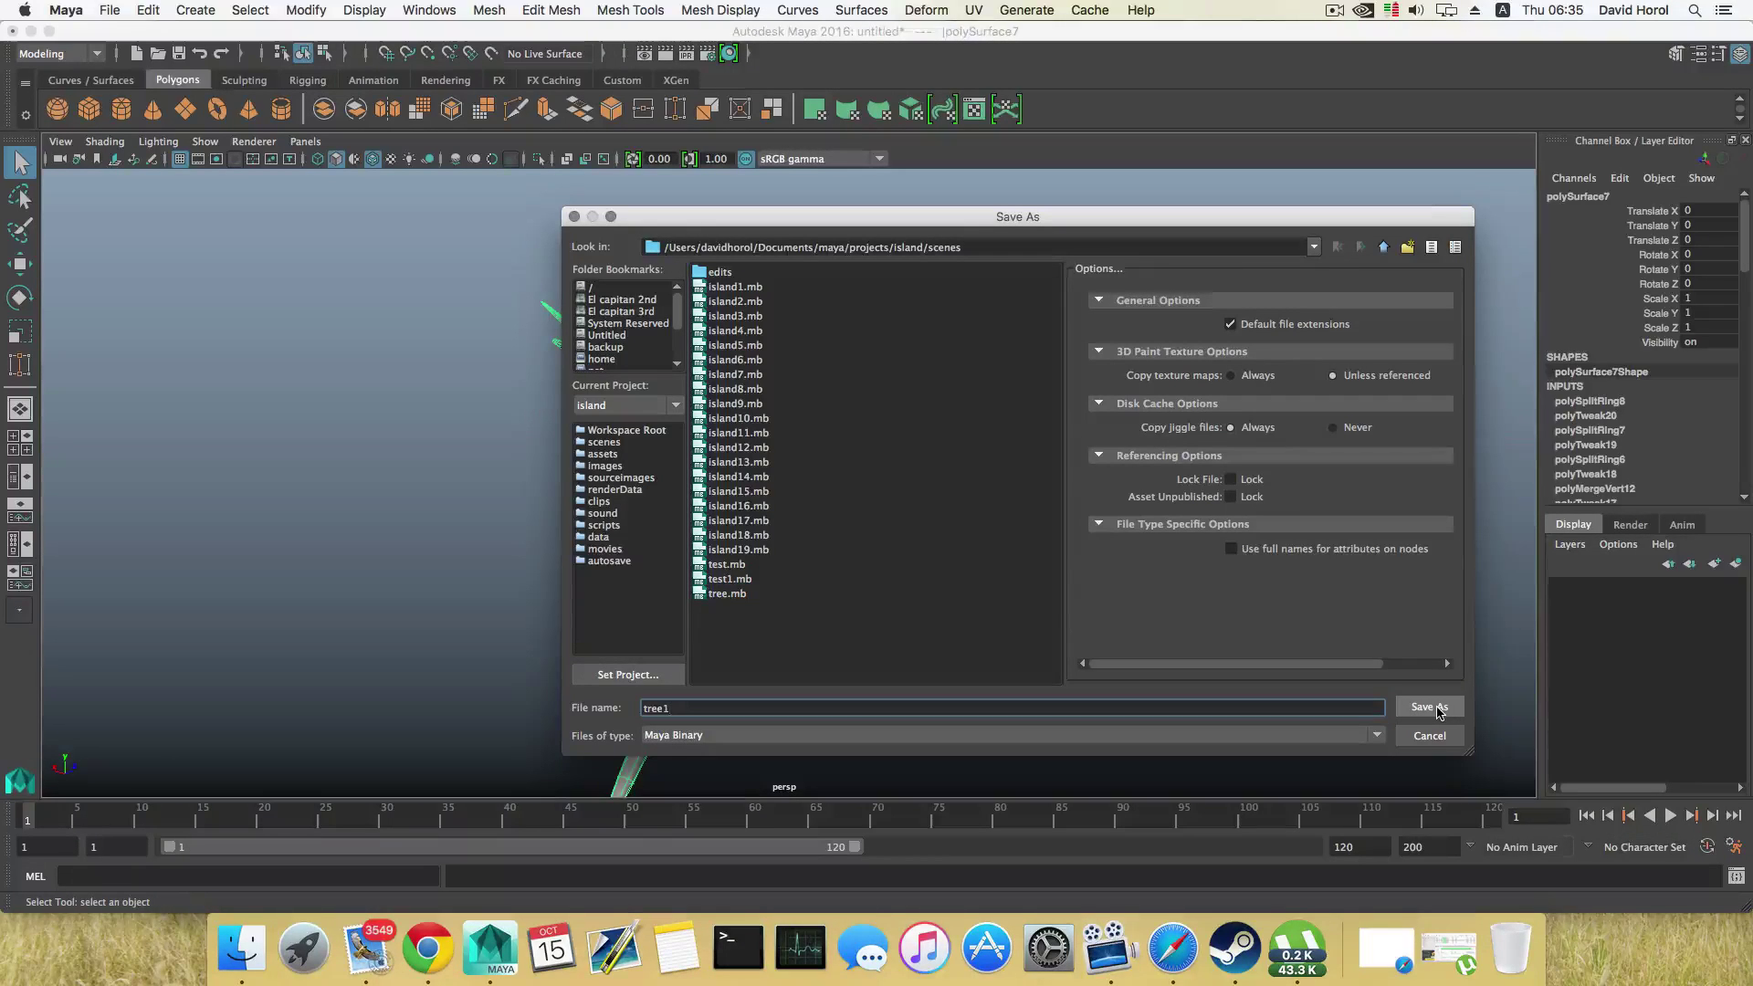
pyautogui.click(1439, 712)
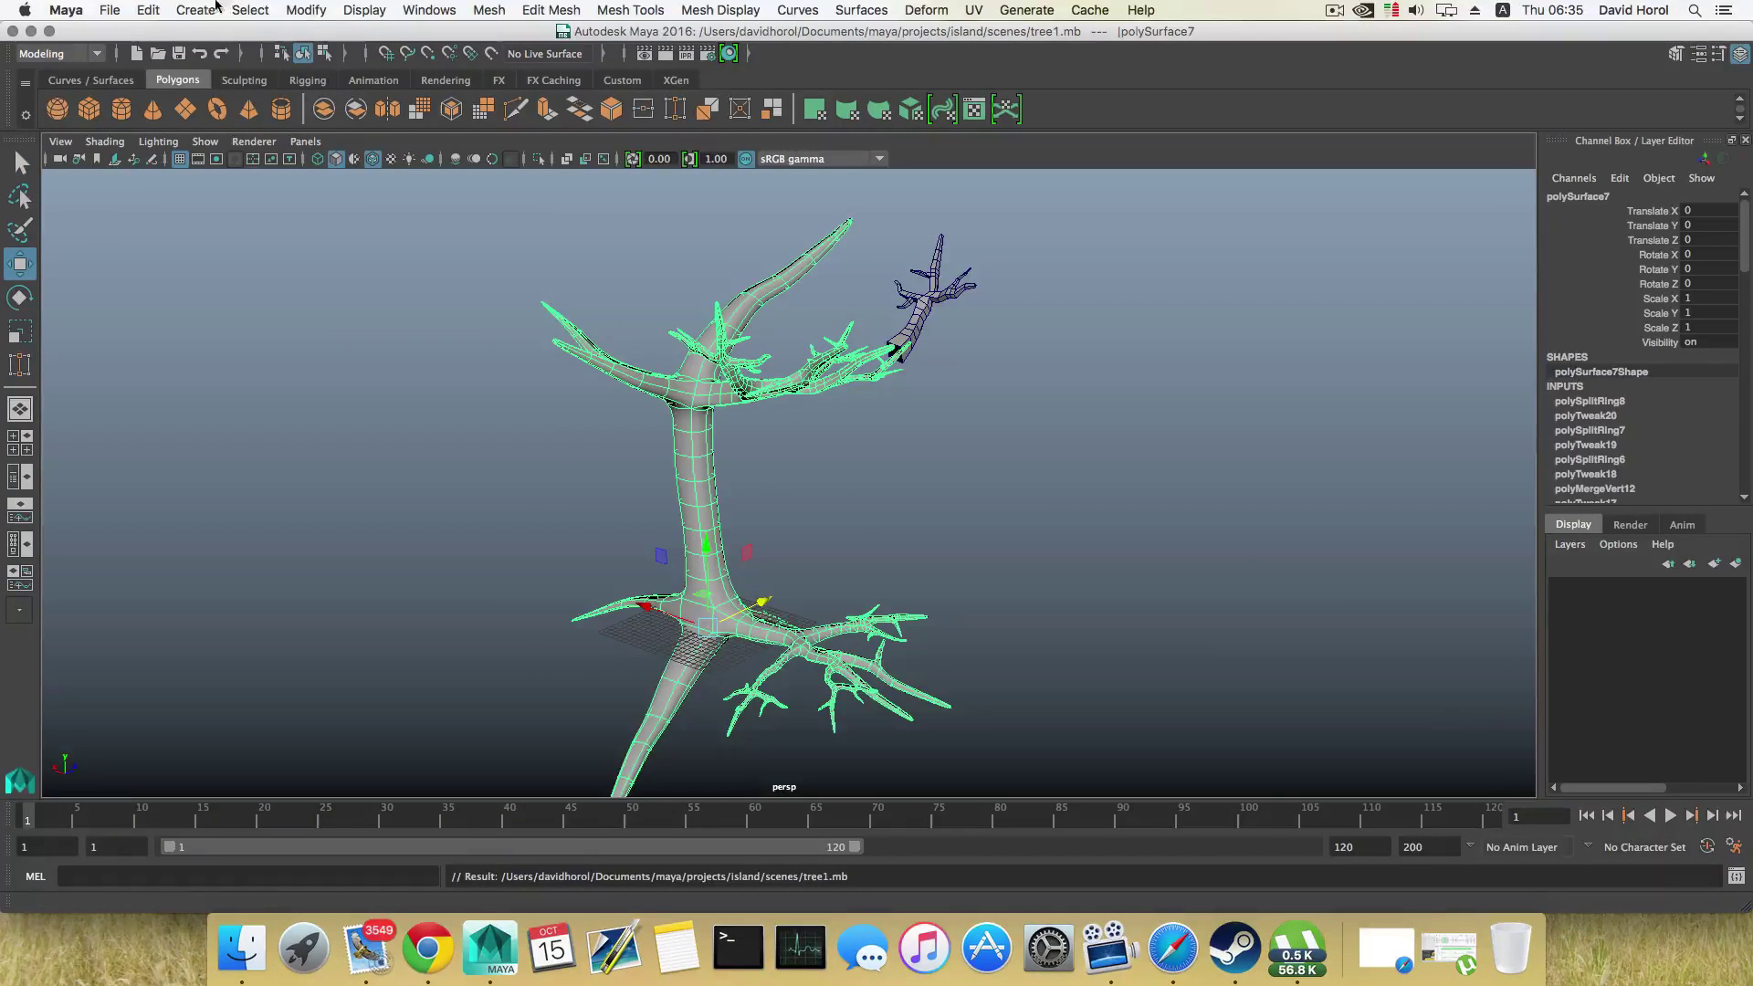
# Step: Copy the selected tree mesh and open the island19.mb scene
pyautogui.click(141, 10)
pyautogui.click(194, 141)
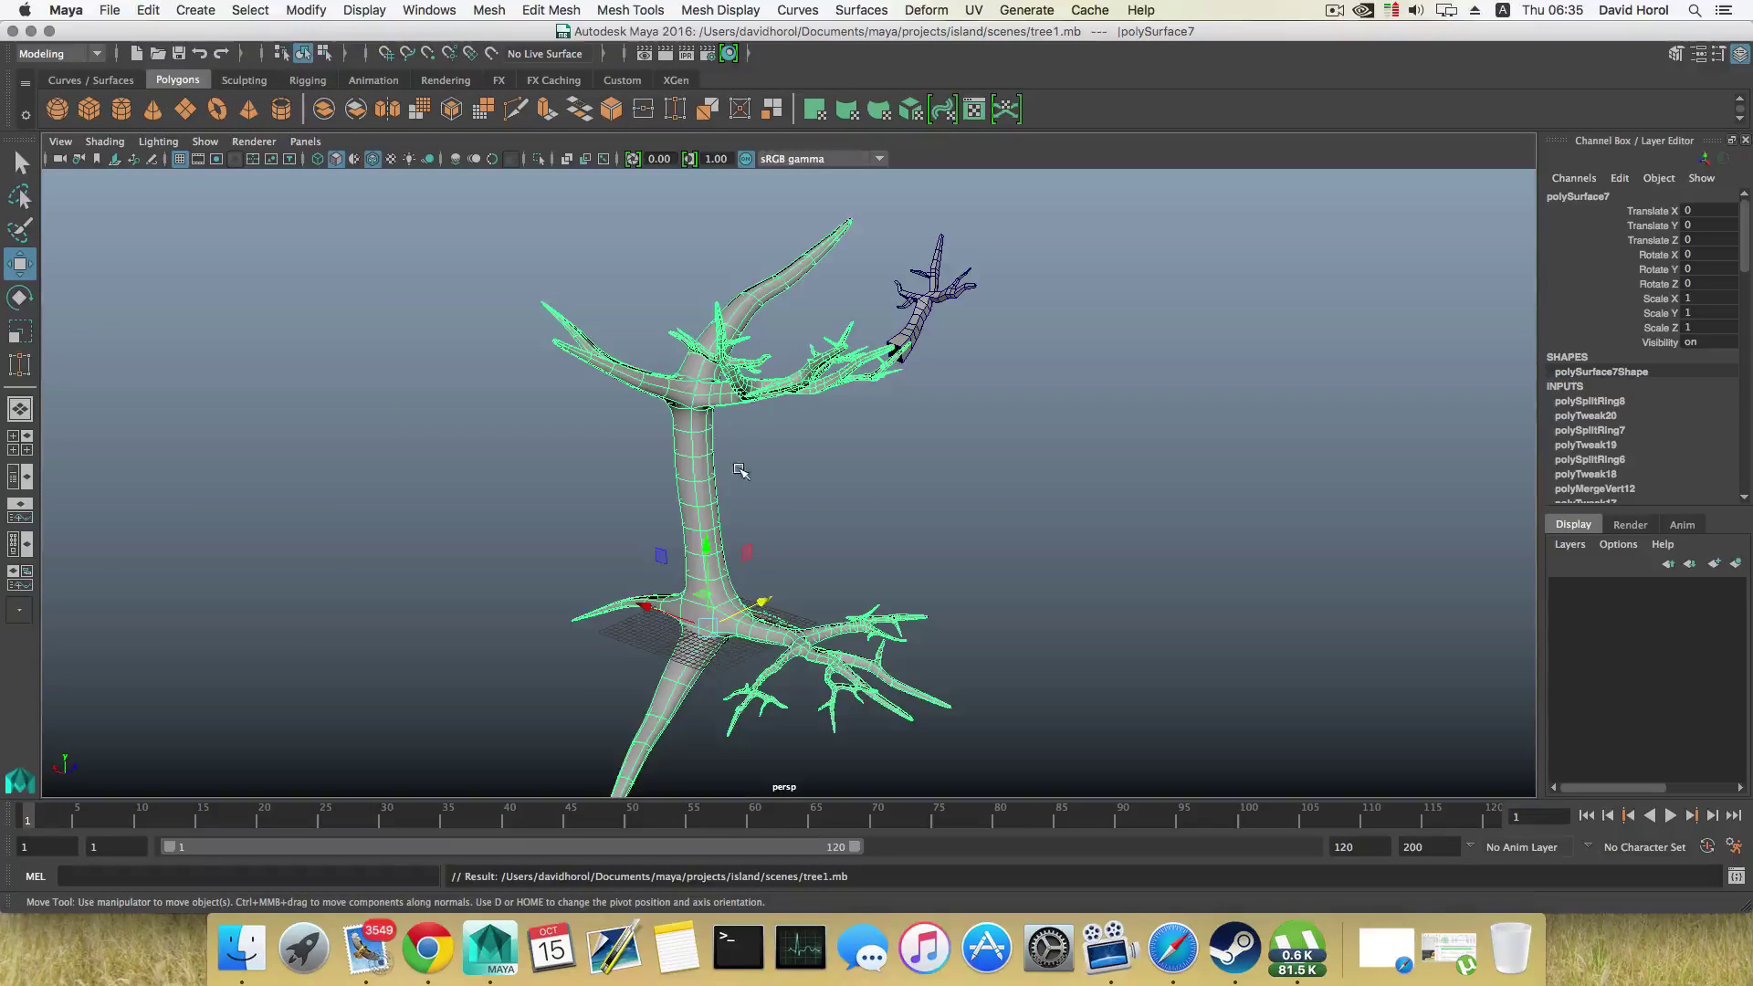
pyautogui.click(105, 10)
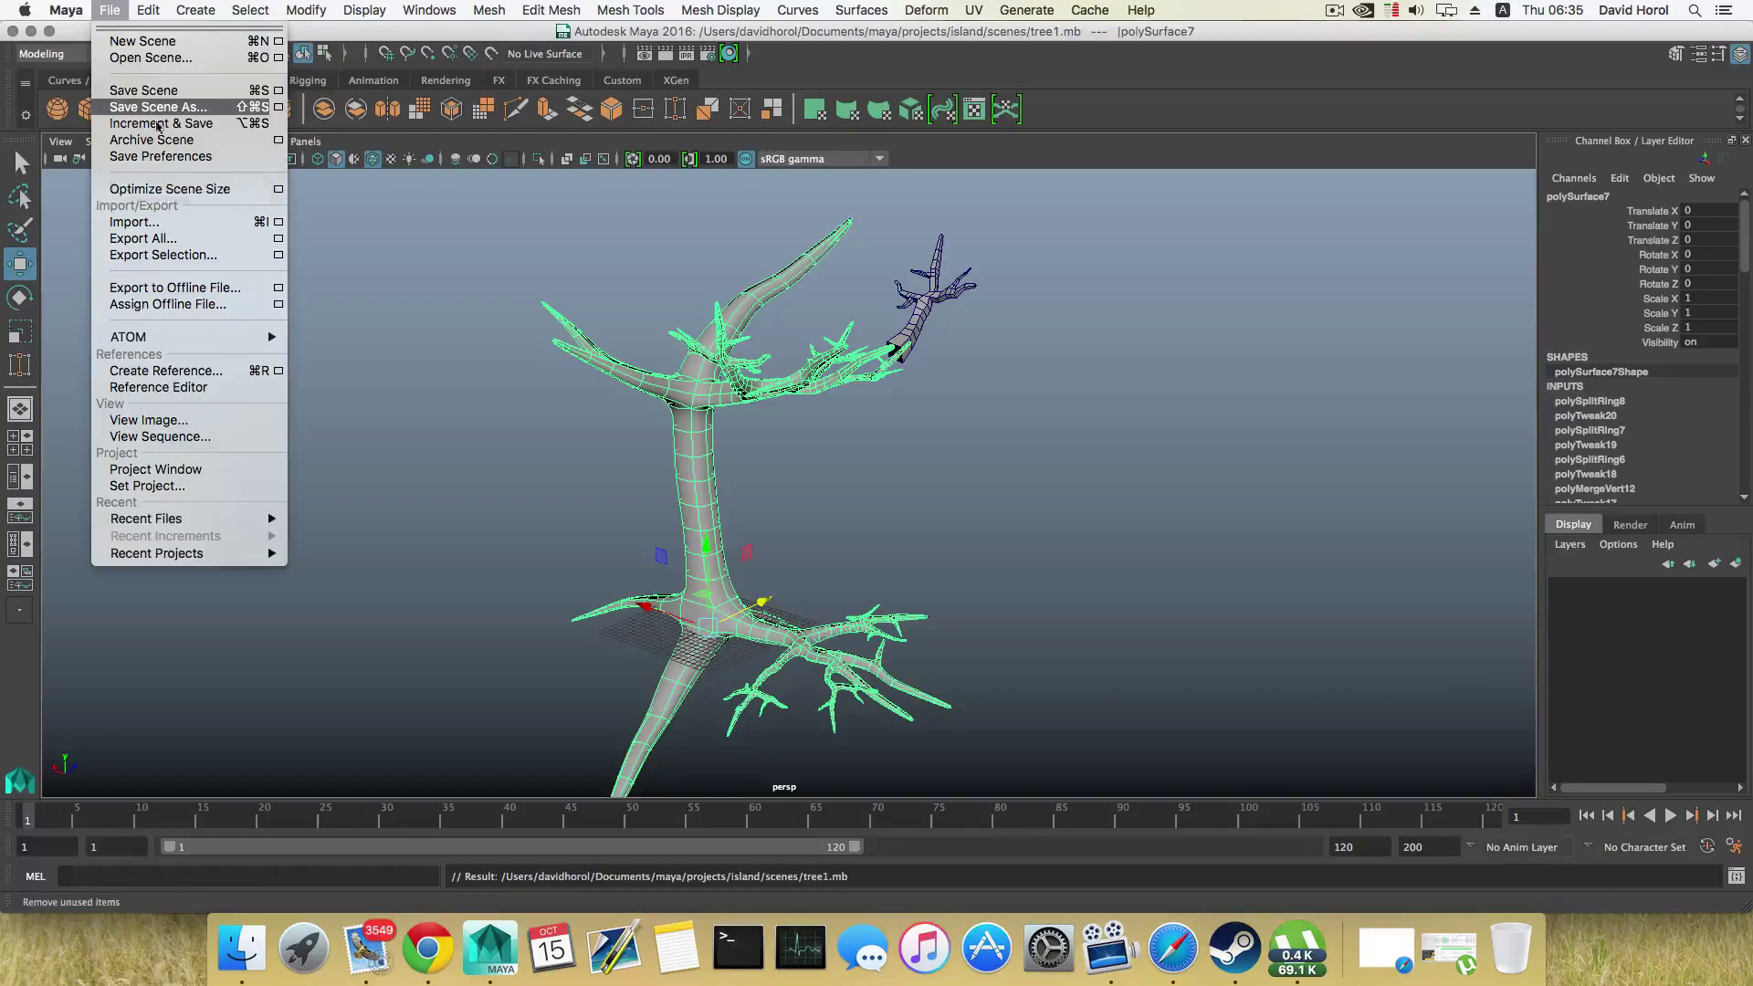
pyautogui.click(170, 57)
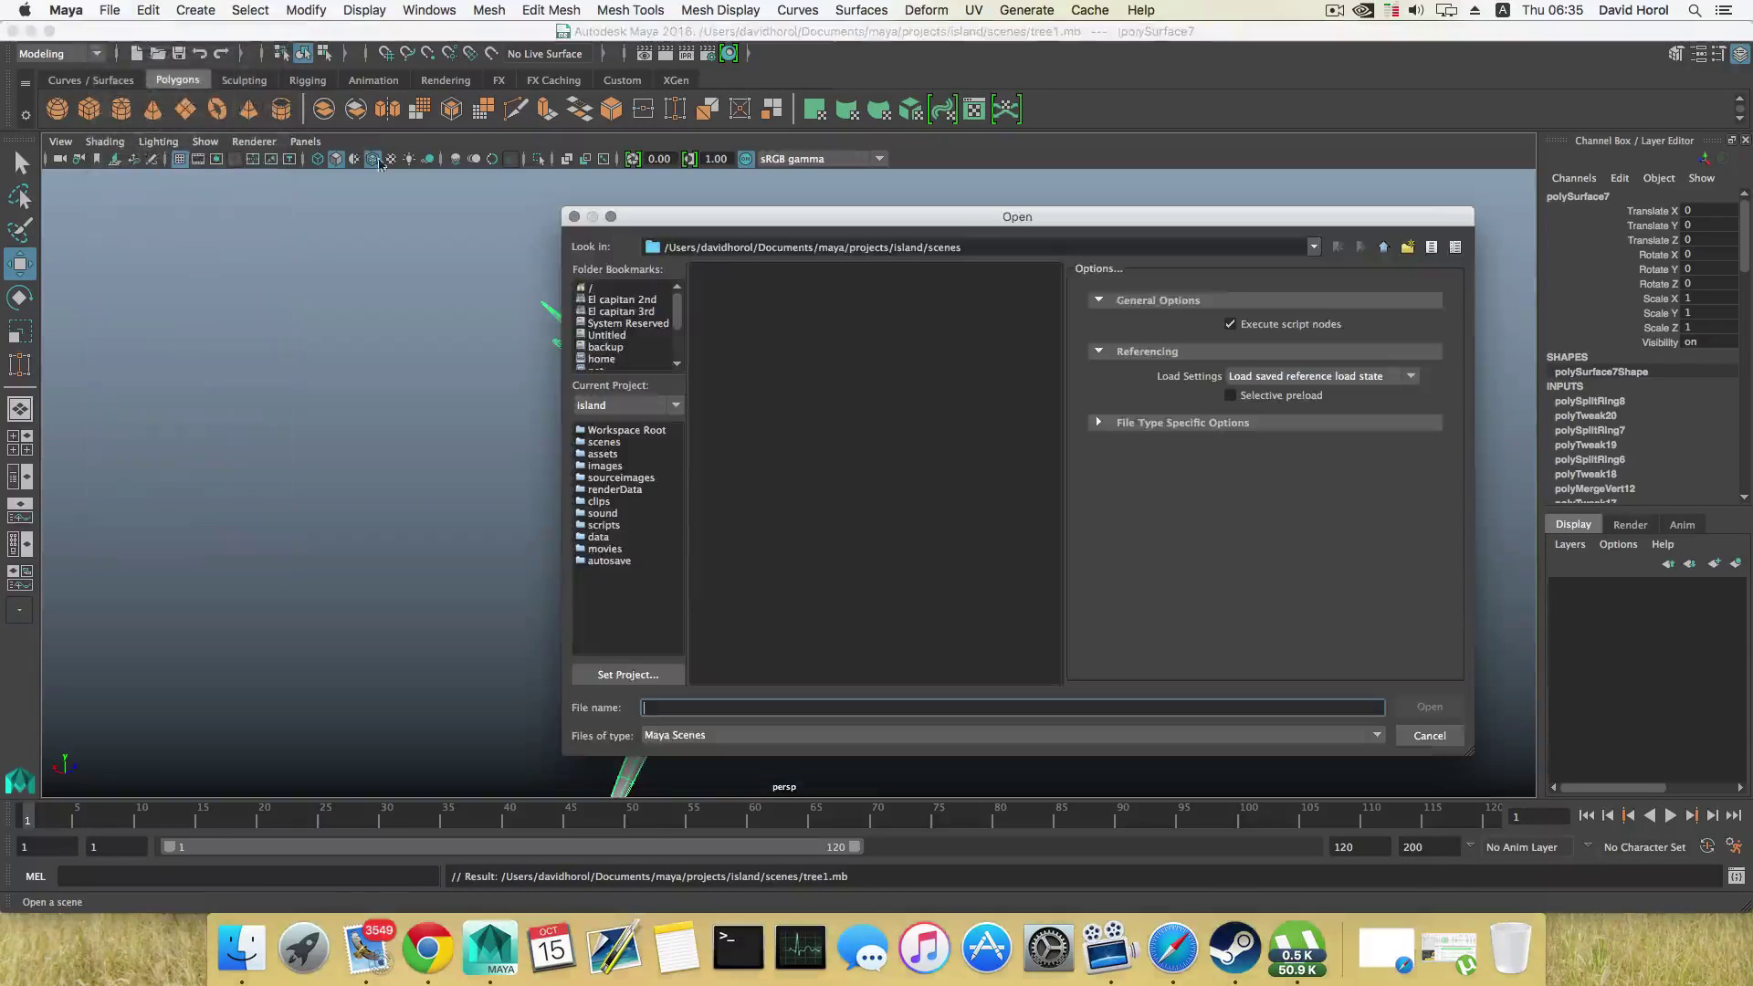
pyautogui.click(731, 550)
pyautogui.click(1426, 707)
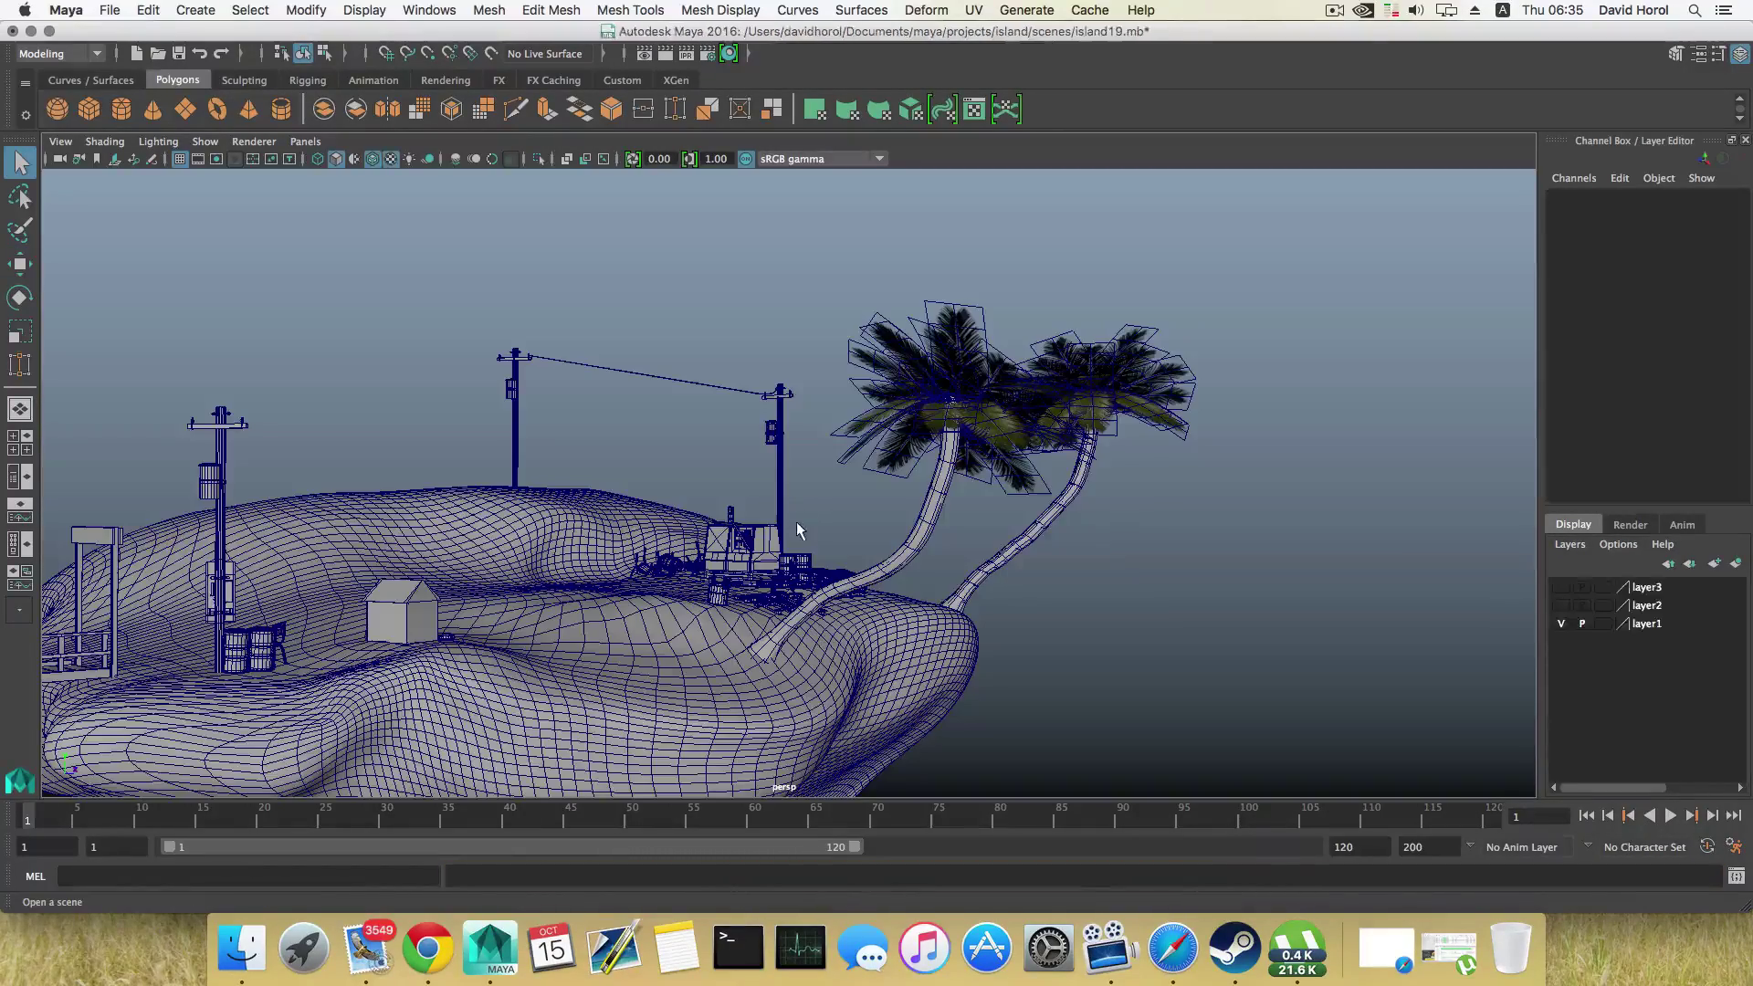
# Step: Paste the copied tree into the island scene
pyautogui.keyDown('alt'); pyautogui.moveTo(605, 537); pyautogui.dragTo(708, 481); pyautogui.keyUp('alt')
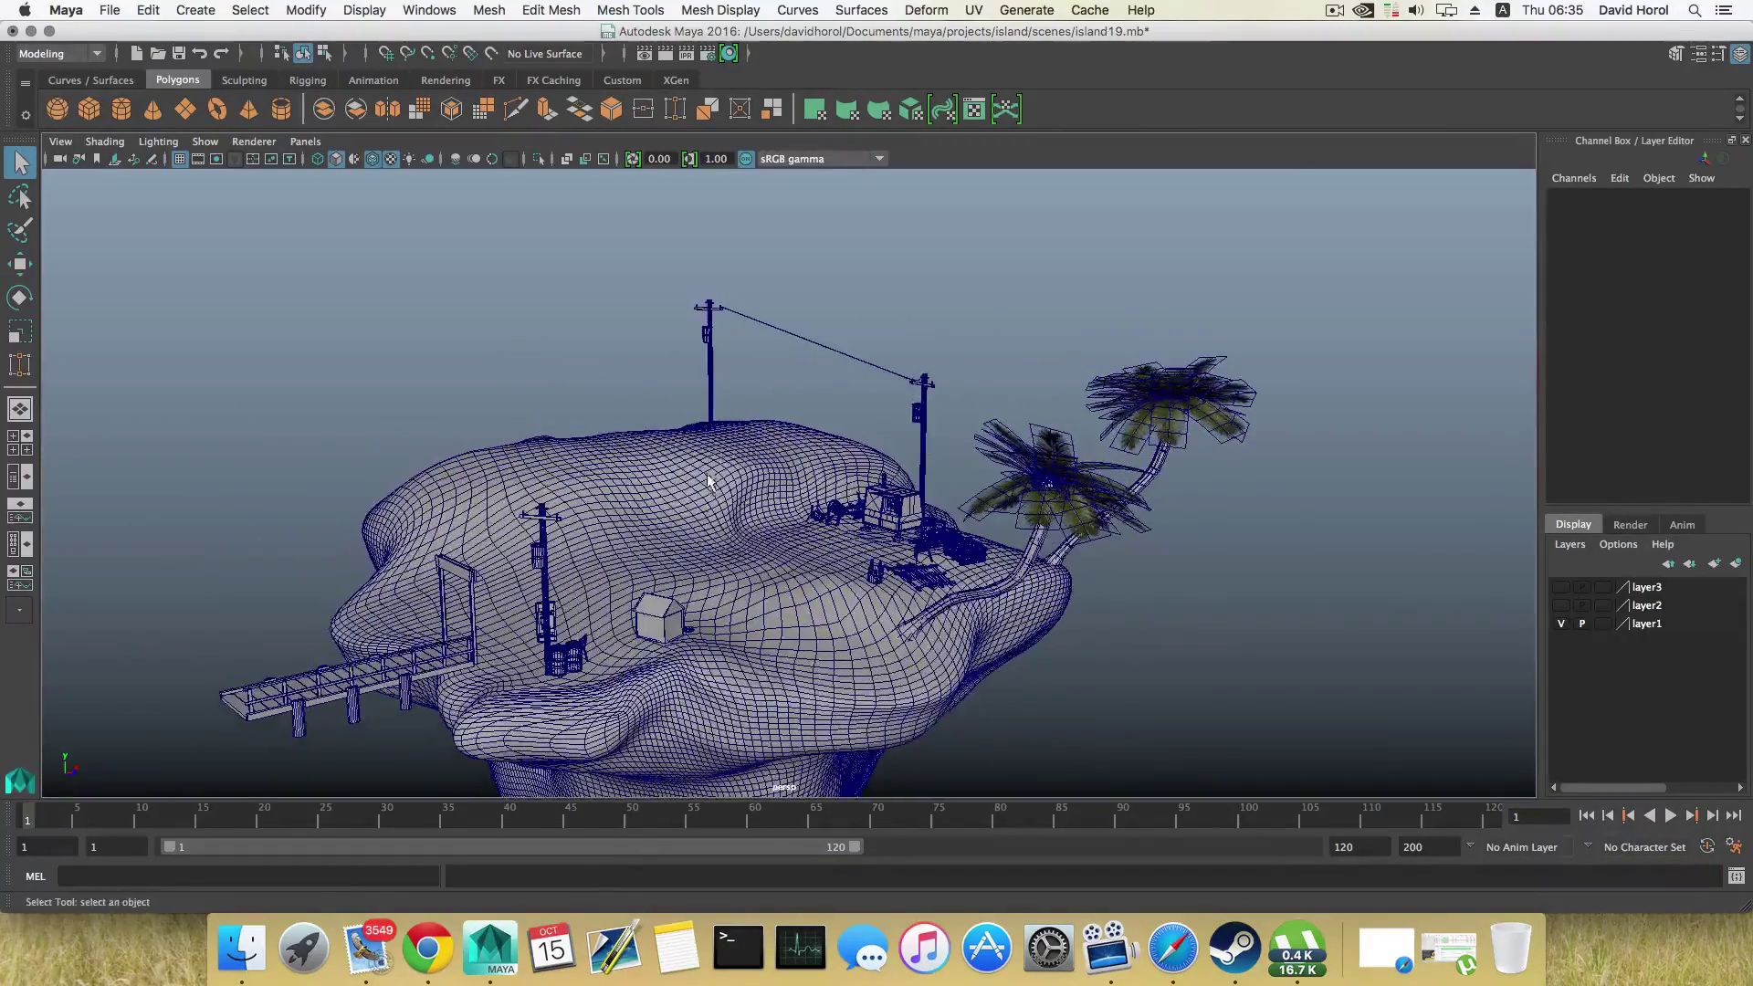
pyautogui.click(161, 8)
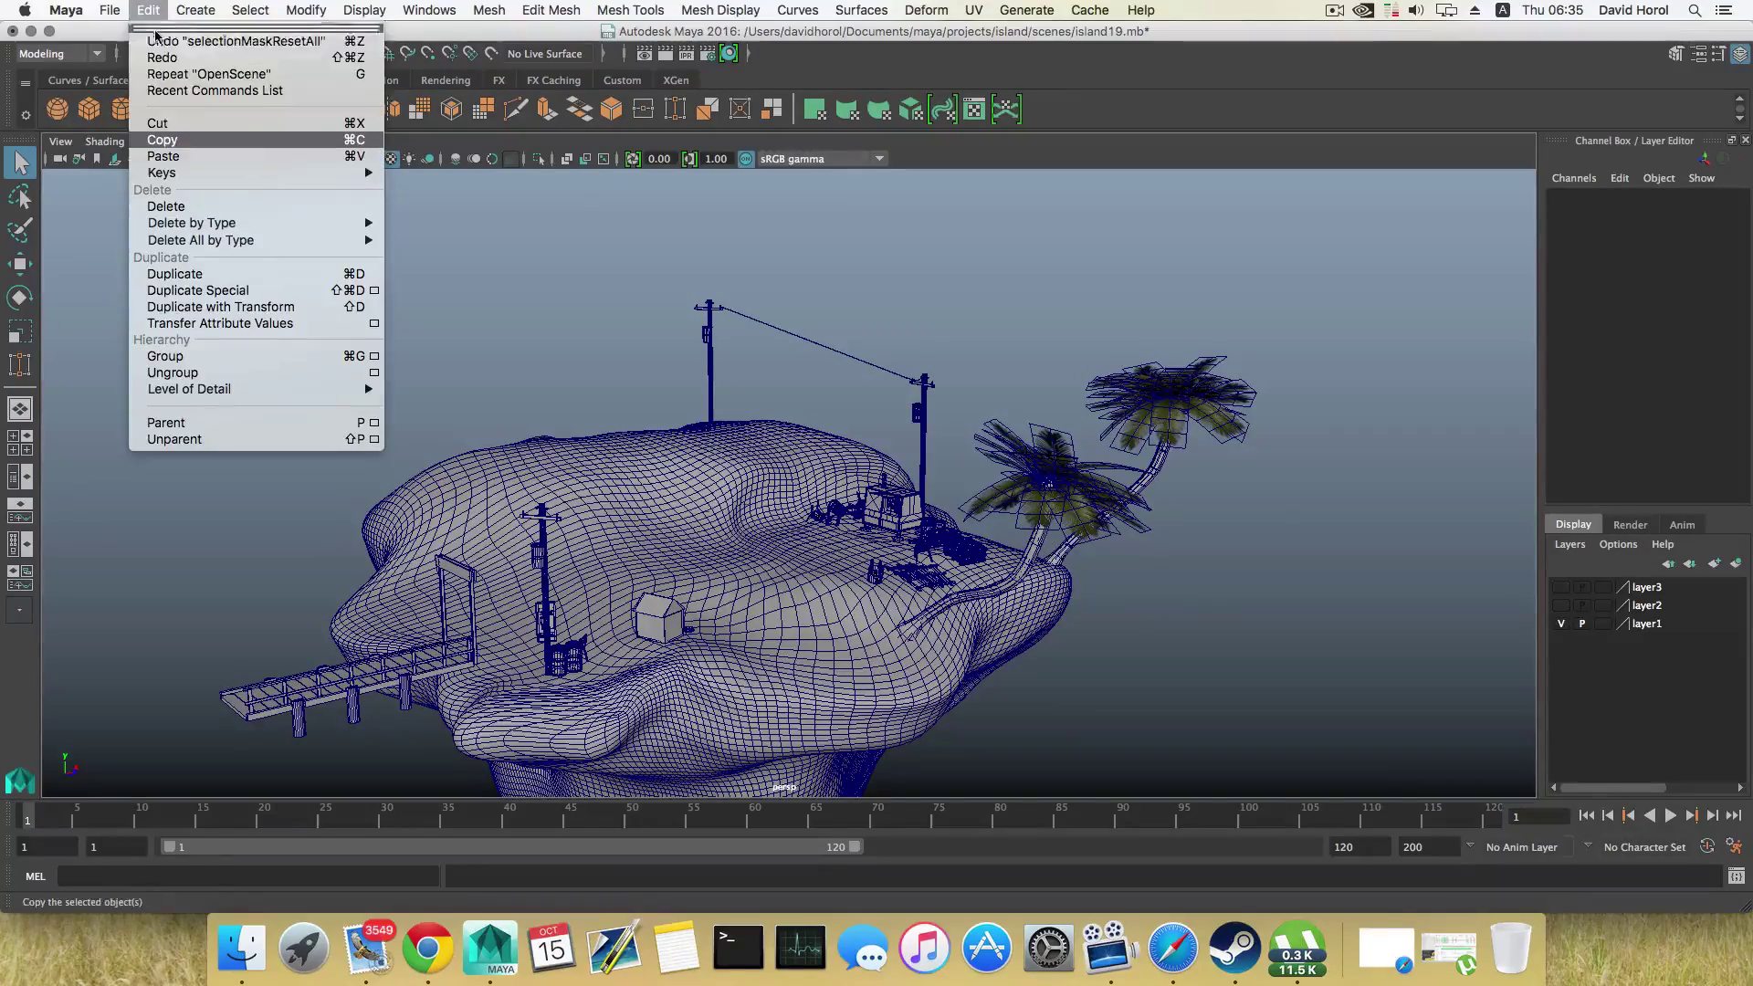
pyautogui.click(173, 149)
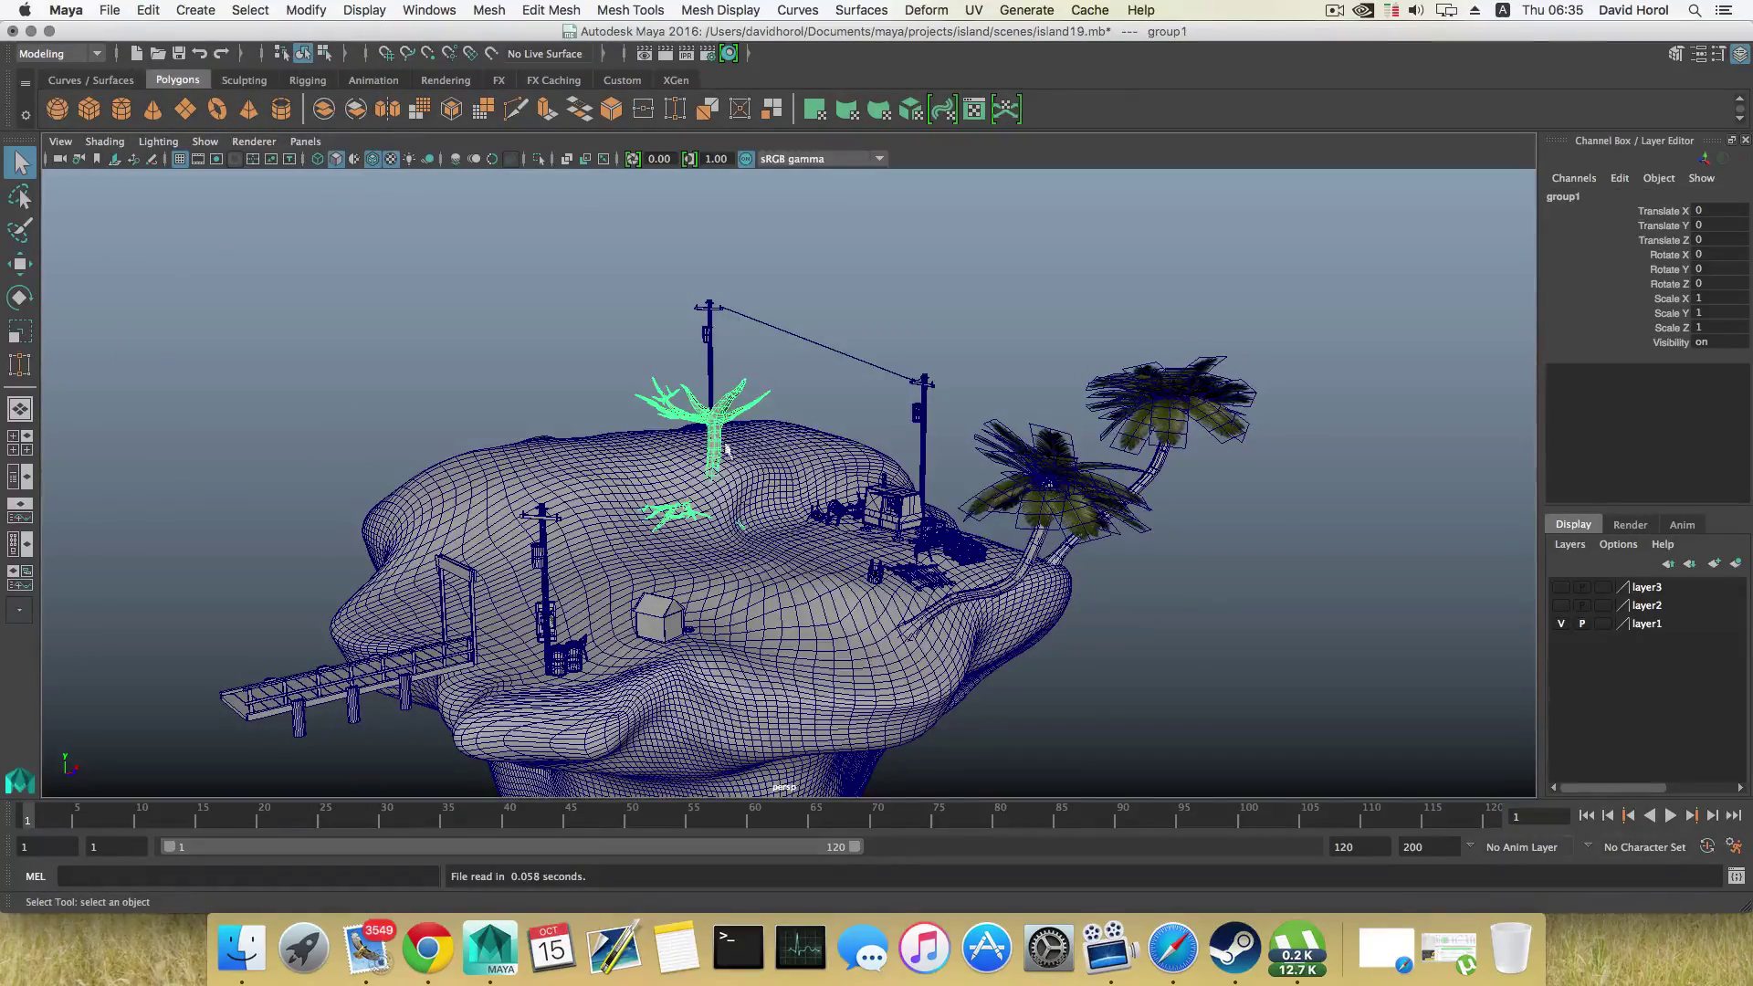
pyautogui.keyDown('alt'); pyautogui.moveTo(727, 449); pyautogui.dragTo(644, 408); pyautogui.keyUp('alt')
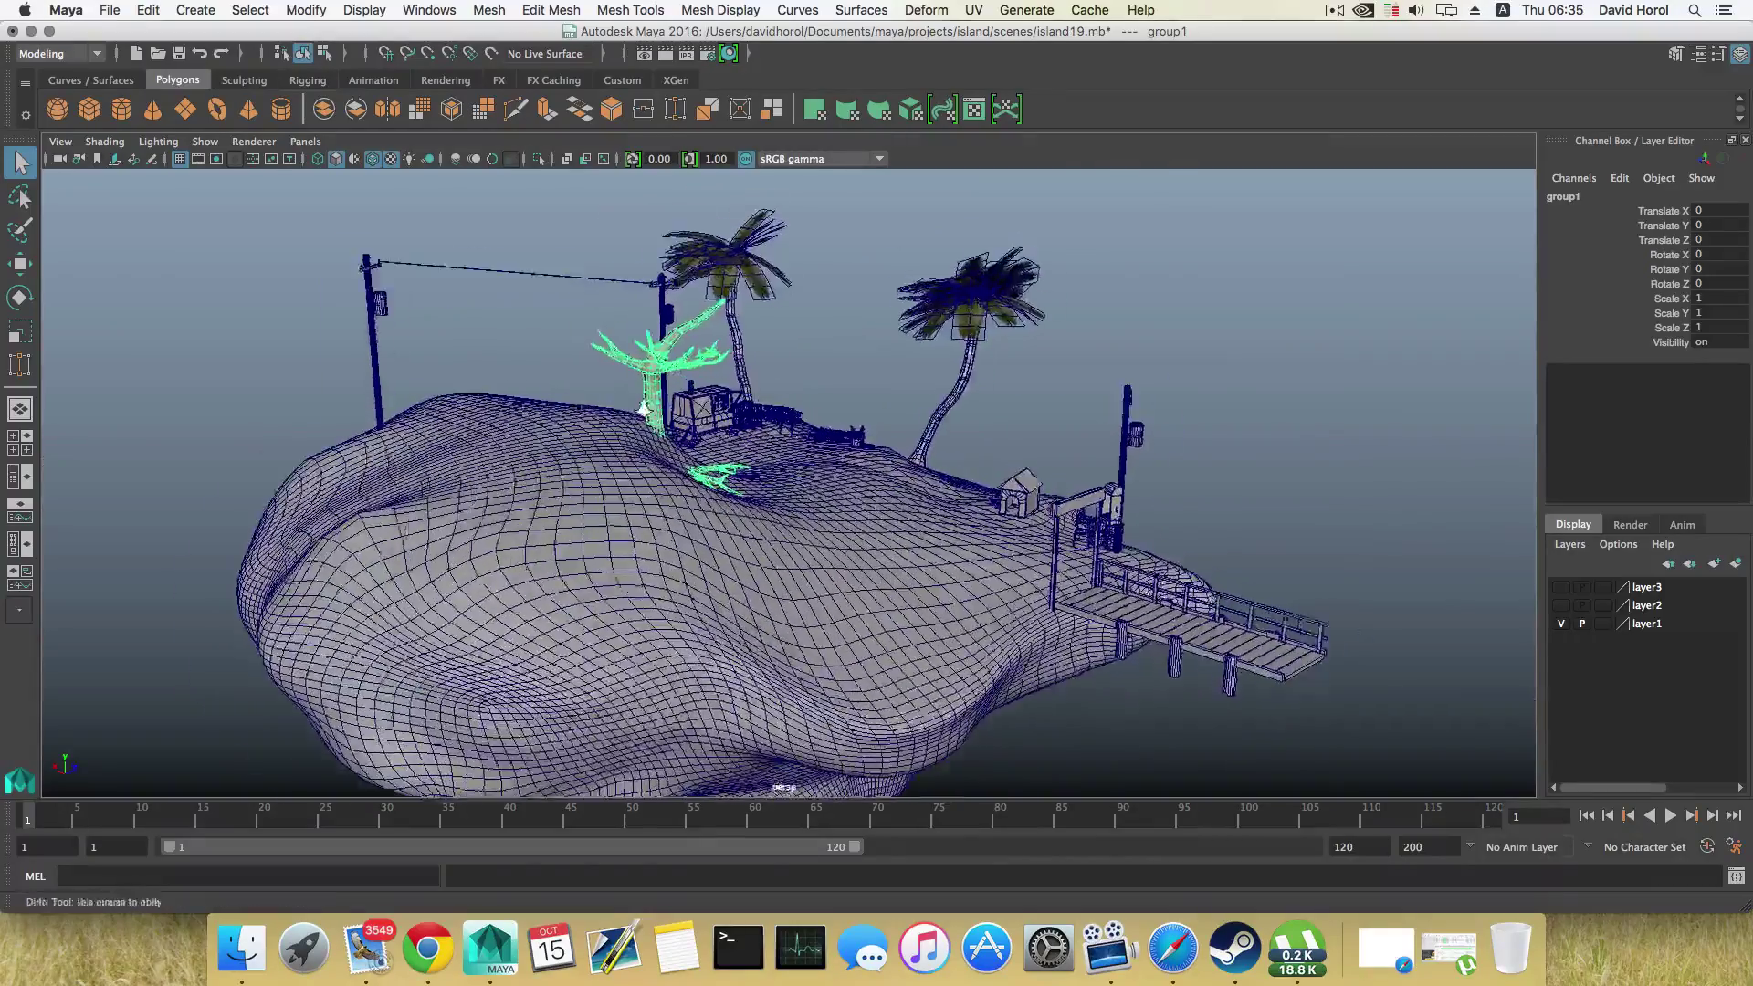
# Step: Try to raise the pasted tree group above the island's surface, and undo the moves
pyautogui.scroll(5, 644, 408)
pyautogui.keyDown('alt'); pyautogui.moveTo(643, 408); pyautogui.dragTo(761, 525, button='middle'); pyautogui.keyUp('alt')
pyautogui.press('w')
pyautogui.moveTo(709, 417); pyautogui.dragTo(693, 354)
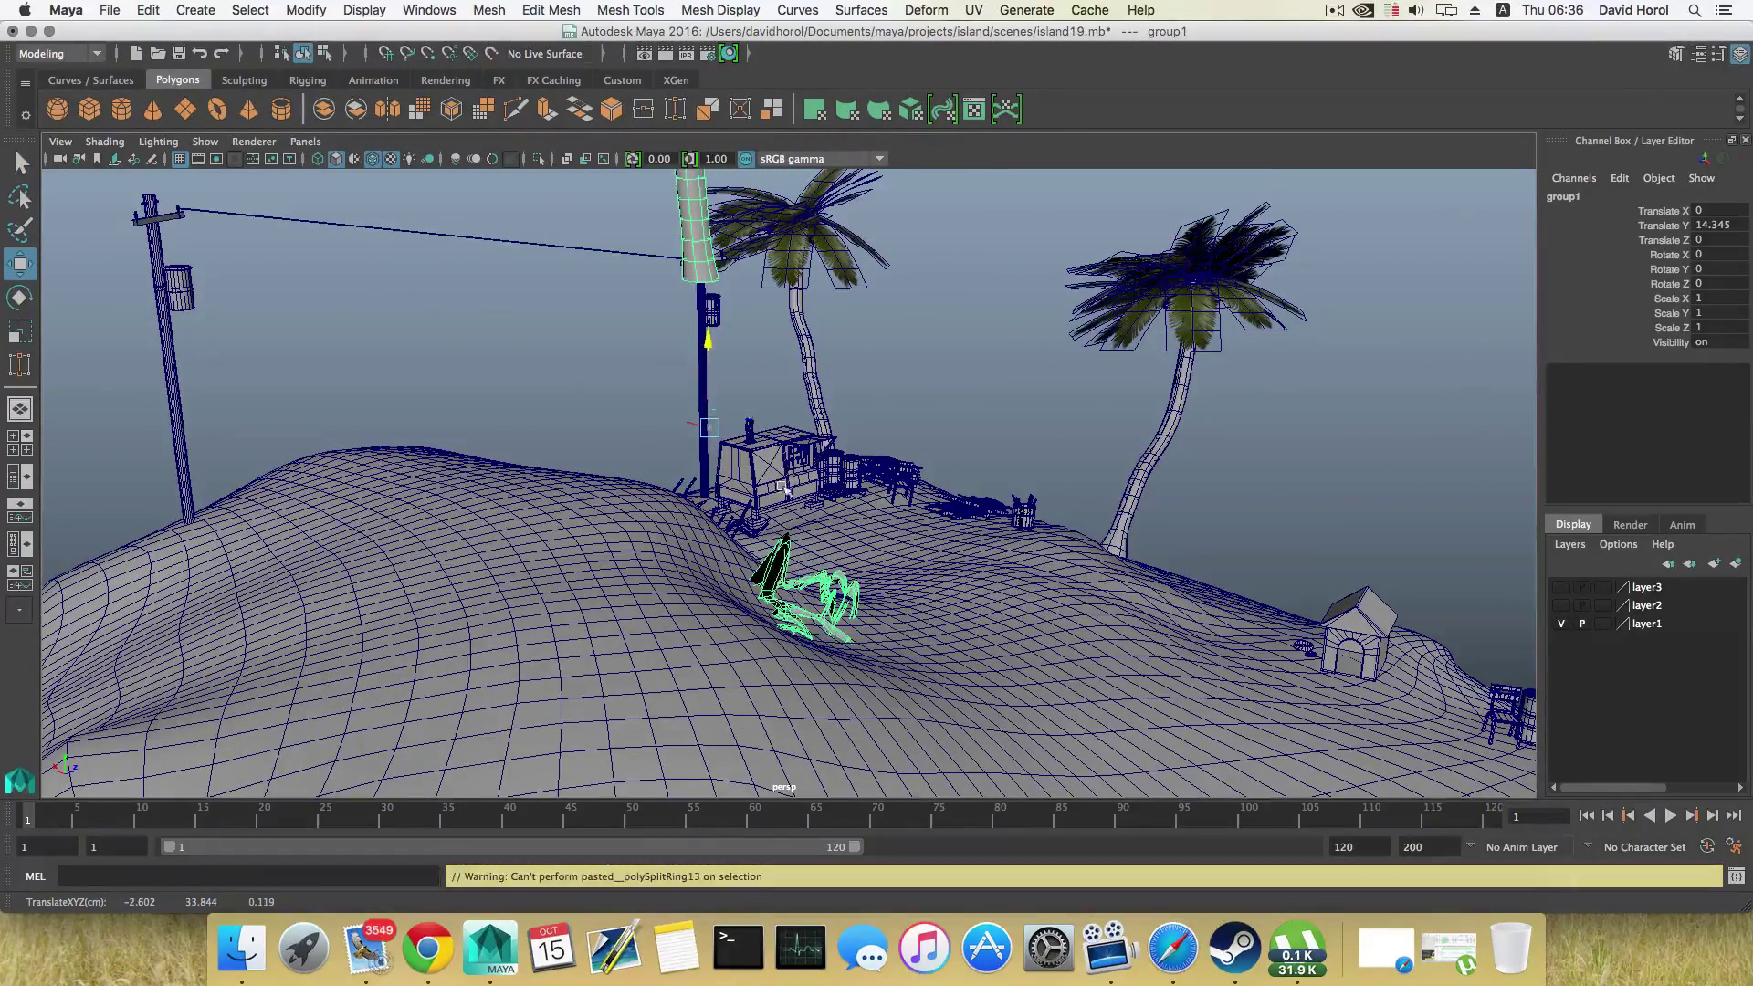
pyautogui.moveTo(785, 490); pyautogui.dragTo(797, 554)
pyautogui.hotkey('ctrl', 'z')
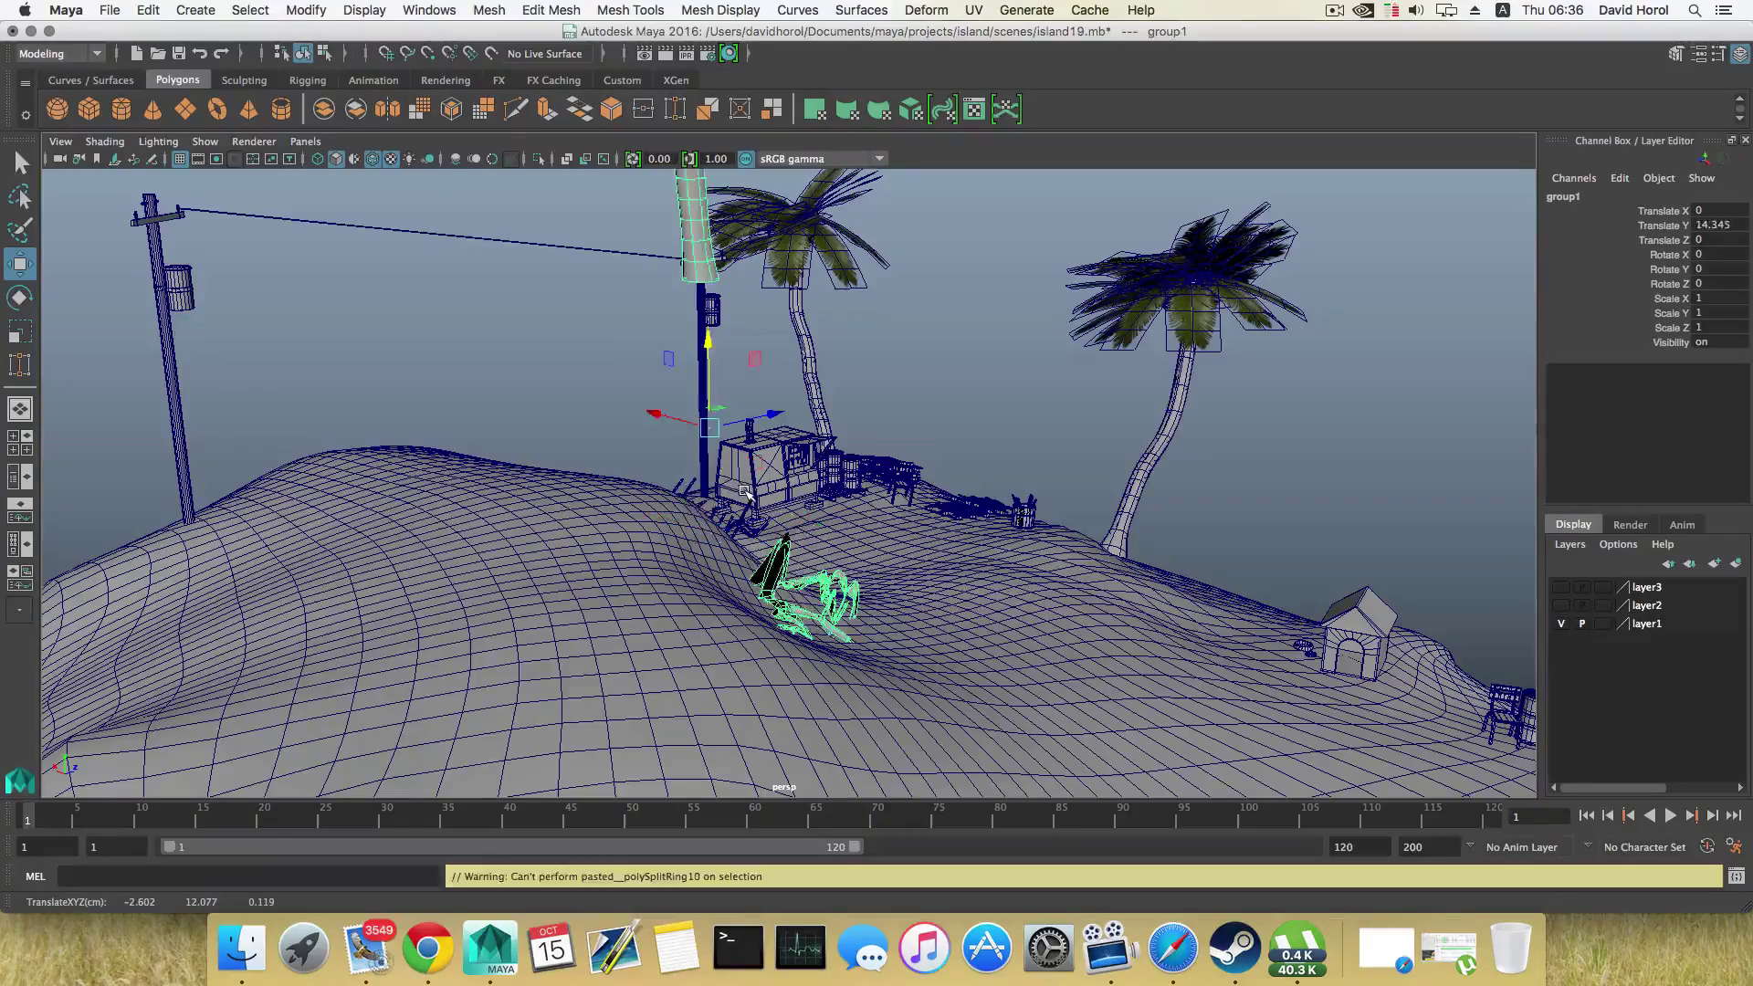
pyautogui.hotkey('ctrl', 'z')
pyautogui.scroll(-5, 774, 580)
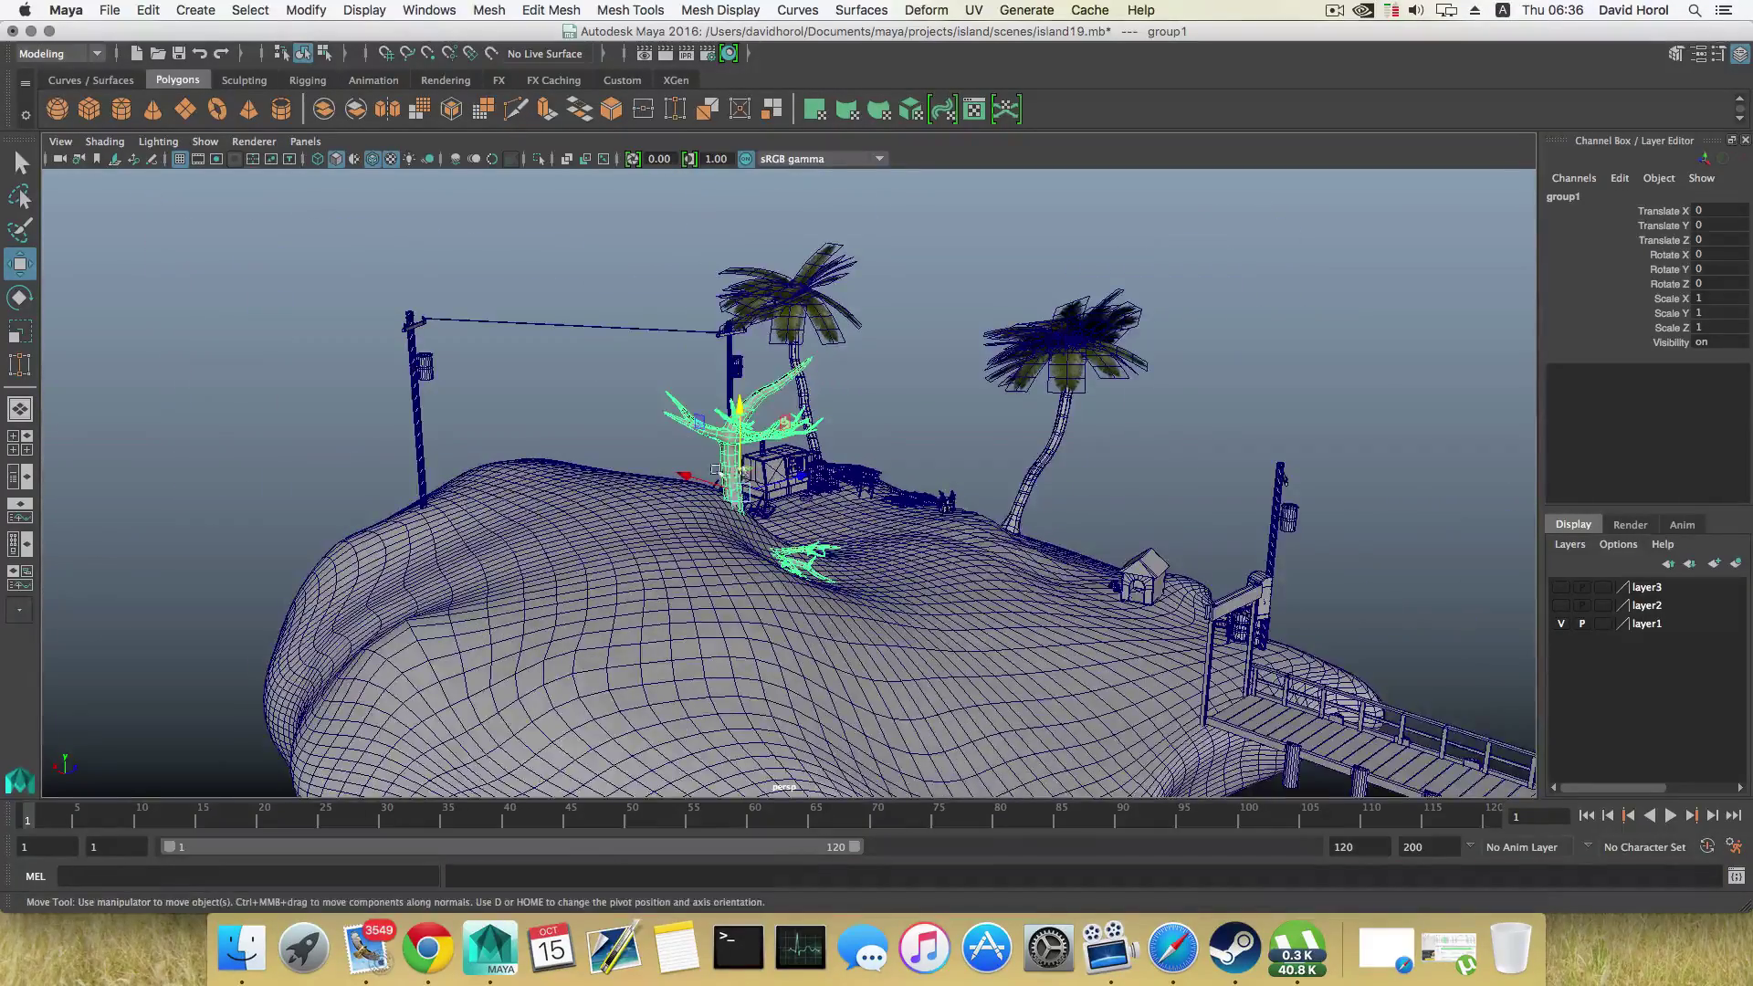
pyautogui.keyDown('alt'); pyautogui.moveTo(718, 471); pyautogui.dragTo(568, 359); pyautogui.keyUp('alt')
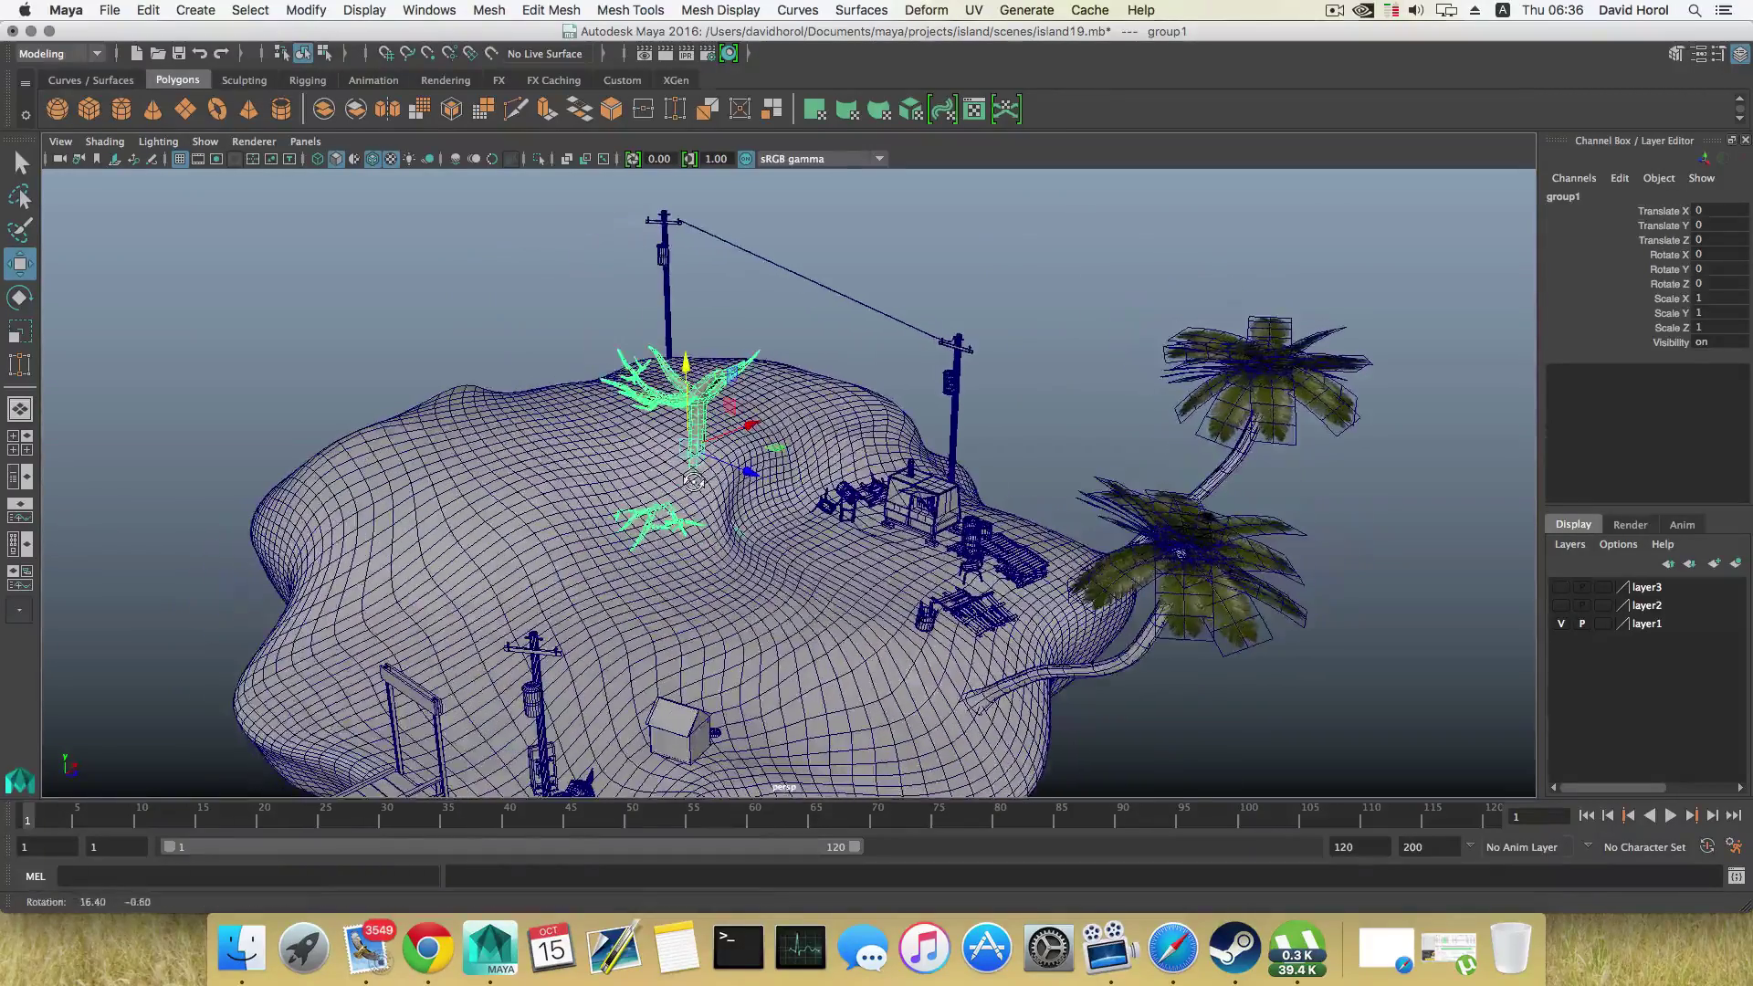
# Step: Select only the pasted tree mesh, move it to about X -62.2 and Z -94.1, and rotate it to -60 degrees around Y
pyautogui.click(353, 293)
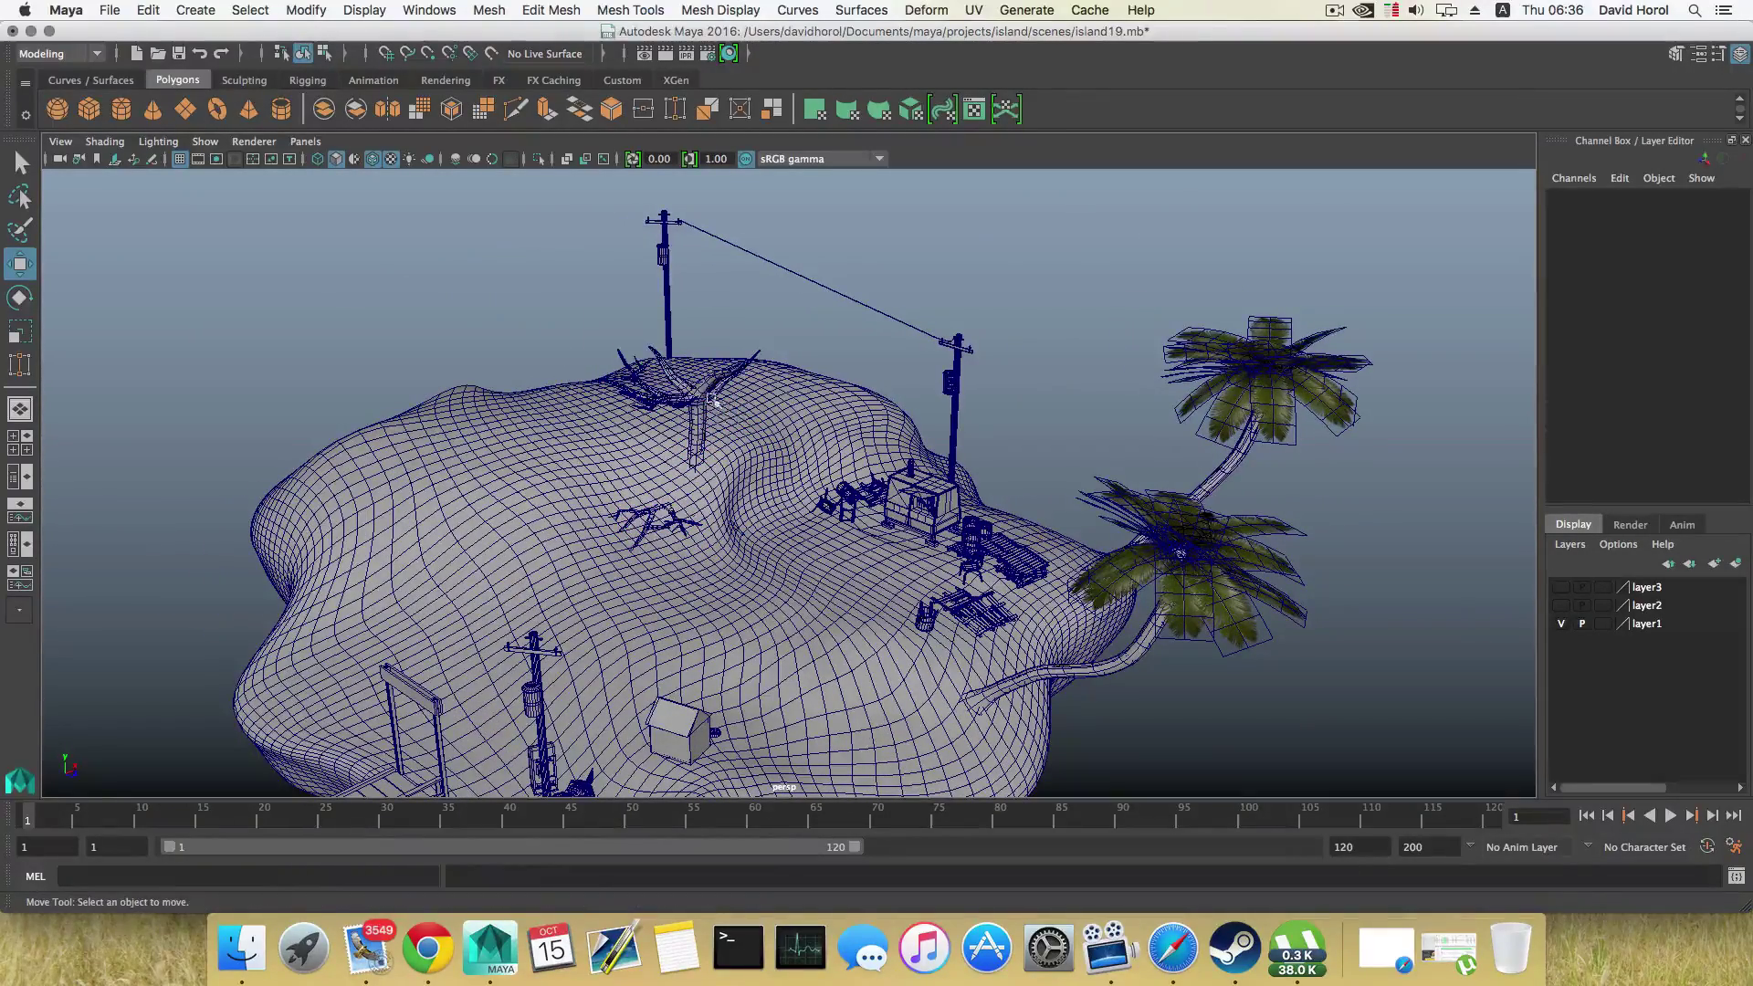
pyautogui.click(695, 422)
pyautogui.moveTo(693, 413); pyautogui.dragTo(566, 406)
pyautogui.hotkey('ctrl', 'z')
pyautogui.keyDown('alt'); pyautogui.moveTo(566, 406); pyautogui.dragTo(684, 402, button='right'); pyautogui.keyUp('alt')
pyautogui.keyDown('alt'); pyautogui.moveTo(684, 402); pyautogui.dragTo(712, 461, button='middle'); pyautogui.keyUp('alt')
pyautogui.keyDown('alt'); pyautogui.moveTo(712, 461); pyautogui.dragTo(545, 530); pyautogui.keyUp('alt')
pyautogui.press('e')
pyautogui.press('w')
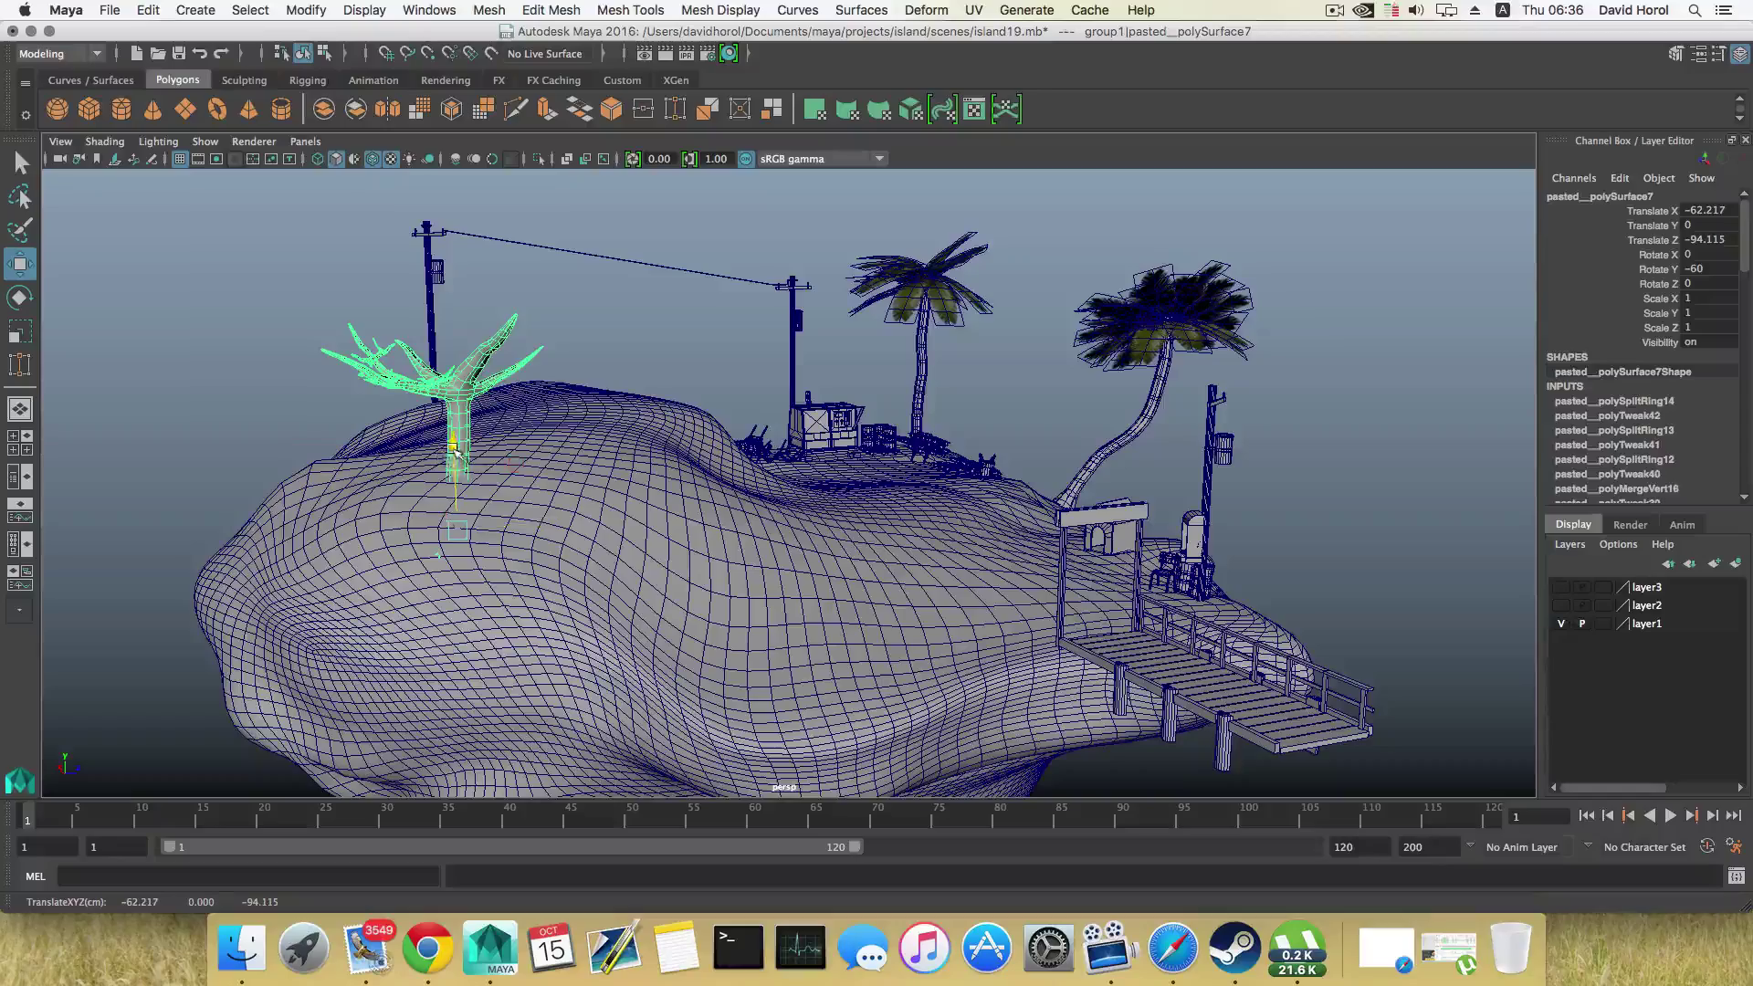
# Step: Raise the tree to about Y 13.9 and tilt it to rotations of about -15.7, -57.3 and 26 degrees in X, Y and Z
pyautogui.moveTo(456, 452); pyautogui.dragTo(292, 423)
pyautogui.press('e')
pyautogui.press('w')
pyautogui.keyDown('alt'); pyautogui.moveTo(326, 428); pyautogui.dragTo(327, 557, button='middle'); pyautogui.keyUp('alt')
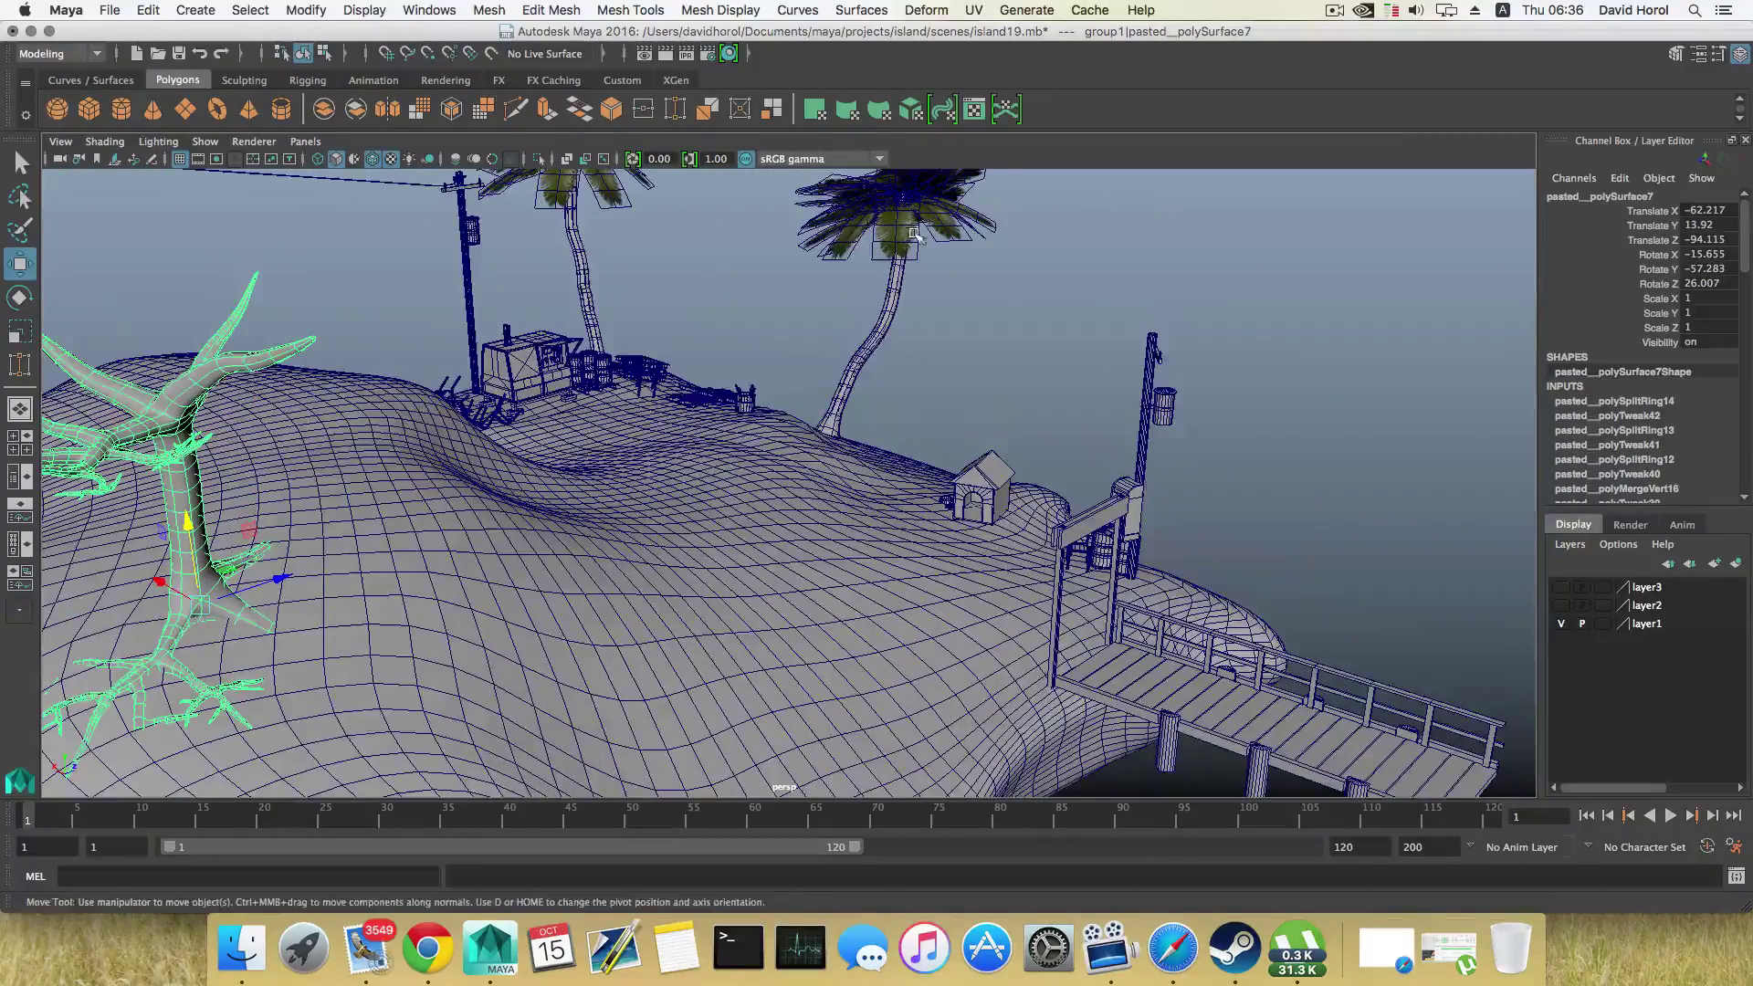
# Step: Tilt the tree to about -19 degrees around X and lower it to about Y 13.3 so the roots meet the hill
pyautogui.scroll(-3, 916, 236)
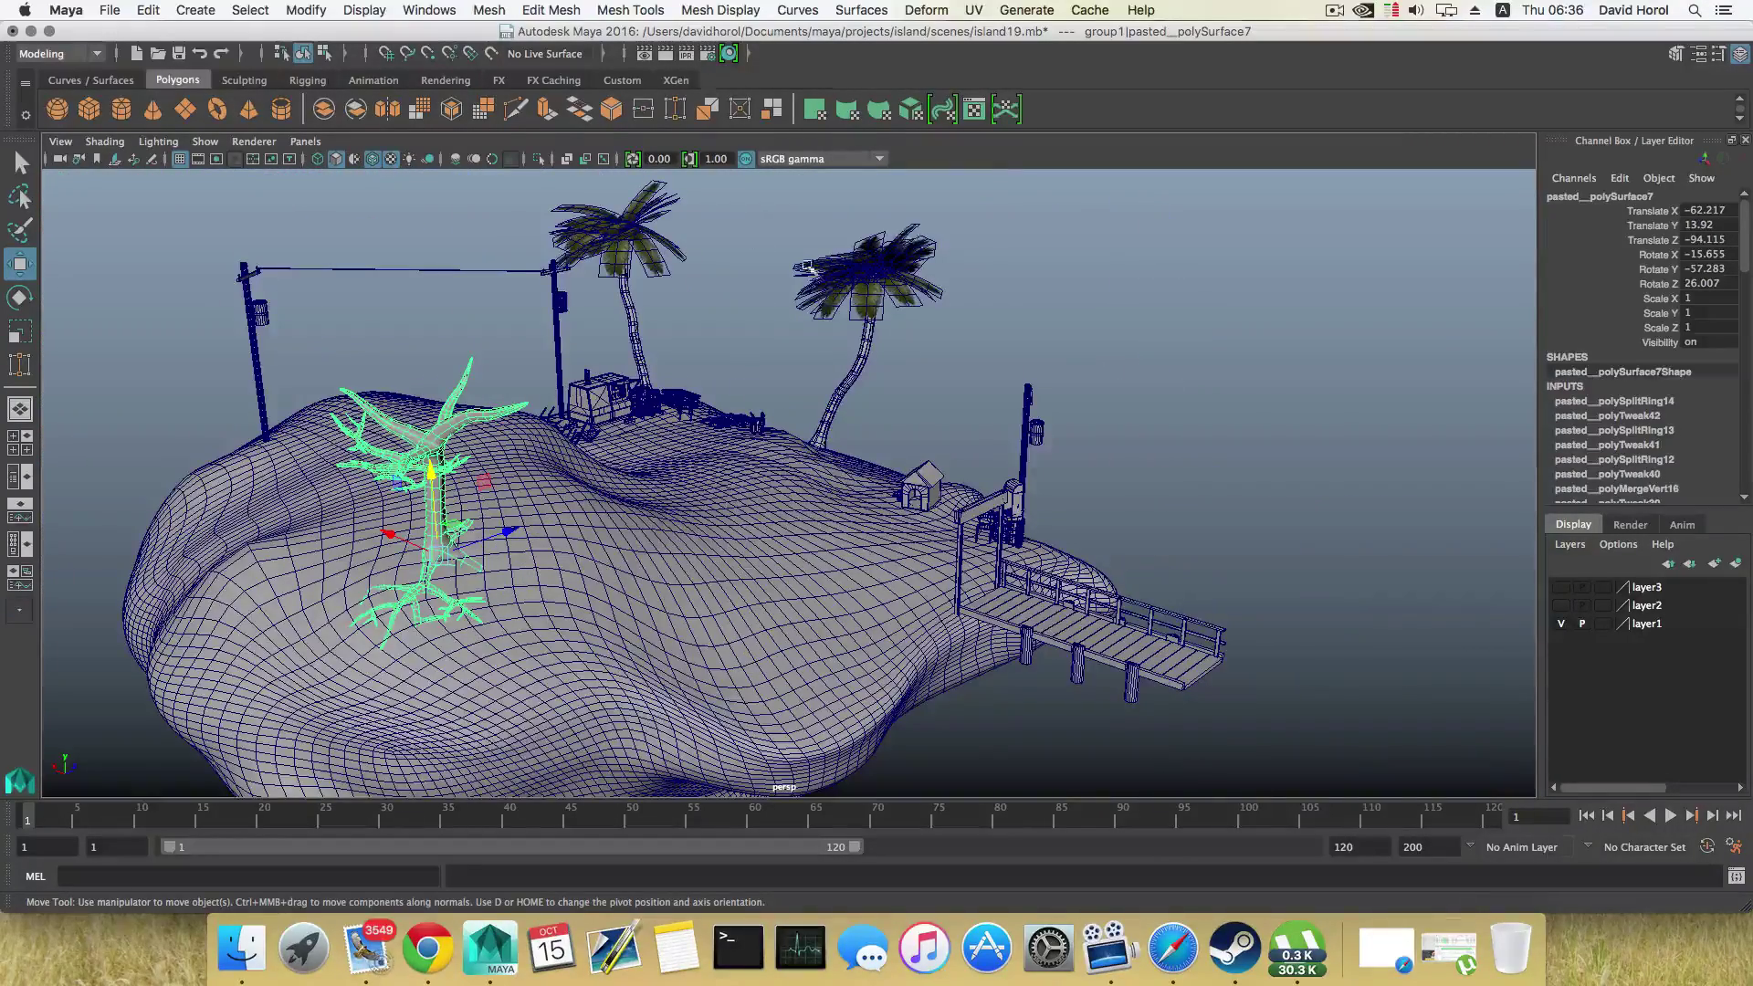
pyautogui.keyDown('alt'); pyautogui.moveTo(807, 266); pyautogui.dragTo(694, 239); pyautogui.keyUp('alt')
pyautogui.keyDown('alt'); pyautogui.moveTo(621, 438); pyautogui.dragTo(821, 438, button='middle'); pyautogui.keyUp('alt')
pyautogui.scroll(5, 821, 438)
pyautogui.keyDown('alt'); pyautogui.moveTo(642, 386); pyautogui.dragTo(778, 474); pyautogui.keyUp('alt')
pyautogui.press('e')
pyautogui.press('w')
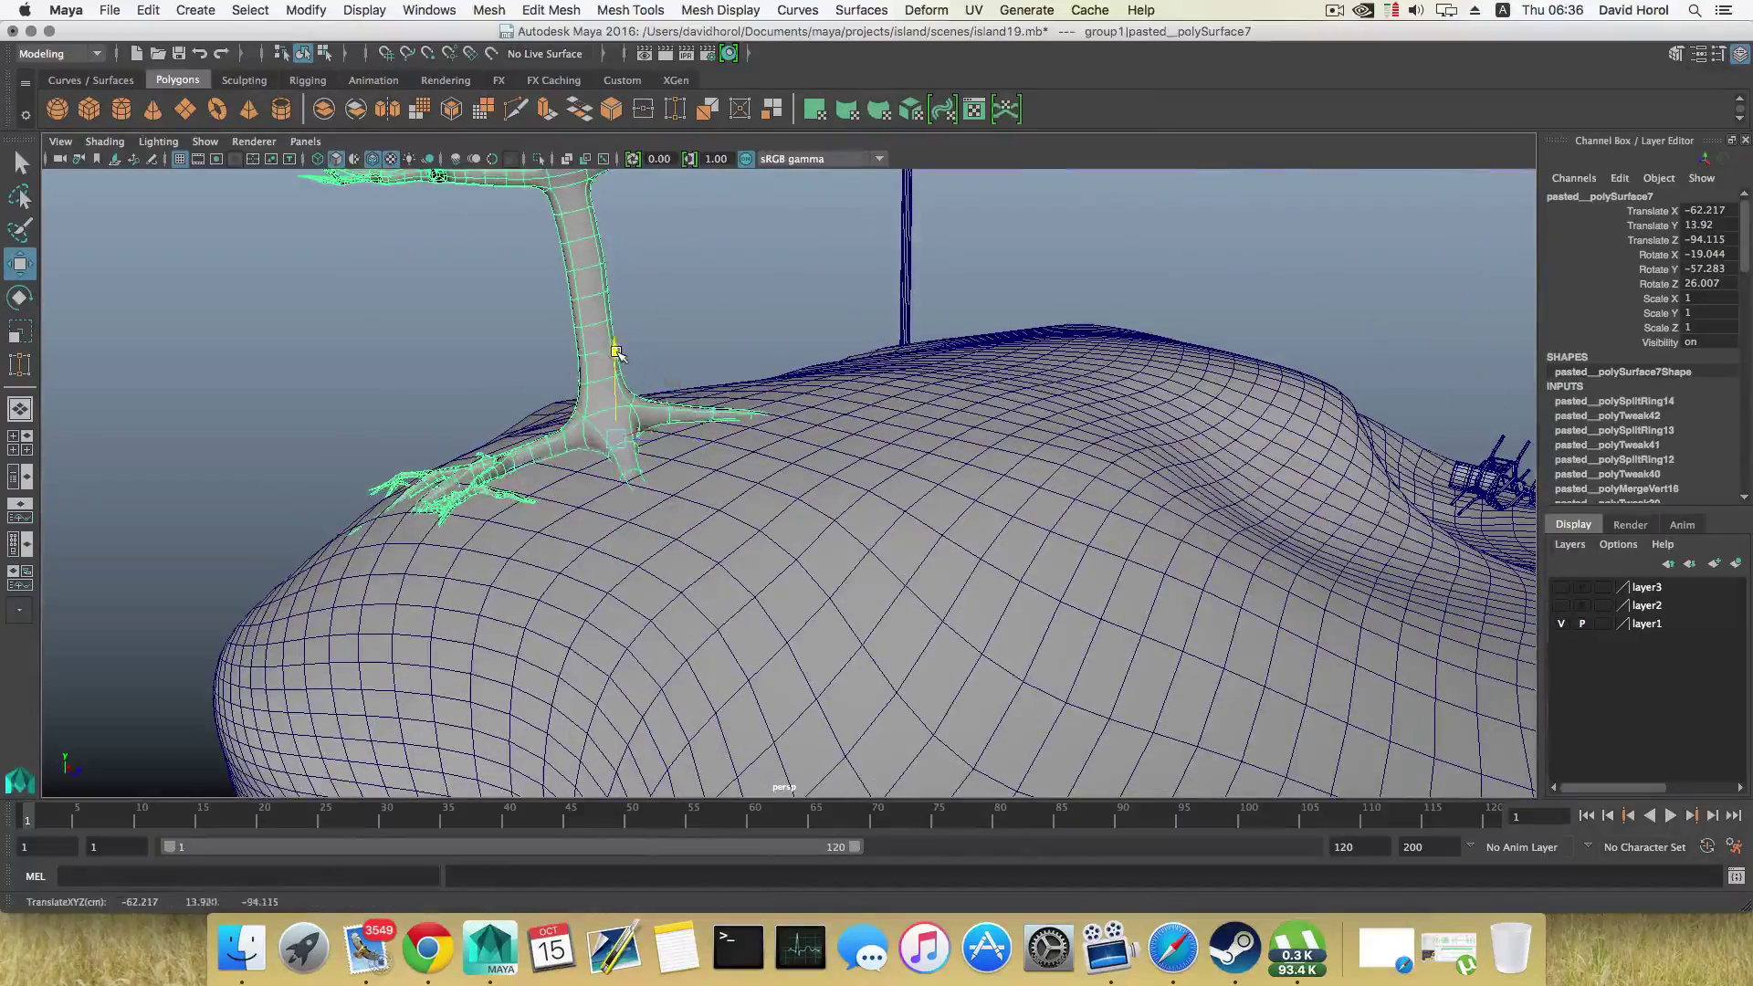
pyautogui.moveTo(616, 352); pyautogui.dragTo(861, 485)
pyautogui.scroll(-5, 574, 385)
pyautogui.keyDown('alt'); pyautogui.moveTo(584, 521); pyautogui.dragTo(604, 431, button='middle'); pyautogui.keyUp('alt')
pyautogui.moveTo(601, 465)
pyautogui.keyDown('alt'); pyautogui.mouseDown()
pyautogui.moveTo(594, 448)
pyautogui.moveTo(591, 479)
pyautogui.mouseUp(); pyautogui.keyUp('alt')
pyautogui.keyDown('alt'); pyautogui.moveTo(591, 479); pyautogui.dragTo(648, 426, button='middle'); pyautogui.keyUp('alt')
pyautogui.moveTo(648, 425); pyautogui.dragTo(498, 447, button='right')
pyautogui.press('F8')
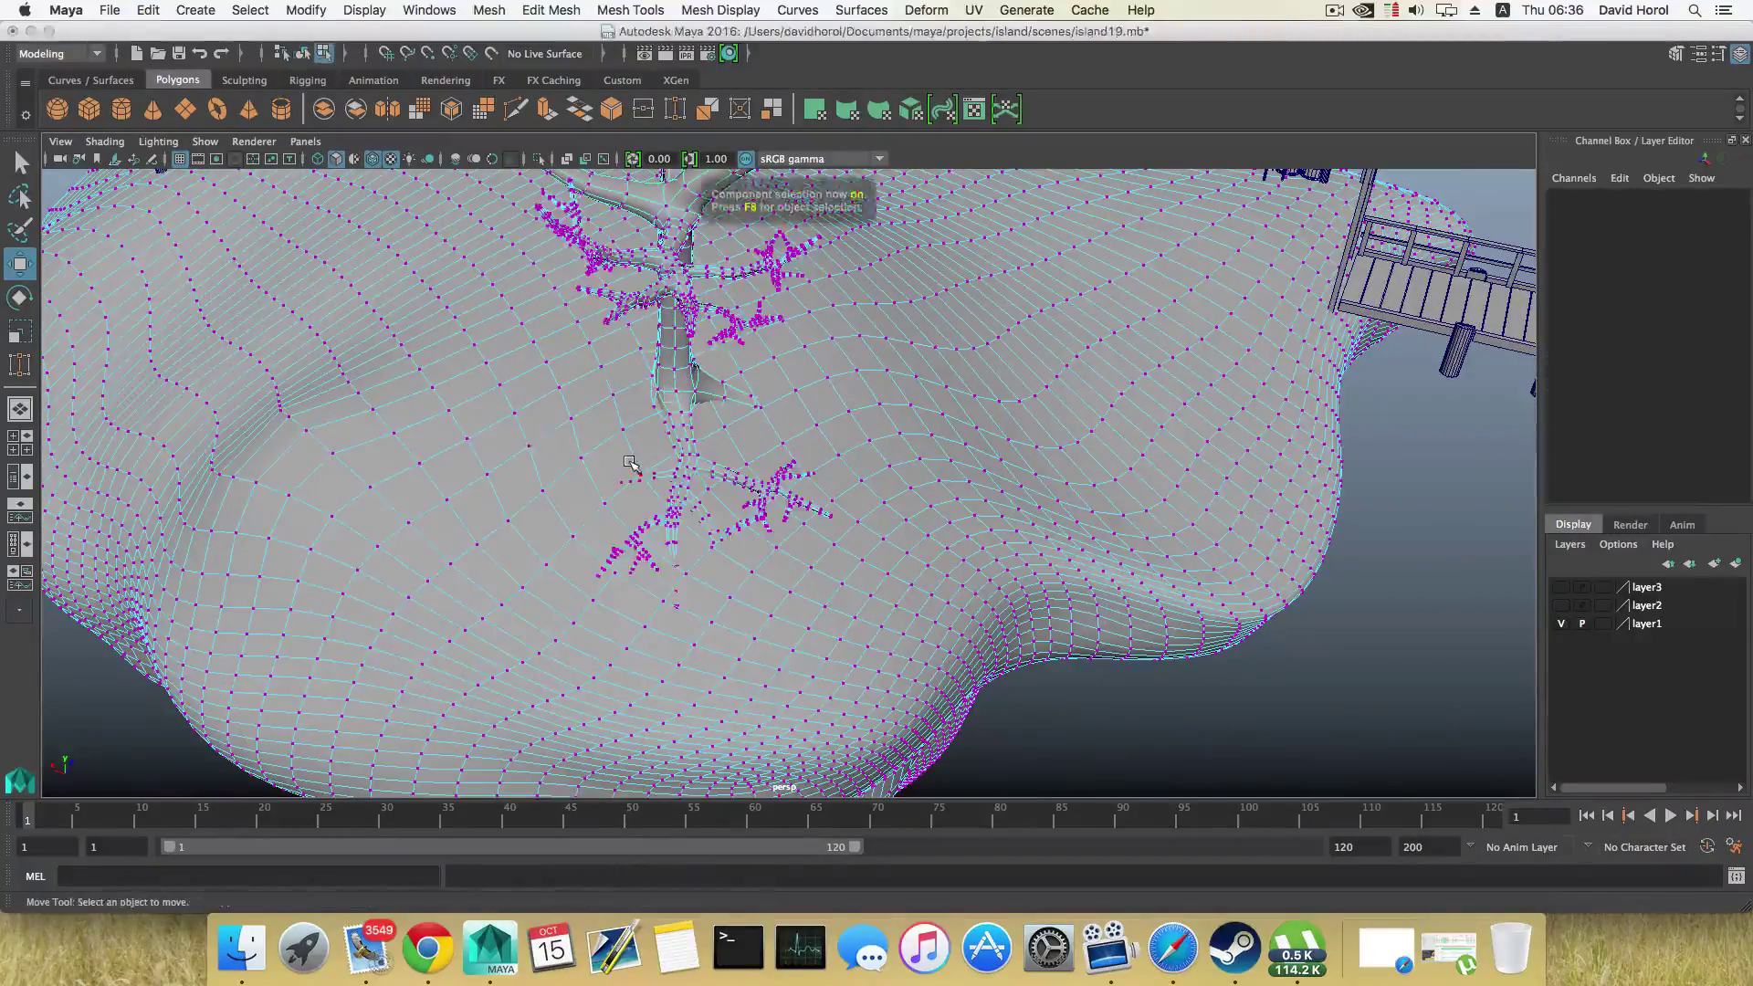
pyautogui.keyDown('alt'); pyautogui.moveTo(677, 496); pyautogui.dragTo(647, 429); pyautogui.keyUp('alt')
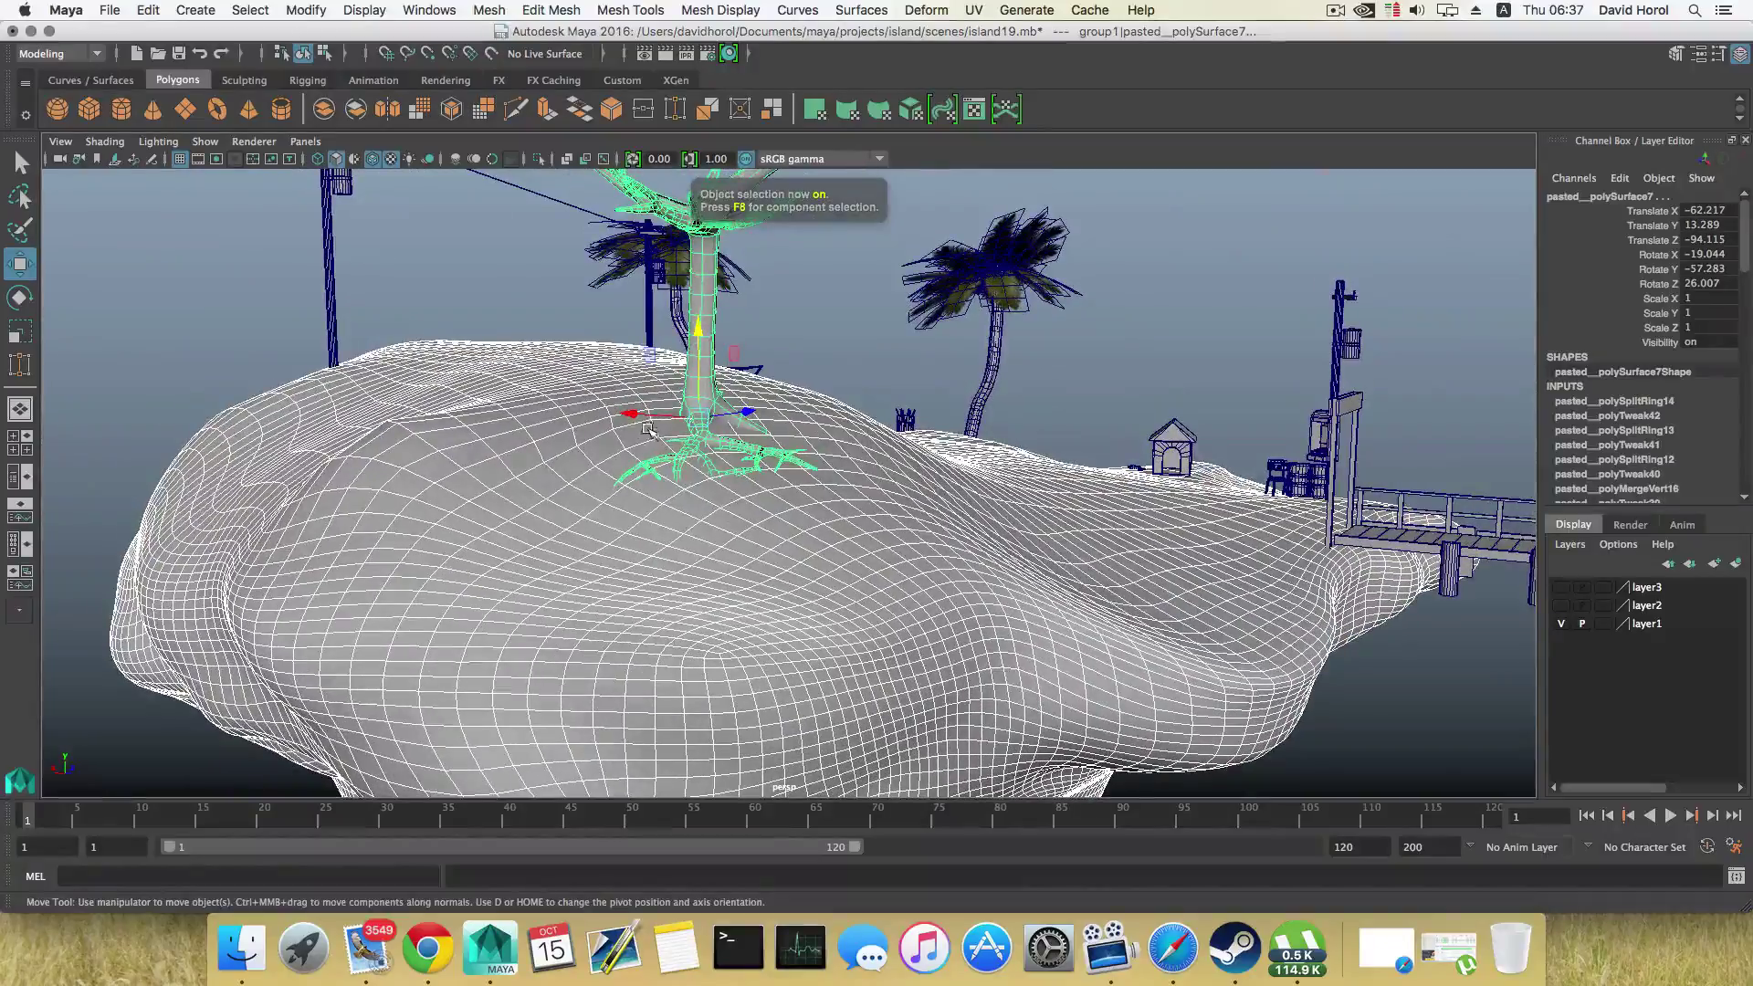
pyautogui.keyDown('alt'); pyautogui.moveTo(689, 488); pyautogui.dragTo(757, 394); pyautogui.keyUp('alt')
pyautogui.press('e')
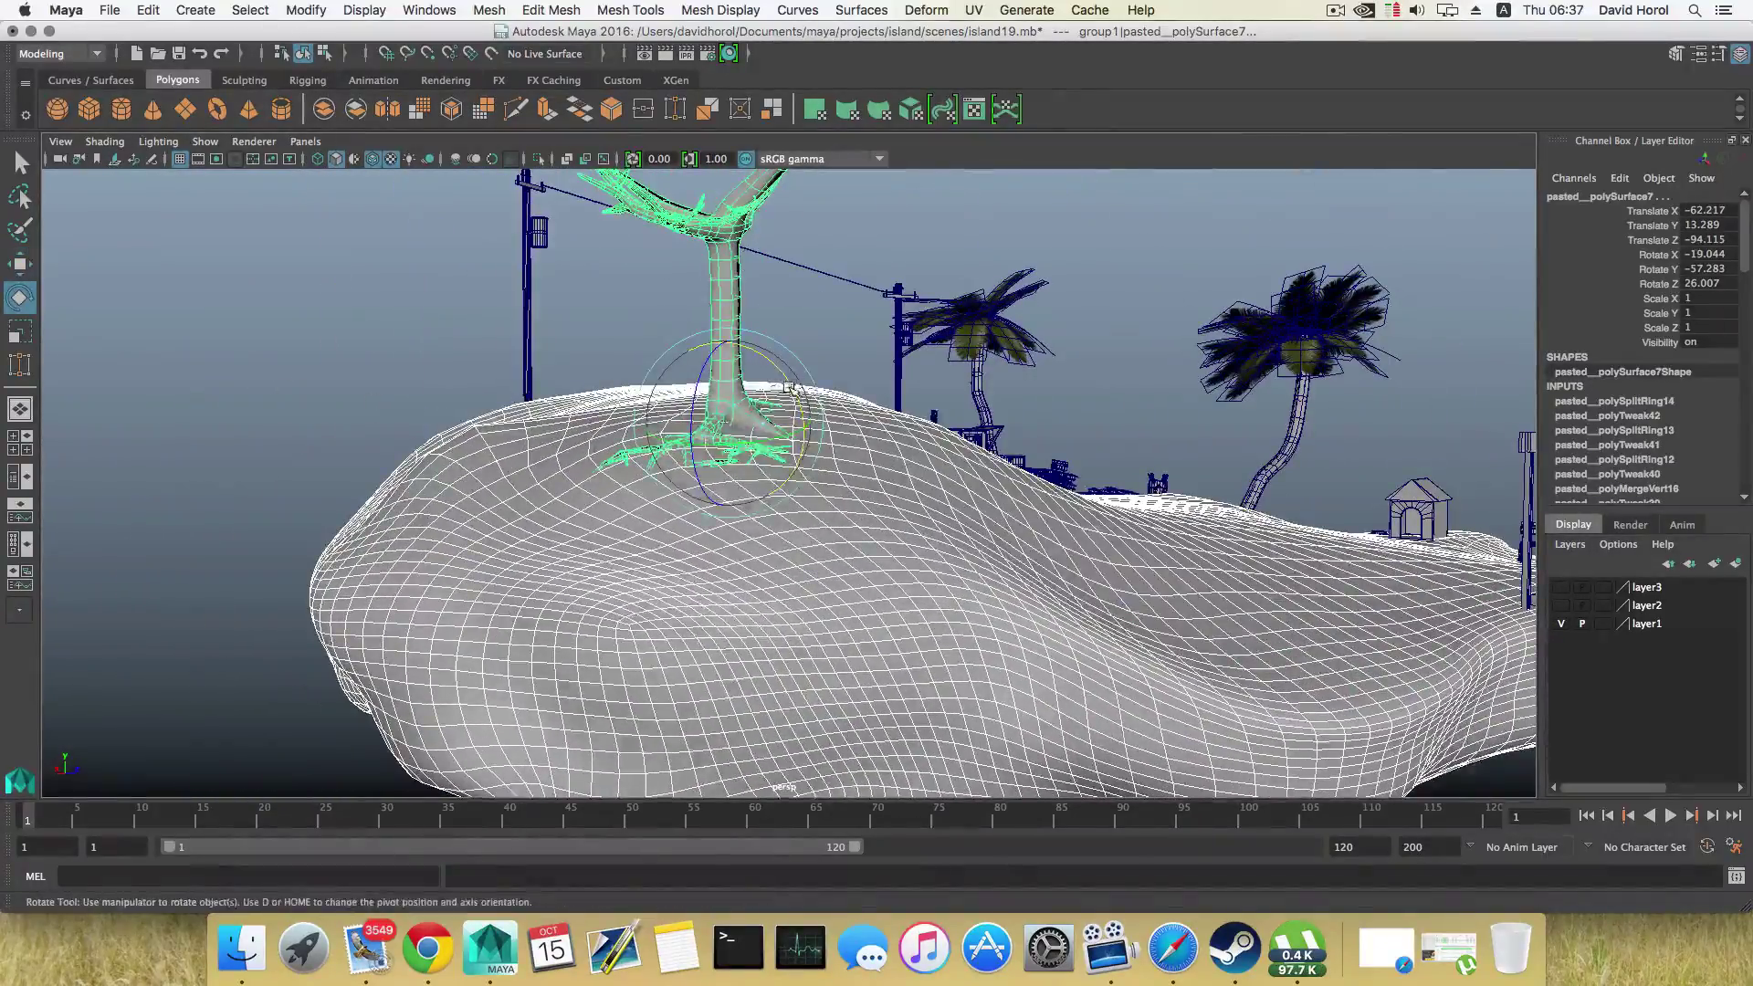
pyautogui.press('z')
# Step: Select only the tree and rotate it to about -12.6, -57.3 and 27.2 degrees in X, Y and Z
pyautogui.click(718, 253)
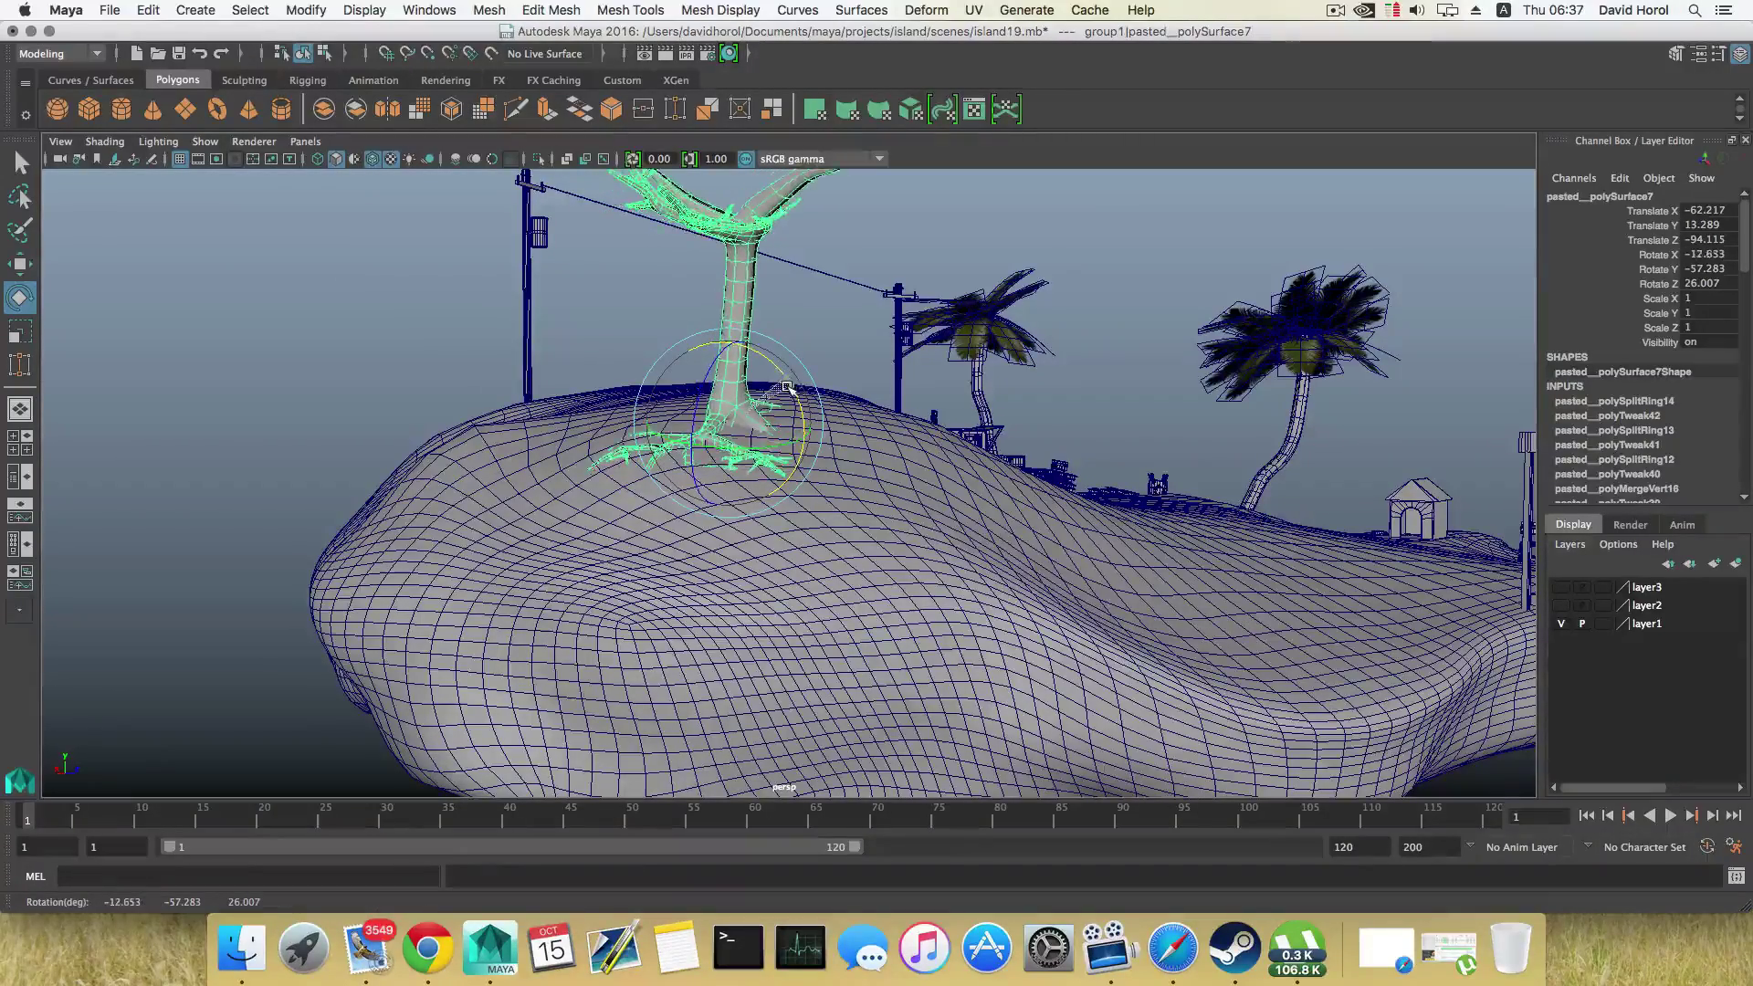
pyautogui.moveTo(787, 388); pyautogui.dragTo(714, 391)
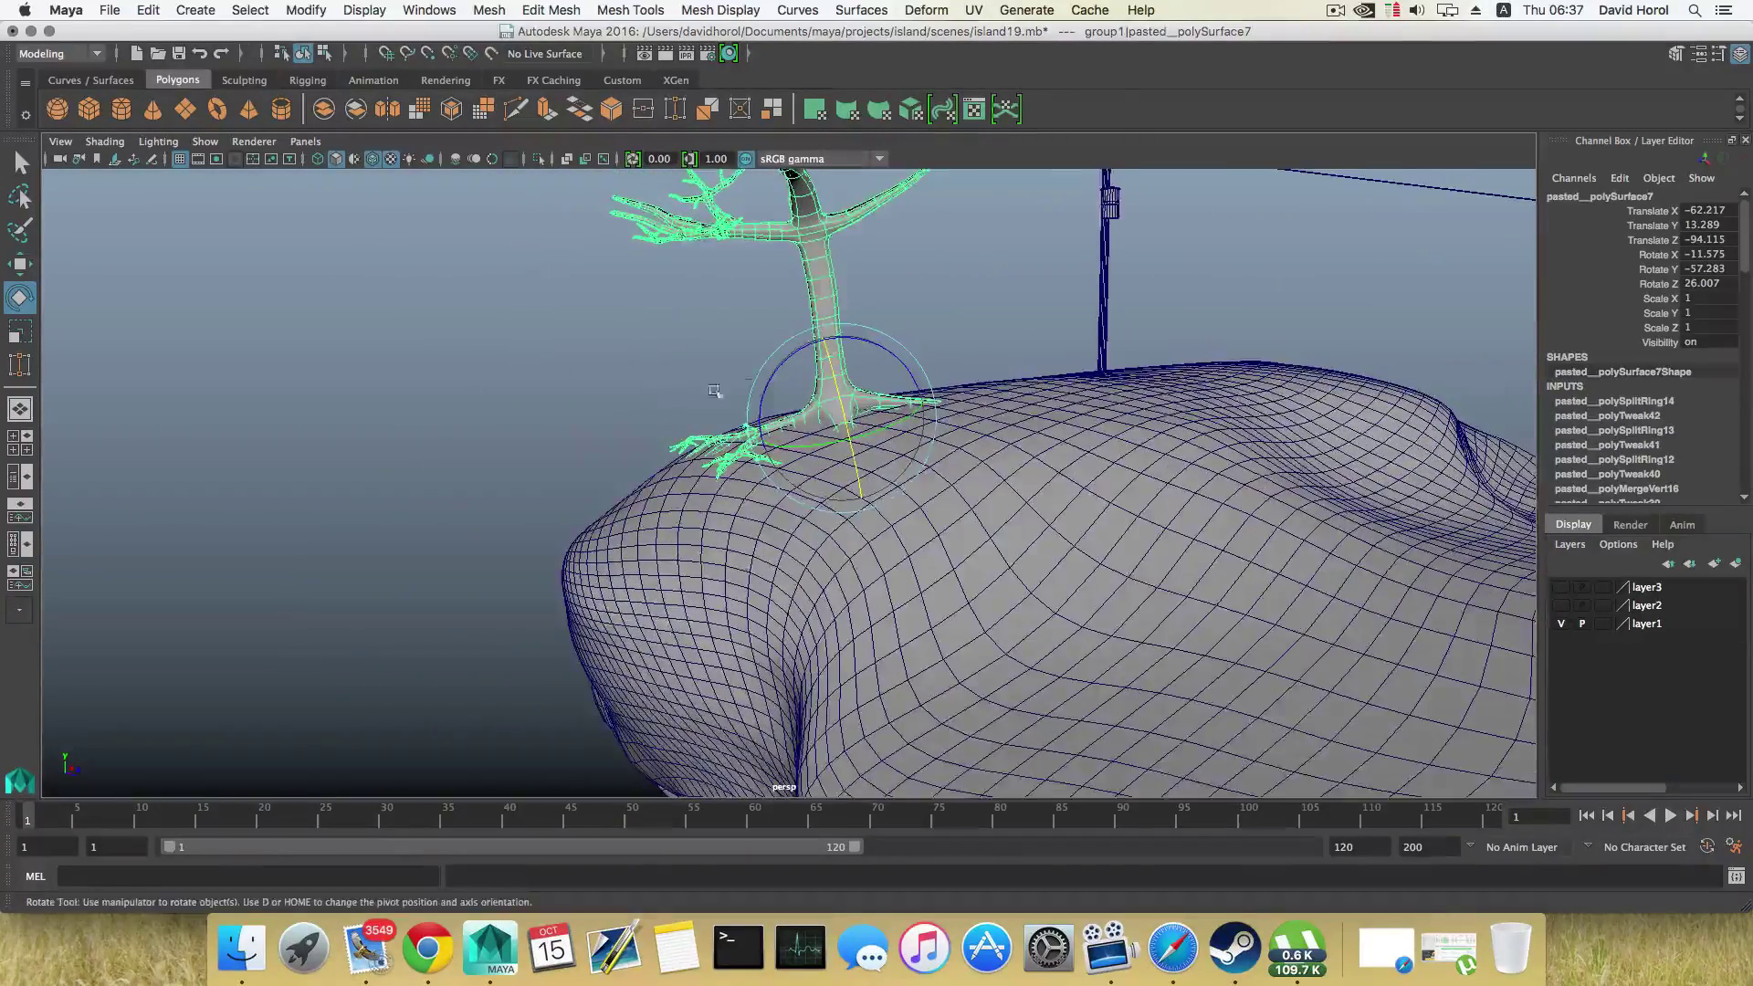
pyautogui.moveTo(852, 349); pyautogui.dragTo(850, 343)
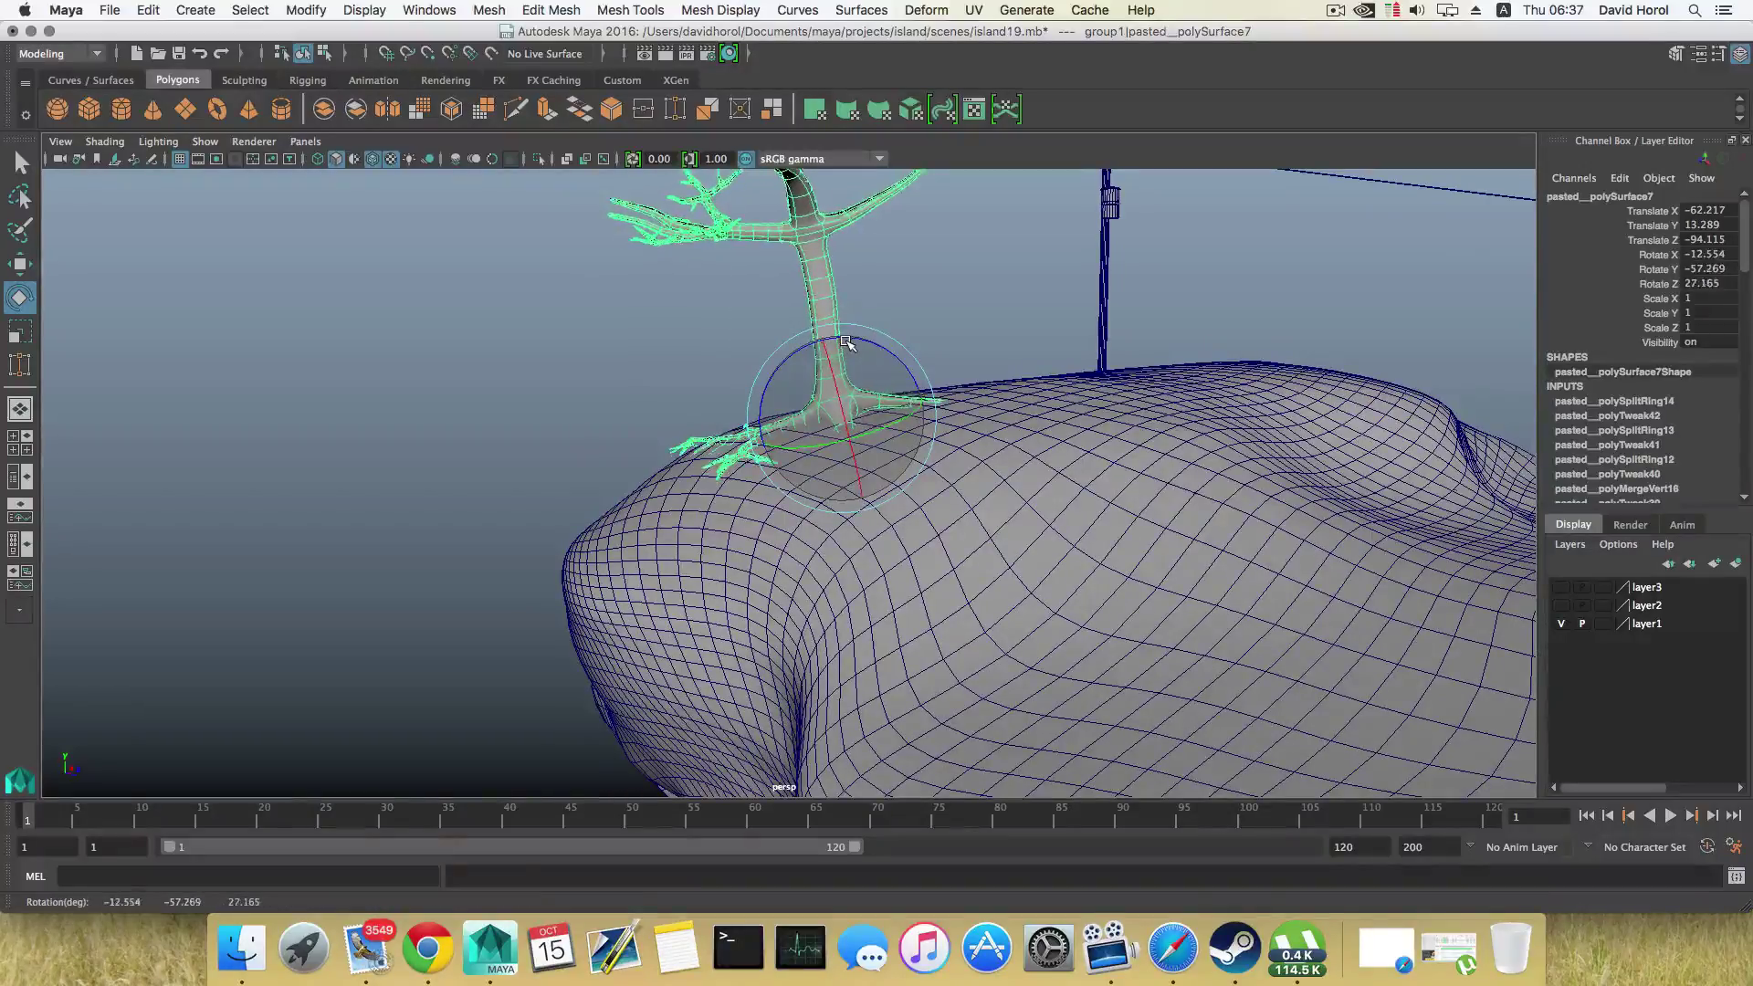
pyautogui.keyDown('alt'); pyautogui.moveTo(705, 438); pyautogui.dragTo(648, 476); pyautogui.keyUp('alt')
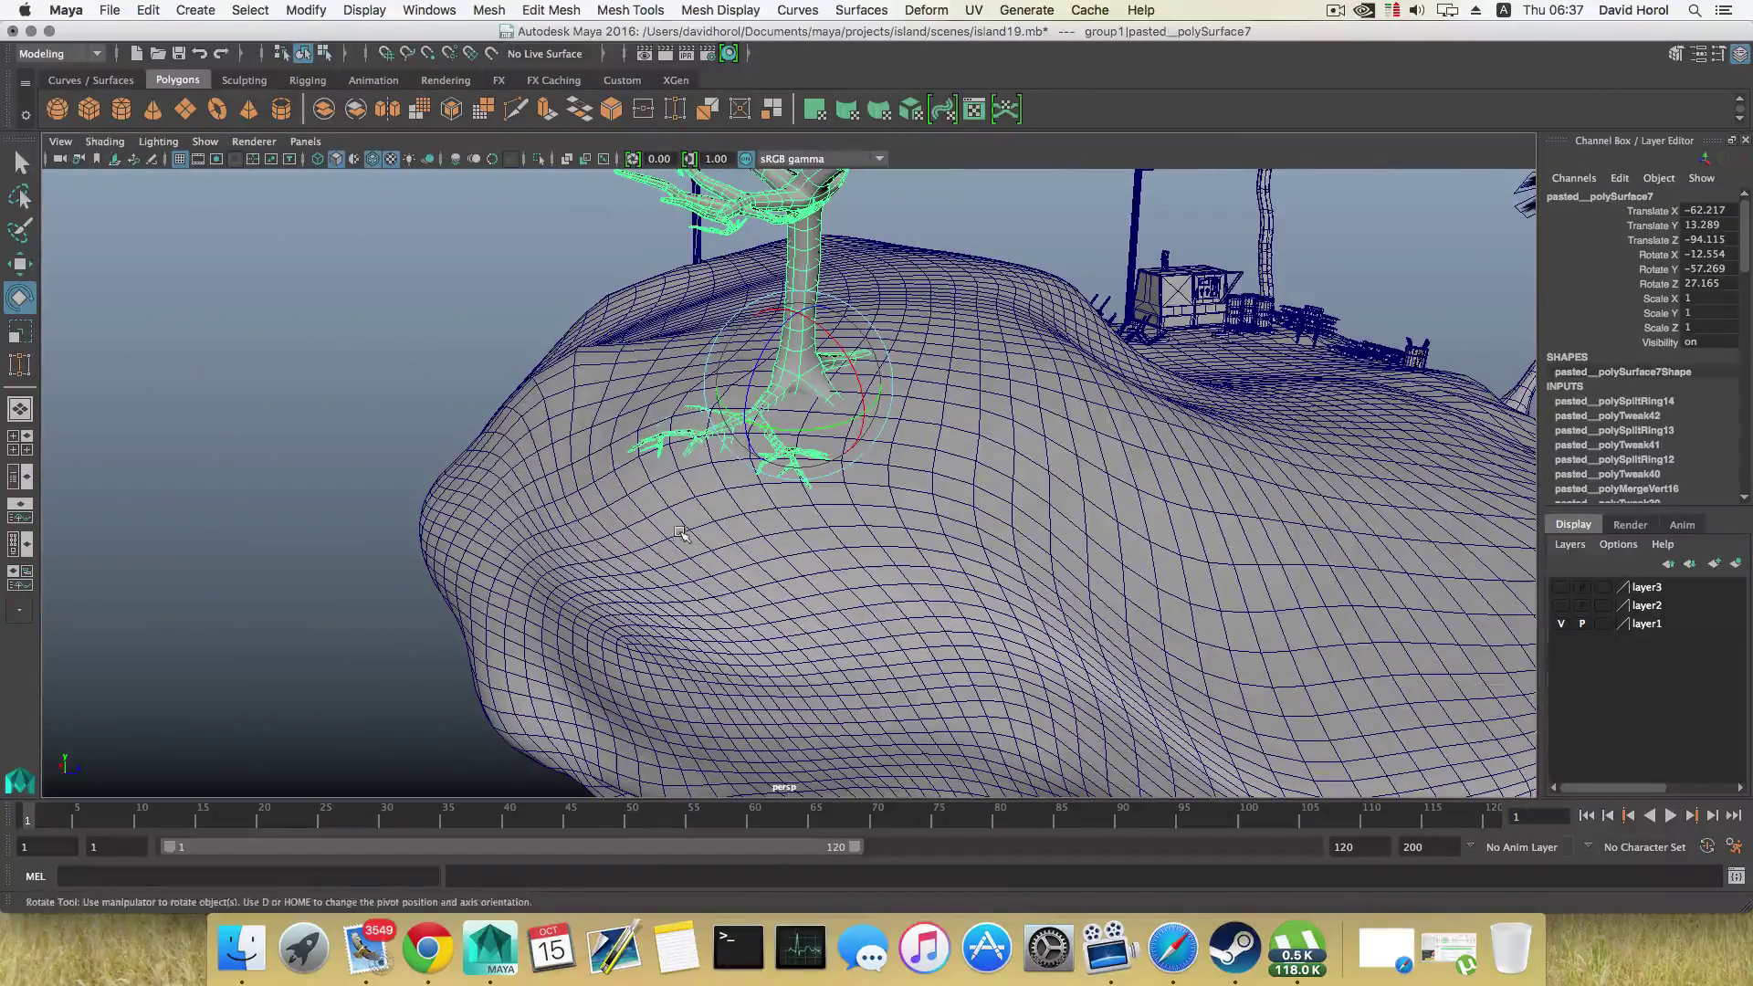
# Step: Set the island's display layer, layer1, to template so the roots inside the hill can be seen
pyautogui.click(767, 542)
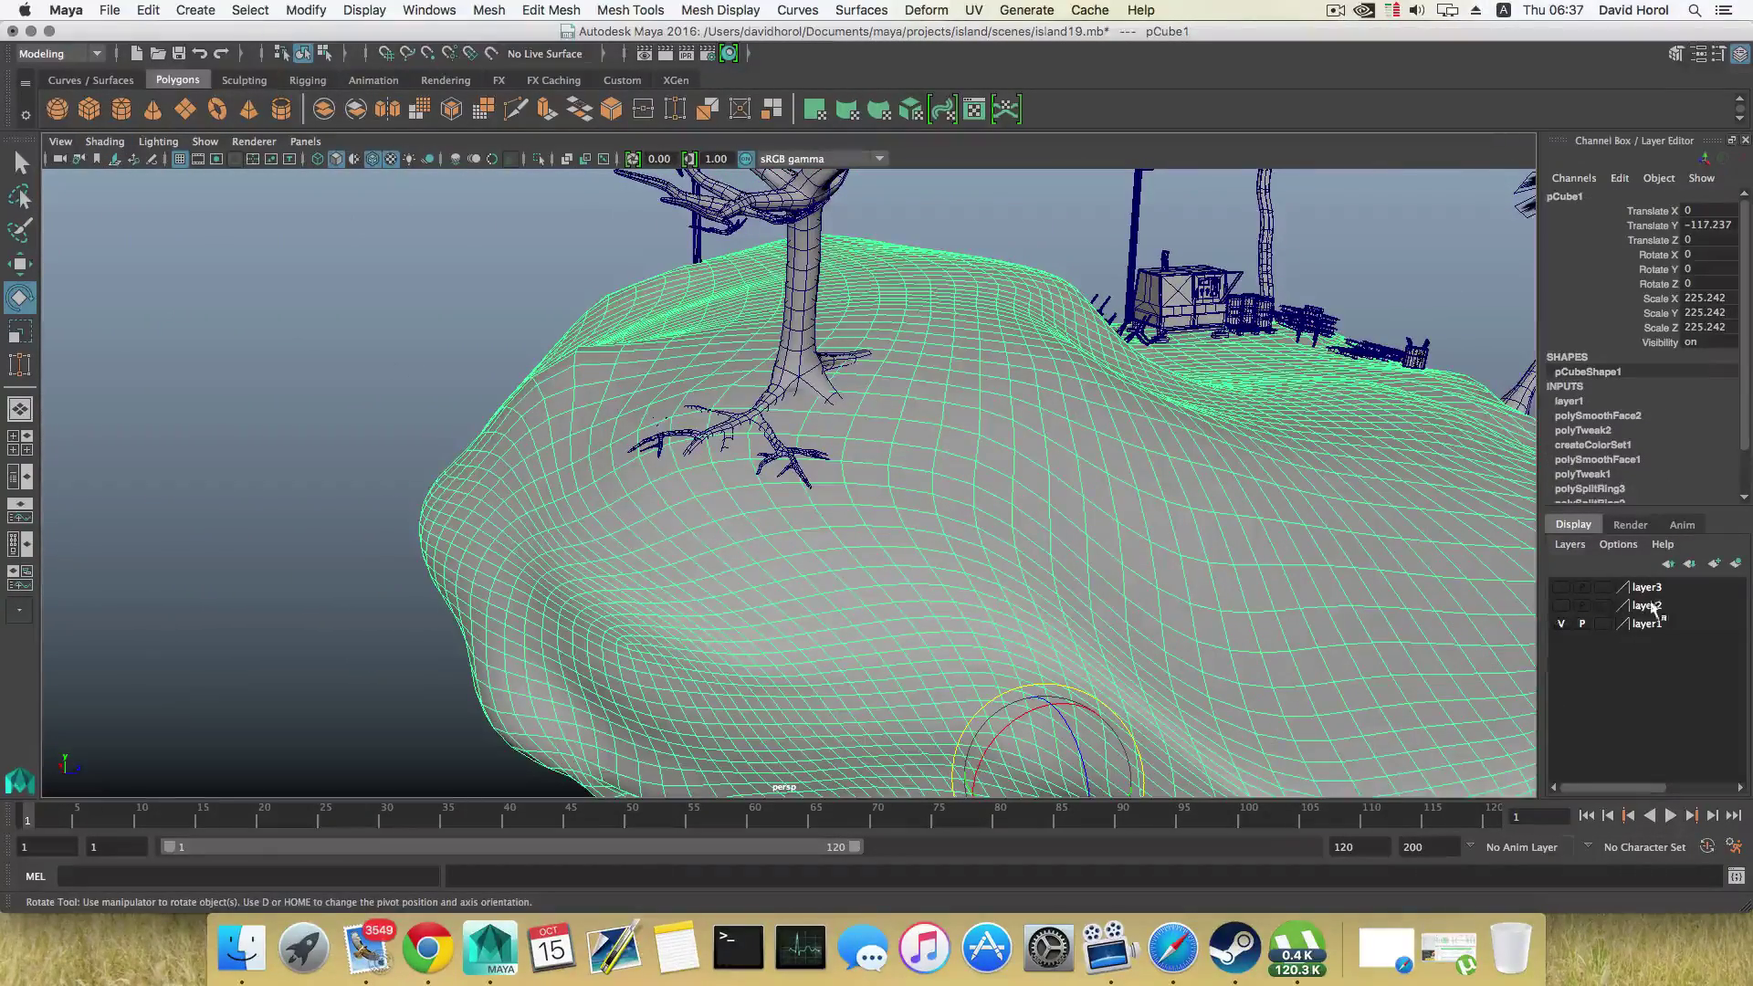
pyautogui.click(1604, 622)
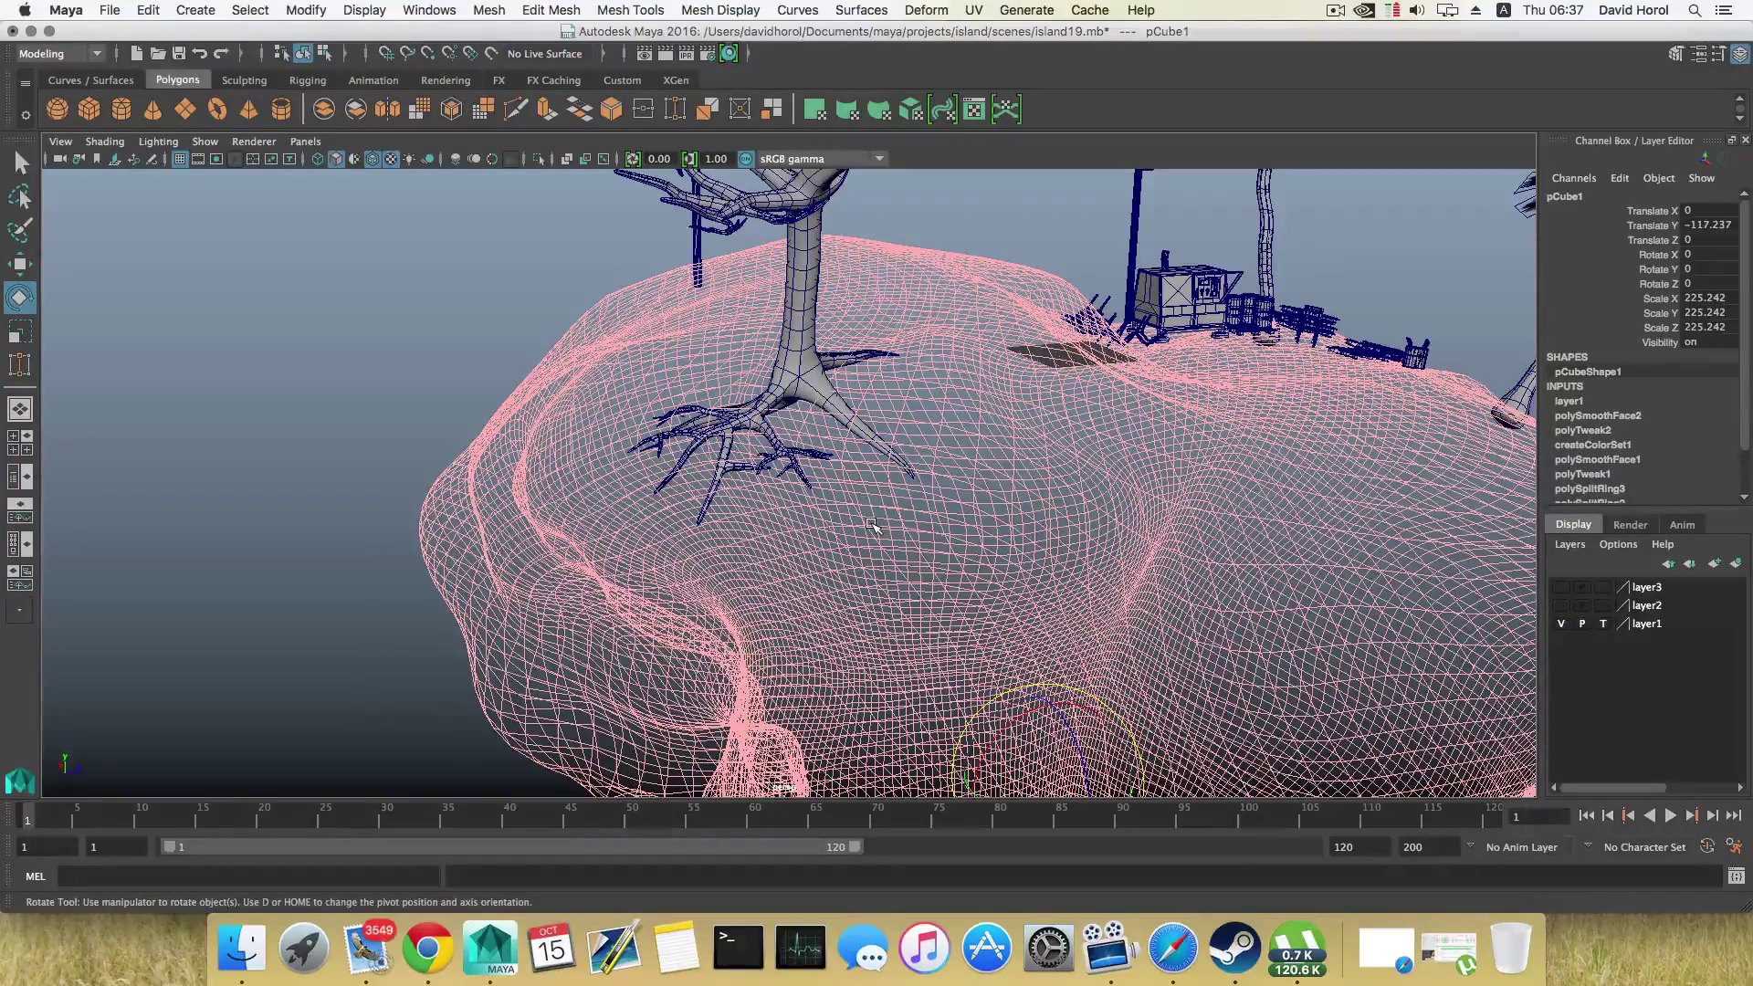
pyautogui.keyDown('alt'); pyautogui.moveTo(828, 505); pyautogui.dragTo(748, 518); pyautogui.keyUp('alt')
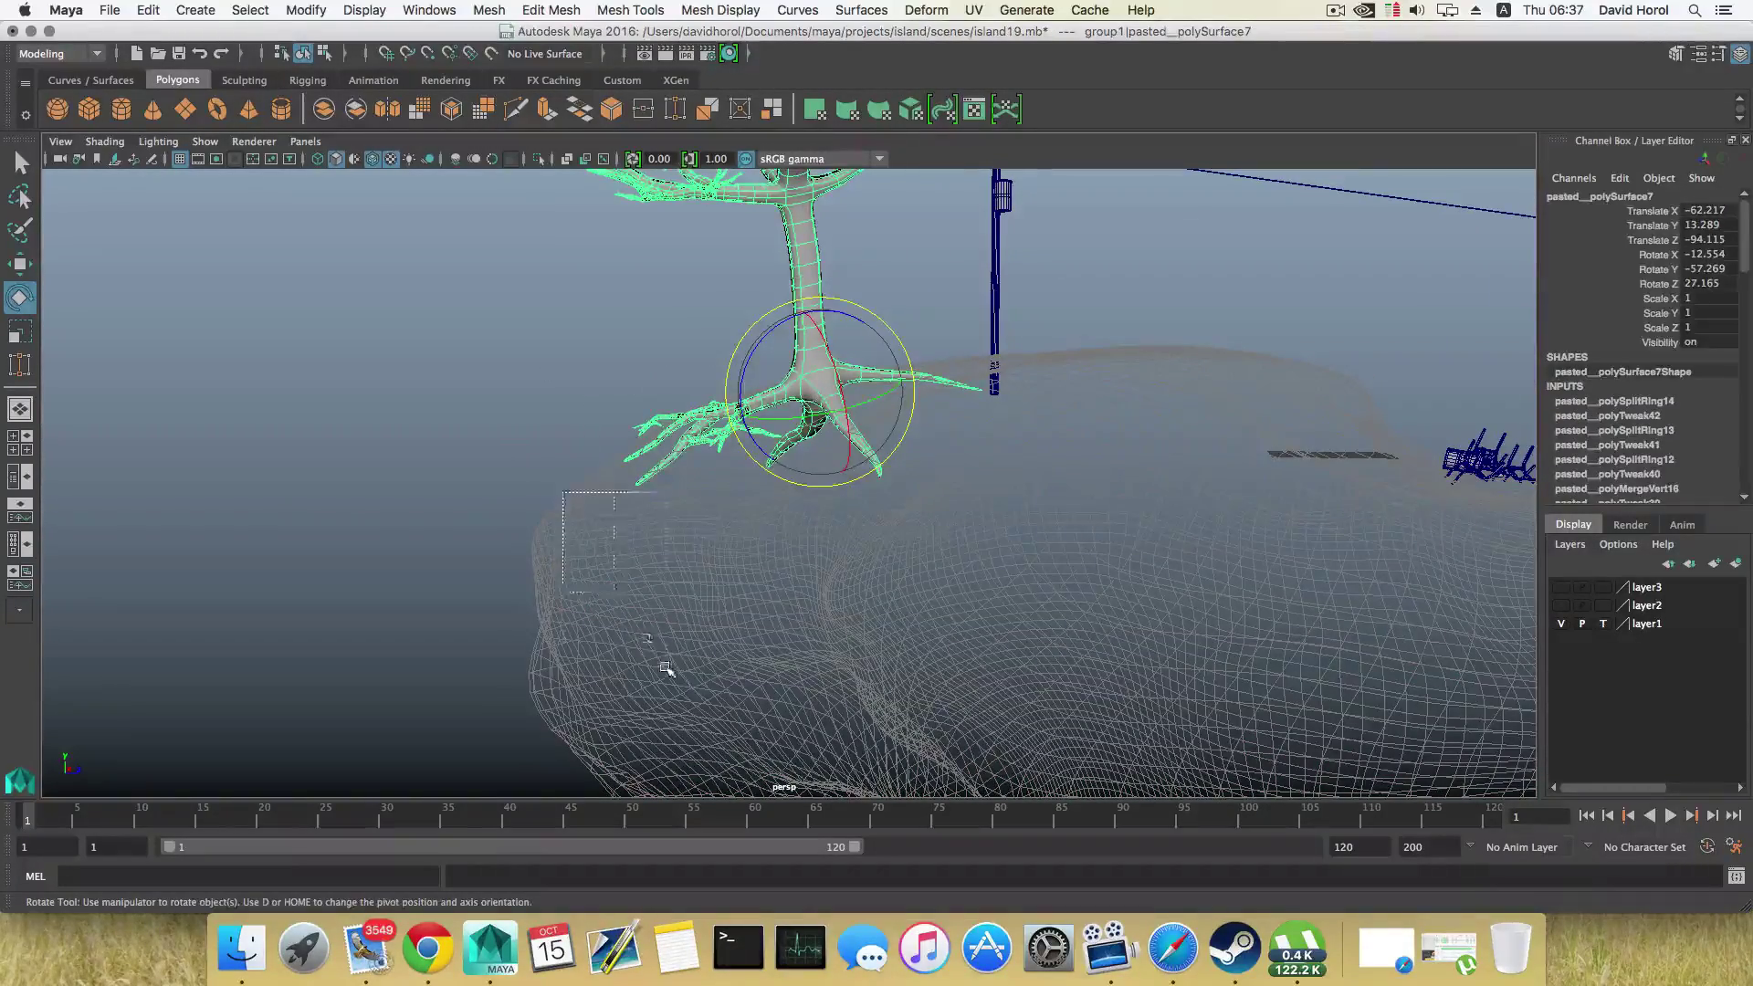
# Step: Select the vertices of the tree's branching root in vertex mode and lower them to about Y 4.8
pyautogui.moveTo(666, 671); pyautogui.dragTo(754, 645)
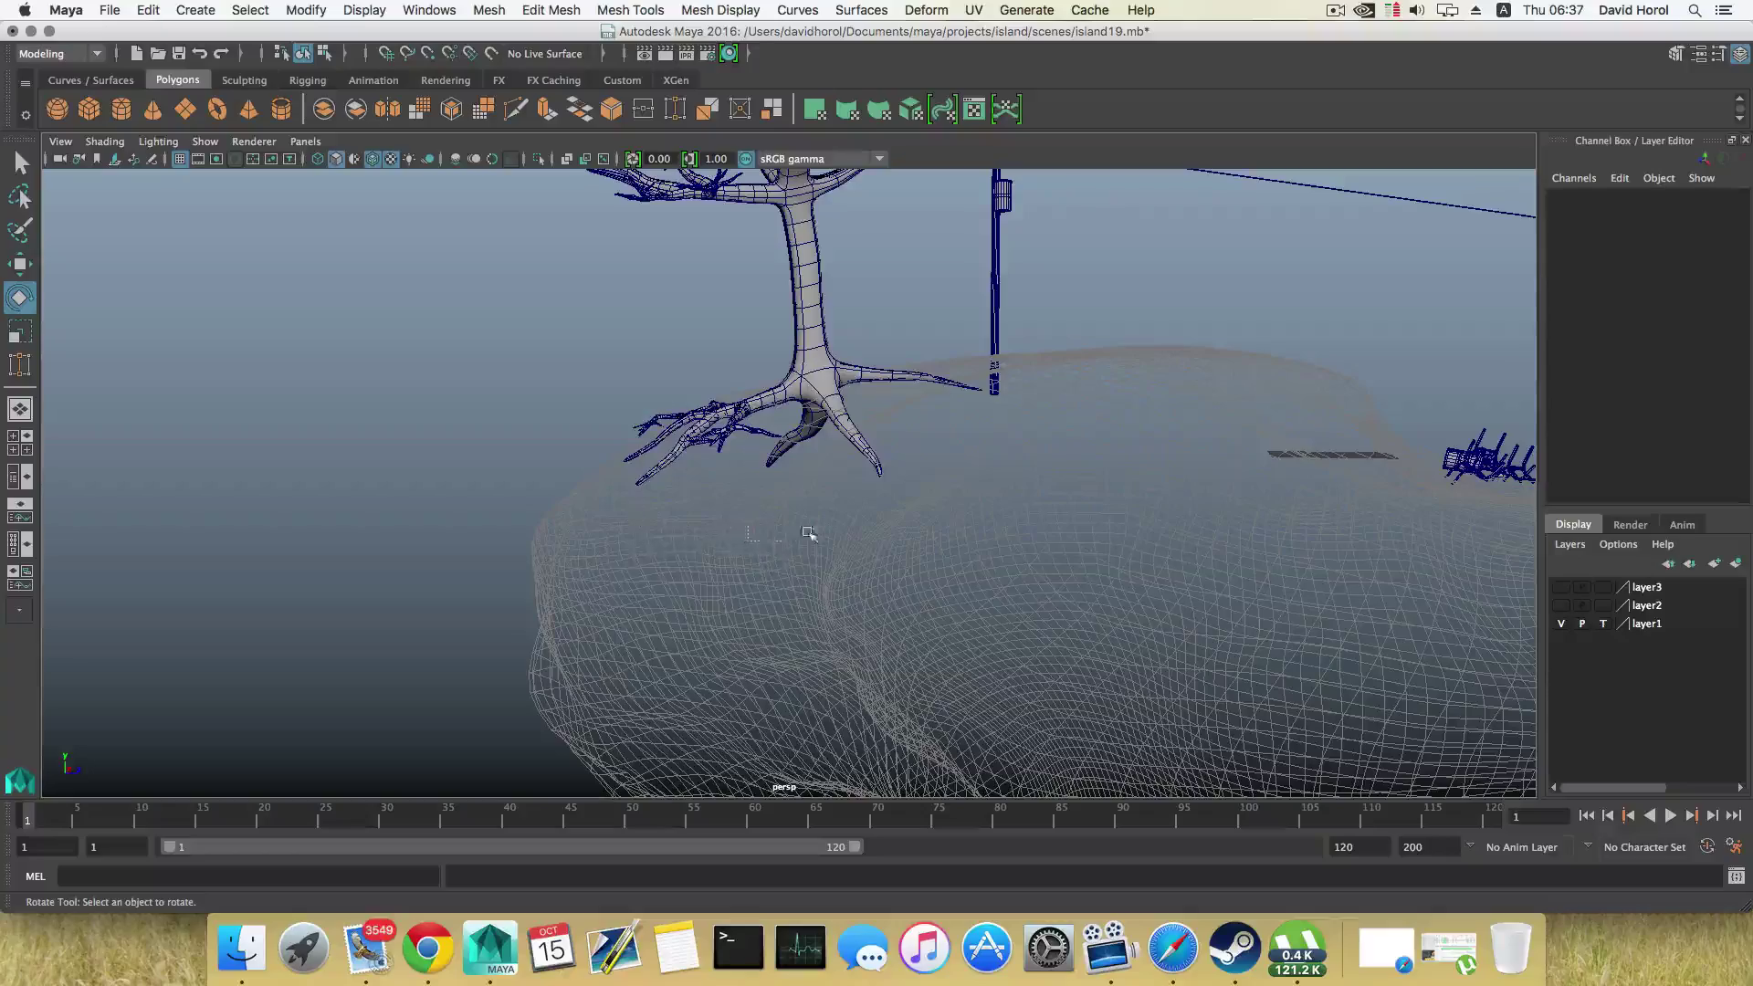
pyautogui.moveTo(759, 549); pyautogui.dragTo(761, 550)
pyautogui.keyDown('alt'); pyautogui.moveTo(707, 453); pyautogui.dragTo(709, 473); pyautogui.keyUp('alt')
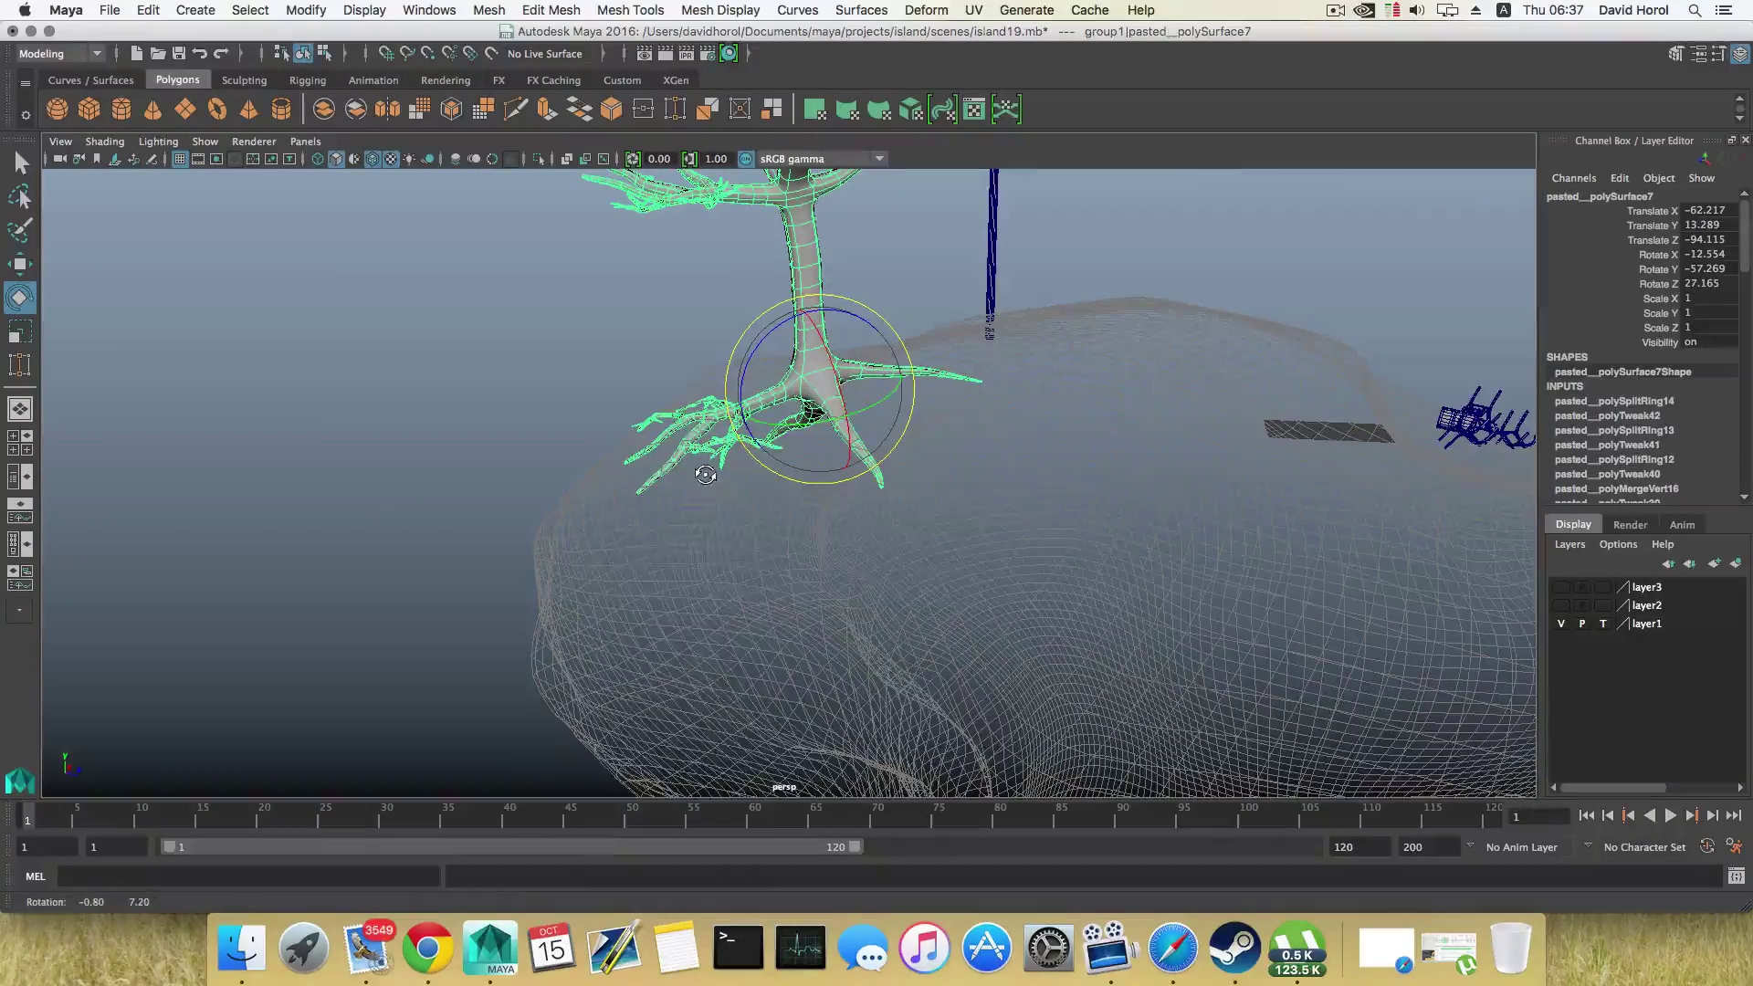
pyautogui.moveTo(681, 423); pyautogui.dragTo(598, 425, button='right')
pyautogui.keyDown('alt'); pyautogui.moveTo(622, 451); pyautogui.dragTo(654, 374); pyautogui.keyUp('alt')
pyautogui.moveTo(765, 496); pyautogui.dragTo(766, 498)
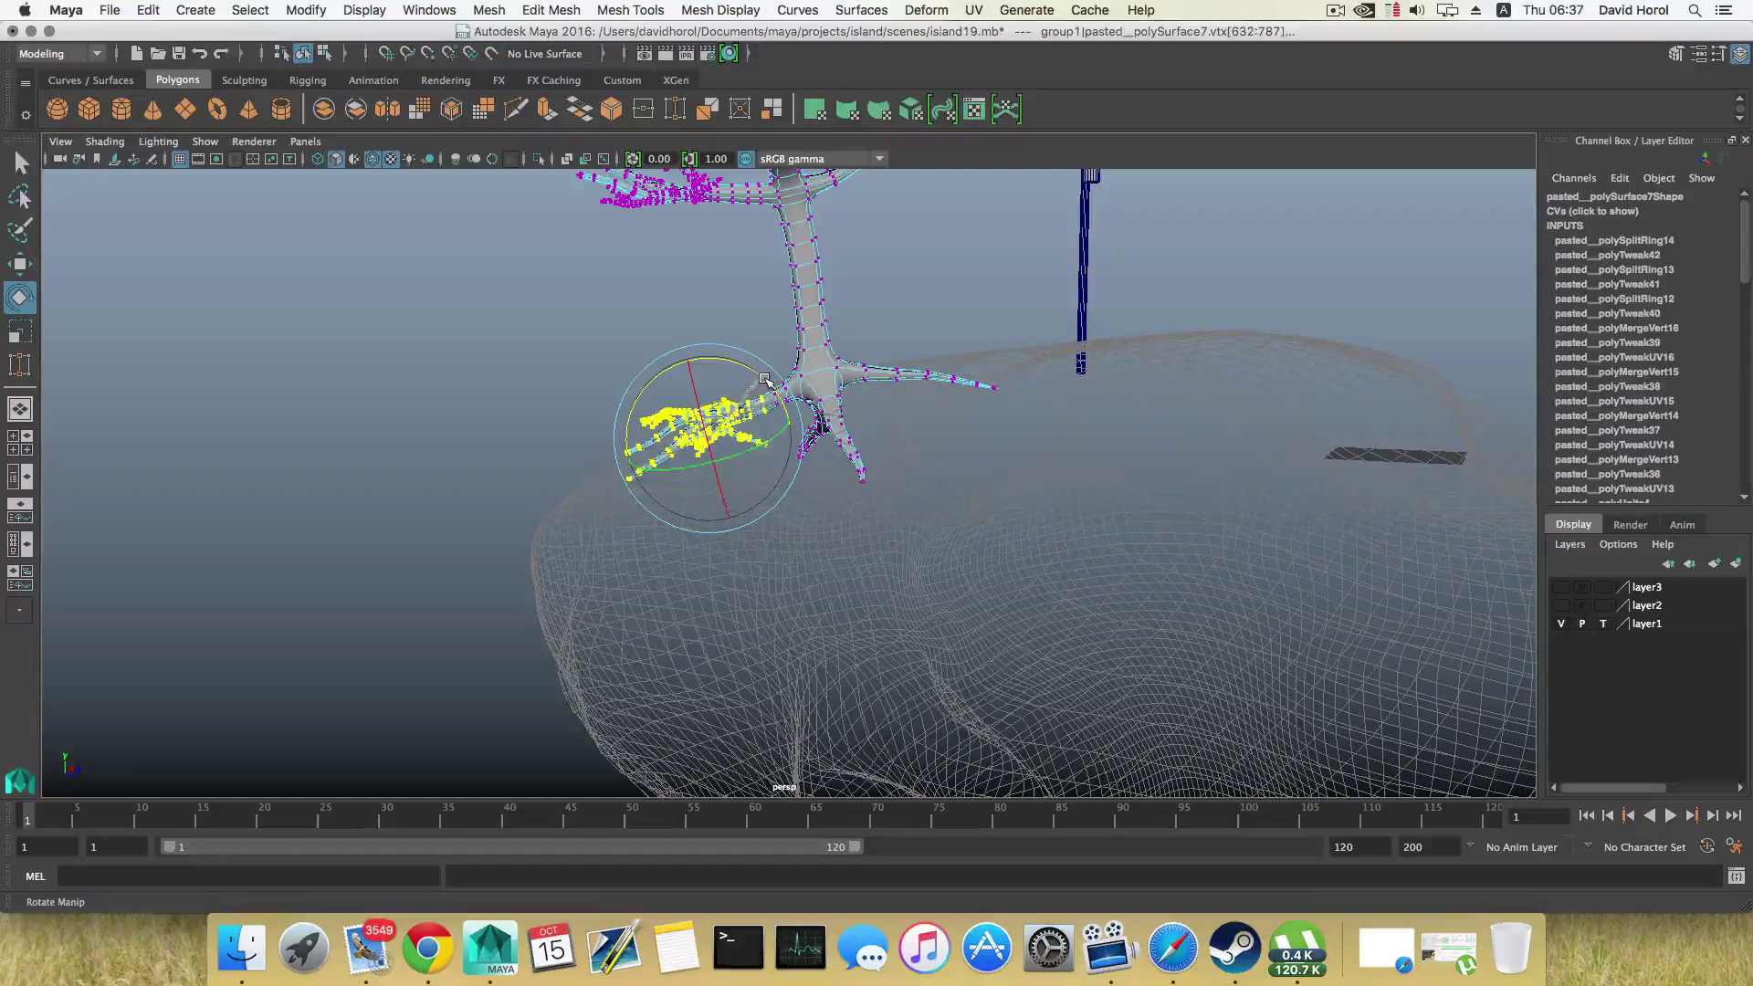
pyautogui.press('w')
pyautogui.click(709, 350)
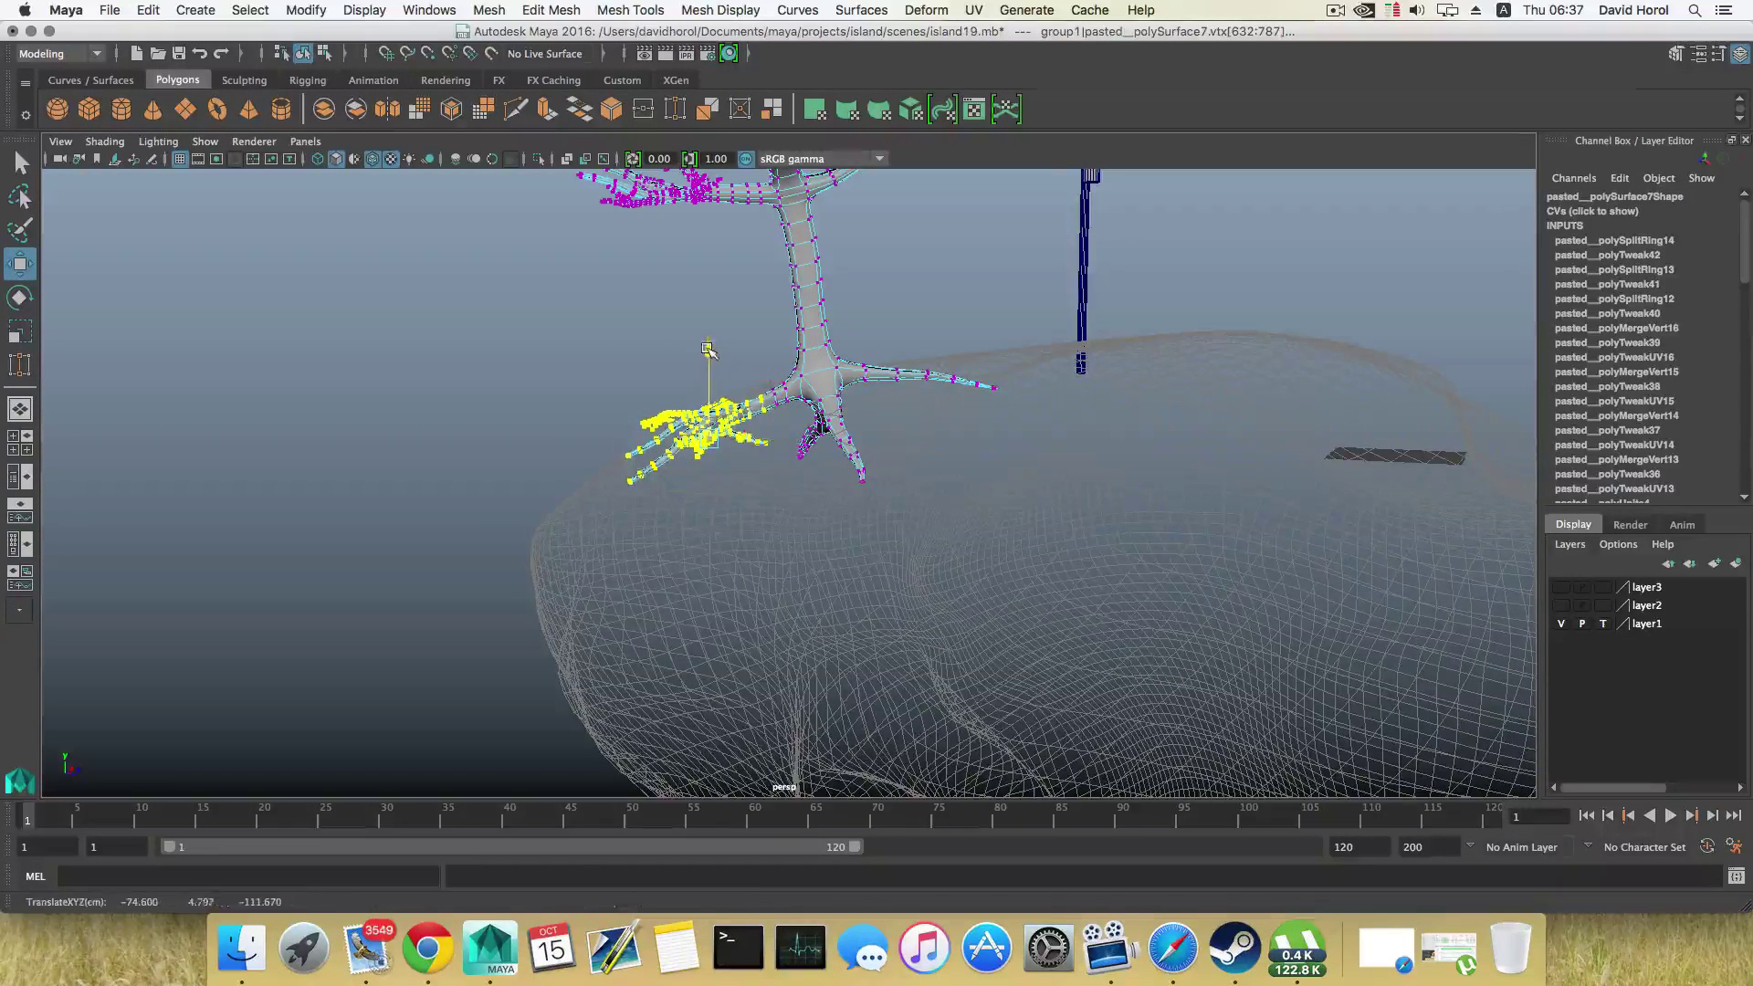
# Step: Set layer1 to reference display and lower the selected root vertices further to about Y 4.46
pyautogui.keyDown('alt'); pyautogui.moveTo(723, 373); pyautogui.dragTo(833, 398); pyautogui.keyUp('alt')
pyautogui.click(1604, 624)
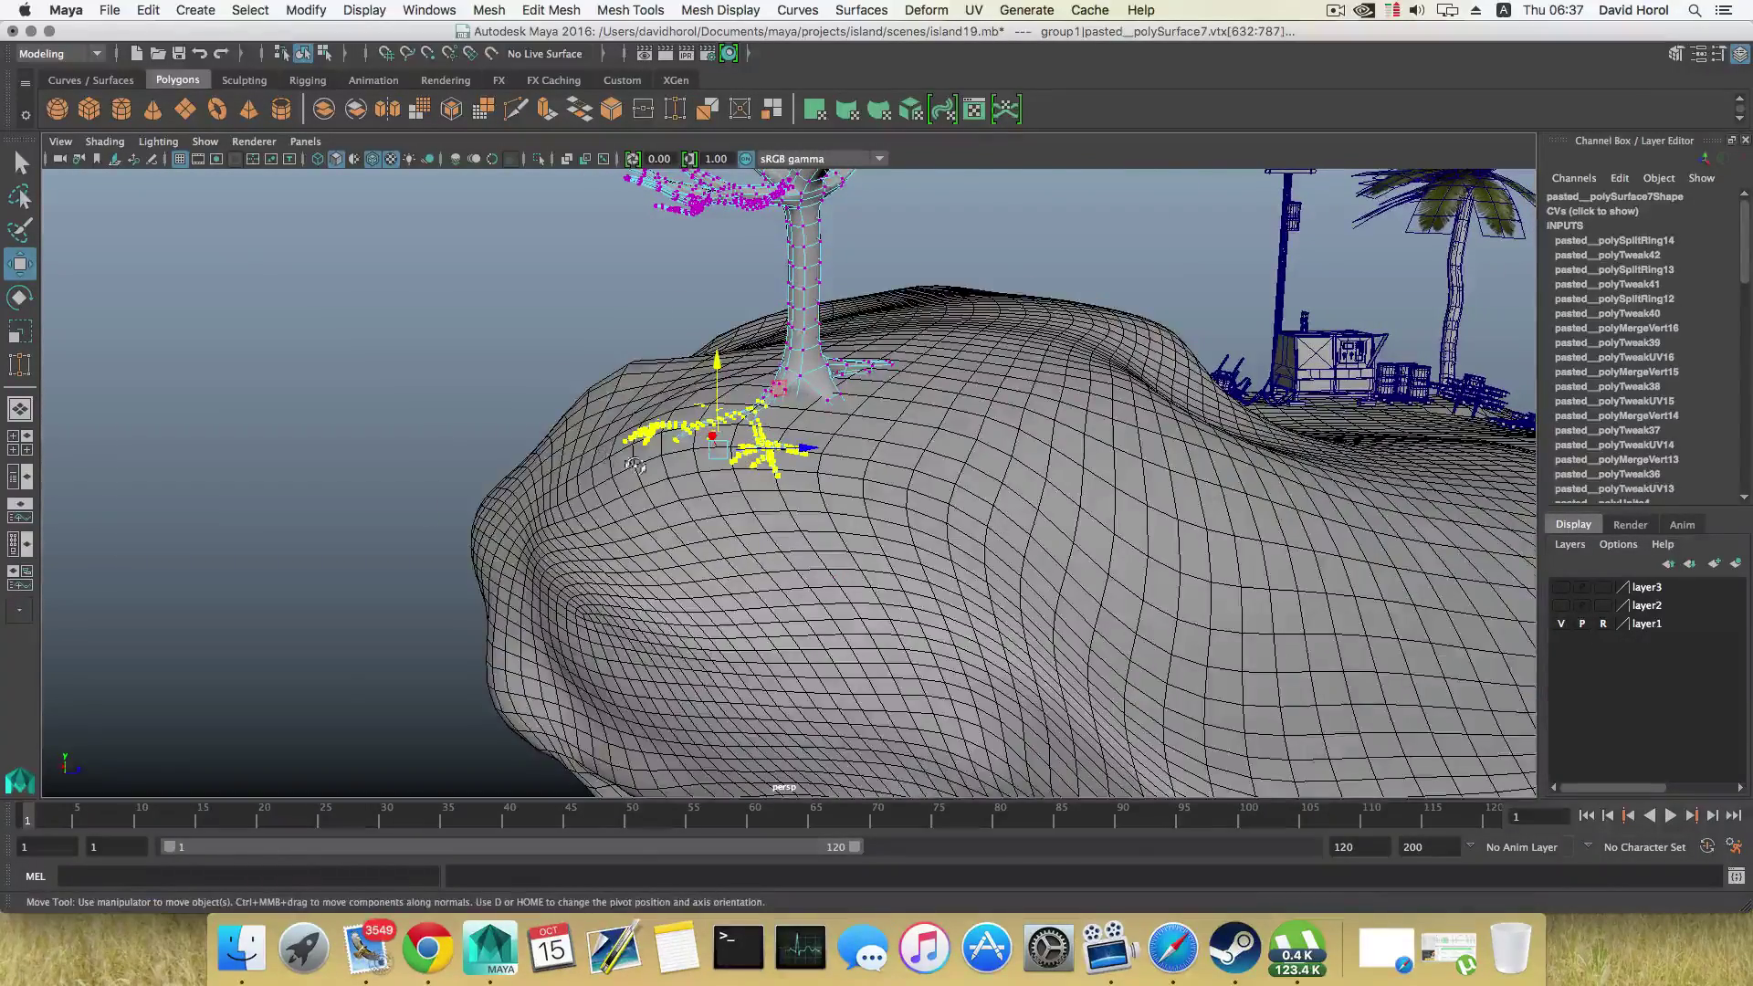
pyautogui.keyDown('alt'); pyautogui.moveTo(712, 429); pyautogui.dragTo(767, 415); pyautogui.keyUp('alt')
pyautogui.click(768, 374)
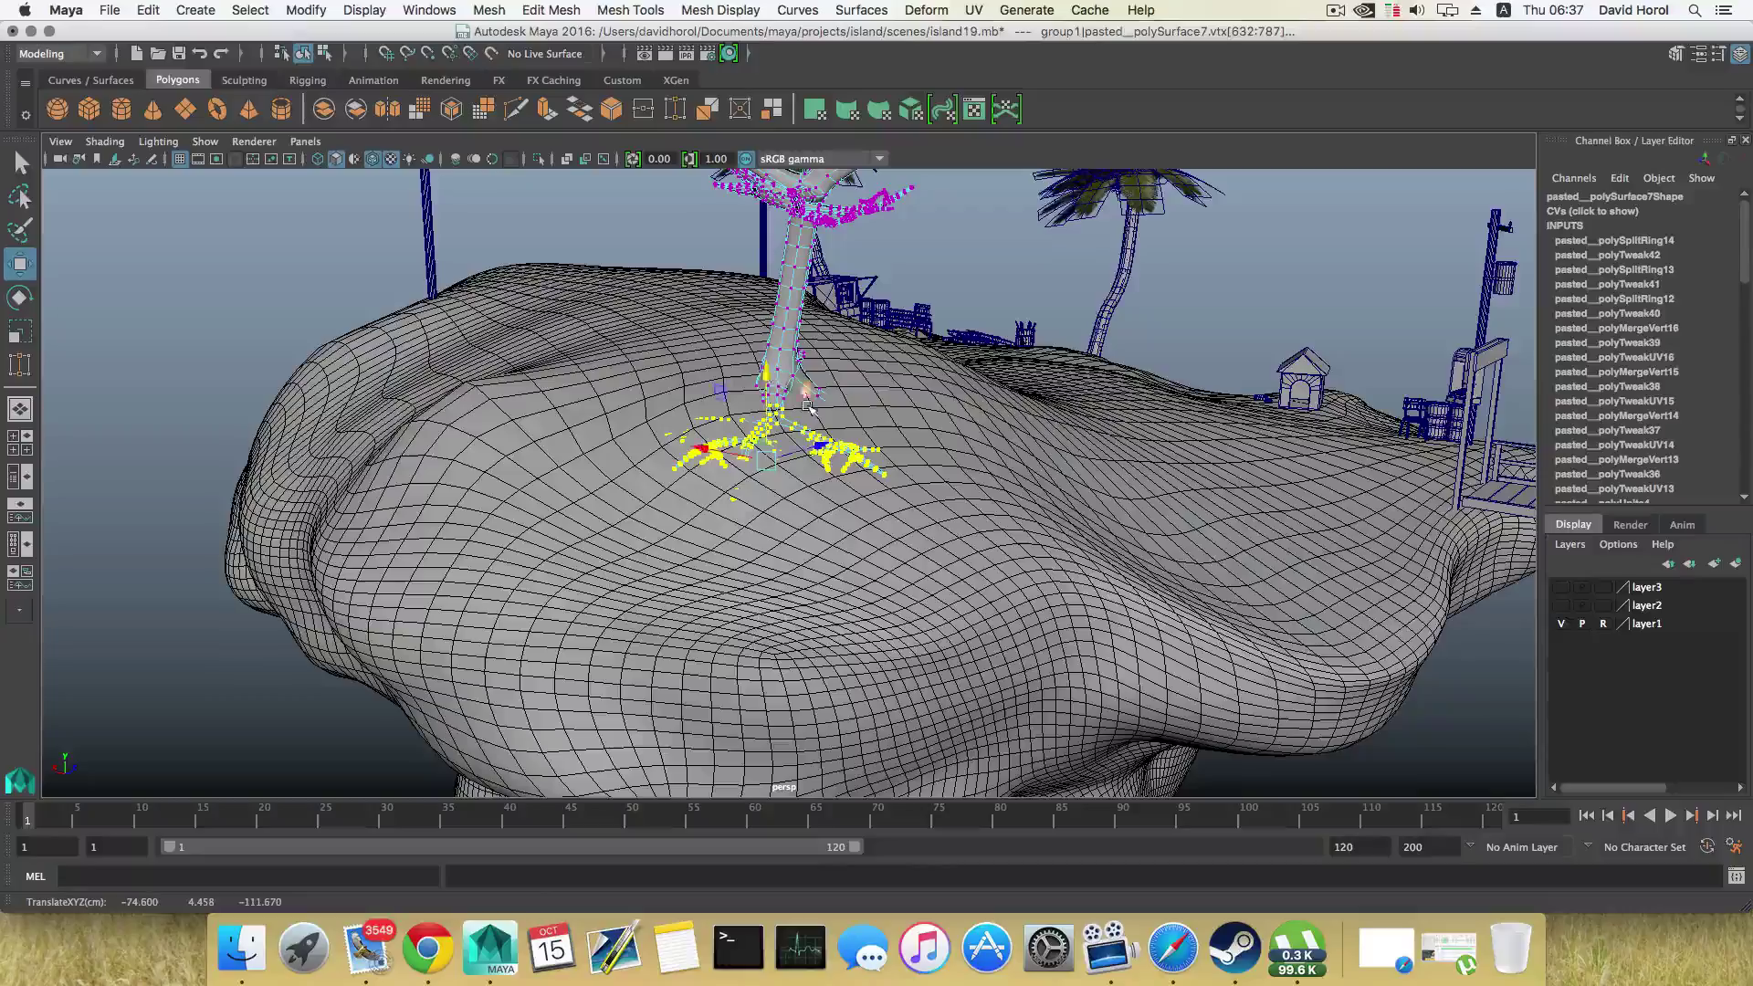
# Step: Inspect how the branching root sits in the hill and set layer1 back to template display
pyautogui.press('e')
pyautogui.keyDown('alt'); pyautogui.moveTo(1038, 538); pyautogui.dragTo(958, 548); pyautogui.keyUp('alt')
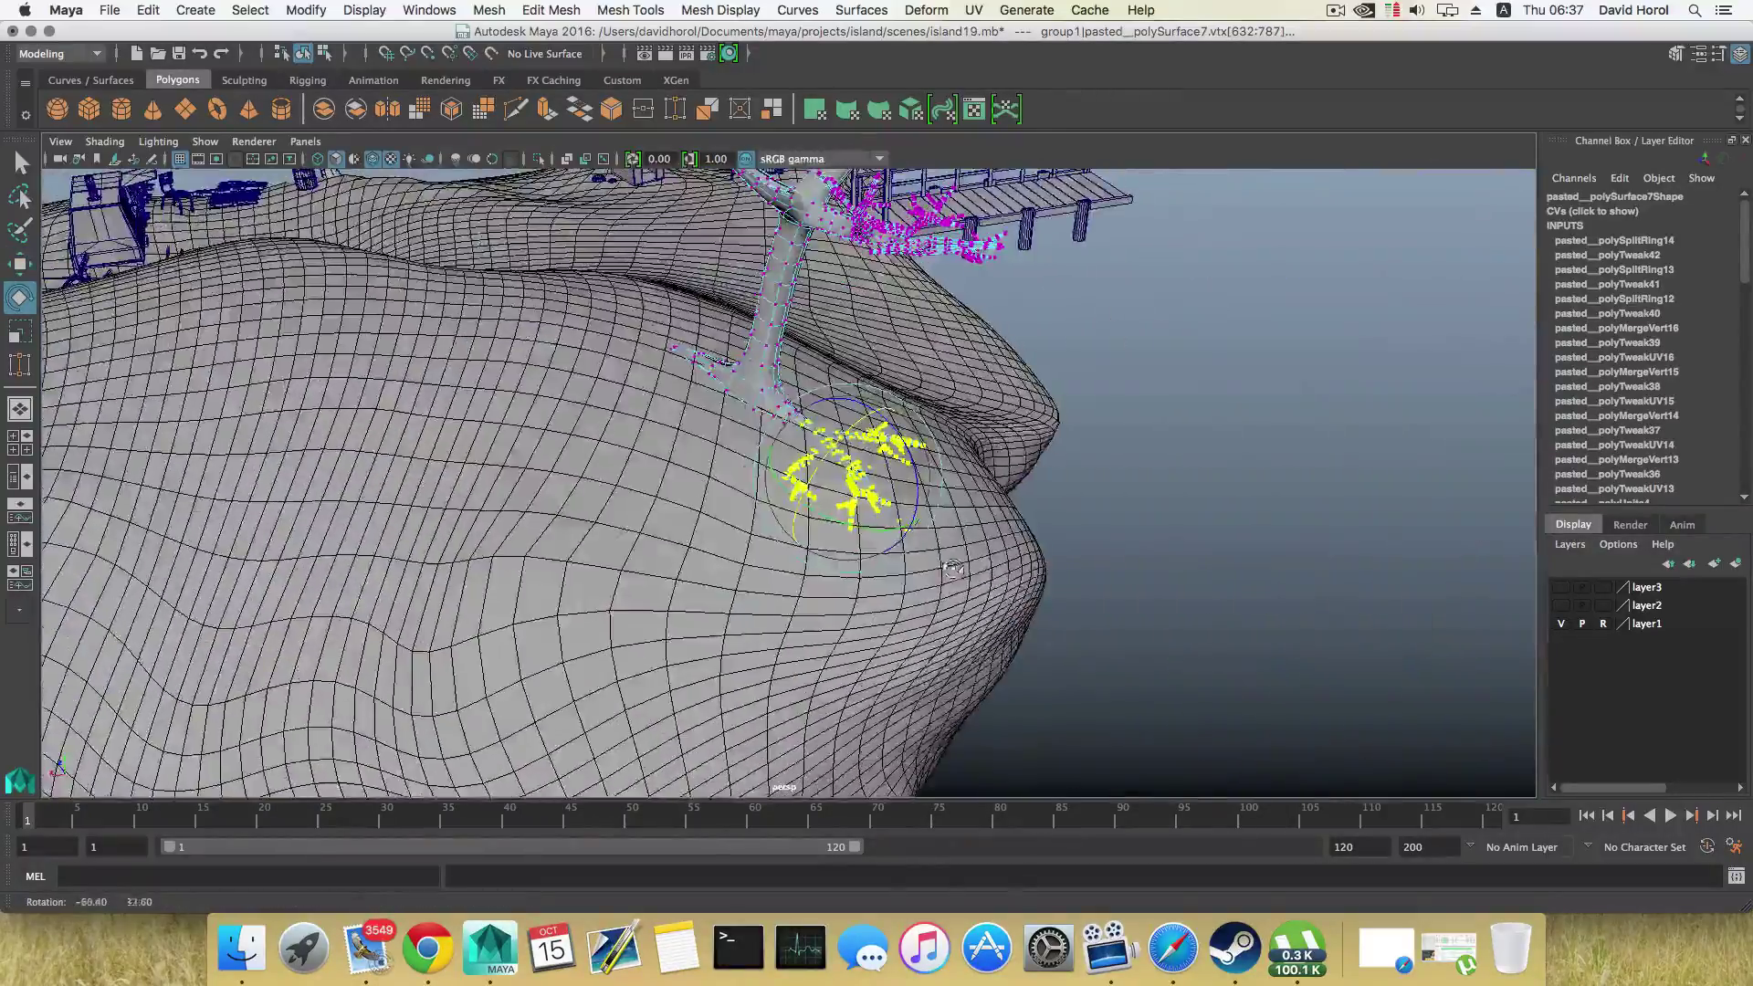
pyautogui.keyDown('alt'); pyautogui.moveTo(849, 475); pyautogui.dragTo(794, 548); pyautogui.keyUp('alt')
pyautogui.keyDown('alt'); pyautogui.moveTo(776, 538); pyautogui.dragTo(853, 526, button='right'); pyautogui.keyUp('alt')
pyautogui.keyDown('alt'); pyautogui.moveTo(854, 527); pyautogui.dragTo(692, 480); pyautogui.keyUp('alt')
pyautogui.keyDown('alt'); pyautogui.moveTo(692, 491); pyautogui.dragTo(707, 582, button='middle'); pyautogui.keyUp('alt')
pyautogui.keyDown('alt'); pyautogui.moveTo(654, 435); pyautogui.dragTo(1265, 586); pyautogui.keyUp('alt')
pyautogui.click(1601, 624)
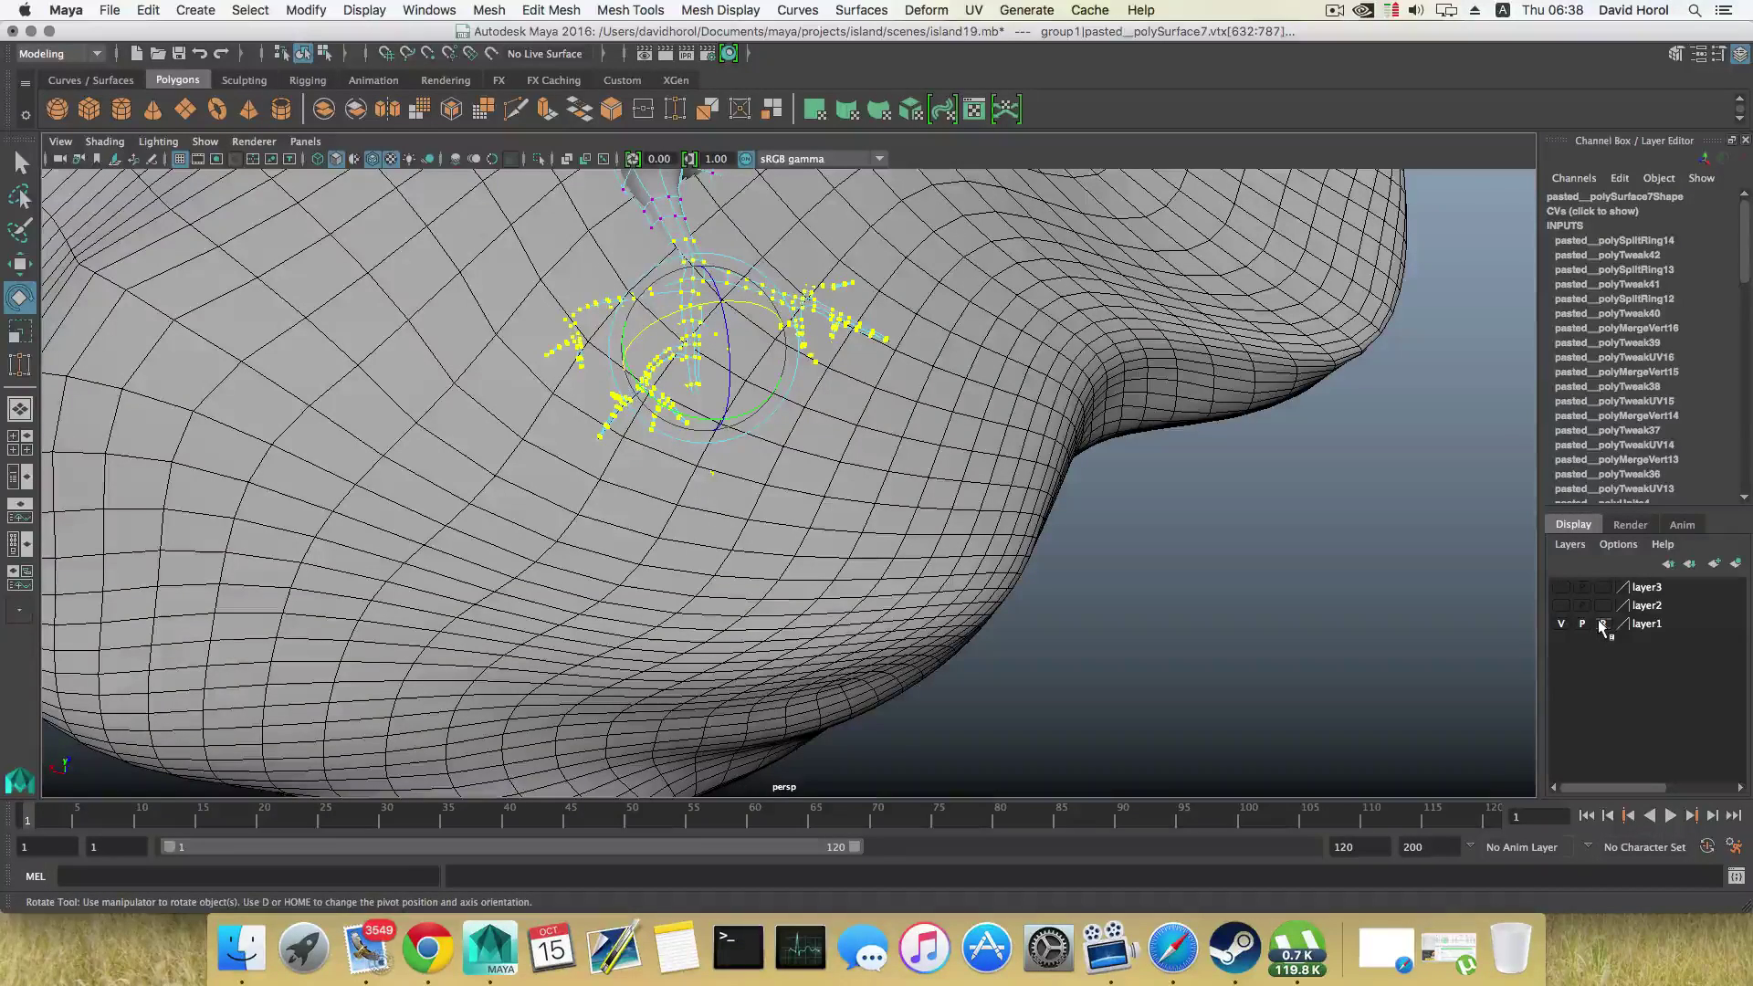
pyautogui.click(1603, 624)
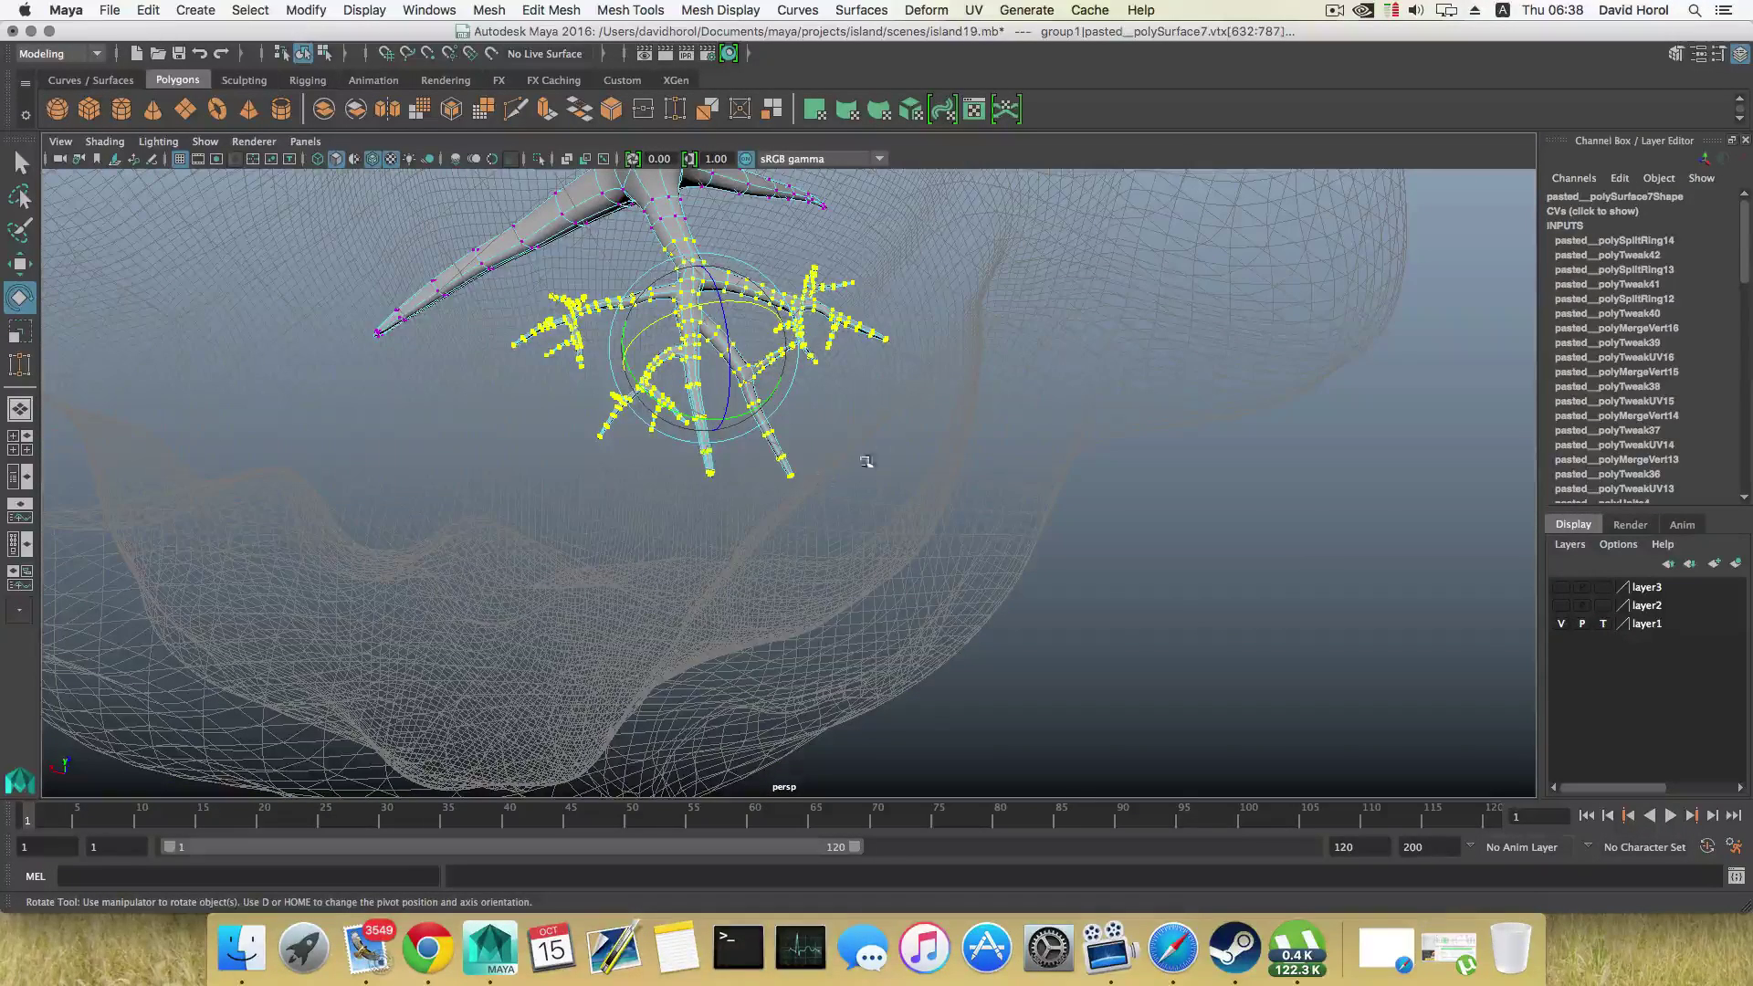
# Step: Select all vertices of the small forked side root up to its junction, undoing the trial rotation made on it
pyautogui.click(1130, 649)
pyautogui.moveTo(602, 361); pyautogui.dragTo(665, 400)
pyautogui.moveTo(721, 334); pyautogui.dragTo(750, 370)
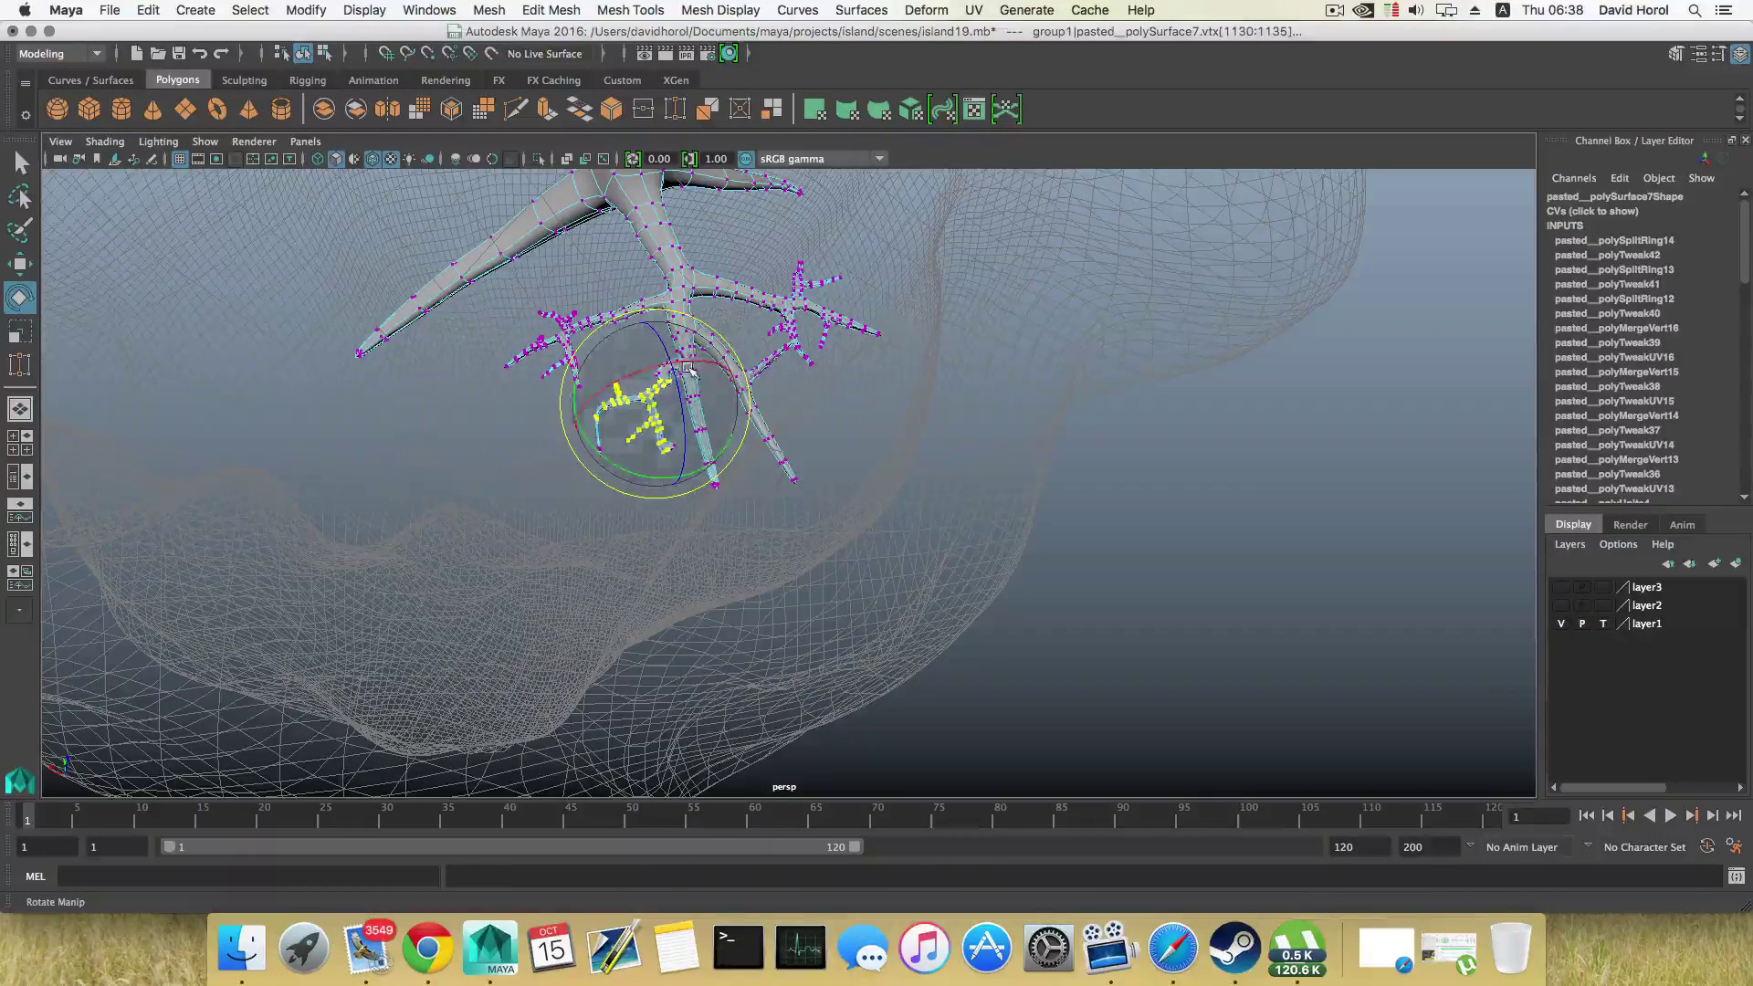
pyautogui.press('super+z')
pyautogui.press('q')
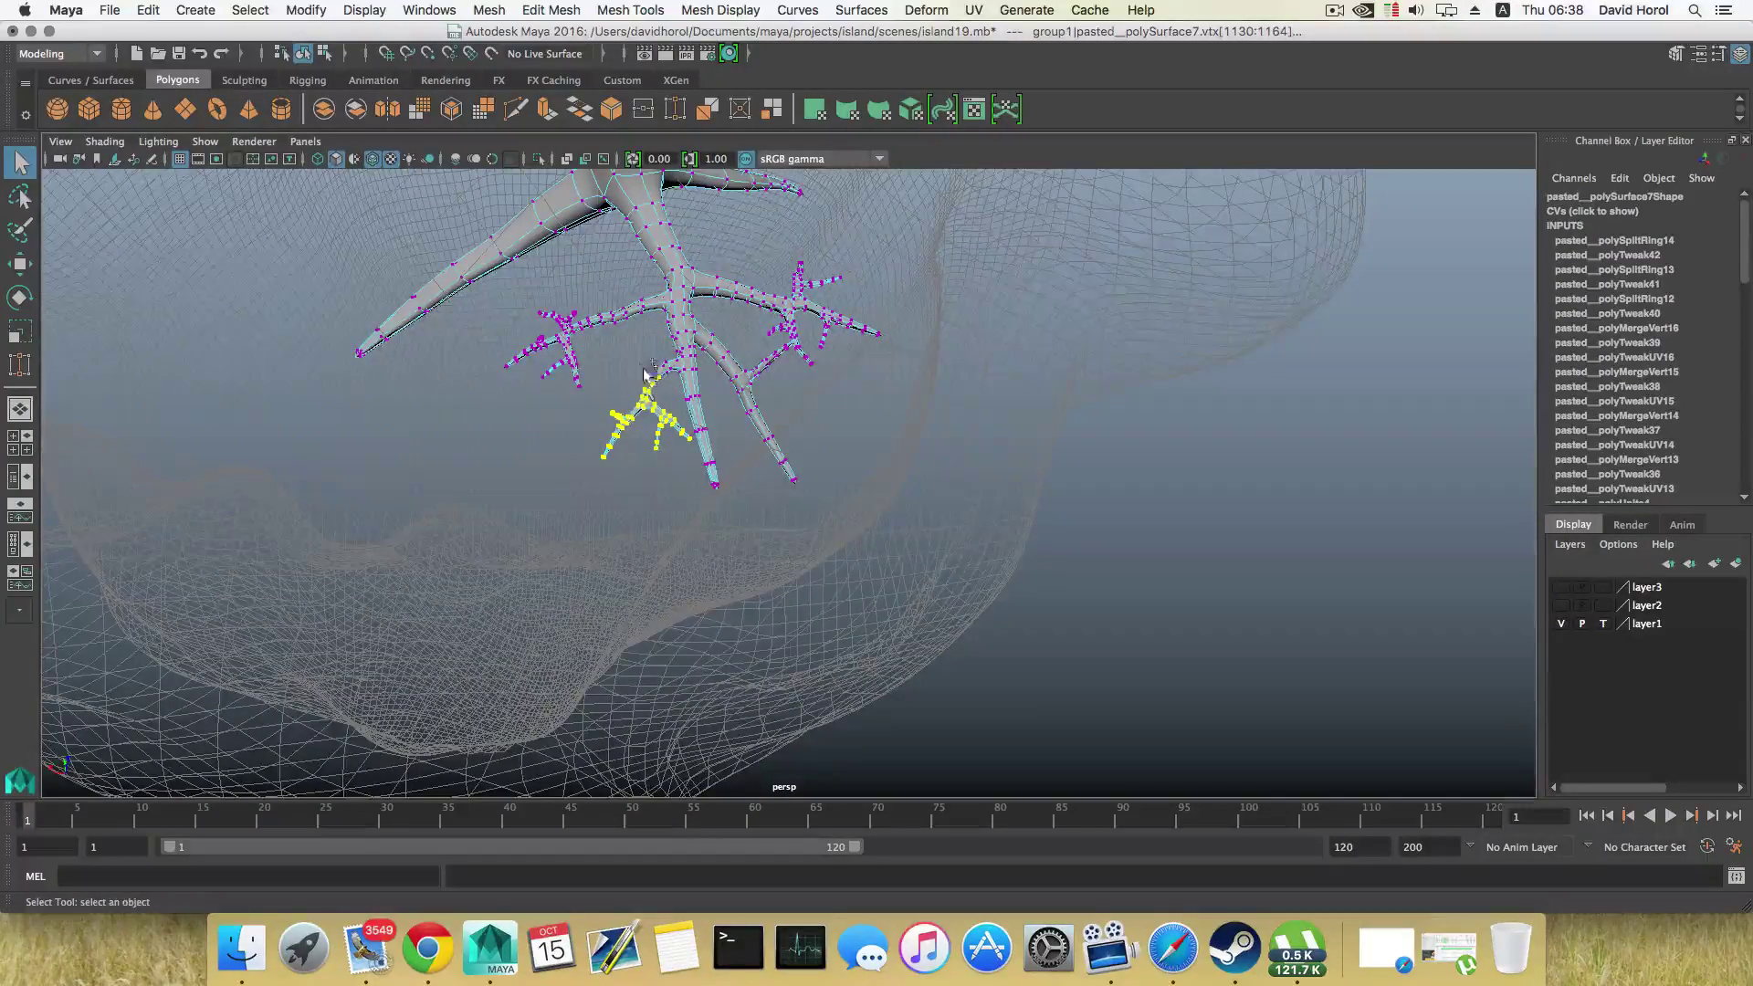
pyautogui.keyDown('alt'); pyautogui.moveTo(644, 375); pyautogui.dragTo(575, 335); pyautogui.keyUp('alt')
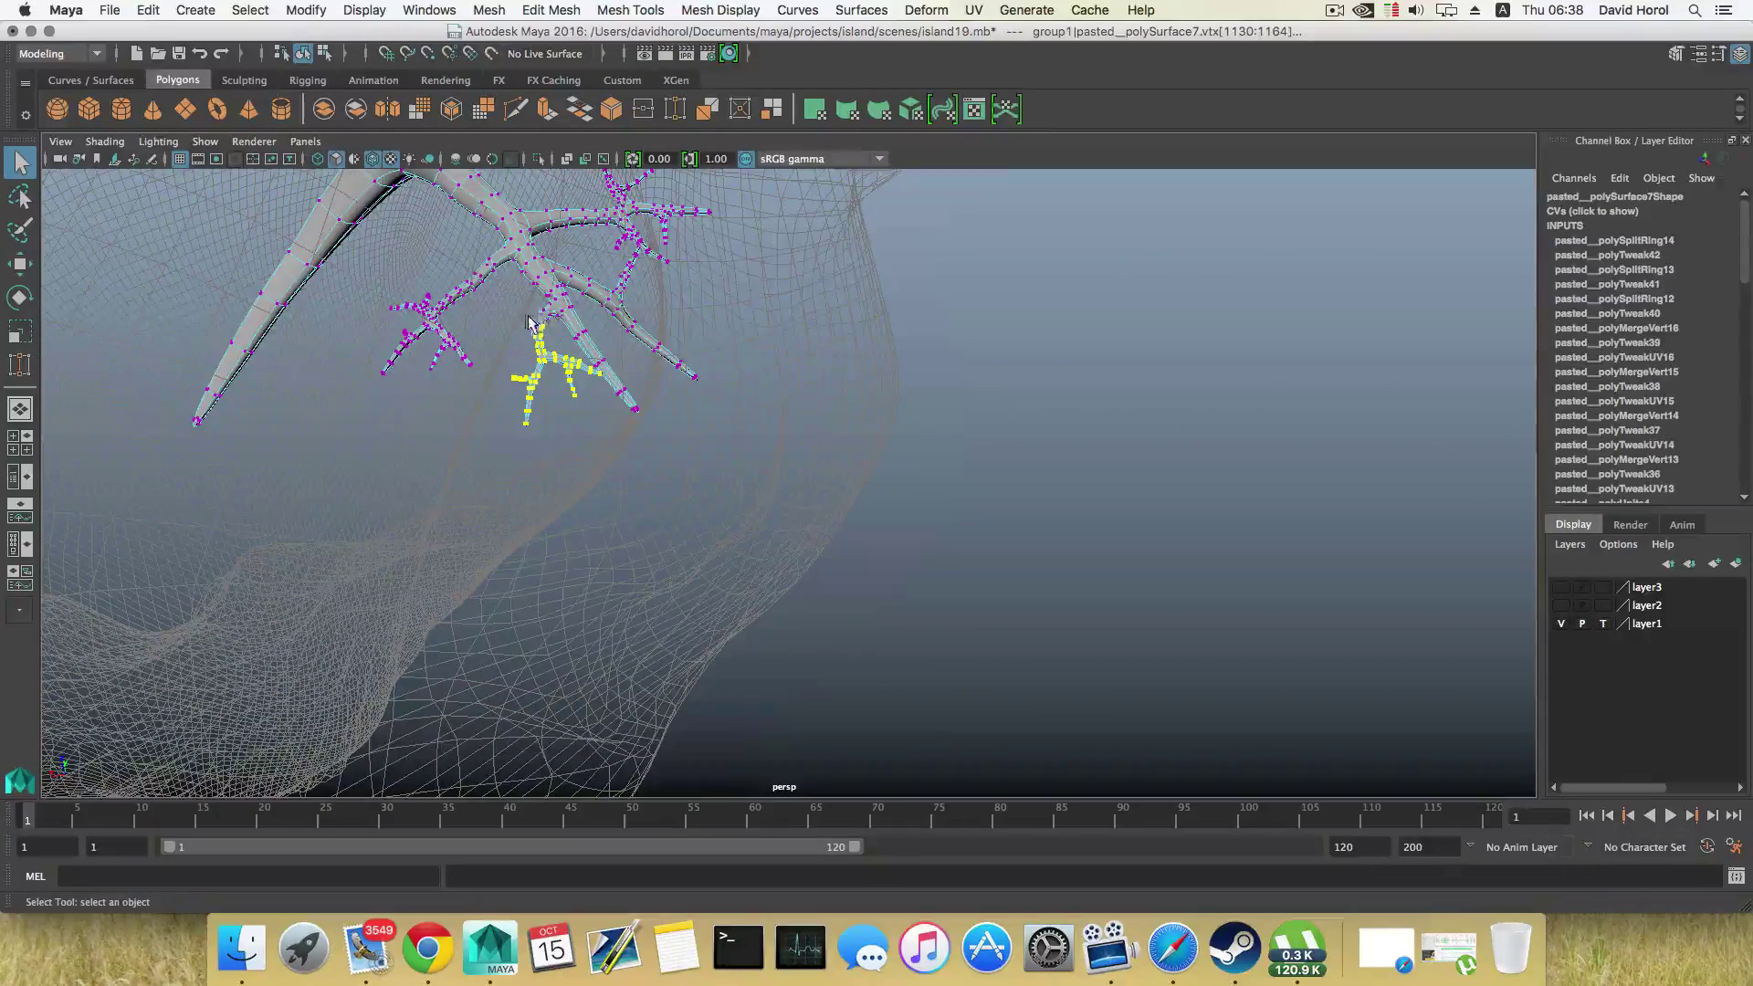
pyautogui.keyDown('shift'); pyautogui.click(529, 312); pyautogui.keyUp('shift')
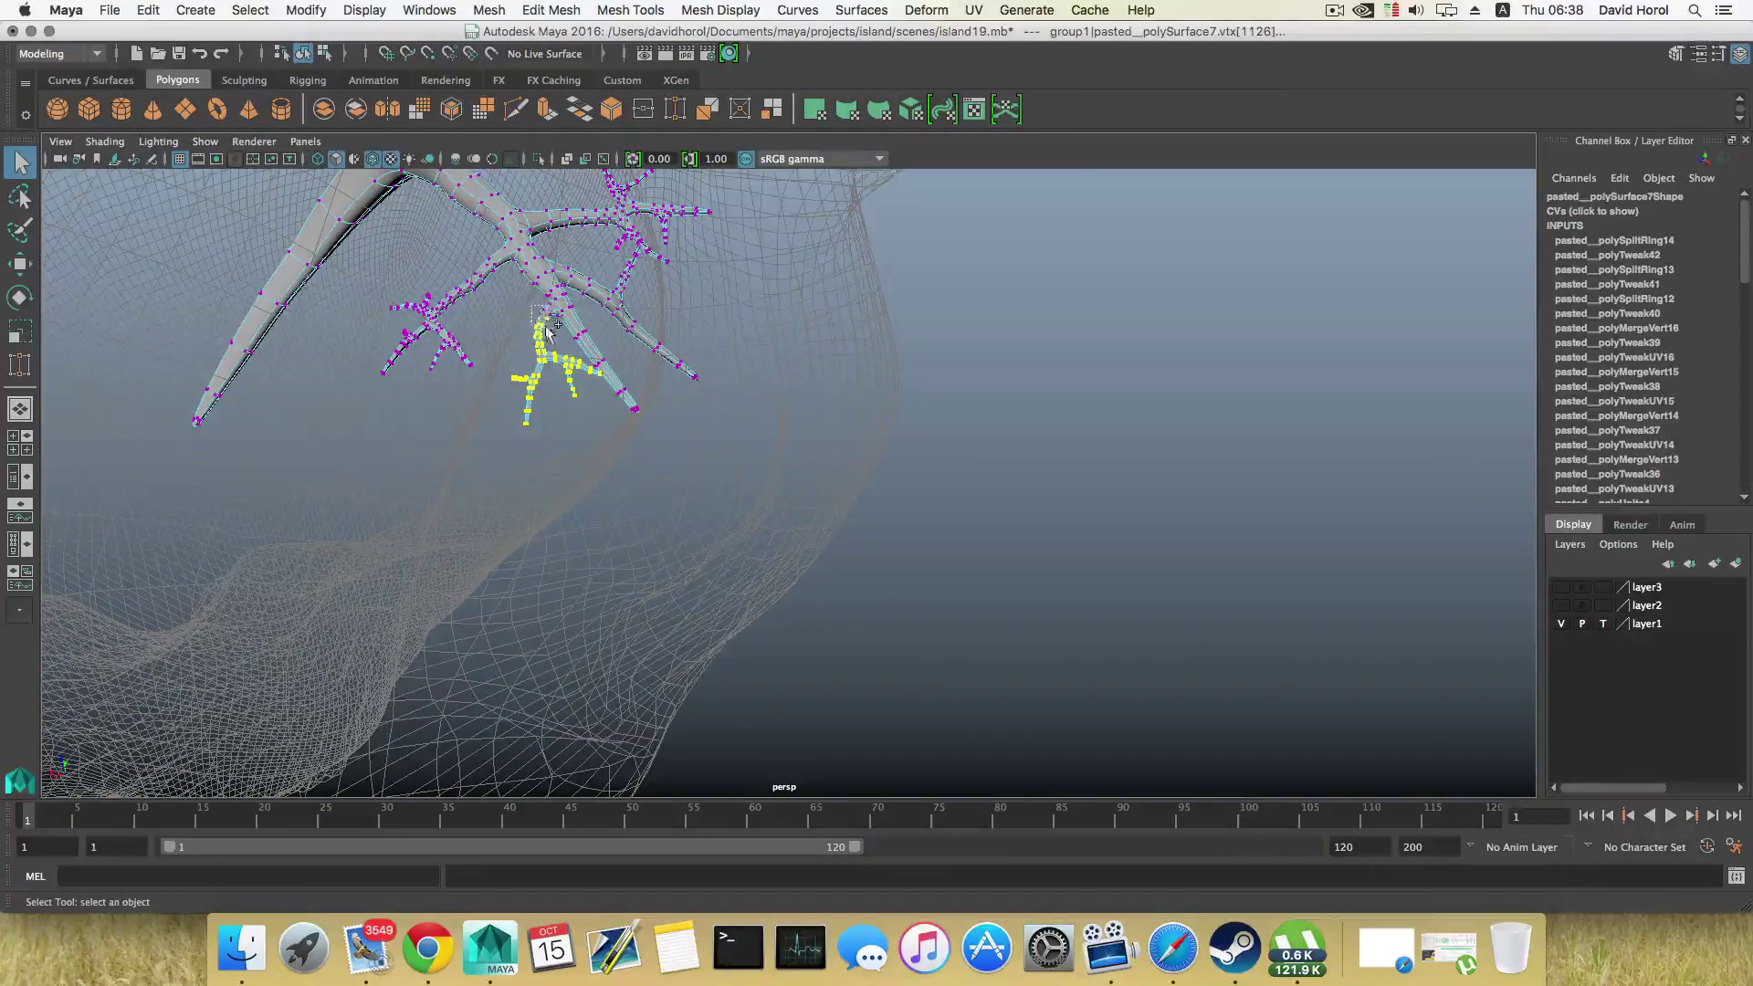
pyautogui.keyDown('shift'); pyautogui.moveTo(548, 330); pyautogui.dragTo(512, 446); pyautogui.keyUp('shift')
# Step: Set layer1 to reference display again and lower the small side root's vertices to about Y 6.37
pyautogui.keyDown('alt'); pyautogui.moveTo(512, 446); pyautogui.dragTo(826, 501, button='right'); pyautogui.keyUp('alt')
pyautogui.keyDown('alt'); pyautogui.moveTo(584, 429); pyautogui.dragTo(624, 503, button='middle'); pyautogui.keyUp('alt')
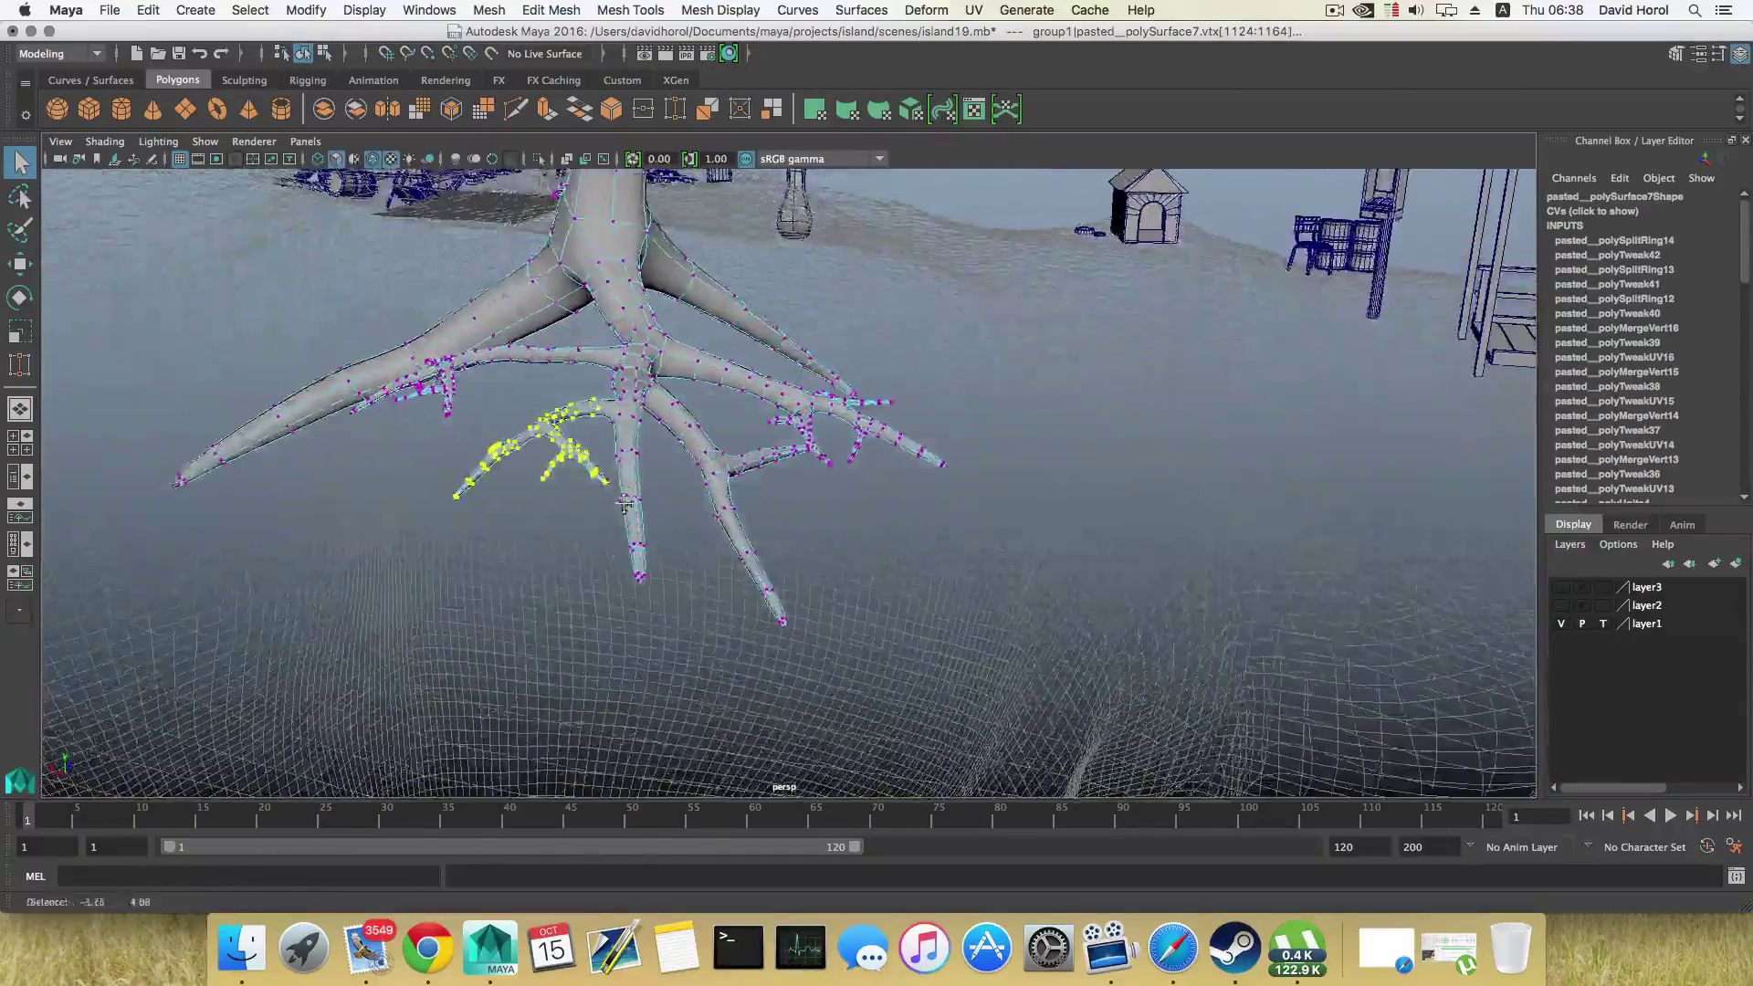
pyautogui.keyDown('alt'); pyautogui.moveTo(624, 503); pyautogui.dragTo(575, 463); pyautogui.keyUp('alt')
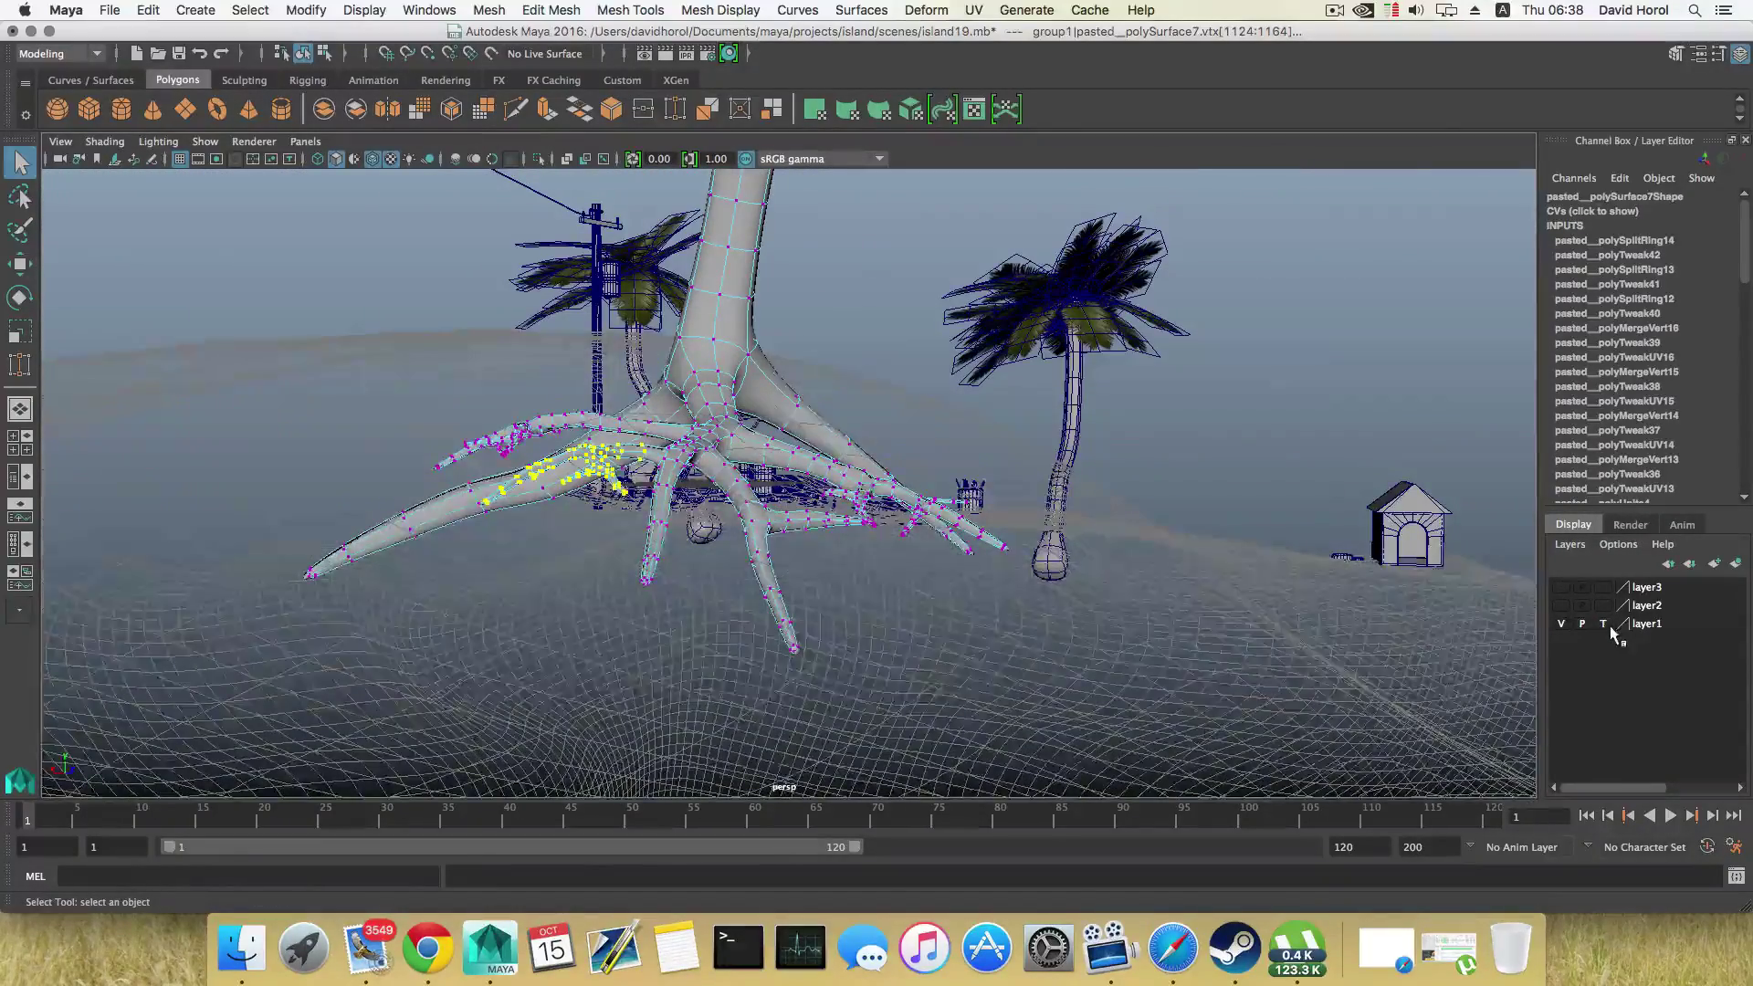
pyautogui.click(1603, 624)
pyautogui.press('e')
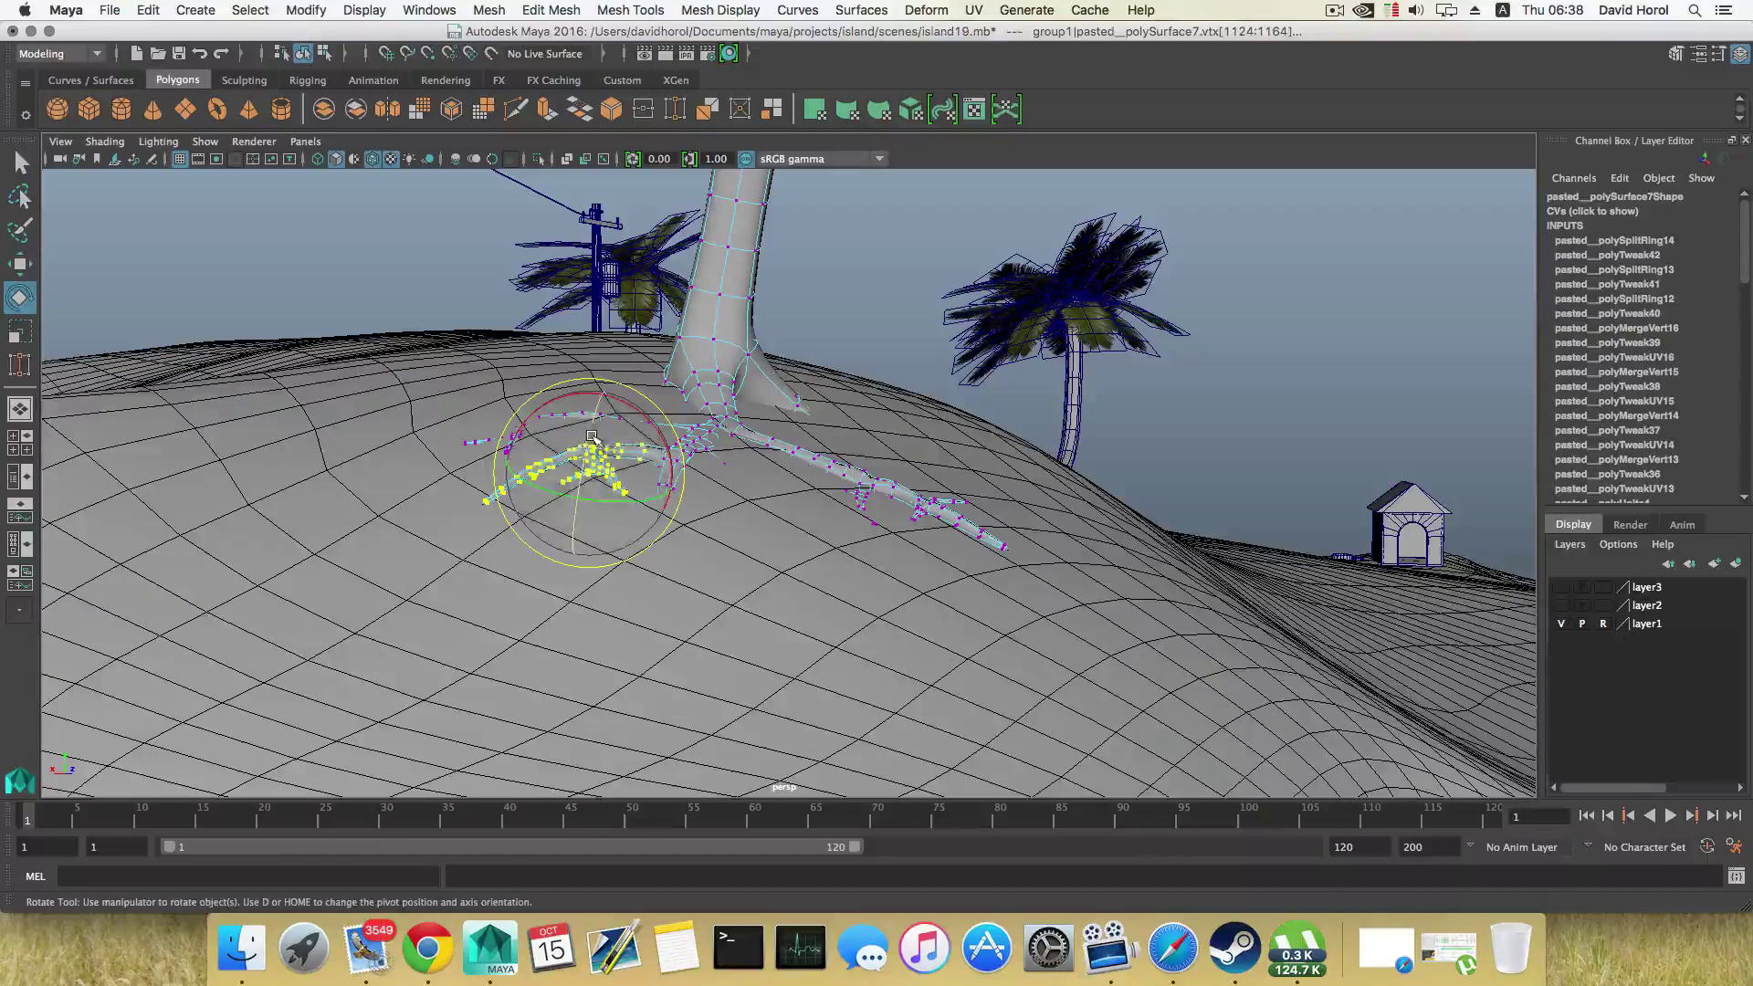
pyautogui.press('w')
pyautogui.moveTo(593, 381); pyautogui.dragTo(595, 404)
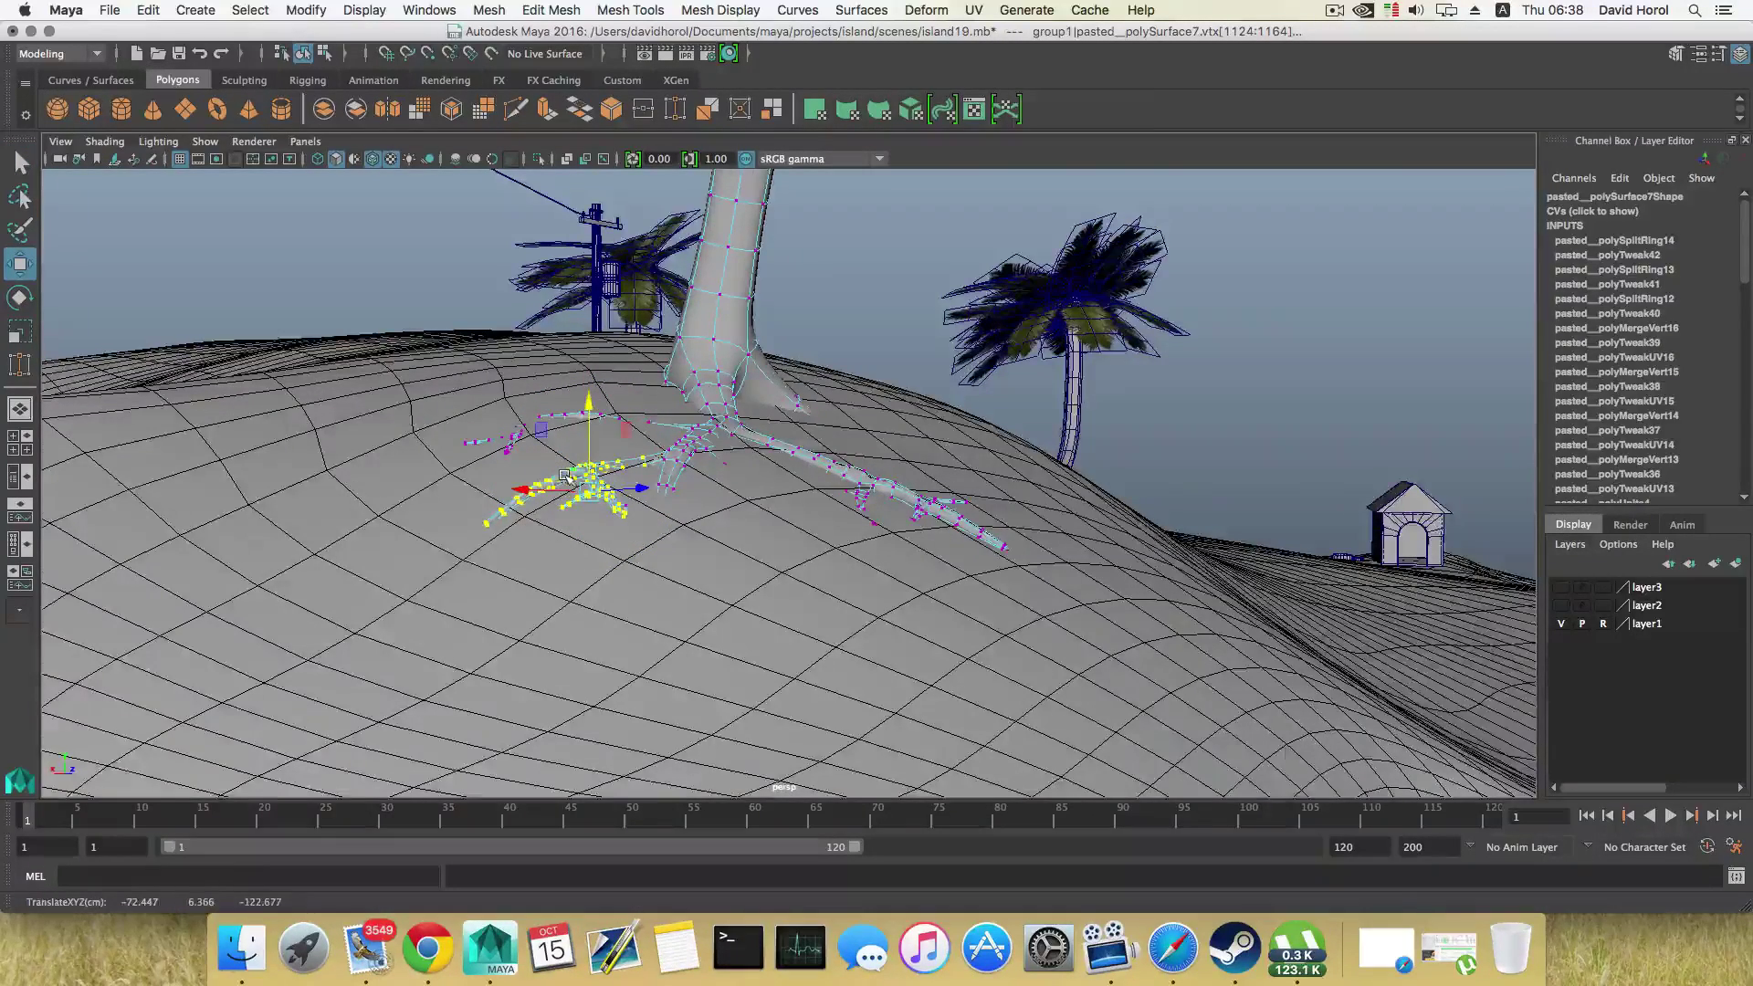
# Step: Rotate the small side root slightly to follow the slope and lower it to about Y 5.9
pyautogui.keyDown('alt'); pyautogui.moveTo(566, 476); pyautogui.dragTo(641, 473, button='right'); pyautogui.keyUp('alt')
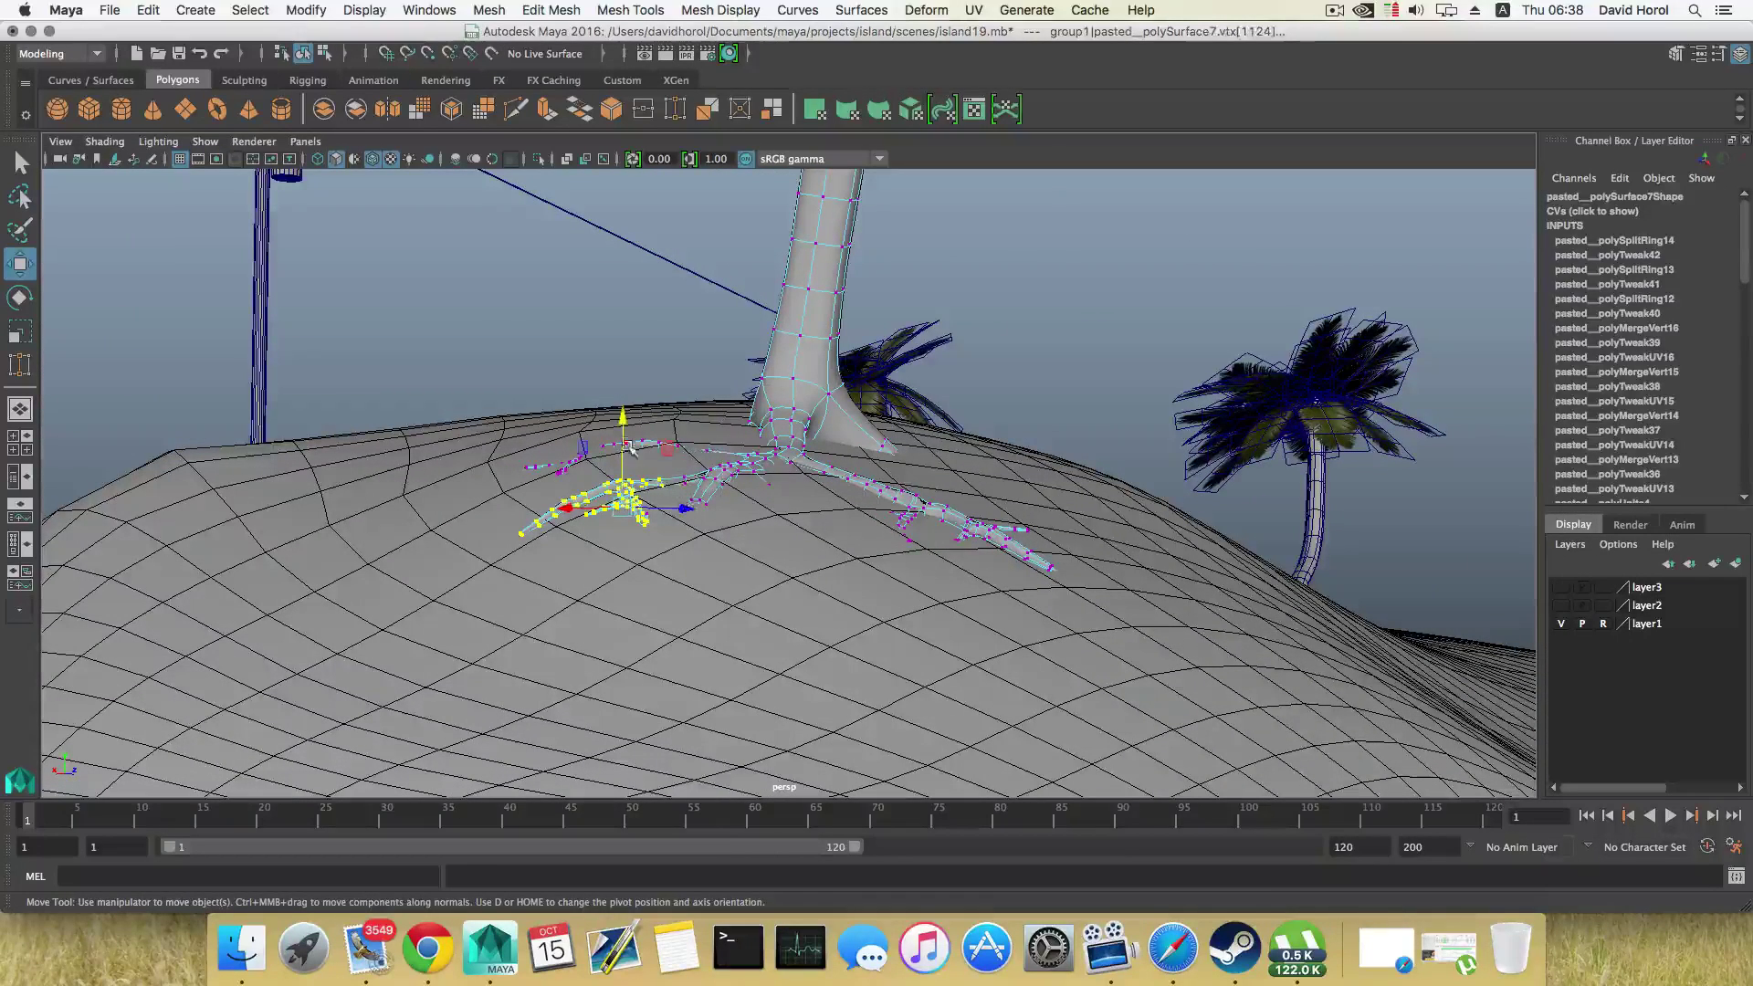
pyautogui.press('e')
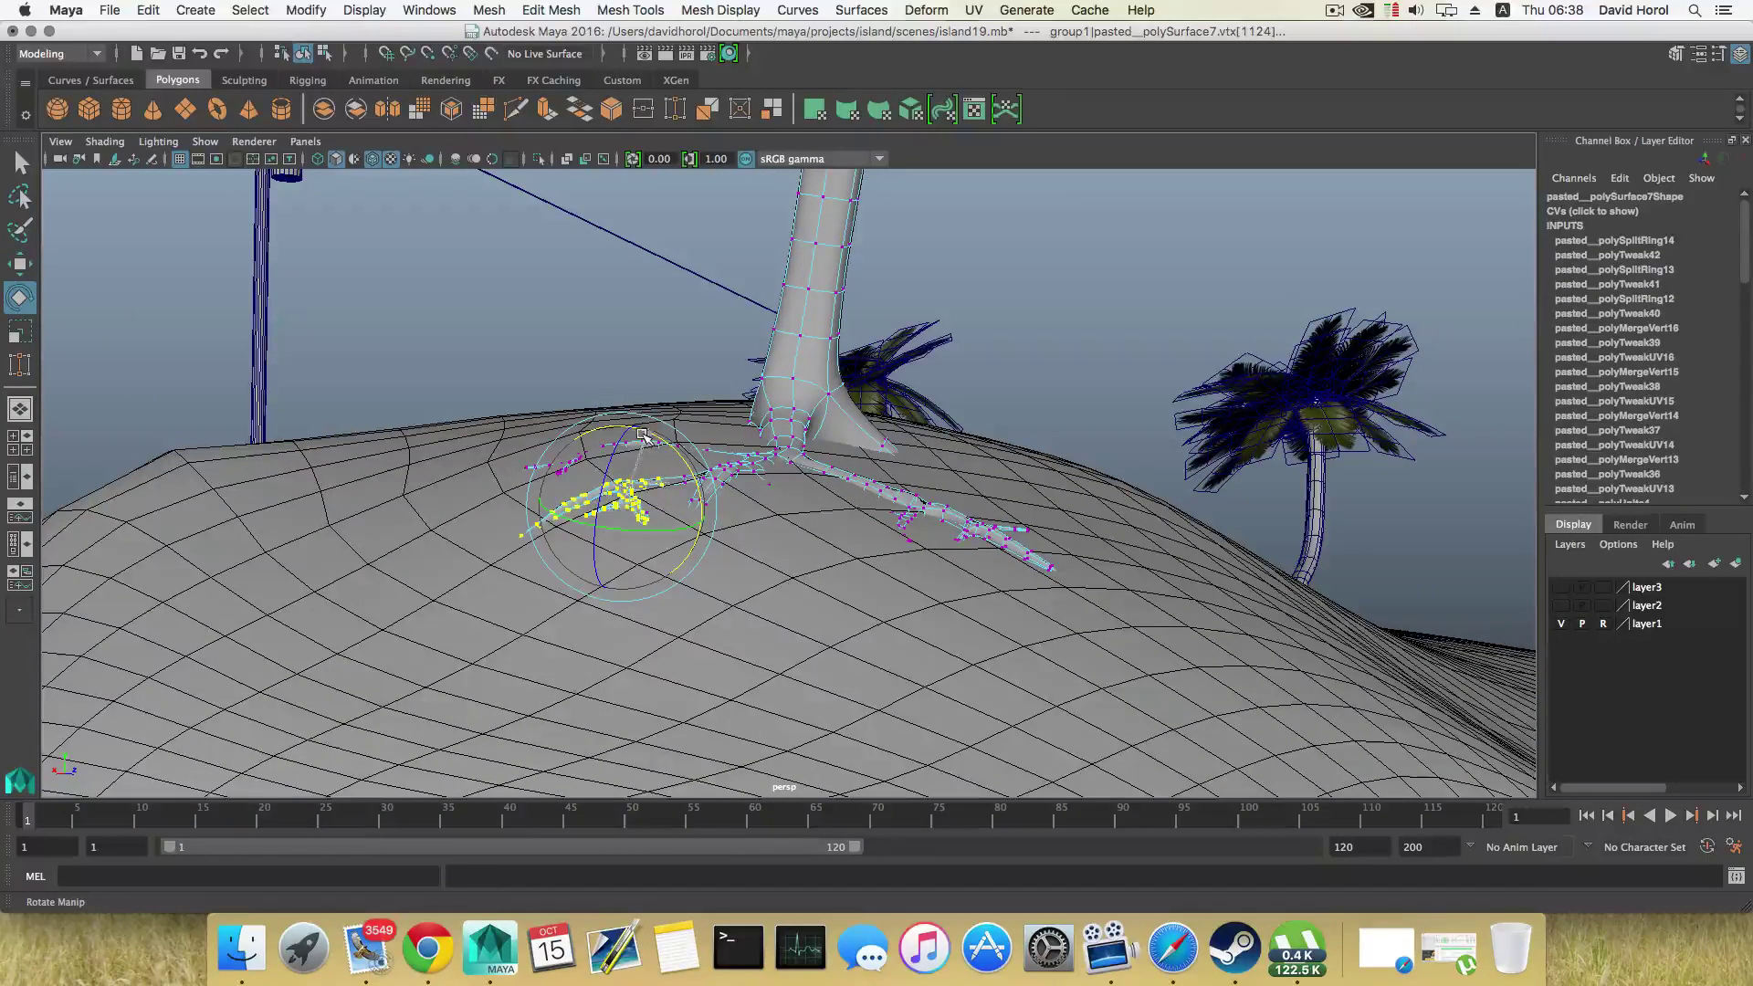
pyautogui.press('w')
pyautogui.moveTo(624, 416); pyautogui.dragTo(626, 421)
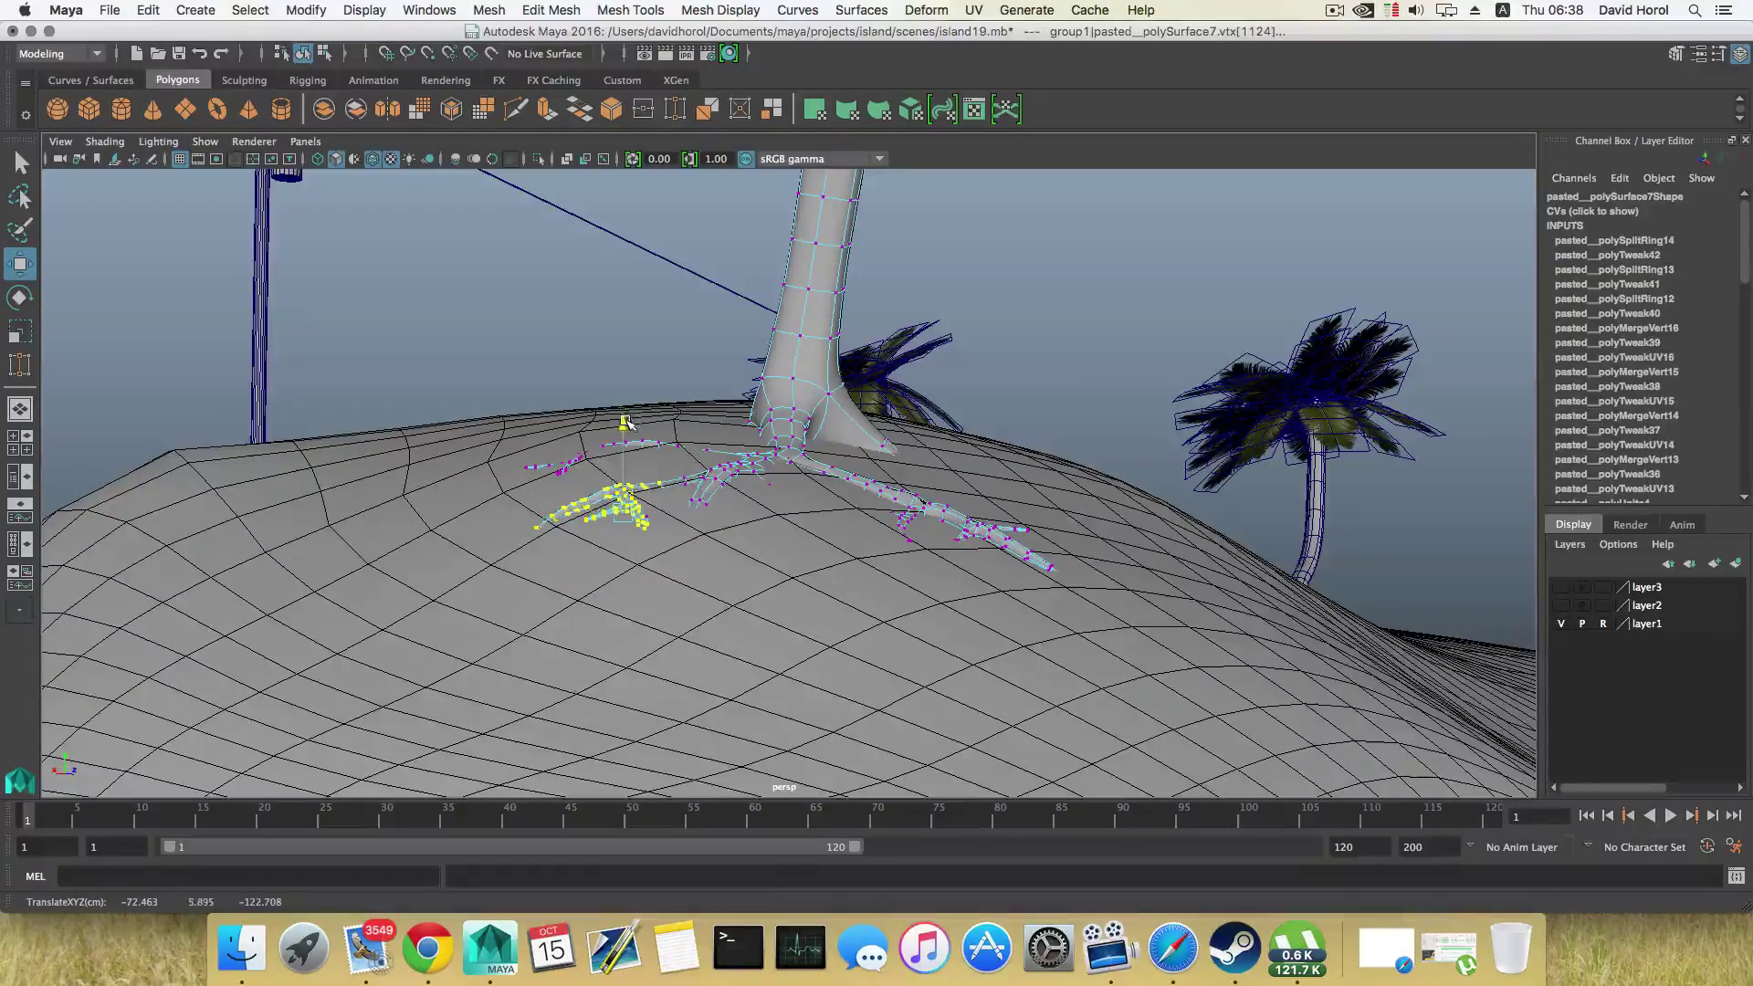
# Step: Deselect the inner part of the small side root and try lowering and rotating its outer fork to meet the slope
pyautogui.keyDown('alt'); pyautogui.moveTo(645, 500); pyautogui.dragTo(721, 575); pyautogui.keyUp('alt')
pyautogui.keyDown('alt'); pyautogui.moveTo(721, 575); pyautogui.dragTo(719, 477, button='middle'); pyautogui.keyUp('alt')
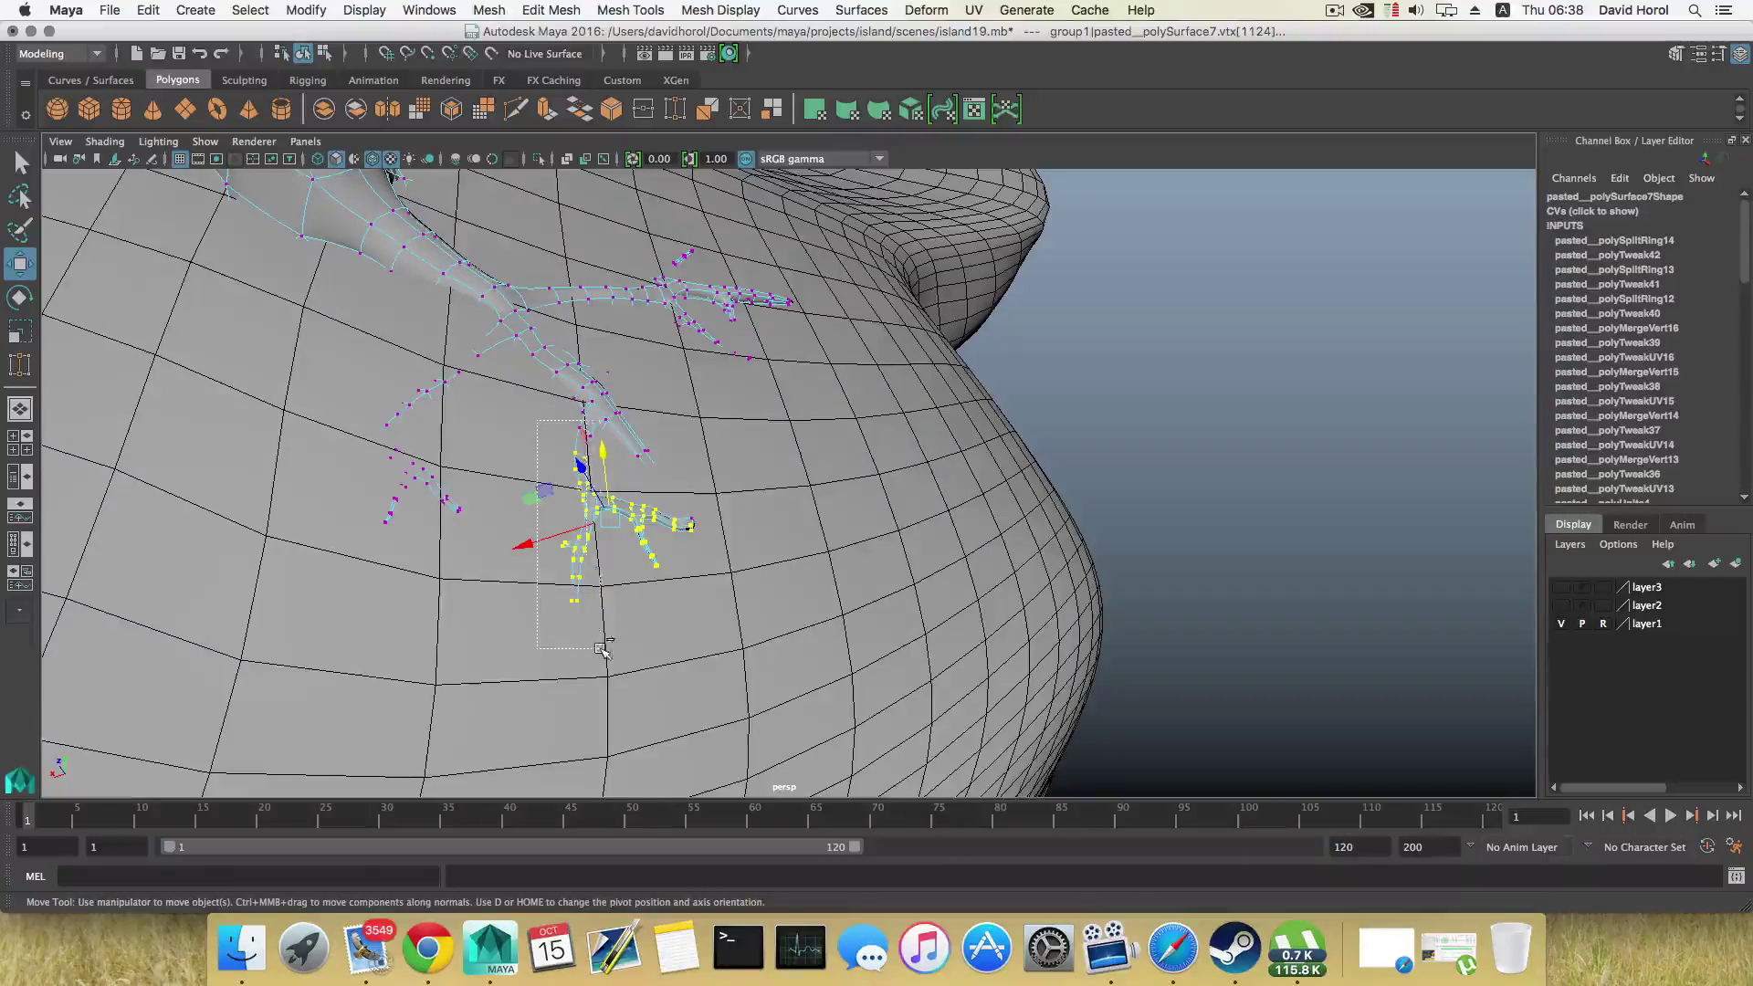
pyautogui.keyDown('ctrl'); pyautogui.moveTo(600, 649); pyautogui.dragTo(603, 649); pyautogui.keyUp('ctrl')
pyautogui.keyDown('alt'); pyautogui.moveTo(605, 644); pyautogui.dragTo(632, 493); pyautogui.keyUp('alt')
pyautogui.moveTo(652, 383); pyautogui.dragTo(651, 389)
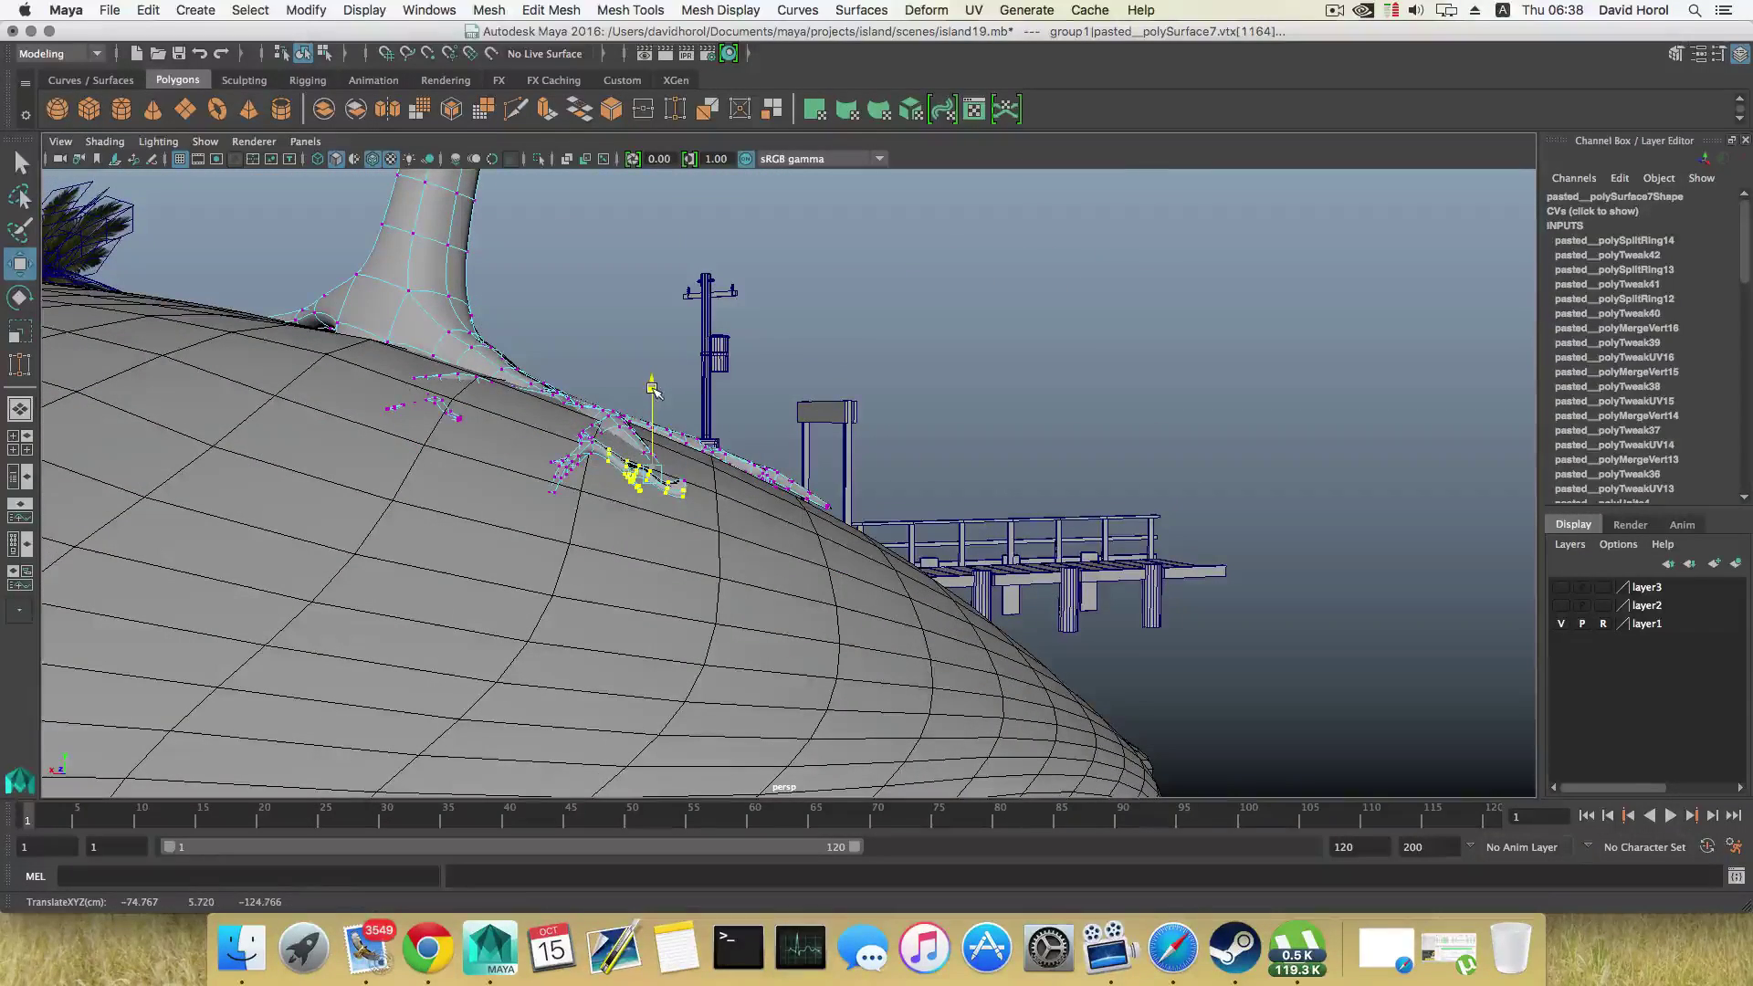
pyautogui.press('e')
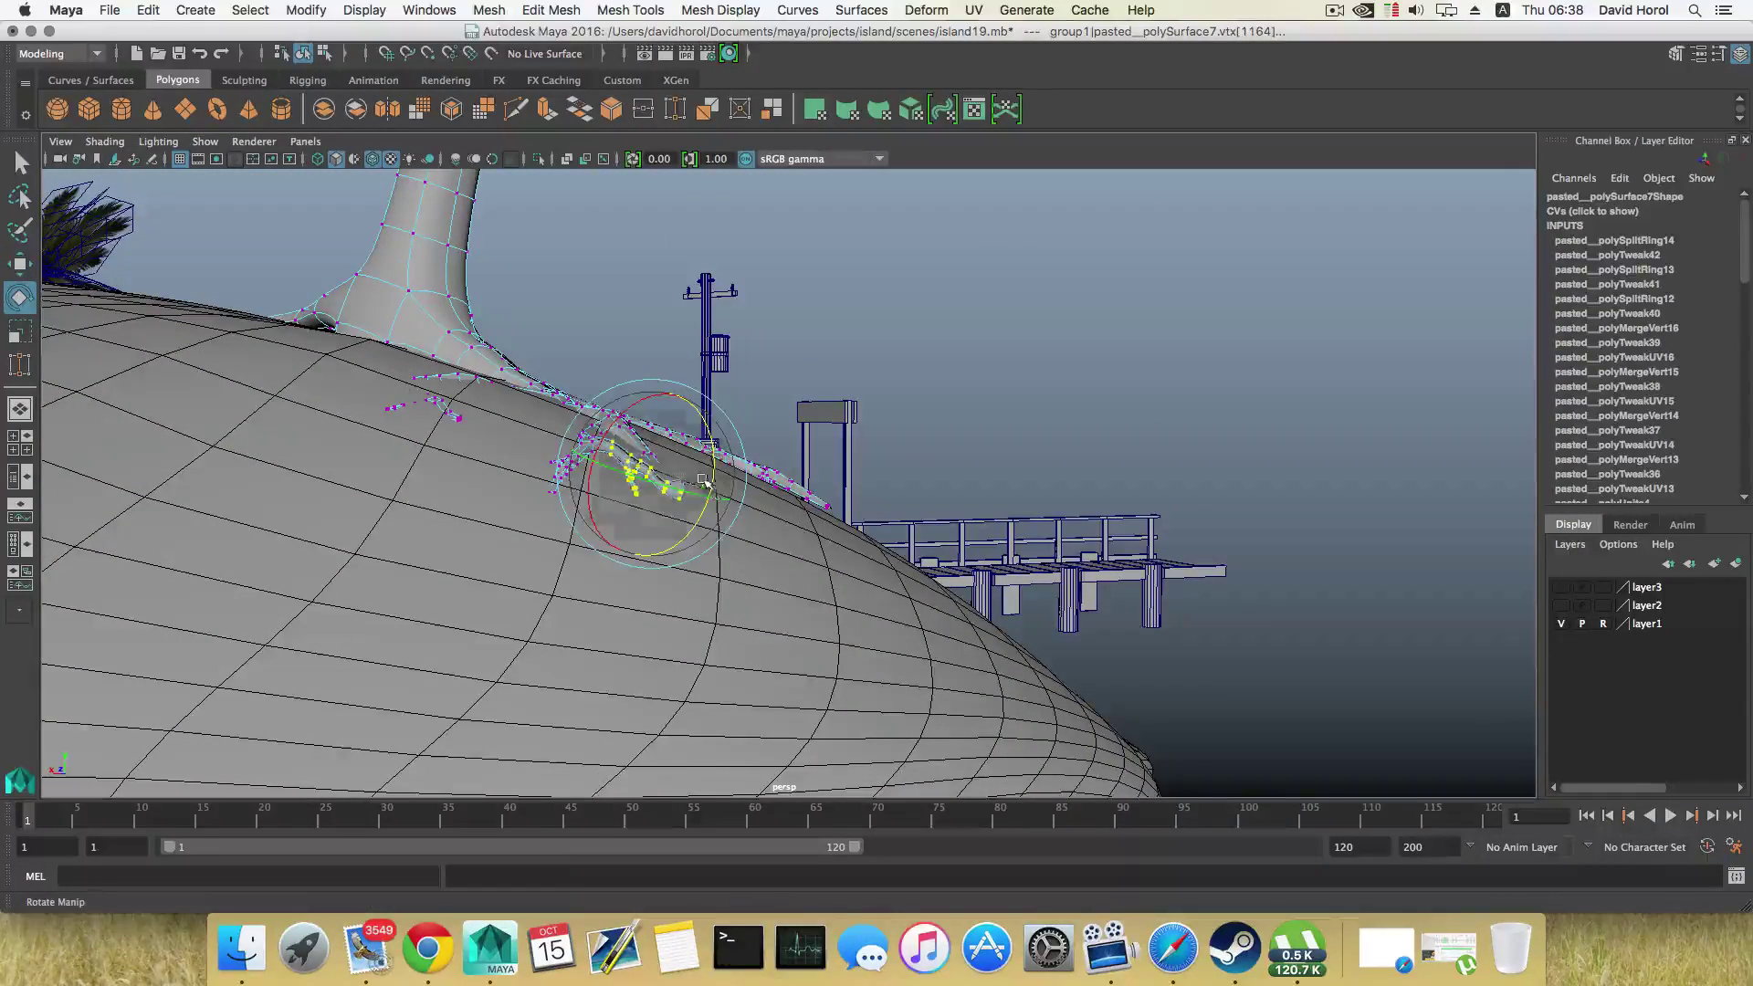
pyautogui.press('w')
pyautogui.moveTo(650, 389); pyautogui.dragTo(674, 488)
# Step: Undo the outer fork's moves and rotation, continuing back through the last adjustments to the whole small side root
pyautogui.hotkey('ctrl', 'z')
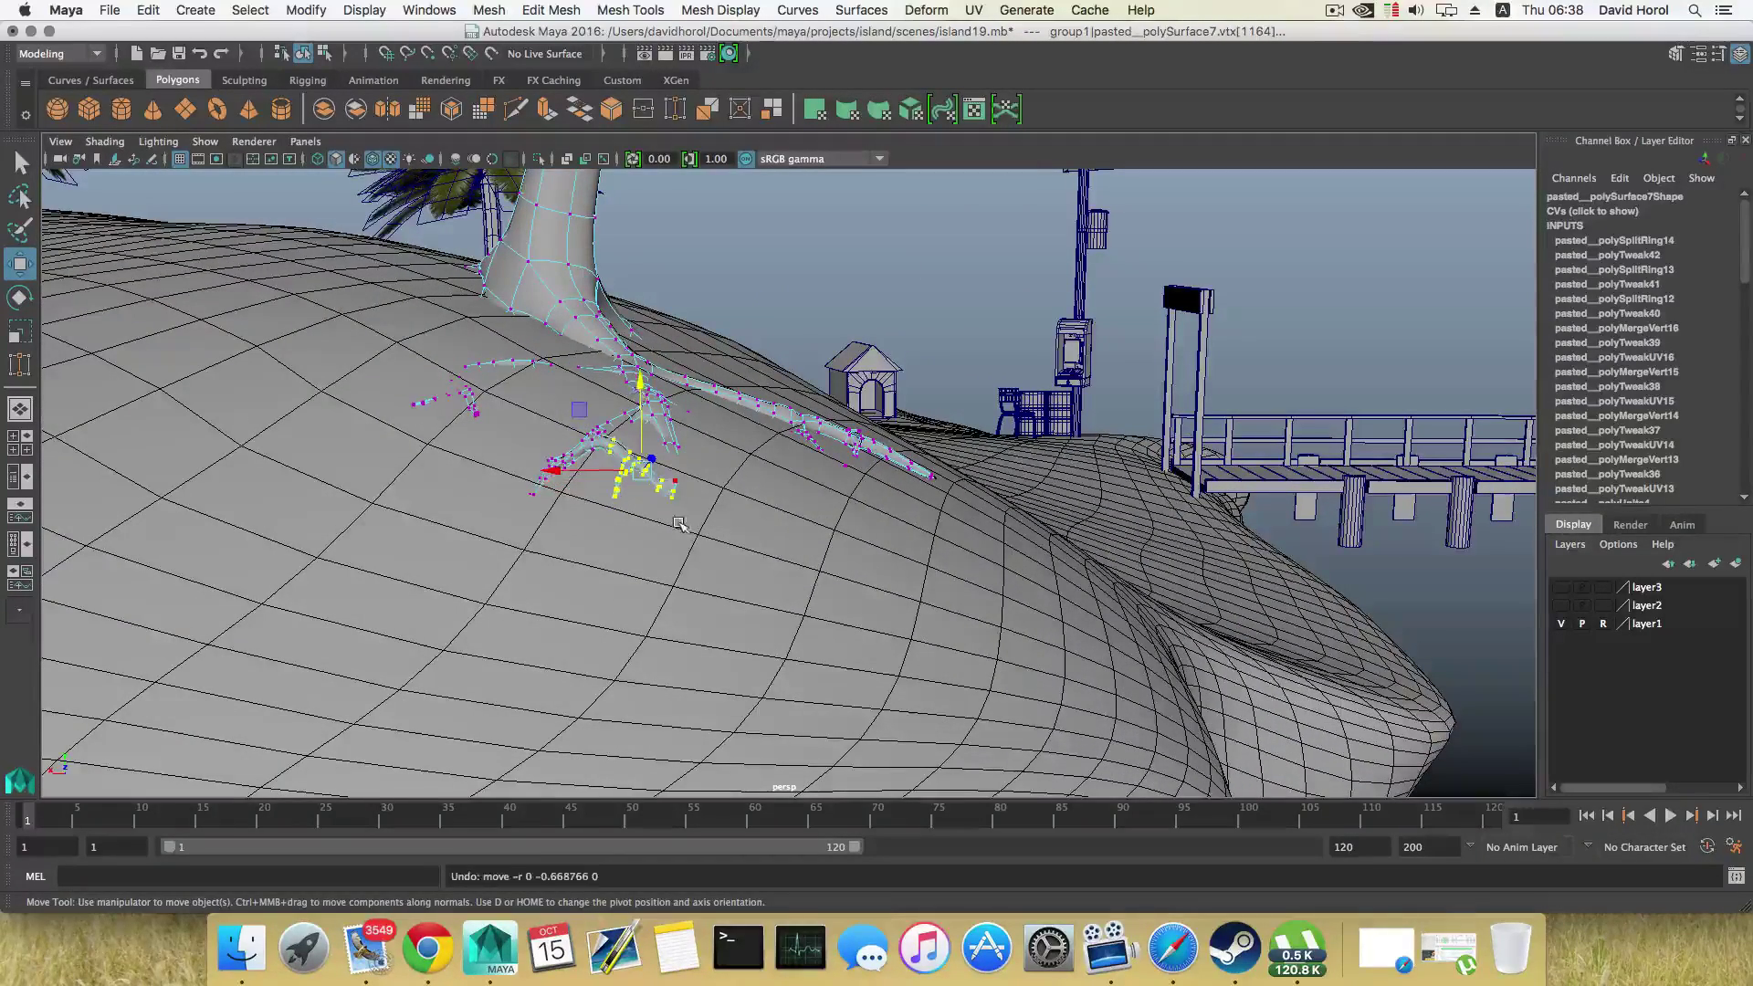
pyautogui.hotkey('ctrl', 'z')
pyautogui.hotkey('ctrl', 'z')
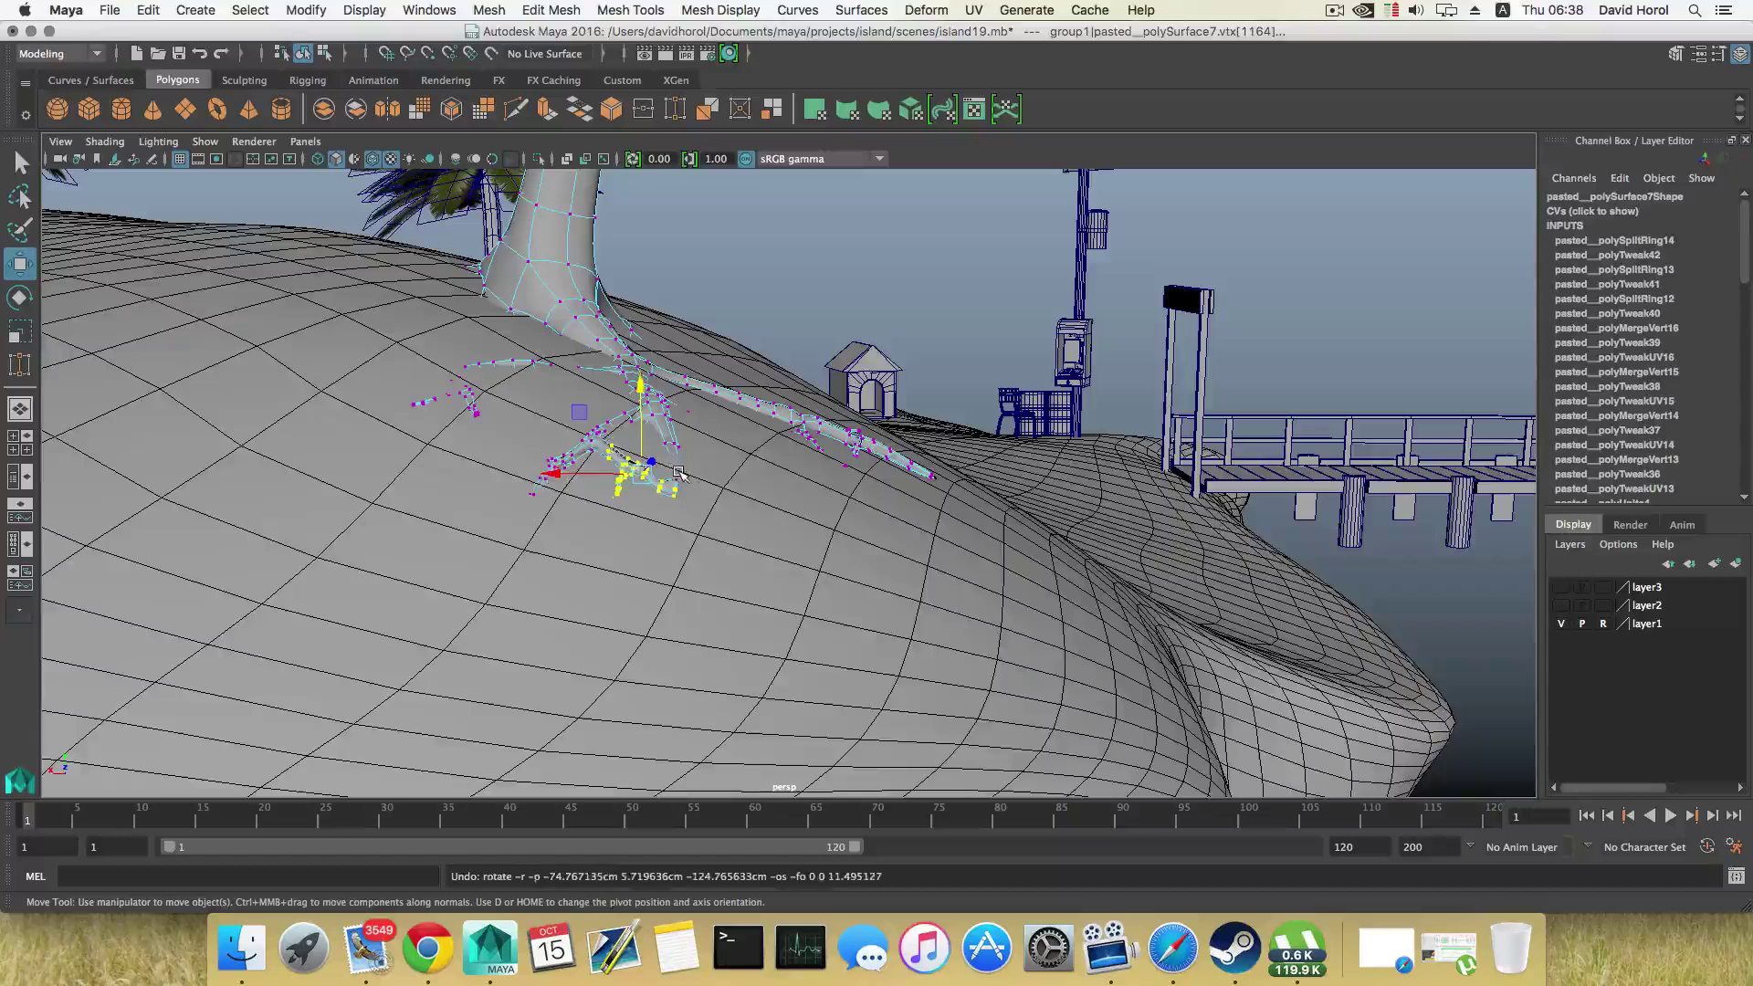
pyautogui.hotkey('ctrl', 'z')
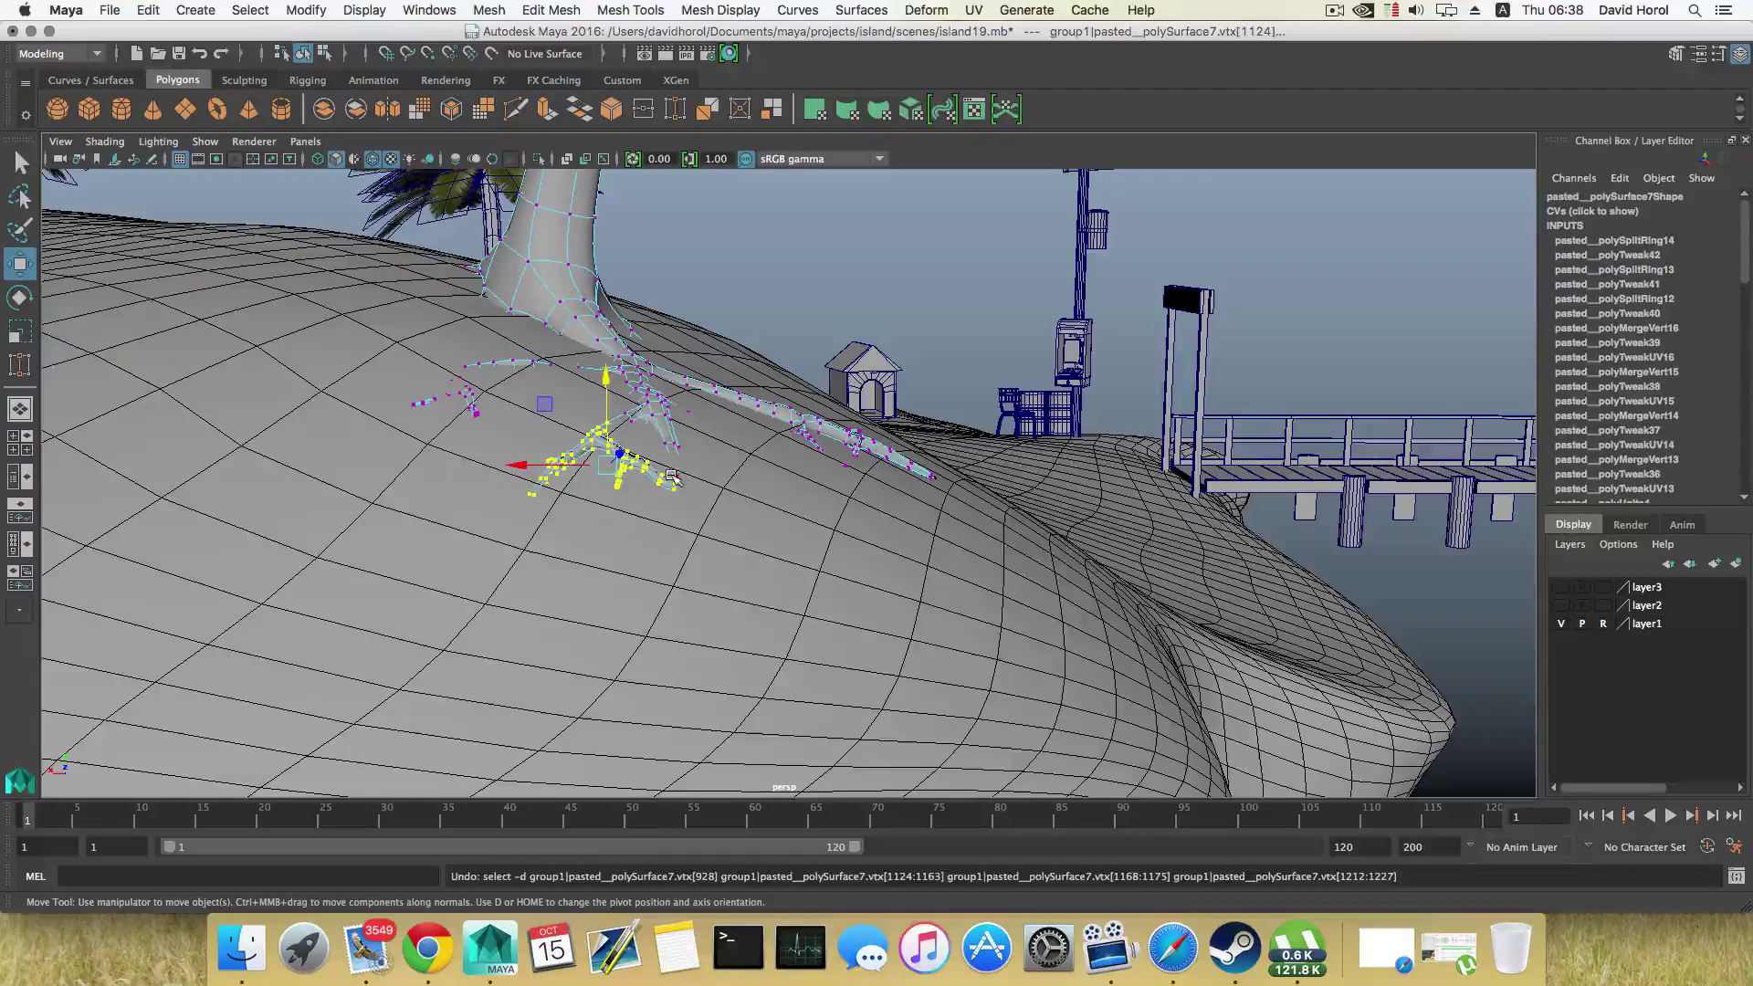
pyautogui.hotkey('ctrl', 'z')
pyautogui.hotkey('ctrl', 'z')
pyautogui.hotkey('ctrl', 'z')
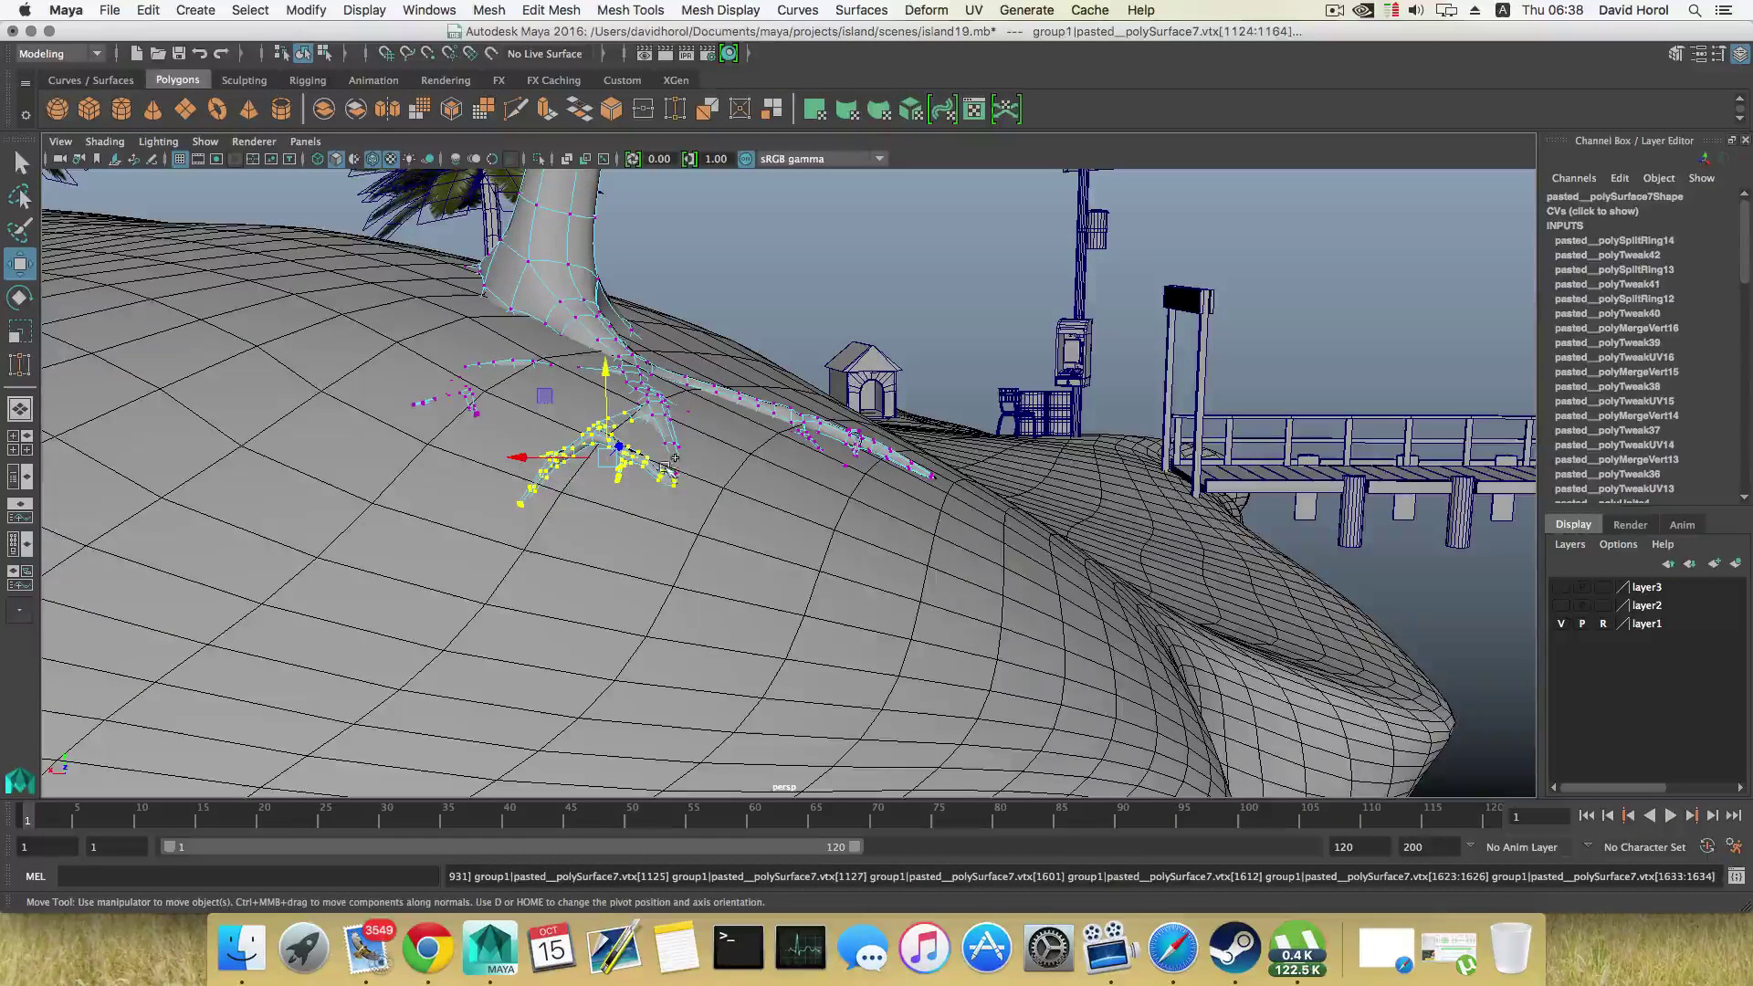
# Step: Add the small side root's remaining vertices to the selection and examine its fit in the hill with X-Ray display, restoring normal shading
pyautogui.keyDown('shift'); pyautogui.moveTo(668, 467); pyautogui.dragTo(589, 497); pyautogui.keyUp('shift')
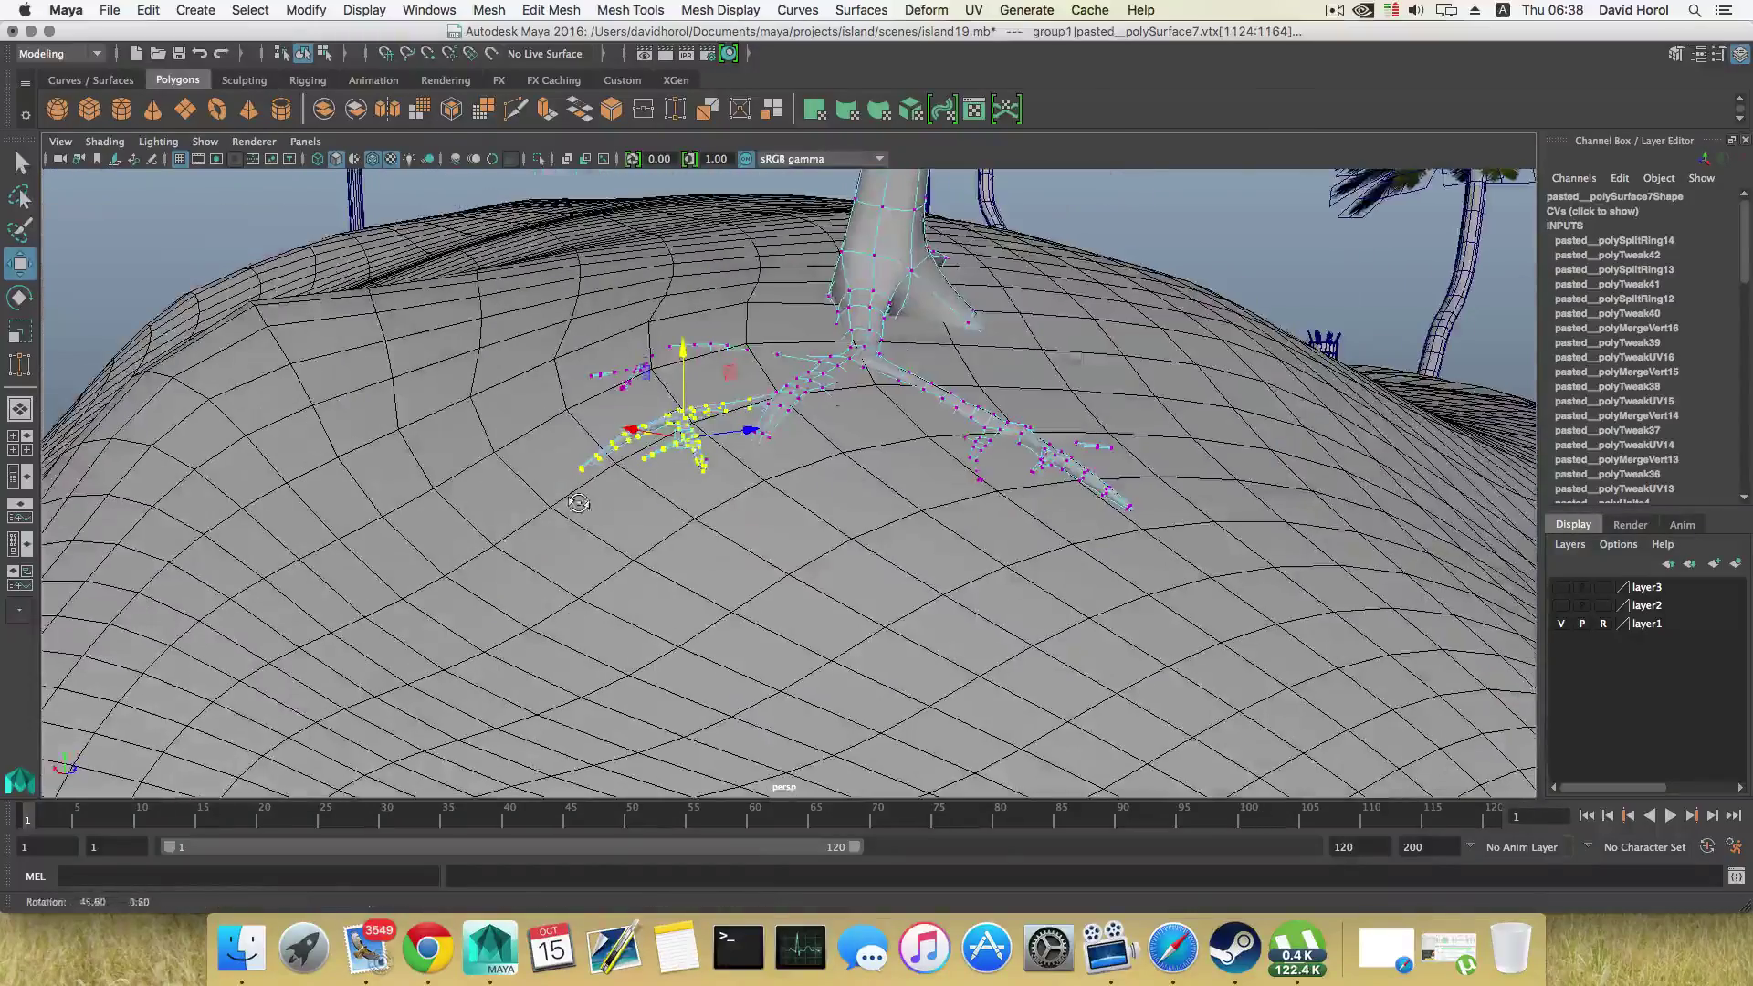
pyautogui.keyDown('shift'); pyautogui.moveTo(694, 450); pyautogui.dragTo(734, 493); pyautogui.keyUp('shift')
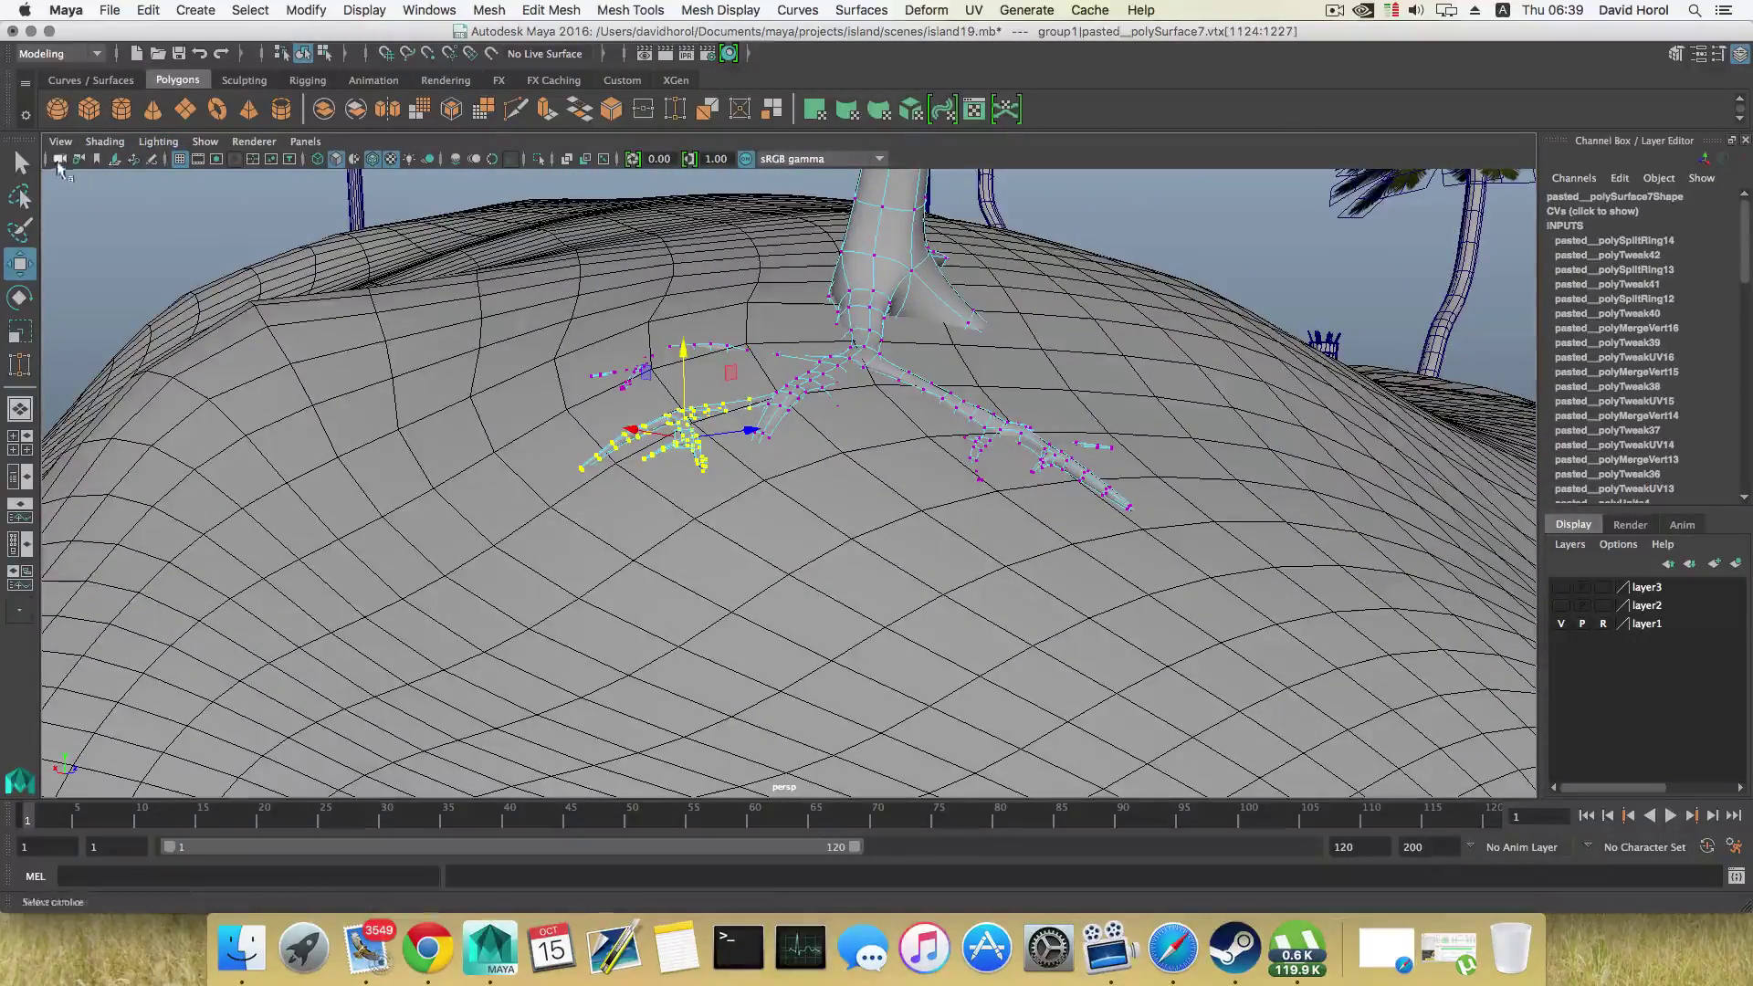
pyautogui.click(96, 143)
pyautogui.click(119, 343)
pyautogui.moveTo(566, 512)
pyautogui.keyDown('alt'); pyautogui.mouseDown()
pyautogui.moveTo(730, 520)
pyautogui.moveTo(809, 480)
pyautogui.moveTo(809, 459)
pyautogui.mouseUp(); pyautogui.keyUp('alt')
pyautogui.press('e')
pyautogui.press('w')
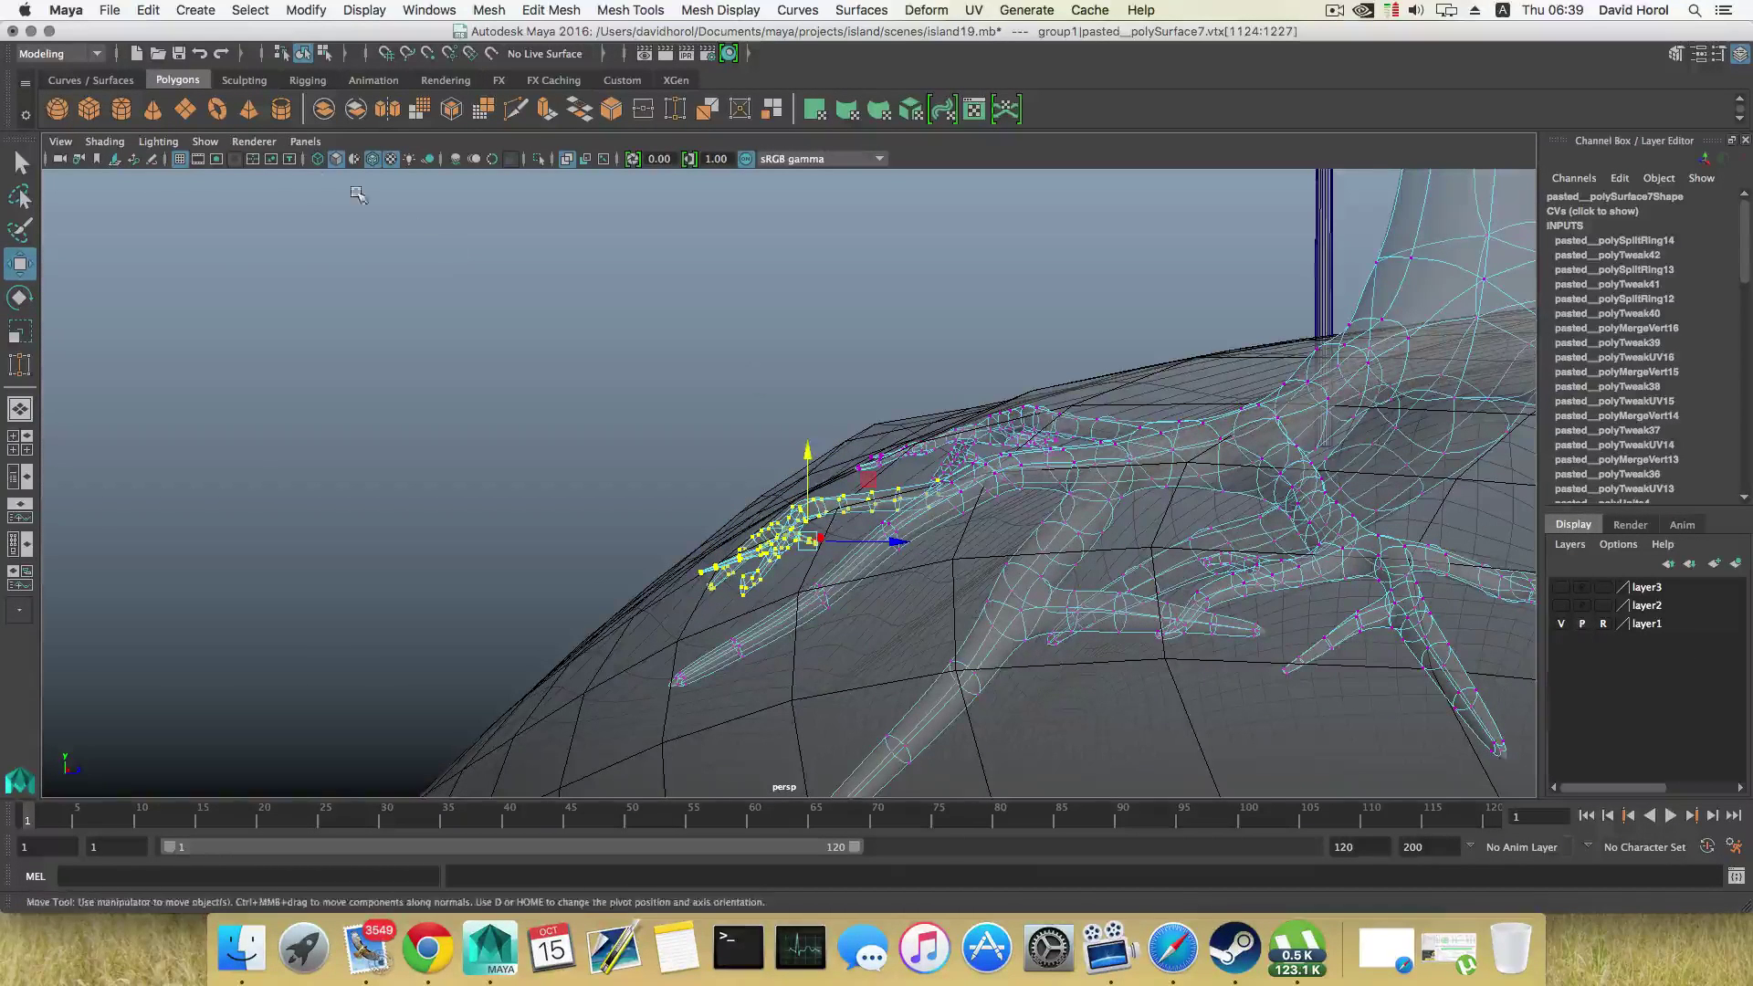
pyautogui.click(104, 141)
pyautogui.click(135, 347)
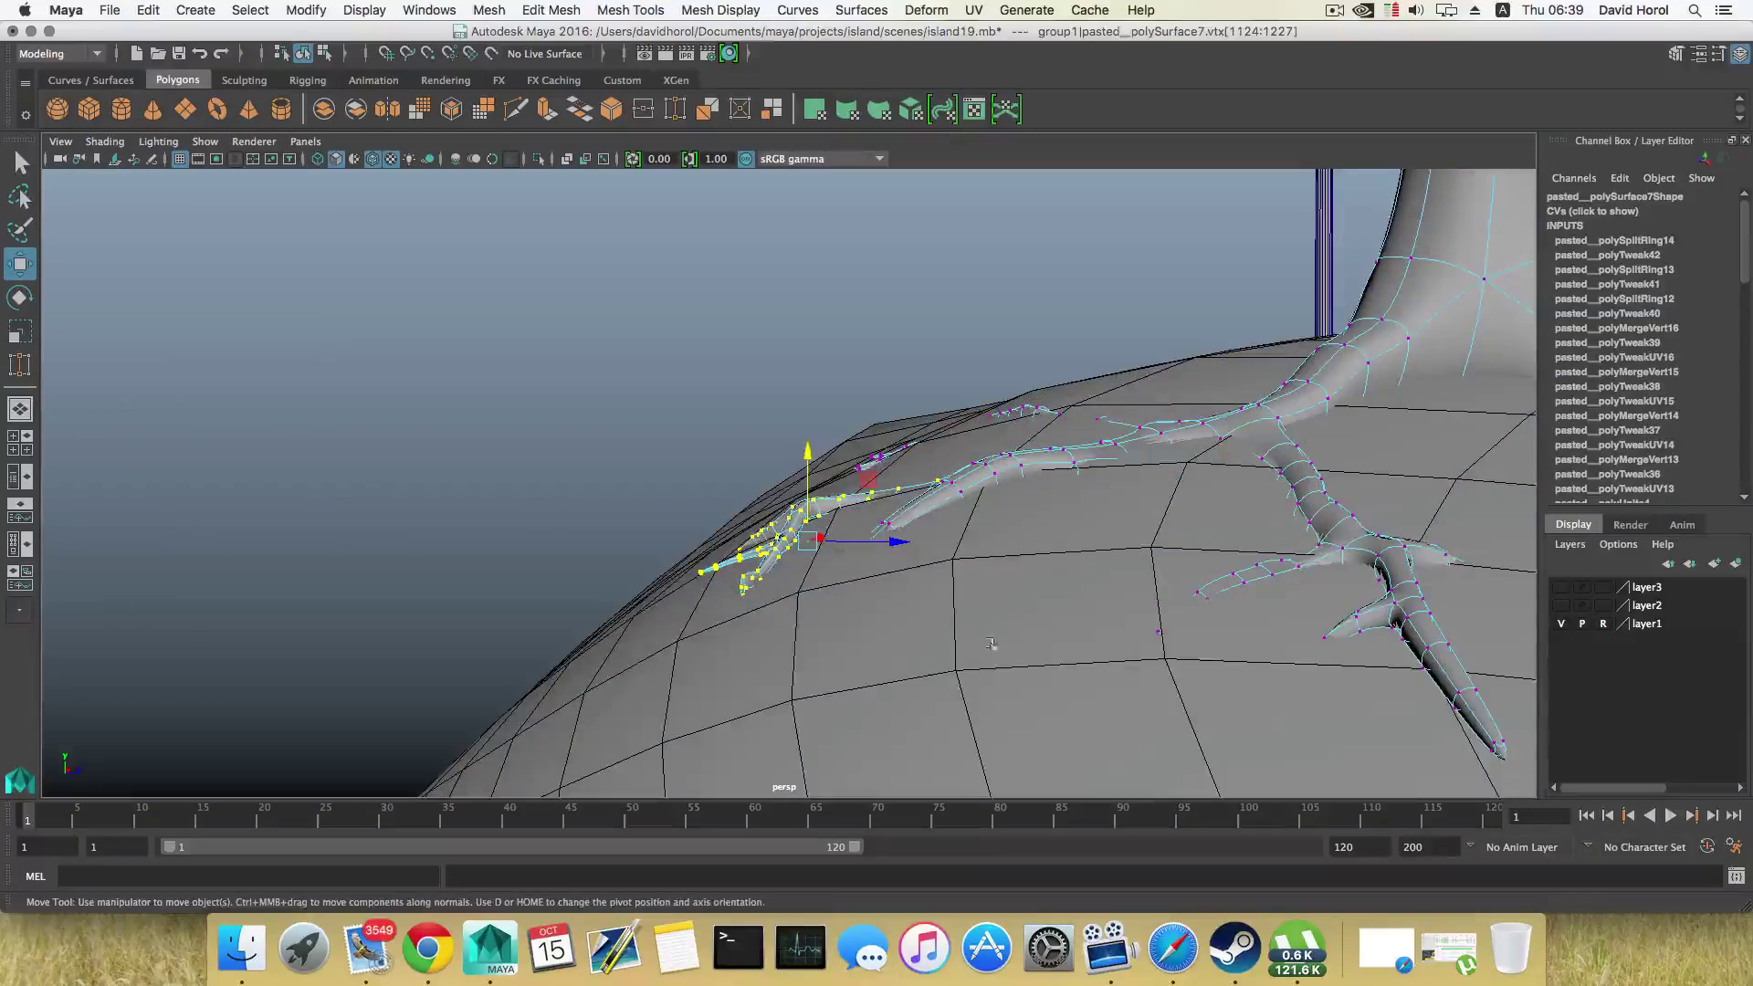
# Step: Select the vertices of the other thin forked side root and inspect how it lies on the hill surface
pyautogui.keyDown('alt'); pyautogui.moveTo(825, 618); pyautogui.dragTo(822, 567); pyautogui.keyUp('alt')
pyautogui.moveTo(820, 484); pyautogui.dragTo(557, 580)
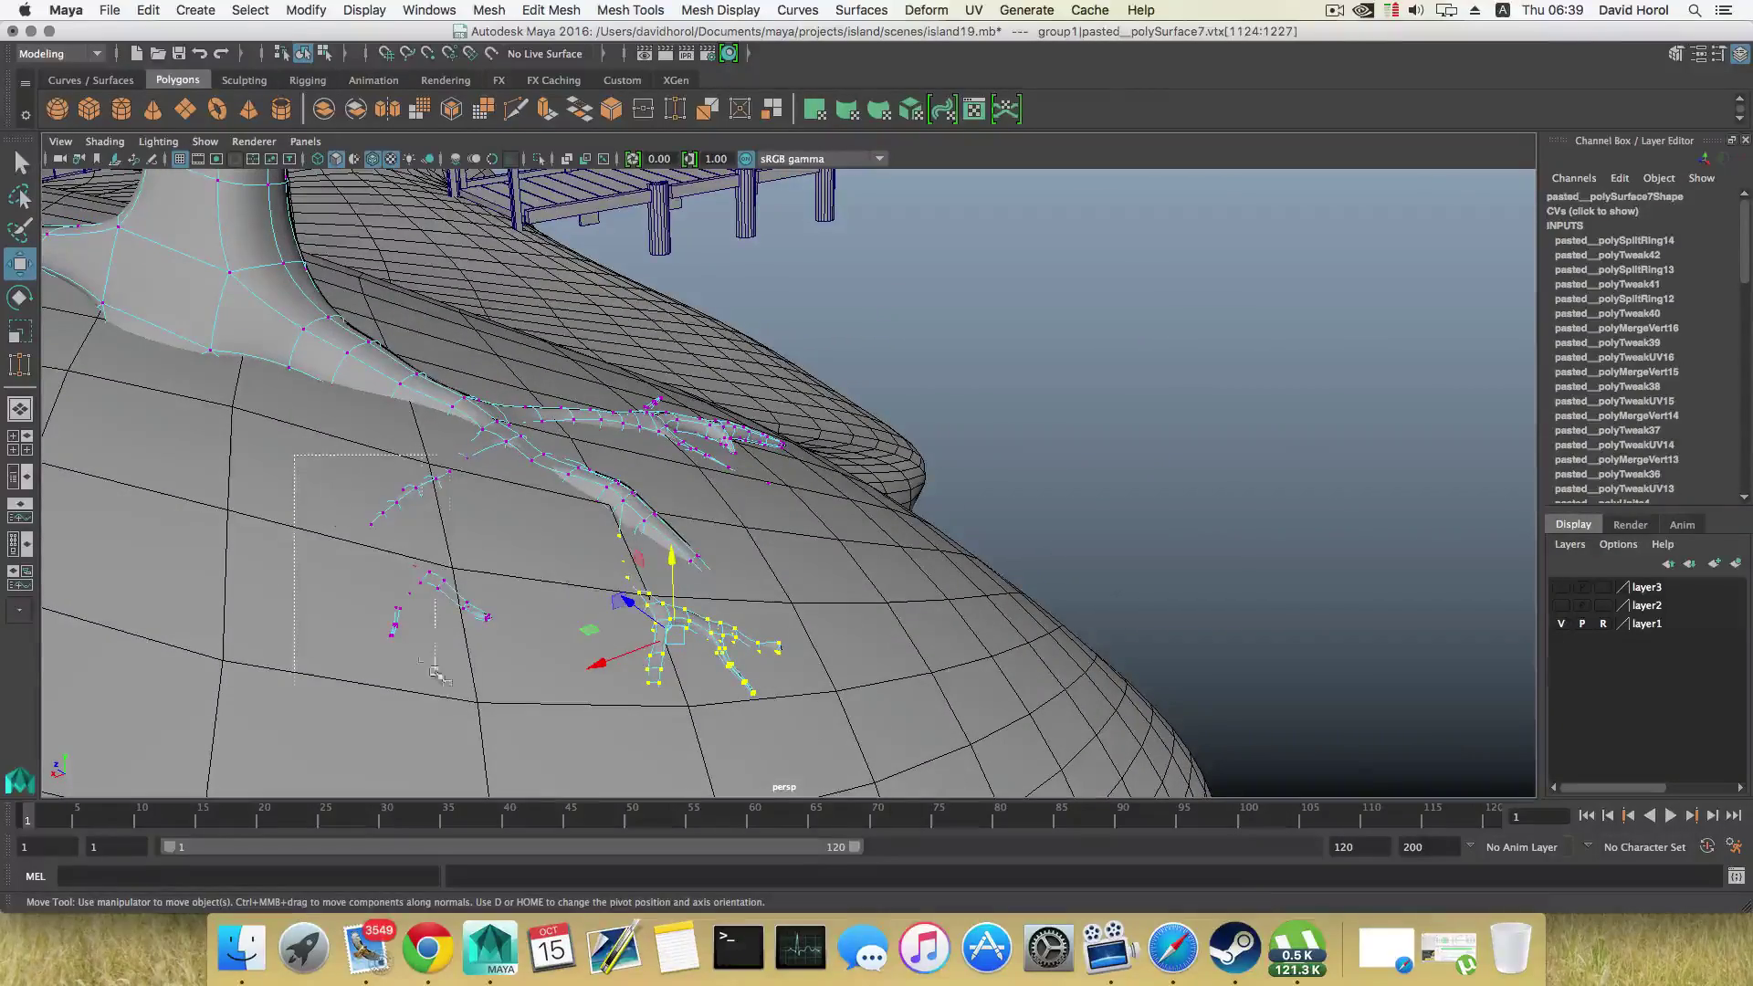
pyautogui.moveTo(494, 719); pyautogui.dragTo(494, 719)
pyautogui.keyDown('alt'); pyautogui.moveTo(493, 720); pyautogui.dragTo(664, 572); pyautogui.keyUp('alt')
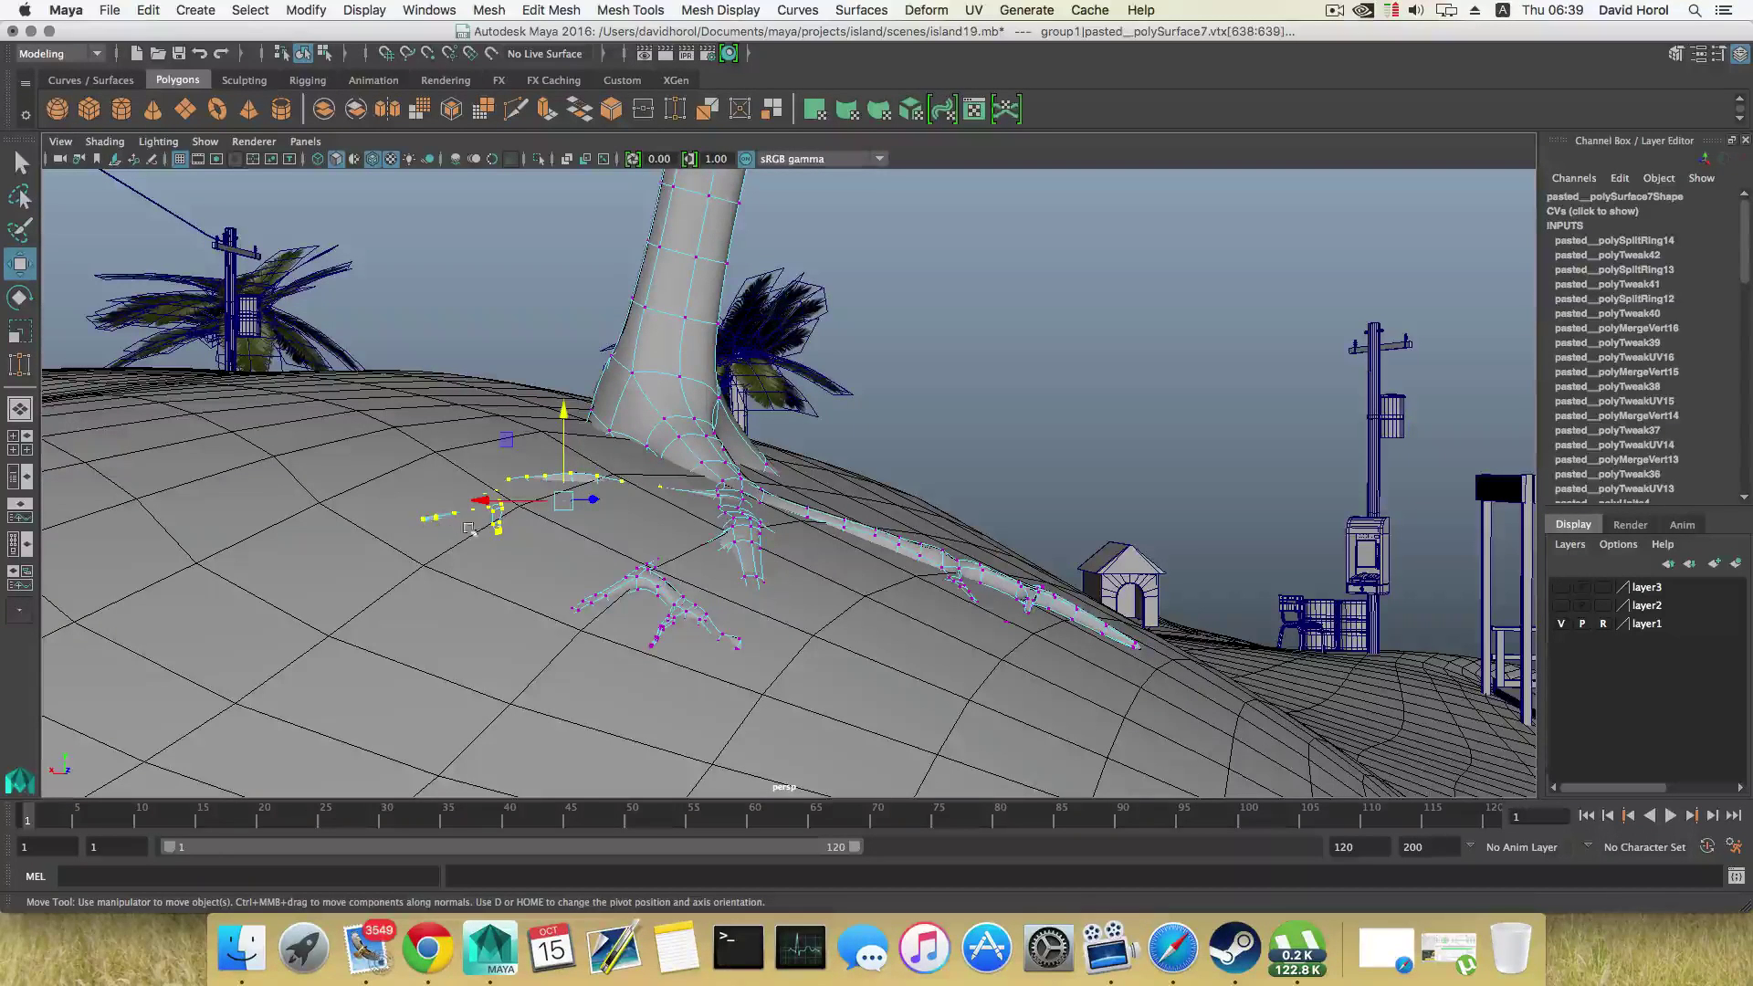
pyautogui.keyDown('alt'); pyautogui.moveTo(654, 550); pyautogui.dragTo(419, 628); pyautogui.keyUp('alt')
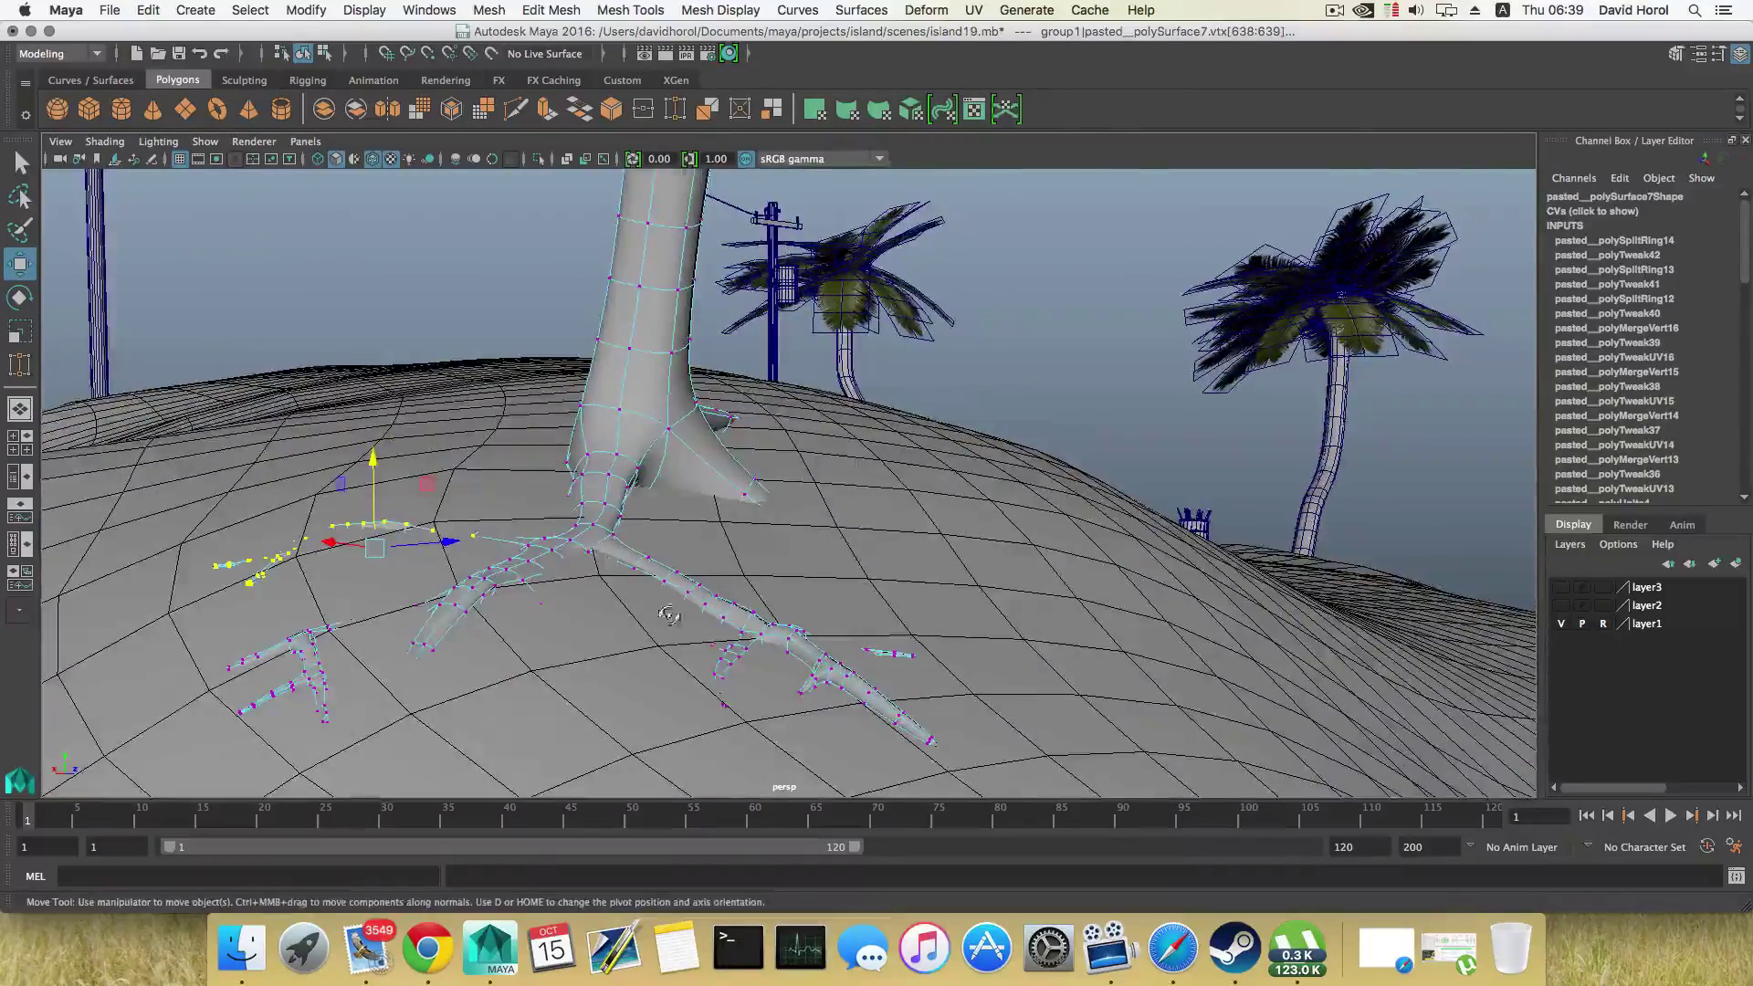
pyautogui.keyDown('alt'); pyautogui.moveTo(670, 615); pyautogui.dragTo(892, 585); pyautogui.keyUp('alt')
# Step: Return to object mode and examine the tree's placement on the island from several sides, near and far
pyautogui.scroll(-5, 741, 623)
pyautogui.press('F8')
pyautogui.press('F8')
pyautogui.keyDown('alt'); pyautogui.moveTo(891, 585); pyautogui.dragTo(822, 548, button='right'); pyautogui.keyUp('alt')
pyautogui.keyDown('alt'); pyautogui.moveTo(821, 548); pyautogui.dragTo(771, 463); pyautogui.keyUp('alt')
pyautogui.keyDown('alt'); pyautogui.moveTo(903, 501); pyautogui.dragTo(750, 491); pyautogui.keyUp('alt')
pyautogui.click(1025, 408)
pyautogui.keyDown('alt'); pyautogui.moveTo(585, 529); pyautogui.dragTo(629, 483); pyautogui.keyUp('alt')
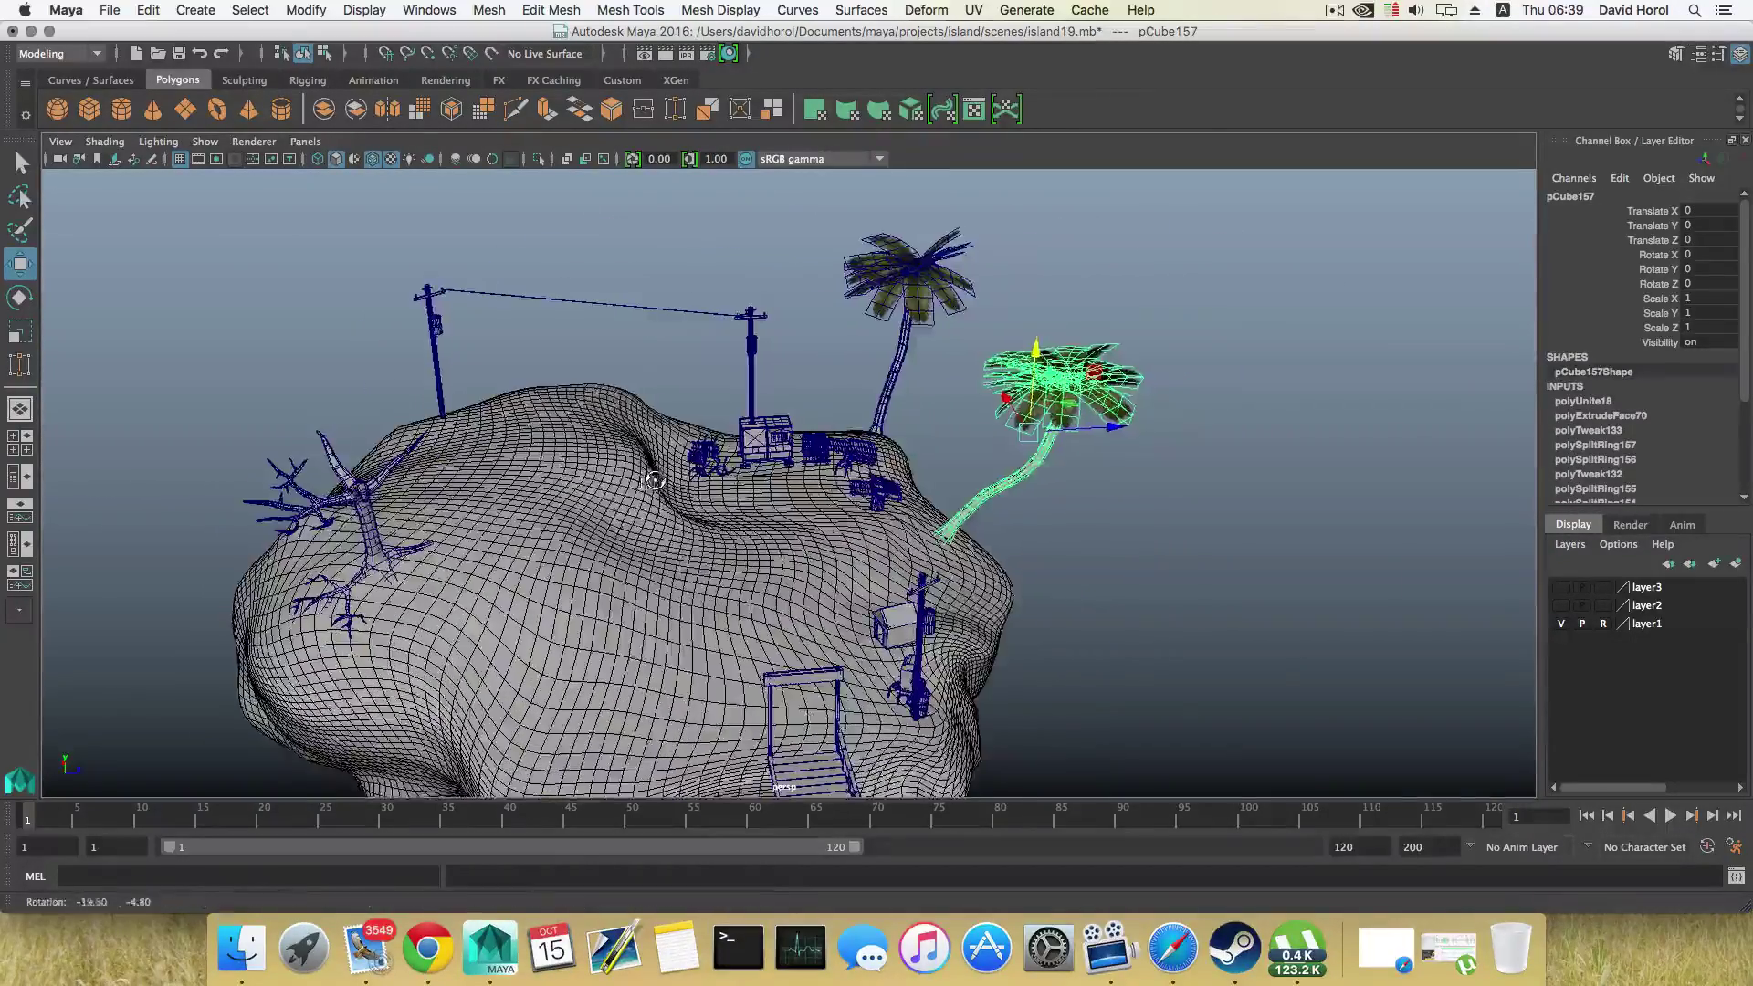
pyautogui.keyDown('alt'); pyautogui.moveTo(584, 516); pyautogui.dragTo(659, 445, button='middle'); pyautogui.keyUp('alt')
pyautogui.keyDown('alt'); pyautogui.moveTo(621, 448); pyautogui.dragTo(697, 483, button='right'); pyautogui.keyUp('alt')
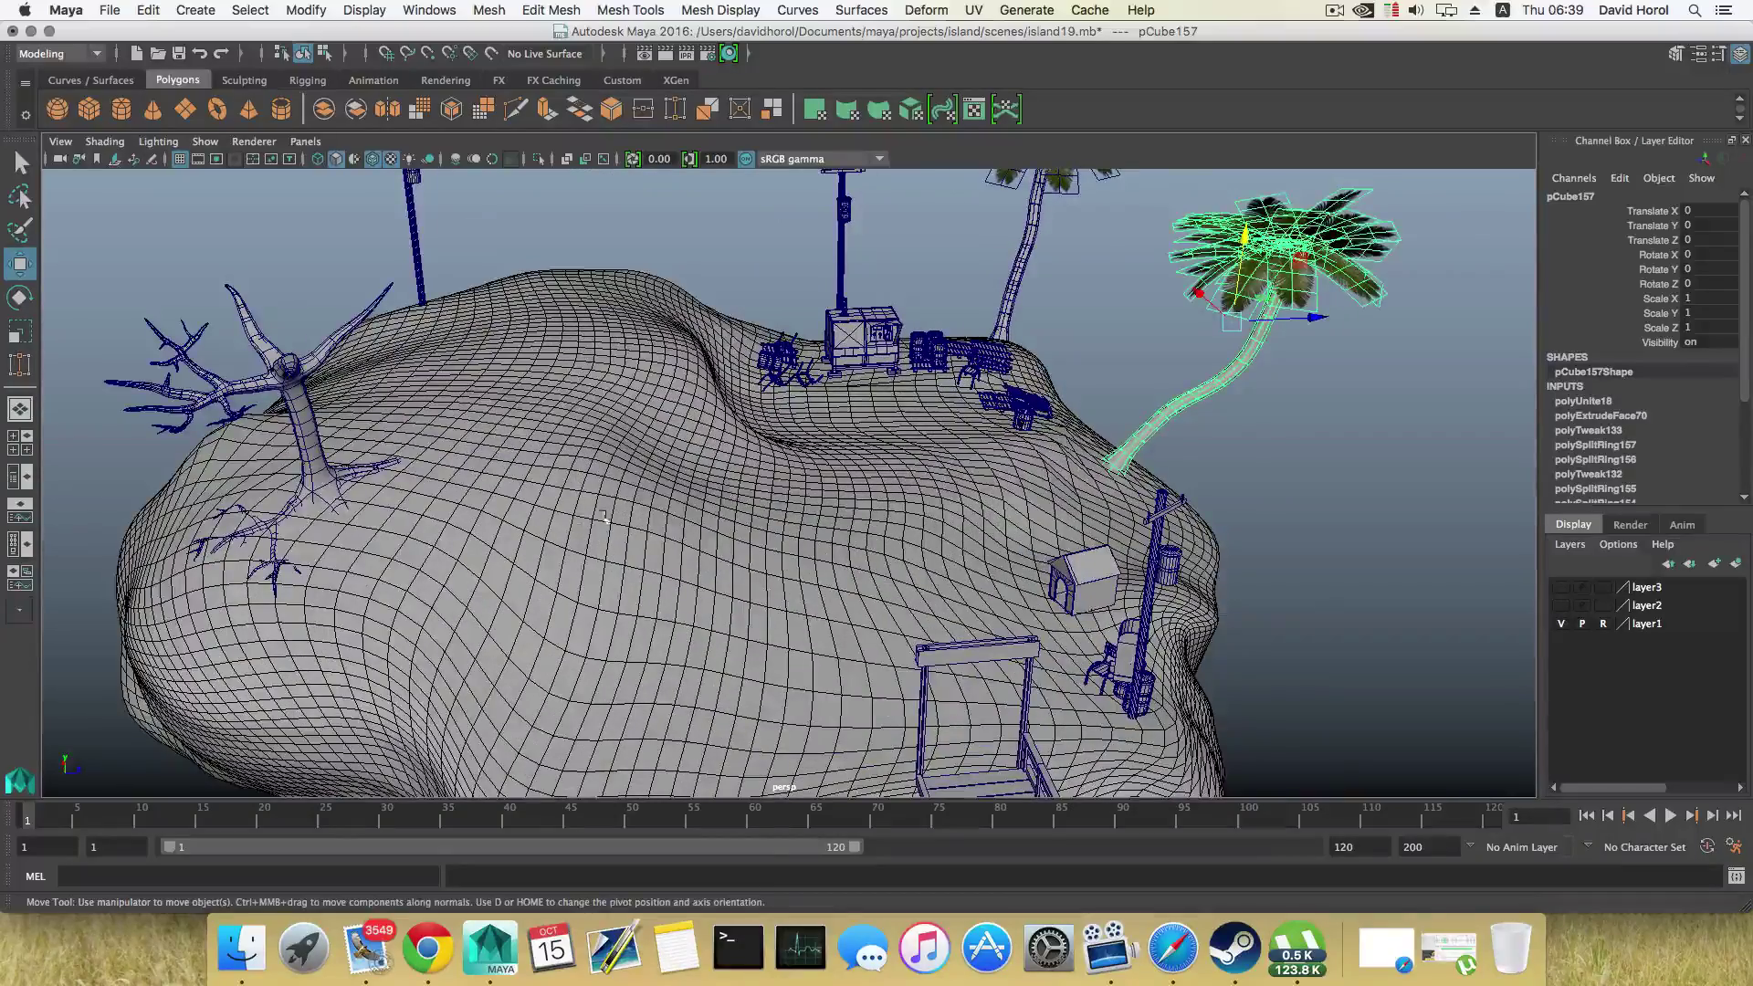
pyautogui.keyDown('alt'); pyautogui.moveTo(631, 449); pyautogui.dragTo(645, 537); pyautogui.keyUp('alt')
pyautogui.keyDown('alt'); pyautogui.moveTo(646, 537); pyautogui.dragTo(660, 548, button='middle'); pyautogui.keyUp('alt')
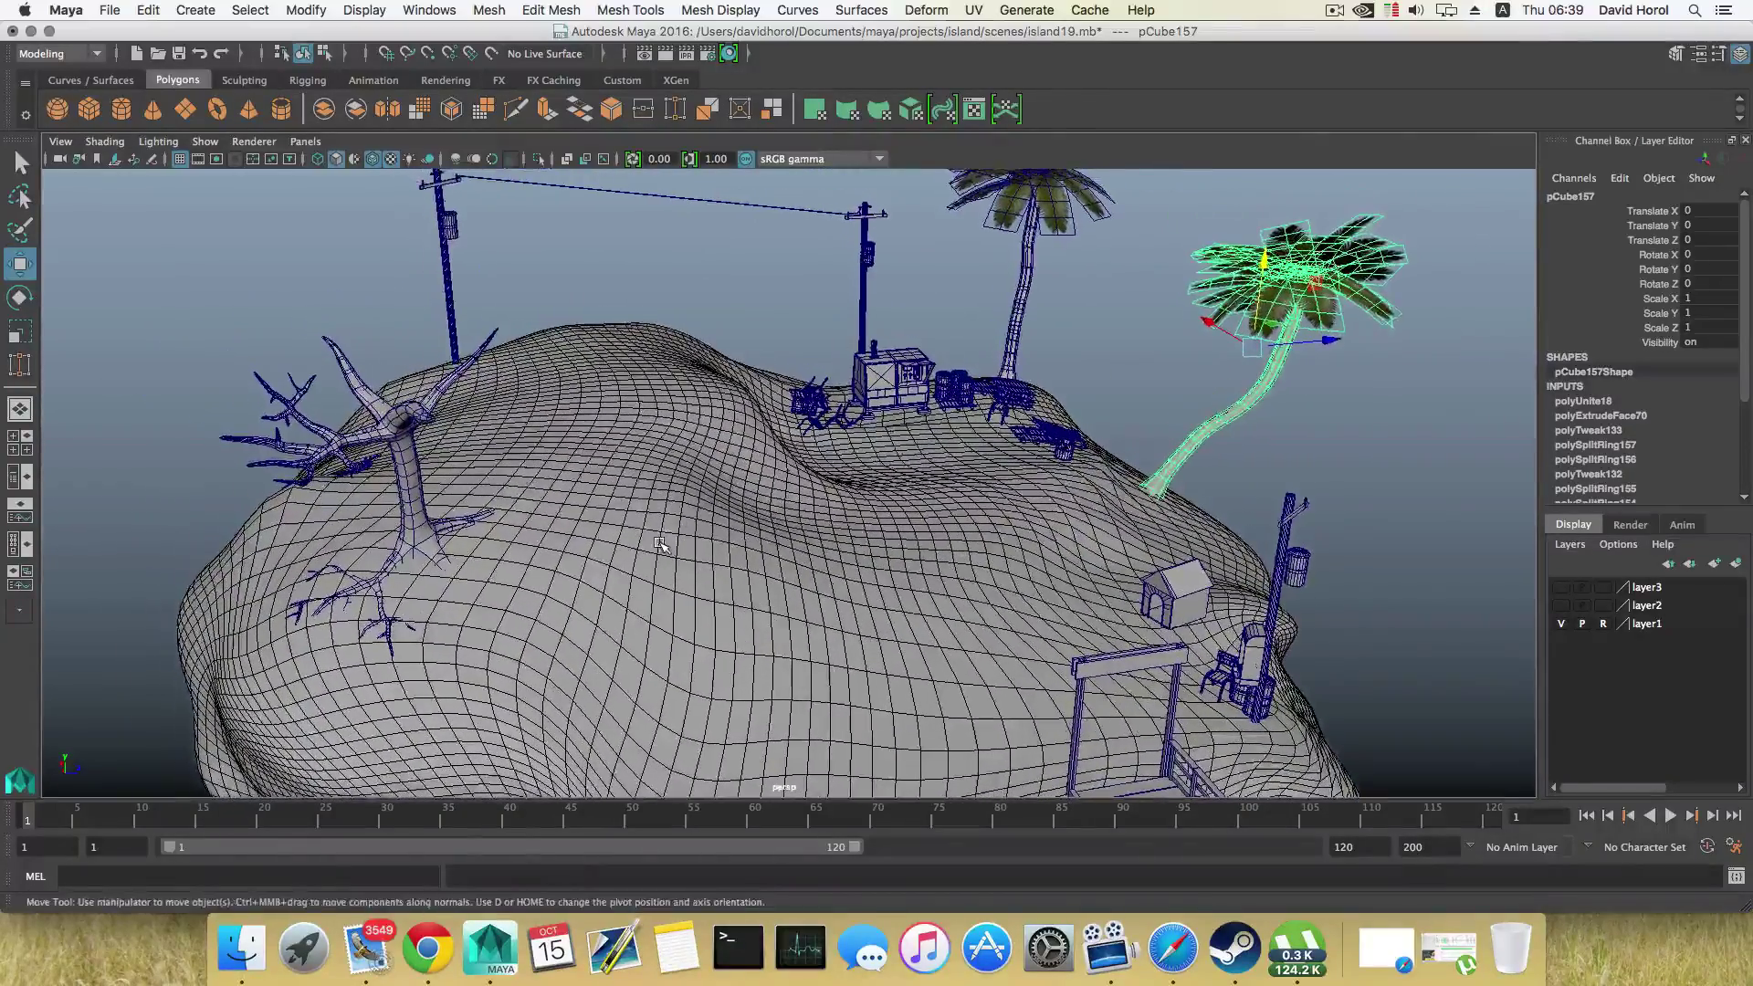
pyautogui.keyDown('alt'); pyautogui.moveTo(326, 470); pyautogui.dragTo(420, 457); pyautogui.keyUp('alt')
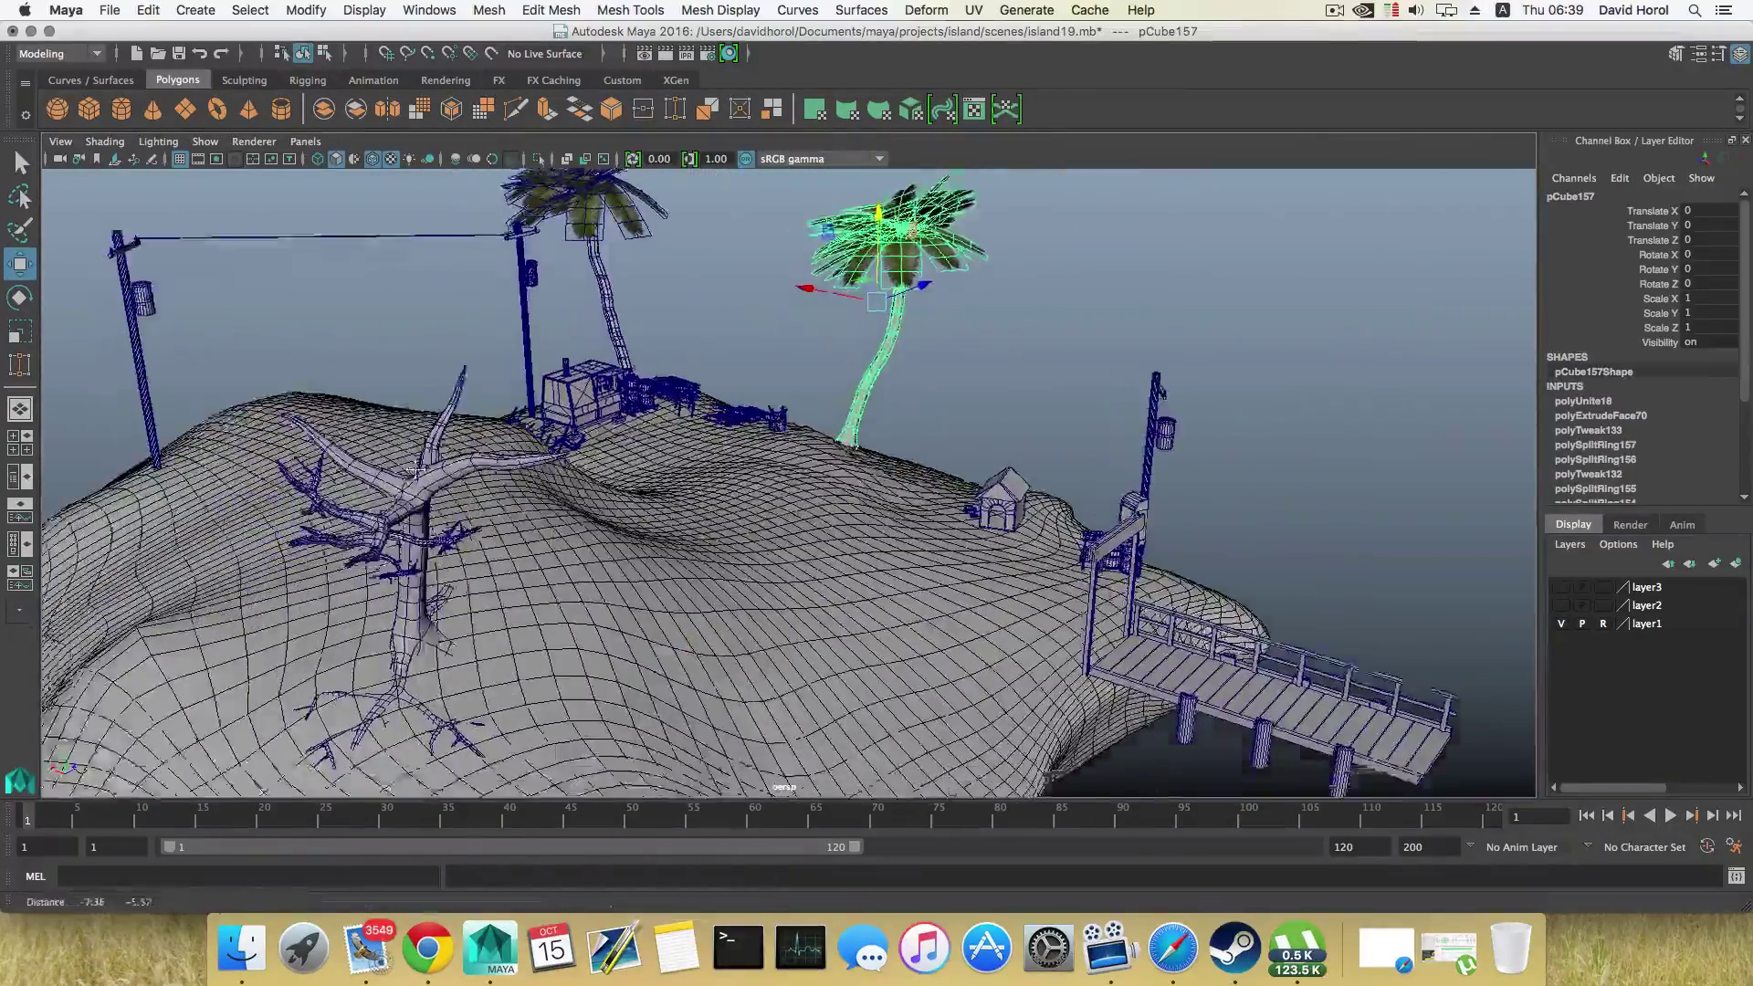
pyautogui.keyDown('alt'); pyautogui.moveTo(565, 521); pyautogui.dragTo(739, 561, button='right'); pyautogui.keyUp('alt')
pyautogui.keyDown('alt'); pyautogui.moveTo(392, 484); pyautogui.dragTo(459, 487, button='middle'); pyautogui.keyUp('alt')
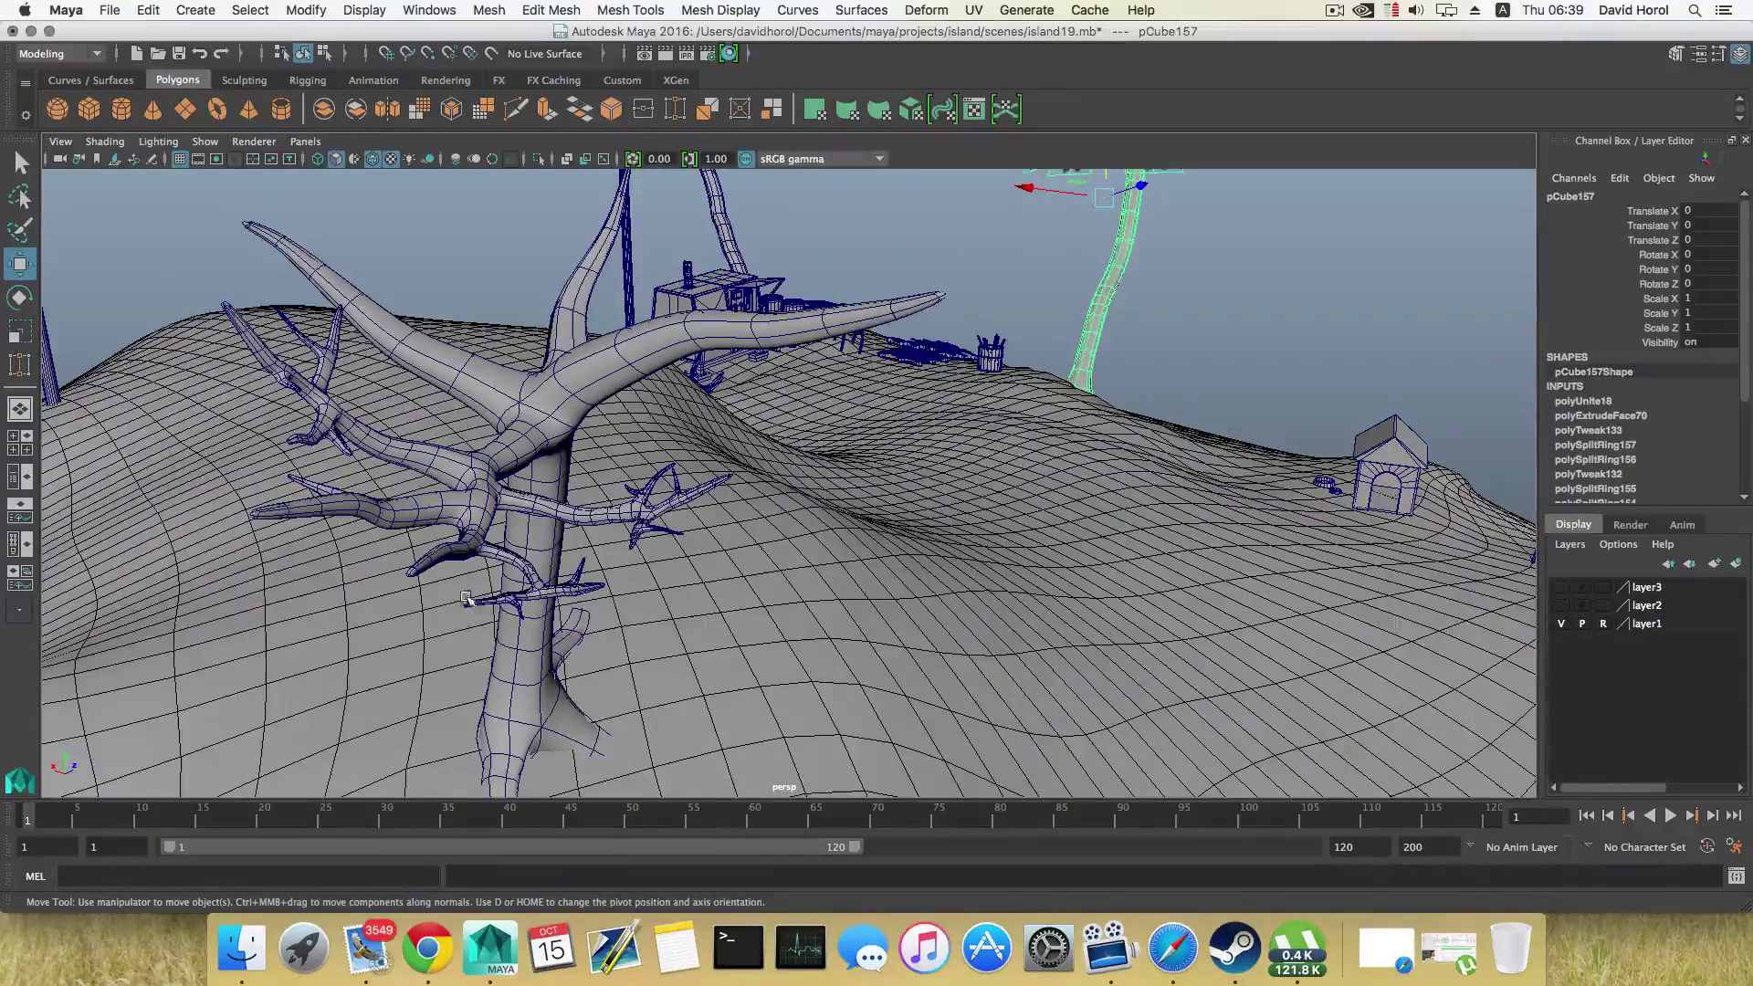
pyautogui.keyDown('alt'); pyautogui.moveTo(610, 608); pyautogui.dragTo(511, 584, button='right'); pyautogui.keyUp('alt')
pyautogui.keyDown('alt'); pyautogui.moveTo(639, 548); pyautogui.dragTo(511, 539); pyautogui.keyUp('alt')
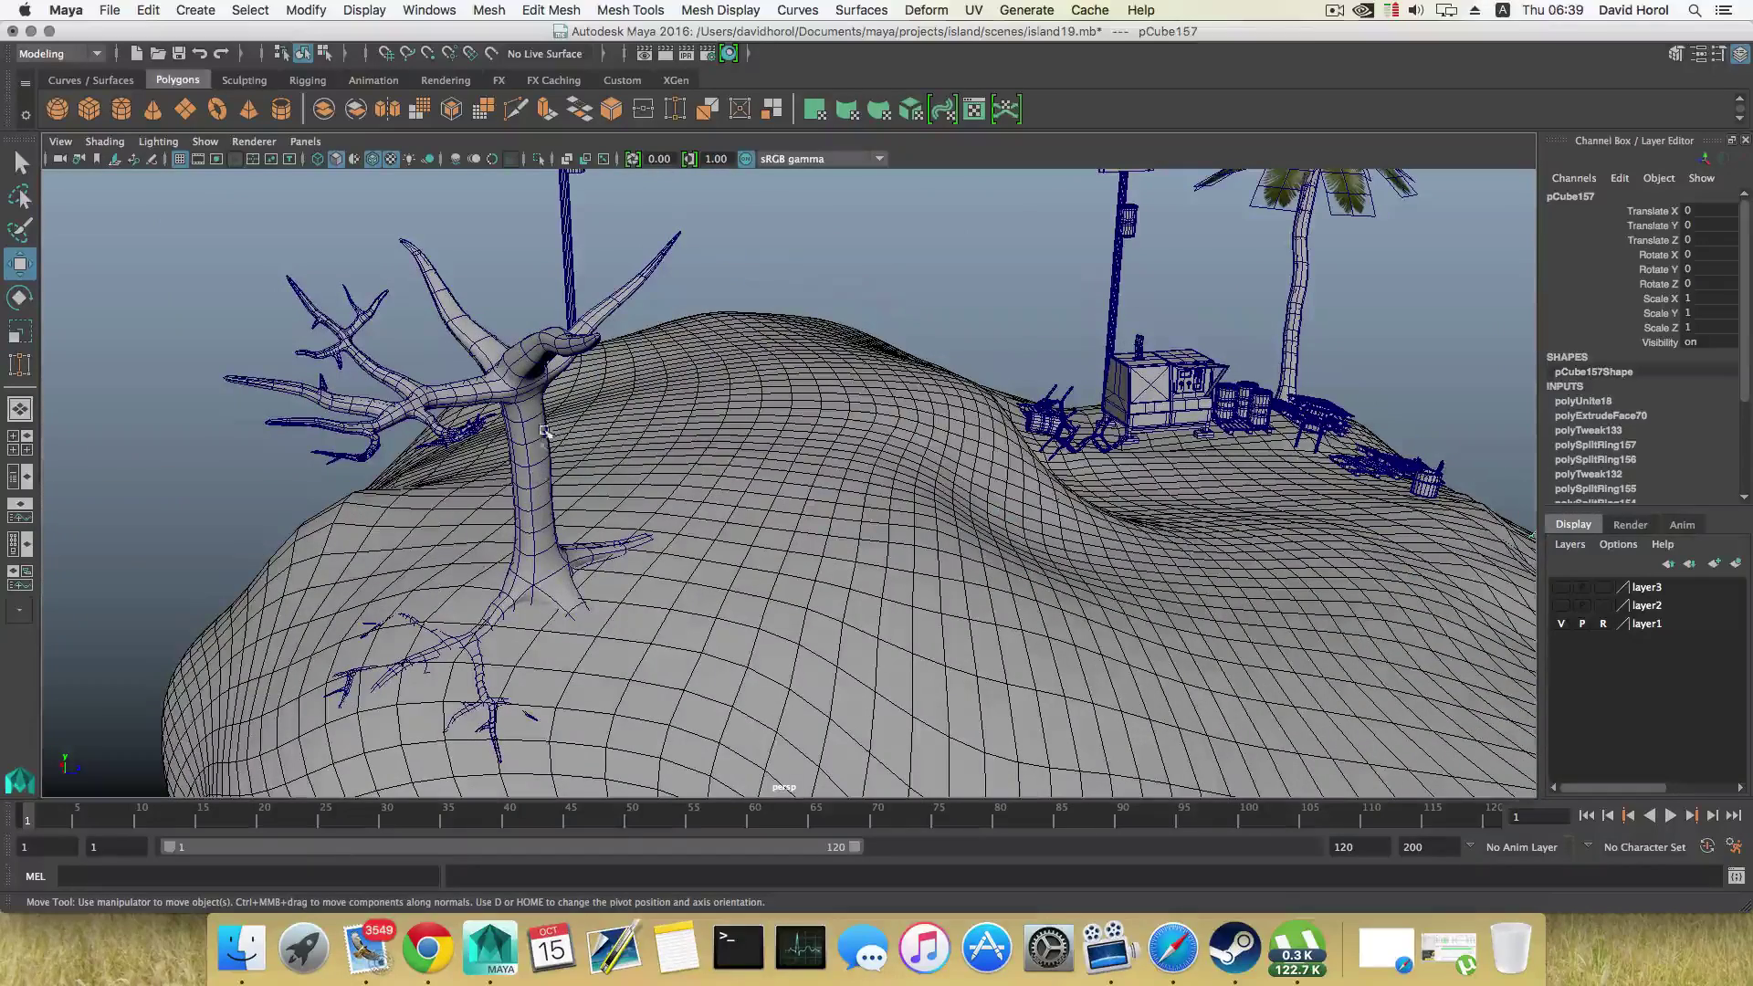
# Step: Select the whole tree and examine how its trunk and roots sit on the hill
pyautogui.click(538, 444)
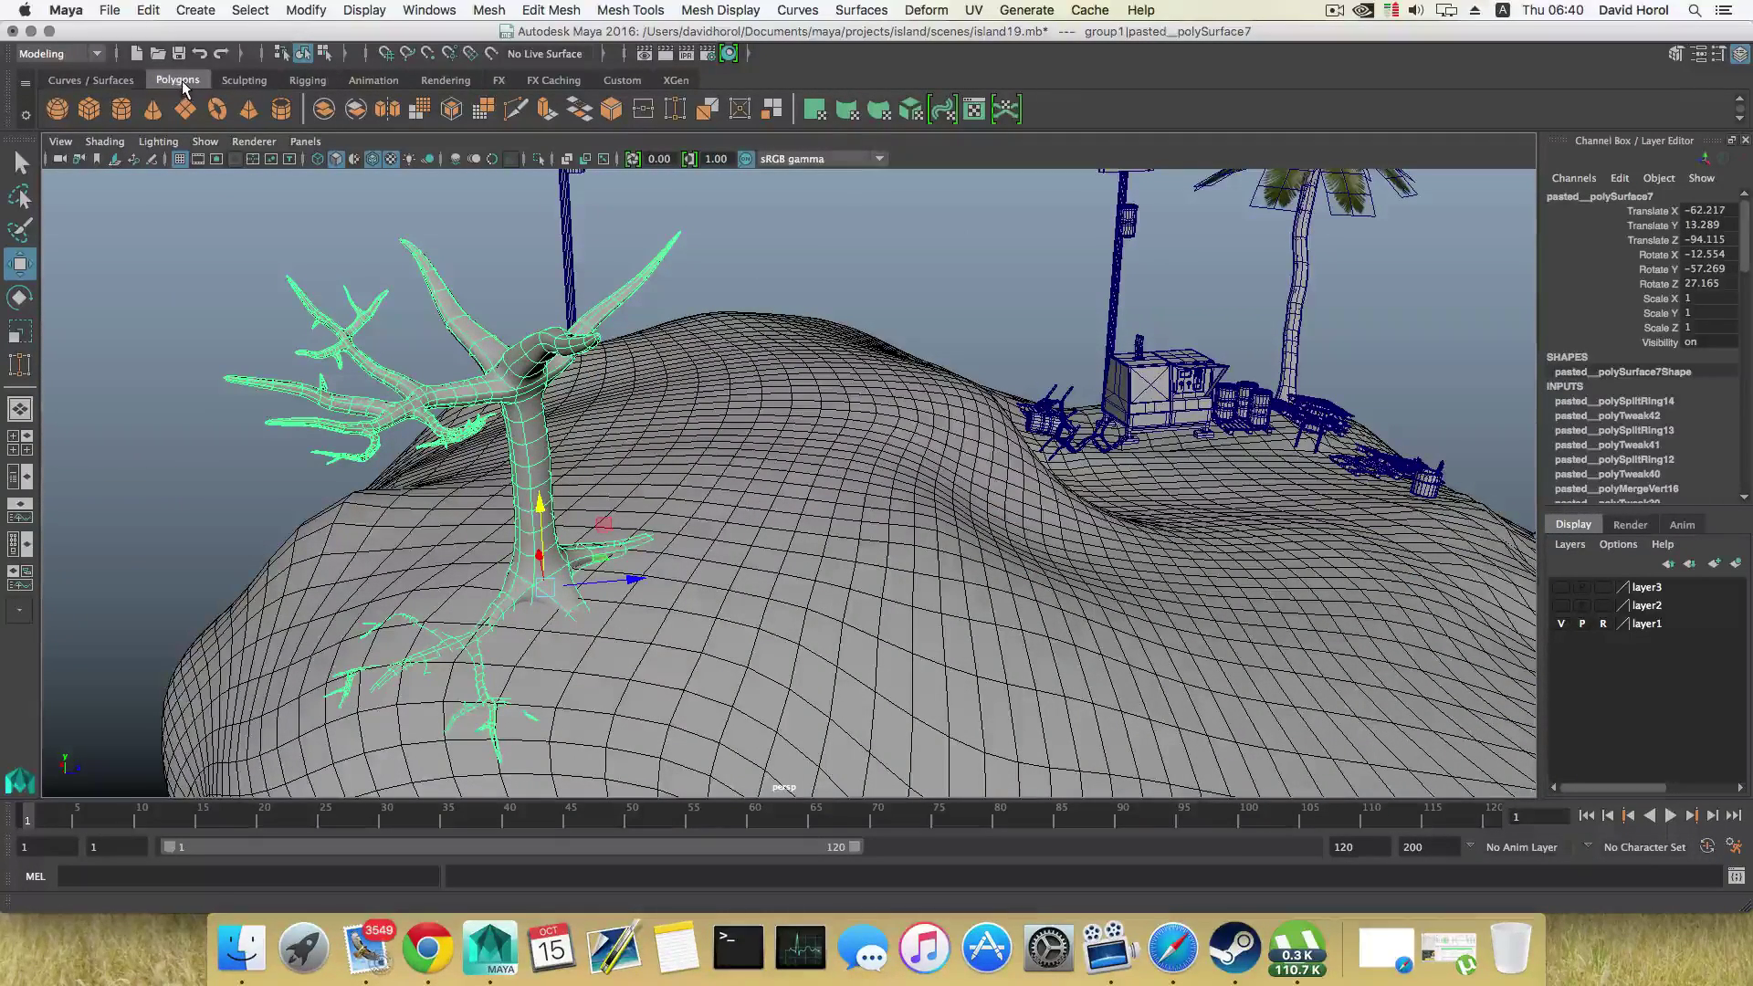
pyautogui.scroll(-4, 820, 403)
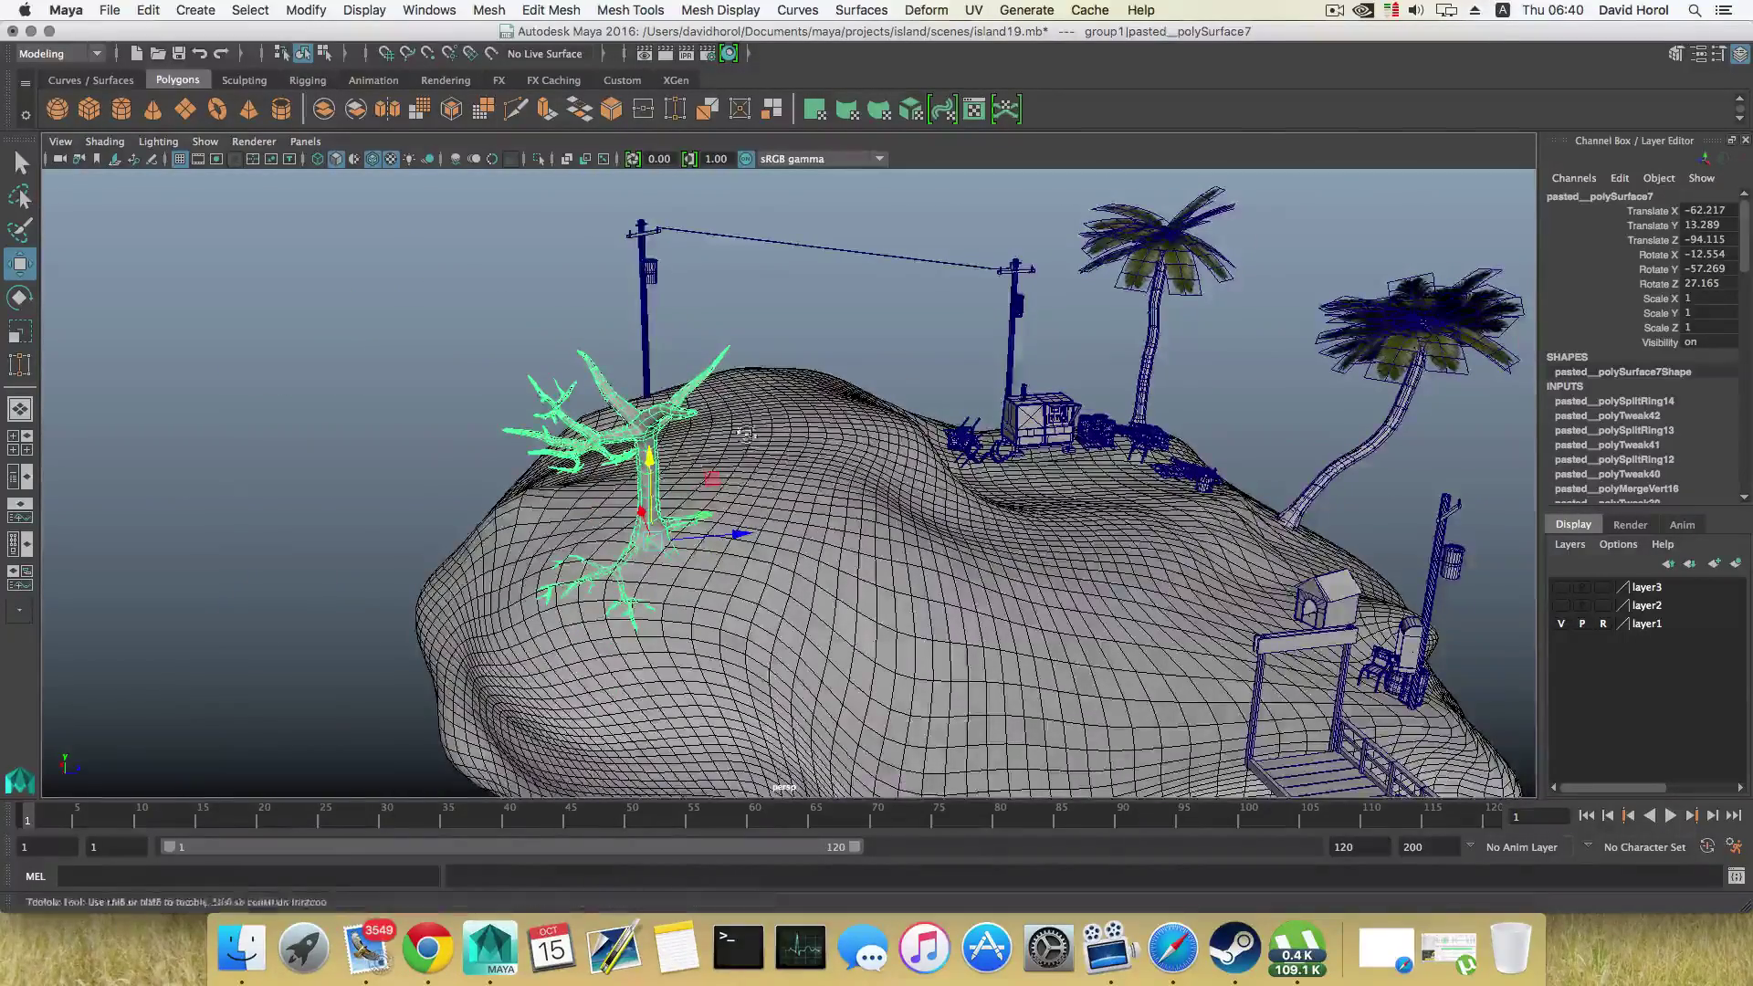
pyautogui.keyDown('alt'); pyautogui.moveTo(810, 390); pyautogui.dragTo(812, 511); pyautogui.keyUp('alt')
pyautogui.scroll(8, 804, 484)
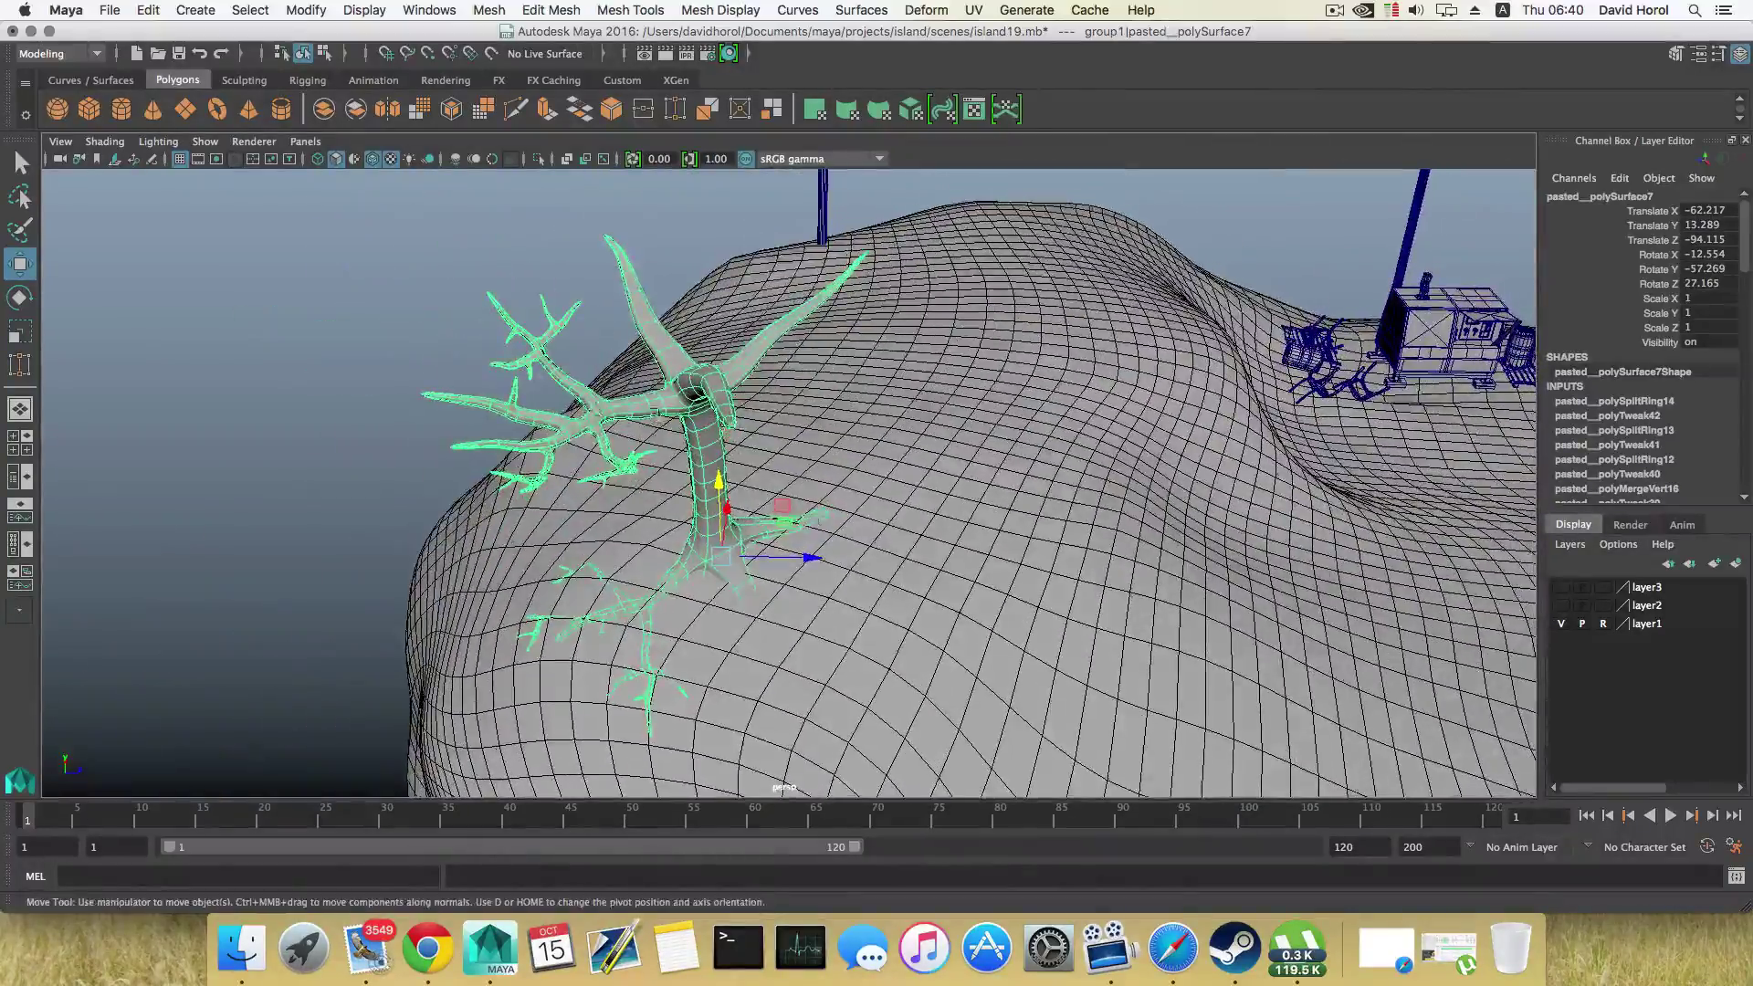
pyautogui.keyDown('alt'); pyautogui.moveTo(575, 452); pyautogui.dragTo(644, 470); pyautogui.keyUp('alt')
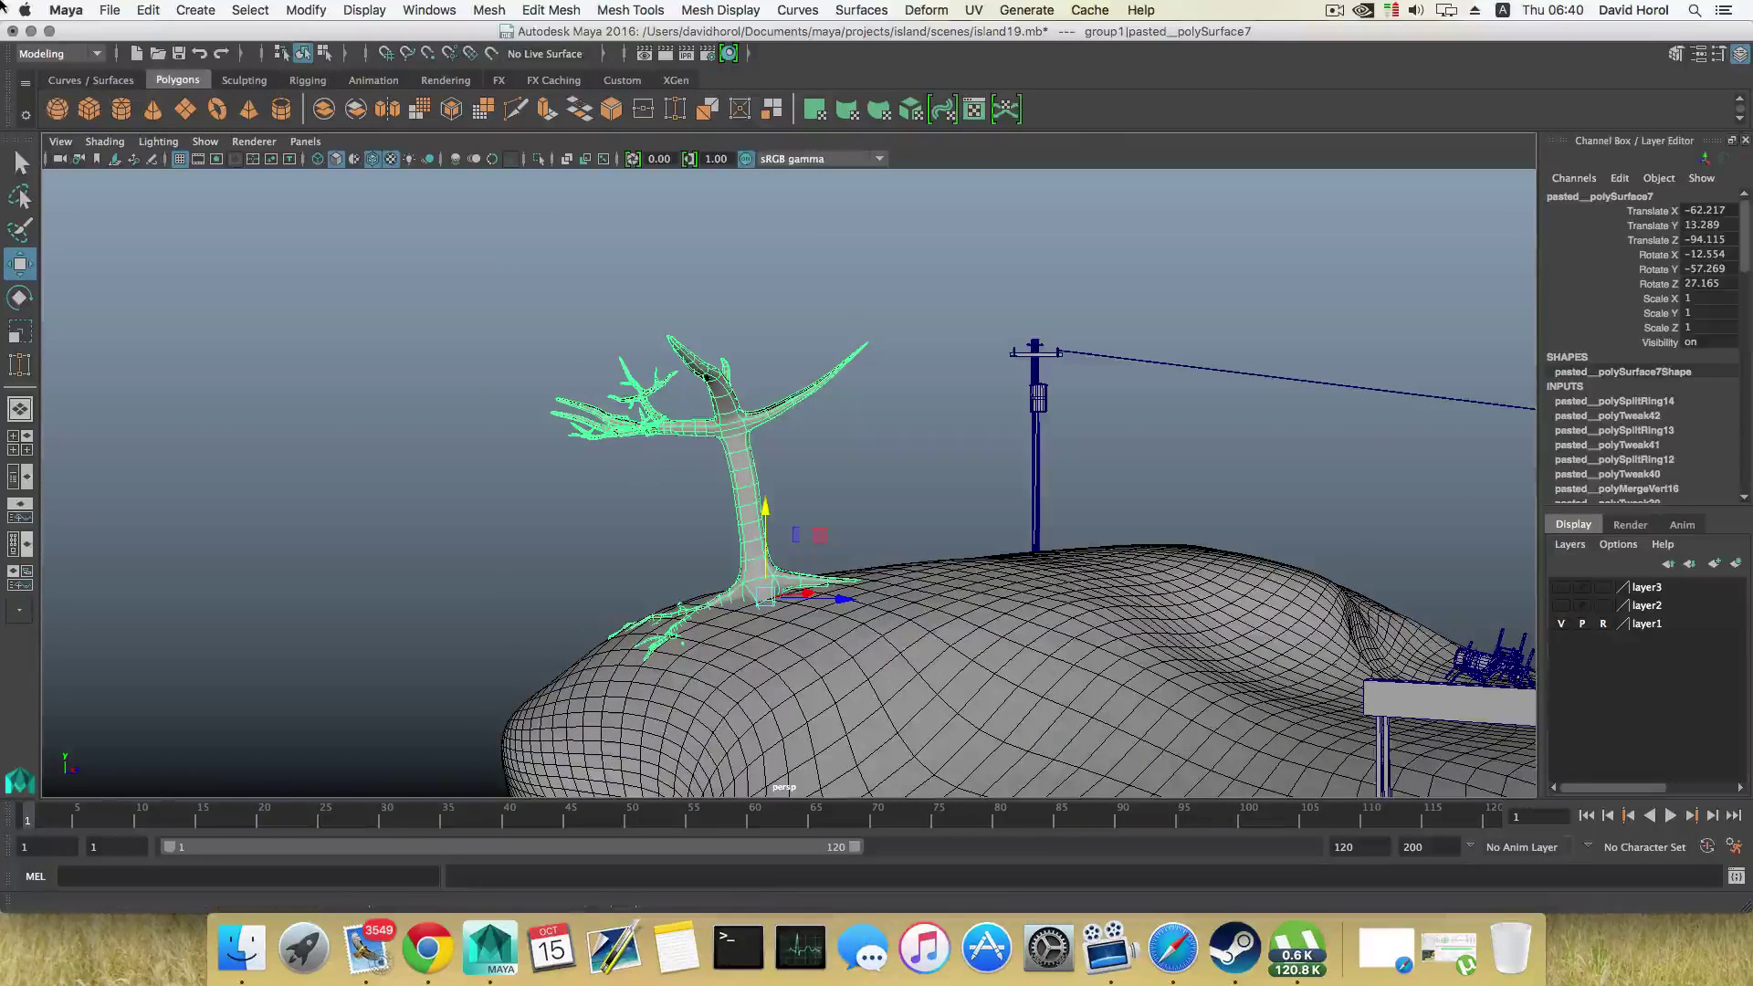
# Step: Save the scene as island20.mb in the scenes folder and deselect the tree
pyautogui.click(110, 10)
pyautogui.click(153, 107)
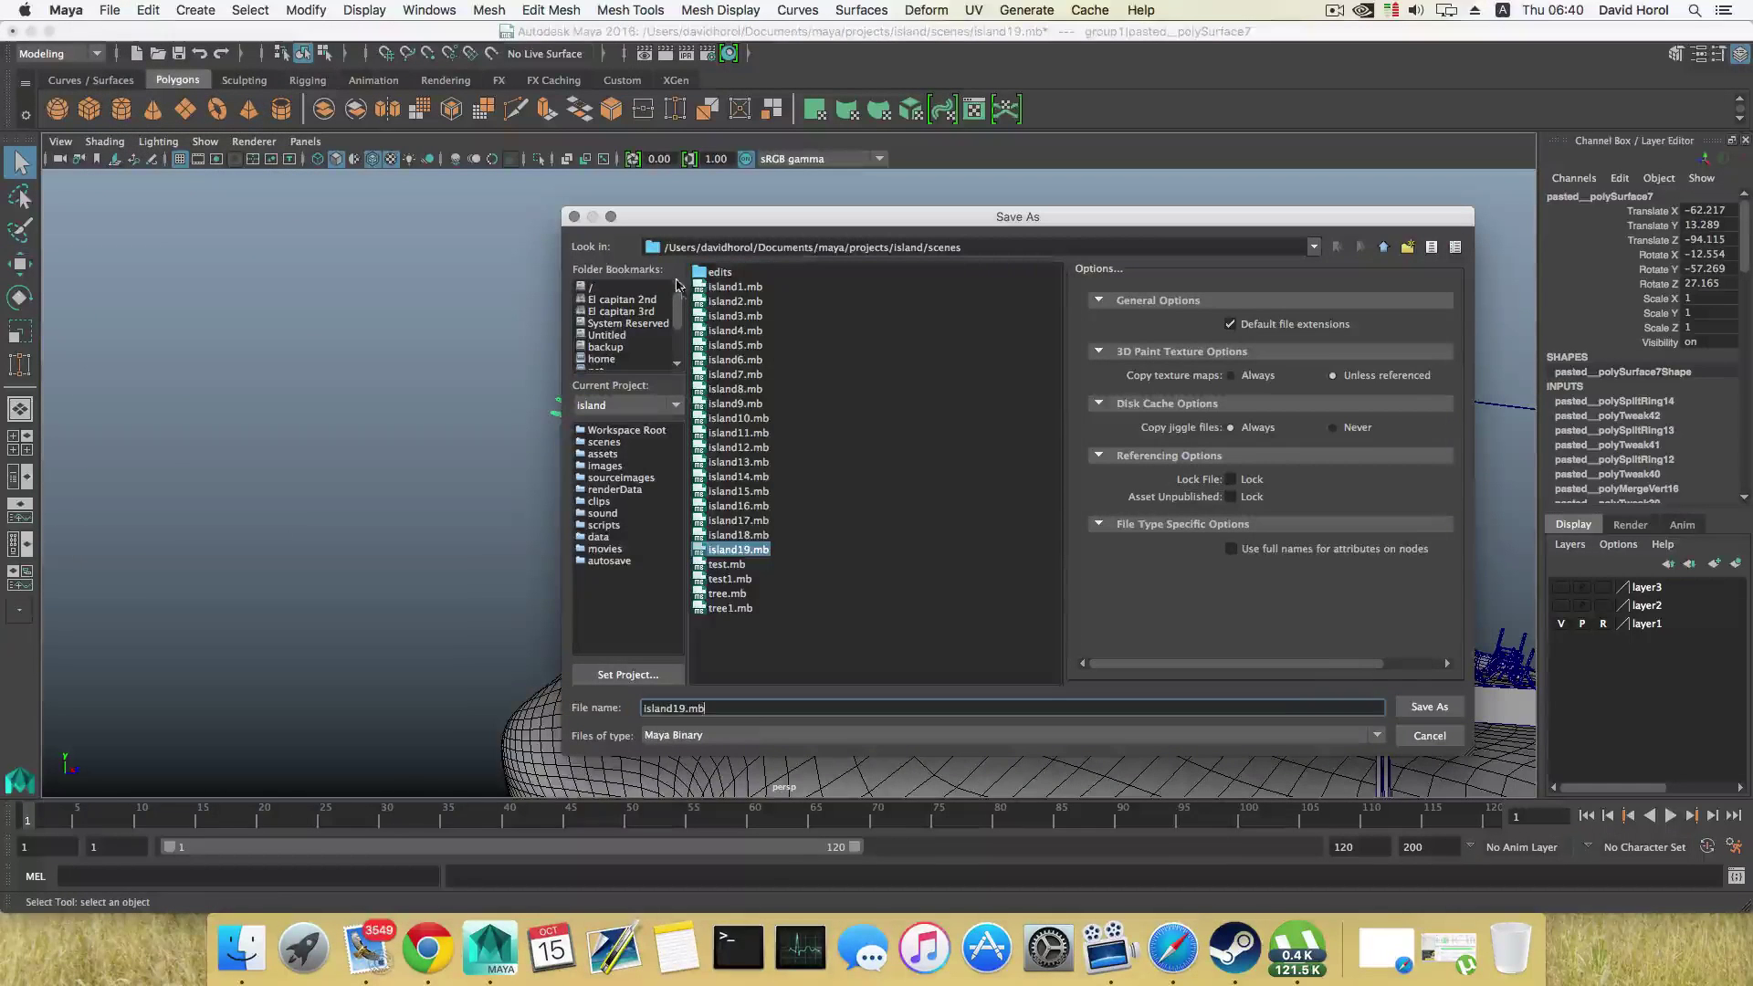
pyautogui.moveTo(681, 707); pyautogui.dragTo(677, 708)
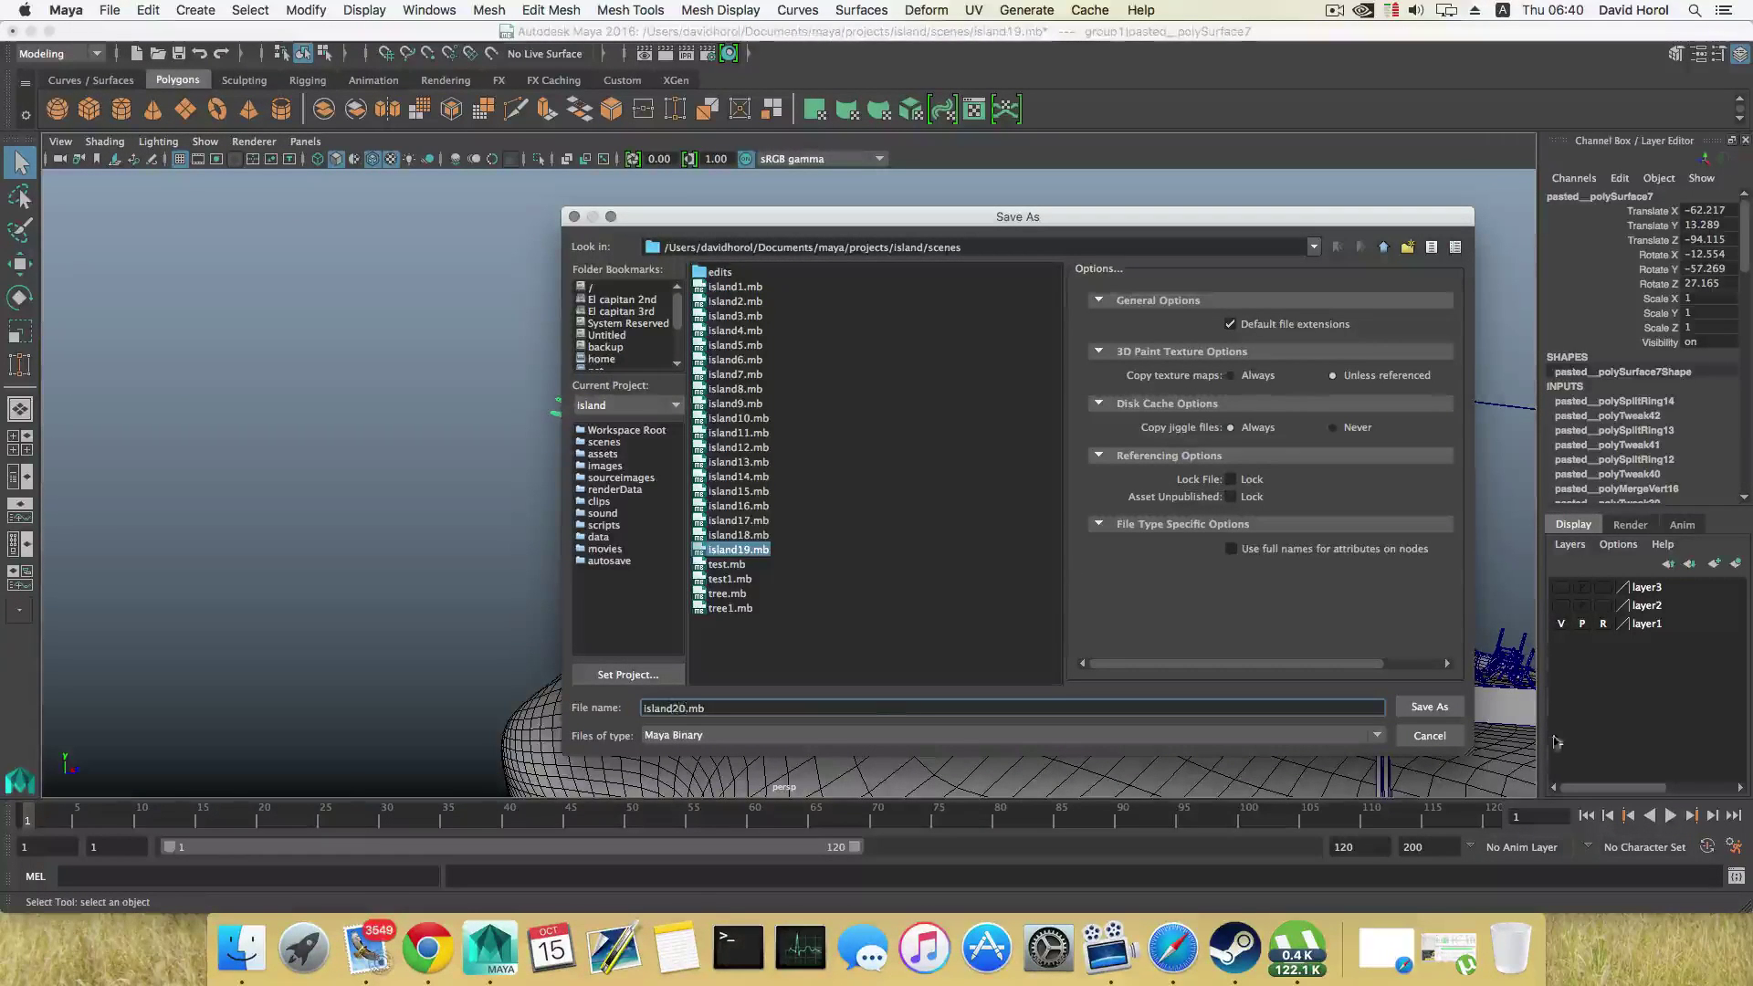
pyautogui.click(1446, 710)
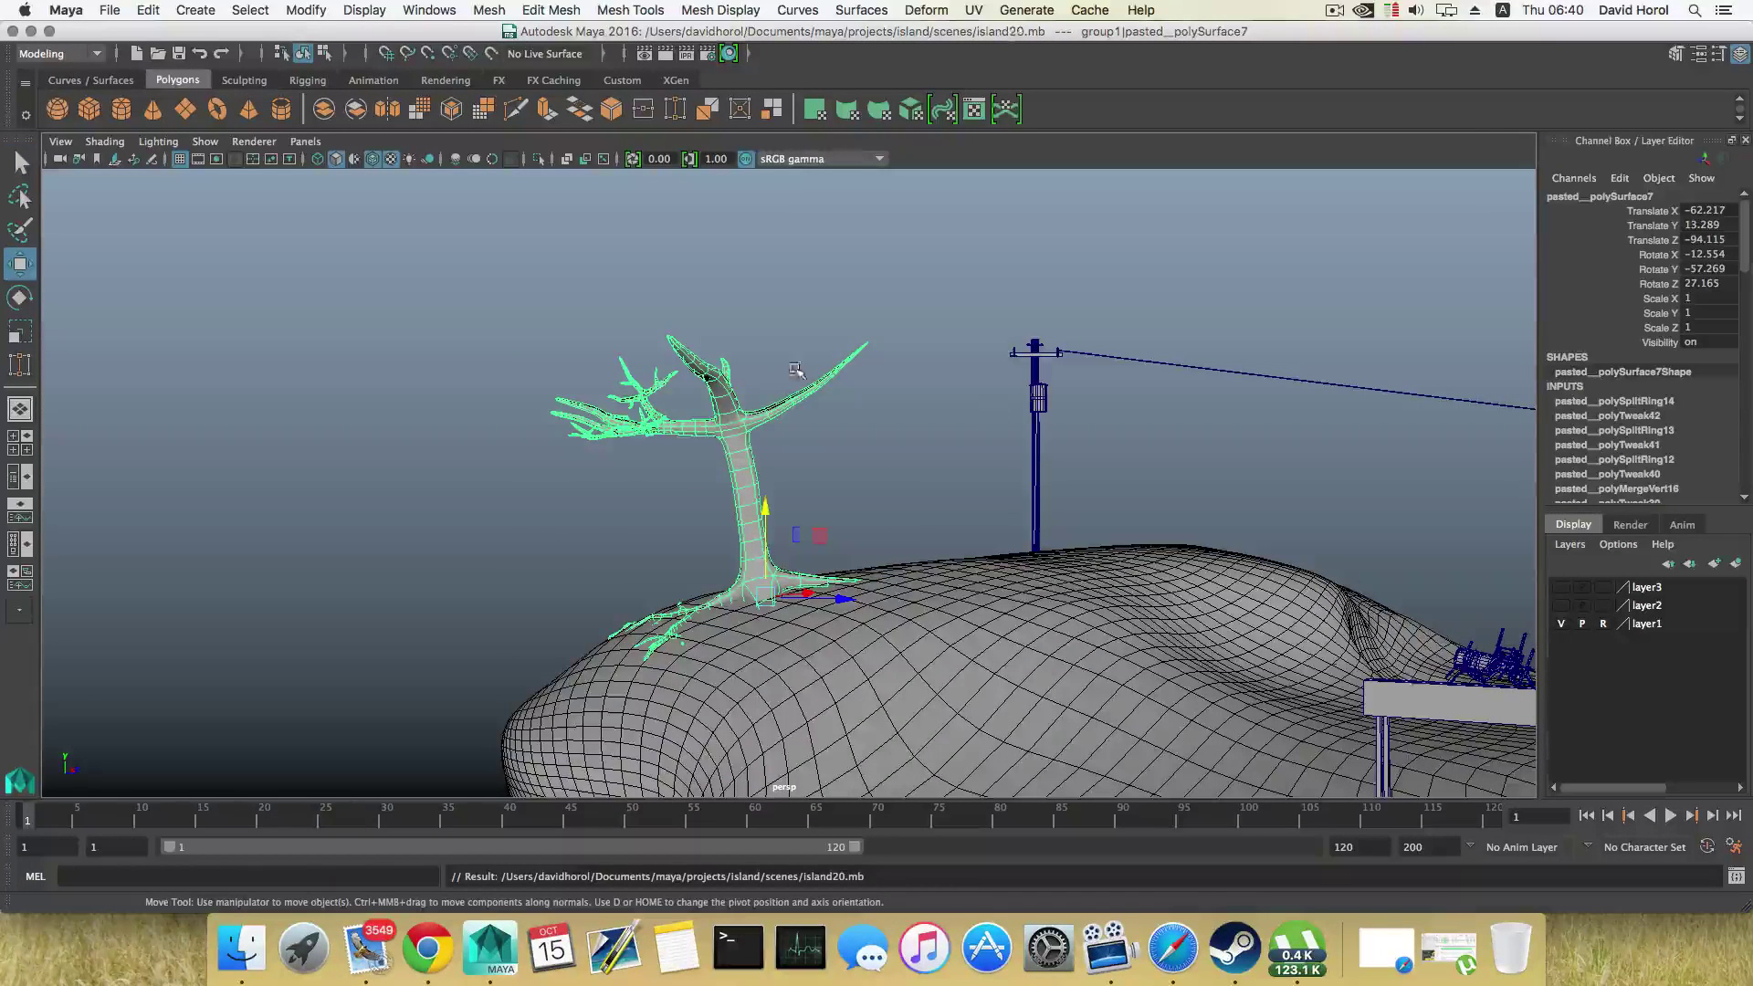
pyautogui.click(827, 398)
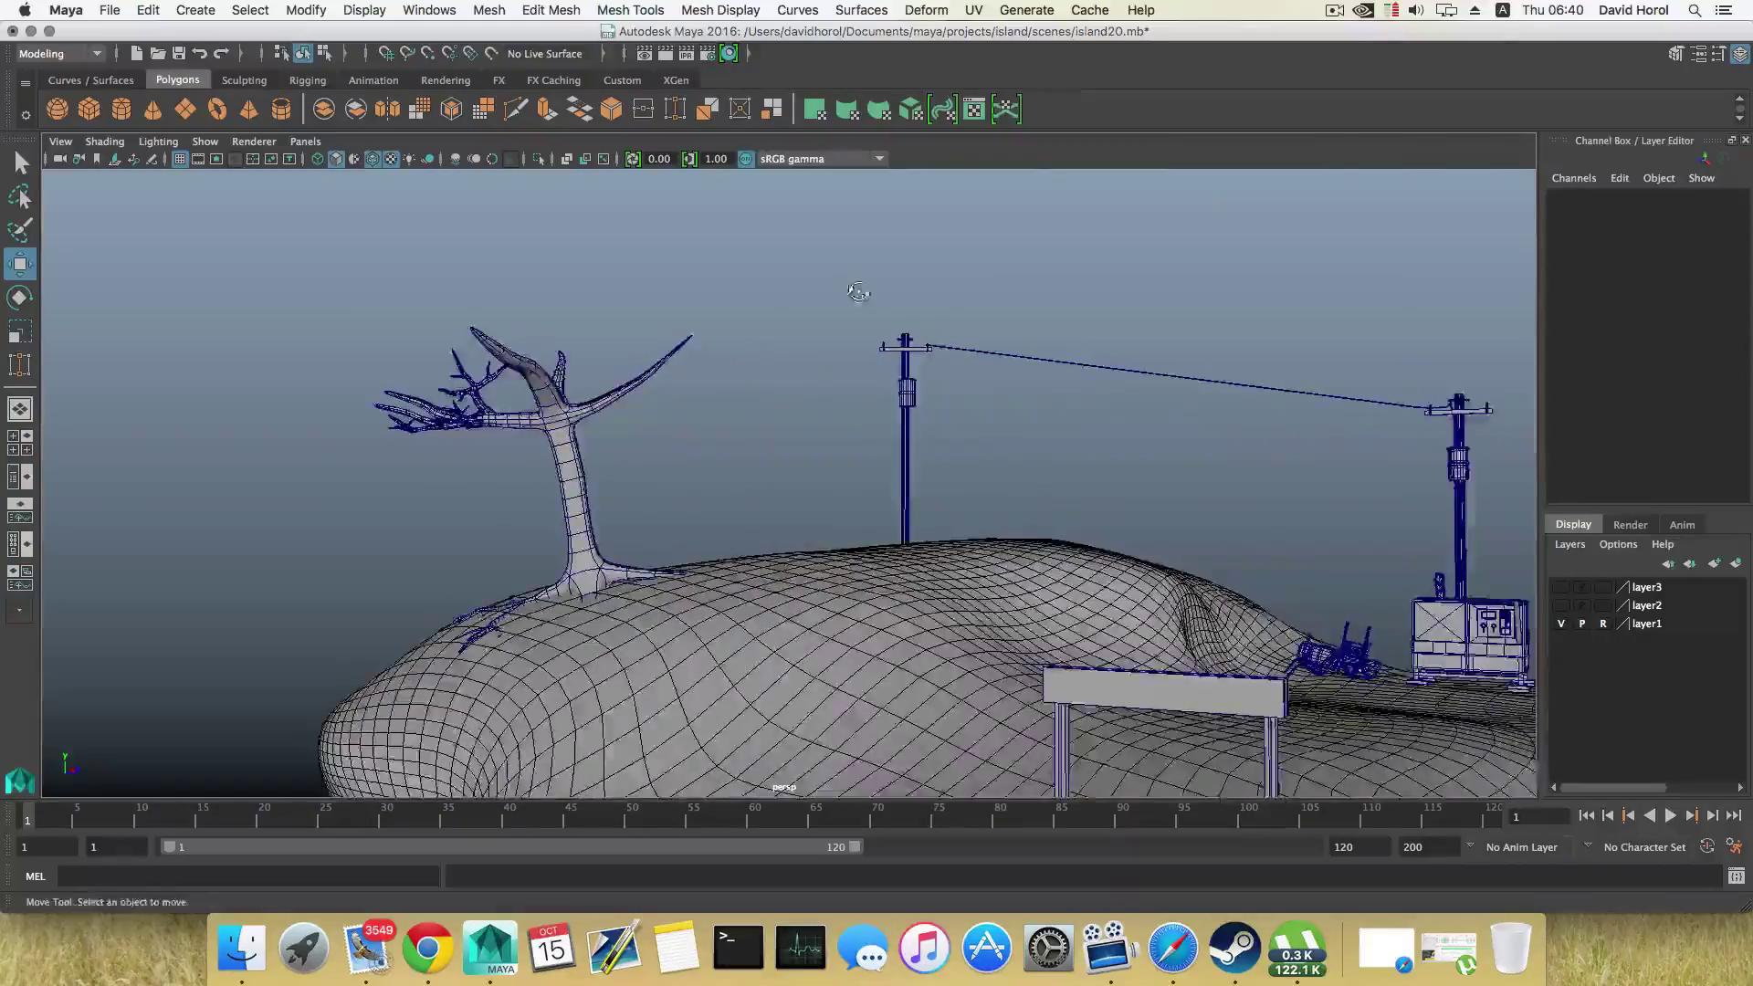